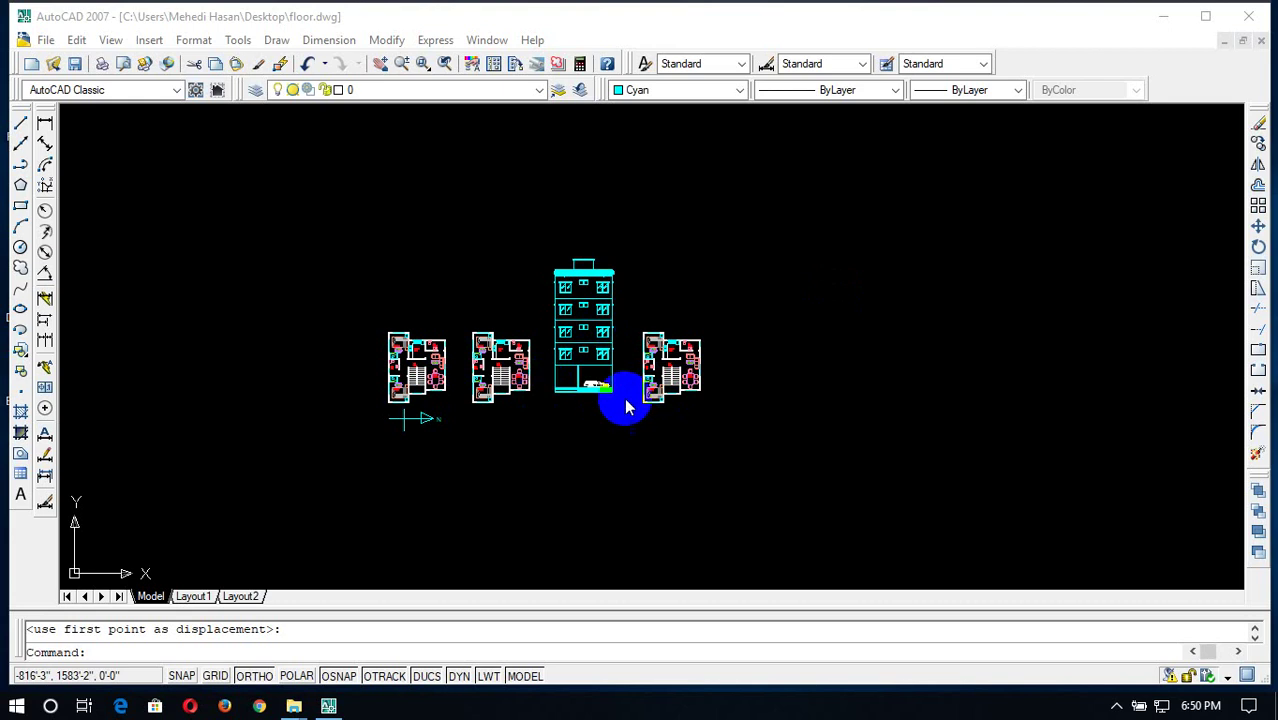
Zoom and pan across the floor plans until the right plan's bedroom and staircase fill the view
{"action": "scroll", "coordinate": [134, 345], "scroll_direction": "up", "scroll_amount": 5}
{"action": "middle_click_drag", "start_coordinate": [134, 345], "coordinate": [714, 372]}
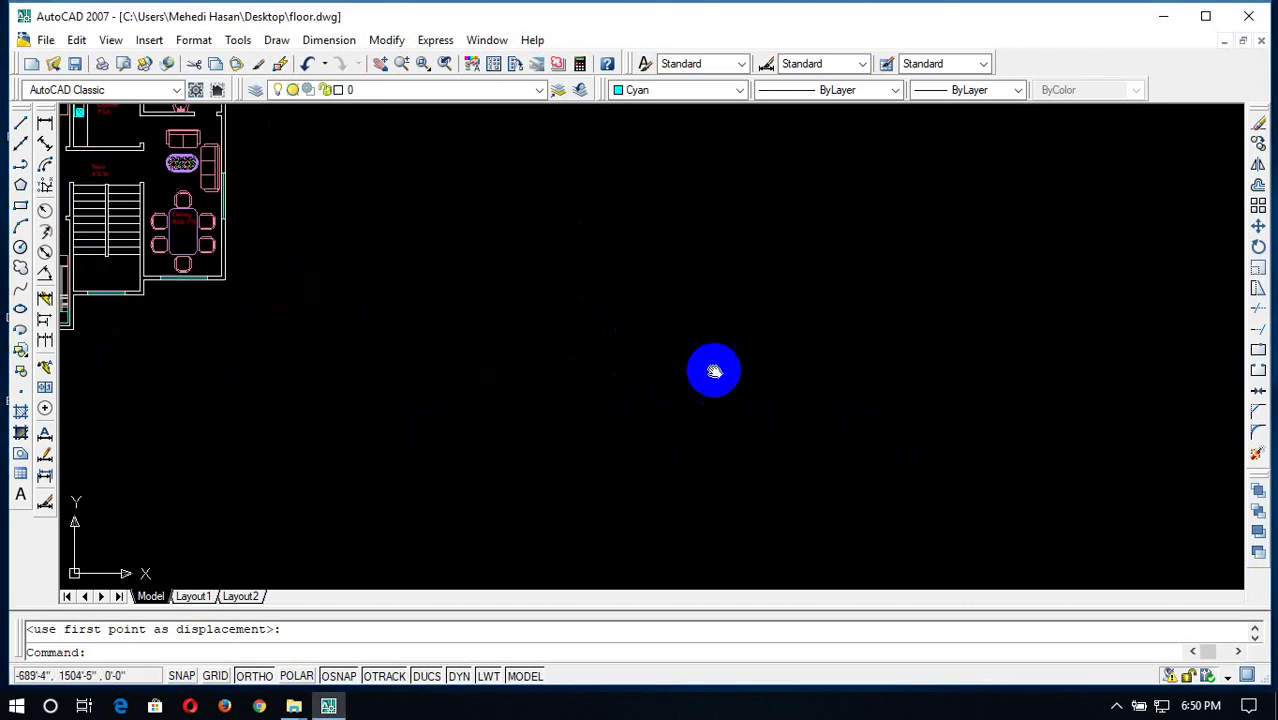
{"action": "scroll", "coordinate": [714, 372], "scroll_direction": "down", "scroll_amount": 3}
{"action": "scroll", "coordinate": [426, 270], "scroll_direction": "down", "scroll_amount": 3}
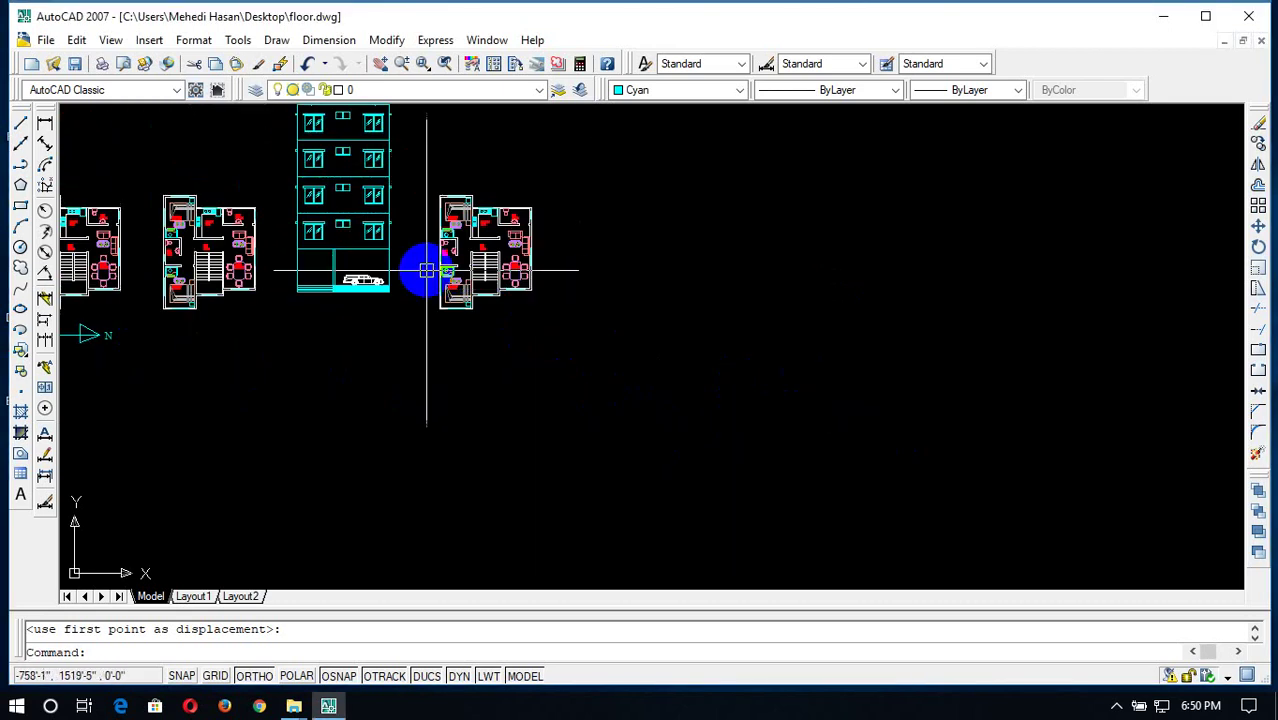
{"action": "scroll", "coordinate": [426, 270], "scroll_direction": "up", "scroll_amount": 3}
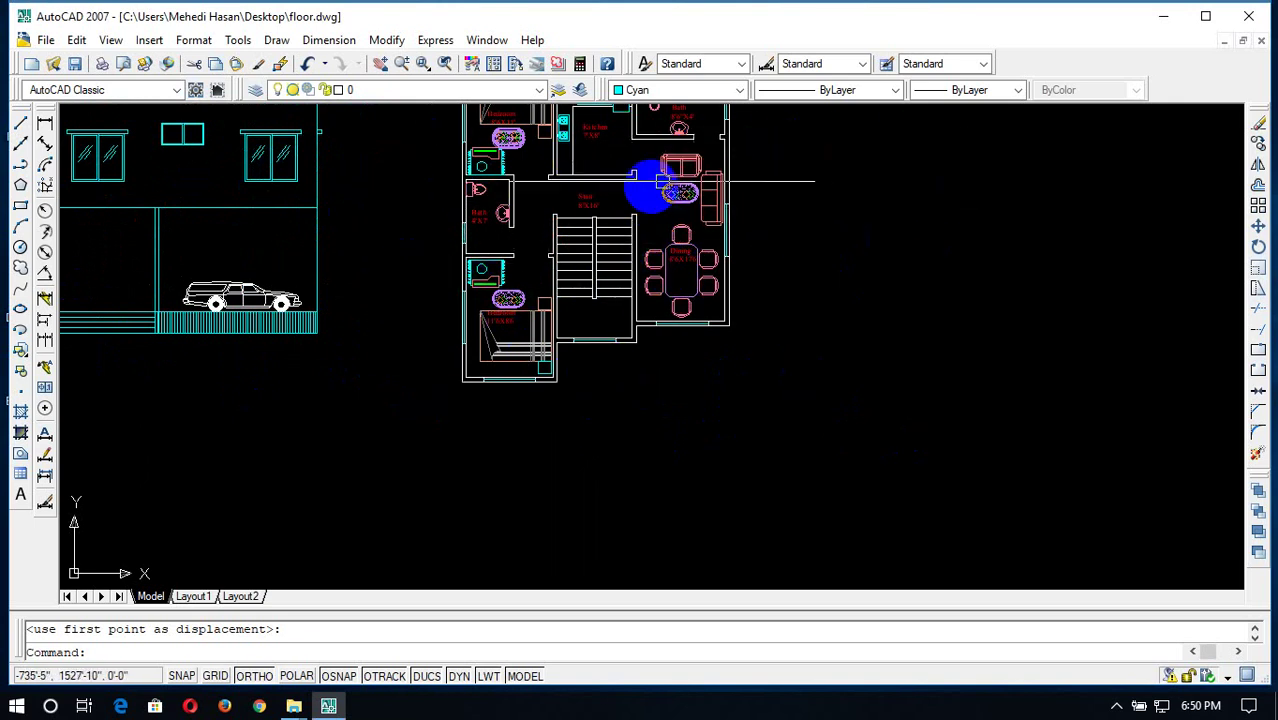
{"action": "scroll", "coordinate": [656, 182], "scroll_direction": "down", "scroll_amount": 5}
{"action": "scroll", "coordinate": [612, 167], "scroll_direction": "up", "scroll_amount": 6}
{"action": "scroll", "coordinate": [614, 169], "scroll_direction": "down", "scroll_amount": 3}
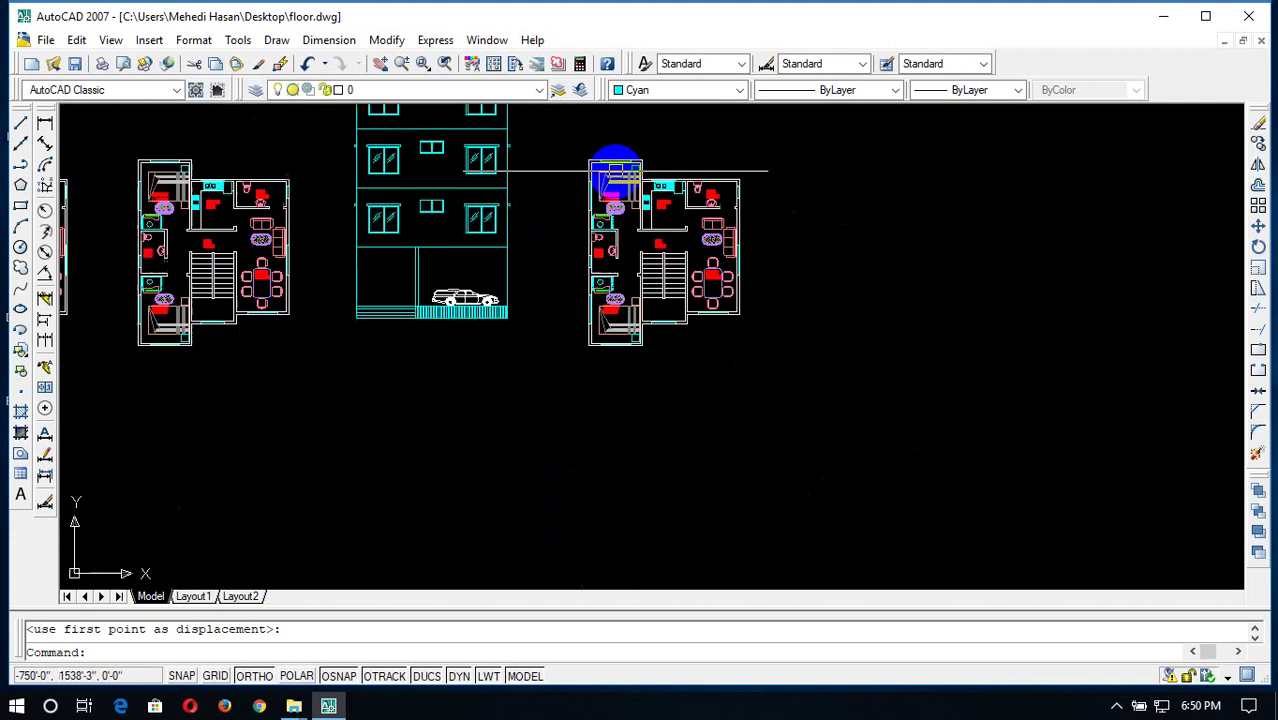
{"action": "scroll", "coordinate": [603, 280], "scroll_direction": "up", "scroll_amount": 6}
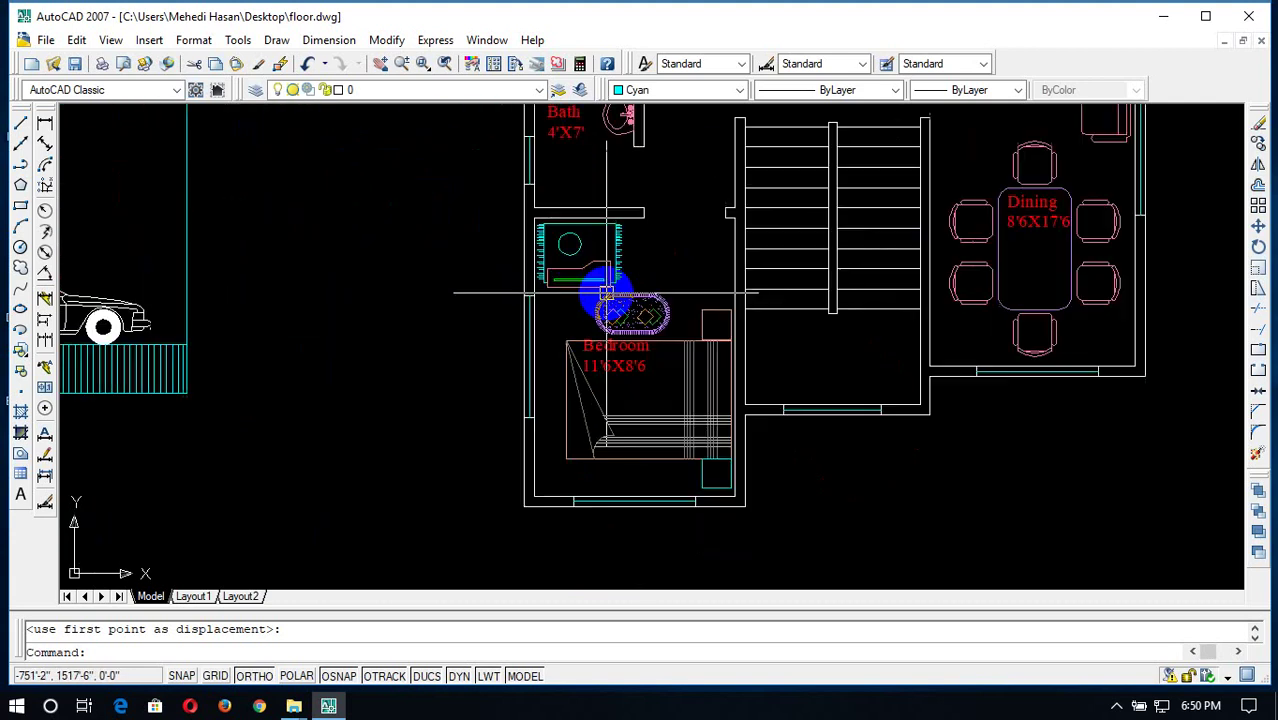
Erase the bedroom furniture with a crossing selection
{"action": "left_click", "coordinate": [690, 250]}
{"action": "left_click", "coordinate": [725, 280]}
{"action": "scroll", "coordinate": [725, 280], "scroll_direction": "down", "scroll_amount": 4}
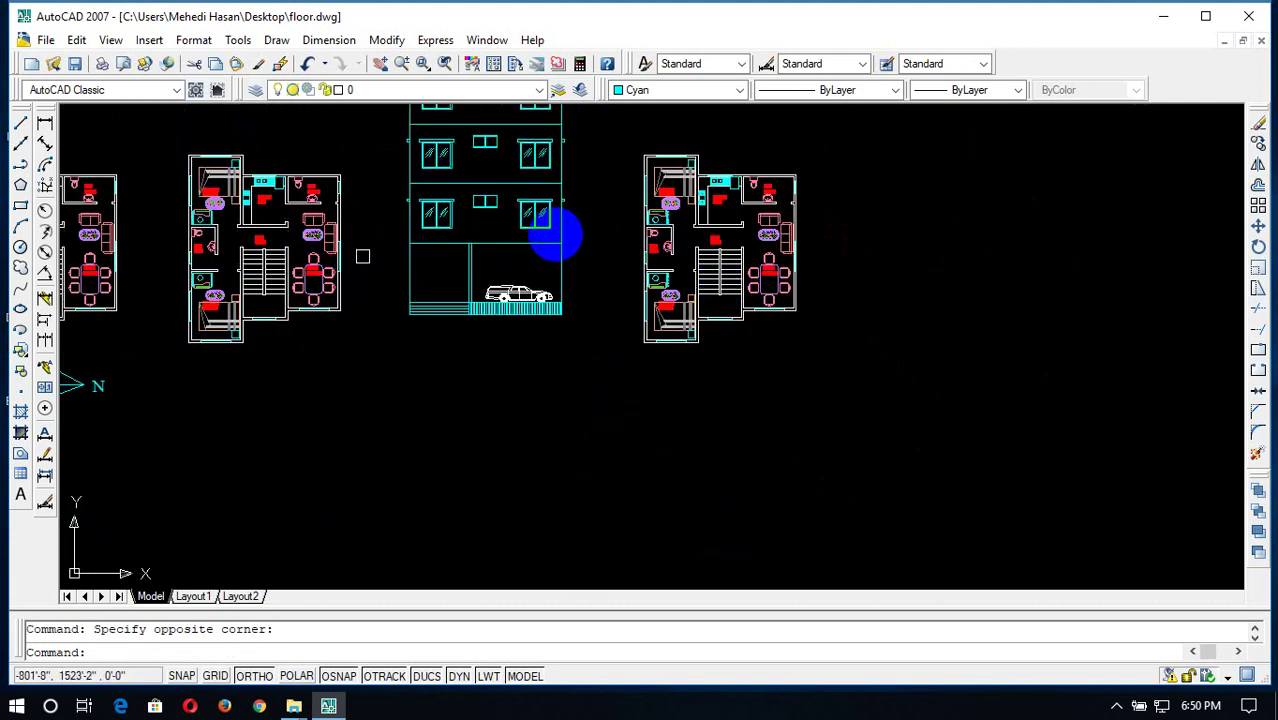
{"action": "scroll", "coordinate": [730, 305], "scroll_direction": "up", "scroll_amount": 5}
{"action": "left_click", "coordinate": [612, 207]}
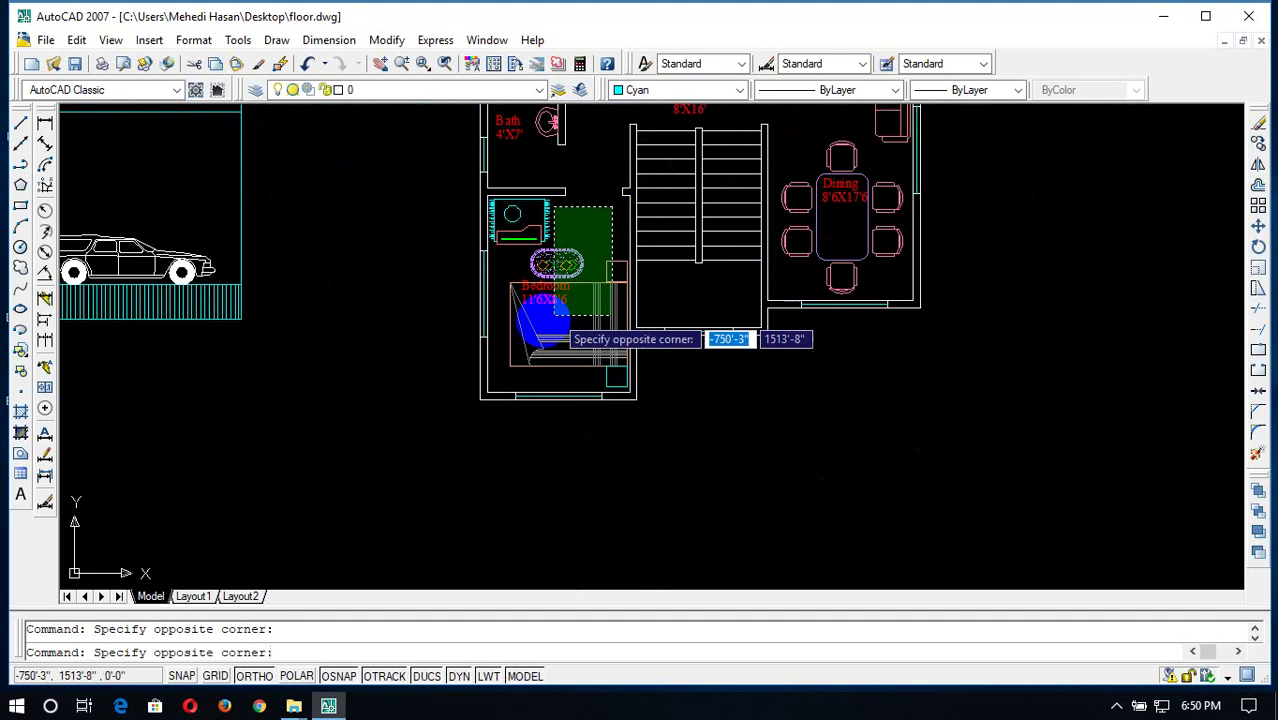
{"action": "left_click", "coordinate": [490, 321]}
{"action": "key", "text": "Delete"}
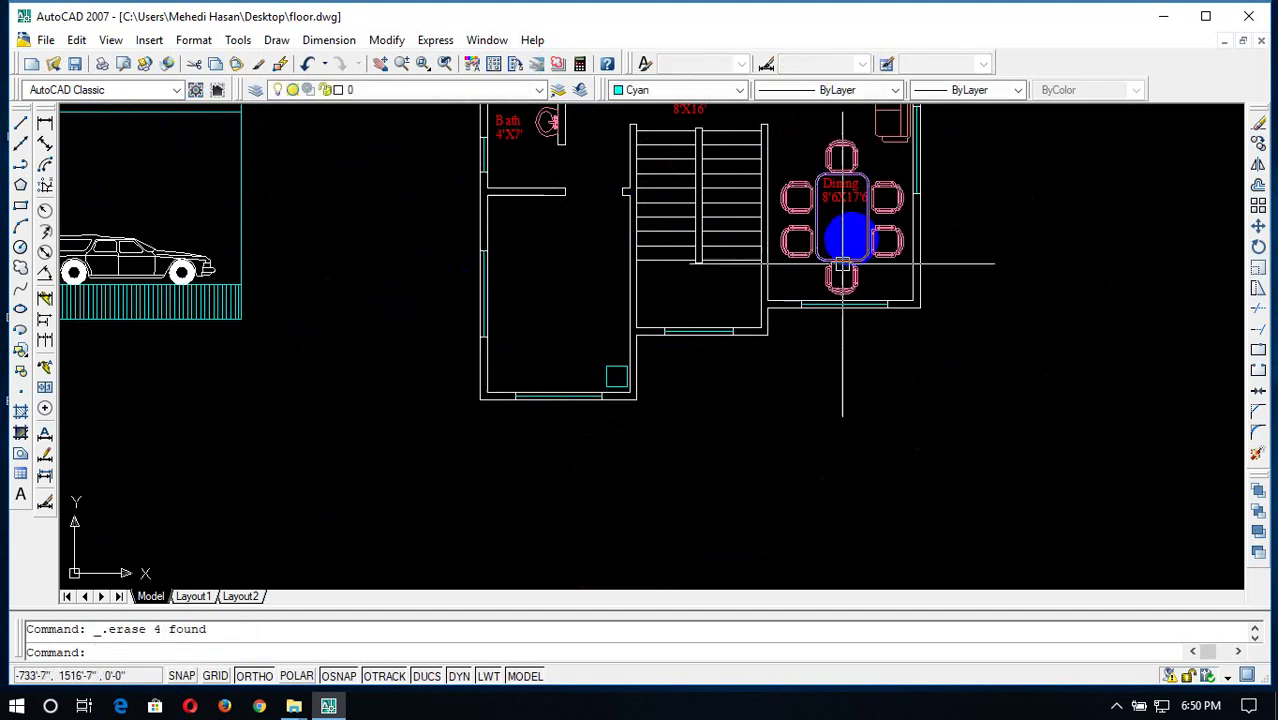
Delete the dining table and chairs, plus the small square in the bedroom
{"action": "left_click", "coordinate": [893, 174]}
{"action": "left_click", "coordinate": [803, 273]}
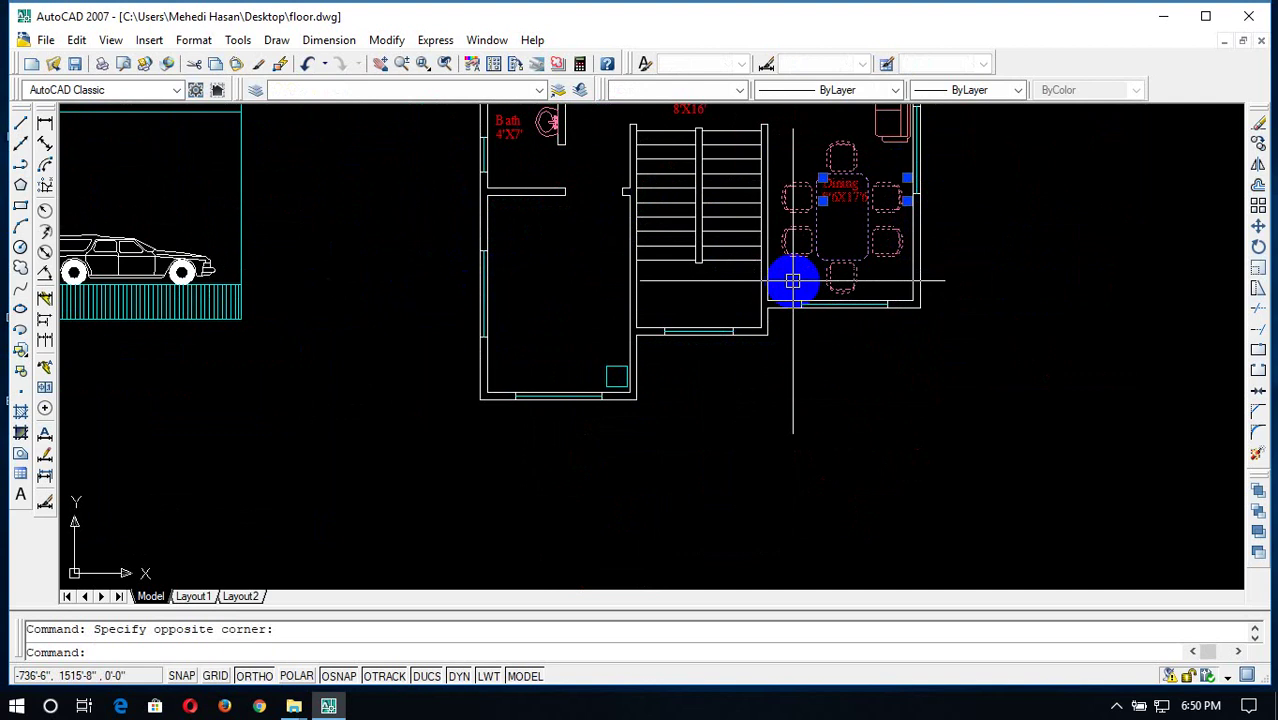
{"action": "key", "text": "Delete"}
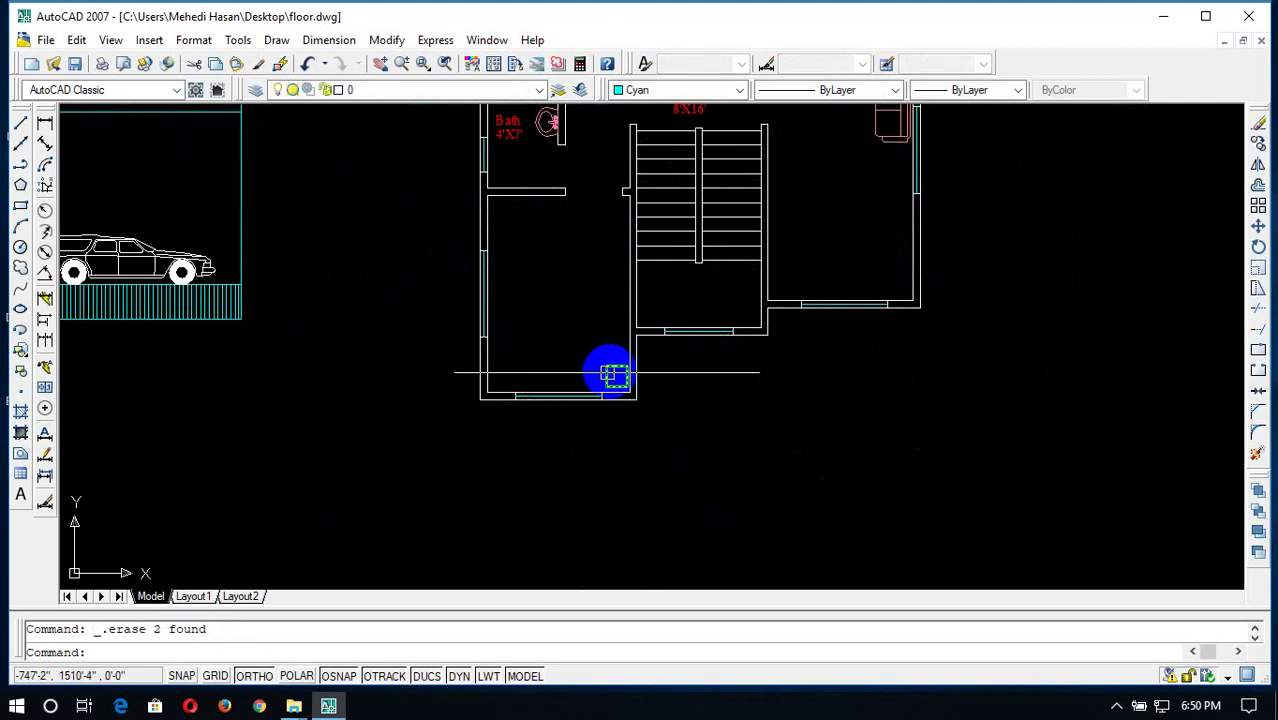
{"action": "key", "text": "Delete"}
{"action": "scroll", "coordinate": [621, 251], "scroll_direction": "down", "scroll_amount": 5}
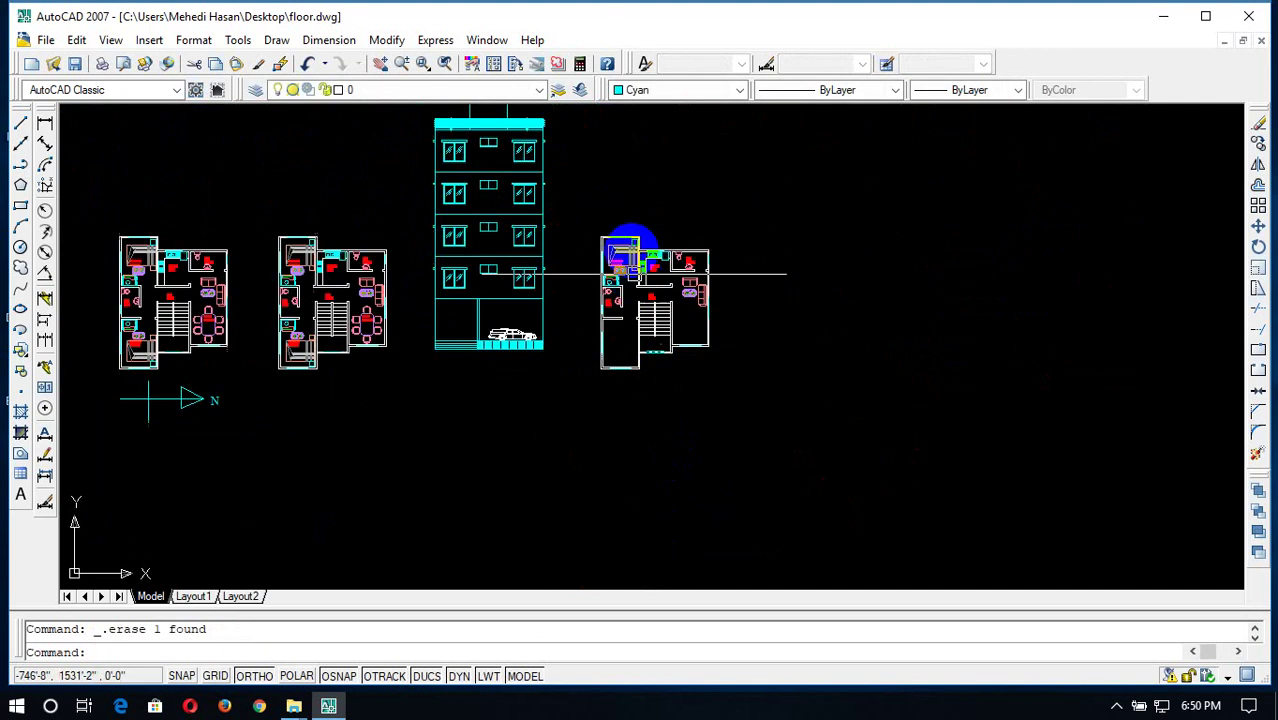
{"action": "scroll", "coordinate": [613, 262], "scroll_direction": "up", "scroll_amount": 5}
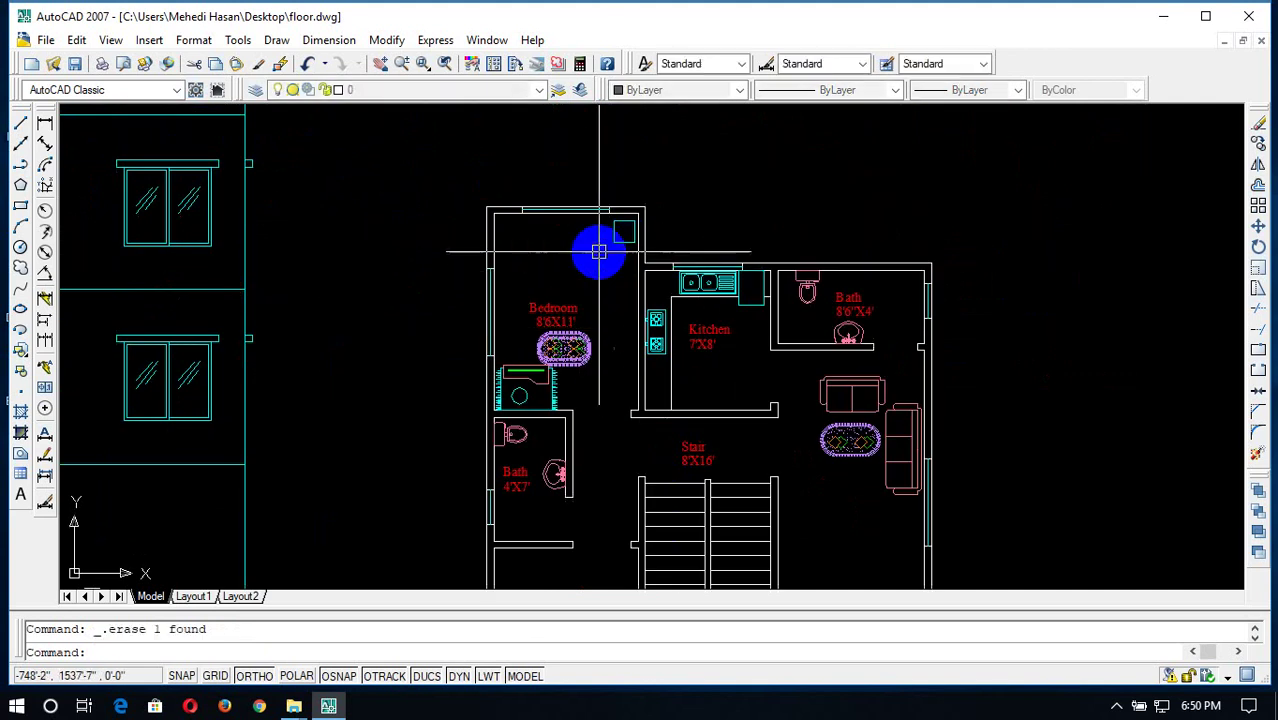
Erase the bedroom label, fixture and remaining small bedroom items
{"action": "left_click", "coordinate": [592, 288]}
{"action": "left_click", "coordinate": [548, 370]}
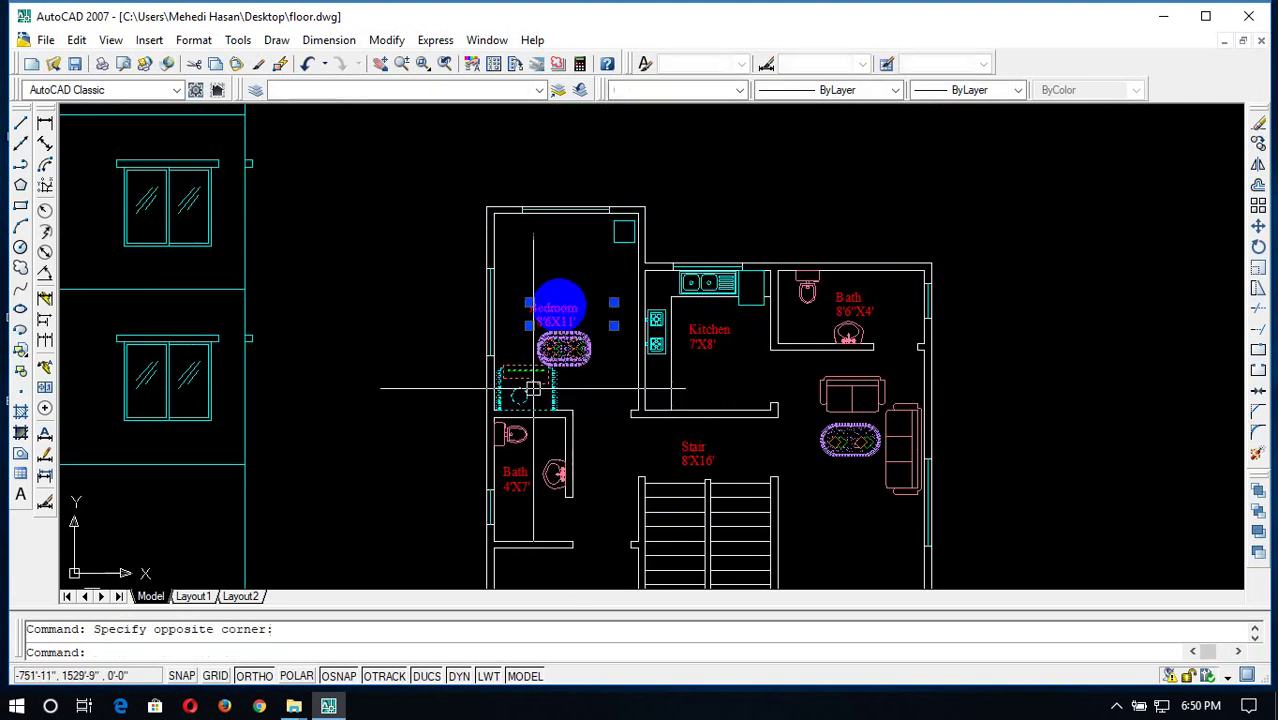
{"action": "left_click", "coordinate": [622, 228]}
{"action": "left_click", "coordinate": [592, 262]}
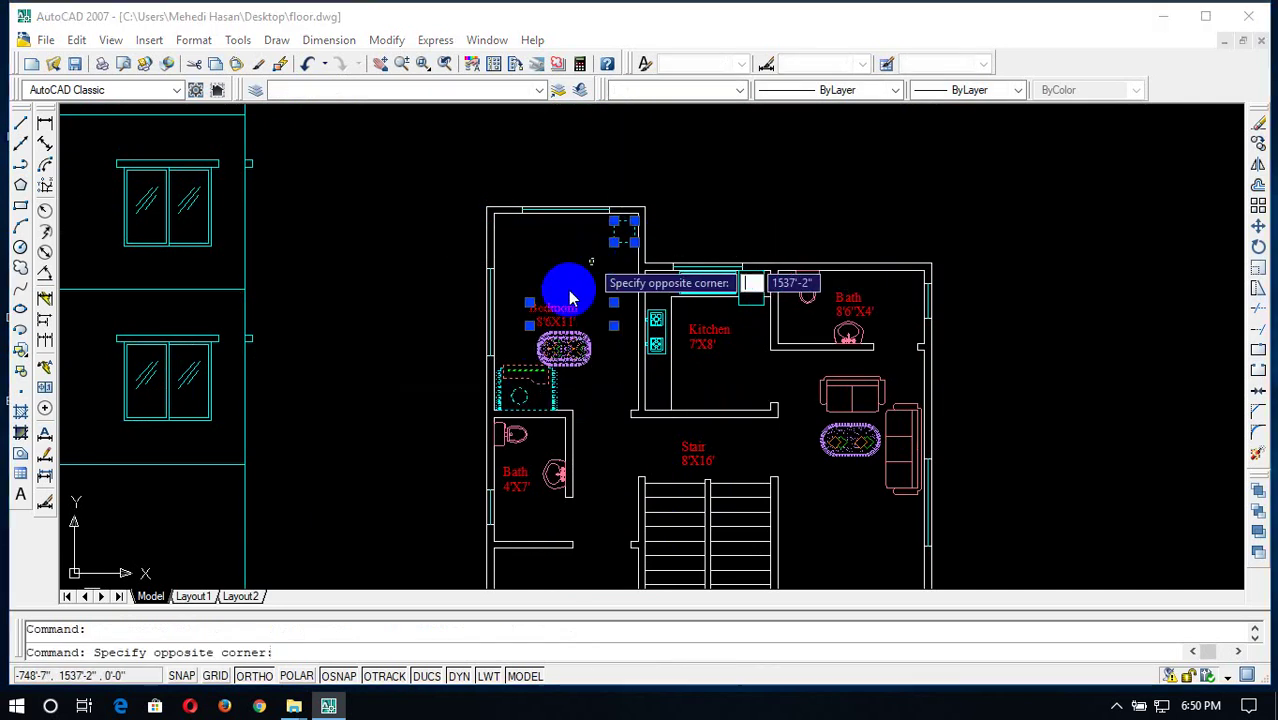
{"action": "left_click", "coordinate": [599, 249]}
{"action": "left_click", "coordinate": [613, 294]}
{"action": "left_click", "coordinate": [545, 307]}
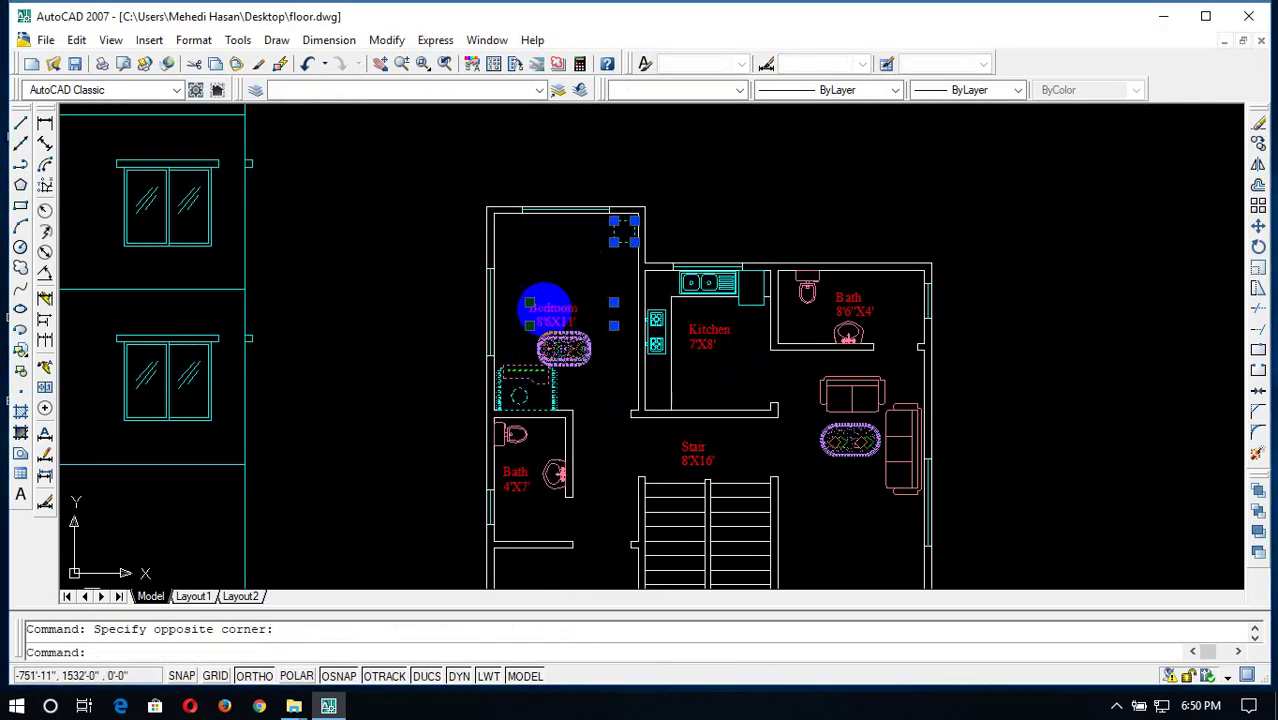
{"action": "key", "text": "Delete"}
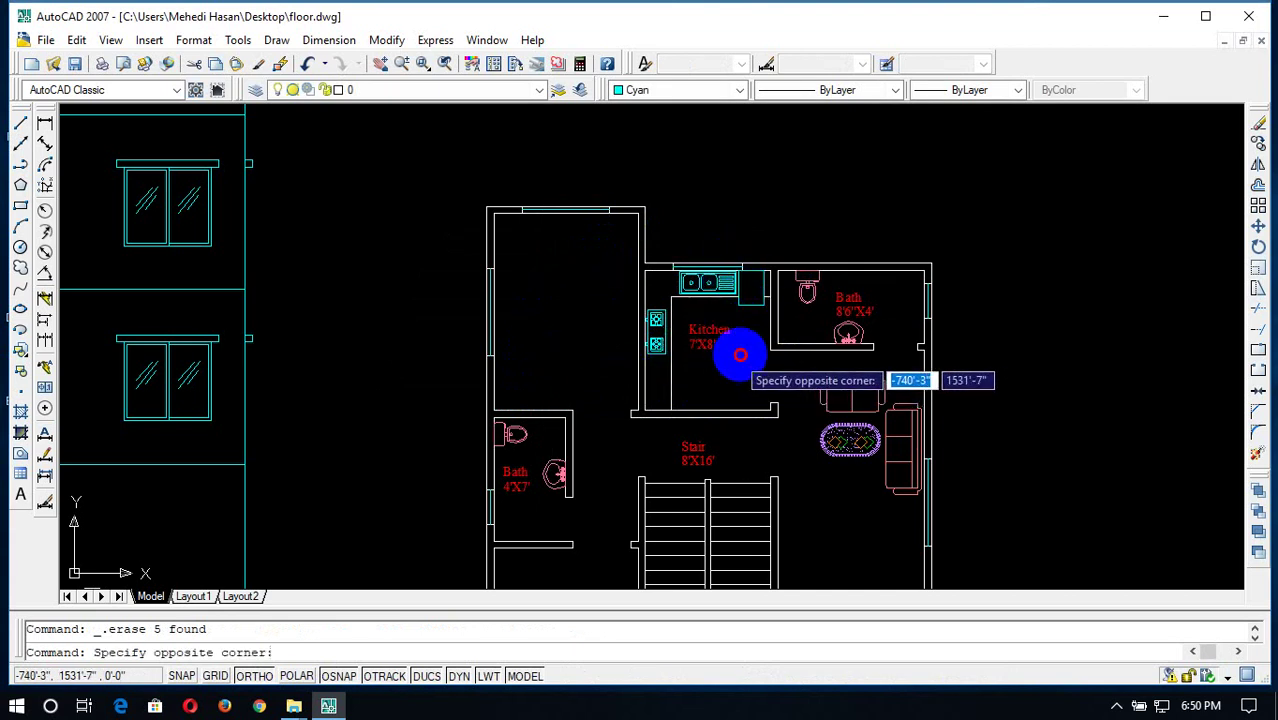
Remove the upper bath's label and basin
{"action": "left_click", "coordinate": [750, 350]}
{"action": "left_click", "coordinate": [878, 302]}
{"action": "left_click", "coordinate": [817, 308]}
{"action": "key", "text": "Delete"}
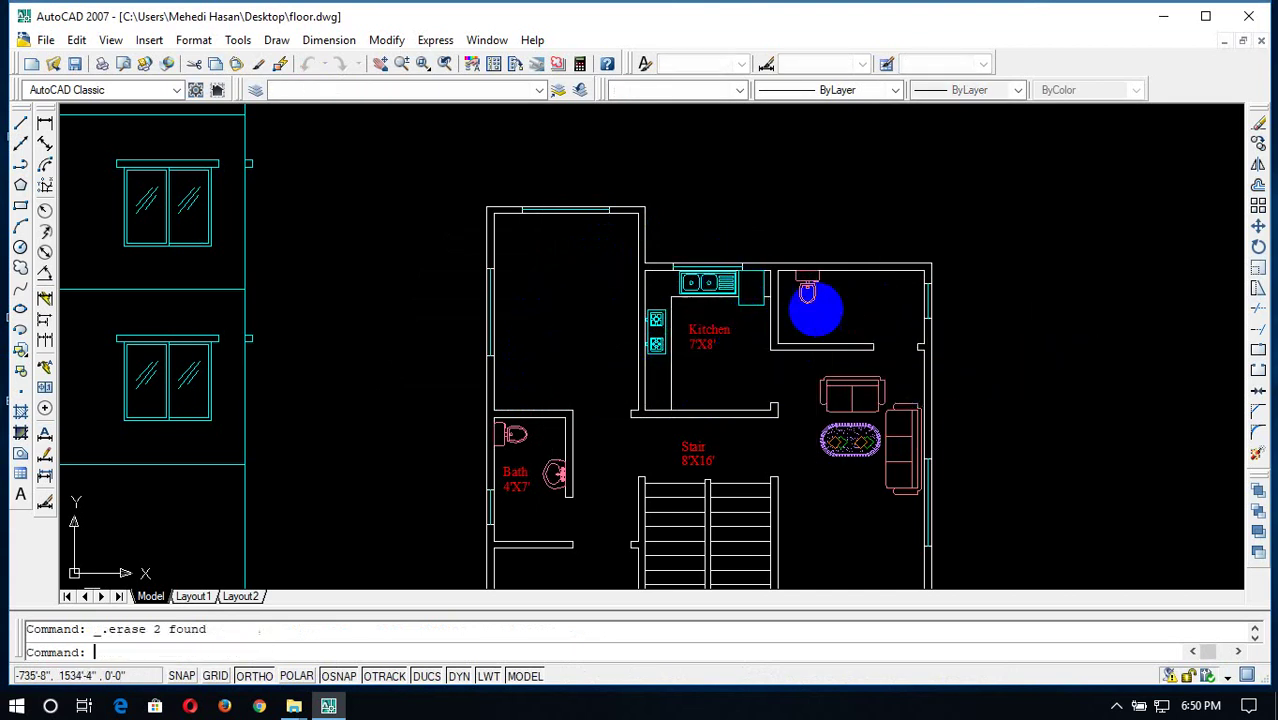
{"action": "scroll", "coordinate": [733, 410], "scroll_direction": "down", "scroll_amount": 5}
Draw a 12 by 10 rectangle beside the elevation using RE and dynamic input
{"action": "scroll", "coordinate": [733, 410], "scroll_direction": "up", "scroll_amount": 5}
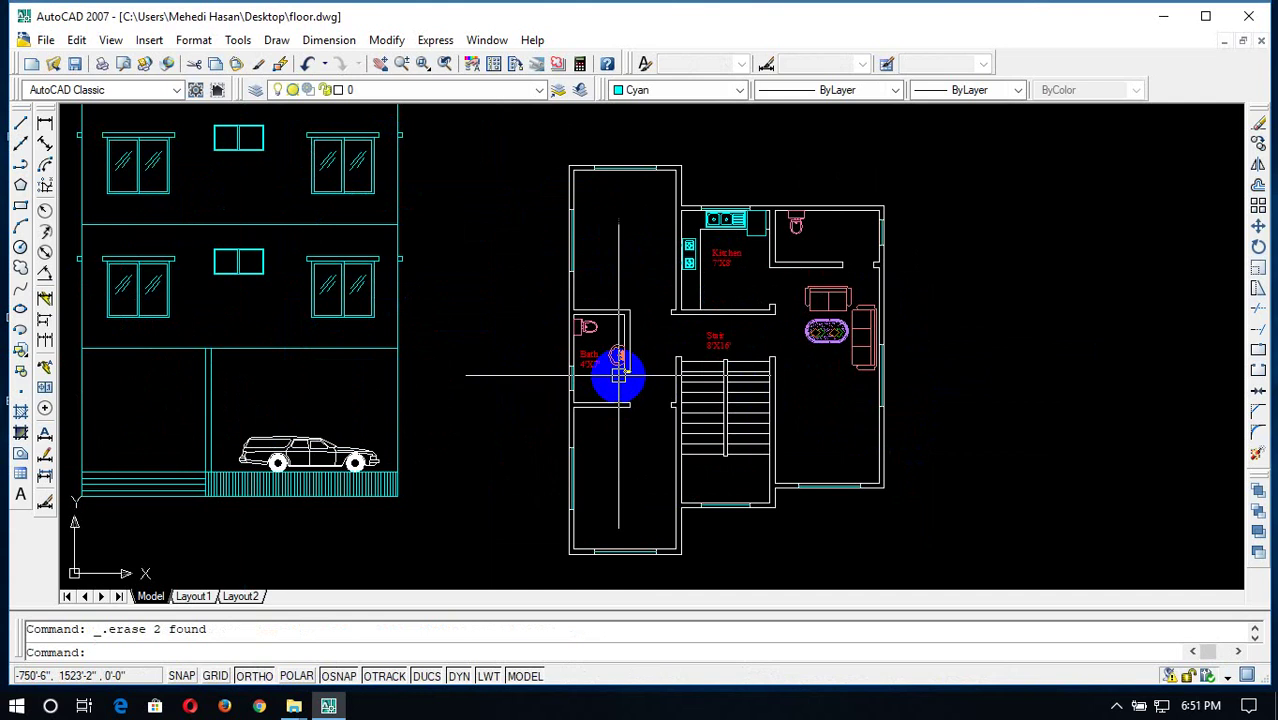
{"action": "type", "text": "rec"}
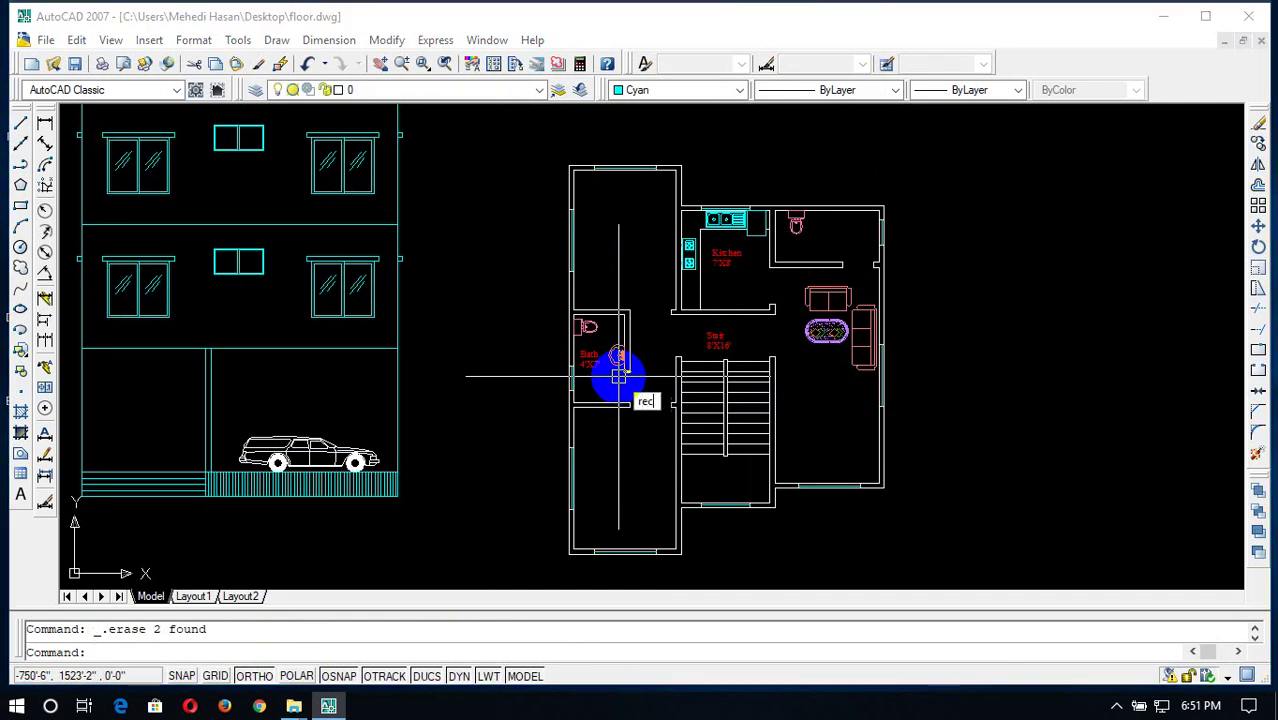
{"action": "key", "text": "Return"}
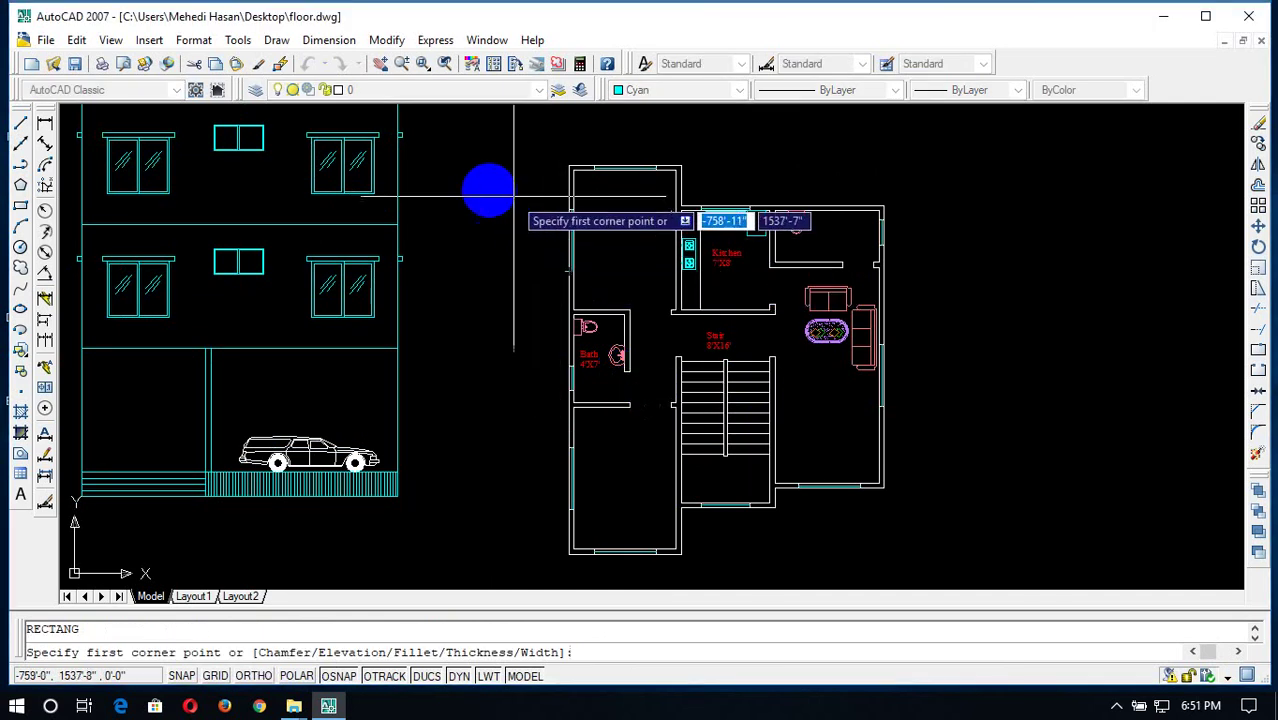
{"action": "left_click", "coordinate": [476, 190]}
{"action": "type", "text": "12"}
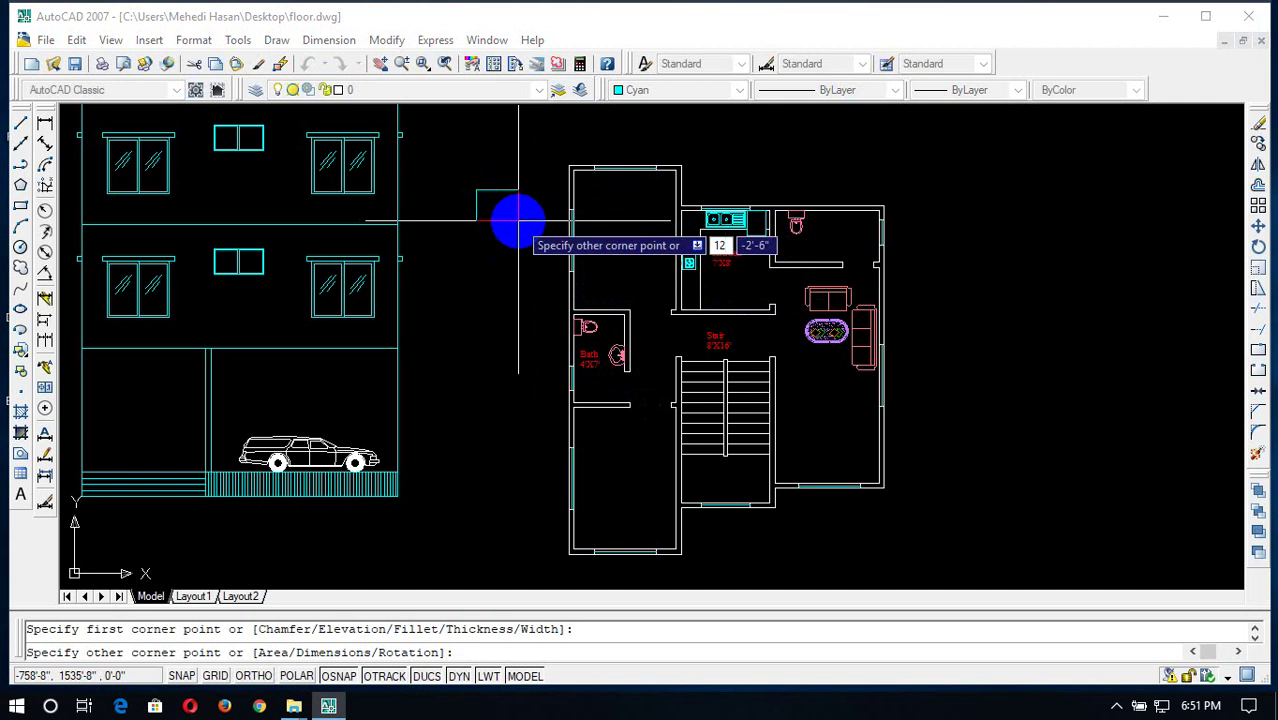
{"action": "key", "text": "Tab"}
{"action": "type", "text": "1"}
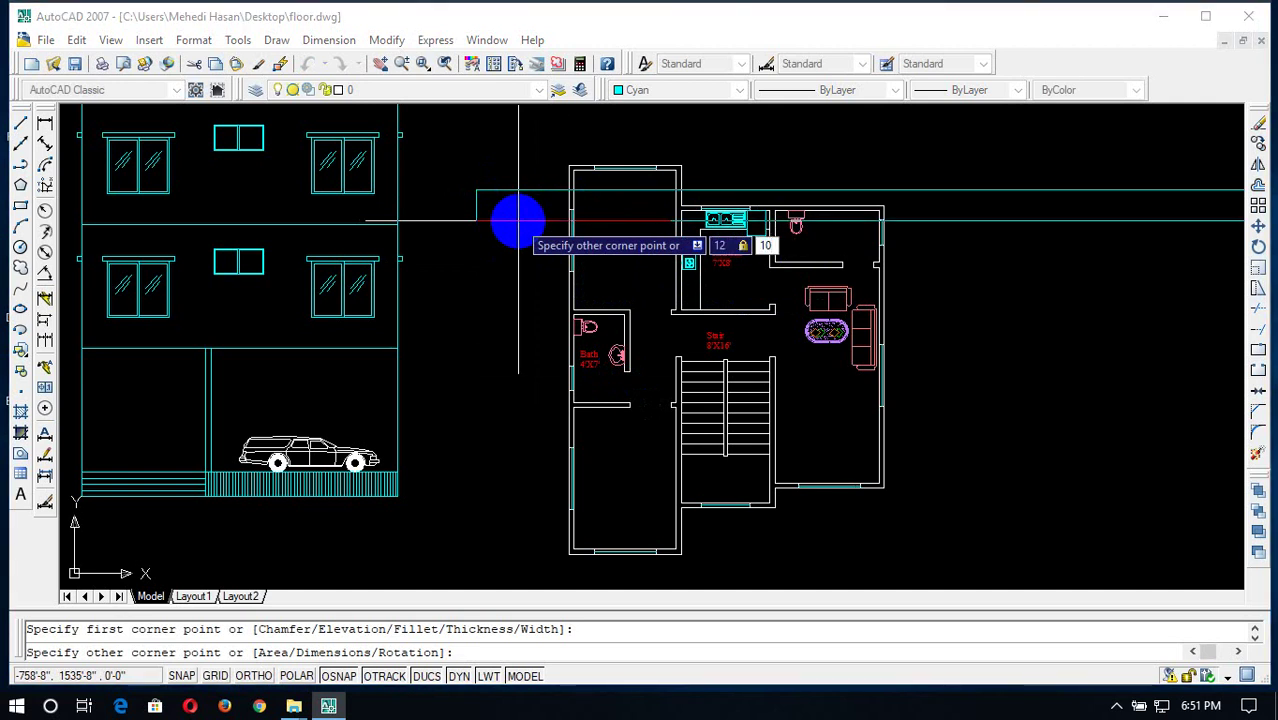
{"action": "key", "text": "Return"}
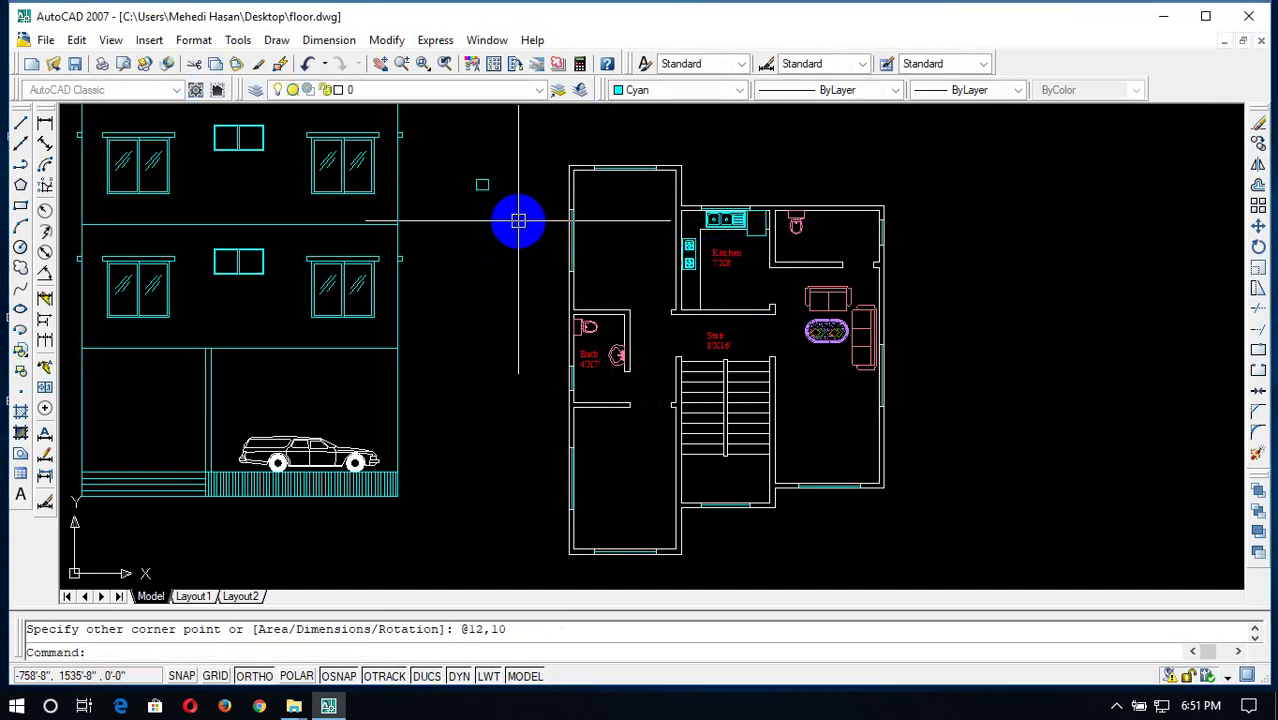
{"action": "left_click", "coordinate": [488, 183]}
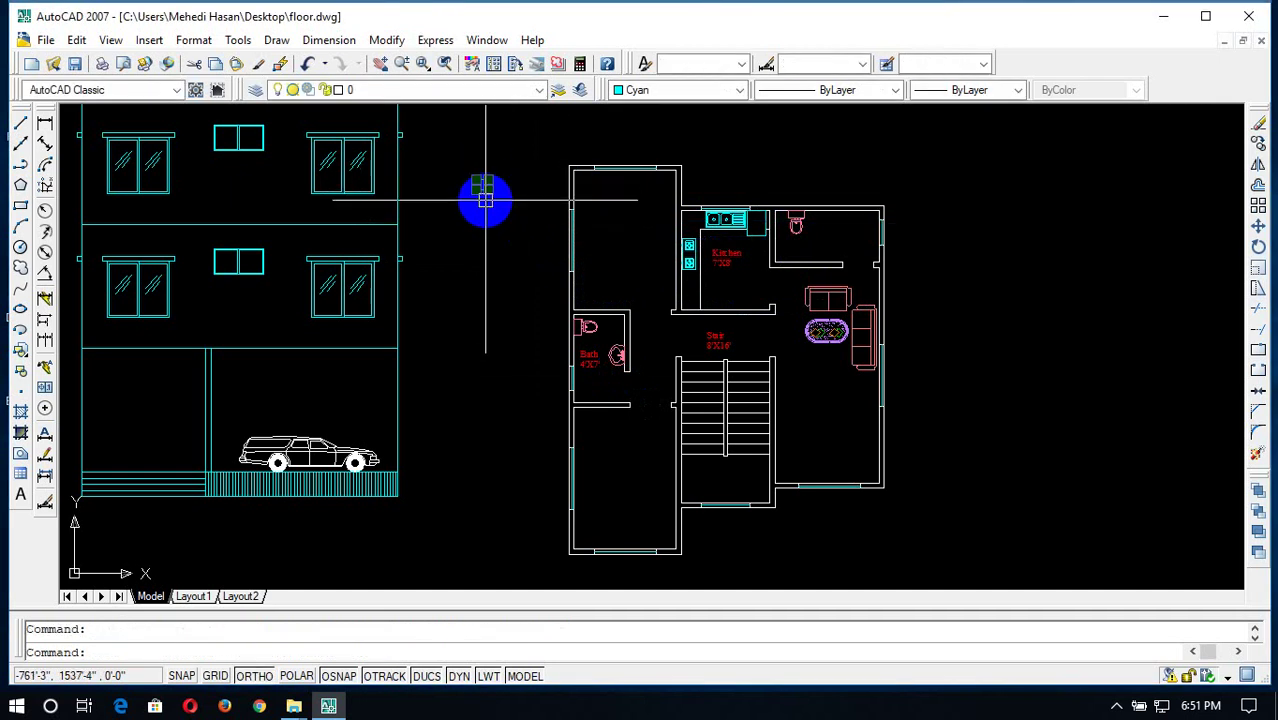
{"action": "type", "text": "co"}
{"action": "key", "text": "Return"}
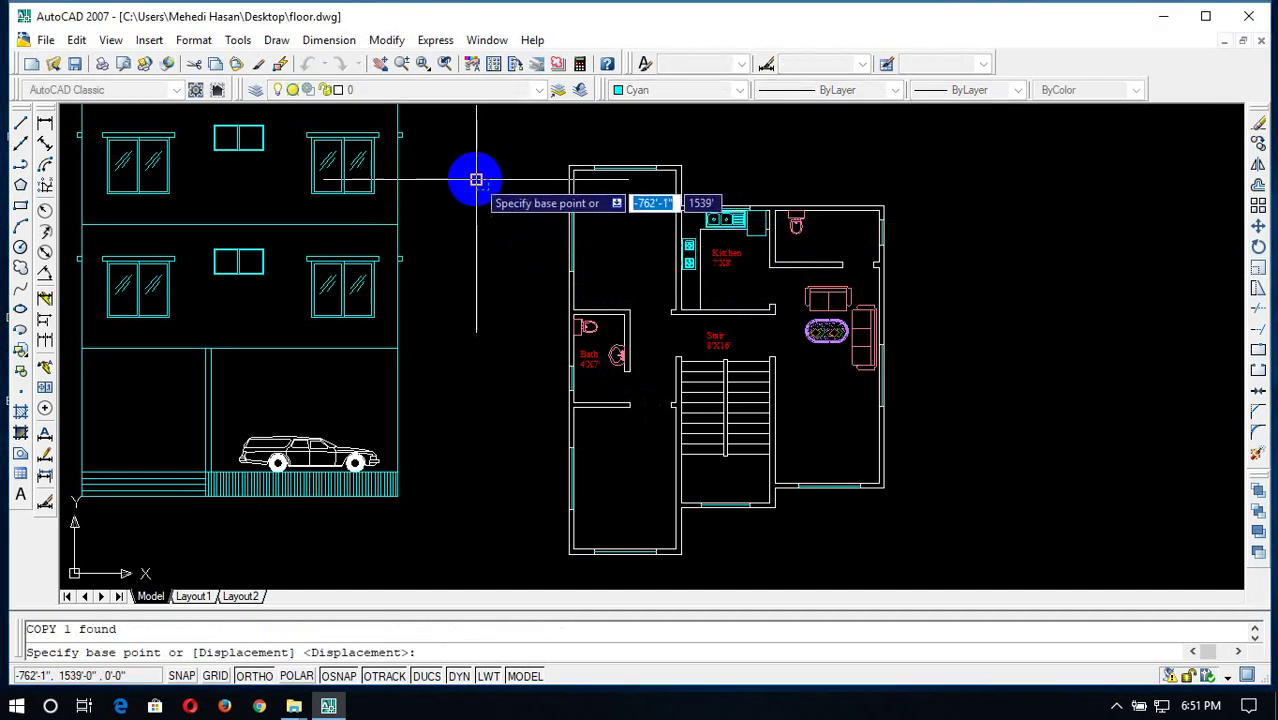
{"action": "left_click", "coordinate": [476, 180]}
{"action": "scroll", "coordinate": [565, 165], "scroll_direction": "up", "scroll_amount": 4}
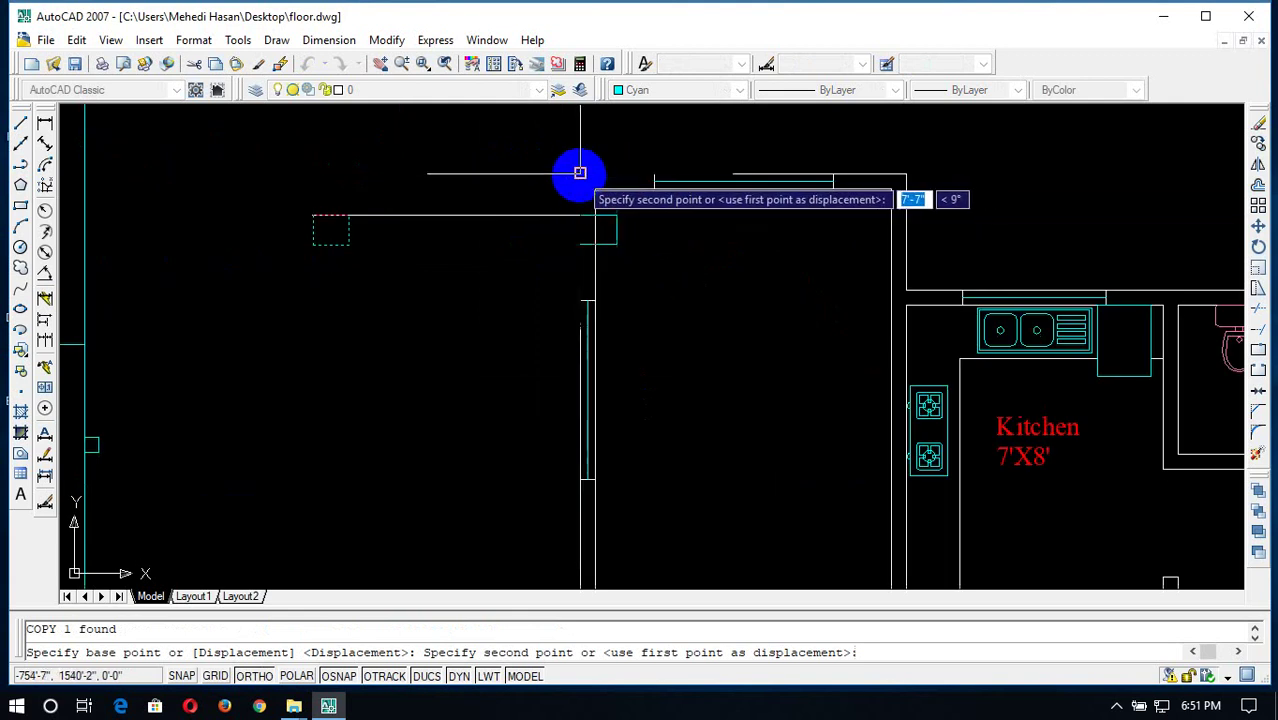
{"action": "key", "text": "Escape"}
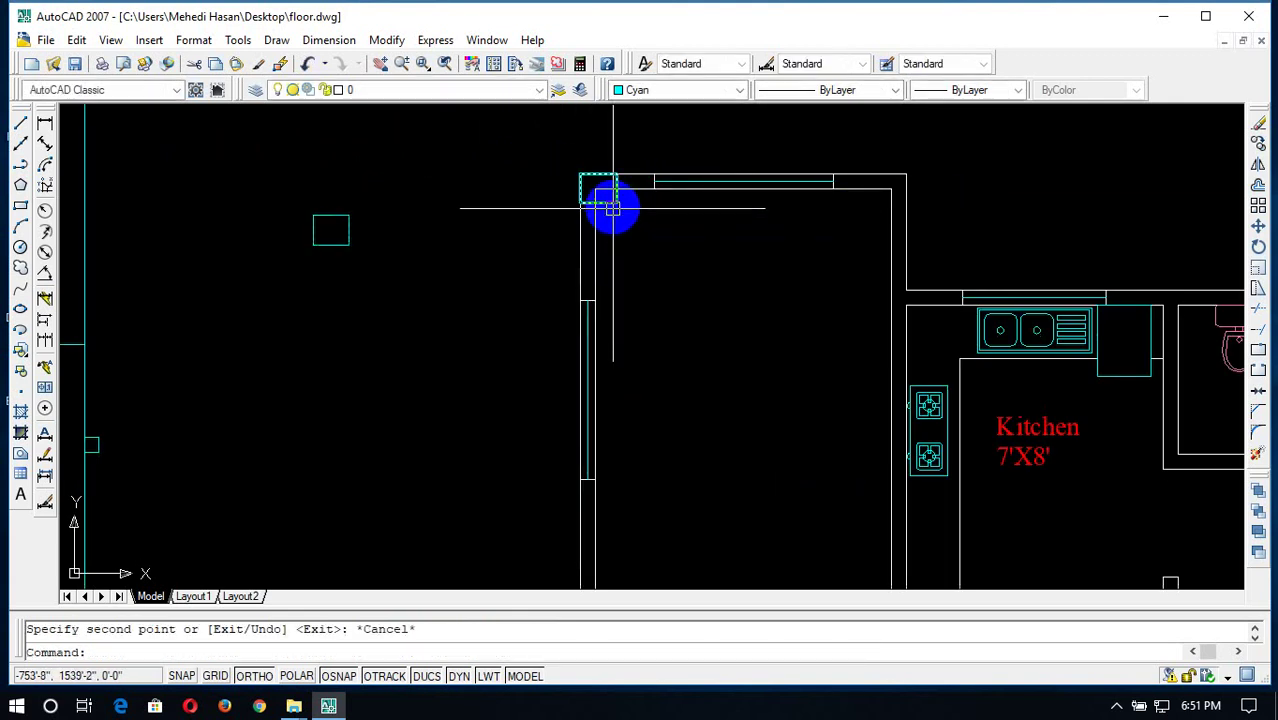
{"action": "left_click", "coordinate": [607, 202]}
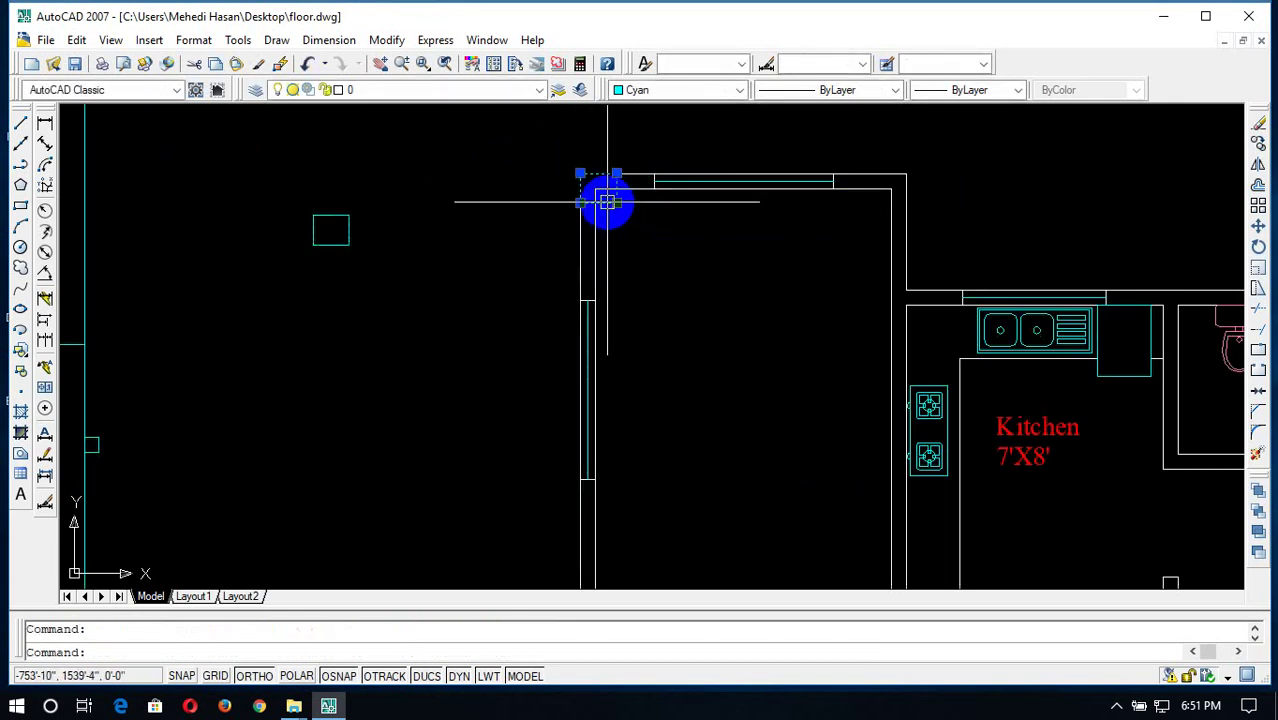
{"action": "type", "text": "cp"}
{"action": "key", "text": "Return"}
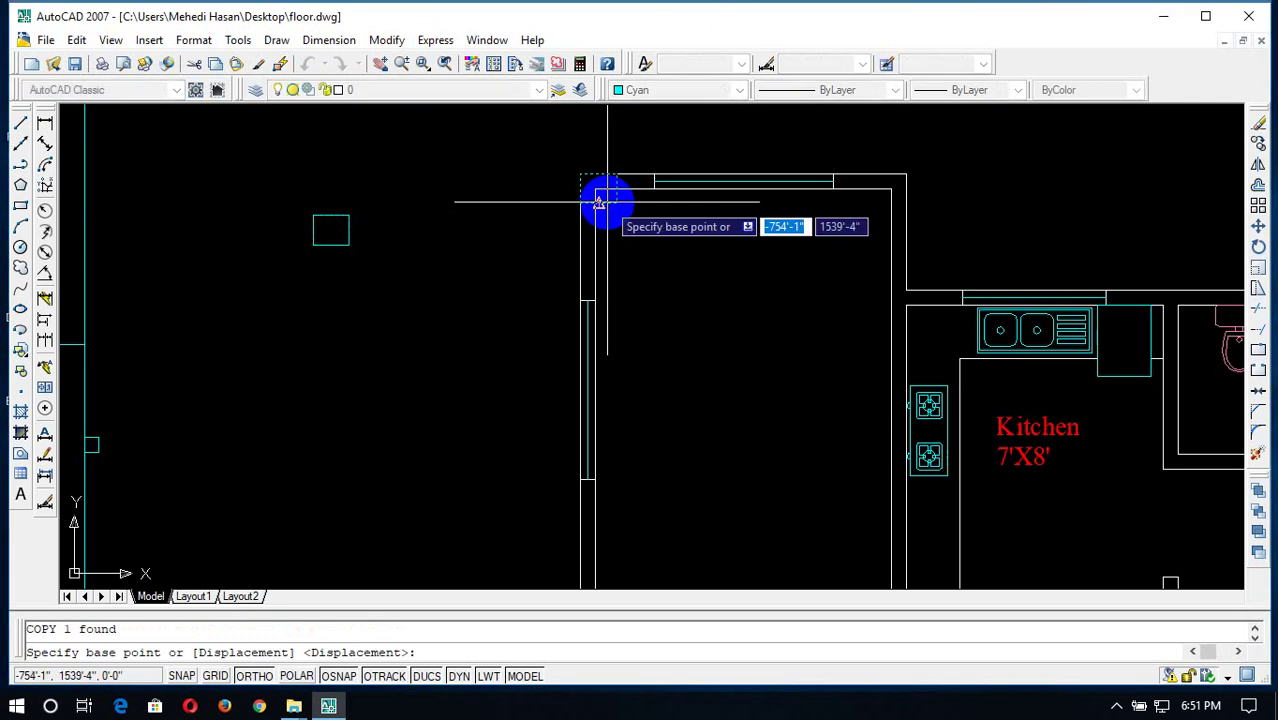
{"action": "left_click", "coordinate": [617, 175]}
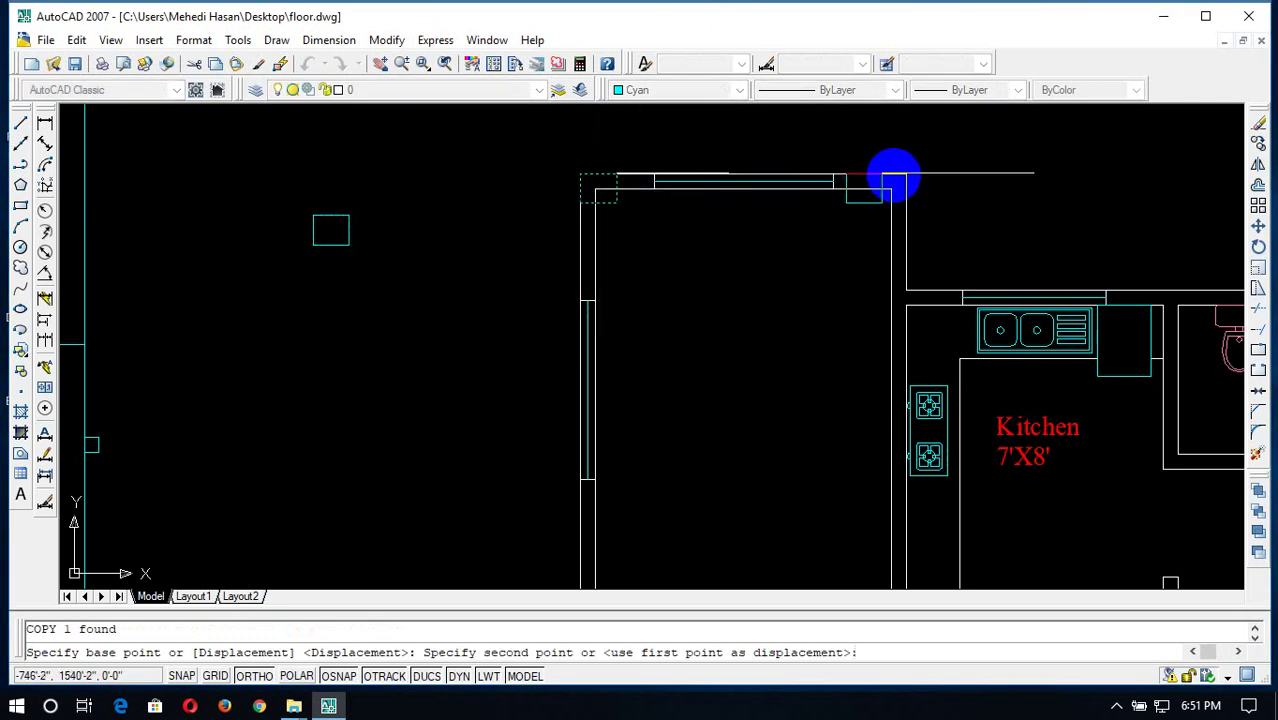
{"action": "left_click", "coordinate": [906, 175]}
{"action": "key", "text": "Escape"}
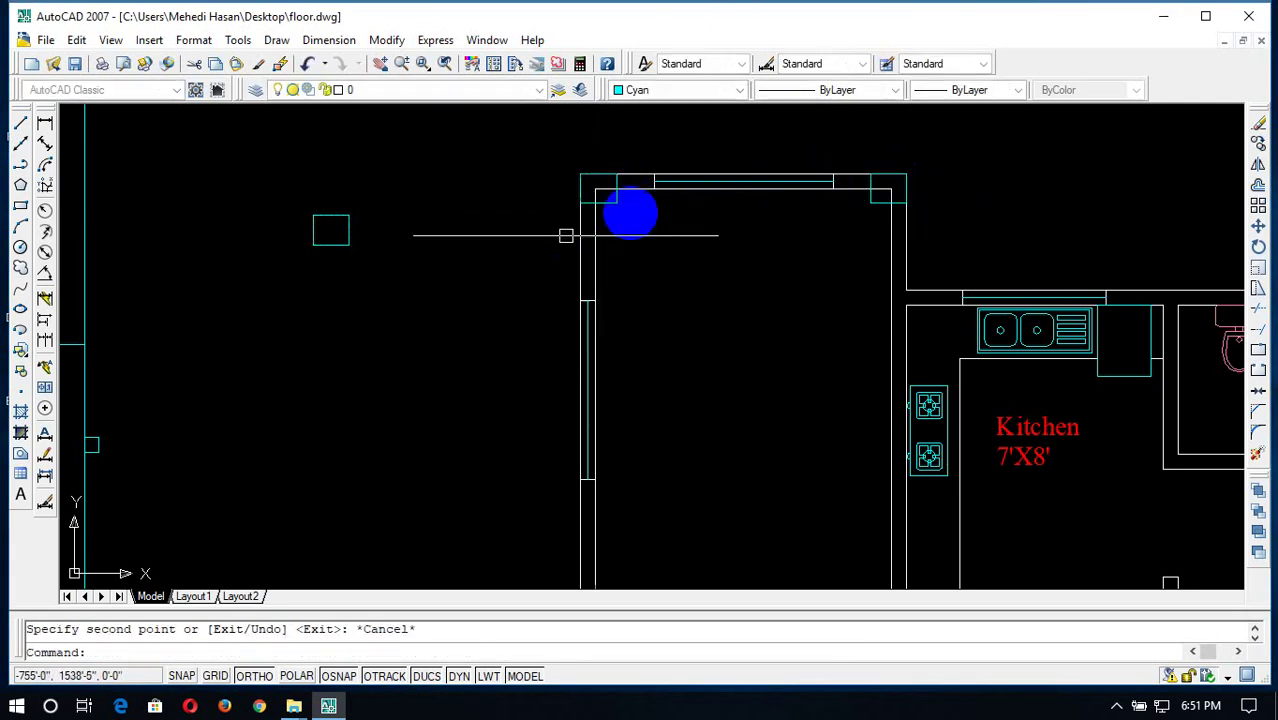
{"action": "scroll", "coordinate": [633, 209], "scroll_direction": "down", "scroll_amount": 2}
{"action": "scroll", "coordinate": [676, 280], "scroll_direction": "up", "scroll_amount": 3}
{"action": "scroll", "coordinate": [623, 167], "scroll_direction": "down", "scroll_amount": 2}
{"action": "scroll", "coordinate": [623, 167], "scroll_direction": "up", "scroll_amount": 2}
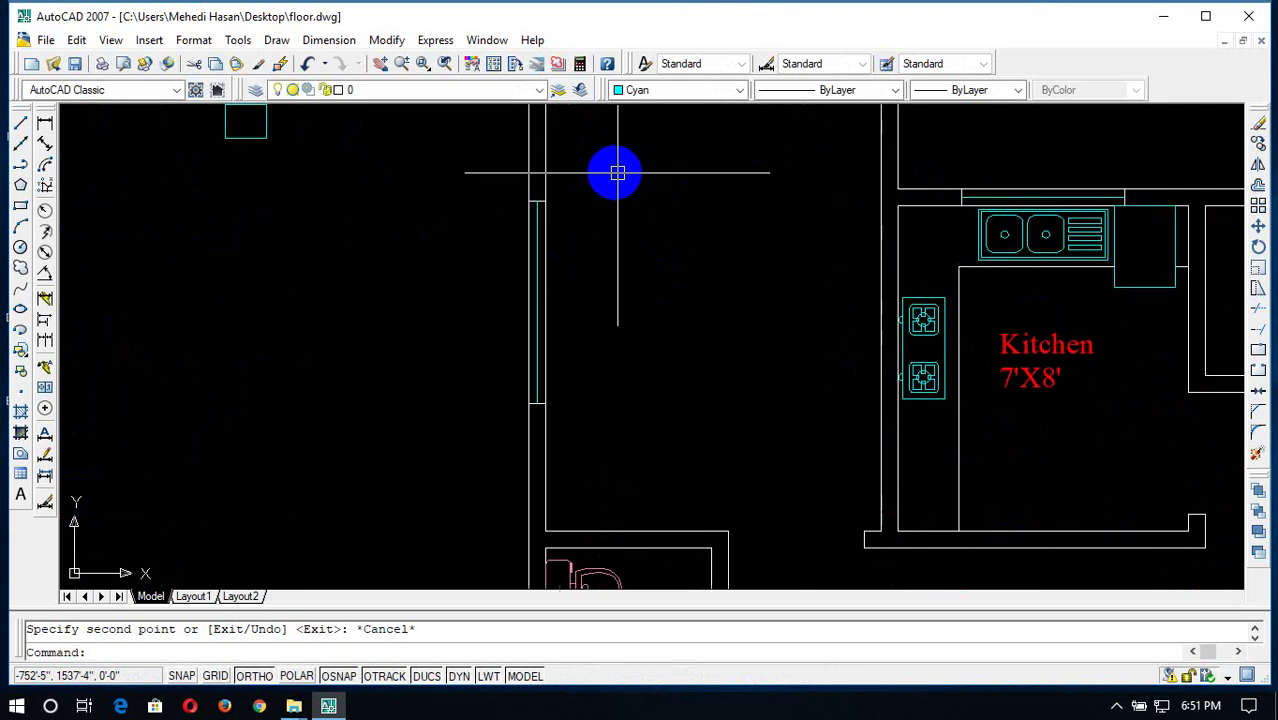
{"action": "middle_click_drag", "start_coordinate": [616, 171], "coordinate": [646, 264]}
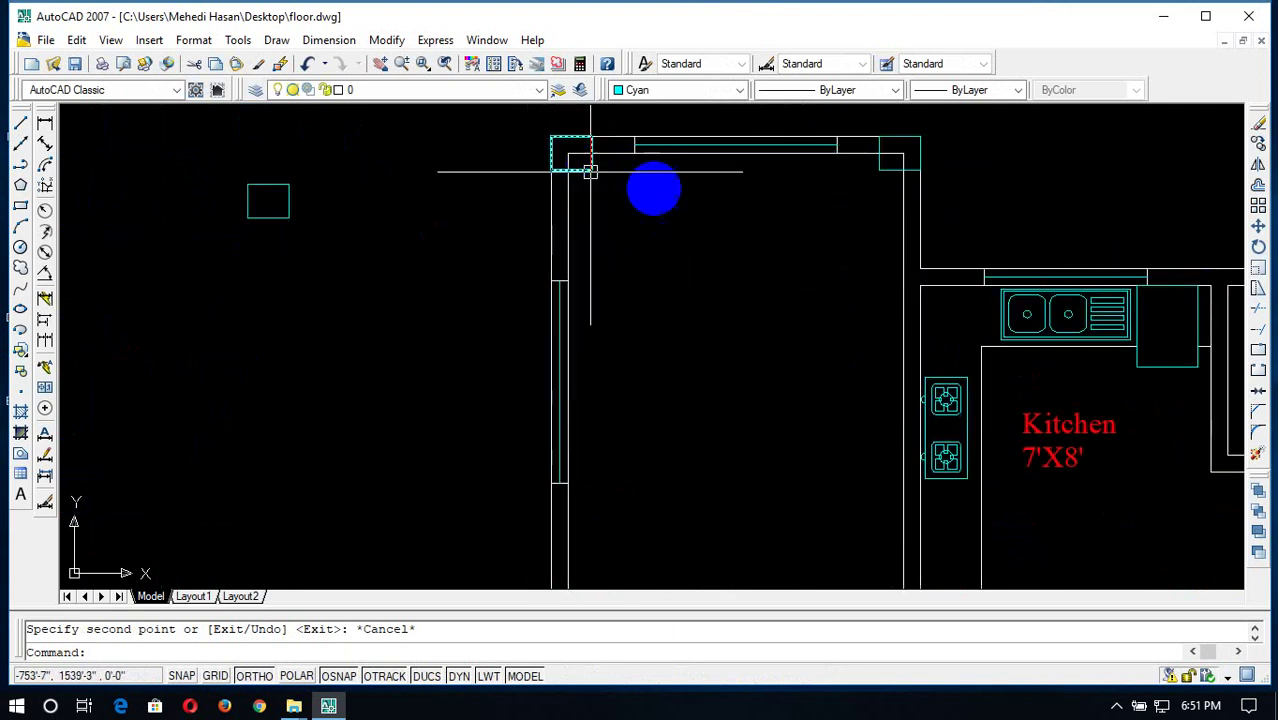
{"action": "left_click", "coordinate": [890, 168]}
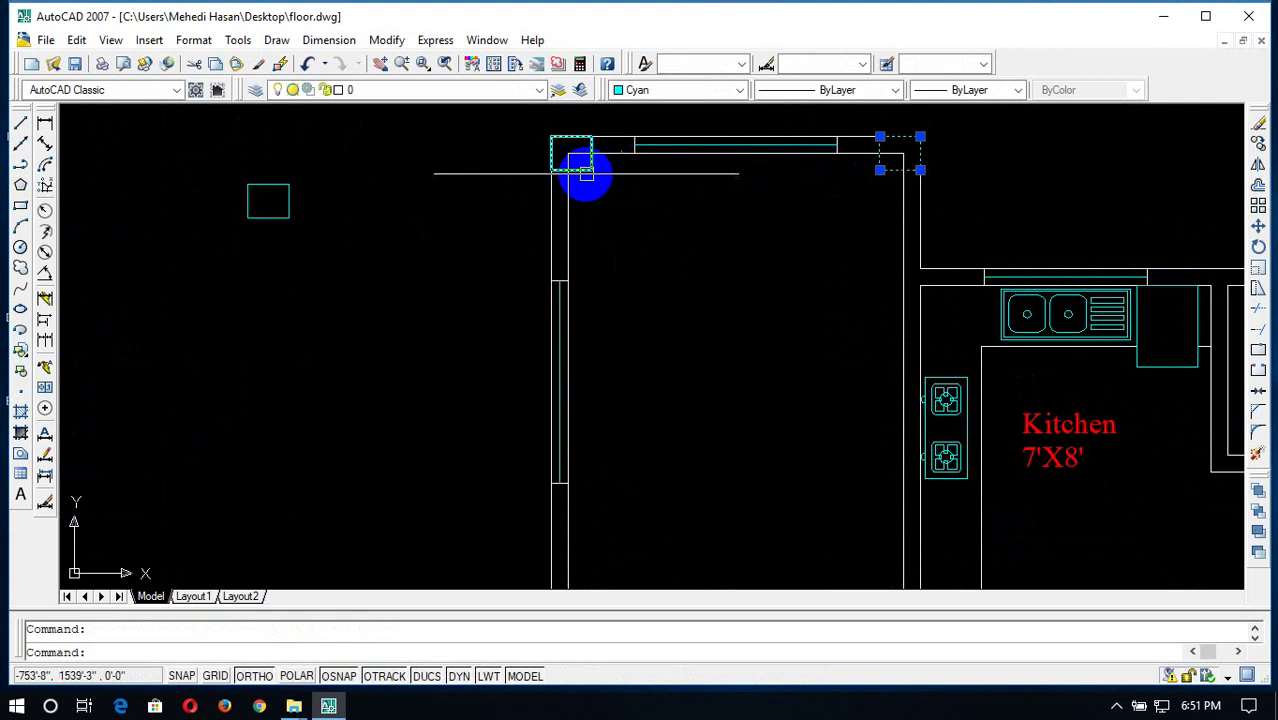
{"action": "scroll", "coordinate": [660, 240], "scroll_direction": "down", "scroll_amount": 8}
{"action": "scroll", "coordinate": [670, 265], "scroll_direction": "up", "scroll_amount": 5}
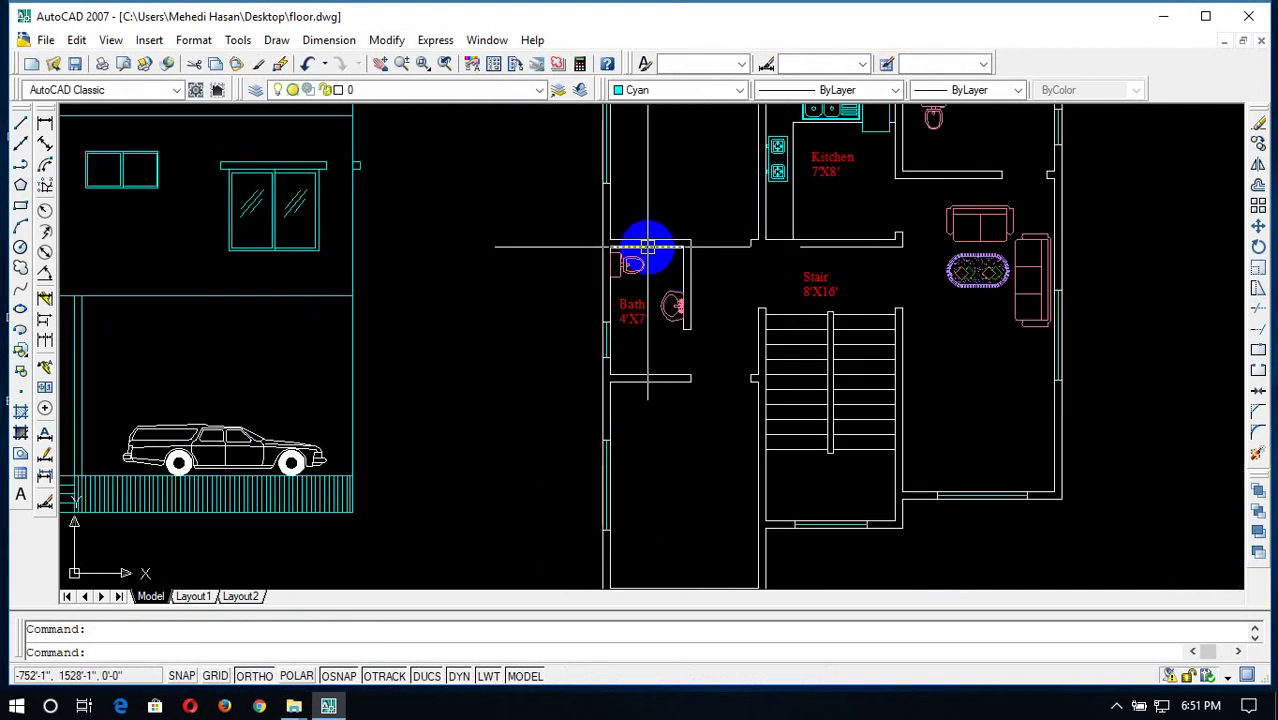
{"action": "scroll", "coordinate": [720, 170], "scroll_direction": "down", "scroll_amount": 4}
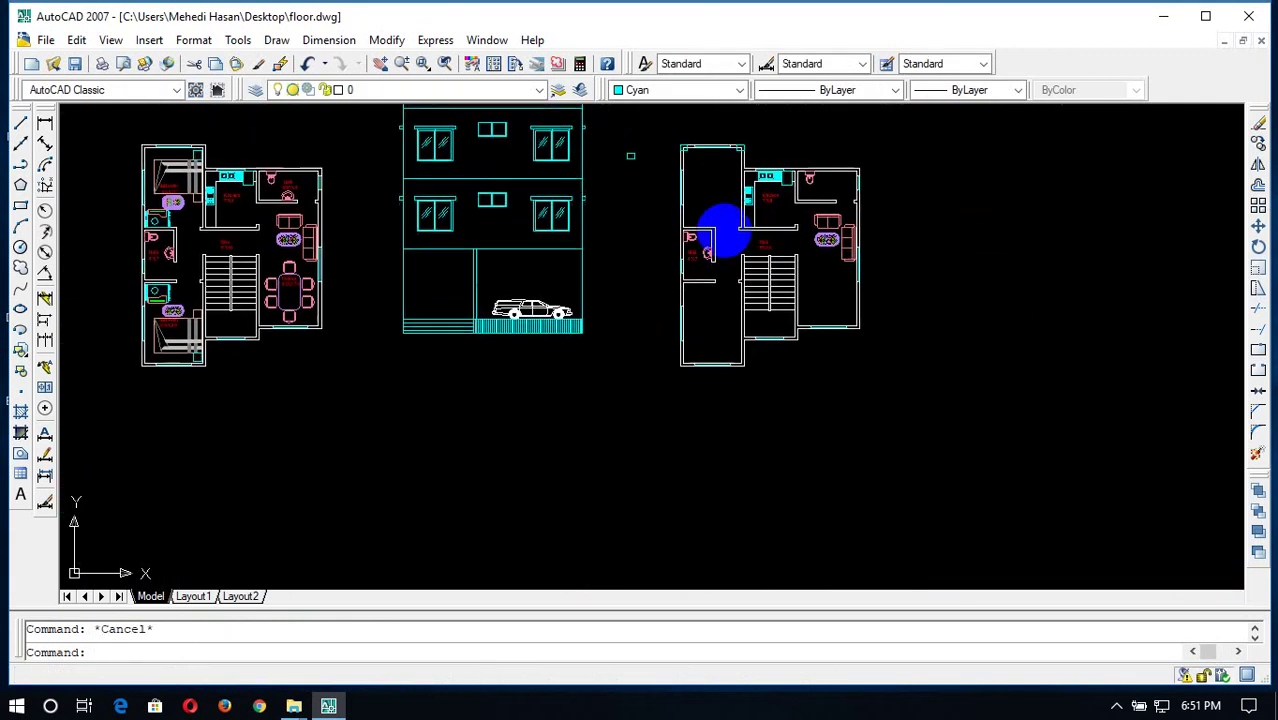
{"action": "scroll", "coordinate": [693, 153], "scroll_direction": "up", "scroll_amount": 4}
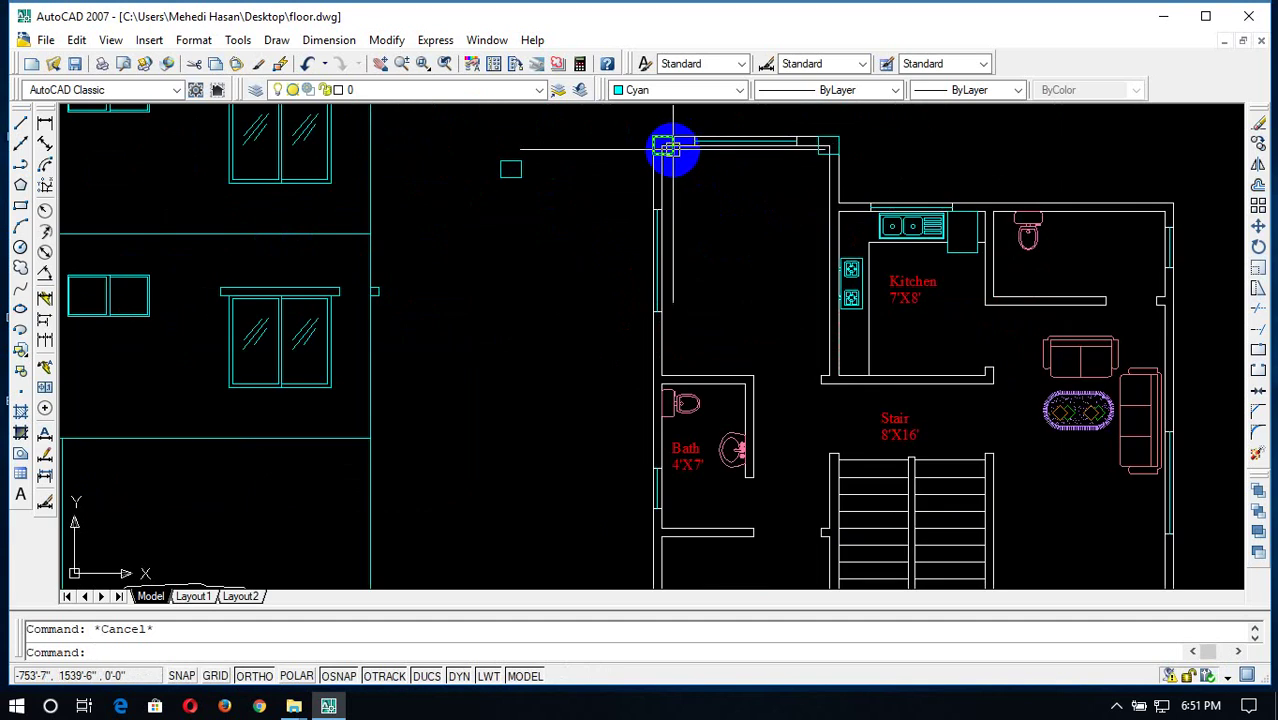
{"action": "scroll", "coordinate": [672, 136], "scroll_direction": "up", "scroll_amount": 3}
{"action": "left_click", "coordinate": [669, 135]}
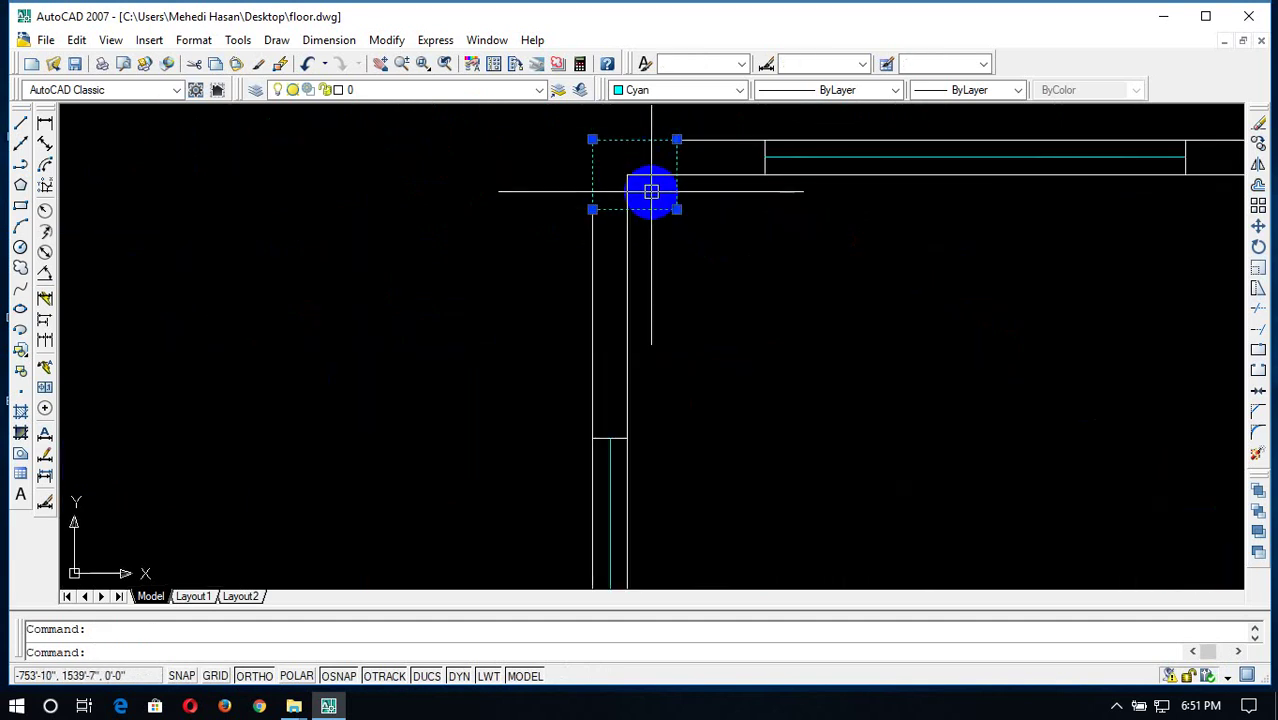
{"action": "type", "text": "m"}
{"action": "key", "text": "Return"}
{"action": "key", "text": "Escape"}
{"action": "scroll", "coordinate": [747, 191], "scroll_direction": "down", "scroll_amount": 3}
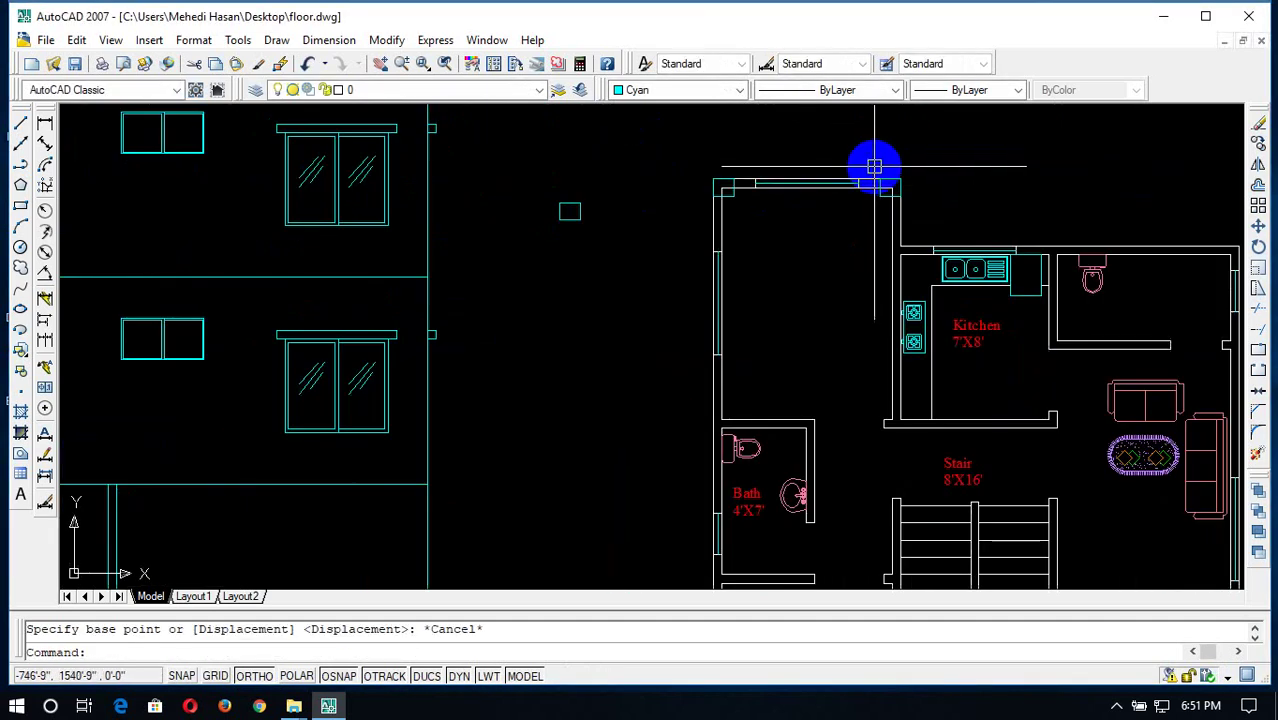
{"action": "scroll", "coordinate": [876, 170], "scroll_direction": "up", "scroll_amount": 3}
{"action": "scroll", "coordinate": [880, 245], "scroll_direction": "down", "scroll_amount": 3}
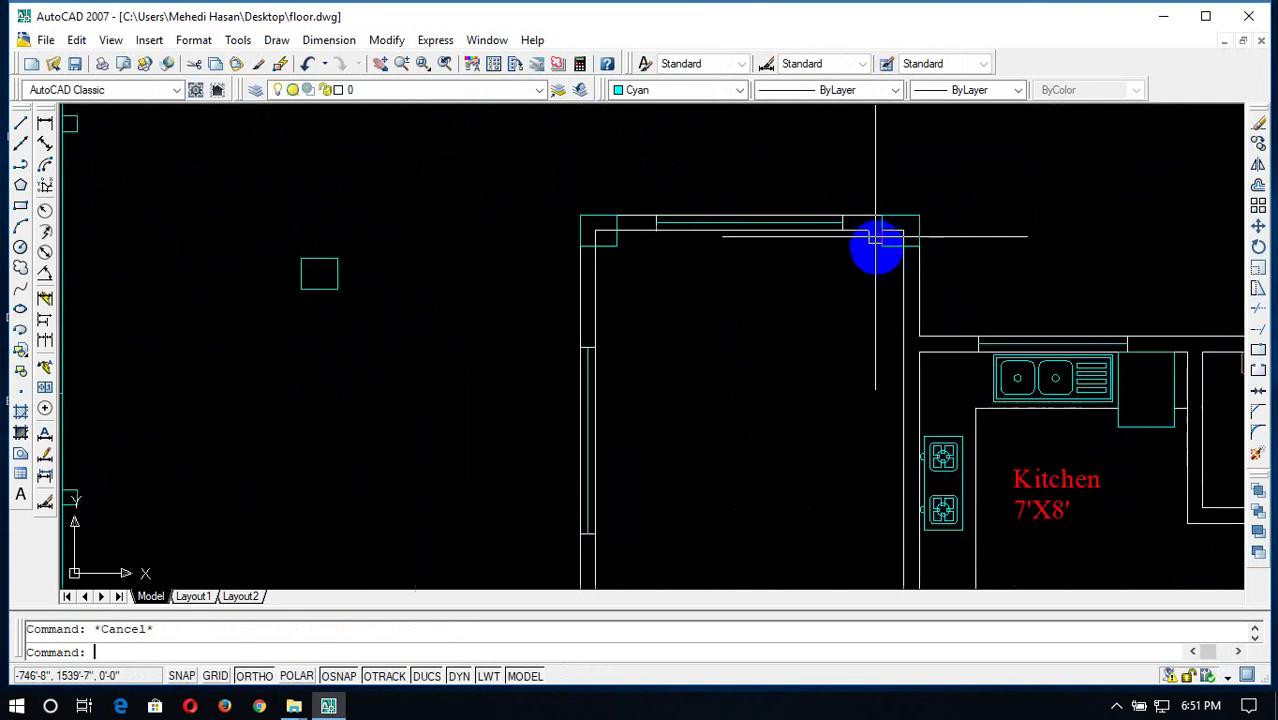
{"action": "scroll", "coordinate": [890, 250], "scroll_direction": "down", "scroll_amount": 3}
{"action": "left_click", "coordinate": [1118, 229]}
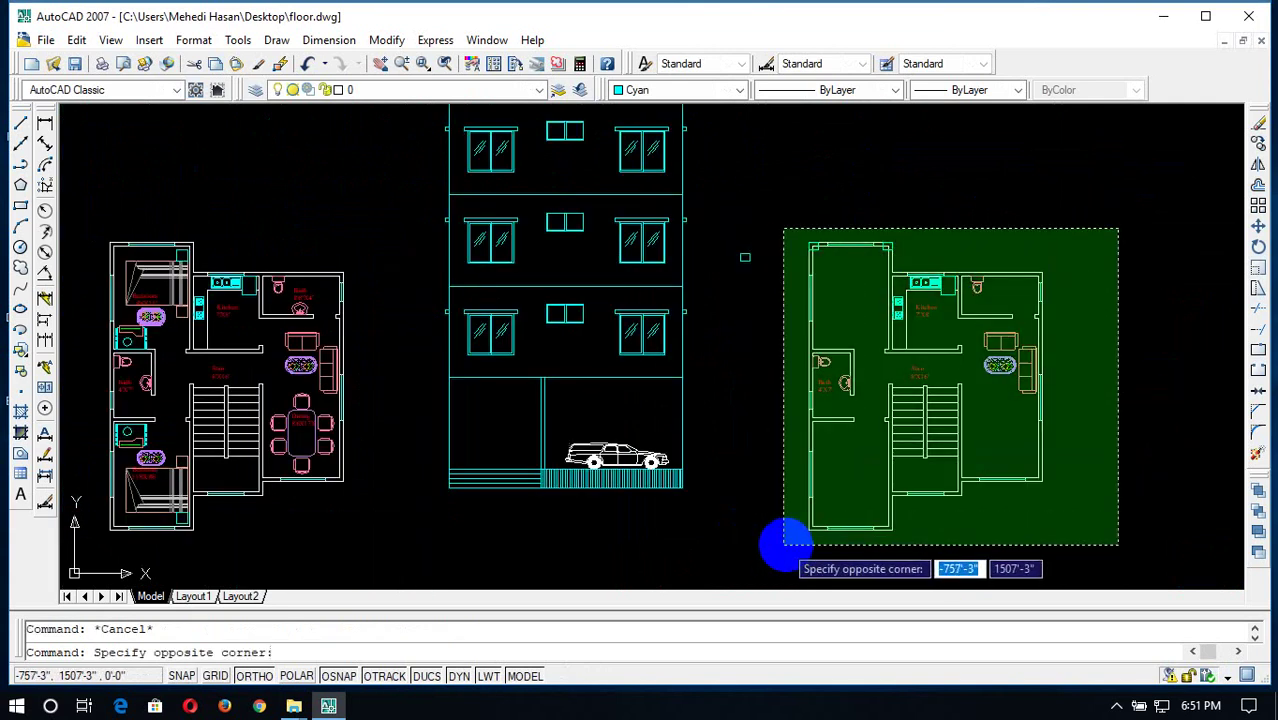
Select the right floor plan, start a rotation about its lower corner, then cancel it
{"action": "left_click", "coordinate": [786, 542]}
{"action": "left_click_drag", "start_coordinate": [817, 489], "coordinate": [818, 497]}
{"action": "type", "text": "ro"}
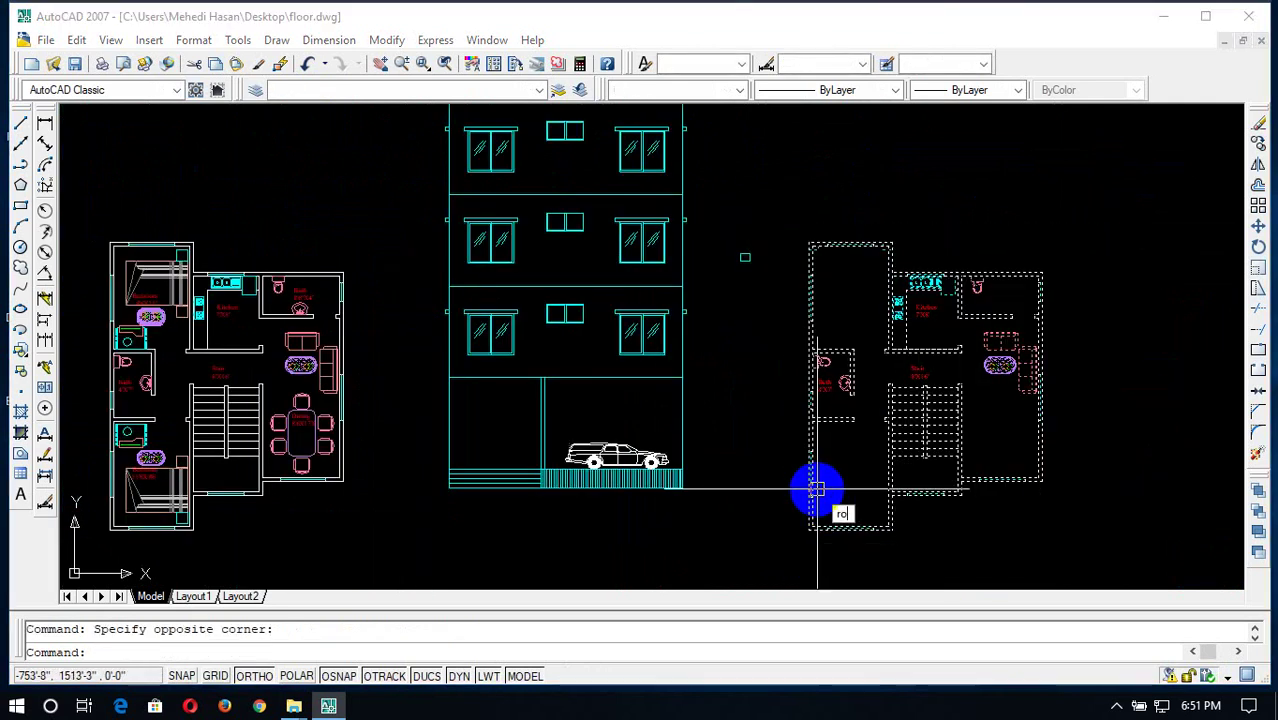
{"action": "key", "text": "Return"}
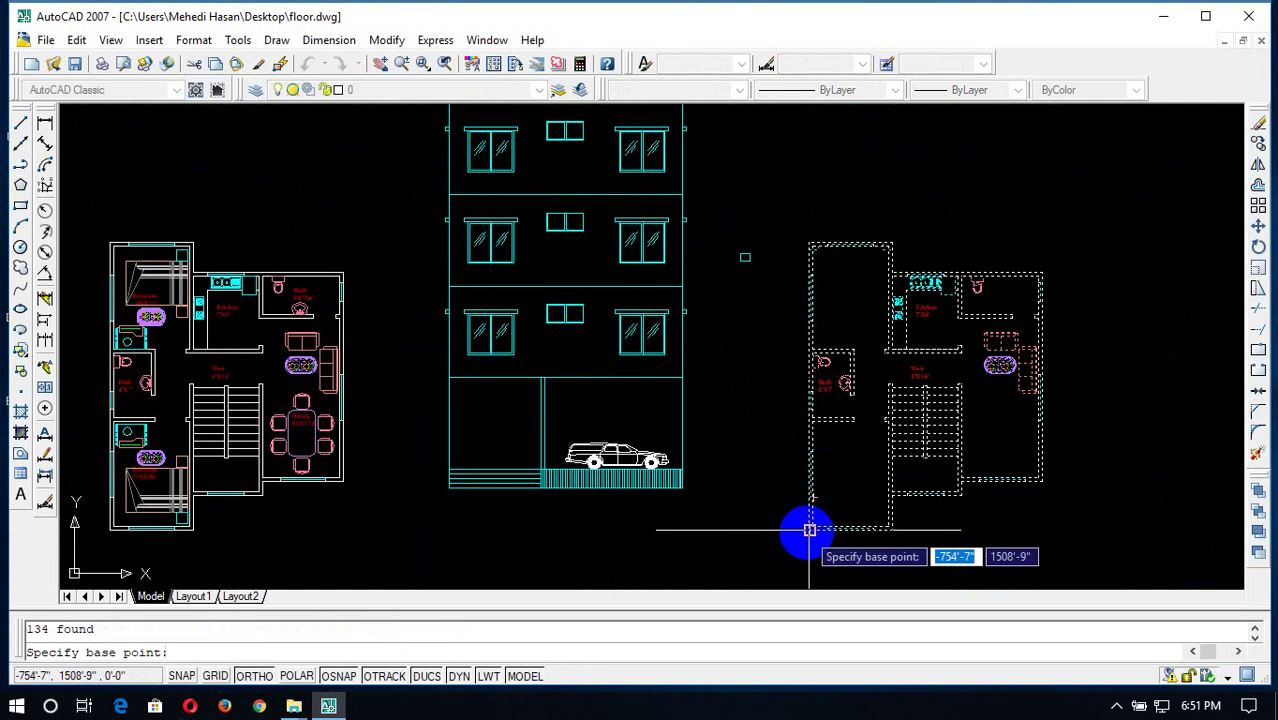
{"action": "left_click", "coordinate": [891, 530]}
{"action": "key", "text": "Escape"}
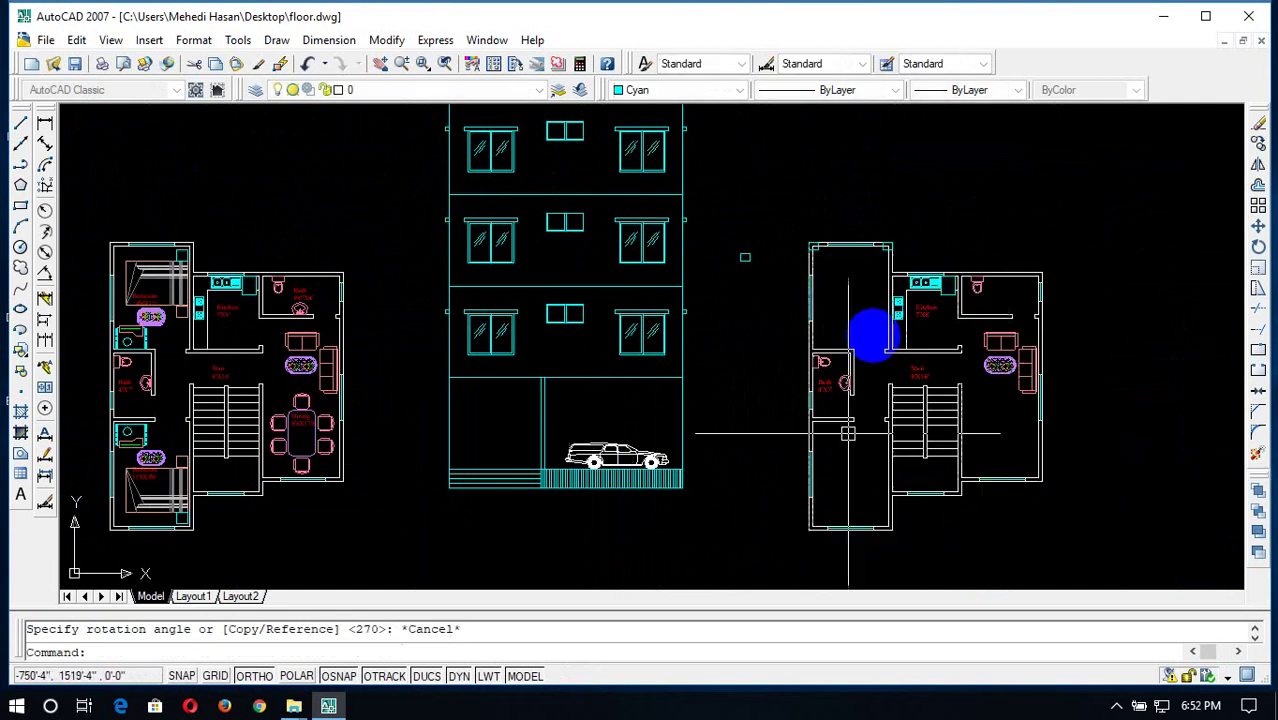
Reselect the right floor plan and begin moving it with M
{"action": "left_click", "coordinate": [1089, 220]}
{"action": "left_click", "coordinate": [793, 576]}
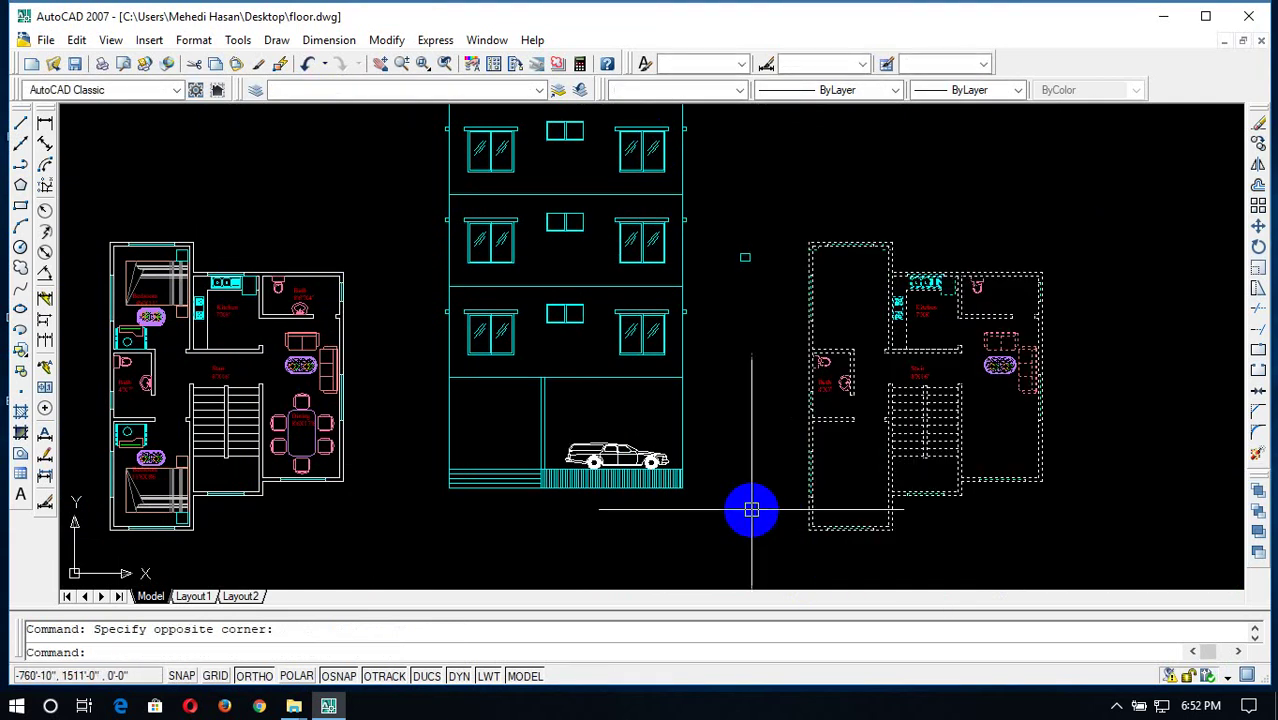
{"action": "type", "text": "m"}
{"action": "key", "text": "Return"}
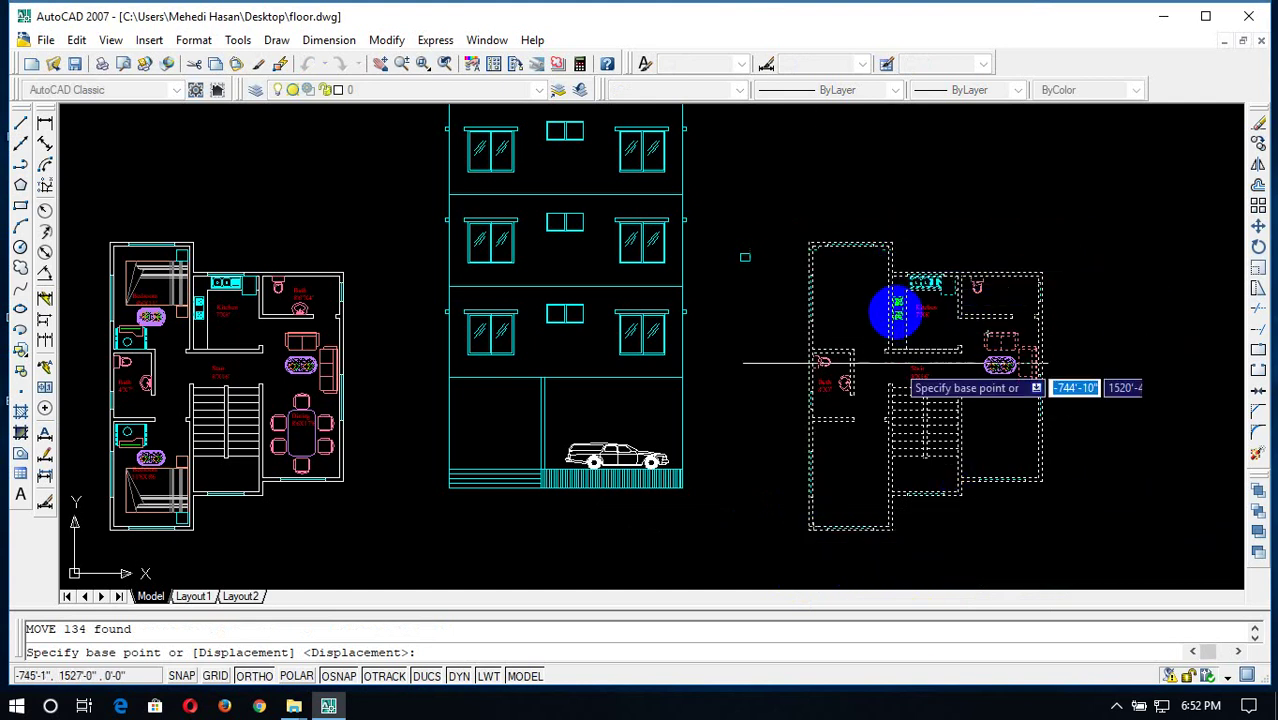
Finish moving the right floor plan about 13'-3" further to the right
{"action": "left_click", "coordinate": [809, 529]}
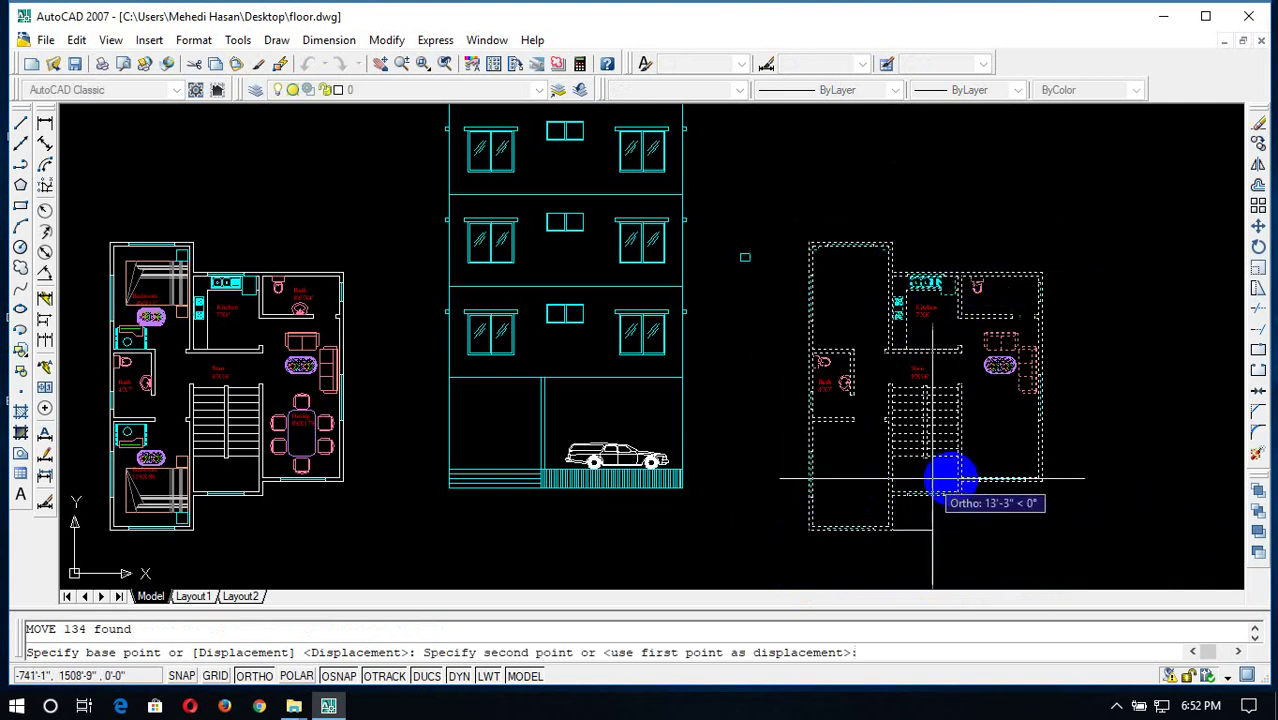
{"action": "left_click", "coordinate": [1076, 498]}
{"action": "scroll", "coordinate": [899, 457], "scroll_direction": "down", "scroll_amount": 3}
{"action": "scroll", "coordinate": [899, 457], "scroll_direction": "up", "scroll_amount": 2}
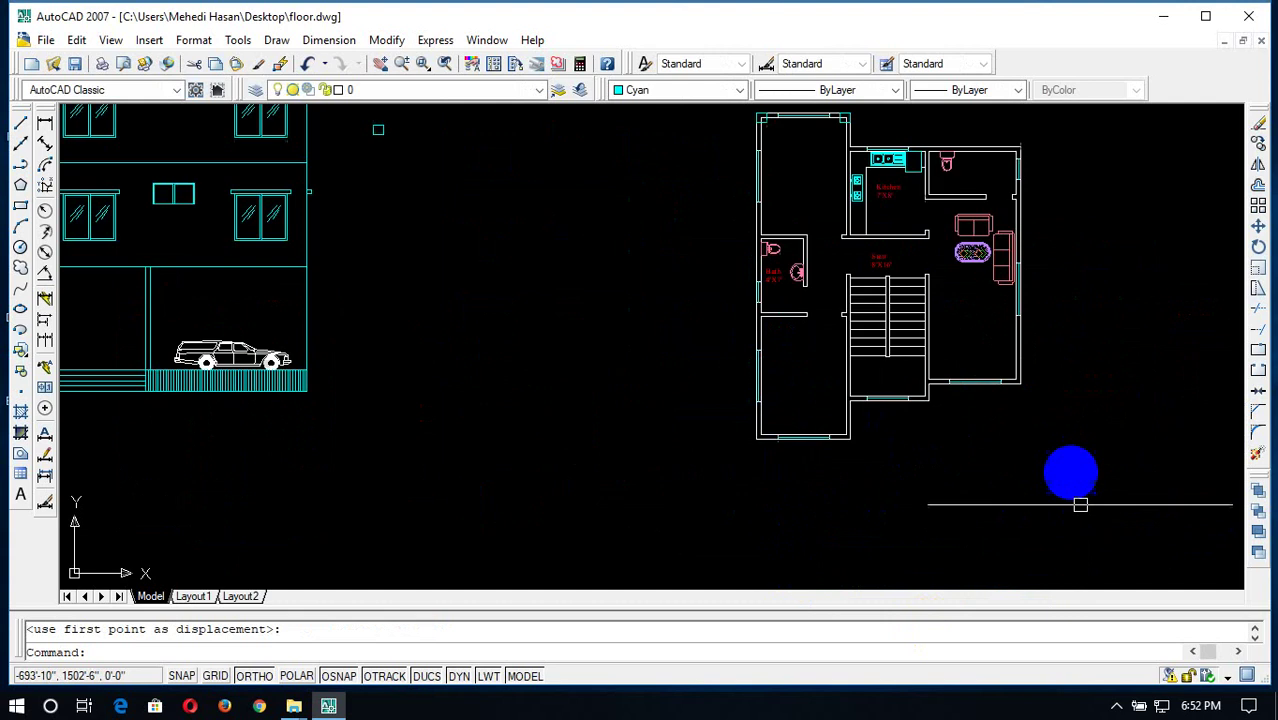
{"action": "scroll", "coordinate": [836, 531], "scroll_direction": "down", "scroll_amount": 2}
Rotate the right plan about its lower-left corner, then undo the wrong angle
{"action": "left_click", "coordinate": [1048, 208]}
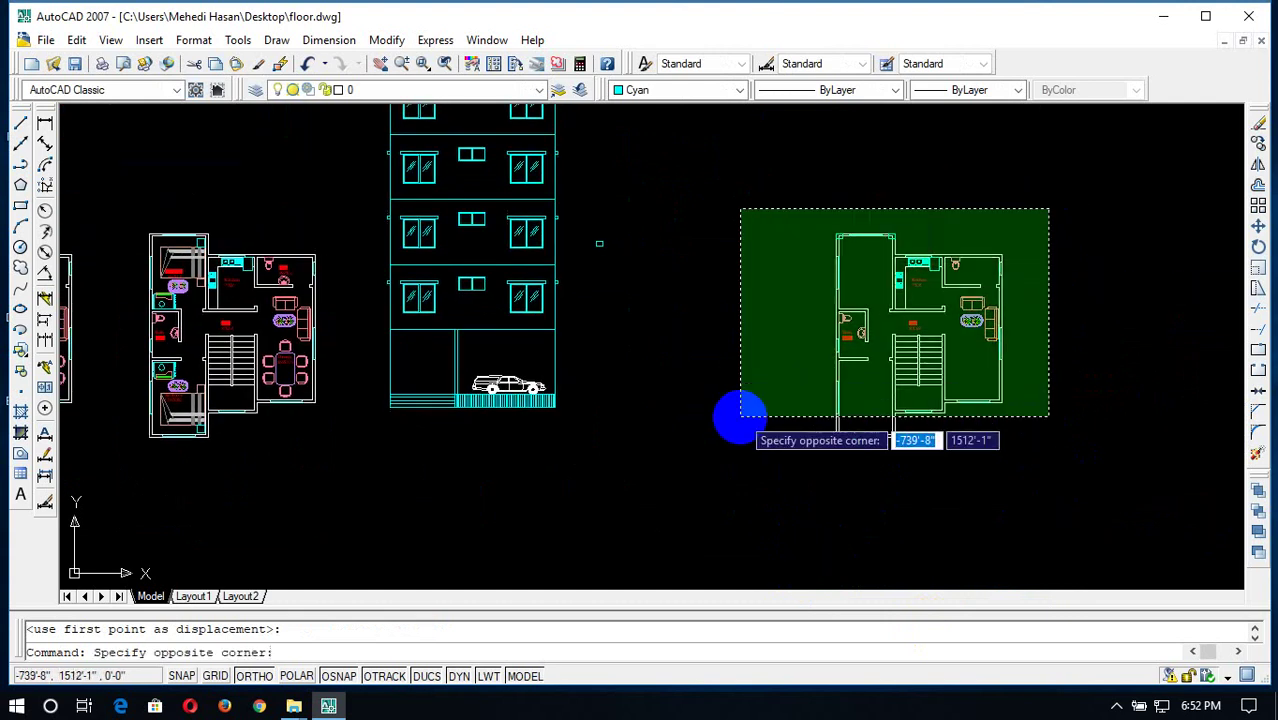
{"action": "left_click", "coordinate": [740, 445]}
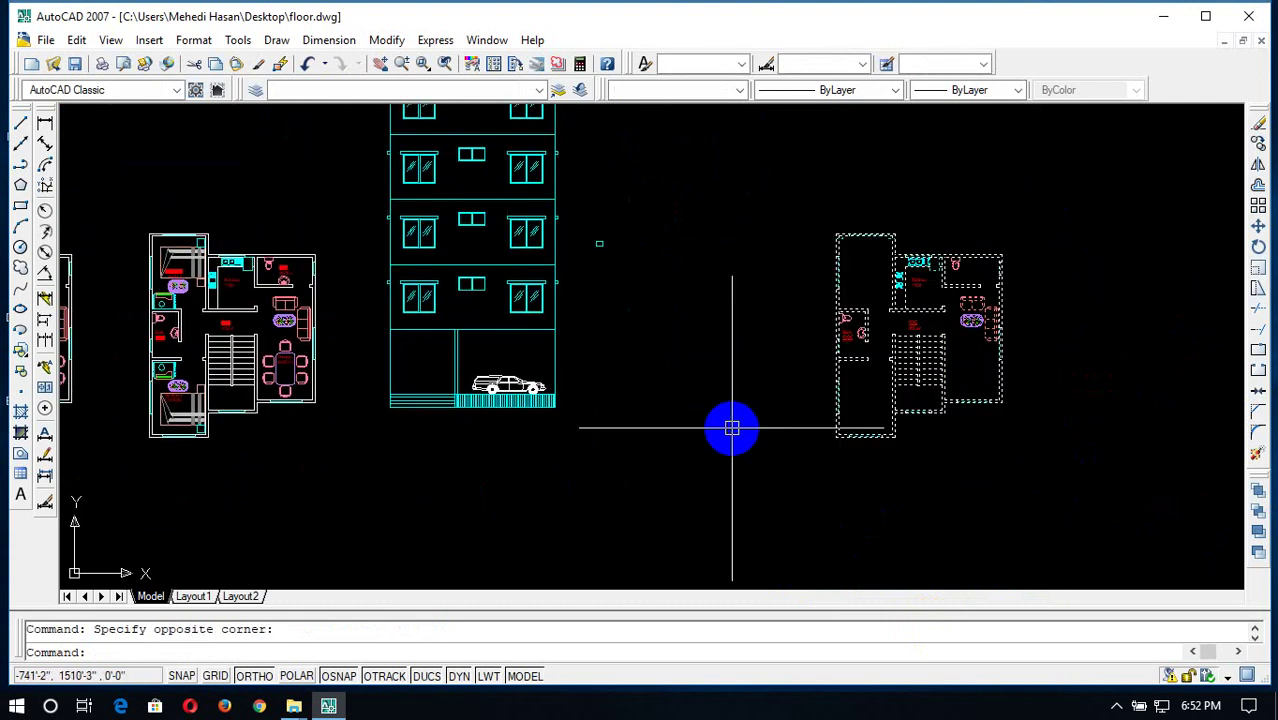
{"action": "type", "text": "m"}
{"action": "key", "text": "Return"}
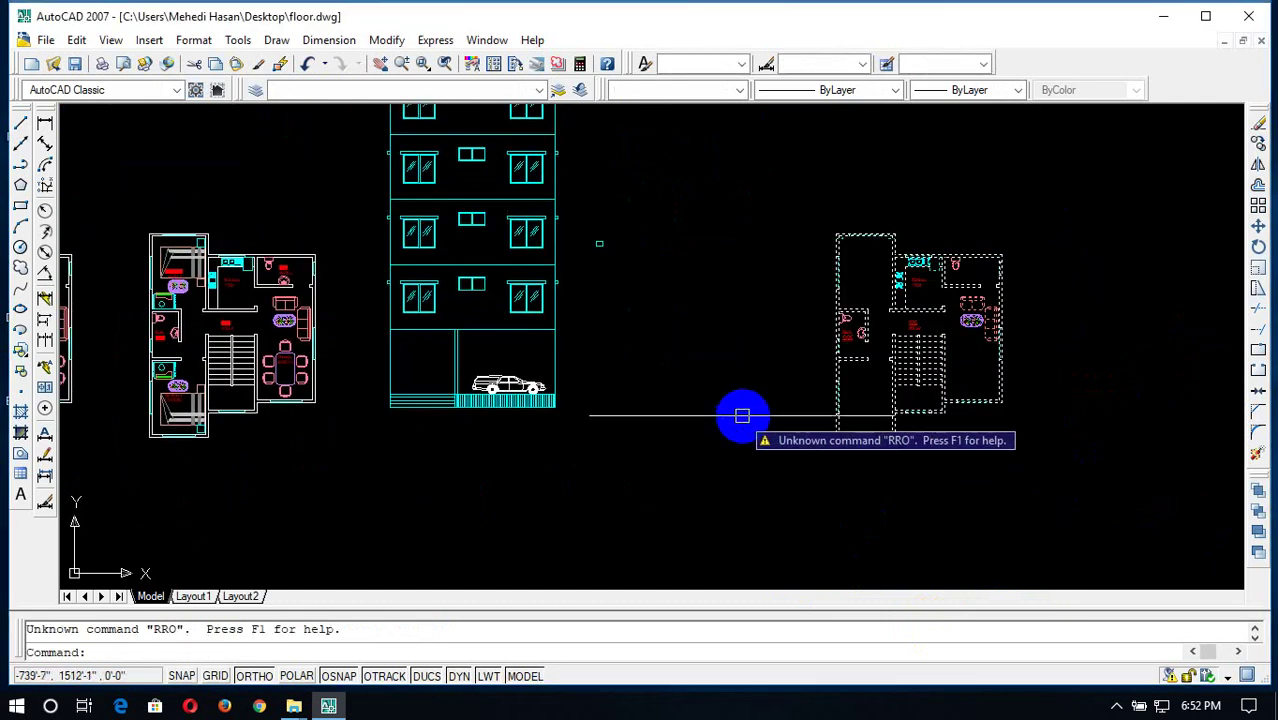
{"action": "key", "text": "Escape"}
{"action": "left_click", "coordinate": [1143, 172]}
{"action": "left_click", "coordinate": [765, 500]}
{"action": "type", "text": "ro"}
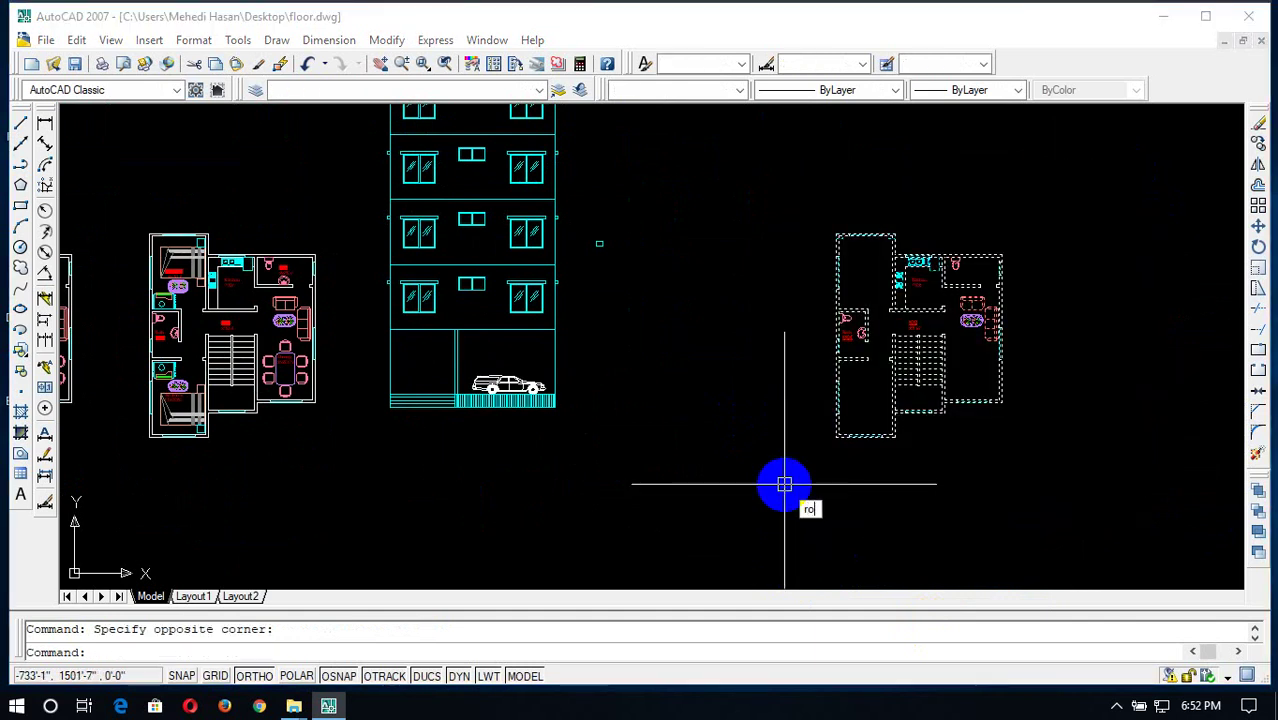
{"action": "key", "text": "Return"}
{"action": "left_click", "coordinate": [836, 437]}
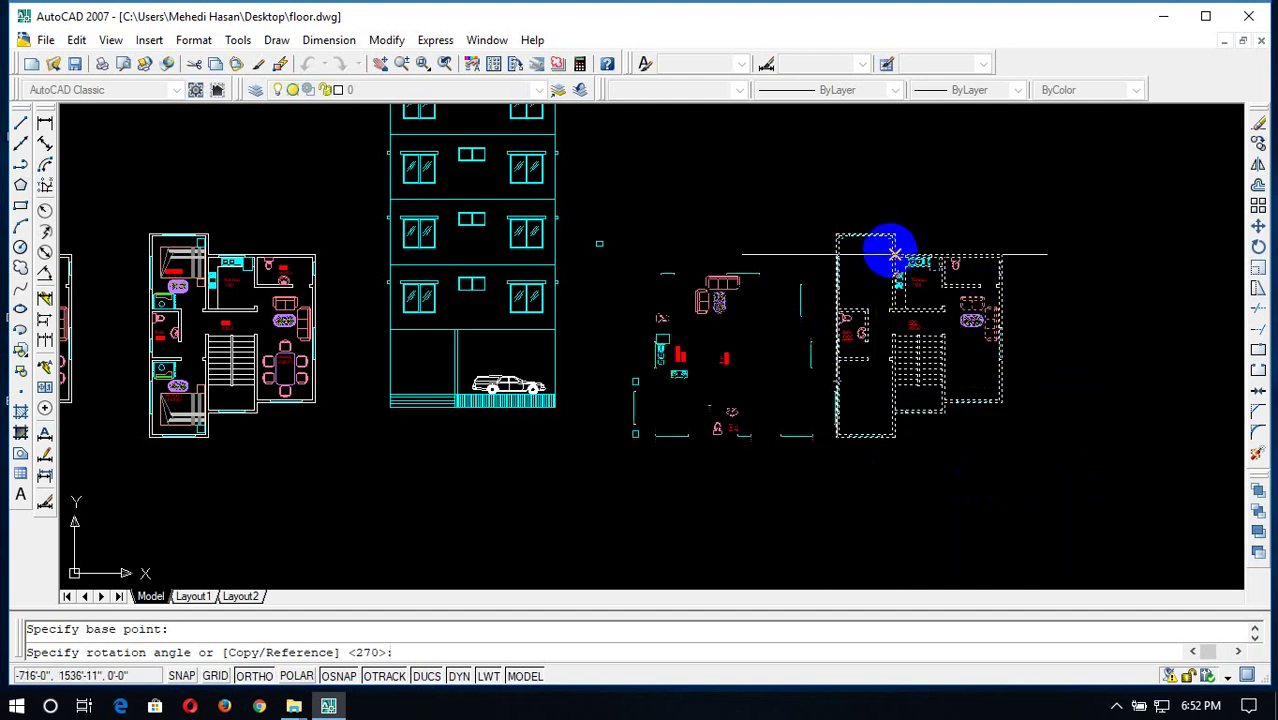
{"action": "left_click", "coordinate": [890, 250]}
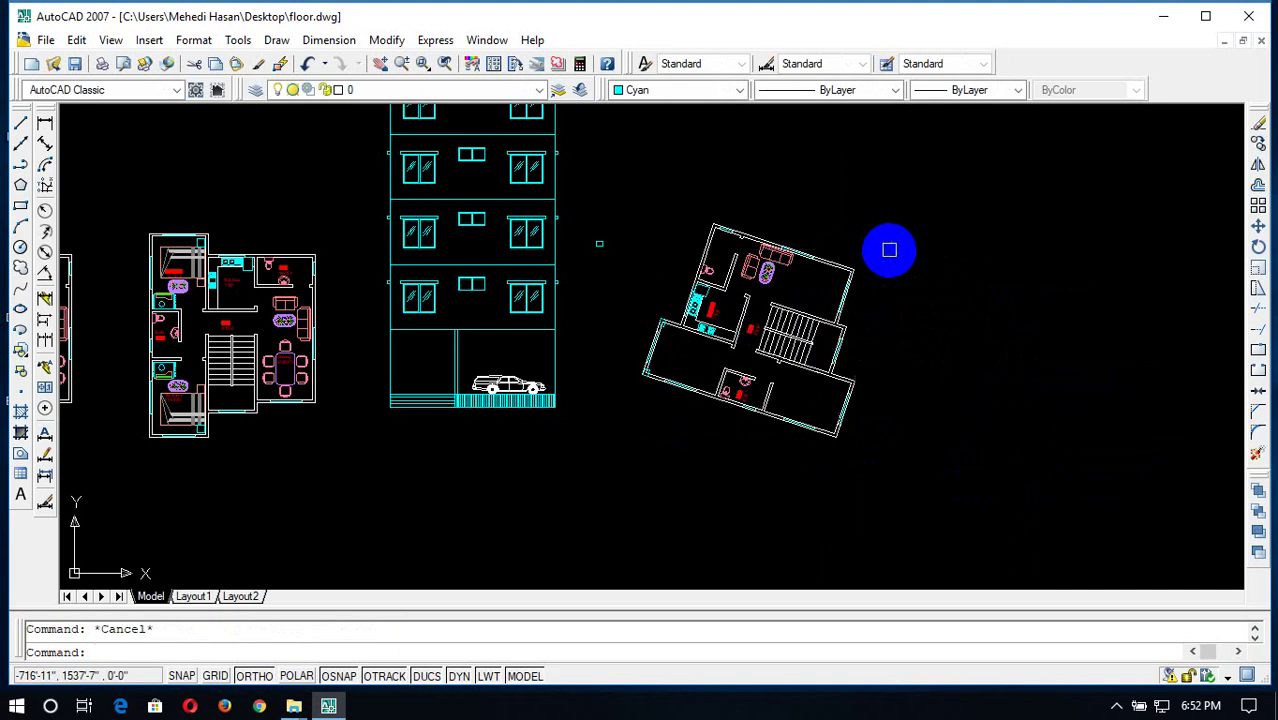
{"action": "key", "text": "ctrl+z"}
Rotate the right floor plan 90° about its lower-left corner with Ortho on
{"action": "left_click", "coordinate": [1064, 210]}
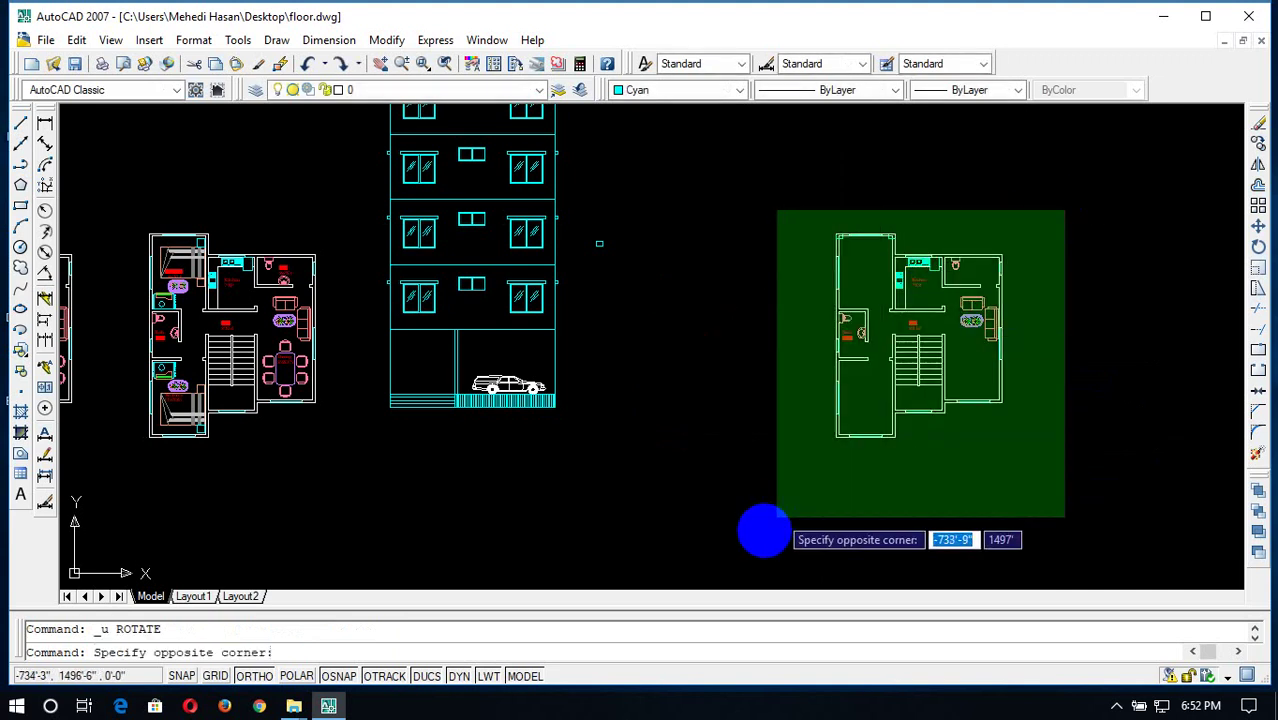
{"action": "left_click", "coordinate": [765, 525]}
{"action": "type", "text": "m"}
{"action": "key", "text": "Return"}
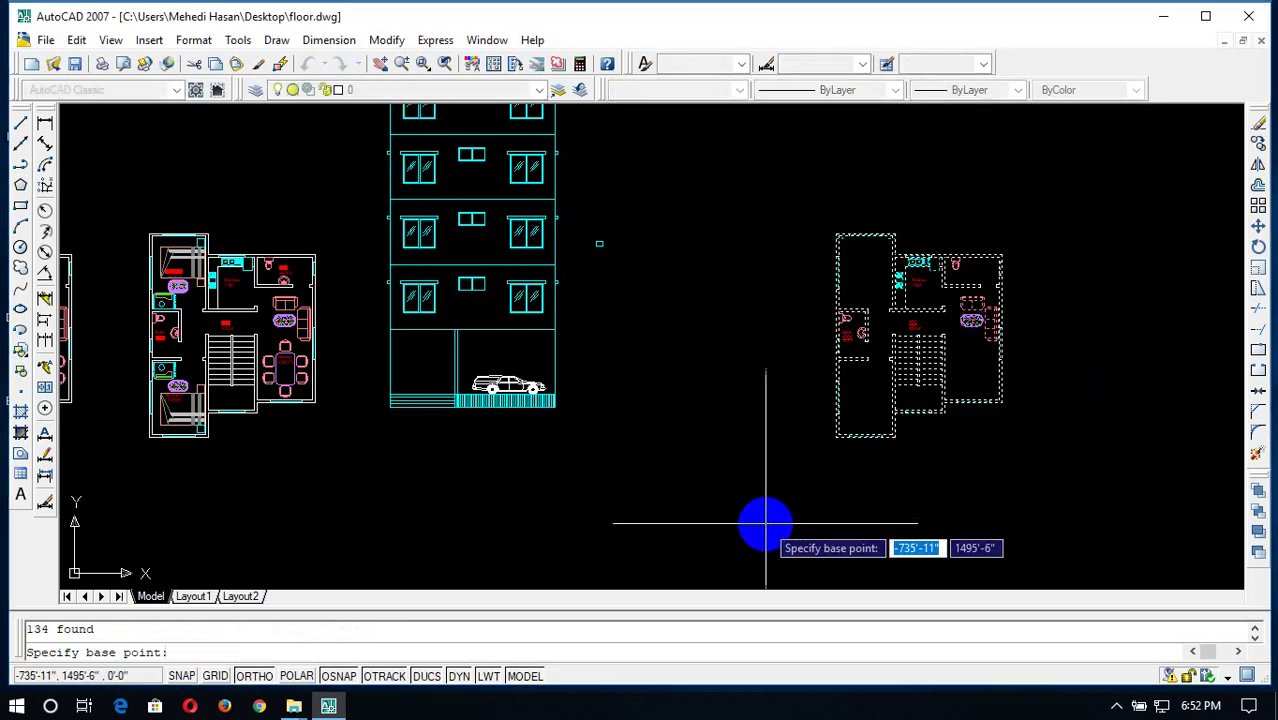
{"action": "left_click", "coordinate": [838, 437]}
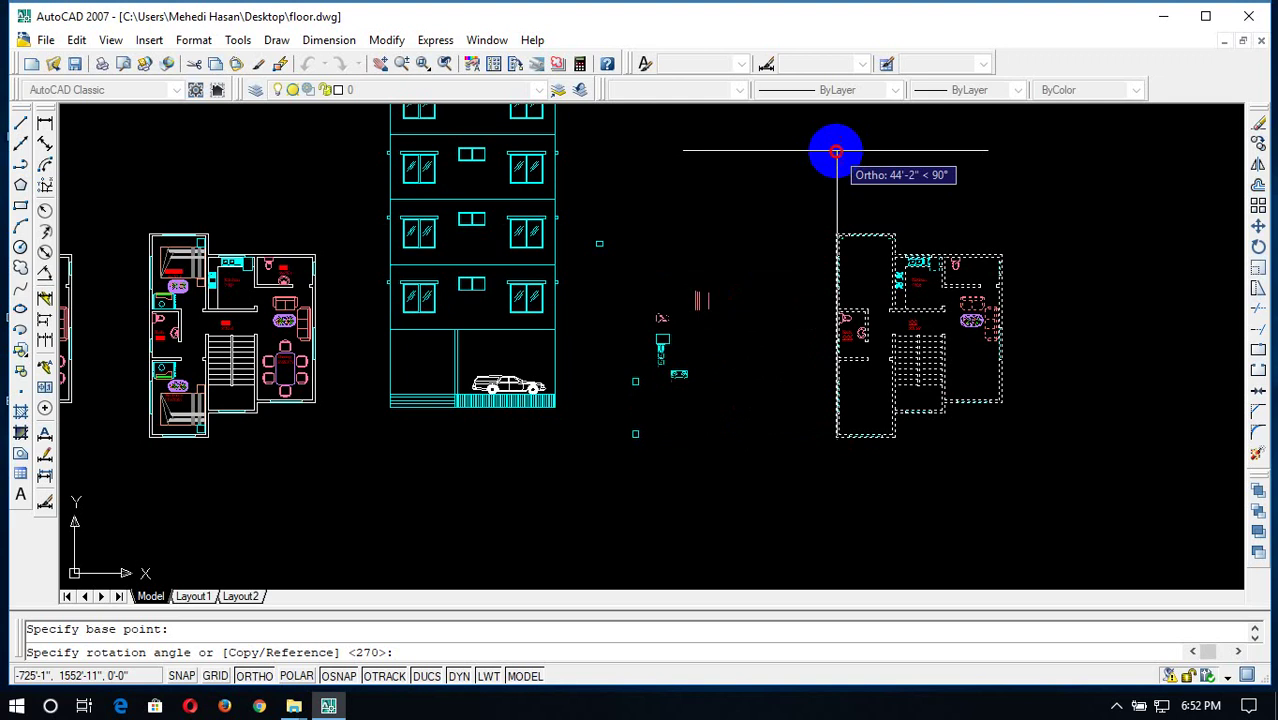
{"action": "left_click", "coordinate": [834, 149]}
{"action": "scroll", "coordinate": [775, 410], "scroll_direction": "up", "scroll_amount": 5}
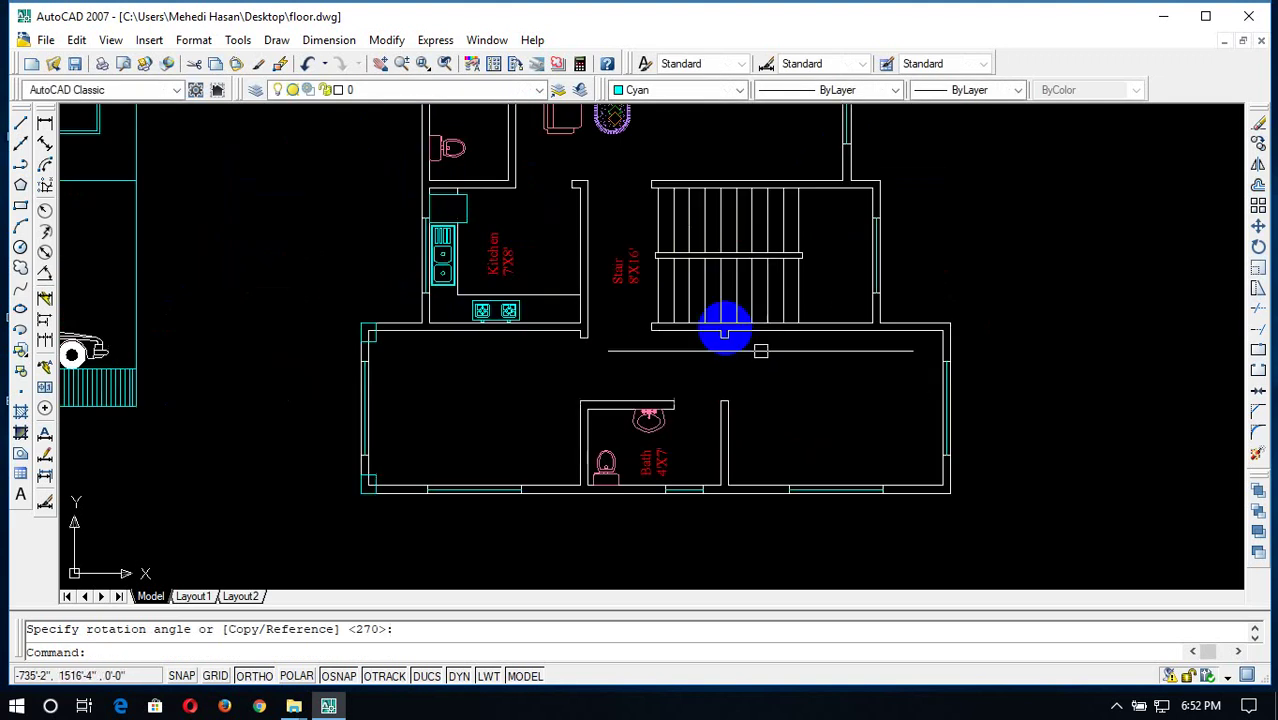
Zoom in on the plan's left wall corner and select the small column block
{"action": "scroll", "coordinate": [721, 322], "scroll_direction": "down", "scroll_amount": 3}
{"action": "scroll", "coordinate": [684, 299], "scroll_direction": "up", "scroll_amount": 3}
{"action": "scroll", "coordinate": [680, 306], "scroll_direction": "down", "scroll_amount": 2}
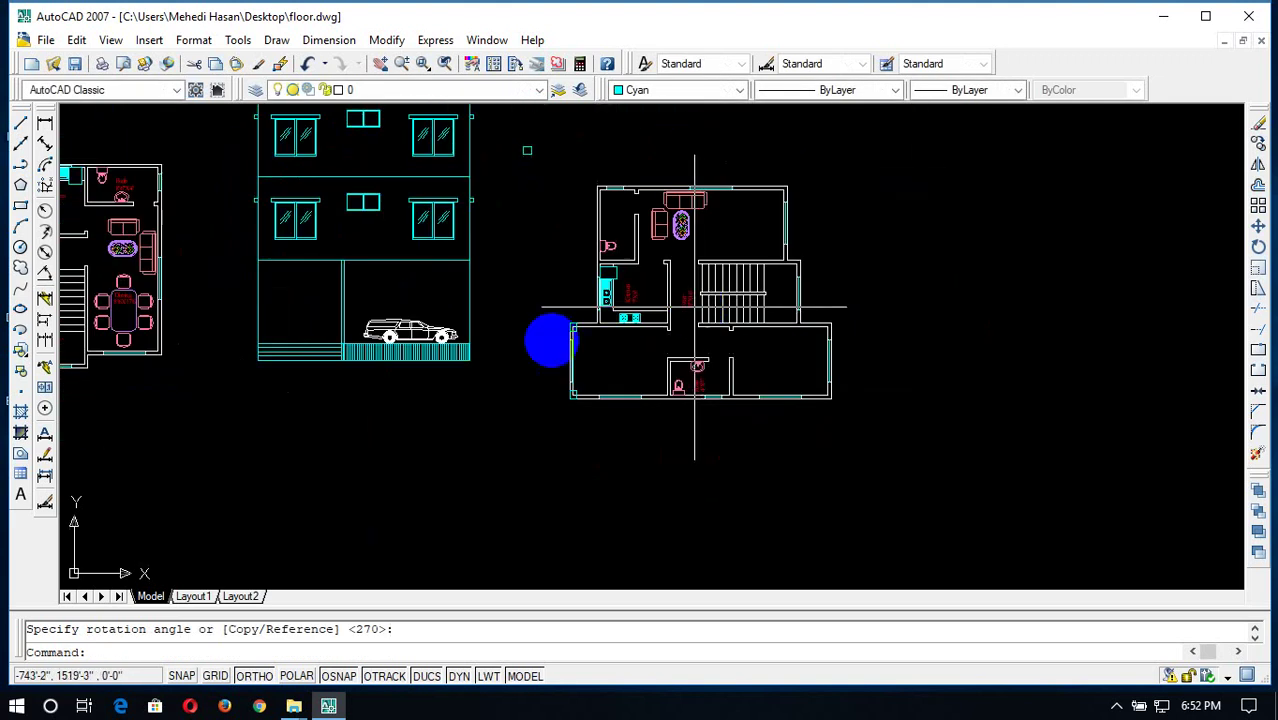
{"action": "scroll", "coordinate": [577, 308], "scroll_direction": "up", "scroll_amount": 3}
{"action": "scroll", "coordinate": [570, 346], "scroll_direction": "down", "scroll_amount": 2}
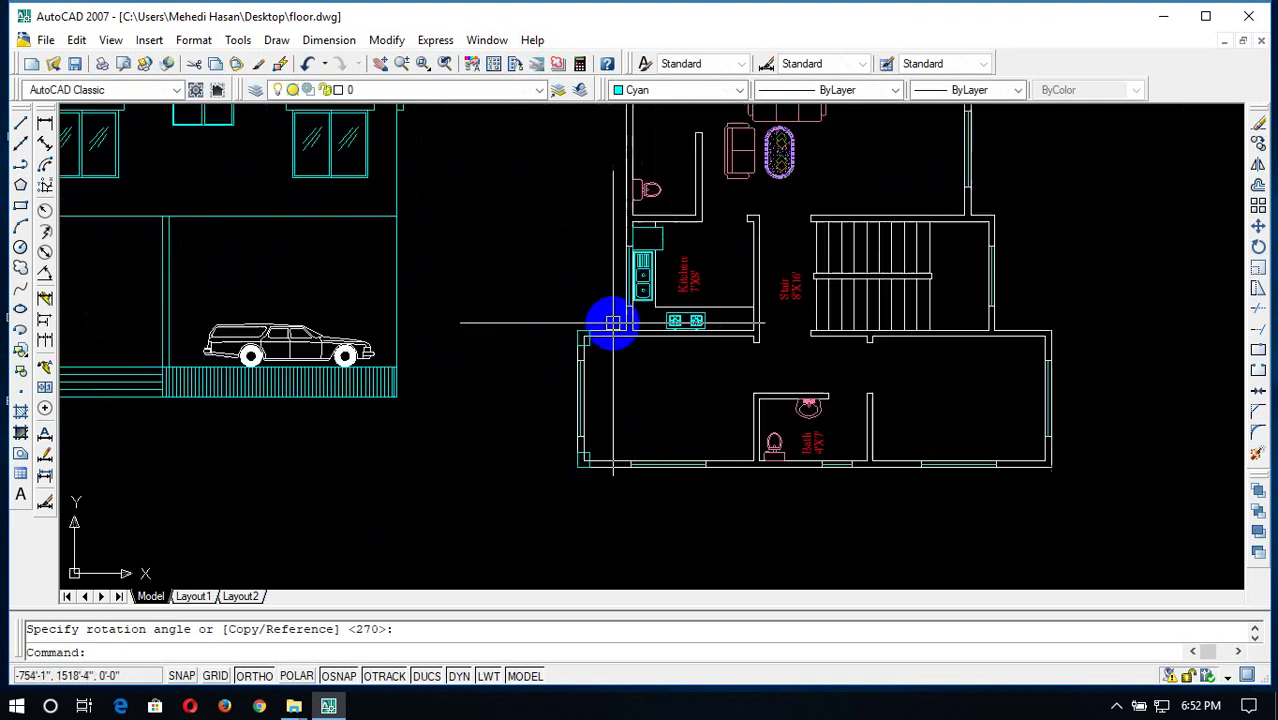
{"action": "scroll", "coordinate": [600, 340], "scroll_direction": "up", "scroll_amount": 3}
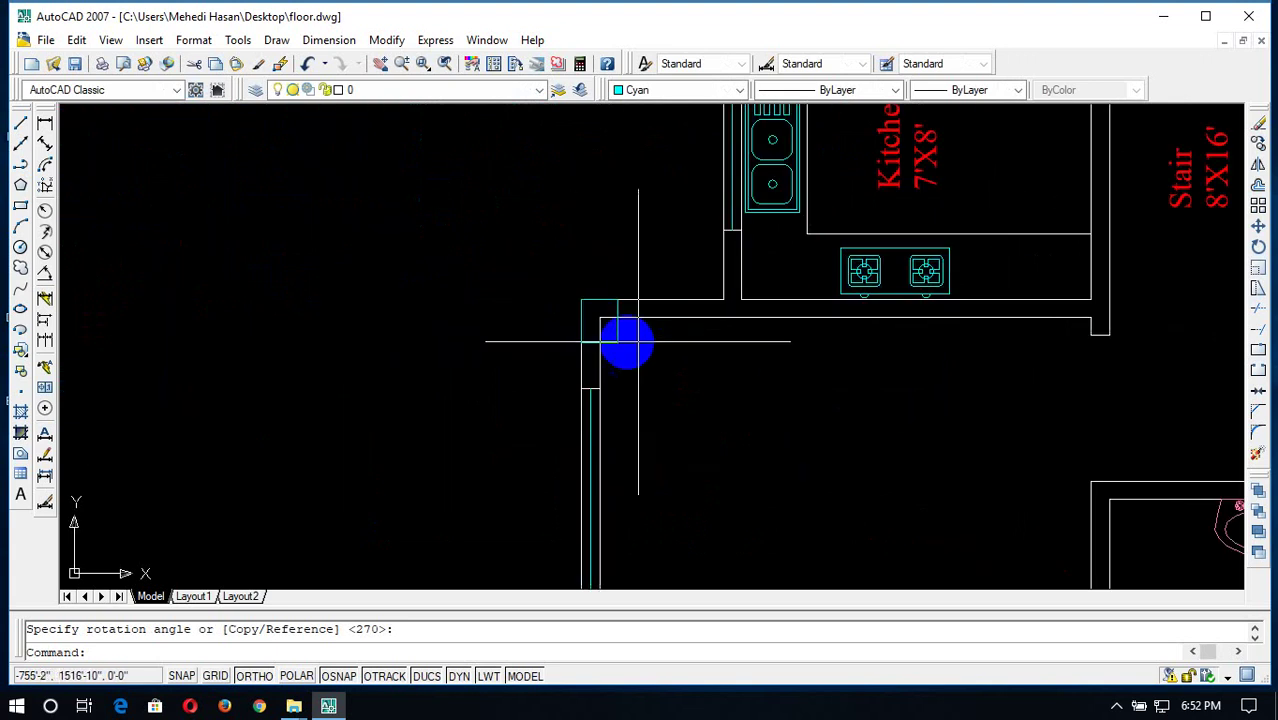
{"action": "scroll", "coordinate": [622, 337], "scroll_direction": "down", "scroll_amount": 2}
{"action": "scroll", "coordinate": [618, 335], "scroll_direction": "up", "scroll_amount": 1}
{"action": "left_click", "coordinate": [617, 338]}
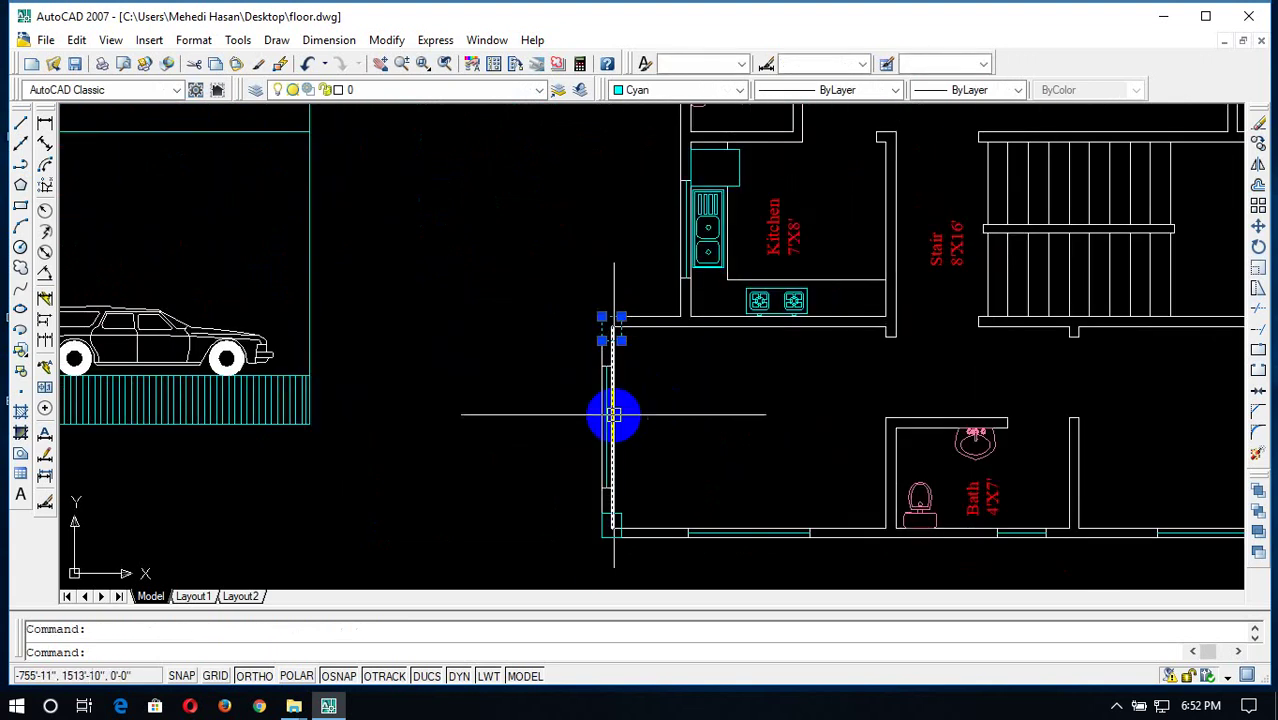
Copy the column block onto the plan's top-left outer wall corner
{"action": "type", "text": "co"}
{"action": "key", "text": "Return"}
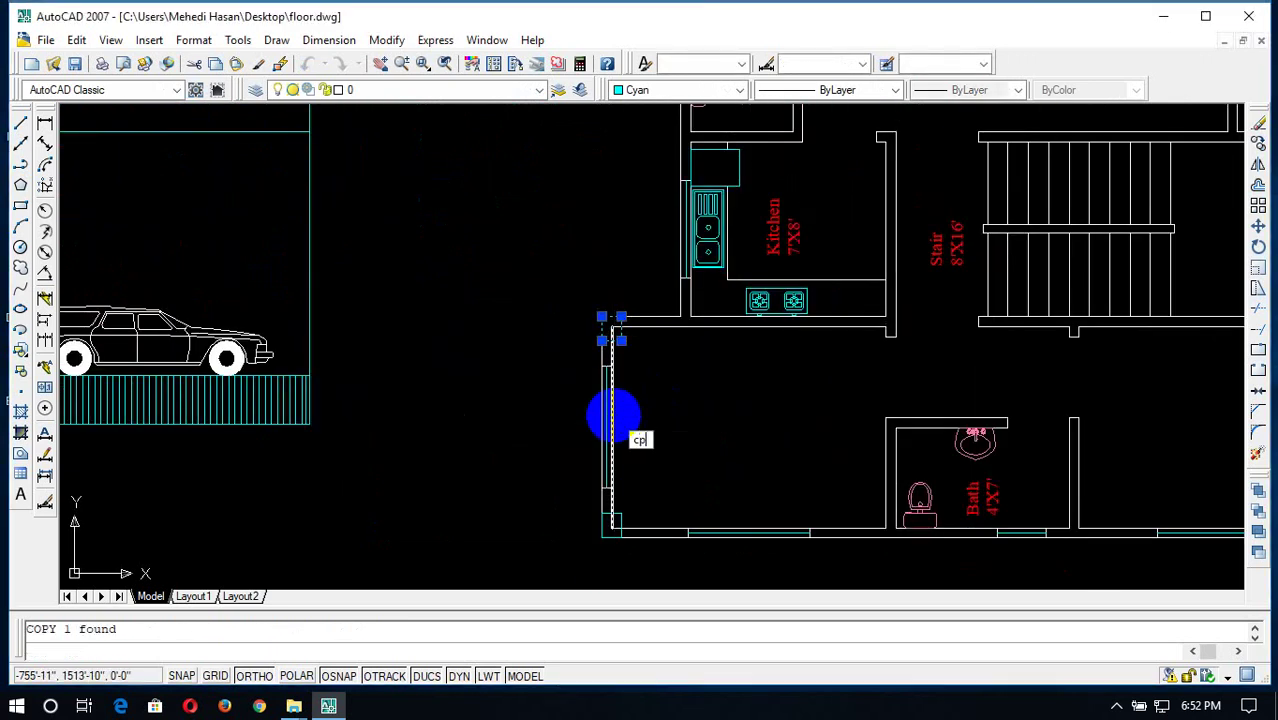
{"action": "left_click", "coordinate": [598, 338]}
{"action": "scroll", "coordinate": [620, 300], "scroll_direction": "down", "scroll_amount": 5}
{"action": "scroll", "coordinate": [651, 181], "scroll_direction": "up", "scroll_amount": 4}
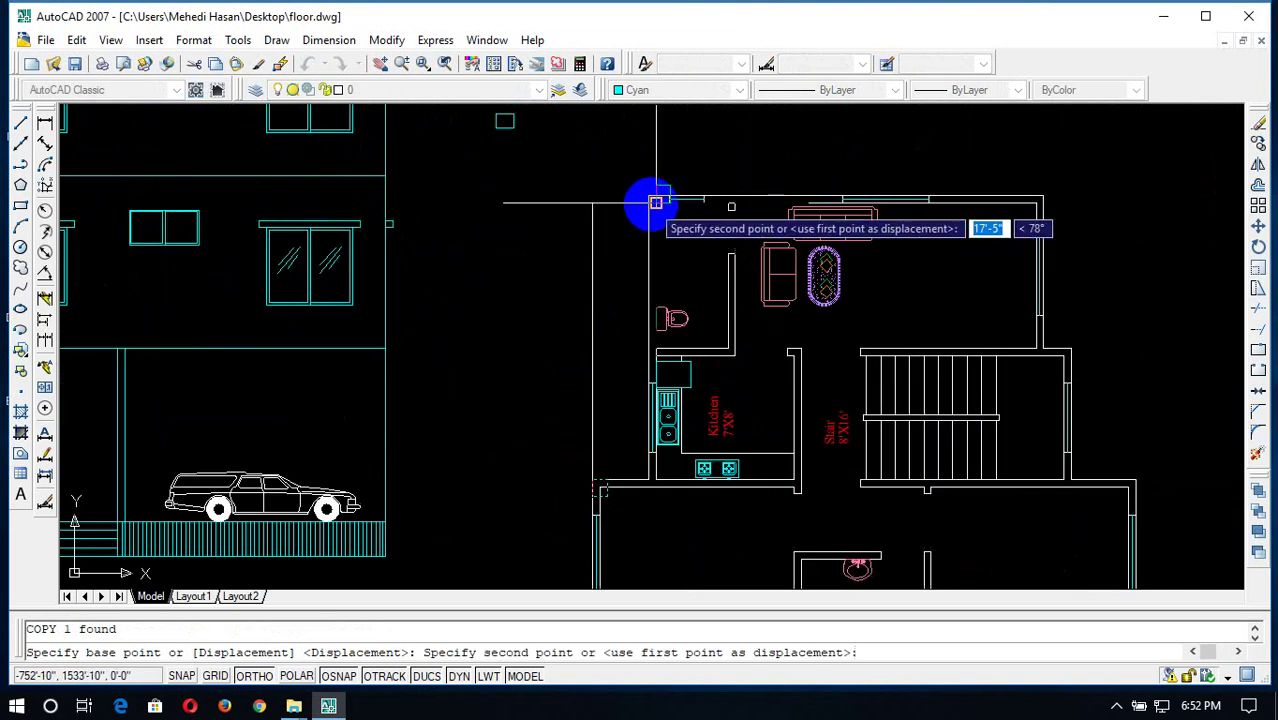
{"action": "scroll", "coordinate": [651, 207], "scroll_direction": "up", "scroll_amount": 2}
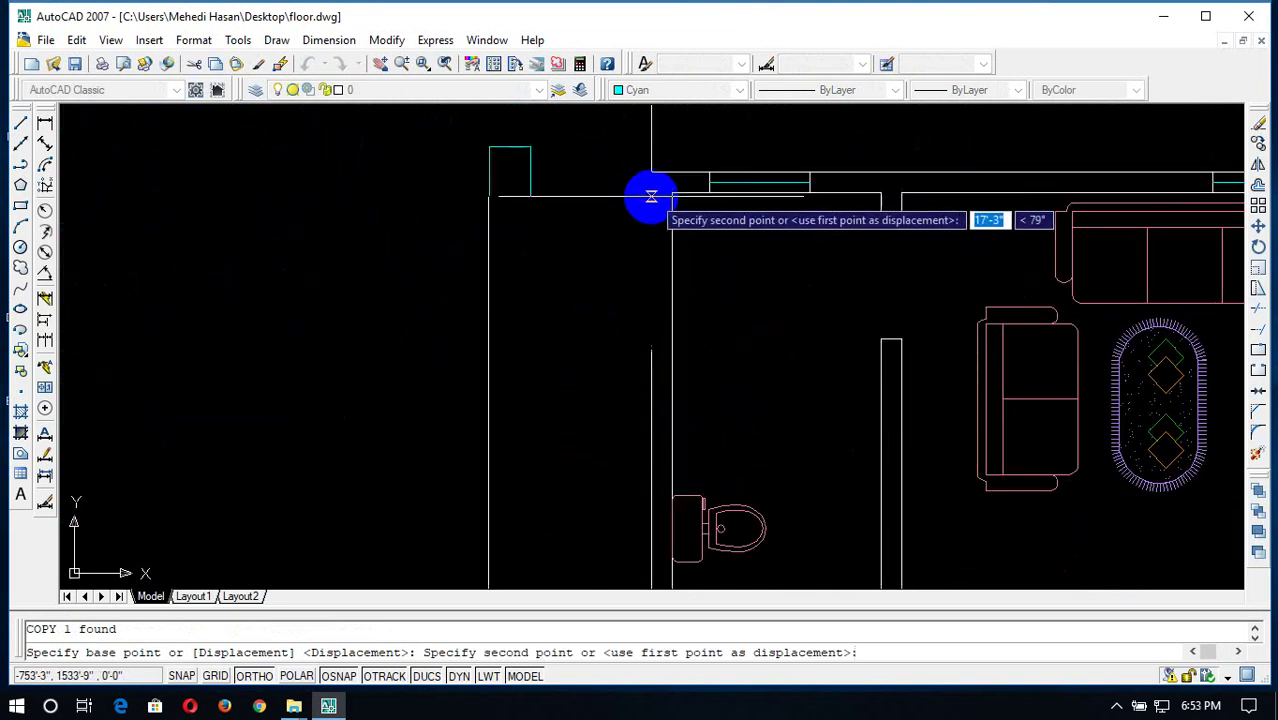
{"action": "left_click", "coordinate": [651, 197]}
{"action": "scroll", "coordinate": [700, 210], "scroll_direction": "down", "scroll_amount": 3}
{"action": "scroll", "coordinate": [800, 210], "scroll_direction": "down", "scroll_amount": 2}
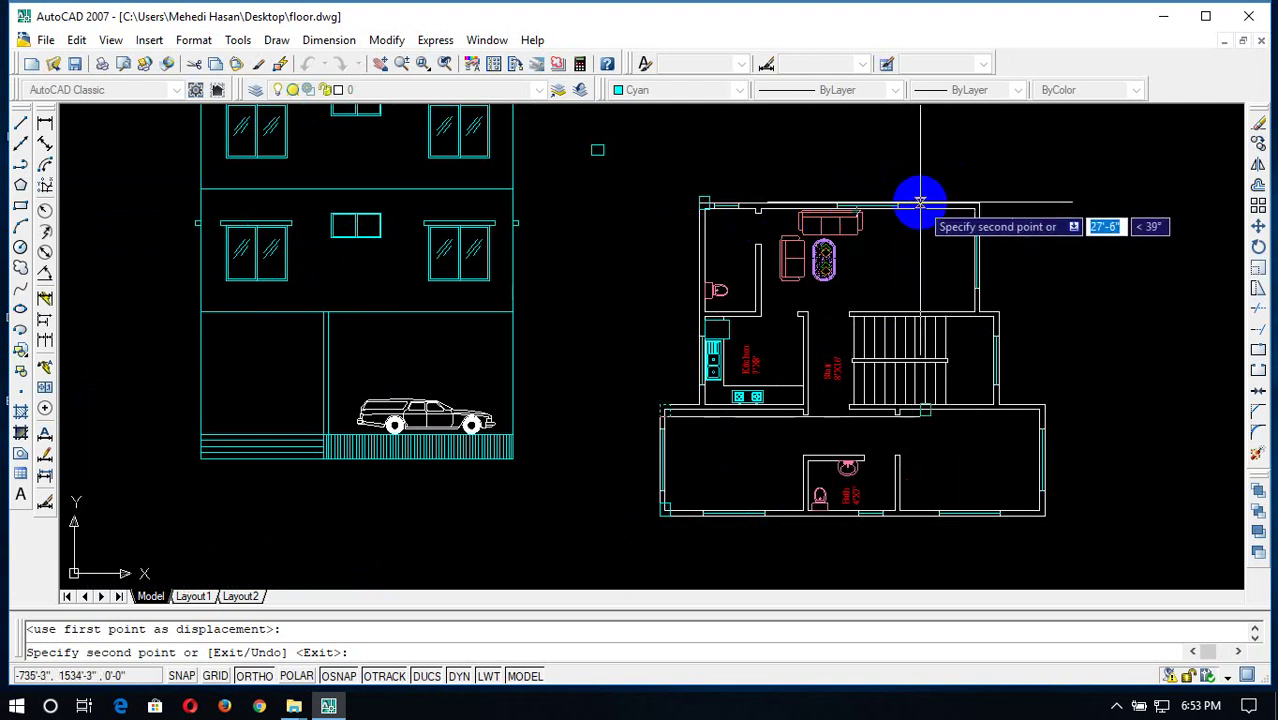
{"action": "scroll", "coordinate": [876, 208], "scroll_direction": "up", "scroll_amount": 3}
{"action": "scroll", "coordinate": [880, 250], "scroll_direction": "down", "scroll_amount": 3}
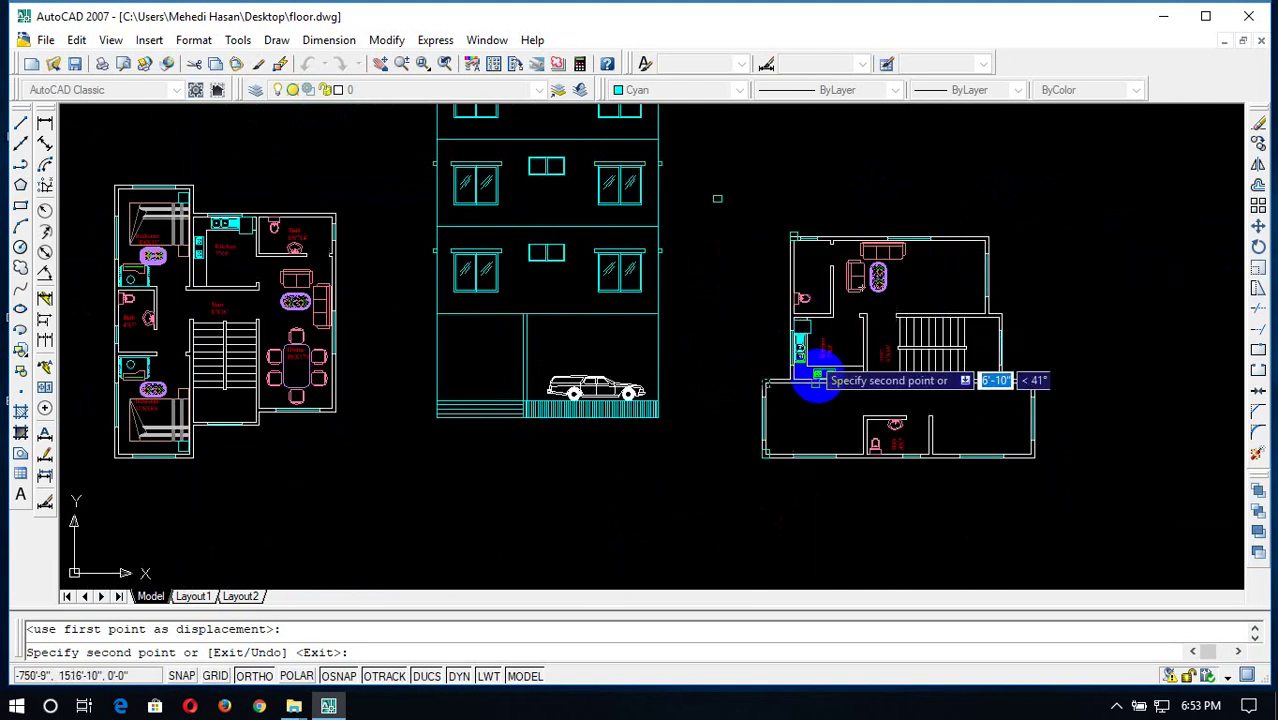
{"action": "key", "text": "Escape"}
{"action": "scroll", "coordinate": [794, 222], "scroll_direction": "up", "scroll_amount": 3}
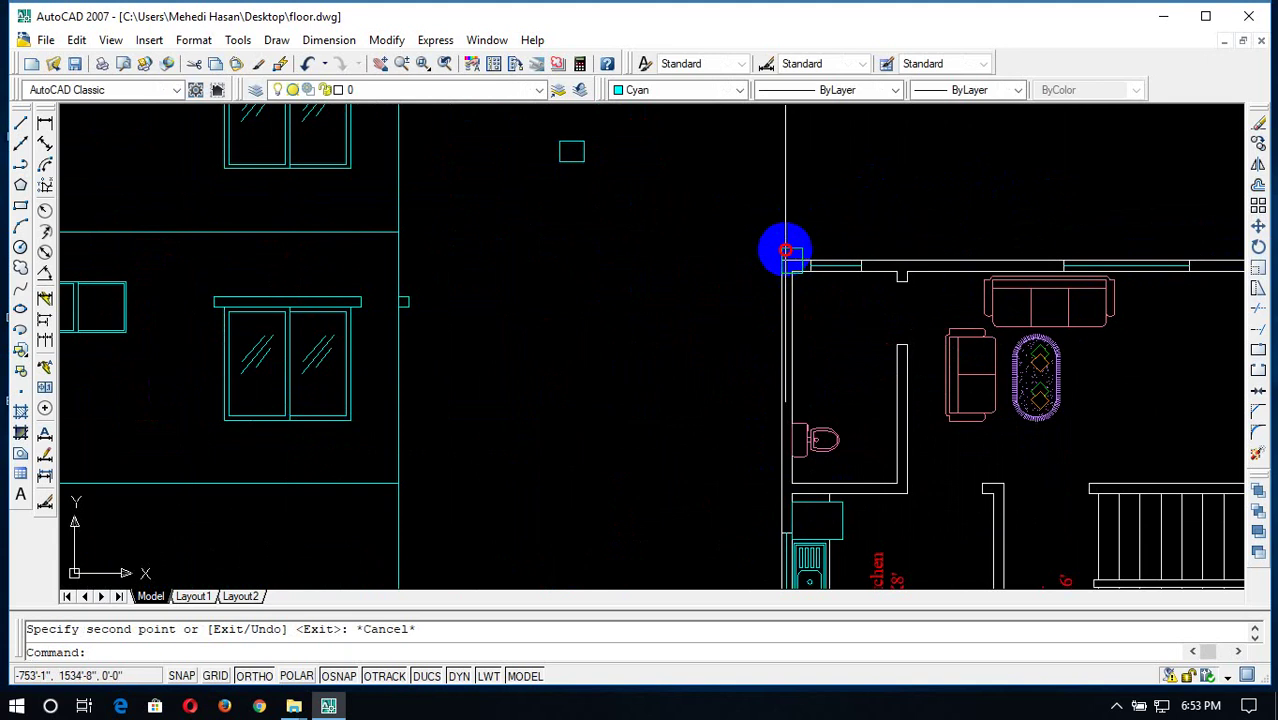
Select the vertical corner line and start a move, then cancel it
{"action": "left_click", "coordinate": [784, 257]}
{"action": "scroll", "coordinate": [808, 293], "scroll_direction": "up", "scroll_amount": 2}
{"action": "type", "text": "m"}
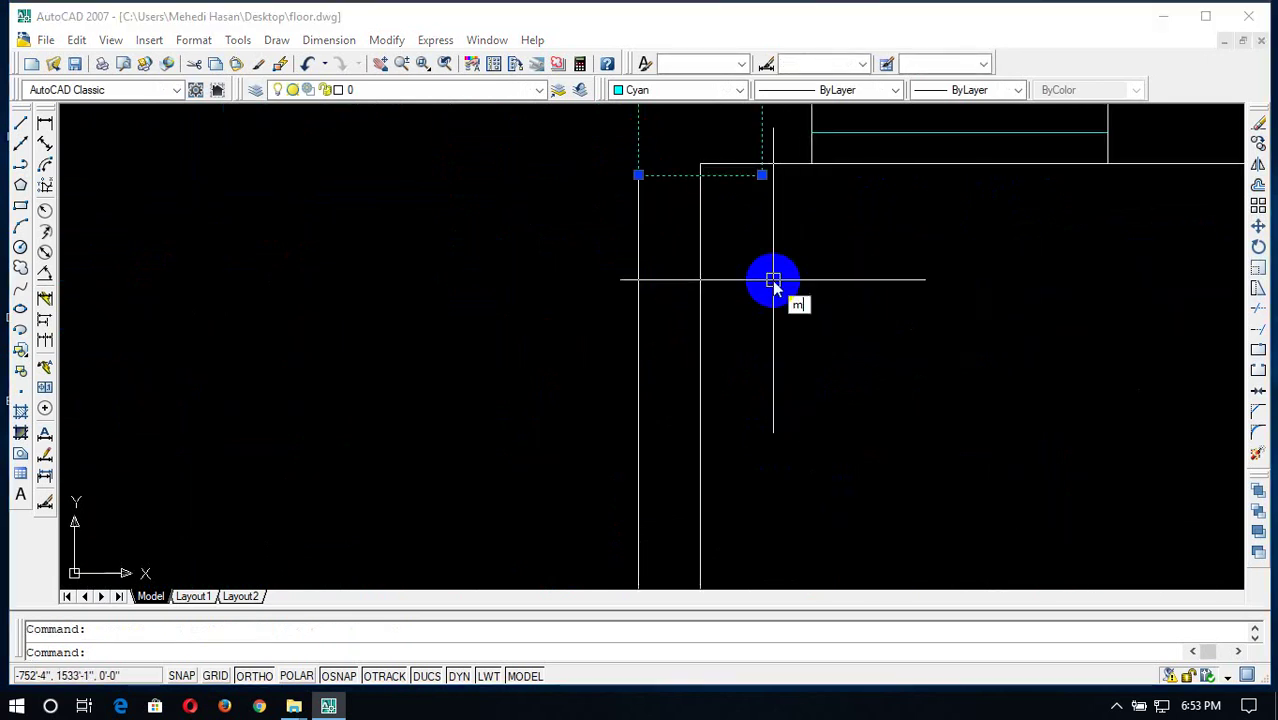
{"action": "key", "text": "Return"}
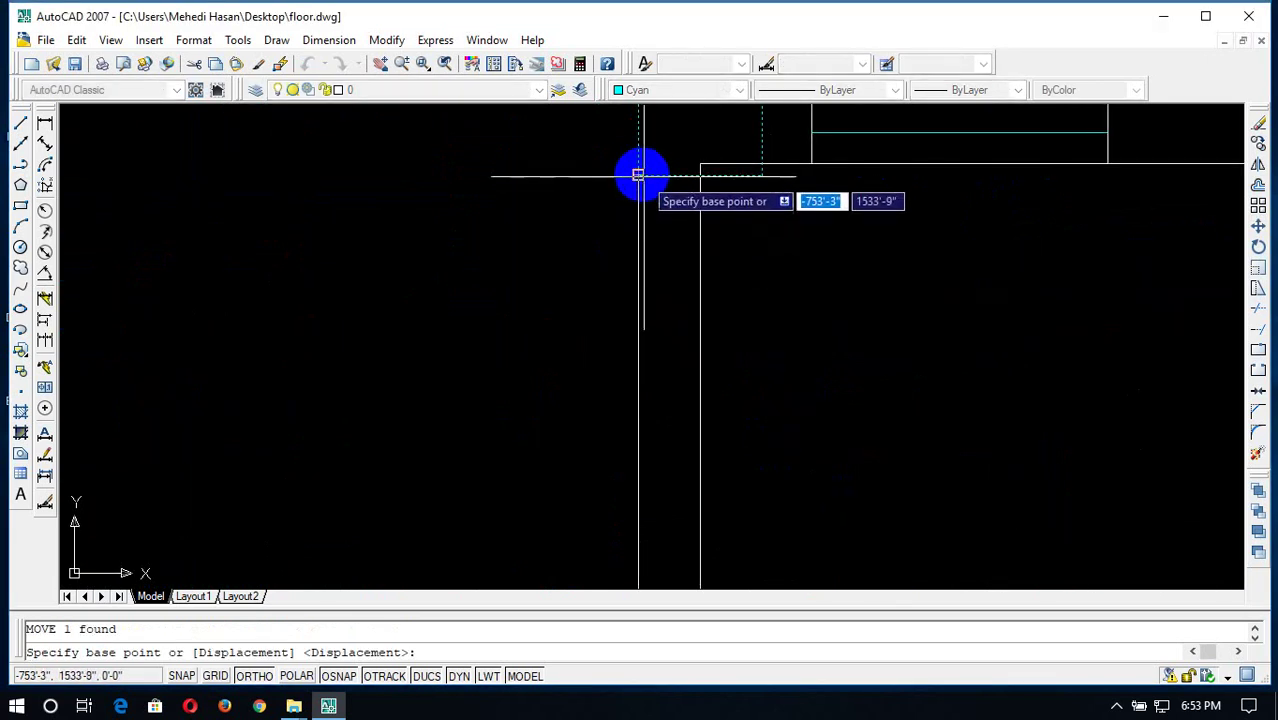
{"action": "left_click", "coordinate": [639, 173]}
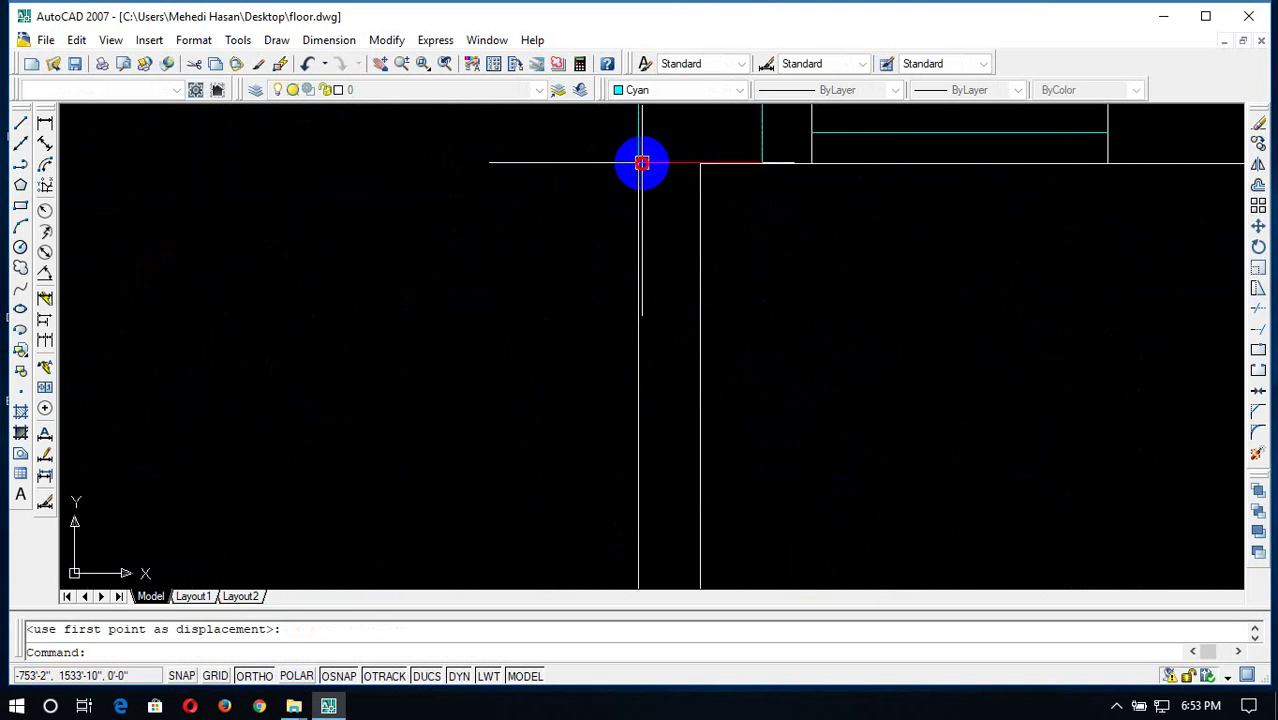
{"action": "key", "text": "Escape"}
Rotate the short horizontal corner line about its end point
{"action": "scroll", "coordinate": [722, 228], "scroll_direction": "down", "scroll_amount": 2}
{"action": "scroll", "coordinate": [840, 290], "scroll_direction": "down", "scroll_amount": 3}
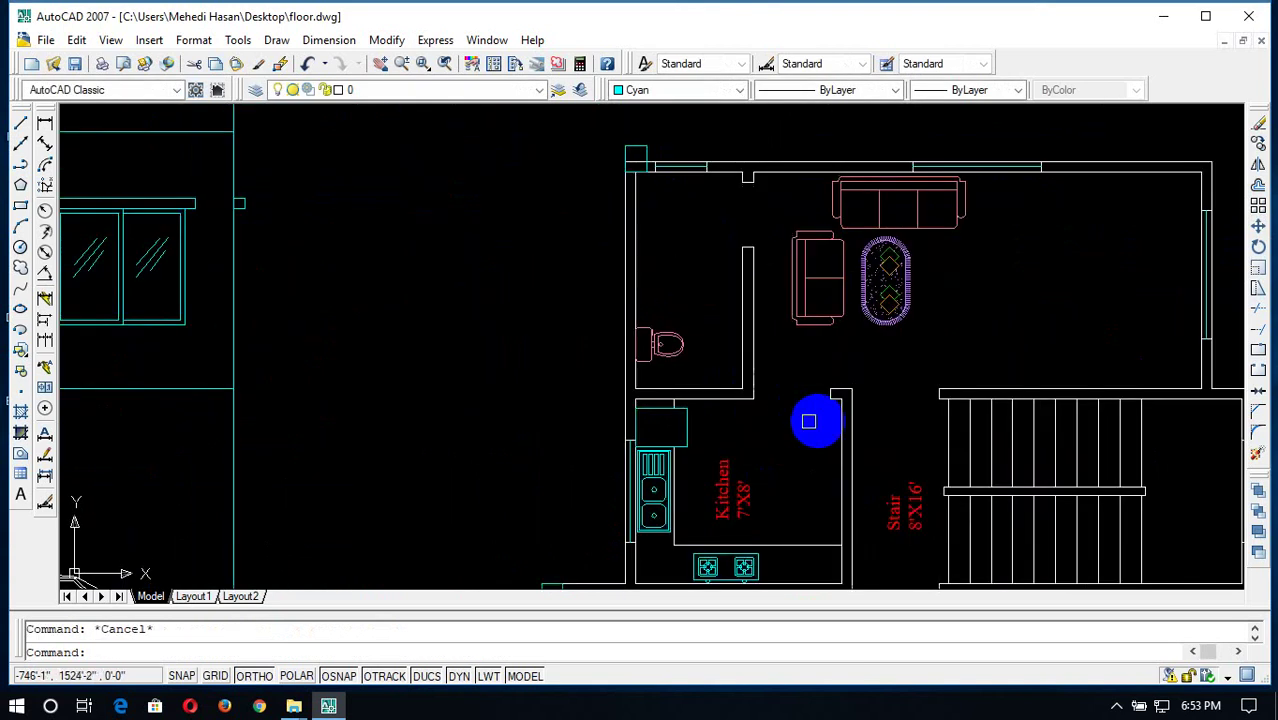
{"action": "scroll", "coordinate": [686, 205], "scroll_direction": "down", "scroll_amount": 2}
{"action": "scroll", "coordinate": [640, 168], "scroll_direction": "up", "scroll_amount": 2}
{"action": "scroll", "coordinate": [651, 123], "scroll_direction": "up", "scroll_amount": 5}
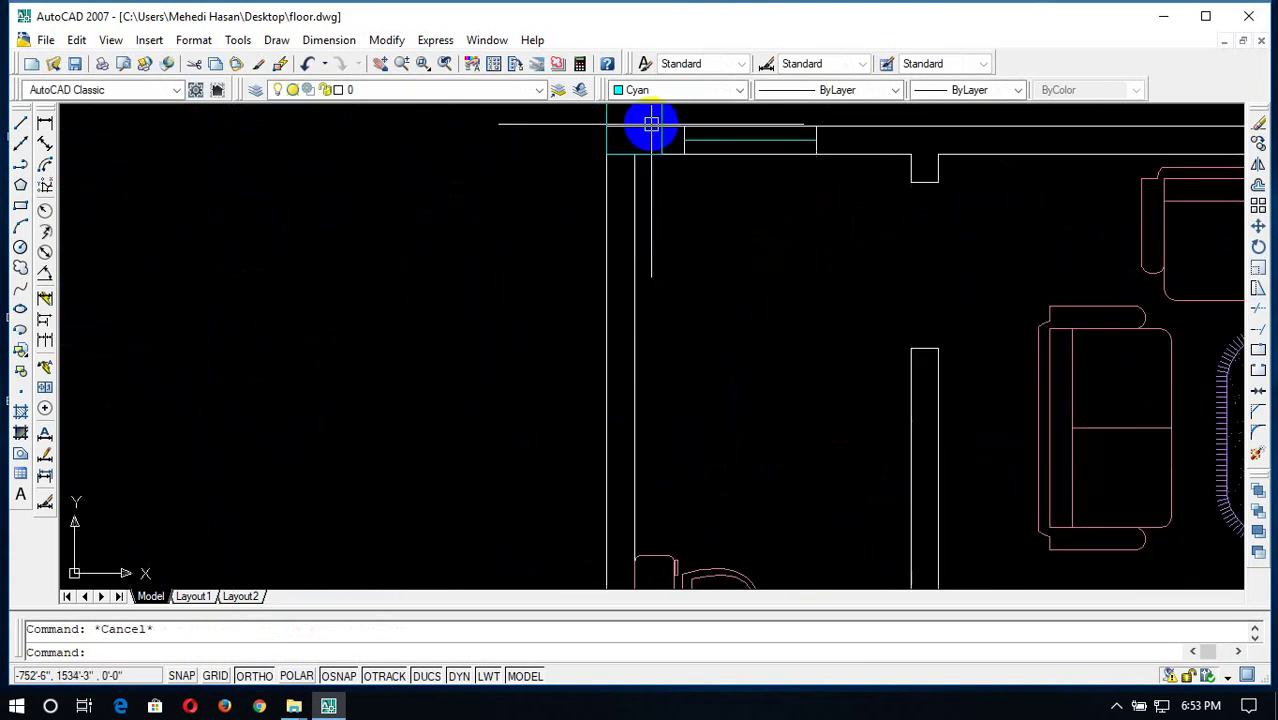
{"action": "mouse_move", "coordinate": [651, 123]}
{"action": "left_mouse_down"}
{"action": "mouse_move", "coordinate": [632, 288]}
{"action": "mouse_move", "coordinate": [616, 303]}
{"action": "mouse_move", "coordinate": [610, 292]}
{"action": "left_mouse_up"}
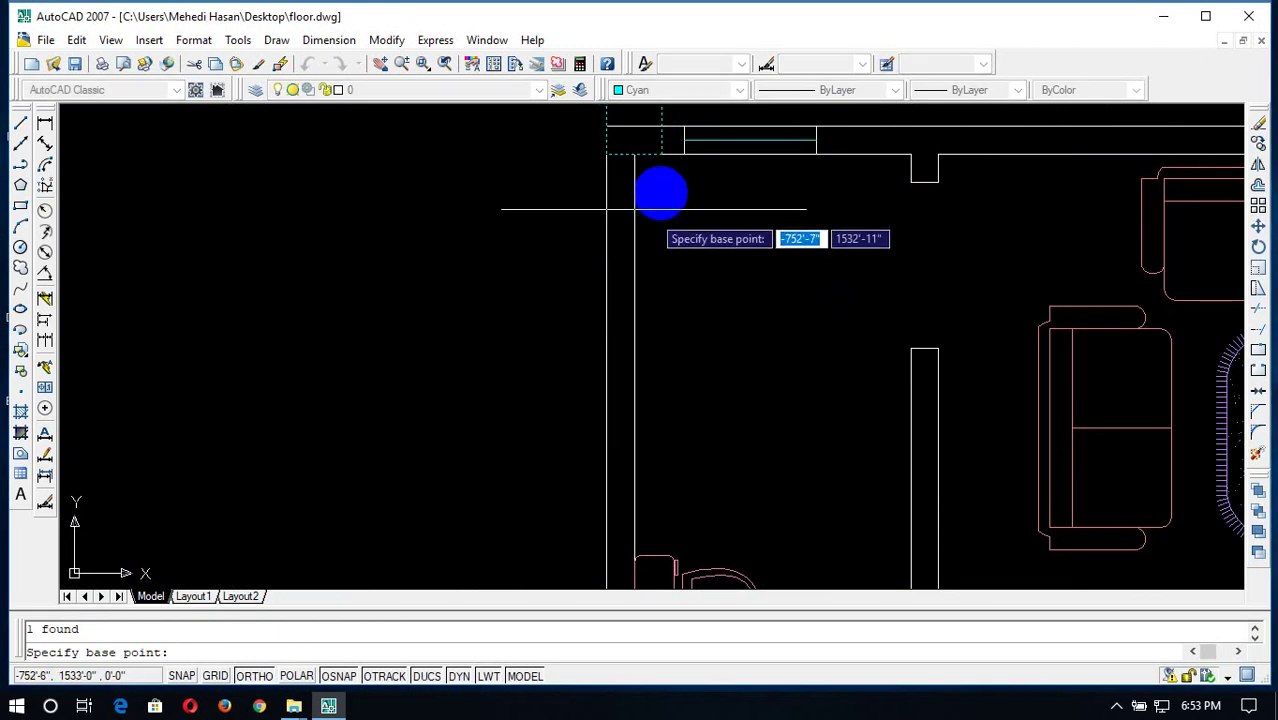
{"action": "left_click", "coordinate": [661, 154]}
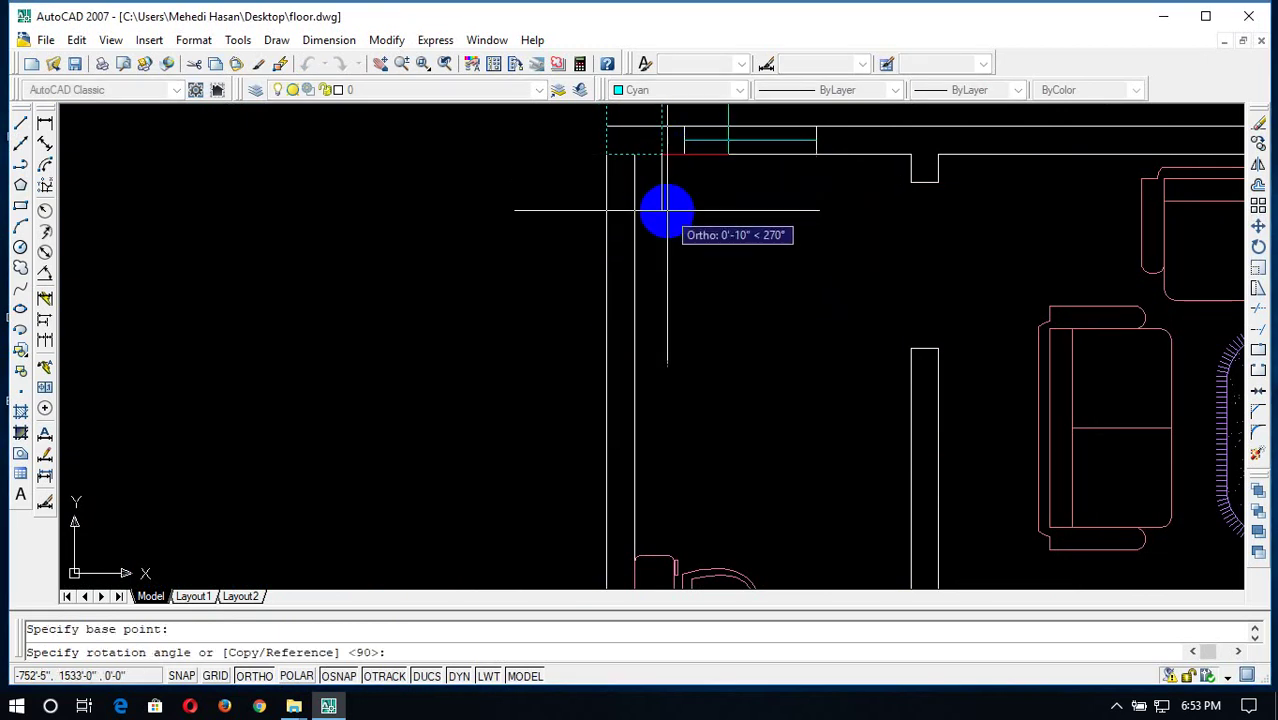
{"action": "left_click", "coordinate": [730, 222]}
Window-select the column block and move it from its corner onto the wall corner
{"action": "middle_click_drag", "start_coordinate": [739, 275], "coordinate": [764, 462]}
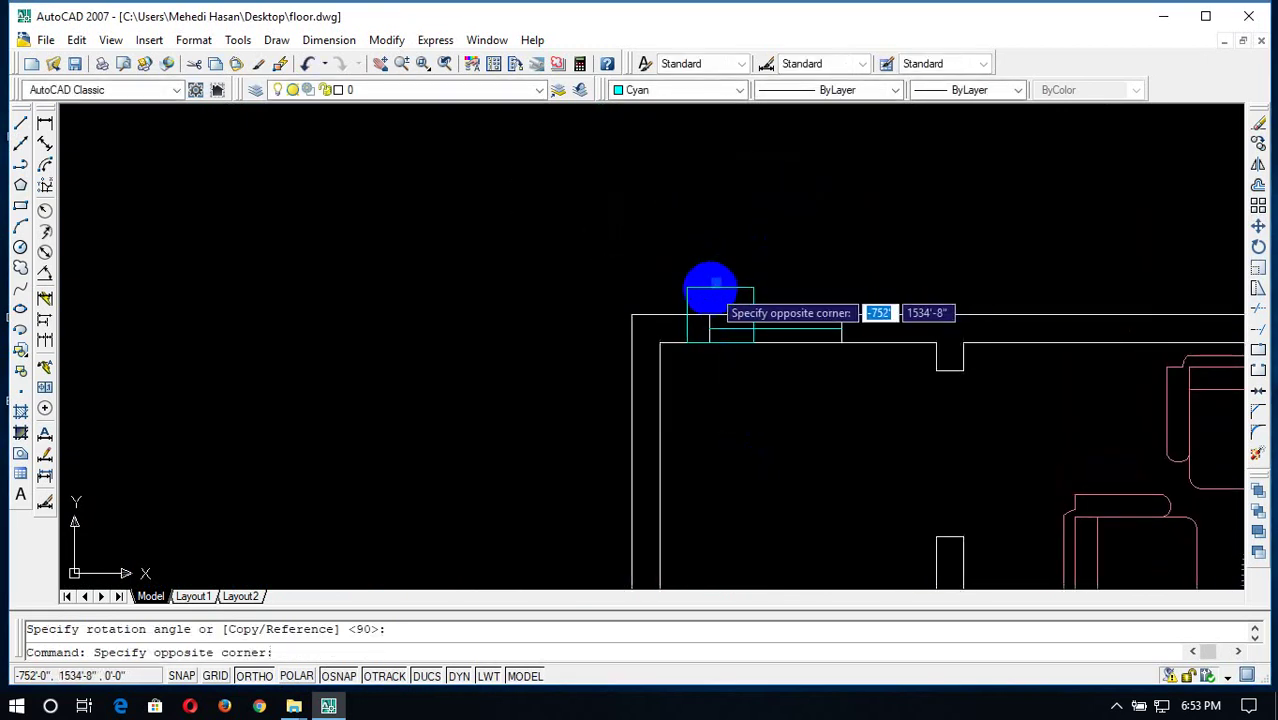
{"action": "left_click", "coordinate": [708, 289]}
{"action": "type", "text": "m"}
{"action": "key", "text": "Return"}
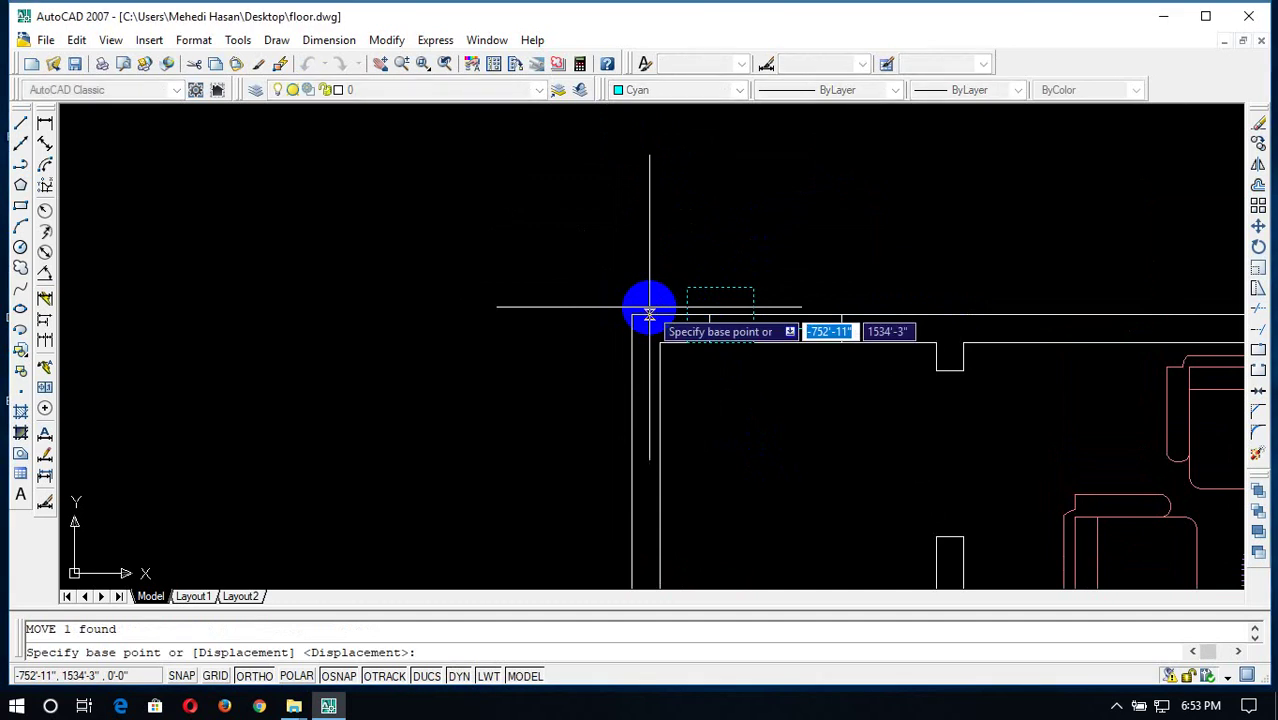
{"action": "left_click", "coordinate": [686, 343]}
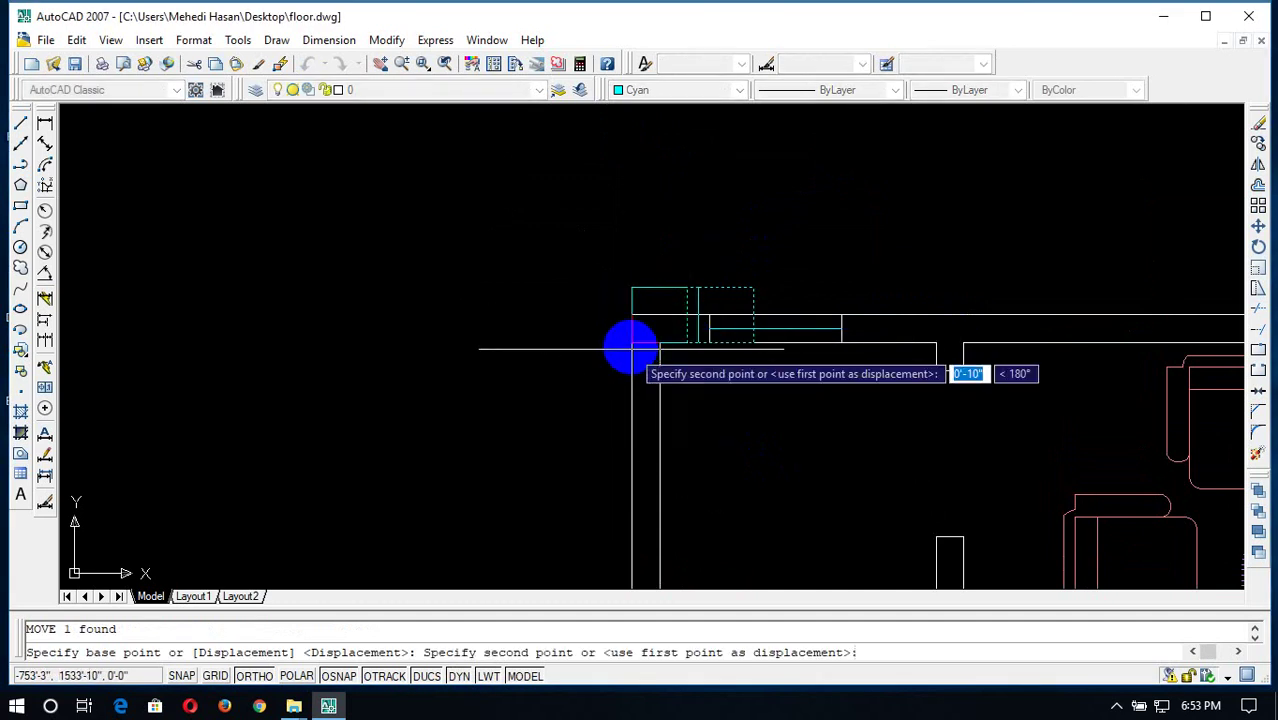
{"action": "key", "text": "Escape"}
{"action": "scroll", "coordinate": [700, 336], "scroll_direction": "down", "scroll_amount": 5}
Start a move, then a copy of the wall-corner column block, cancelling both
{"action": "scroll", "coordinate": [703, 336], "scroll_direction": "up", "scroll_amount": 5}
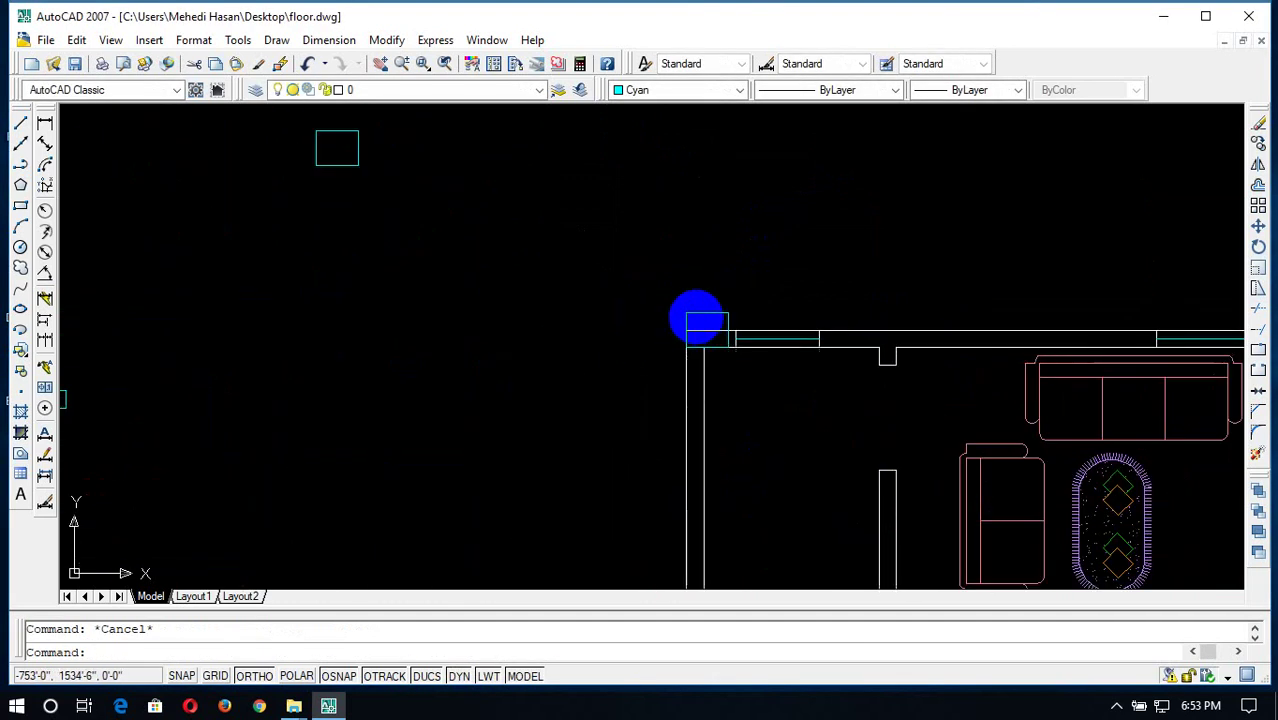
{"action": "type", "text": "m"}
{"action": "key", "text": "Return"}
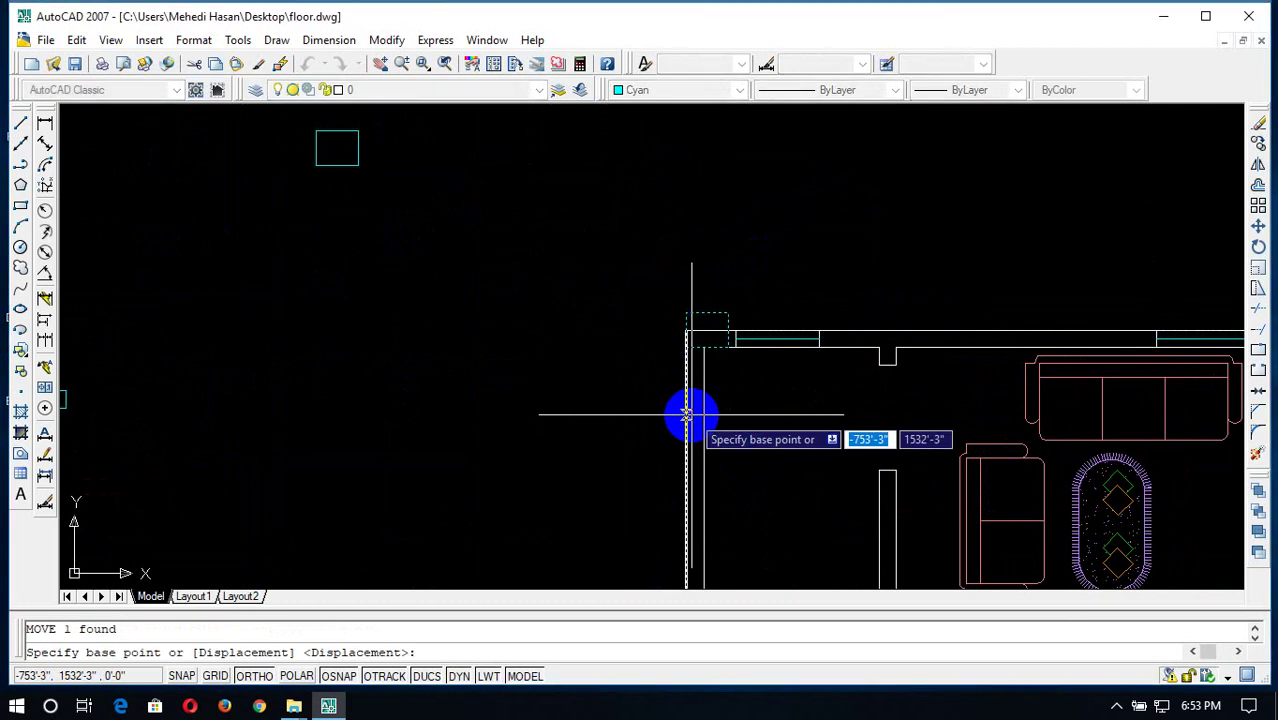
{"action": "key", "text": "Escape"}
{"action": "left_click", "coordinate": [701, 351]}
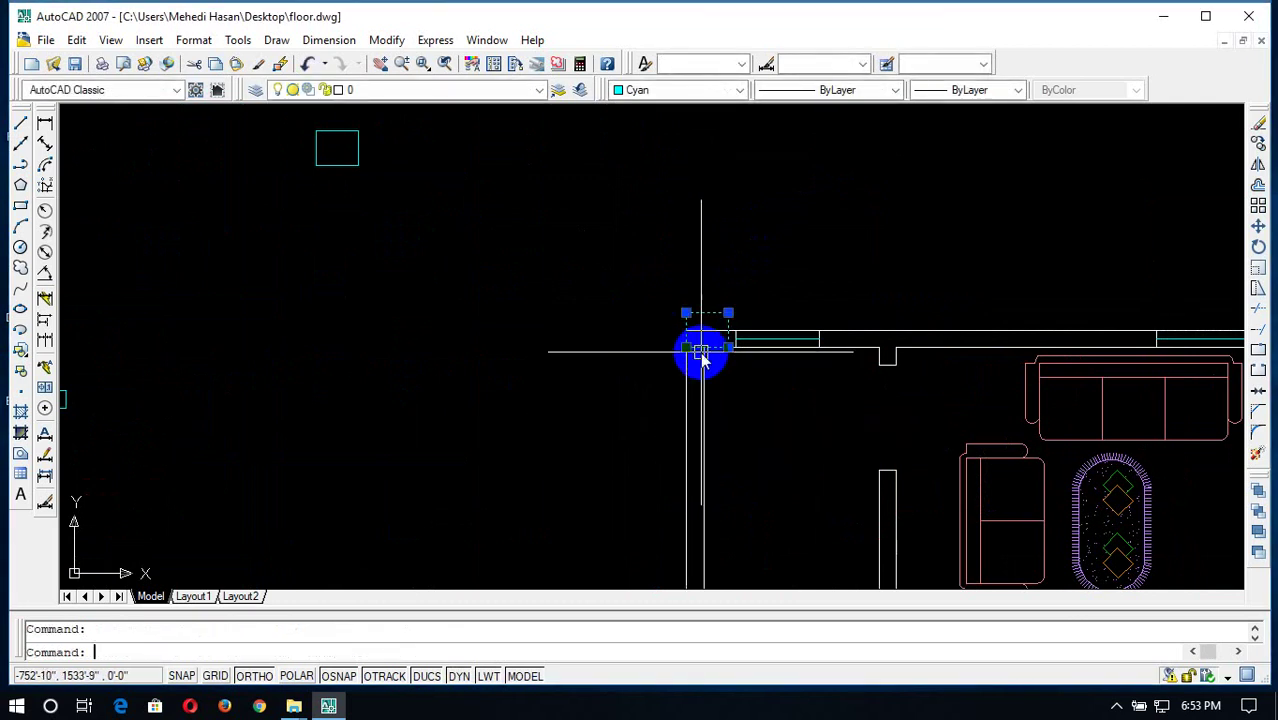
{"action": "type", "text": "co"}
{"action": "key", "text": "Return"}
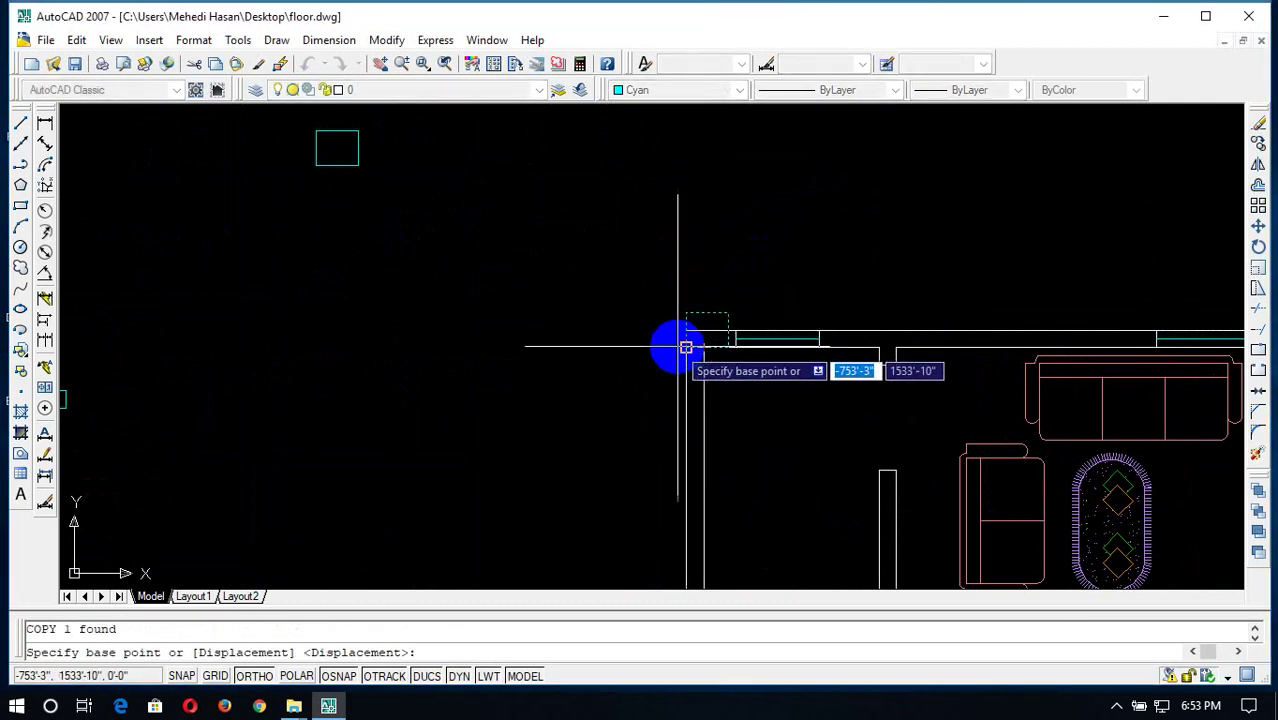
{"action": "left_click", "coordinate": [686, 347]}
{"action": "scroll", "coordinate": [673, 345], "scroll_direction": "down", "scroll_amount": 2}
{"action": "scroll", "coordinate": [842, 337], "scroll_direction": "down", "scroll_amount": 2}
{"action": "scroll", "coordinate": [1000, 360], "scroll_direction": "up", "scroll_amount": 4}
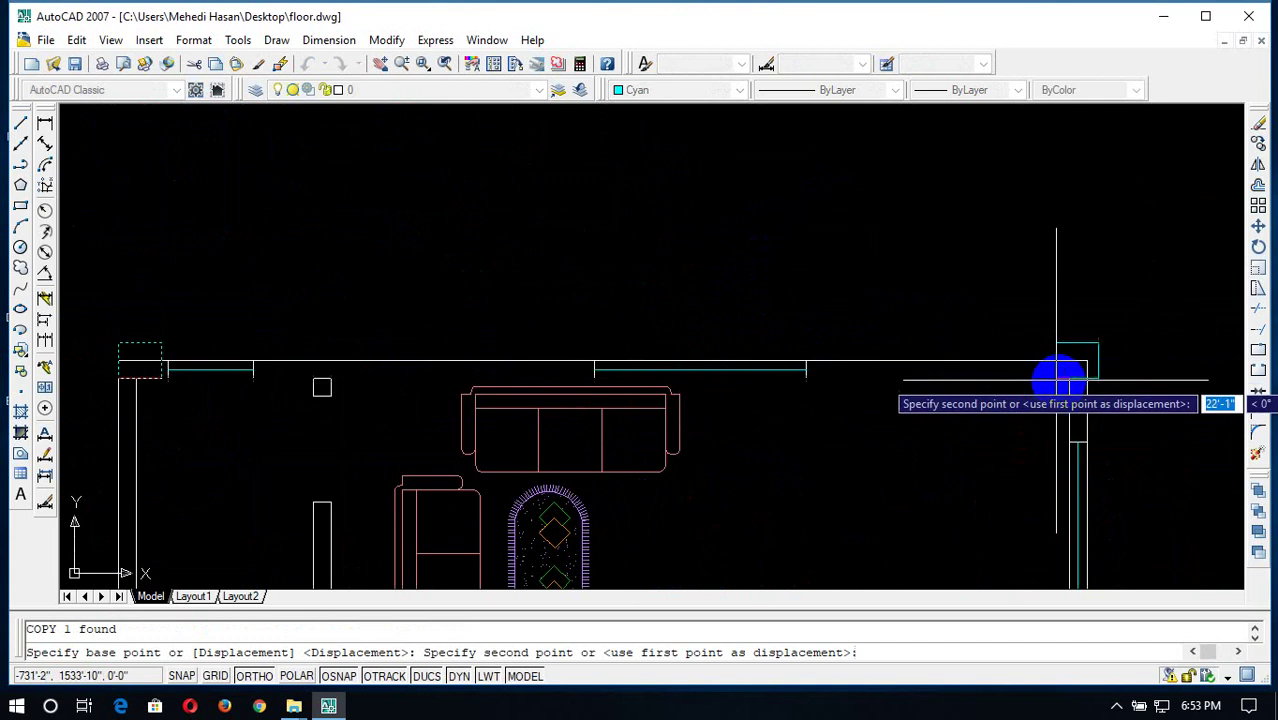
{"action": "scroll", "coordinate": [1069, 378], "scroll_direction": "up", "scroll_amount": 1}
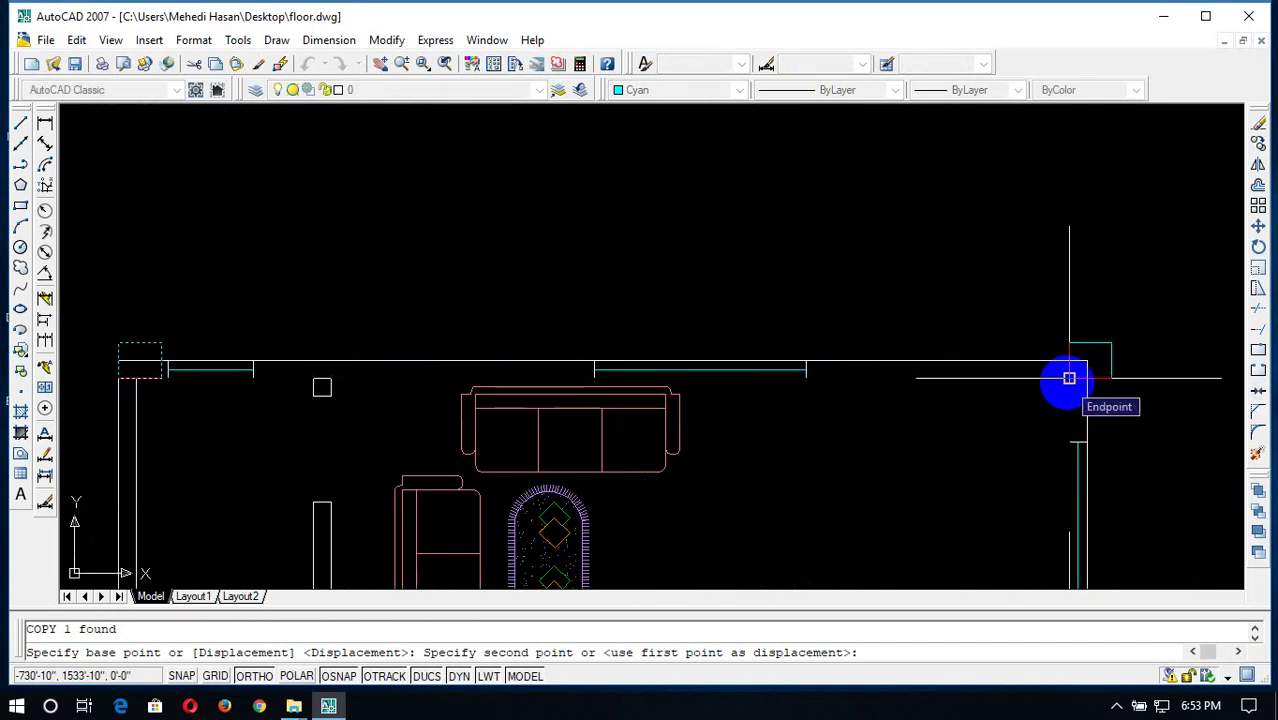
{"action": "scroll", "coordinate": [1040, 375], "scroll_direction": "down", "scroll_amount": 2}
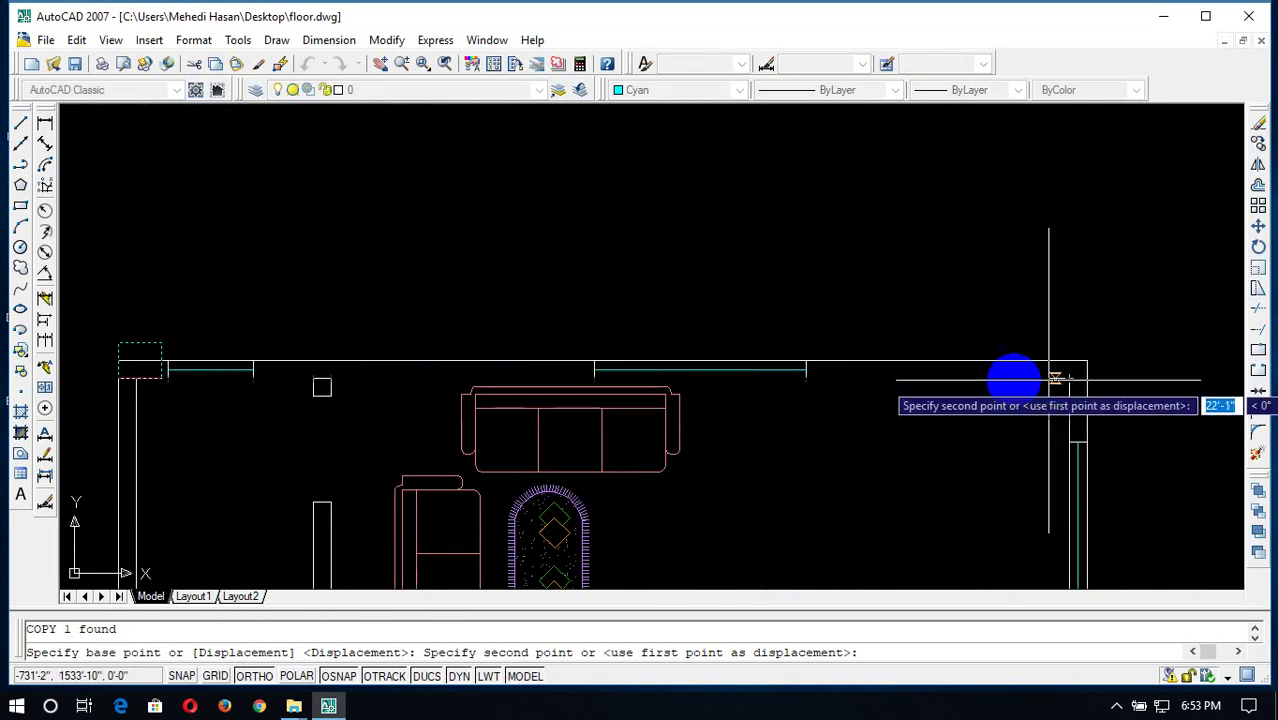
{"action": "scroll", "coordinate": [940, 376], "scroll_direction": "down", "scroll_amount": 4}
{"action": "scroll", "coordinate": [850, 395], "scroll_direction": "down", "scroll_amount": 4}
{"action": "key", "text": "Escape"}
{"action": "scroll", "coordinate": [790, 420], "scroll_direction": "up", "scroll_amount": 4}
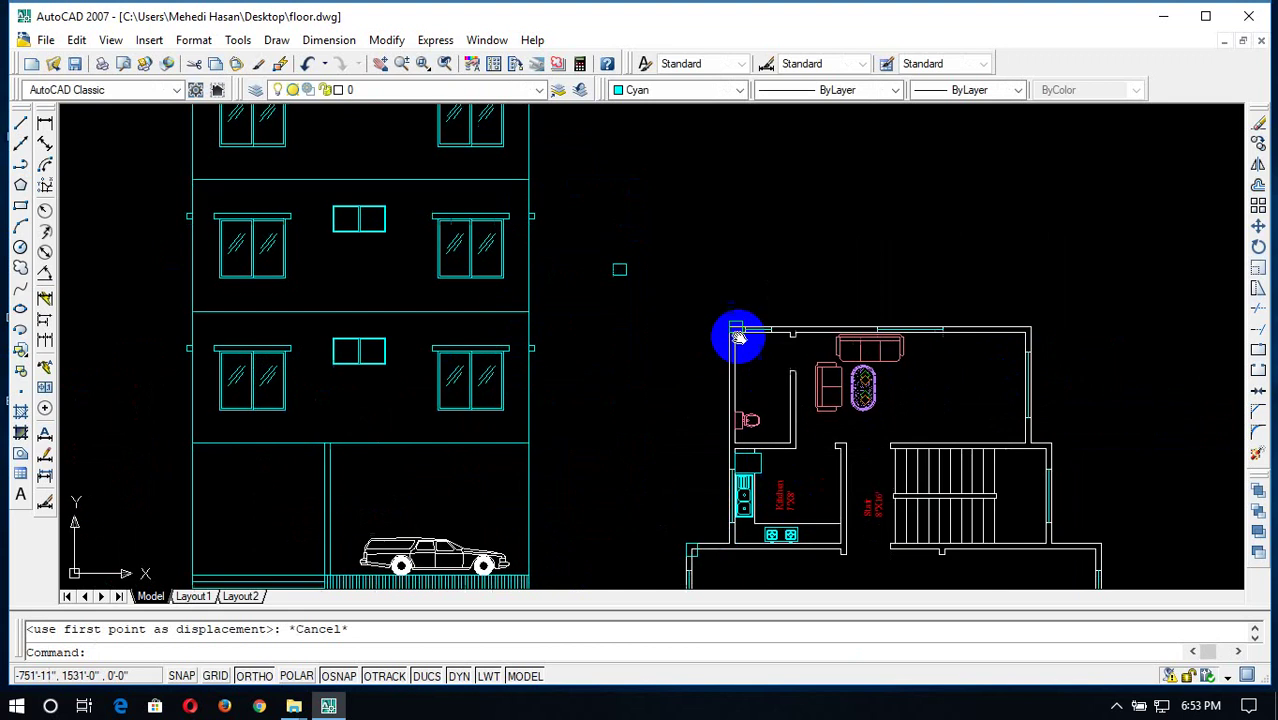
{"action": "scroll", "coordinate": [735, 336], "scroll_direction": "up", "scroll_amount": 2}
{"action": "scroll", "coordinate": [764, 456], "scroll_direction": "down", "scroll_amount": 3}
{"action": "scroll", "coordinate": [779, 478], "scroll_direction": "up", "scroll_amount": 4}
Copy the small column block from the wall corner to beside the bath wall
{"action": "middle_click_drag", "start_coordinate": [778, 478], "coordinate": [727, 265]}
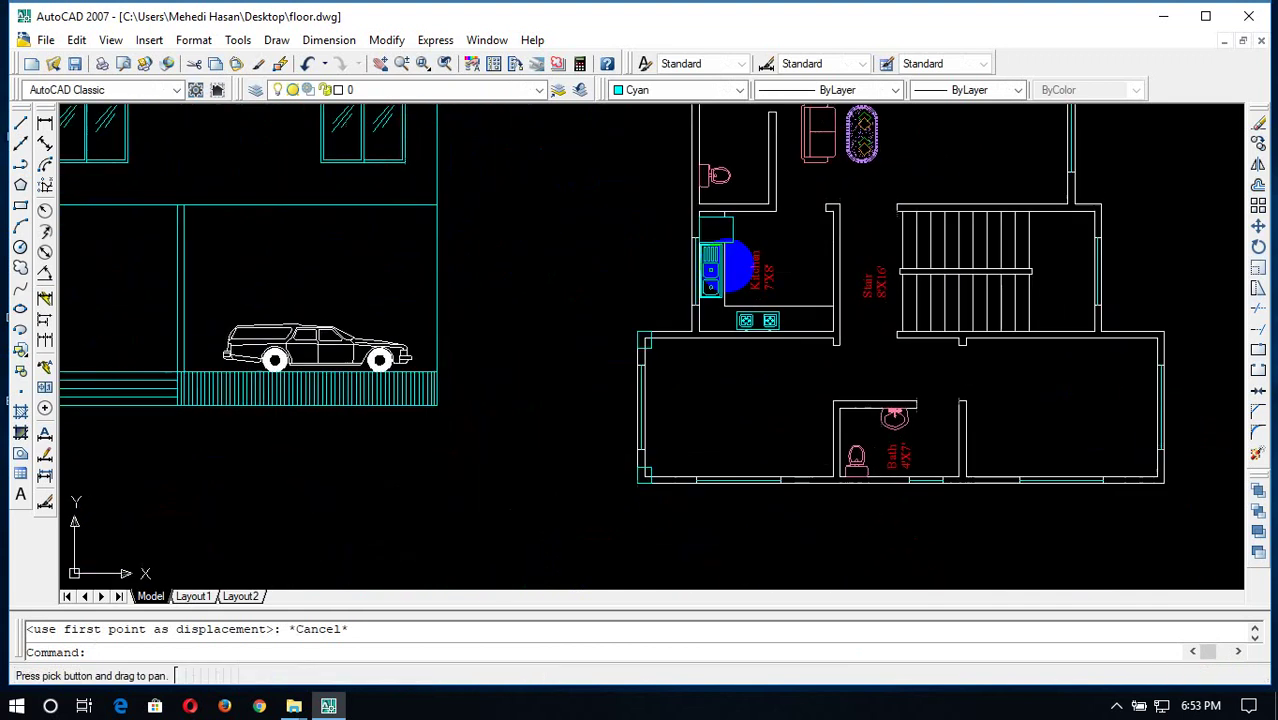
{"action": "left_click", "coordinate": [644, 480]}
{"action": "type", "text": "cp"}
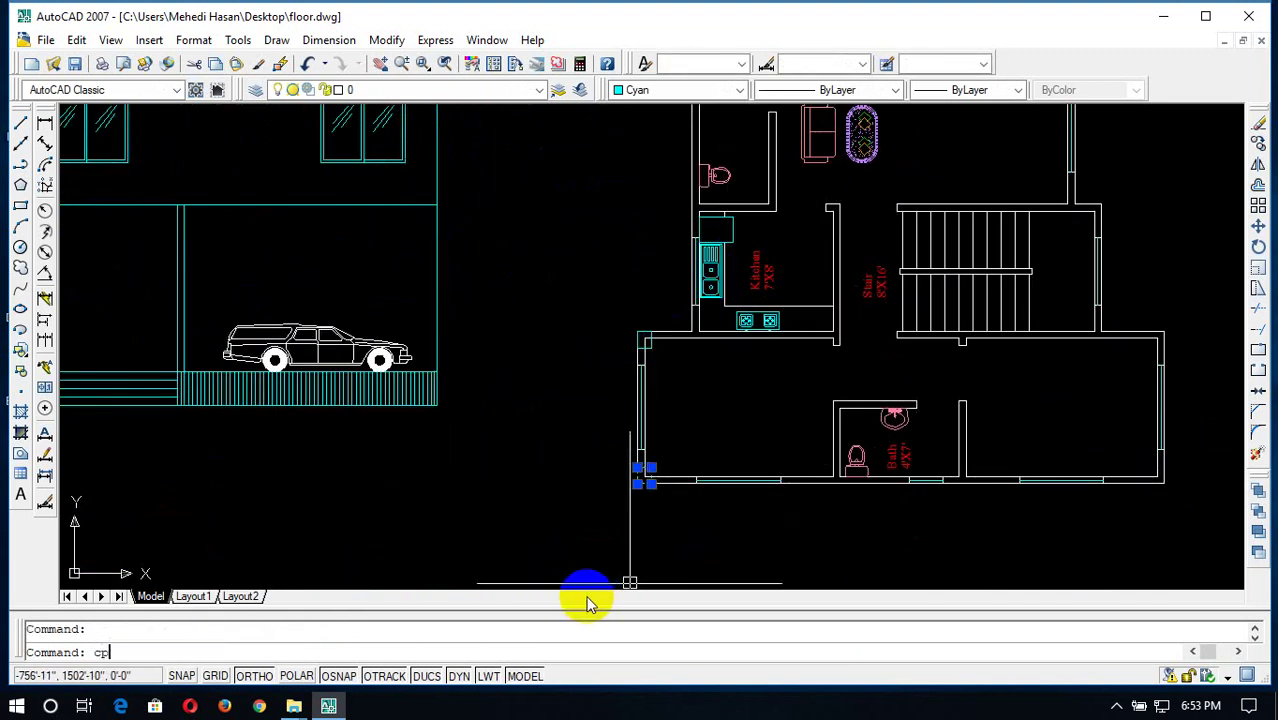
{"action": "key", "text": "Return"}
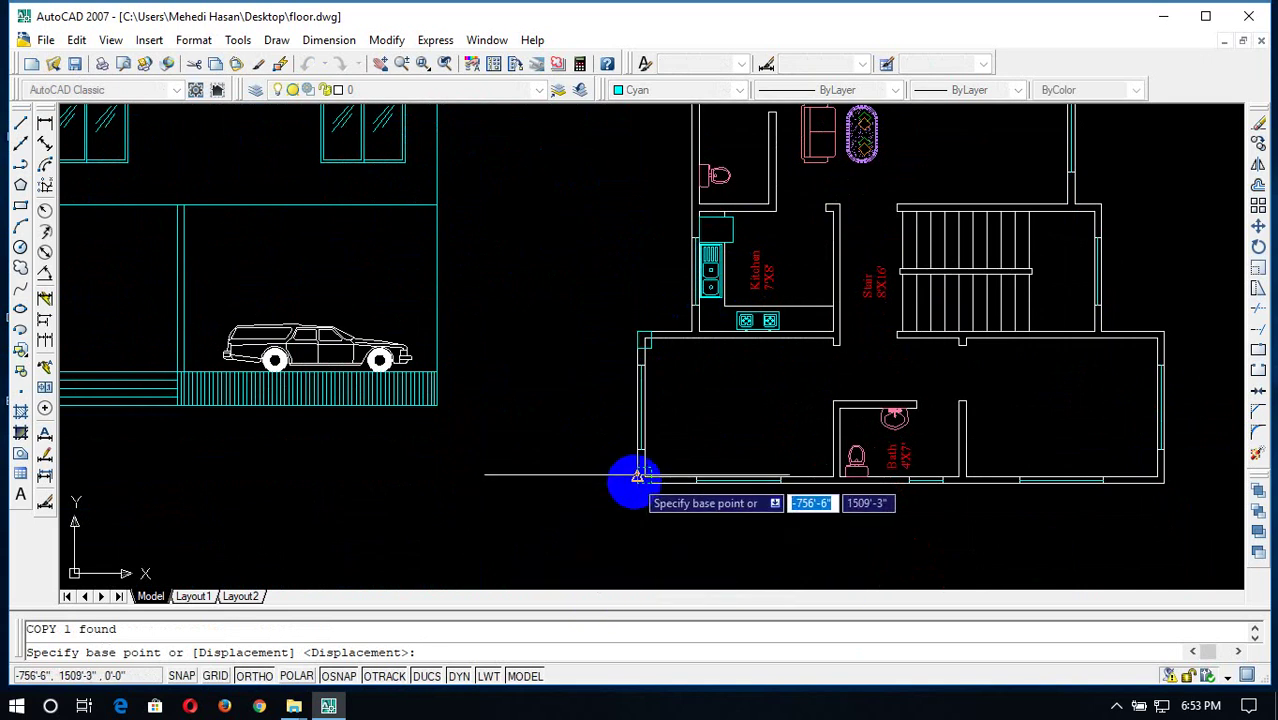
{"action": "left_click", "coordinate": [637, 484]}
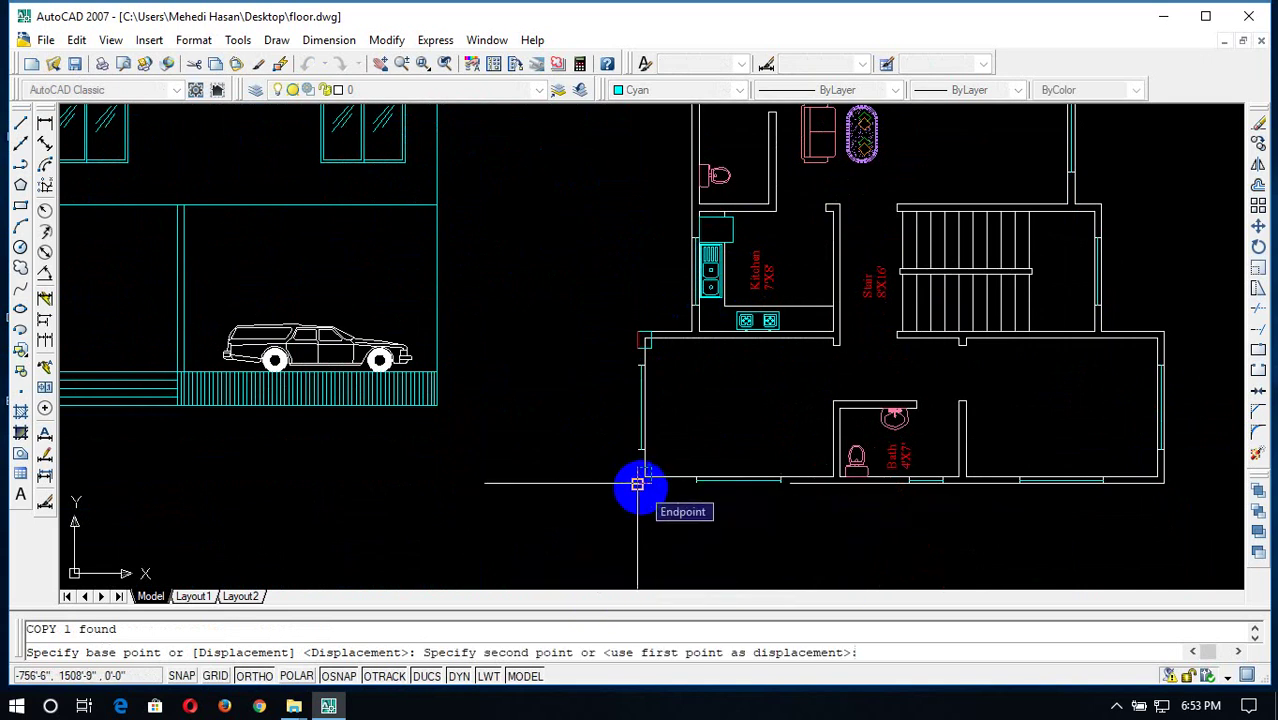
{"action": "left_click", "coordinate": [825, 494]}
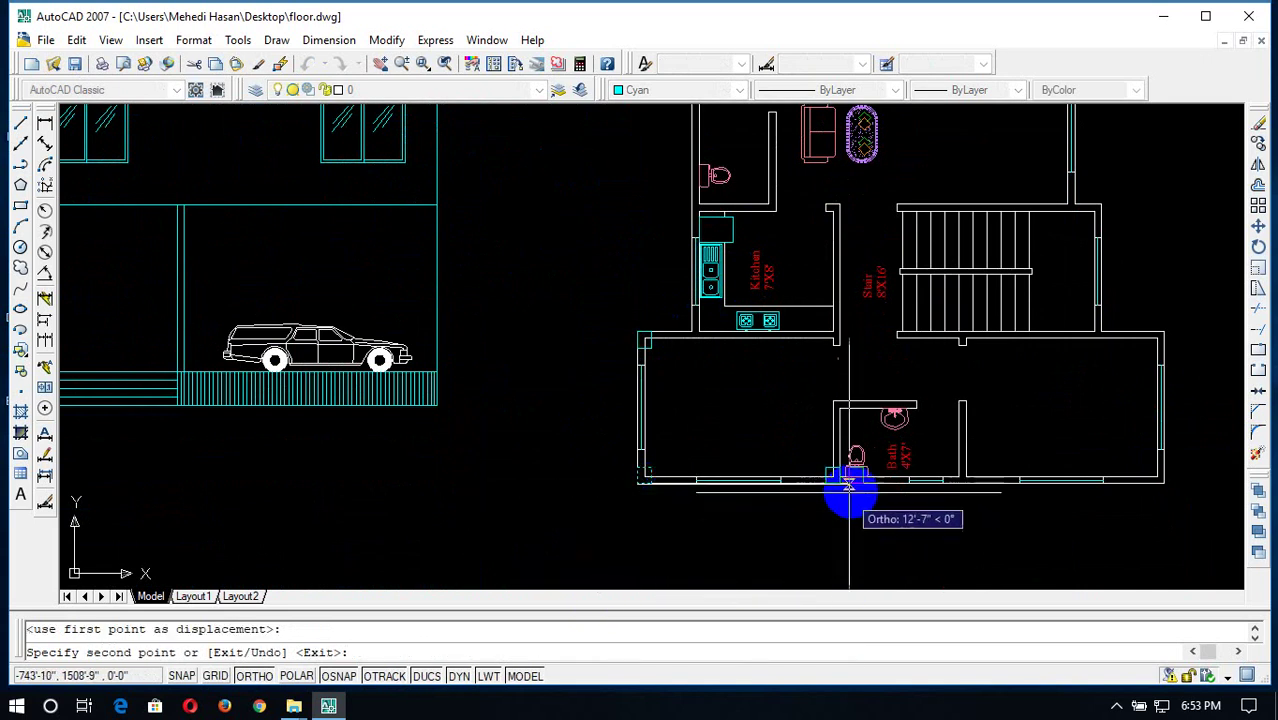
{"action": "scroll", "coordinate": [845, 491], "scroll_direction": "up", "scroll_amount": 3}
{"action": "key", "text": "Escape"}
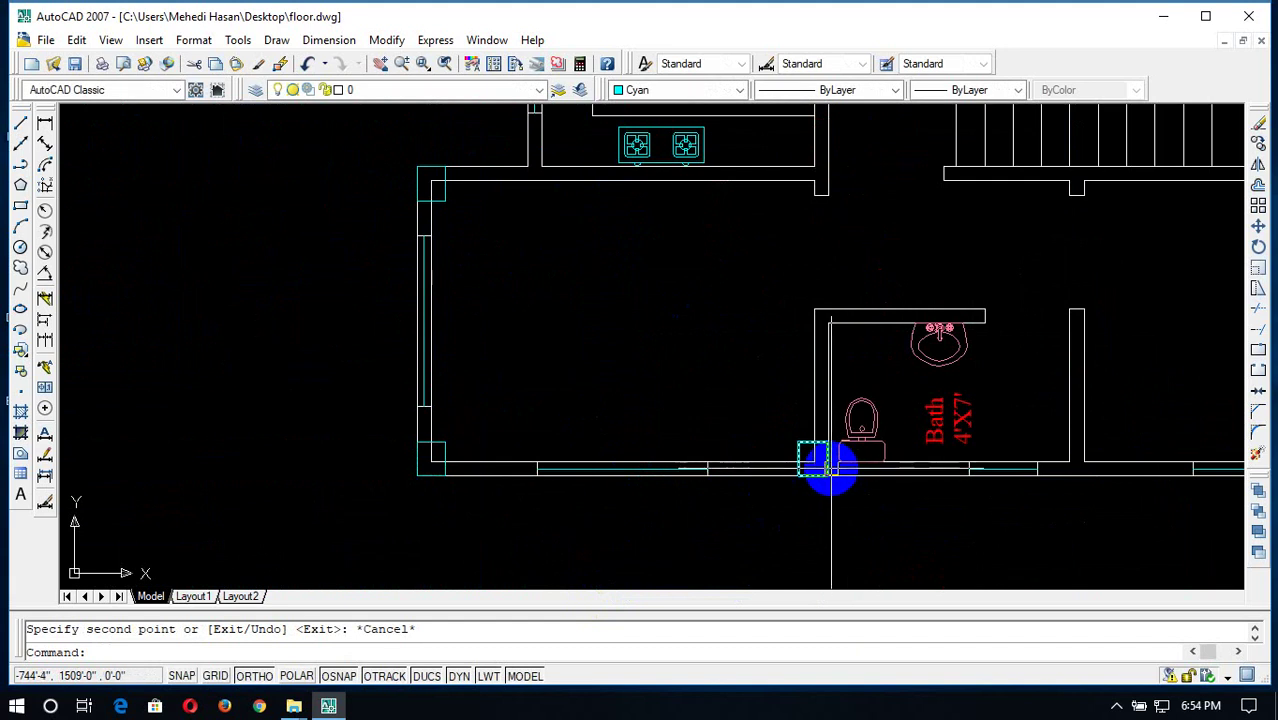
Nudge the copied column block slightly into place against the bath wall
{"action": "left_click", "coordinate": [799, 466]}
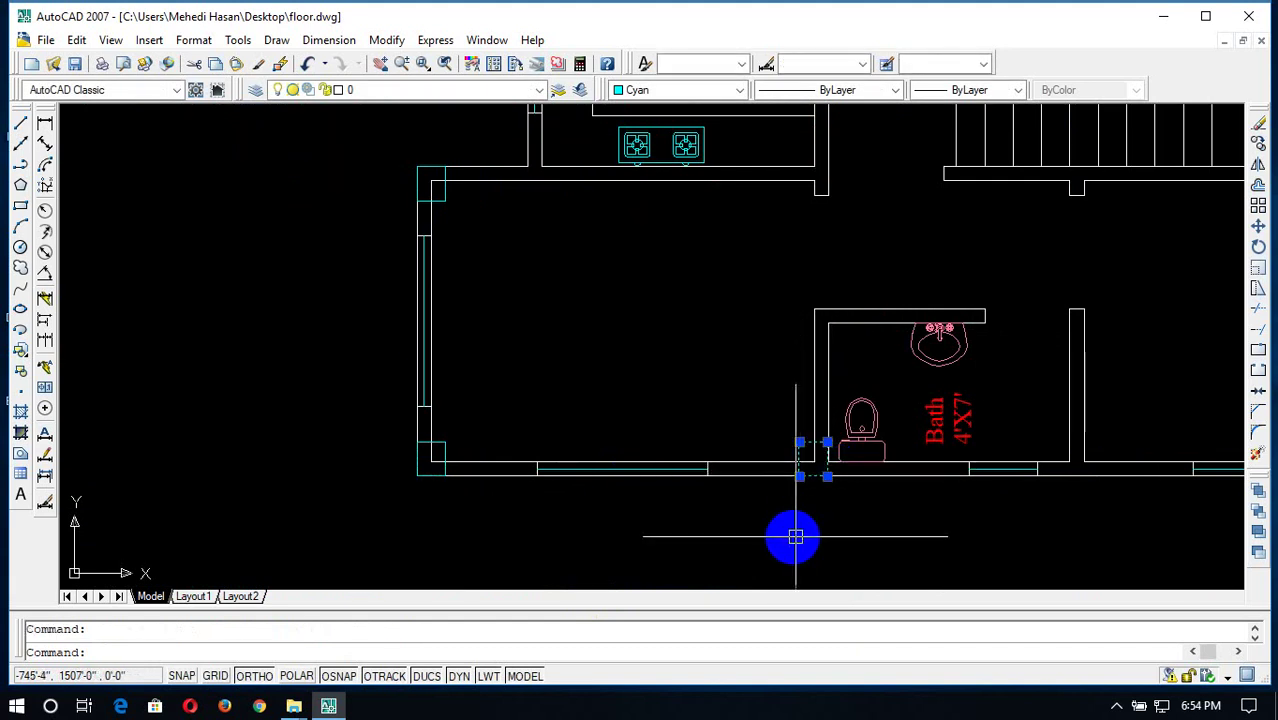
{"action": "left_click_drag", "start_coordinate": [768, 538], "coordinate": [770, 545]}
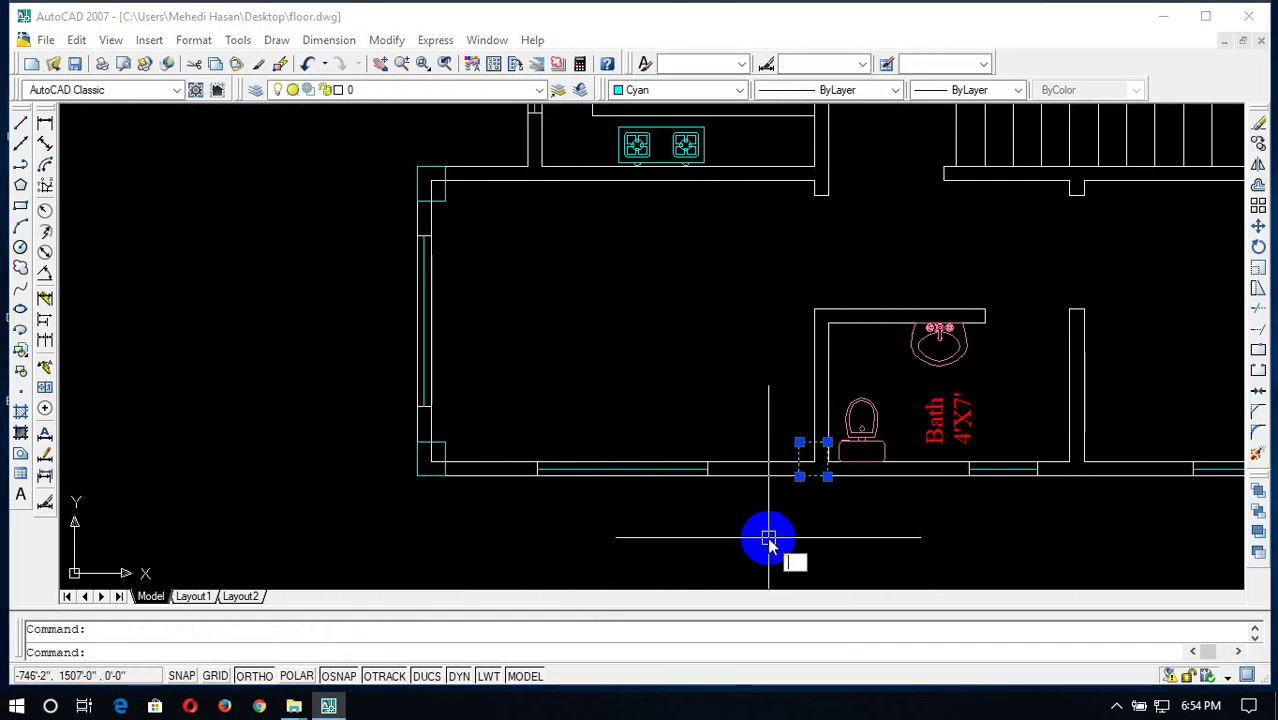
{"action": "type", "text": "m"}
{"action": "key", "text": "Return"}
{"action": "scroll", "coordinate": [861, 486], "scroll_direction": "up", "scroll_amount": 5}
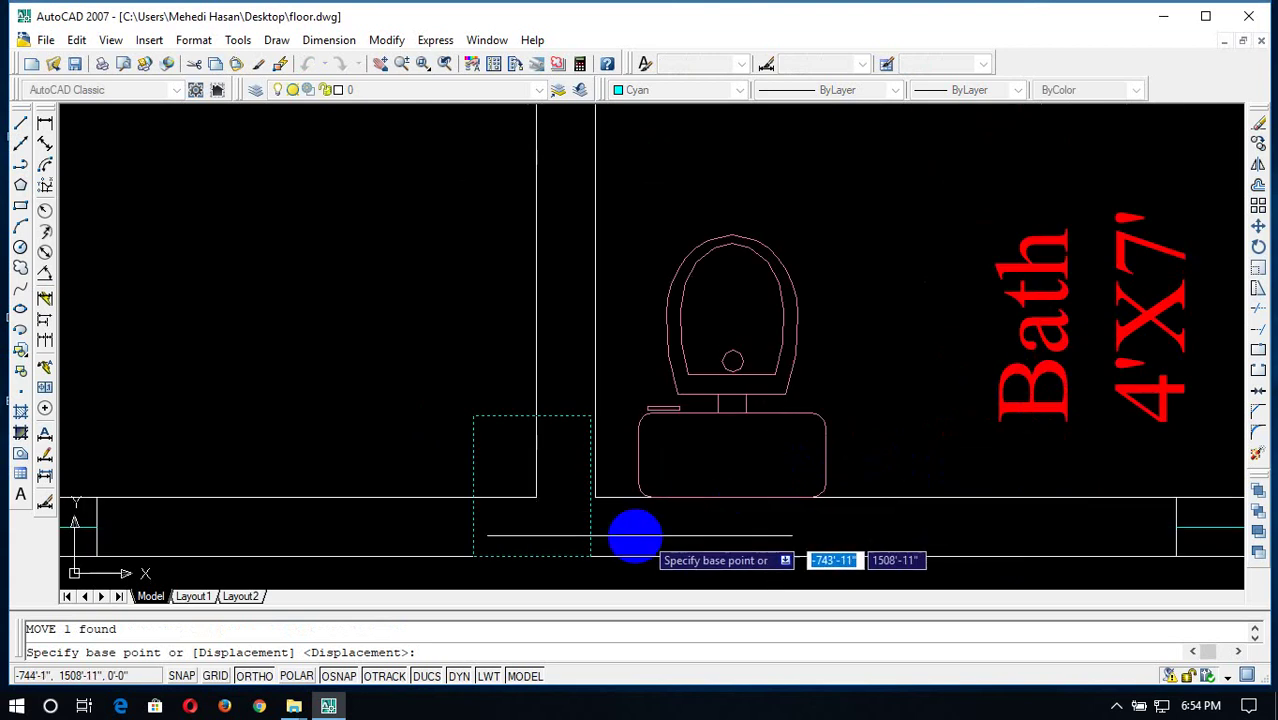
{"action": "left_click", "coordinate": [590, 555]}
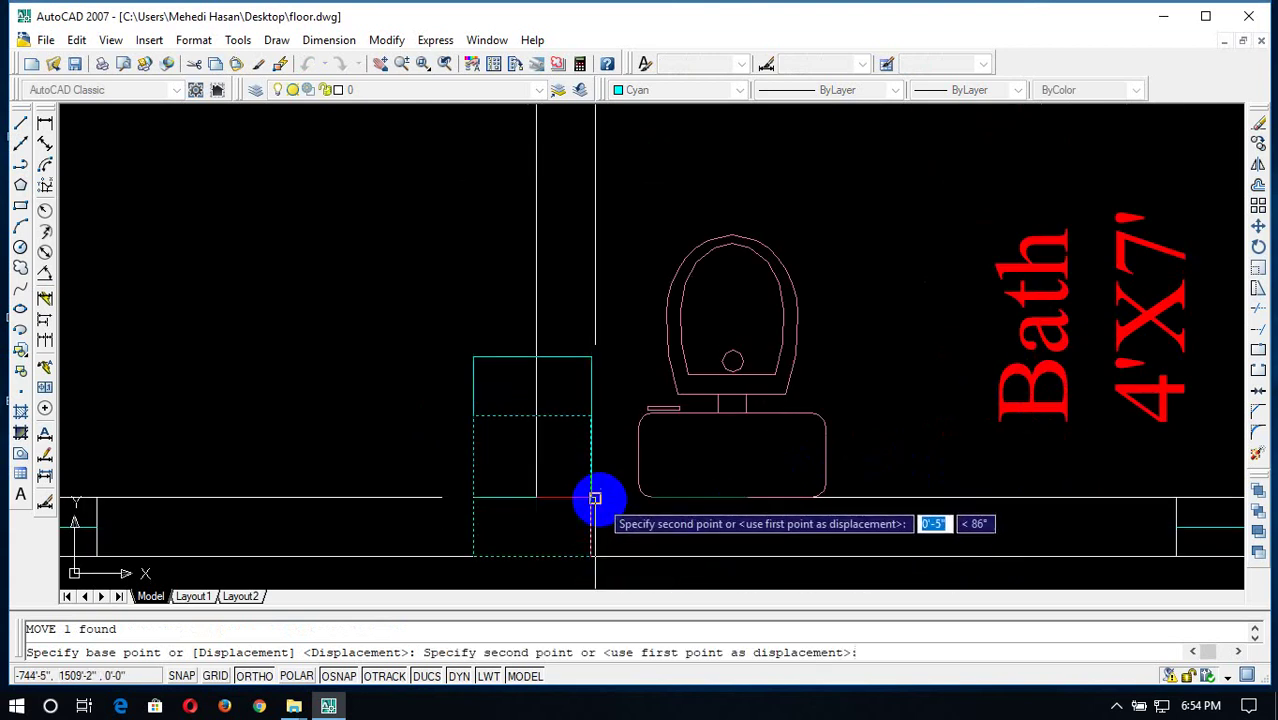
{"action": "left_click", "coordinate": [596, 555]}
{"action": "scroll", "coordinate": [570, 542], "scroll_direction": "down", "scroll_amount": 3}
{"action": "scroll", "coordinate": [705, 508], "scroll_direction": "down", "scroll_amount": 2}
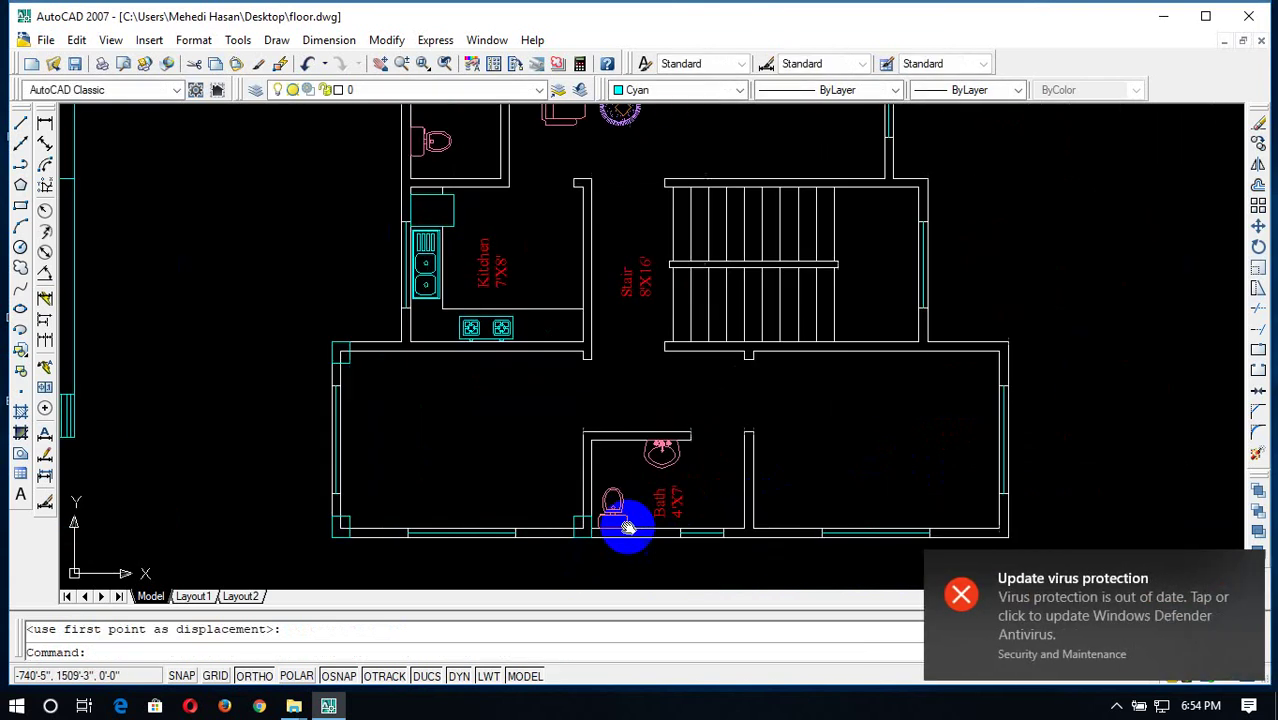
{"action": "scroll", "coordinate": [628, 522], "scroll_direction": "up", "scroll_amount": 1}
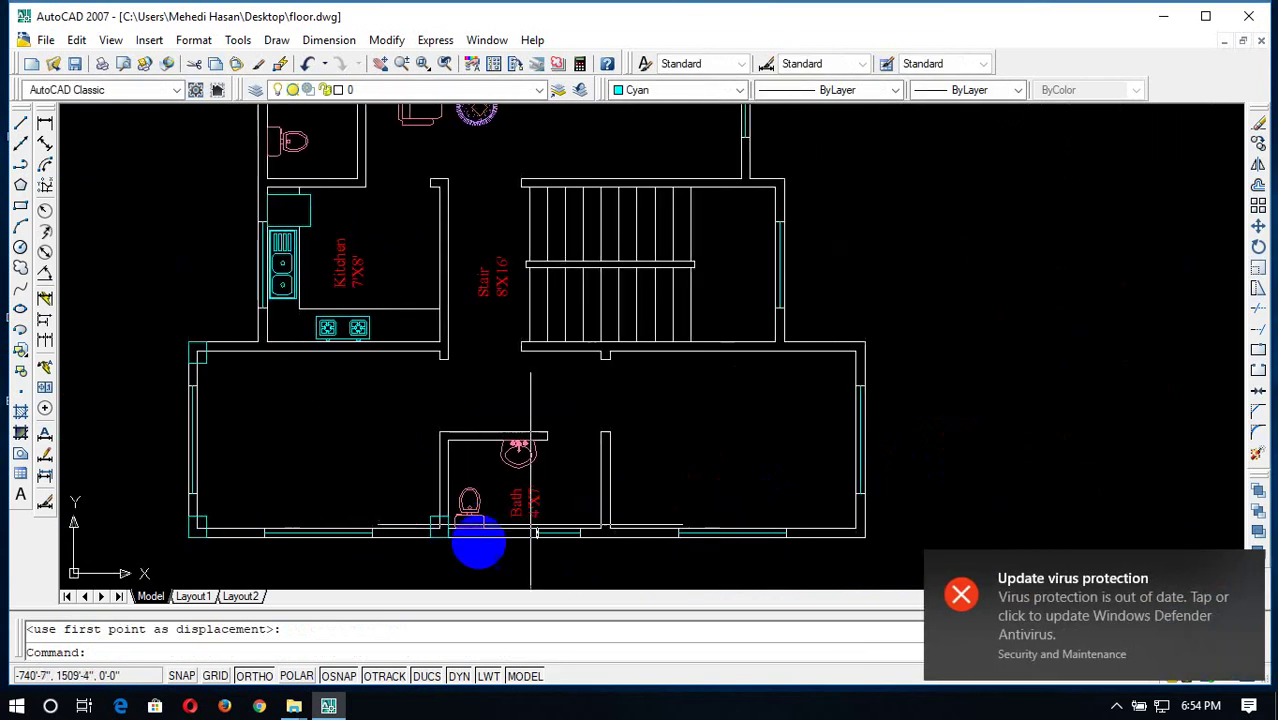
{"action": "scroll", "coordinate": [434, 520], "scroll_direction": "up", "scroll_amount": 3}
Copy the bath-wall rectangle 19'-10" along the bottom wall to the lower-right outer corner
{"action": "left_click", "coordinate": [413, 510]}
{"action": "scroll", "coordinate": [543, 477], "scroll_direction": "down", "scroll_amount": 4}
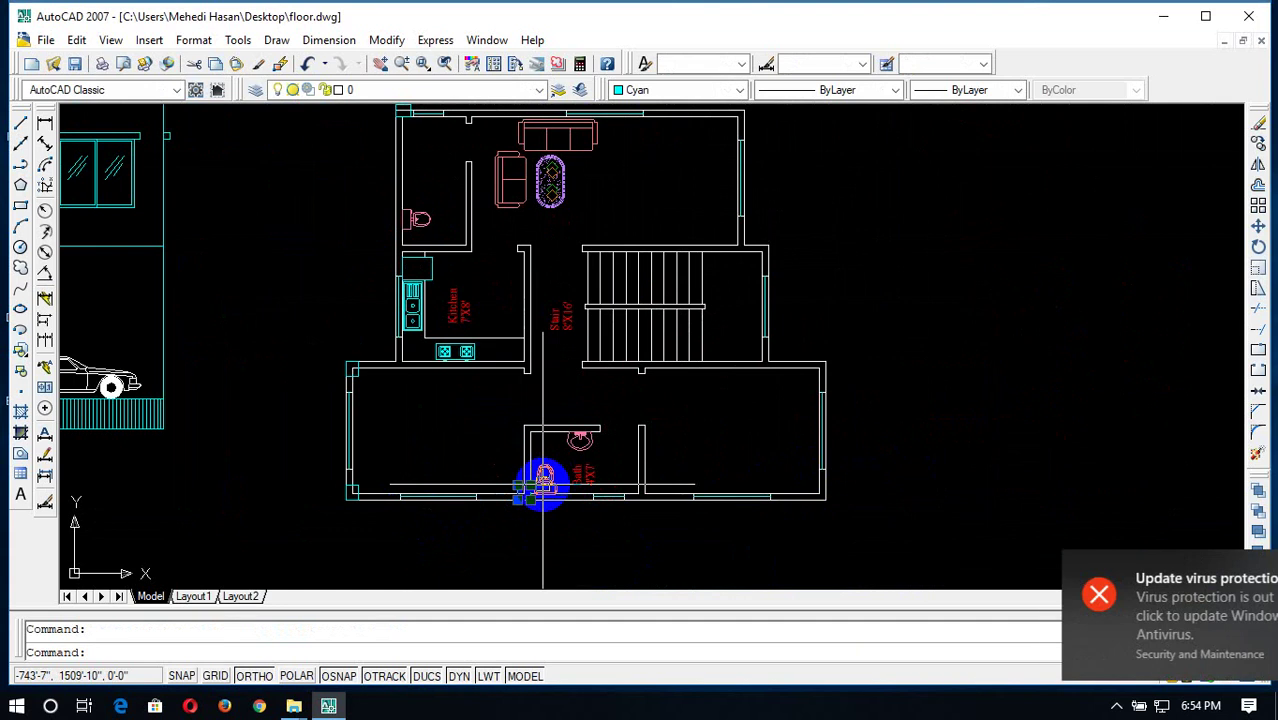
{"action": "type", "text": "cp"}
{"action": "key", "text": "Return"}
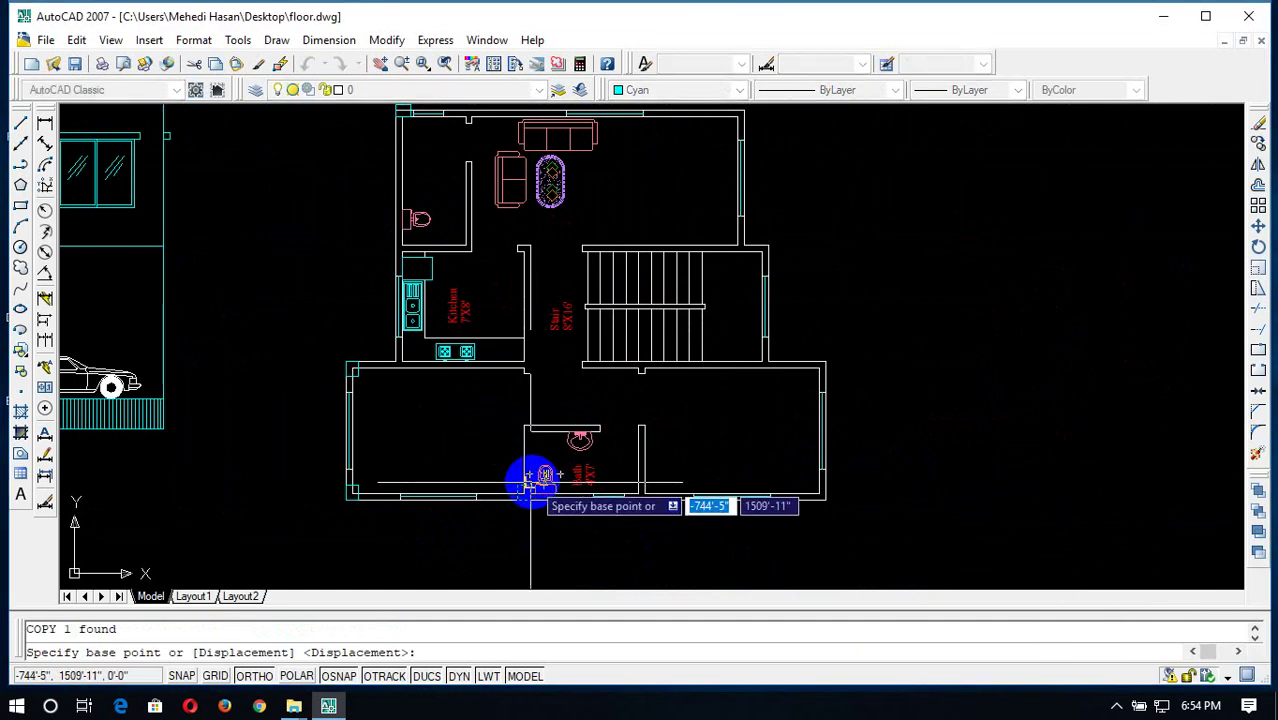
{"action": "scroll", "coordinate": [530, 528], "scroll_direction": "up", "scroll_amount": 4}
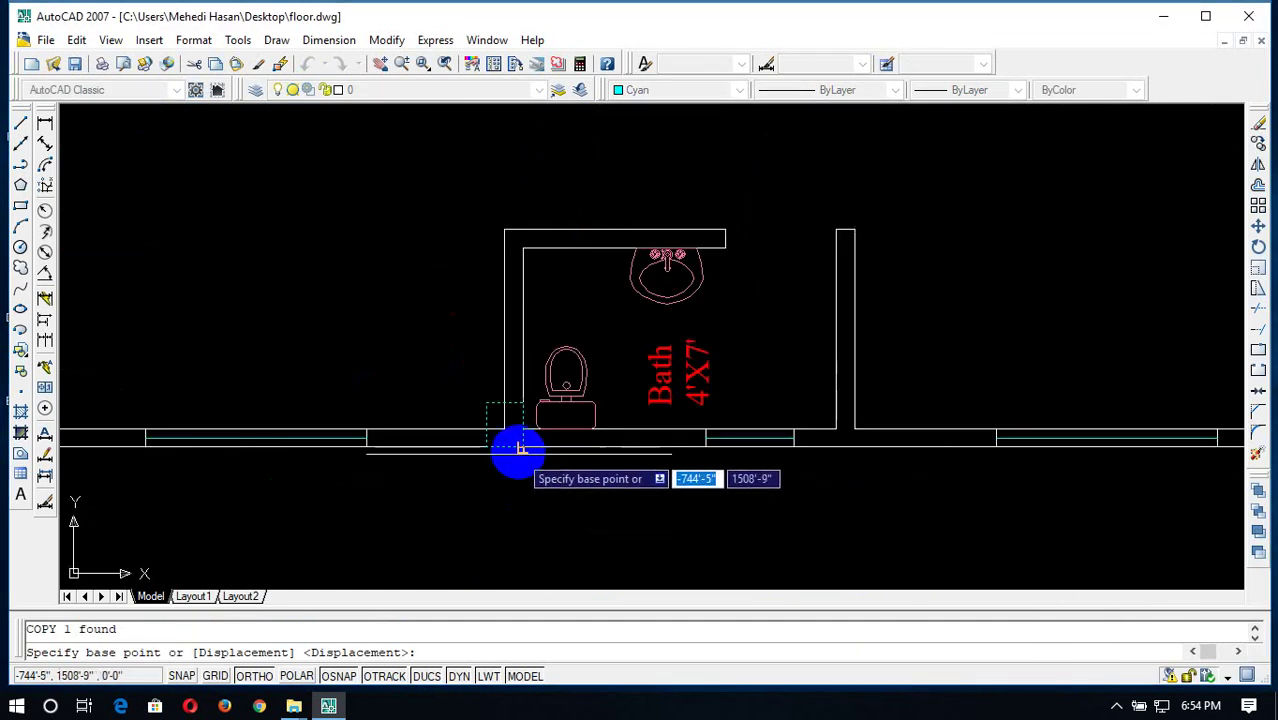
{"action": "left_click", "coordinate": [519, 449]}
{"action": "scroll", "coordinate": [700, 445], "scroll_direction": "down", "scroll_amount": 5}
{"action": "scroll", "coordinate": [750, 440], "scroll_direction": "up", "scroll_amount": 4}
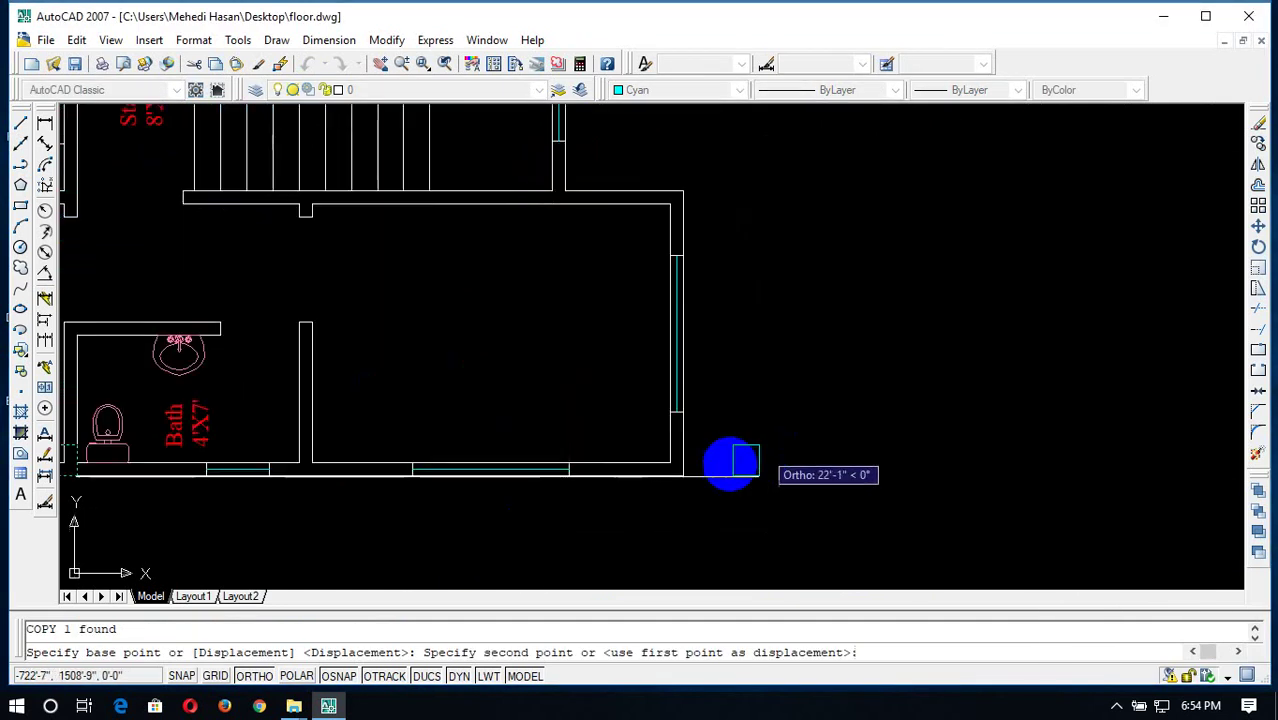
{"action": "left_click", "coordinate": [683, 477]}
{"action": "scroll", "coordinate": [720, 450], "scroll_direction": "down", "scroll_amount": 5}
{"action": "key", "text": "Escape"}
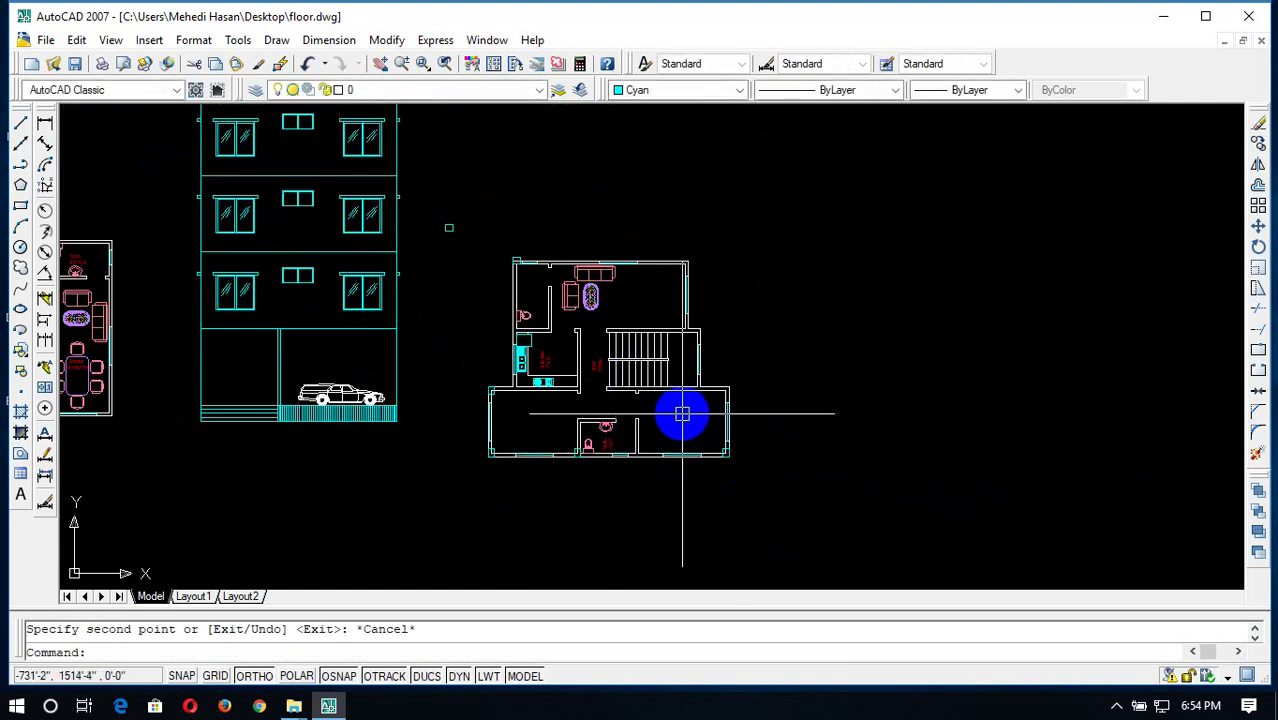
{"action": "scroll", "coordinate": [690, 390], "scroll_direction": "up", "scroll_amount": 2}
{"action": "middle_click_drag", "start_coordinate": [707, 371], "coordinate": [733, 456]}
{"action": "scroll", "coordinate": [690, 465], "scroll_direction": "up", "scroll_amount": 4}
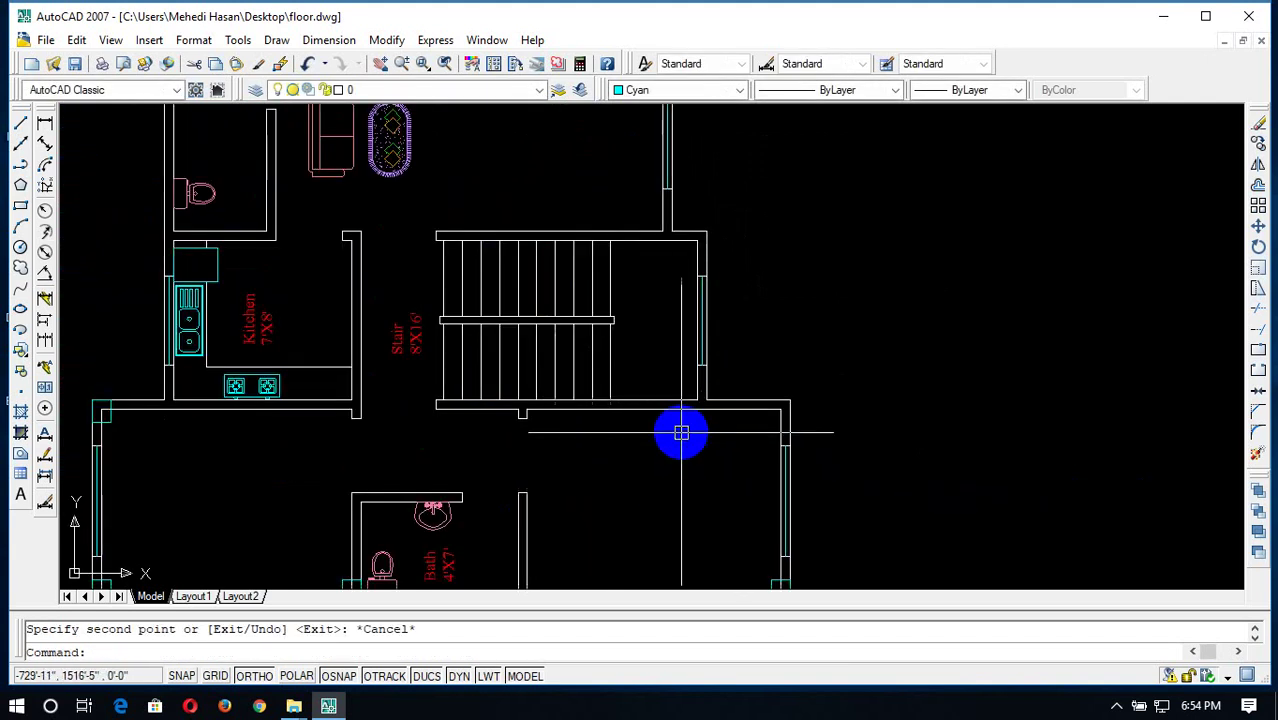
{"action": "scroll", "coordinate": [740, 460], "scroll_direction": "down", "scroll_amount": 3}
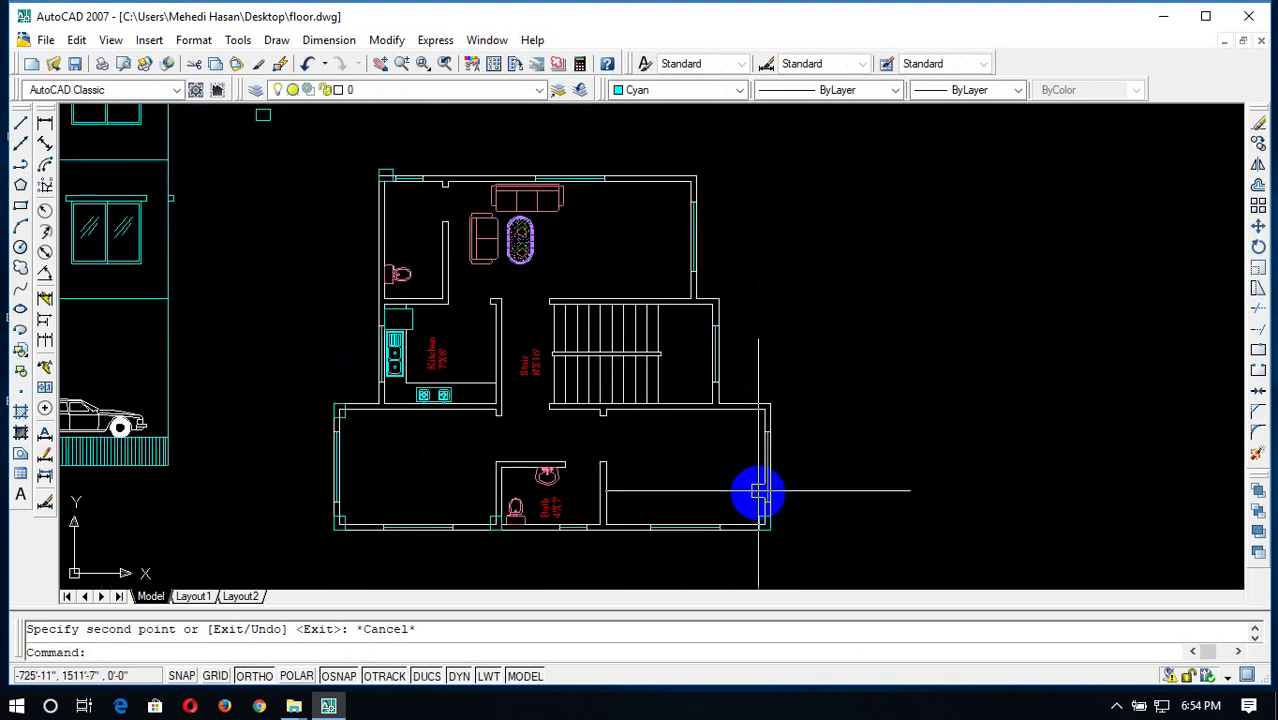
{"action": "scroll", "coordinate": [760, 515], "scroll_direction": "up", "scroll_amount": 4}
Copy the corner rectangle to the stair wall corner and near the kitchen wall
{"action": "type", "text": "cp"}
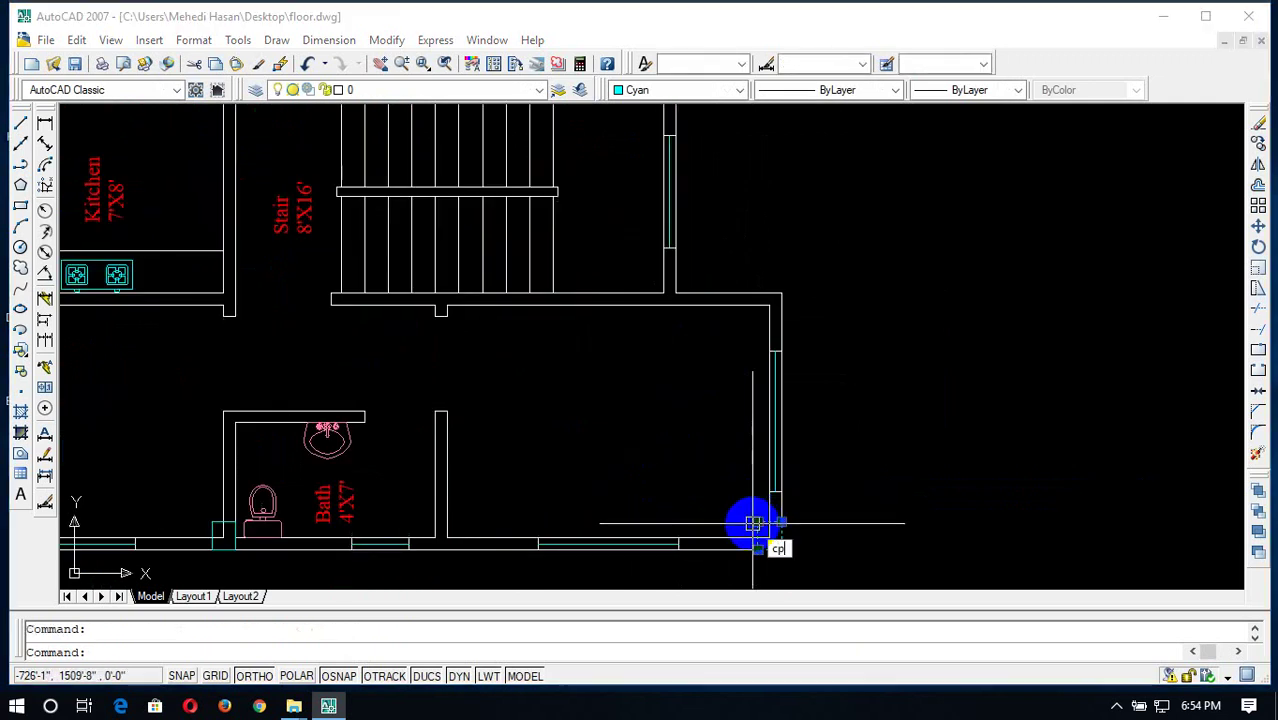
{"action": "key", "text": "Return"}
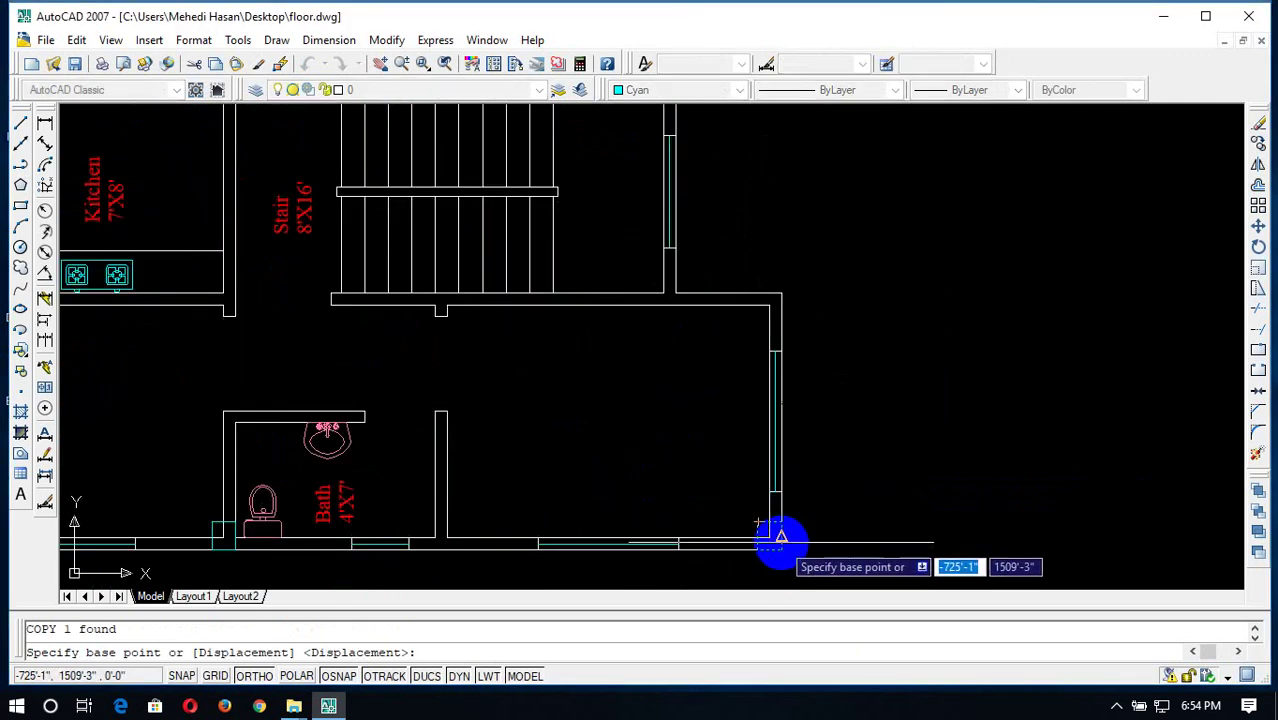
{"action": "left_click", "coordinate": [781, 549]}
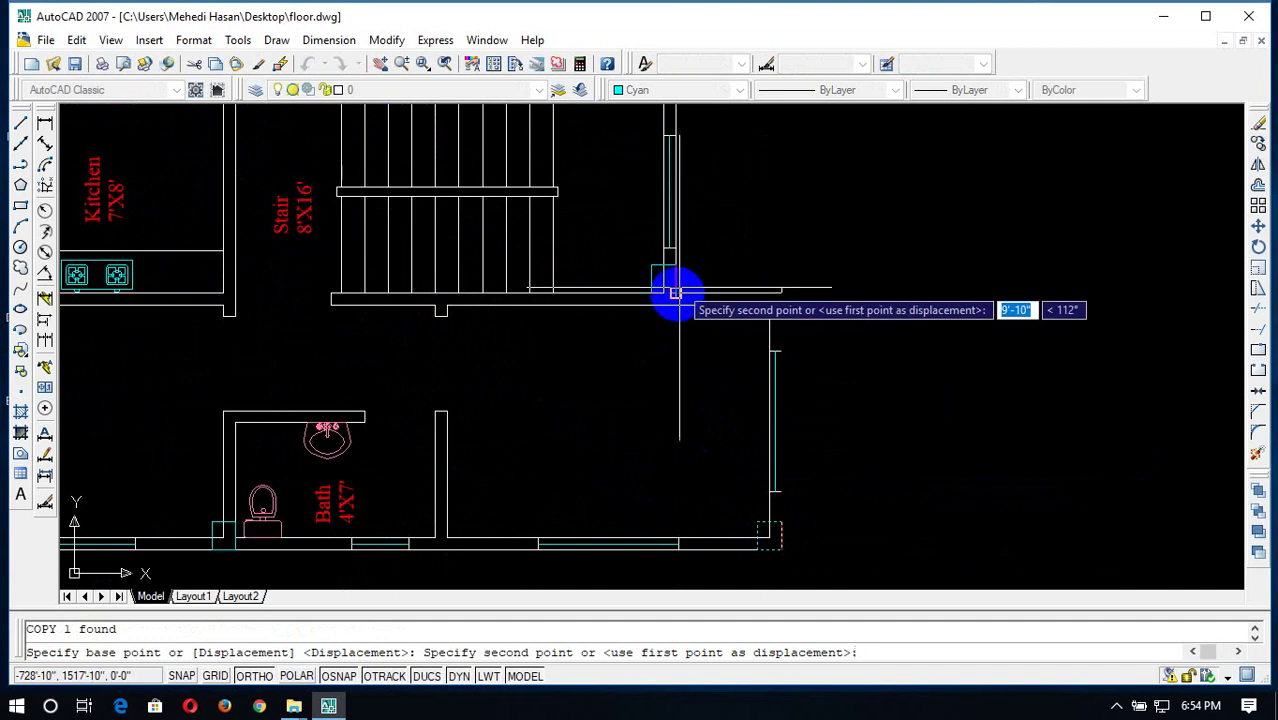
{"action": "left_click", "coordinate": [675, 305]}
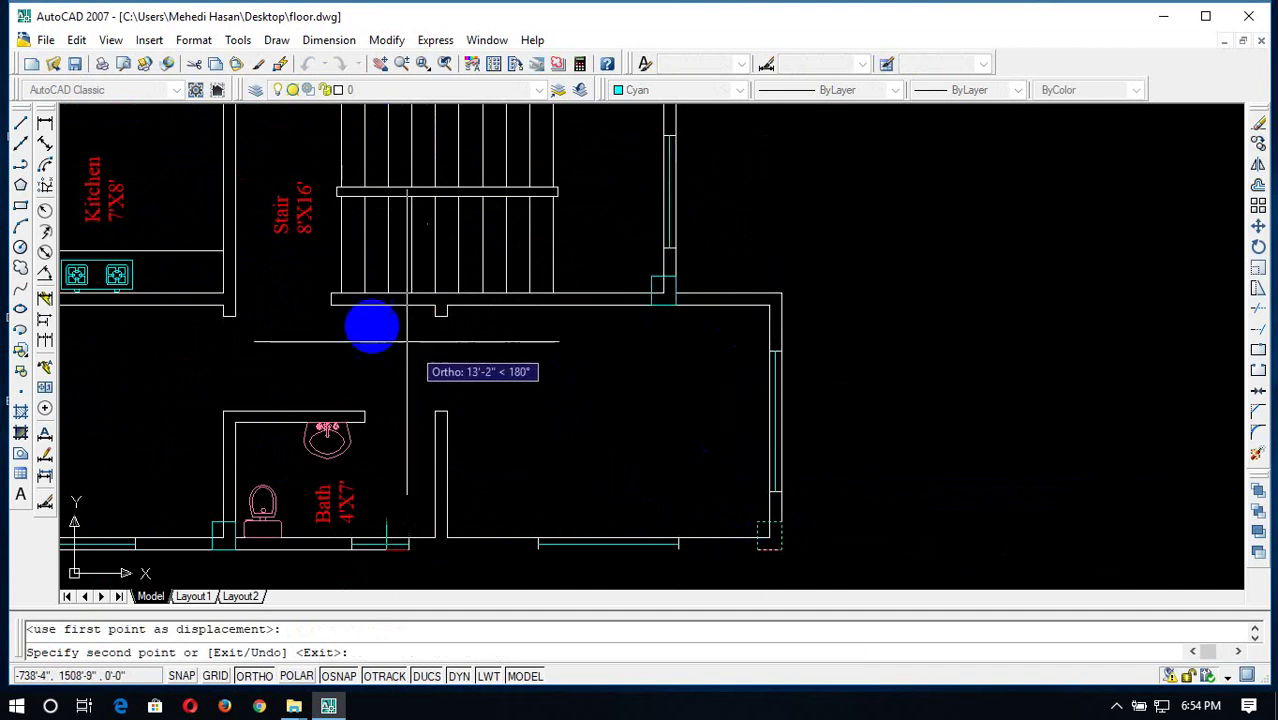
{"action": "left_click", "coordinate": [222, 312]}
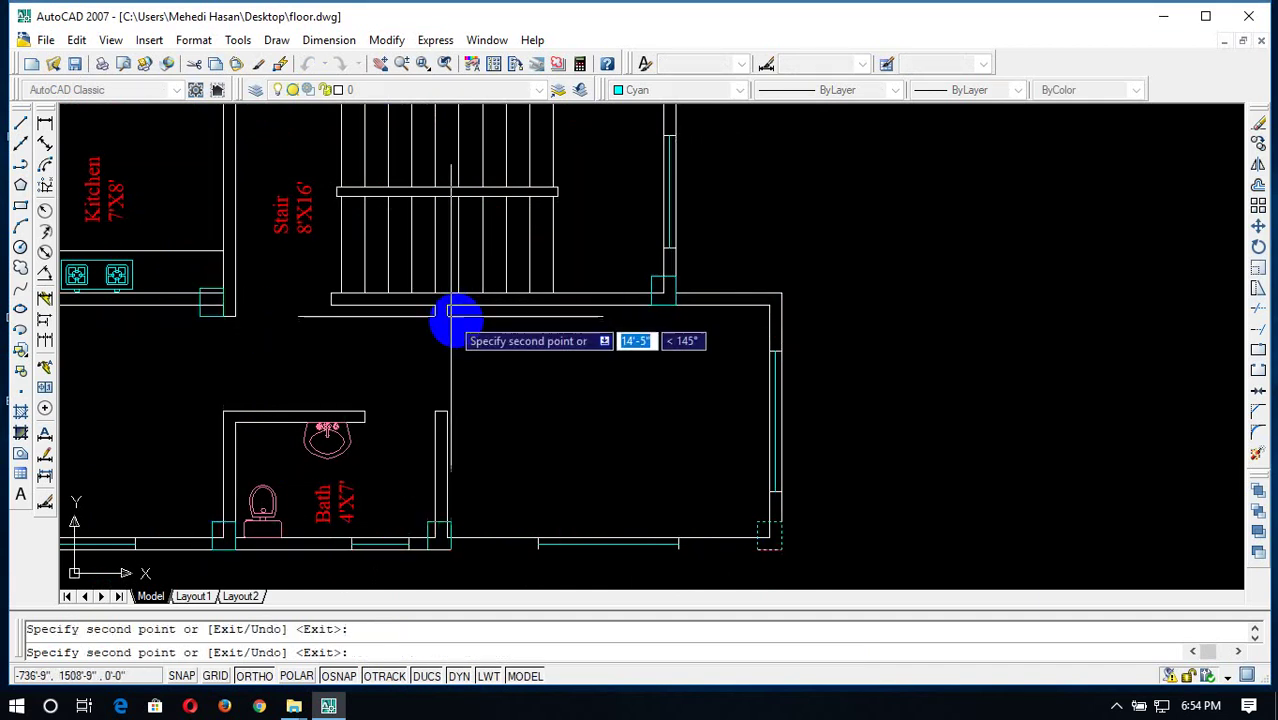
{"action": "key", "text": "Escape"}
Move the kitchen-side copy 0'-10" right onto the kitchen wall end
{"action": "left_click", "coordinate": [211, 306]}
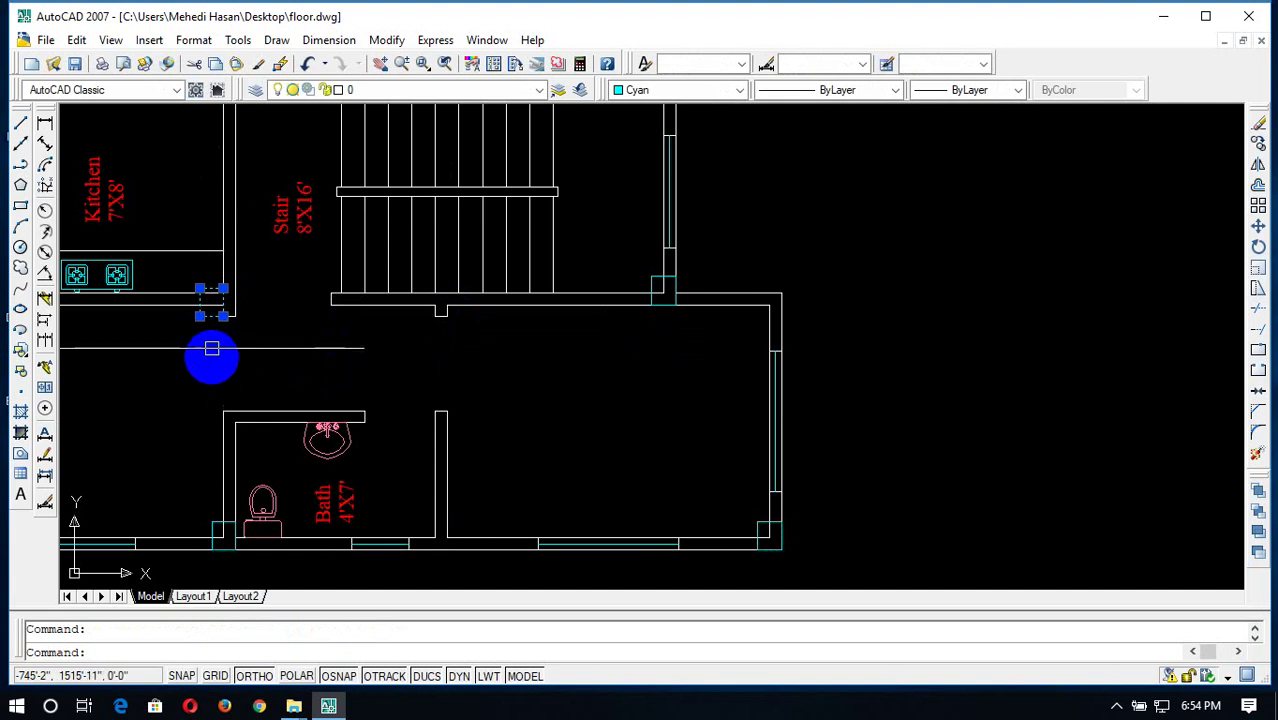
{"action": "type", "text": "m"}
{"action": "key", "text": "Return"}
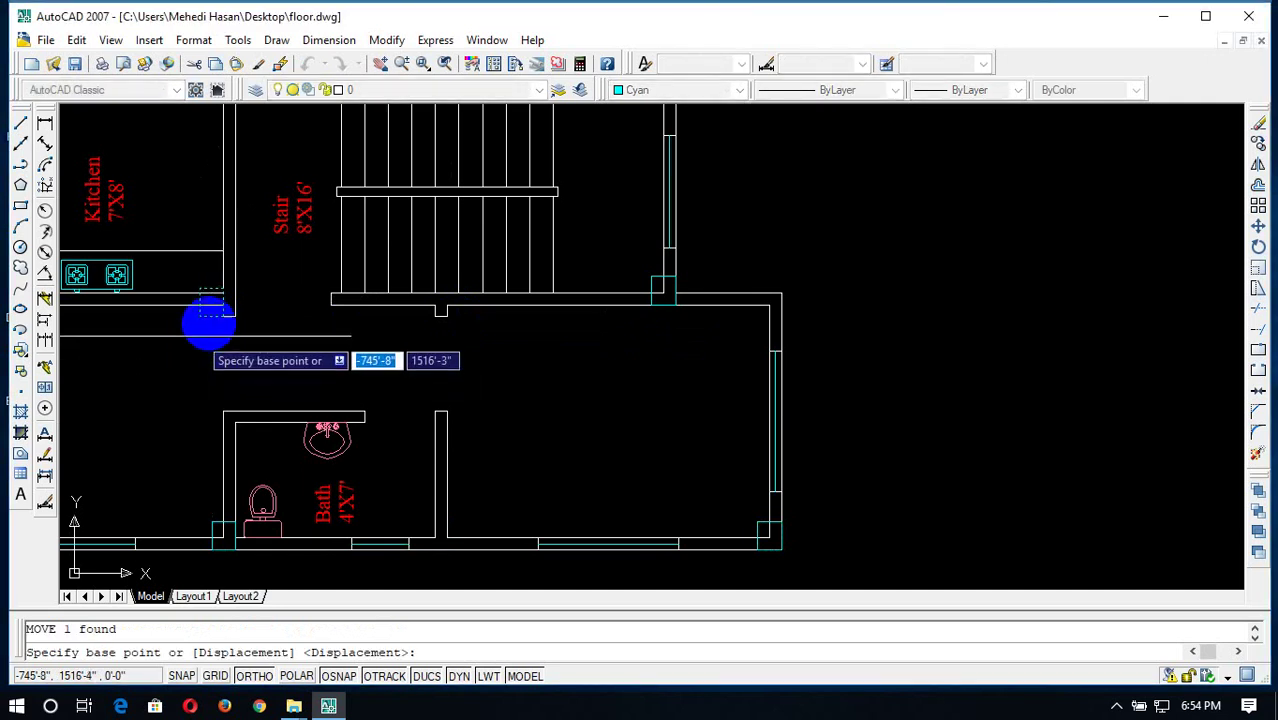
{"action": "left_click", "coordinate": [206, 315]}
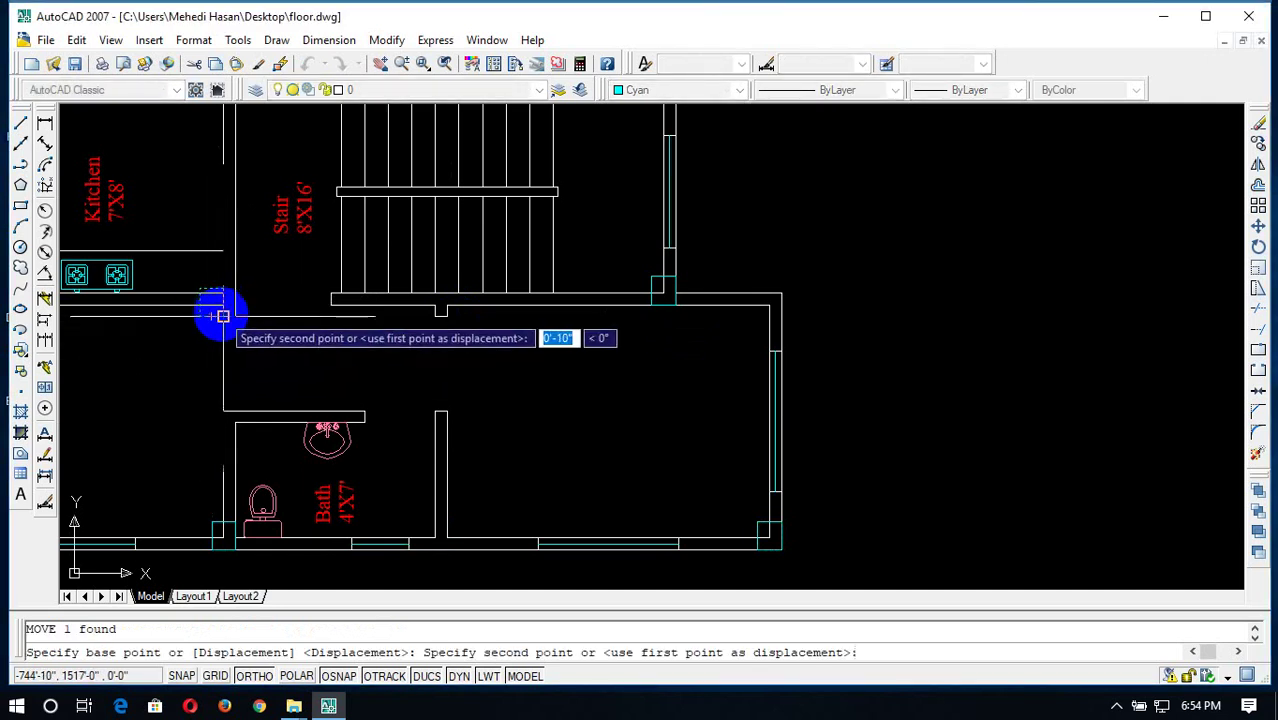
{"action": "left_click", "coordinate": [223, 313]}
{"action": "key", "text": "Escape"}
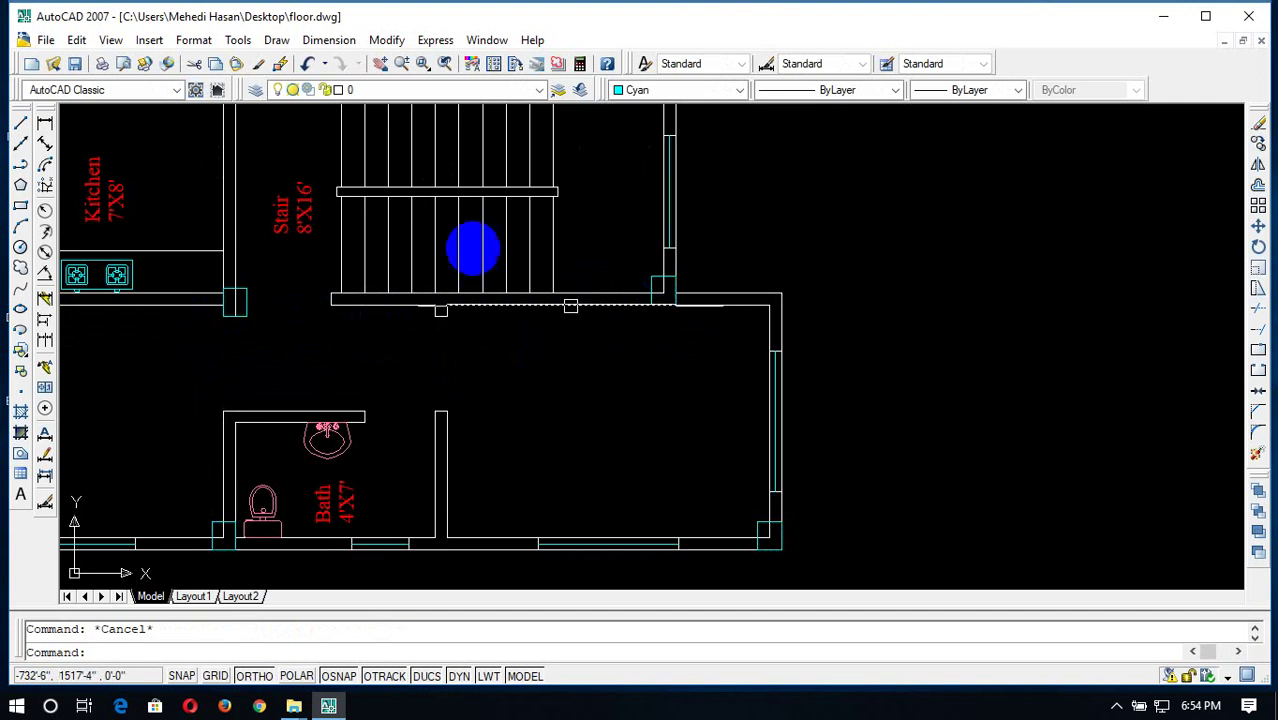
{"action": "scroll", "coordinate": [470, 262], "scroll_direction": "down", "scroll_amount": 5}
{"action": "scroll", "coordinate": [552, 260], "scroll_direction": "up", "scroll_amount": 8}
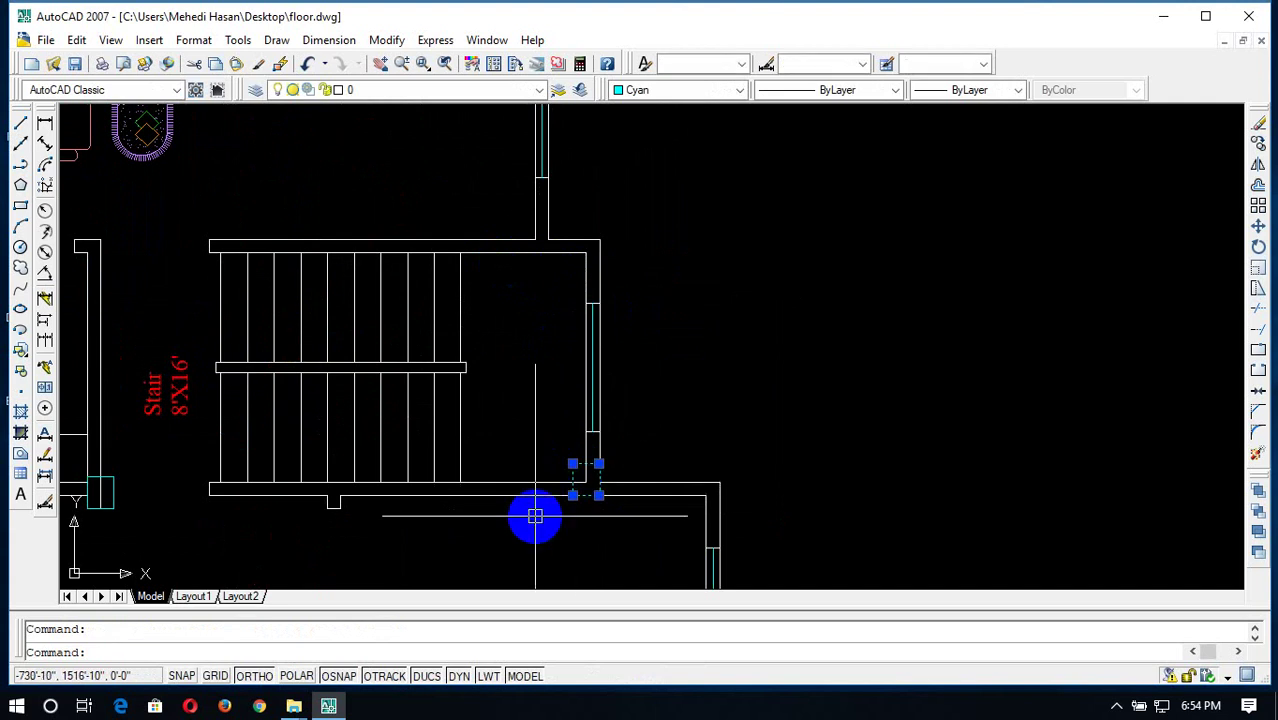
Move the stair corner rectangle up to the upper stair wall corner
{"action": "key", "text": "m"}
{"action": "key", "text": "Return"}
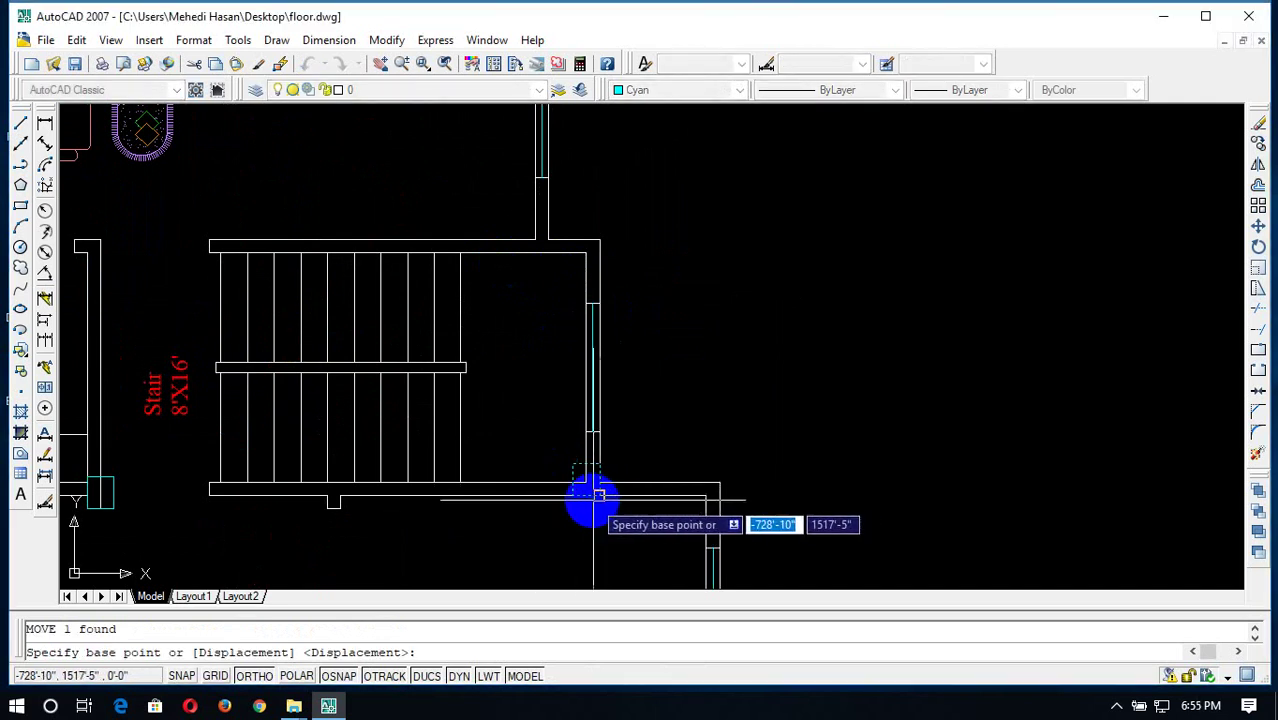
{"action": "left_click", "coordinate": [597, 464]}
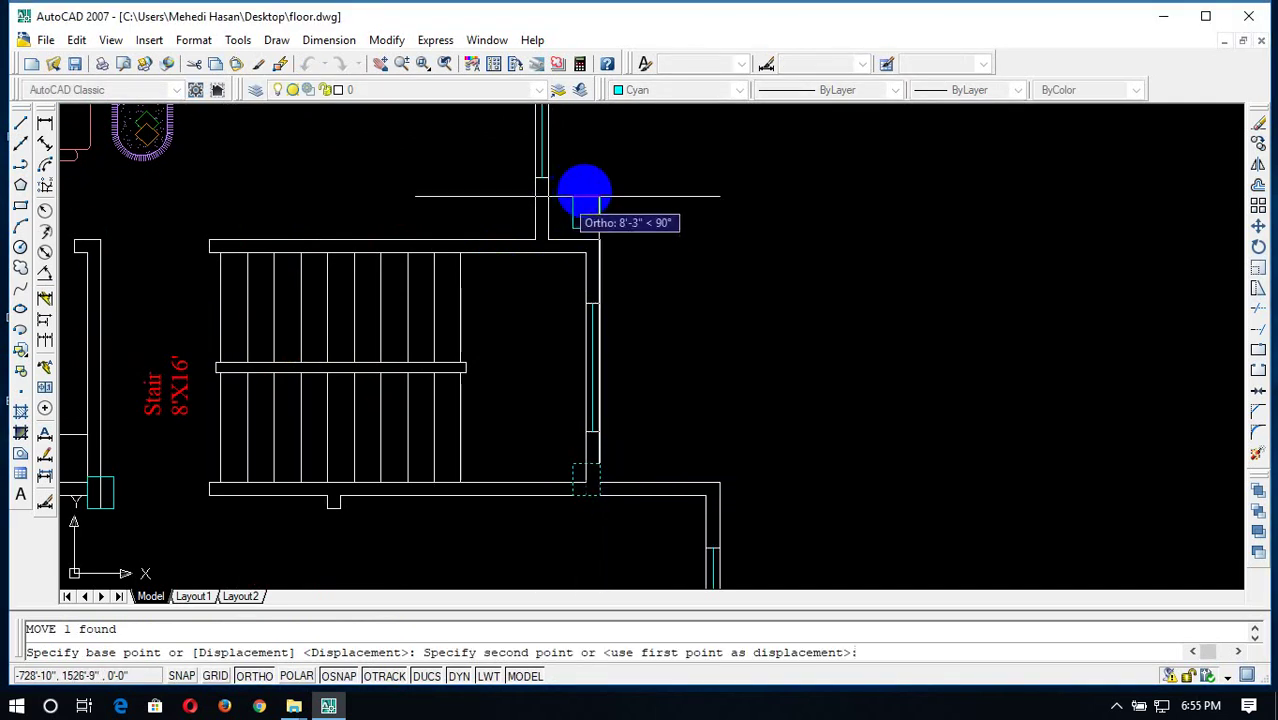
{"action": "left_click", "coordinate": [593, 240]}
{"action": "key", "text": "Escape"}
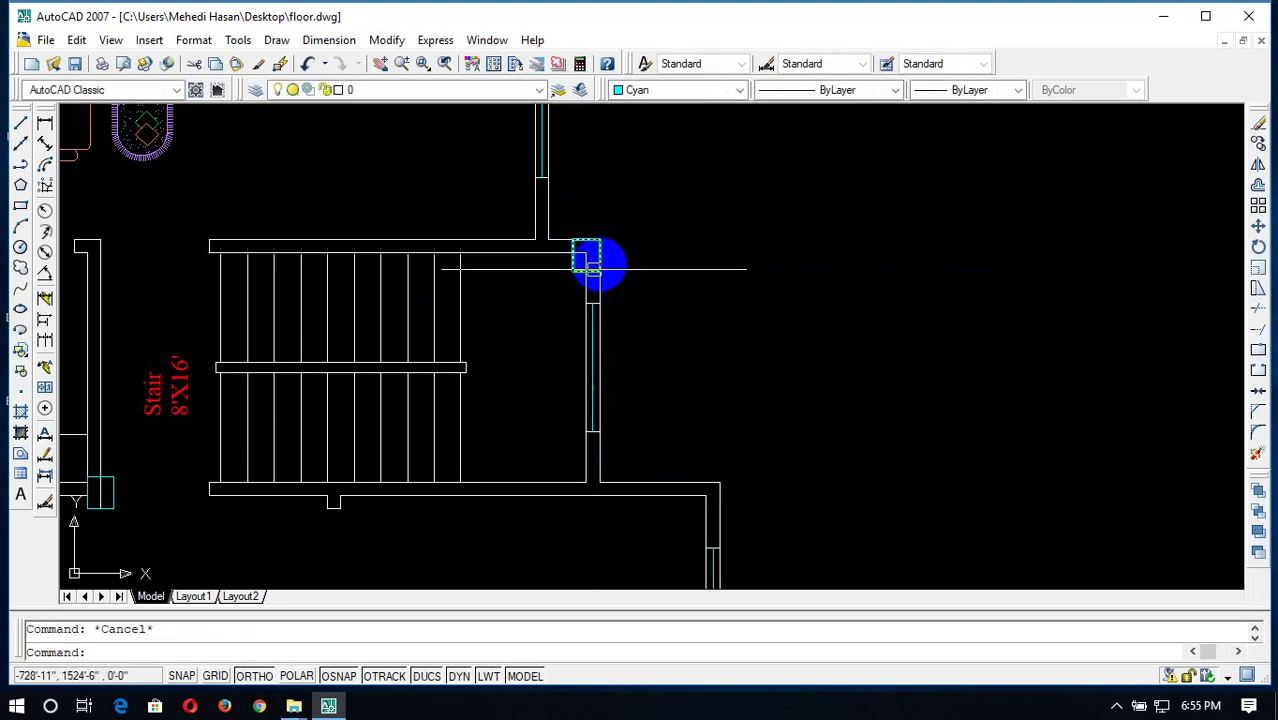
{"action": "scroll", "coordinate": [593, 268], "scroll_direction": "down", "scroll_amount": 2}
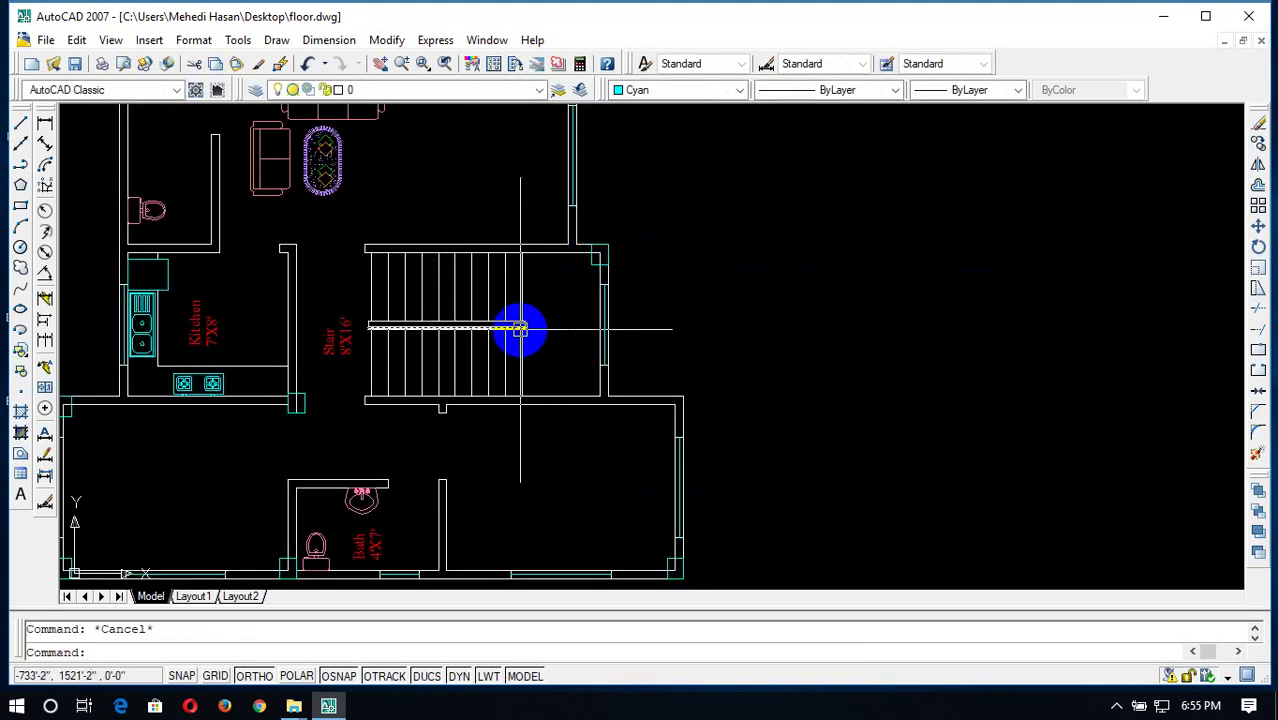
{"action": "key", "text": "ctrl+z"}
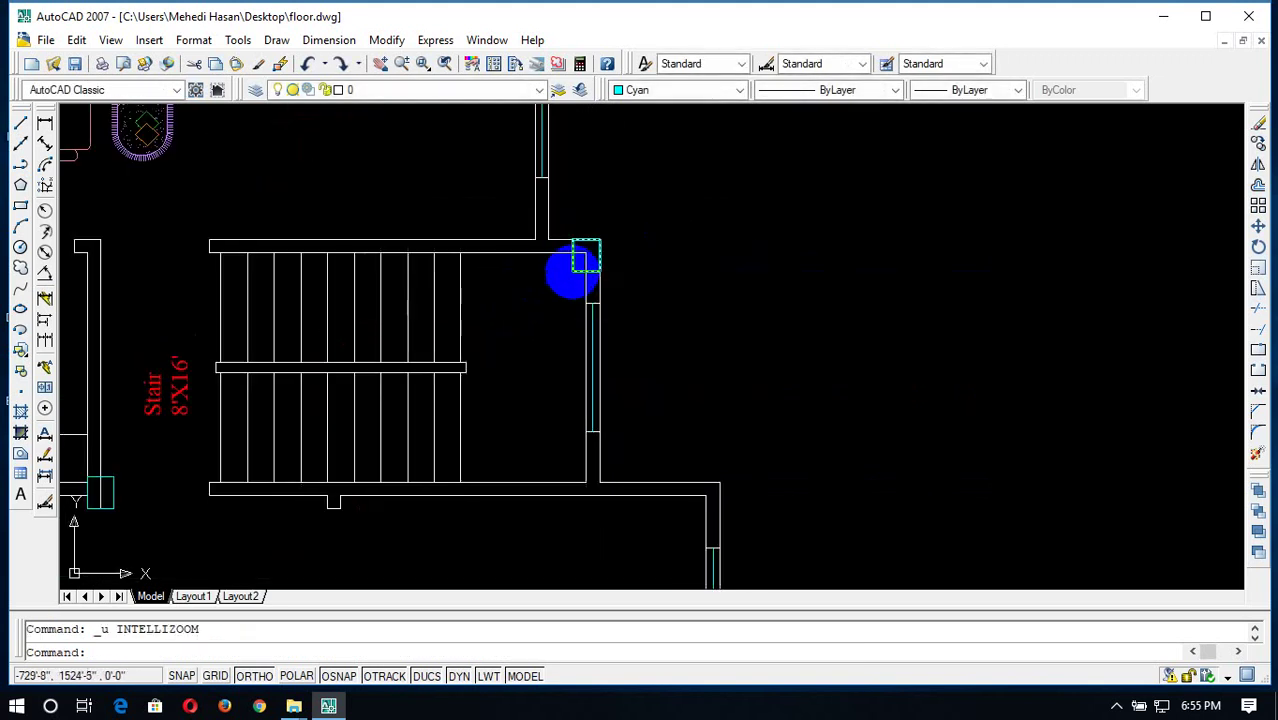
Copy the upper stair-corner rectangle down to the lower stair wall corner
{"action": "left_click", "coordinate": [572, 268]}
{"action": "type", "text": "co"}
{"action": "key", "text": "Return"}
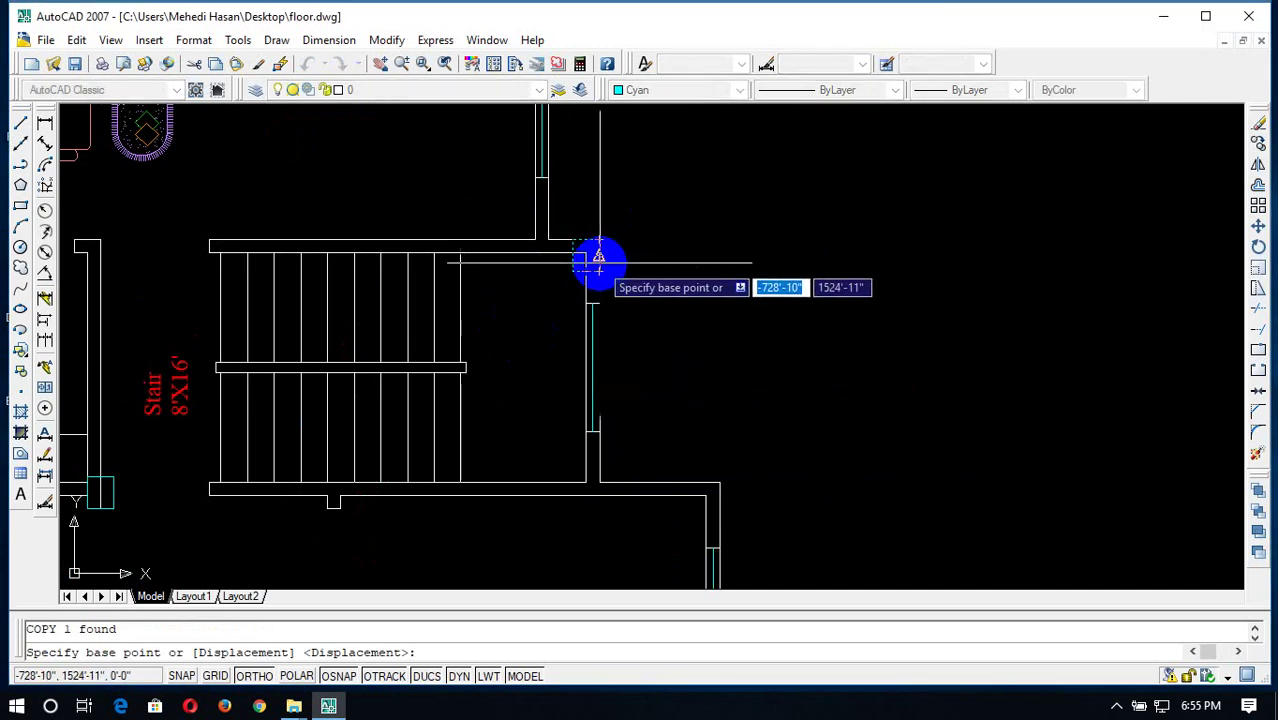
{"action": "left_click", "coordinate": [598, 270]}
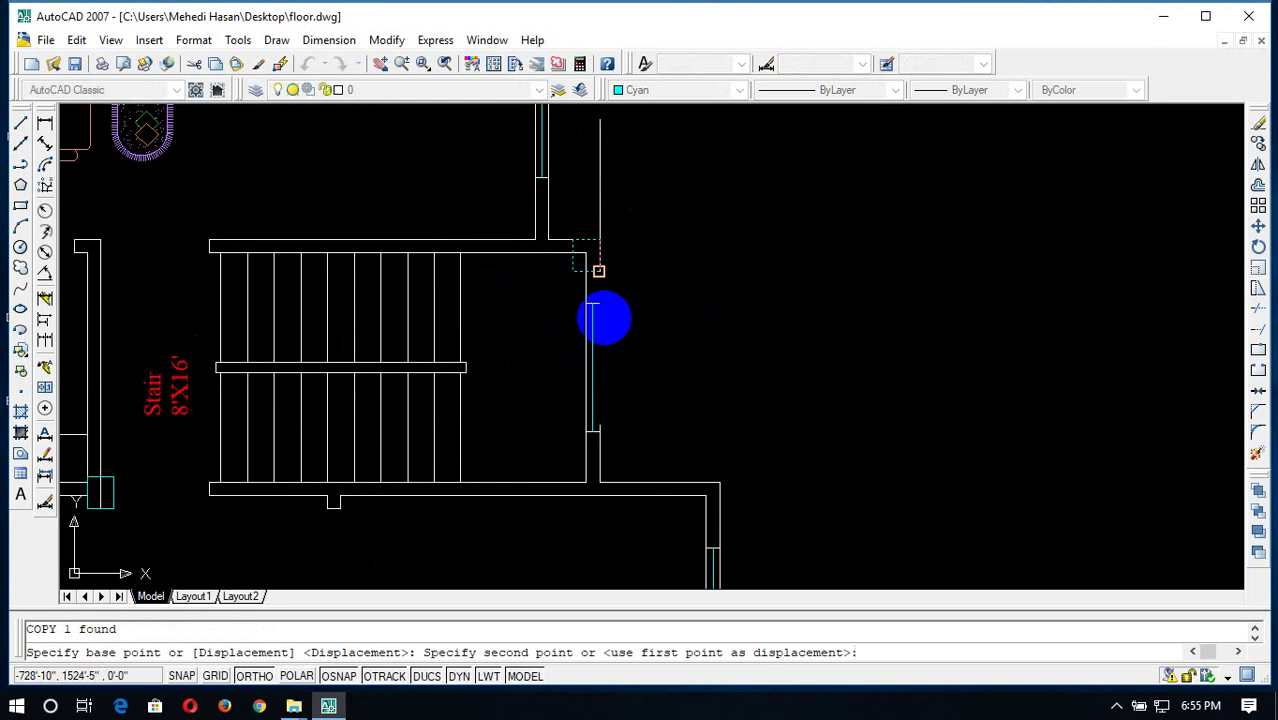
{"action": "left_click", "coordinate": [598, 495]}
{"action": "key", "text": "Escape"}
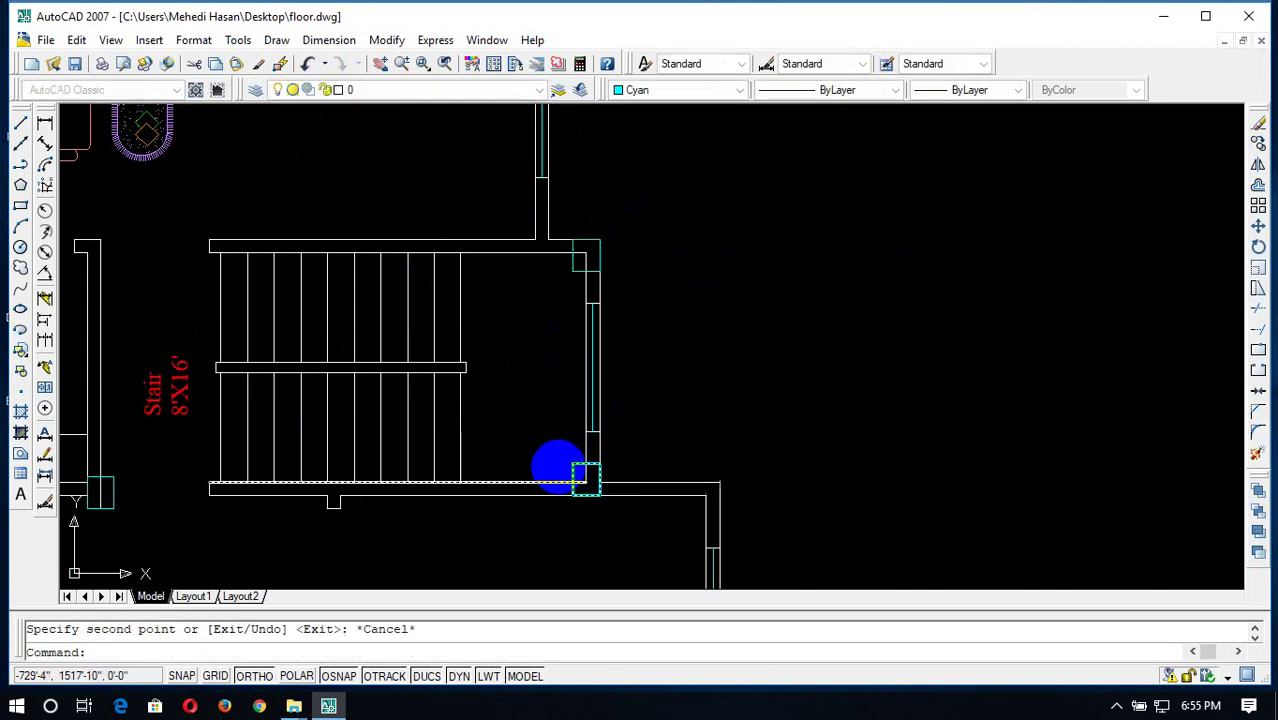
{"action": "left_click", "coordinate": [597, 424]}
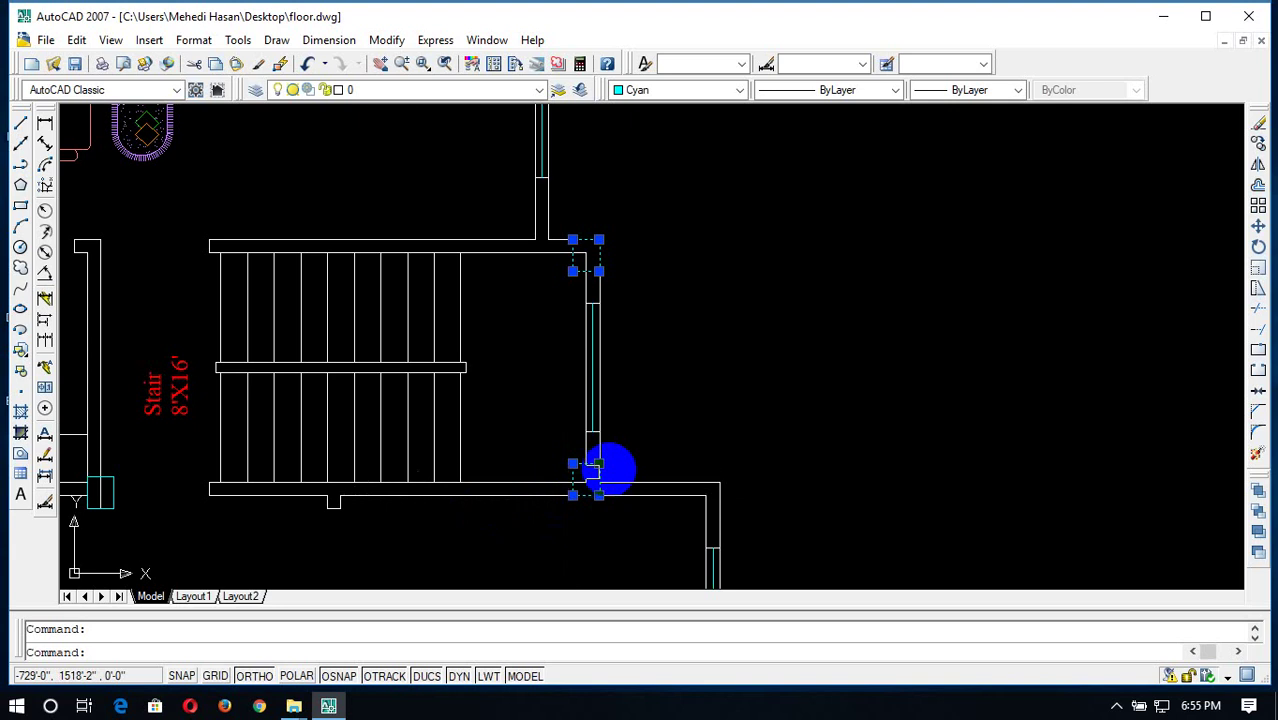
{"action": "key", "text": "Escape"}
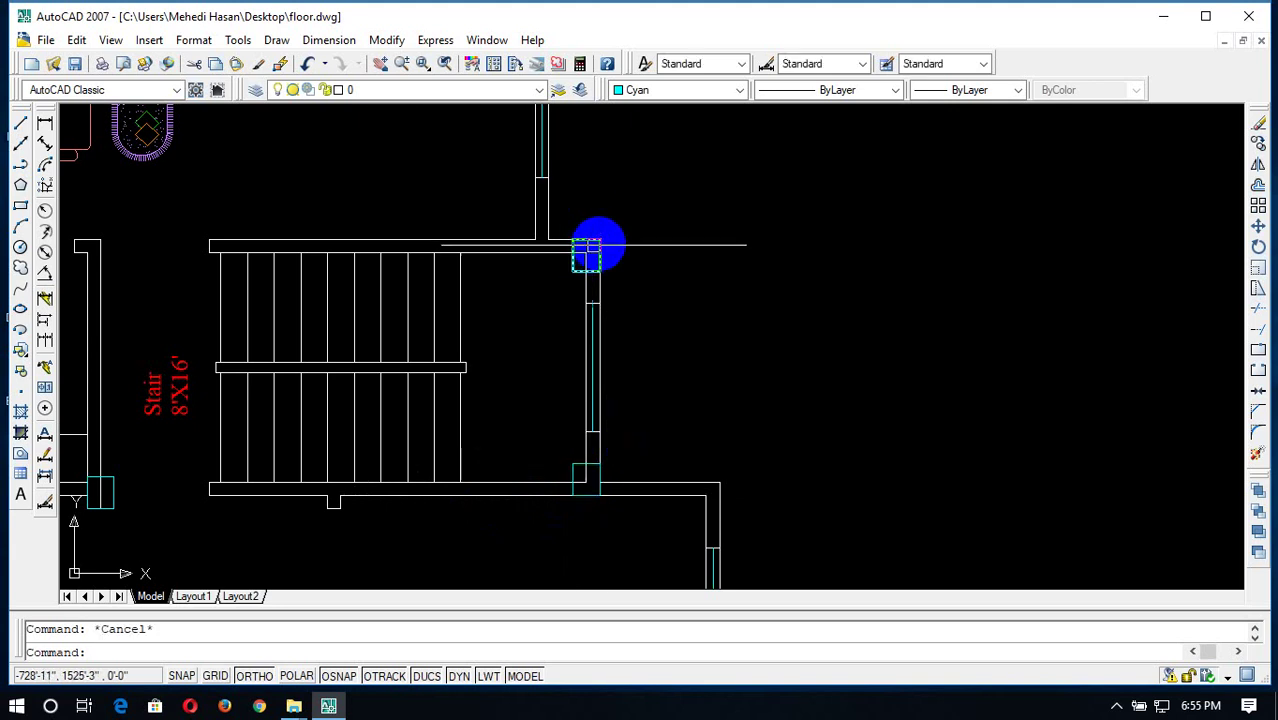
Copy the upper stair-corner square about 15' left to the wall corner left of the stair
{"action": "left_click", "coordinate": [598, 244]}
{"action": "type", "text": "cp"}
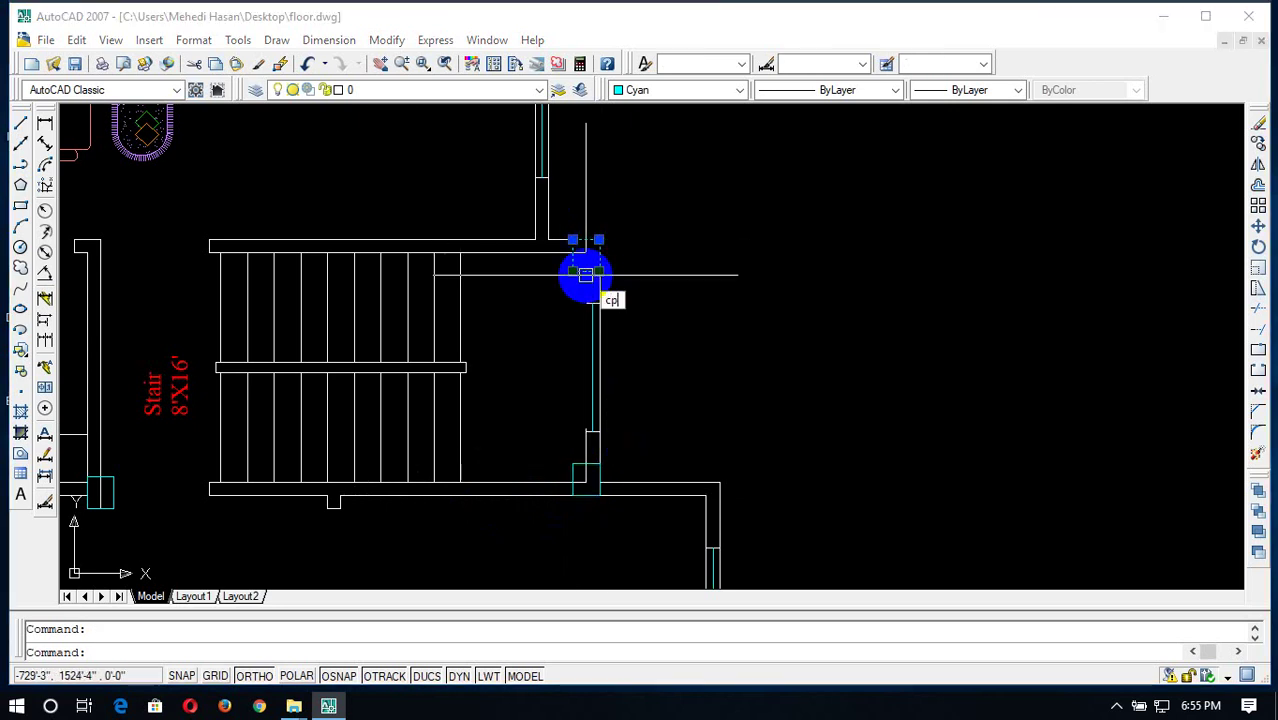
{"action": "key", "text": "Return"}
{"action": "scroll", "coordinate": [650, 265], "scroll_direction": "down", "scroll_amount": 4}
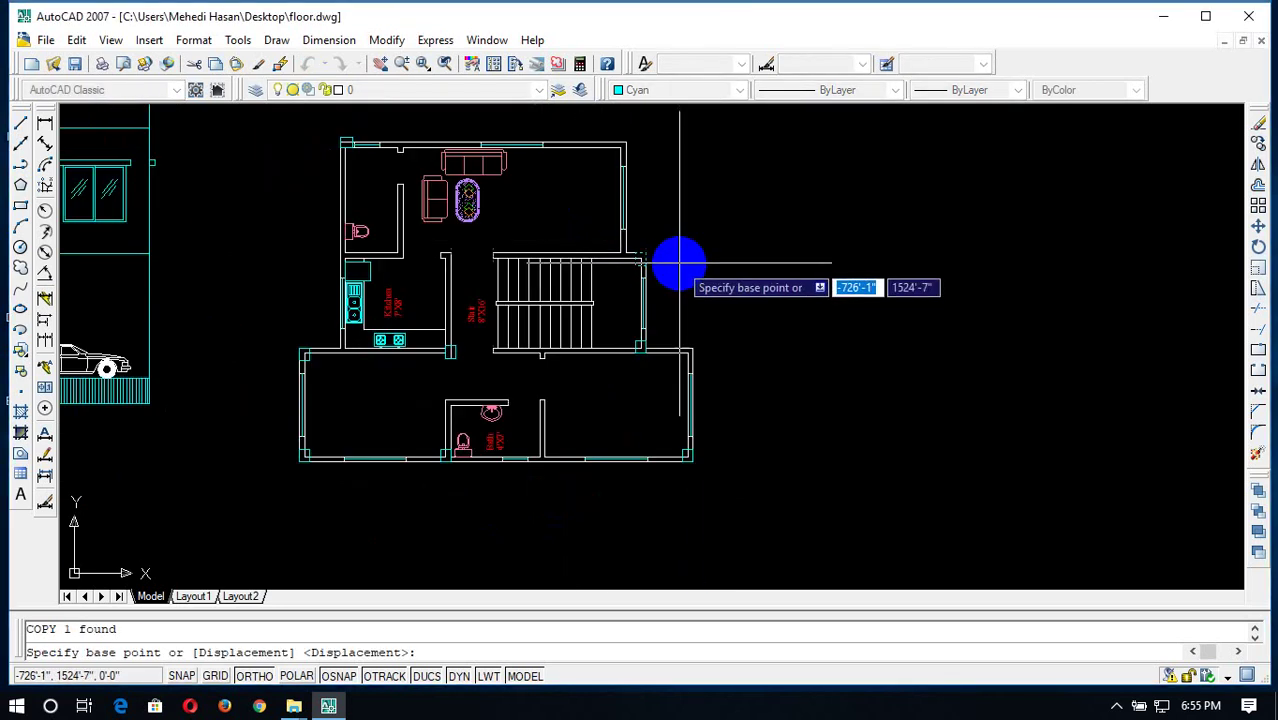
{"action": "scroll", "coordinate": [648, 246], "scroll_direction": "up", "scroll_amount": 3}
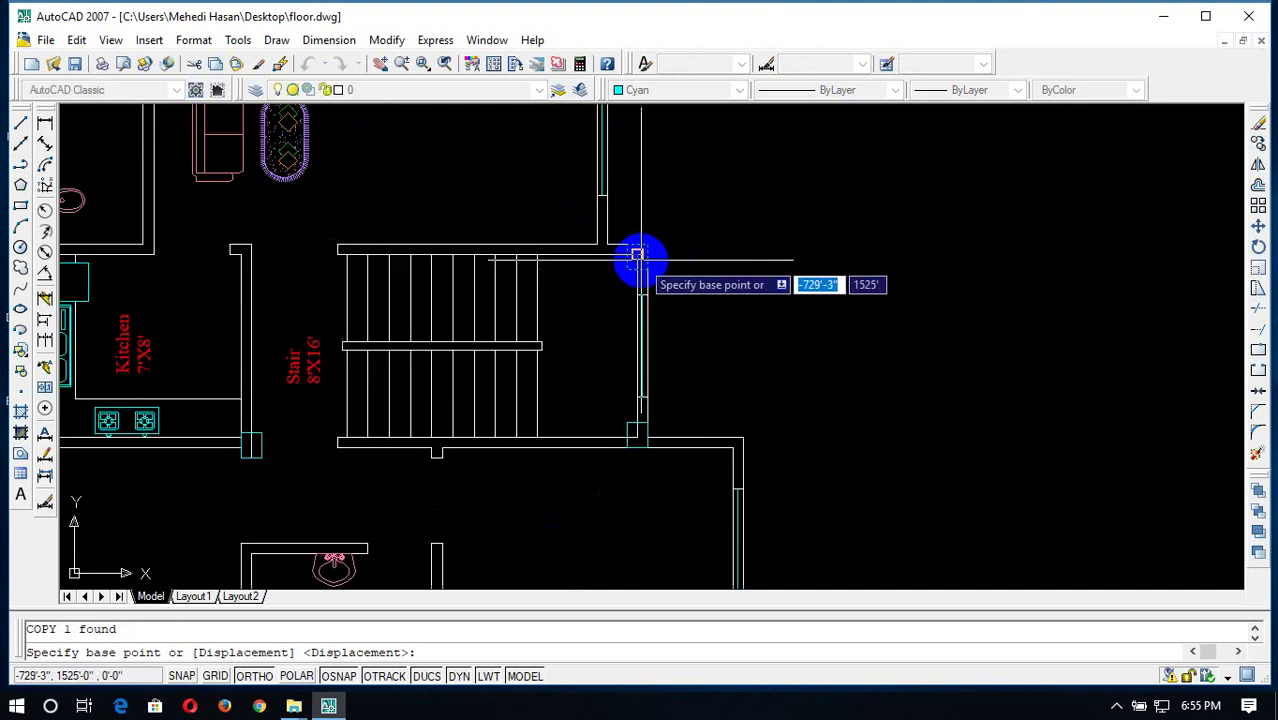
{"action": "left_click", "coordinate": [648, 245]}
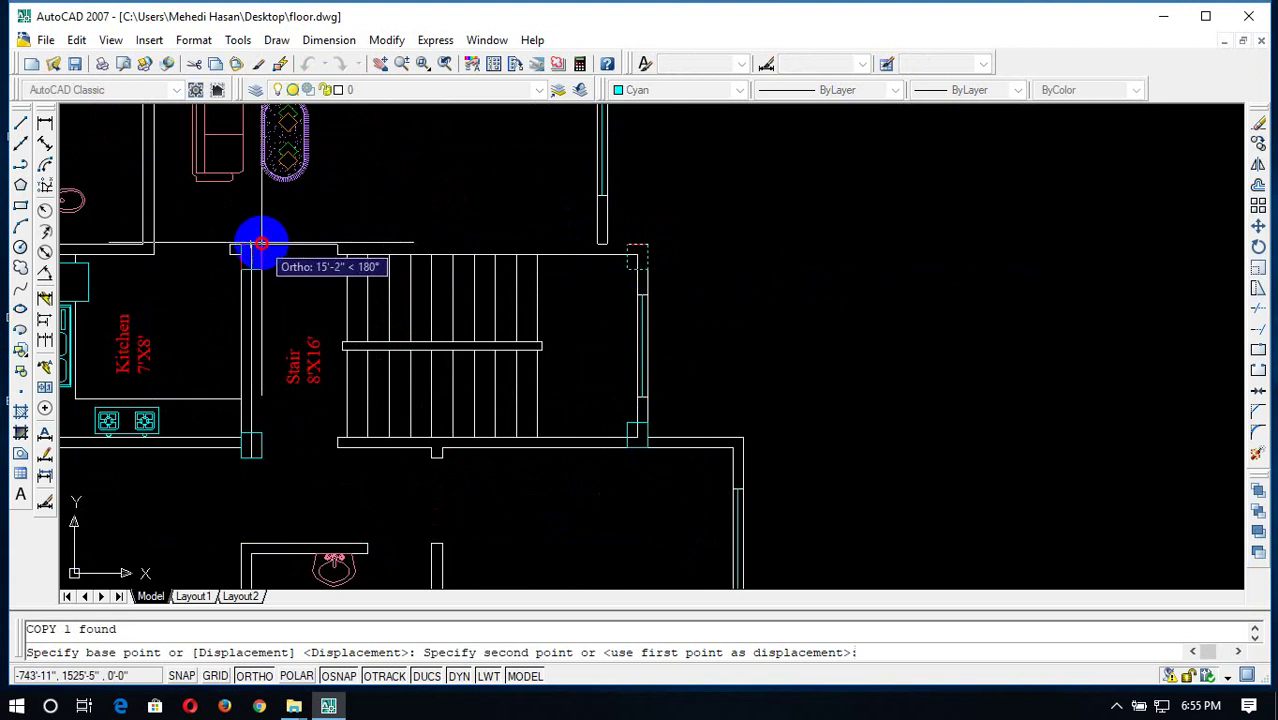
{"action": "left_click", "coordinate": [260, 244]}
{"action": "key", "text": "Escape"}
{"action": "scroll", "coordinate": [220, 274], "scroll_direction": "up", "scroll_amount": 4}
{"action": "left_click", "coordinate": [257, 262]}
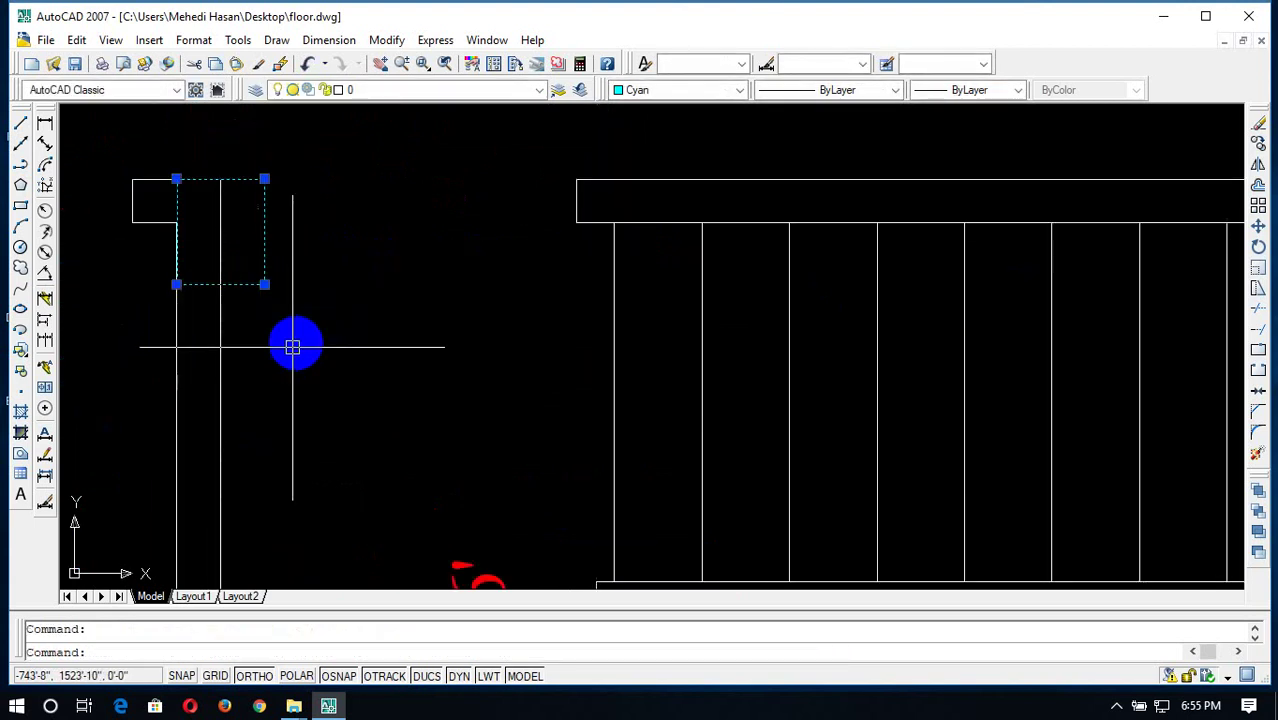
Move the copied cyan square by its top-left corner onto the wall line
{"action": "type", "text": "m"}
{"action": "key", "text": "Return"}
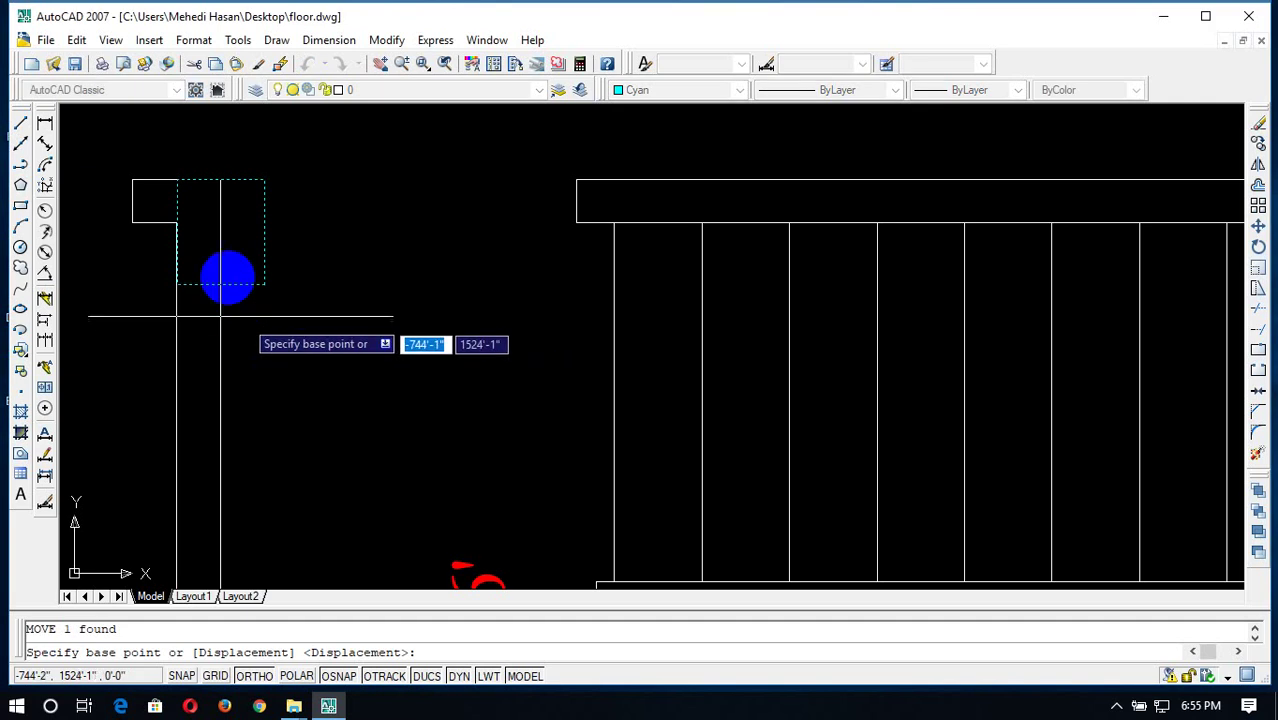
{"action": "scroll", "coordinate": [199, 257], "scroll_direction": "up", "scroll_amount": 5}
{"action": "middle_click_drag", "start_coordinate": [177, 234], "coordinate": [365, 419]}
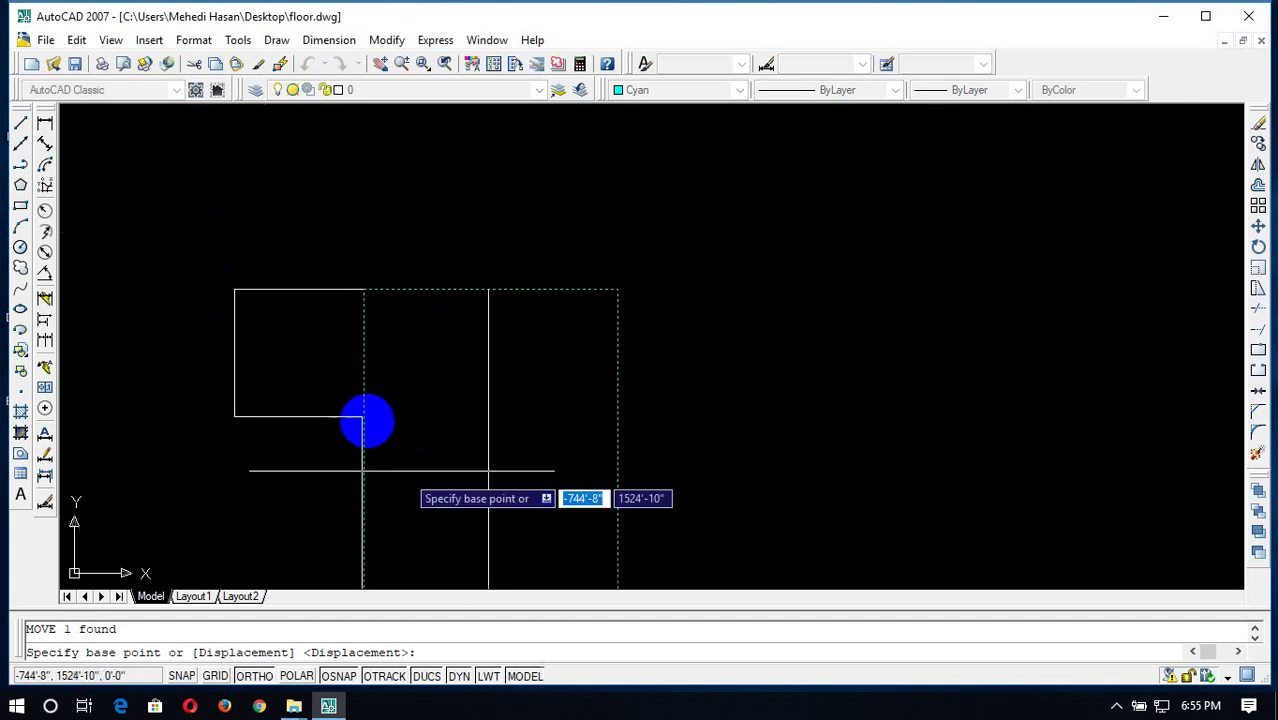
{"action": "left_click", "coordinate": [362, 289]}
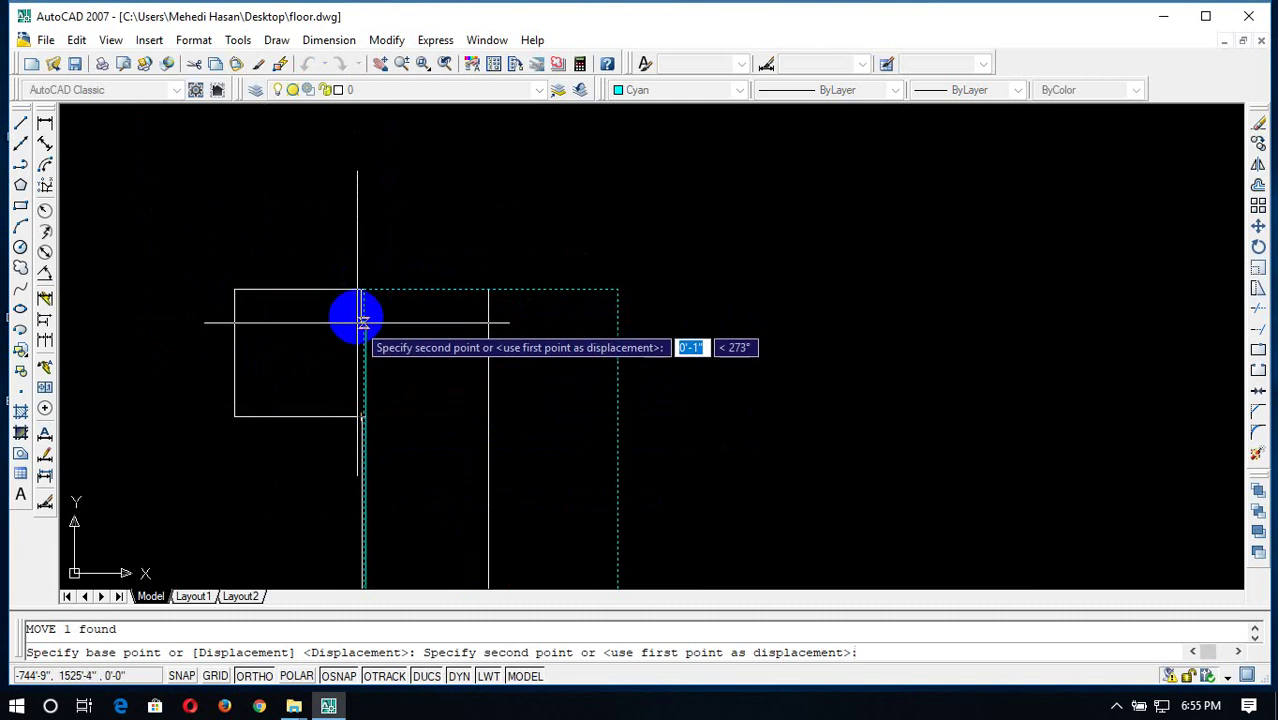
{"action": "left_click", "coordinate": [360, 290]}
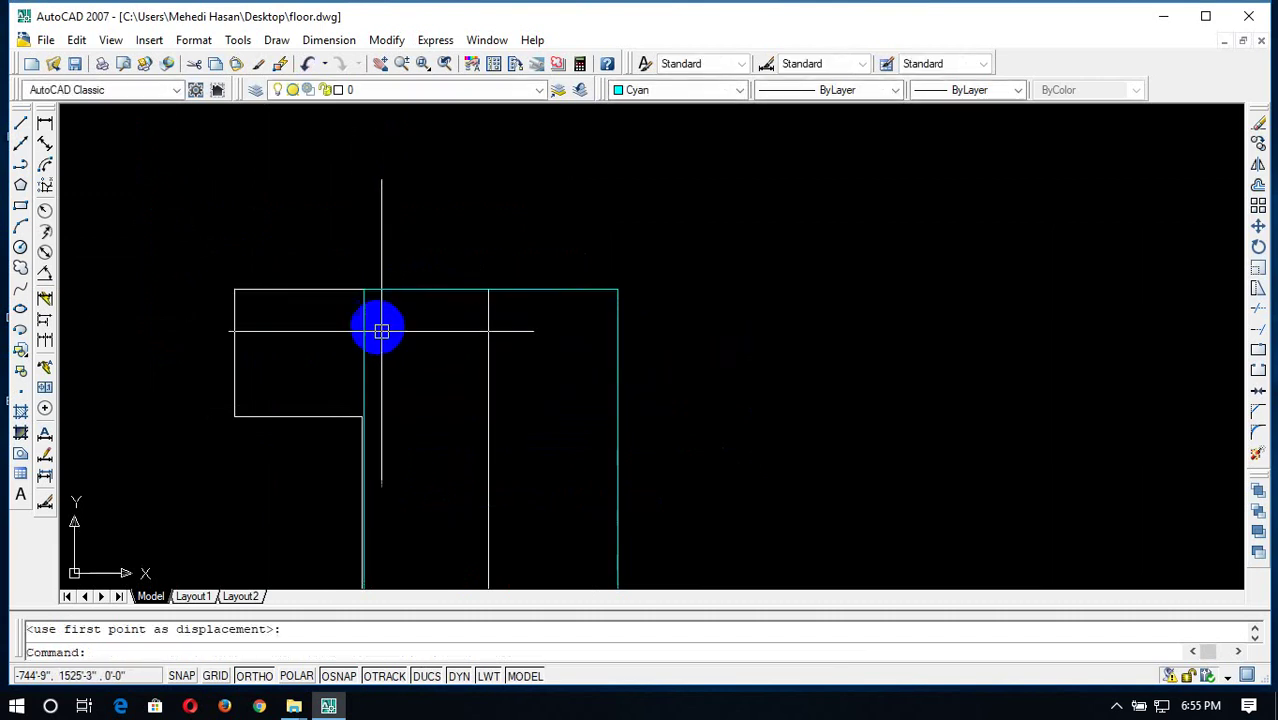
{"action": "left_click", "coordinate": [378, 323]}
{"action": "left_click", "coordinate": [345, 360]}
{"action": "type", "text": "m"}
{"action": "key", "text": "Return"}
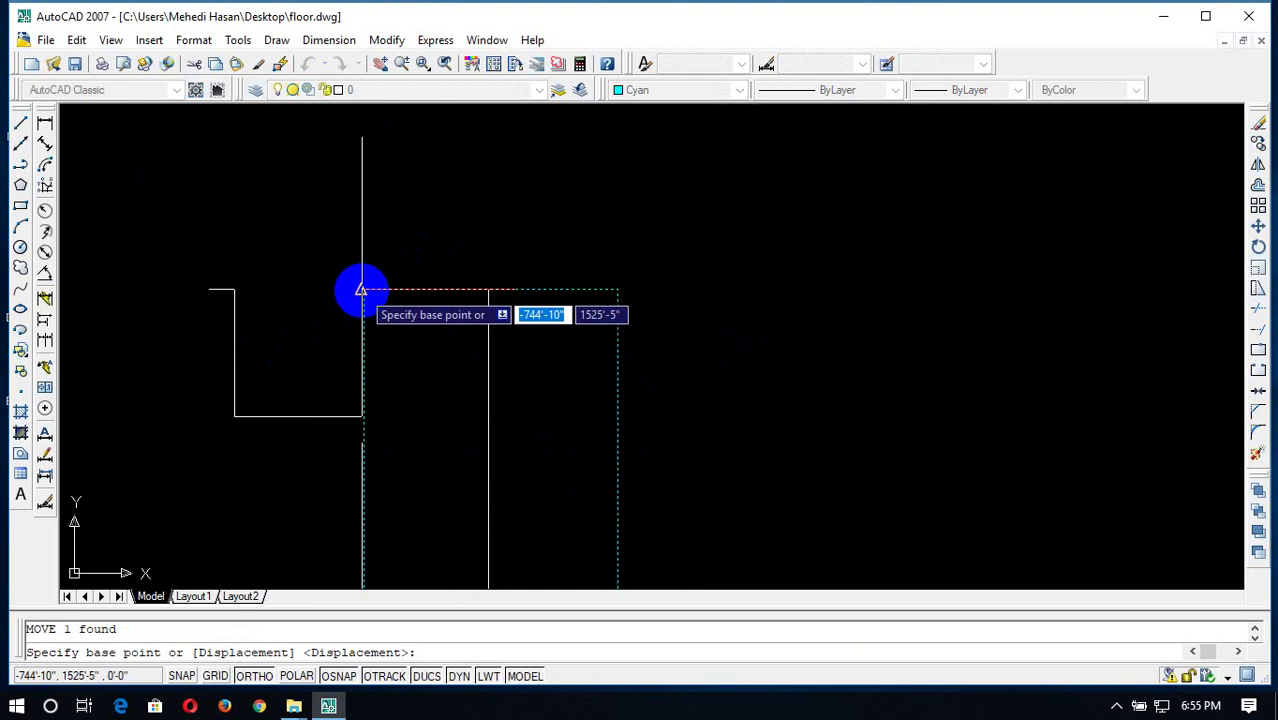
{"action": "left_click", "coordinate": [360, 290]}
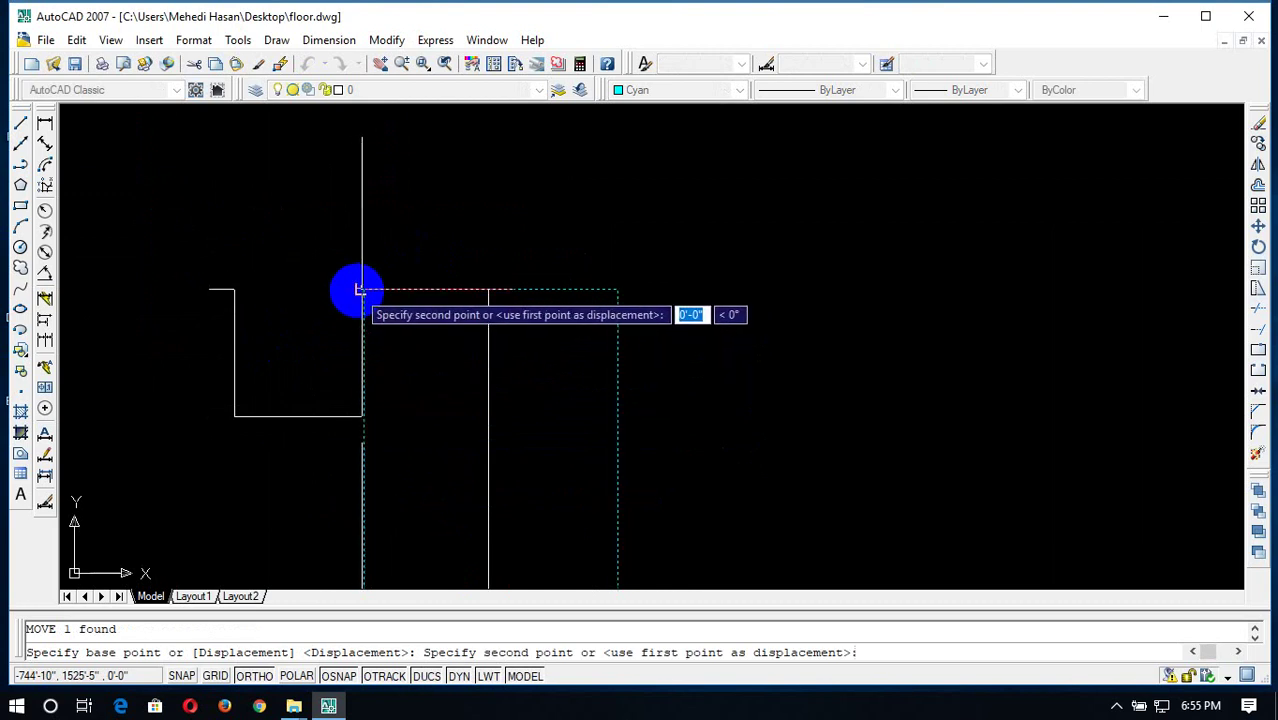
{"action": "left_click", "coordinate": [360, 290]}
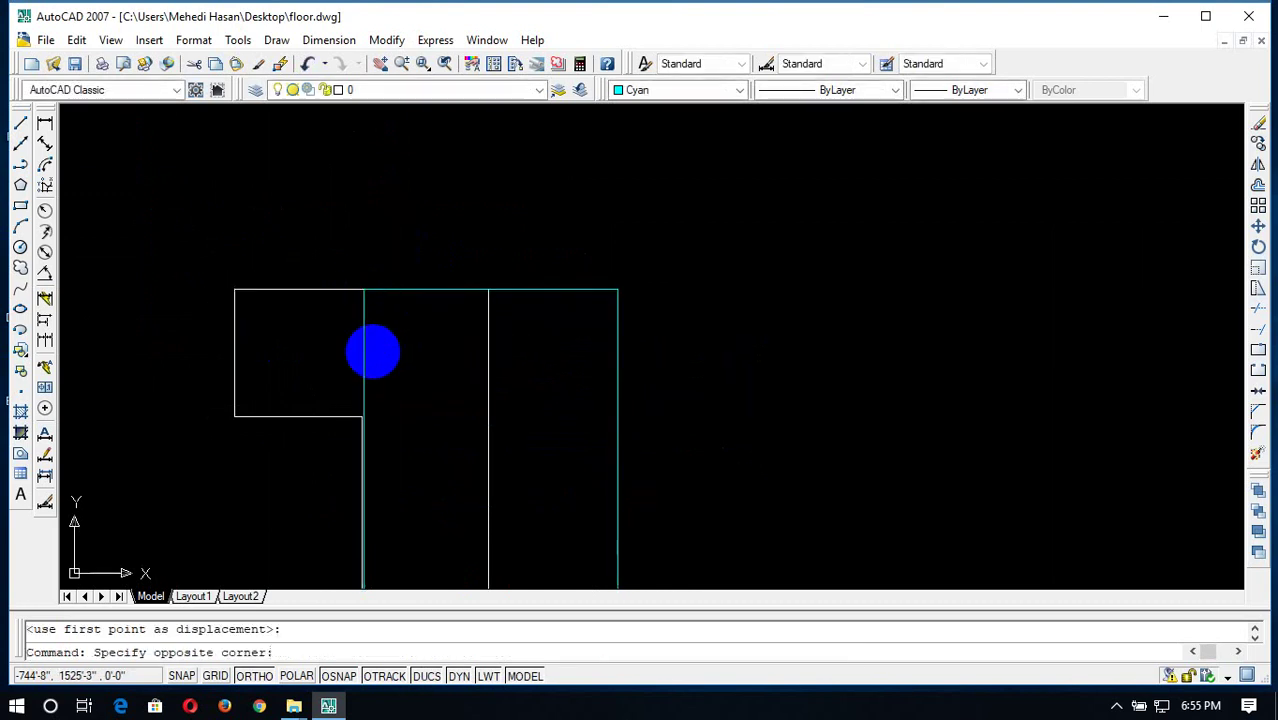
{"action": "key", "text": "Escape"}
Draw a vertical line from the wall up to the top wall edge
{"action": "type", "text": "l"}
{"action": "key", "text": "Return"}
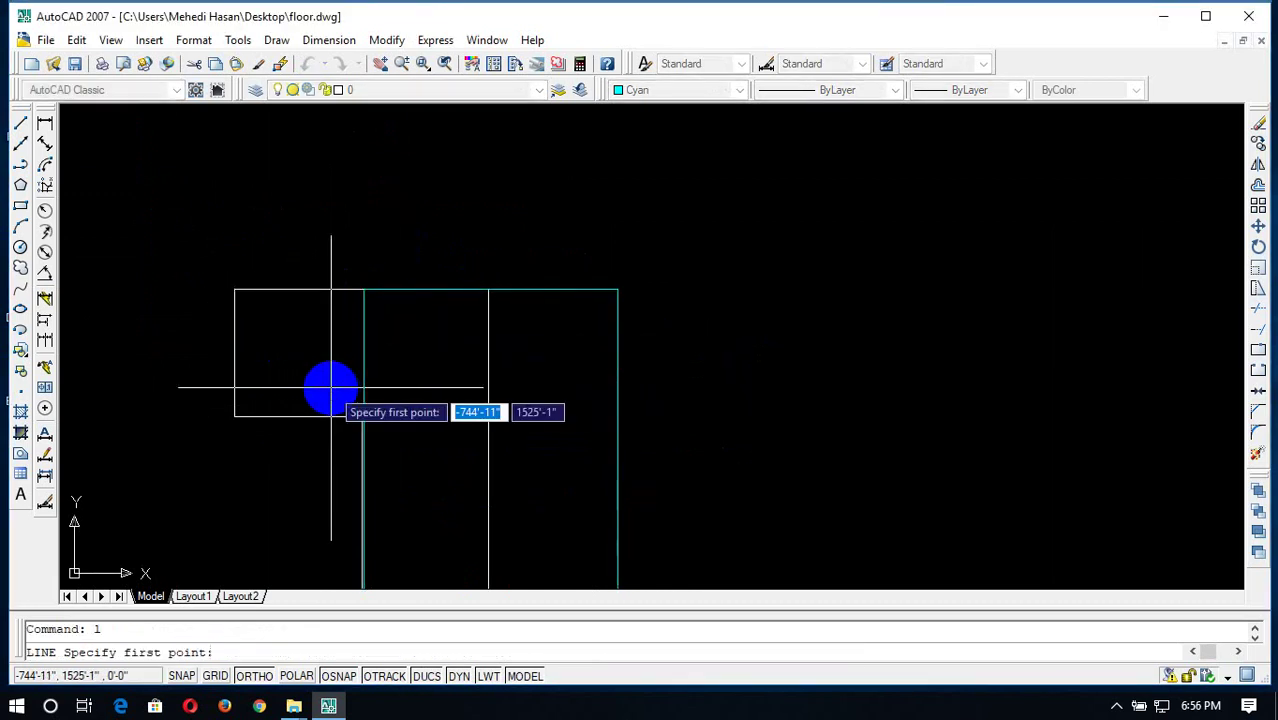
{"action": "scroll", "coordinate": [360, 440], "scroll_direction": "up", "scroll_amount": 5}
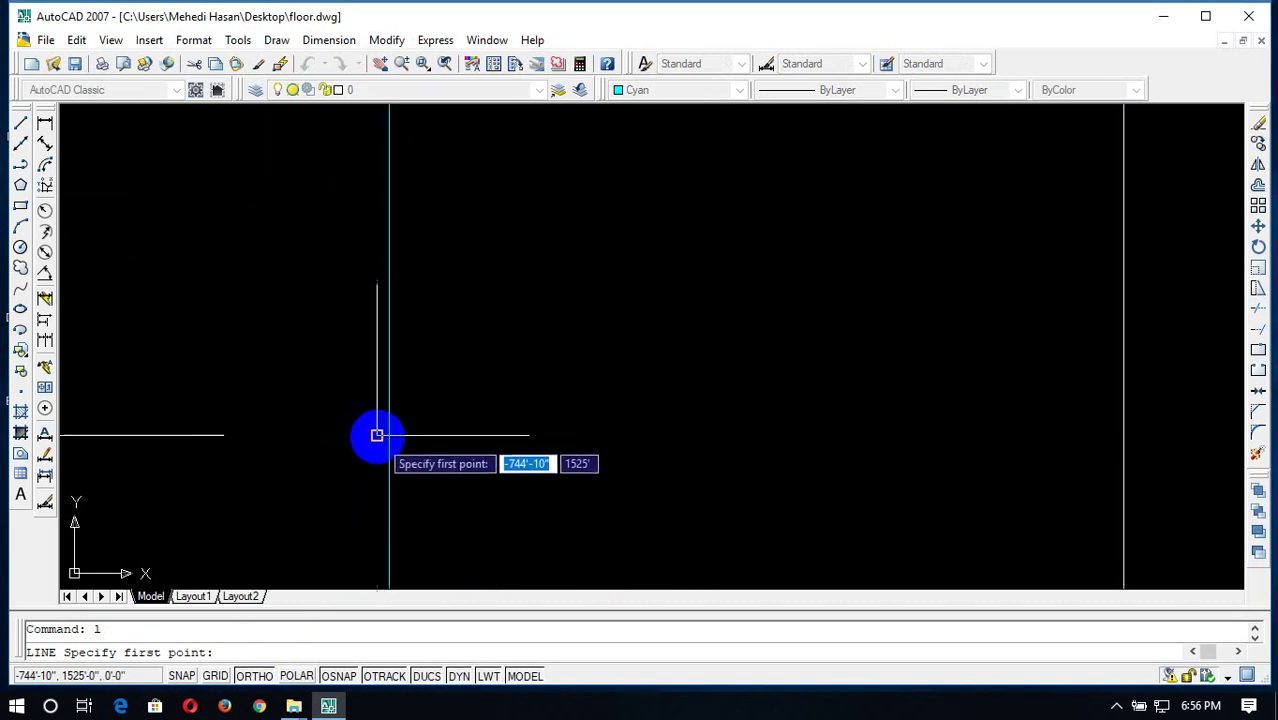
{"action": "left_click", "coordinate": [374, 436]}
{"action": "scroll", "coordinate": [377, 260], "scroll_direction": "down", "scroll_amount": 3}
{"action": "scroll", "coordinate": [377, 195], "scroll_direction": "up", "scroll_amount": 2}
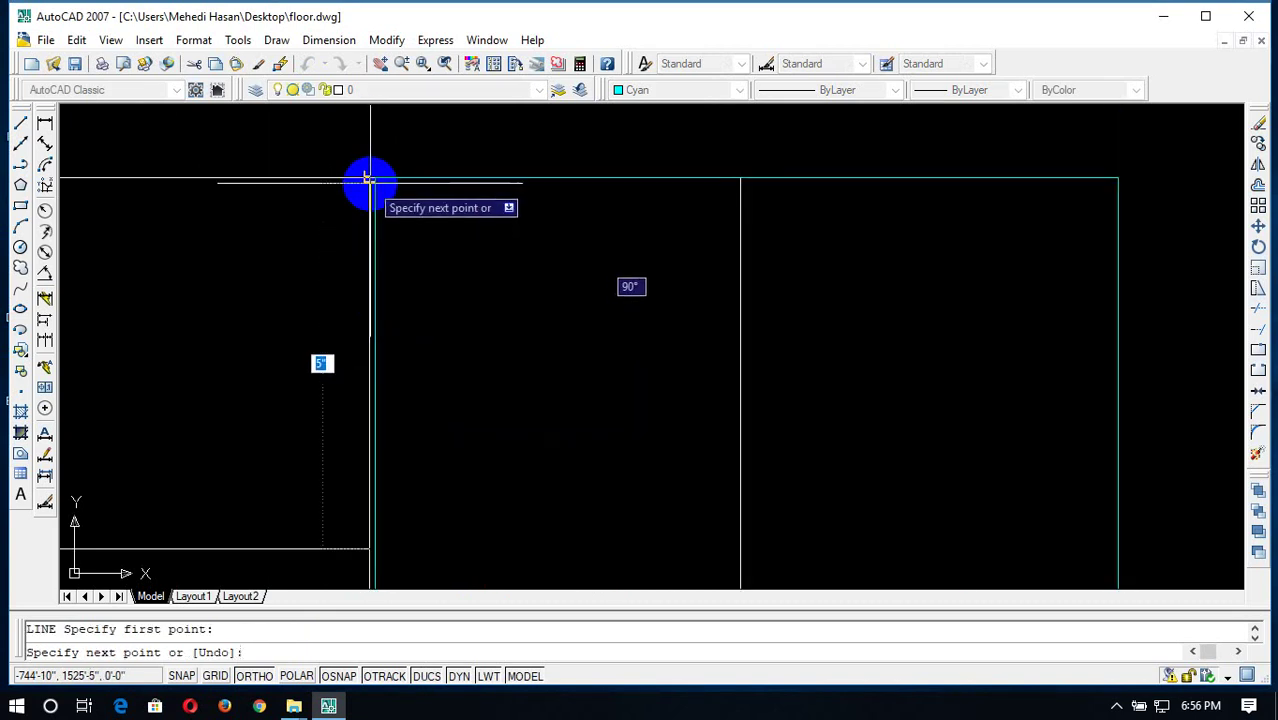
{"action": "left_click", "coordinate": [369, 178]}
{"action": "key", "text": "Escape"}
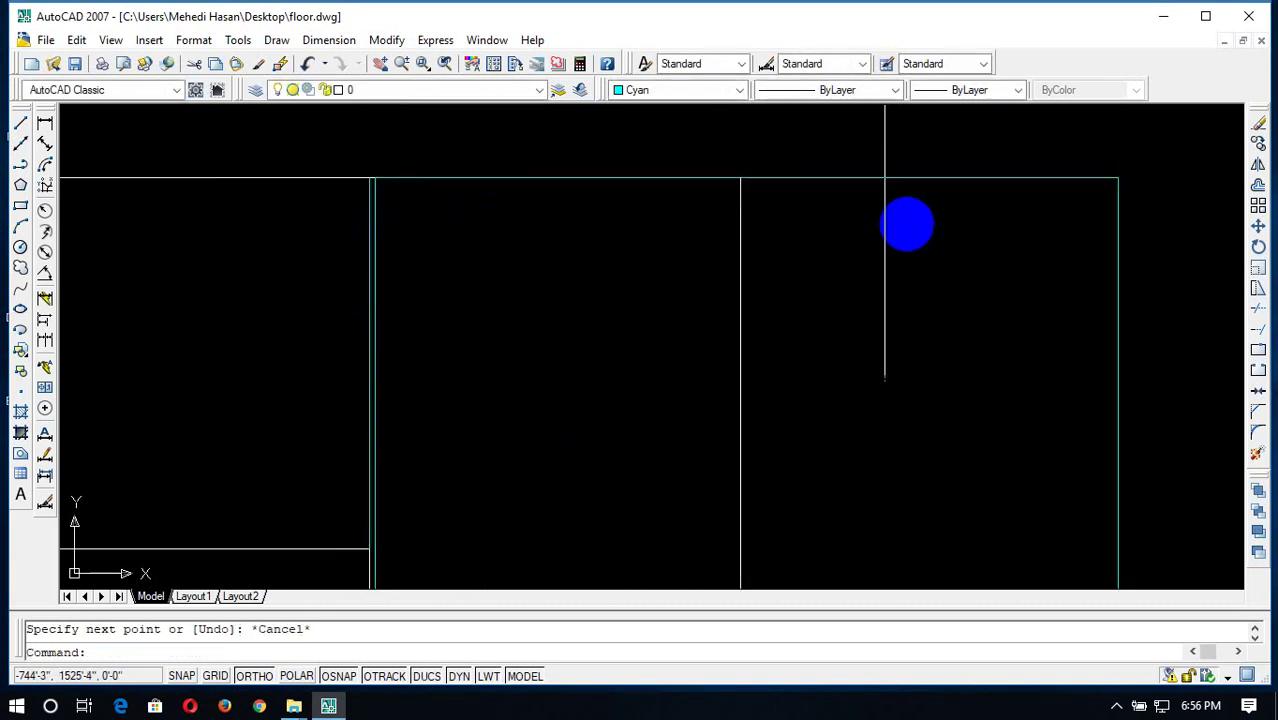
Abandon a move of the cyan rectangle and delete the stray vertical line
{"action": "left_click", "coordinate": [1056, 122]}
{"action": "left_click", "coordinate": [966, 231]}
{"action": "type", "text": "m"}
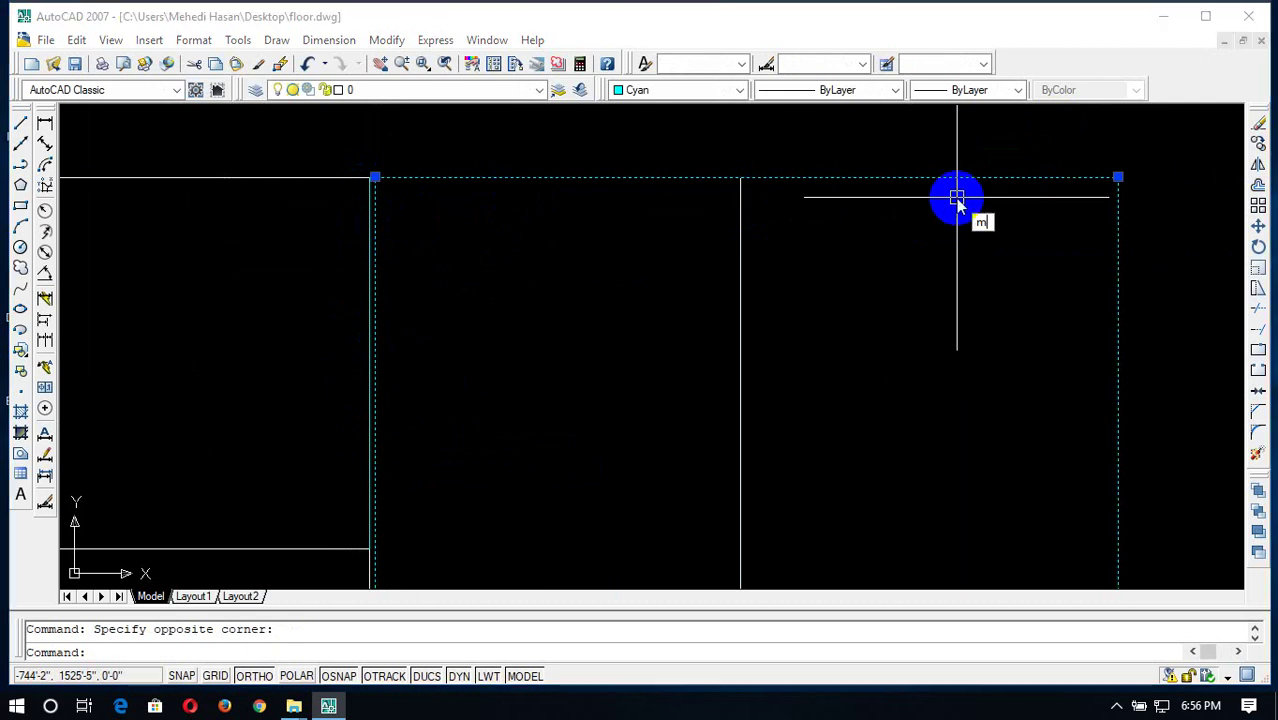
{"action": "key", "text": "Return"}
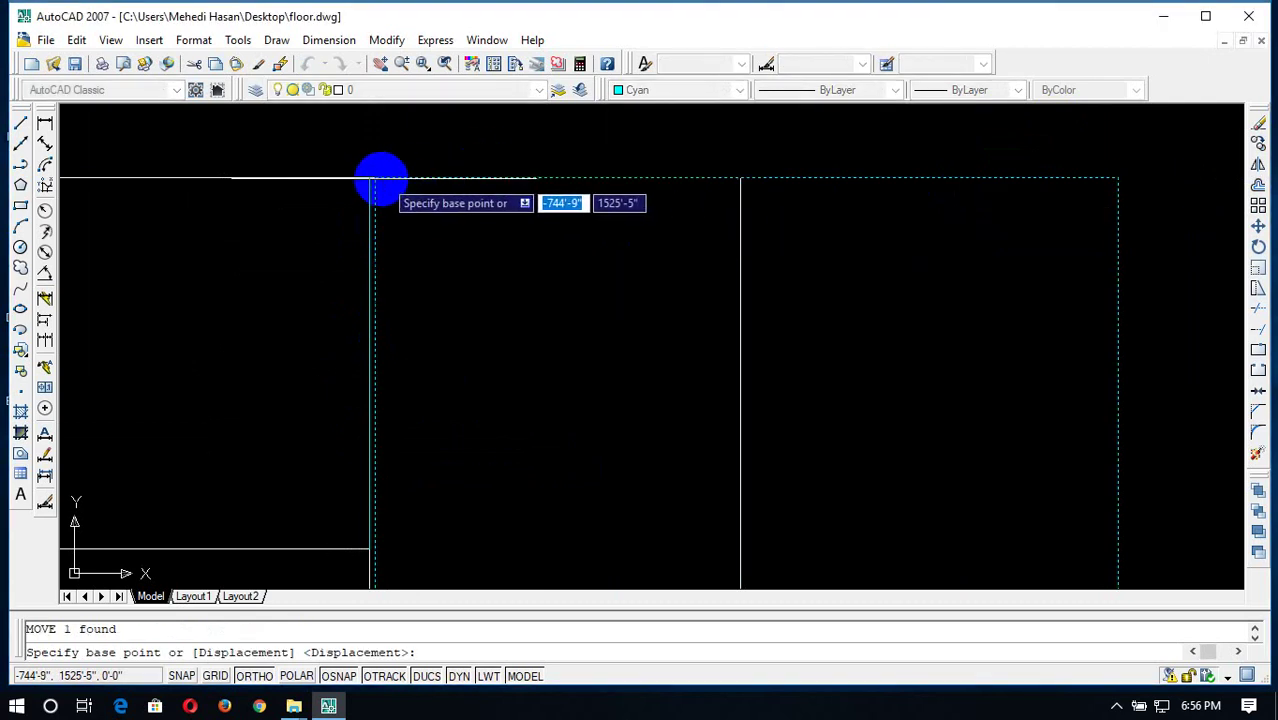
{"action": "left_click", "coordinate": [376, 178]}
{"action": "key", "text": "Escape"}
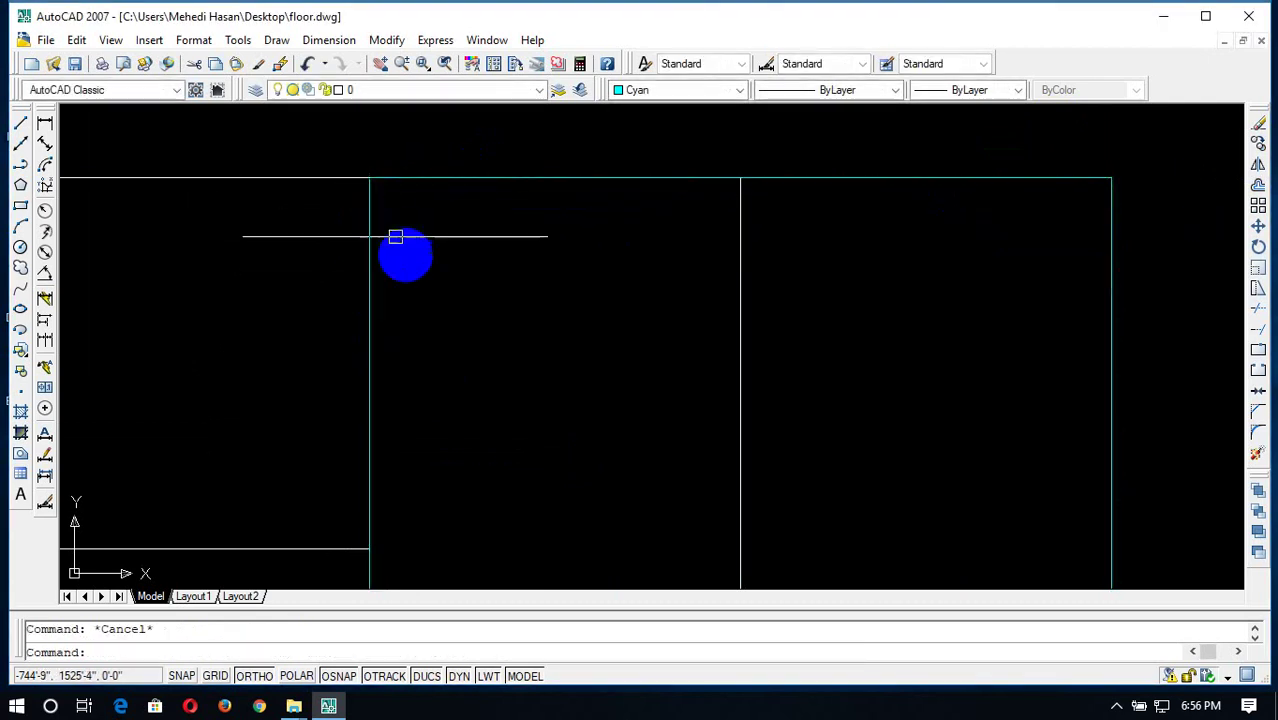
{"action": "left_click", "coordinate": [320, 157]}
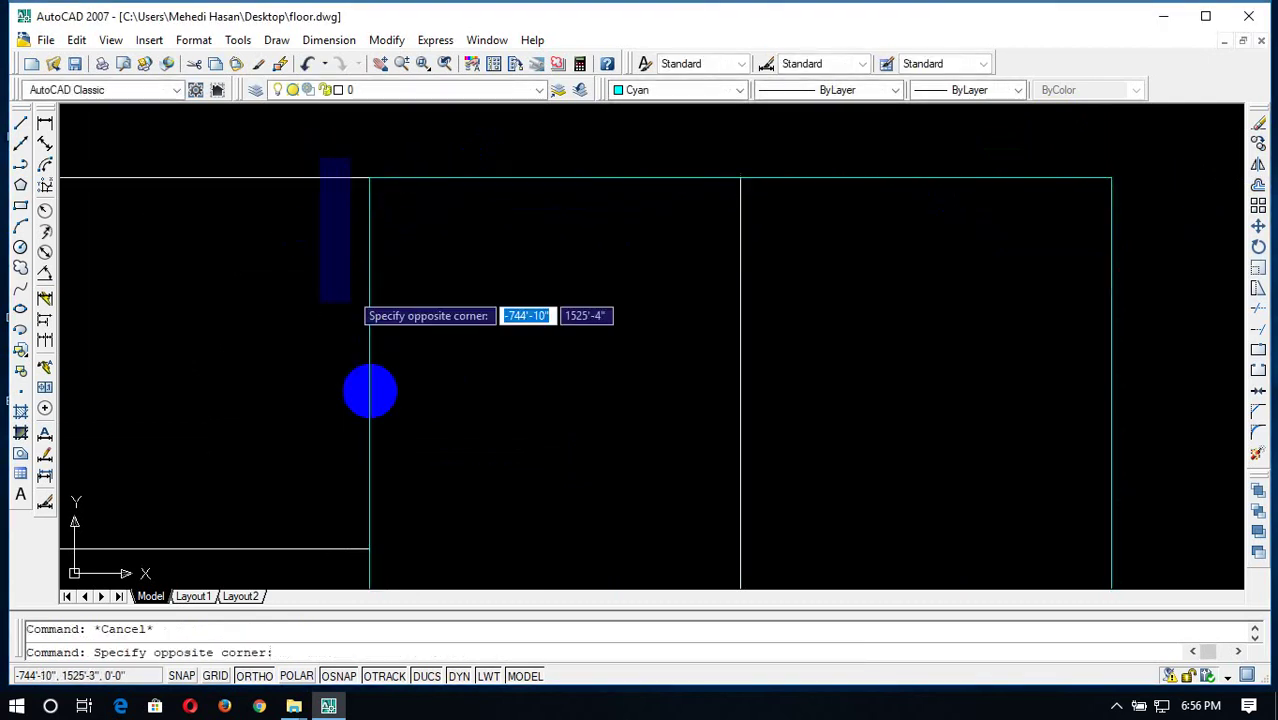
{"action": "left_click", "coordinate": [422, 570]}
{"action": "key", "text": "Delete"}
Copy the cyan corner square onto the top wall of the room above the stair, beside the sofa
{"action": "scroll", "coordinate": [810, 351], "scroll_direction": "down", "scroll_amount": 3}
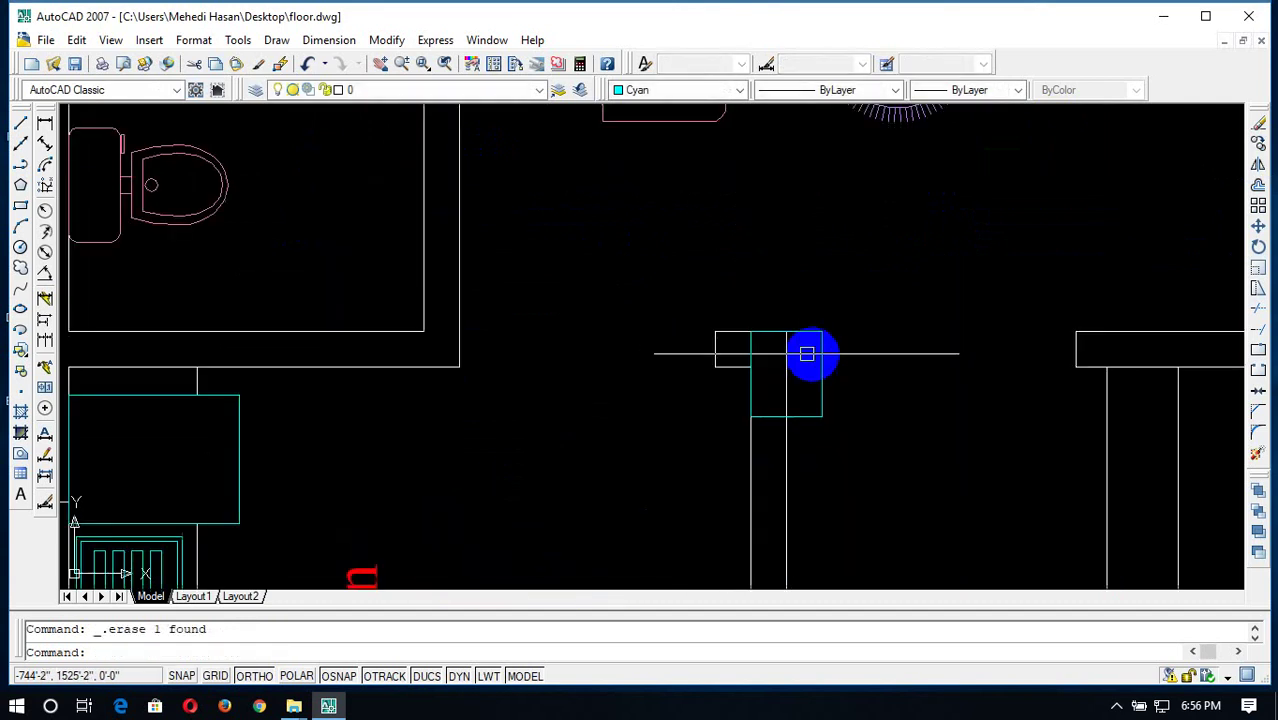
{"action": "scroll", "coordinate": [907, 402], "scroll_direction": "down", "scroll_amount": 3}
{"action": "middle_click_drag", "start_coordinate": [907, 402], "coordinate": [756, 386]}
{"action": "scroll", "coordinate": [800, 291], "scroll_direction": "up", "scroll_amount": 3}
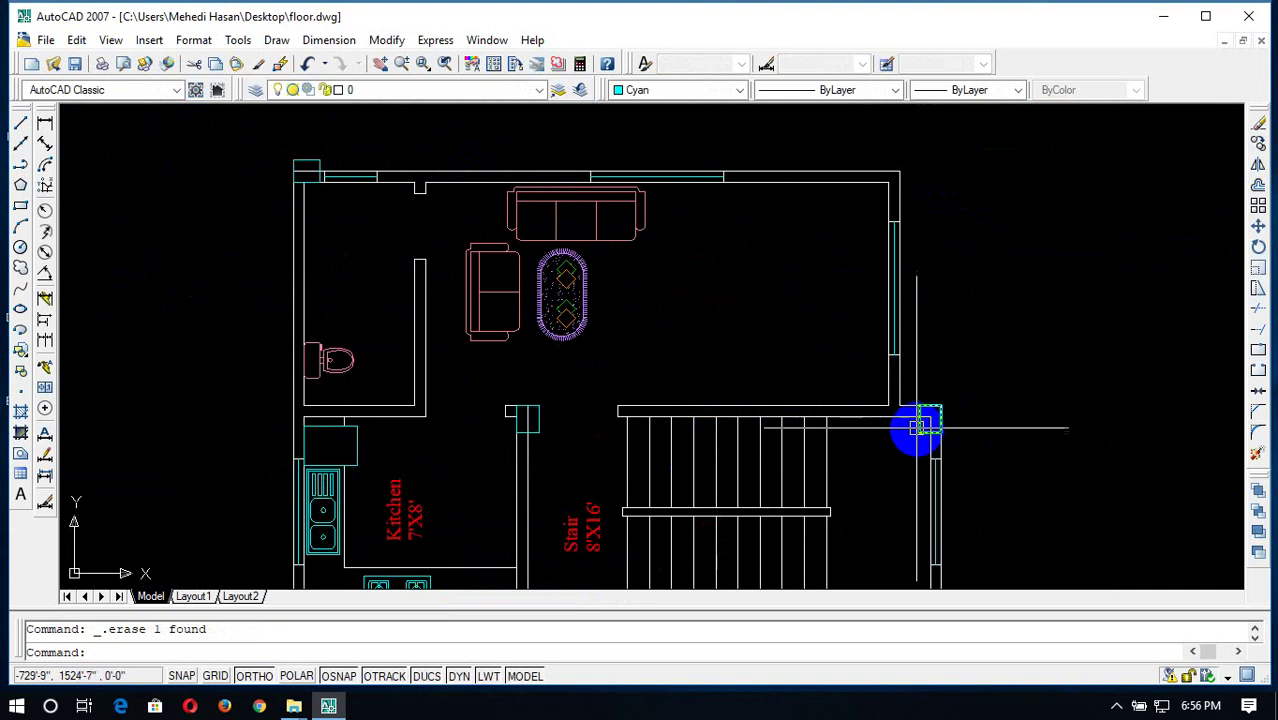
{"action": "left_click", "coordinate": [919, 432]}
{"action": "type", "text": "cp"}
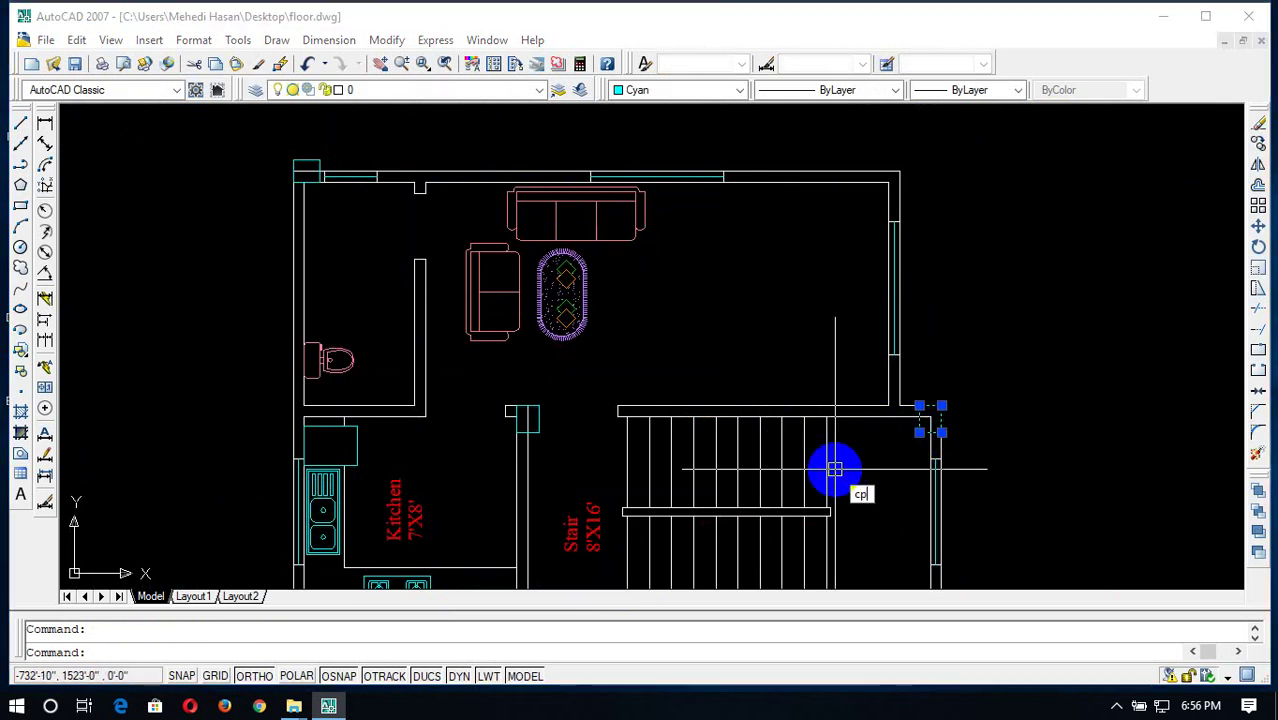
{"action": "key", "text": "Return"}
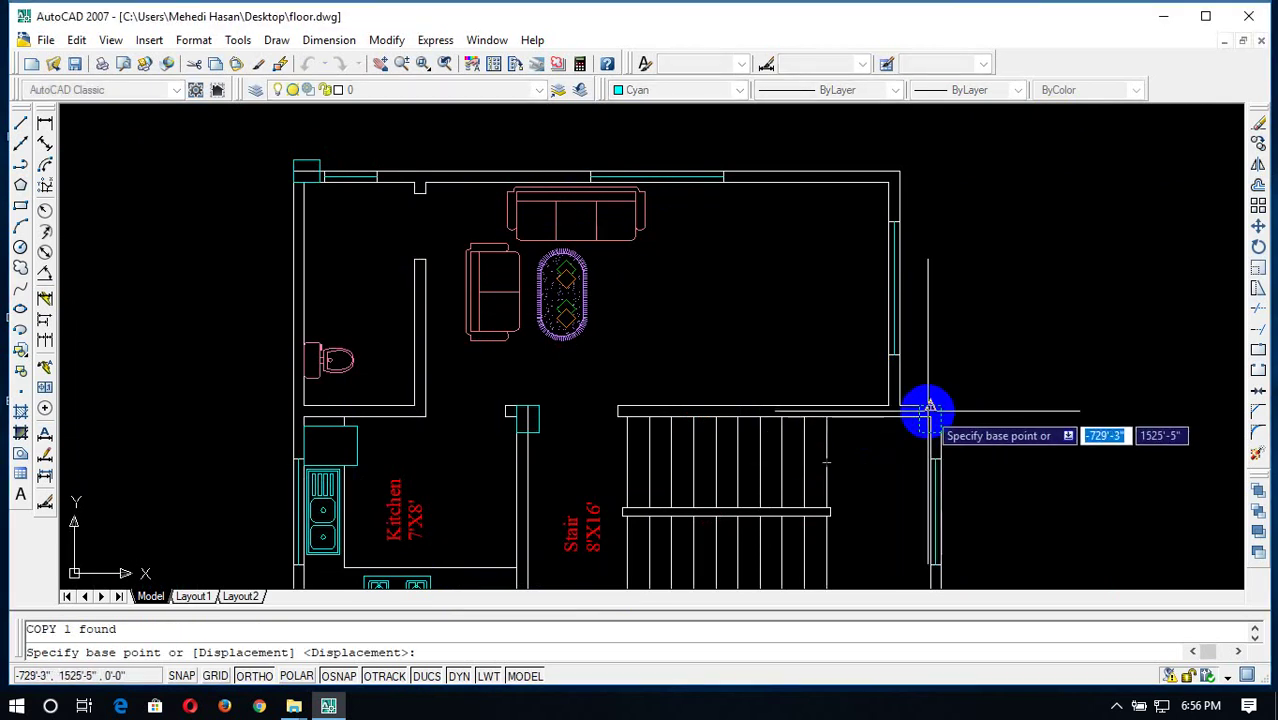
{"action": "left_click", "coordinate": [929, 408]}
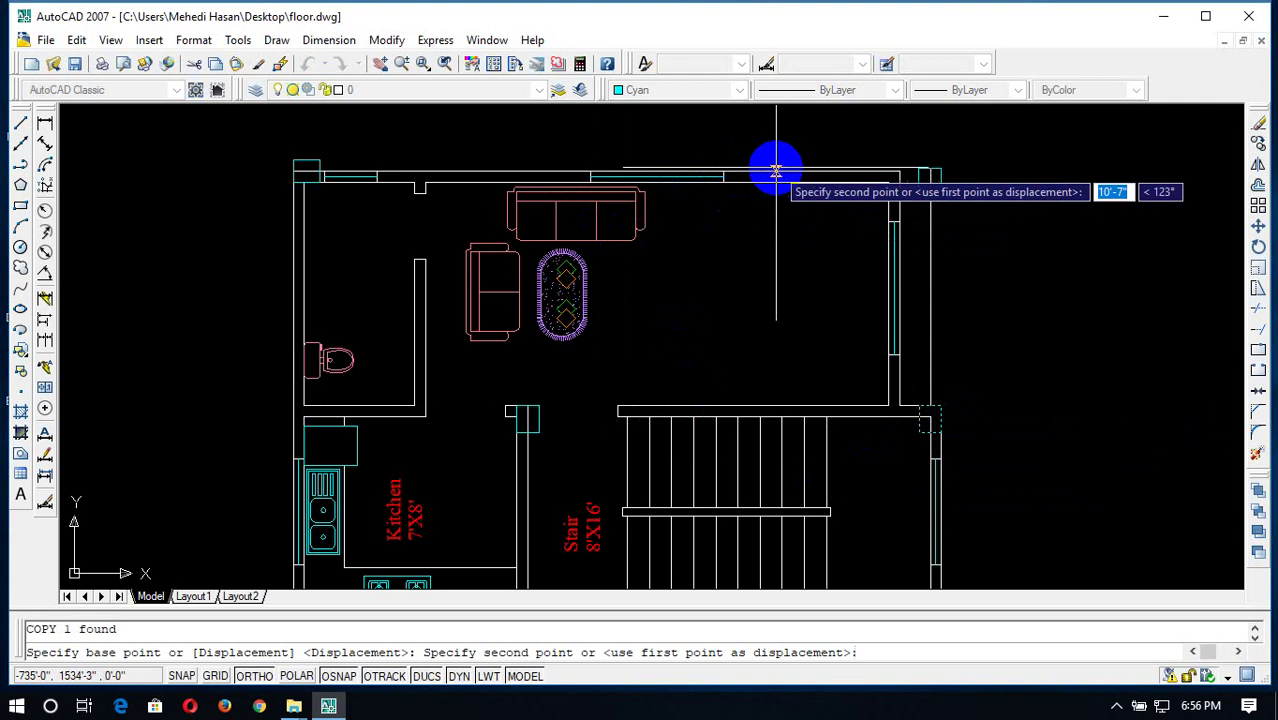
{"action": "left_click", "coordinate": [774, 174]}
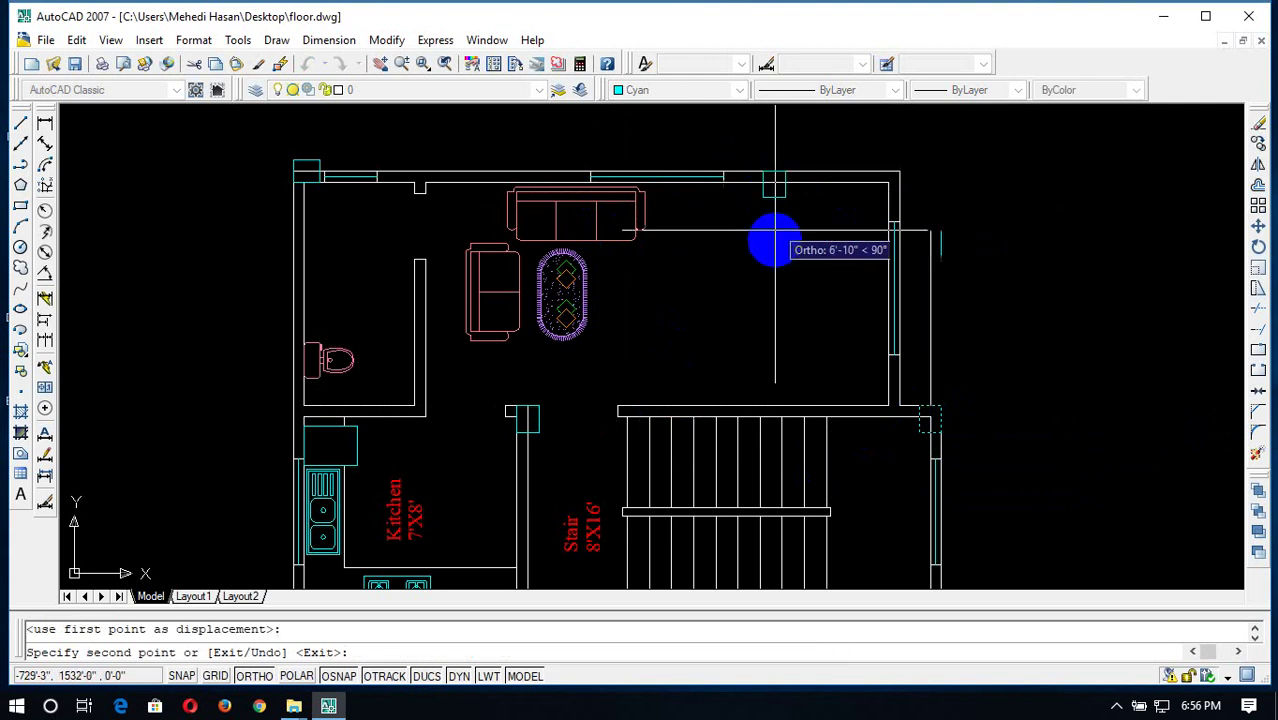
{"action": "key", "text": "Escape"}
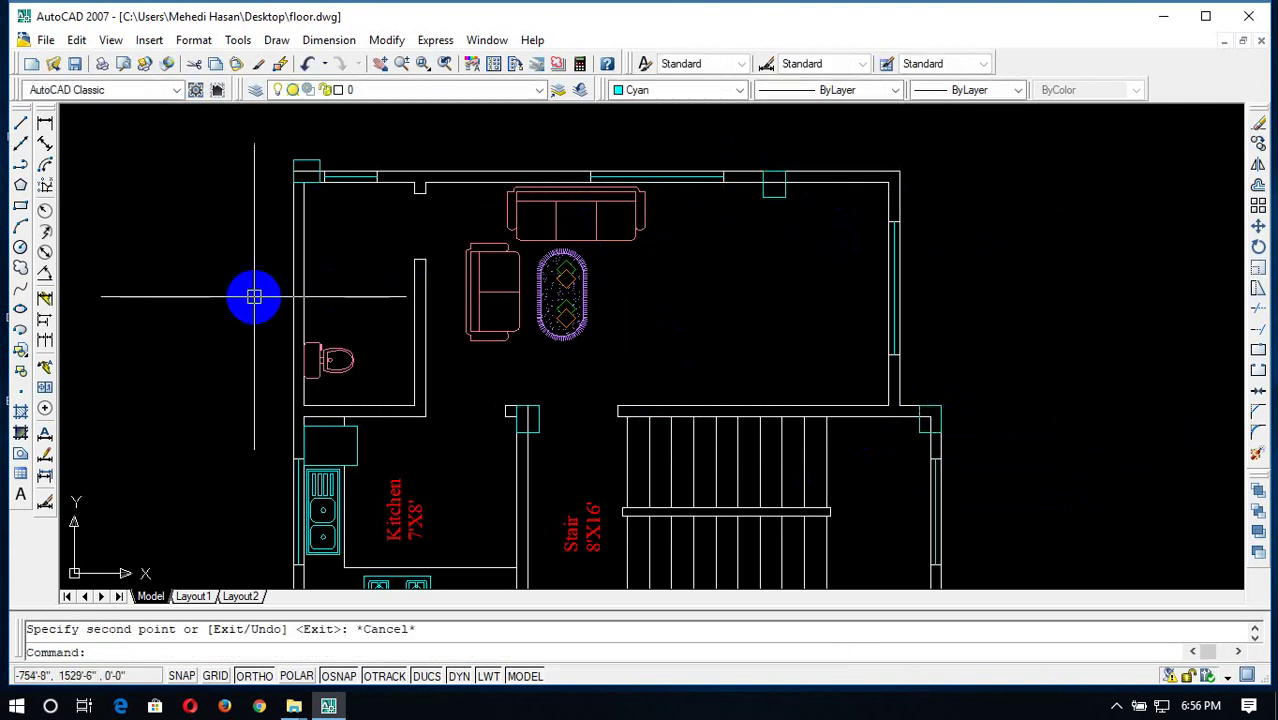
Zoom out over all the plans, then zoom and pan in on the kitchen and bath area
{"action": "scroll", "coordinate": [790, 297], "scroll_direction": "down", "scroll_amount": 4}
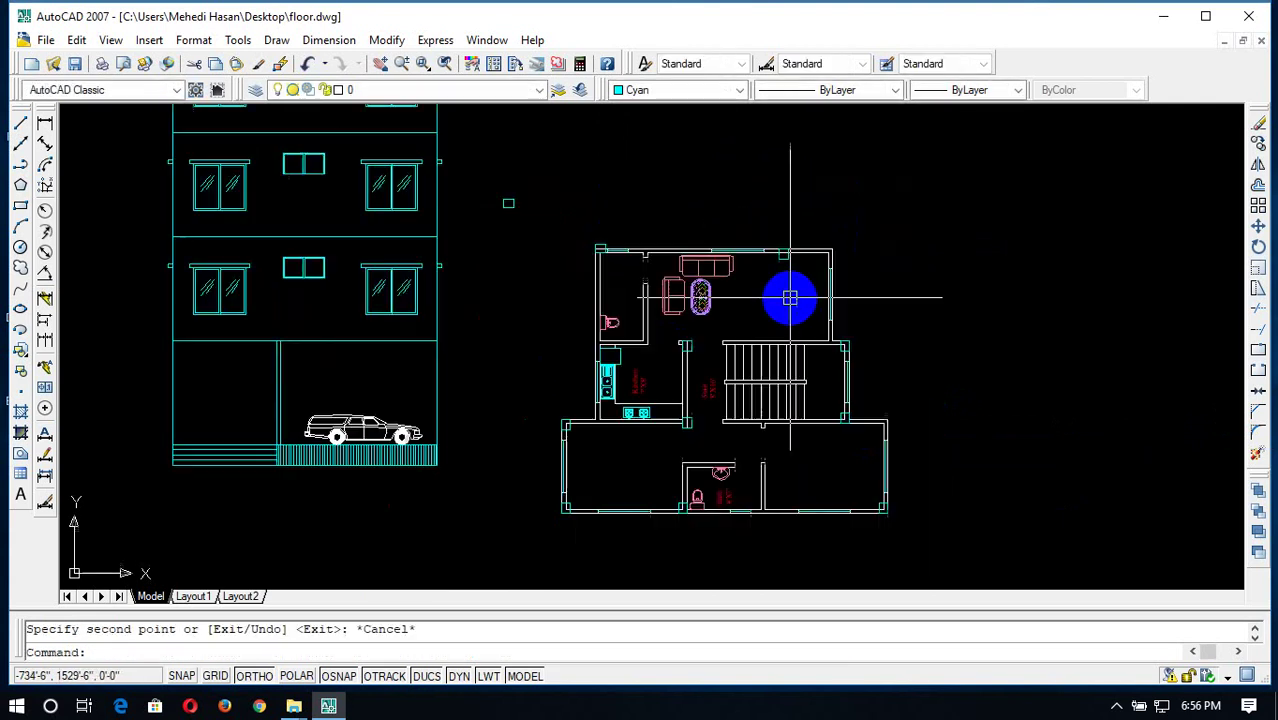
{"action": "scroll", "coordinate": [788, 331], "scroll_direction": "up", "scroll_amount": 5}
{"action": "middle_click_drag", "start_coordinate": [756, 428], "coordinate": [776, 257]}
{"action": "scroll", "coordinate": [776, 257], "scroll_direction": "down", "scroll_amount": 8}
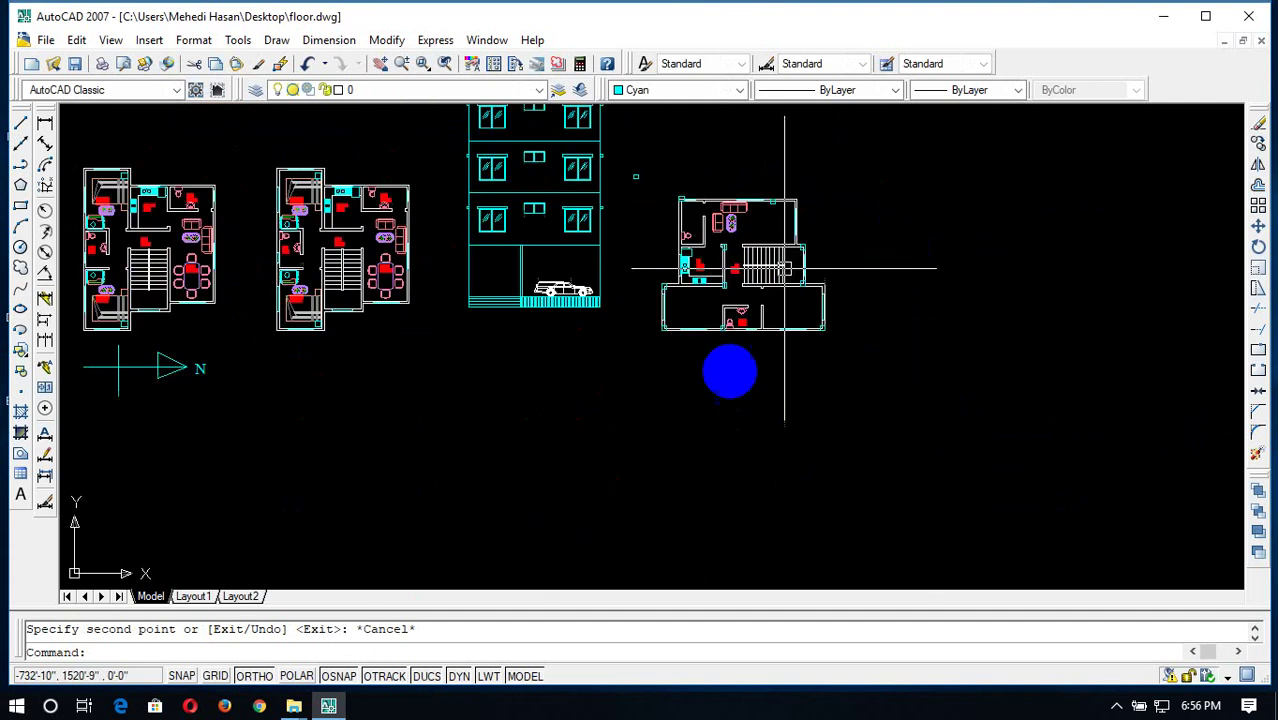
{"action": "scroll", "coordinate": [727, 303], "scroll_direction": "up", "scroll_amount": 7}
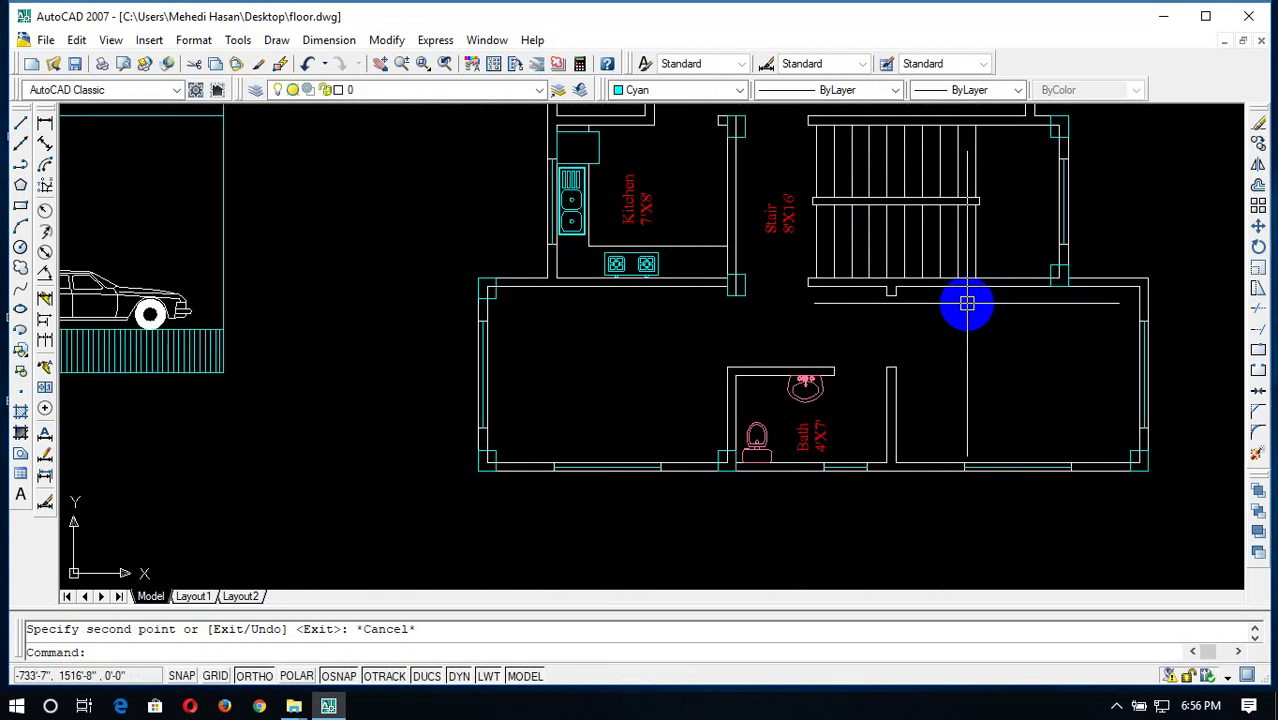
{"action": "scroll", "coordinate": [694, 410], "scroll_direction": "down", "scroll_amount": 5}
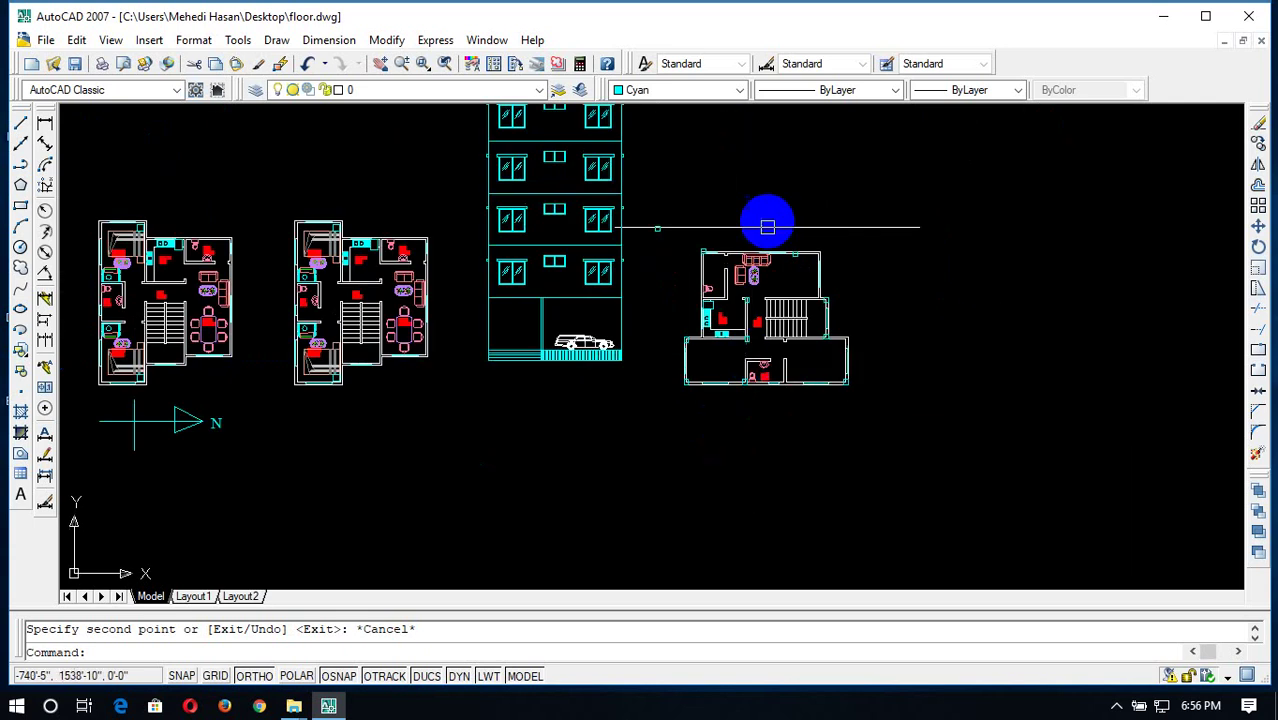
{"action": "scroll", "coordinate": [765, 222], "scroll_direction": "up", "scroll_amount": 5}
{"action": "scroll", "coordinate": [917, 328], "scroll_direction": "down", "scroll_amount": 4}
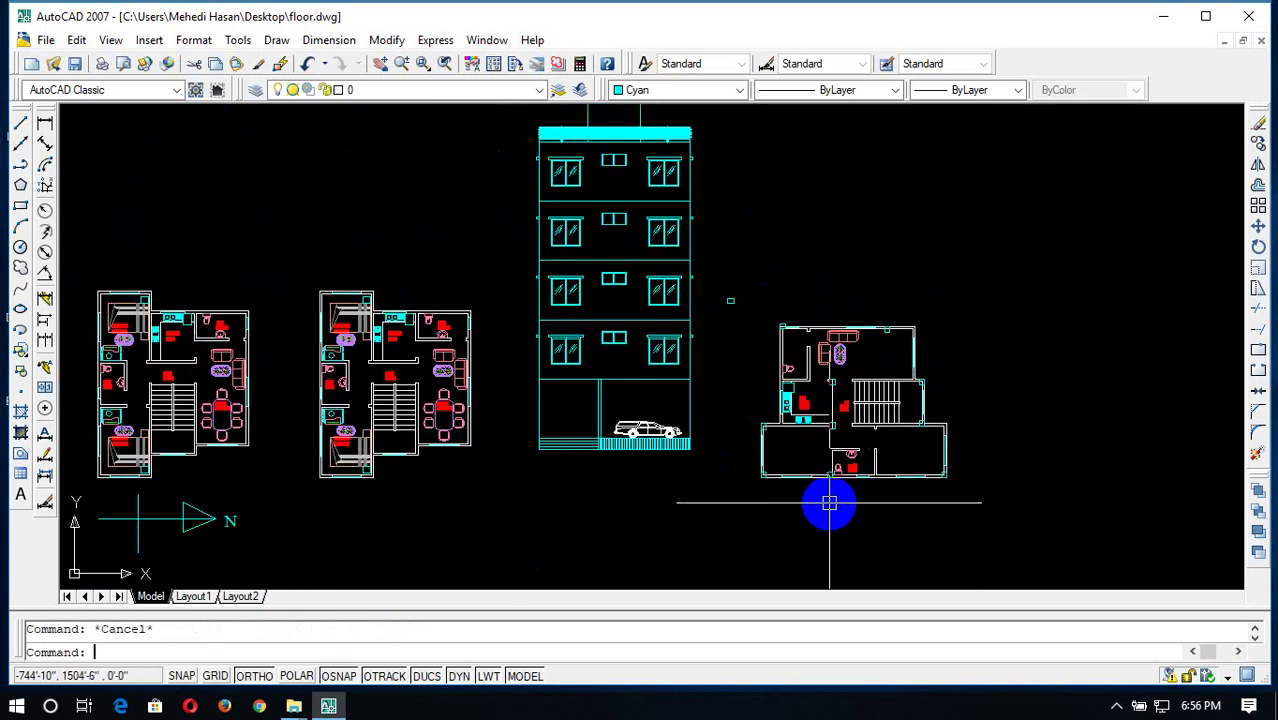
{"action": "scroll", "coordinate": [829, 503], "scroll_direction": "up", "scroll_amount": 3}
{"action": "scroll", "coordinate": [736, 391], "scroll_direction": "up", "scroll_amount": 3}
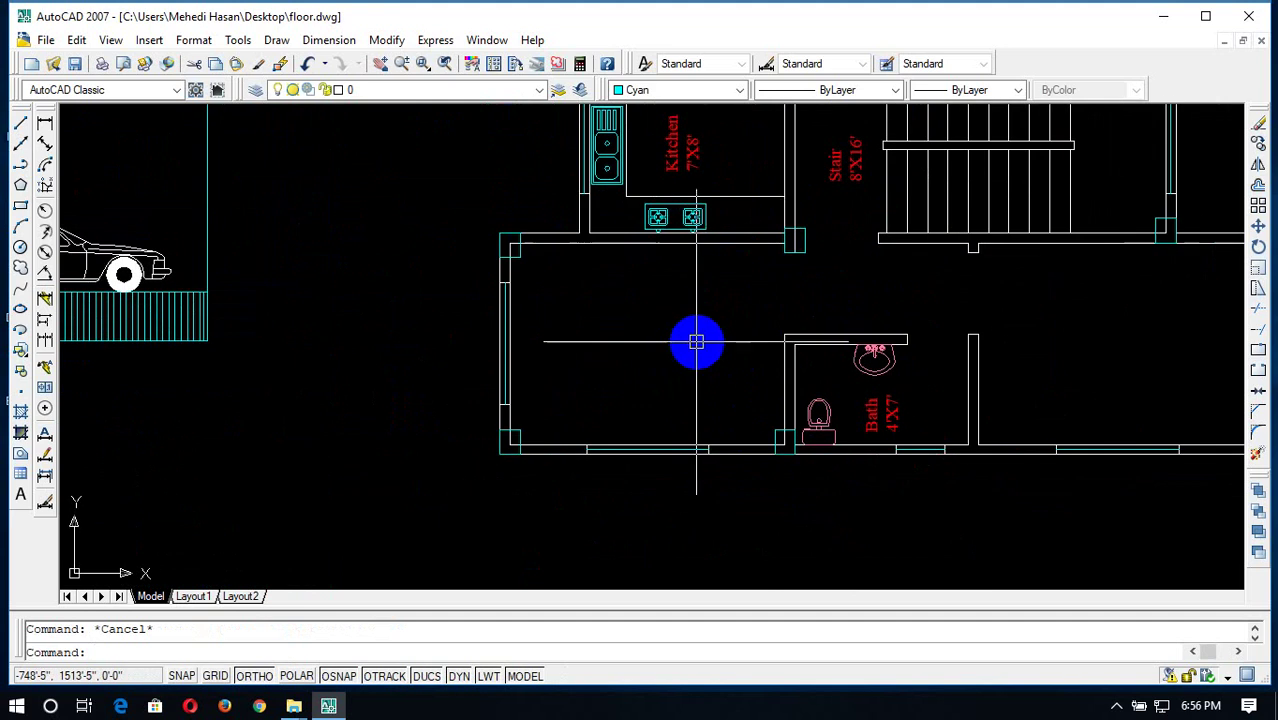
{"action": "type", "text": "x"}
{"action": "key", "text": "Return"}
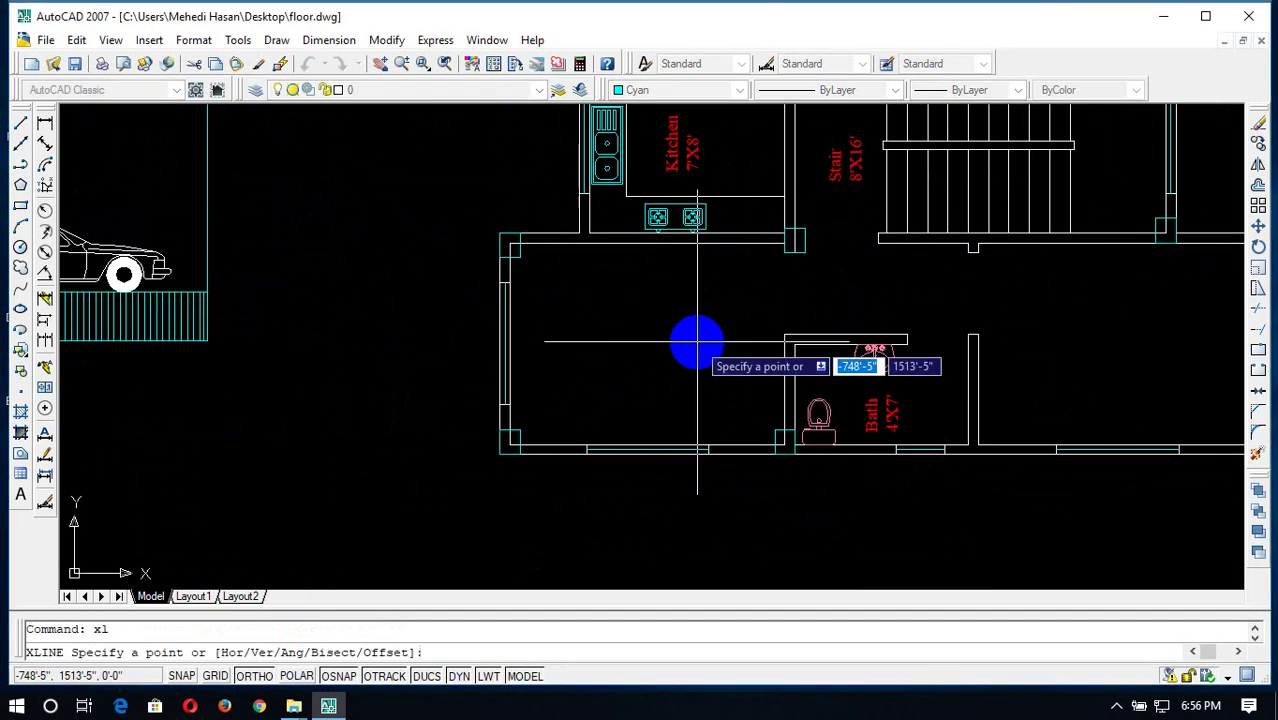
{"action": "type", "text": "v"}
{"action": "key", "text": "Return"}
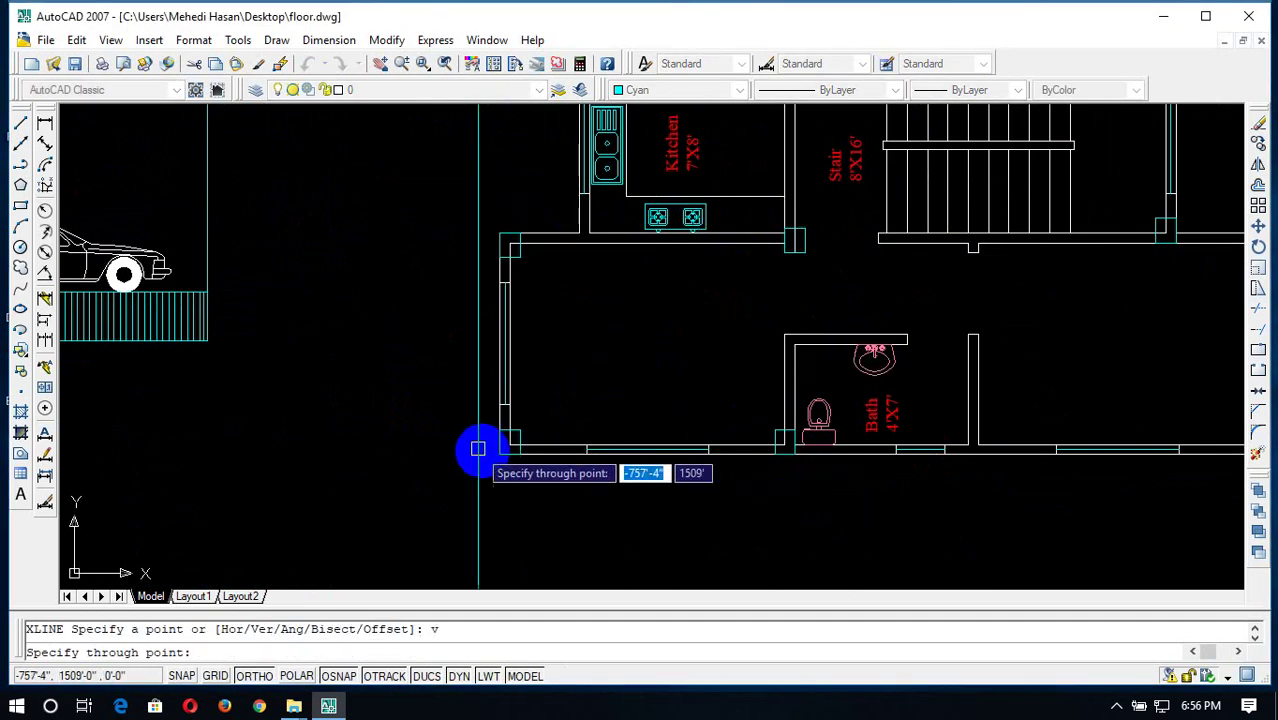
{"action": "left_click", "coordinate": [500, 456]}
{"action": "left_click", "coordinate": [520, 455]}
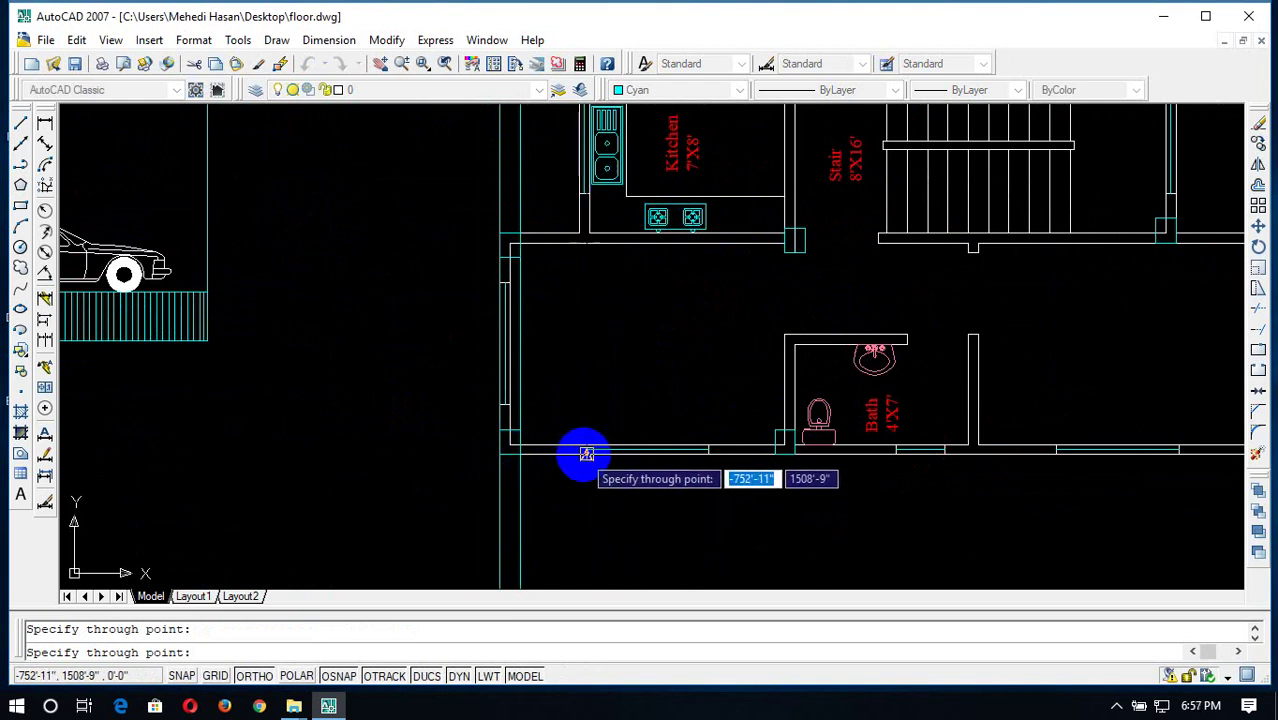
{"action": "left_click", "coordinate": [586, 454]}
{"action": "key", "text": "Escape"}
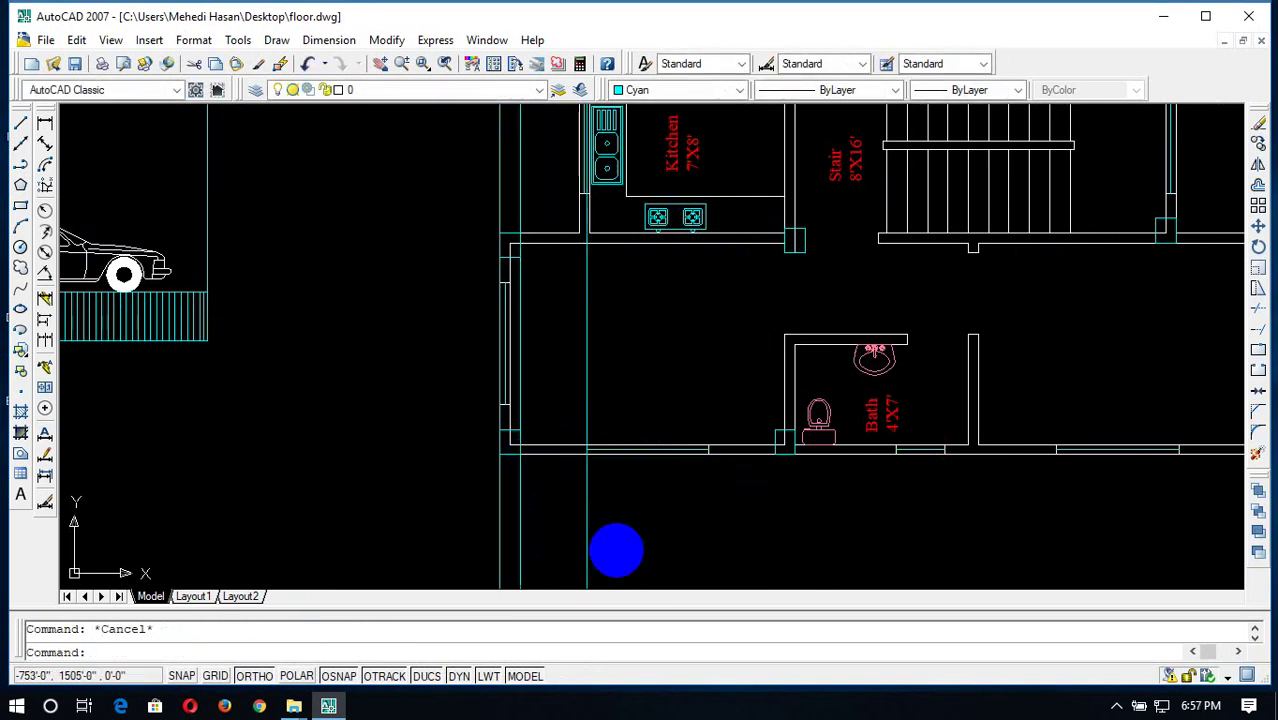
{"action": "left_click", "coordinate": [655, 518]}
{"action": "left_click", "coordinate": [432, 571]}
{"action": "key", "text": "Delete"}
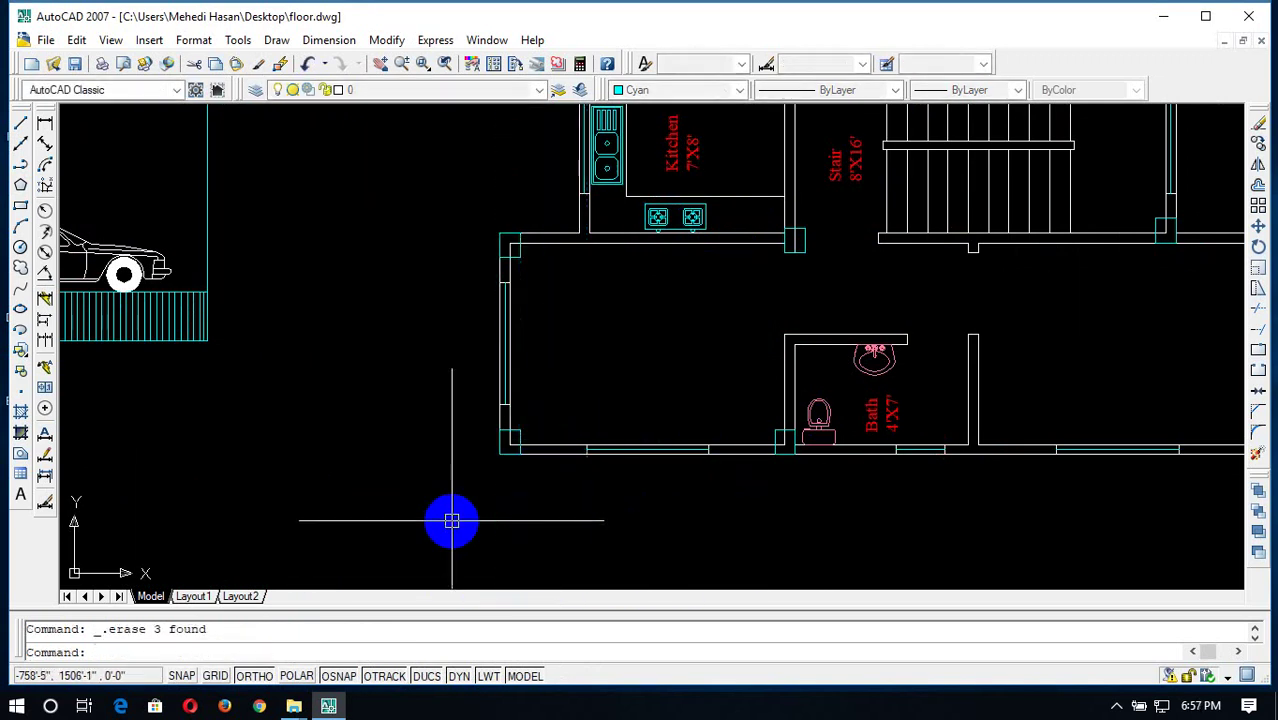
{"action": "scroll", "coordinate": [420, 400], "scroll_direction": "down", "scroll_amount": 3}
{"action": "scroll", "coordinate": [543, 298], "scroll_direction": "up", "scroll_amount": 1}
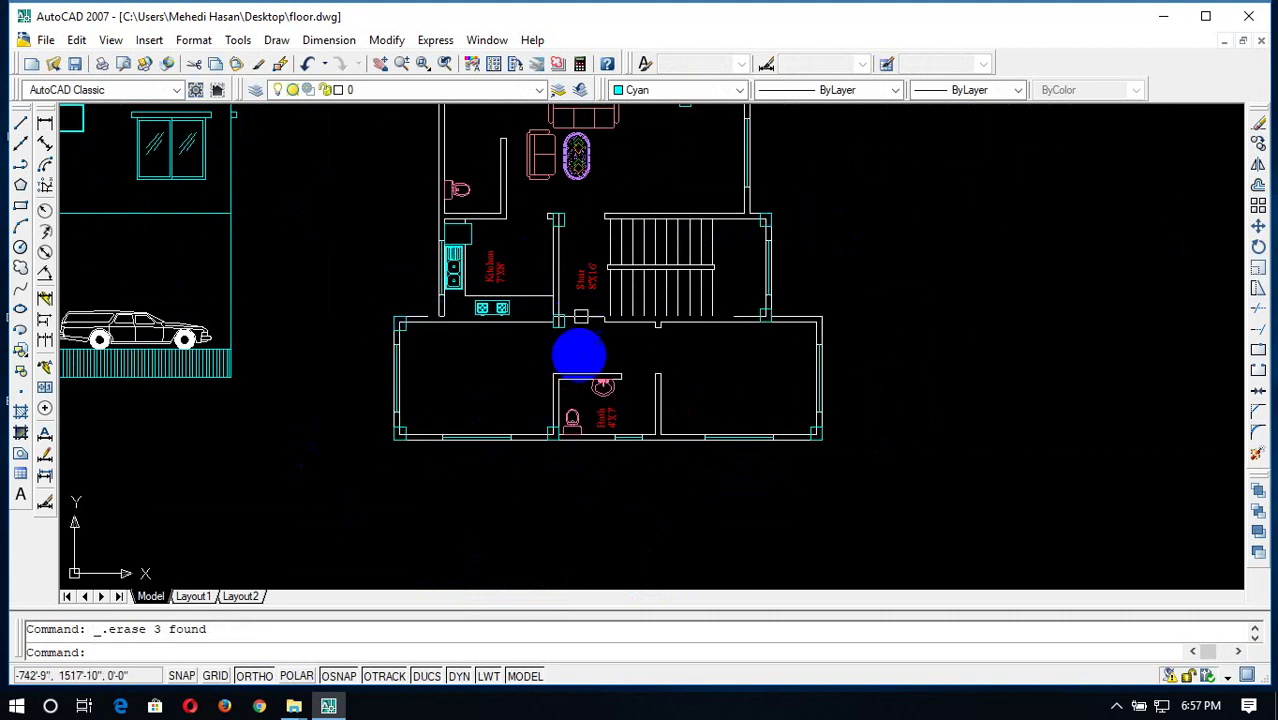
Draw a horizontal line from right of the floor plan to left of the kitchen, crossing the stair area
{"action": "left_click", "coordinate": [1116, 708]}
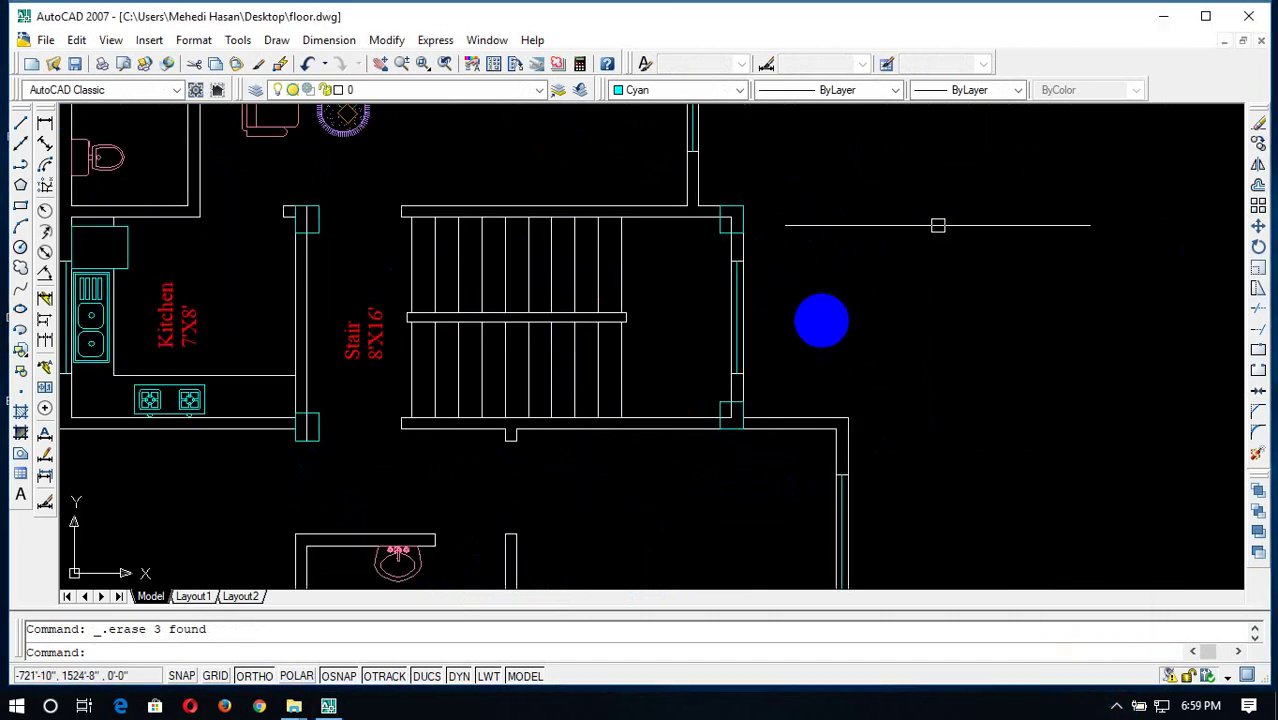
{"action": "scroll", "coordinate": [840, 310], "scroll_direction": "down", "scroll_amount": 5}
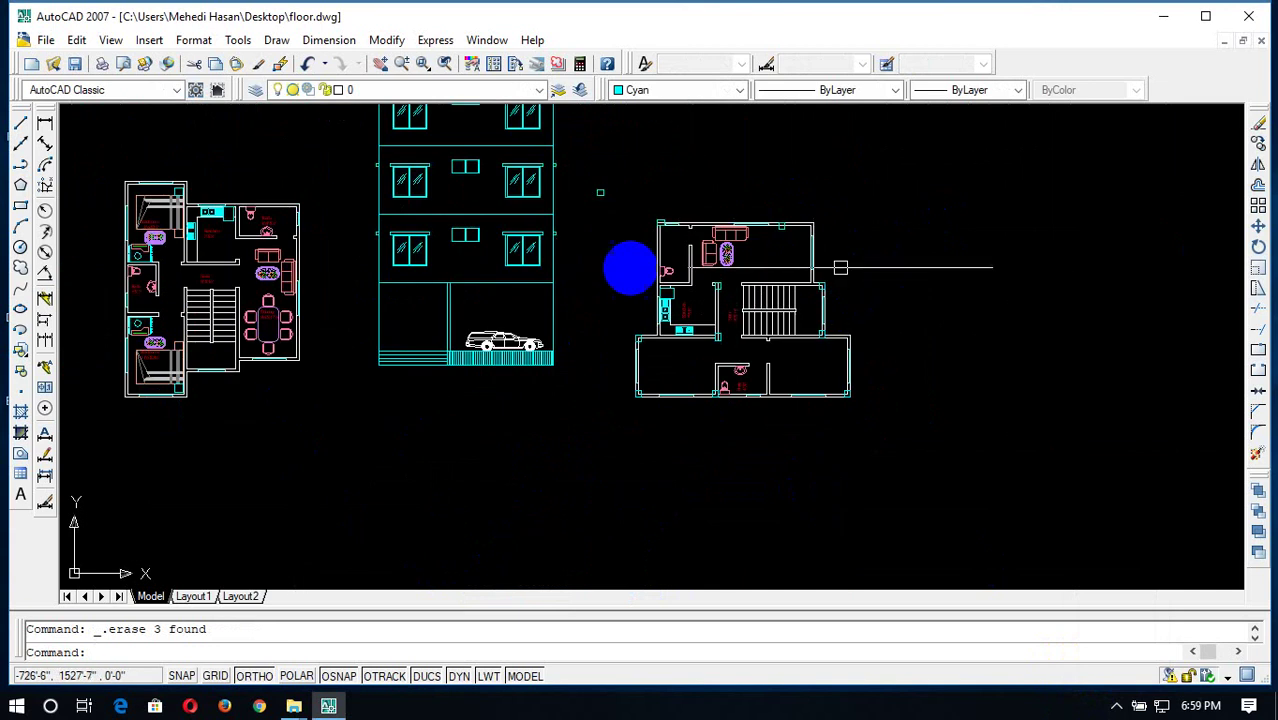
{"action": "scroll", "coordinate": [745, 315], "scroll_direction": "up", "scroll_amount": 2}
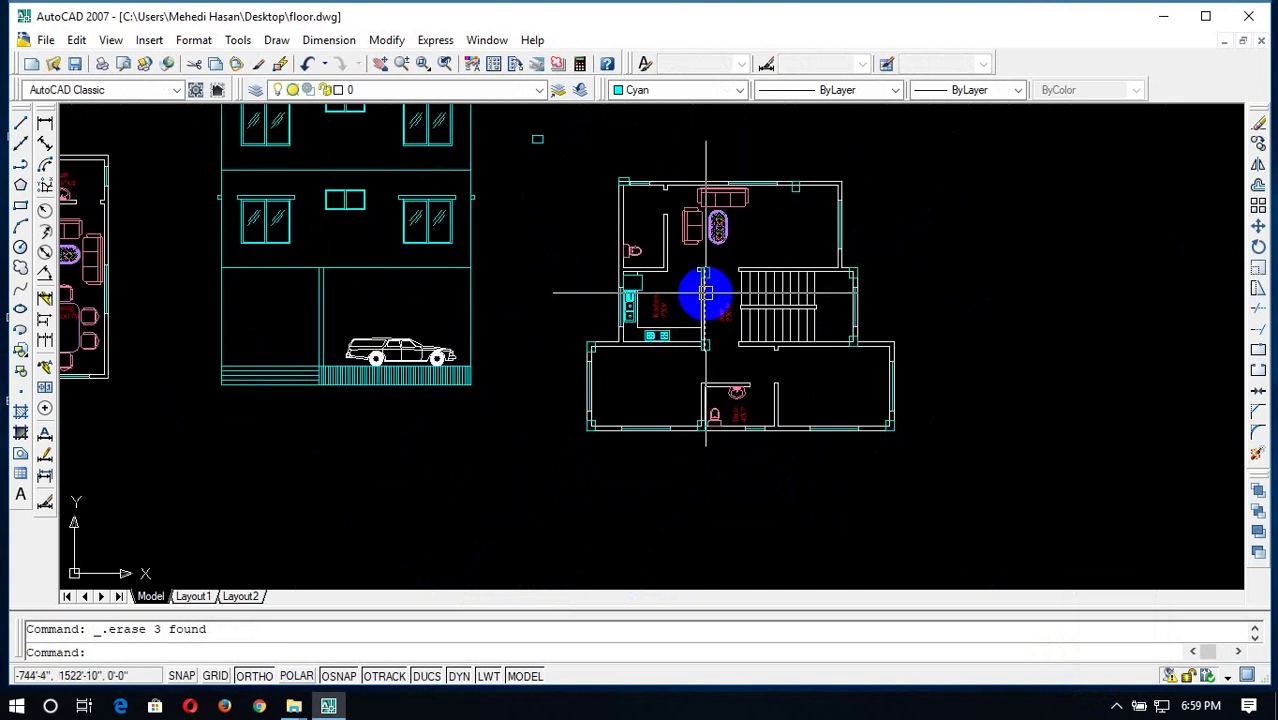
{"action": "type", "text": "l"}
{"action": "key", "text": "Return"}
{"action": "left_click", "coordinate": [863, 297]}
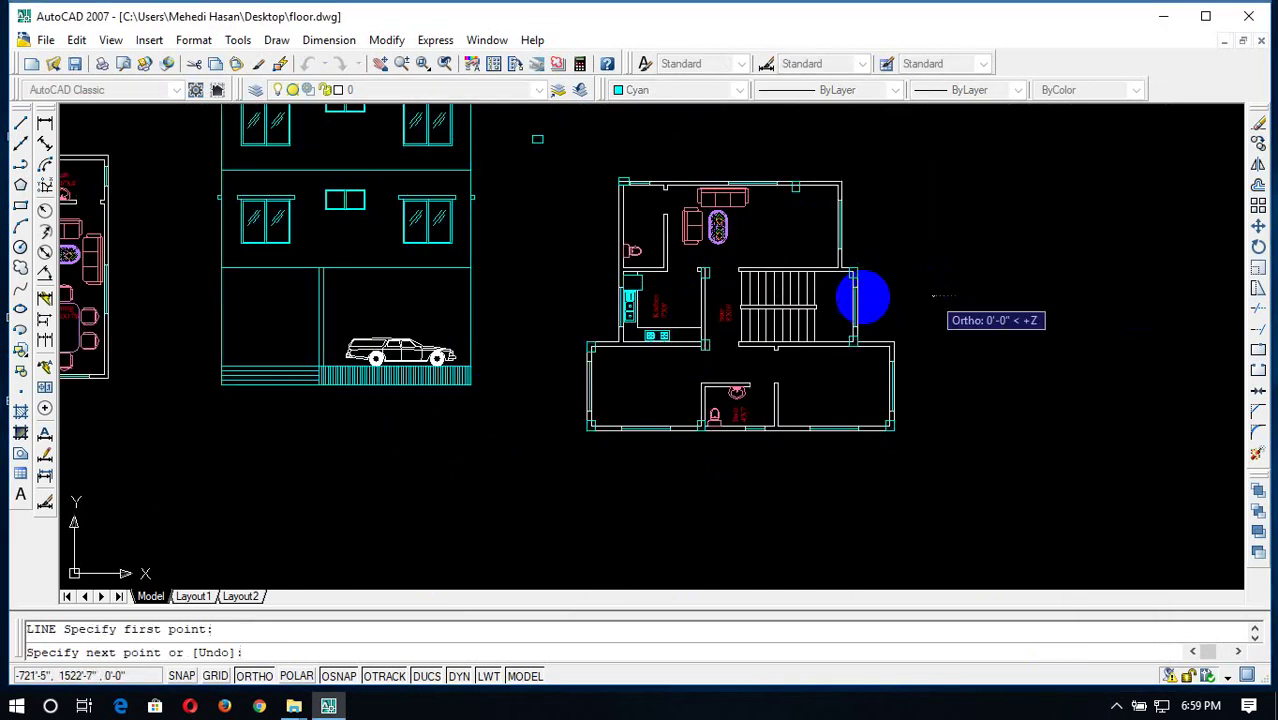
{"action": "left_click", "coordinate": [552, 296]}
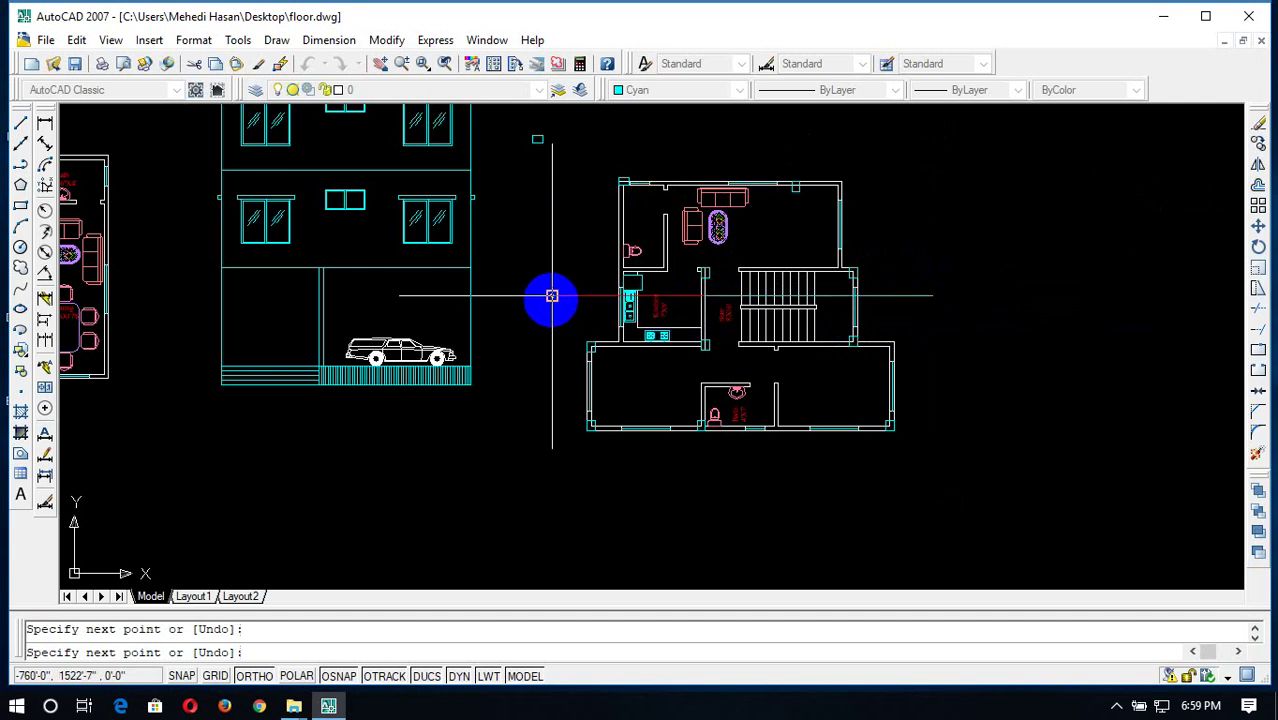
{"action": "key", "text": "Escape"}
{"action": "scroll", "coordinate": [662, 337], "scroll_direction": "up", "scroll_amount": 3}
{"action": "scroll", "coordinate": [1005, 267], "scroll_direction": "down", "scroll_amount": 3}
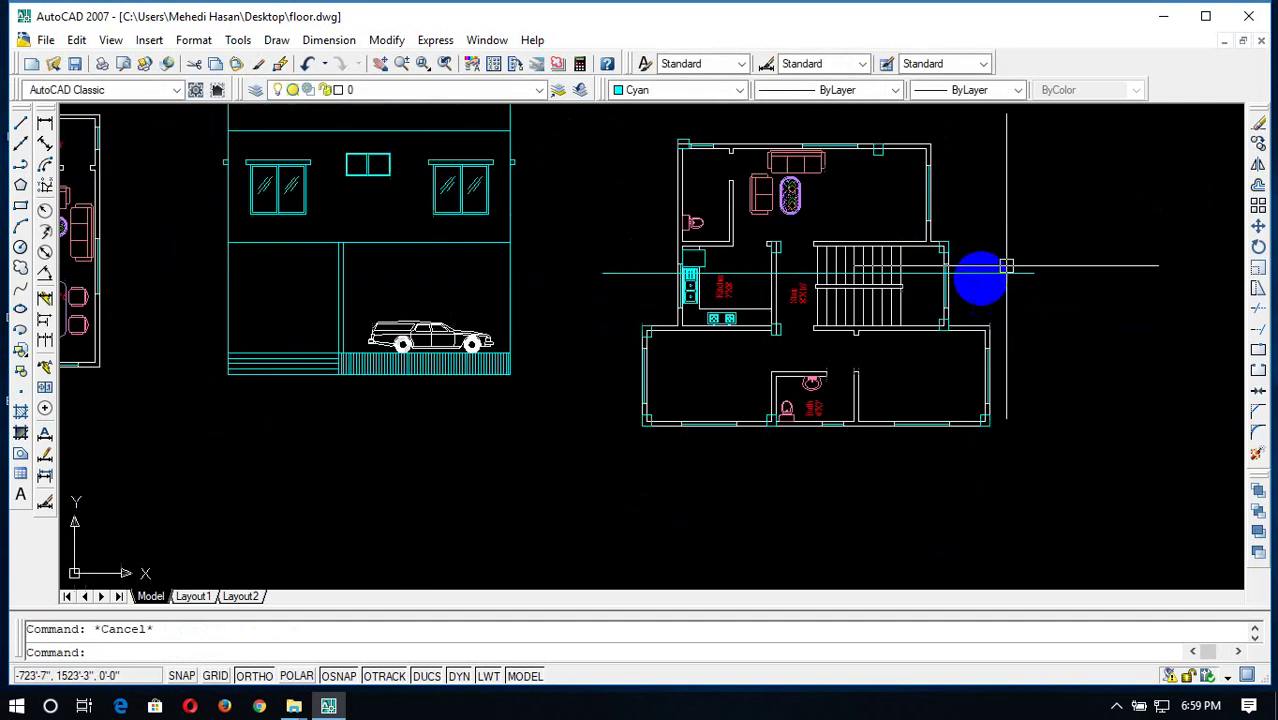
{"action": "scroll", "coordinate": [800, 328], "scroll_direction": "up", "scroll_amount": 2}
{"action": "scroll", "coordinate": [847, 328], "scroll_direction": "up", "scroll_amount": 2}
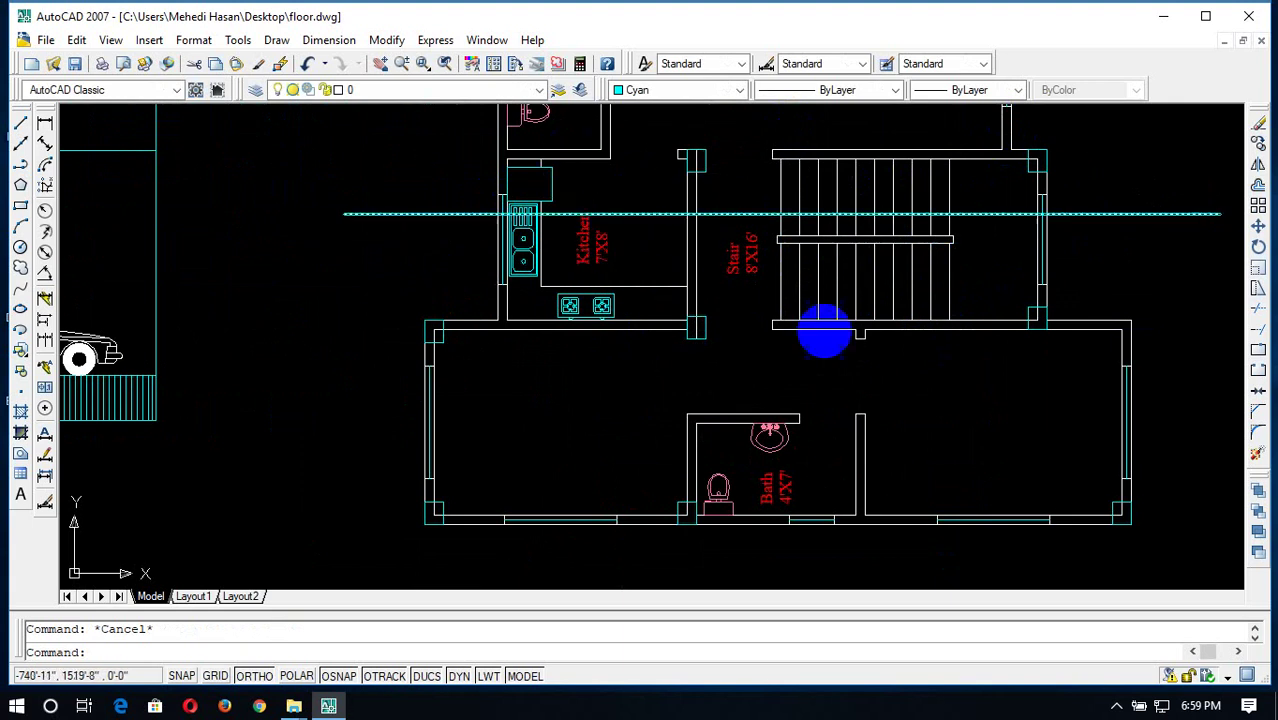
{"action": "scroll", "coordinate": [900, 310], "scroll_direction": "down", "scroll_amount": 5}
{"action": "scroll", "coordinate": [959, 316], "scroll_direction": "up", "scroll_amount": 4}
{"action": "scroll", "coordinate": [959, 316], "scroll_direction": "up", "scroll_amount": 3}
{"action": "scroll", "coordinate": [953, 285], "scroll_direction": "down", "scroll_amount": 5}
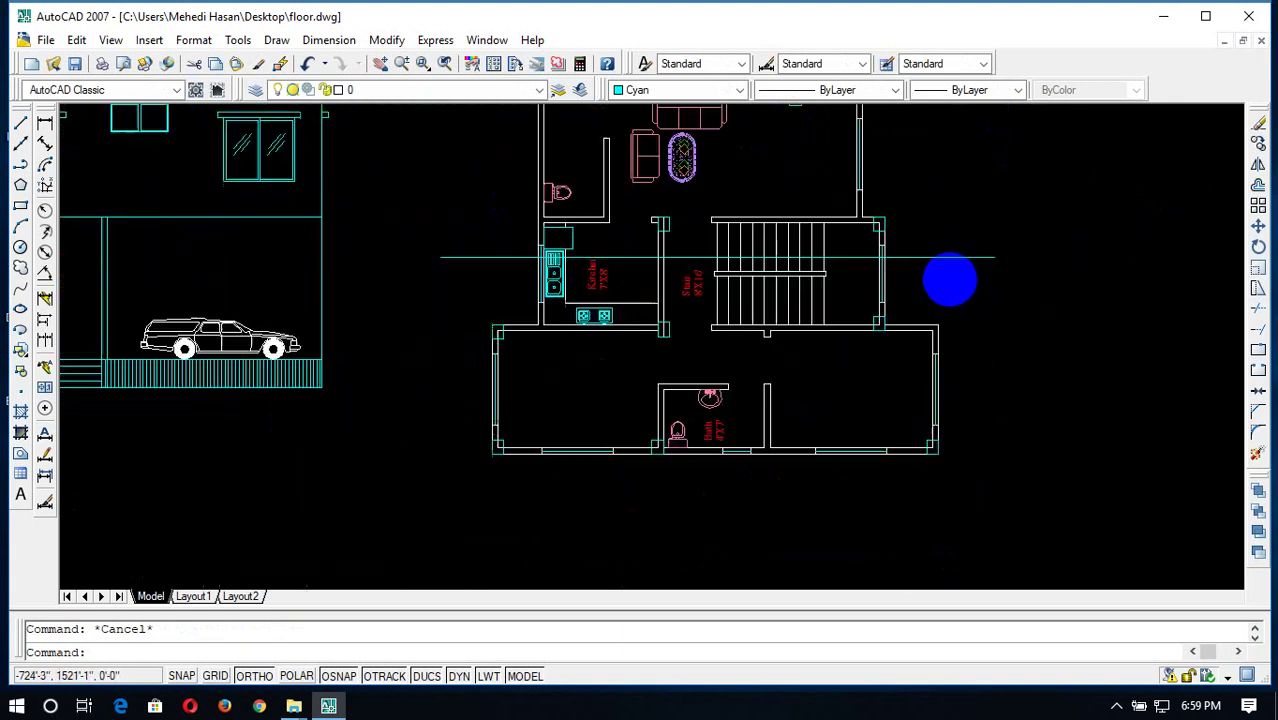
{"action": "scroll", "coordinate": [947, 277], "scroll_direction": "up", "scroll_amount": 2}
{"action": "scroll", "coordinate": [1002, 322], "scroll_direction": "down", "scroll_amount": 3}
{"action": "type", "text": "x"}
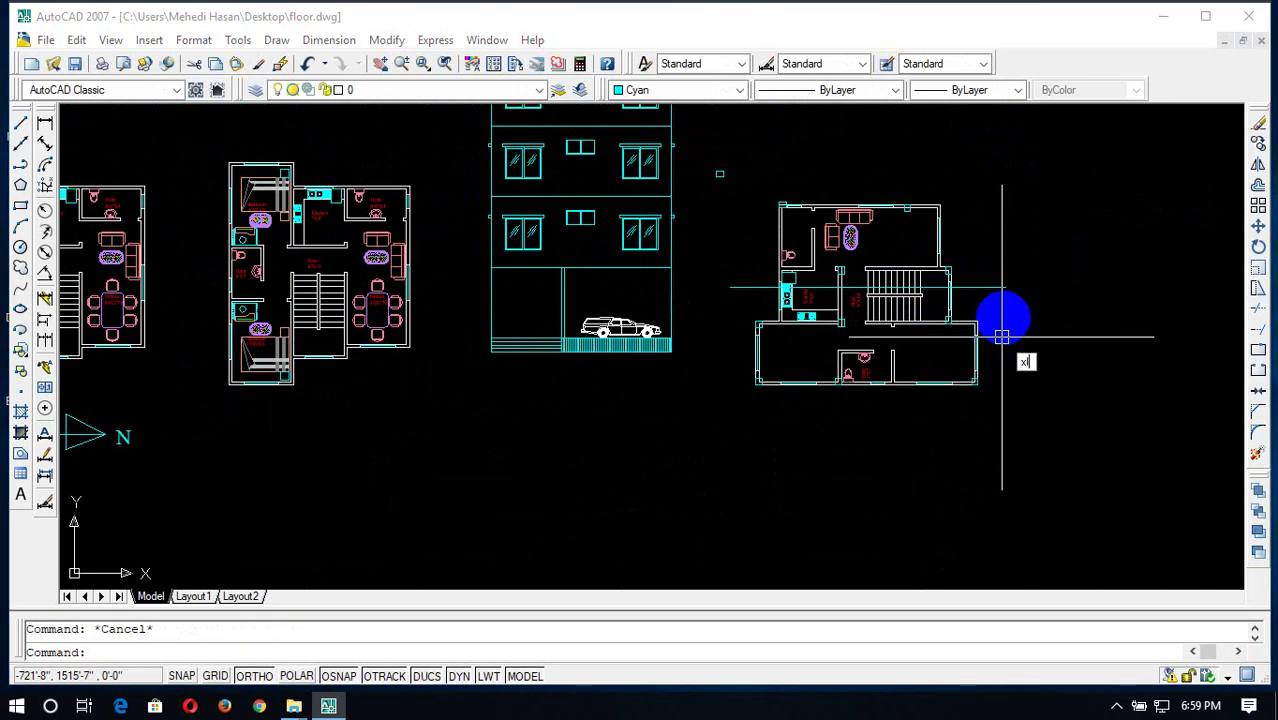
Place a vertical construction line at the plan's left wall
{"action": "key", "text": "Return"}
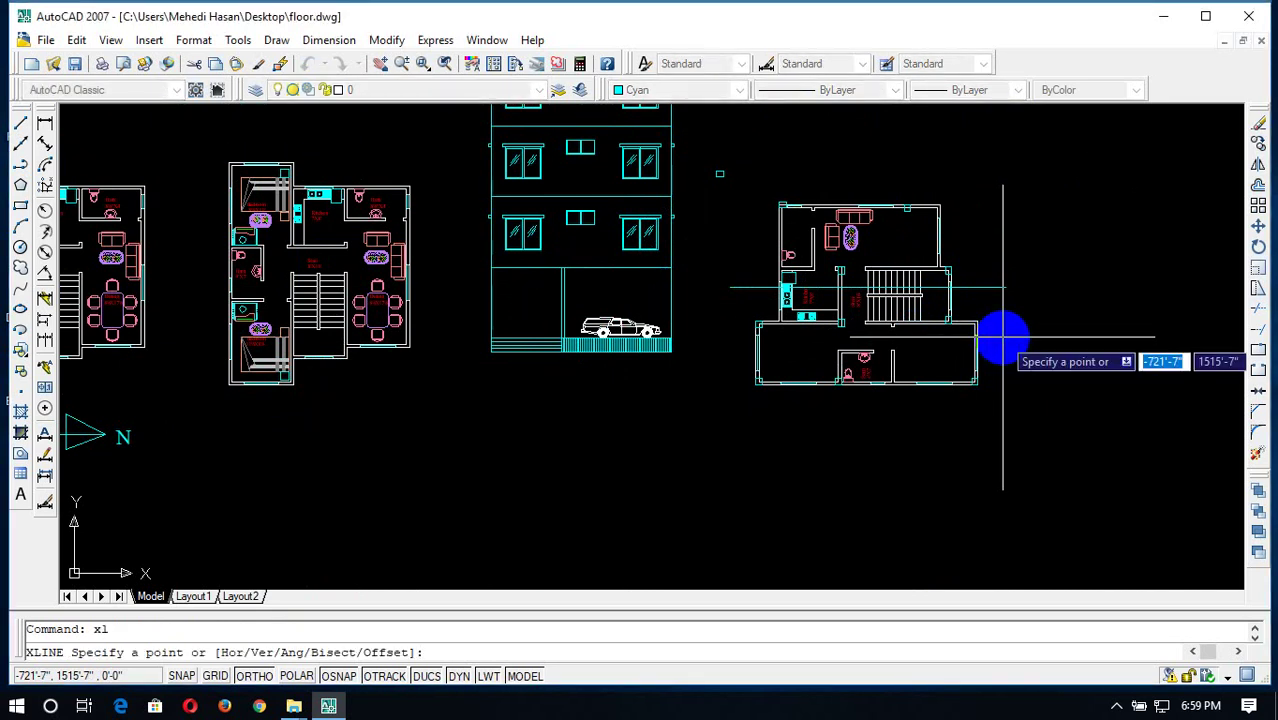
{"action": "type", "text": "v"}
{"action": "key", "text": "Return"}
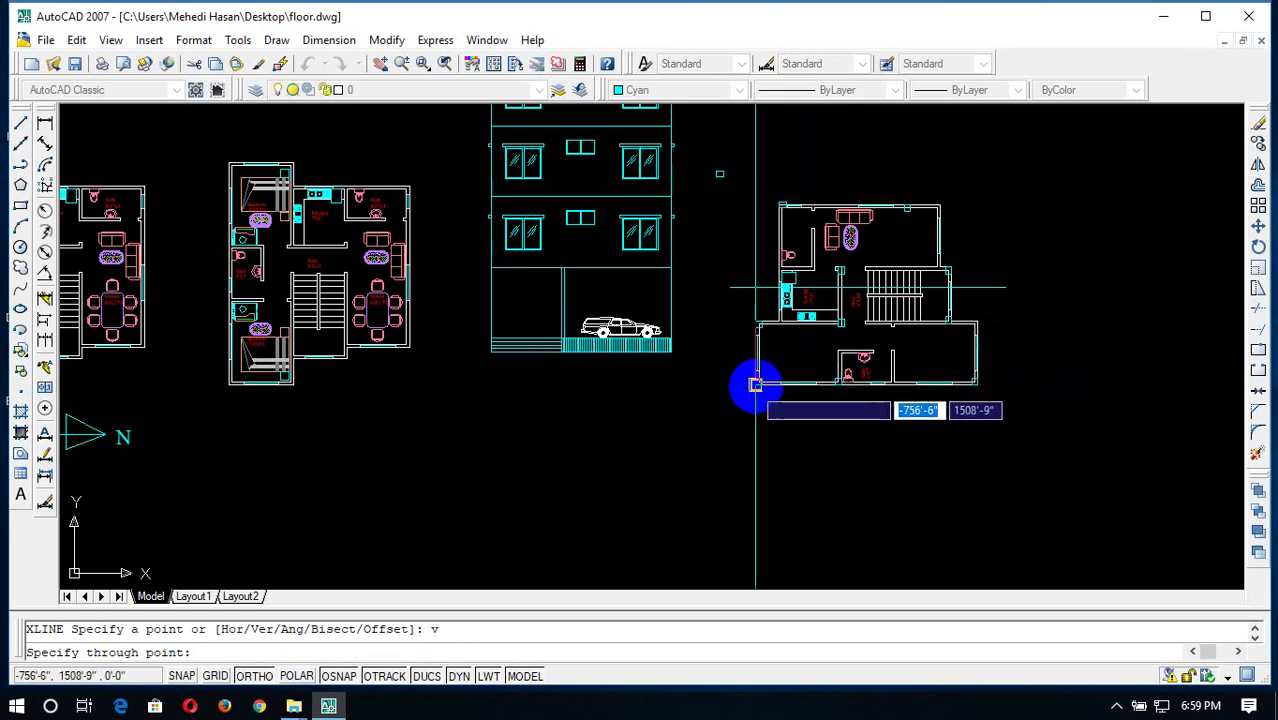
{"action": "scroll", "coordinate": [755, 382], "scroll_direction": "up", "scroll_amount": 3}
{"action": "middle_click_drag", "start_coordinate": [827, 285], "coordinate": [817, 540]}
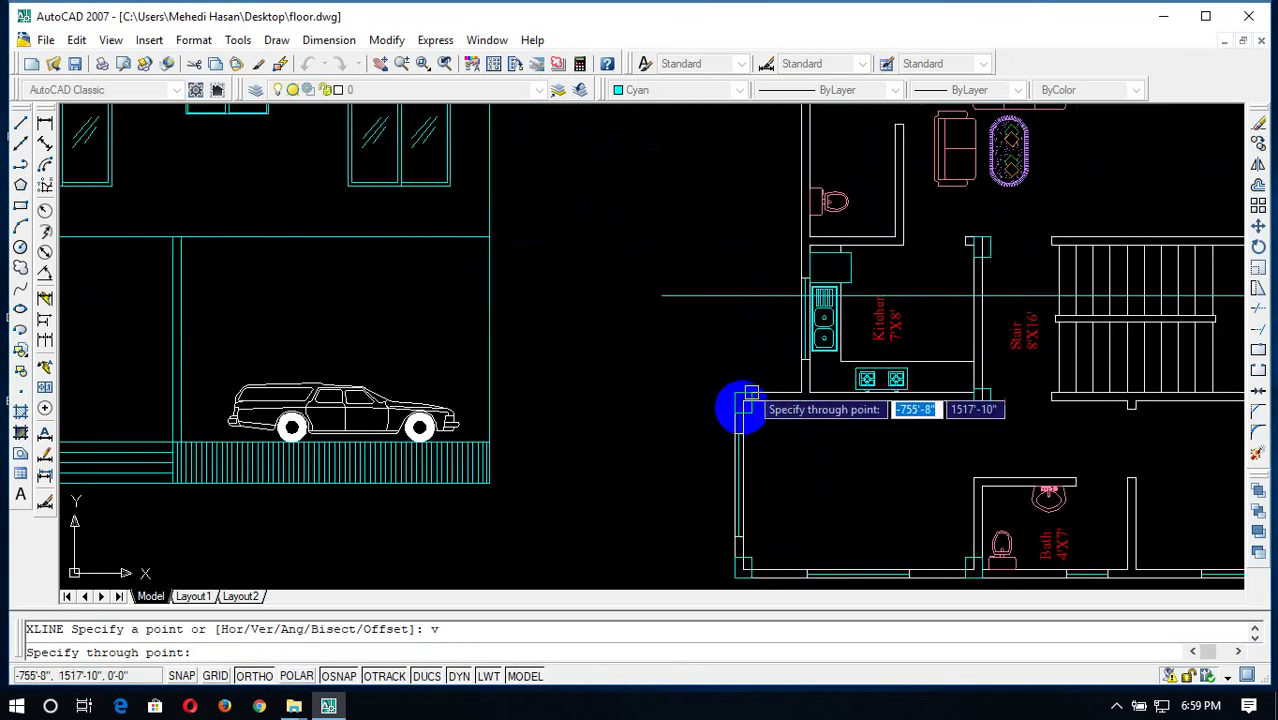
{"action": "left_click", "coordinate": [734, 394]}
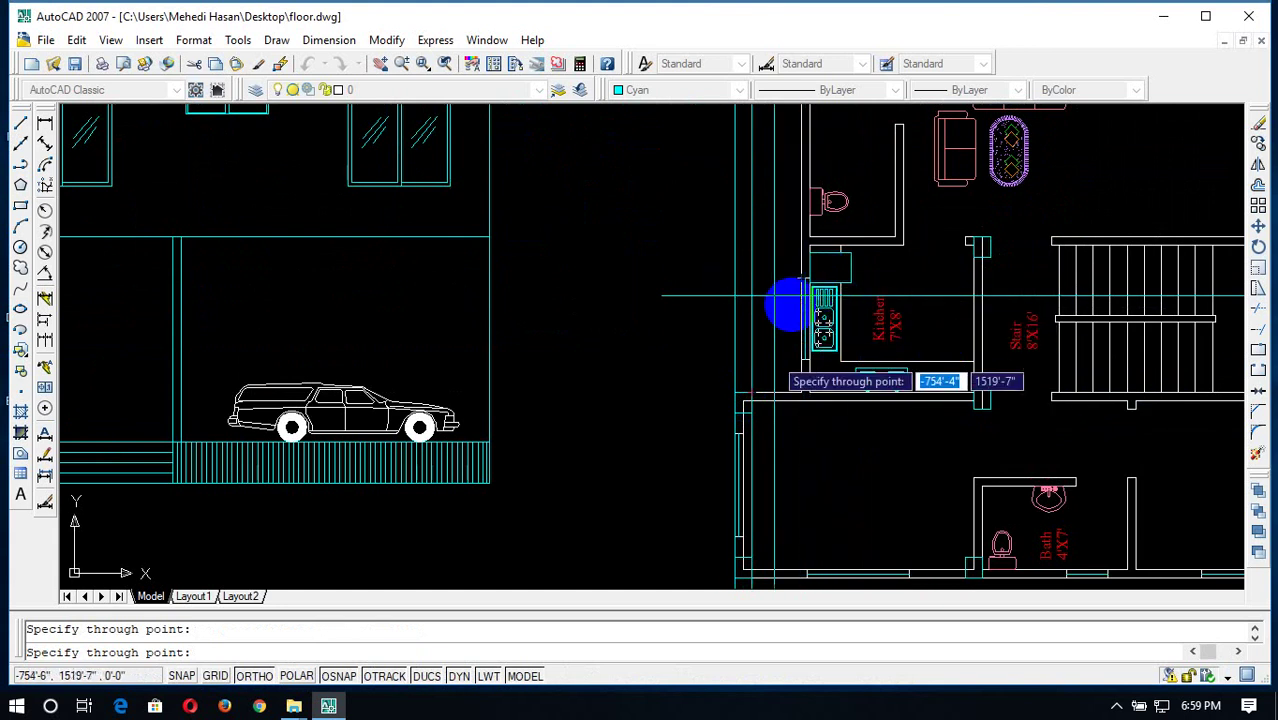
{"action": "scroll", "coordinate": [760, 370], "scroll_direction": "down", "scroll_amount": 3}
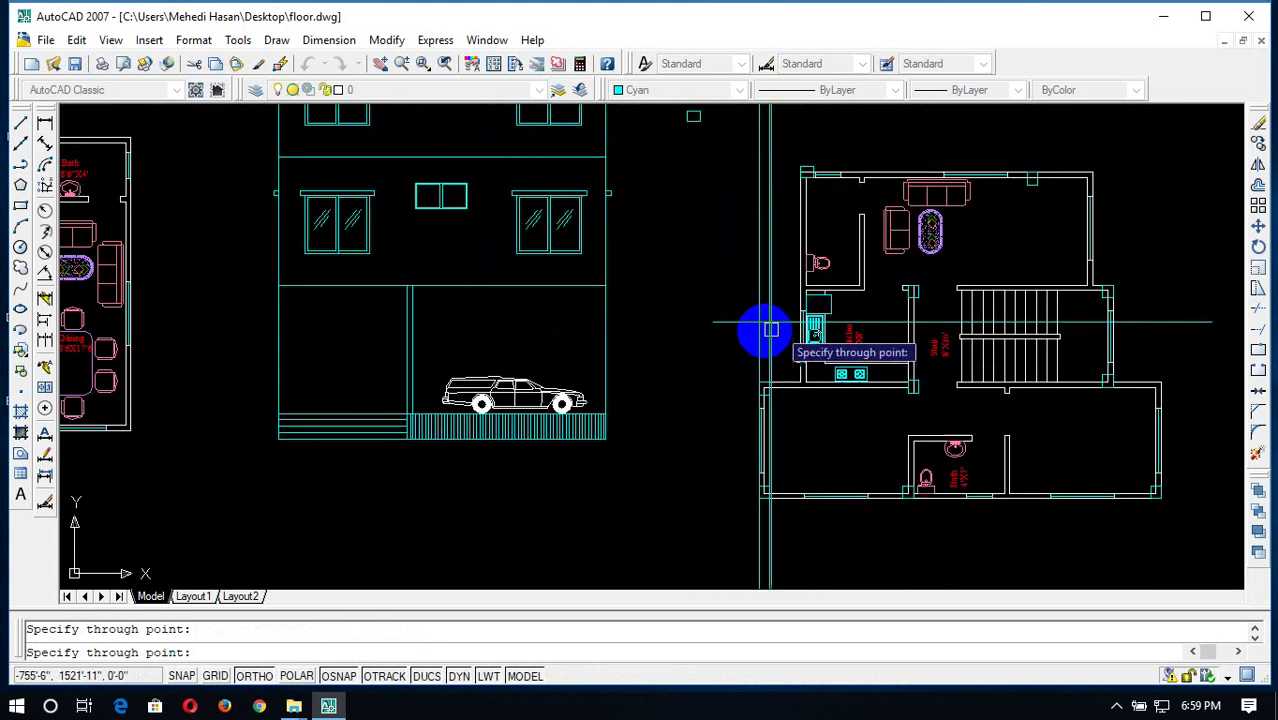
{"action": "scroll", "coordinate": [764, 328], "scroll_direction": "up", "scroll_amount": 4}
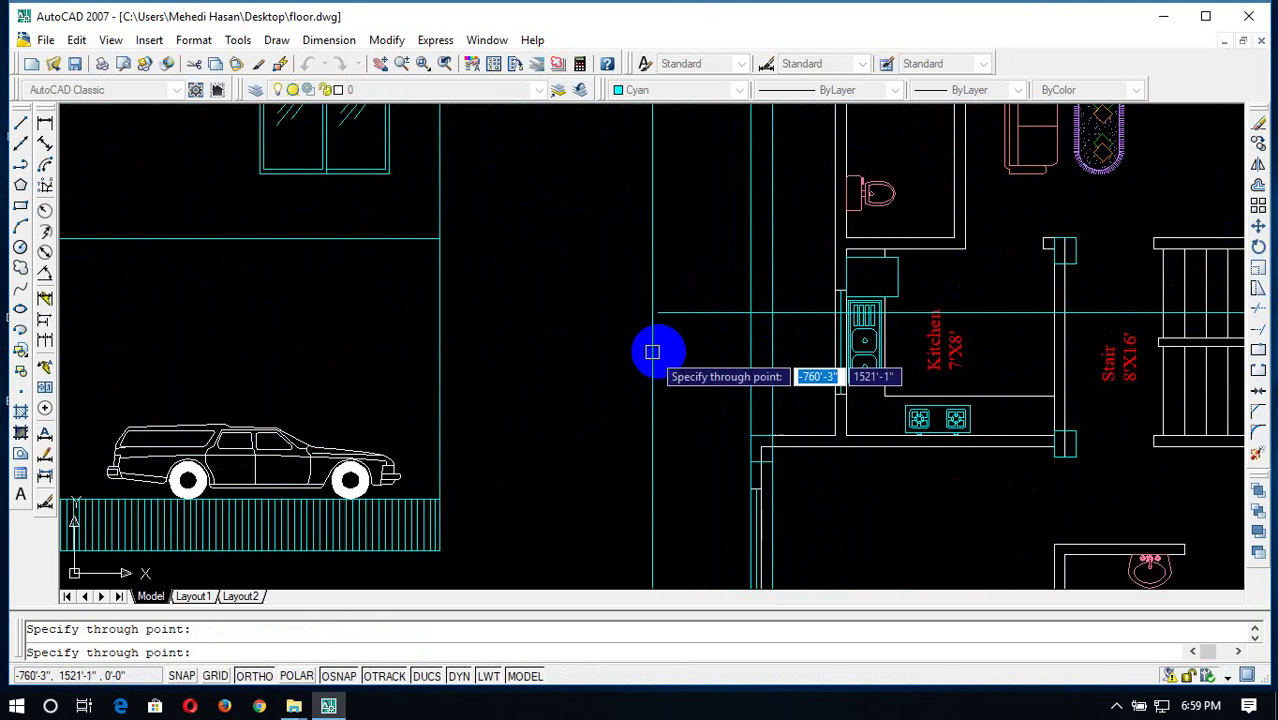
{"action": "key", "text": "Escape"}
Window-select and erase the two unwanted vertical wall lines
{"action": "left_click", "coordinate": [786, 341]}
{"action": "left_click", "coordinate": [730, 385]}
{"action": "key", "text": "Delete"}
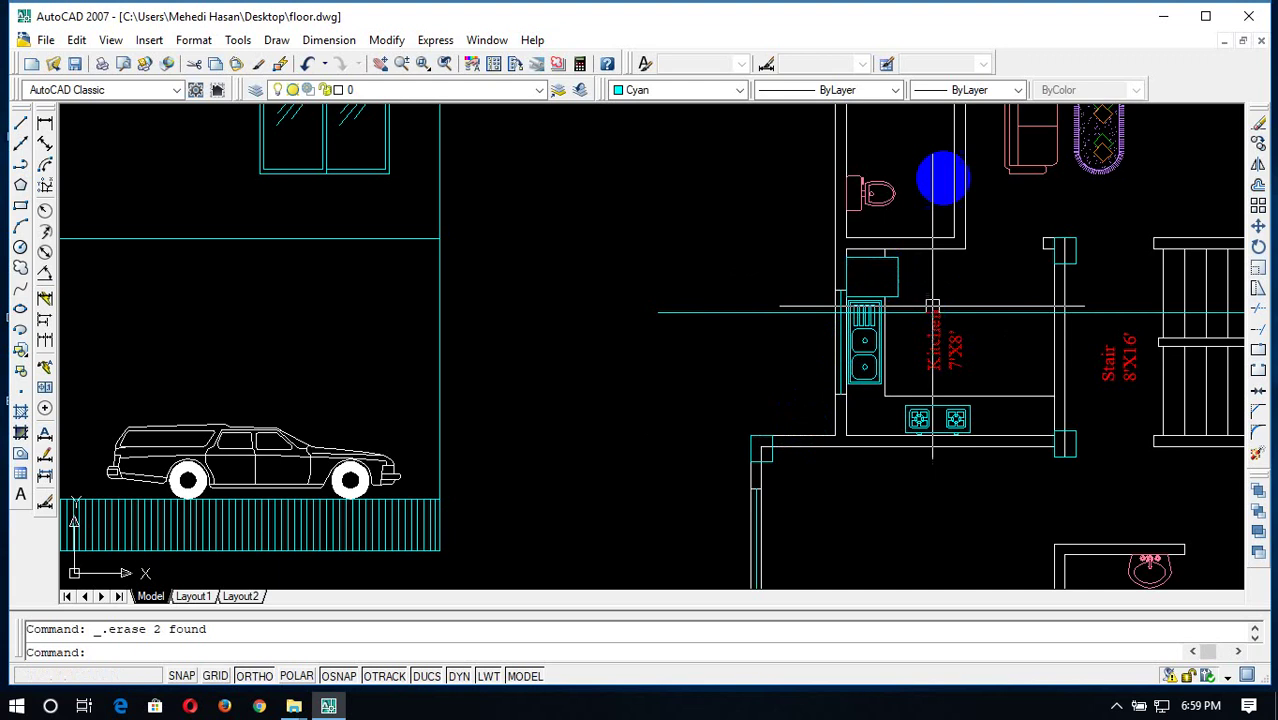
{"action": "scroll", "coordinate": [766, 365], "scroll_direction": "down", "scroll_amount": 4}
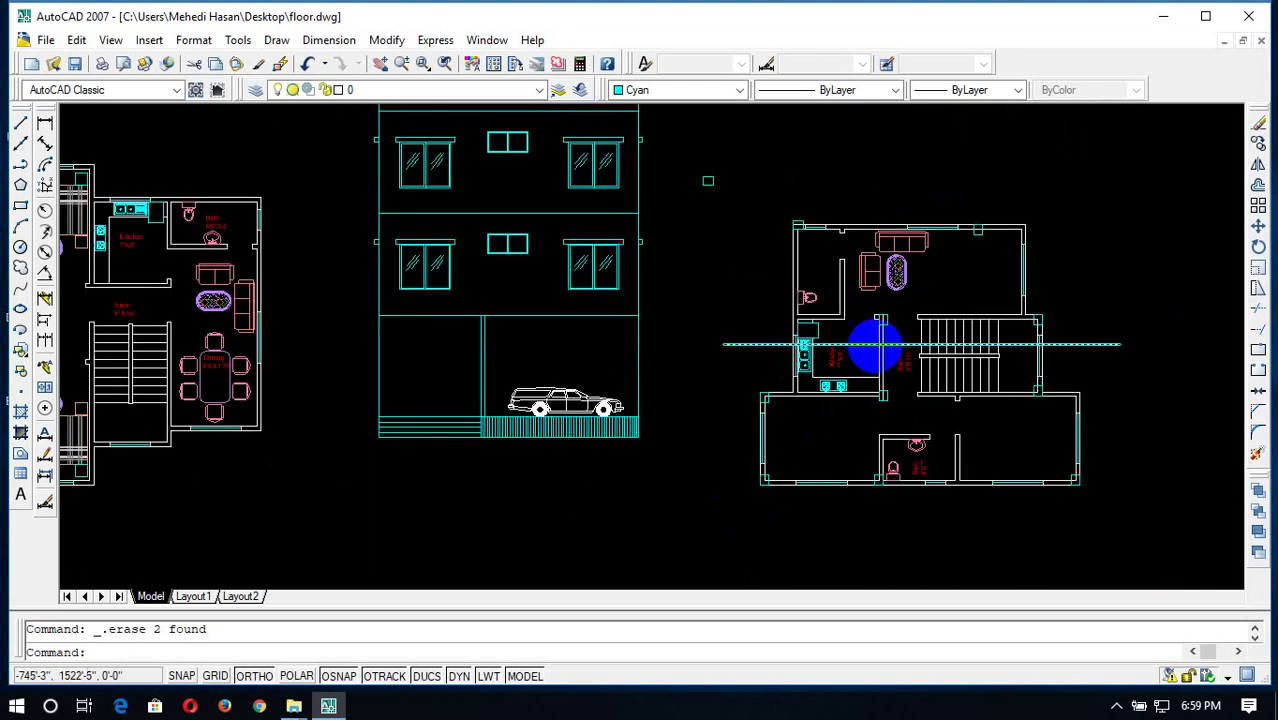
{"action": "scroll", "coordinate": [873, 343], "scroll_direction": "up", "scroll_amount": 6}
{"action": "key", "text": "Escape"}
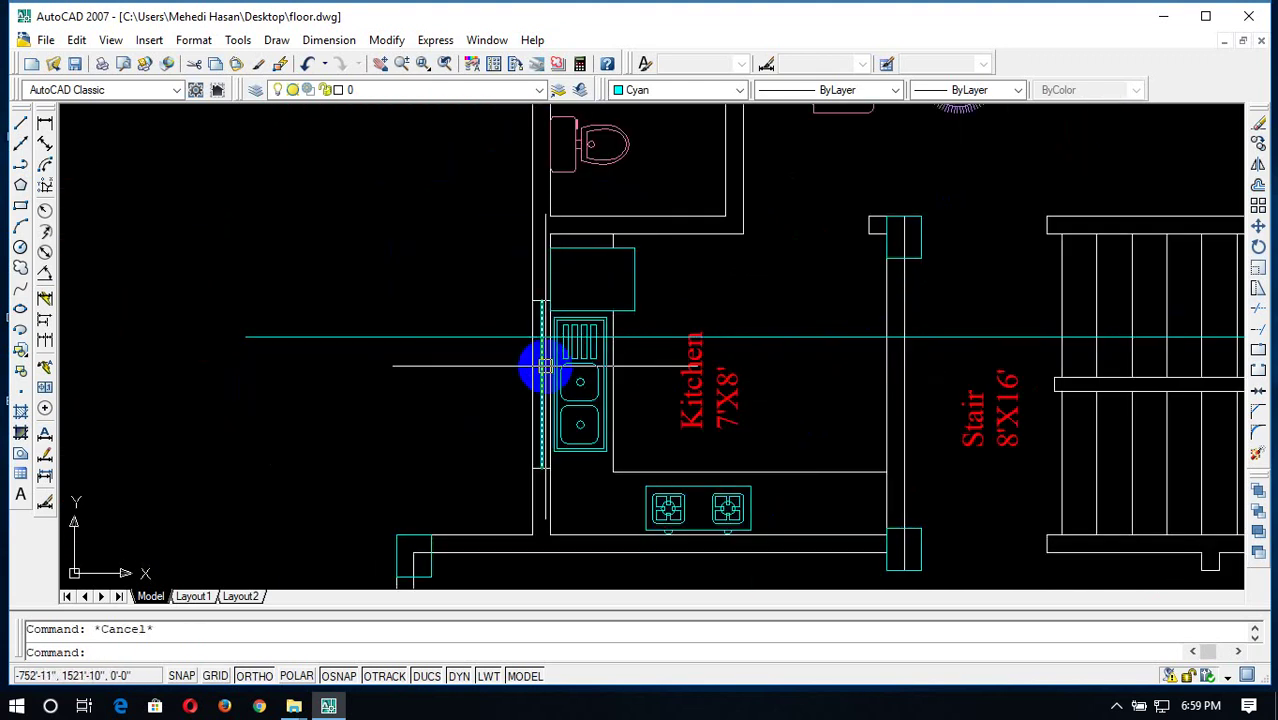
Restart vertical XLINE and place a construction line at the kitchen wall
{"action": "type", "text": "xl"}
{"action": "key", "text": "Return"}
{"action": "type", "text": "v"}
{"action": "key", "text": "Return"}
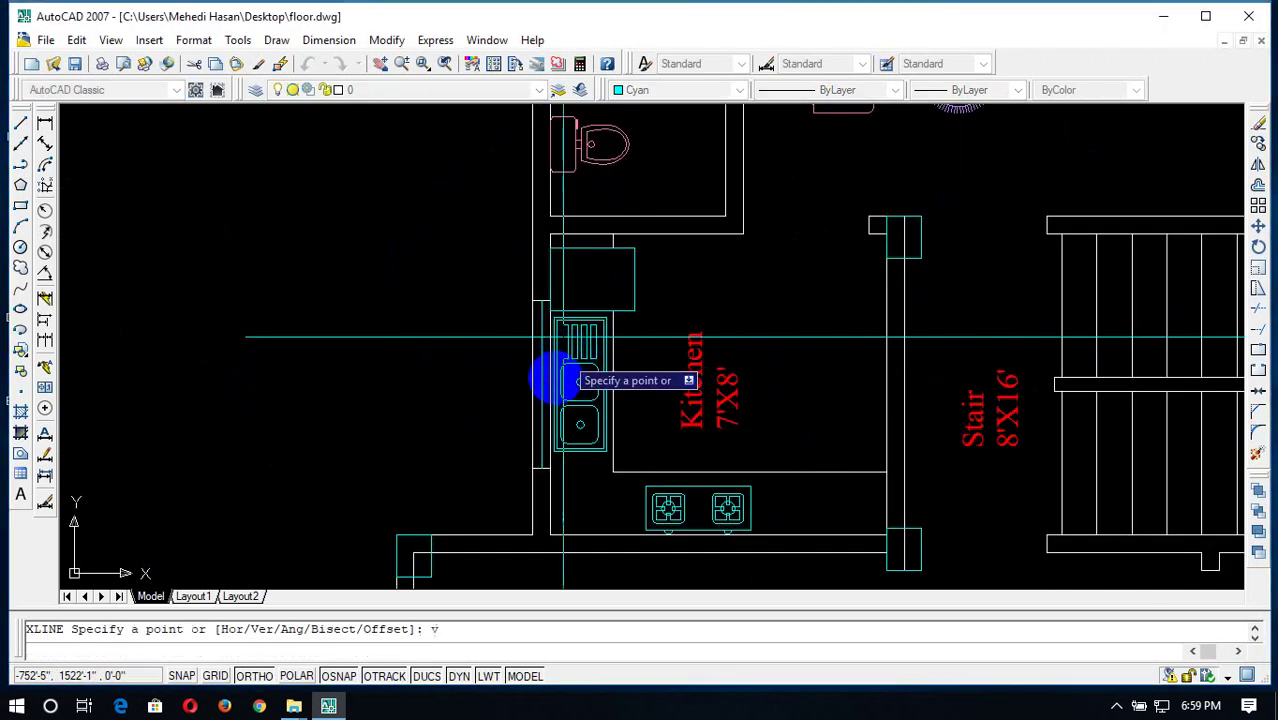
{"action": "key", "text": "Return"}
{"action": "scroll", "coordinate": [533, 337], "scroll_direction": "up", "scroll_amount": 4}
{"action": "scroll", "coordinate": [518, 328], "scroll_direction": "up", "scroll_amount": 2}
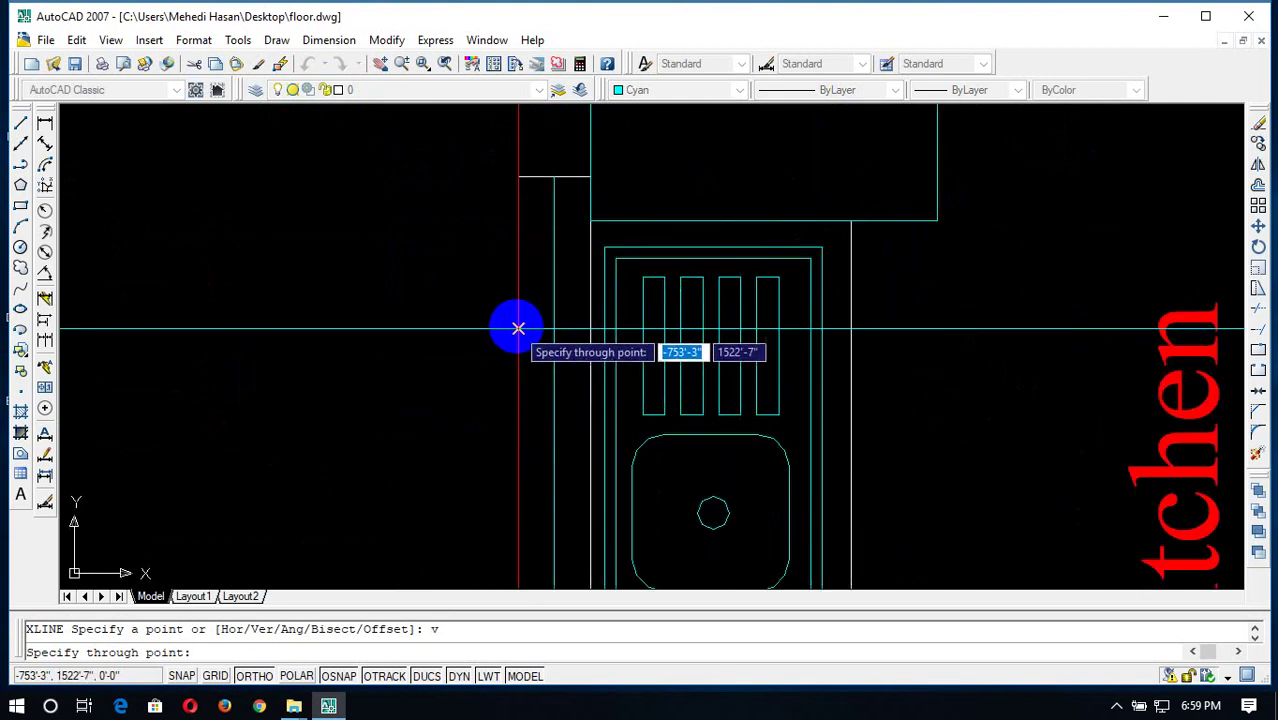
{"action": "left_click", "coordinate": [518, 328]}
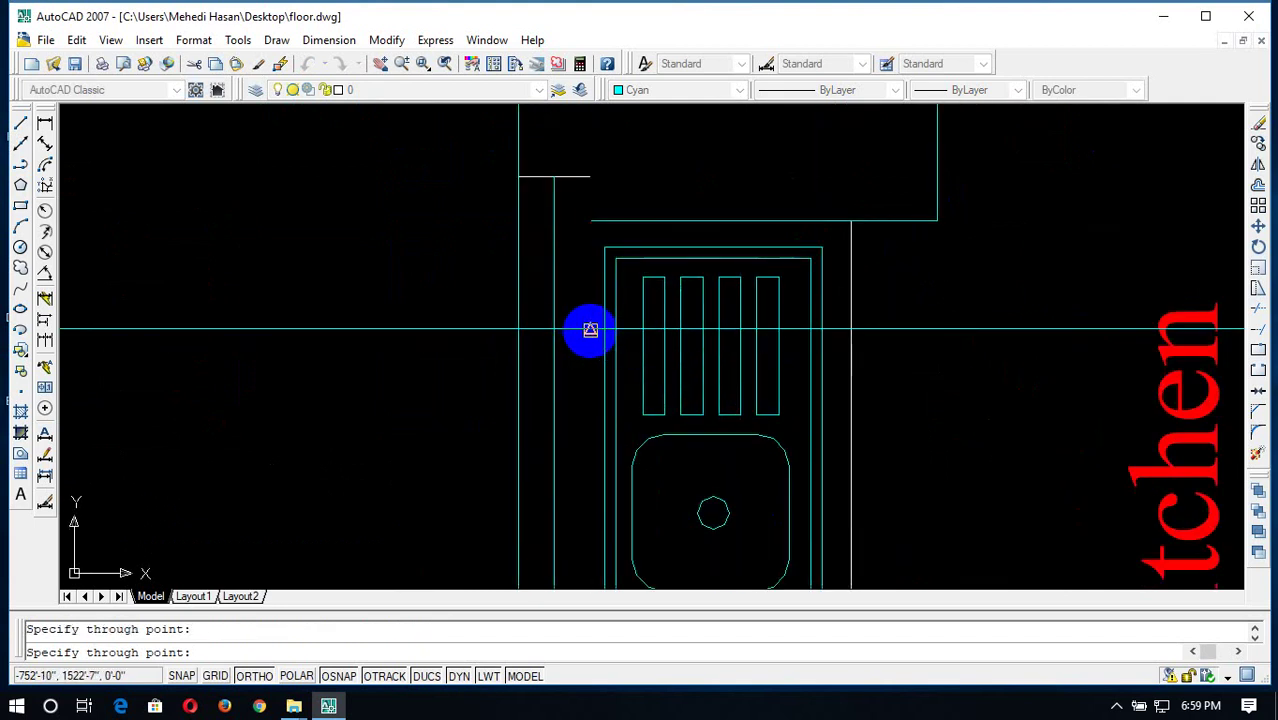
{"action": "scroll", "coordinate": [590, 330], "scroll_direction": "down", "scroll_amount": 3}
{"action": "scroll", "coordinate": [802, 337], "scroll_direction": "down", "scroll_amount": 2}
{"action": "scroll", "coordinate": [787, 374], "scroll_direction": "down", "scroll_amount": 2}
{"action": "scroll", "coordinate": [822, 288], "scroll_direction": "up", "scroll_amount": 6}
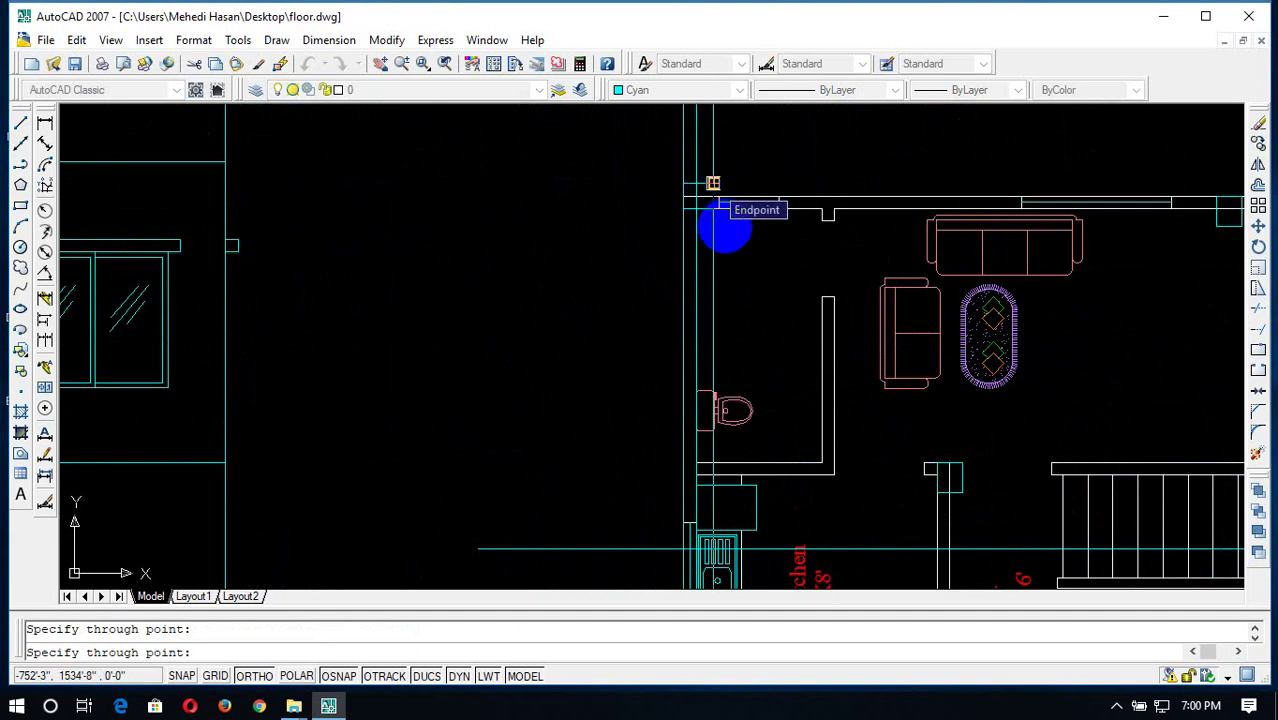
{"action": "scroll", "coordinate": [754, 300], "scroll_direction": "down", "scroll_amount": 2}
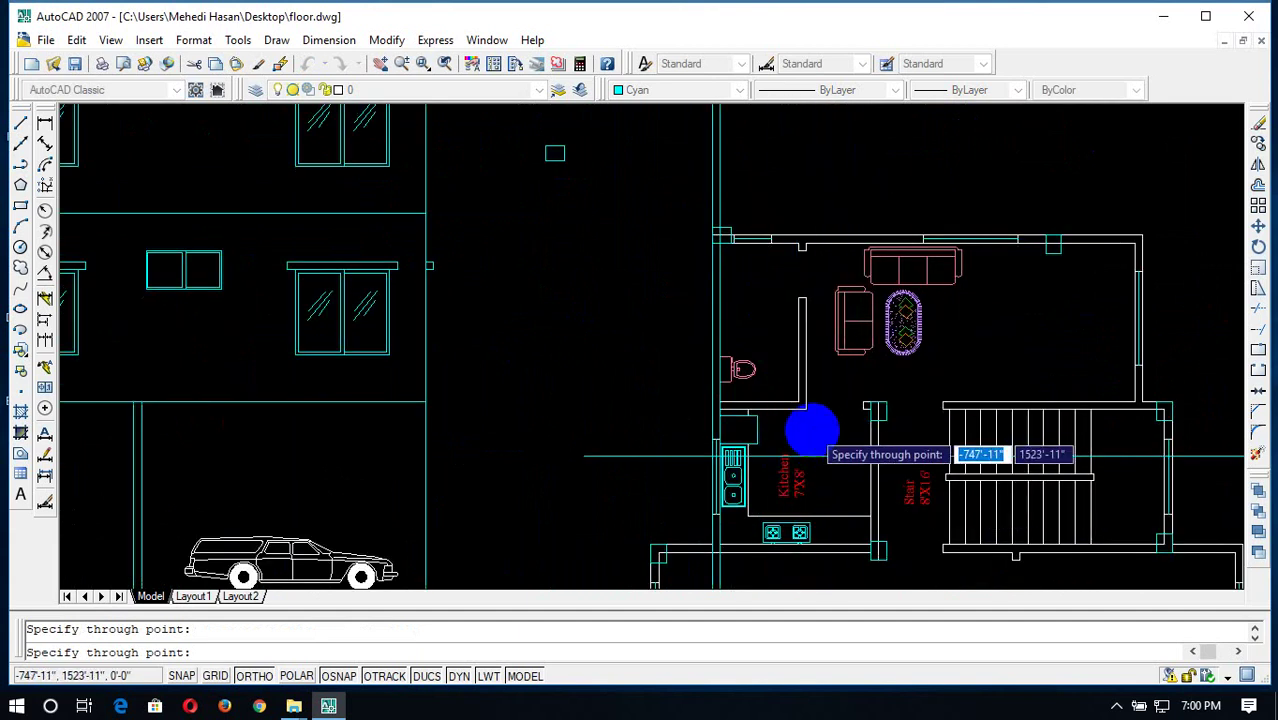
{"action": "scroll", "coordinate": [815, 432], "scroll_direction": "up", "scroll_amount": 2}
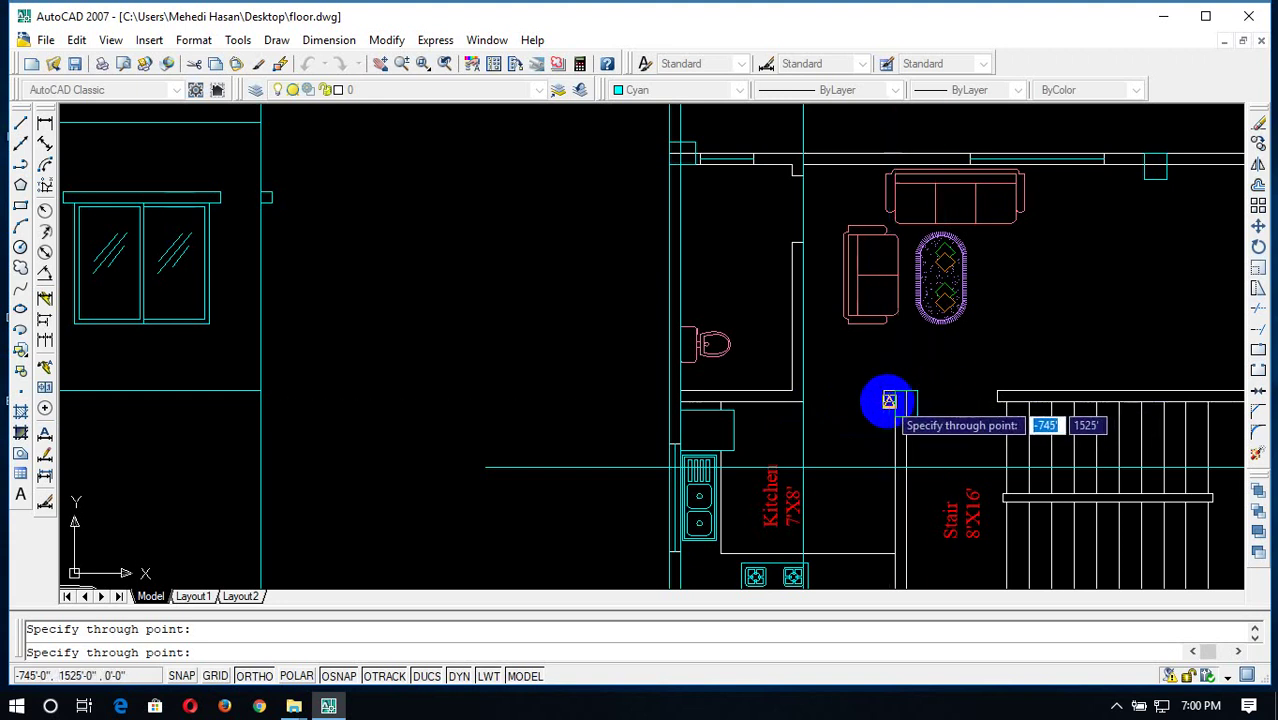
{"action": "scroll", "coordinate": [870, 440], "scroll_direction": "up", "scroll_amount": 5}
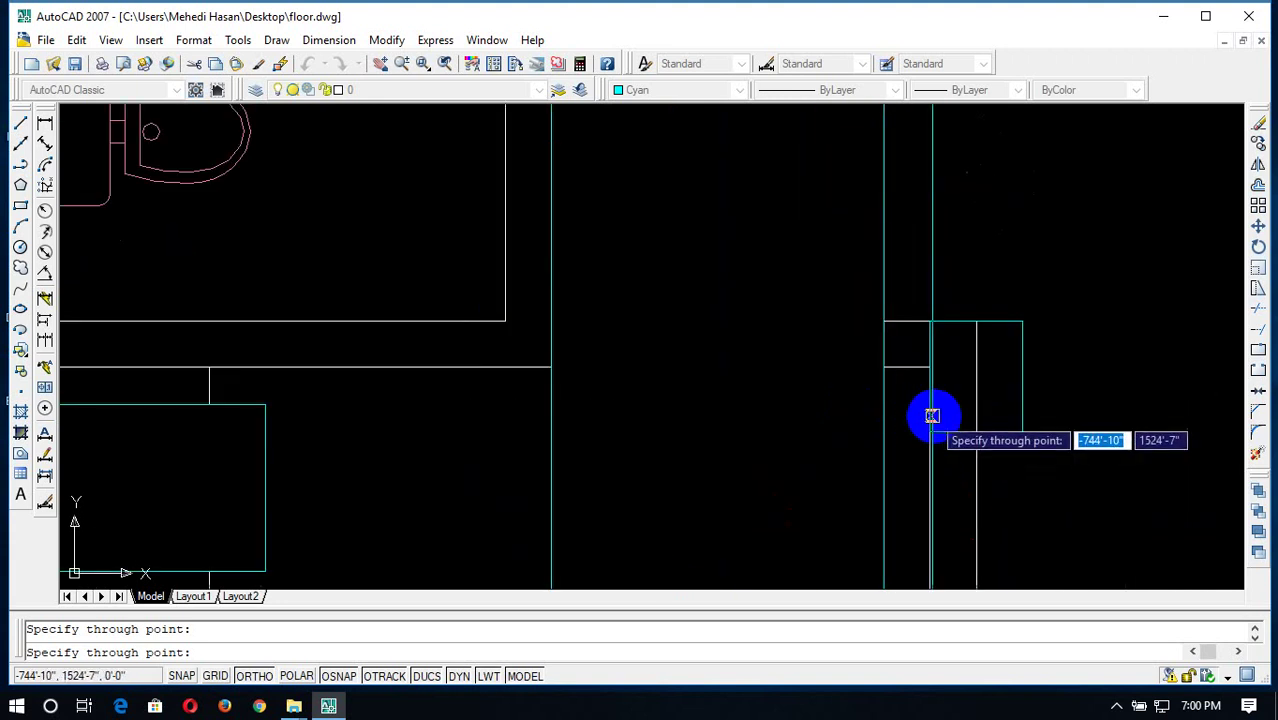
Add vertical construction lines at the two stair edges
{"action": "left_click", "coordinate": [951, 436]}
{"action": "left_click", "coordinate": [1021, 432]}
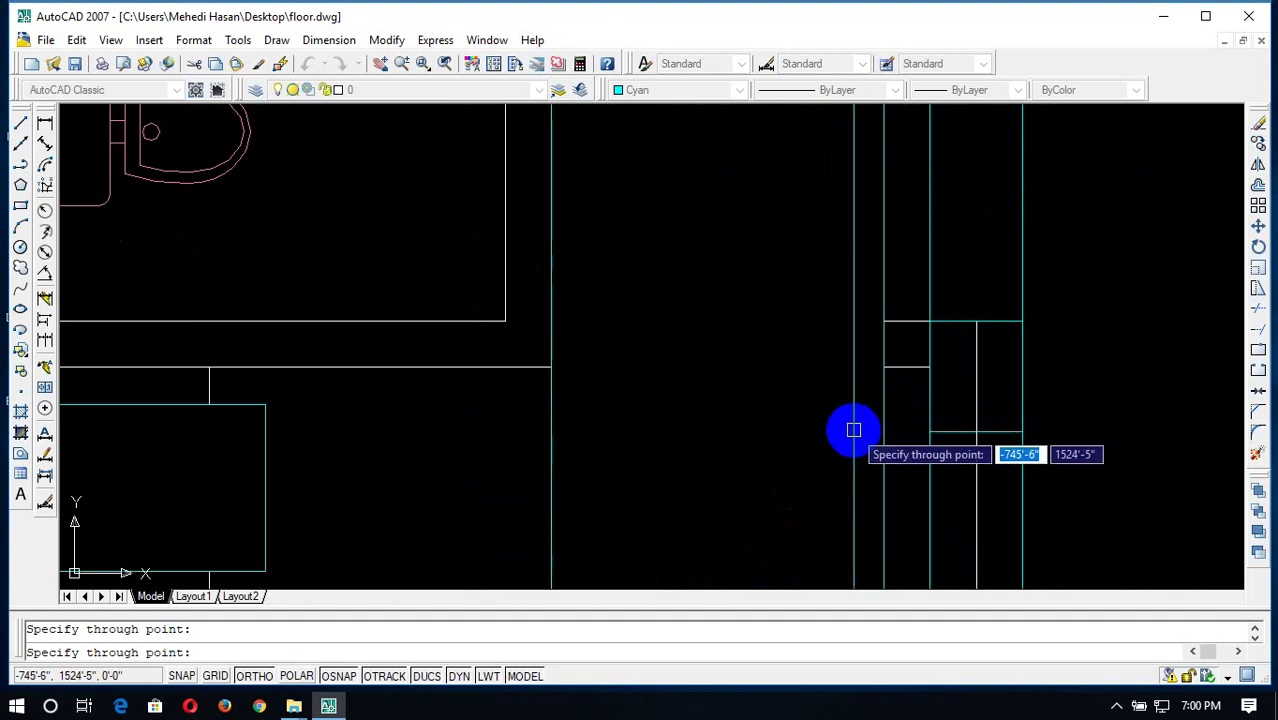
{"action": "scroll", "coordinate": [907, 422], "scroll_direction": "down", "scroll_amount": 3}
{"action": "scroll", "coordinate": [1147, 380], "scroll_direction": "down", "scroll_amount": 2}
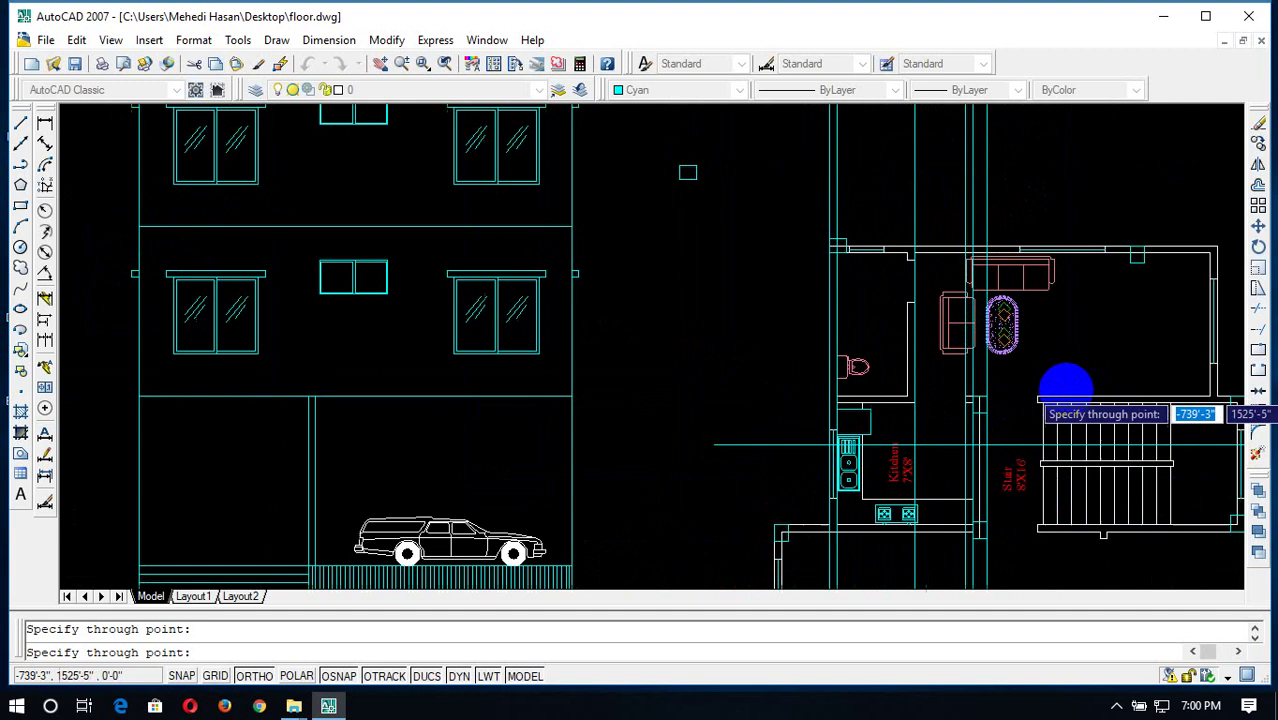
{"action": "scroll", "coordinate": [1150, 400], "scroll_direction": "down", "scroll_amount": 2}
{"action": "scroll", "coordinate": [876, 442], "scroll_direction": "up", "scroll_amount": 4}
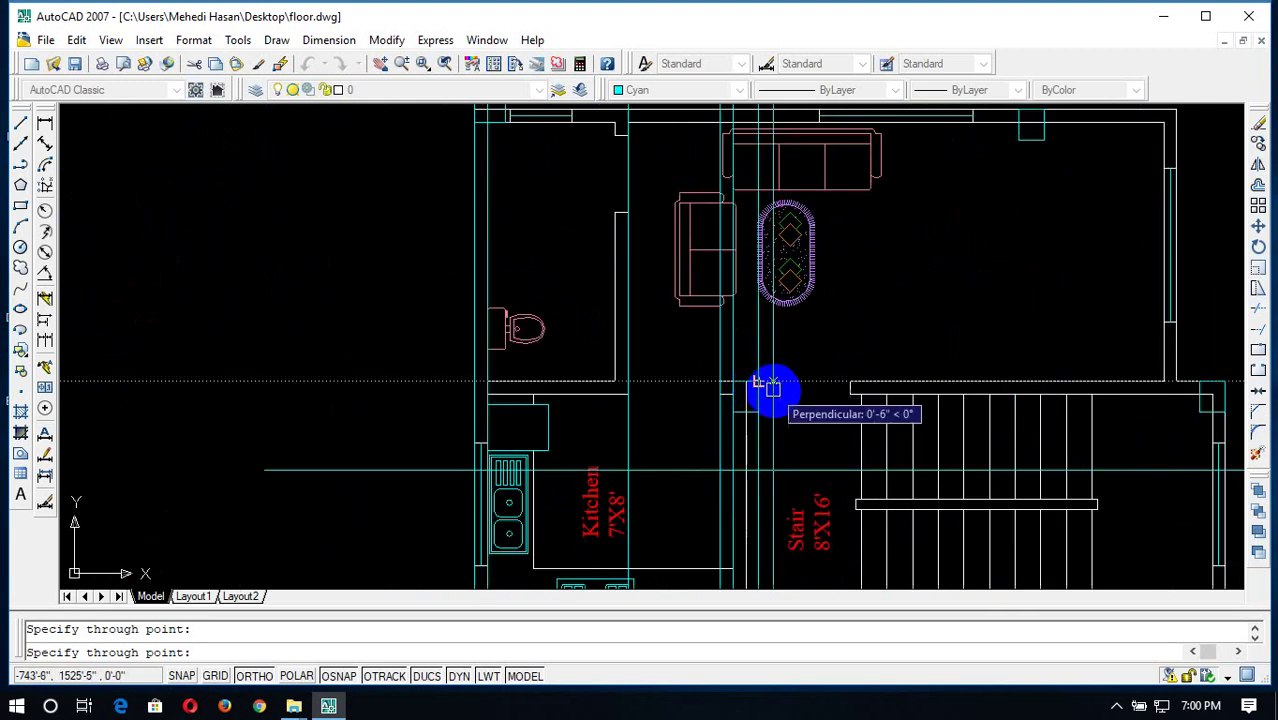
Project a vertical construction line up from every stair tread edge through to the last tread
{"action": "left_click", "coordinate": [758, 381]}
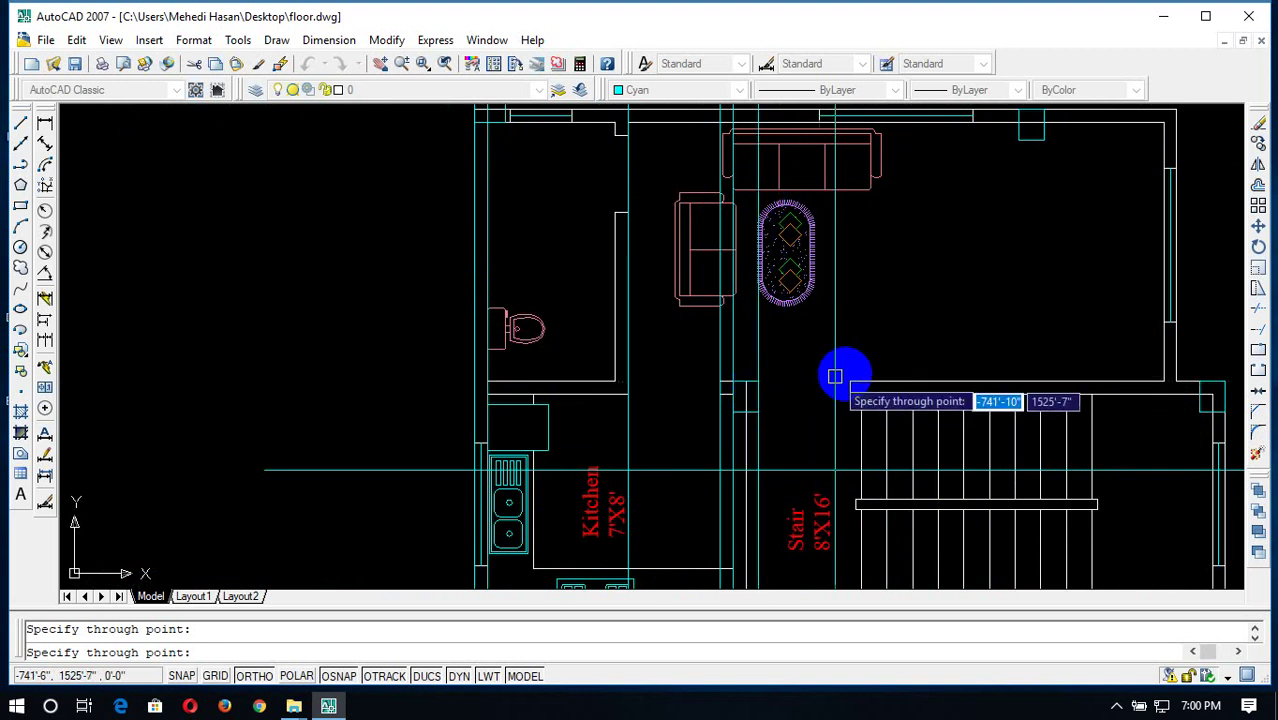
{"action": "left_click", "coordinate": [850, 374]}
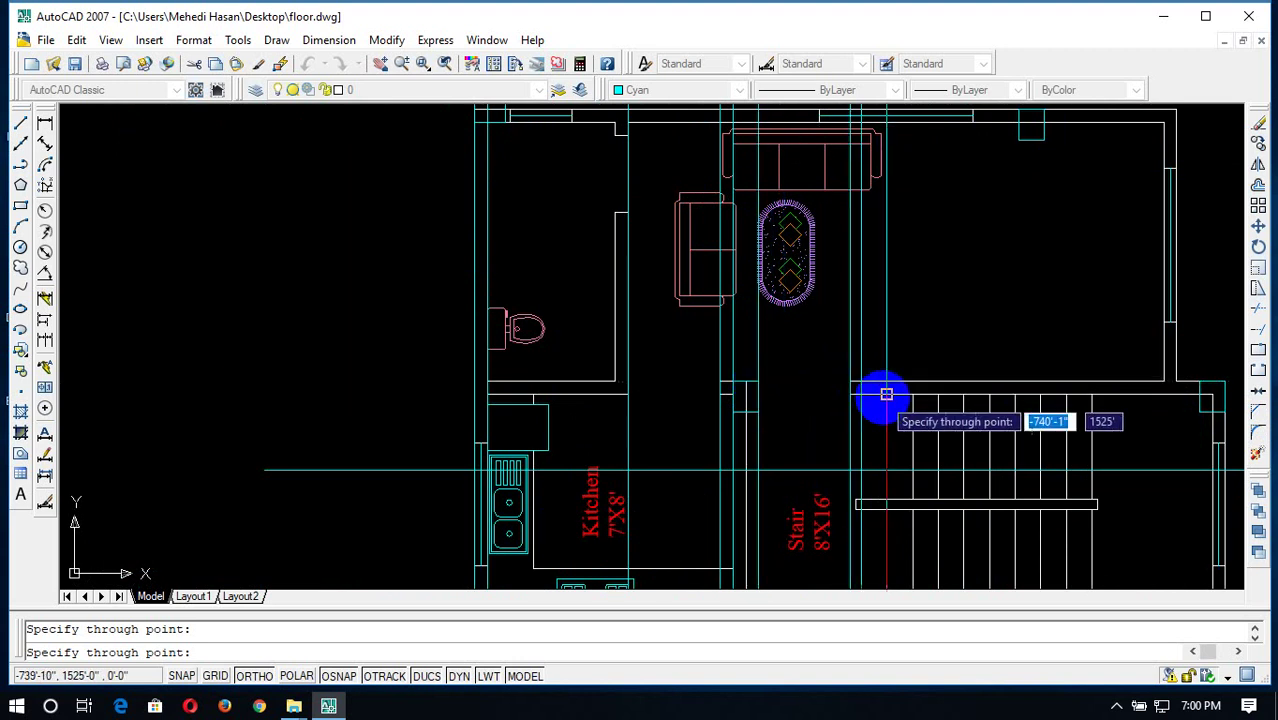
{"action": "left_click", "coordinate": [912, 394]}
{"action": "left_click", "coordinate": [938, 394]}
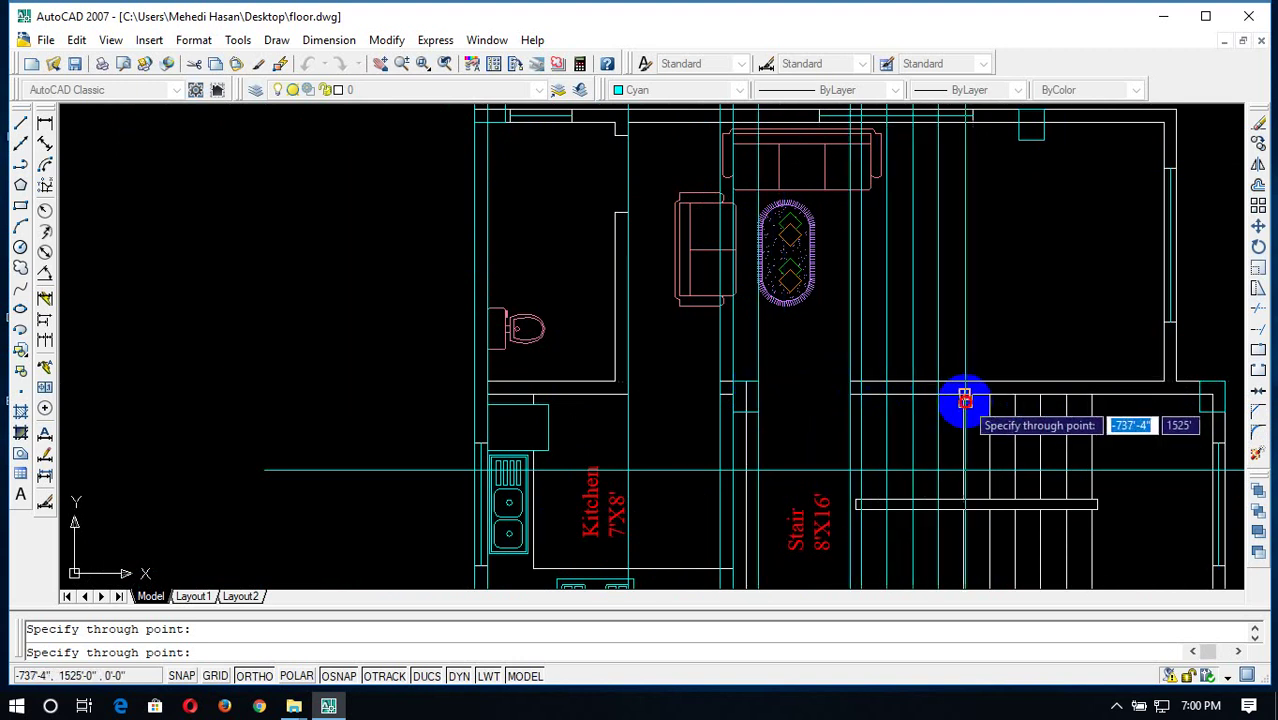
{"action": "left_click", "coordinate": [963, 394]}
{"action": "left_click", "coordinate": [989, 394]}
{"action": "left_click", "coordinate": [1015, 398]}
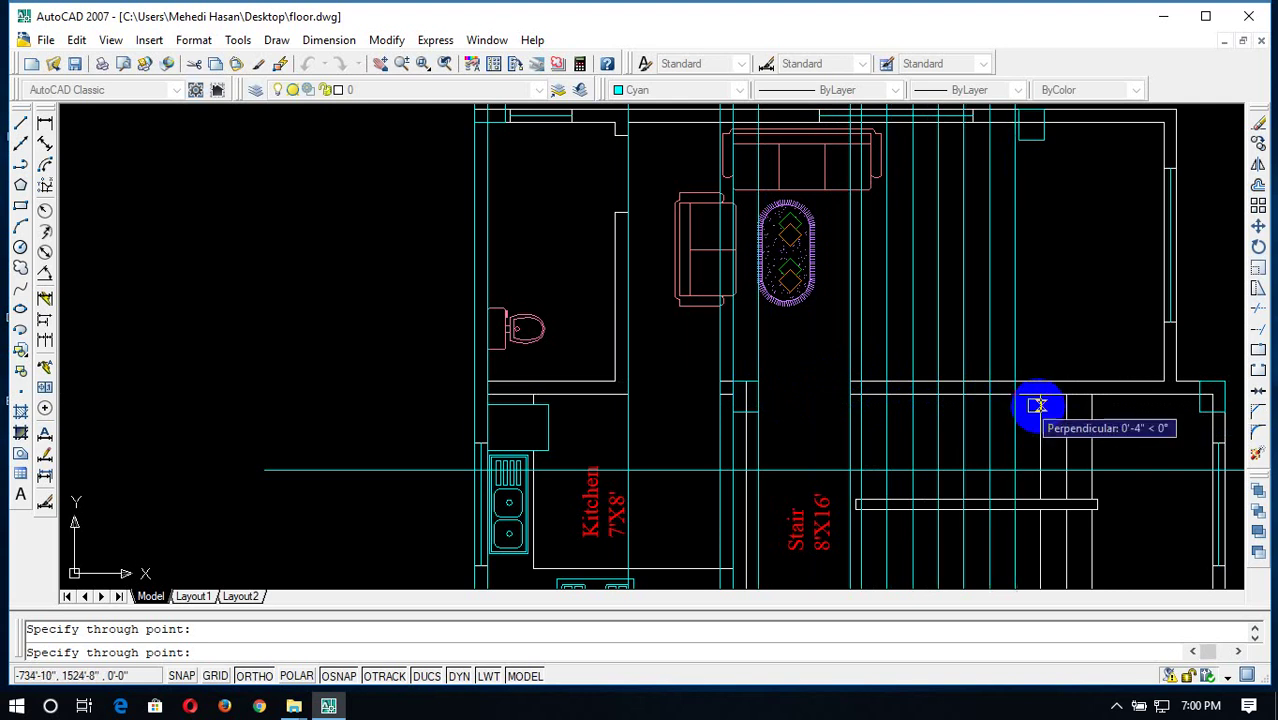
{"action": "left_click", "coordinate": [1040, 396]}
{"action": "left_click", "coordinate": [1064, 396]}
{"action": "left_click", "coordinate": [1090, 392]}
{"action": "left_click", "coordinate": [1115, 390]}
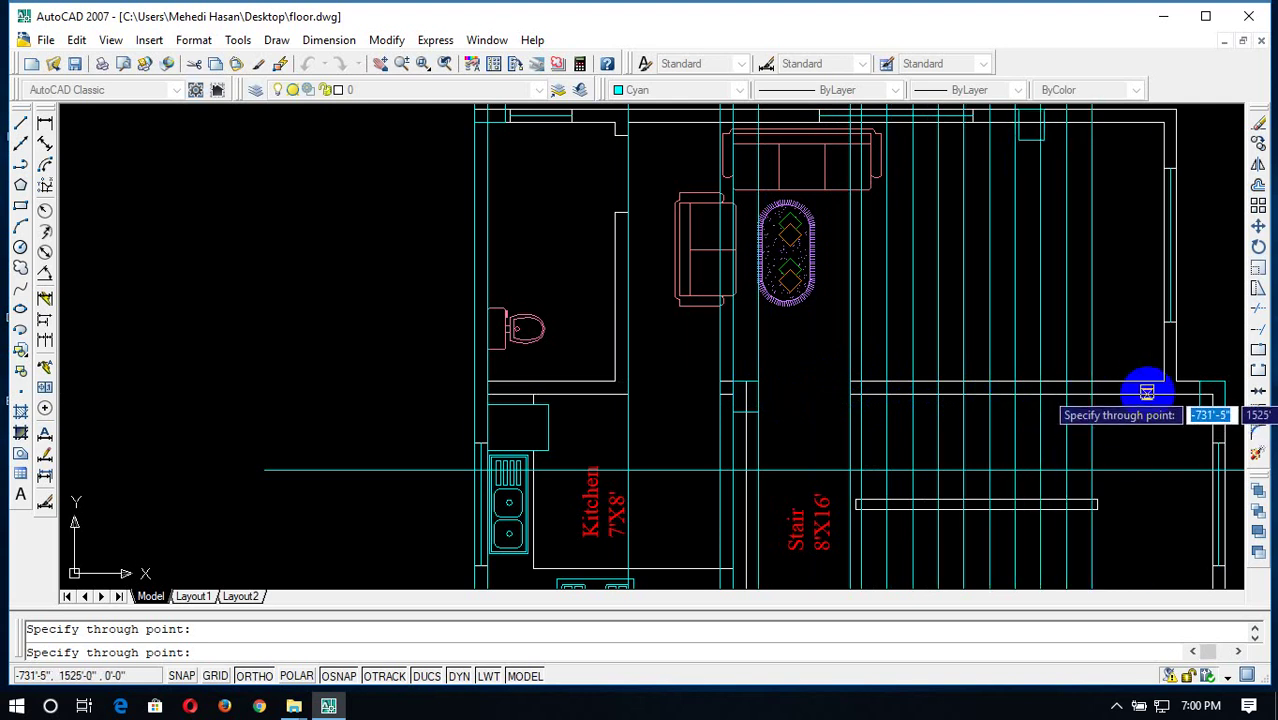
{"action": "left_click", "coordinate": [1140, 385]}
{"action": "left_click", "coordinate": [1164, 381]}
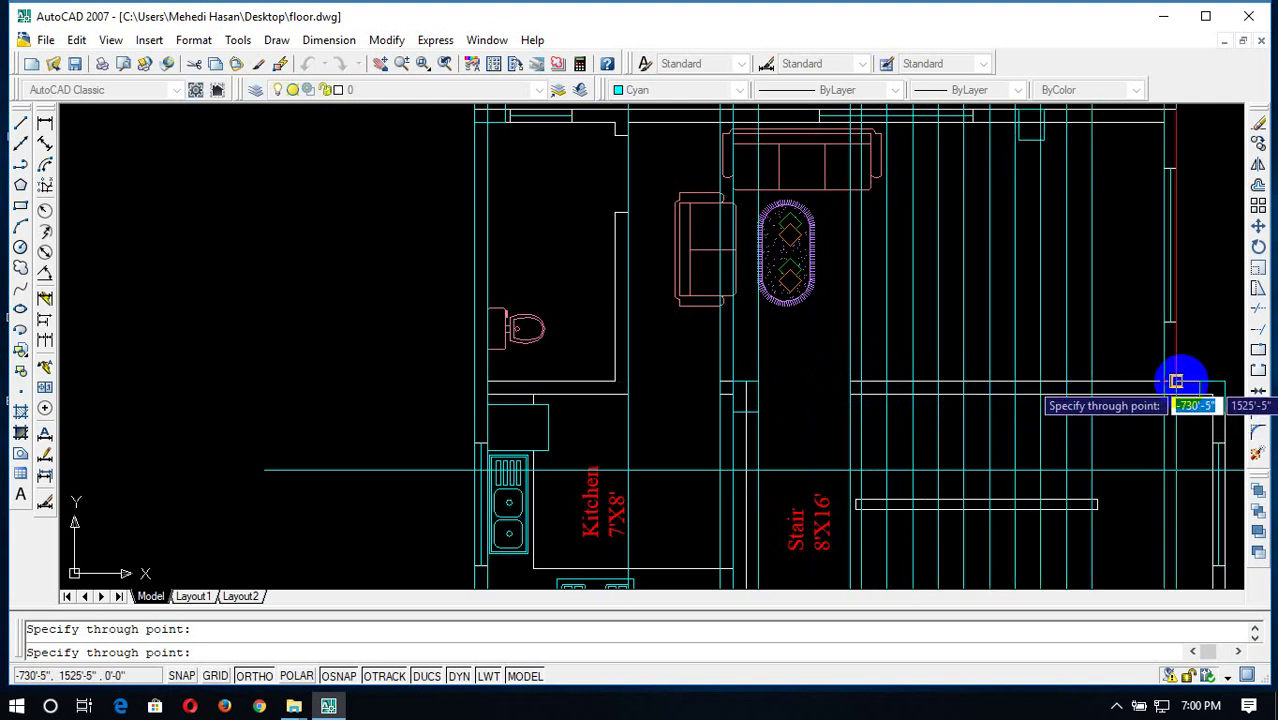
{"action": "scroll", "coordinate": [1176, 381], "scroll_direction": "down", "scroll_amount": 5}
{"action": "scroll", "coordinate": [1044, 337], "scroll_direction": "up", "scroll_amount": 2}
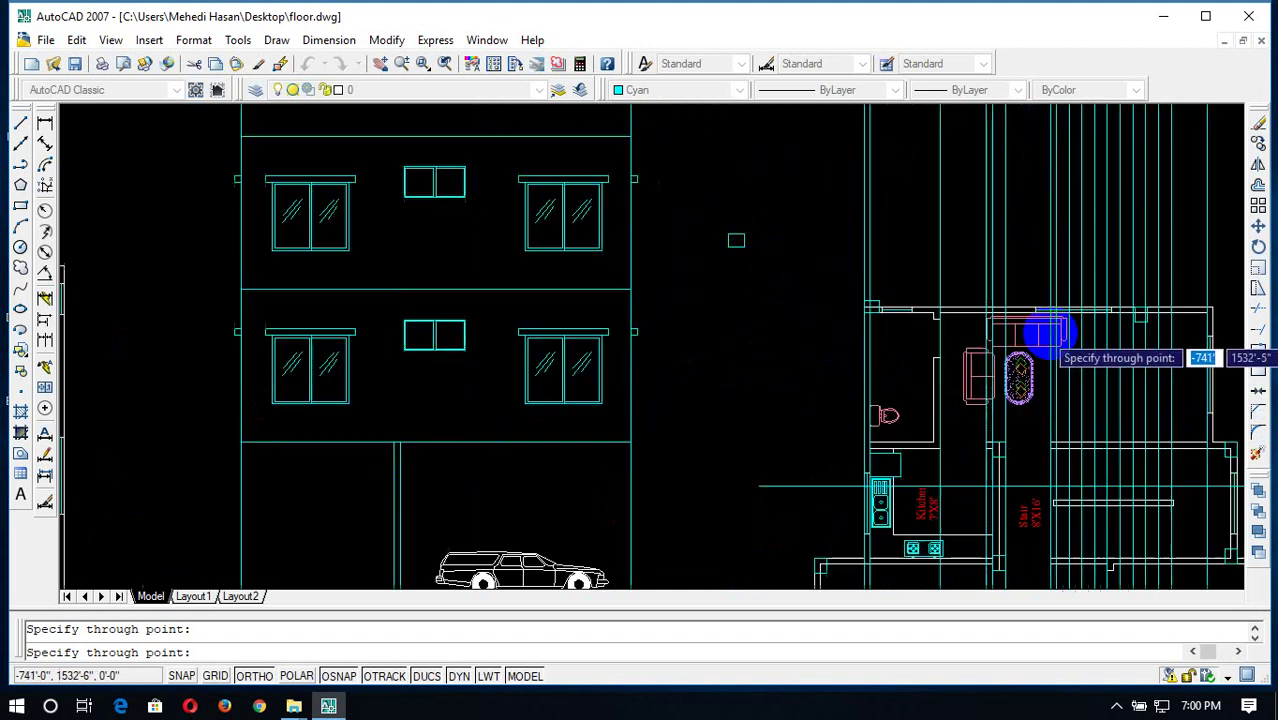
{"action": "scroll", "coordinate": [1203, 304], "scroll_direction": "up", "scroll_amount": 1}
{"action": "scroll", "coordinate": [1203, 304], "scroll_direction": "up", "scroll_amount": 4}
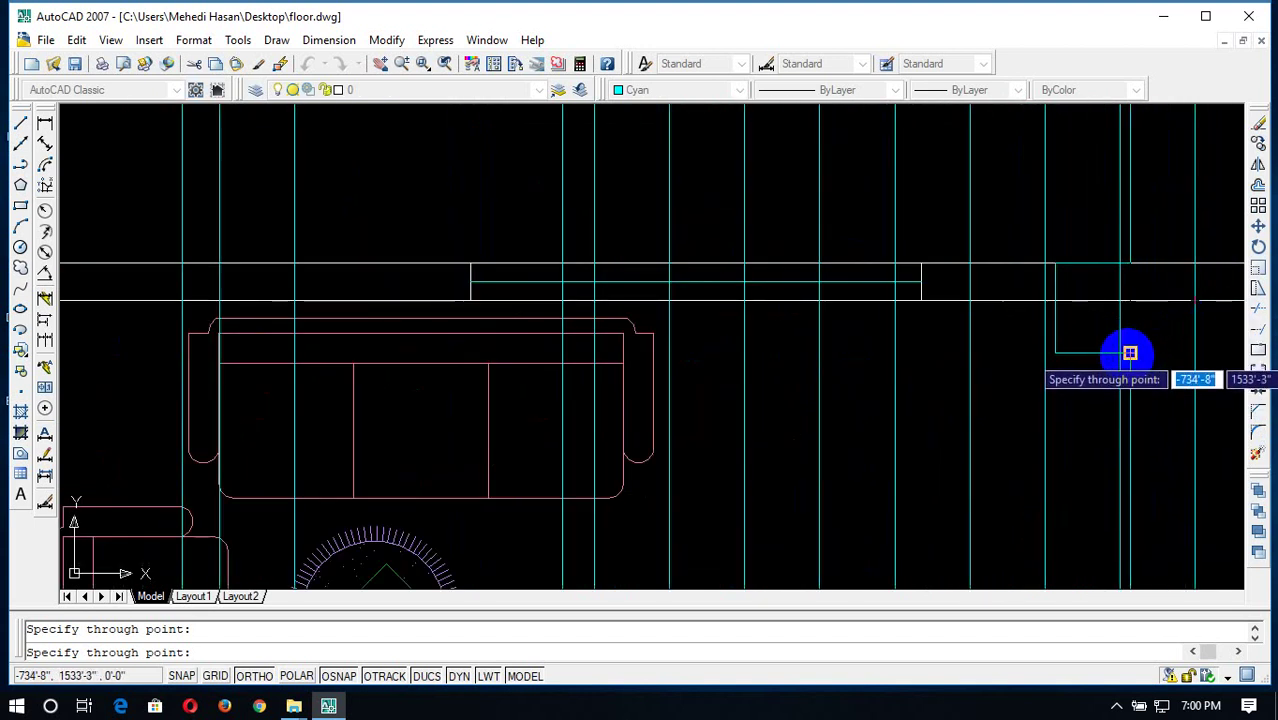
{"action": "left_click", "coordinate": [1055, 353]}
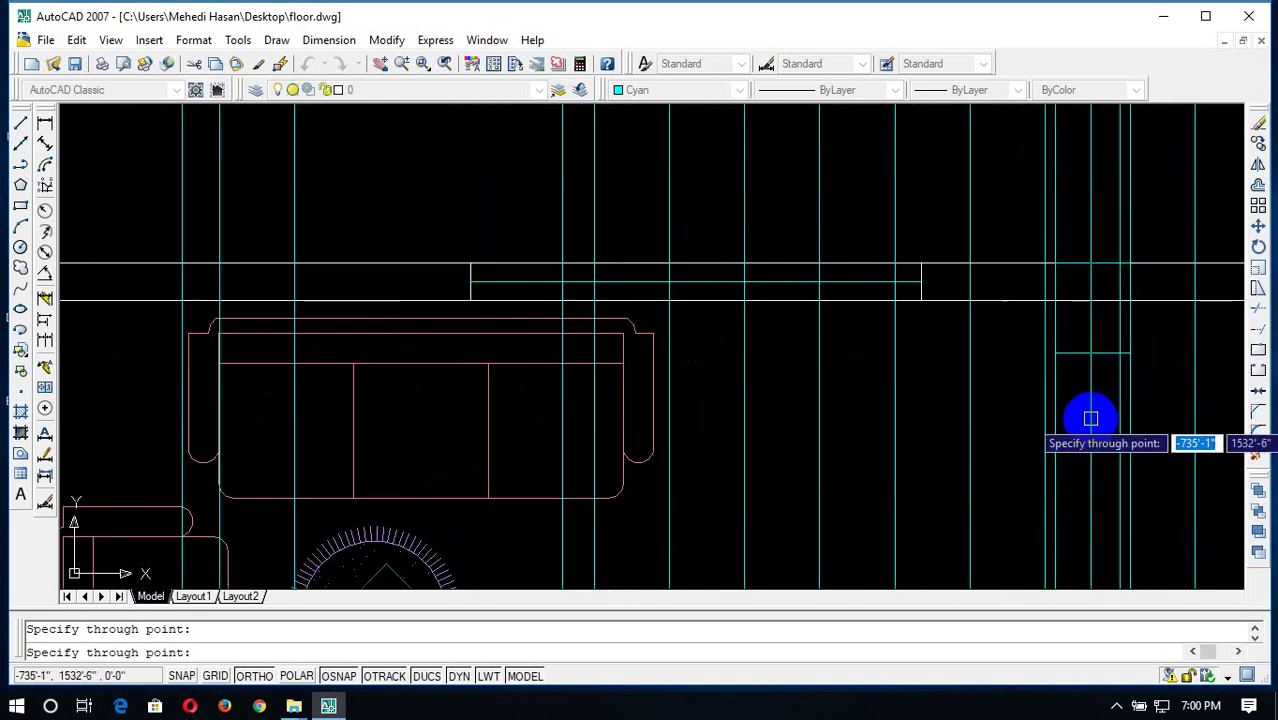
Select the new construction line and browse the text, dimension, table style and colour lists, leaving Cyan
{"action": "key", "text": "Escape"}
{"action": "left_click", "coordinate": [1056, 386]}
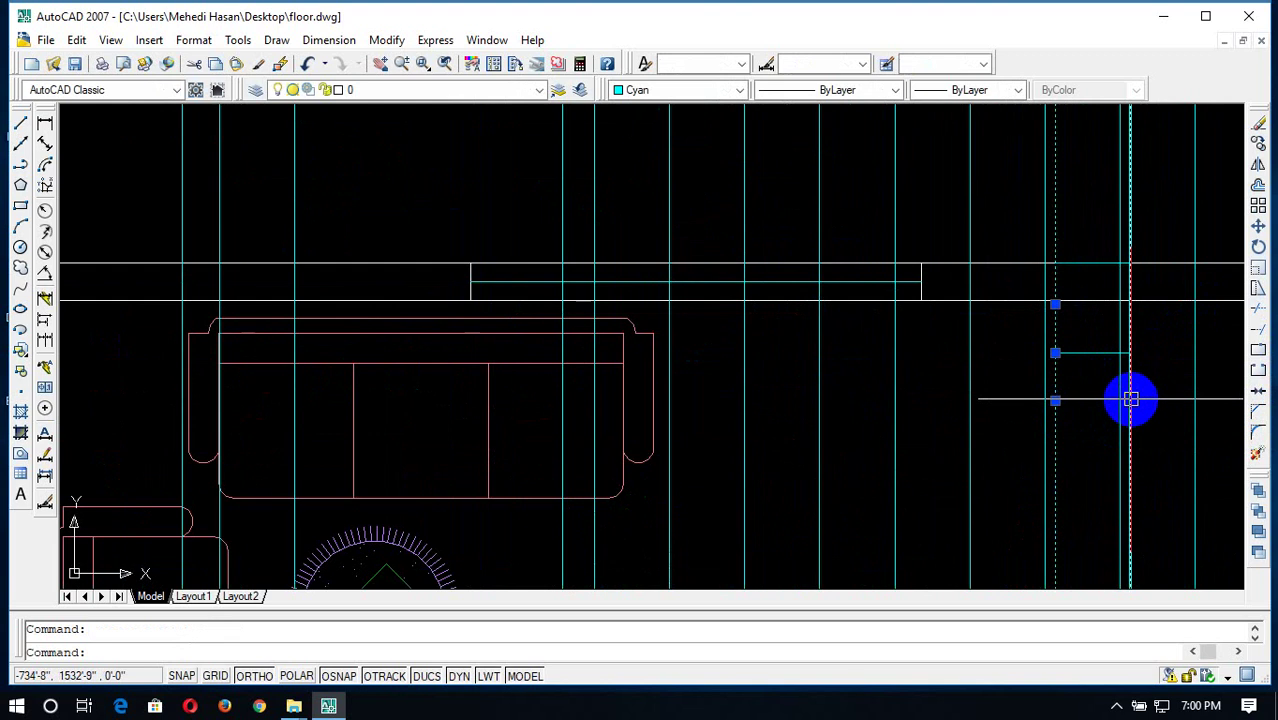
{"action": "left_click", "coordinate": [735, 66]}
{"action": "left_click", "coordinate": [831, 66]}
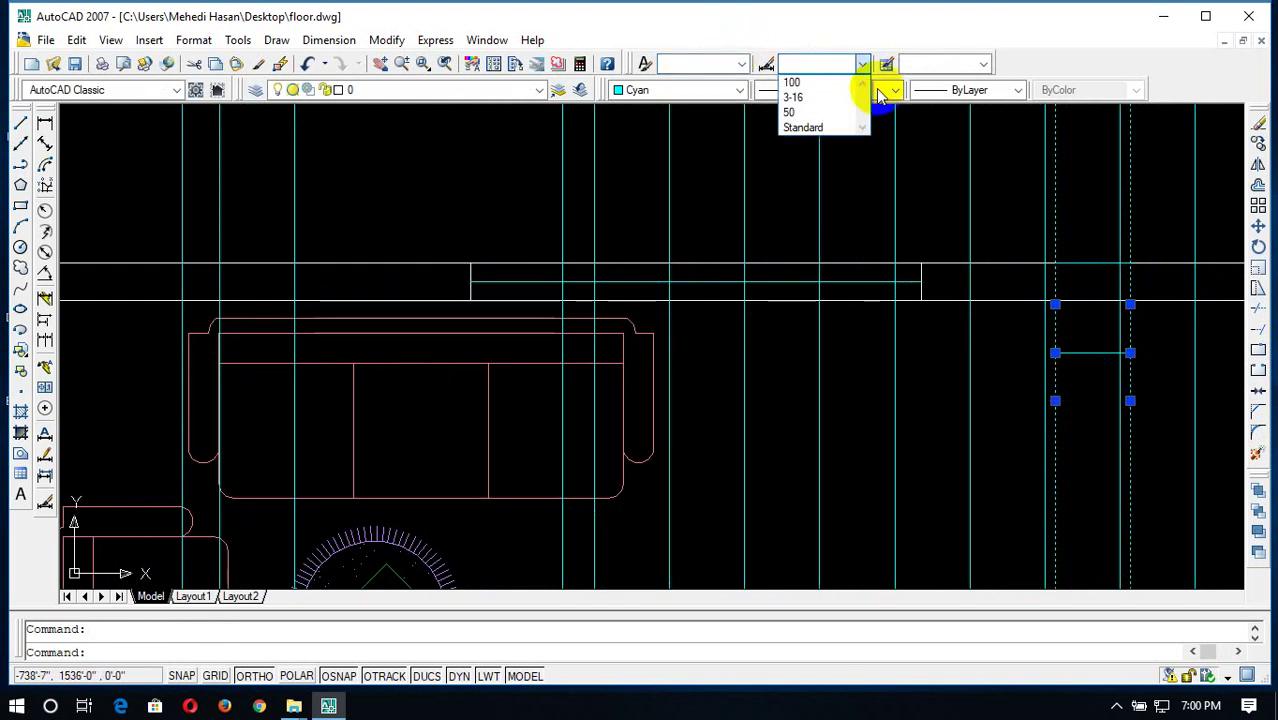
{"action": "left_click", "coordinate": [918, 64]}
{"action": "left_click", "coordinate": [918, 64]}
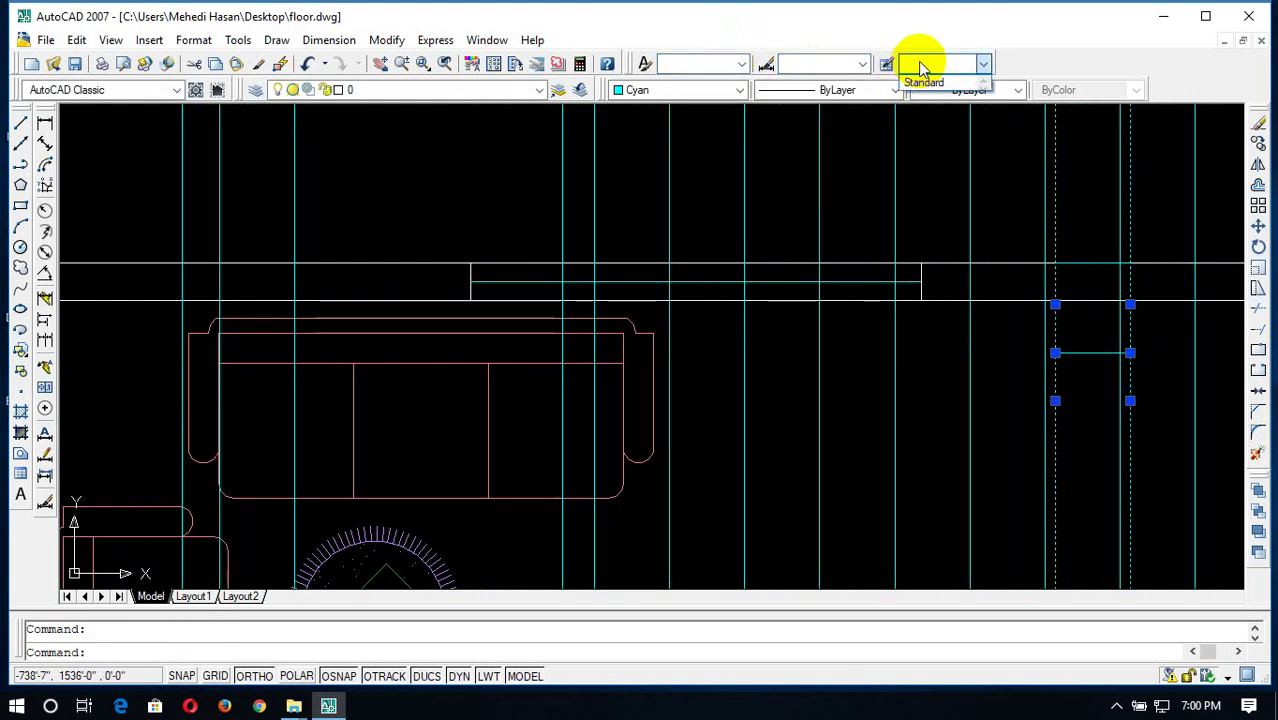
{"action": "left_click", "coordinate": [690, 90]}
{"action": "key", "text": "Escape"}
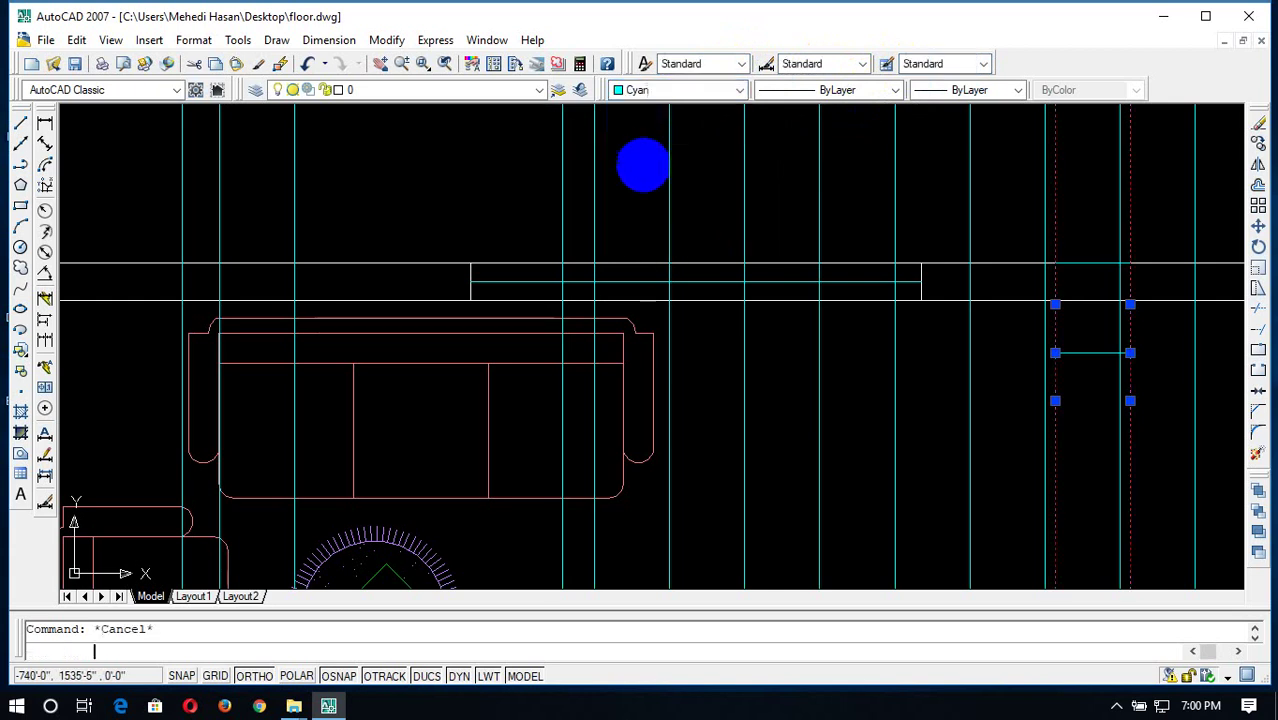
{"action": "scroll", "coordinate": [813, 285], "scroll_direction": "down", "scroll_amount": 5}
{"action": "scroll", "coordinate": [822, 294], "scroll_direction": "up", "scroll_amount": 3}
{"action": "scroll", "coordinate": [846, 220], "scroll_direction": "down", "scroll_amount": 2}
{"action": "scroll", "coordinate": [846, 240], "scroll_direction": "down", "scroll_amount": 2}
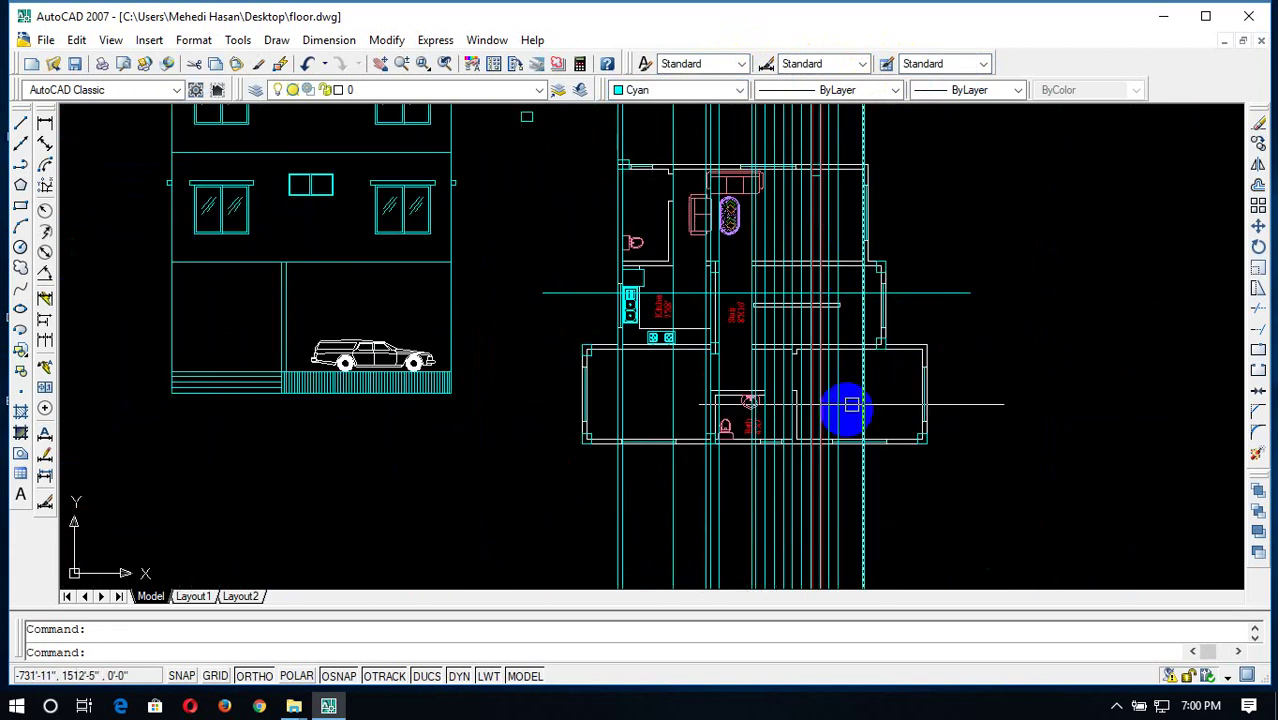
{"action": "scroll", "coordinate": [864, 348], "scroll_direction": "up", "scroll_amount": 3}
{"action": "scroll", "coordinate": [862, 314], "scroll_direction": "down", "scroll_amount": 4}
{"action": "scroll", "coordinate": [866, 150], "scroll_direction": "up", "scroll_amount": 5}
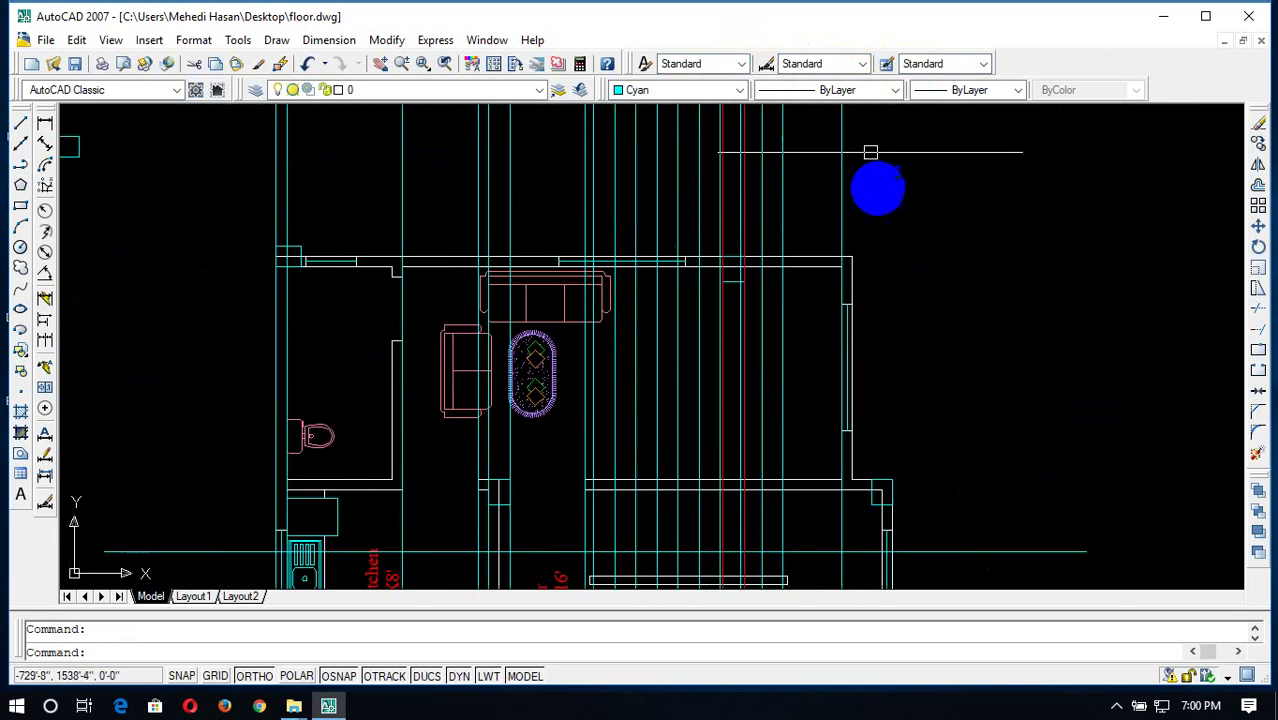
{"action": "scroll", "coordinate": [862, 307], "scroll_direction": "down", "scroll_amount": 5}
{"action": "scroll", "coordinate": [851, 316], "scroll_direction": "up", "scroll_amount": 2}
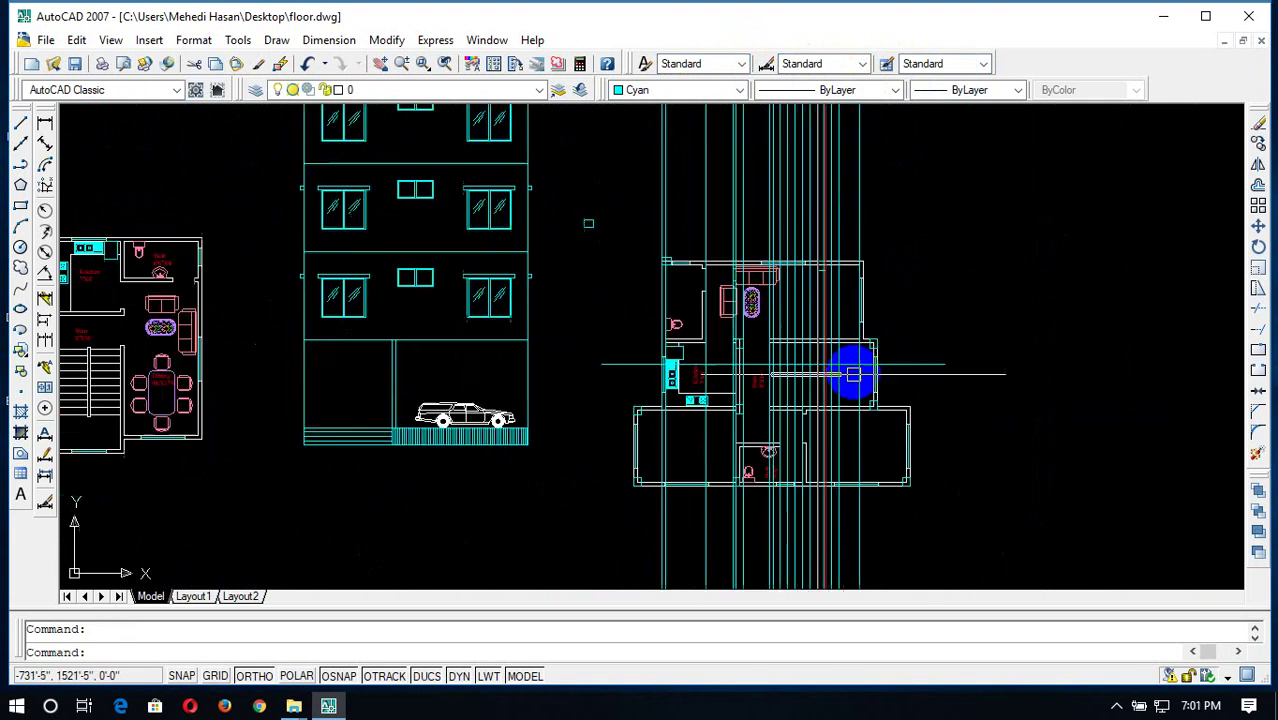
{"action": "scroll", "coordinate": [850, 365], "scroll_direction": "up", "scroll_amount": 2}
Offset the vertical line 5 units to the right beside the plan's right wall
{"action": "type", "text": "o"}
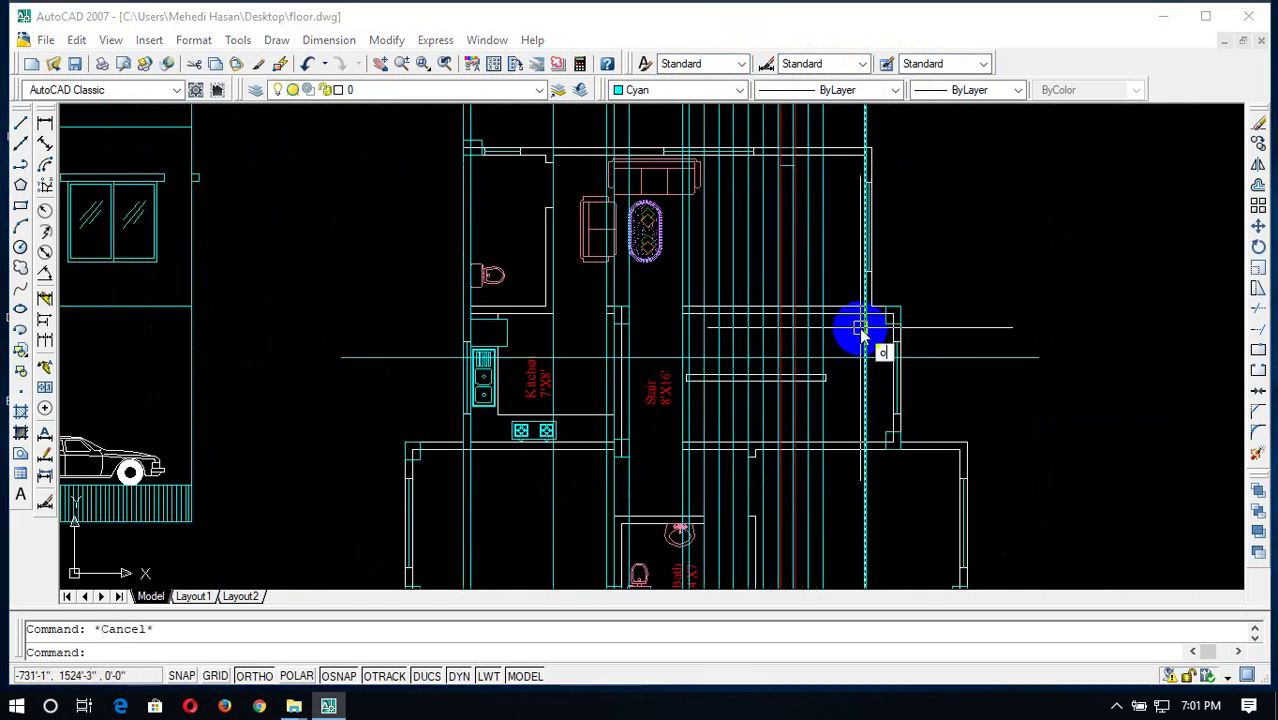
{"action": "key", "text": "Return"}
{"action": "type", "text": "5"}
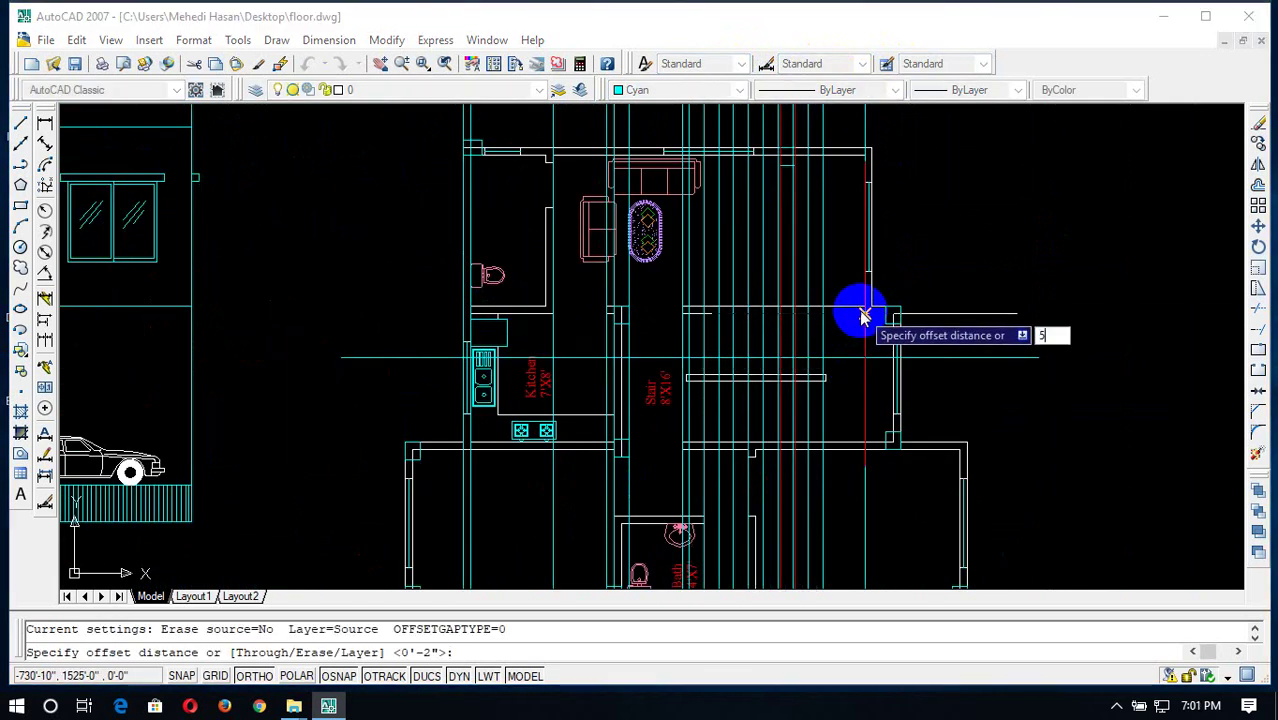
{"action": "key", "text": "Return"}
{"action": "left_click", "coordinate": [862, 337]}
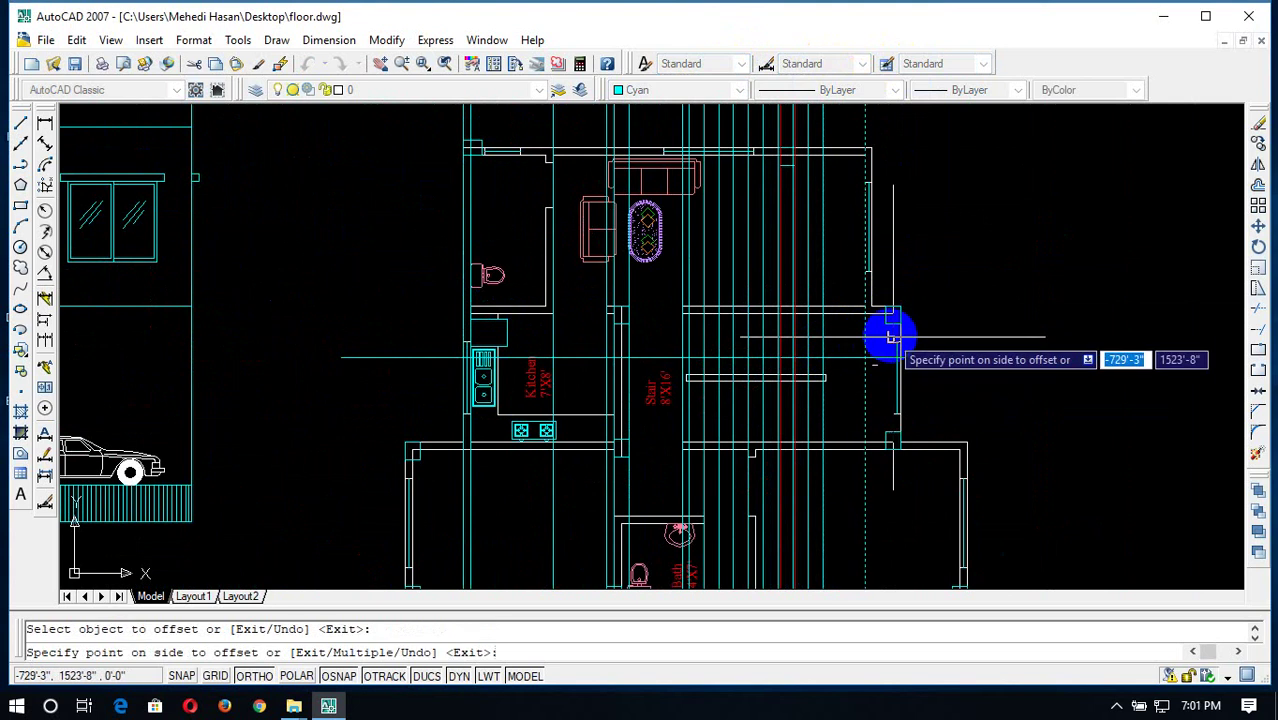
{"action": "left_click", "coordinate": [975, 311]}
{"action": "key", "text": "Escape"}
{"action": "scroll", "coordinate": [893, 250], "scroll_direction": "down", "scroll_amount": 4}
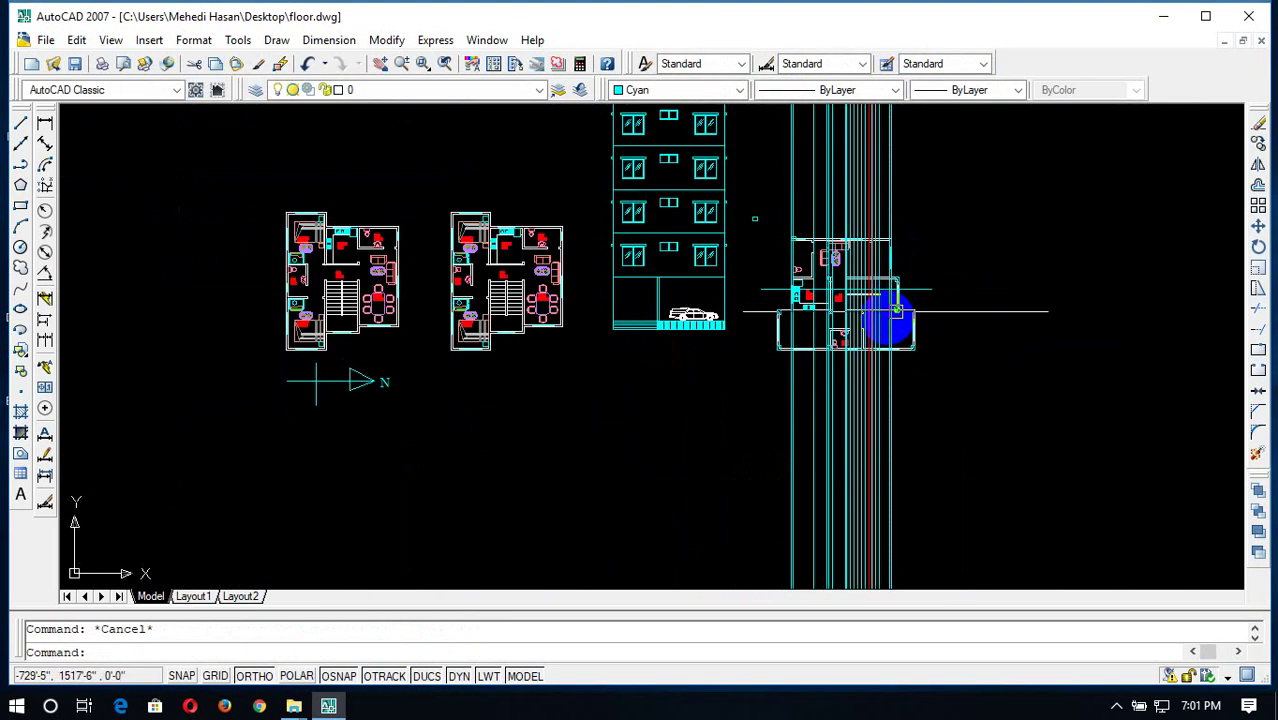
{"action": "left_click", "coordinate": [1116, 707]}
{"action": "left_click", "coordinate": [976, 397]}
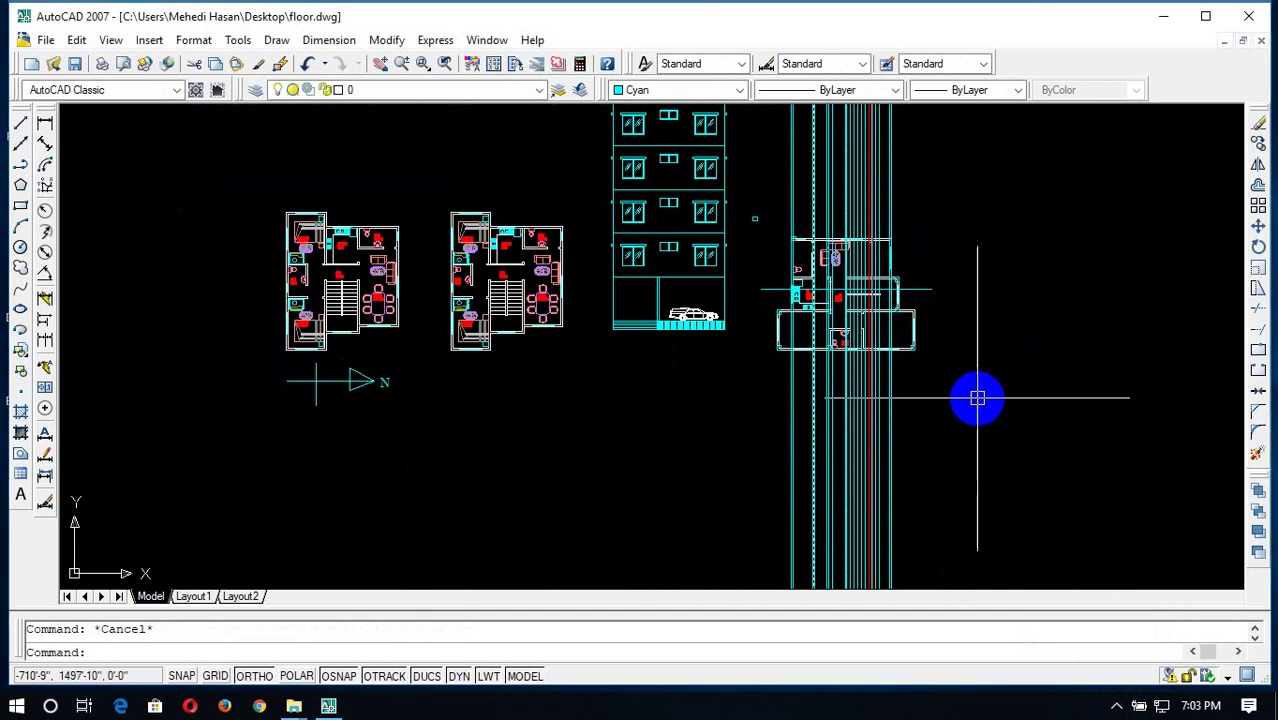
{"action": "scroll", "coordinate": [913, 277], "scroll_direction": "up", "scroll_amount": 3}
{"action": "scroll", "coordinate": [877, 332], "scroll_direction": "up", "scroll_amount": 2}
{"action": "scroll", "coordinate": [880, 340], "scroll_direction": "down", "scroll_amount": 2}
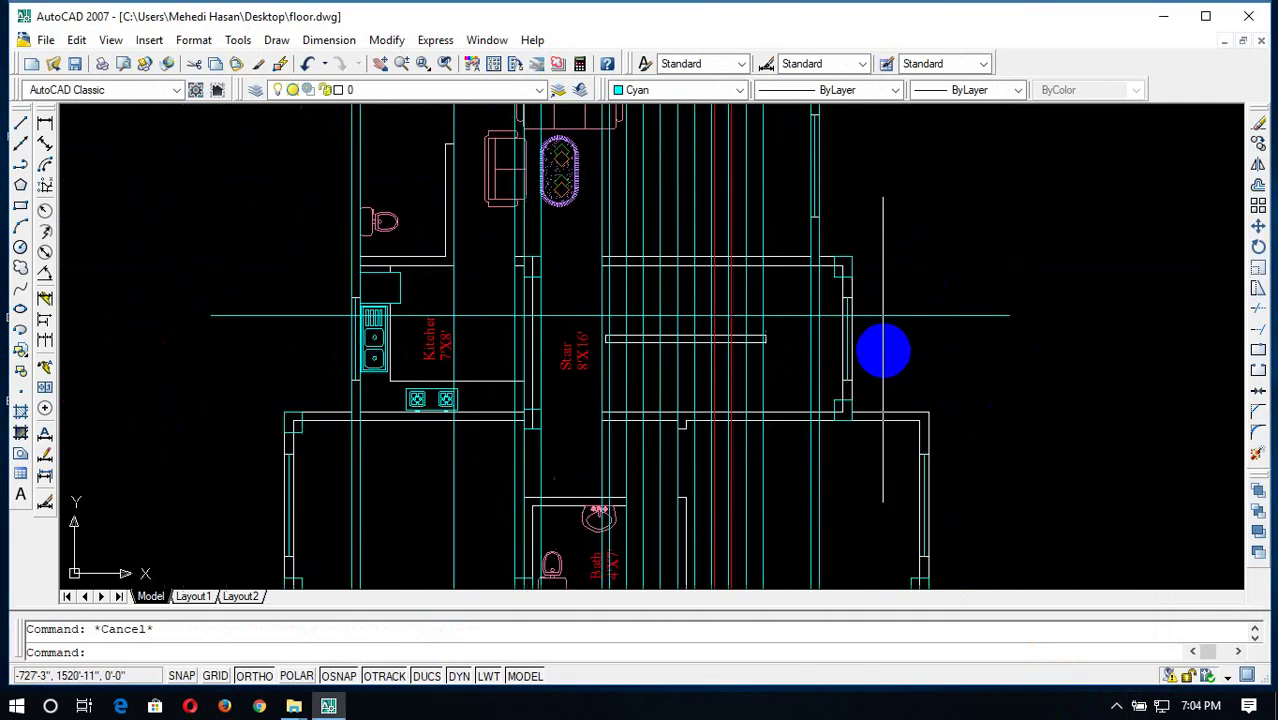
{"action": "scroll", "coordinate": [870, 365], "scroll_direction": "up", "scroll_amount": 2}
{"action": "scroll", "coordinate": [875, 400], "scroll_direction": "up", "scroll_amount": 1}
{"action": "scroll", "coordinate": [900, 430], "scroll_direction": "down", "scroll_amount": 6}
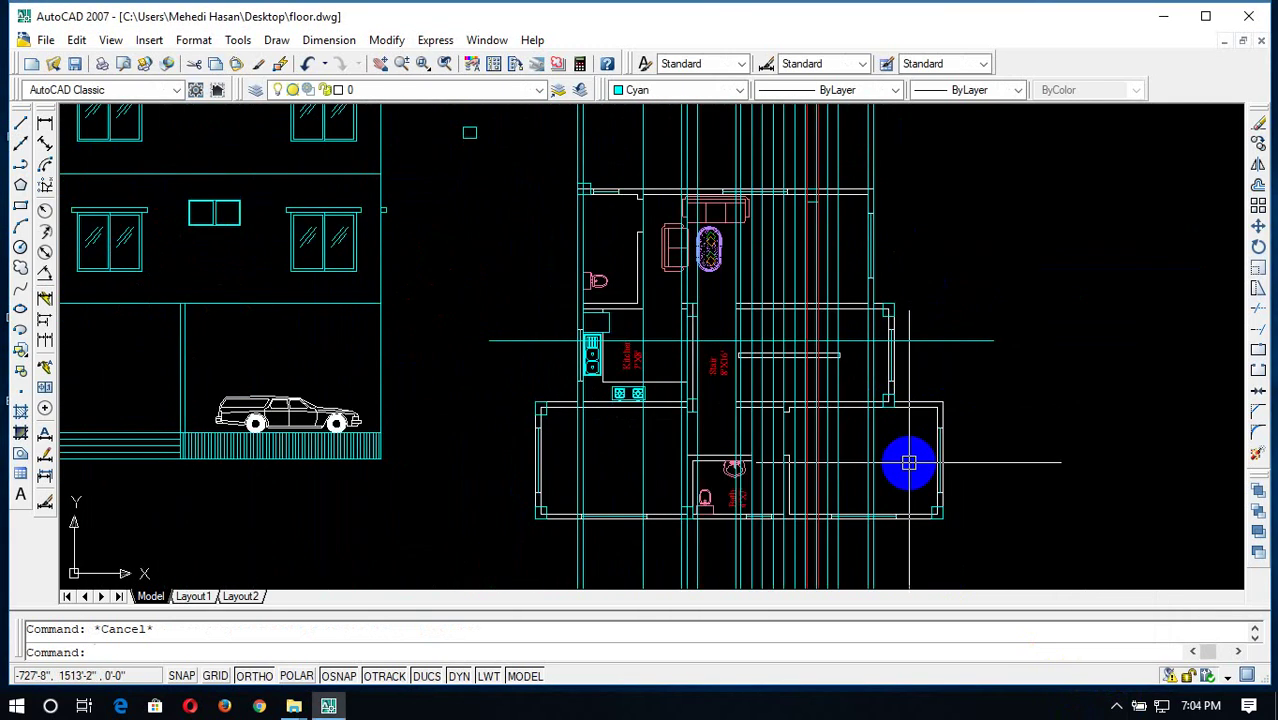
Place one more vertical construction line beside the plan wall
{"action": "type", "text": "xl"}
{"action": "key", "text": "Return"}
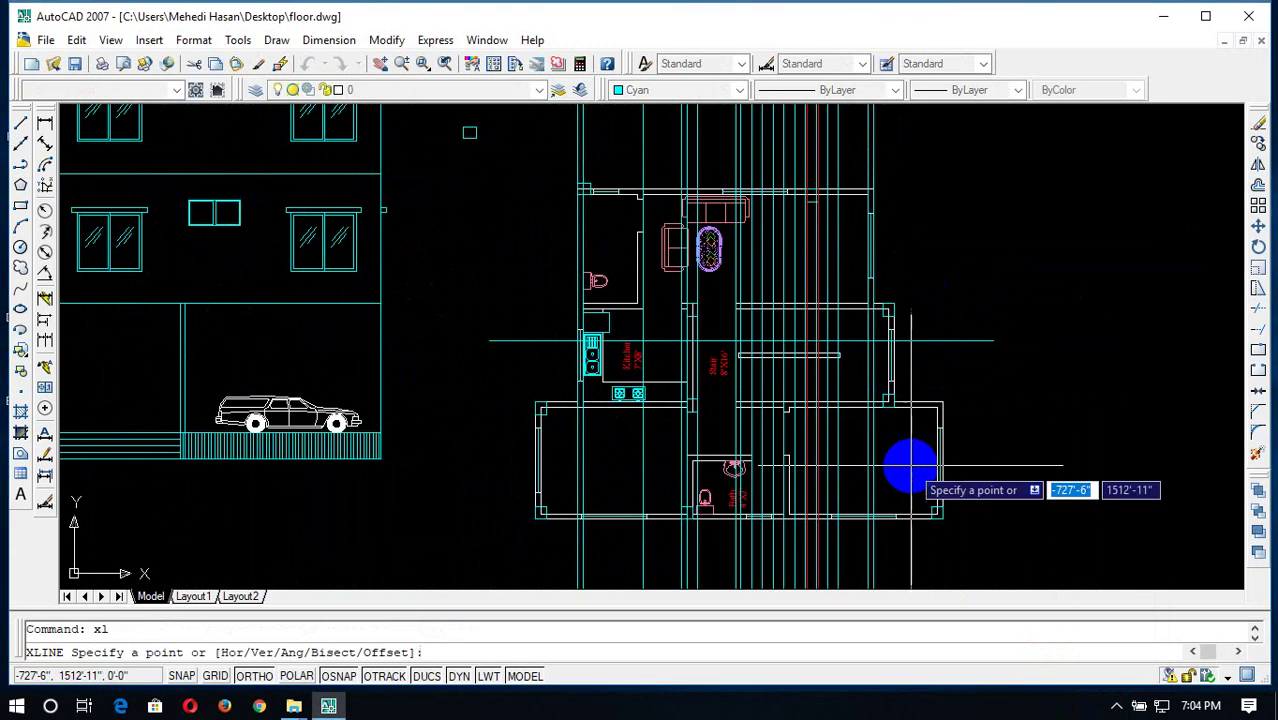
{"action": "type", "text": "v"}
{"action": "key", "text": "Return"}
{"action": "scroll", "coordinate": [872, 314], "scroll_direction": "up", "scroll_amount": 4}
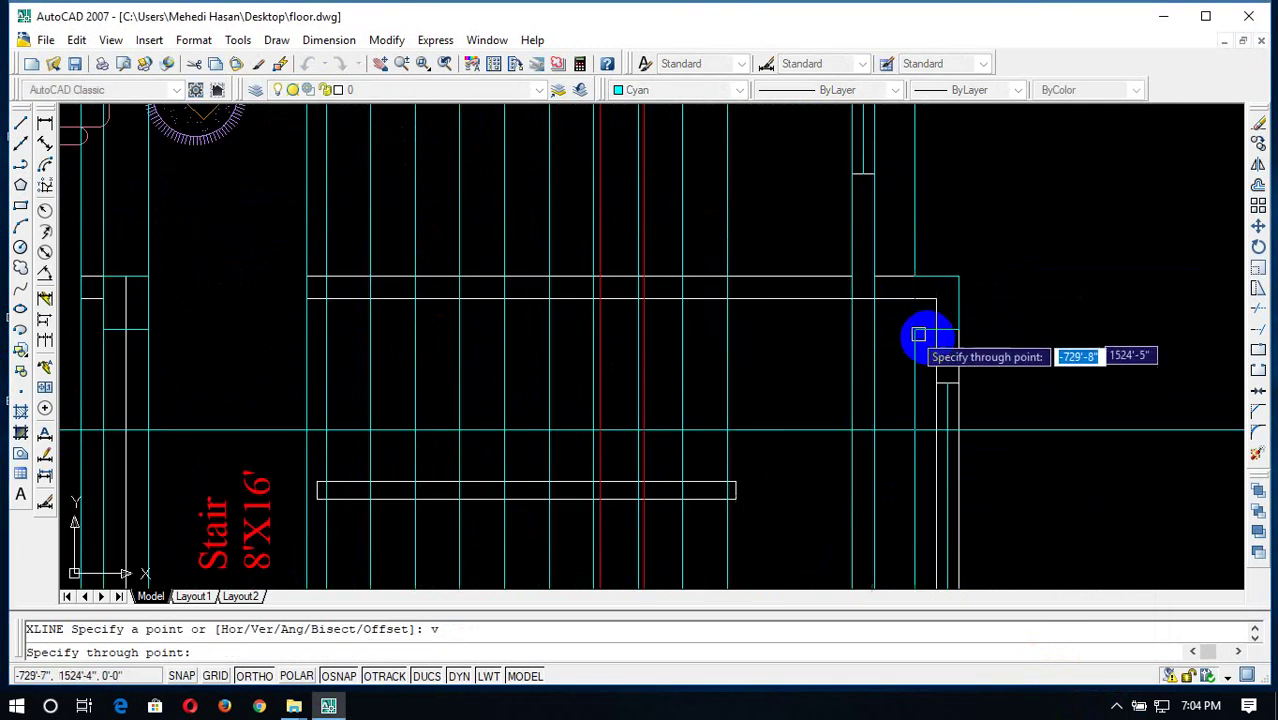
{"action": "left_click", "coordinate": [915, 328]}
{"action": "key", "text": "Escape"}
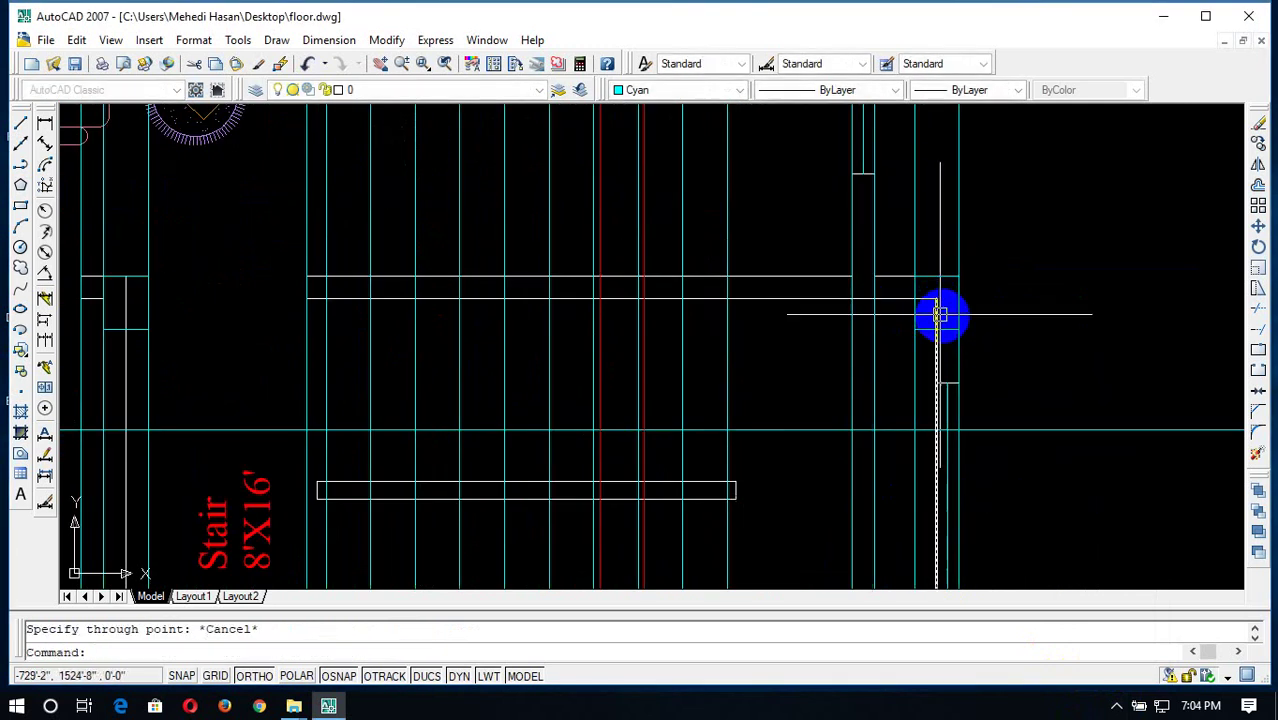
Start and cancel a trim and a line below the plan, leaving the drawing unchanged
{"action": "scroll", "coordinate": [941, 314], "scroll_direction": "down", "scroll_amount": 3}
{"action": "scroll", "coordinate": [1018, 357], "scroll_direction": "down", "scroll_amount": 2}
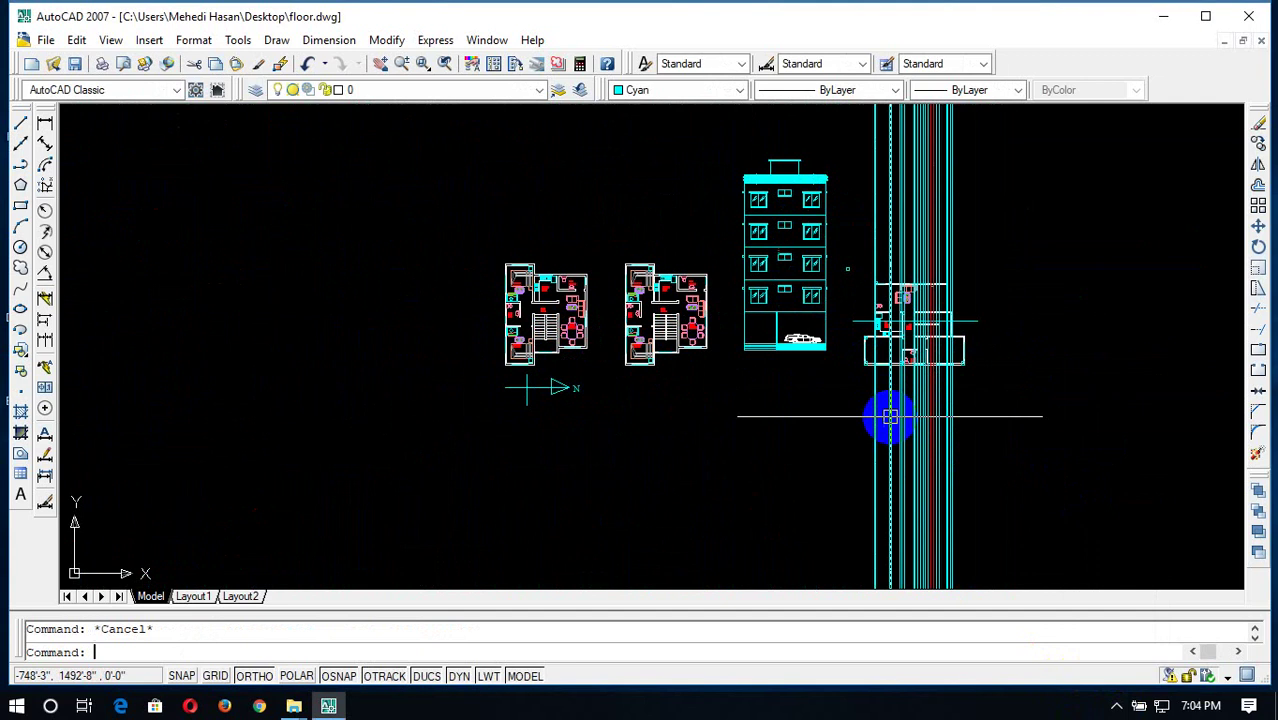
{"action": "type", "text": "tr"}
{"action": "key", "text": "Return"}
{"action": "key", "text": "Return"}
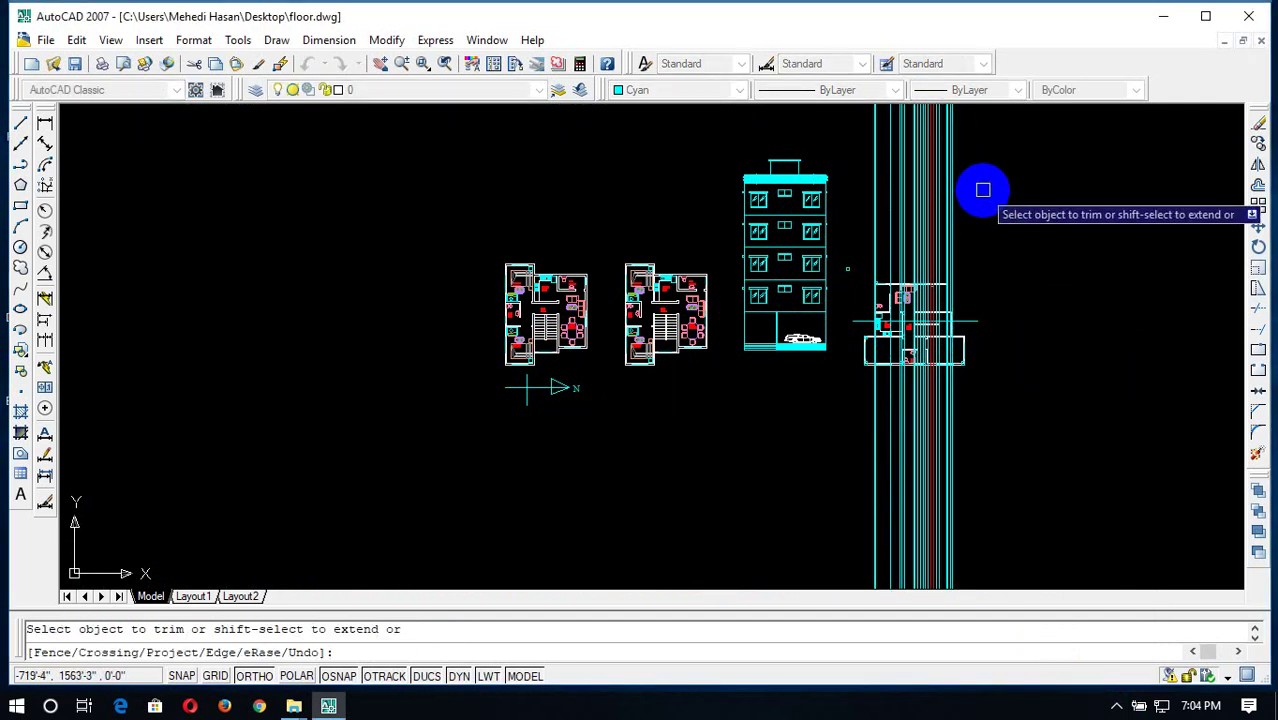
{"action": "key", "text": "Escape"}
{"action": "scroll", "coordinate": [979, 466], "scroll_direction": "down", "scroll_amount": 2}
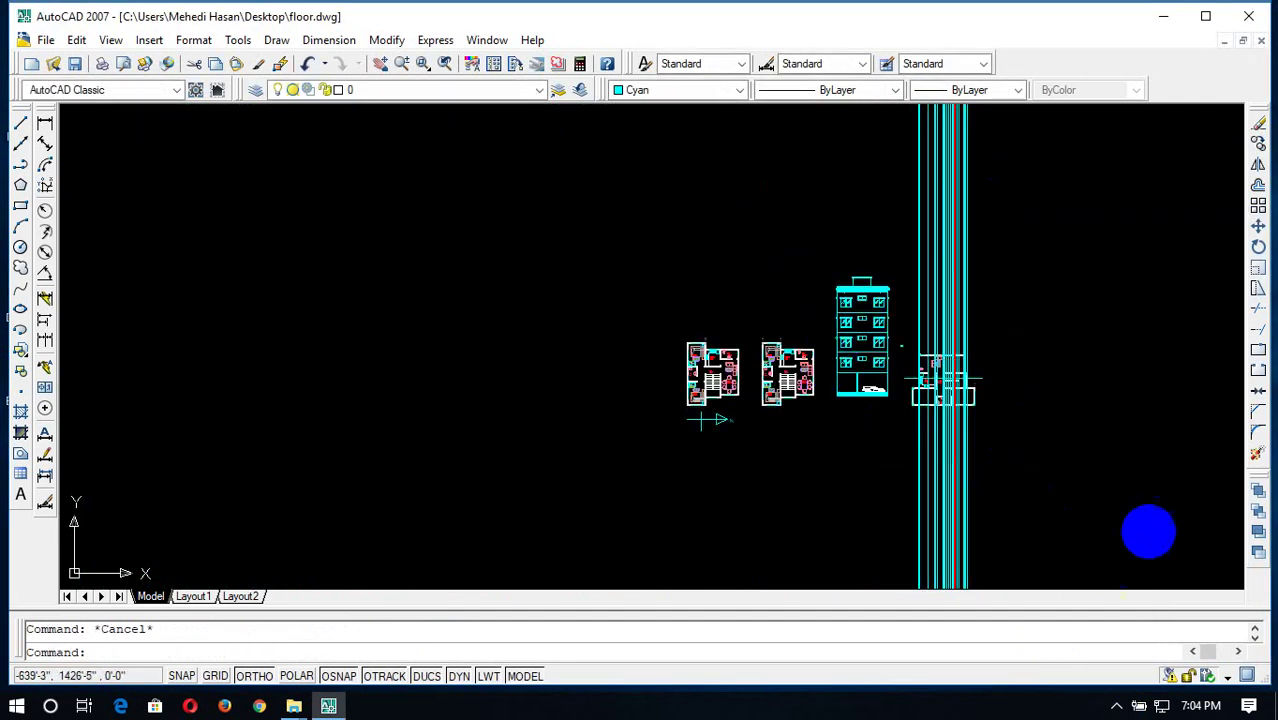
{"action": "scroll", "coordinate": [1032, 502], "scroll_direction": "up", "scroll_amount": 5}
{"action": "scroll", "coordinate": [862, 474], "scroll_direction": "down", "scroll_amount": 5}
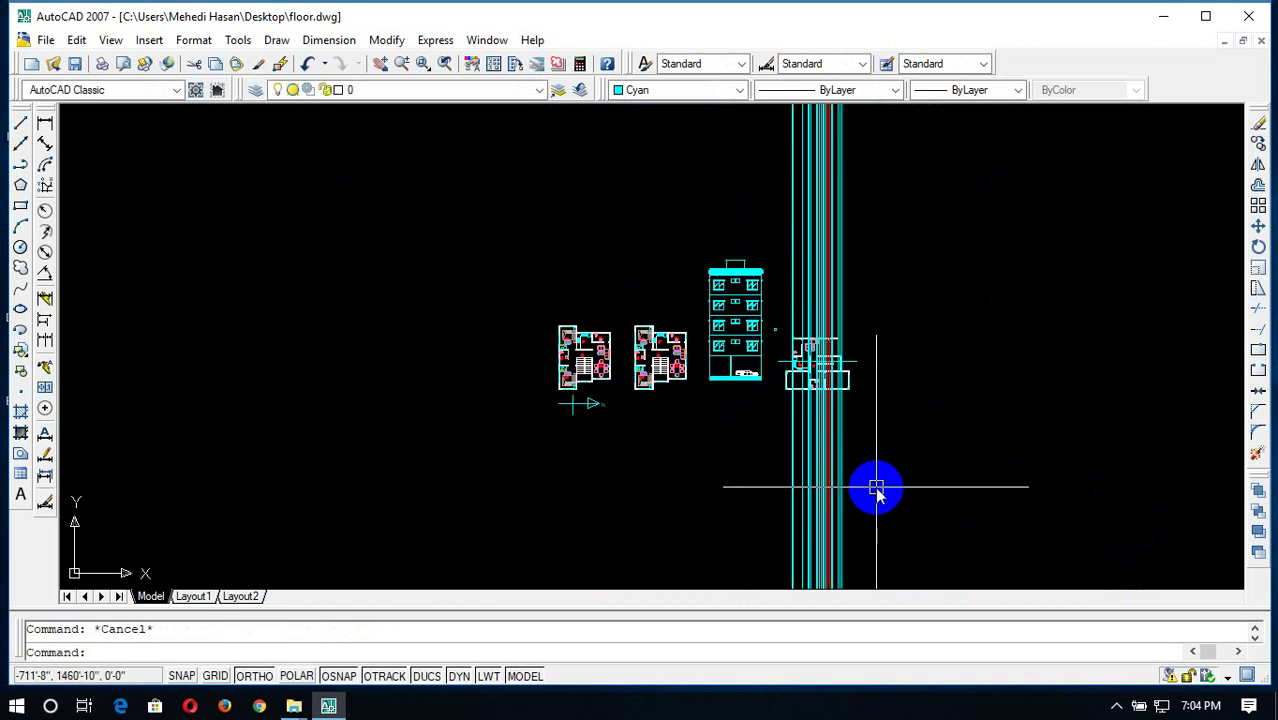
{"action": "type", "text": "l"}
{"action": "key", "text": "Return"}
{"action": "left_click", "coordinate": [768, 505]}
{"action": "key", "text": "Escape"}
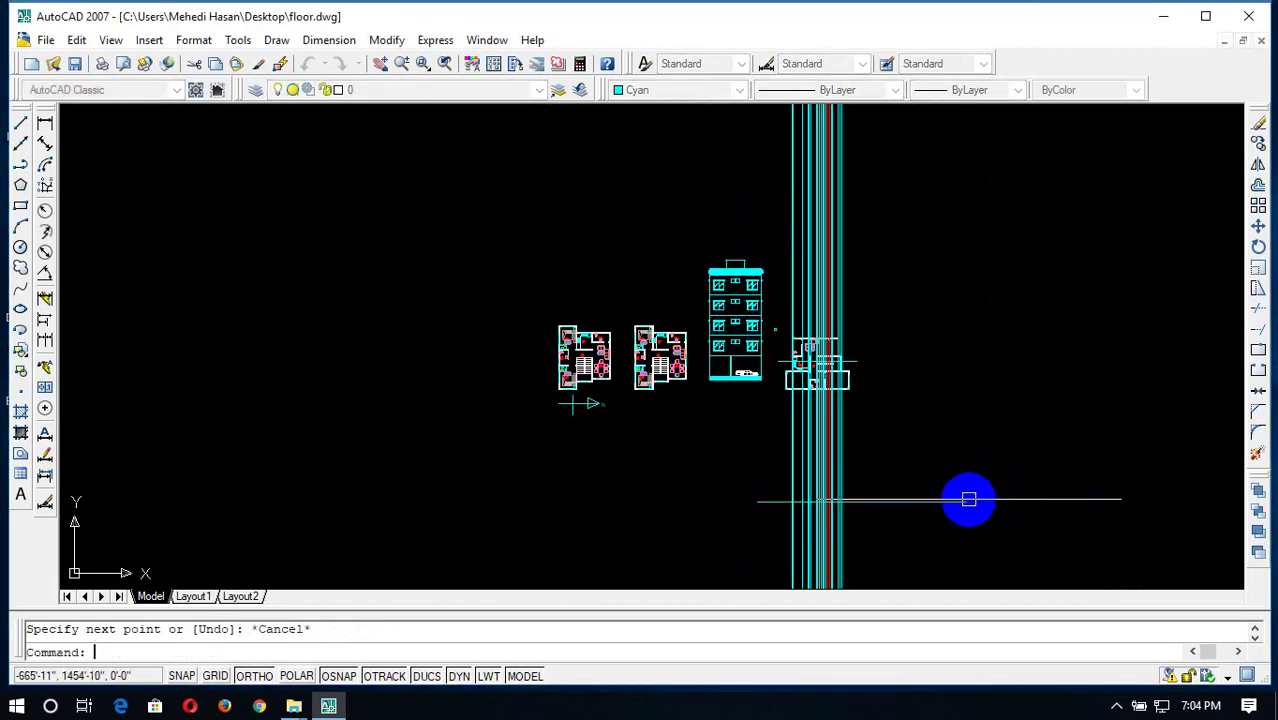
{"action": "key", "text": "Escape"}
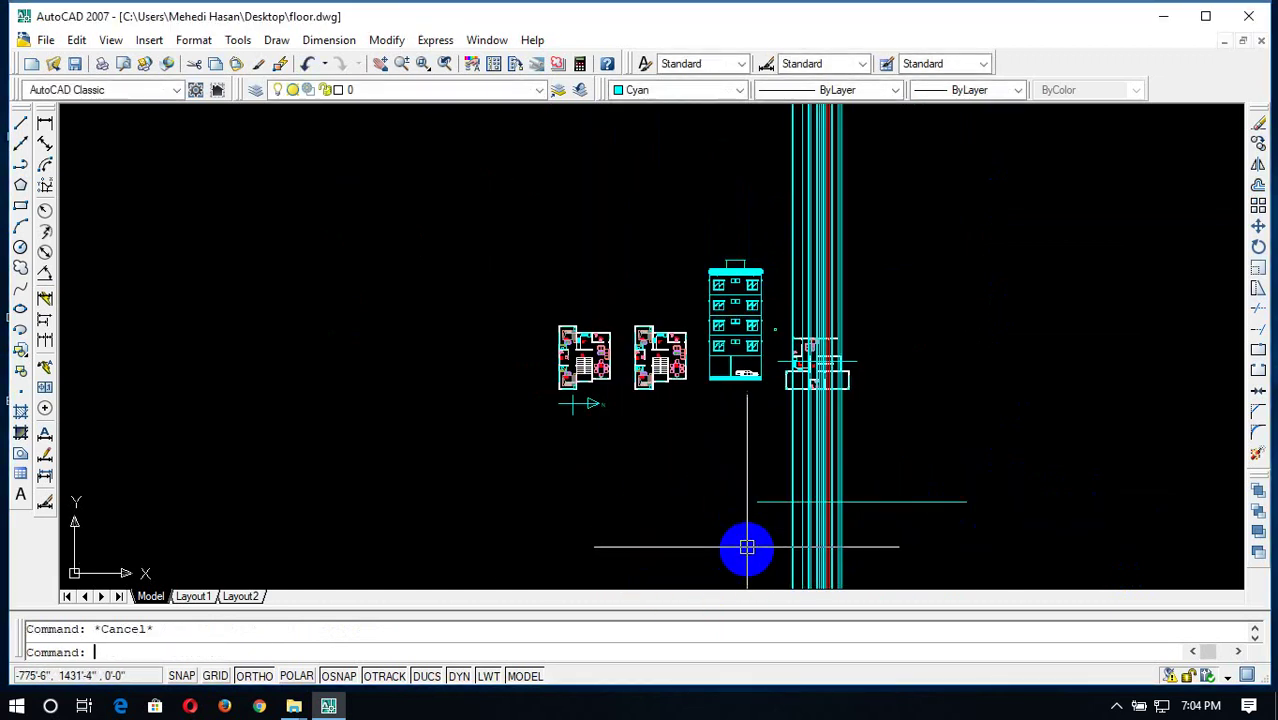
Offset the horizontal line below the plan 10' upward
{"action": "type", "text": "o"}
{"action": "key", "text": "Return"}
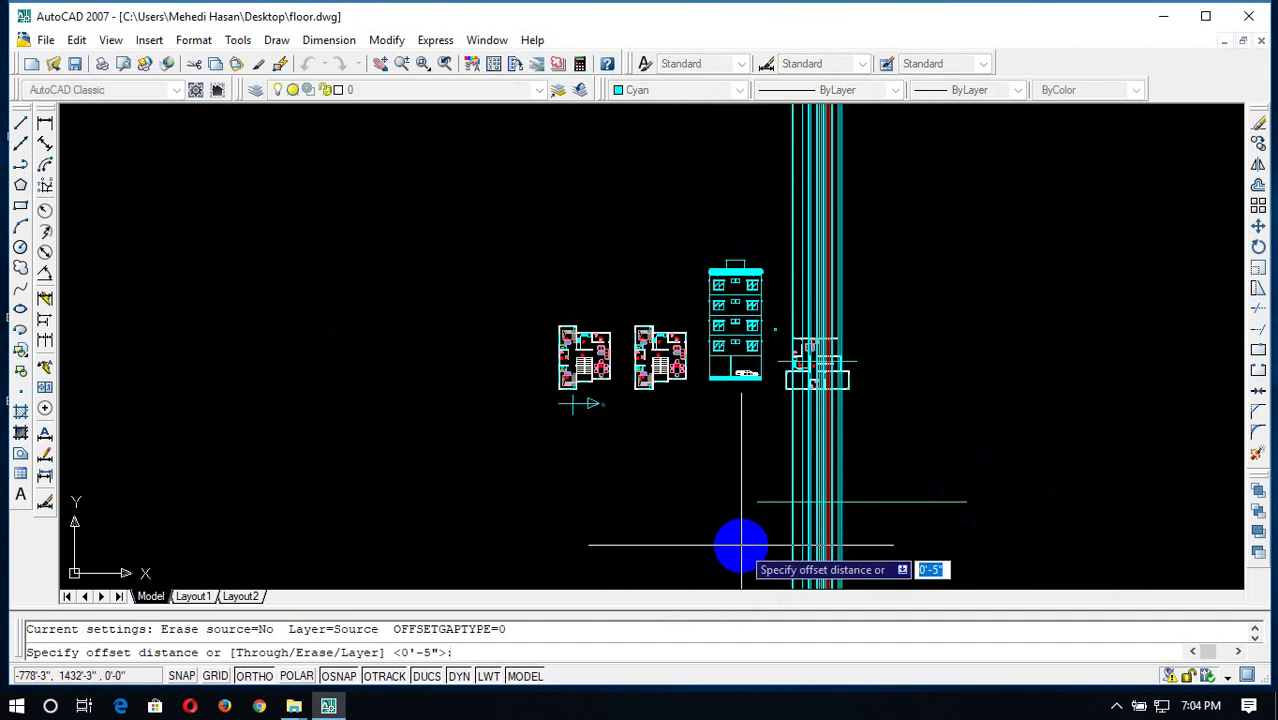
{"action": "type", "text": "10"}
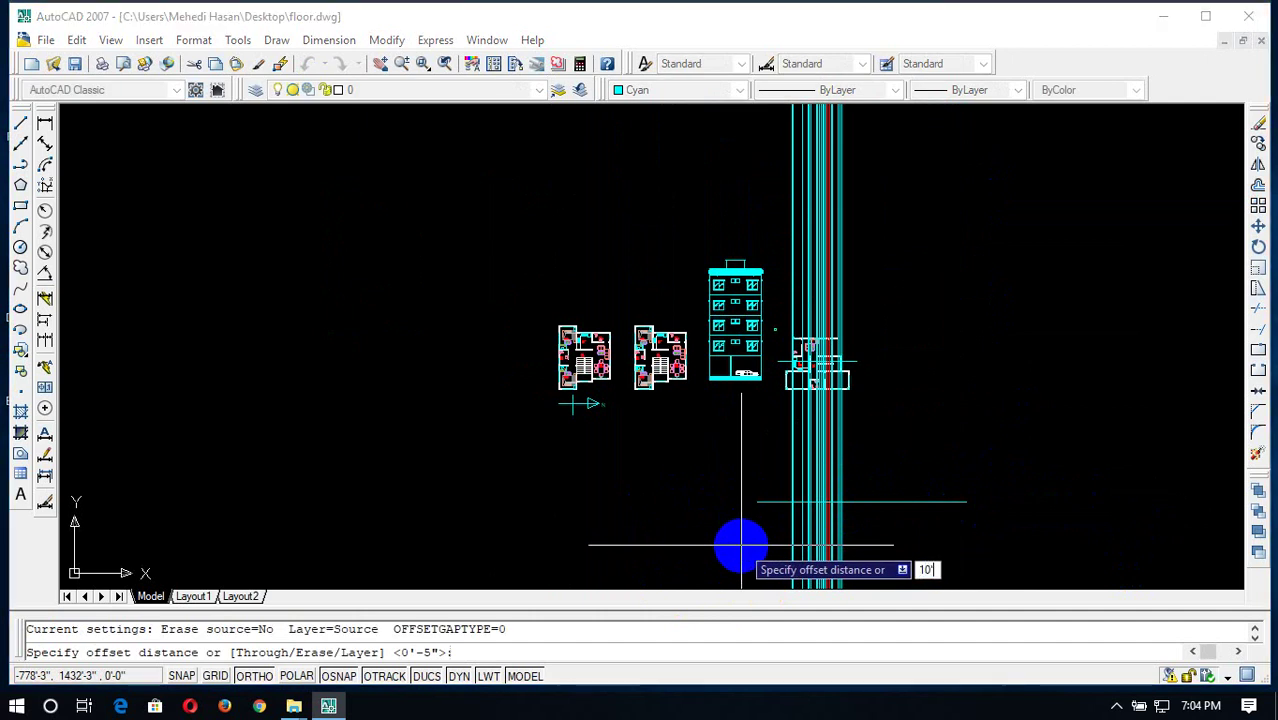
{"action": "key", "text": "Return"}
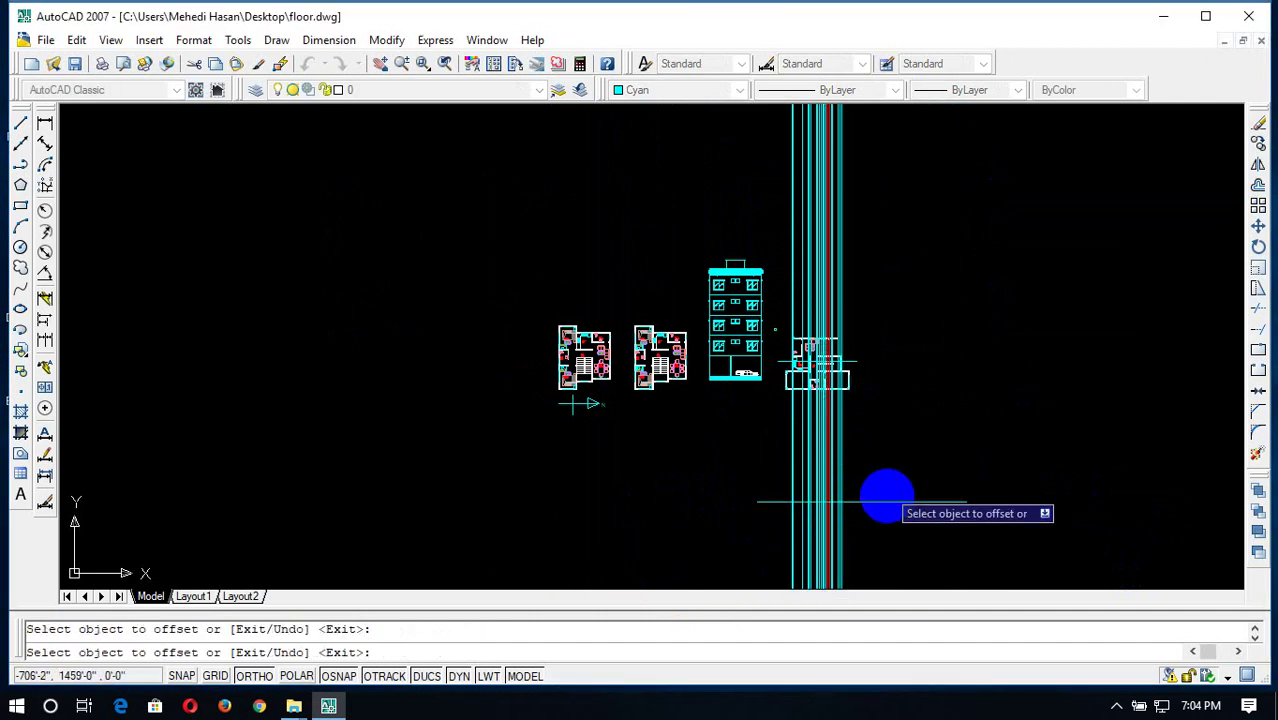
{"action": "left_click", "coordinate": [880, 502]}
{"action": "left_click", "coordinate": [867, 411]}
{"action": "key", "text": "Escape"}
{"action": "scroll", "coordinate": [808, 471], "scroll_direction": "up", "scroll_amount": 3}
{"action": "scroll", "coordinate": [808, 471], "scroll_direction": "down", "scroll_amount": 4}
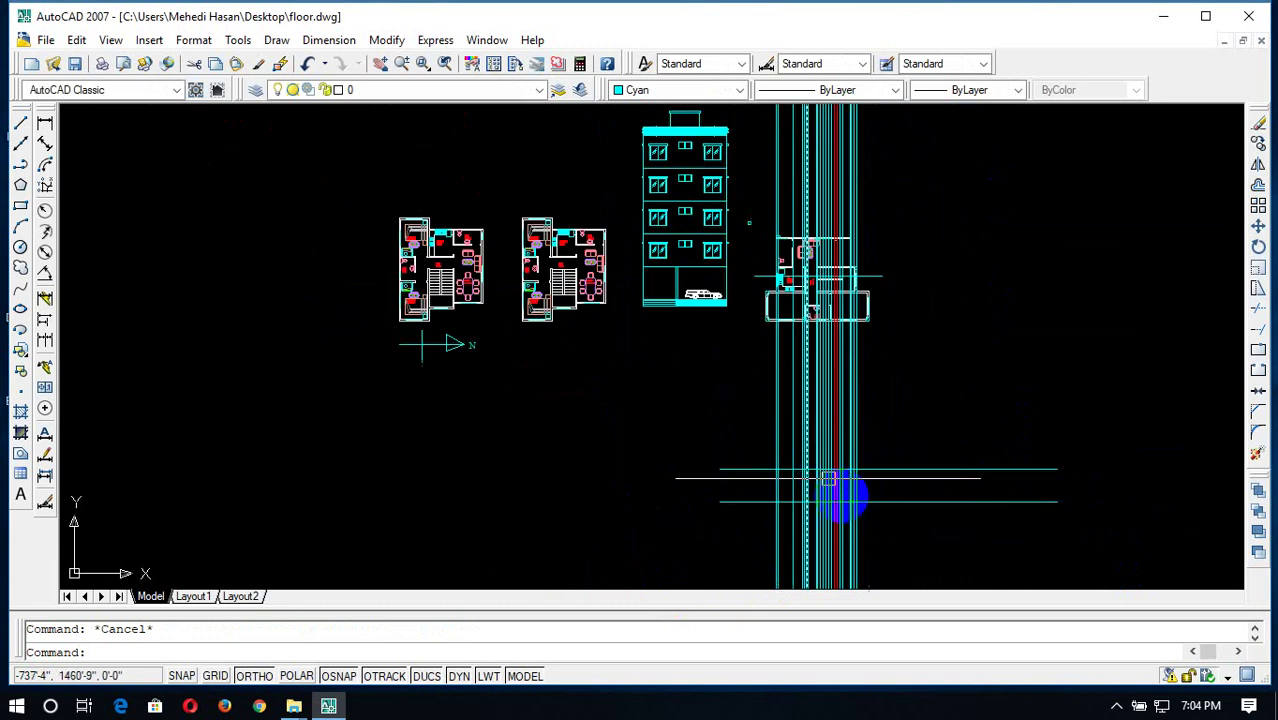
{"action": "scroll", "coordinate": [844, 490], "scroll_direction": "up", "scroll_amount": 4}
Trim both horizontal lines' overhangs on each side back to the vertical projection lines
{"action": "type", "text": "tr"}
{"action": "key", "text": "Return"}
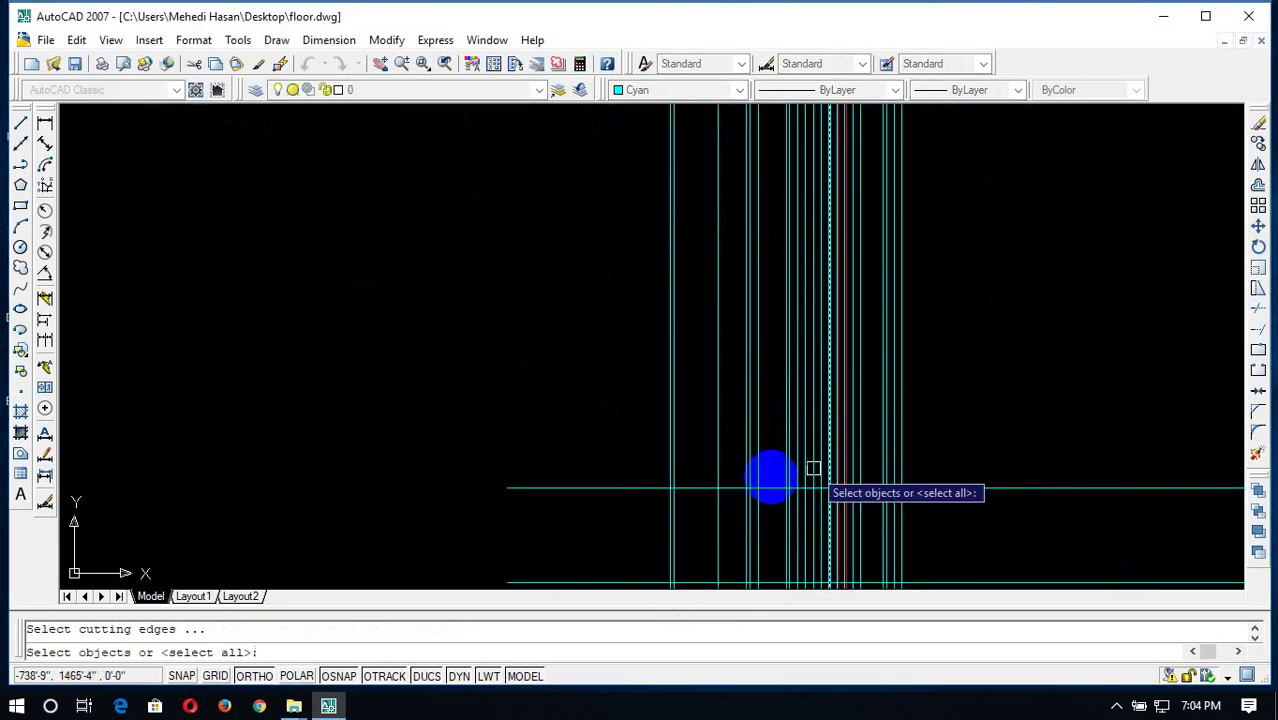
{"action": "key", "text": "Return"}
{"action": "scroll", "coordinate": [615, 403], "scroll_direction": "down", "scroll_amount": 4}
{"action": "left_click", "coordinate": [615, 403]}
{"action": "left_click", "coordinate": [556, 516]}
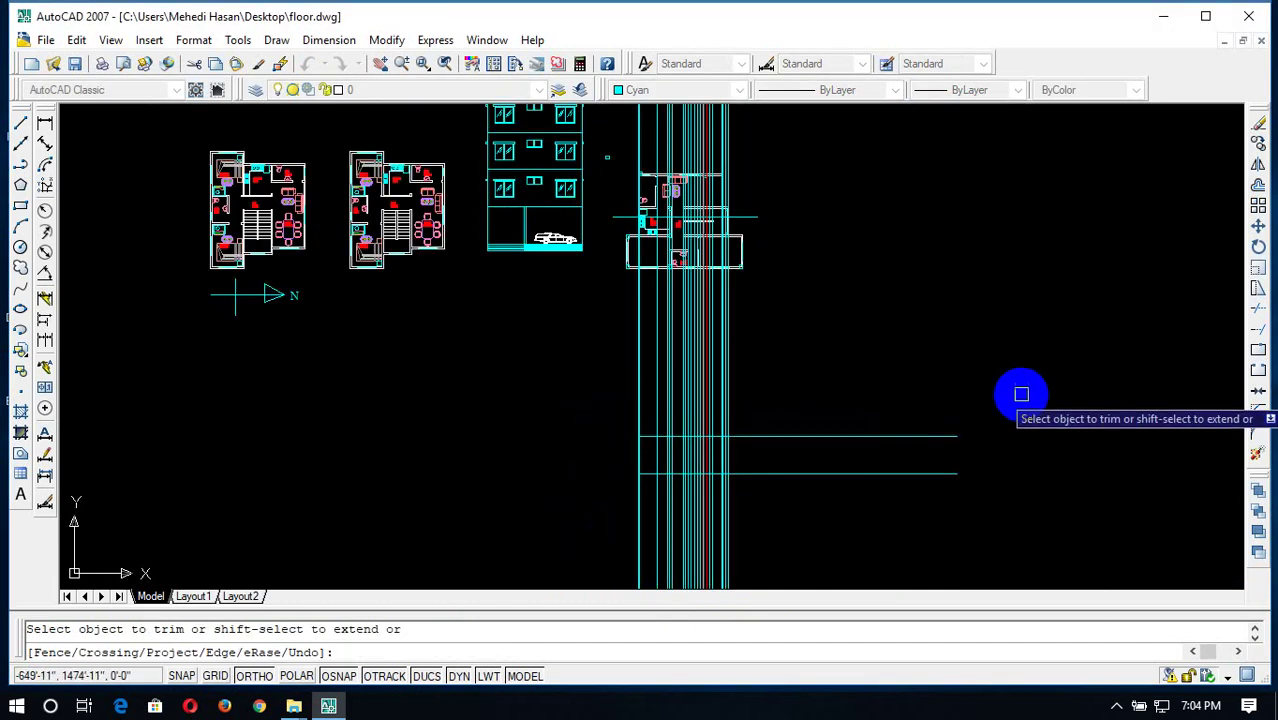
{"action": "left_click", "coordinate": [993, 380]}
{"action": "left_click", "coordinate": [762, 509]}
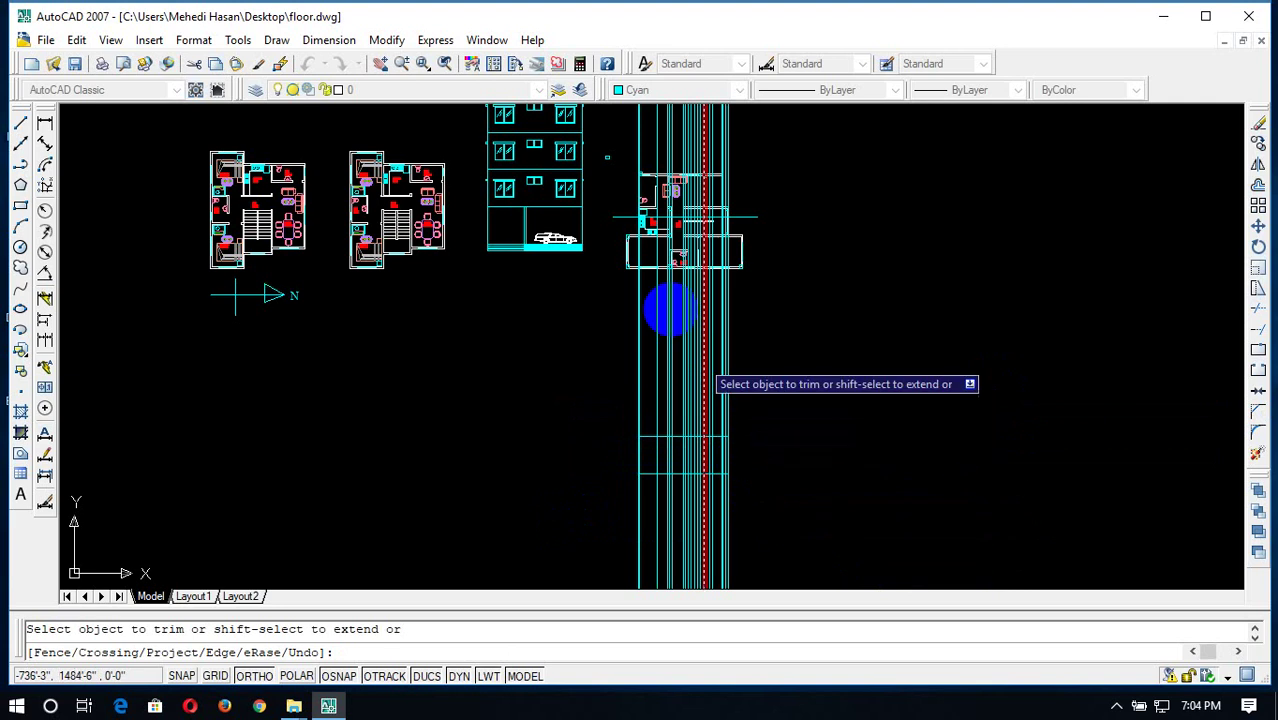
Pan and zoom to bring more of the floor plan into view
{"action": "scroll", "coordinate": [668, 305], "scroll_direction": "up", "scroll_amount": 5}
{"action": "scroll", "coordinate": [599, 171], "scroll_direction": "down", "scroll_amount": 2}
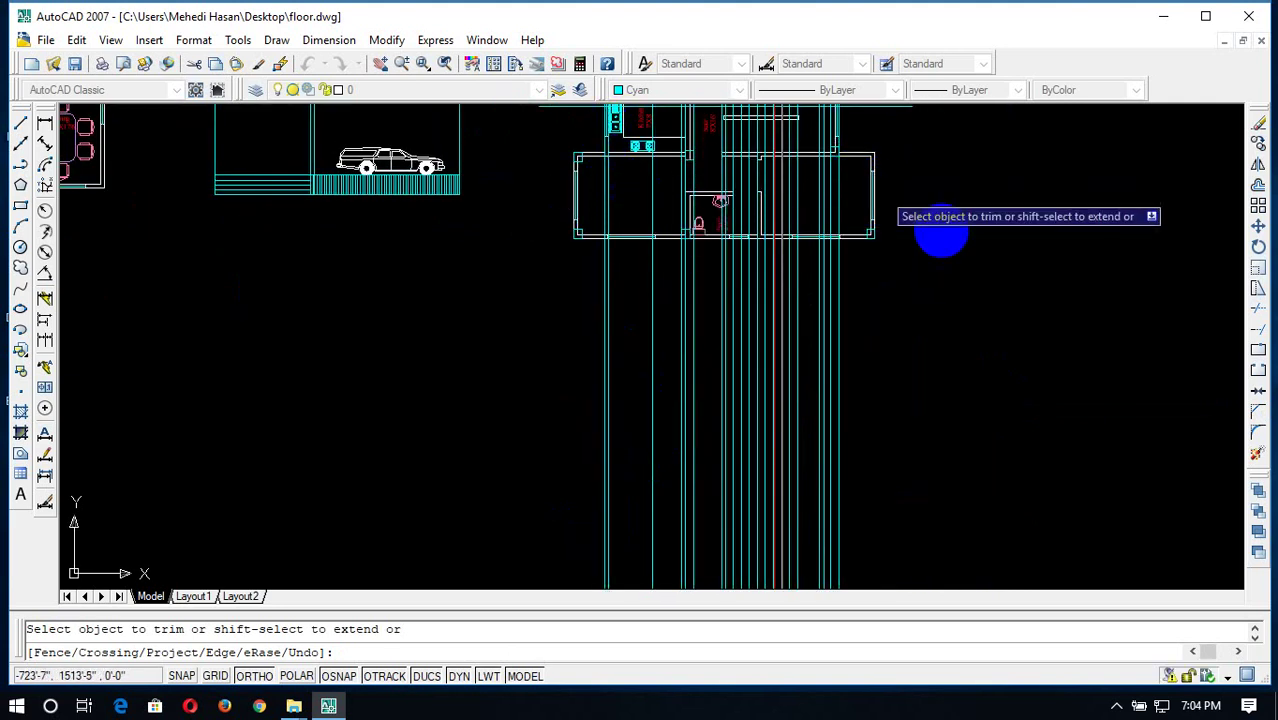
{"action": "middle_click_drag", "start_coordinate": [944, 229], "coordinate": [890, 378]}
{"action": "scroll", "coordinate": [830, 240], "scroll_direction": "up", "scroll_amount": 2}
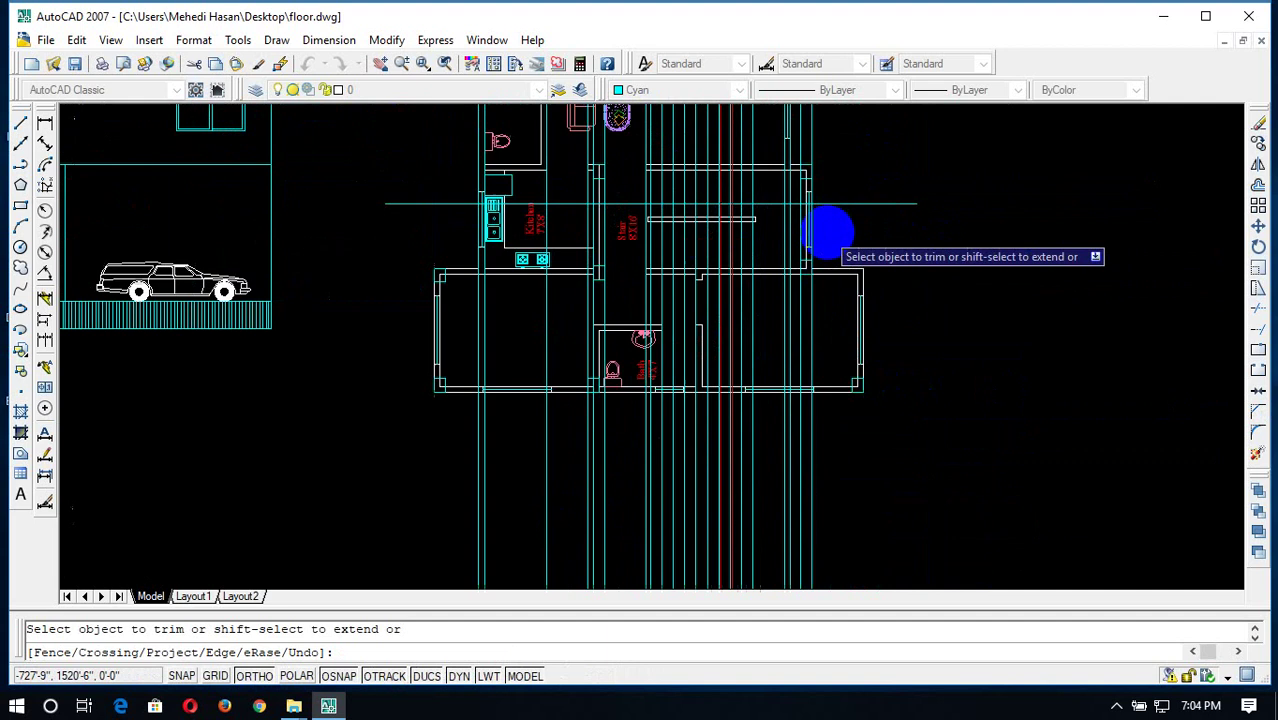
{"action": "scroll", "coordinate": [973, 243], "scroll_direction": "up", "scroll_amount": 2}
{"action": "scroll", "coordinate": [832, 330], "scroll_direction": "down", "scroll_amount": 3}
{"action": "scroll", "coordinate": [977, 260], "scroll_direction": "up", "scroll_amount": 2}
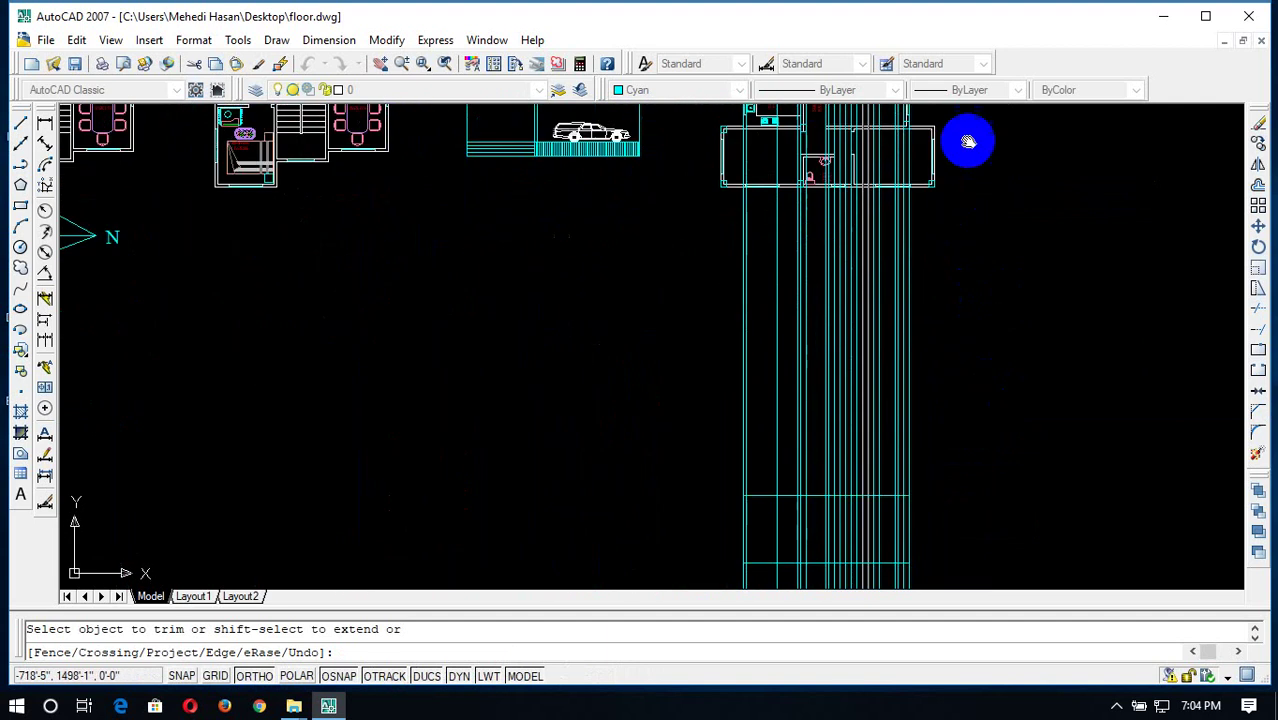
{"action": "key", "text": "Escape"}
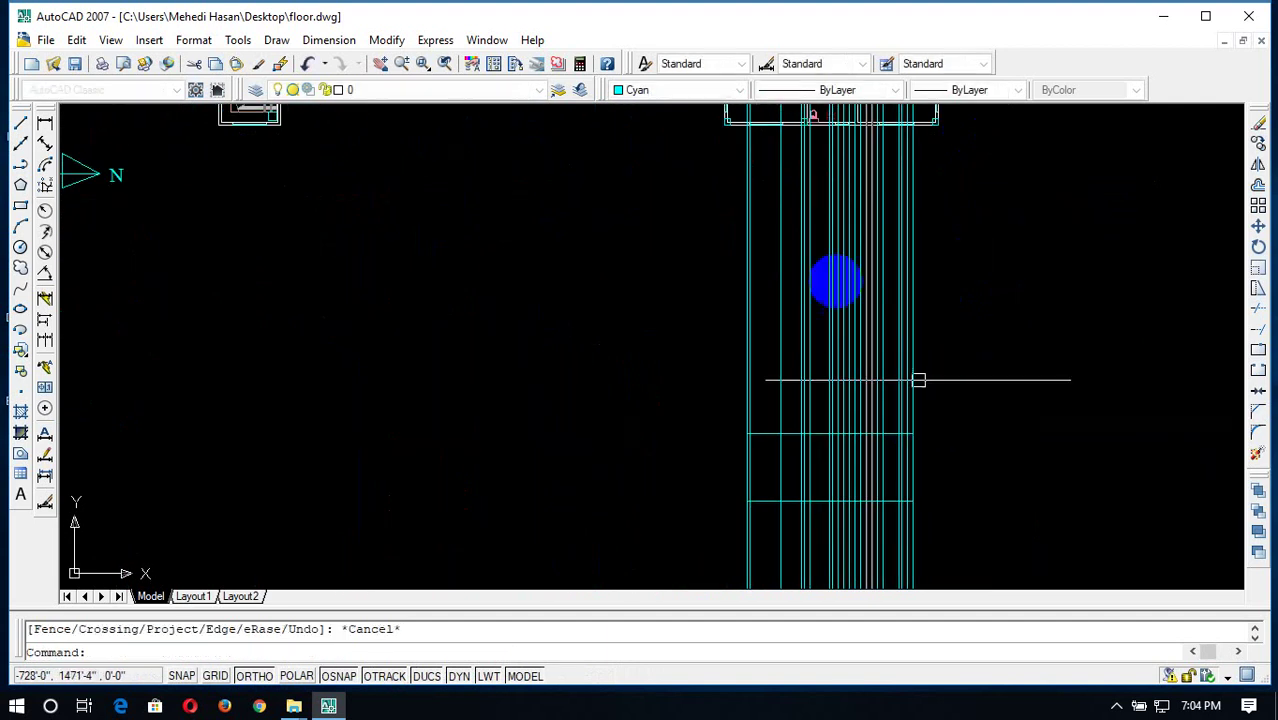
{"action": "middle_click_drag", "start_coordinate": [918, 337], "coordinate": [828, 225]}
{"action": "scroll", "coordinate": [828, 225], "scroll_direction": "up", "scroll_amount": 3}
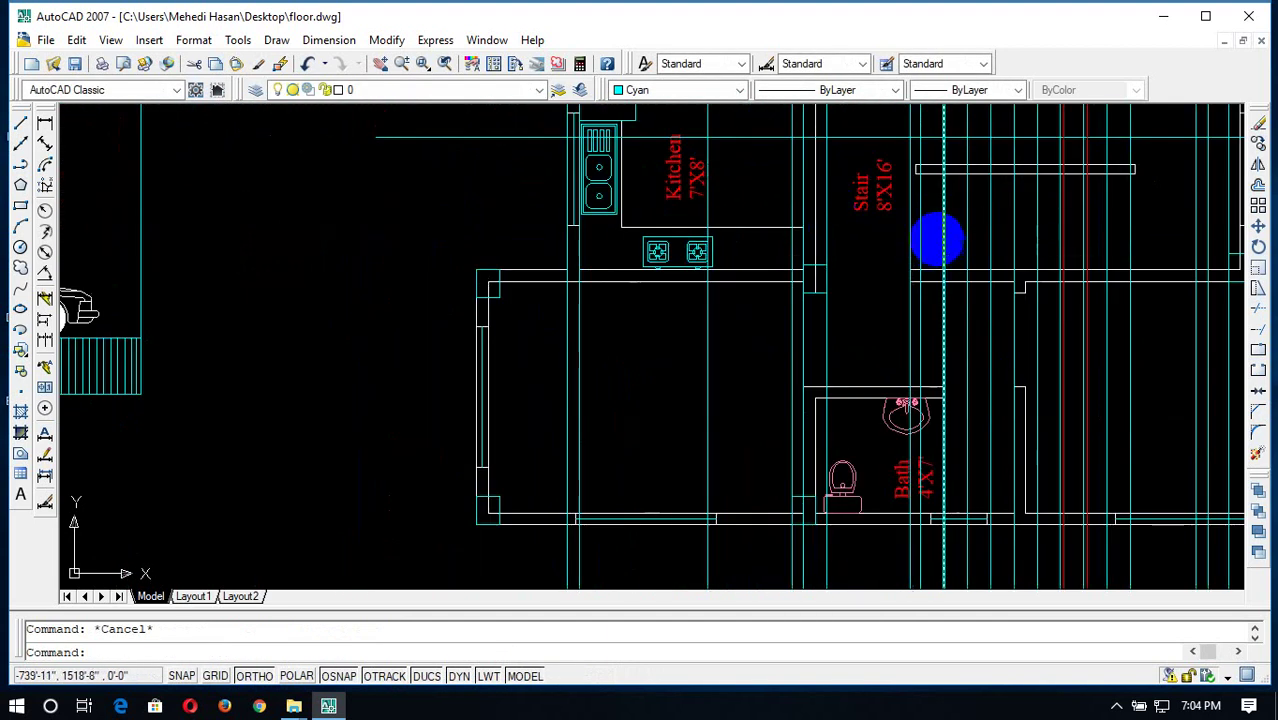
{"action": "scroll", "coordinate": [937, 238], "scroll_direction": "up", "scroll_amount": 1}
{"action": "scroll", "coordinate": [925, 225], "scroll_direction": "up", "scroll_amount": 2}
{"action": "left_click", "coordinate": [925, 222]}
{"action": "left_click", "coordinate": [842, 251]}
{"action": "scroll", "coordinate": [937, 283], "scroll_direction": "down", "scroll_amount": 5}
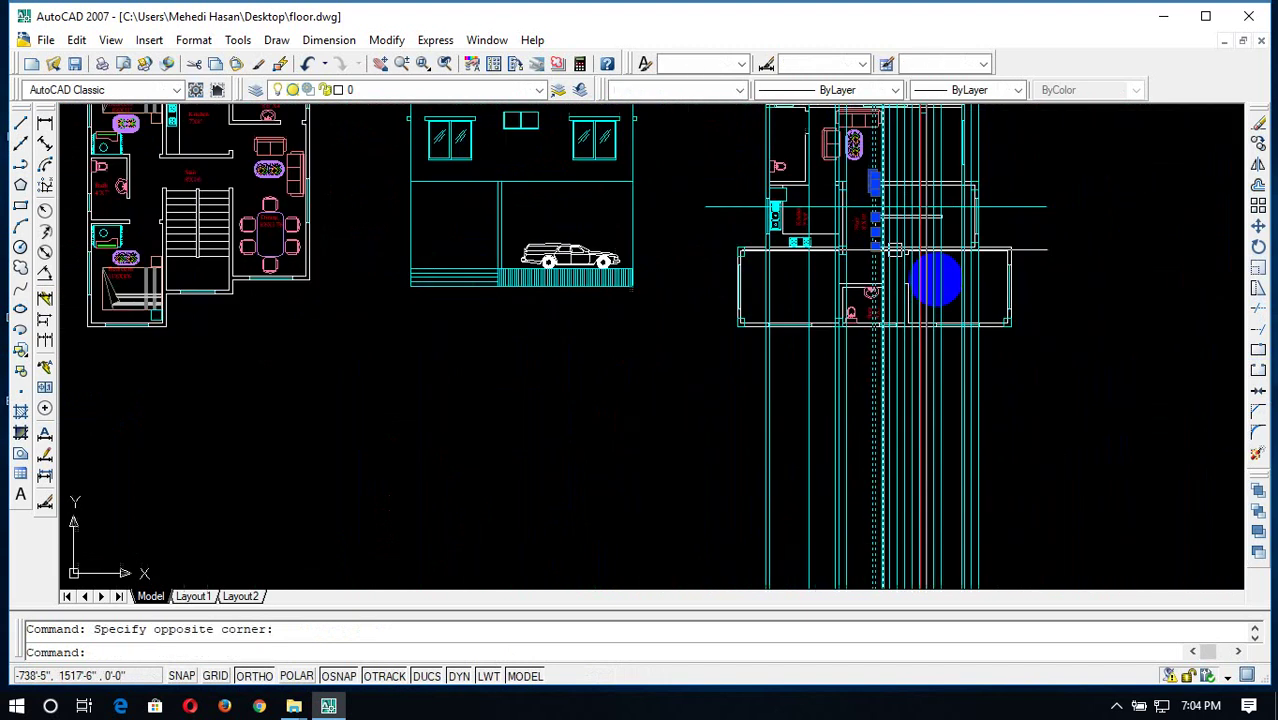
{"action": "scroll", "coordinate": [937, 283], "scroll_direction": "down", "scroll_amount": 2}
{"action": "scroll", "coordinate": [1027, 470], "scroll_direction": "up", "scroll_amount": 4}
{"action": "scroll", "coordinate": [970, 340], "scroll_direction": "down", "scroll_amount": 1}
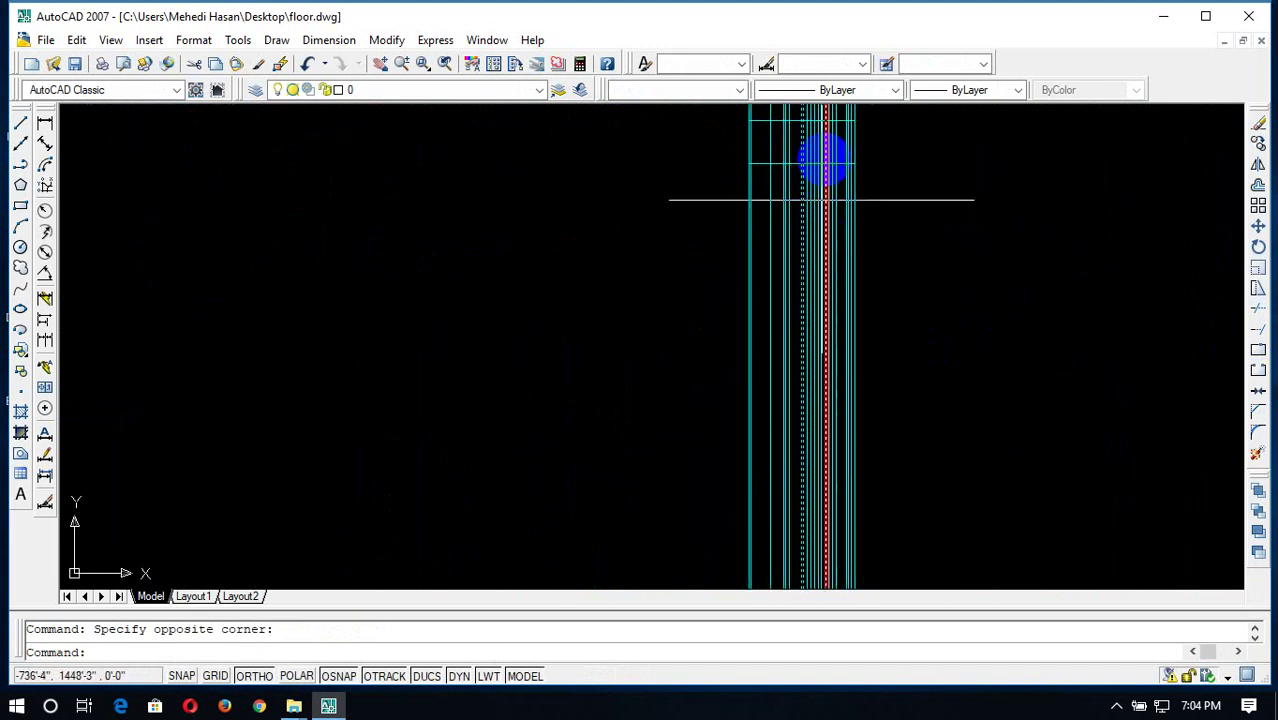
{"action": "scroll", "coordinate": [993, 342], "scroll_direction": "down", "scroll_amount": 1}
{"action": "scroll", "coordinate": [993, 420], "scroll_direction": "up", "scroll_amount": 1}
{"action": "scroll", "coordinate": [930, 380], "scroll_direction": "up", "scroll_amount": 2}
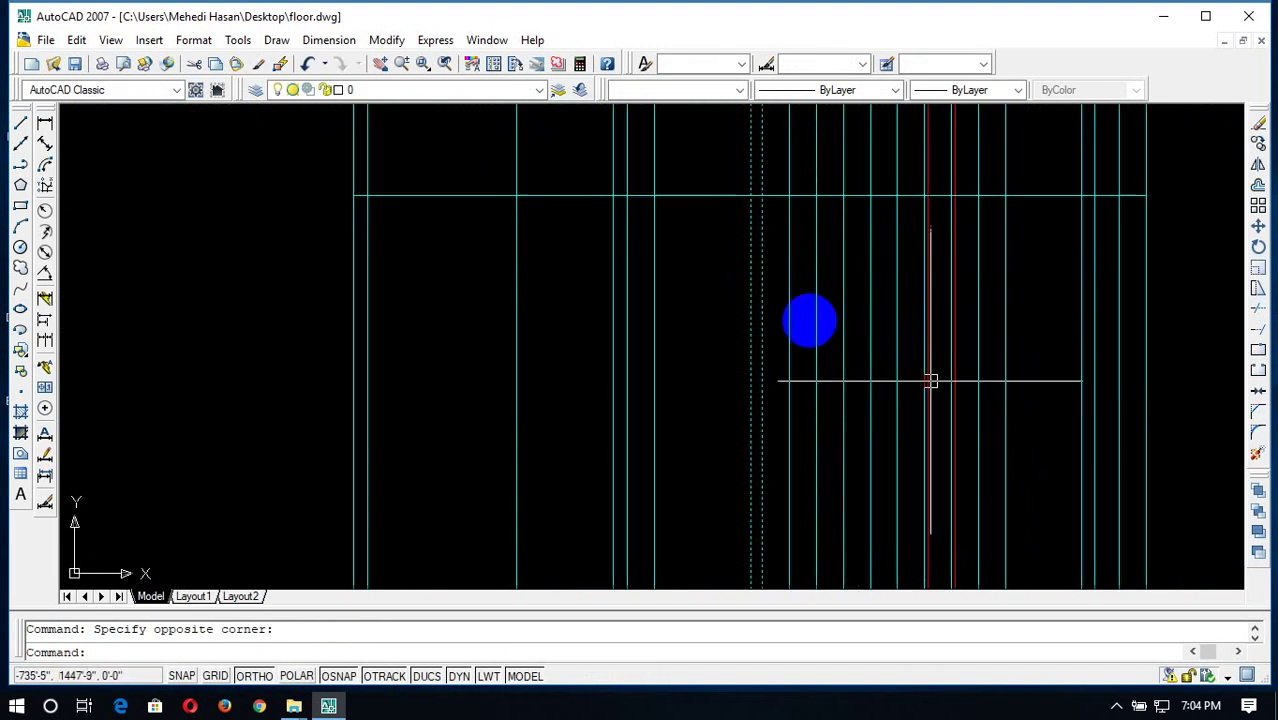
{"action": "middle_click_drag", "start_coordinate": [810, 320], "coordinate": [782, 442]}
{"action": "scroll", "coordinate": [779, 368], "scroll_direction": "down", "scroll_amount": 5}
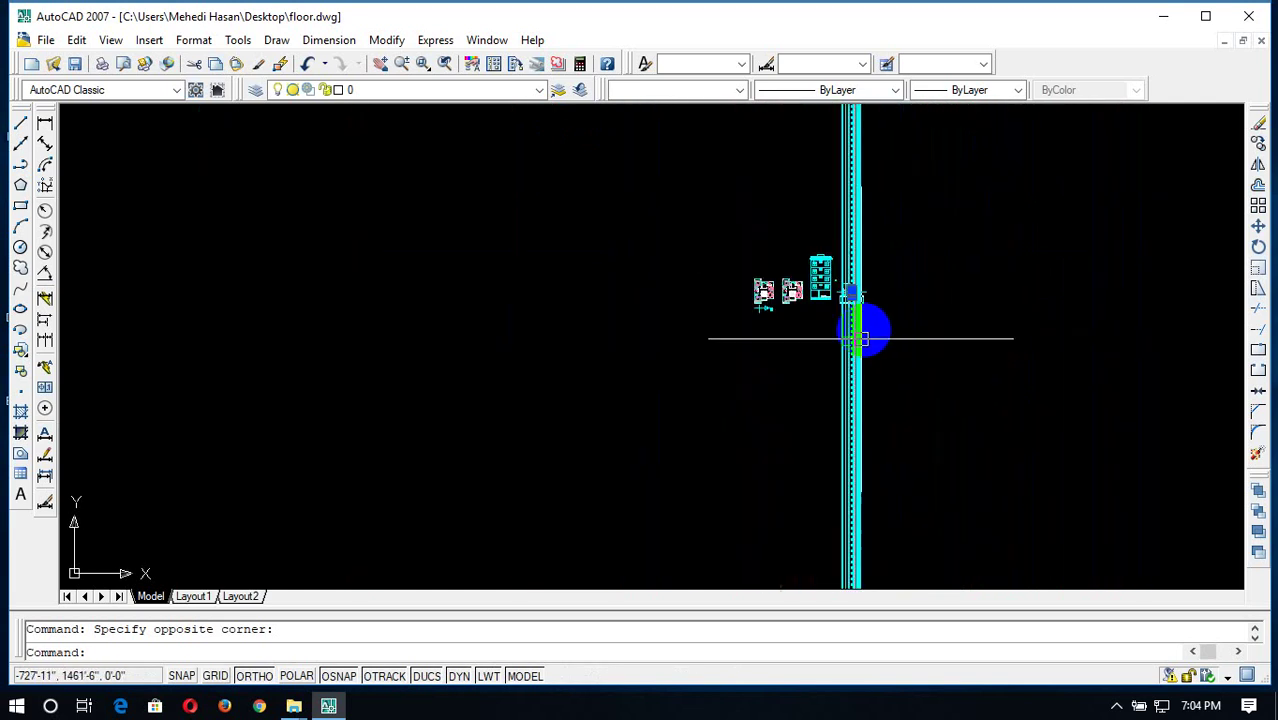
{"action": "scroll", "coordinate": [868, 282], "scroll_direction": "up", "scroll_amount": 3}
{"action": "scroll", "coordinate": [800, 320], "scroll_direction": "up", "scroll_amount": 2}
{"action": "scroll", "coordinate": [845, 370], "scroll_direction": "up", "scroll_amount": 2}
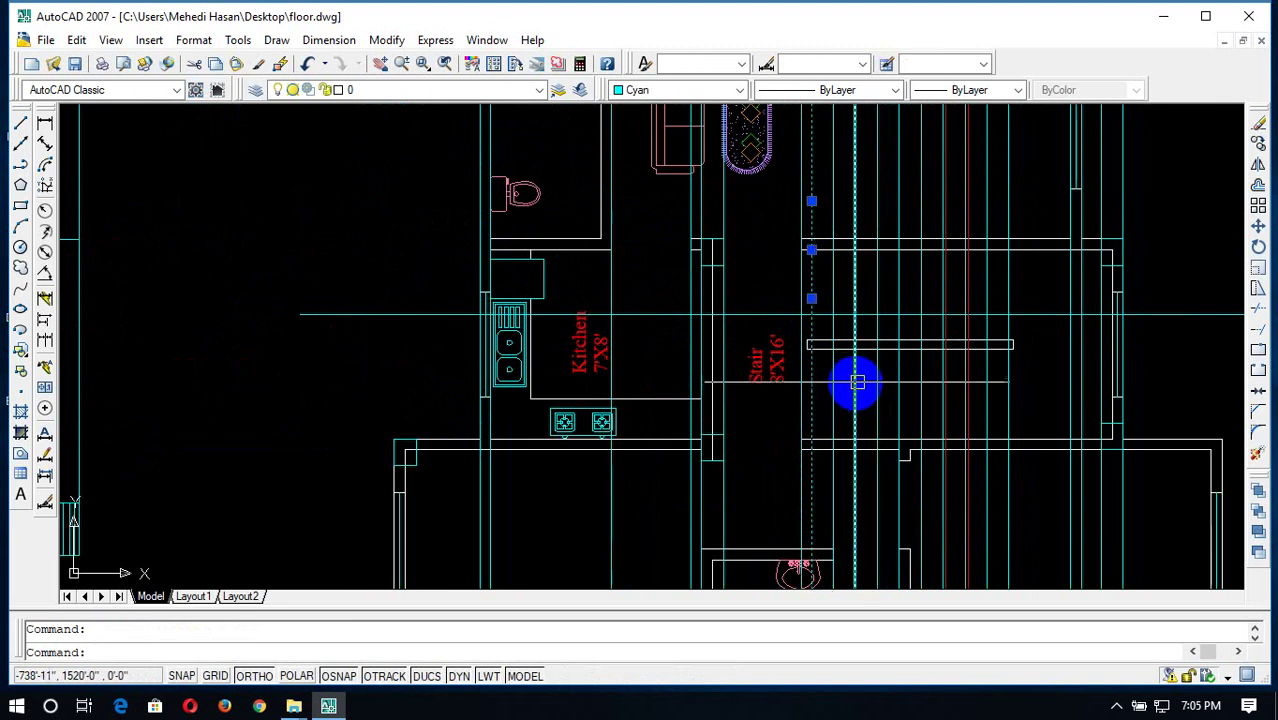
{"action": "scroll", "coordinate": [913, 434], "scroll_direction": "down", "scroll_amount": 5}
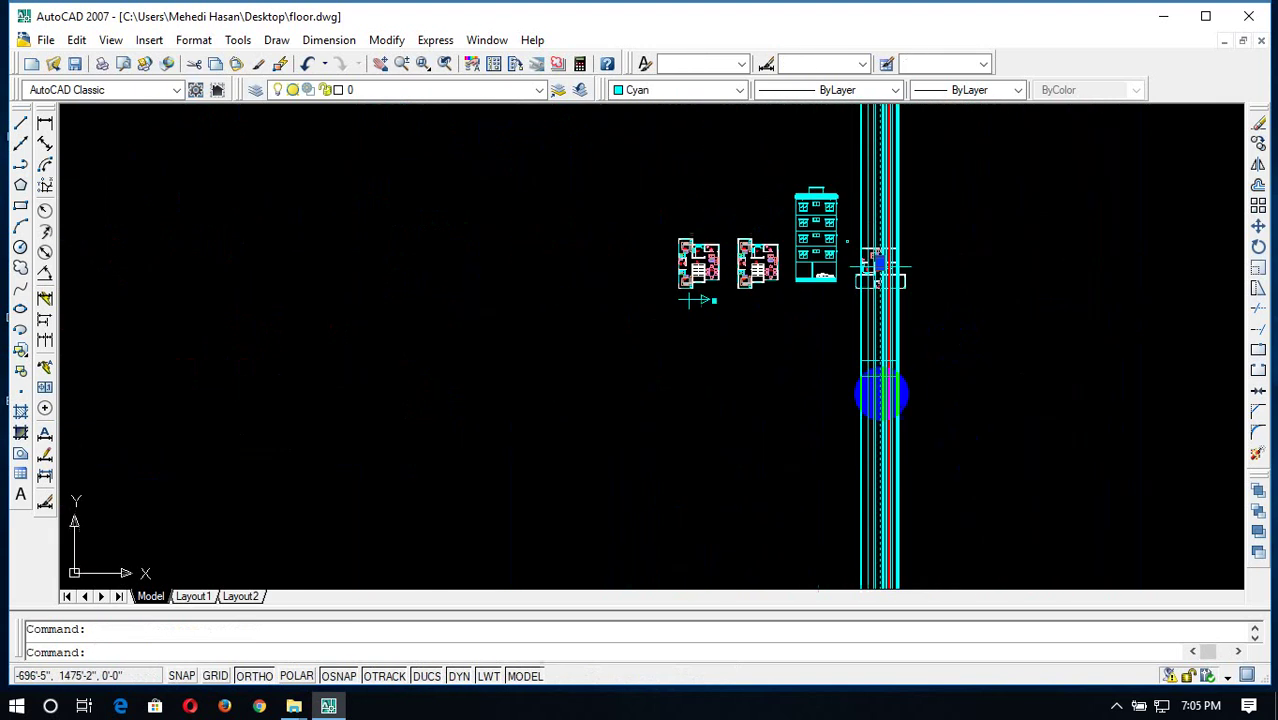
{"action": "scroll", "coordinate": [879, 391], "scroll_direction": "up", "scroll_amount": 3}
{"action": "scroll", "coordinate": [833, 408], "scroll_direction": "down", "scroll_amount": 1}
{"action": "scroll", "coordinate": [1021, 400], "scroll_direction": "up", "scroll_amount": 1}
{"action": "scroll", "coordinate": [936, 411], "scroll_direction": "up", "scroll_amount": 3}
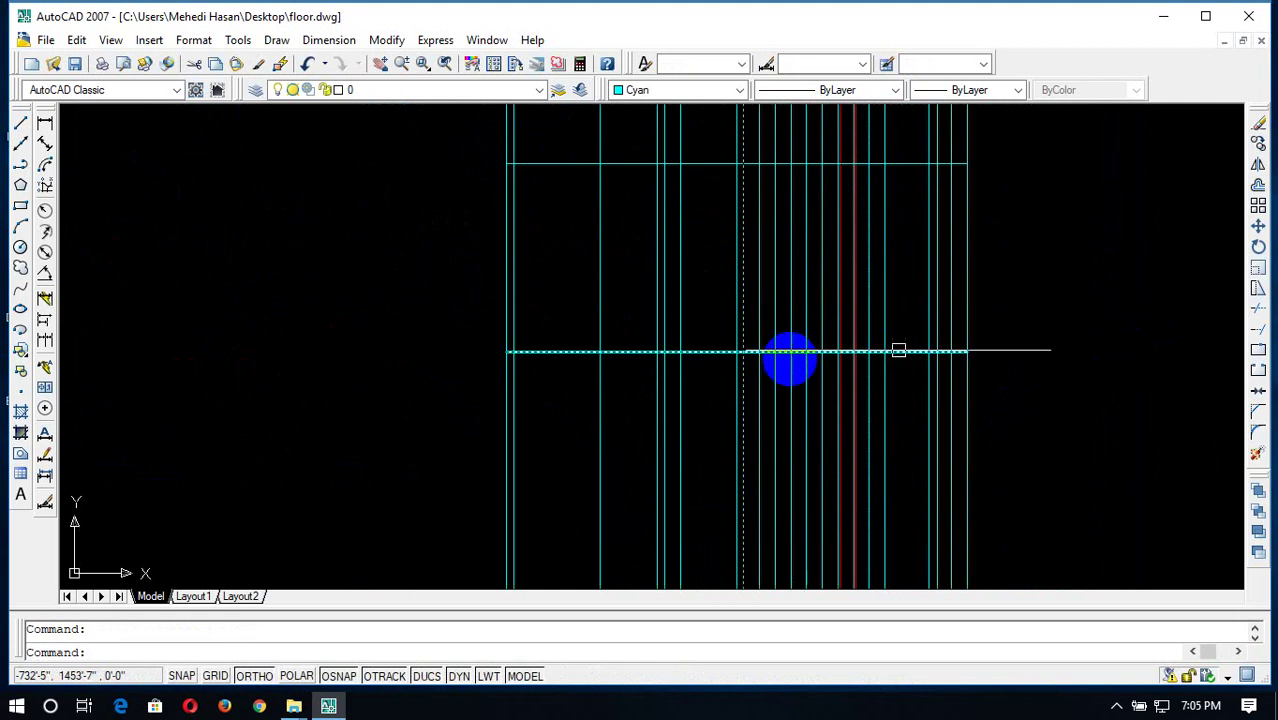
{"action": "scroll", "coordinate": [747, 332], "scroll_direction": "up", "scroll_amount": 3}
{"action": "scroll", "coordinate": [742, 366], "scroll_direction": "up", "scroll_amount": 5}
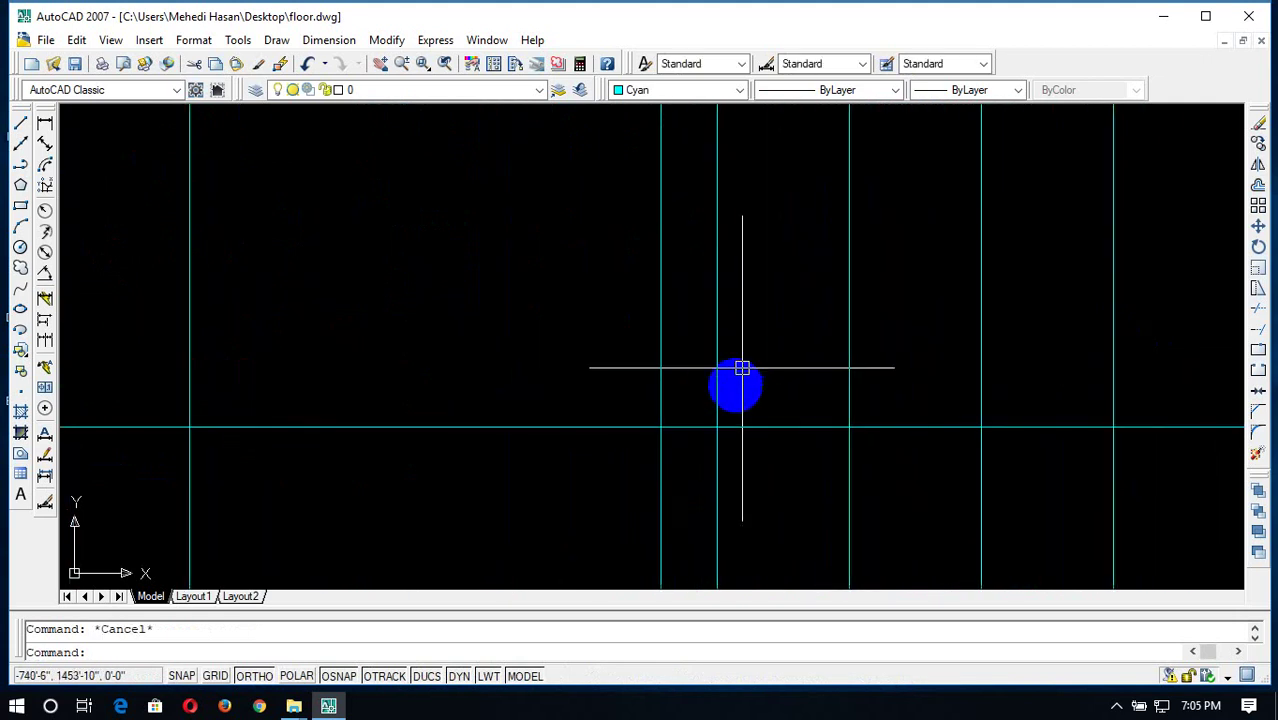
Start a polyline at the lower line's intersection with a 6-inch riser and 10-inch tread
{"action": "type", "text": "l"}
{"action": "key", "text": "Return"}
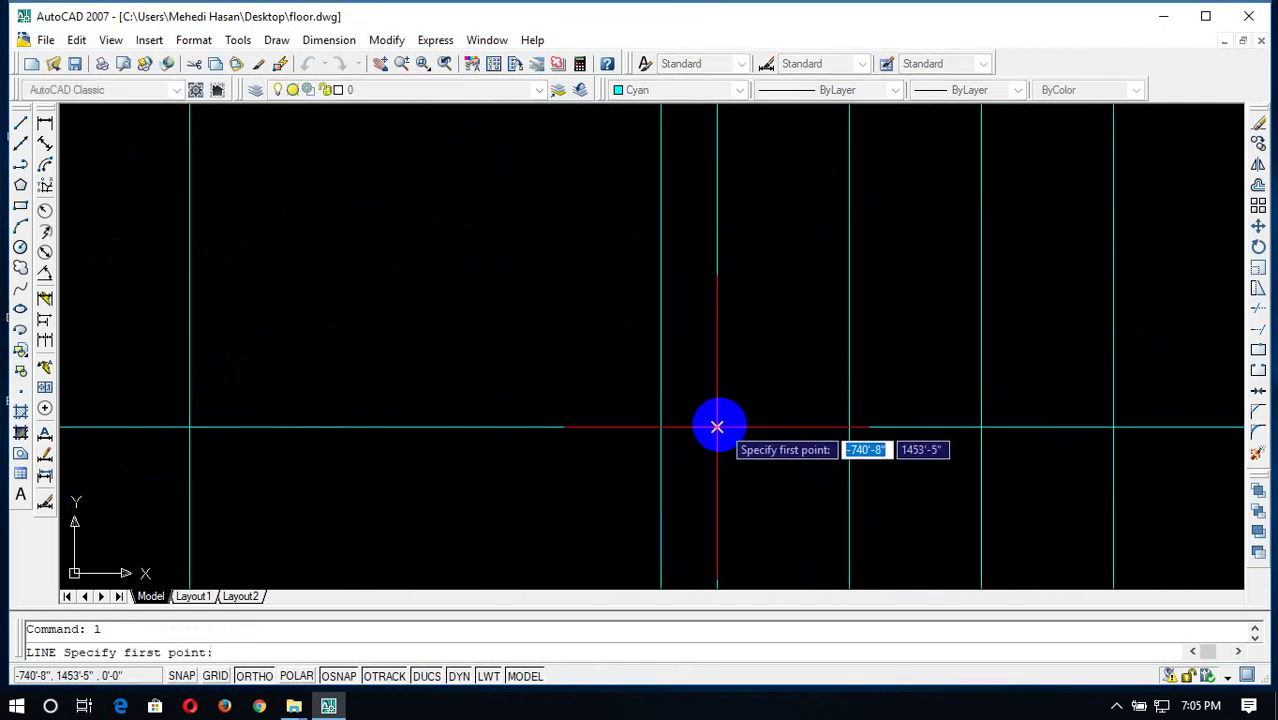
{"action": "key", "text": "Escape"}
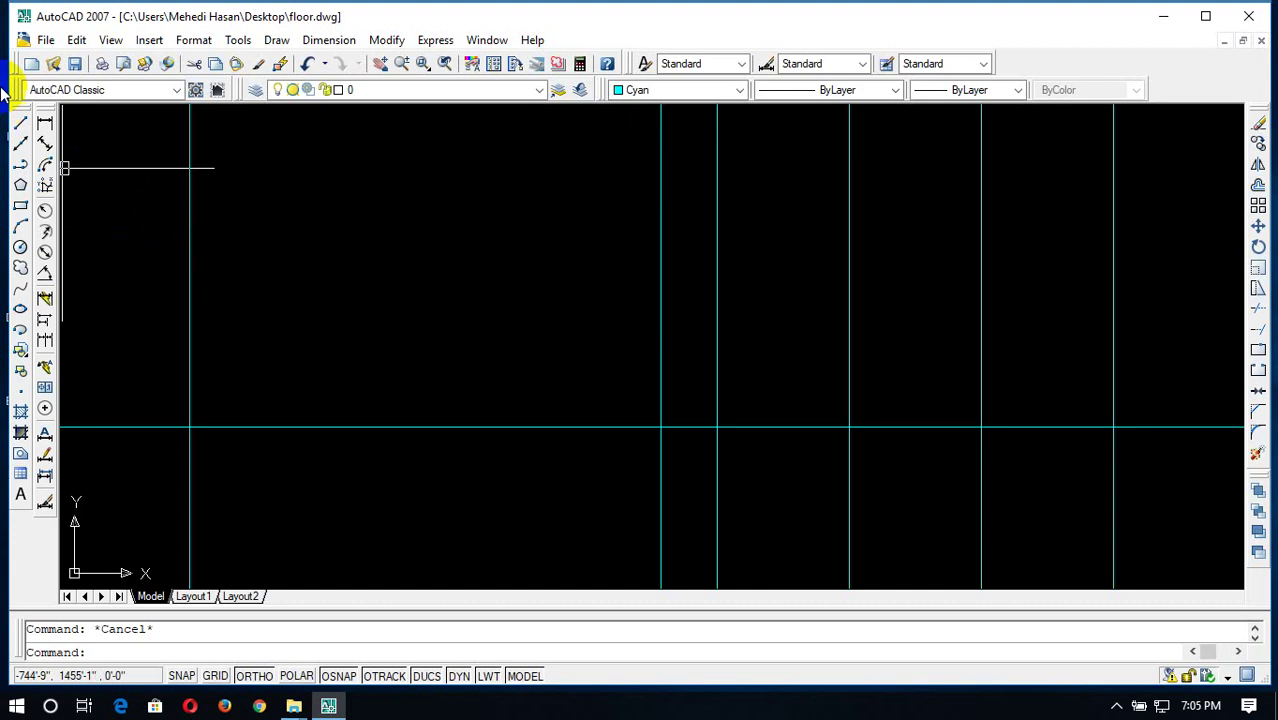
{"action": "left_click", "coordinate": [21, 165]}
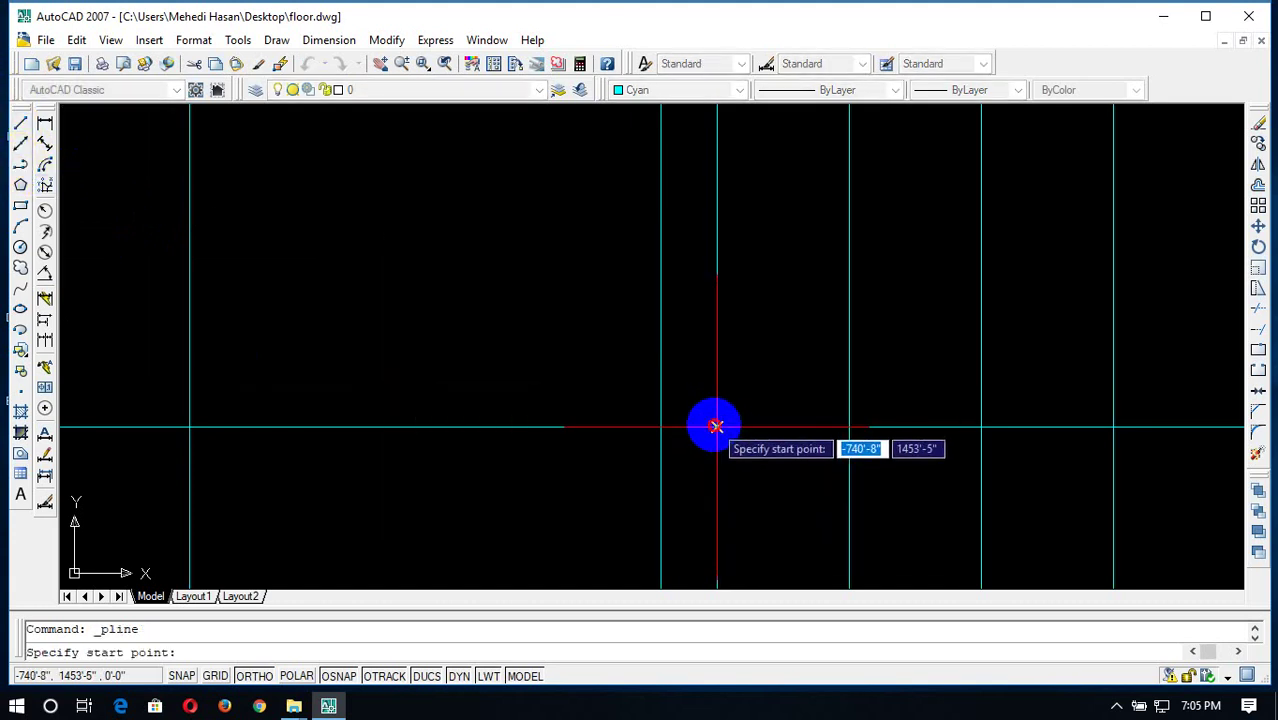
{"action": "left_click", "coordinate": [716, 427]}
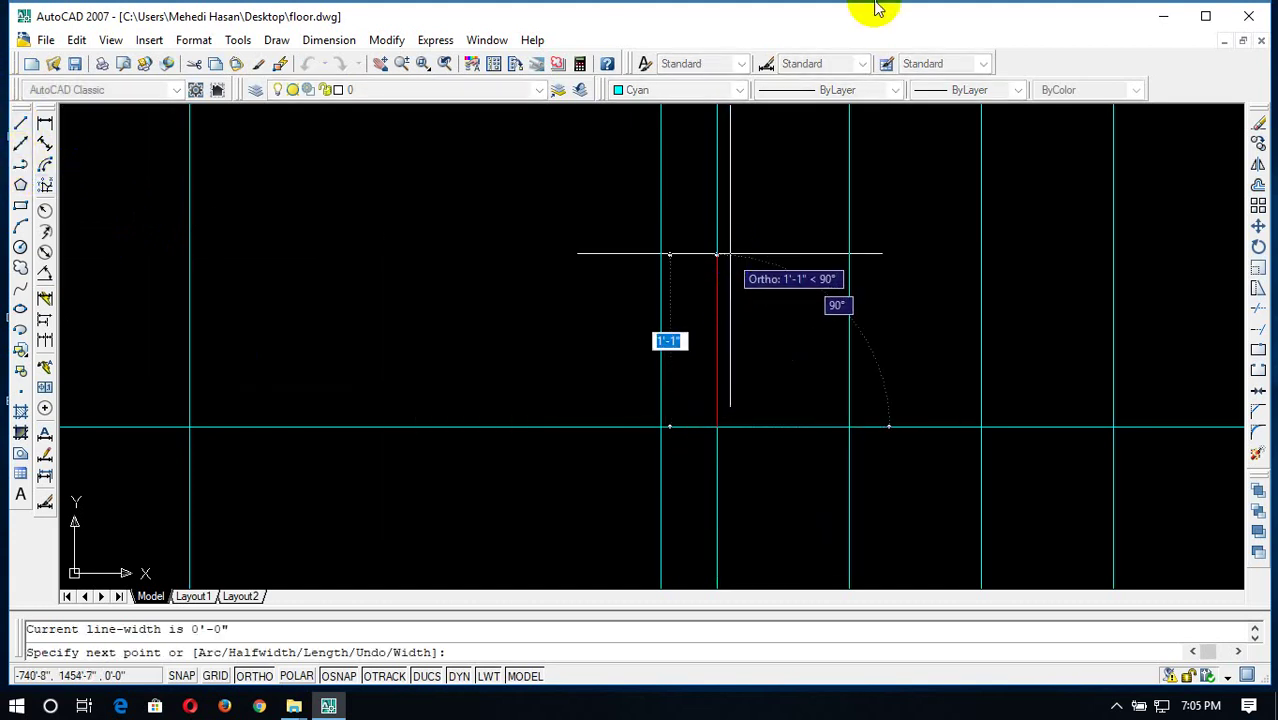
{"action": "type", "text": "1"}
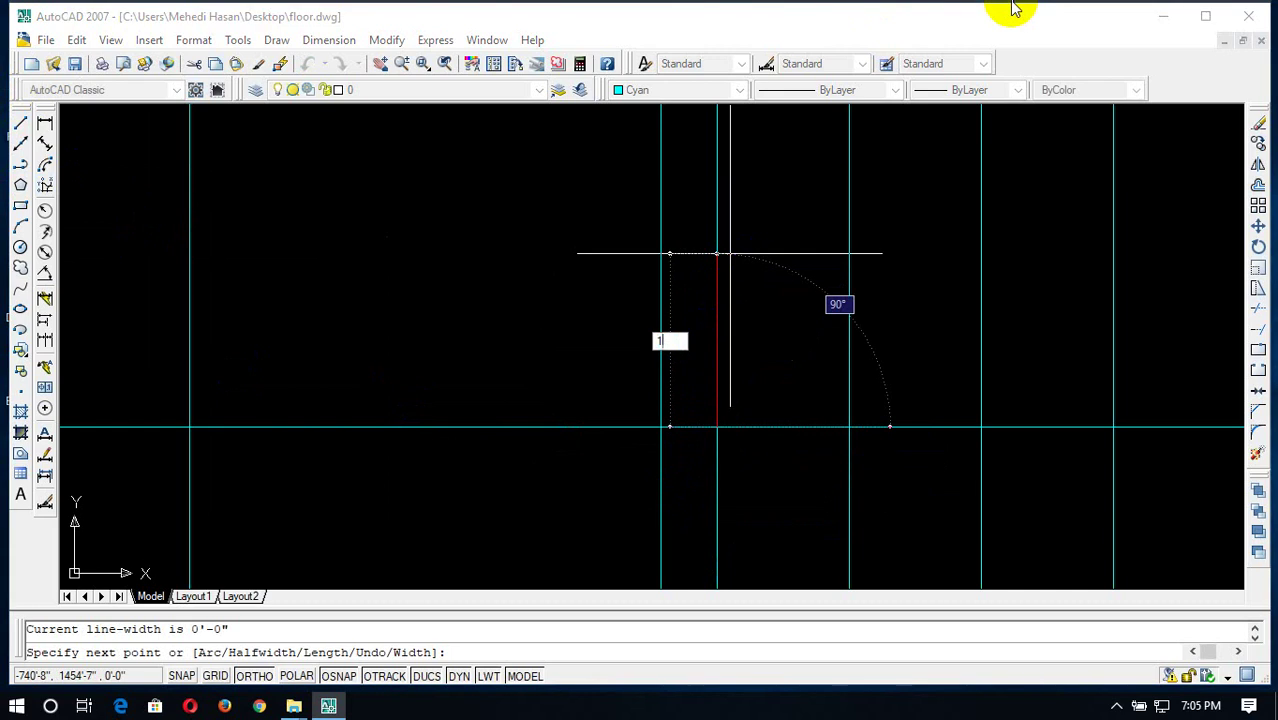
{"action": "key", "text": "Return"}
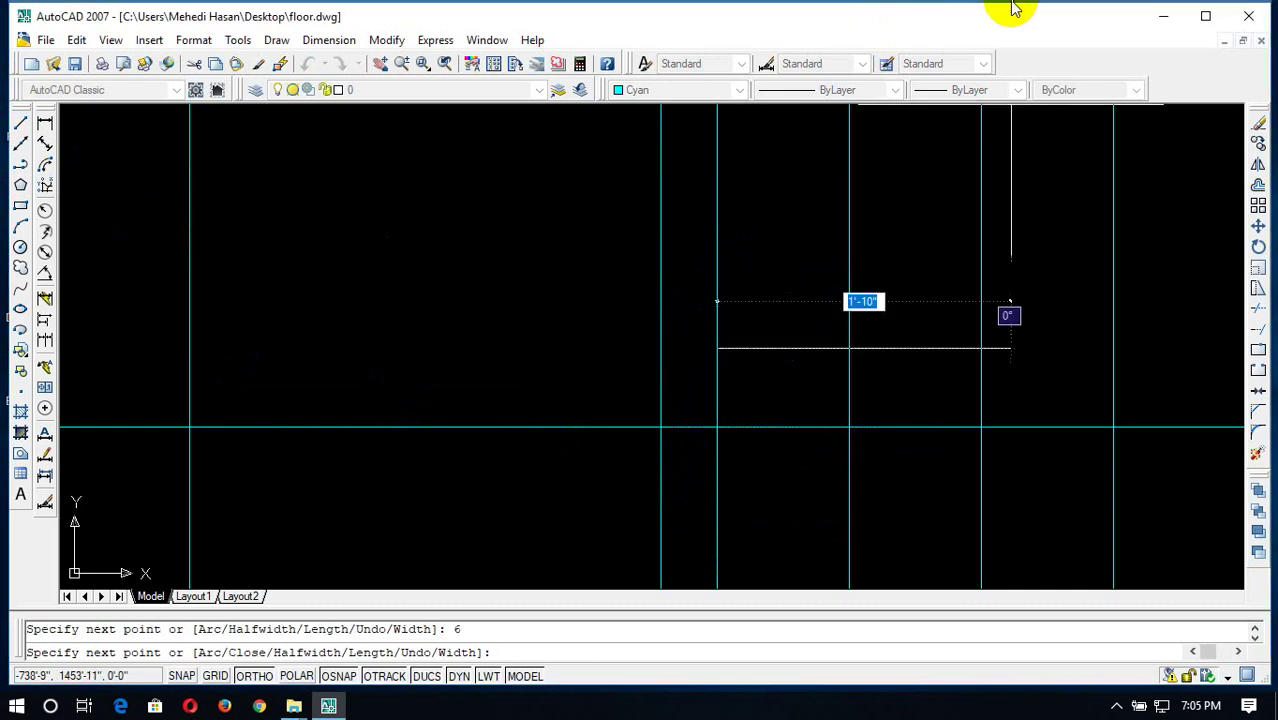
{"action": "type", "text": "10"}
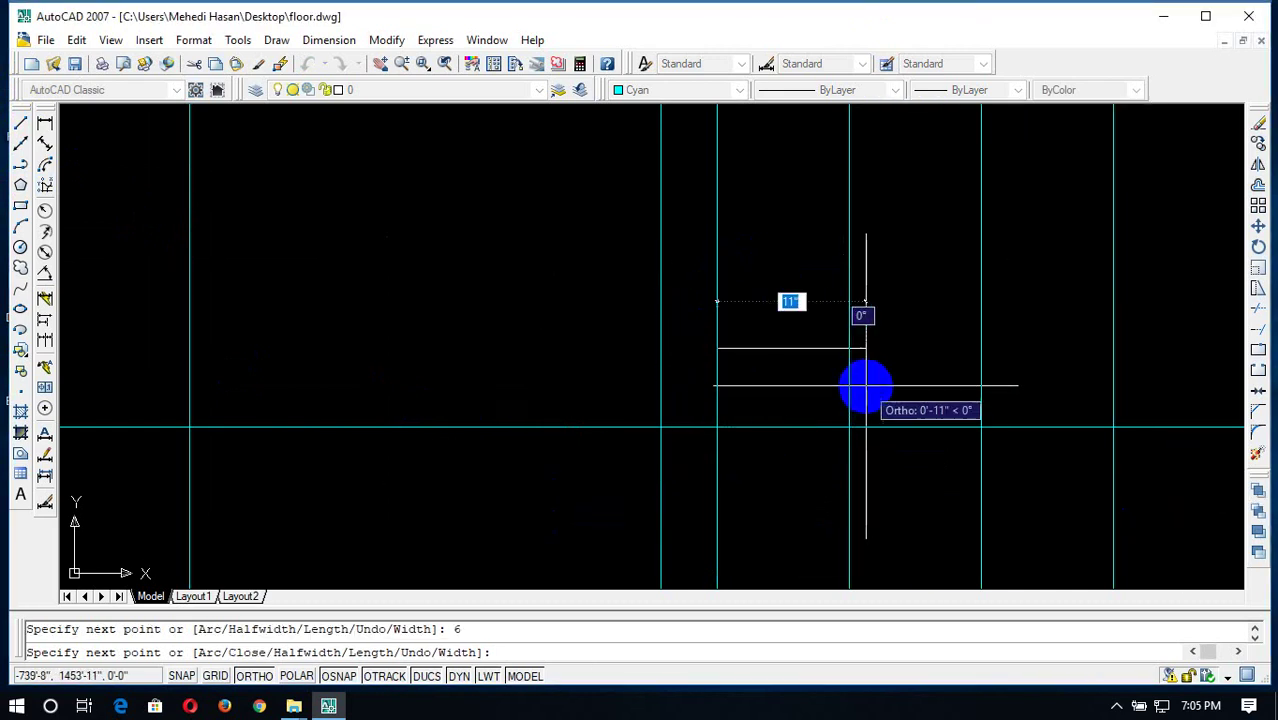
{"action": "key", "text": "Return"}
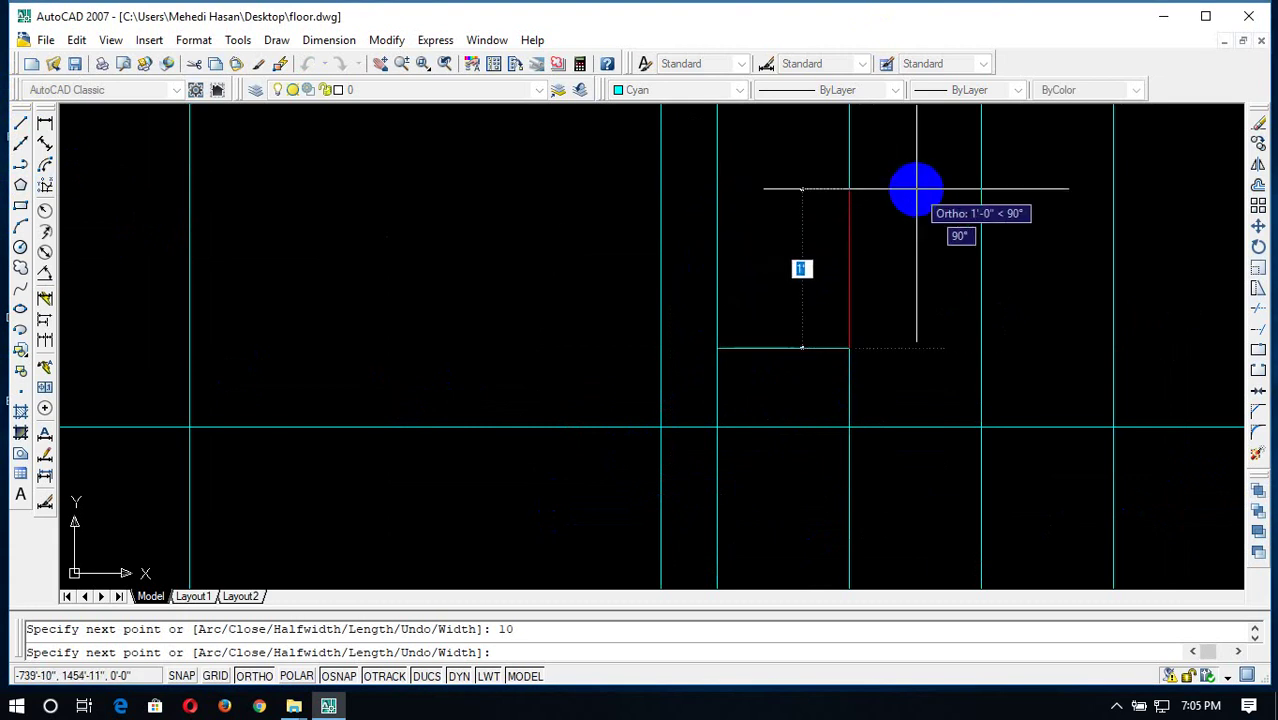
Add two more steps of 6-inch risers and 10-inch treads to the stair polyline
{"action": "type", "text": "6"}
{"action": "key", "text": "Return"}
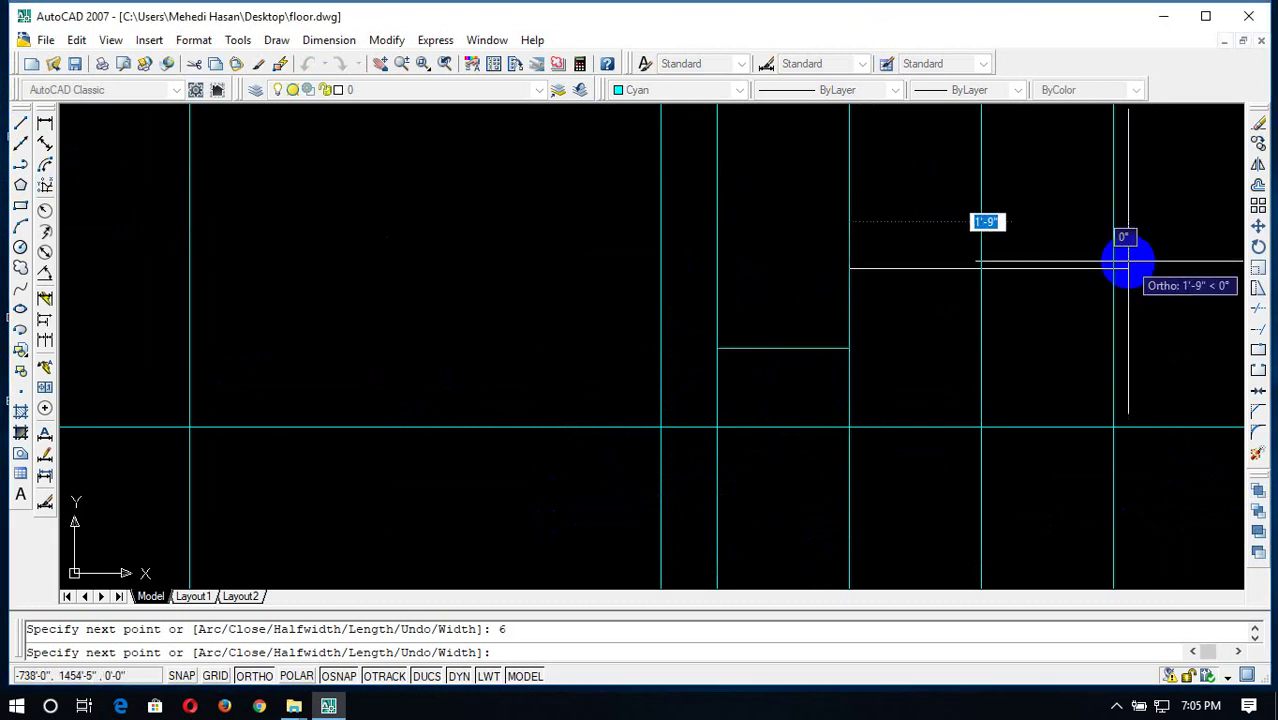
{"action": "type", "text": "10"}
{"action": "key", "text": "Return"}
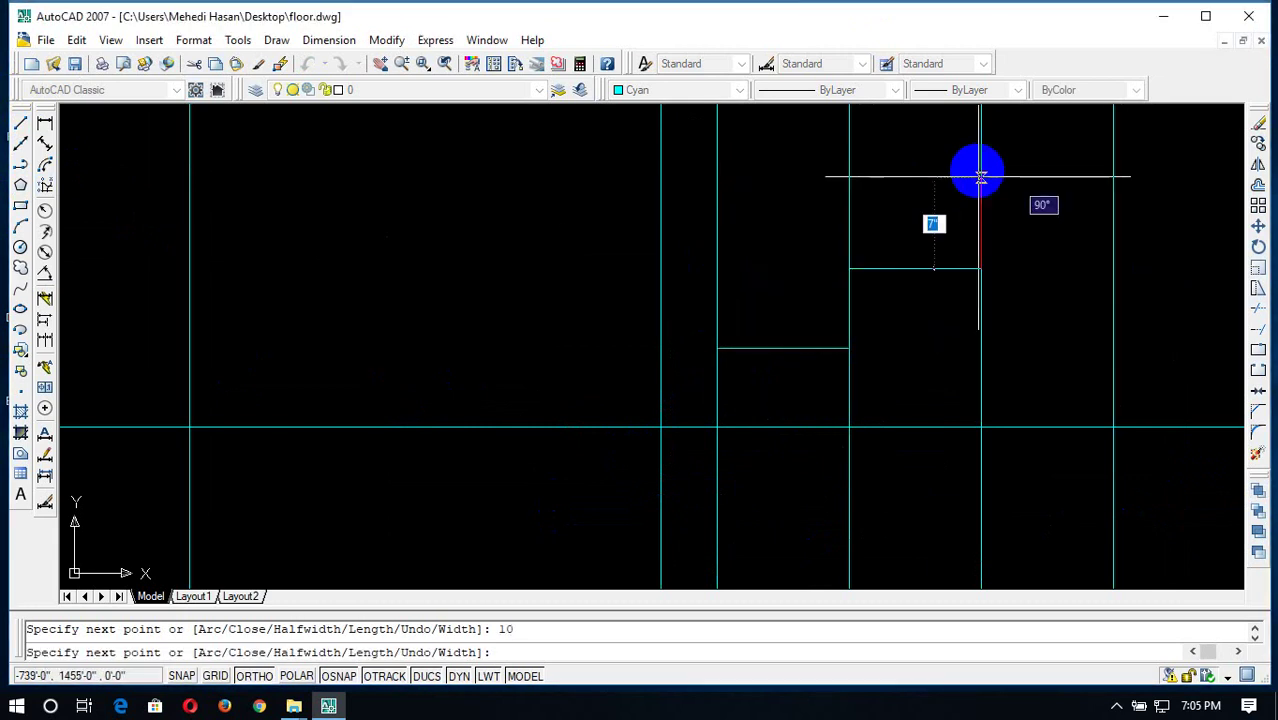
{"action": "type", "text": "6"}
{"action": "key", "text": "Return"}
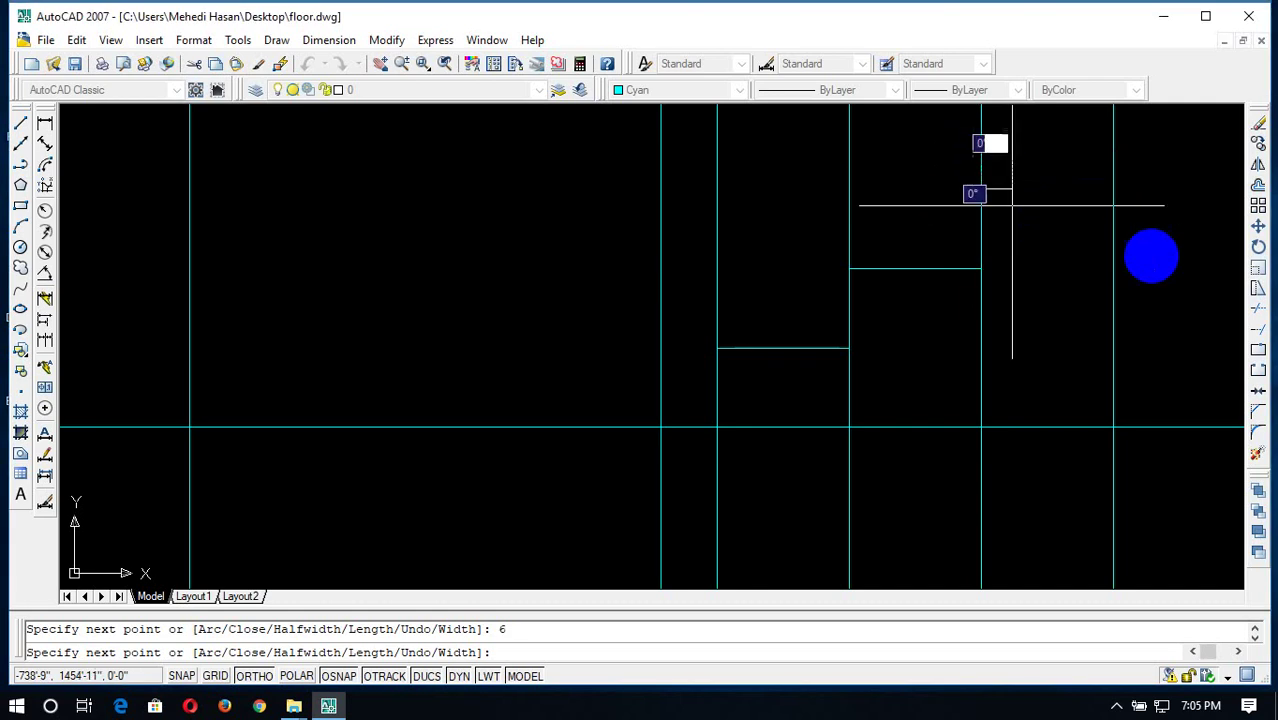
{"action": "type", "text": "10"}
{"action": "key", "text": "Return"}
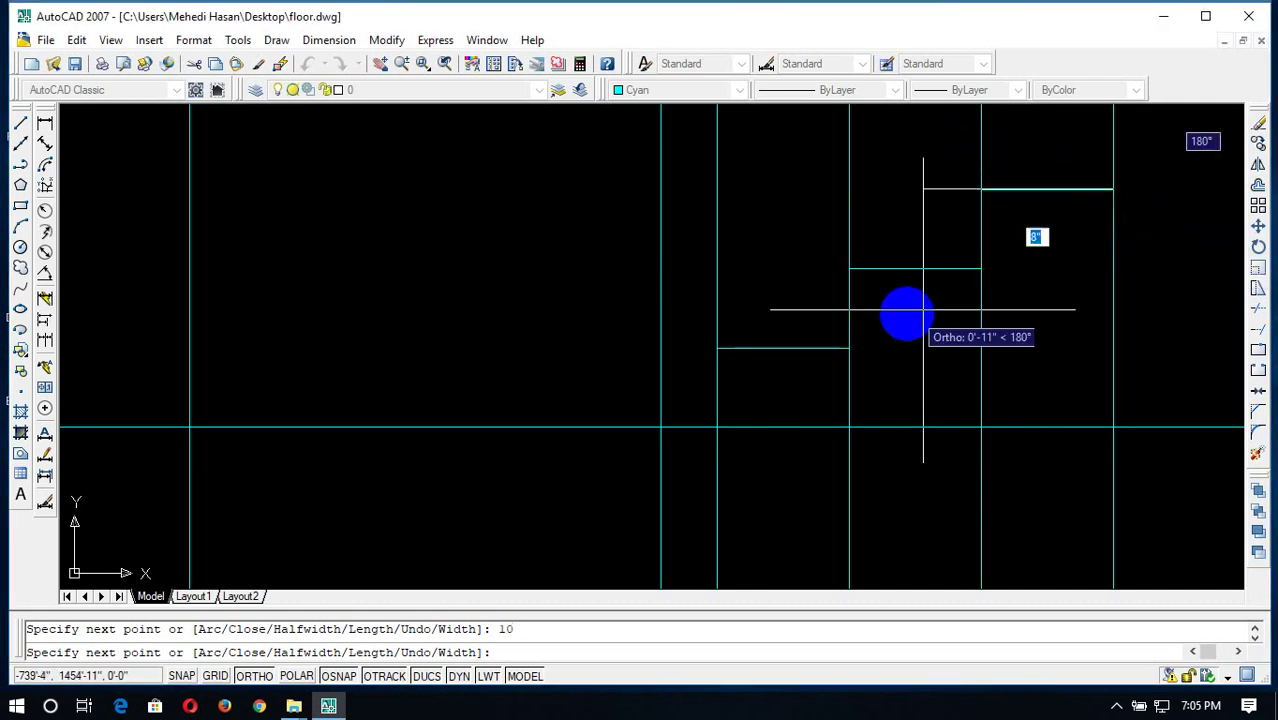
Continue the stairs with three more 6-inch riser and 10-inch tread pairs
{"action": "middle_click_drag", "start_coordinate": [1041, 322], "coordinate": [632, 635]}
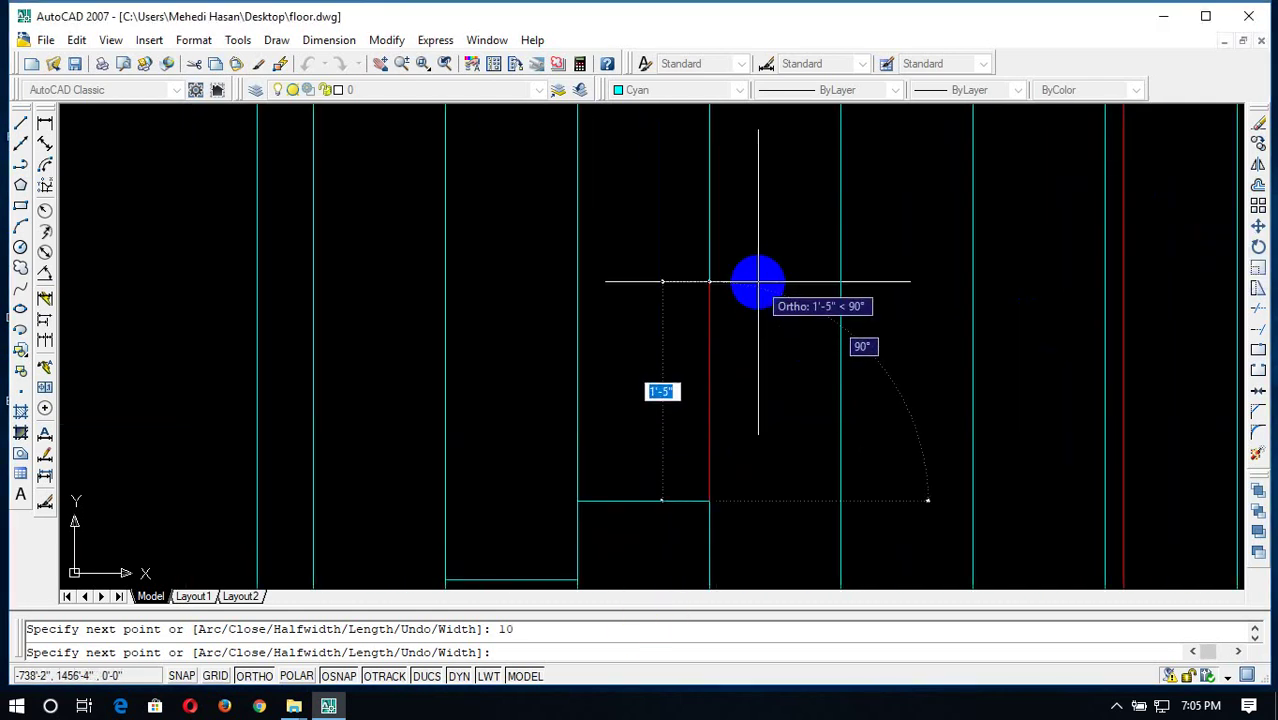
{"action": "type", "text": "6"}
{"action": "key", "text": "Return"}
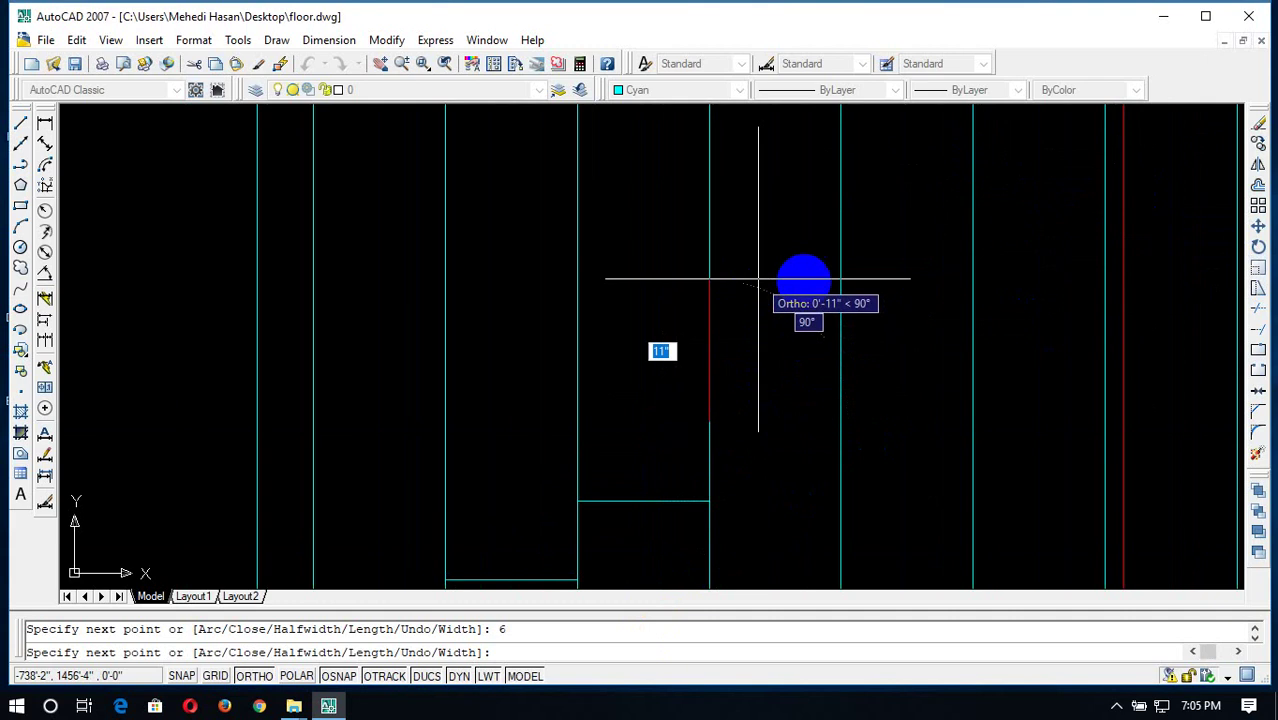
{"action": "type", "text": "10"}
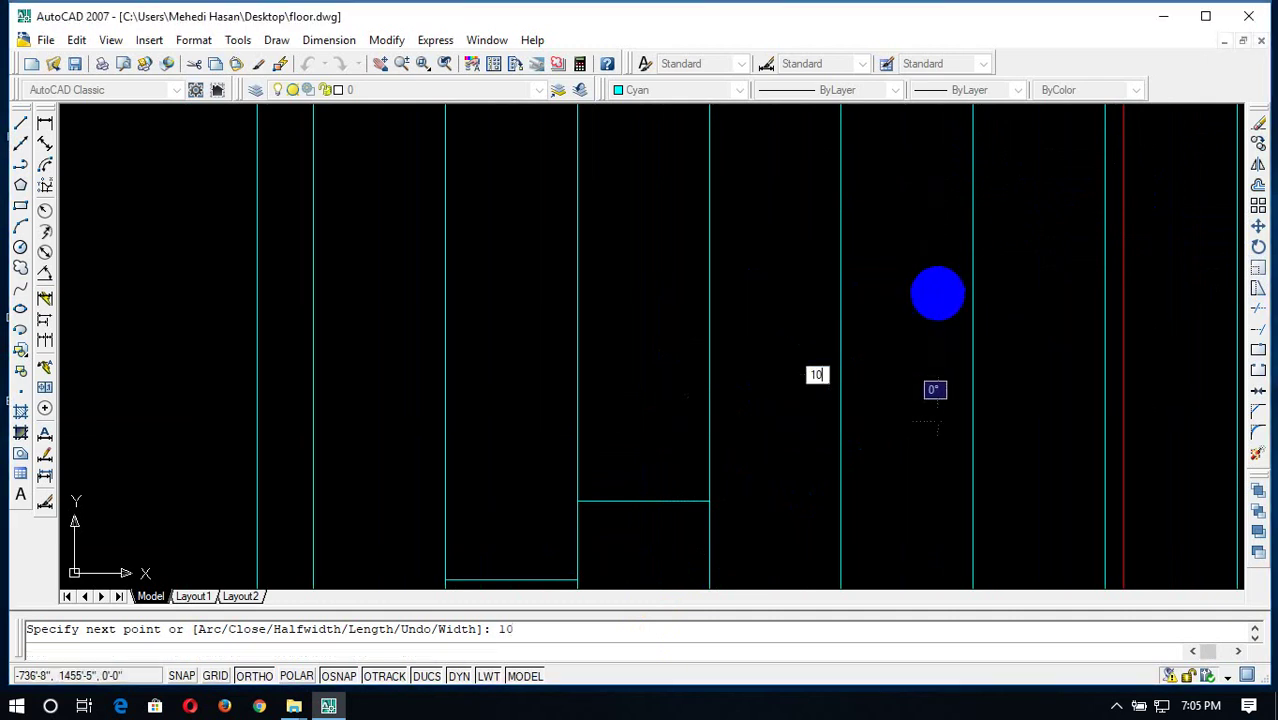
{"action": "key", "text": "Return"}
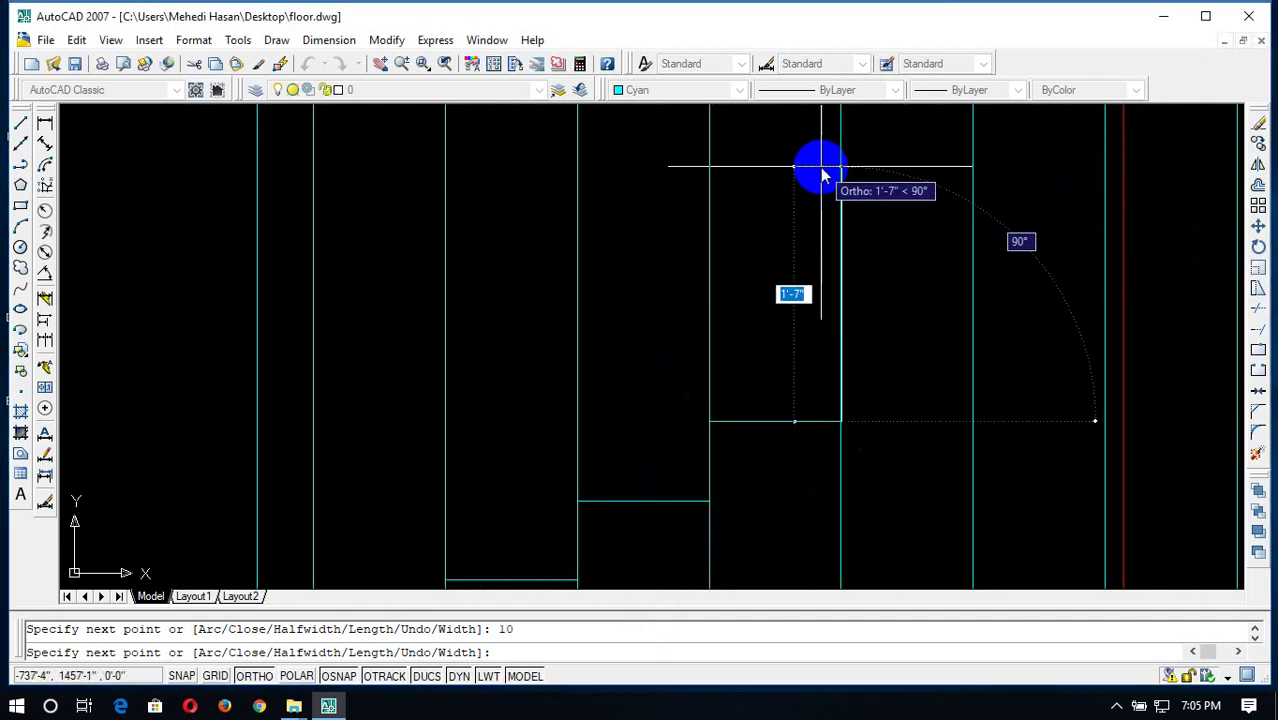
{"action": "type", "text": "6"}
{"action": "key", "text": "Return"}
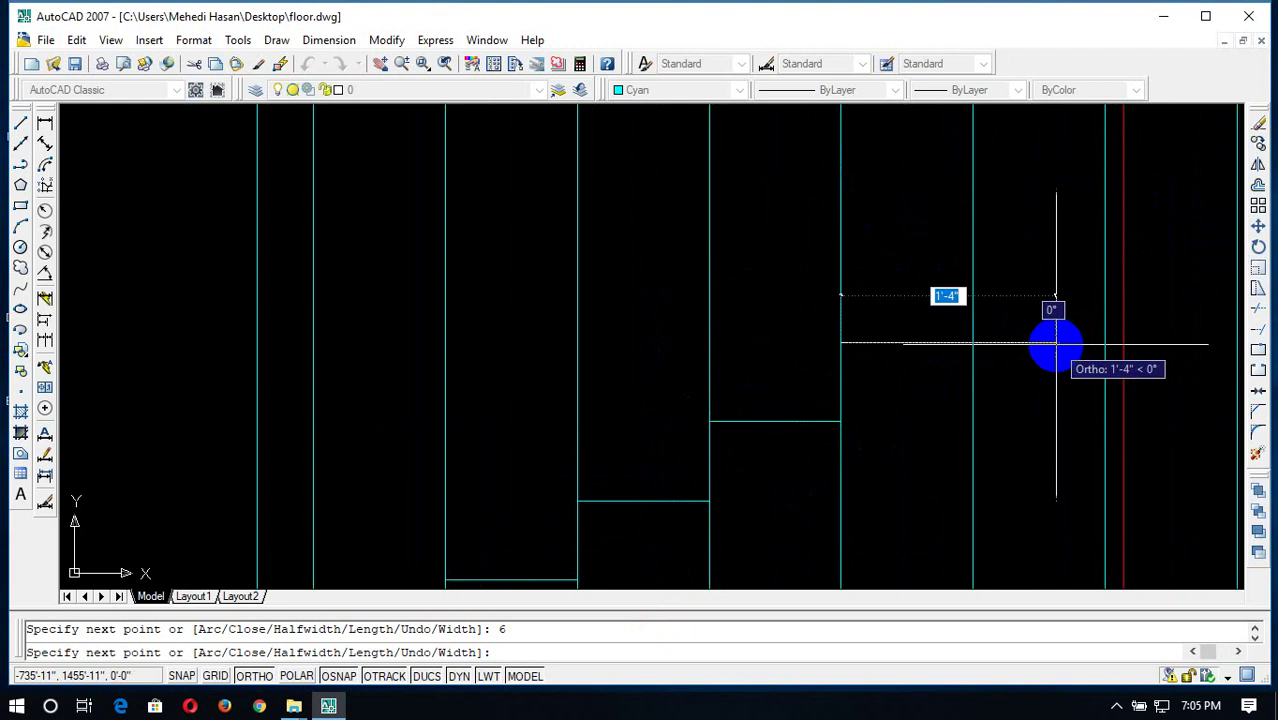
{"action": "type", "text": "1"}
{"action": "key", "text": "Return"}
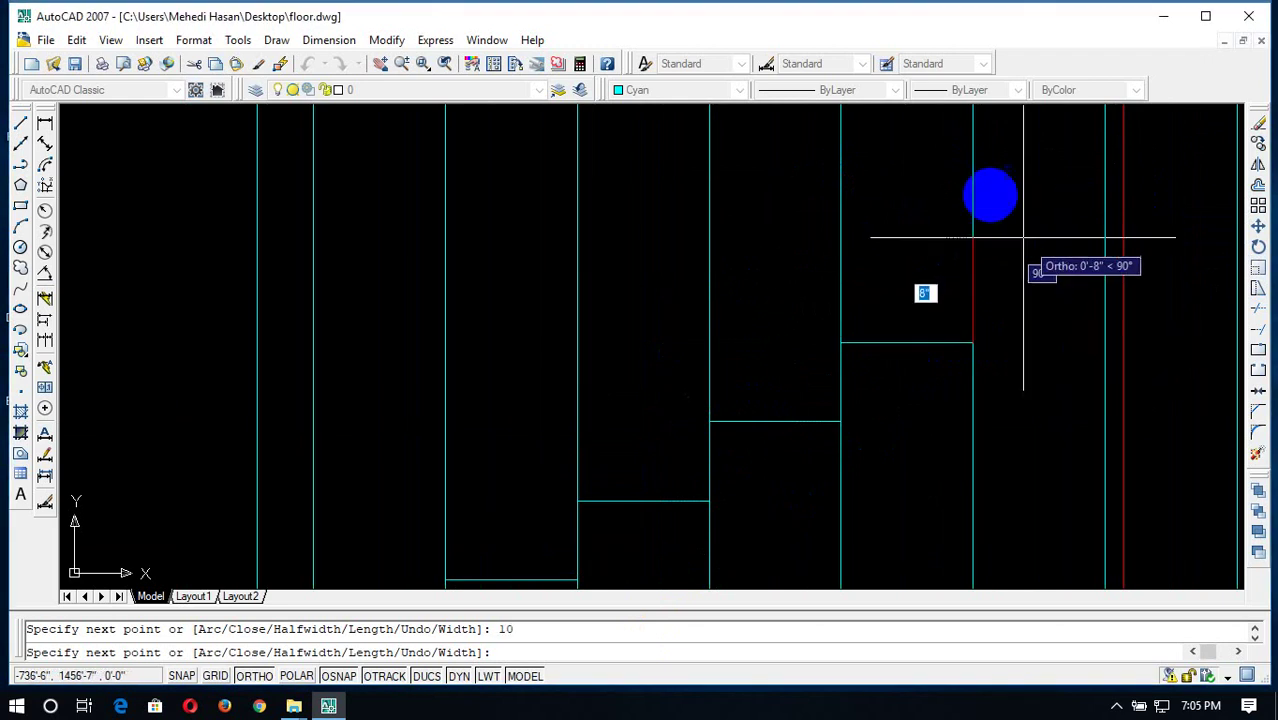
{"action": "type", "text": "6"}
{"action": "key", "text": "Return"}
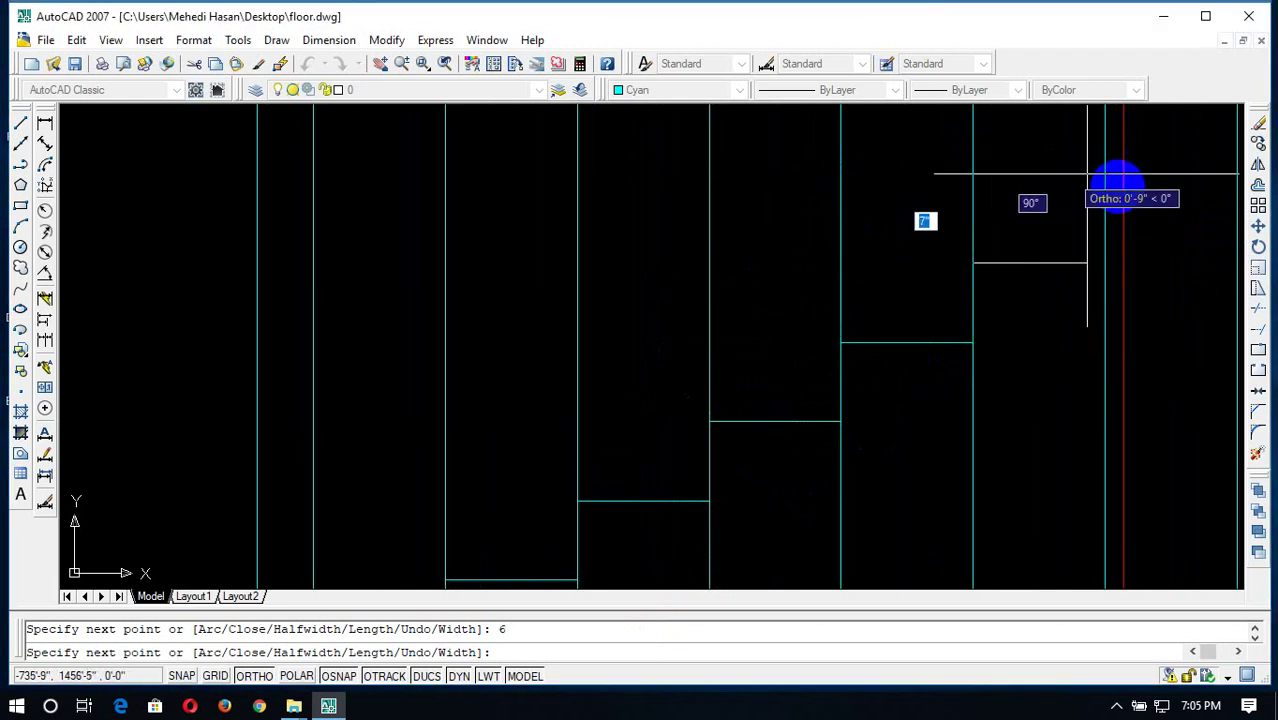
{"action": "type", "text": "10"}
{"action": "key", "text": "Return"}
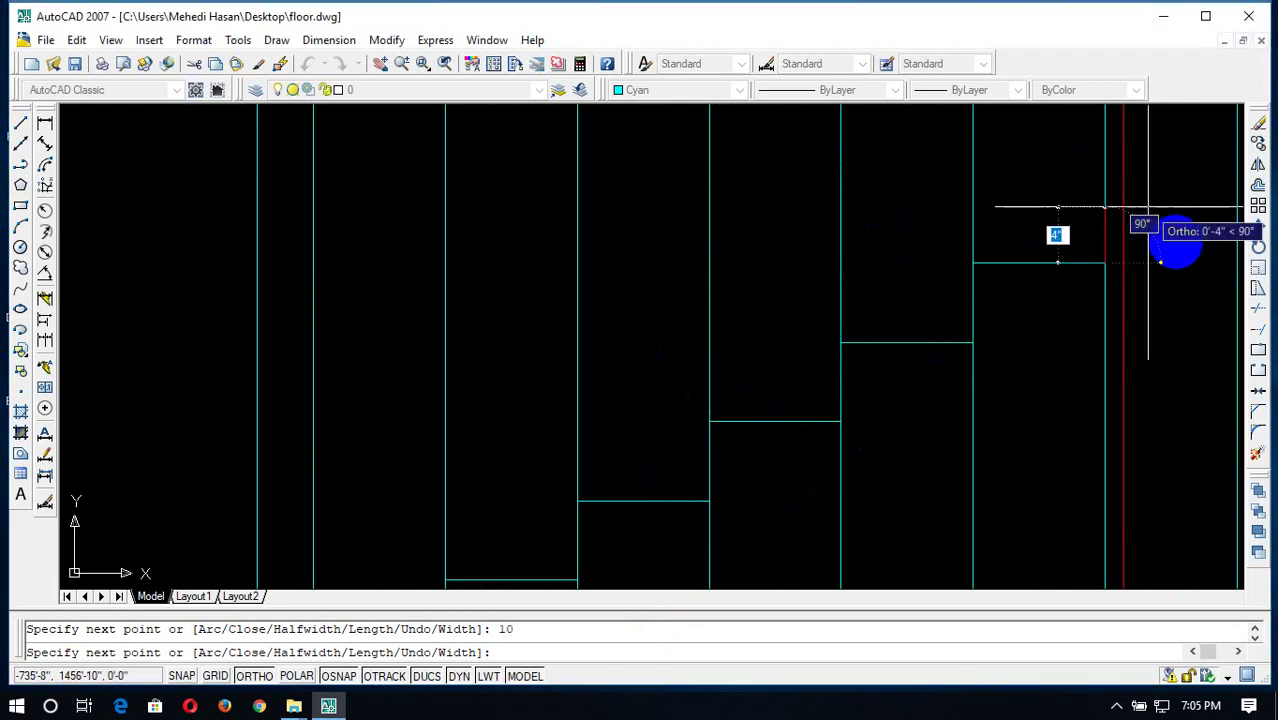
Add a 6-inch riser, 10-inch tread and another 6-inch riser to the stairs
{"action": "scroll", "coordinate": [1067, 220], "scroll_direction": "down", "scroll_amount": 5}
{"action": "scroll", "coordinate": [1160, 195], "scroll_direction": "up", "scroll_amount": 2}
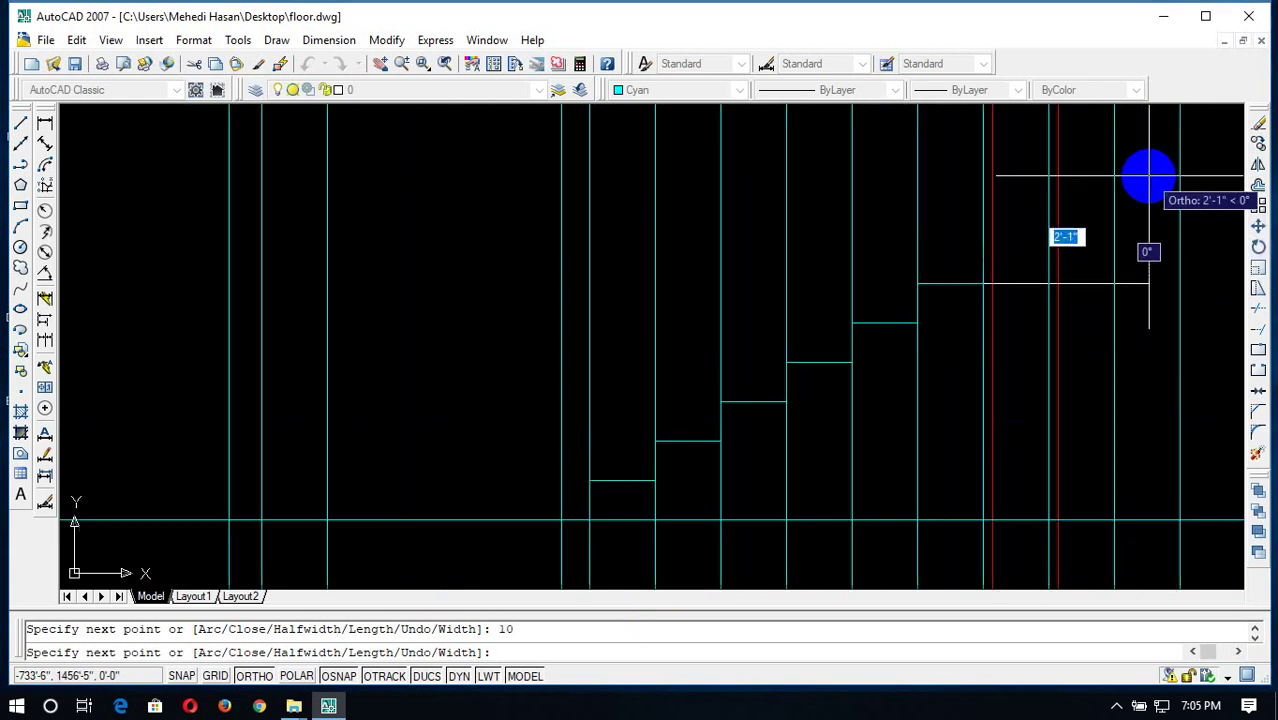
{"action": "type", "text": "6"}
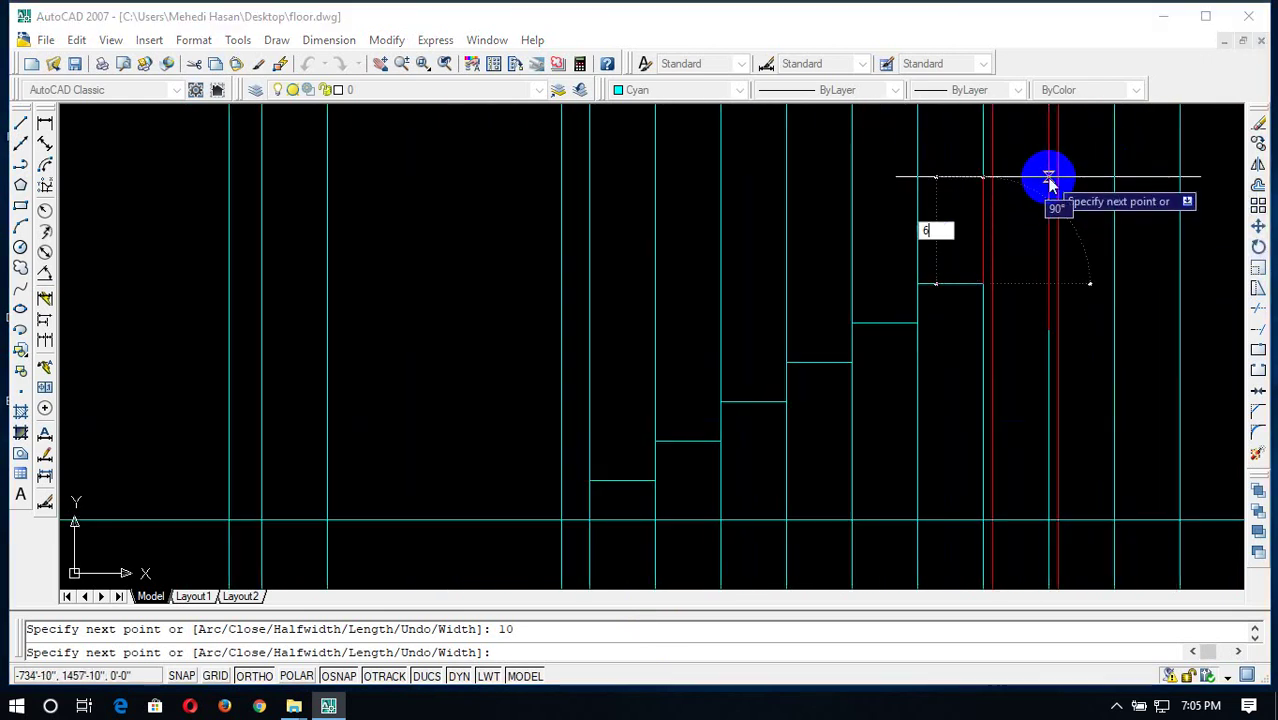
{"action": "key", "text": "Return"}
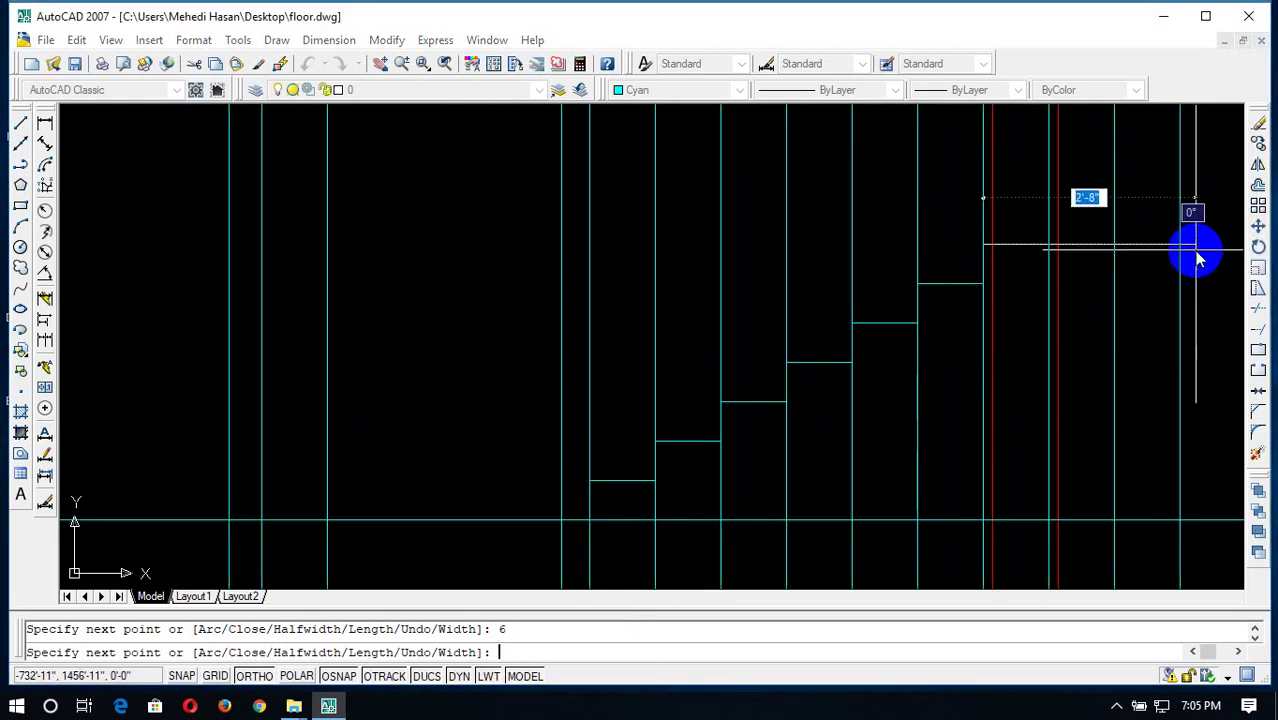
{"action": "type", "text": "10"}
{"action": "key", "text": "Return"}
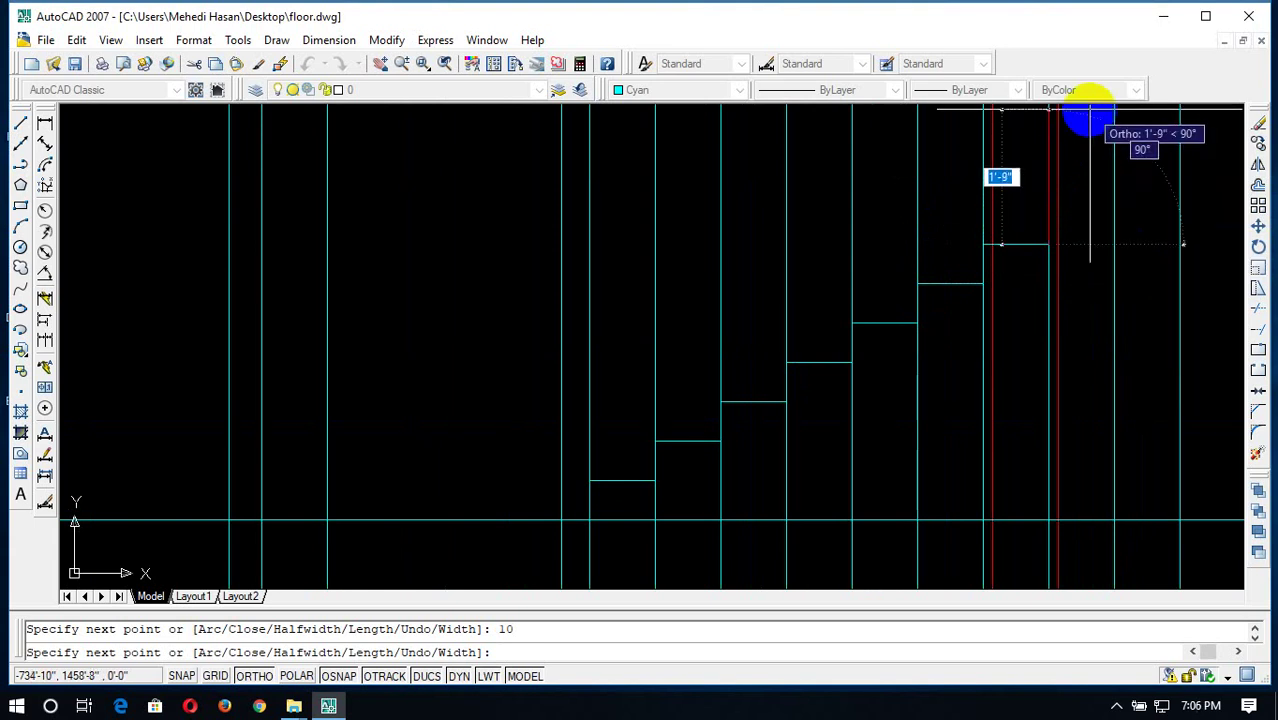
{"action": "type", "text": "6"}
{"action": "key", "text": "Return"}
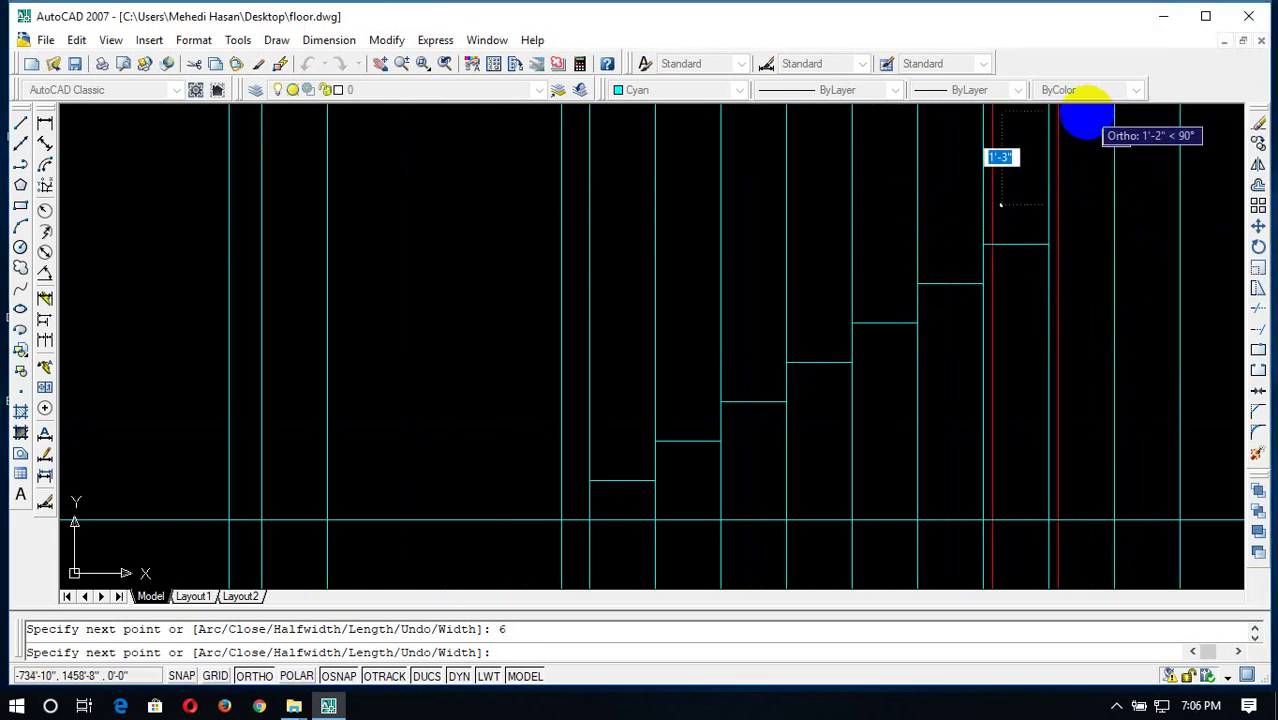
Draw the remaining upper steps with 10-inch treads and 6-inch risers
{"action": "type", "text": "10"}
{"action": "key", "text": "Return"}
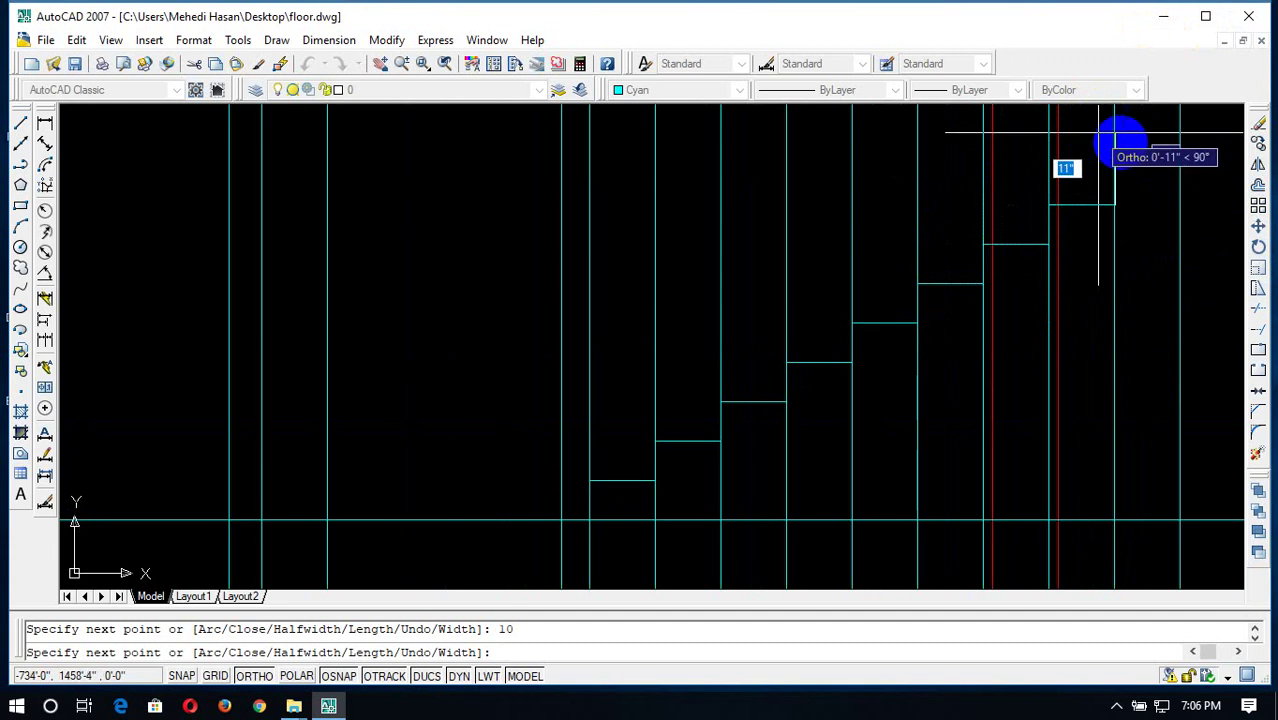
{"action": "type", "text": "6"}
{"action": "key", "text": "Return"}
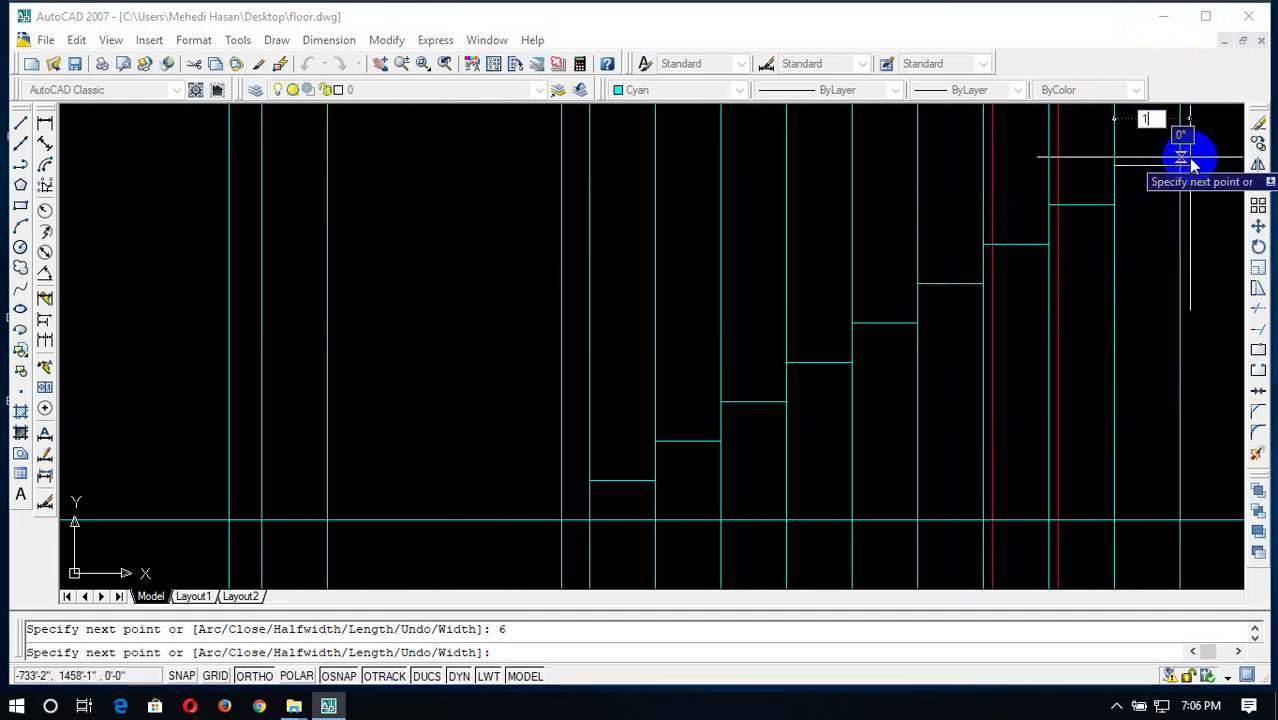
{"action": "type", "text": "10"}
{"action": "key", "text": "Return"}
{"action": "mouse_move", "coordinate": [1170, 317]}
{"action": "middle_mouse_down"}
{"action": "mouse_move", "coordinate": [970, 423]}
{"action": "mouse_move", "coordinate": [807, 408]}
{"action": "middle_mouse_up"}
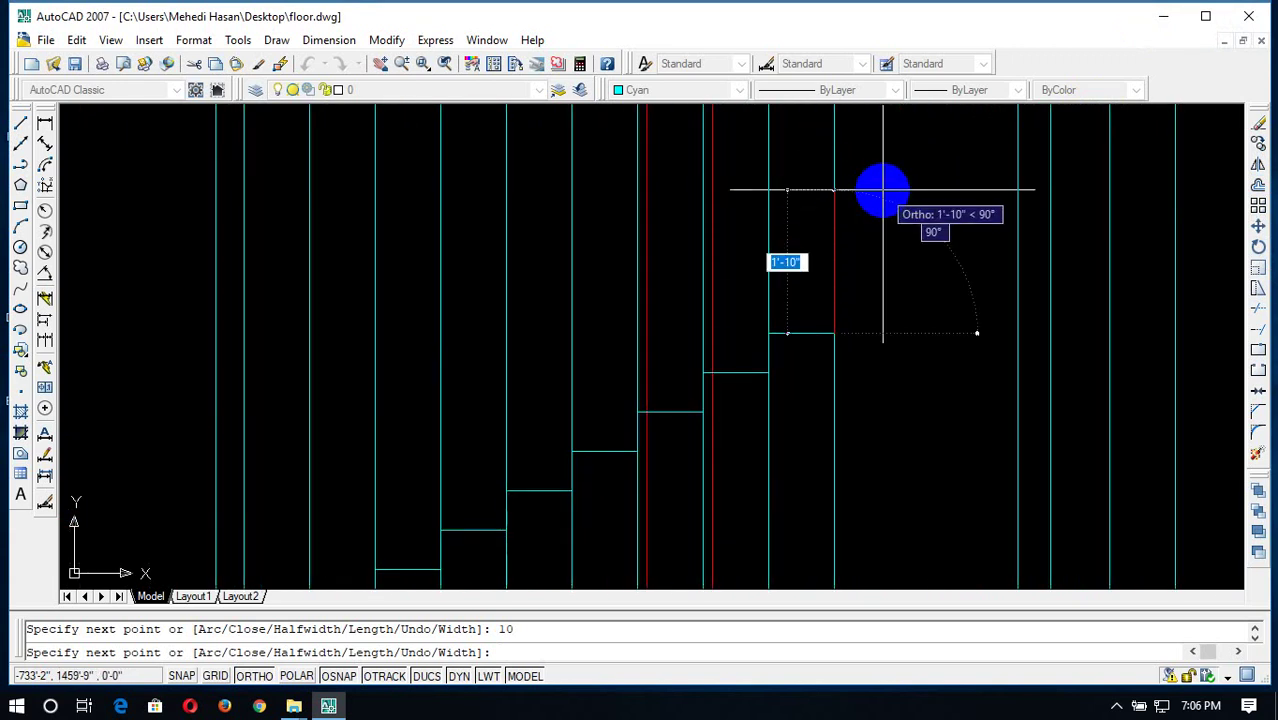
{"action": "type", "text": "6"}
{"action": "key", "text": "Return"}
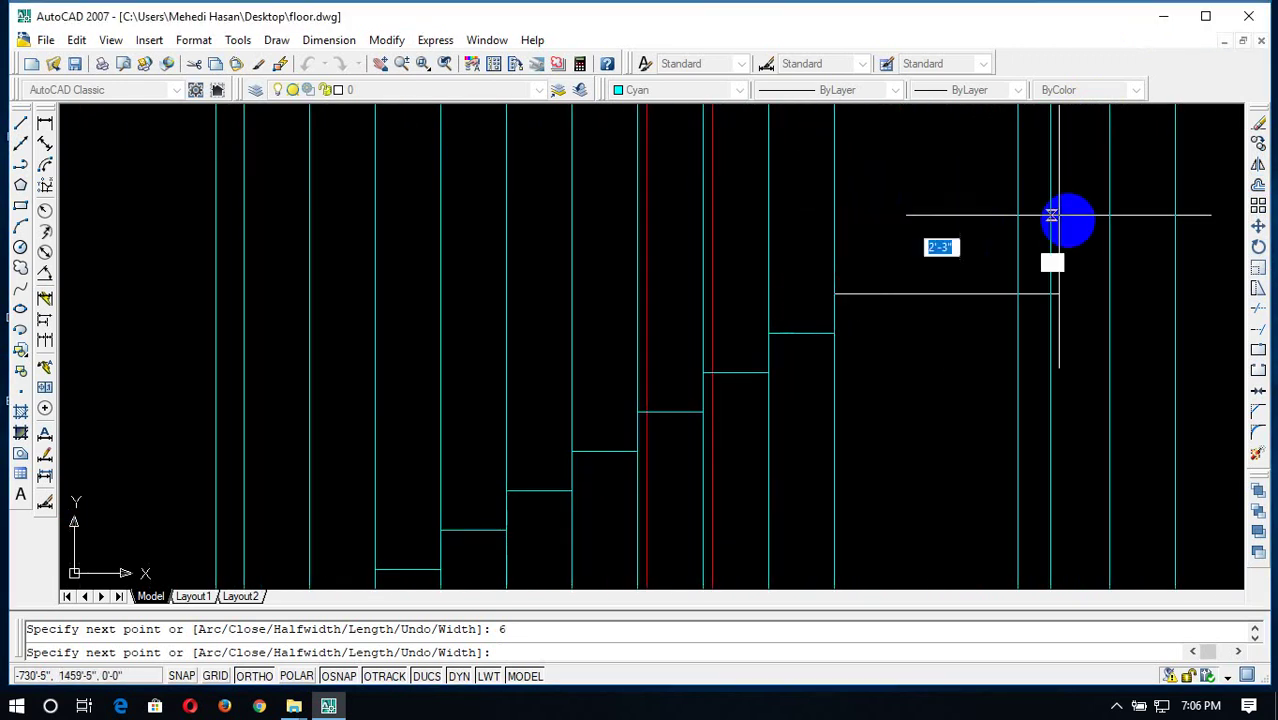
Extend the top landing to the construction line, then add a 12-unit drop and 6-unit return
{"action": "scroll", "coordinate": [1063, 228], "scroll_direction": "down", "scroll_amount": 3}
{"action": "scroll", "coordinate": [1067, 240], "scroll_direction": "down", "scroll_amount": 4}
{"action": "scroll", "coordinate": [1104, 242], "scroll_direction": "up", "scroll_amount": 2}
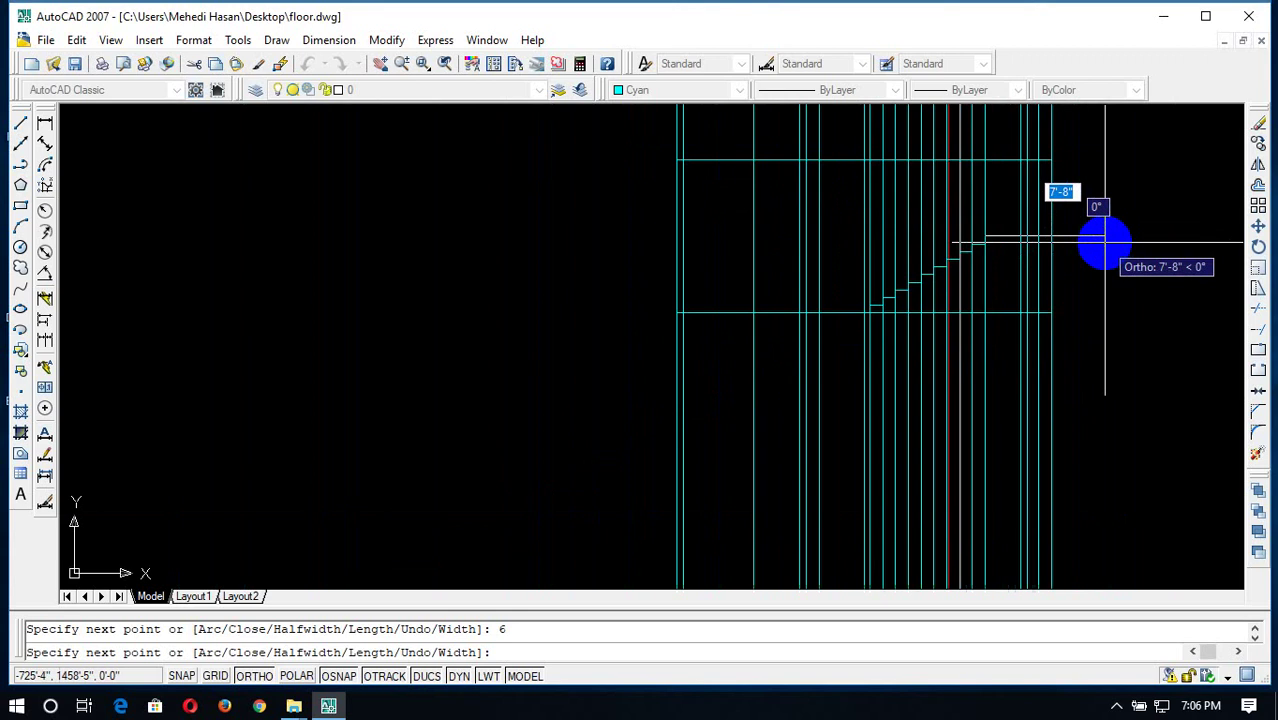
{"action": "scroll", "coordinate": [1101, 237], "scroll_direction": "up", "scroll_amount": 2}
{"action": "scroll", "coordinate": [1040, 235], "scroll_direction": "up", "scroll_amount": 2}
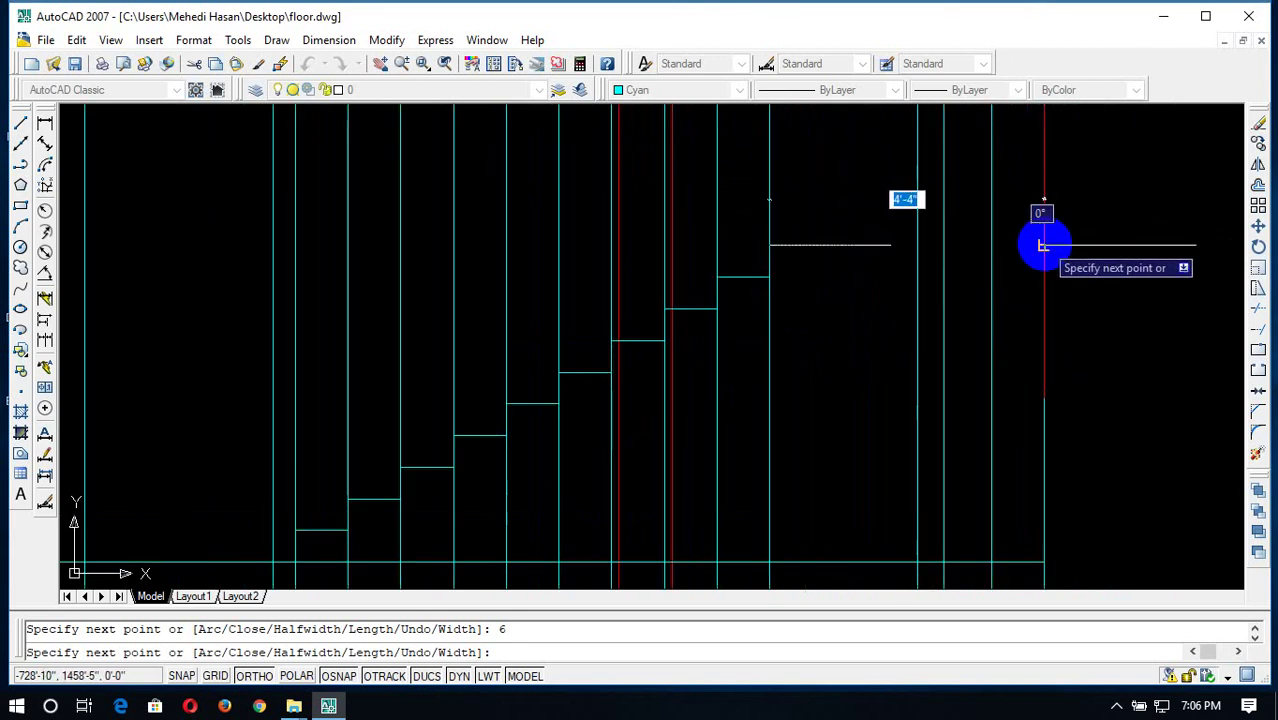
{"action": "left_click", "coordinate": [997, 245]}
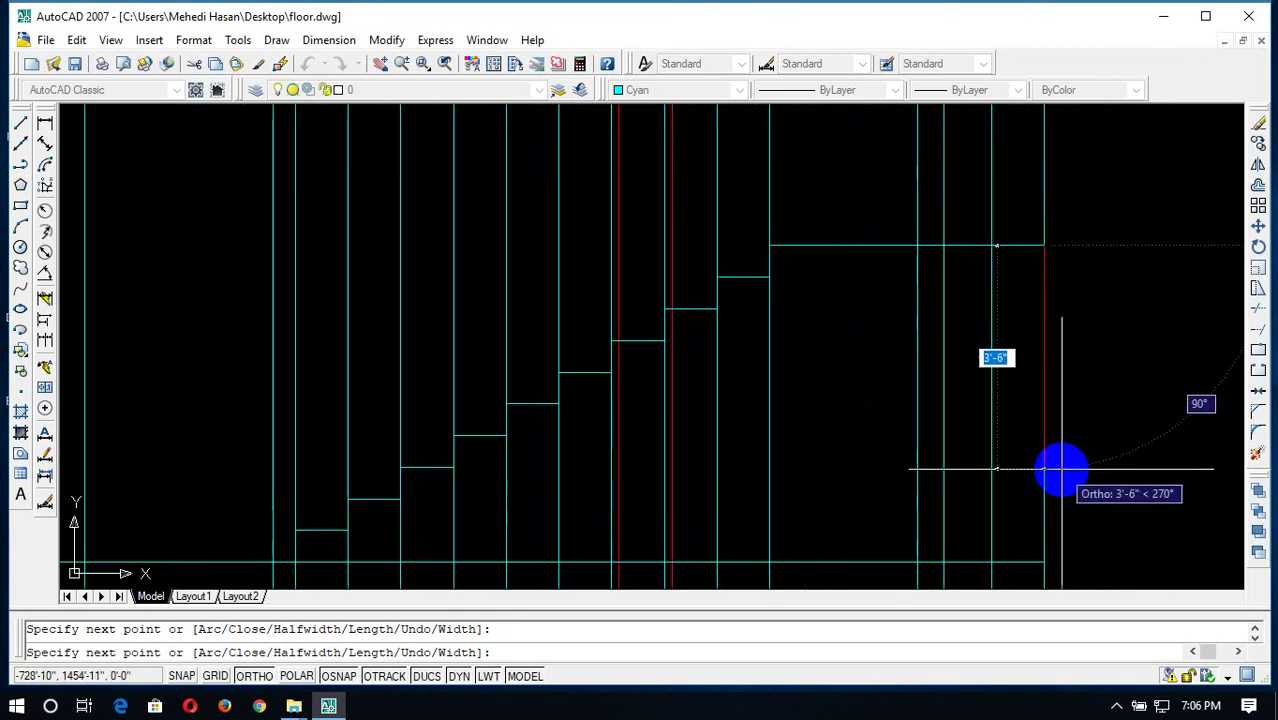
{"action": "type", "text": "1"}
{"action": "key", "text": "Return"}
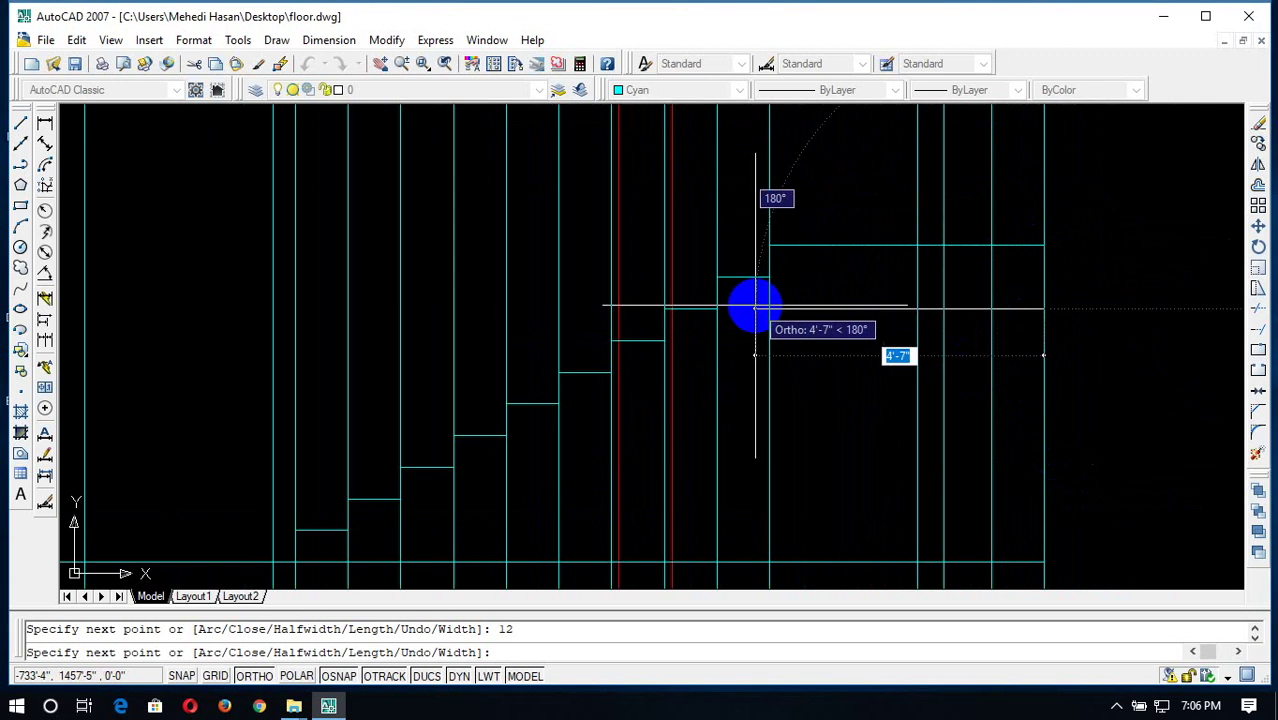
{"action": "type", "text": "6"}
{"action": "key", "text": "Return"}
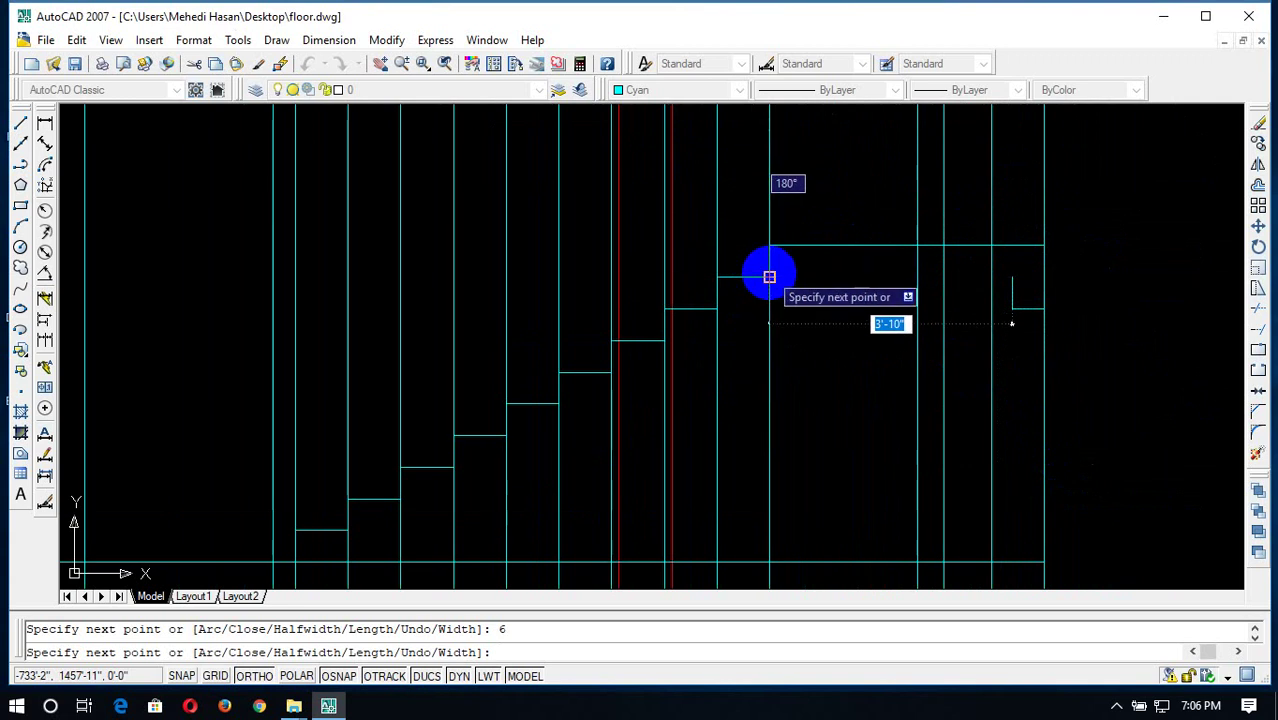
End the staircase polyline and reframe the view around the finished profile
{"action": "key", "text": "Escape"}
{"action": "scroll", "coordinate": [807, 277], "scroll_direction": "down", "scroll_amount": 3}
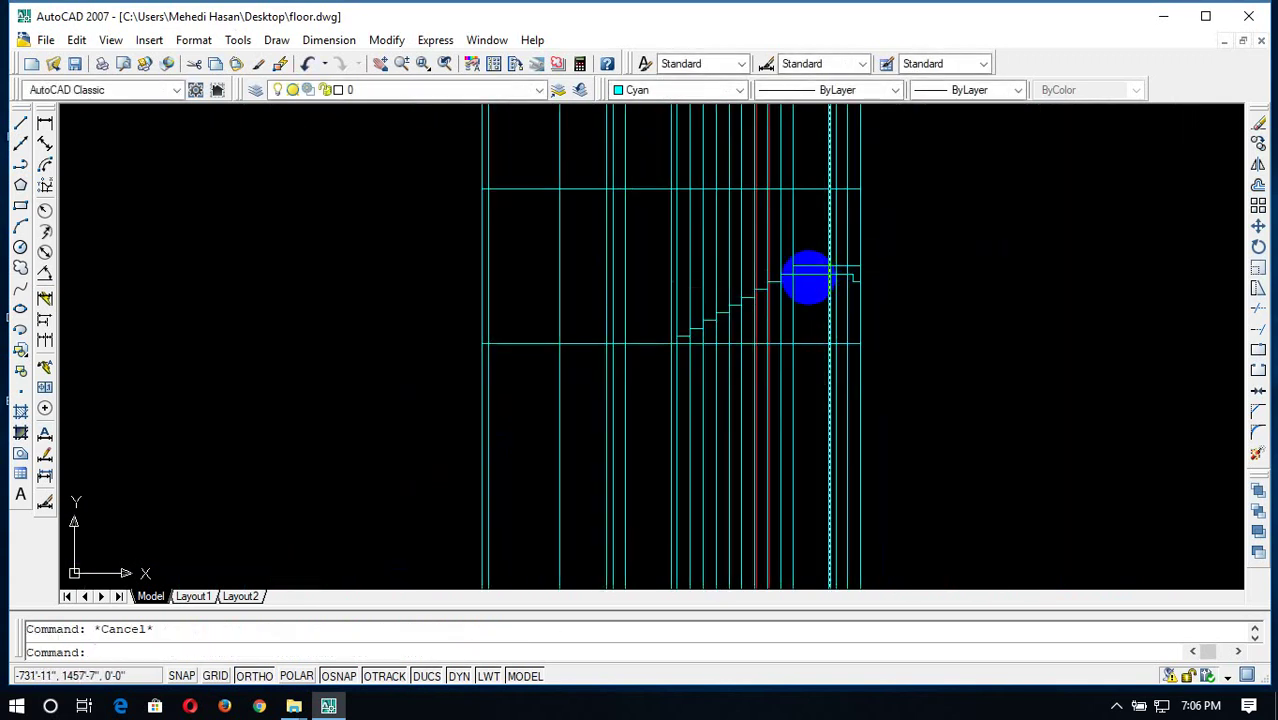
{"action": "scroll", "coordinate": [704, 299], "scroll_direction": "up", "scroll_amount": 2}
{"action": "scroll", "coordinate": [1104, 281], "scroll_direction": "up", "scroll_amount": 1}
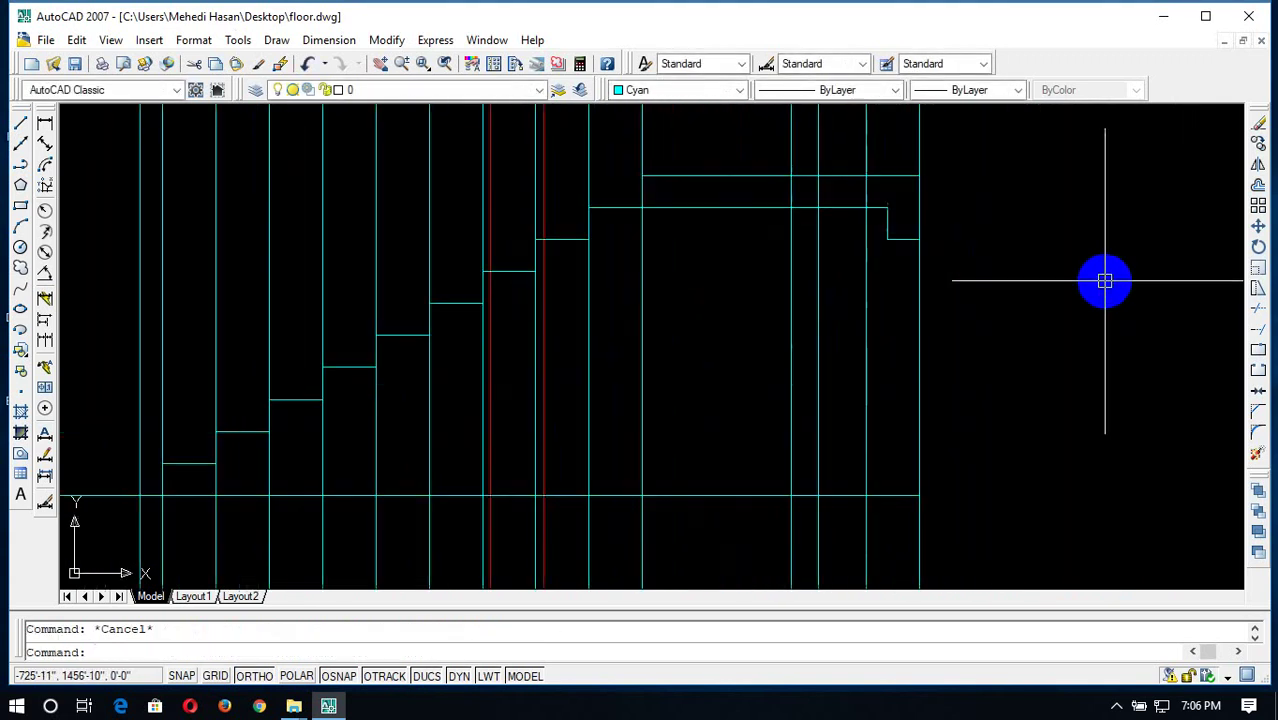
{"action": "middle_click_drag", "start_coordinate": [1104, 281], "coordinate": [851, 392]}
{"action": "scroll", "coordinate": [851, 392], "scroll_direction": "down", "scroll_amount": 2}
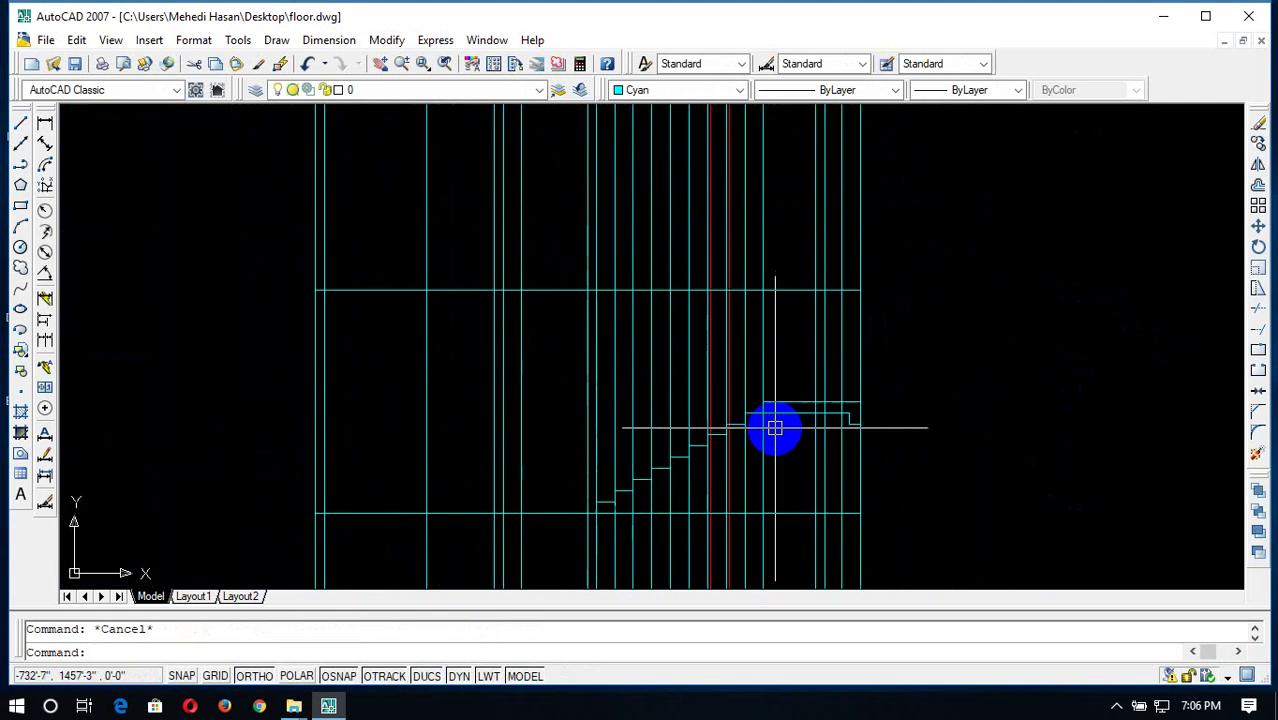
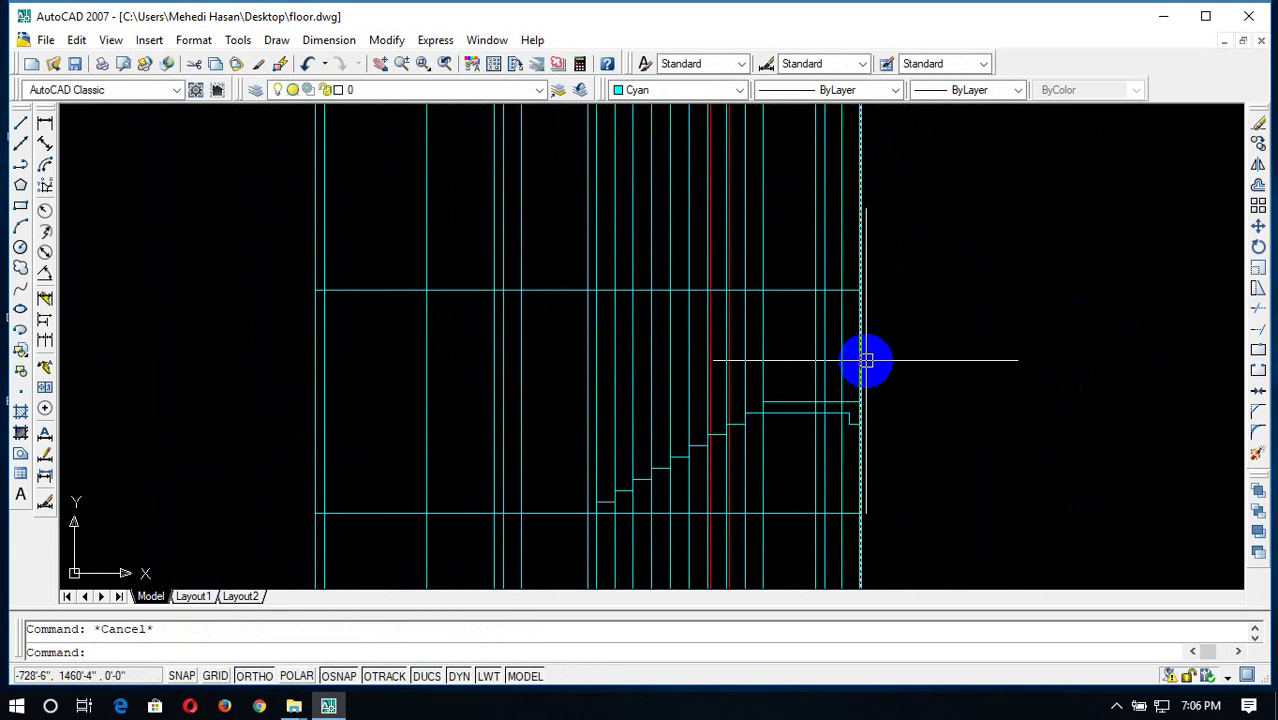
Begin a line above the landing, then cancel it without drawing anything
{"action": "scroll", "coordinate": [866, 361], "scroll_direction": "down", "scroll_amount": 2}
{"action": "scroll", "coordinate": [796, 420], "scroll_direction": "up", "scroll_amount": 5}
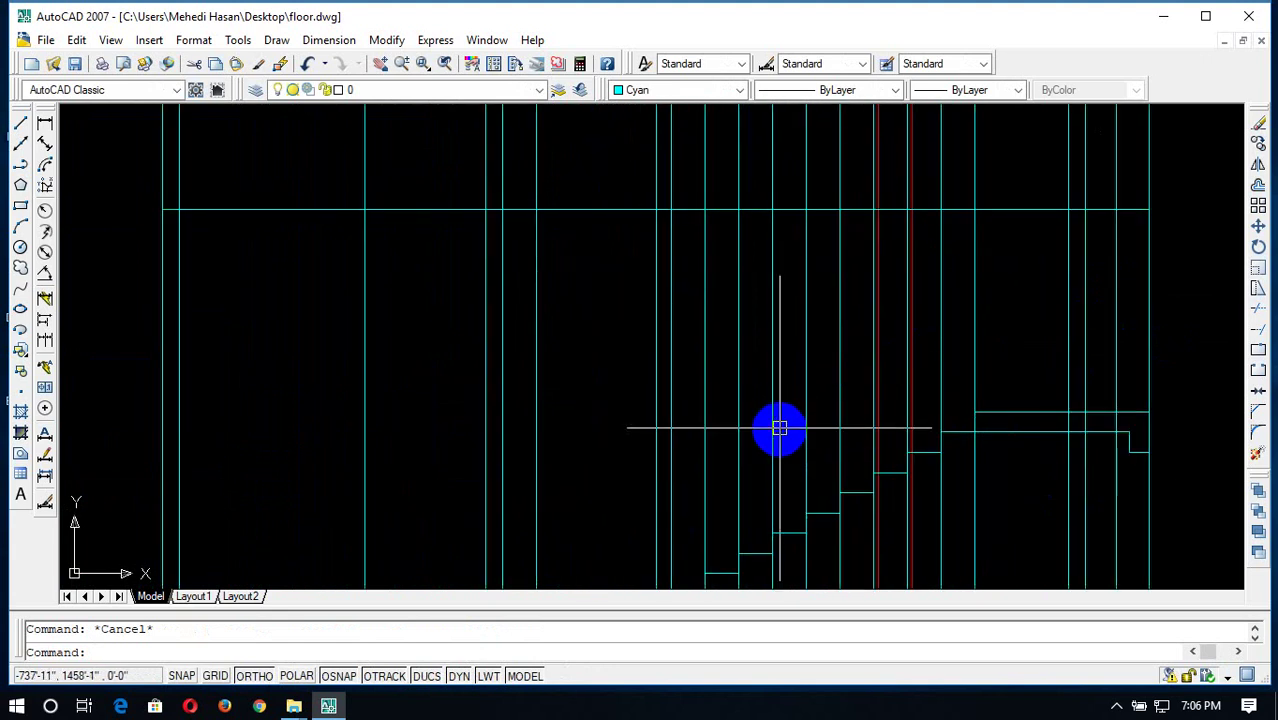
{"action": "type", "text": "l"}
{"action": "key", "text": "Return"}
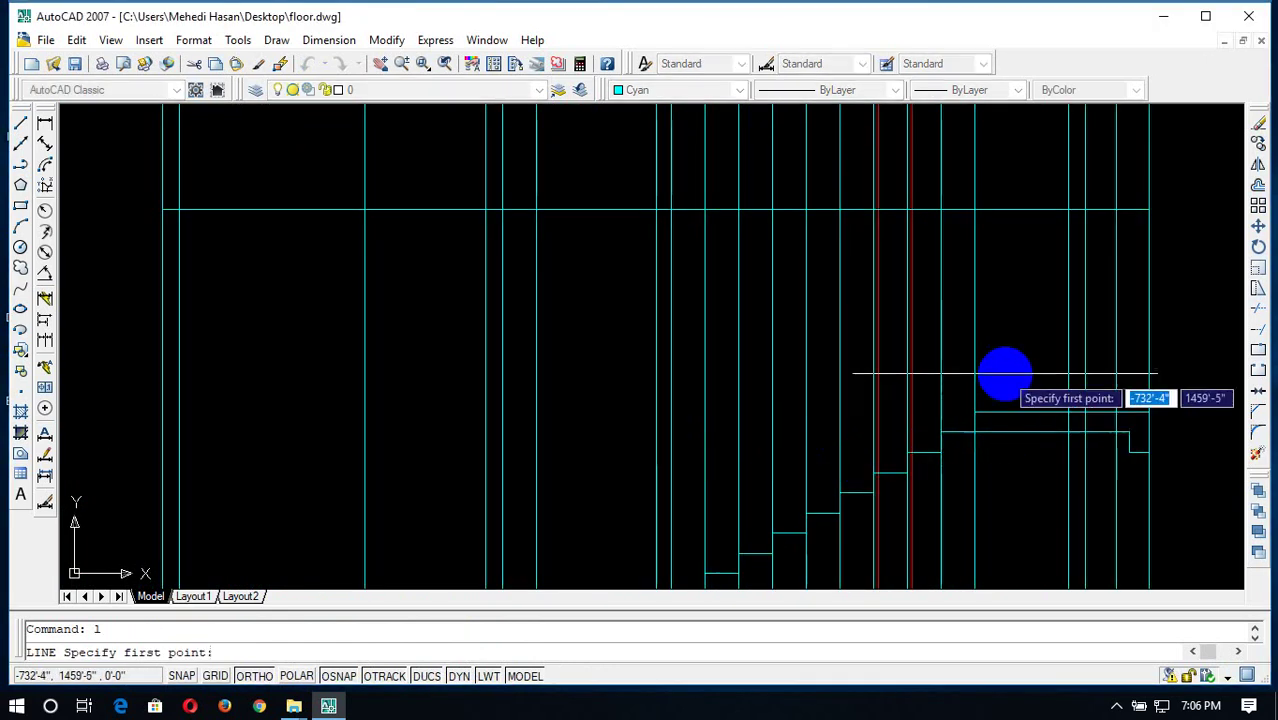
{"action": "left_click", "coordinate": [974, 412]}
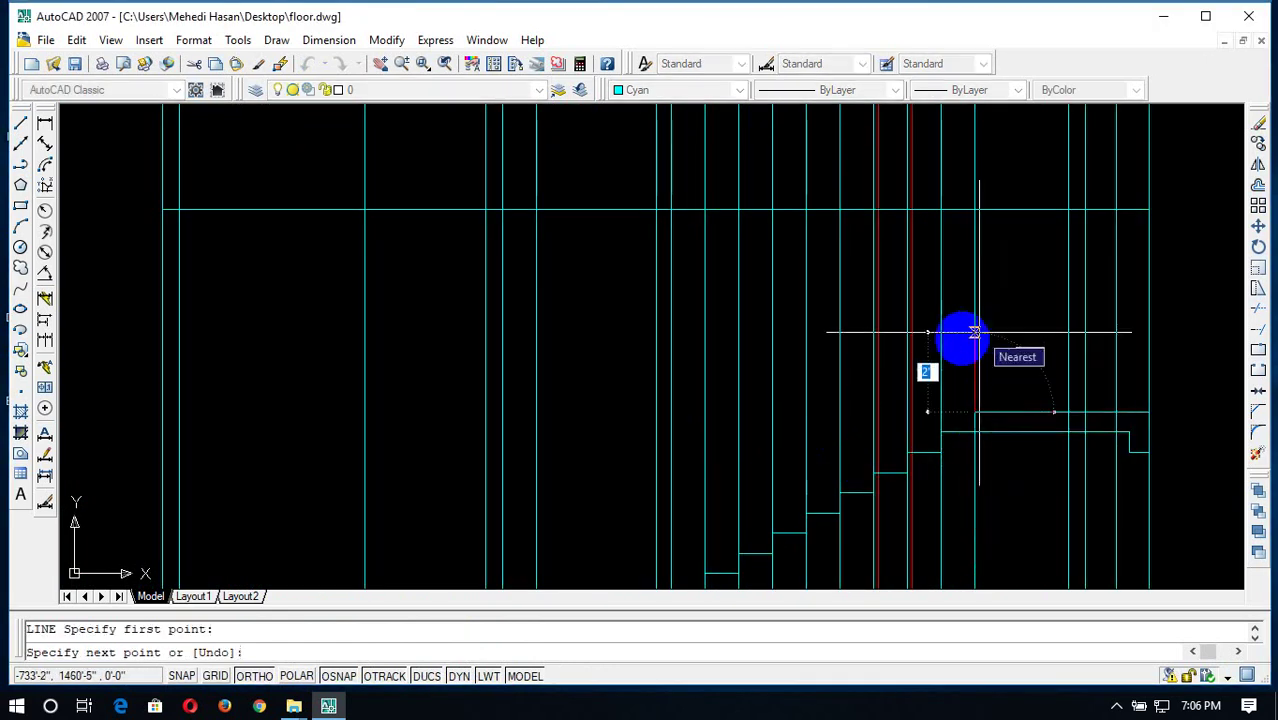
{"action": "key", "text": "Escape"}
Start a polyline at the landing's top edge: five 6-inch risers alternating with four 10-inch treads
{"action": "left_click", "coordinate": [21, 176]}
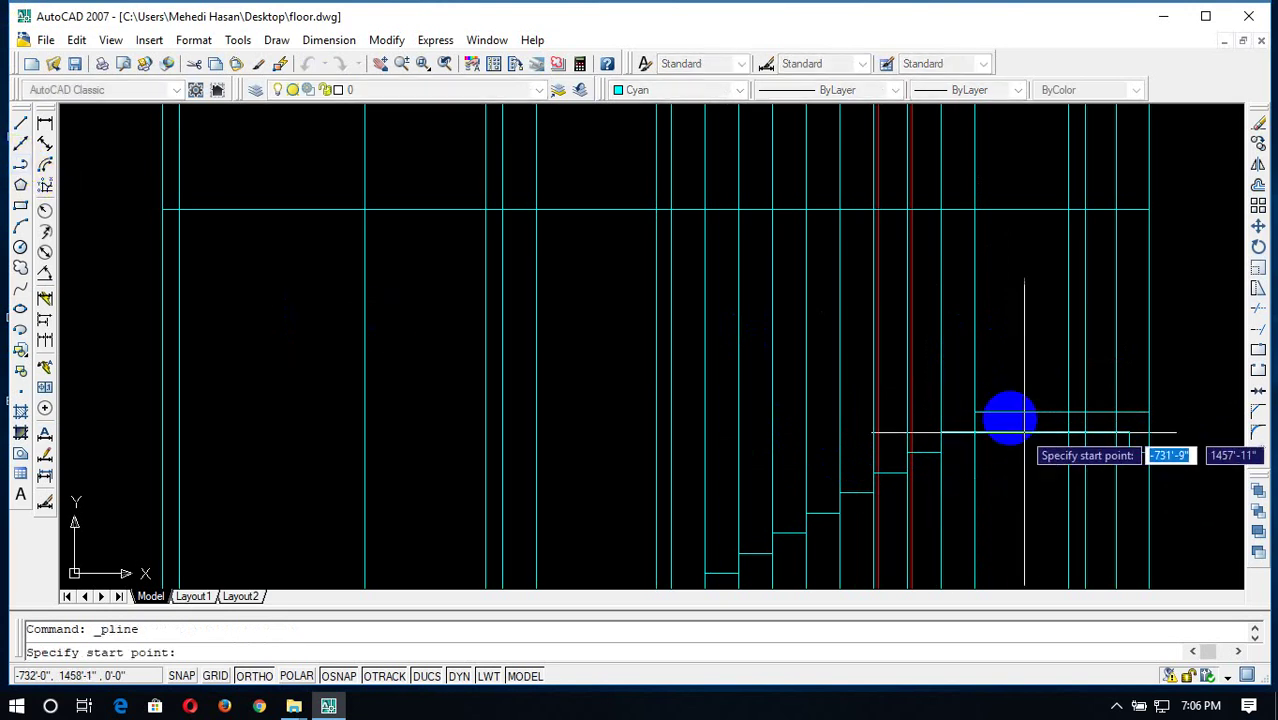
{"action": "left_click", "coordinate": [974, 411]}
{"action": "type", "text": "6"}
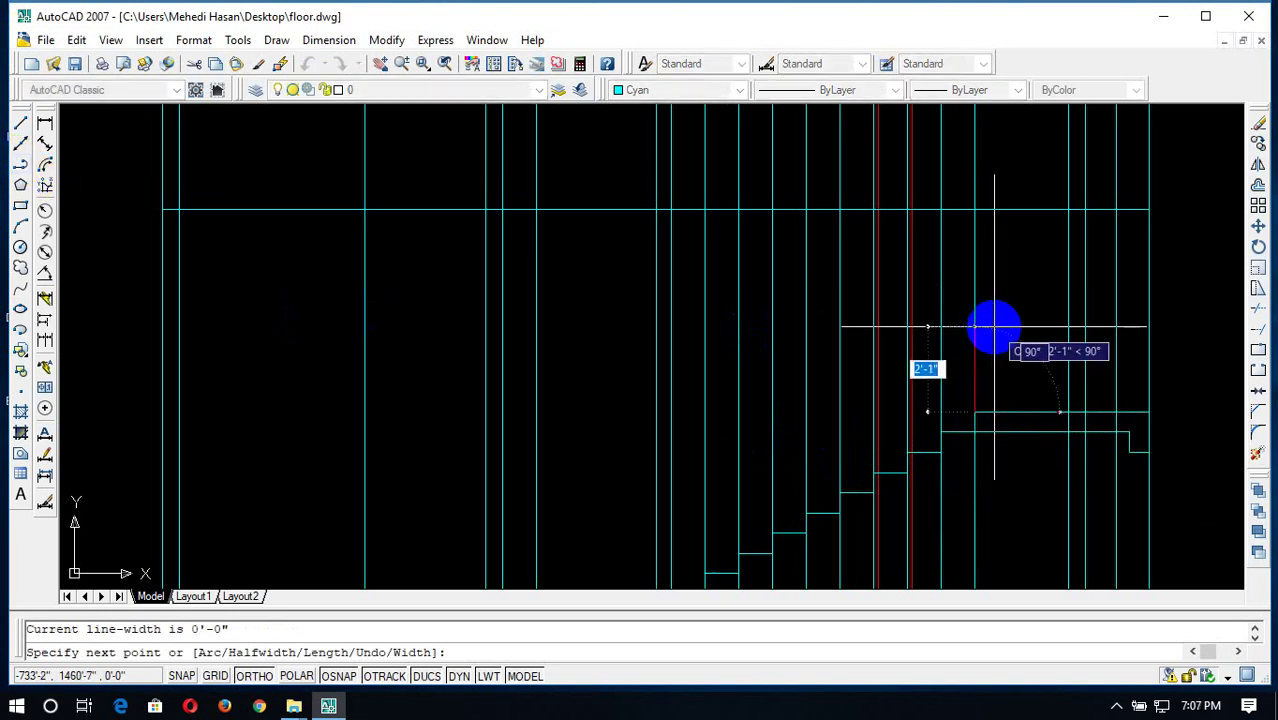
{"action": "key", "text": "Return"}
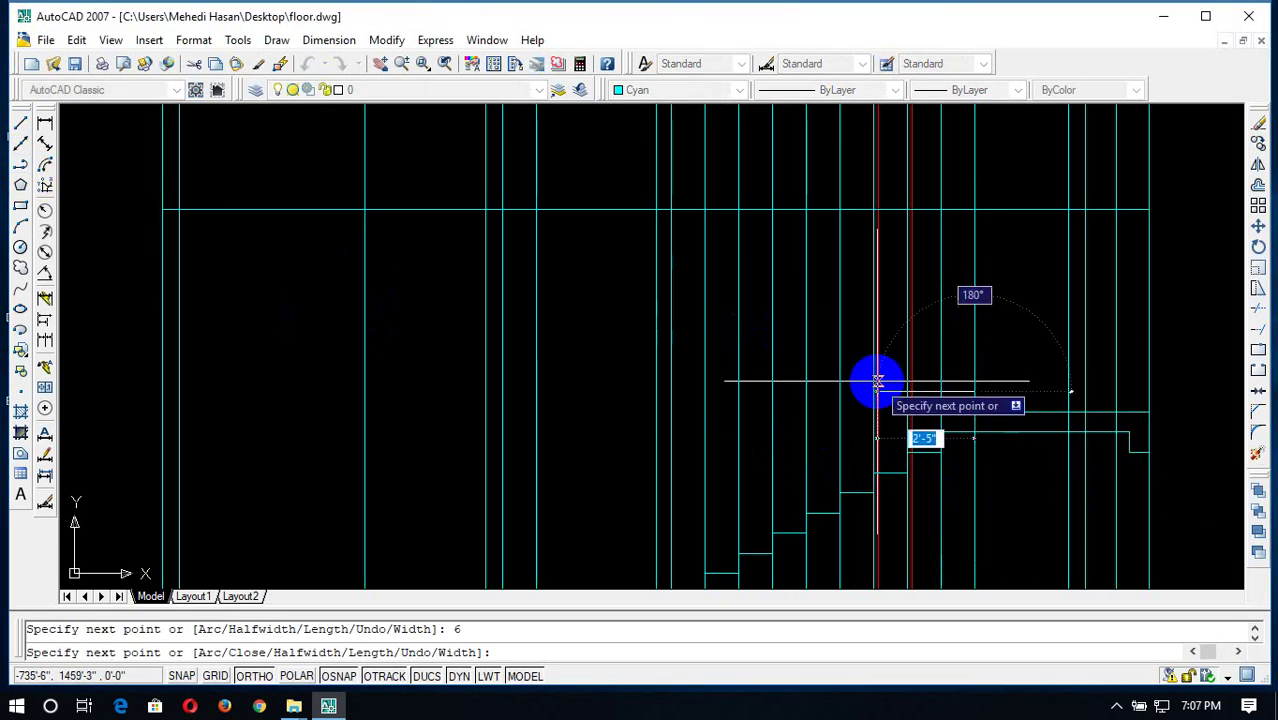
{"action": "type", "text": "10"}
{"action": "key", "text": "Return"}
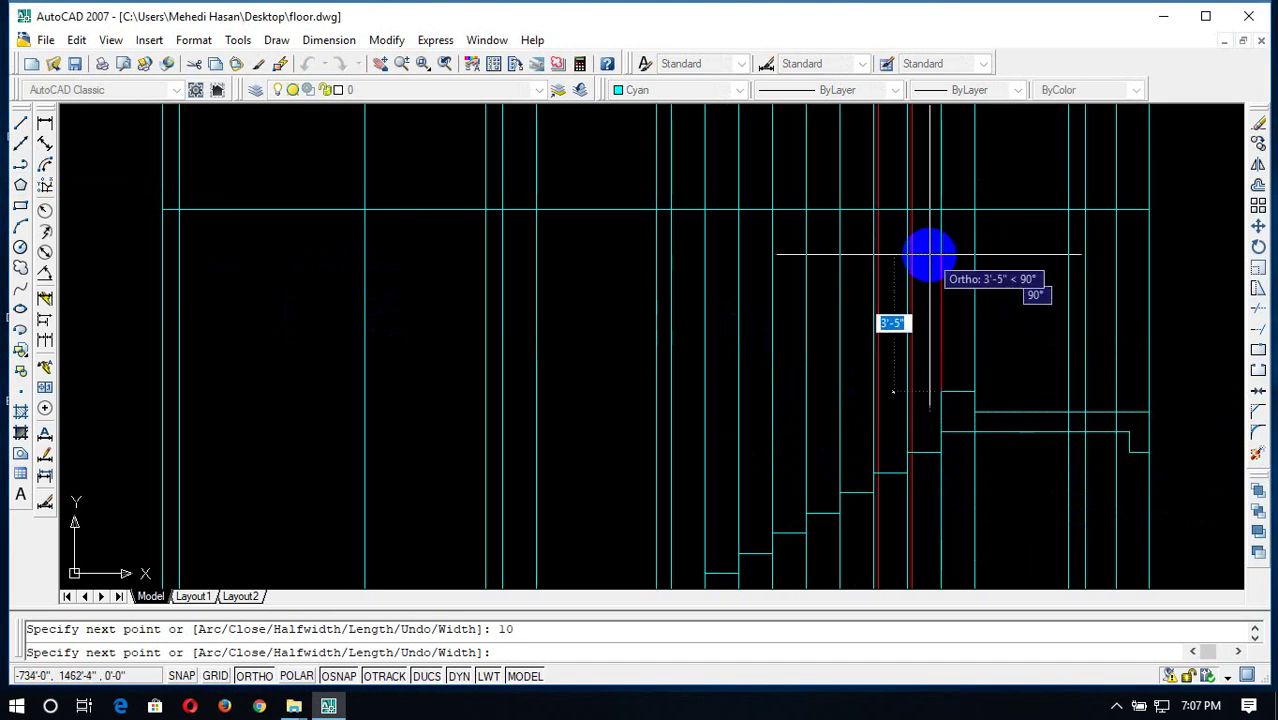
{"action": "type", "text": "6"}
{"action": "key", "text": "Return"}
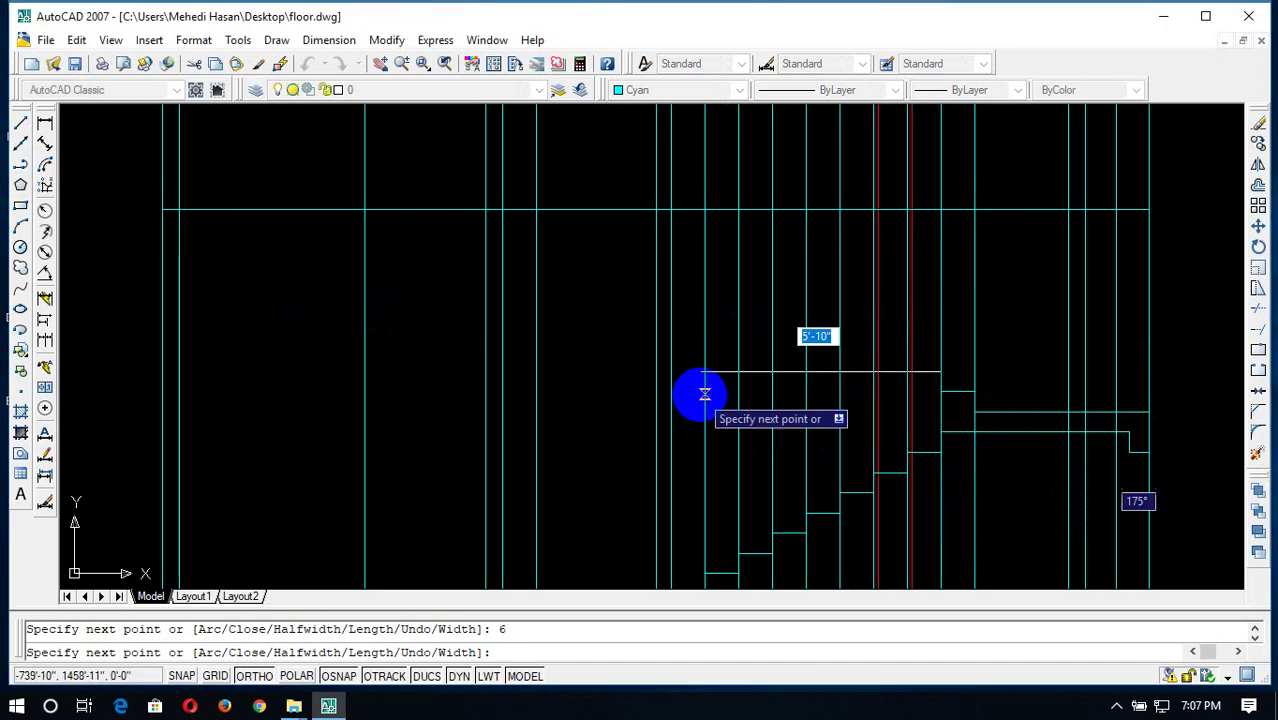
{"action": "type", "text": "10"}
{"action": "key", "text": "Return"}
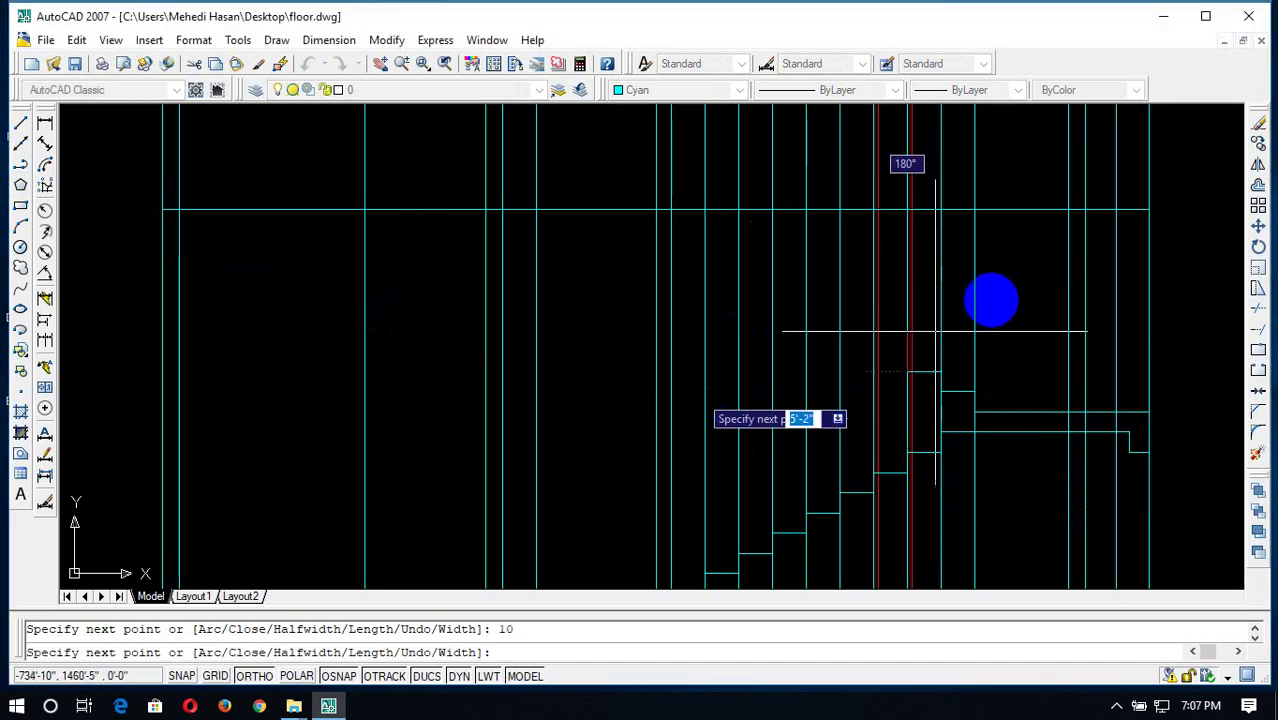
{"action": "type", "text": "6"}
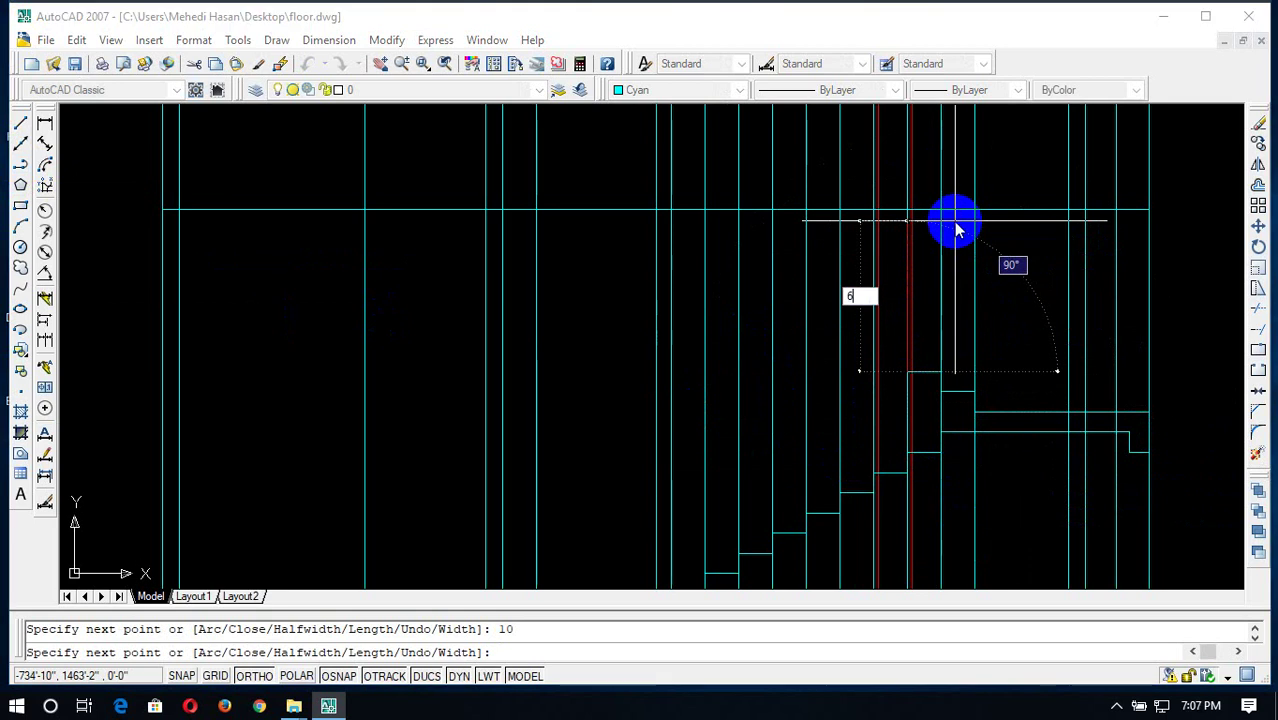
{"action": "key", "text": "Return"}
{"action": "type", "text": "10"}
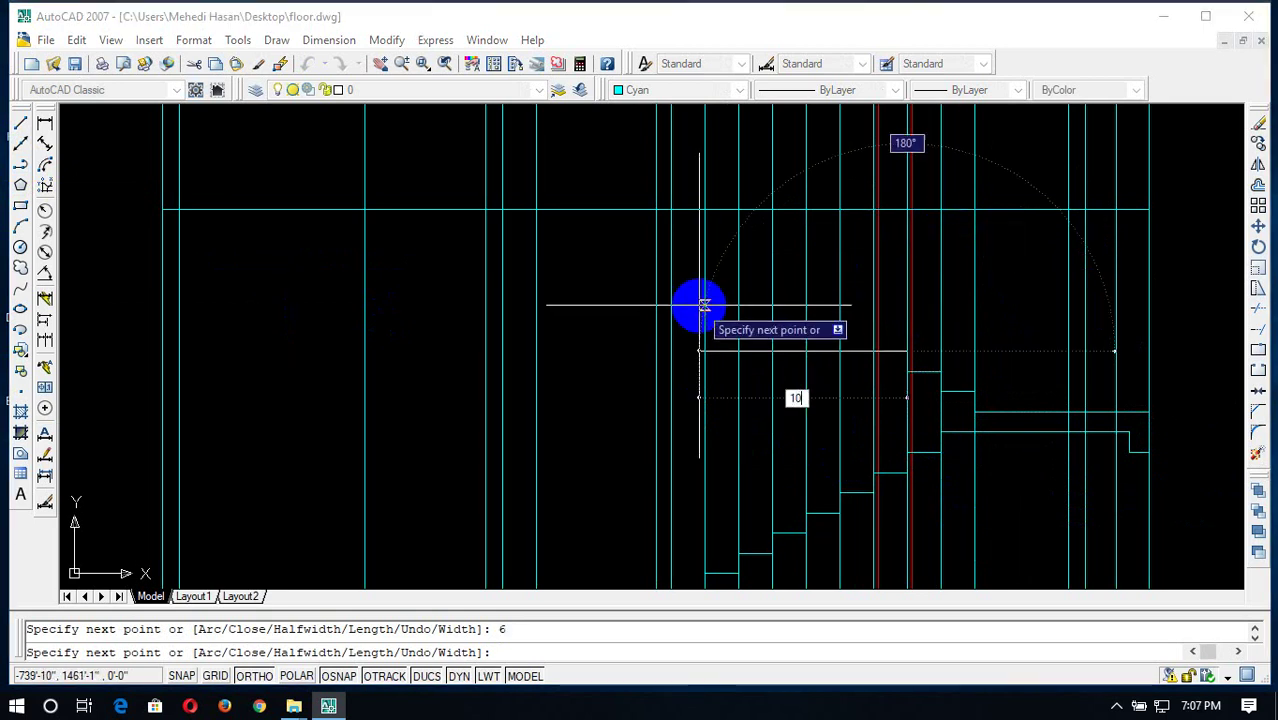
{"action": "key", "text": "Return"}
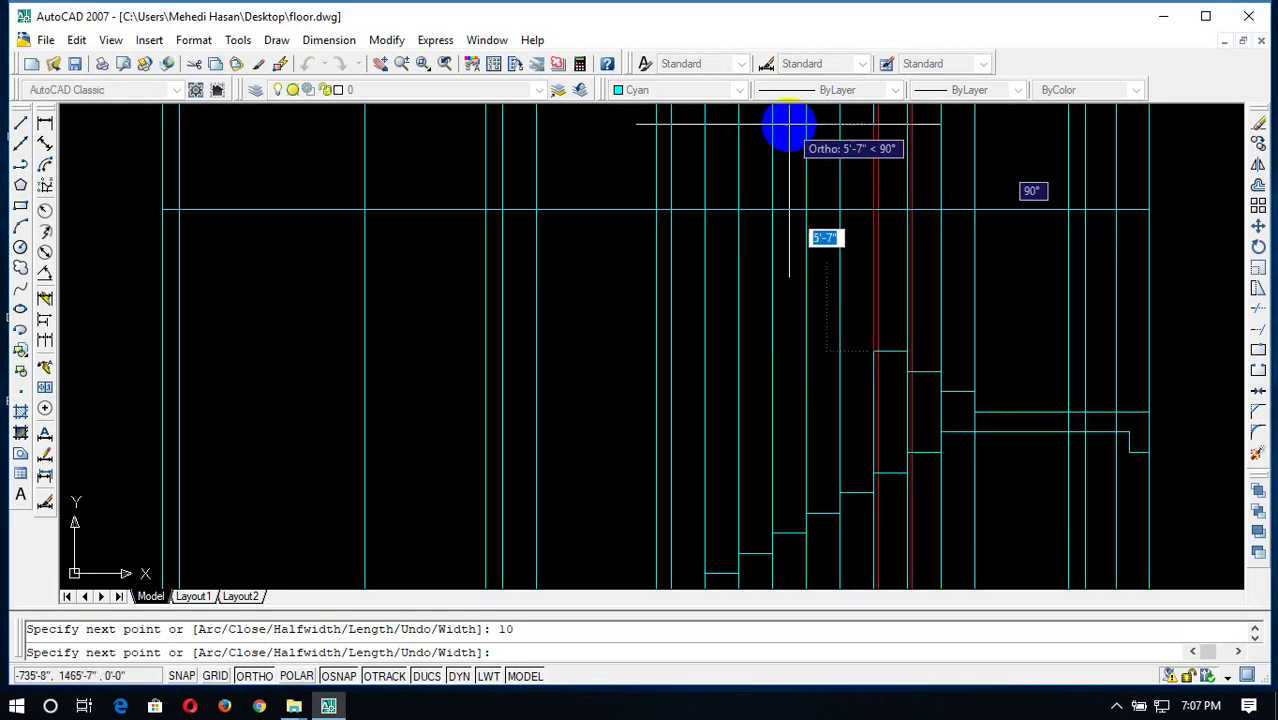
{"action": "type", "text": "6"}
{"action": "key", "text": "Return"}
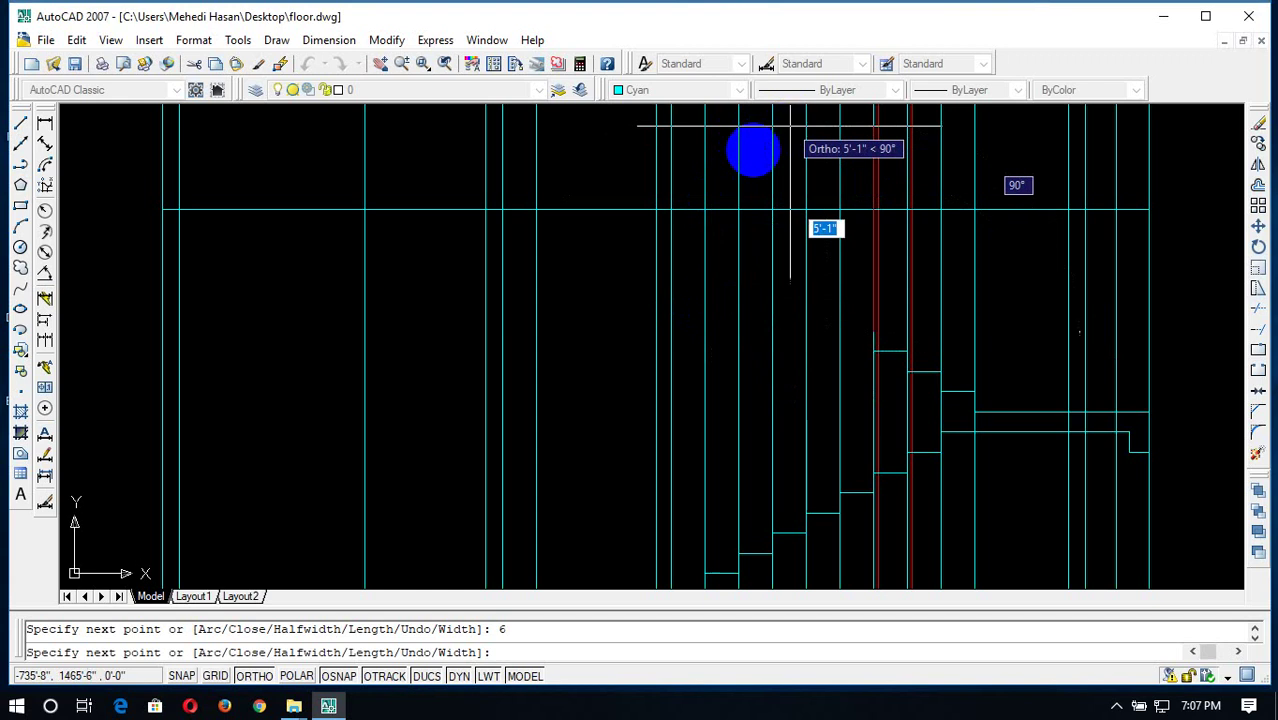
{"action": "type", "text": "10"}
{"action": "key", "text": "Return"}
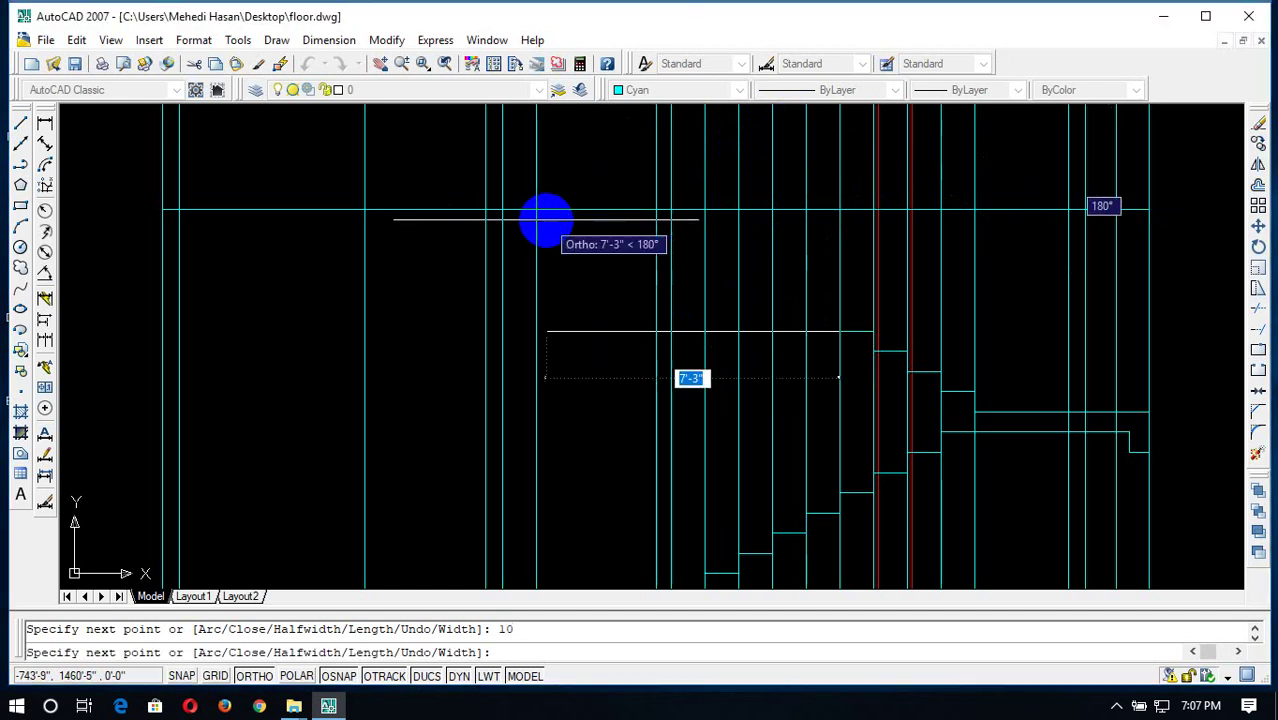
{"action": "type", "text": "6"}
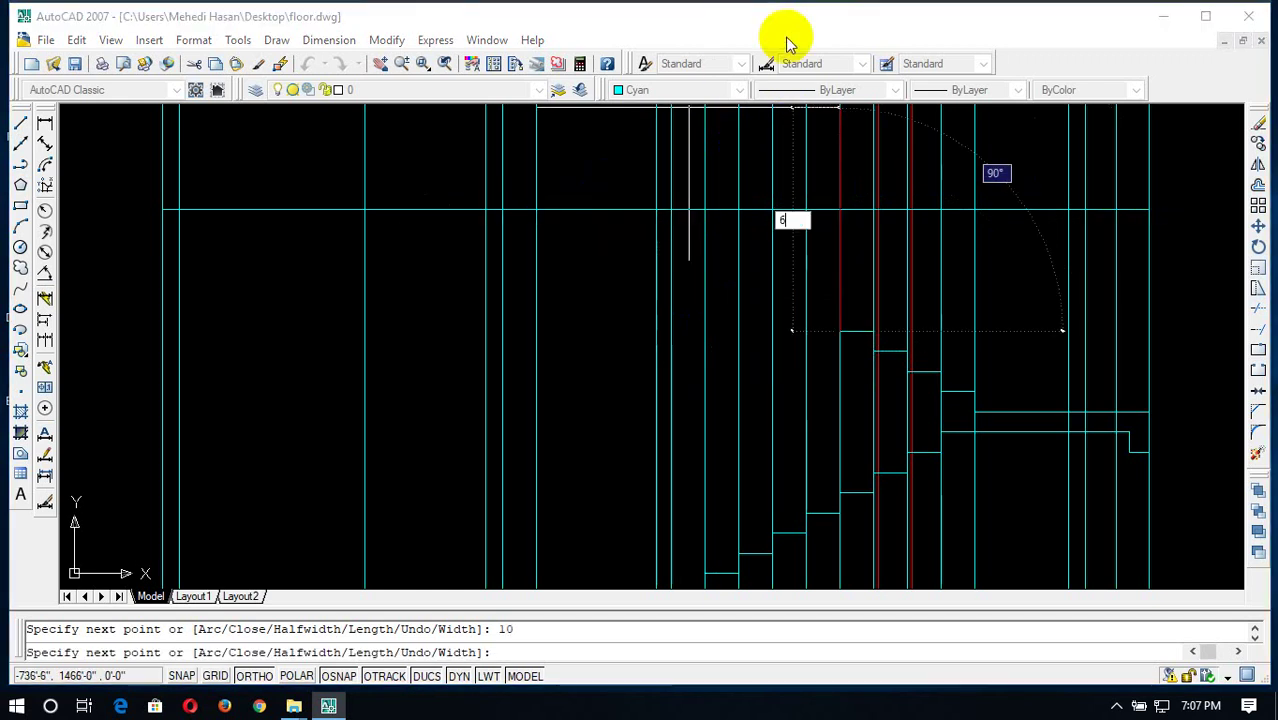
{"action": "key", "text": "Return"}
Continue the stepped polyline leftward with five more 10-inch treads and 6-inch risers
{"action": "type", "text": "1"}
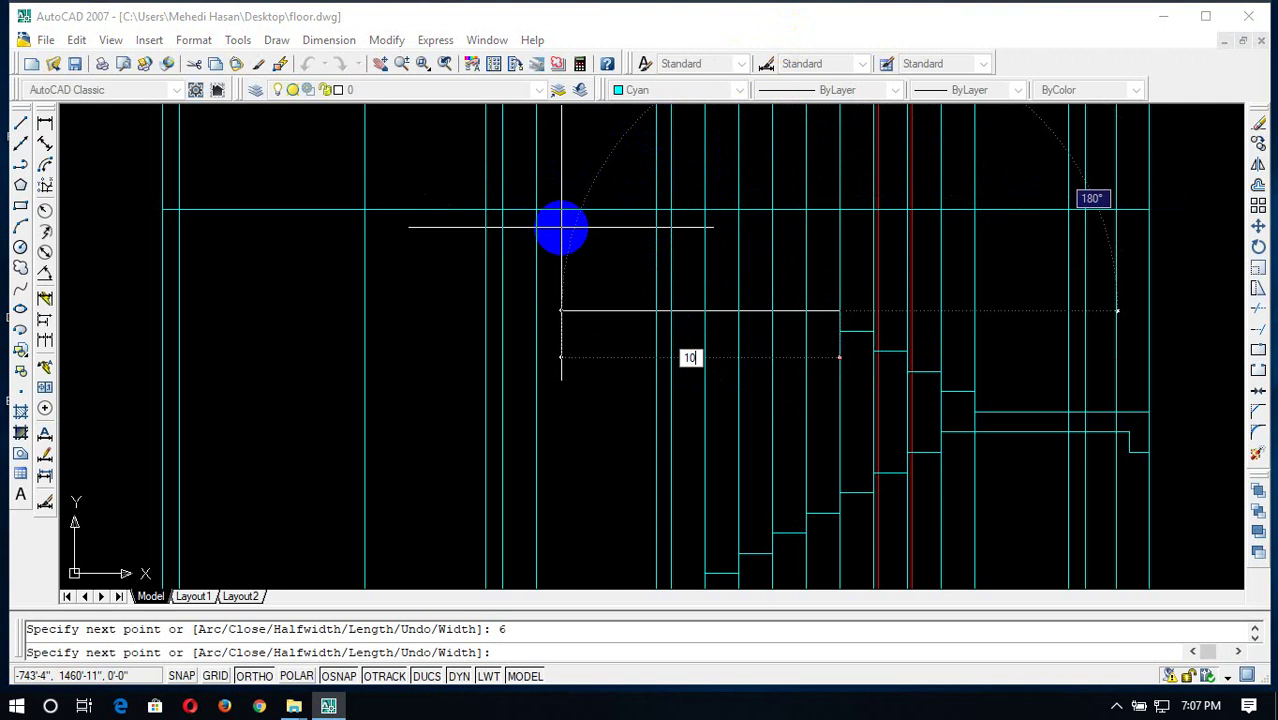
{"action": "type", "text": "0"}
{"action": "key", "text": "Return"}
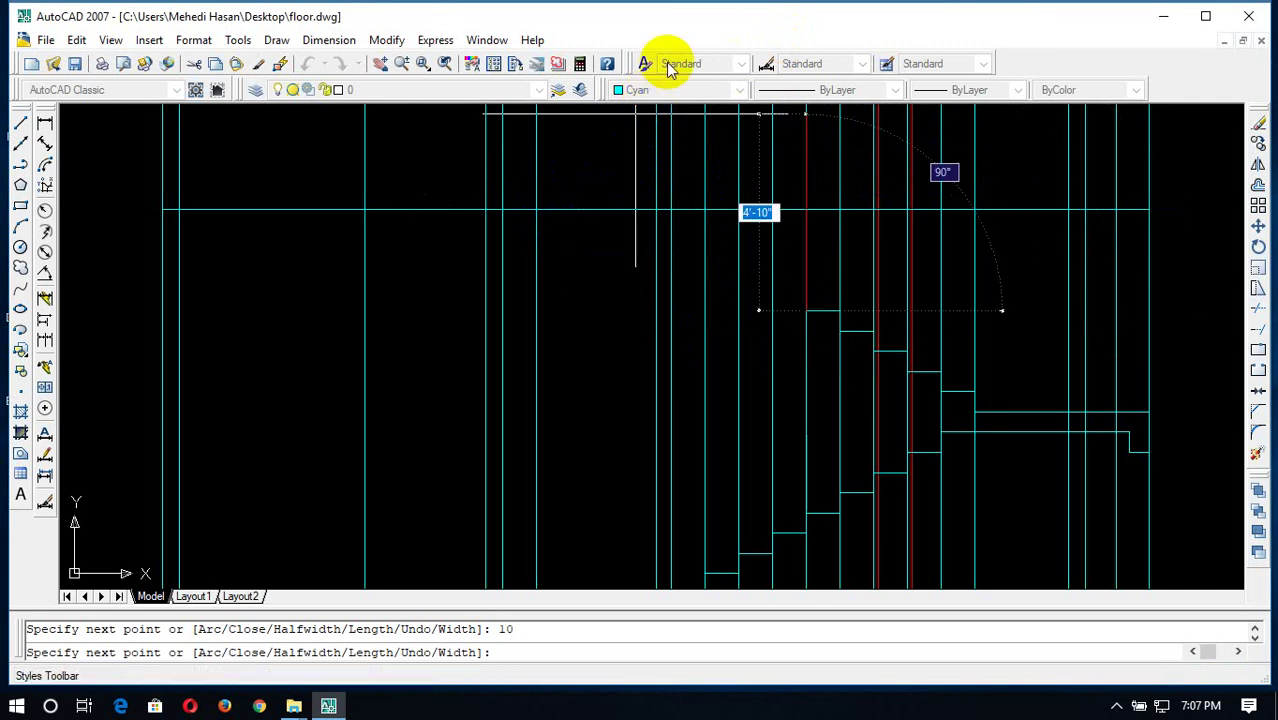
{"action": "type", "text": "6"}
{"action": "key", "text": "Return"}
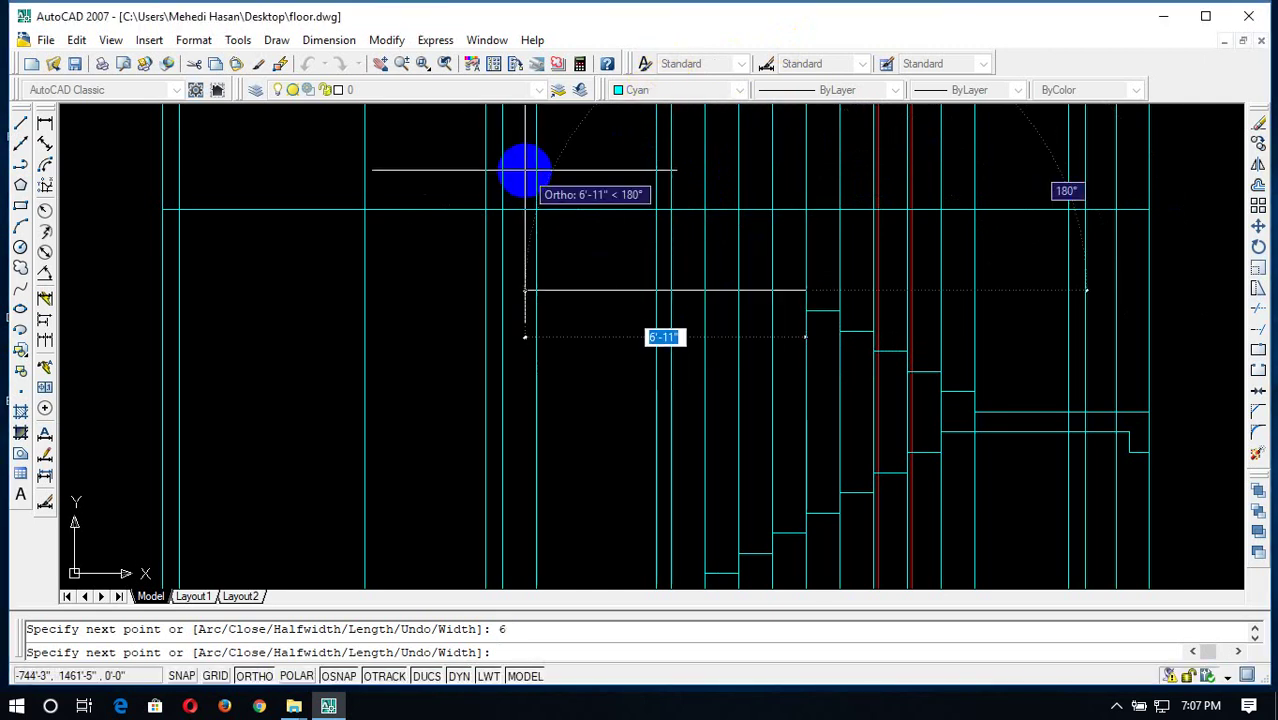
{"action": "type", "text": "10"}
{"action": "key", "text": "Return"}
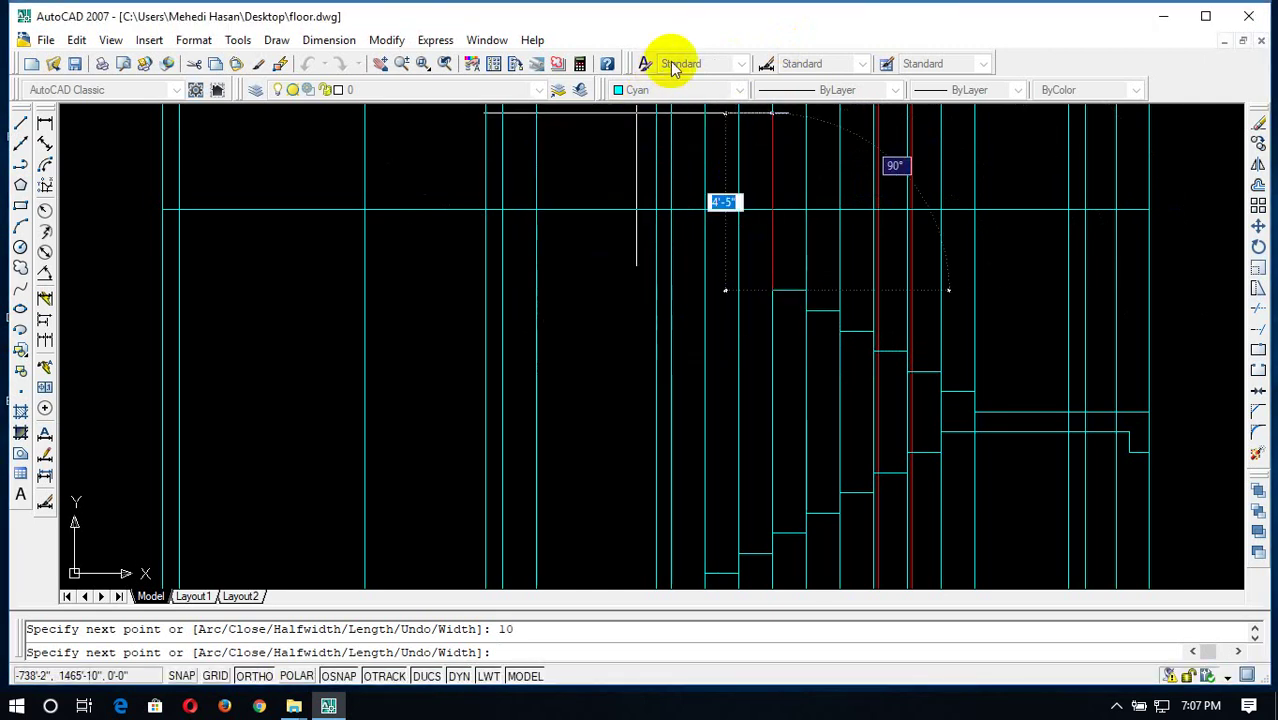
{"action": "type", "text": "6"}
{"action": "key", "text": "Return"}
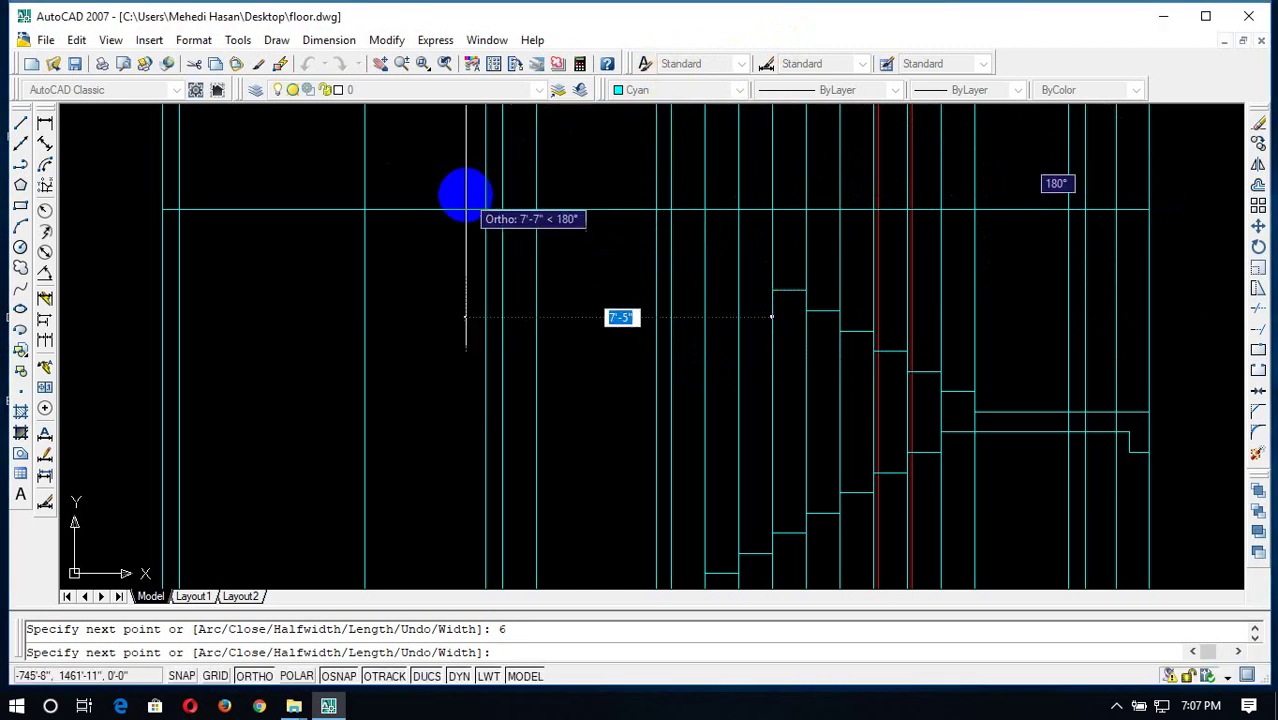
{"action": "type", "text": "10"}
{"action": "key", "text": "Return"}
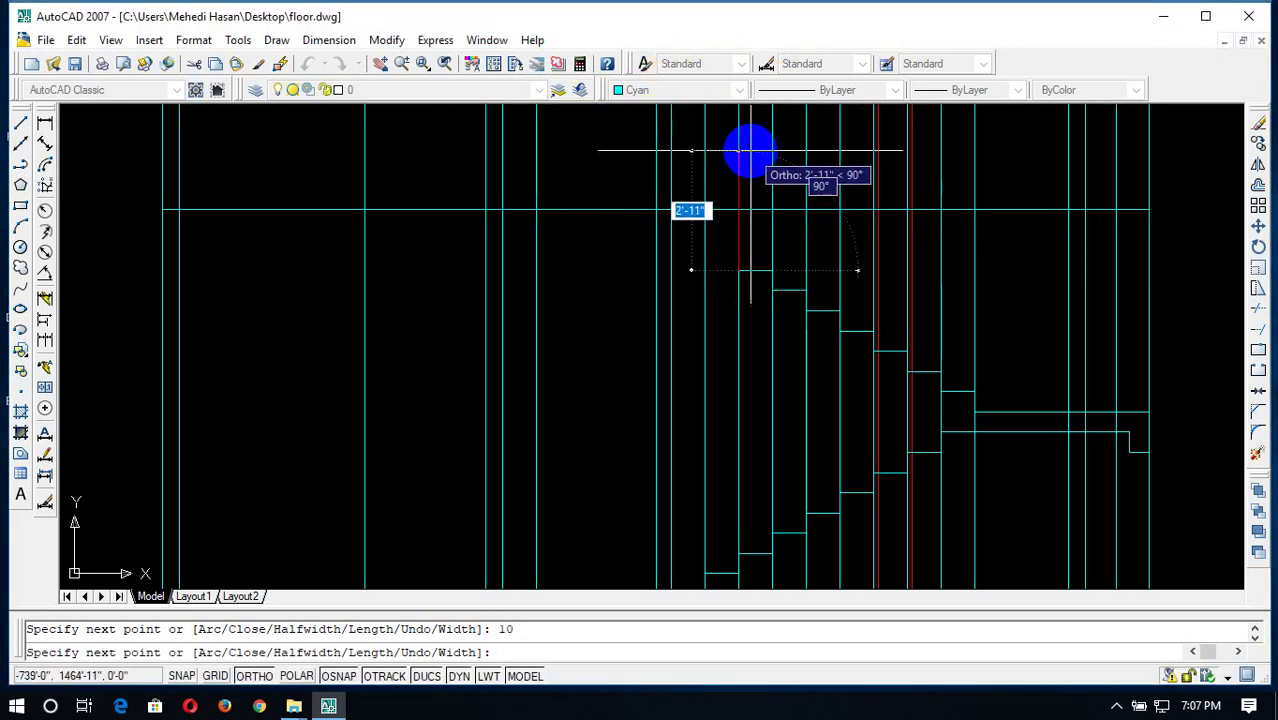
{"action": "type", "text": "6"}
{"action": "key", "text": "Return"}
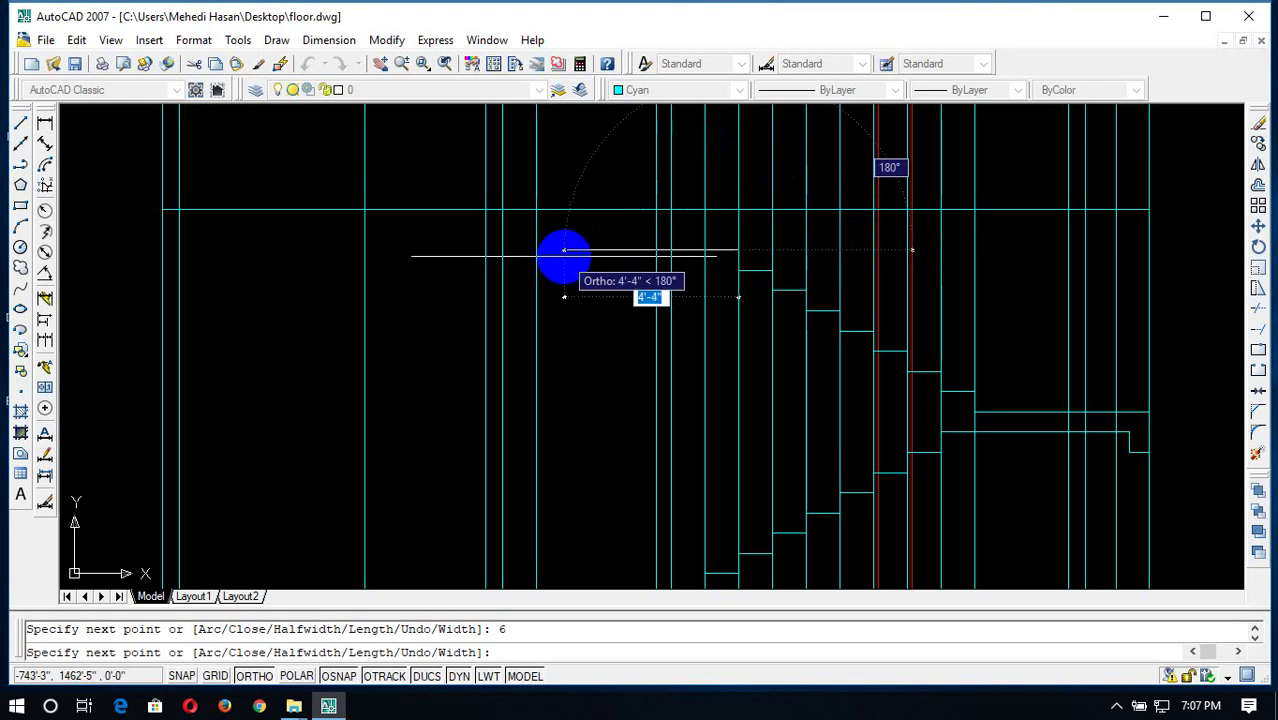
{"action": "type", "text": "10"}
{"action": "key", "text": "Return"}
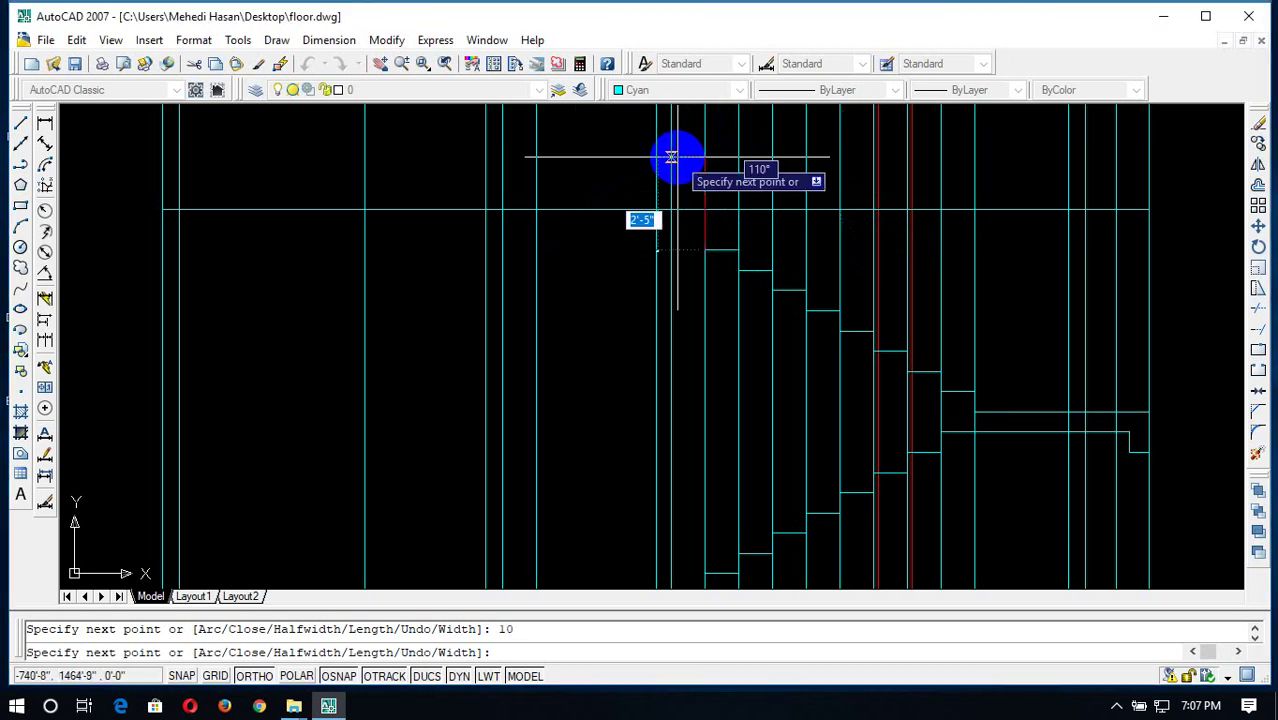
{"action": "type", "text": "6"}
{"action": "key", "text": "Return"}
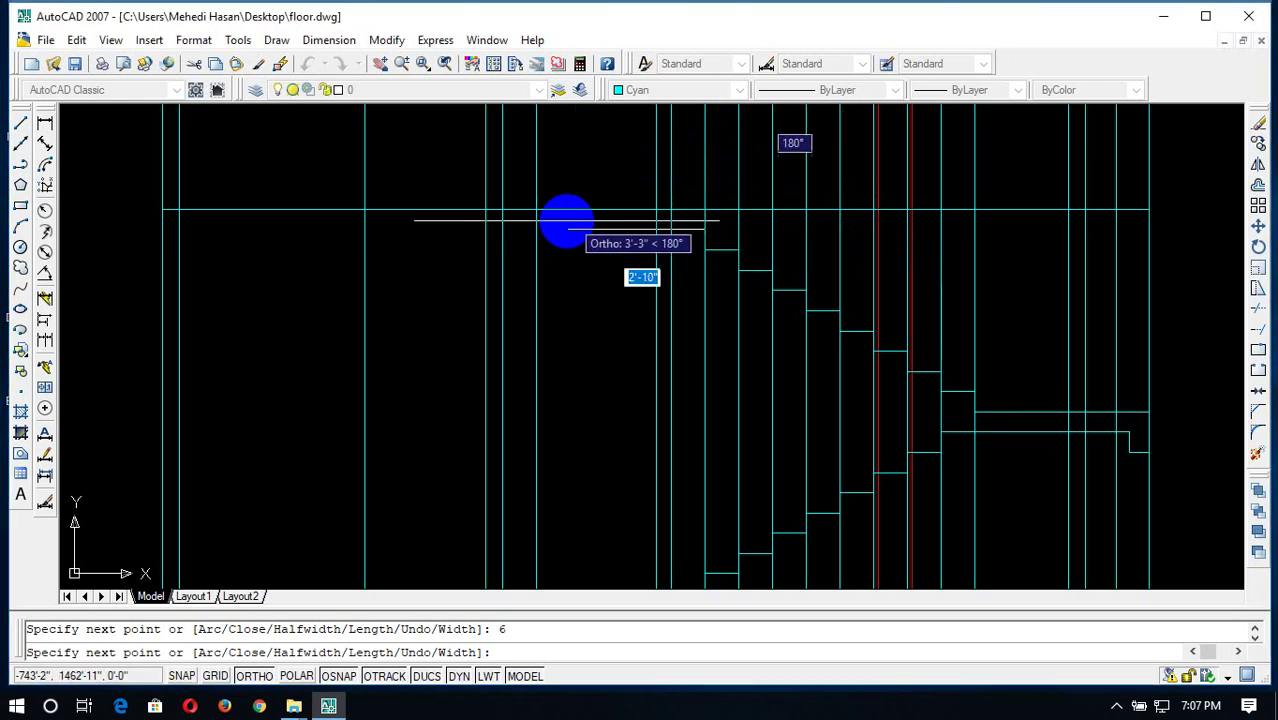
{"action": "type", "text": "10"}
{"action": "key", "text": "Return"}
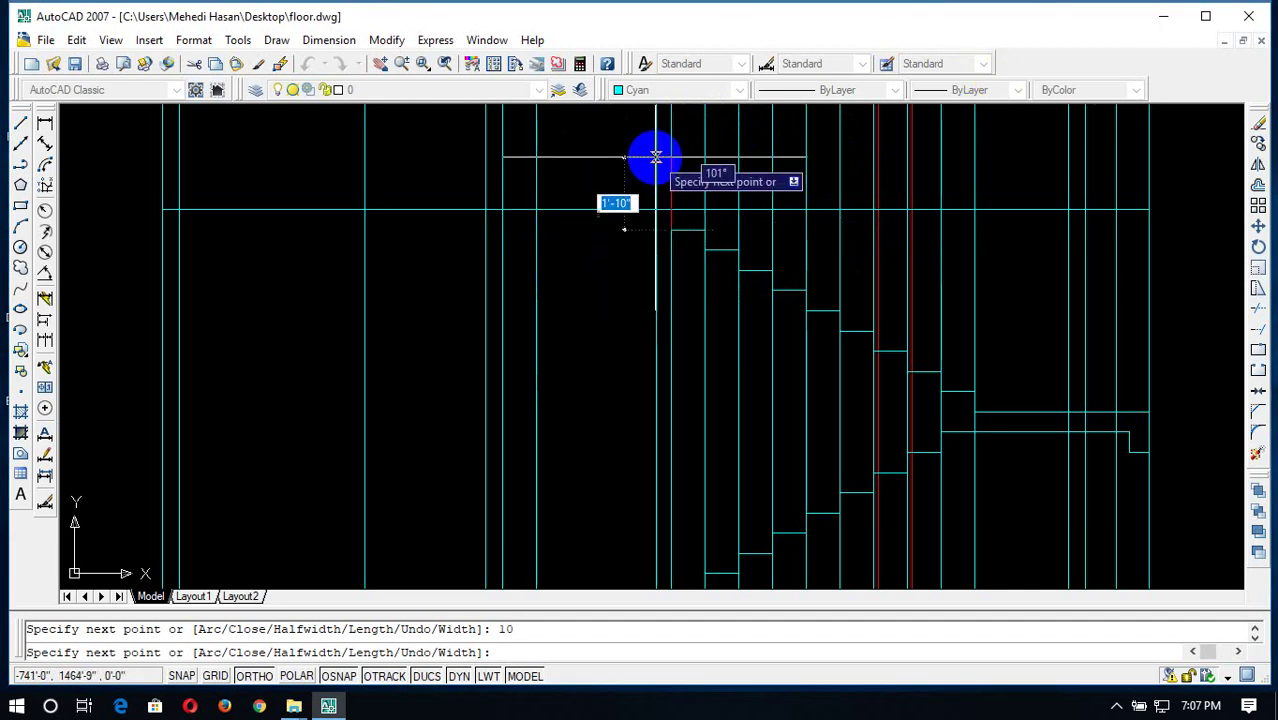
{"action": "type", "text": "6"}
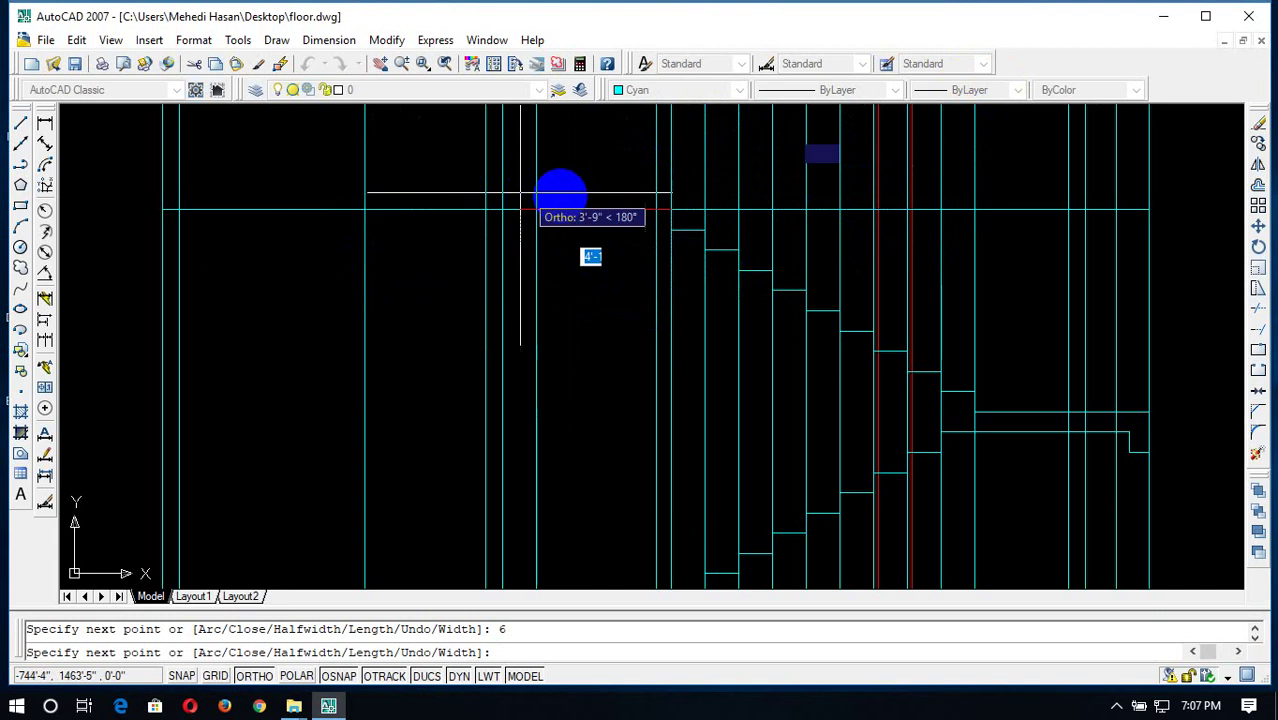
Zoom to the top of the upper flight and add one more 6-inch riser
{"action": "scroll", "coordinate": [570, 243], "scroll_direction": "down", "scroll_amount": 6}
{"action": "scroll", "coordinate": [570, 243], "scroll_direction": "down", "scroll_amount": 4}
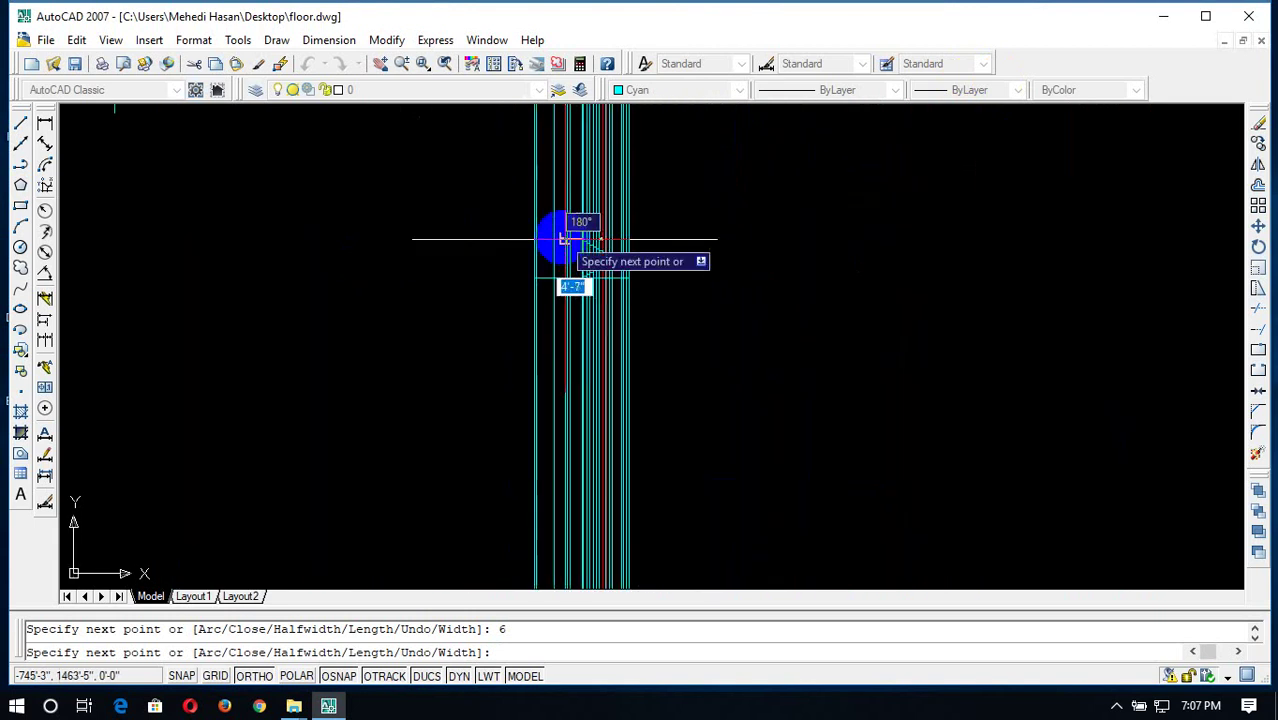
{"action": "scroll", "coordinate": [564, 239], "scroll_direction": "up", "scroll_amount": 3}
{"action": "scroll", "coordinate": [558, 233], "scroll_direction": "up", "scroll_amount": 6}
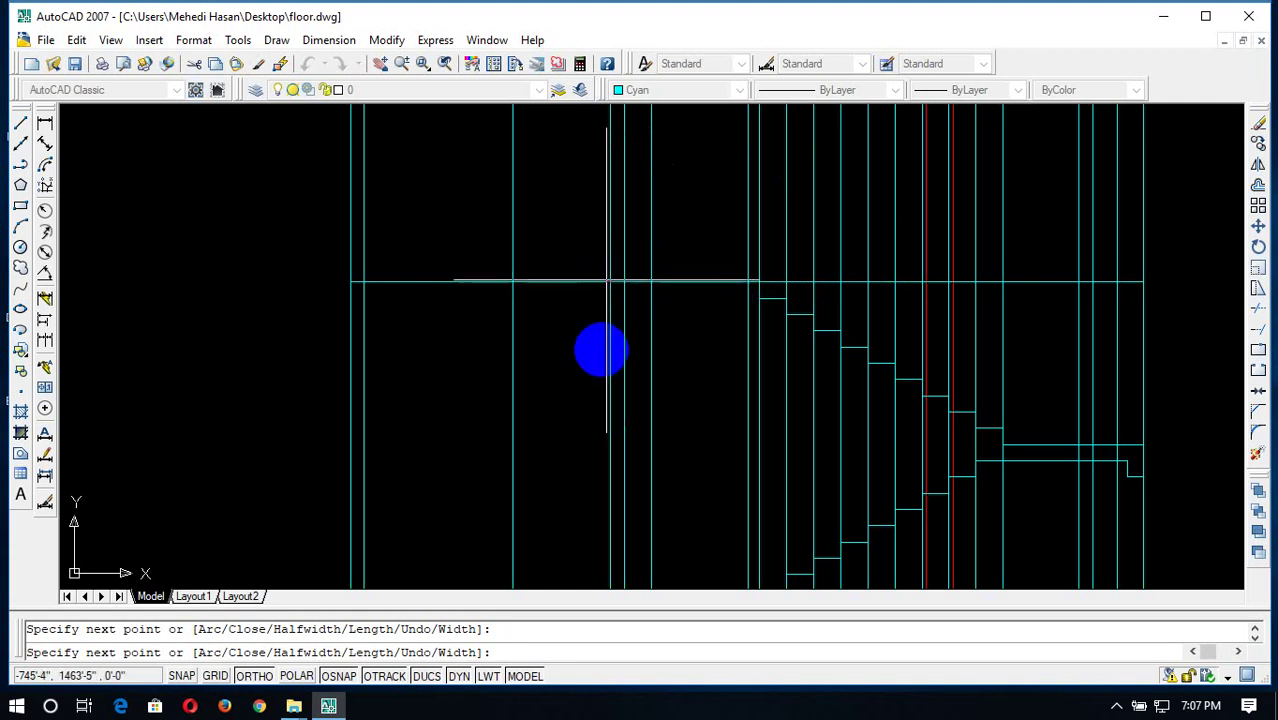
{"action": "type", "text": "96"}
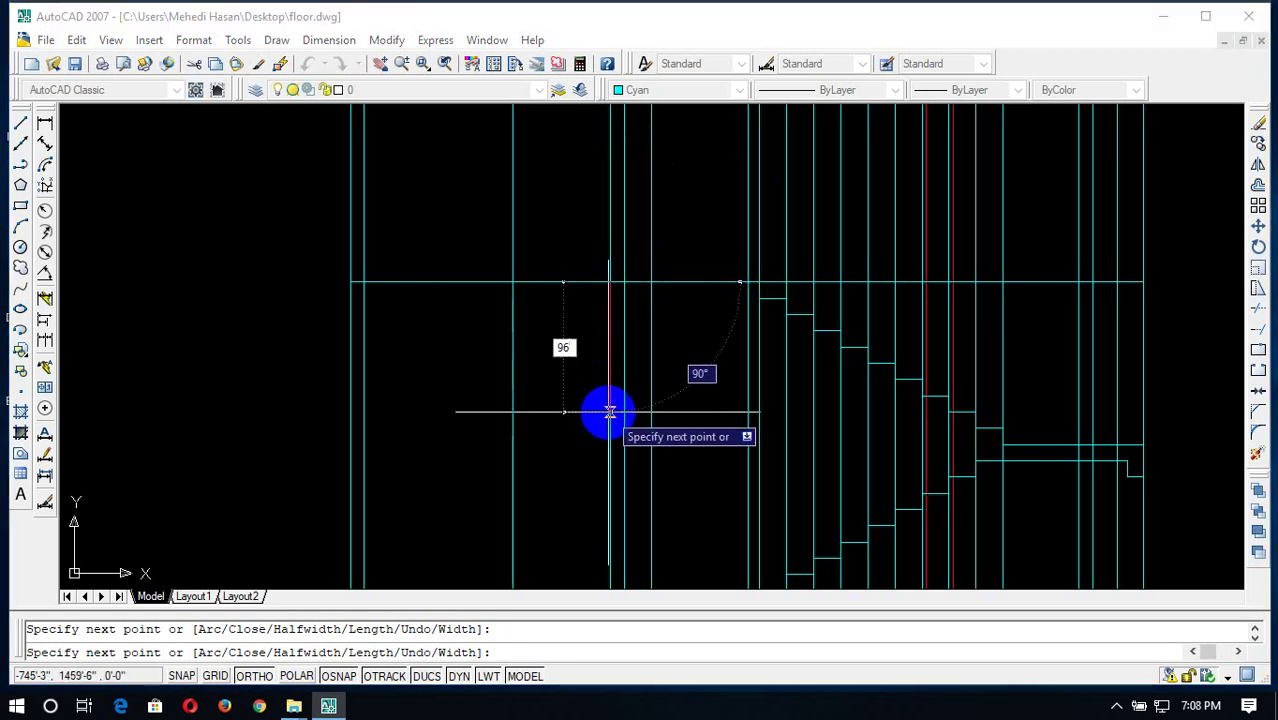
{"action": "key", "text": "BackSpace"}
{"action": "key", "text": "BackSpace"}
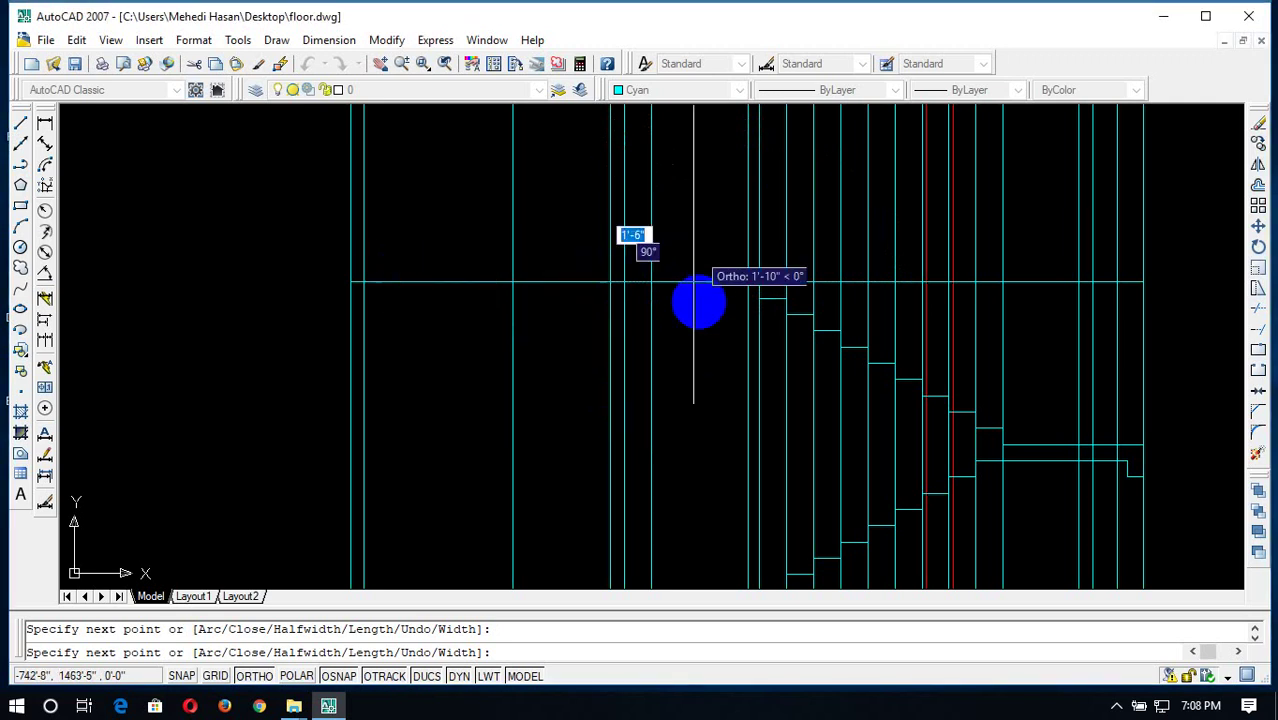
{"action": "scroll", "coordinate": [633, 408], "scroll_direction": "down", "scroll_amount": 3}
{"action": "scroll", "coordinate": [640, 295], "scroll_direction": "down", "scroll_amount": 3}
{"action": "scroll", "coordinate": [615, 450], "scroll_direction": "up", "scroll_amount": 3}
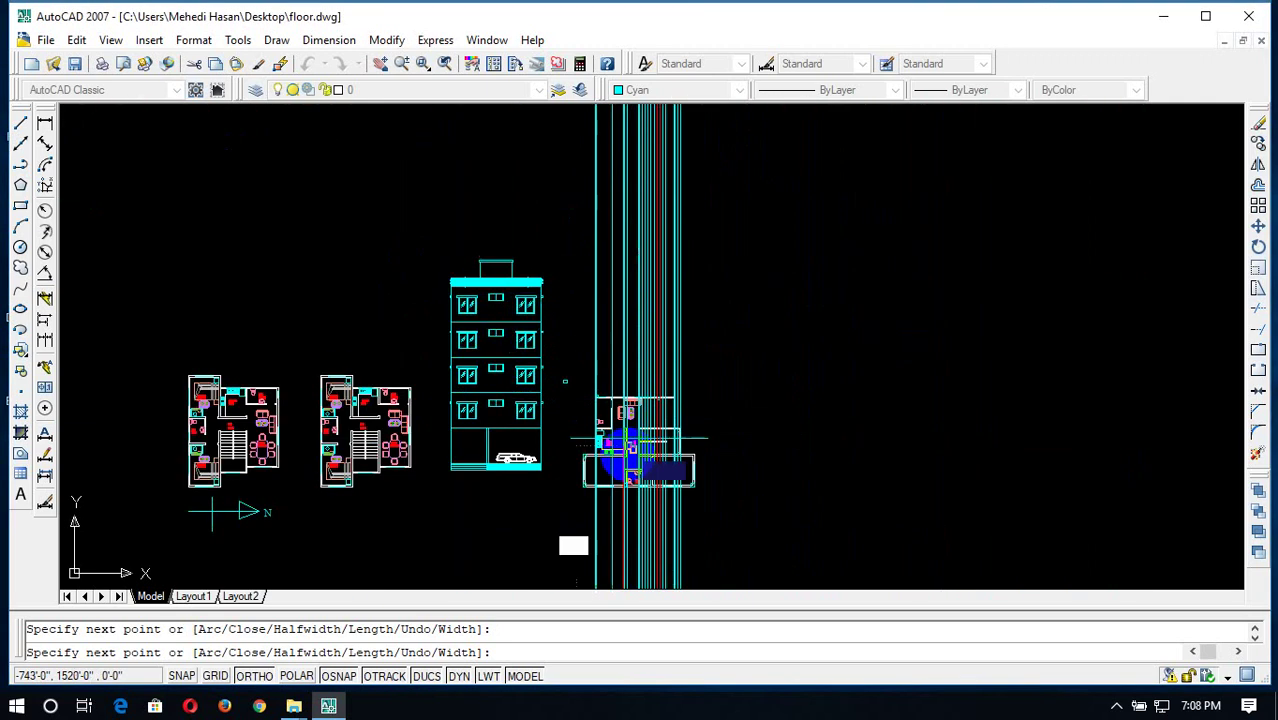
{"action": "scroll", "coordinate": [633, 485], "scroll_direction": "up", "scroll_amount": 3}
{"action": "scroll", "coordinate": [586, 440], "scroll_direction": "up", "scroll_amount": 2}
{"action": "scroll", "coordinate": [600, 400], "scroll_direction": "up", "scroll_amount": 2}
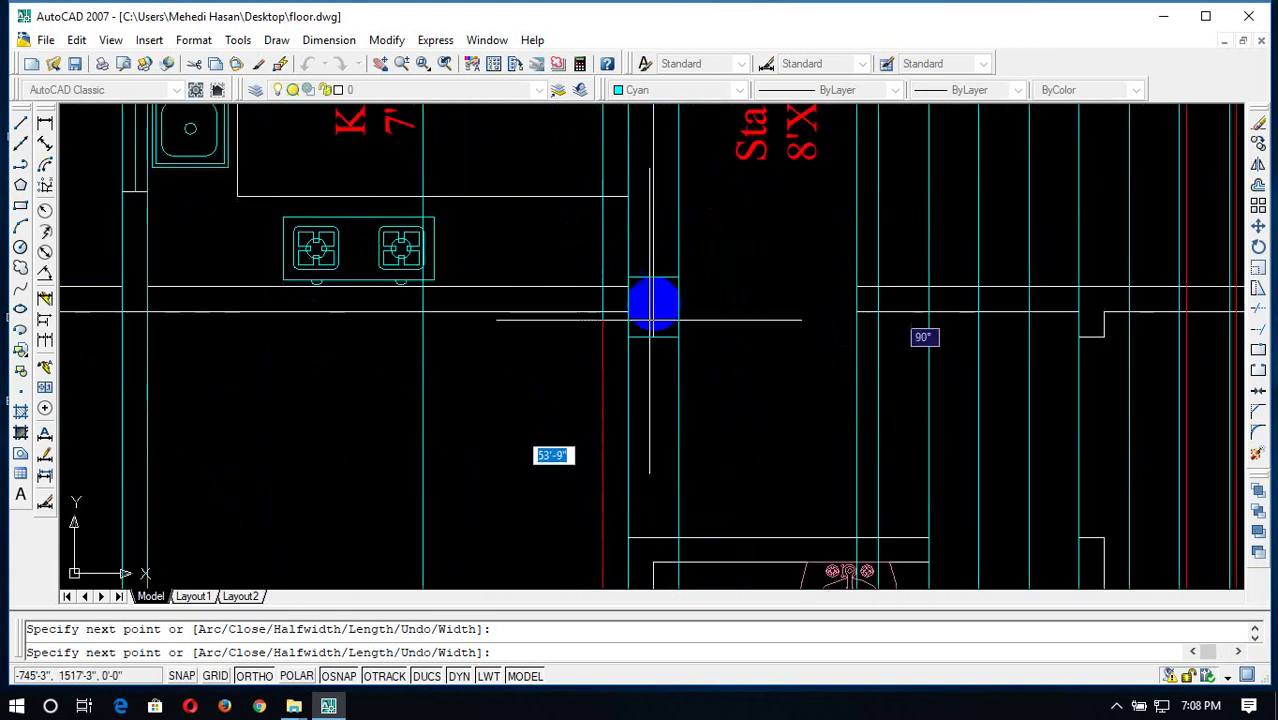
{"action": "scroll", "coordinate": [670, 400], "scroll_direction": "down", "scroll_amount": 5}
{"action": "scroll", "coordinate": [682, 450], "scroll_direction": "down", "scroll_amount": 3}
{"action": "scroll", "coordinate": [688, 452], "scroll_direction": "up", "scroll_amount": 3}
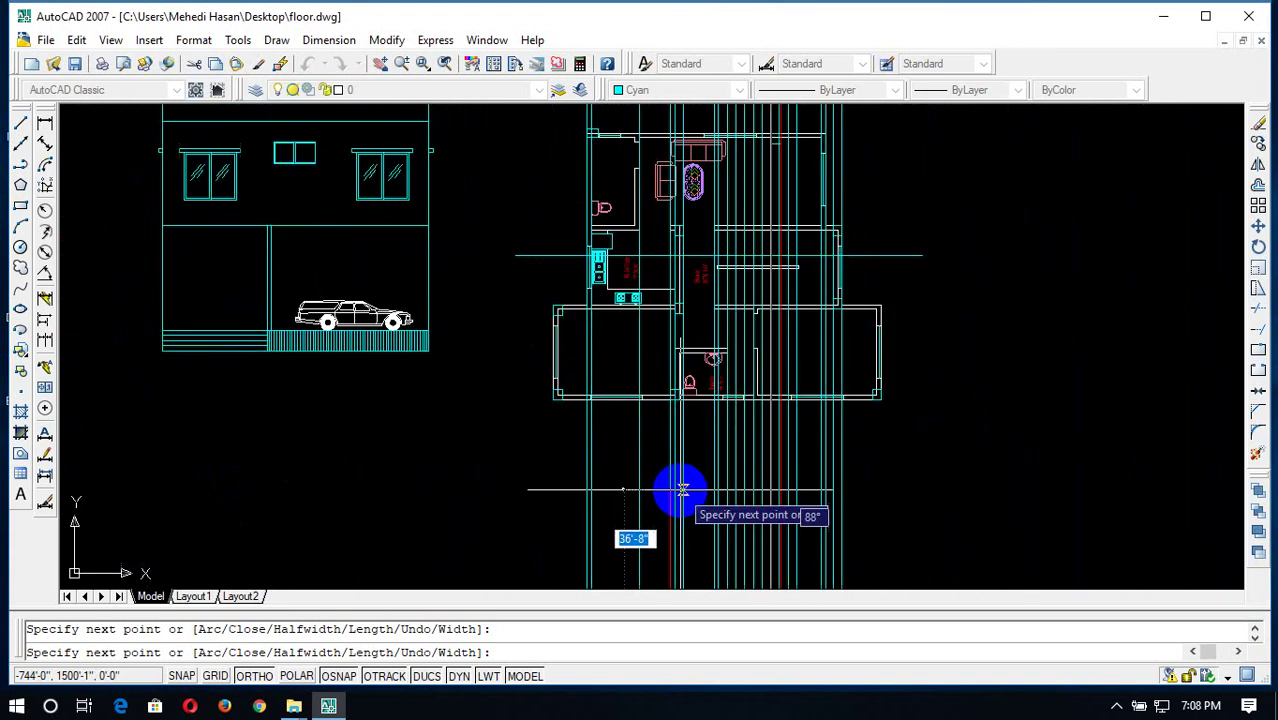
{"action": "scroll", "coordinate": [679, 437], "scroll_direction": "up", "scroll_amount": 3}
{"action": "scroll", "coordinate": [688, 374], "scroll_direction": "down", "scroll_amount": 3}
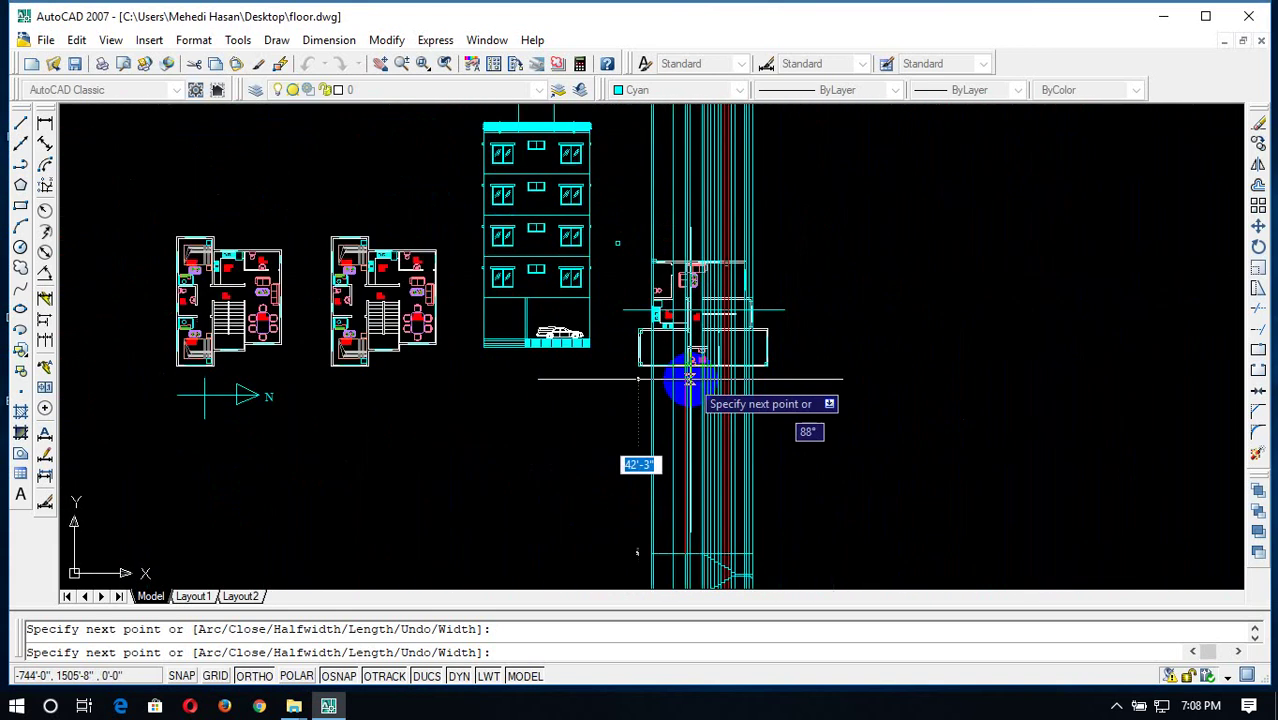
{"action": "scroll", "coordinate": [695, 440], "scroll_direction": "up", "scroll_amount": 3}
{"action": "scroll", "coordinate": [673, 471], "scroll_direction": "down", "scroll_amount": 3}
{"action": "scroll", "coordinate": [655, 300], "scroll_direction": "up", "scroll_amount": 2}
{"action": "scroll", "coordinate": [862, 520], "scroll_direction": "up", "scroll_amount": 2}
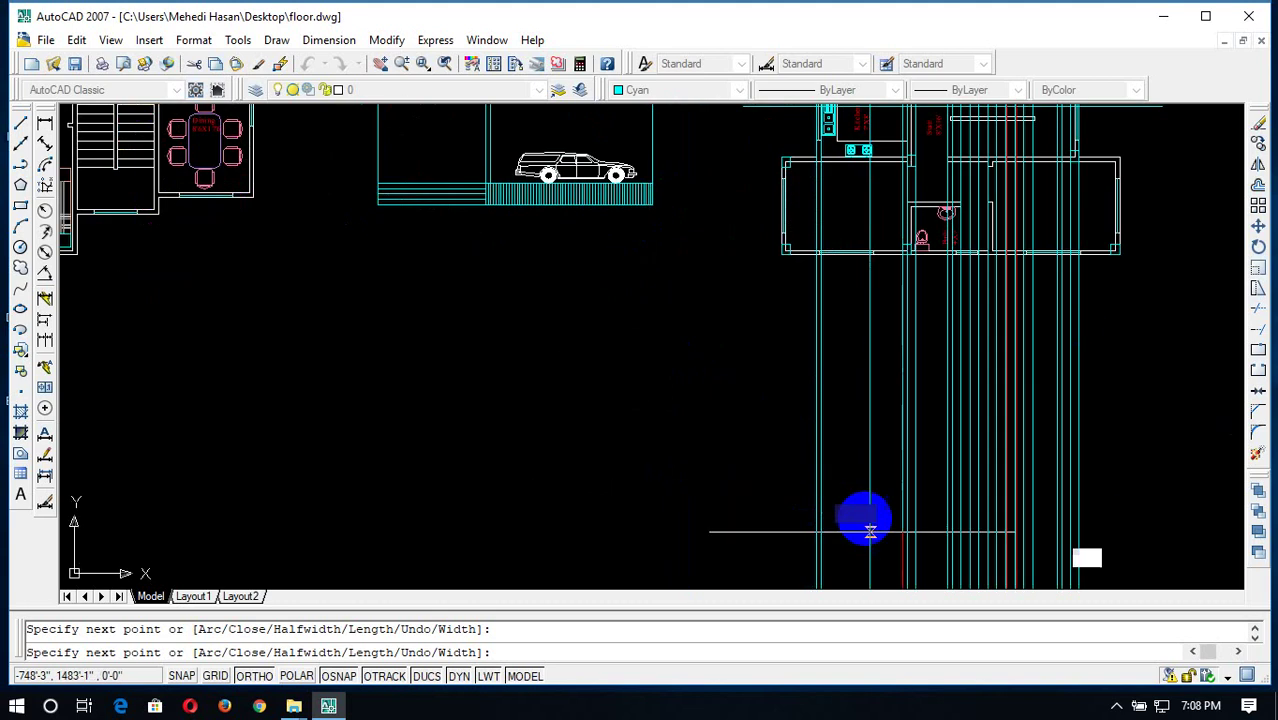
{"action": "scroll", "coordinate": [891, 557], "scroll_direction": "down", "scroll_amount": 5}
{"action": "scroll", "coordinate": [851, 520], "scroll_direction": "up", "scroll_amount": 3}
{"action": "scroll", "coordinate": [792, 500], "scroll_direction": "up", "scroll_amount": 3}
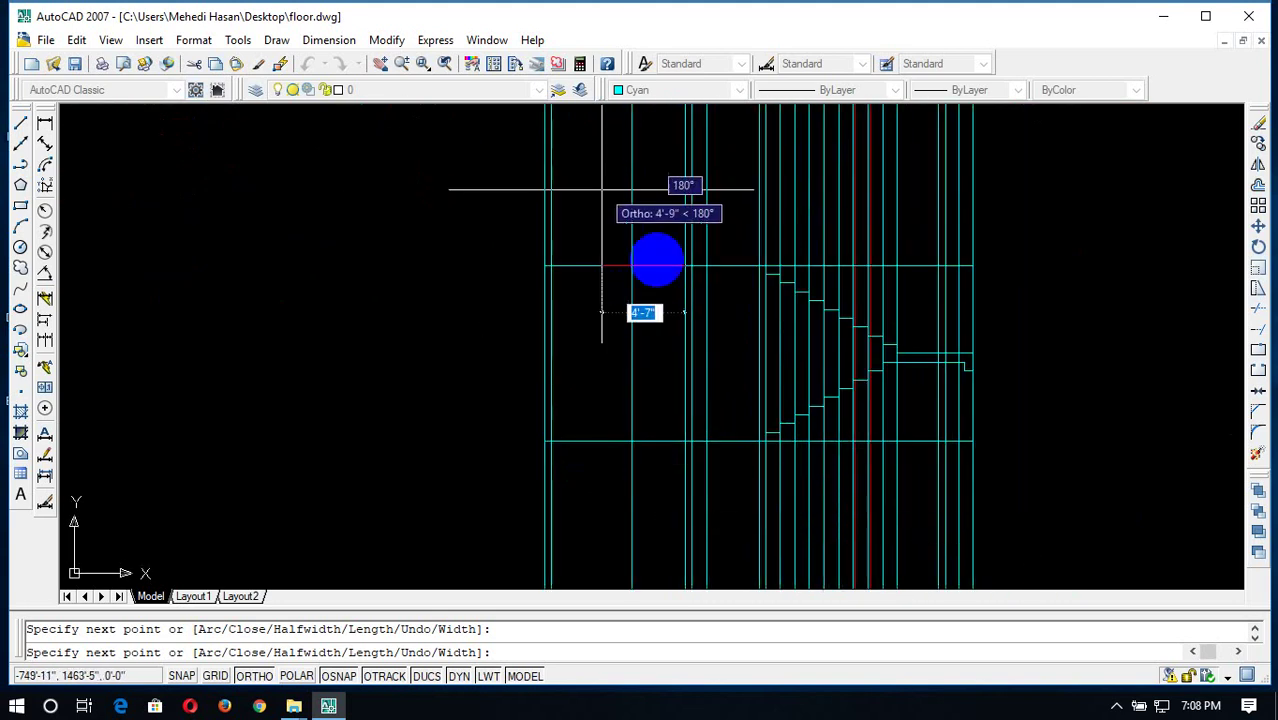
{"action": "scroll", "coordinate": [685, 284], "scroll_direction": "up", "scroll_amount": 4}
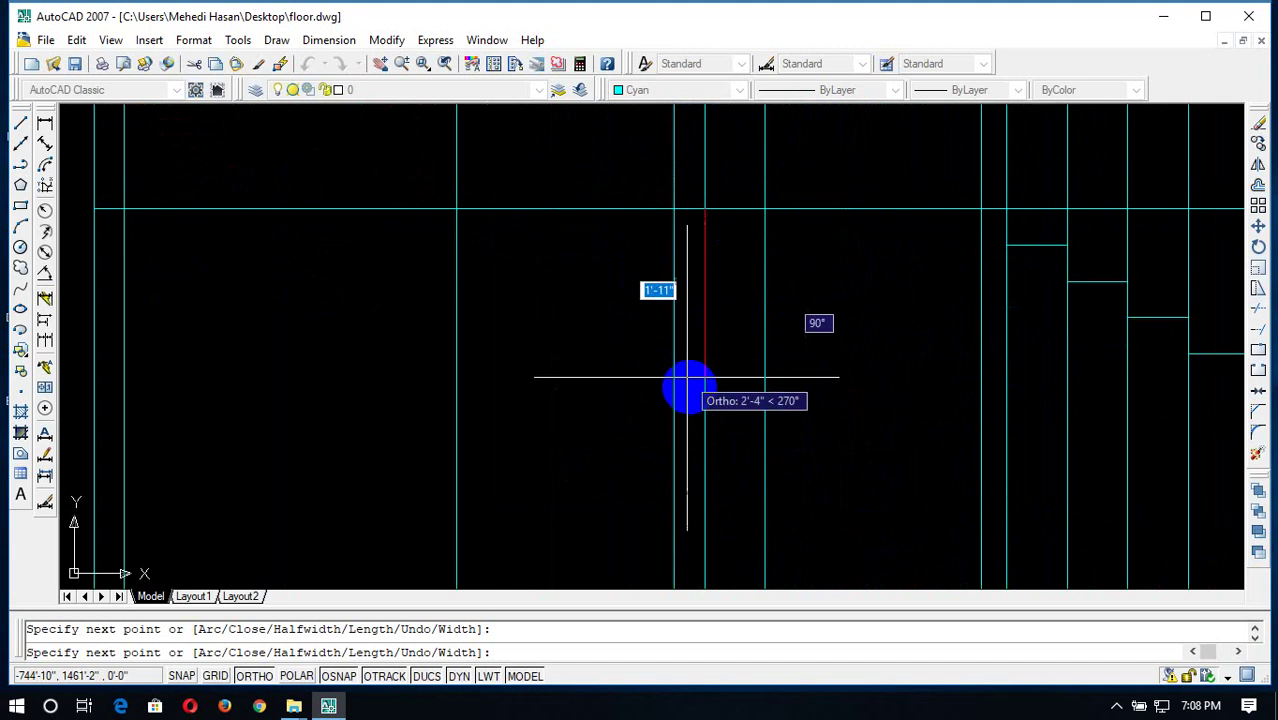
{"action": "scroll", "coordinate": [706, 495], "scroll_direction": "down", "scroll_amount": 3}
{"action": "type", "text": "2"}
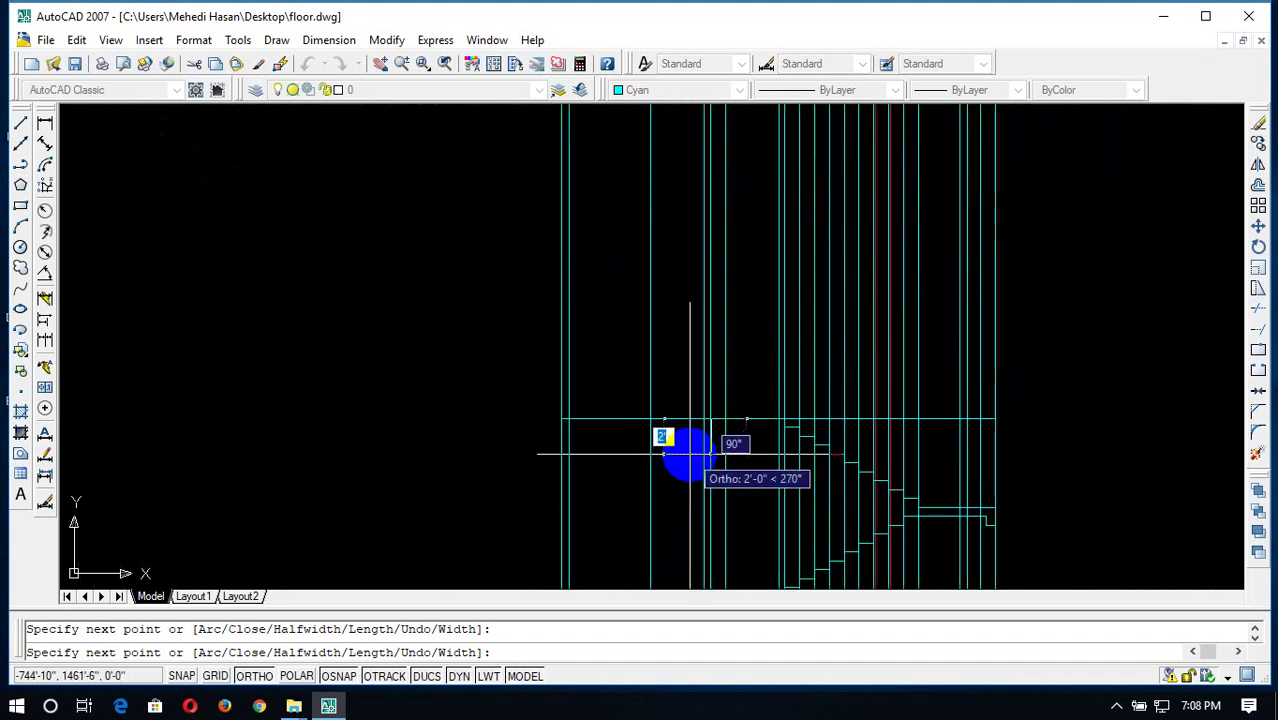
{"action": "type", "text": "6"}
{"action": "key", "text": "Return"}
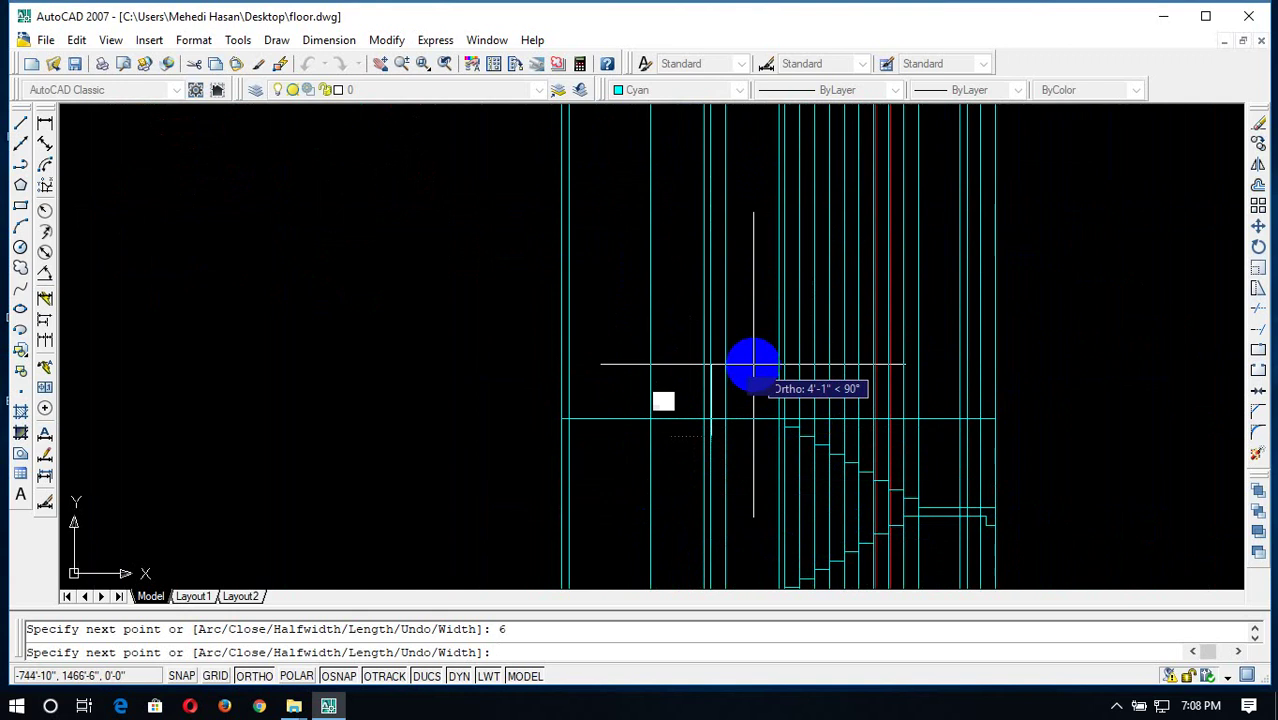
{"action": "scroll", "coordinate": [753, 365], "scroll_direction": "up", "scroll_amount": 3}
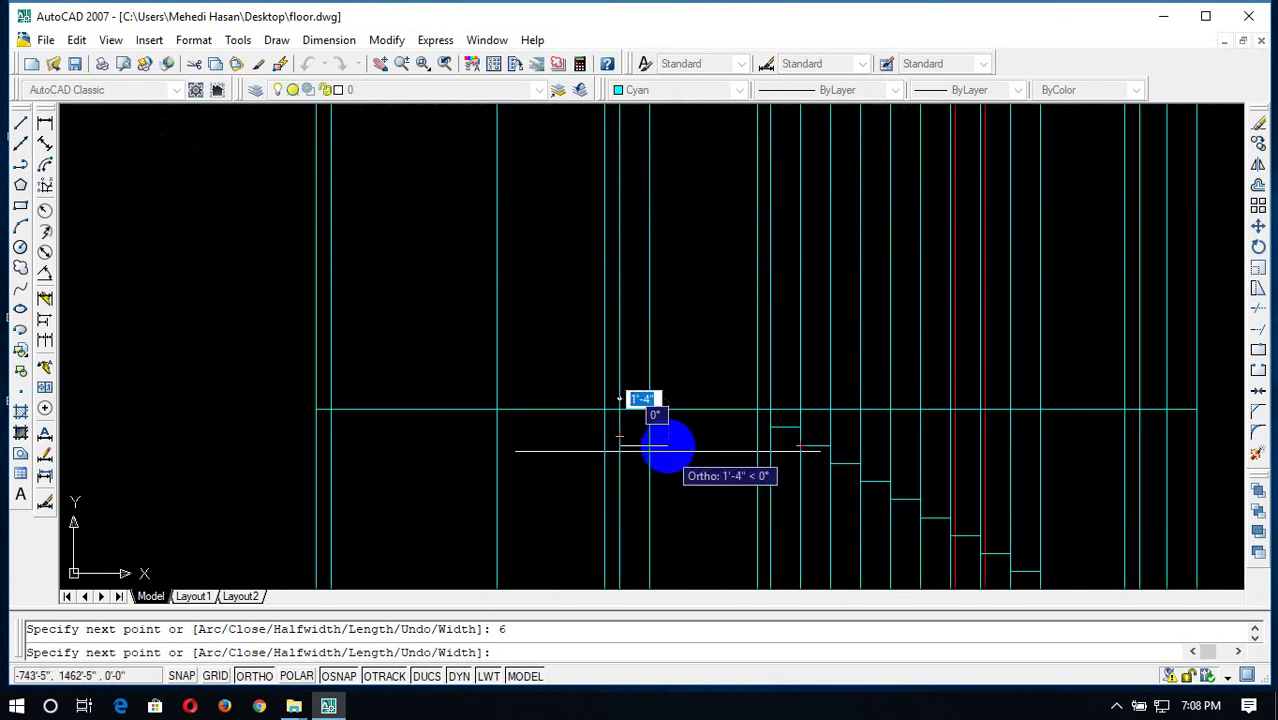
{"action": "scroll", "coordinate": [575, 440], "scroll_direction": "up", "scroll_amount": 2}
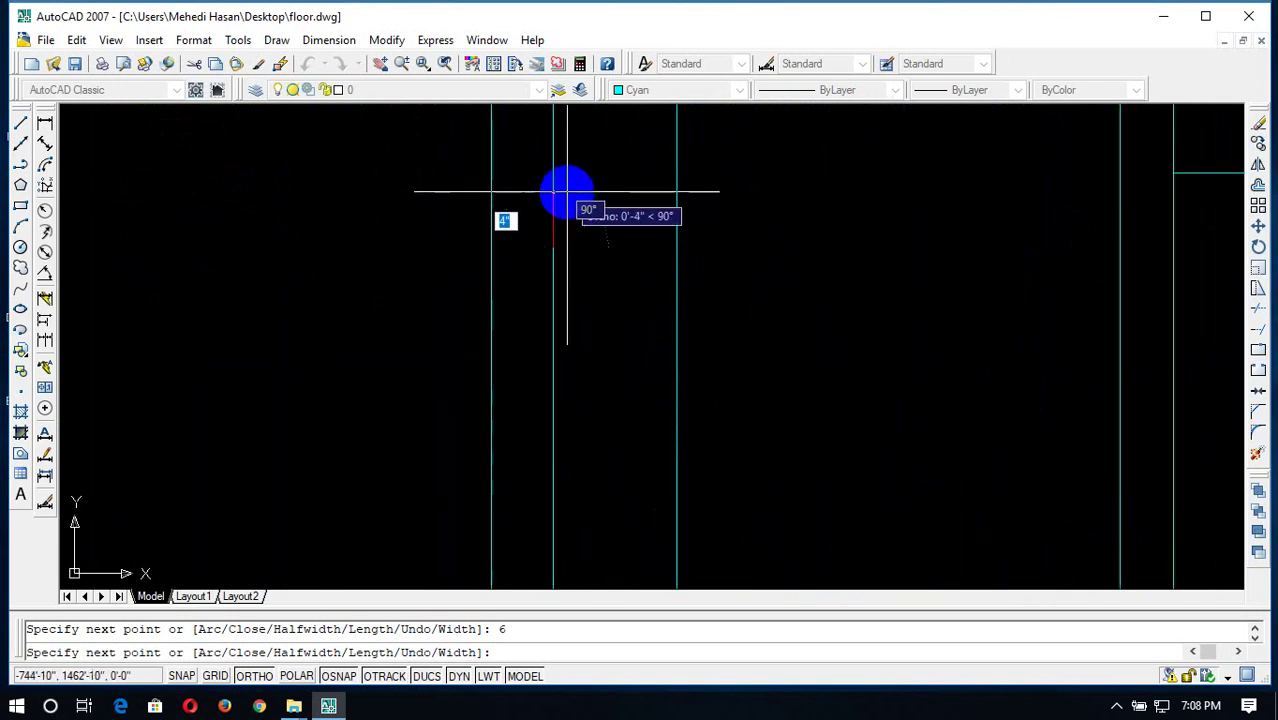
{"action": "scroll", "coordinate": [564, 191], "scroll_direction": "down", "scroll_amount": 2}
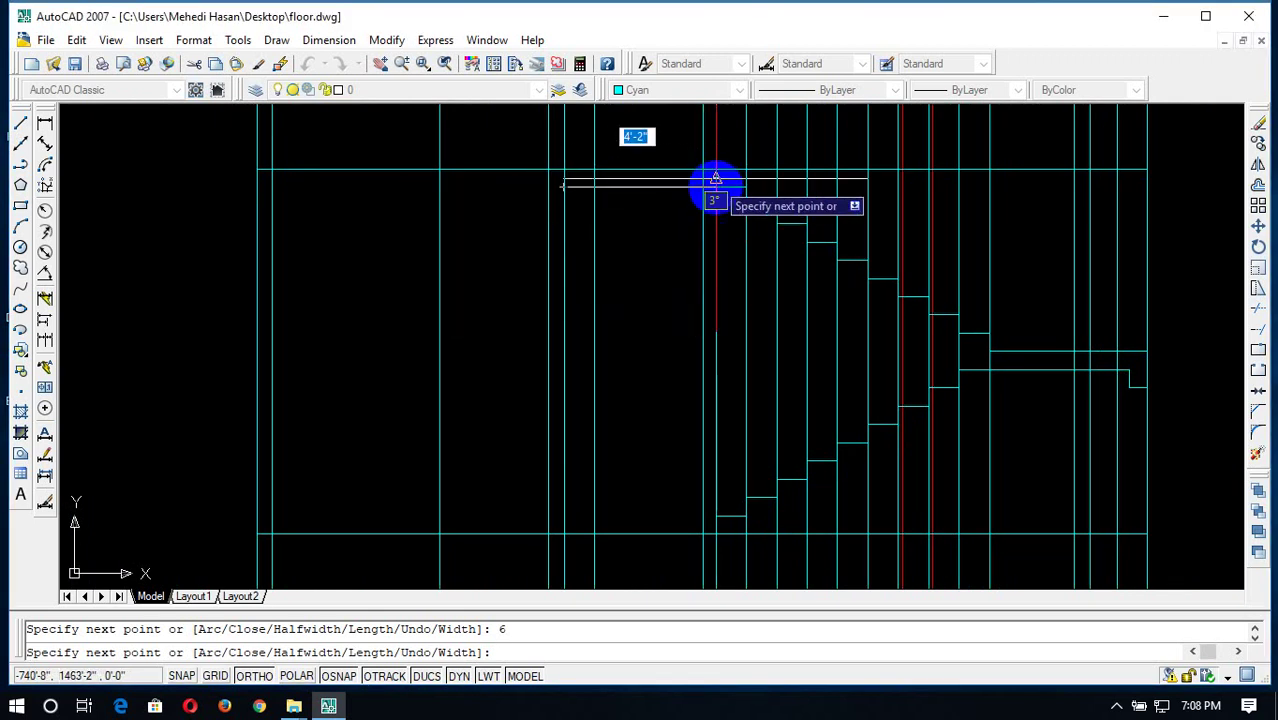
End the polyline and erase two stray lines with a selection window
{"action": "key", "text": "Escape"}
{"action": "scroll", "coordinate": [641, 259], "scroll_direction": "down", "scroll_amount": 5}
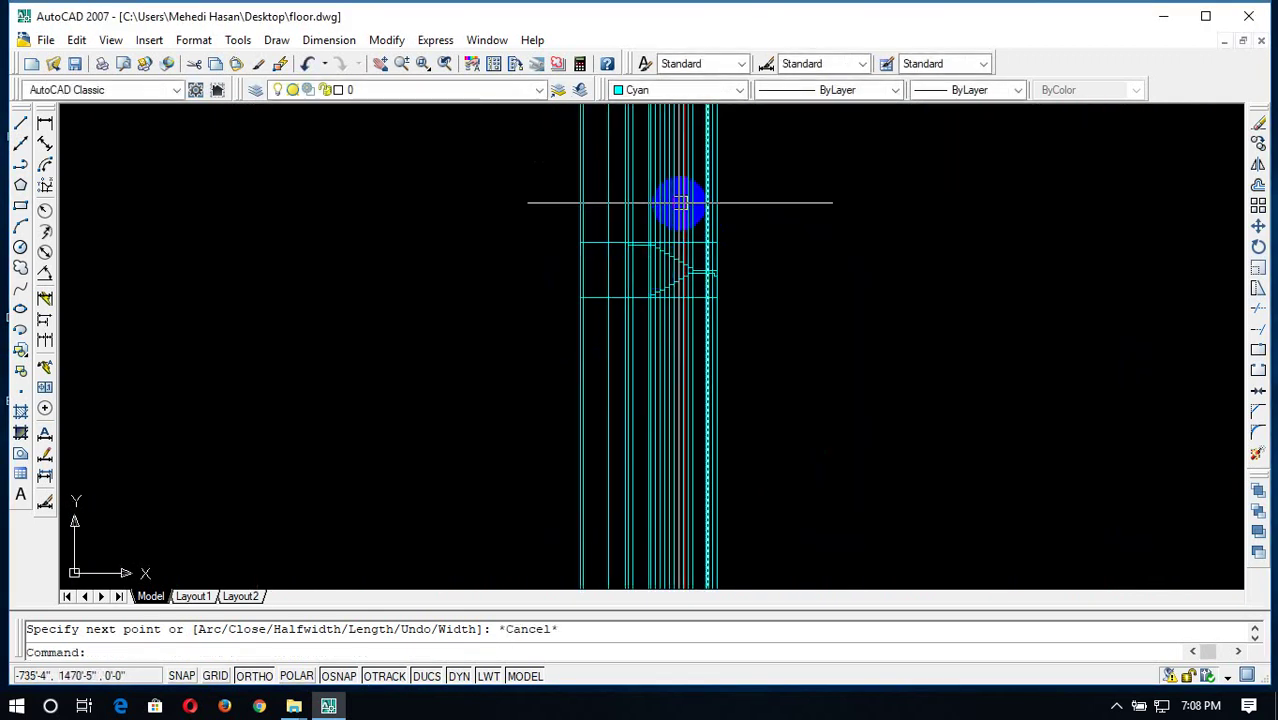
{"action": "scroll", "coordinate": [680, 204], "scroll_direction": "up", "scroll_amount": 5}
{"action": "scroll", "coordinate": [679, 200], "scroll_direction": "up", "scroll_amount": 2}
{"action": "scroll", "coordinate": [847, 519], "scroll_direction": "down", "scroll_amount": 5}
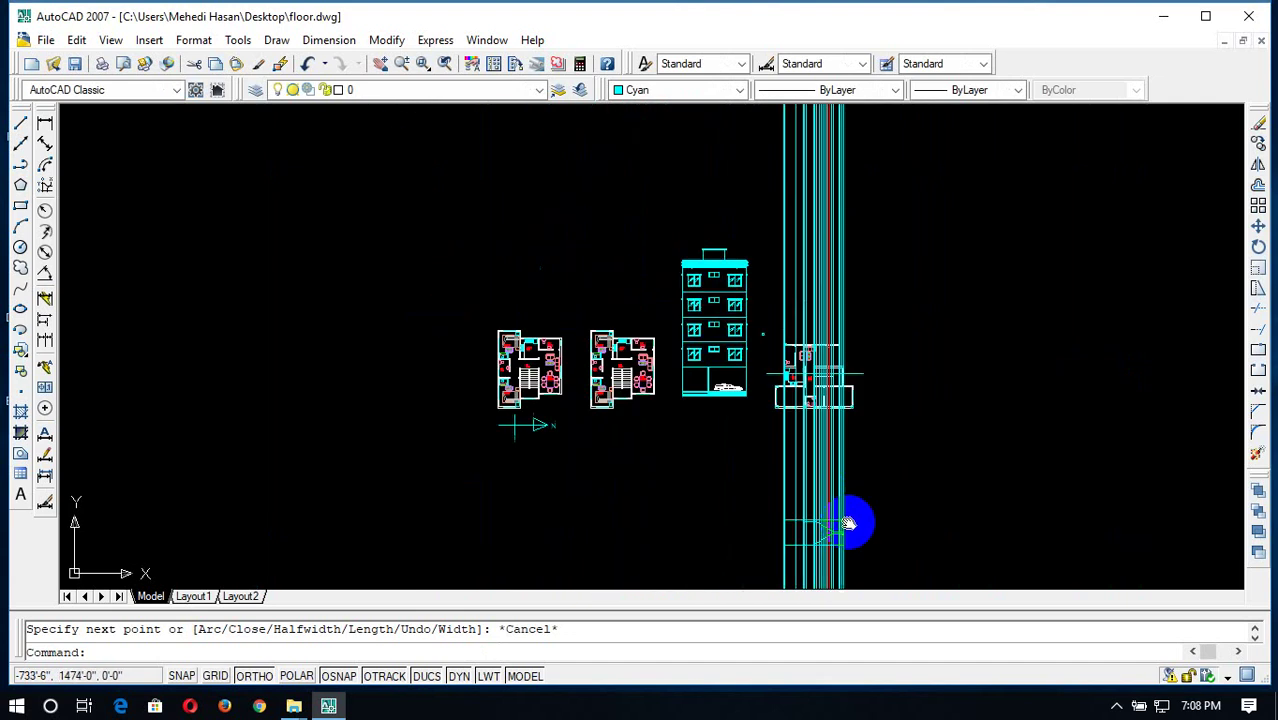
{"action": "scroll", "coordinate": [886, 377], "scroll_direction": "up", "scroll_amount": 4}
{"action": "scroll", "coordinate": [886, 377], "scroll_direction": "up", "scroll_amount": 1}
{"action": "scroll", "coordinate": [906, 333], "scroll_direction": "up", "scroll_amount": 2}
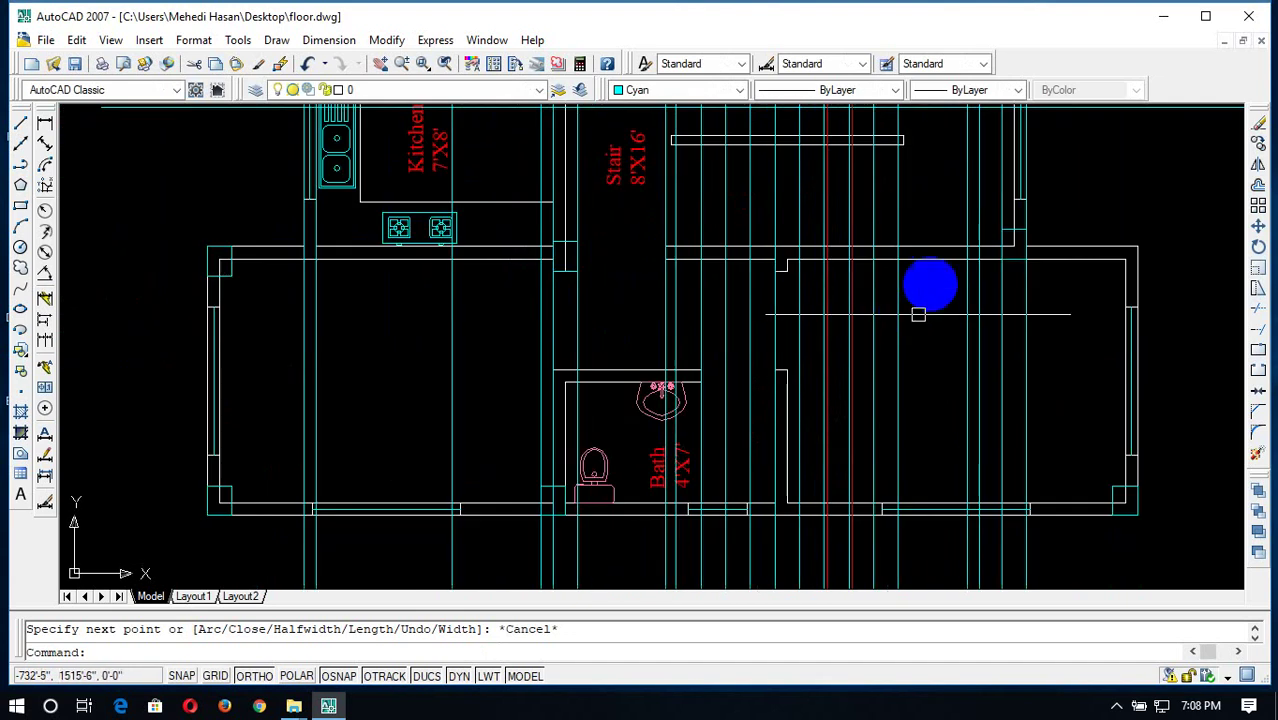
{"action": "left_click", "coordinate": [928, 287]}
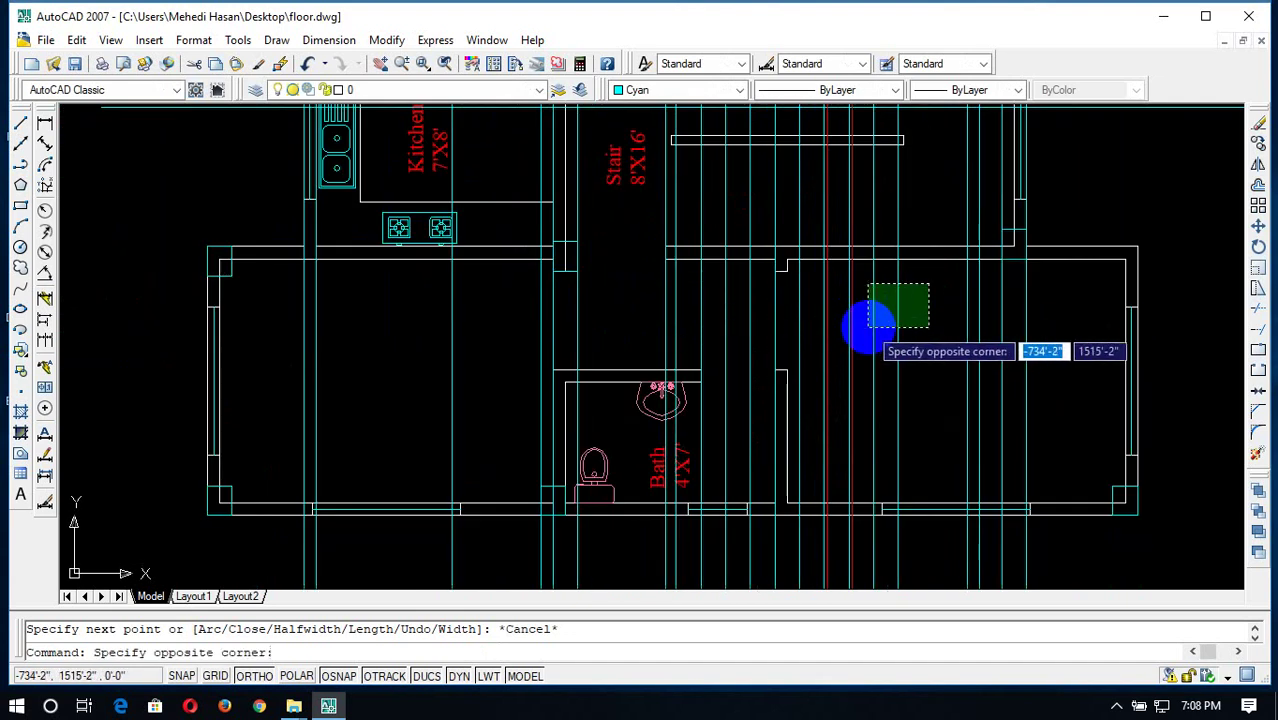
{"action": "left_click", "coordinate": [866, 322]}
{"action": "key", "text": "Delete"}
Erase the stray vertical line and the seven leftover objects near the stair
{"action": "scroll", "coordinate": [845, 325], "scroll_direction": "up", "scroll_amount": 3}
{"action": "scroll", "coordinate": [850, 320], "scroll_direction": "up", "scroll_amount": 1}
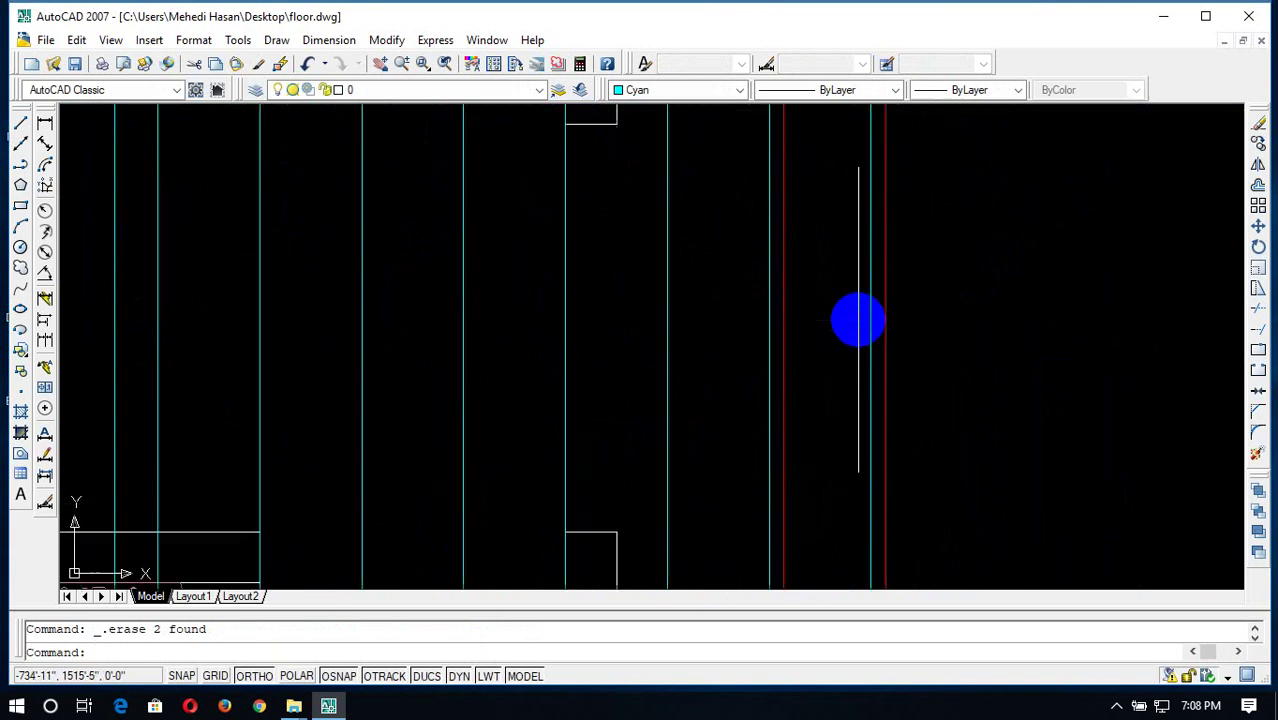
{"action": "left_click", "coordinate": [870, 314]}
{"action": "key", "text": "Delete"}
{"action": "scroll", "coordinate": [845, 330], "scroll_direction": "up", "scroll_amount": 2}
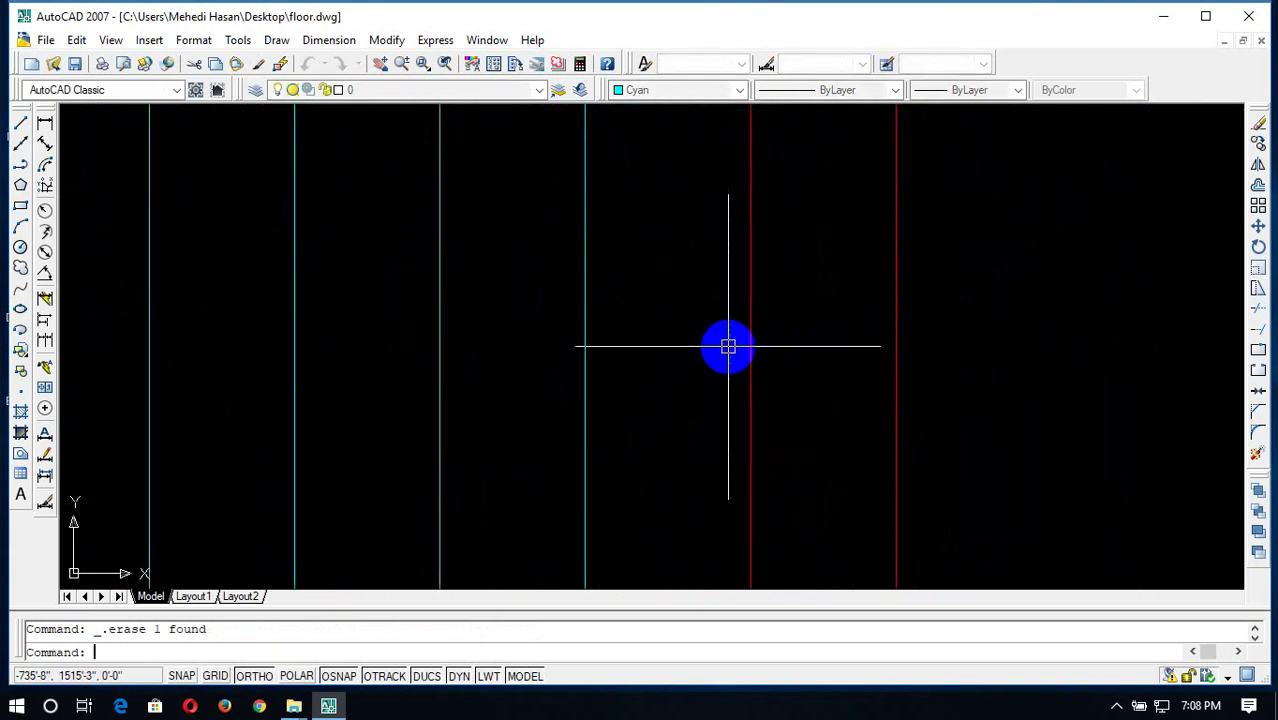
{"action": "left_click", "coordinate": [685, 329]}
{"action": "scroll", "coordinate": [250, 418], "scroll_direction": "down", "scroll_amount": 4}
{"action": "scroll", "coordinate": [250, 418], "scroll_direction": "down", "scroll_amount": 2}
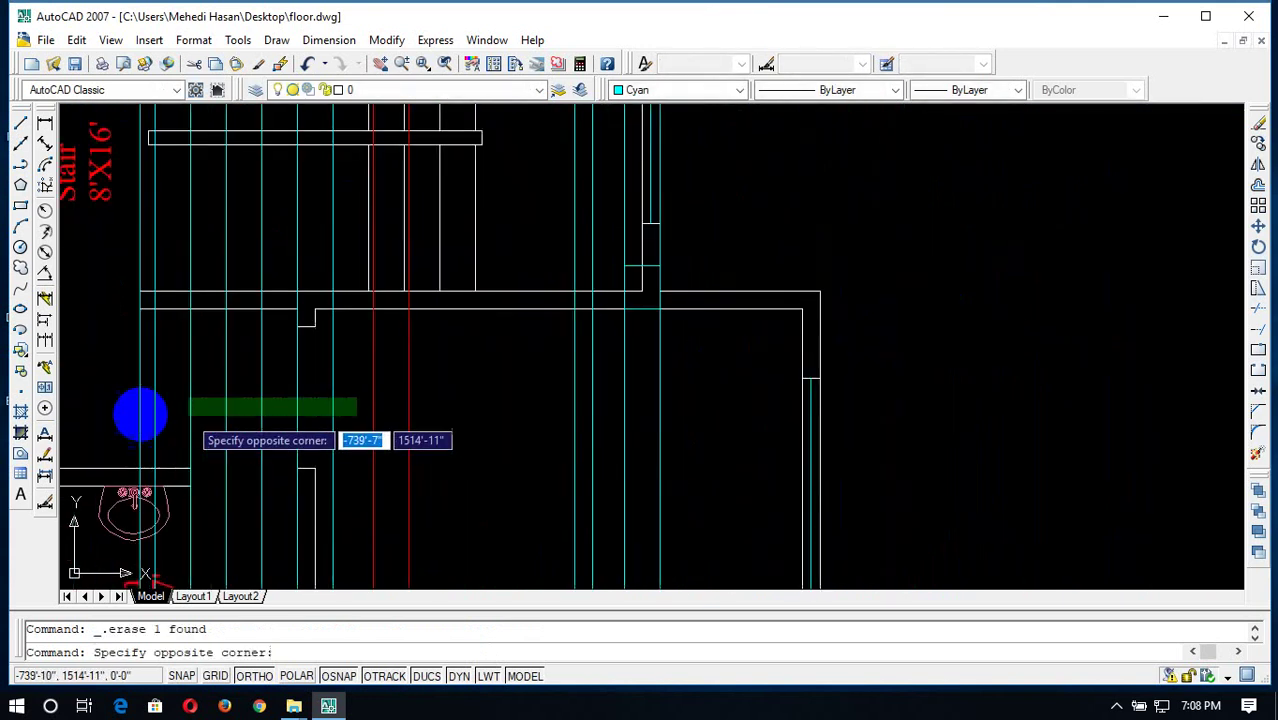
{"action": "left_click", "coordinate": [120, 414]}
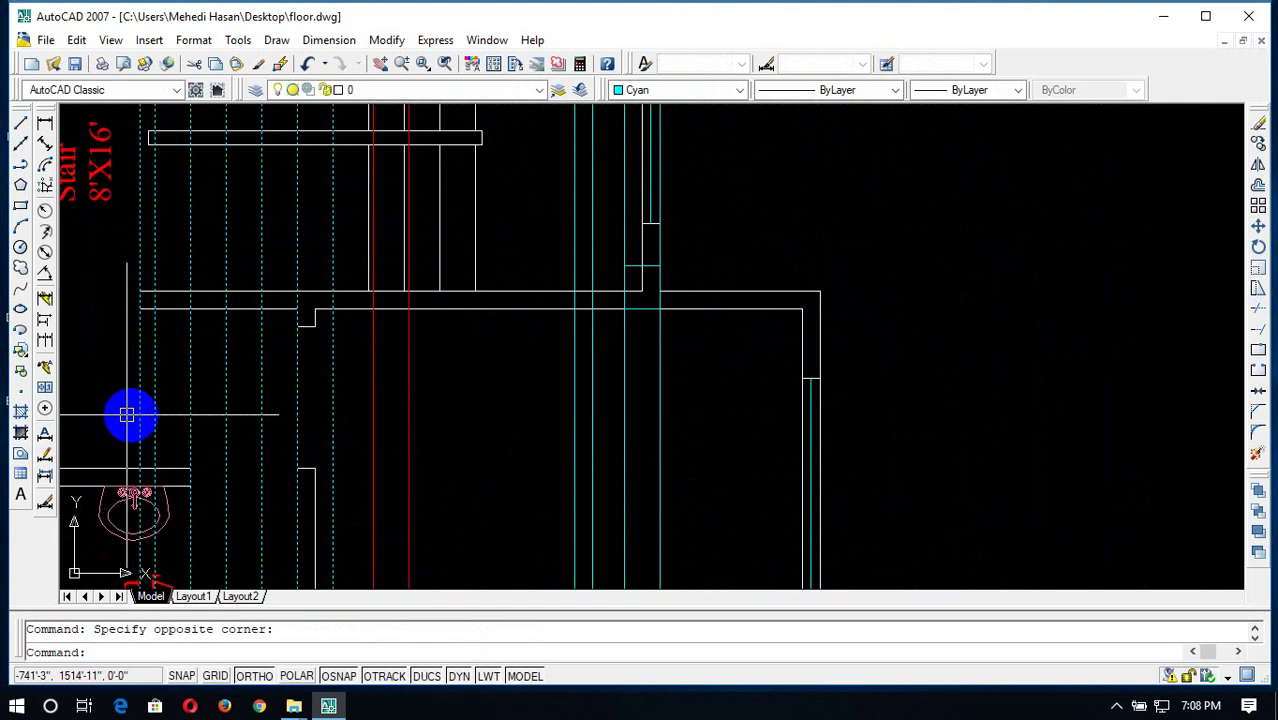
{"action": "key", "text": "Delete"}
{"action": "scroll", "coordinate": [528, 365], "scroll_direction": "down", "scroll_amount": 2}
{"action": "scroll", "coordinate": [508, 371], "scroll_direction": "down", "scroll_amount": 1}
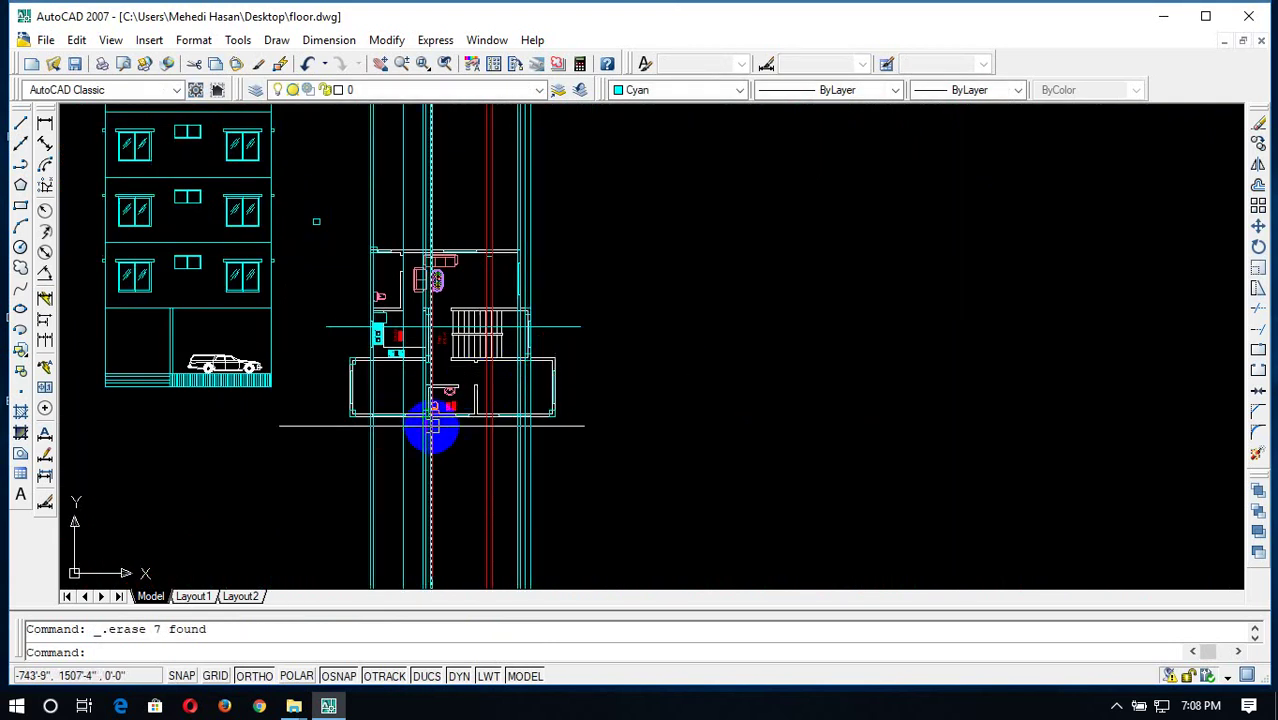
{"action": "scroll", "coordinate": [505, 371], "scroll_direction": "down", "scroll_amount": 5}
{"action": "scroll", "coordinate": [499, 404], "scroll_direction": "up", "scroll_amount": 5}
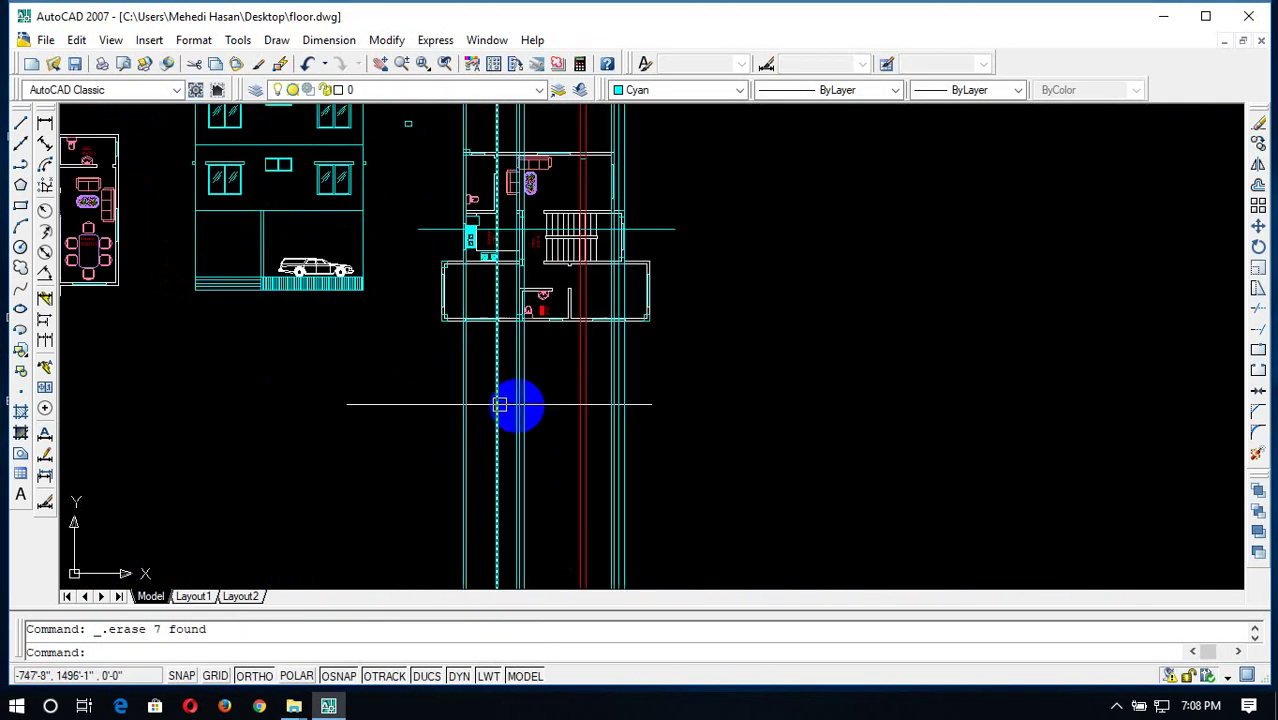
{"action": "scroll", "coordinate": [542, 442], "scroll_direction": "down", "scroll_amount": 2}
{"action": "middle_click_drag", "start_coordinate": [542, 442], "coordinate": [511, 310]}
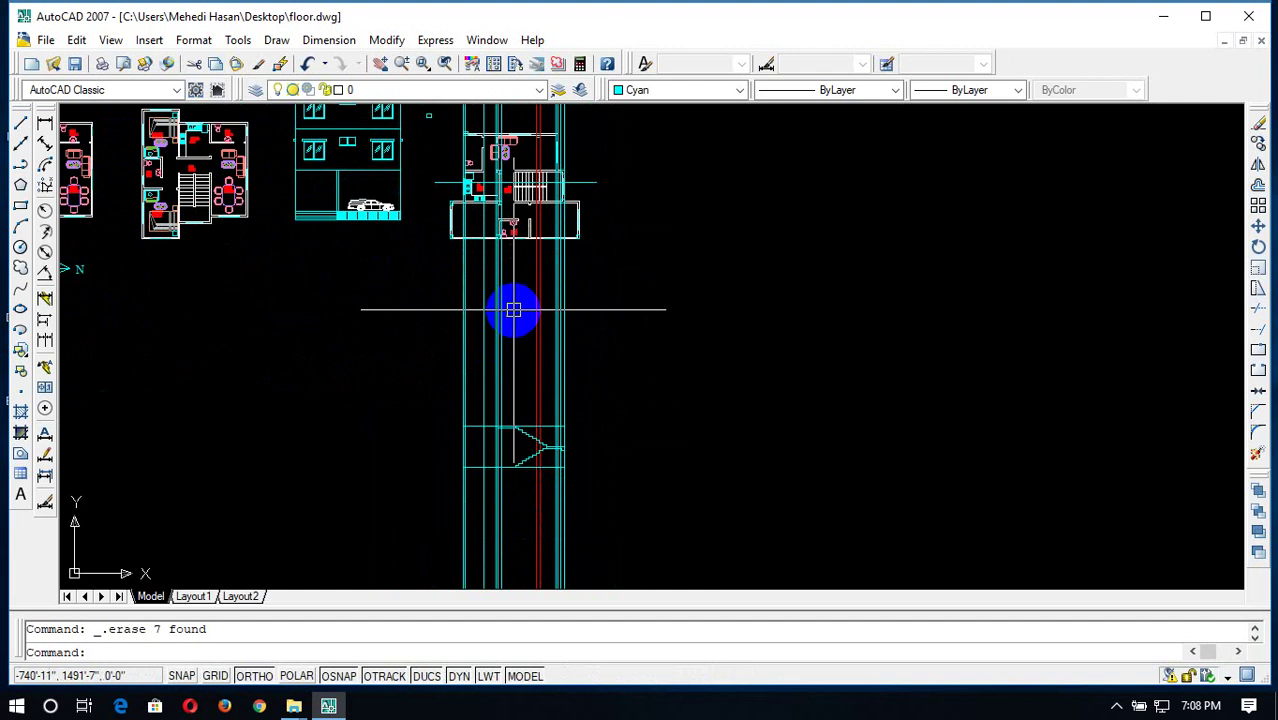
{"action": "mouse_move", "coordinate": [518, 290]}
{"action": "middle_mouse_down"}
{"action": "mouse_move", "coordinate": [558, 527]}
{"action": "mouse_move", "coordinate": [522, 391]}
{"action": "mouse_move", "coordinate": [532, 260]}
{"action": "middle_mouse_up"}
{"action": "scroll", "coordinate": [548, 456], "scroll_direction": "up", "scroll_amount": 3}
{"action": "scroll", "coordinate": [465, 371], "scroll_direction": "up", "scroll_amount": 2}
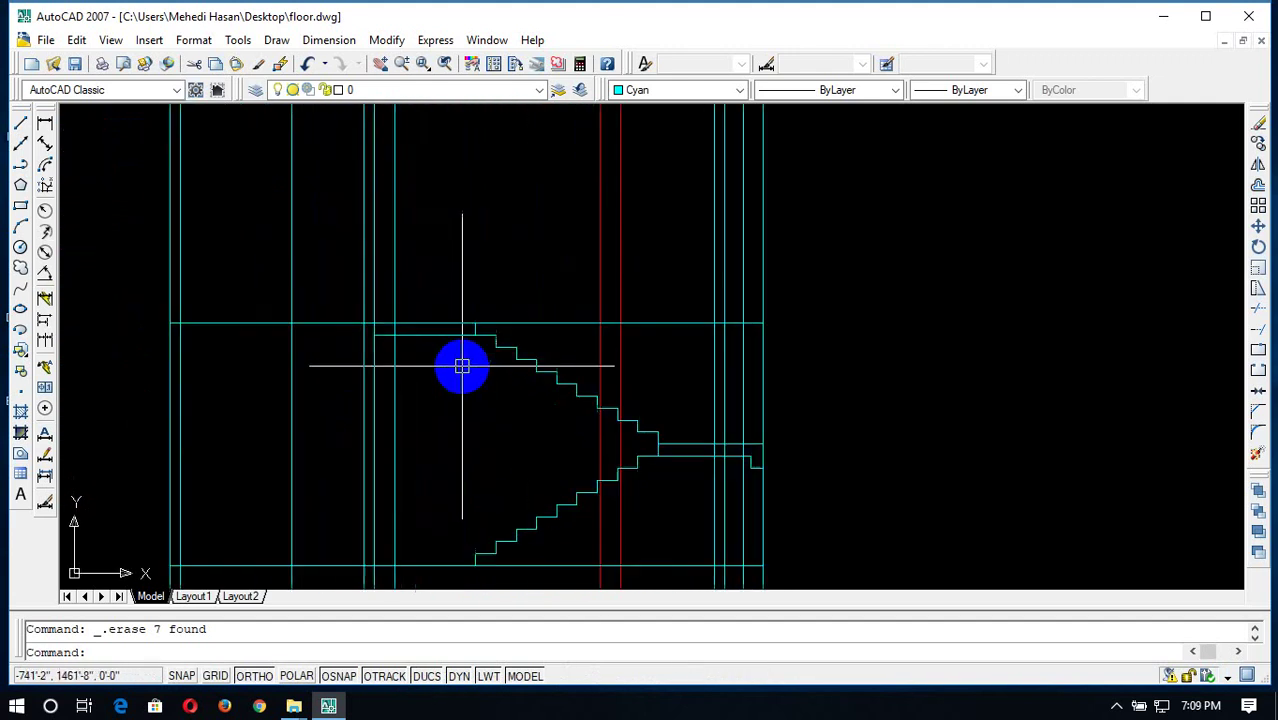
{"action": "scroll", "coordinate": [496, 328], "scroll_direction": "down", "scroll_amount": 3}
{"action": "scroll", "coordinate": [496, 328], "scroll_direction": "up", "scroll_amount": 2}
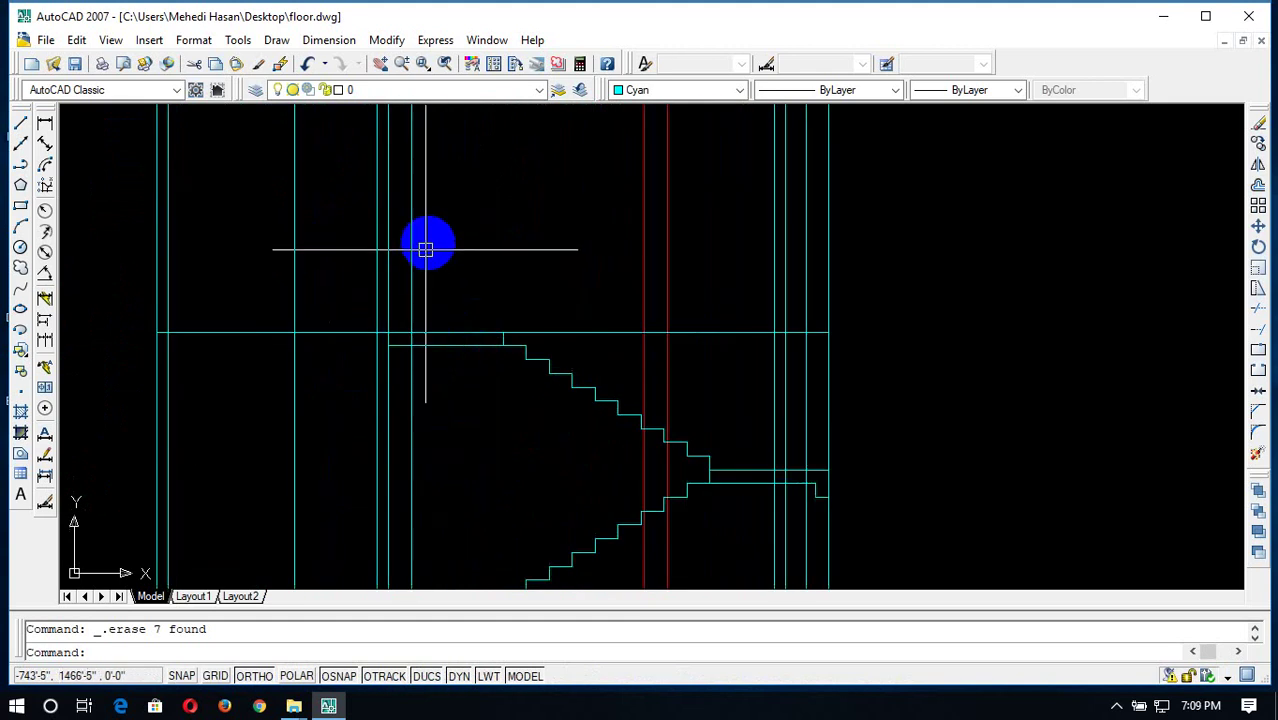
Bring the Kitchen–Stair wall of the floor plan into close view
{"action": "left_click", "coordinate": [426, 249]}
{"action": "left_click", "coordinate": [400, 280]}
{"action": "scroll", "coordinate": [578, 299], "scroll_direction": "down", "scroll_amount": 4}
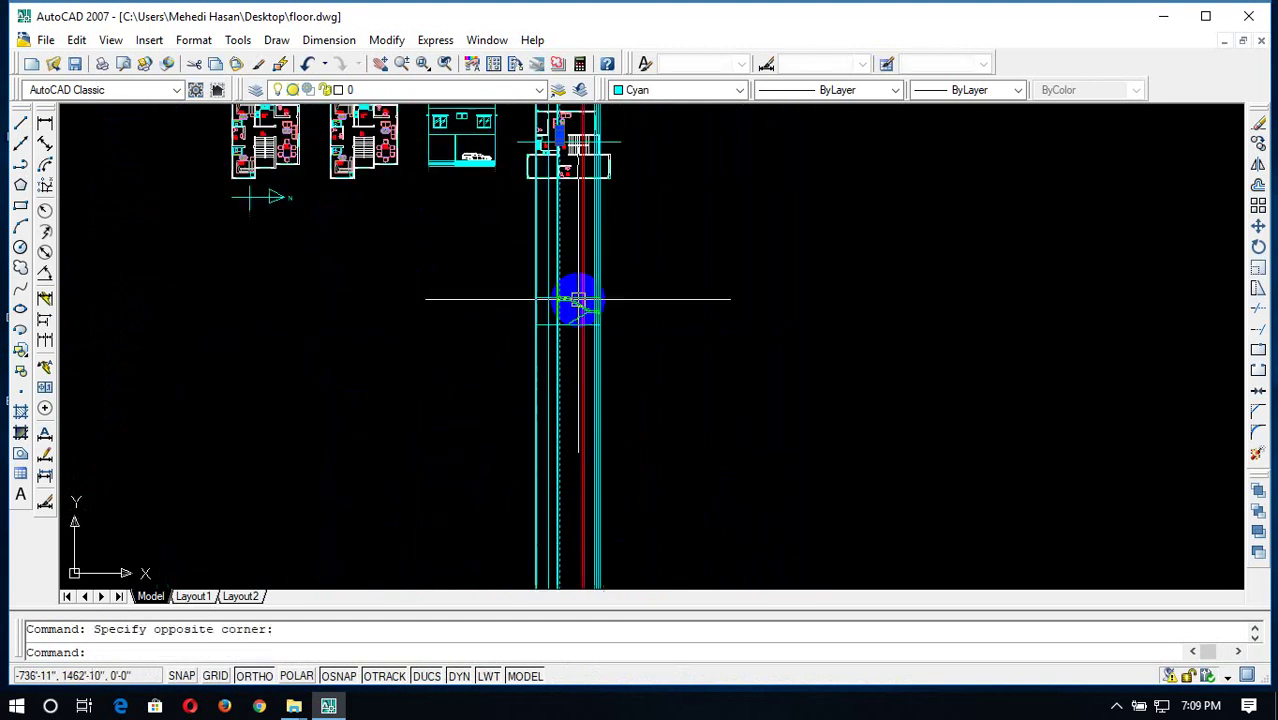
{"action": "middle_click_drag", "start_coordinate": [548, 208], "coordinate": [542, 265]}
{"action": "scroll", "coordinate": [542, 265], "scroll_direction": "up", "scroll_amount": 3}
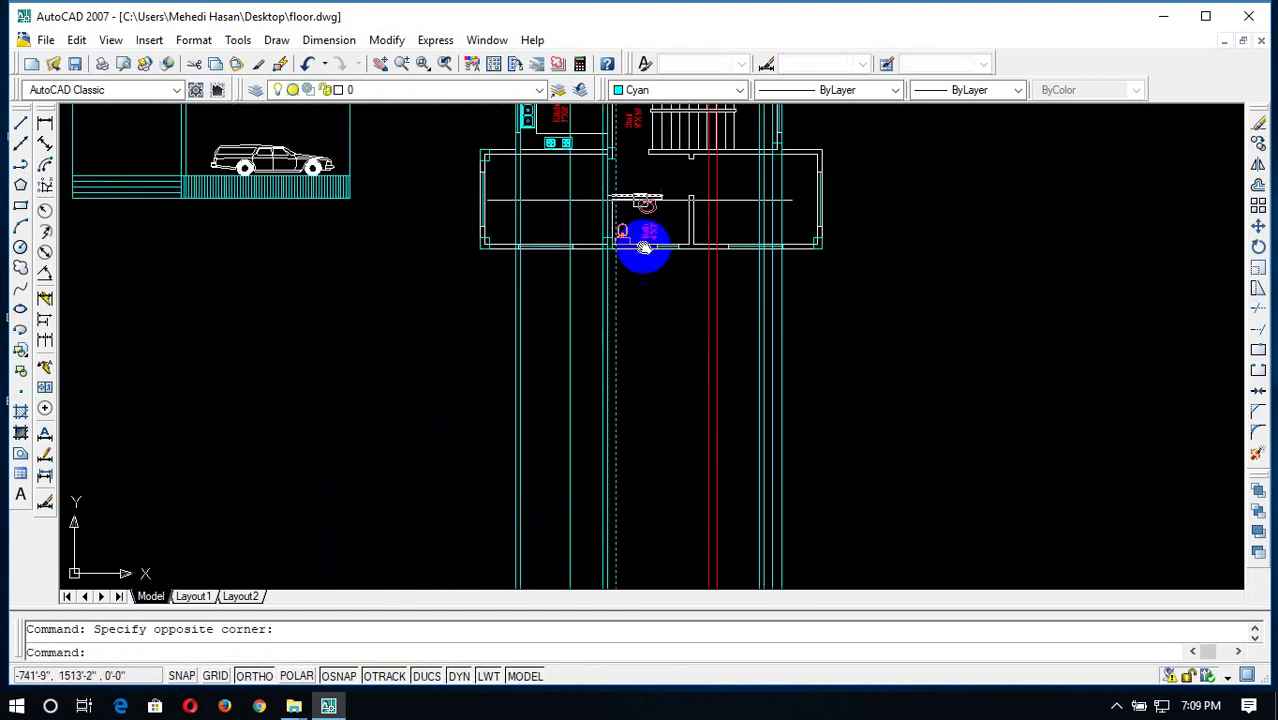
{"action": "middle_click_drag", "start_coordinate": [646, 246], "coordinate": [637, 266]}
{"action": "scroll", "coordinate": [637, 266], "scroll_direction": "down", "scroll_amount": 4}
{"action": "scroll", "coordinate": [642, 472], "scroll_direction": "up", "scroll_amount": 5}
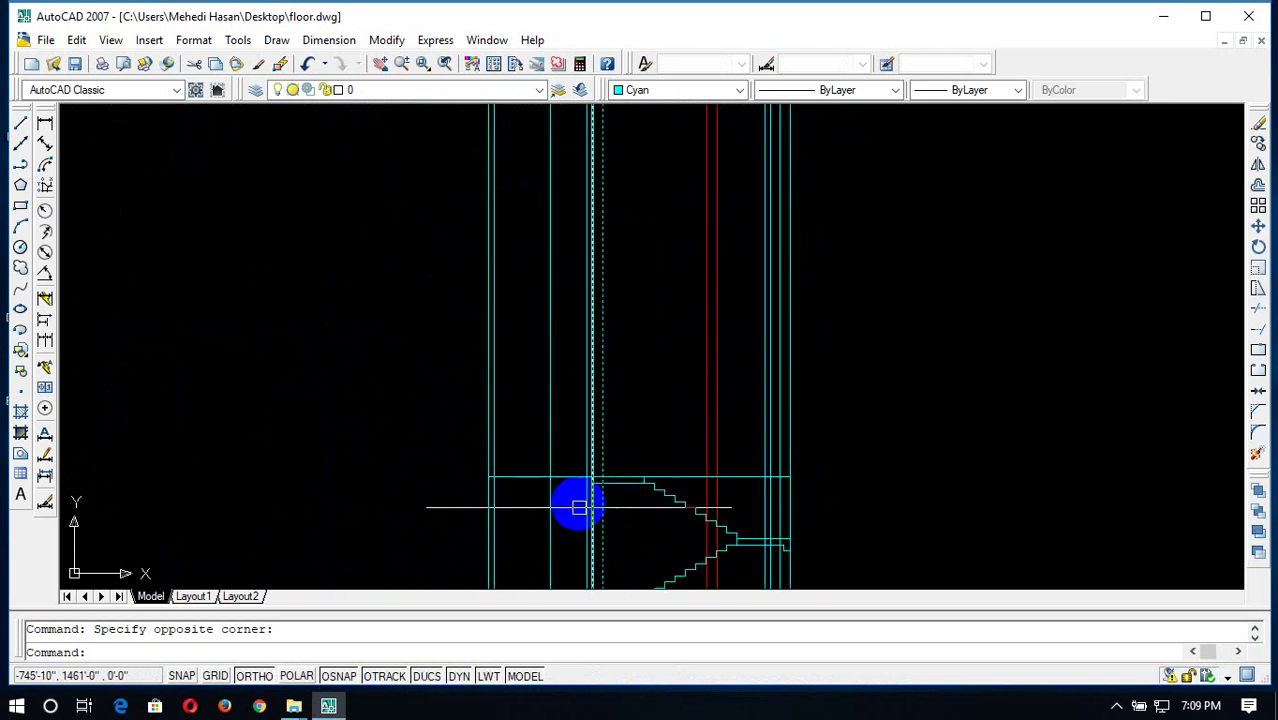
{"action": "scroll", "coordinate": [622, 469], "scroll_direction": "up", "scroll_amount": 1}
{"action": "scroll", "coordinate": [567, 430], "scroll_direction": "up", "scroll_amount": 1}
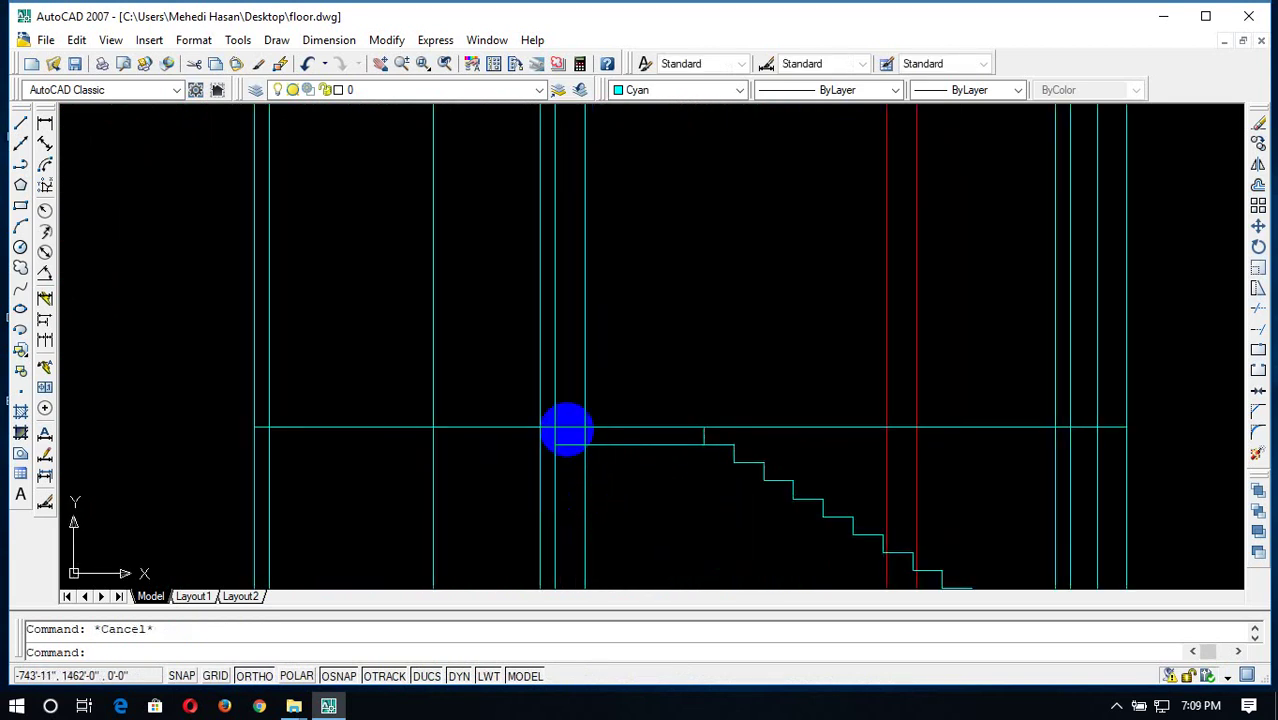
{"action": "scroll", "coordinate": [570, 346], "scroll_direction": "down", "scroll_amount": 2}
{"action": "scroll", "coordinate": [613, 380], "scroll_direction": "down", "scroll_amount": 3}
{"action": "middle_click_drag", "start_coordinate": [613, 277], "coordinate": [670, 508]}
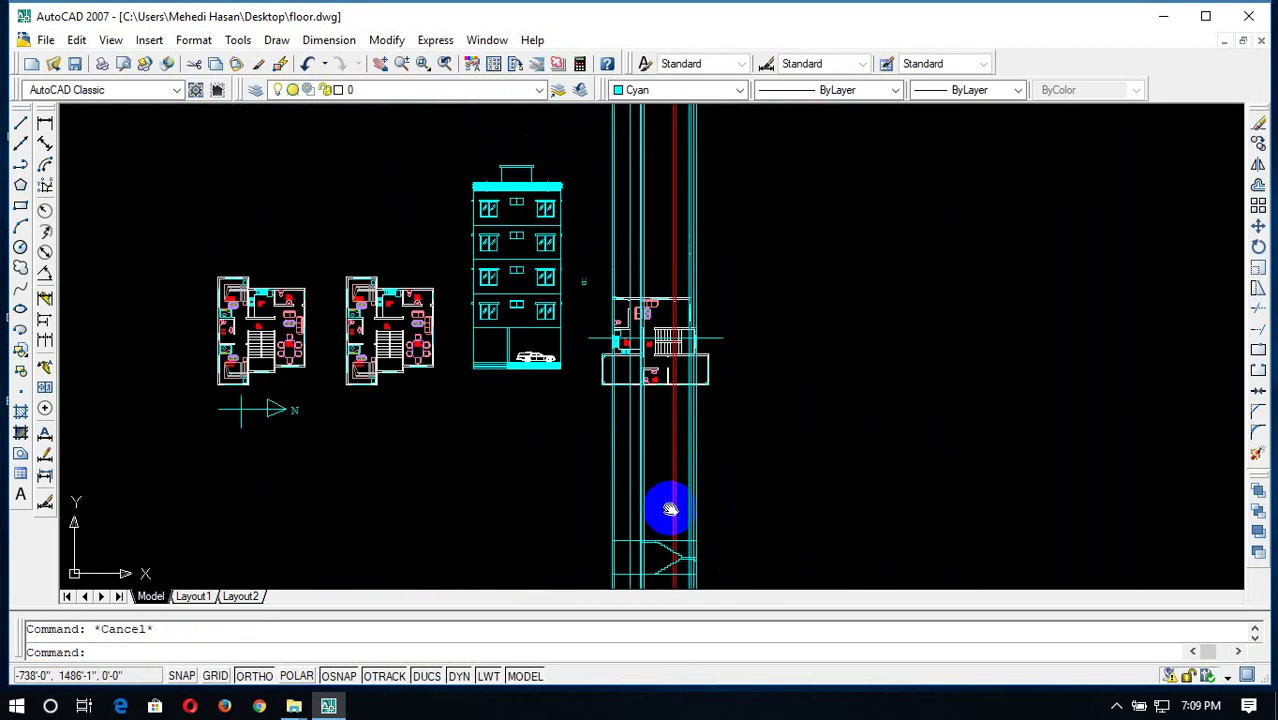
{"action": "scroll", "coordinate": [648, 396], "scroll_direction": "up", "scroll_amount": 5}
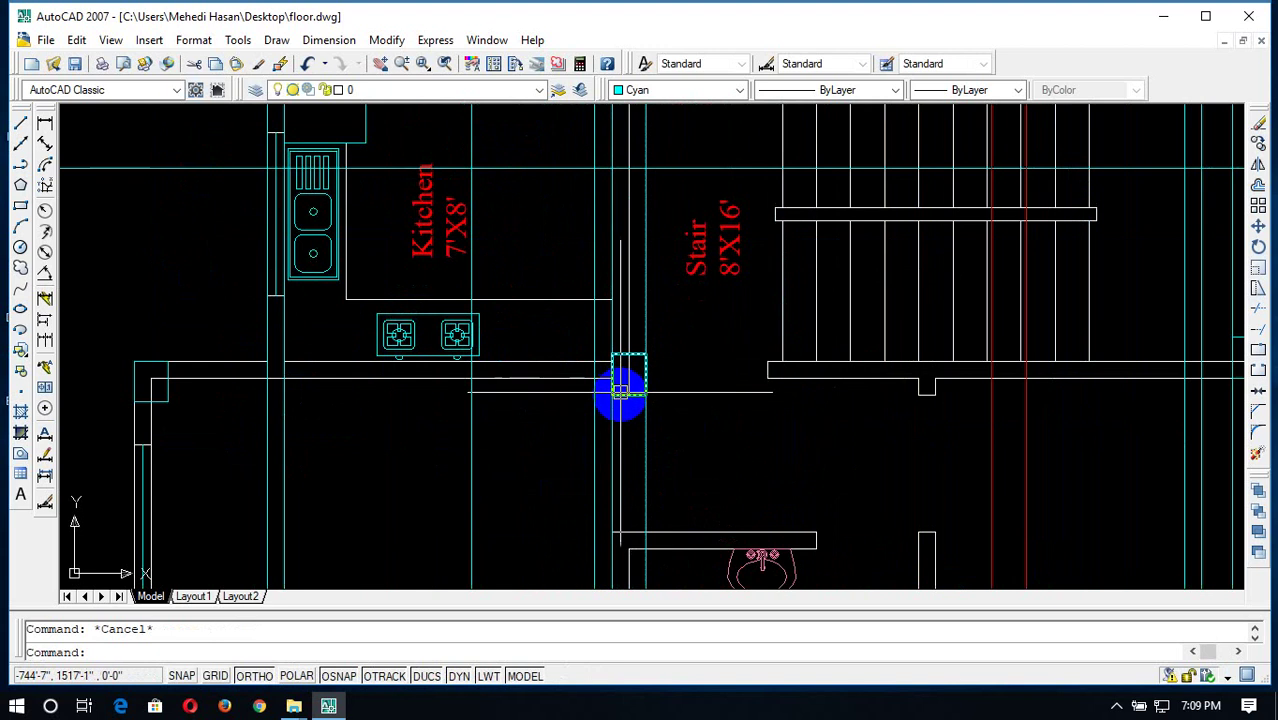
{"action": "scroll", "coordinate": [803, 400], "scroll_direction": "down", "scroll_amount": 2}
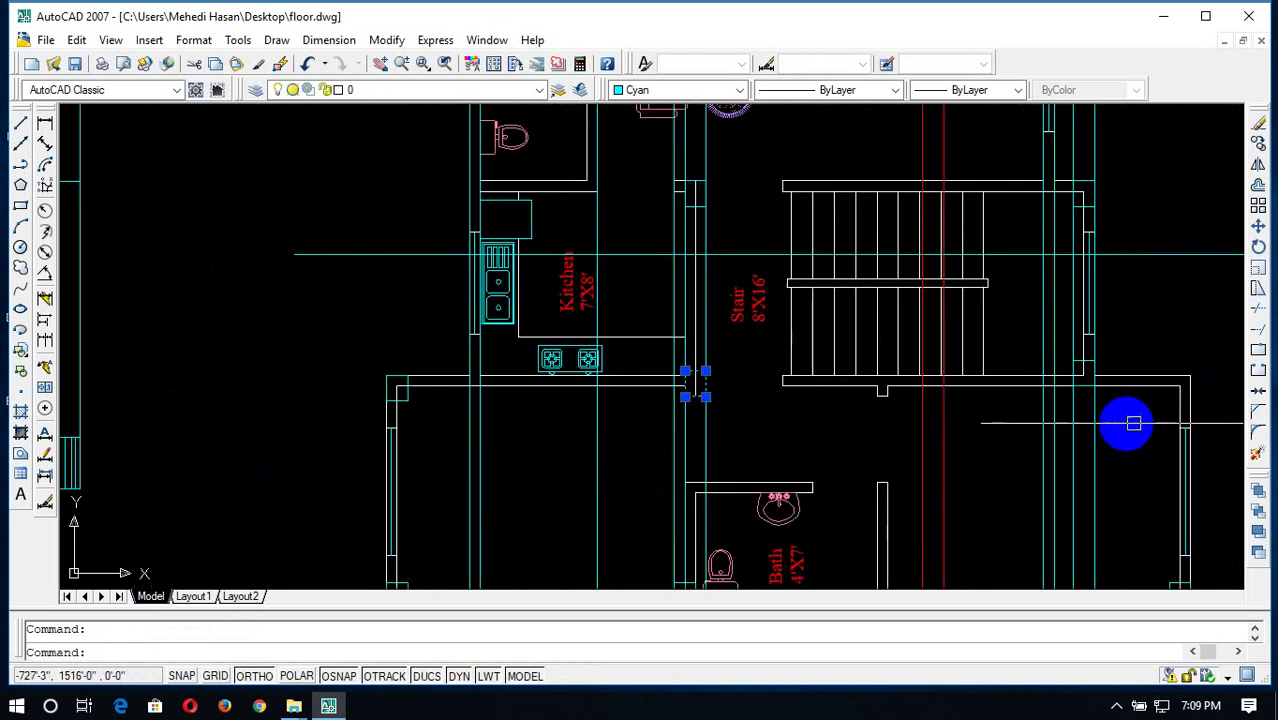
{"action": "left_click_drag", "start_coordinate": [1075, 378], "coordinate": [688, 385]}
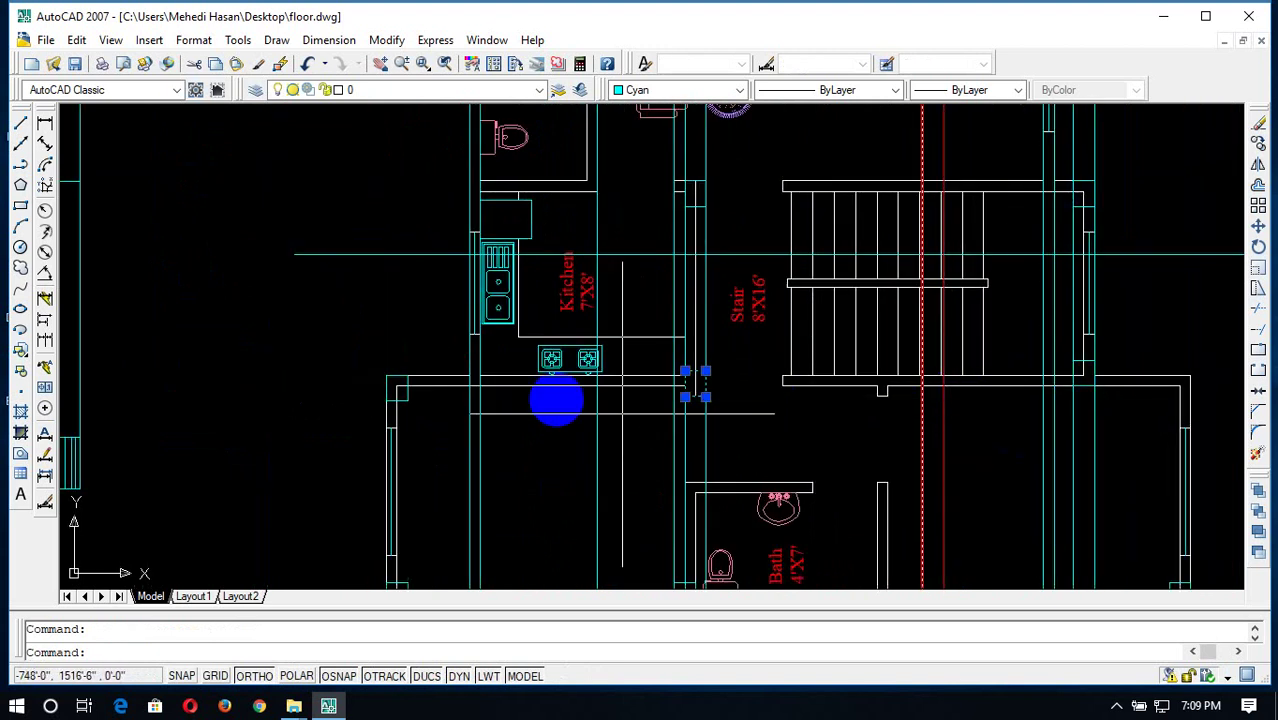
{"action": "scroll", "coordinate": [696, 209], "scroll_direction": "up", "scroll_amount": 3}
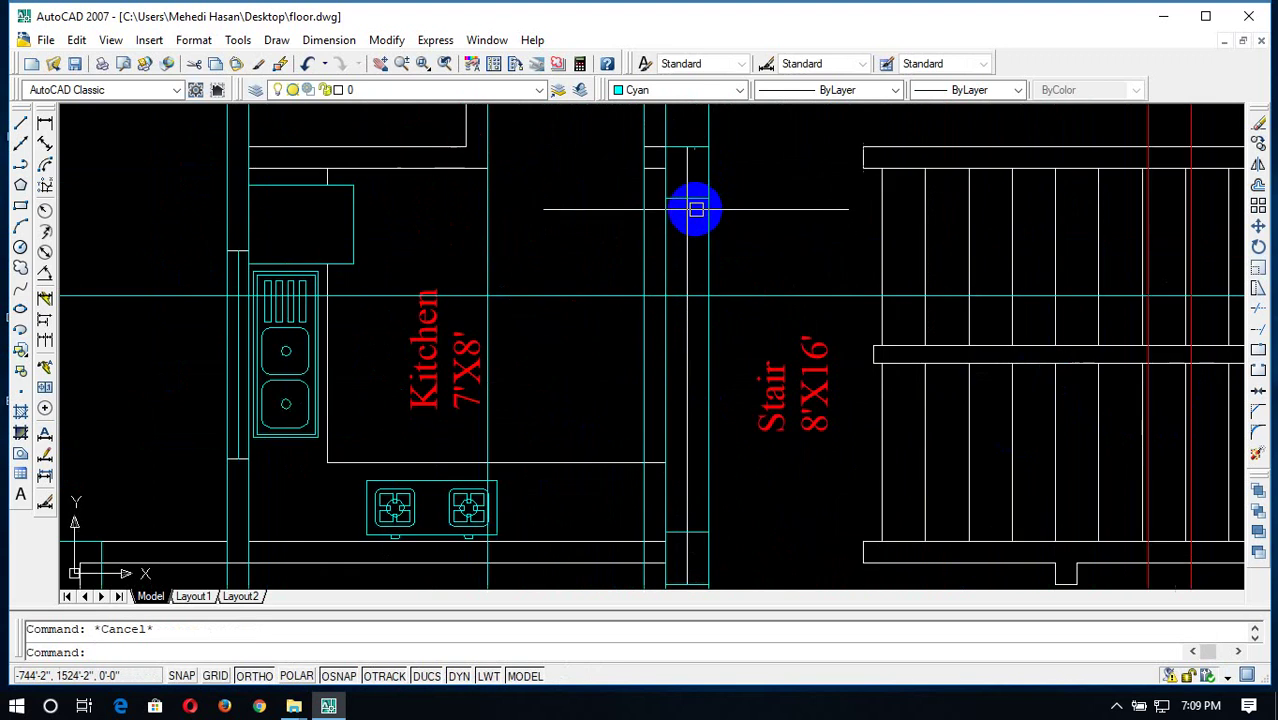
{"action": "scroll", "coordinate": [696, 321], "scroll_direction": "down", "scroll_amount": 4}
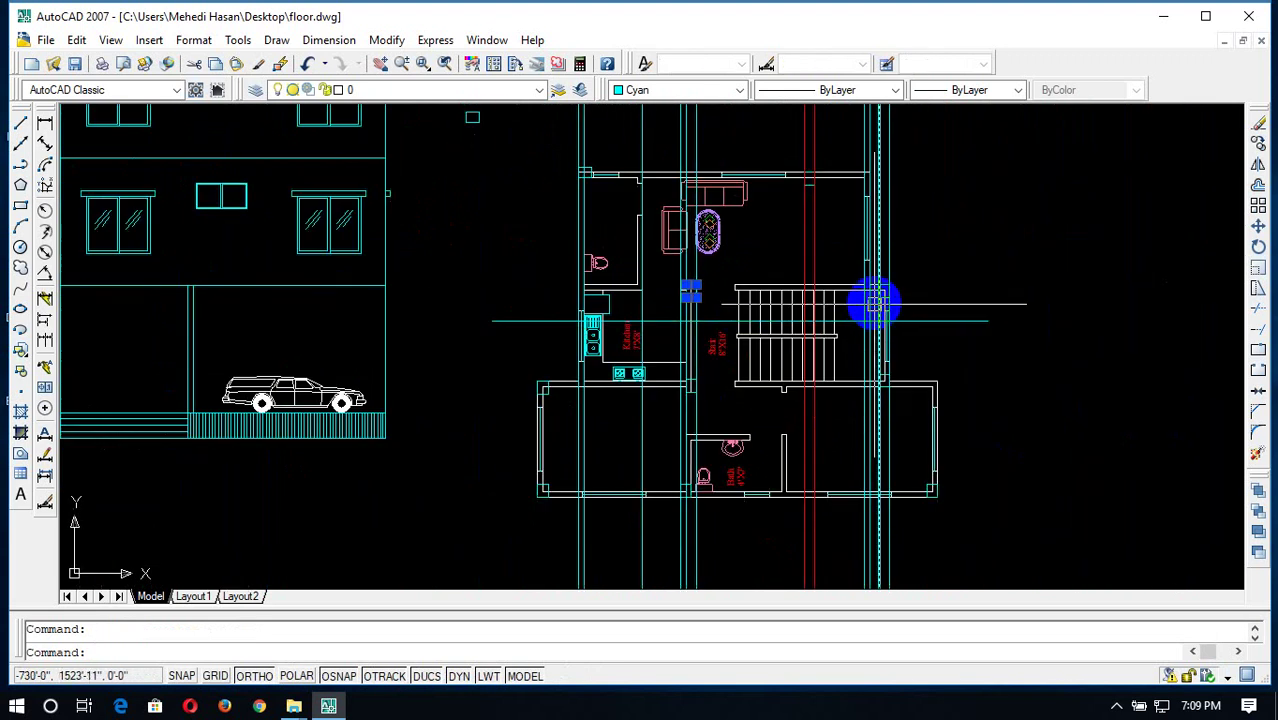
{"action": "scroll", "coordinate": [877, 300], "scroll_direction": "up", "scroll_amount": 5}
{"action": "scroll", "coordinate": [875, 297], "scroll_direction": "down", "scroll_amount": 5}
{"action": "scroll", "coordinate": [880, 295], "scroll_direction": "up", "scroll_amount": 4}
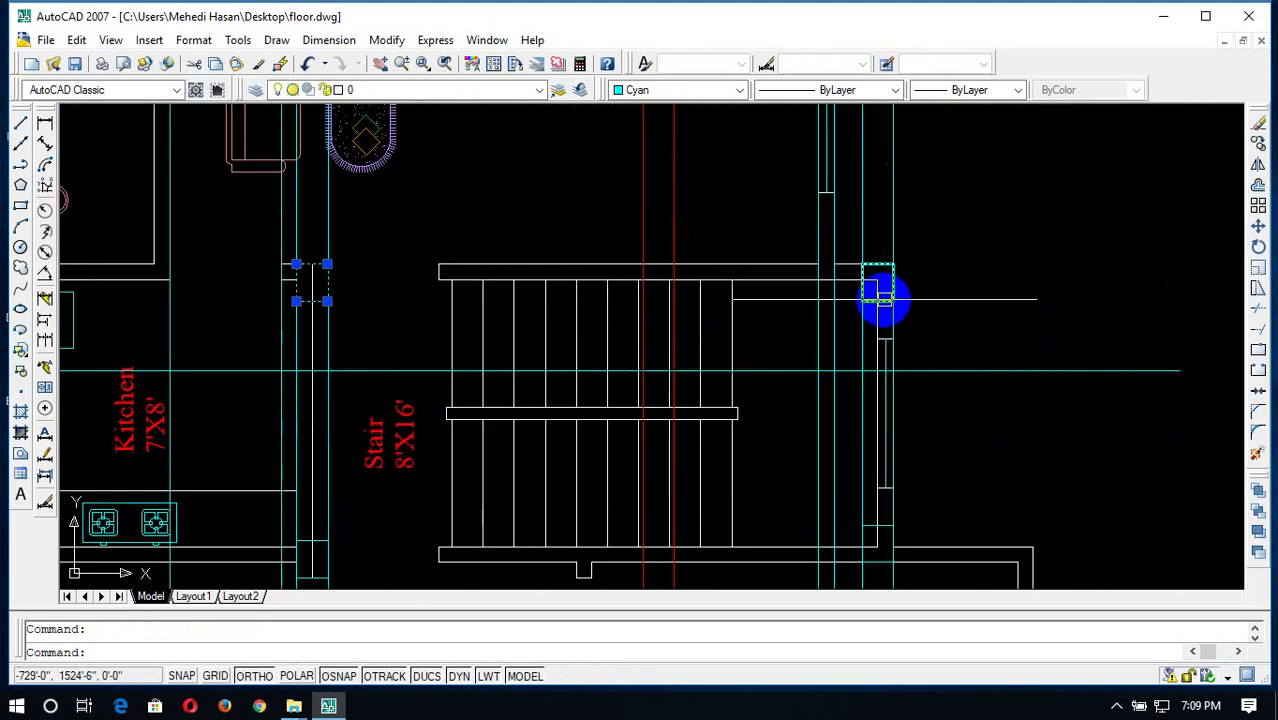
{"action": "scroll", "coordinate": [913, 288], "scroll_direction": "down", "scroll_amount": 5}
{"action": "scroll", "coordinate": [813, 271], "scroll_direction": "up", "scroll_amount": 4}
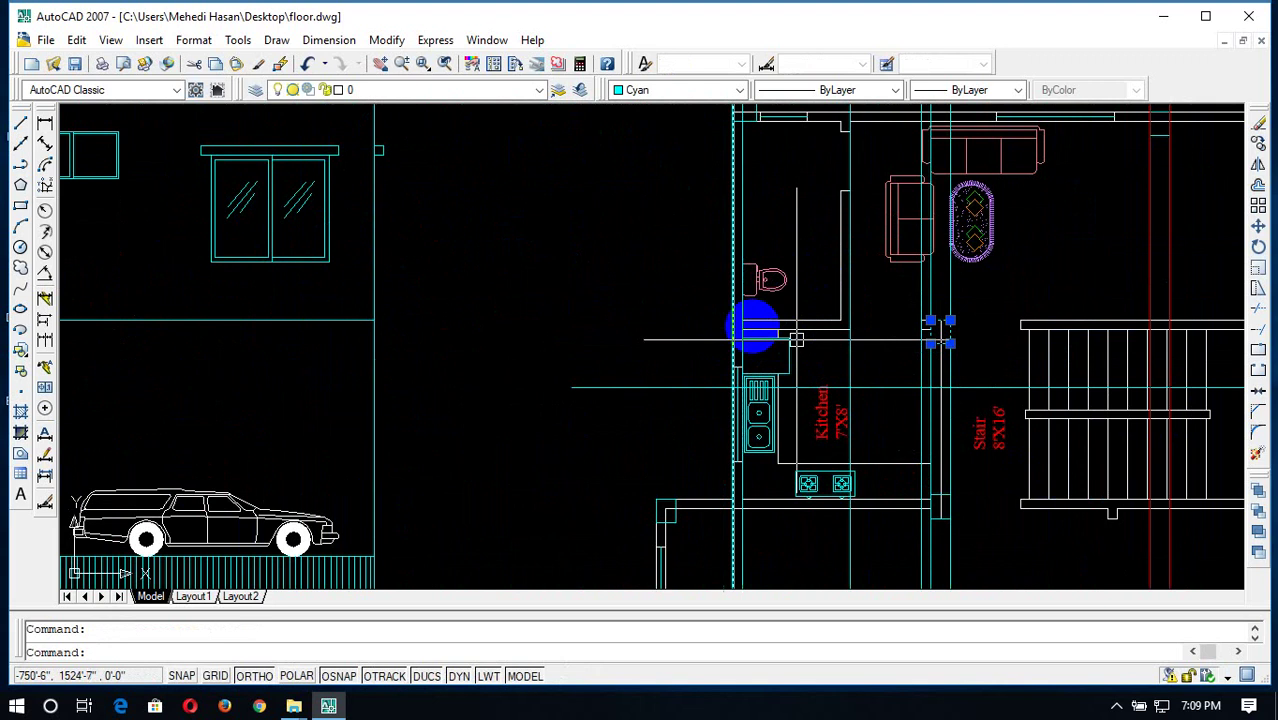
{"action": "scroll", "coordinate": [830, 358], "scroll_direction": "down", "scroll_amount": 4}
Copy the two wall-end lines from the plan 60'-7" straight down onto the stair section top
{"action": "type", "text": "co"}
{"action": "key", "text": "Return"}
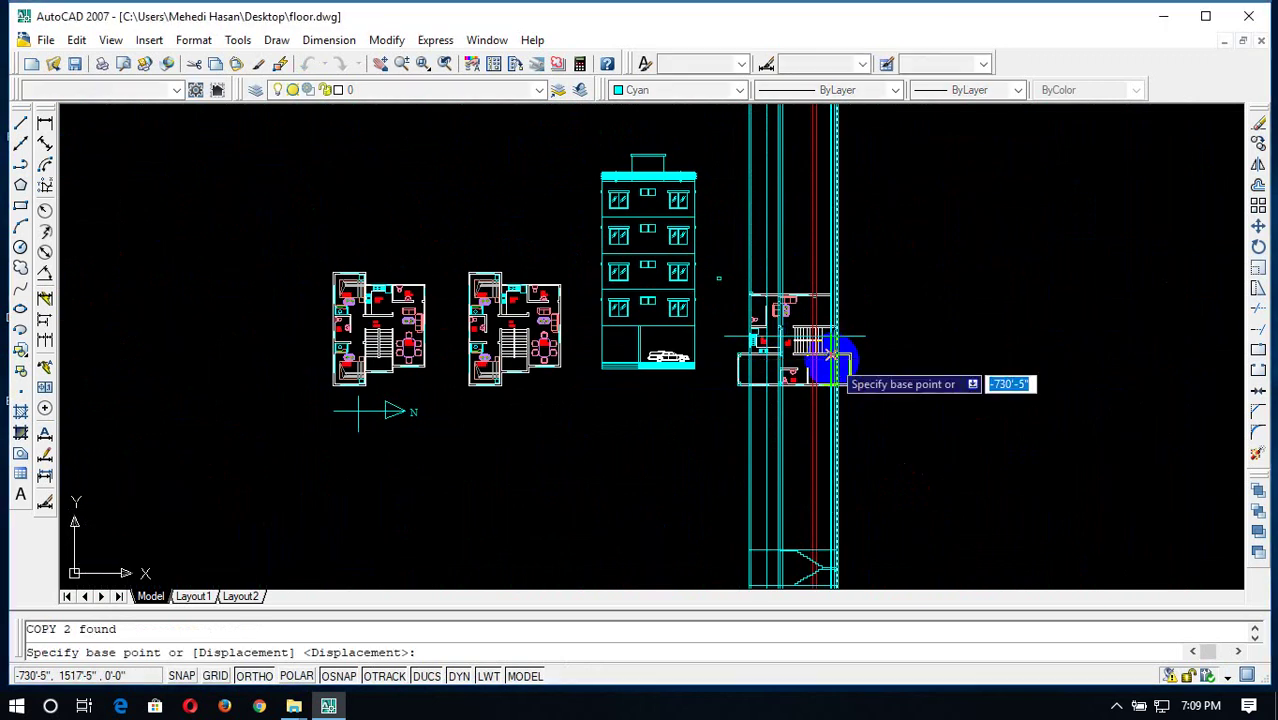
{"action": "scroll", "coordinate": [800, 340], "scroll_direction": "up", "scroll_amount": 3}
{"action": "scroll", "coordinate": [745, 288], "scroll_direction": "up", "scroll_amount": 5}
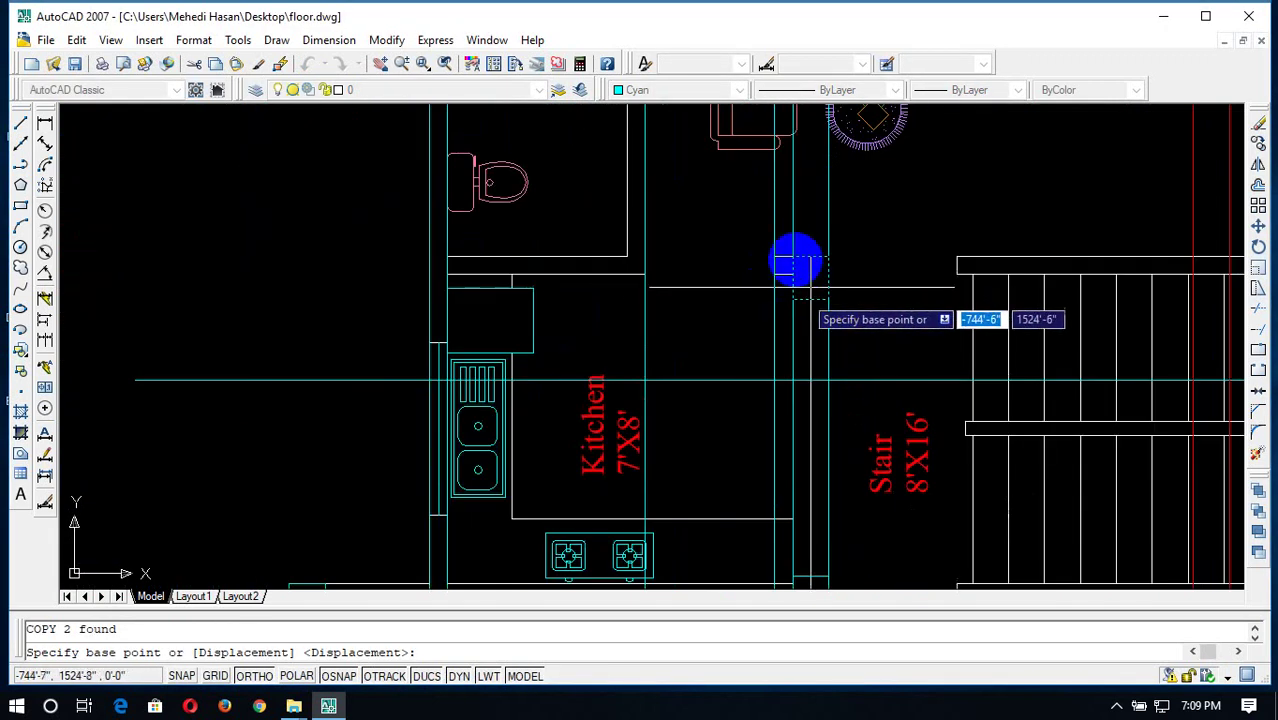
{"action": "left_click", "coordinate": [792, 256]}
{"action": "scroll", "coordinate": [827, 371], "scroll_direction": "down", "scroll_amount": 4}
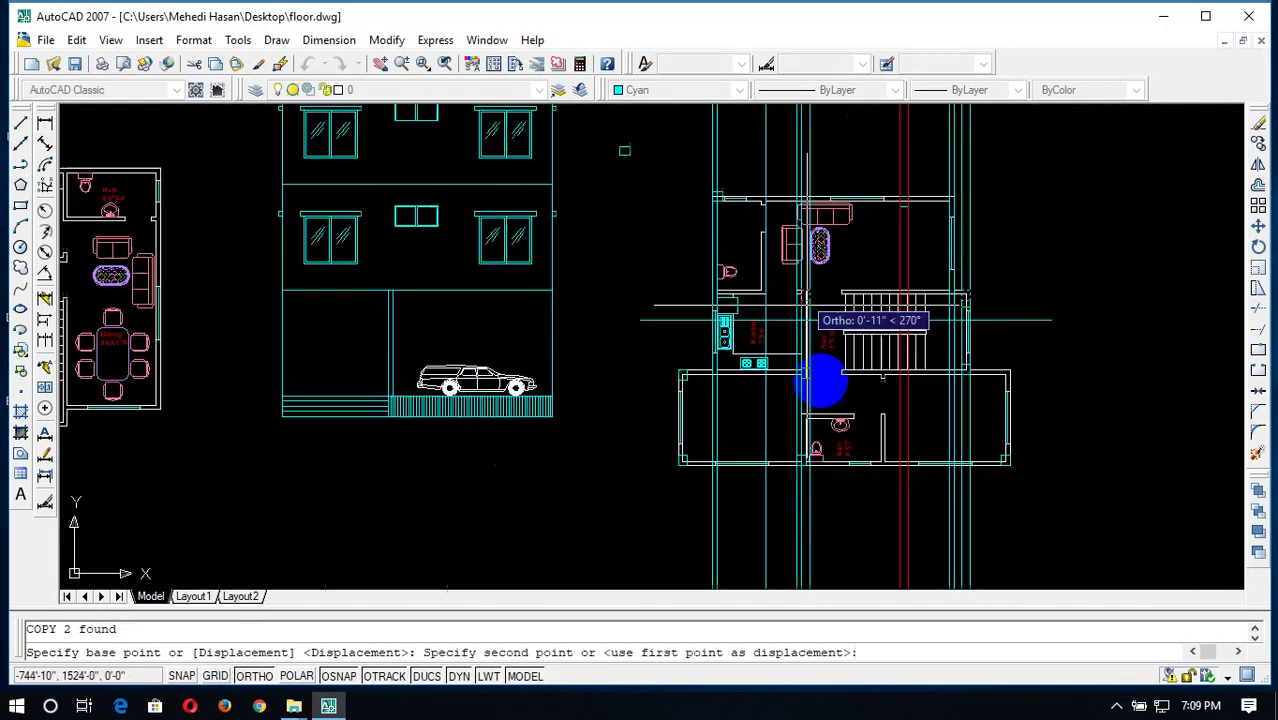
{"action": "scroll", "coordinate": [827, 442], "scroll_direction": "down", "scroll_amount": 3}
{"action": "scroll", "coordinate": [813, 534], "scroll_direction": "up", "scroll_amount": 4}
{"action": "scroll", "coordinate": [848, 580], "scroll_direction": "up", "scroll_amount": 2}
{"action": "scroll", "coordinate": [848, 580], "scroll_direction": "up", "scroll_amount": 3}
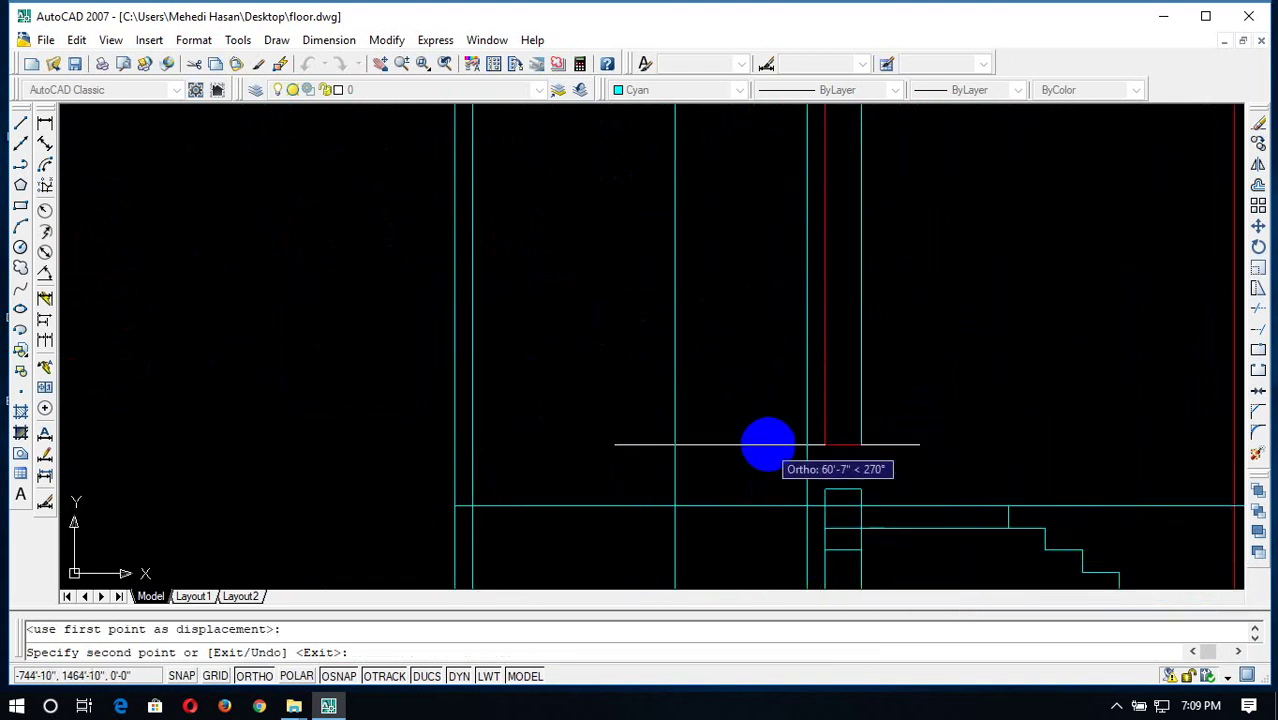
{"action": "key", "text": "Escape"}
{"action": "scroll", "coordinate": [793, 479], "scroll_direction": "down", "scroll_amount": 2}
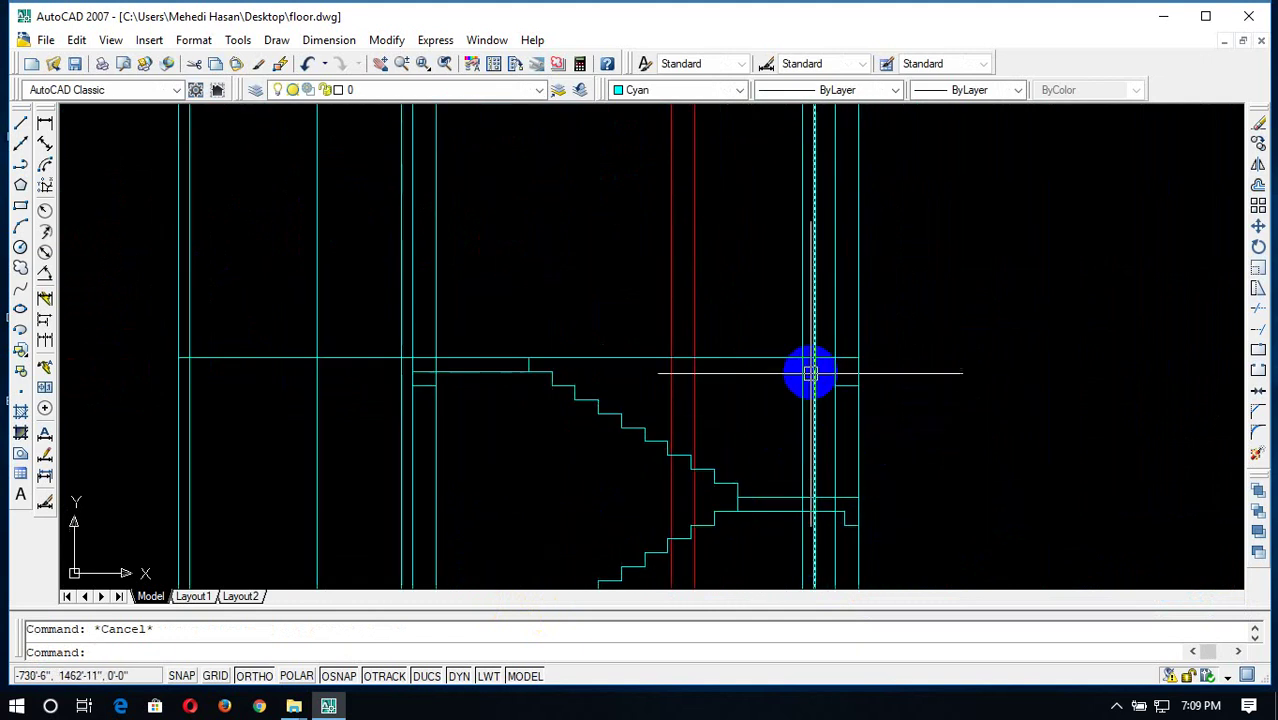
Erase the two extra vertical projection lines near the stair top
{"action": "scroll", "coordinate": [810, 370], "scroll_direction": "up", "scroll_amount": 3}
{"action": "middle_click_drag", "start_coordinate": [696, 403], "coordinate": [1227, 408]}
{"action": "scroll", "coordinate": [650, 394], "scroll_direction": "down", "scroll_amount": 2}
{"action": "scroll", "coordinate": [434, 454], "scroll_direction": "up", "scroll_amount": 2}
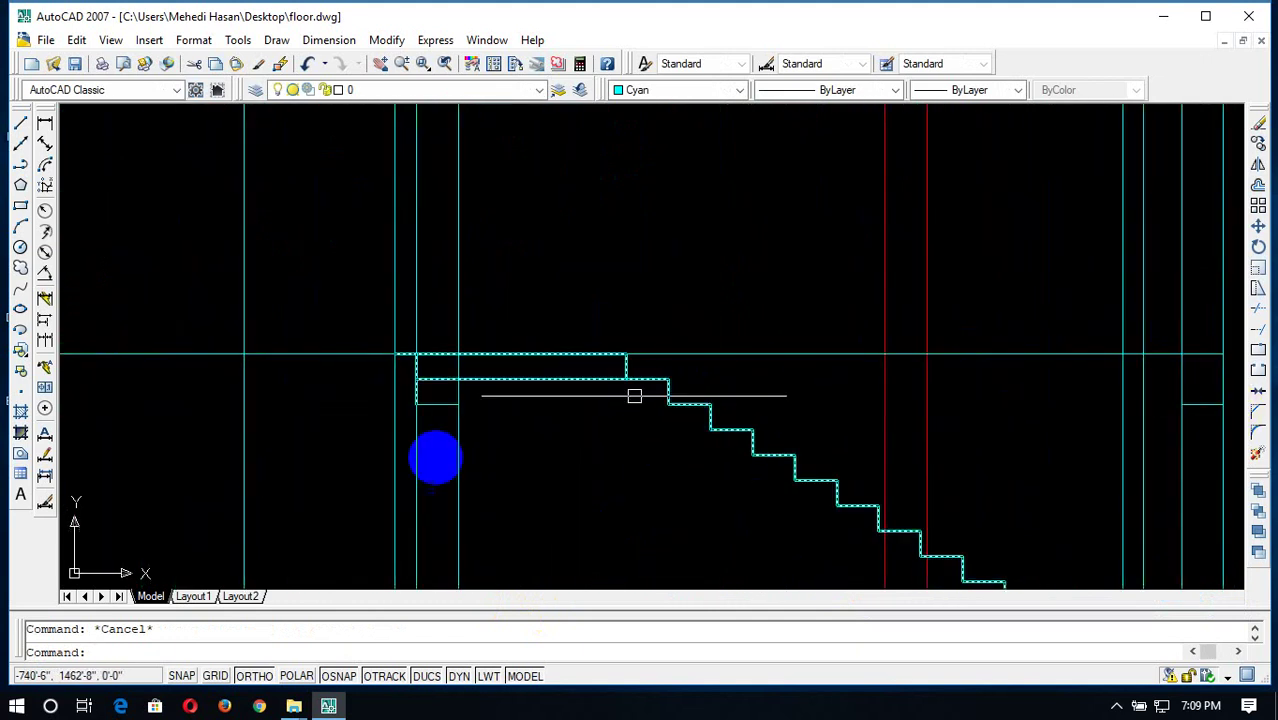
{"action": "scroll", "coordinate": [426, 446], "scroll_direction": "up", "scroll_amount": 3}
{"action": "left_click", "coordinate": [552, 404]}
{"action": "left_click", "coordinate": [510, 452]}
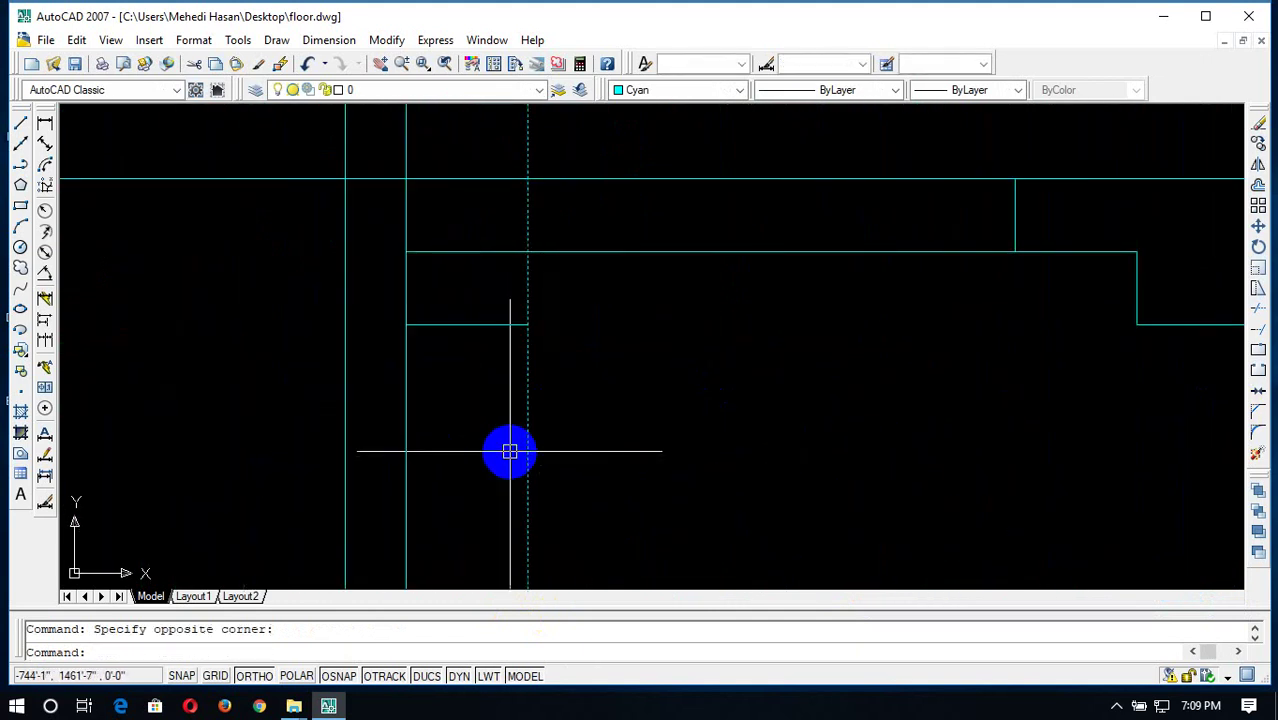
{"action": "key", "text": "Delete"}
Erase the red vertical guide line at the stair section
{"action": "scroll", "coordinate": [508, 448], "scroll_direction": "down", "scroll_amount": 3}
{"action": "scroll", "coordinate": [756, 431], "scroll_direction": "down", "scroll_amount": 2}
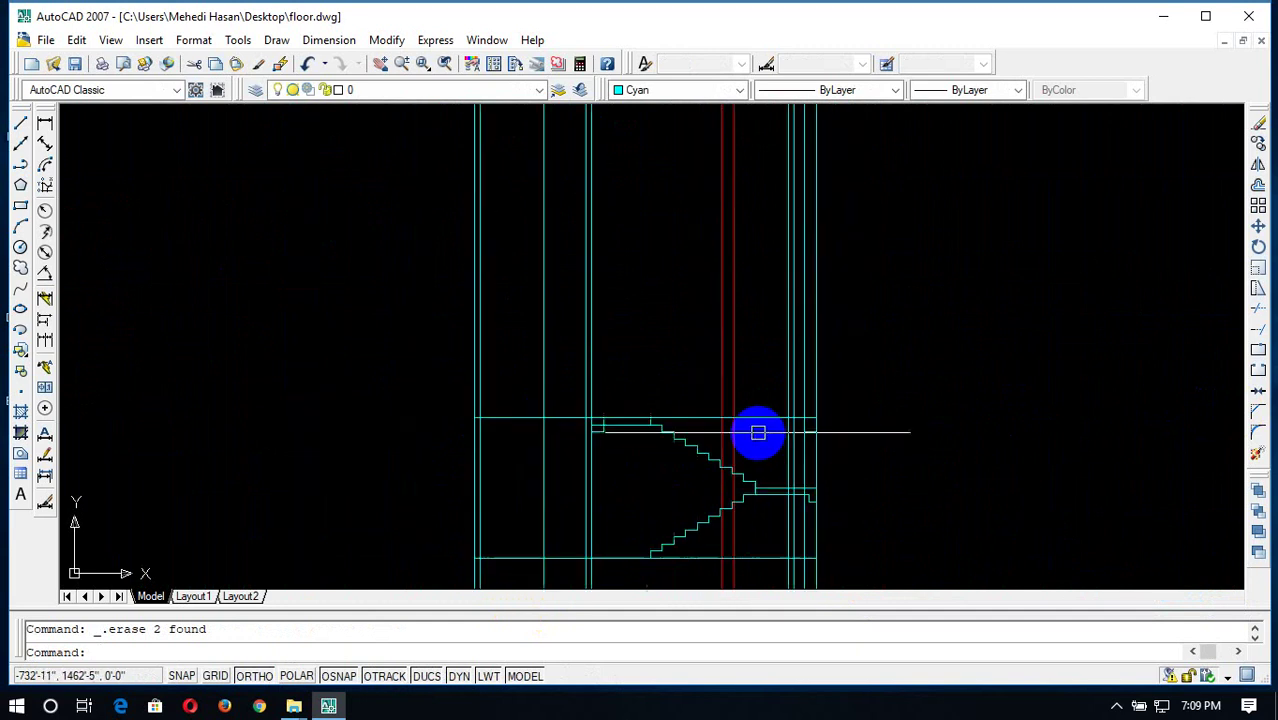
{"action": "scroll", "coordinate": [760, 250], "scroll_direction": "down", "scroll_amount": 4}
{"action": "scroll", "coordinate": [760, 250], "scroll_direction": "up", "scroll_amount": 5}
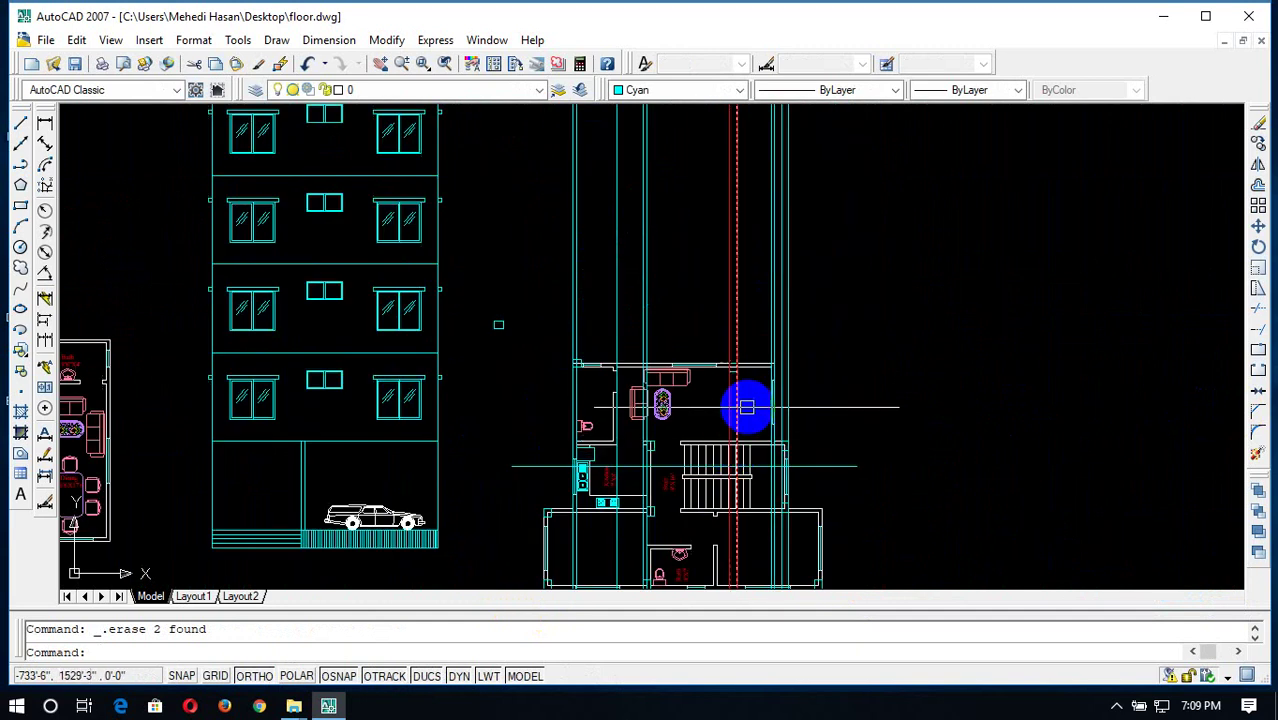
{"action": "left_click", "coordinate": [740, 408]}
{"action": "left_click", "coordinate": [718, 415]}
{"action": "key", "text": "Delete"}
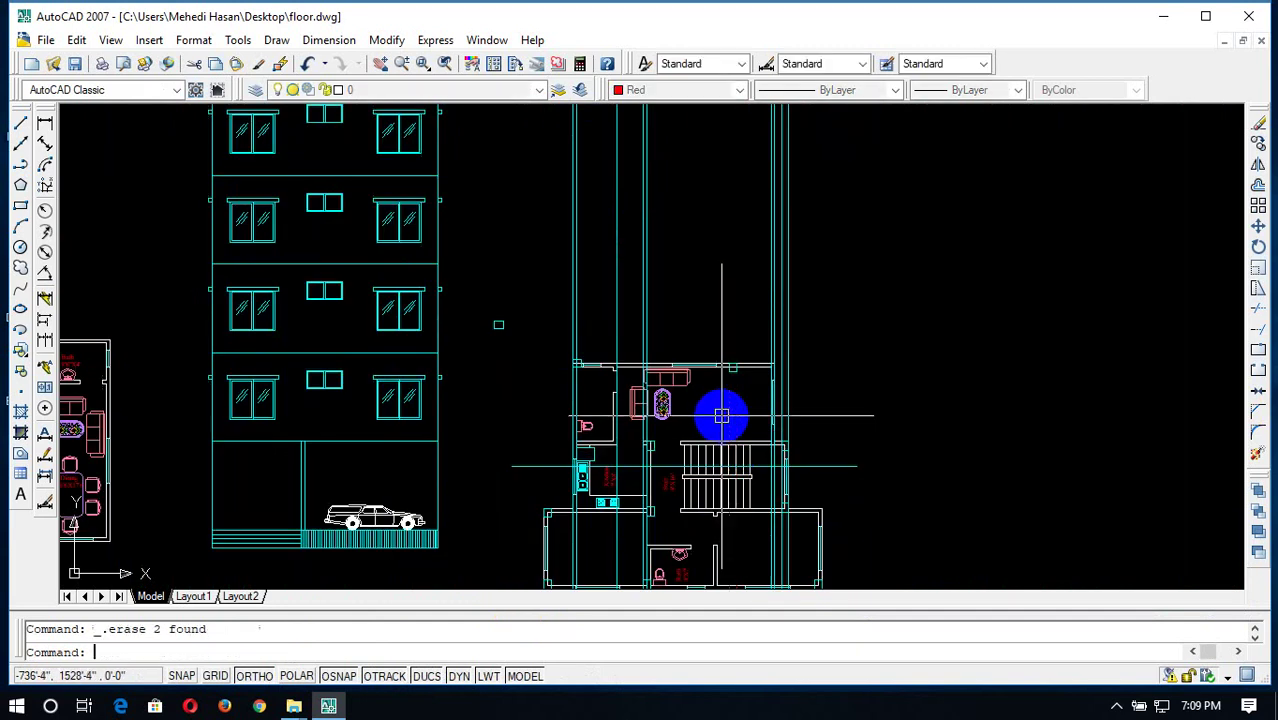
Erase the three leftover vertical lines around the top of the section
{"action": "scroll", "coordinate": [722, 414], "scroll_direction": "down", "scroll_amount": 5}
{"action": "scroll", "coordinate": [785, 394], "scroll_direction": "up", "scroll_amount": 4}
{"action": "scroll", "coordinate": [720, 280], "scroll_direction": "up", "scroll_amount": 1}
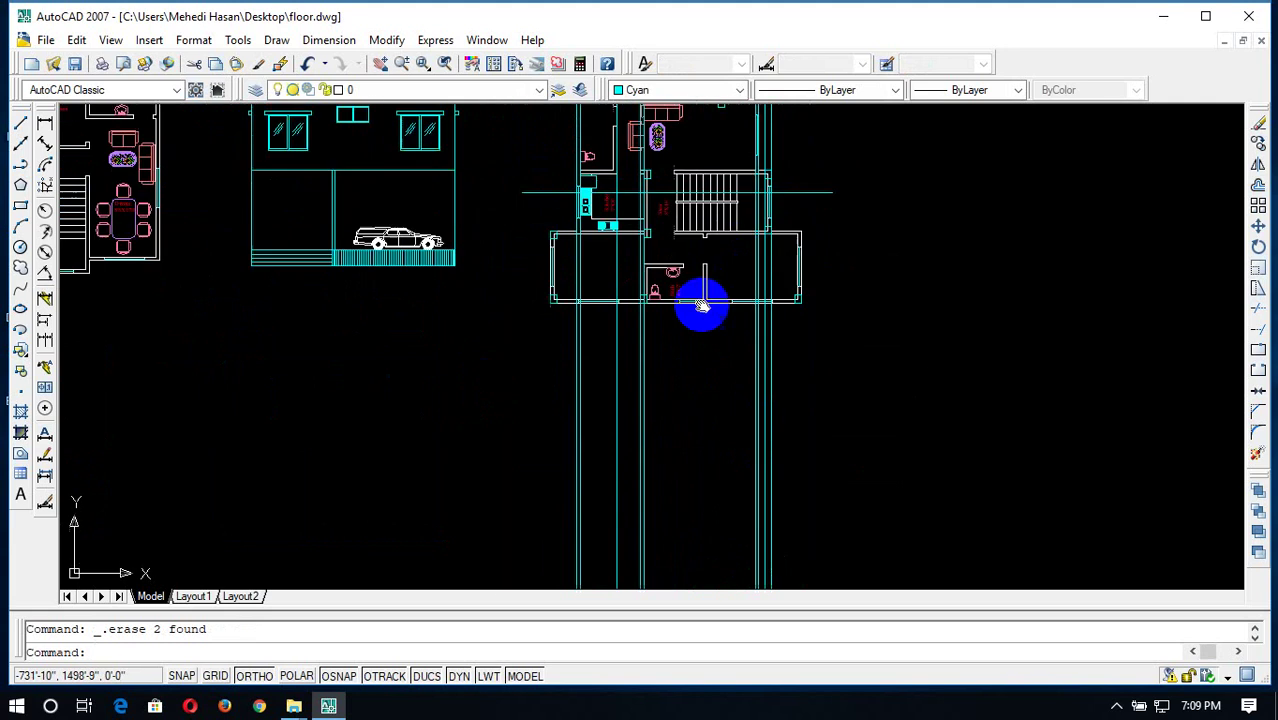
{"action": "scroll", "coordinate": [699, 491], "scroll_direction": "up", "scroll_amount": 3}
{"action": "scroll", "coordinate": [690, 479], "scroll_direction": "up", "scroll_amount": 1}
{"action": "scroll", "coordinate": [674, 461], "scroll_direction": "up", "scroll_amount": 1}
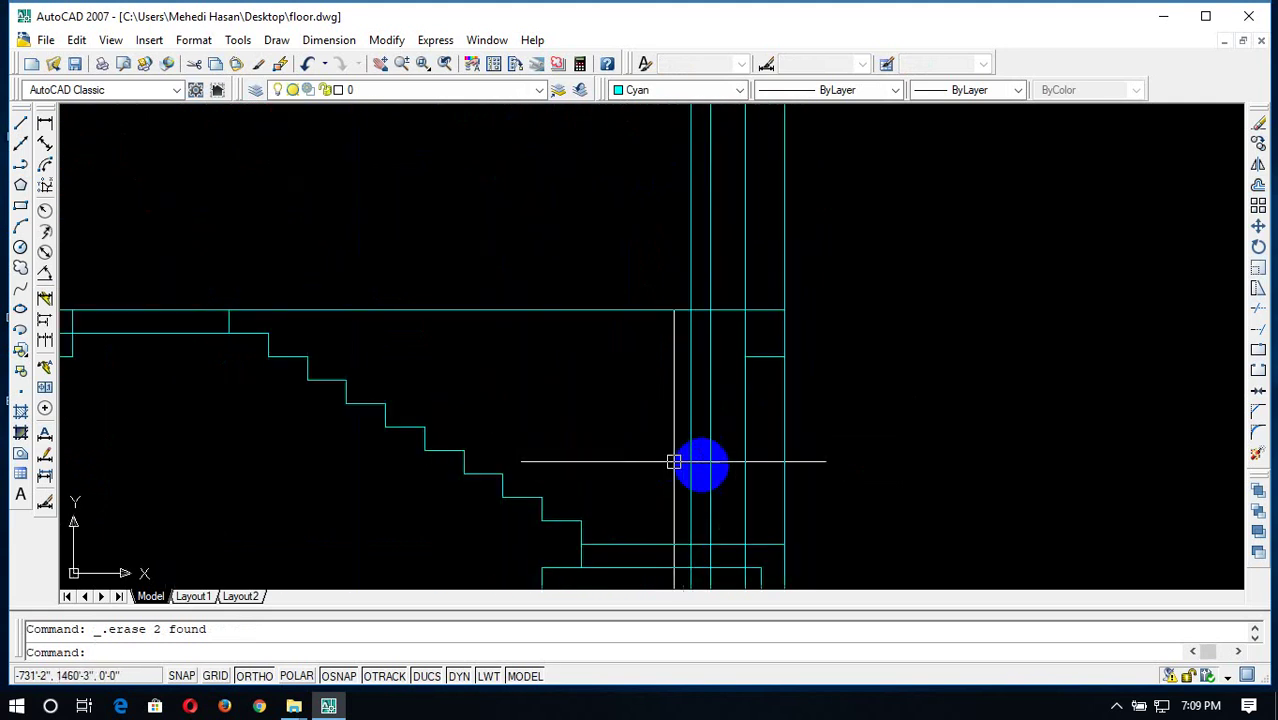
{"action": "left_click", "coordinate": [765, 444]}
{"action": "left_click", "coordinate": [649, 479]}
{"action": "key", "text": "Delete"}
{"action": "scroll", "coordinate": [759, 402], "scroll_direction": "down", "scroll_amount": 2}
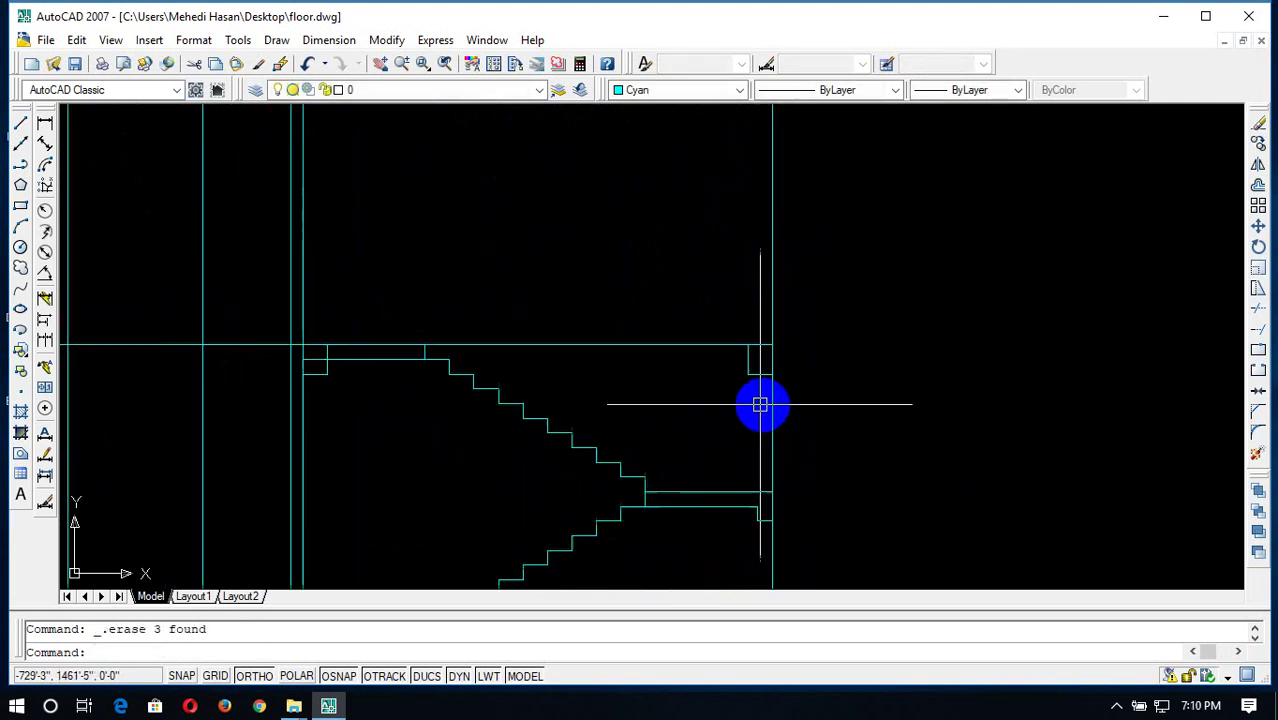
{"action": "scroll", "coordinate": [733, 434], "scroll_direction": "up", "scroll_amount": 3}
{"action": "scroll", "coordinate": [639, 434], "scroll_direction": "down", "scroll_amount": 3}
{"action": "middle_click_drag", "start_coordinate": [558, 459], "coordinate": [716, 491]}
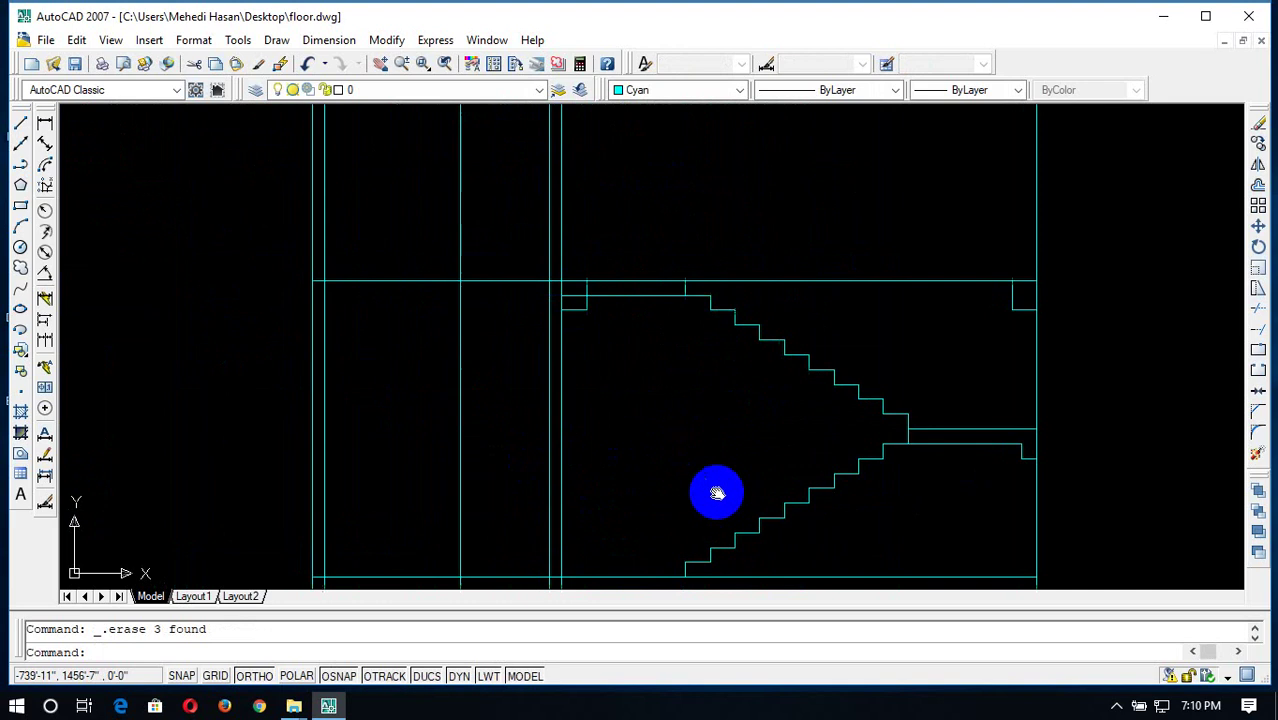
{"action": "scroll", "coordinate": [716, 491], "scroll_direction": "up", "scroll_amount": 1}
{"action": "scroll", "coordinate": [567, 300], "scroll_direction": "up", "scroll_amount": 2}
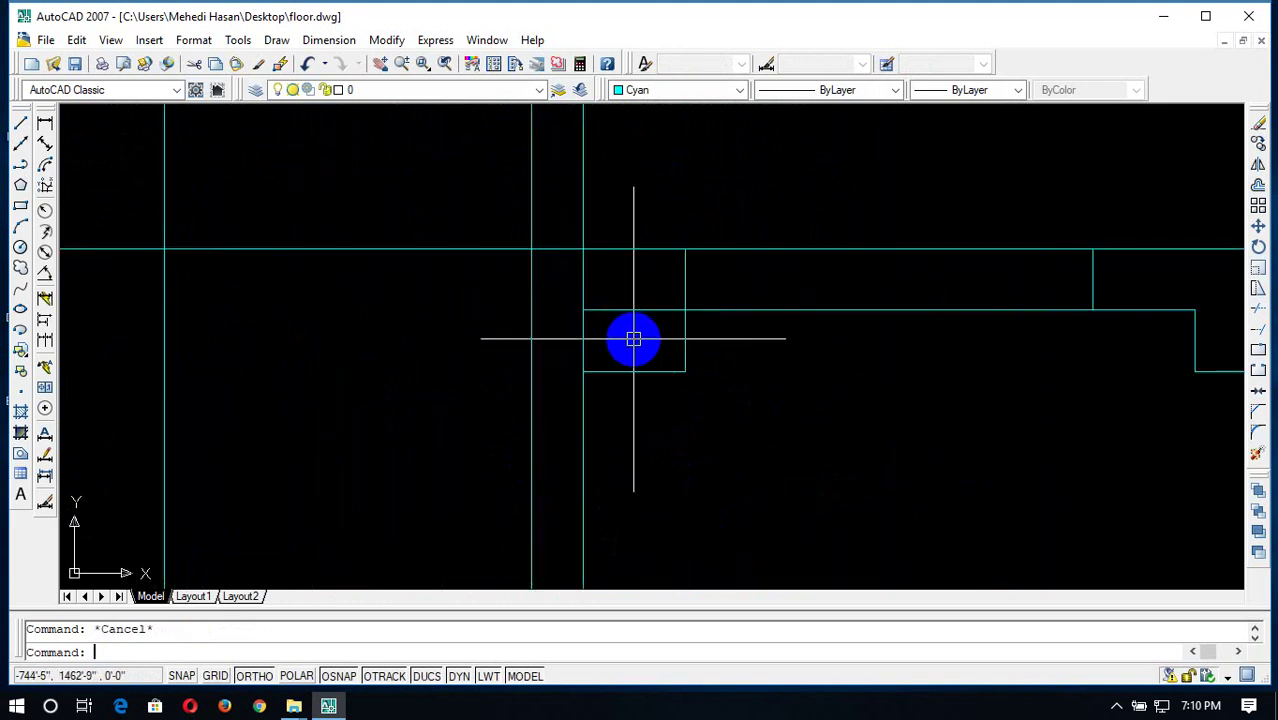
Trim off the short overhanging piece at the upper flight's top-left corner
{"action": "type", "text": "t"}
{"action": "key", "text": "Return"}
{"action": "key", "text": "Return"}
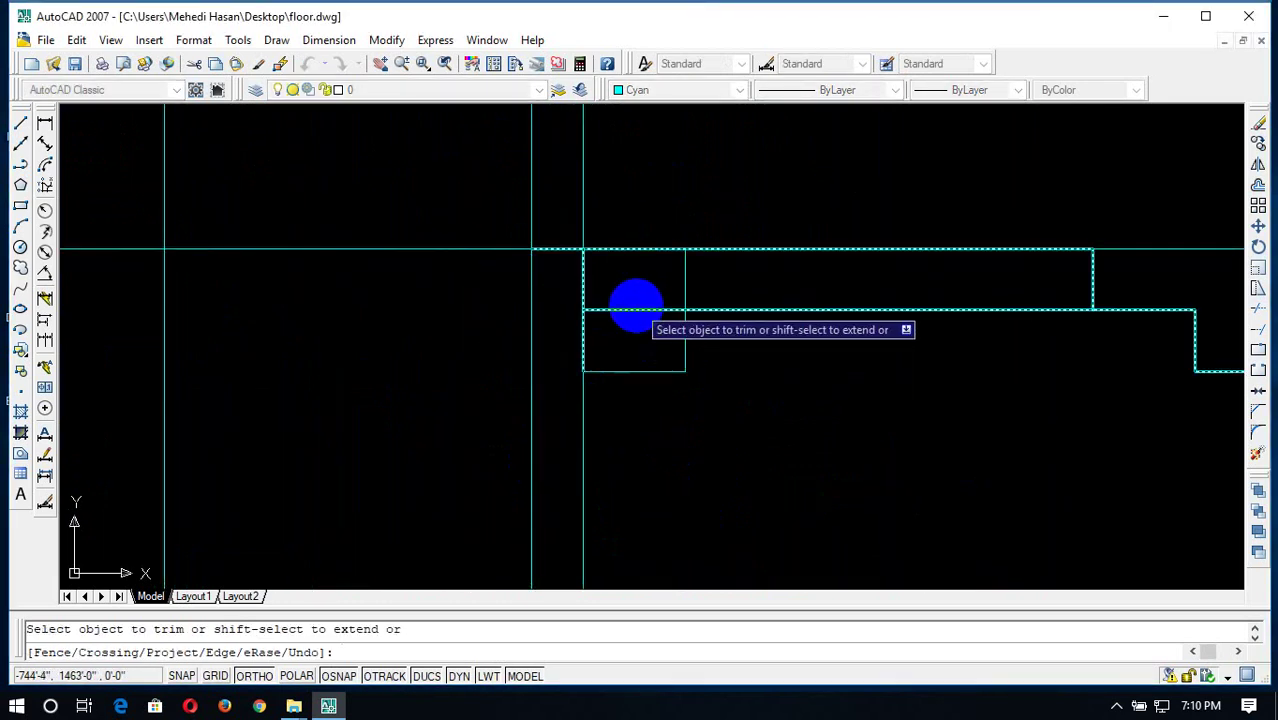
{"action": "left_click", "coordinate": [633, 308]}
{"action": "key", "text": "Escape"}
{"action": "scroll", "coordinate": [613, 357], "scroll_direction": "down", "scroll_amount": 2}
{"action": "scroll", "coordinate": [762, 407], "scroll_direction": "down", "scroll_amount": 1}
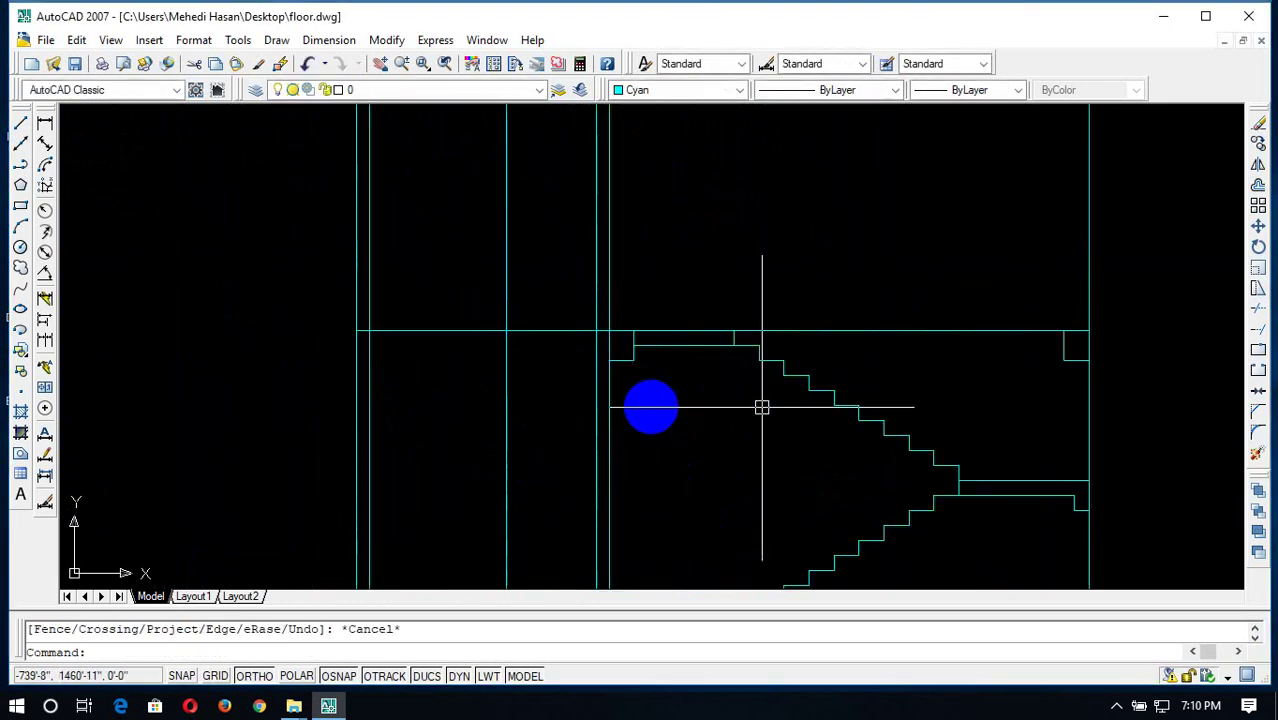
{"action": "scroll", "coordinate": [956, 413], "scroll_direction": "up", "scroll_amount": 2}
{"action": "scroll", "coordinate": [956, 411], "scroll_direction": "down", "scroll_amount": 4}
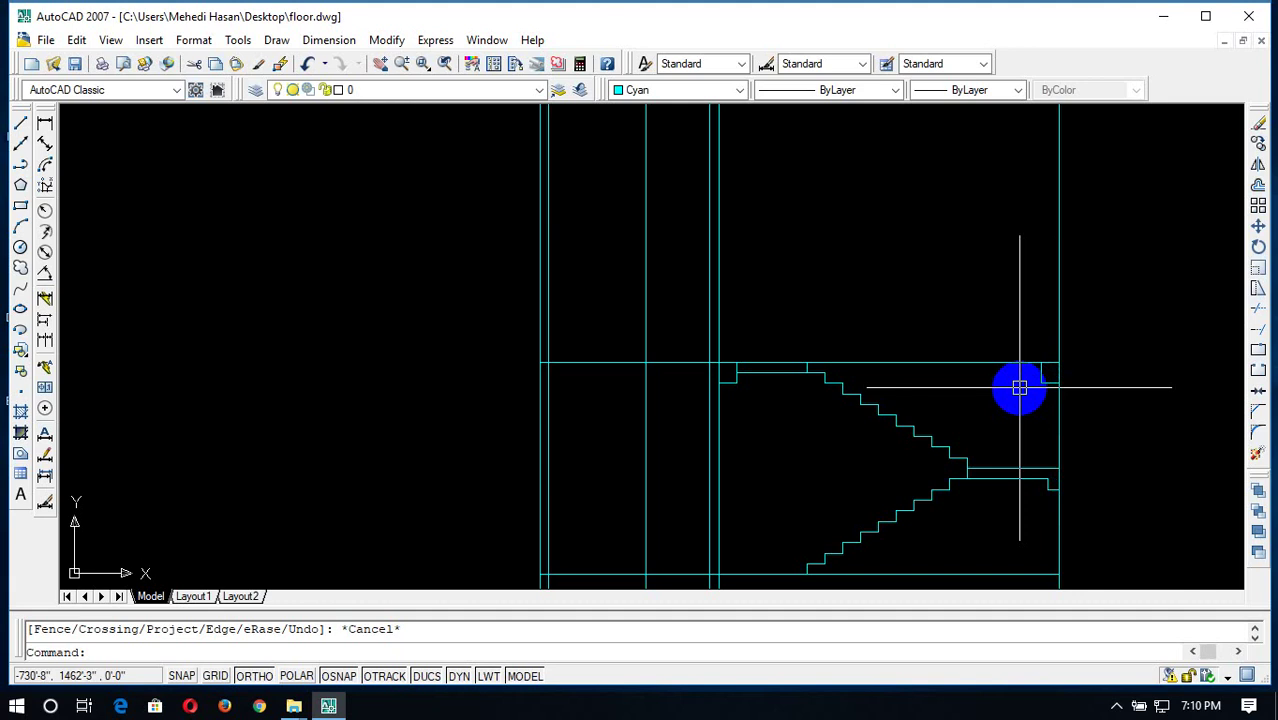
{"action": "scroll", "coordinate": [699, 365], "scroll_direction": "down", "scroll_amount": 2}
{"action": "scroll", "coordinate": [703, 370], "scroll_direction": "up", "scroll_amount": 3}
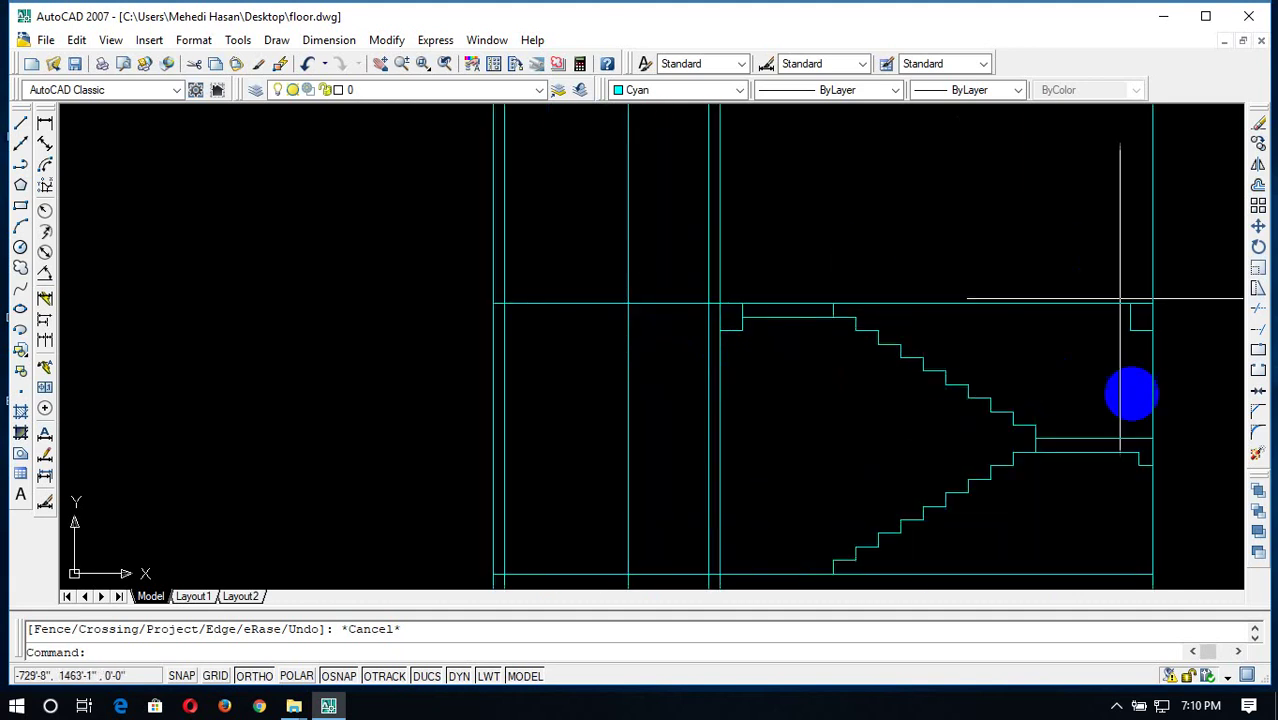
{"action": "scroll", "coordinate": [836, 351], "scroll_direction": "down", "scroll_amount": 3}
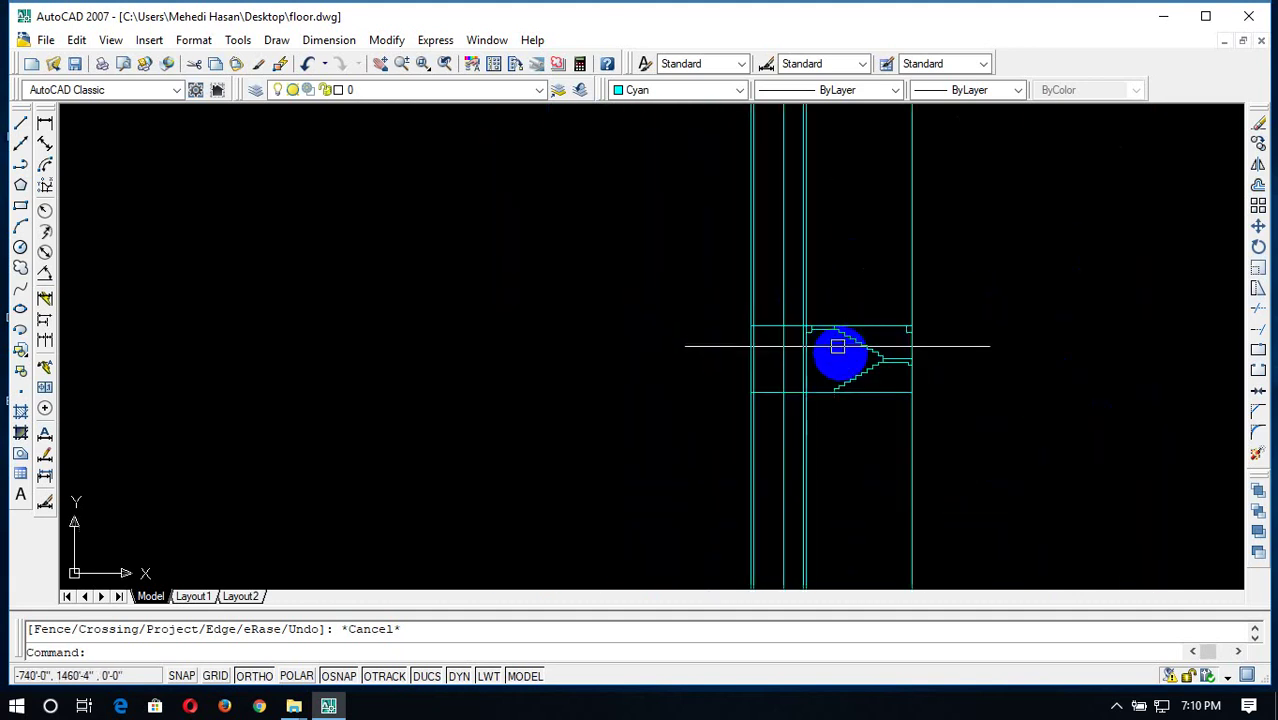
{"action": "scroll", "coordinate": [832, 352], "scroll_direction": "up", "scroll_amount": 2}
{"action": "scroll", "coordinate": [832, 352], "scroll_direction": "up", "scroll_amount": 2}
{"action": "scroll", "coordinate": [933, 445], "scroll_direction": "up", "scroll_amount": 2}
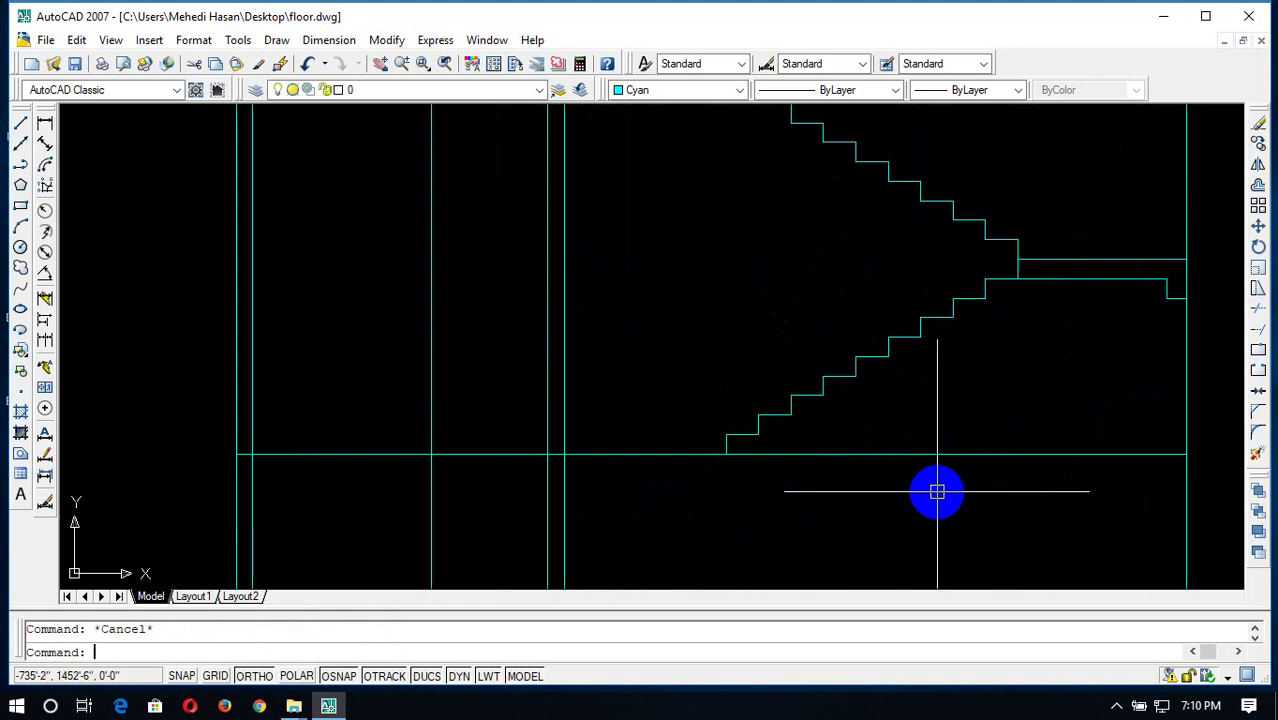
Draw waist diagonals from the lower flight's bottom to the landing and from the landing up to the top
{"action": "type", "text": "l"}
{"action": "key", "text": "Return"}
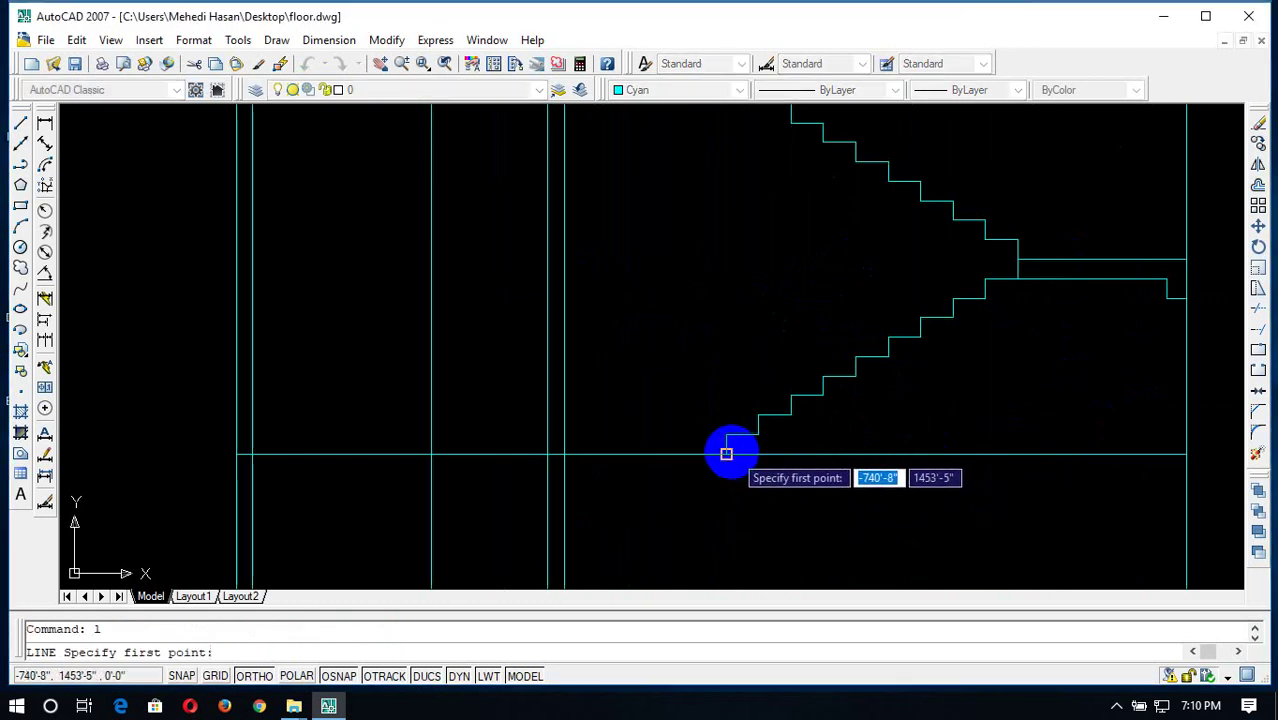
{"action": "left_click", "coordinate": [727, 453]}
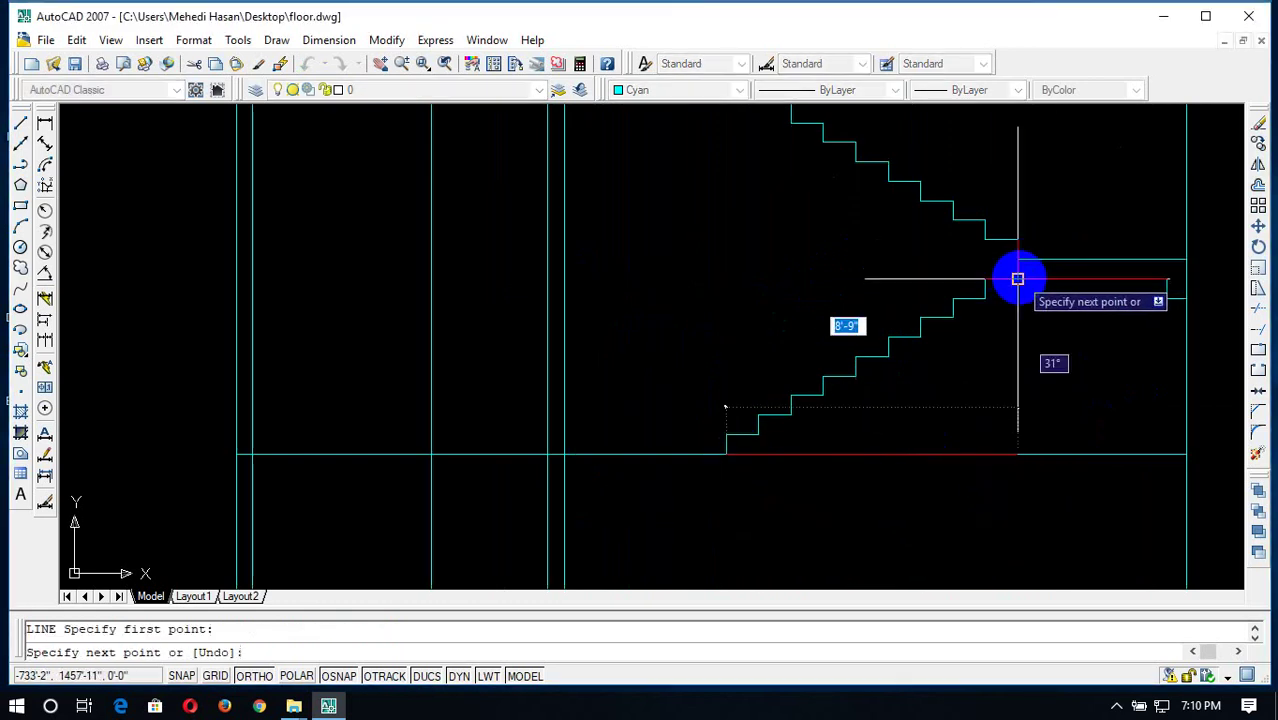
{"action": "left_click", "coordinate": [1018, 280]}
{"action": "key", "text": "Return"}
{"action": "key", "text": "Return"}
{"action": "left_click", "coordinate": [1018, 258]}
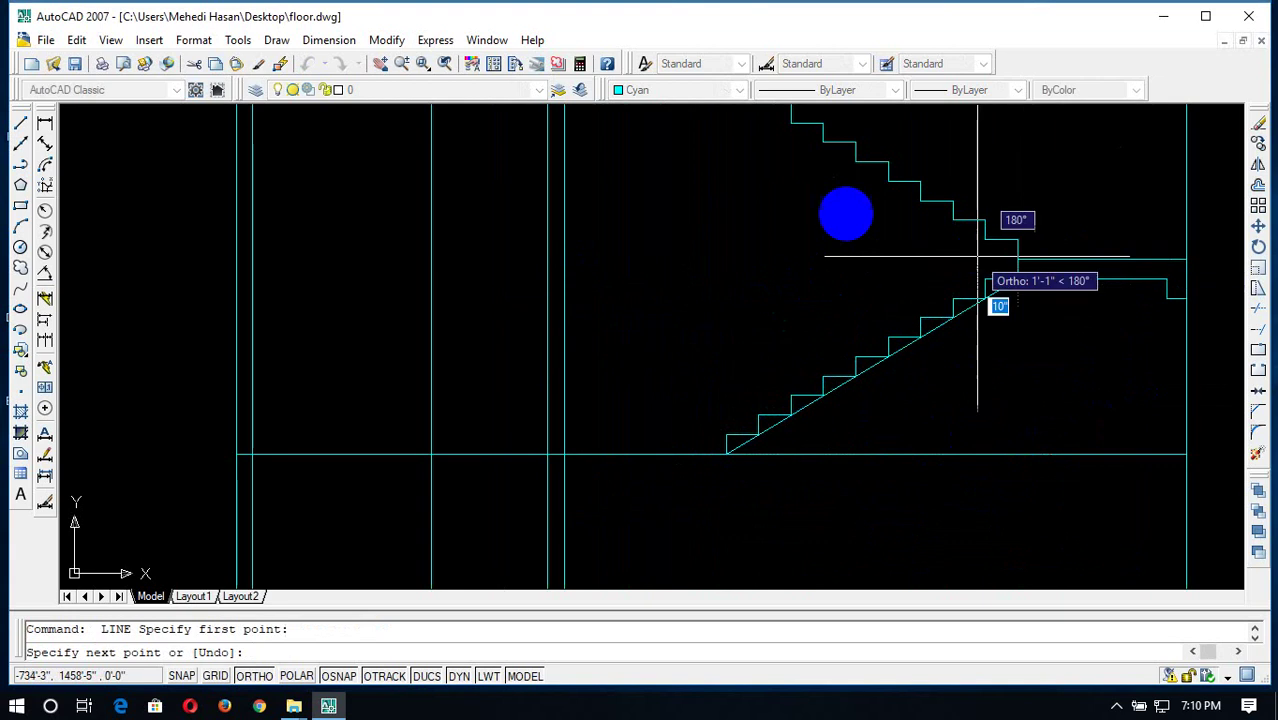
{"action": "scroll", "coordinate": [845, 211], "scroll_direction": "down", "scroll_amount": 5}
{"action": "scroll", "coordinate": [825, 204], "scroll_direction": "up", "scroll_amount": 5}
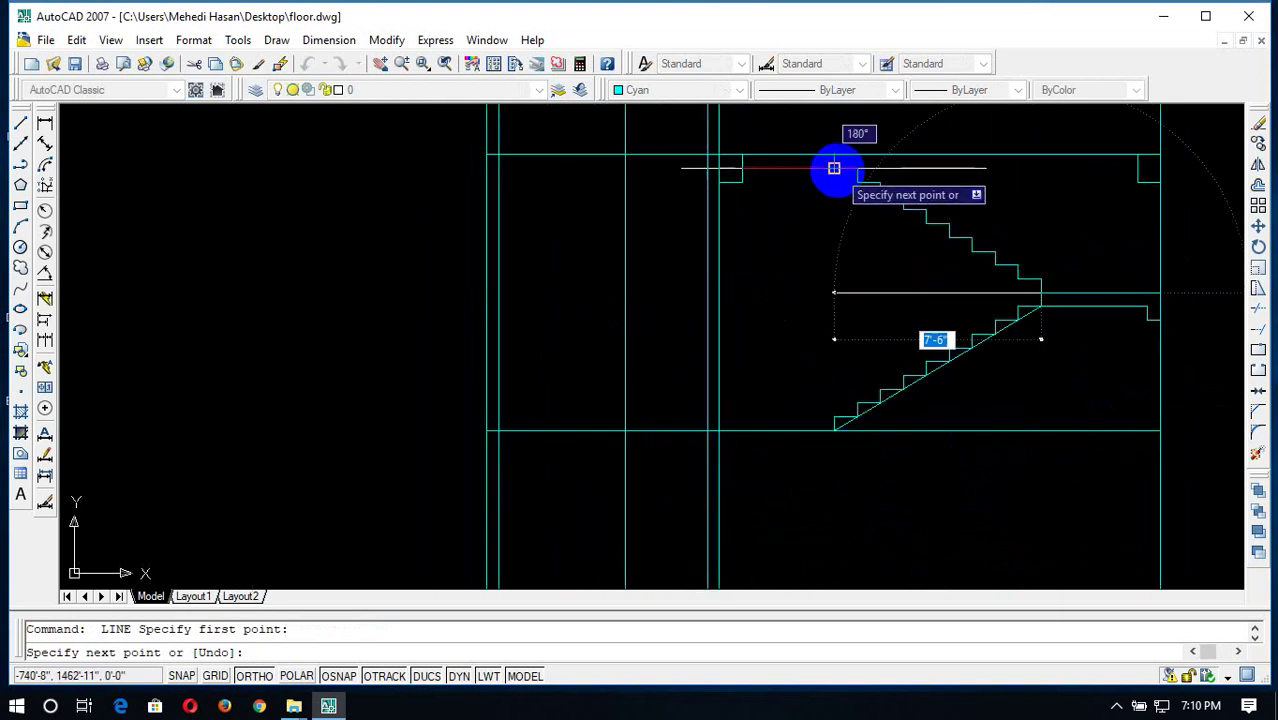
{"action": "left_click", "coordinate": [834, 167]}
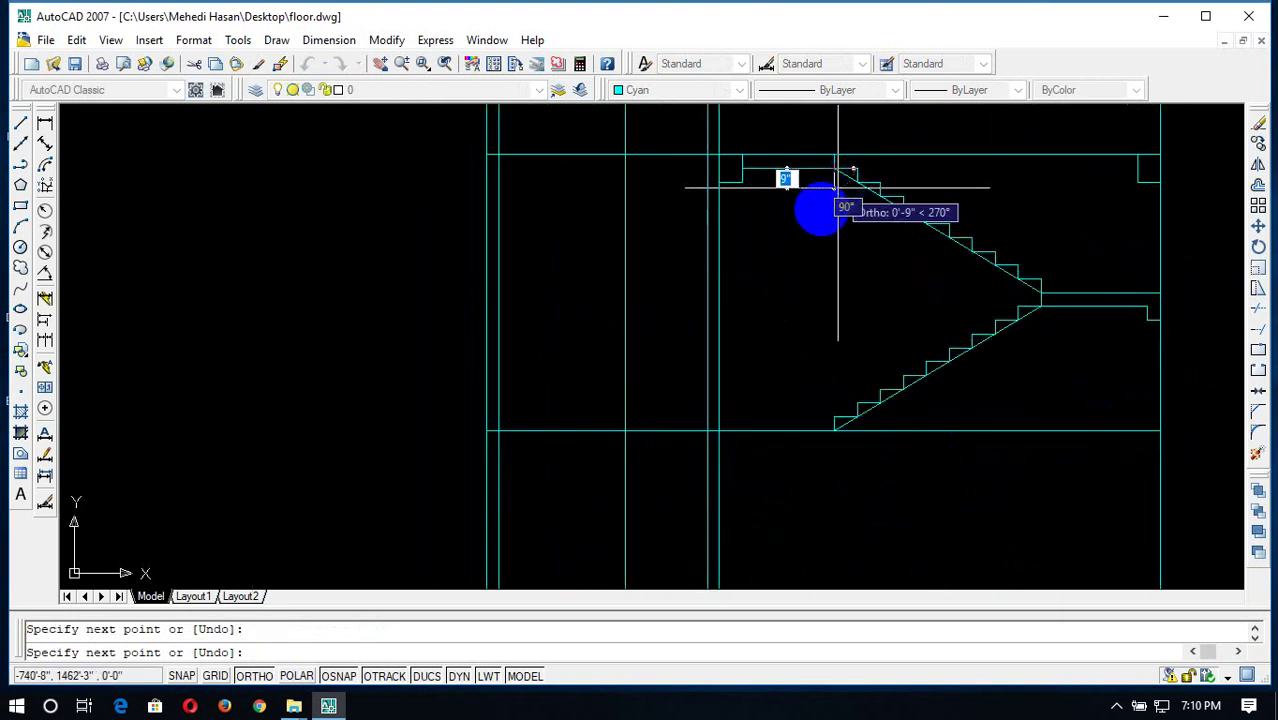
Offset the lower and upper stair diagonals 6 units downward as slab thickness
{"action": "key", "text": "Escape"}
{"action": "type", "text": "o"}
{"action": "key", "text": "Return"}
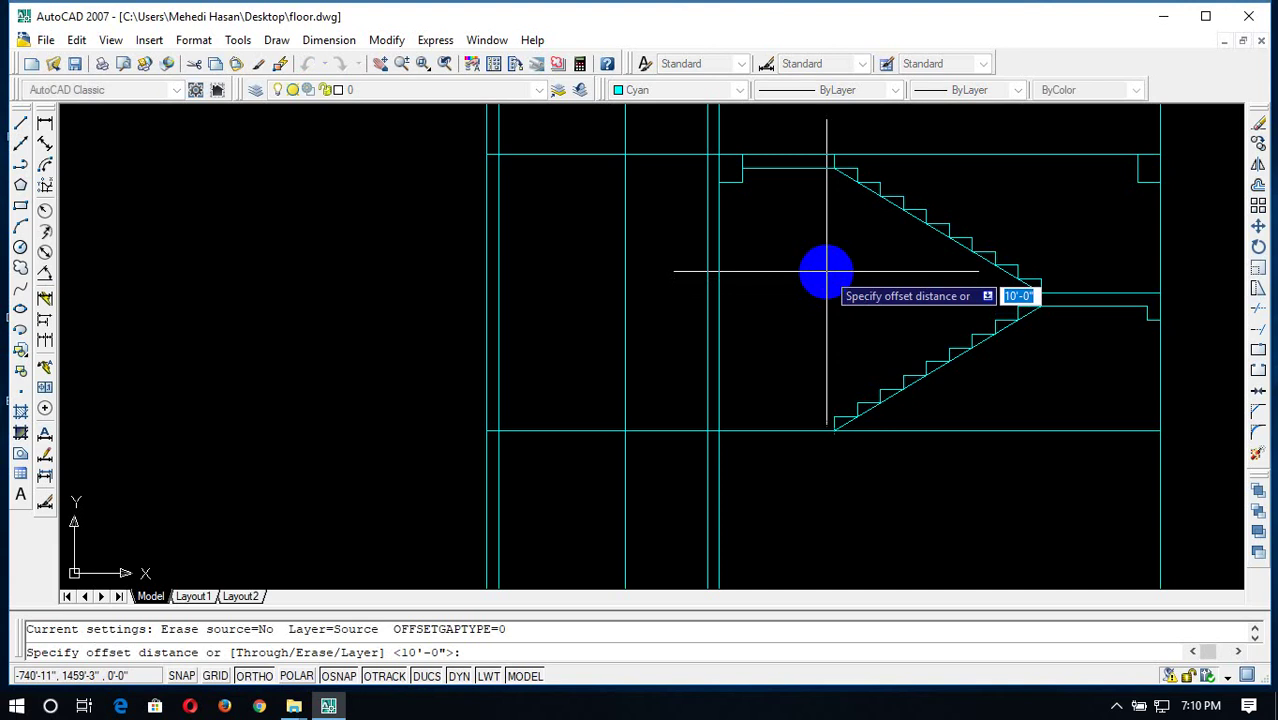
{"action": "type", "text": "6"}
{"action": "key", "text": "Return"}
{"action": "scroll", "coordinate": [897, 408], "scroll_direction": "up", "scroll_amount": 5}
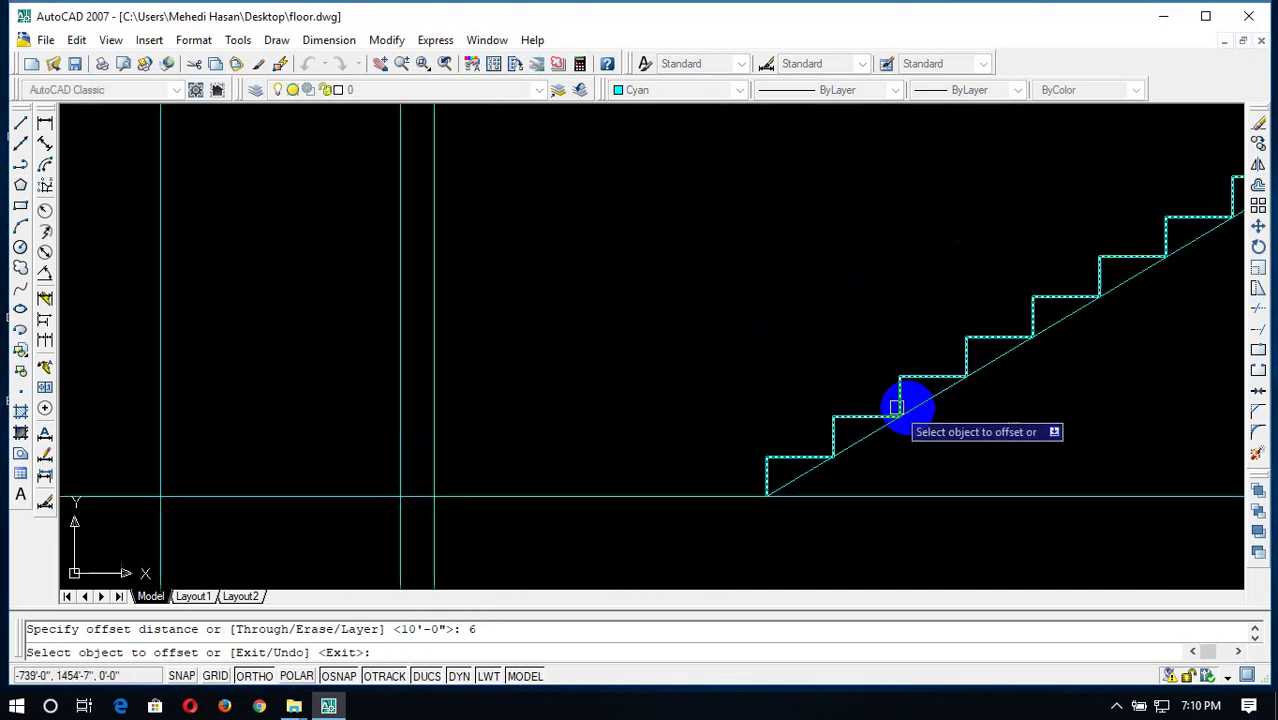
{"action": "left_click", "coordinate": [941, 388]}
{"action": "left_click", "coordinate": [979, 385]}
{"action": "scroll", "coordinate": [979, 385], "scroll_direction": "down", "scroll_amount": 3}
{"action": "scroll", "coordinate": [1045, 268], "scroll_direction": "up", "scroll_amount": 1}
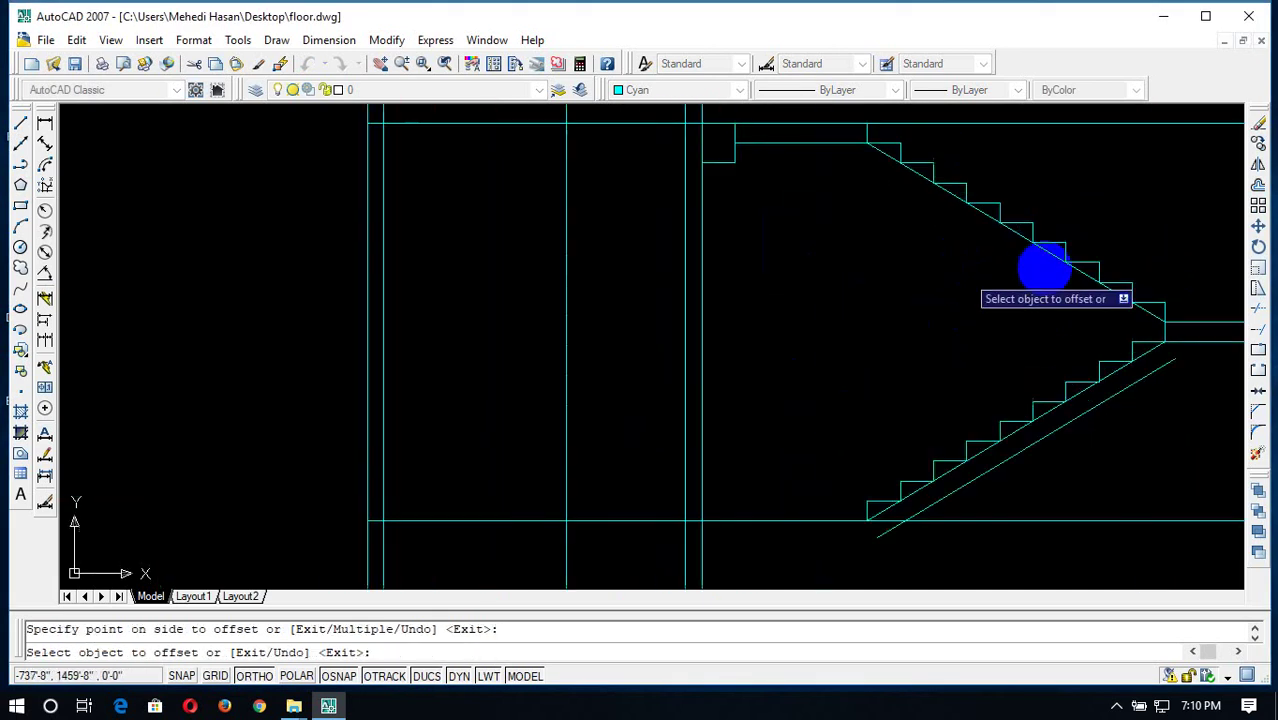
{"action": "left_click", "coordinate": [1050, 258]}
{"action": "left_click", "coordinate": [961, 318]}
{"action": "key", "text": "Escape"}
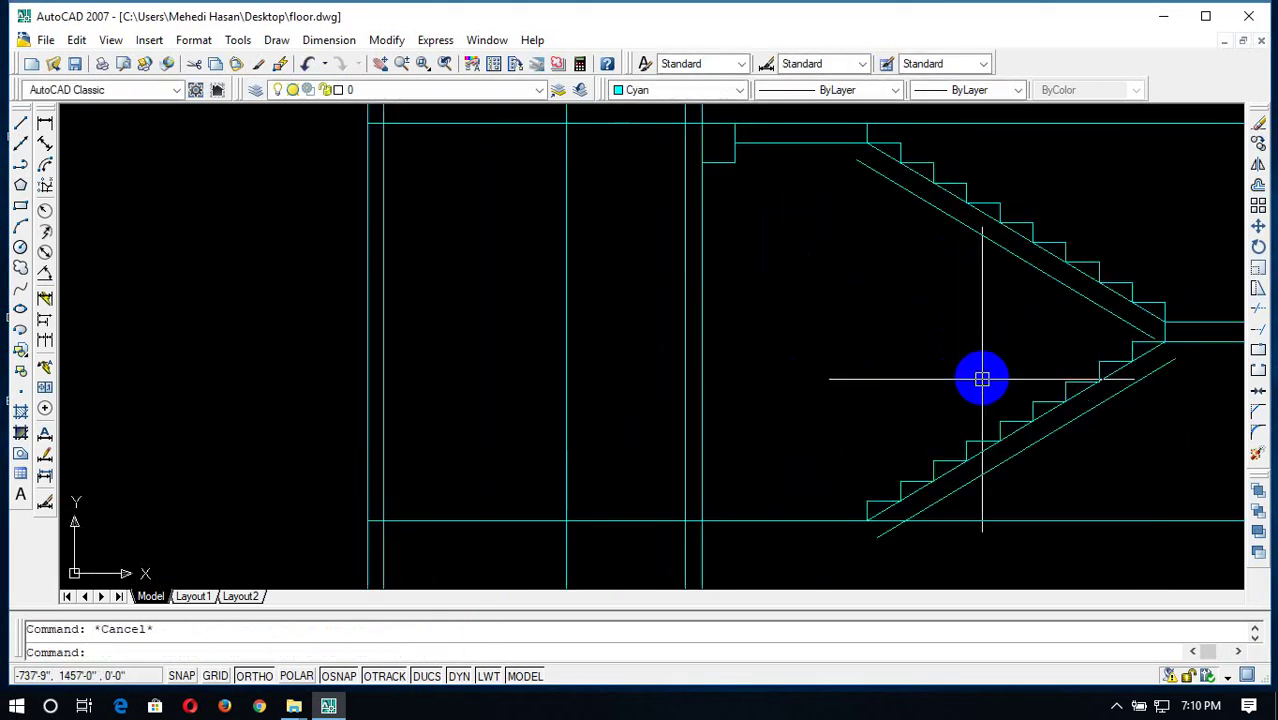
{"action": "type", "text": "ex"}
Extend the offset slab lines to meet the landing and the top line
{"action": "key", "text": "Return"}
{"action": "key", "text": "Return"}
{"action": "left_click", "coordinate": [1140, 382]}
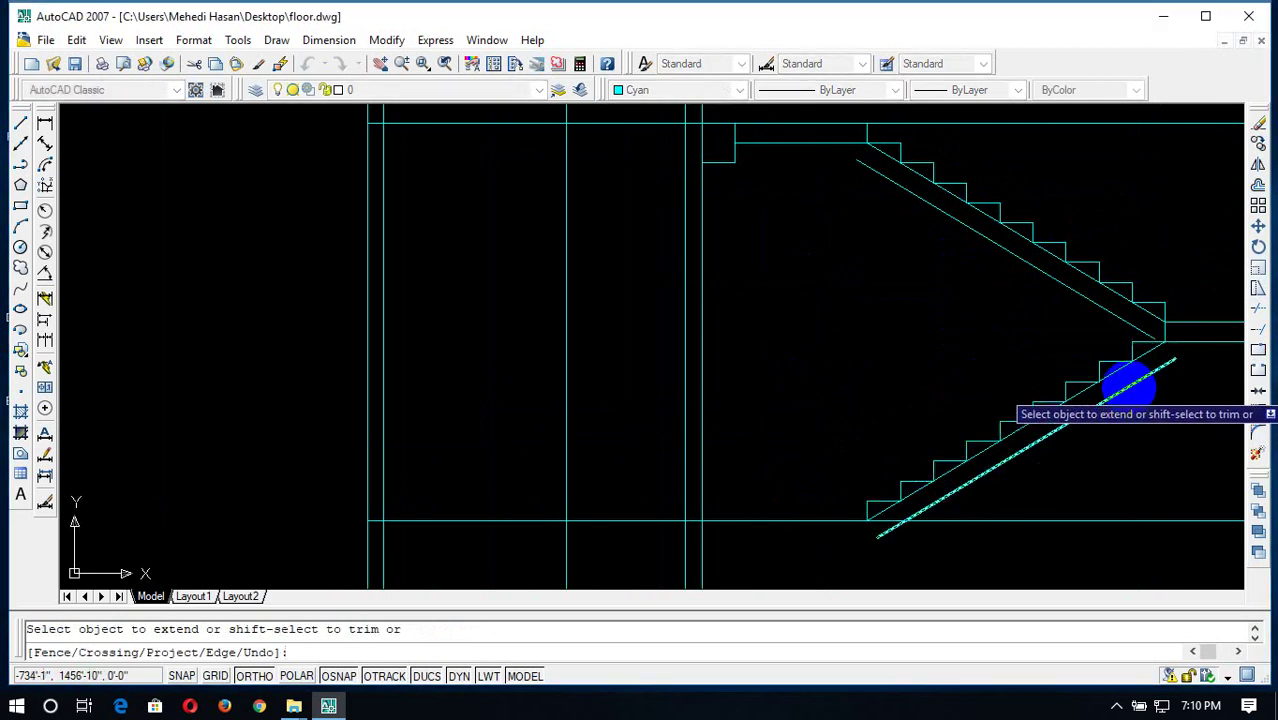
{"action": "left_click", "coordinate": [872, 172]}
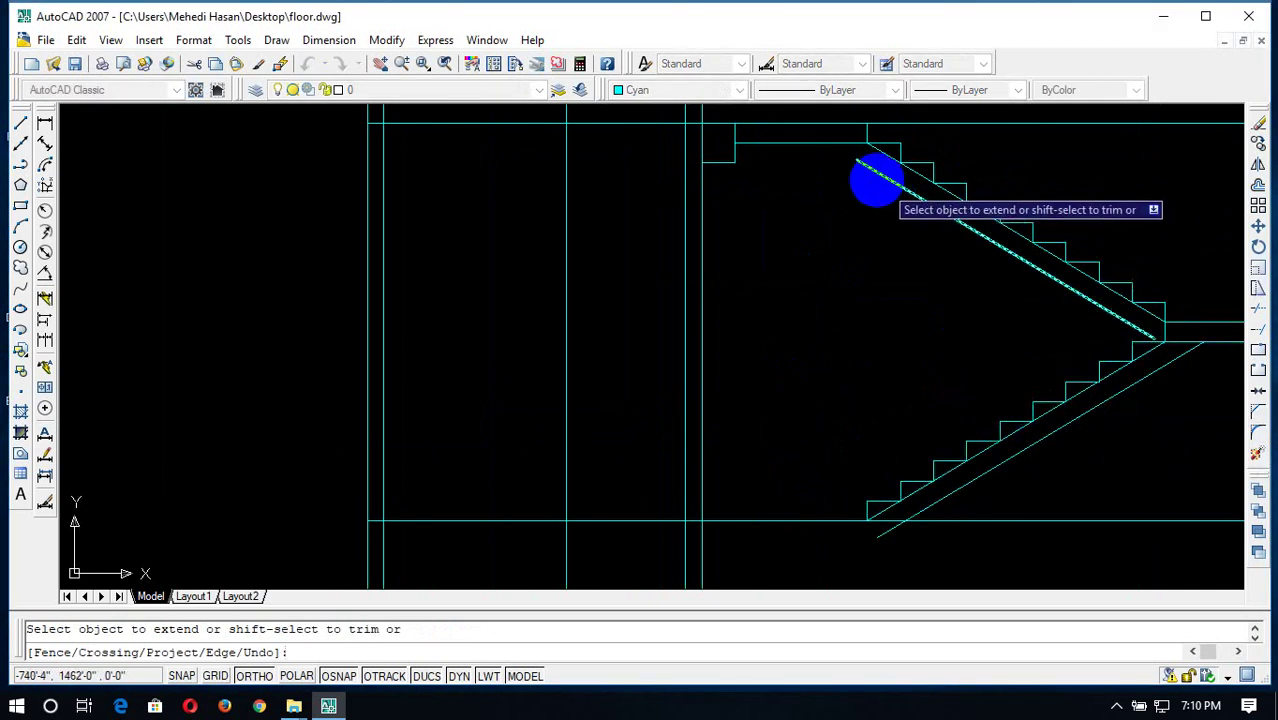
{"action": "left_click", "coordinate": [1127, 326]}
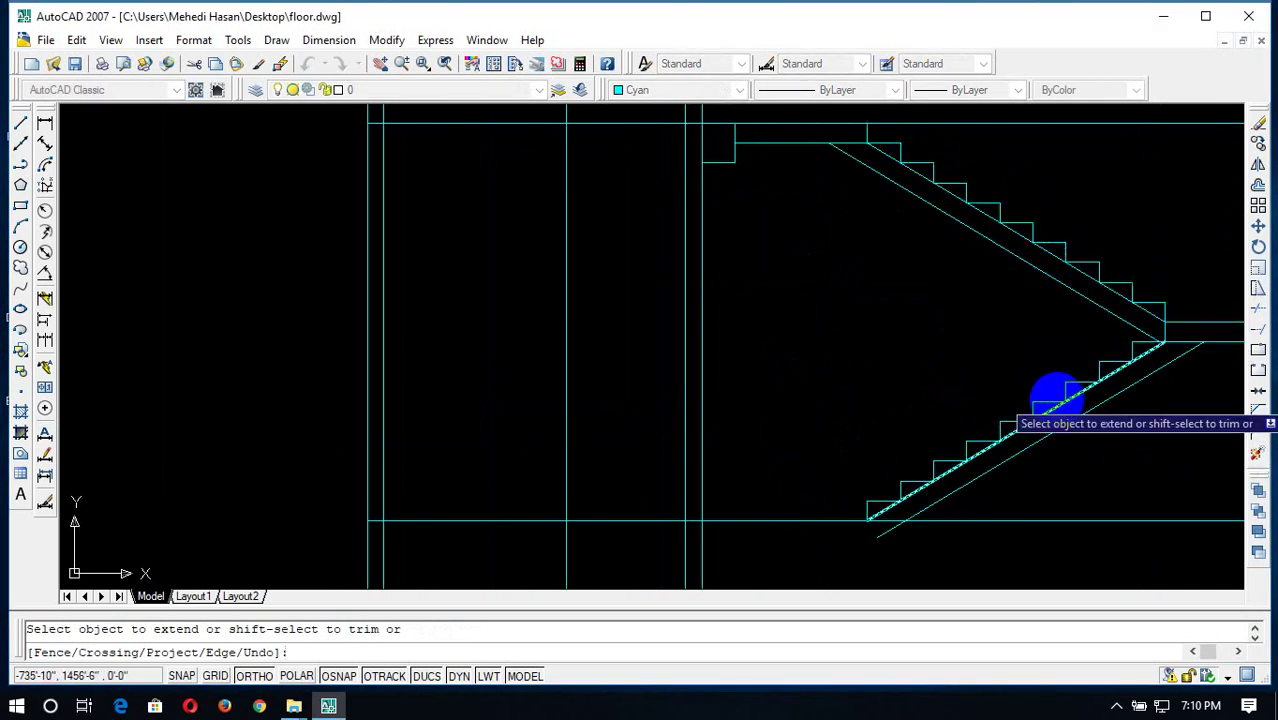
{"action": "key", "text": "Escape"}
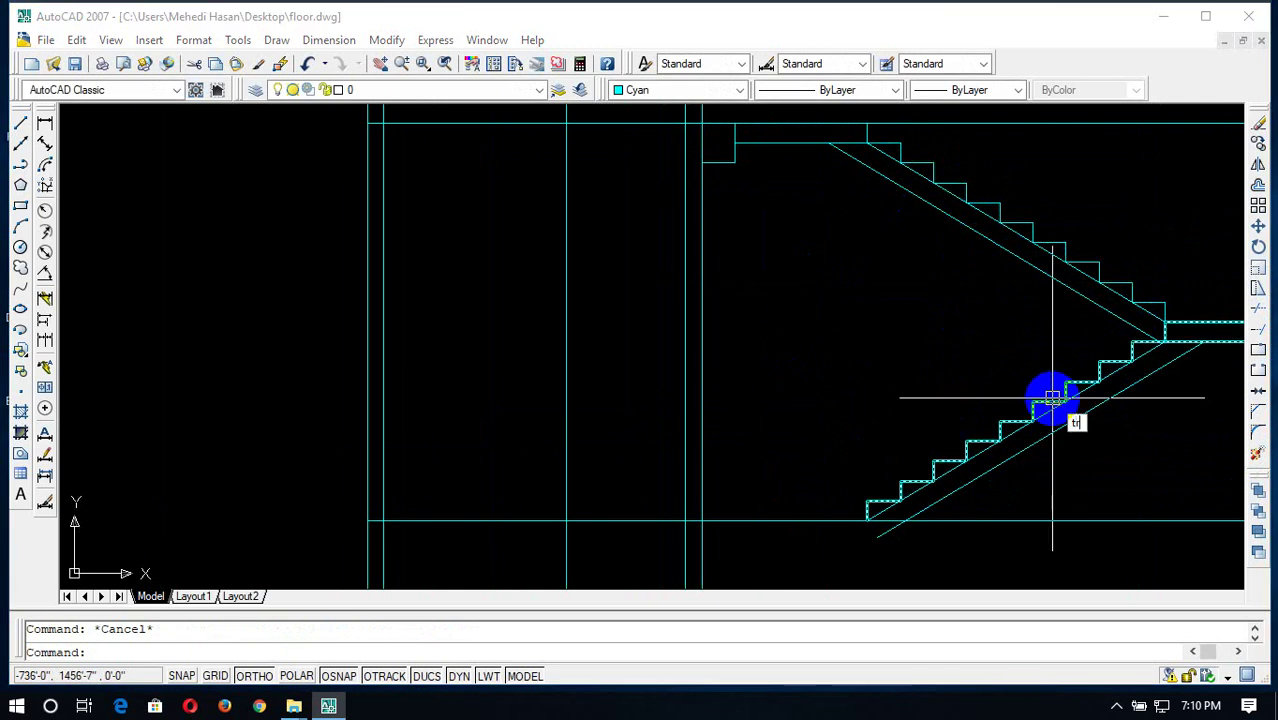
Erase the upper flight's original inner diagonal, leaving only the slab lines
{"action": "type", "text": "tr"}
{"action": "key", "text": "Return"}
{"action": "key", "text": "Return"}
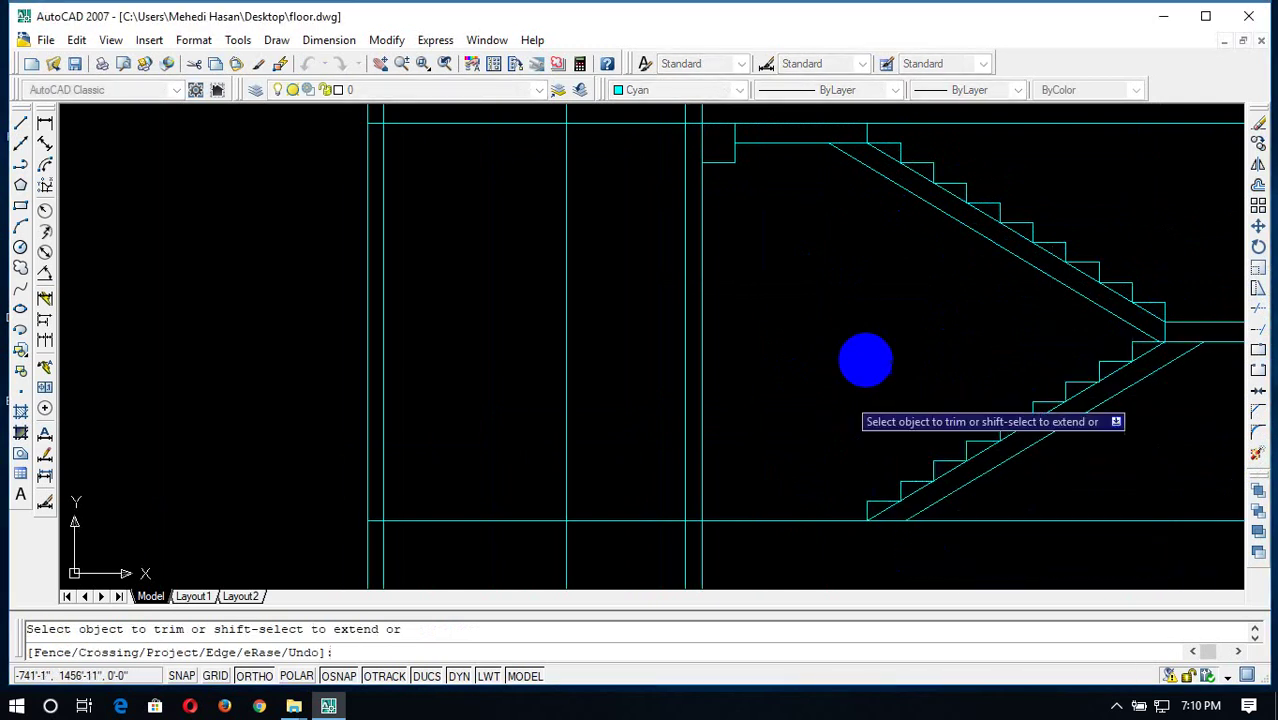
{"action": "key", "text": "Escape"}
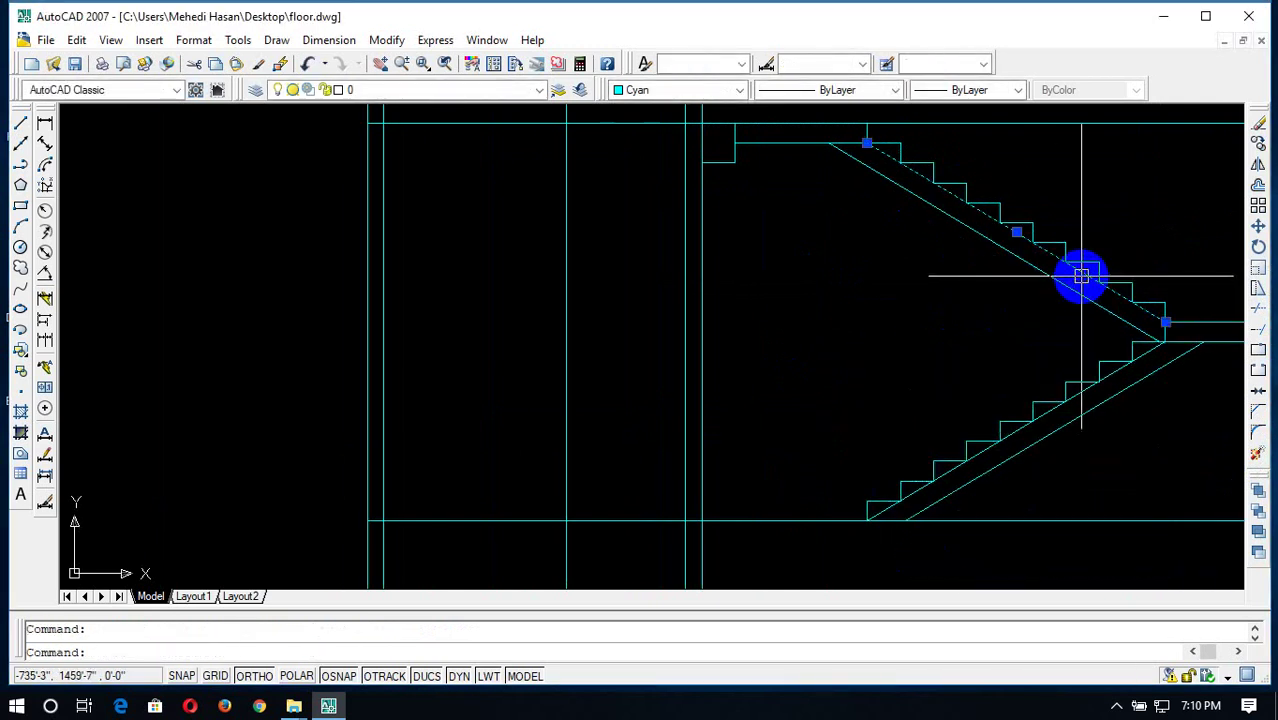
{"action": "key", "text": "Delete"}
{"action": "key", "text": "Escape"}
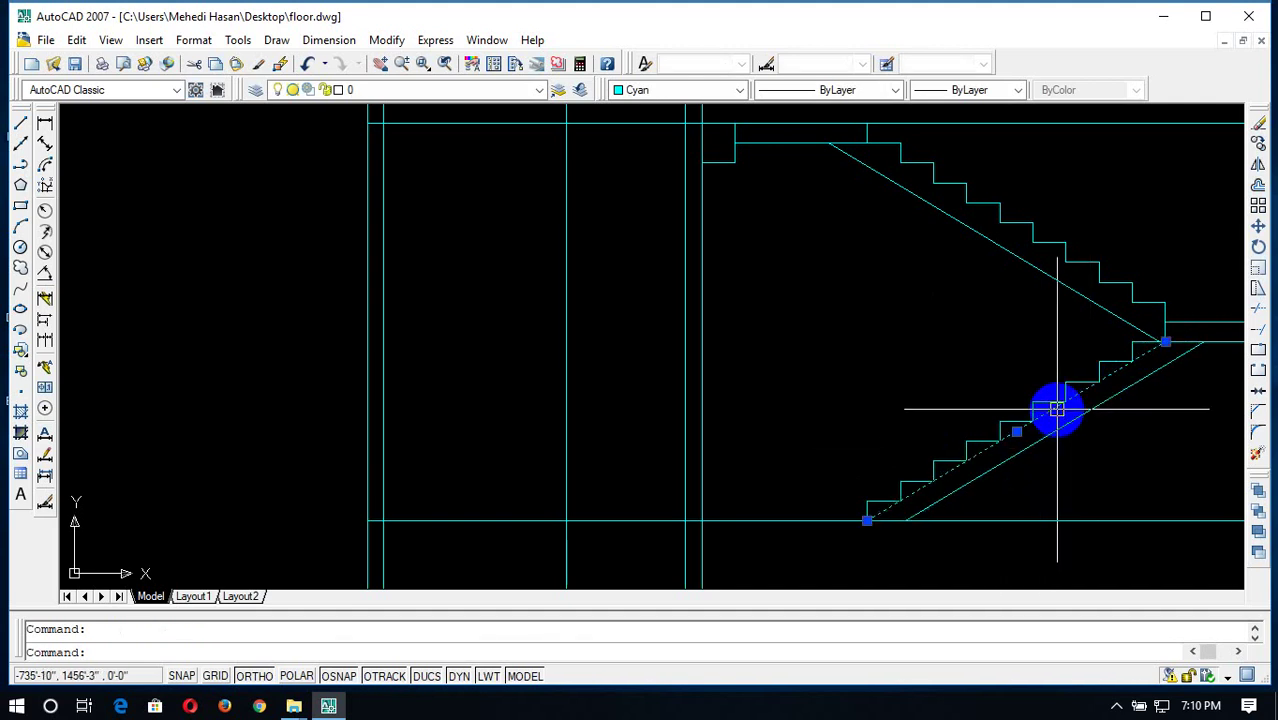
{"action": "scroll", "coordinate": [1057, 409], "scroll_direction": "down", "scroll_amount": 2}
{"action": "scroll", "coordinate": [1024, 408], "scroll_direction": "up", "scroll_amount": 1}
{"action": "scroll", "coordinate": [1033, 405], "scroll_direction": "up", "scroll_amount": 2}
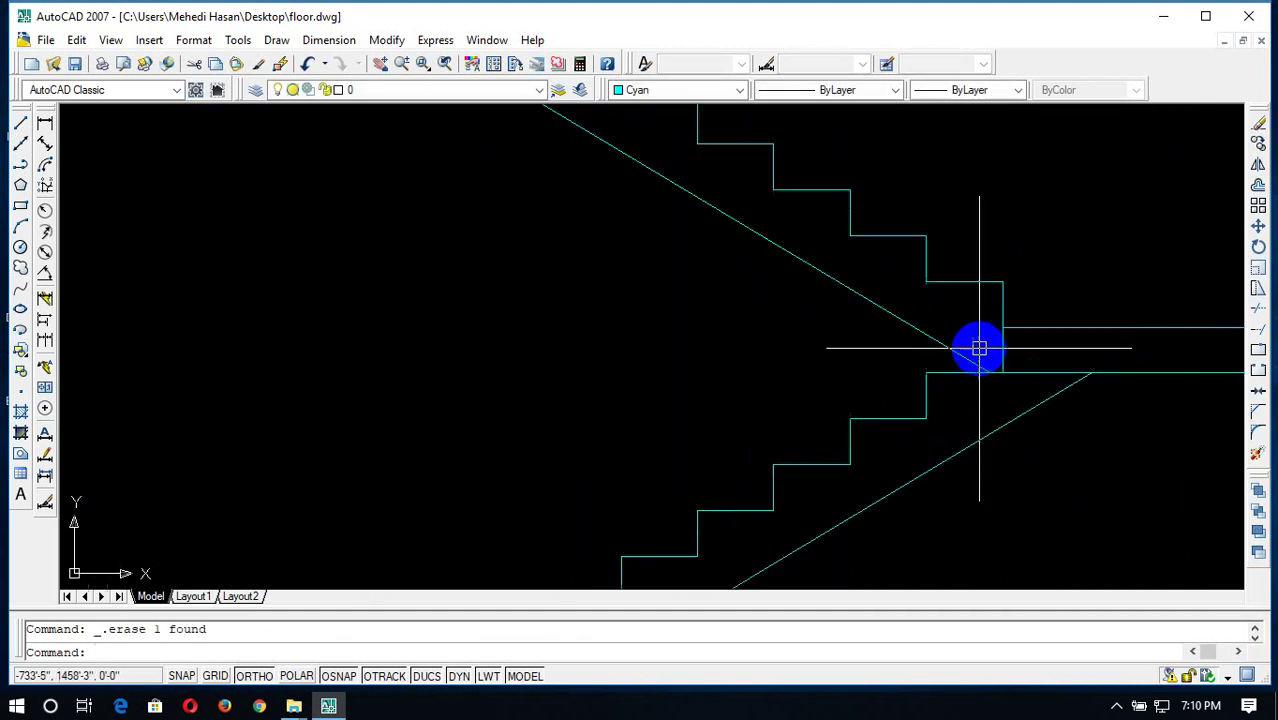
{"action": "scroll", "coordinate": [979, 348], "scroll_direction": "up", "scroll_amount": 2}
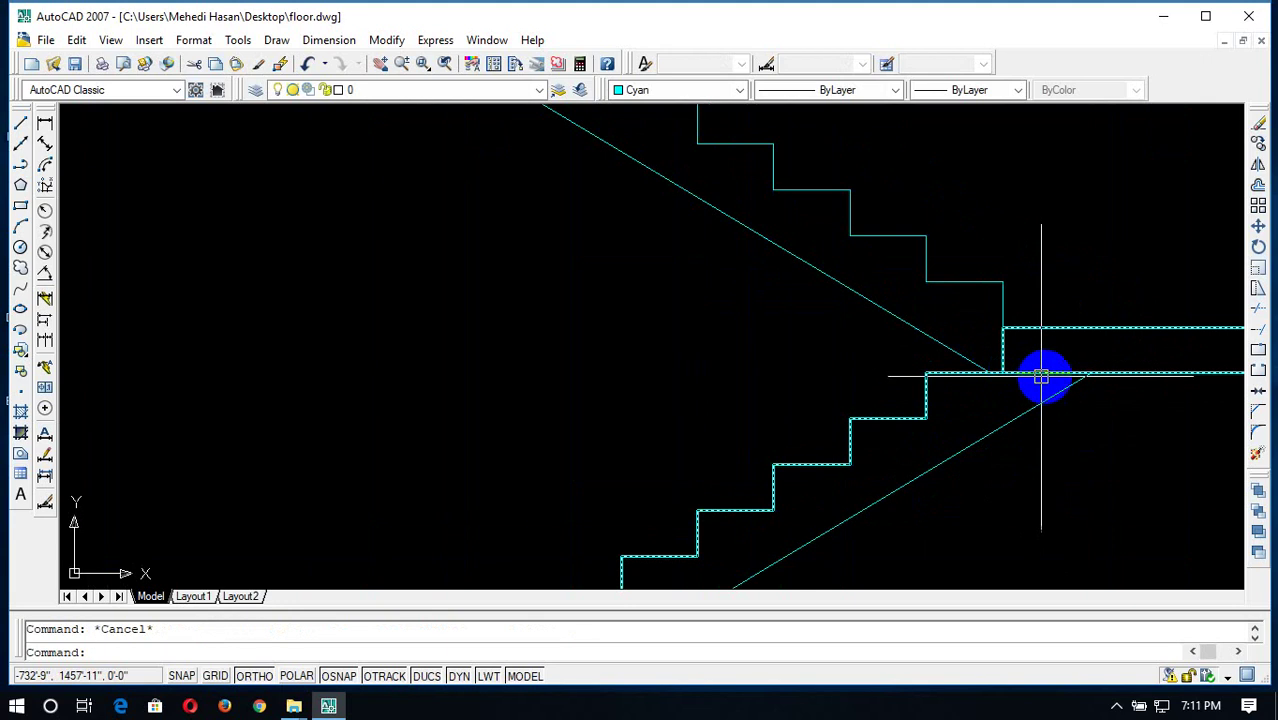
{"action": "type", "text": "tr"}
{"action": "key", "text": "Return"}
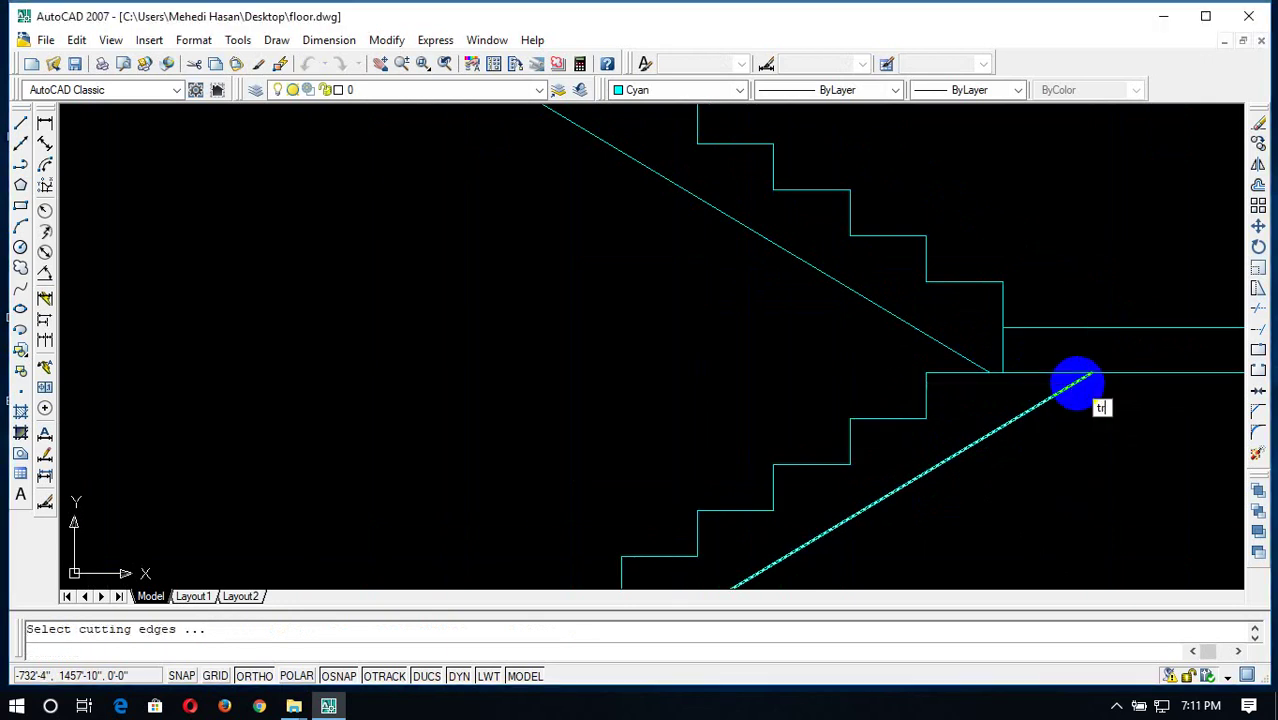
{"action": "left_click", "coordinate": [1048, 374]}
{"action": "key", "text": "Return"}
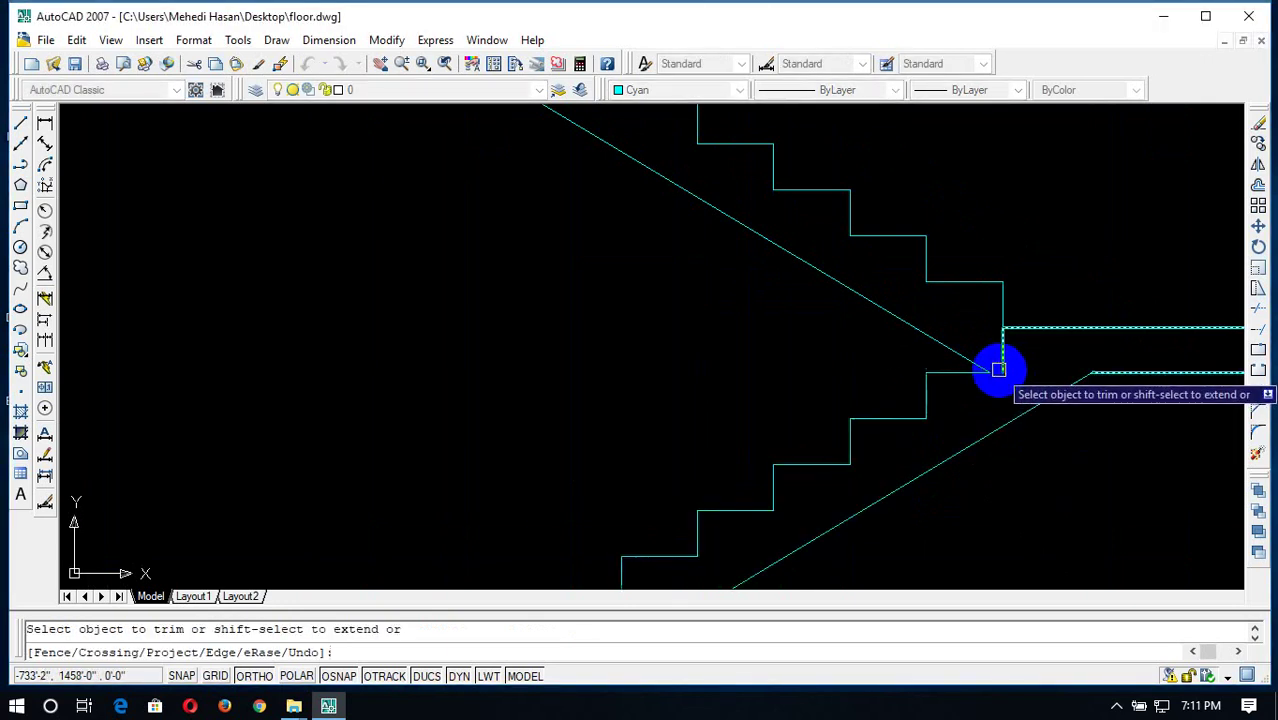
{"action": "scroll", "coordinate": [1003, 363], "scroll_direction": "down", "scroll_amount": 2}
{"action": "scroll", "coordinate": [740, 200], "scroll_direction": "up", "scroll_amount": 3}
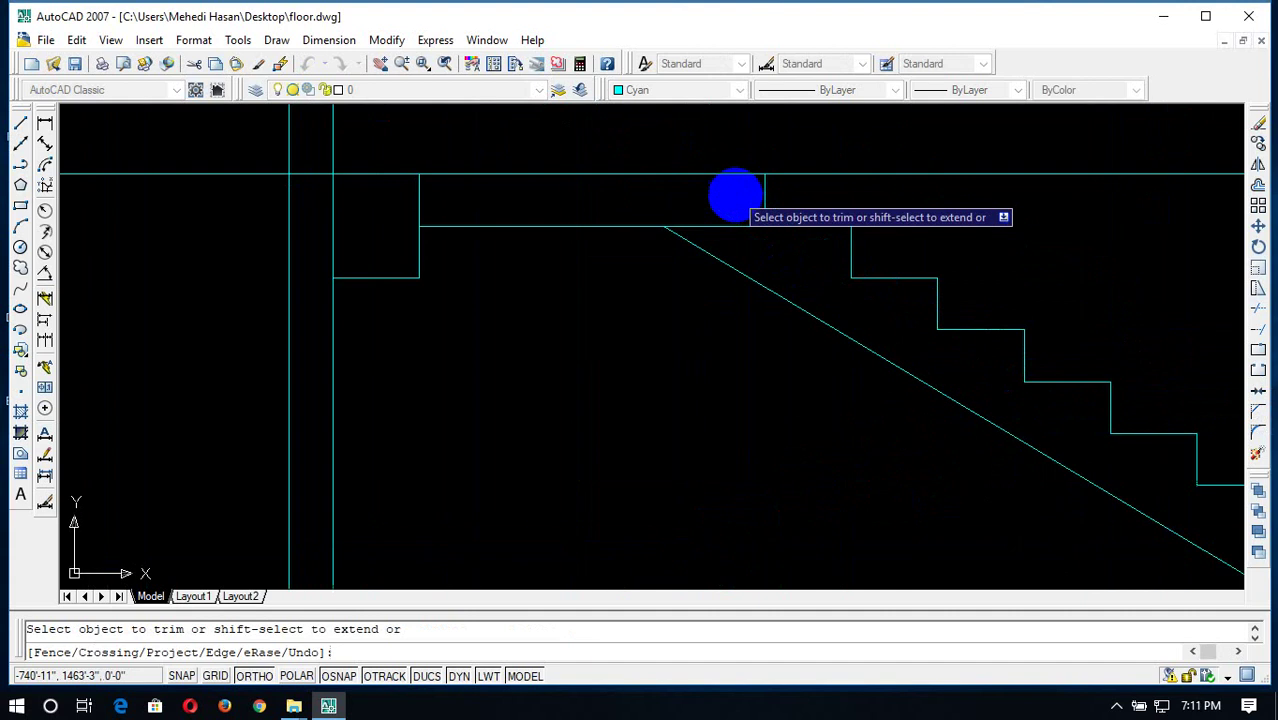
{"action": "scroll", "coordinate": [761, 245], "scroll_direction": "up", "scroll_amount": 3}
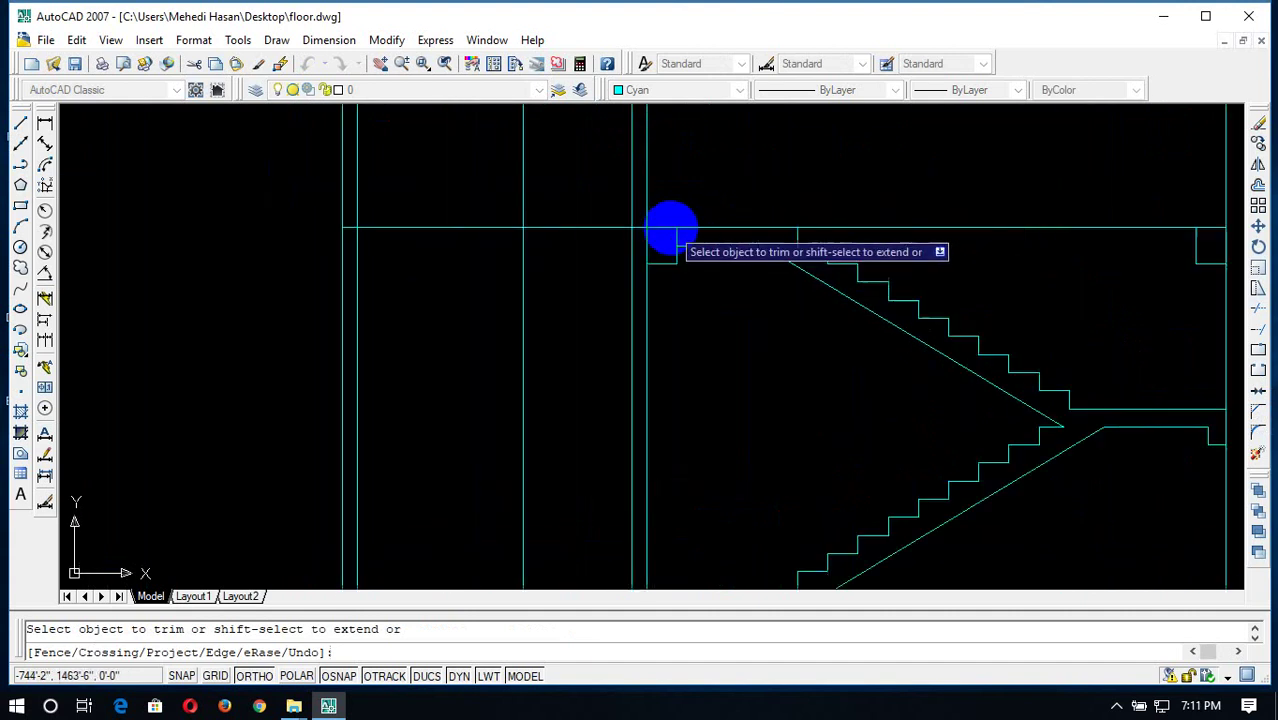
{"action": "scroll", "coordinate": [671, 229], "scroll_direction": "up", "scroll_amount": 2}
{"action": "scroll", "coordinate": [683, 247], "scroll_direction": "down", "scroll_amount": 5}
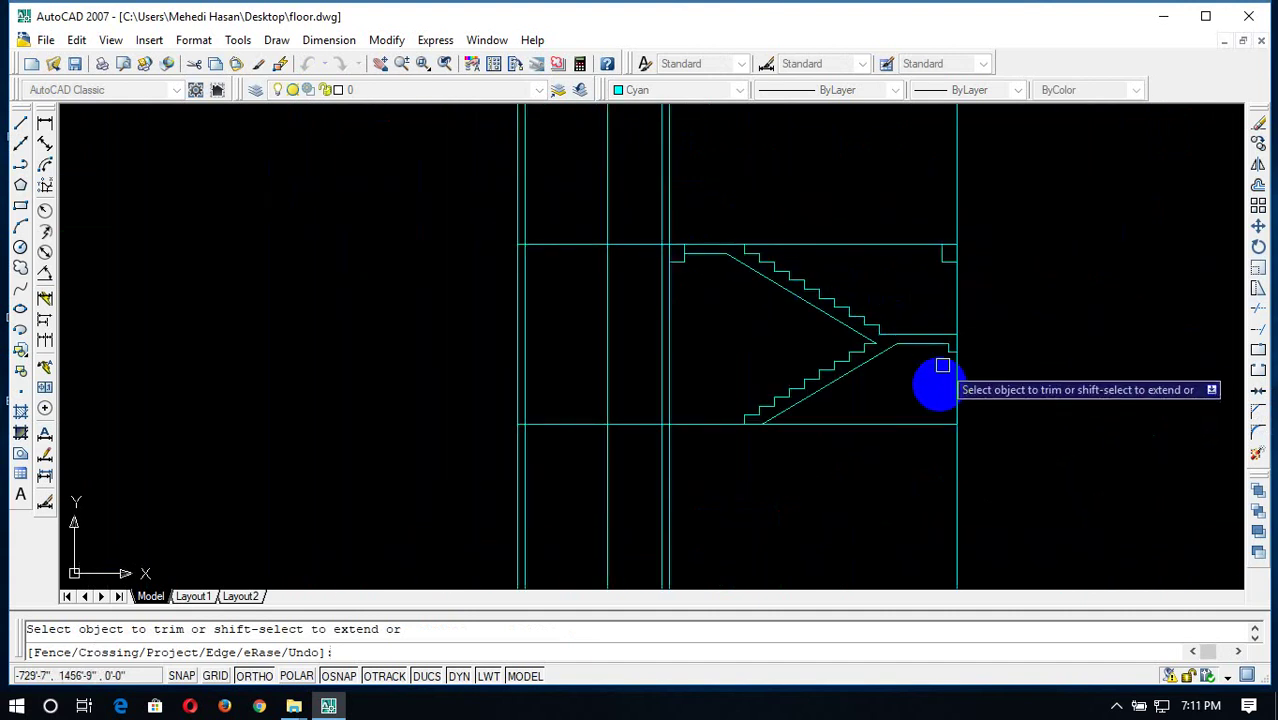
{"action": "key", "text": "Escape"}
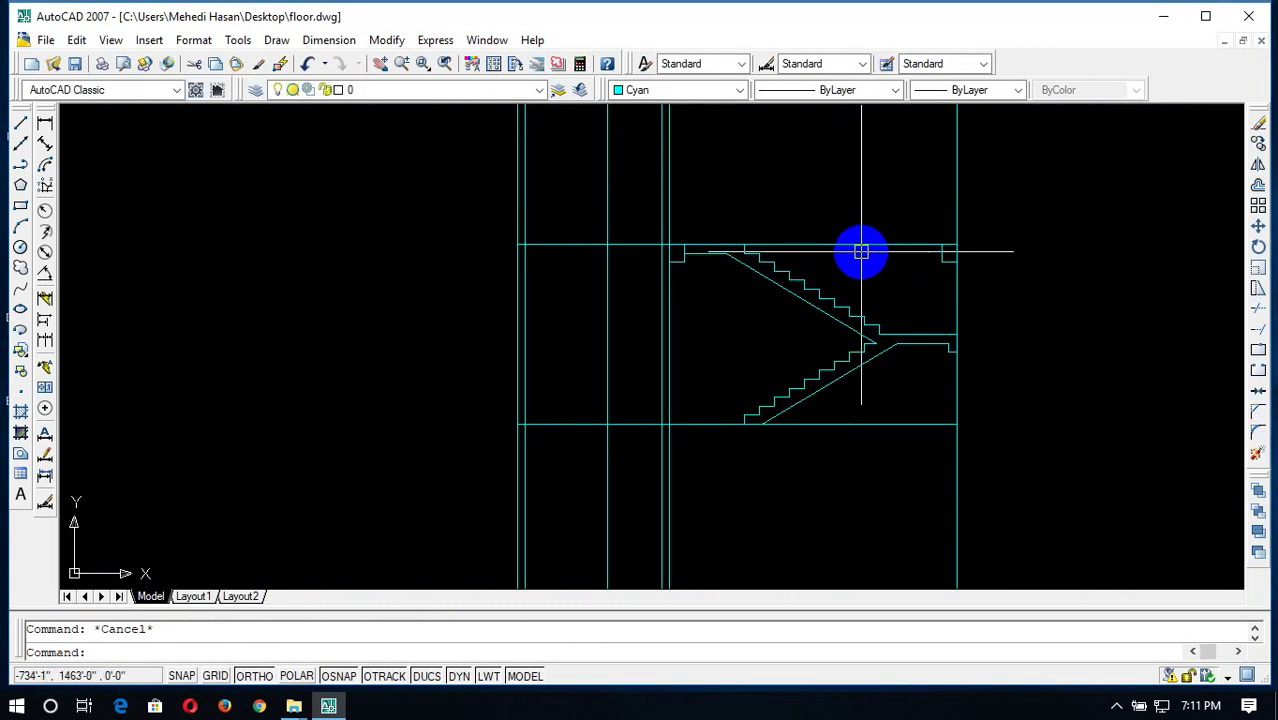
{"action": "type", "text": "tr"}
{"action": "key", "text": "Return"}
{"action": "key", "text": "Return"}
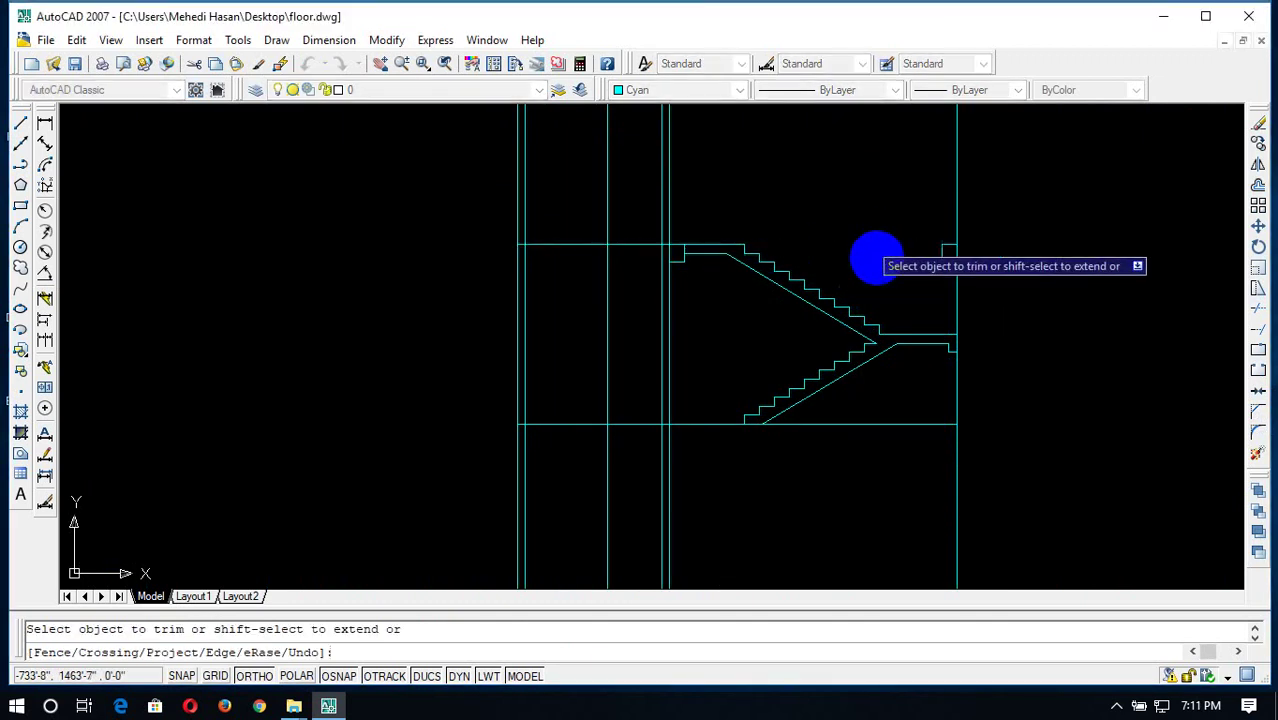
{"action": "key", "text": "Escape"}
Offset the right vertical wall line 5 units to its left
{"action": "scroll", "coordinate": [942, 262], "scroll_direction": "up", "scroll_amount": 1}
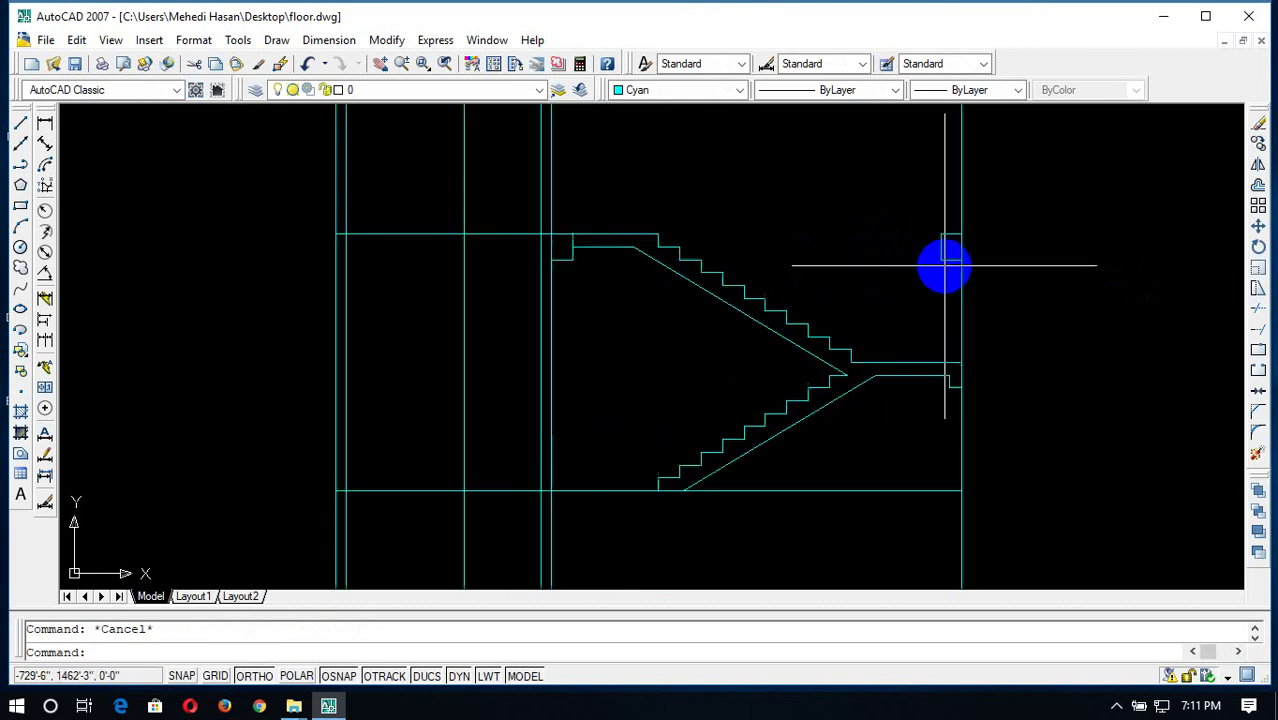
{"action": "scroll", "coordinate": [893, 285], "scroll_direction": "up", "scroll_amount": 1}
{"action": "scroll", "coordinate": [844, 255], "scroll_direction": "up", "scroll_amount": 1}
{"action": "scroll", "coordinate": [866, 255], "scroll_direction": "down", "scroll_amount": 4}
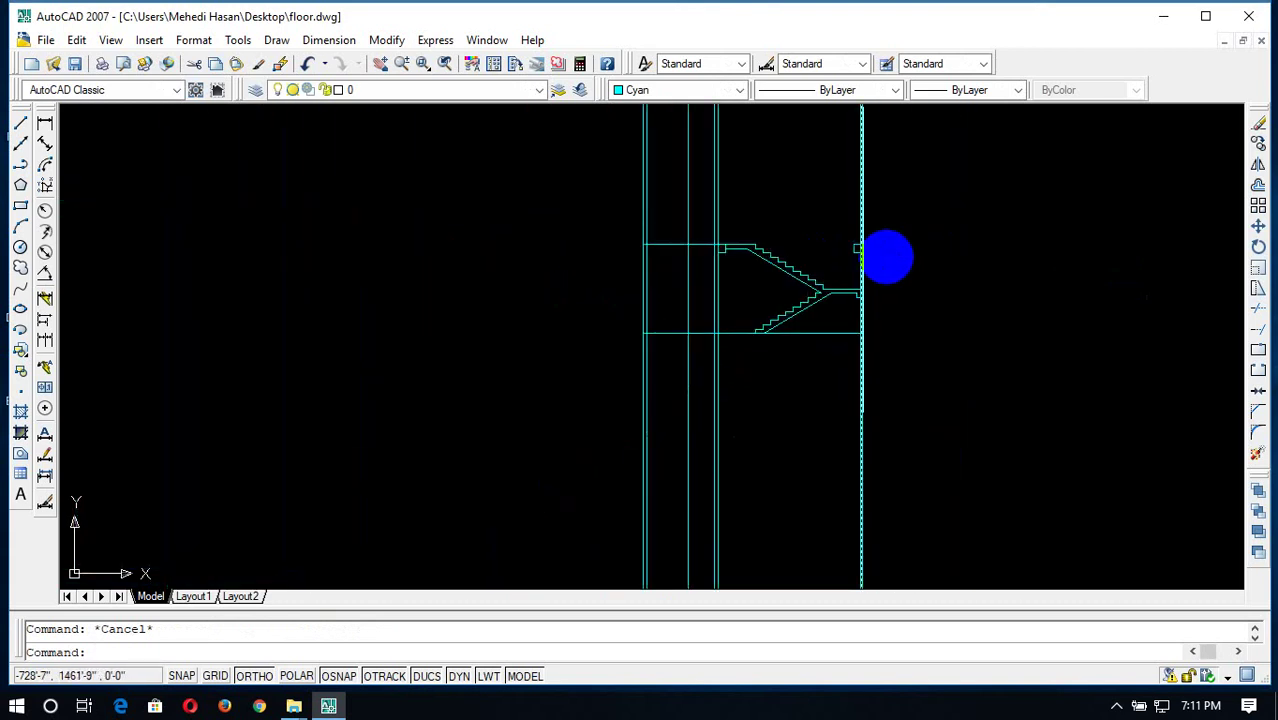
{"action": "scroll", "coordinate": [912, 360], "scroll_direction": "down", "scroll_amount": 2}
{"action": "scroll", "coordinate": [935, 410], "scroll_direction": "down", "scroll_amount": 2}
{"action": "scroll", "coordinate": [935, 287], "scroll_direction": "up", "scroll_amount": 3}
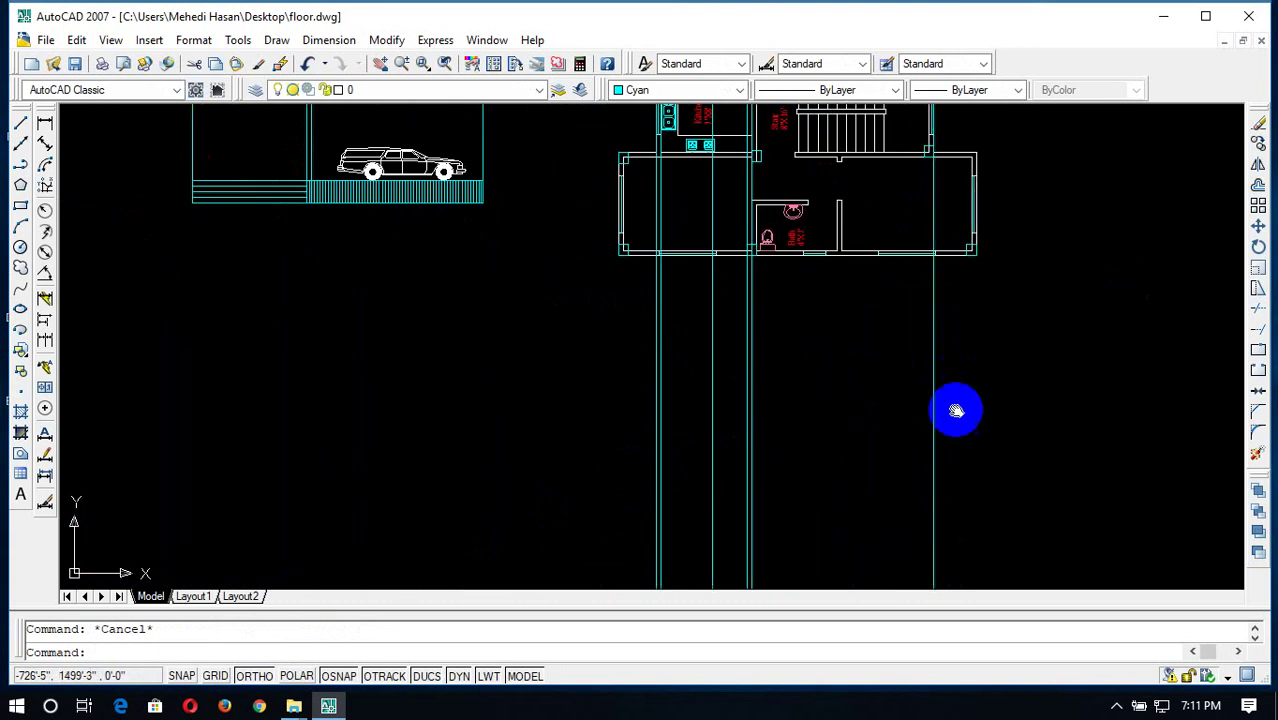
{"action": "middle_click_drag", "start_coordinate": [945, 382], "coordinate": [938, 442]}
{"action": "scroll", "coordinate": [997, 440], "scroll_direction": "down", "scroll_amount": 3}
{"action": "scroll", "coordinate": [997, 440], "scroll_direction": "down", "scroll_amount": 1}
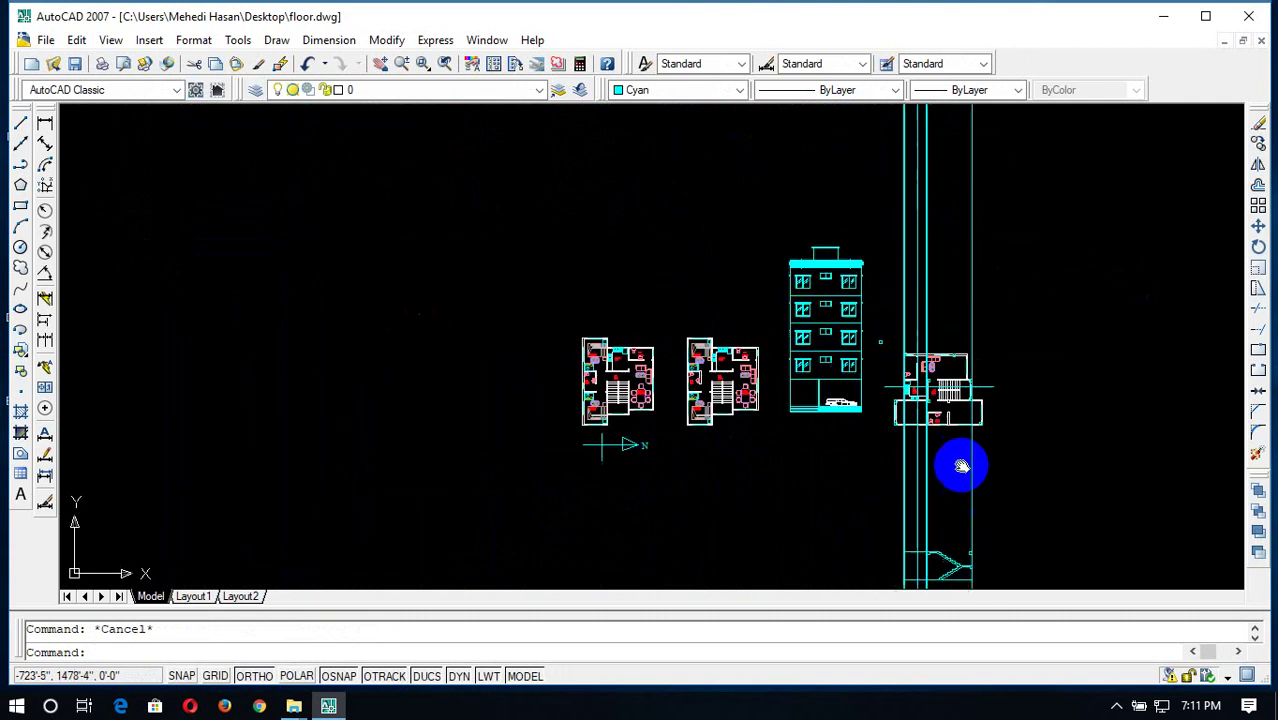
{"action": "scroll", "coordinate": [949, 387], "scroll_direction": "up", "scroll_amount": 3}
{"action": "type", "text": "o"}
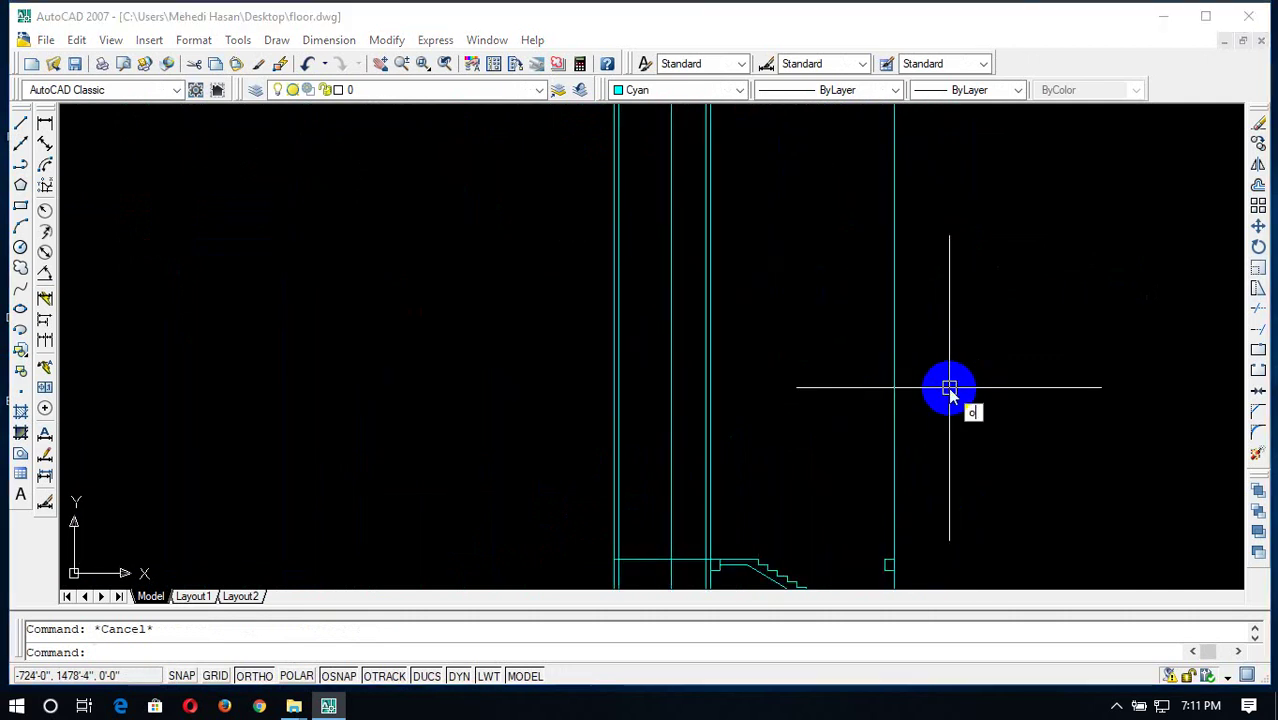
{"action": "key", "text": "Return"}
{"action": "type", "text": "5"}
{"action": "key", "text": "Return"}
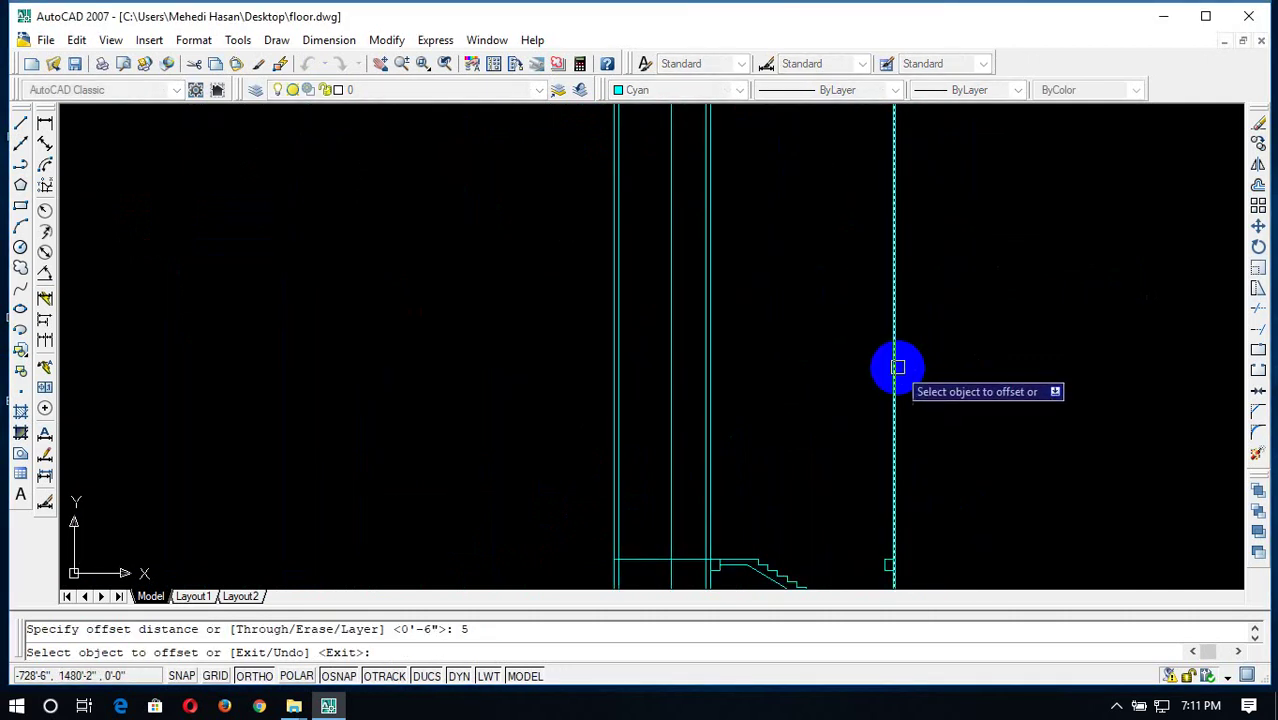
{"action": "left_click", "coordinate": [897, 367]}
{"action": "left_click", "coordinate": [836, 366]}
{"action": "key", "text": "Escape"}
Erase the stray vertical line beside the wall end at the stair's upper right
{"action": "middle_click_drag", "start_coordinate": [1050, 480], "coordinate": [1080, 268]}
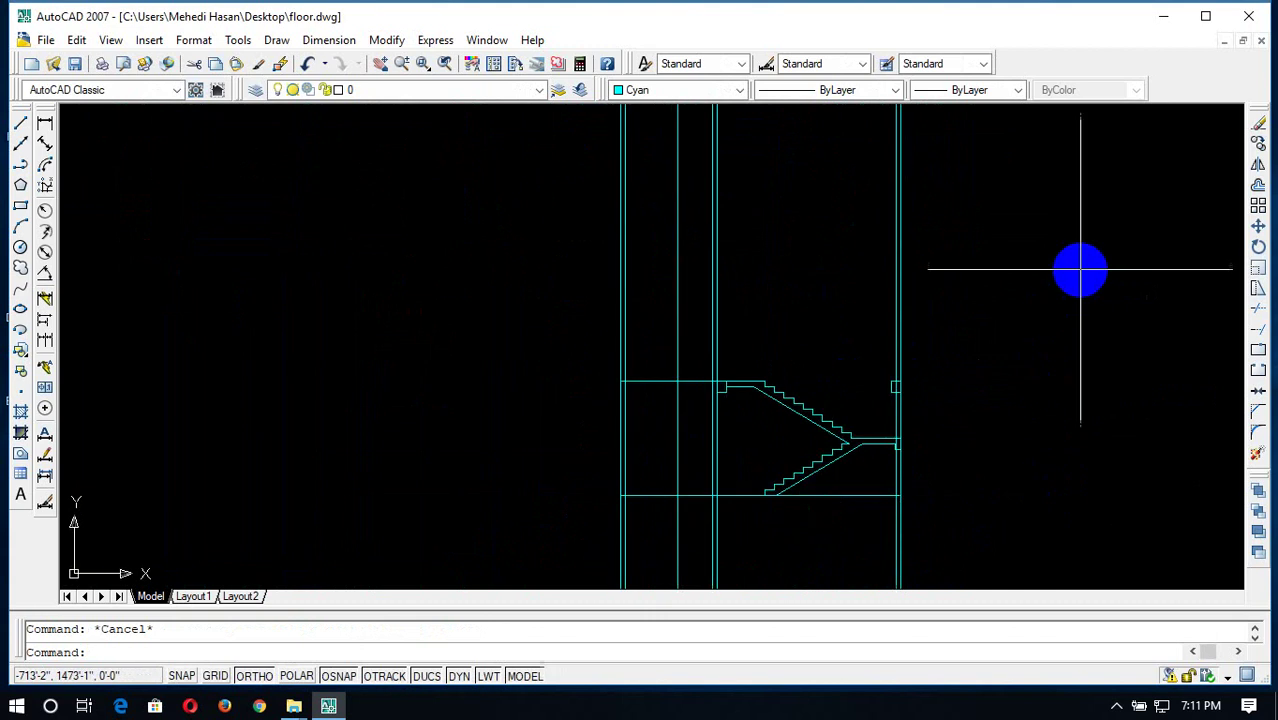
{"action": "middle_click_drag", "start_coordinate": [850, 464], "coordinate": [975, 479]}
{"action": "scroll", "coordinate": [851, 443], "scroll_direction": "up", "scroll_amount": 2}
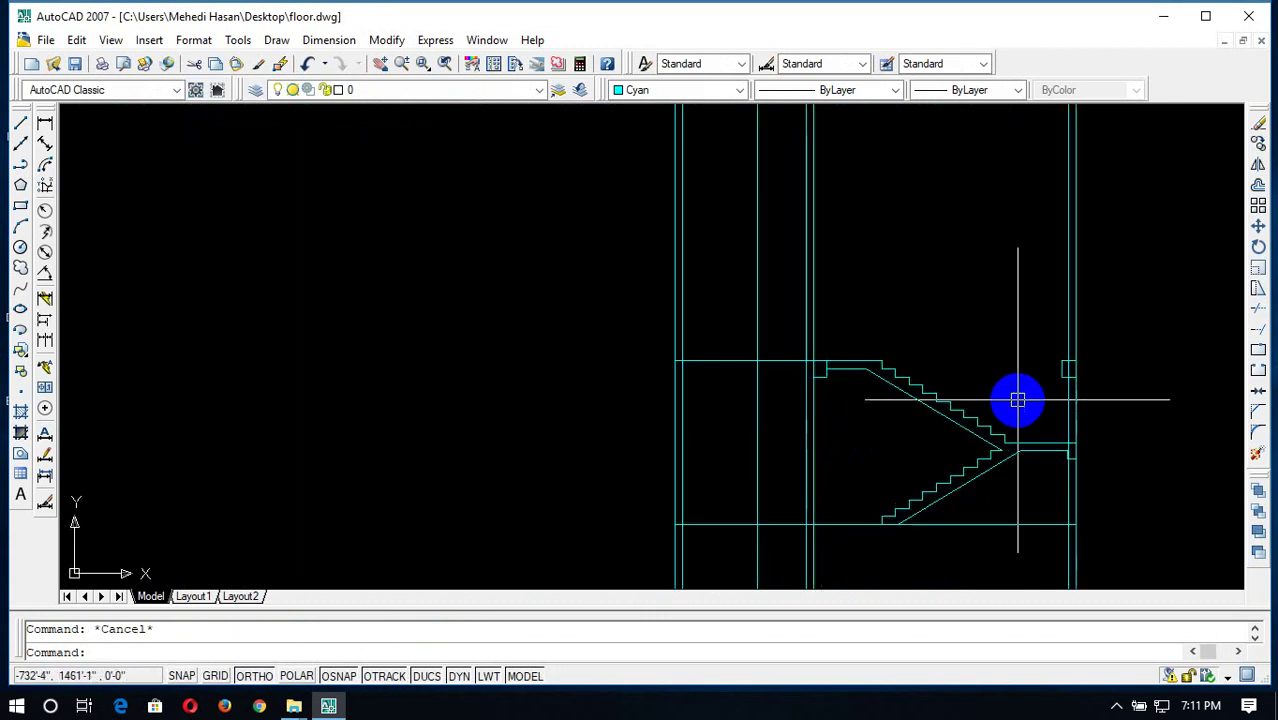
{"action": "type", "text": "tr"}
{"action": "key", "text": "Return"}
{"action": "key", "text": "Return"}
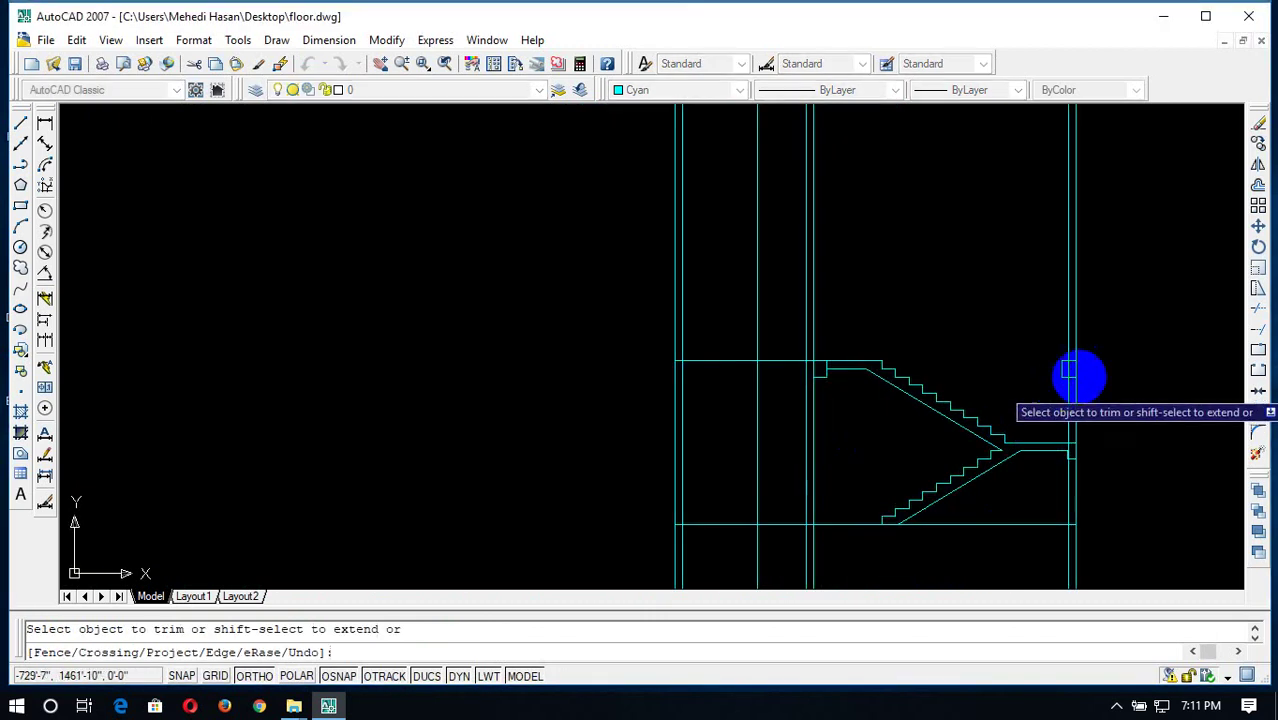
{"action": "scroll", "coordinate": [1076, 374], "scroll_direction": "up", "scroll_amount": 3}
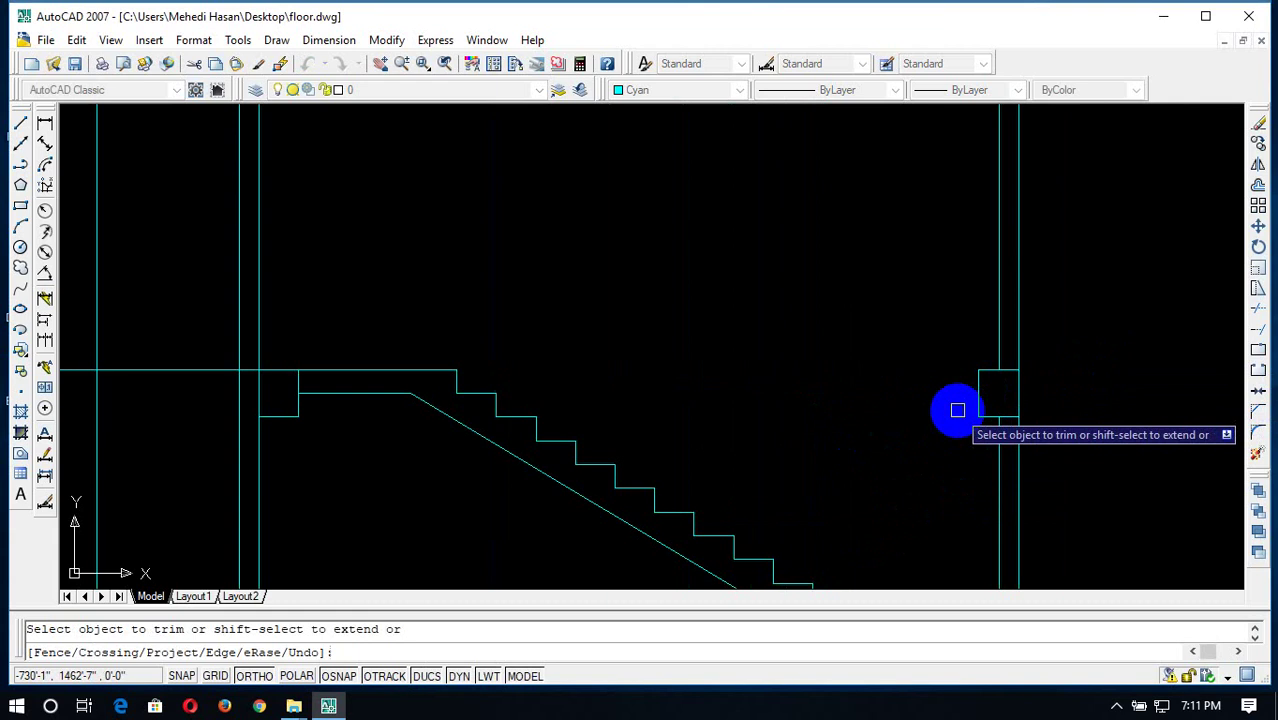
{"action": "key", "text": "Escape"}
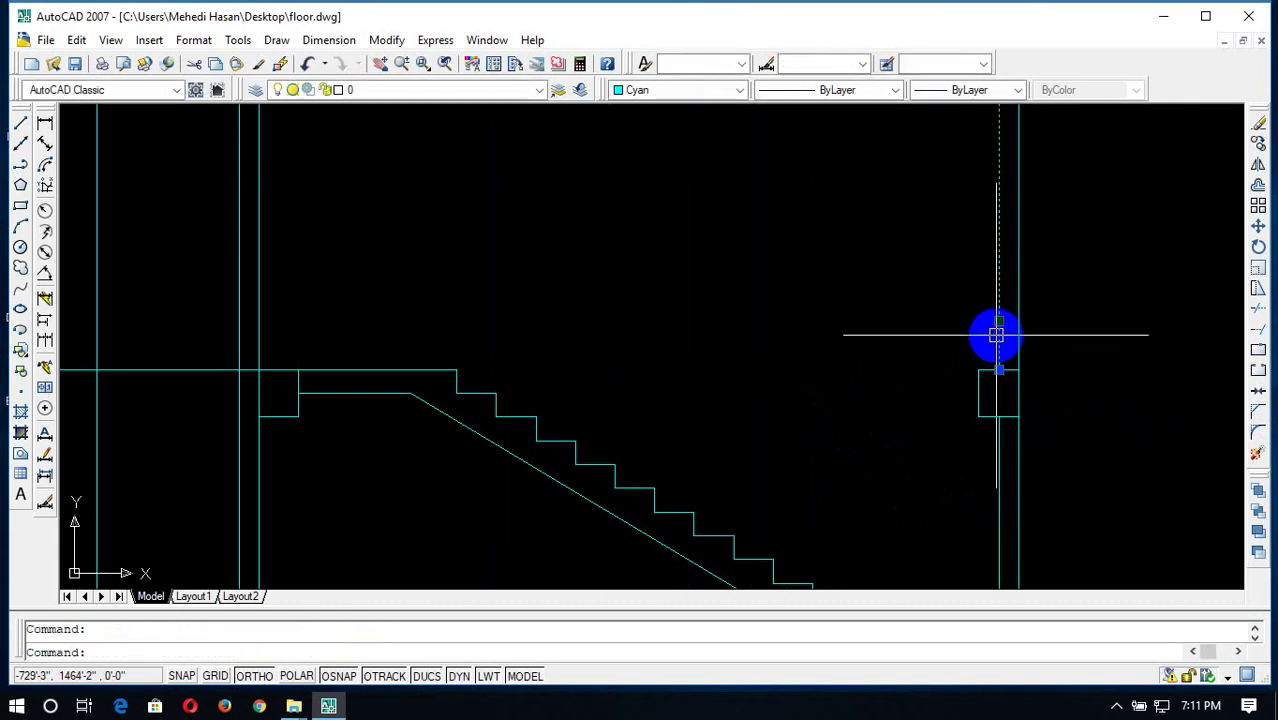
{"action": "key", "text": "Delete"}
{"action": "scroll", "coordinate": [992, 360], "scroll_direction": "down", "scroll_amount": 3}
{"action": "scroll", "coordinate": [788, 371], "scroll_direction": "up", "scroll_amount": 2}
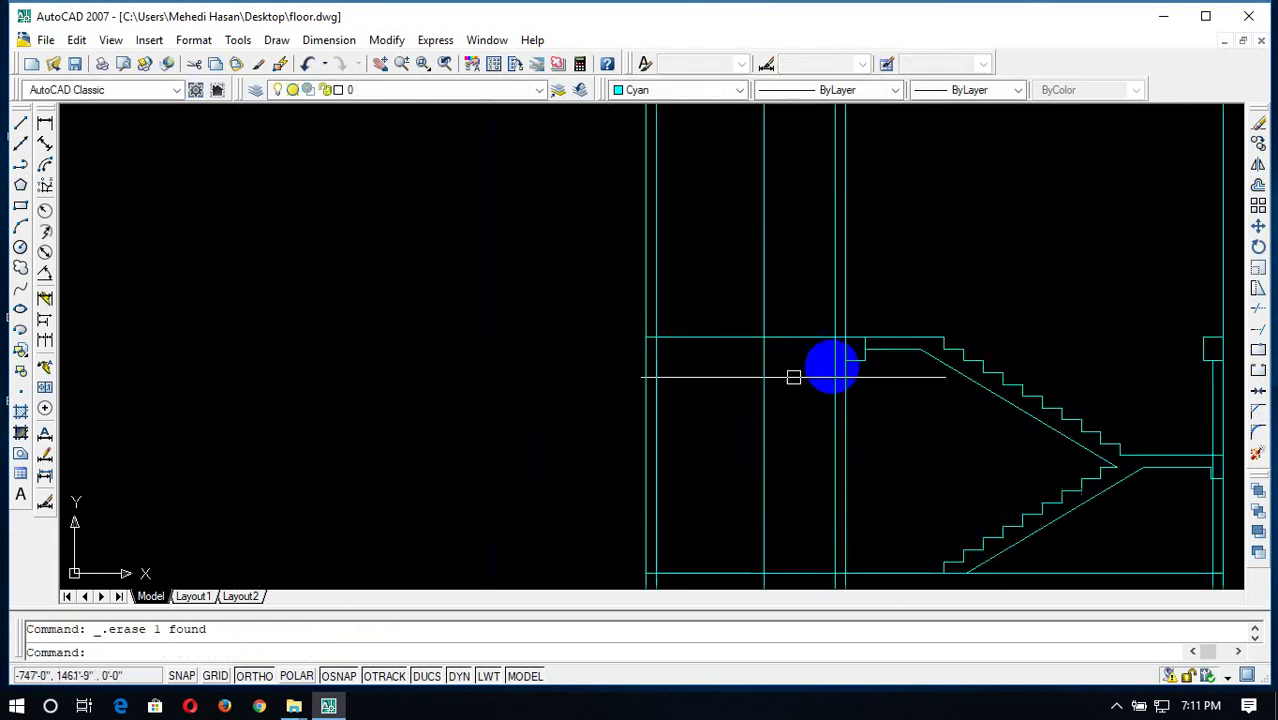
{"action": "scroll", "coordinate": [893, 345], "scroll_direction": "down", "scroll_amount": 3}
{"action": "scroll", "coordinate": [889, 351], "scroll_direction": "up", "scroll_amount": 2}
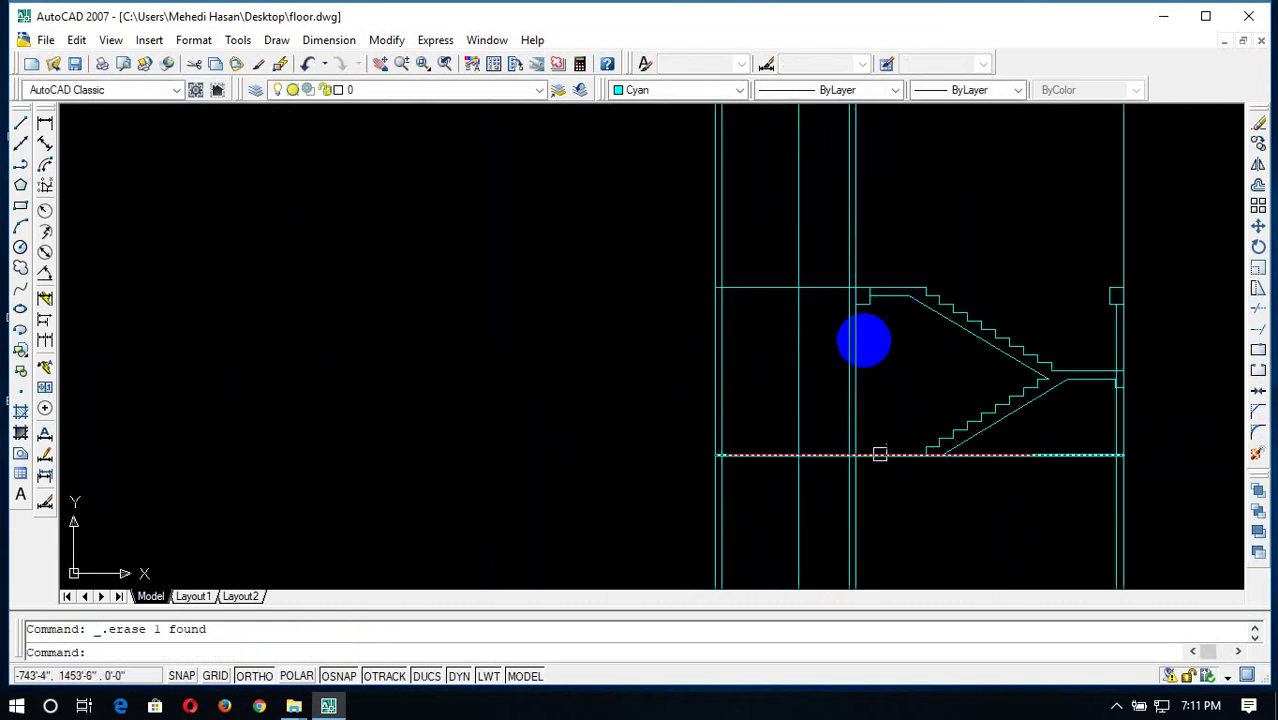
{"action": "scroll", "coordinate": [916, 423], "scroll_direction": "down", "scroll_amount": 3}
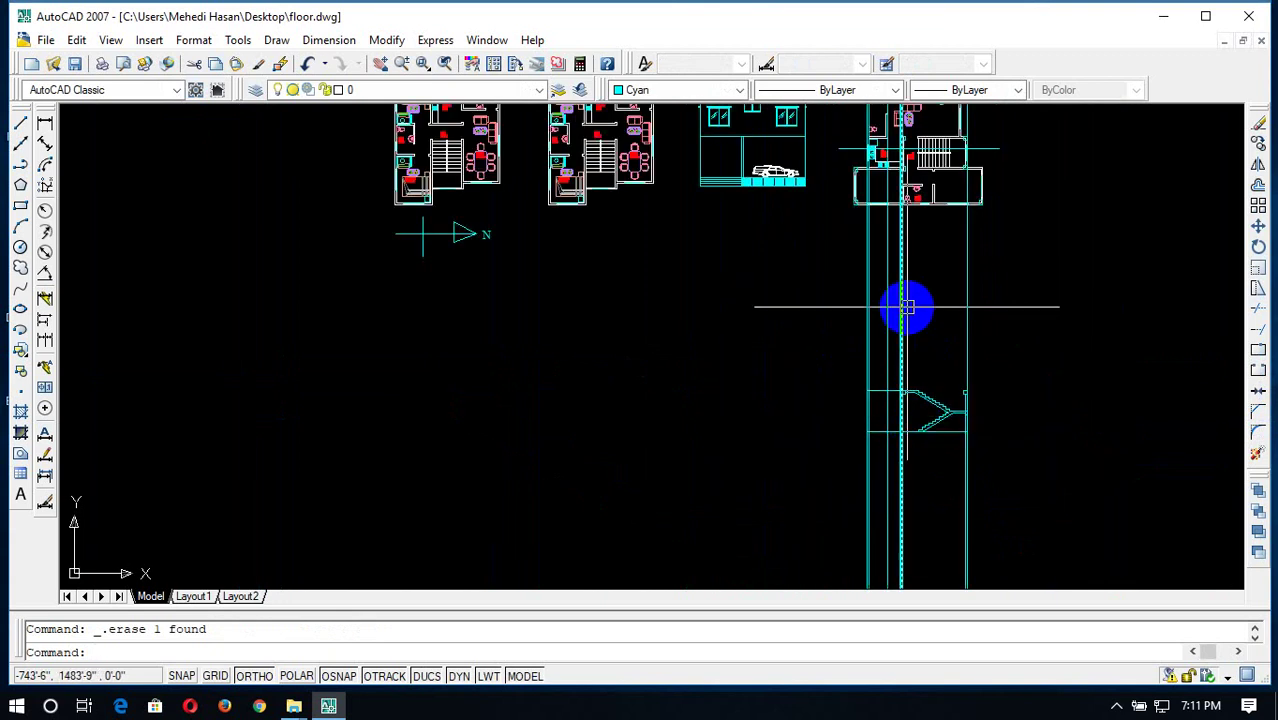
{"action": "middle_click_drag", "start_coordinate": [897, 300], "coordinate": [907, 434]}
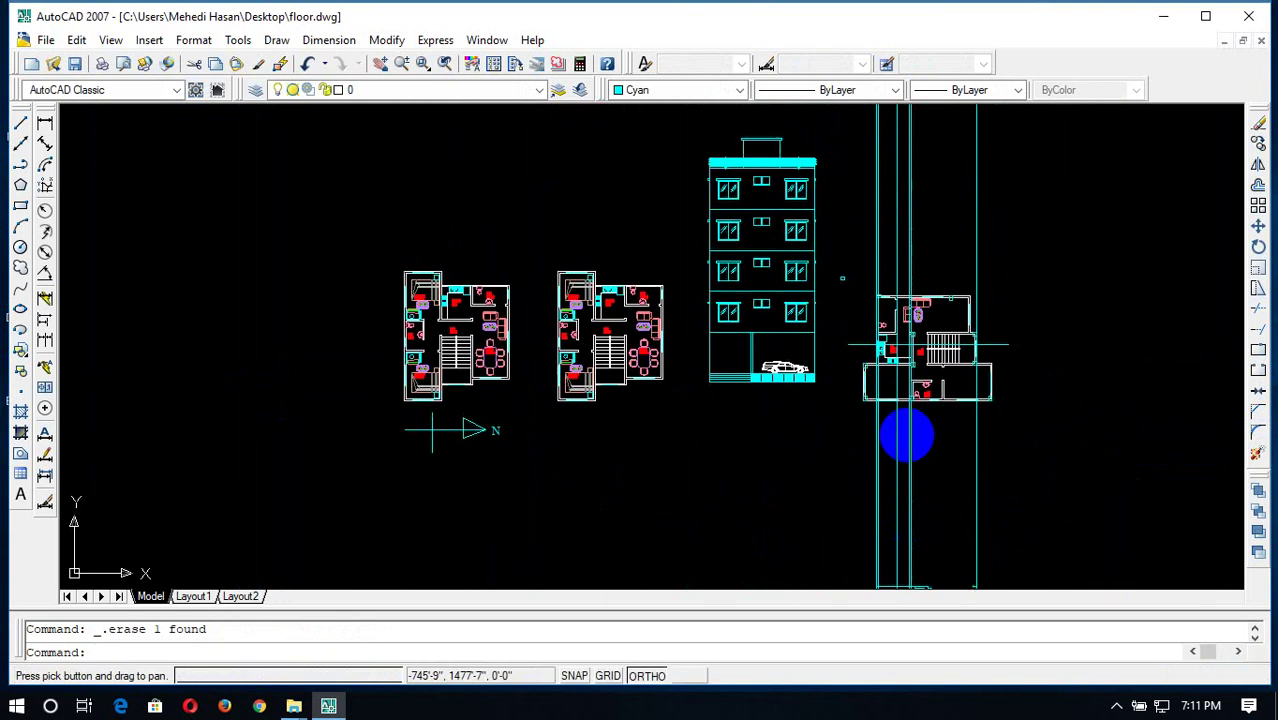
{"action": "scroll", "coordinate": [870, 380], "scroll_direction": "up", "scroll_amount": 3}
{"action": "scroll", "coordinate": [859, 294], "scroll_direction": "up", "scroll_amount": 3}
{"action": "scroll", "coordinate": [918, 352], "scroll_direction": "up", "scroll_amount": 2}
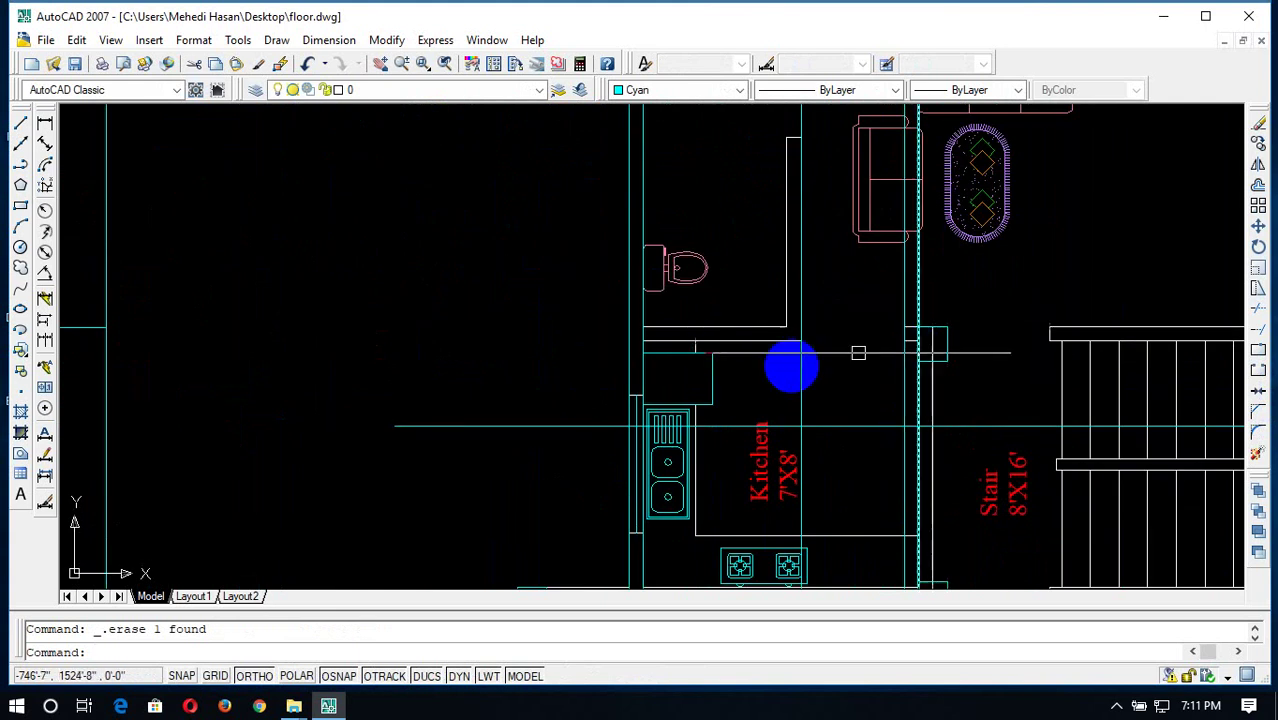
{"action": "scroll", "coordinate": [905, 368], "scroll_direction": "down", "scroll_amount": 3}
{"action": "scroll", "coordinate": [902, 366], "scroll_direction": "up", "scroll_amount": 4}
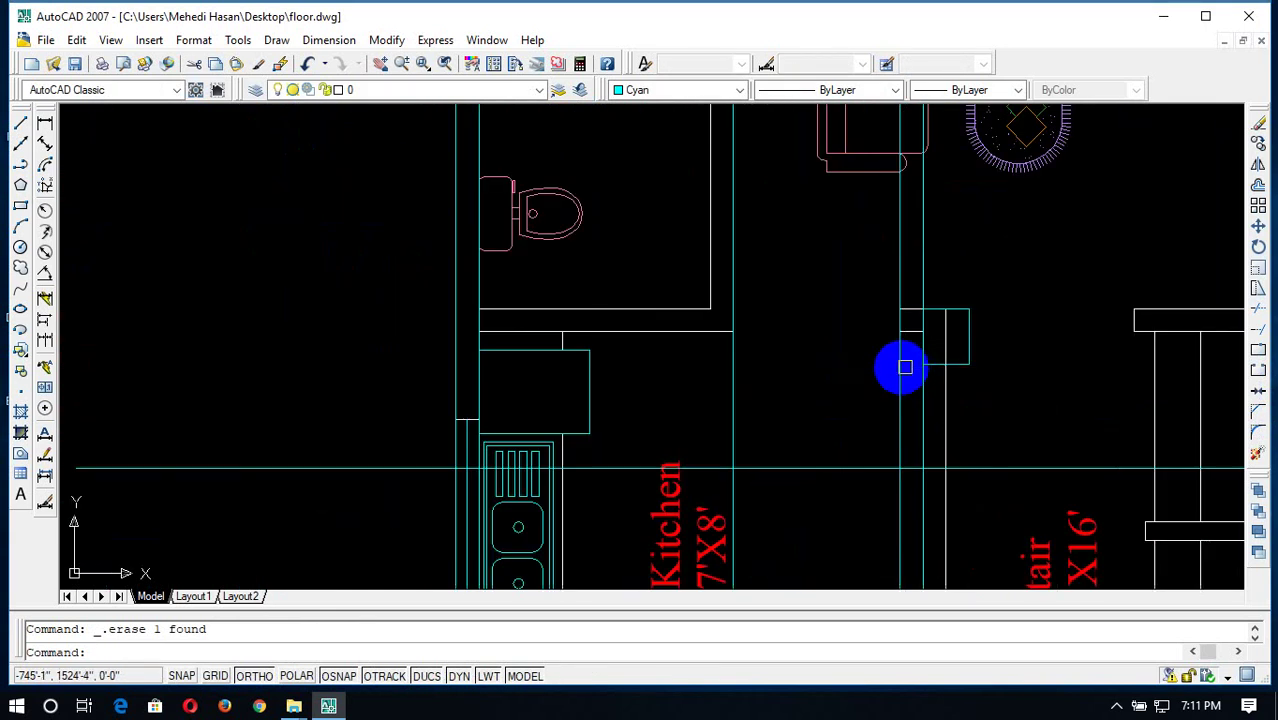
{"action": "left_click", "coordinate": [901, 367]}
{"action": "scroll", "coordinate": [993, 528], "scroll_direction": "down", "scroll_amount": 2}
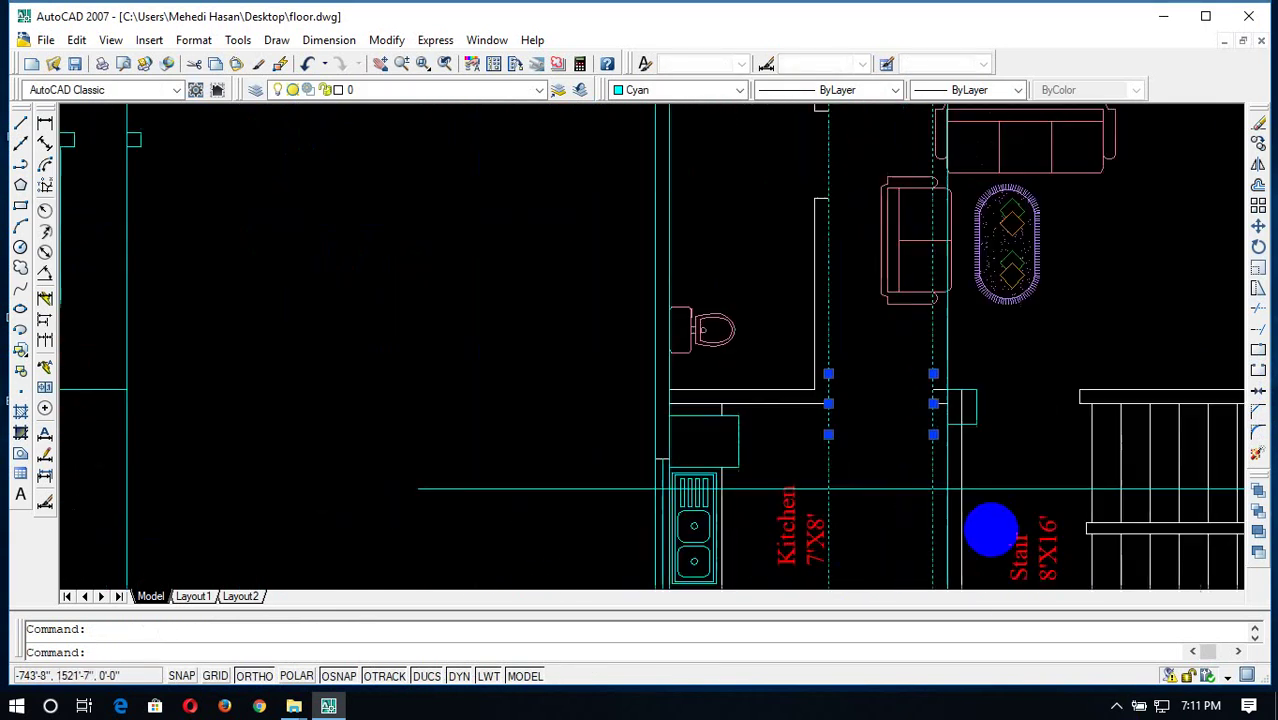
{"action": "scroll", "coordinate": [960, 420], "scroll_direction": "down", "scroll_amount": 3}
{"action": "scroll", "coordinate": [941, 300], "scroll_direction": "down", "scroll_amount": 2}
{"action": "scroll", "coordinate": [985, 445], "scroll_direction": "up", "scroll_amount": 3}
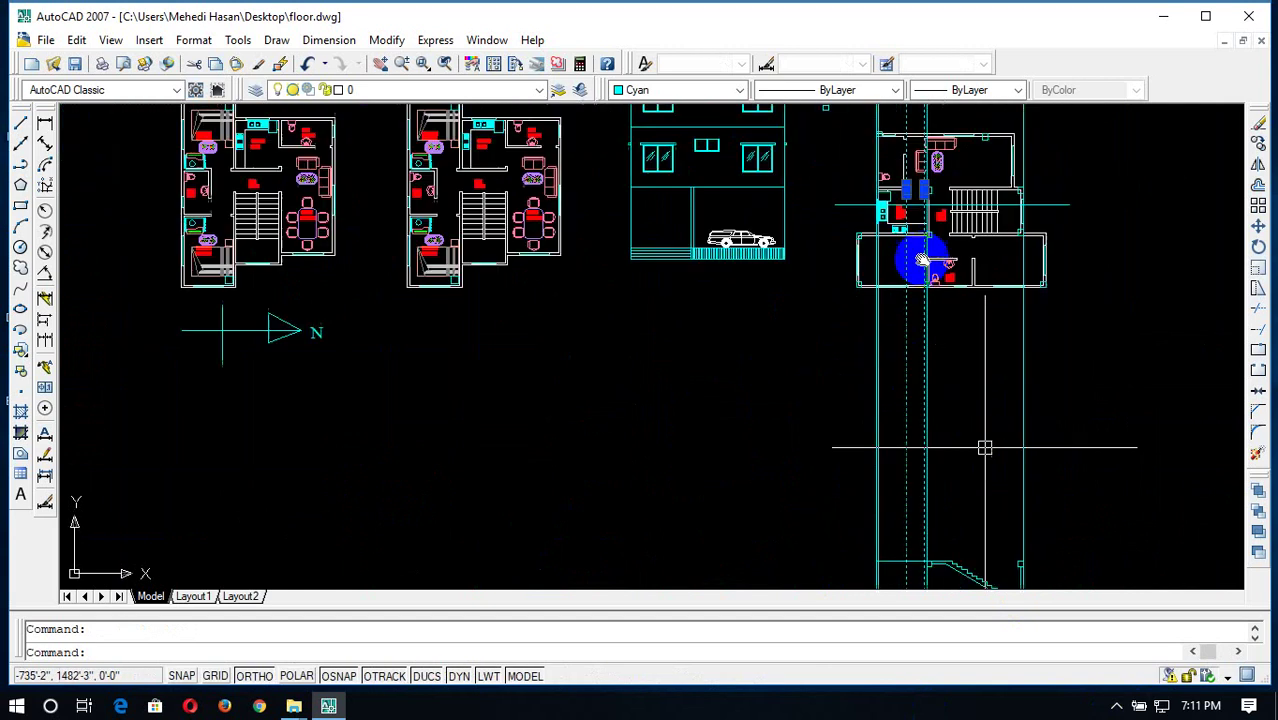
{"action": "scroll", "coordinate": [919, 257], "scroll_direction": "up", "scroll_amount": 4}
{"action": "scroll", "coordinate": [870, 131], "scroll_direction": "up", "scroll_amount": 3}
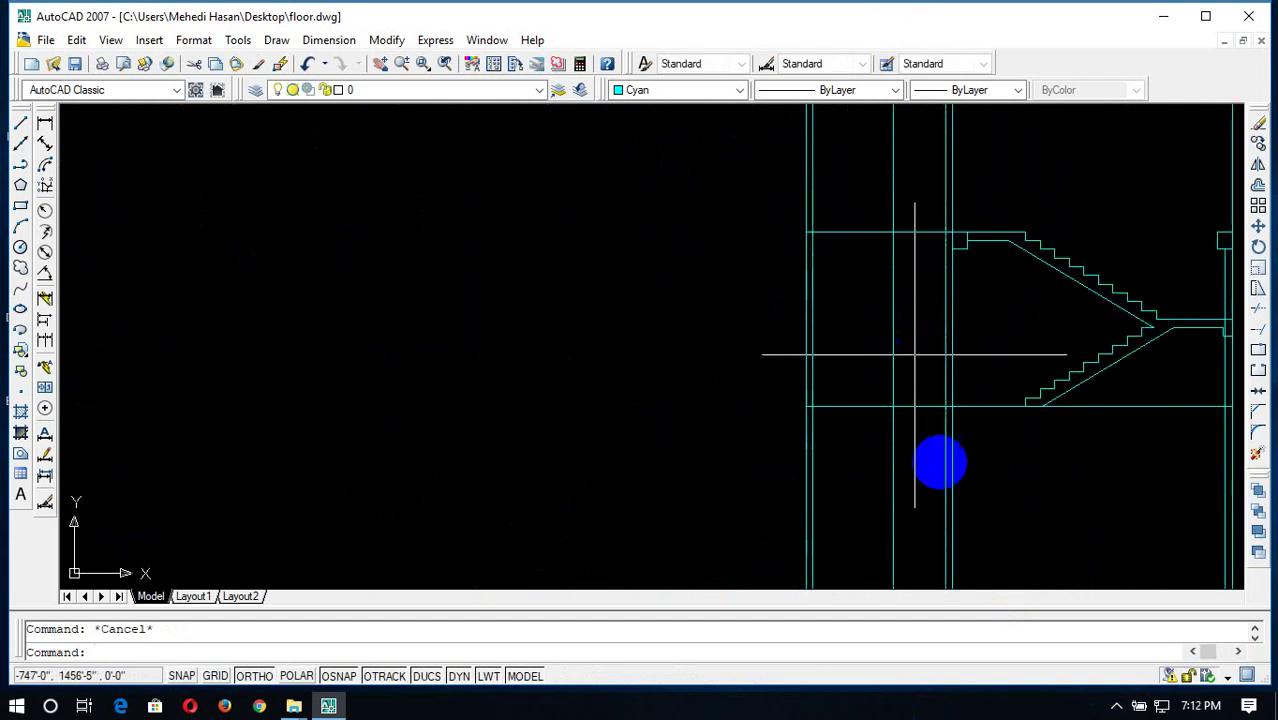
Start a line on the floor line in the wall gap below the stairs, then cancel it
{"action": "scroll", "coordinate": [940, 462], "scroll_direction": "up", "scroll_amount": 2}
{"action": "middle_click_drag", "start_coordinate": [940, 449], "coordinate": [850, 471]}
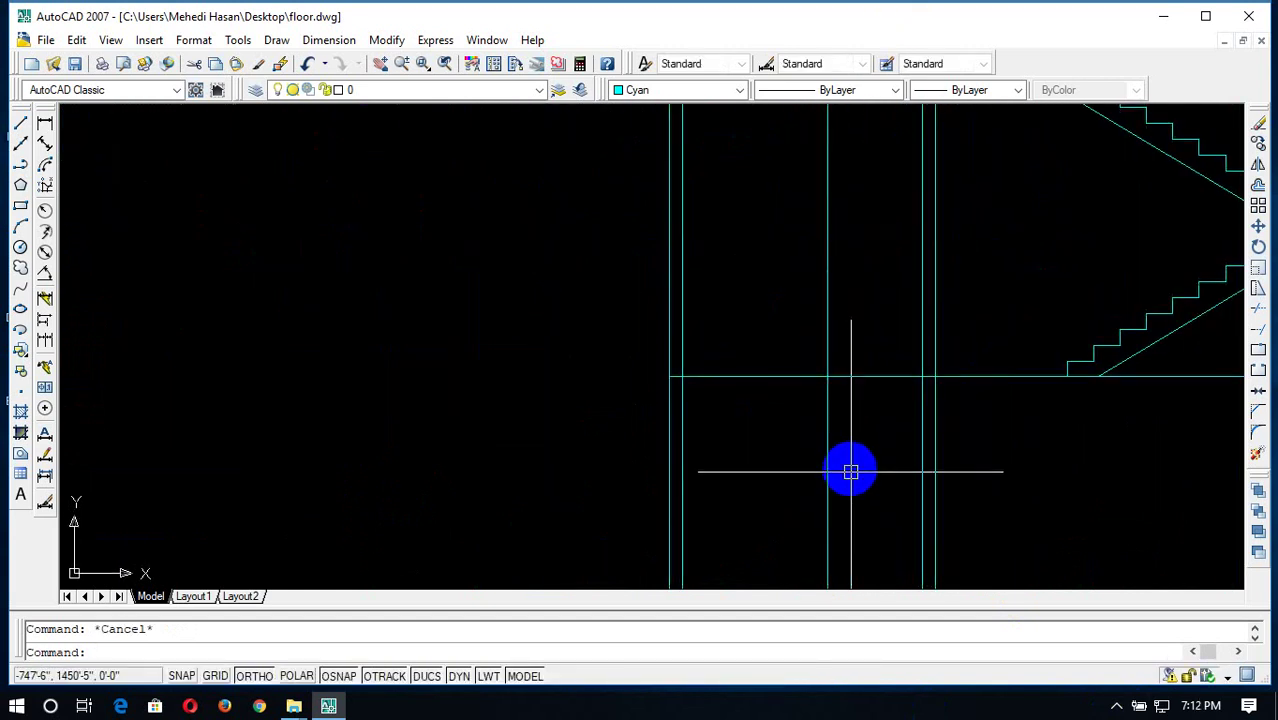
{"action": "type", "text": "l"}
{"action": "key", "text": "Return"}
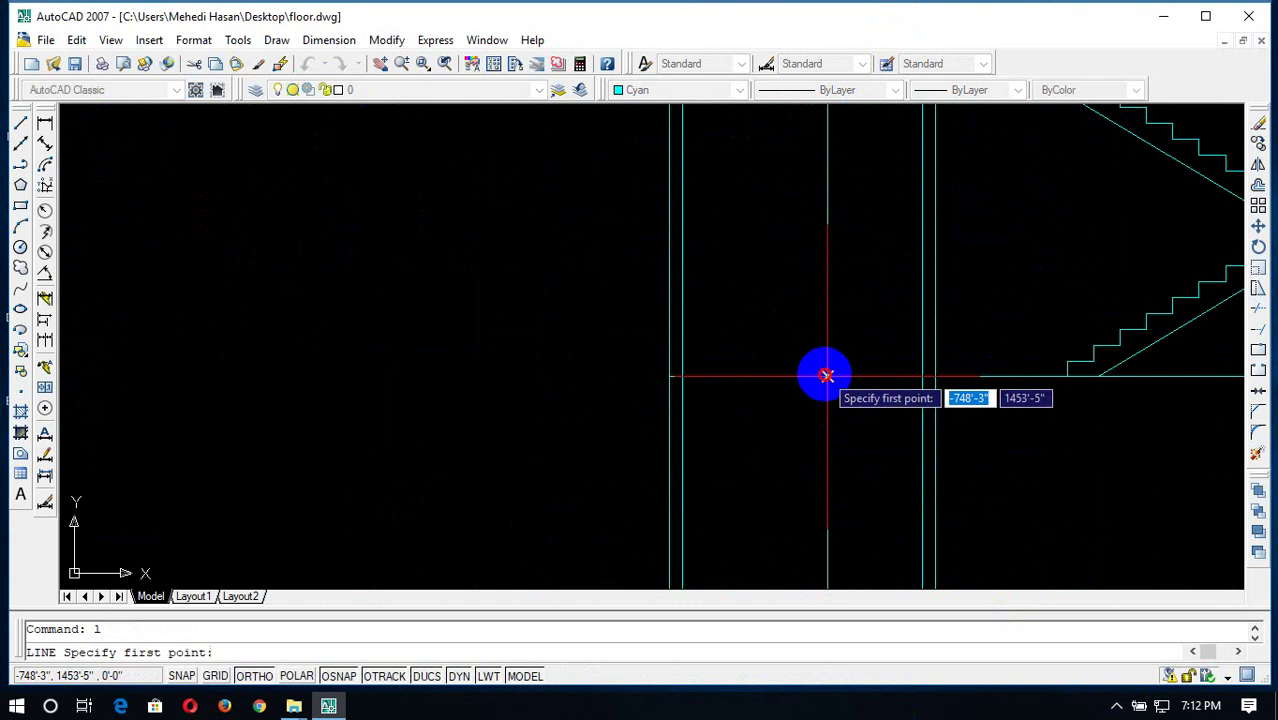
{"action": "left_click", "coordinate": [826, 376]}
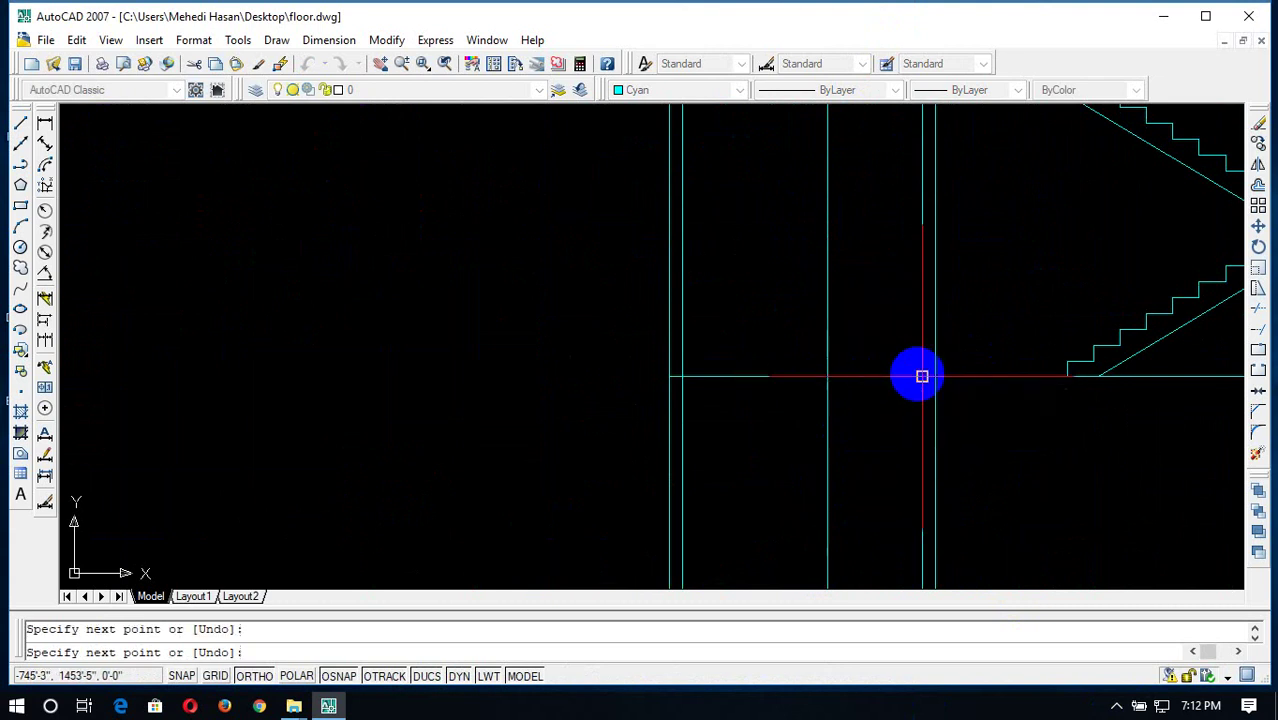
{"action": "key", "text": "Escape"}
Offset the lower floor line 7' upward to mark the door opening height
{"action": "type", "text": "o"}
{"action": "key", "text": "Return"}
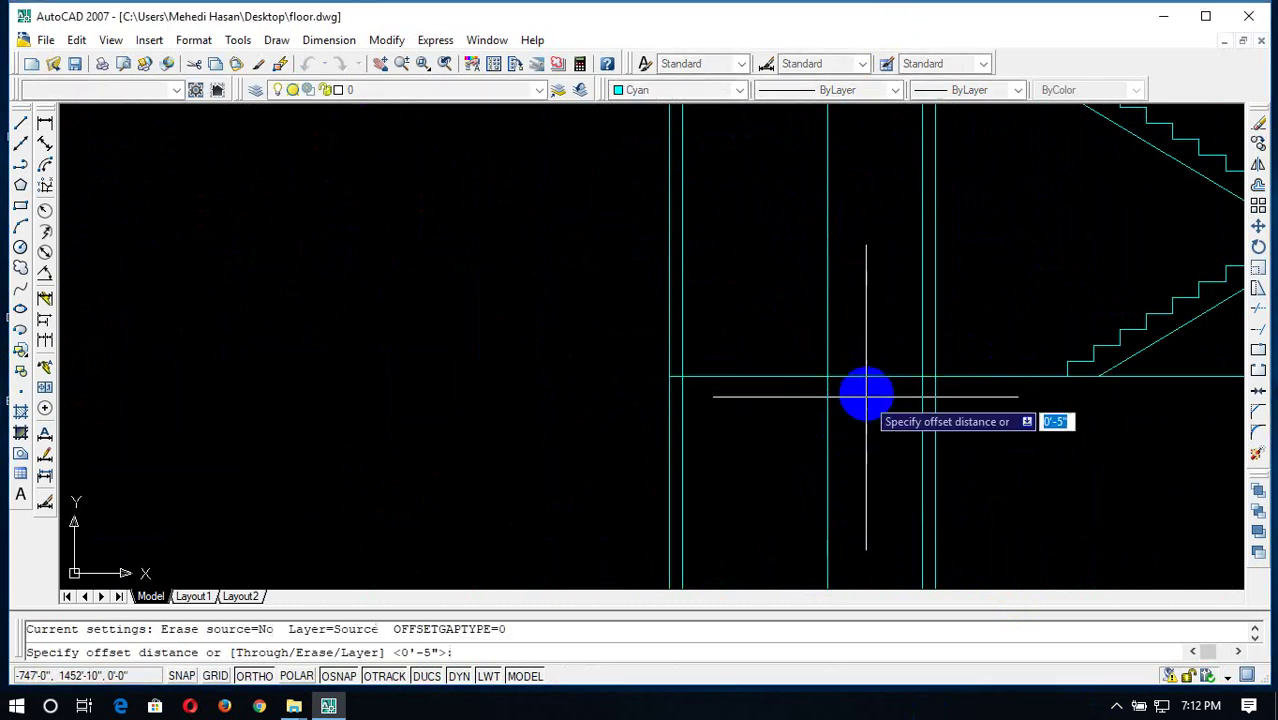
{"action": "type", "text": "7"}
{"action": "key", "text": "Return"}
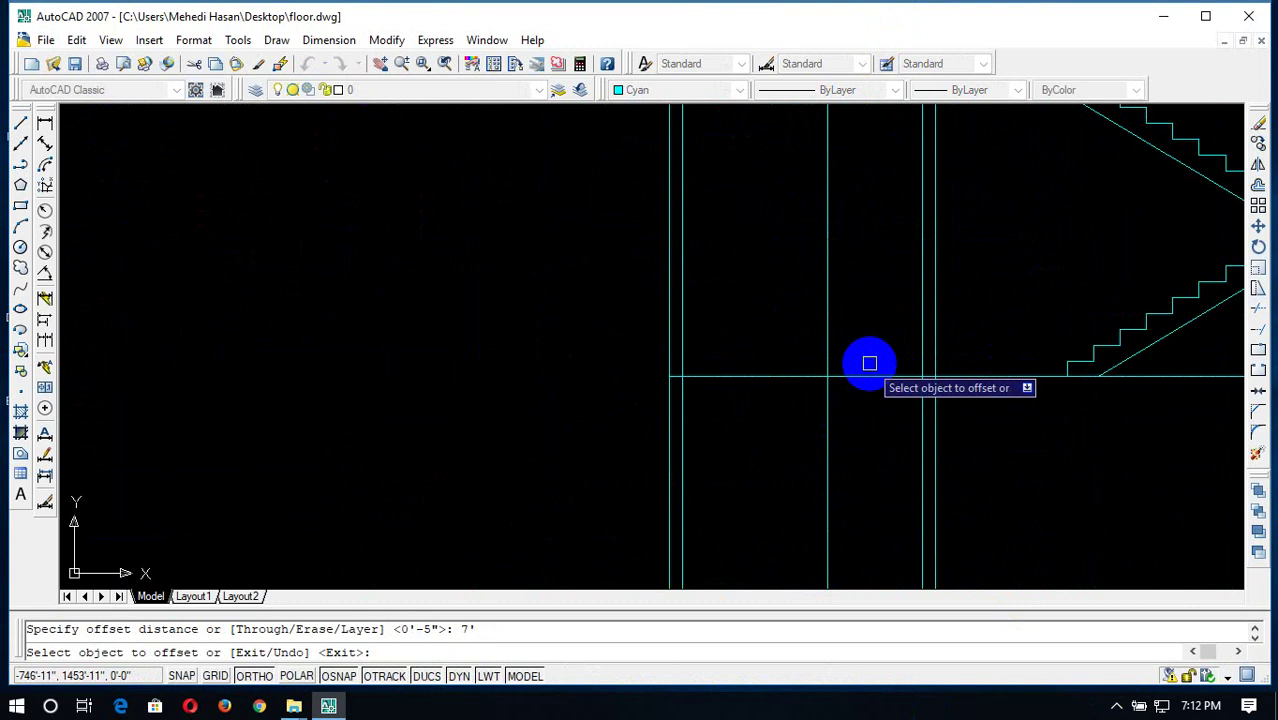
{"action": "left_click", "coordinate": [872, 378]}
{"action": "left_click", "coordinate": [859, 260]}
{"action": "scroll", "coordinate": [865, 268], "scroll_direction": "down", "scroll_amount": 2}
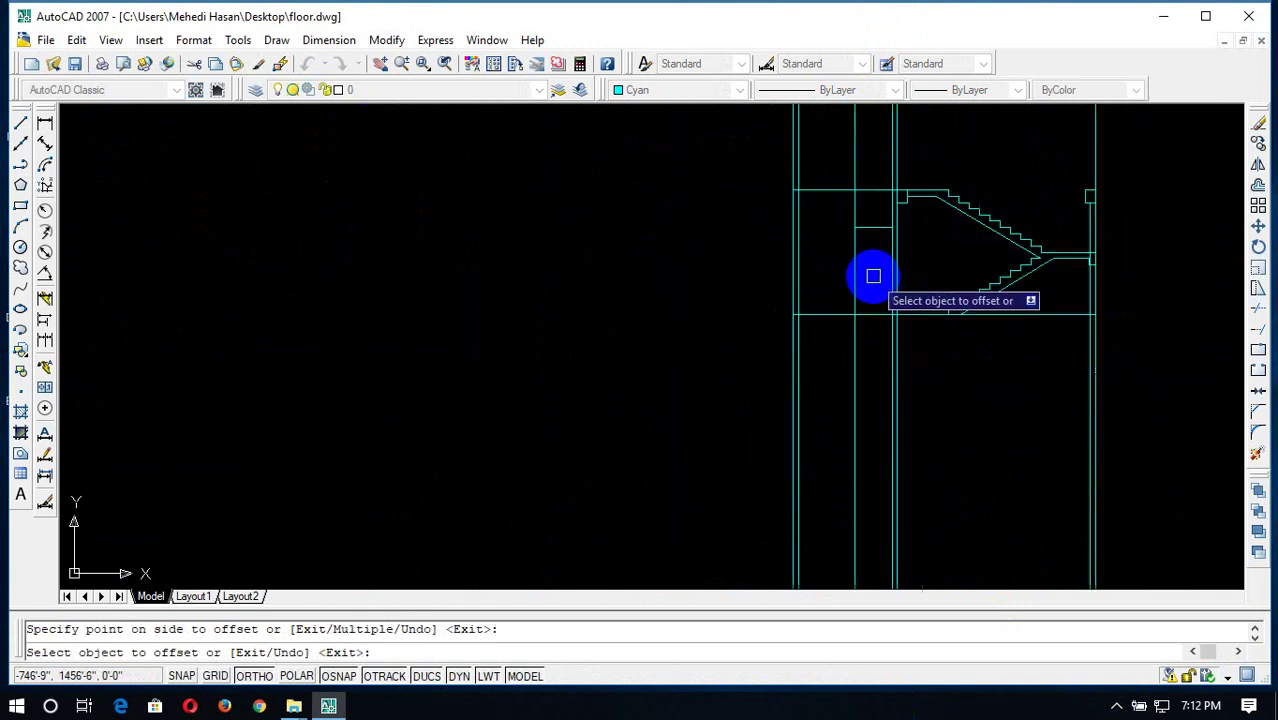
{"action": "left_click", "coordinate": [850, 278]}
{"action": "key", "text": "Escape"}
{"action": "middle_click_drag", "start_coordinate": [848, 278], "coordinate": [892, 513]}
Project a vertical construction line through the stair flight's start edge in the floor plan
{"action": "scroll", "coordinate": [878, 311], "scroll_direction": "down", "scroll_amount": 3}
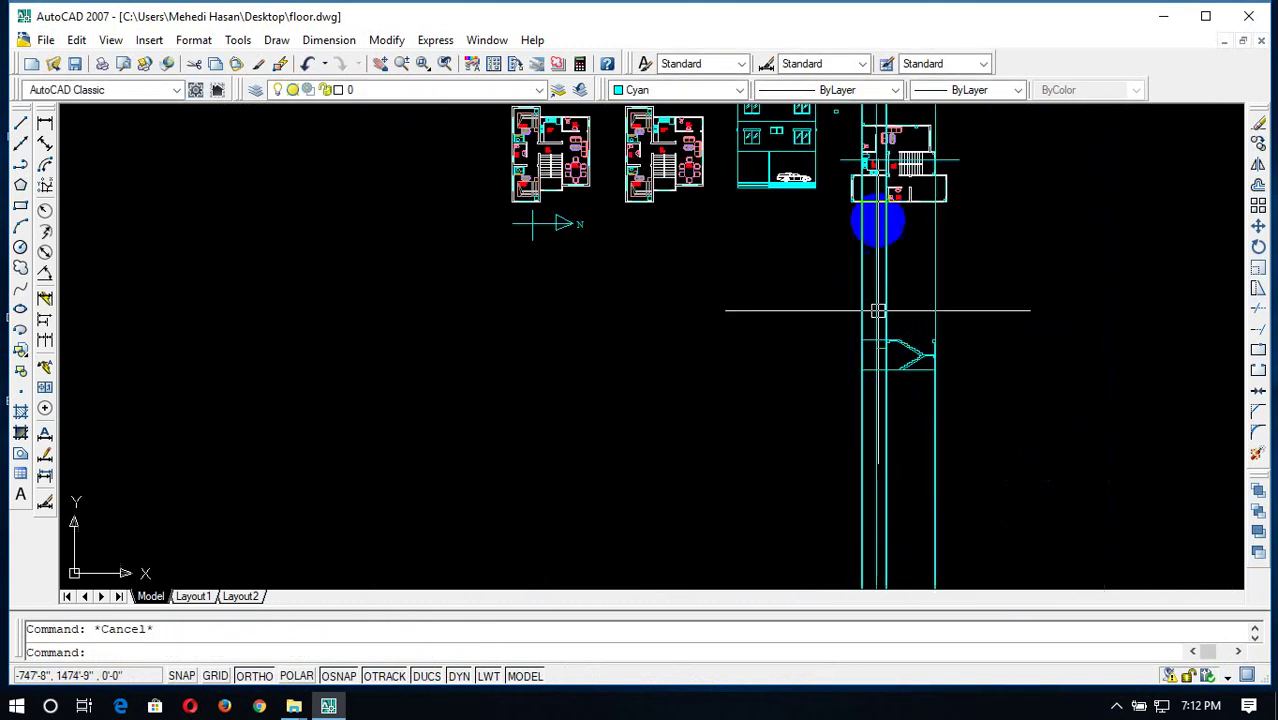
{"action": "scroll", "coordinate": [880, 160], "scroll_direction": "up", "scroll_amount": 4}
{"action": "middle_click_drag", "start_coordinate": [876, 251], "coordinate": [870, 300]}
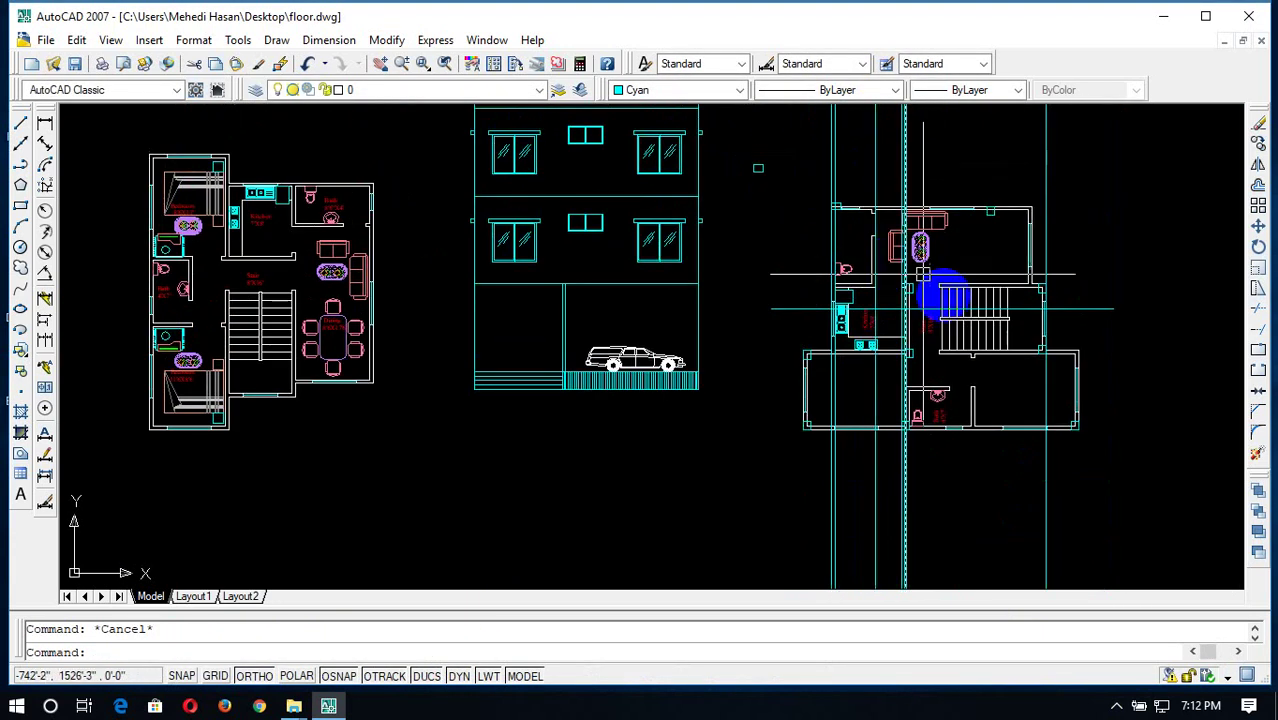
{"action": "scroll", "coordinate": [901, 330], "scroll_direction": "up", "scroll_amount": 3}
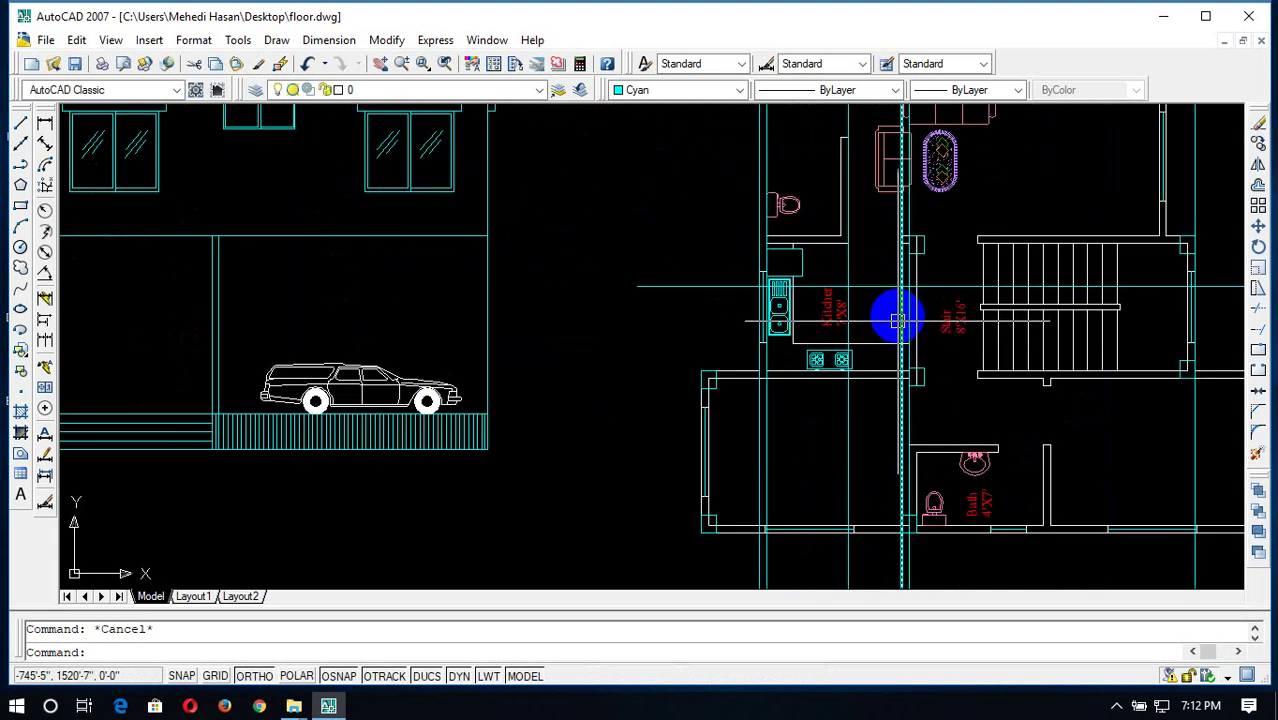
{"action": "scroll", "coordinate": [898, 320], "scroll_direction": "down", "scroll_amount": 2}
{"action": "scroll", "coordinate": [953, 283], "scroll_direction": "up", "scroll_amount": 4}
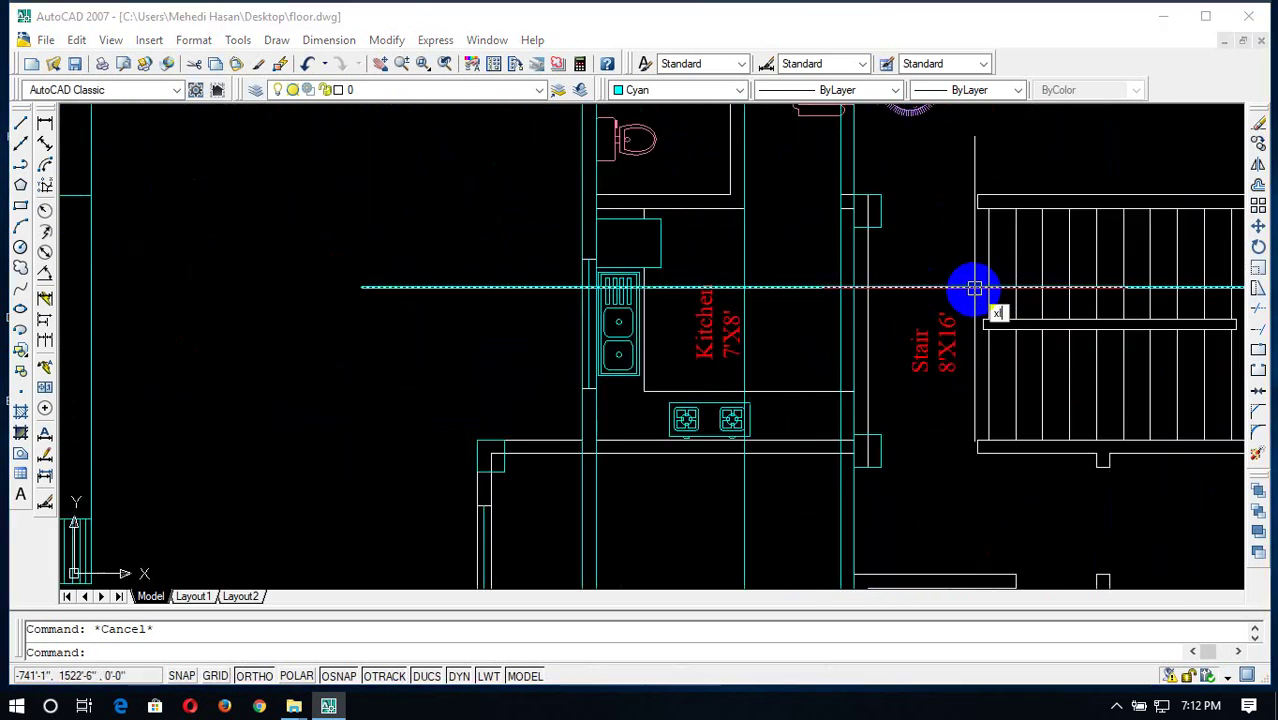
{"action": "key", "text": "Return"}
{"action": "type", "text": "v"}
{"action": "key", "text": "Return"}
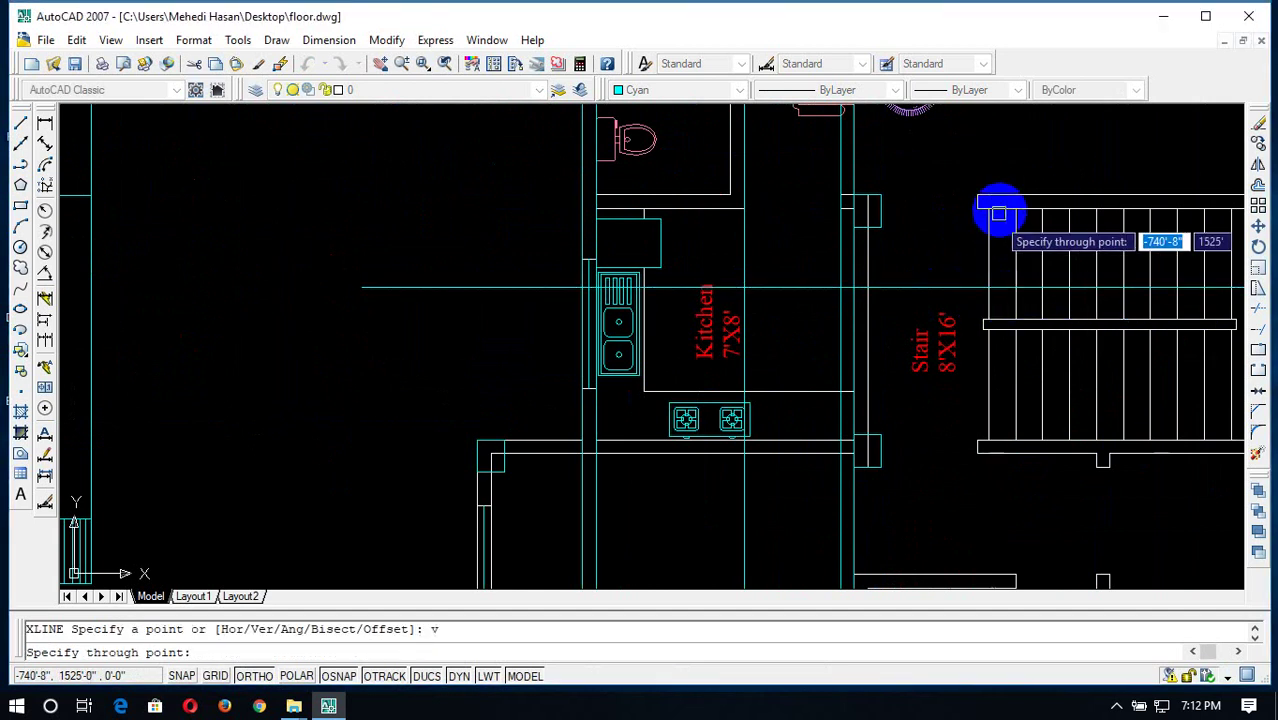
{"action": "left_click", "coordinate": [977, 210]}
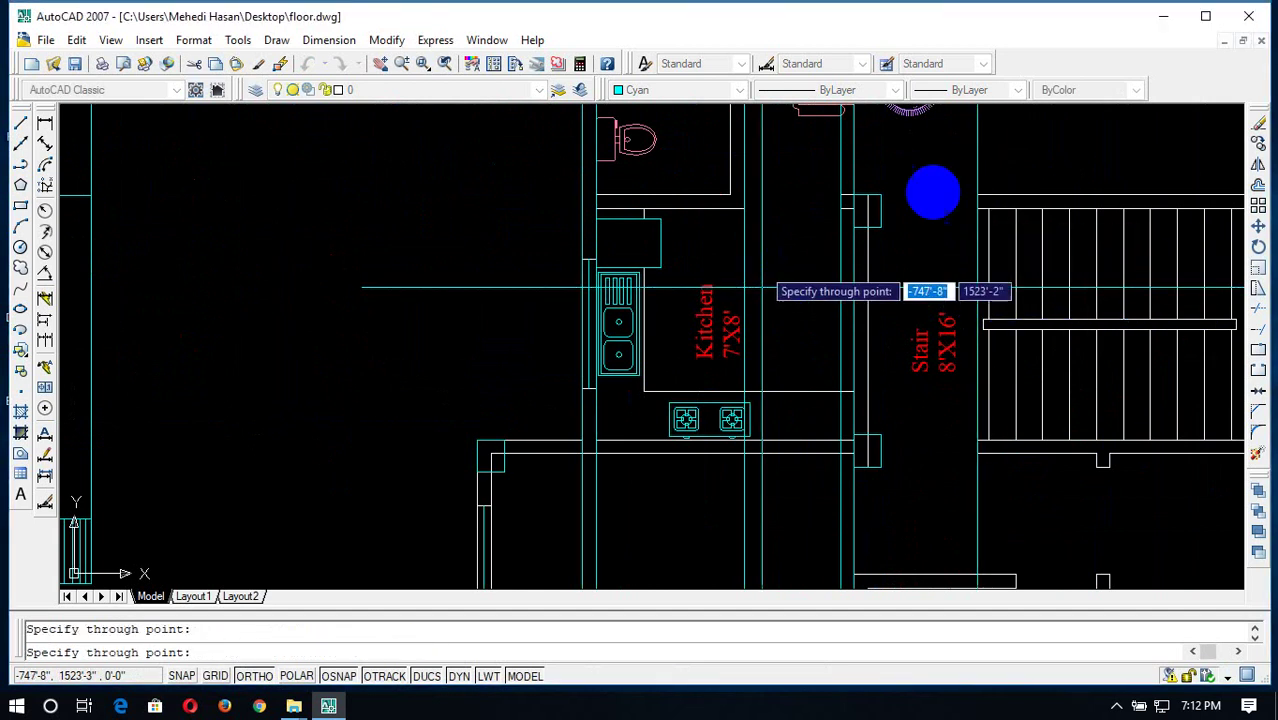
{"action": "scroll", "coordinate": [878, 232], "scroll_direction": "down", "scroll_amount": 5}
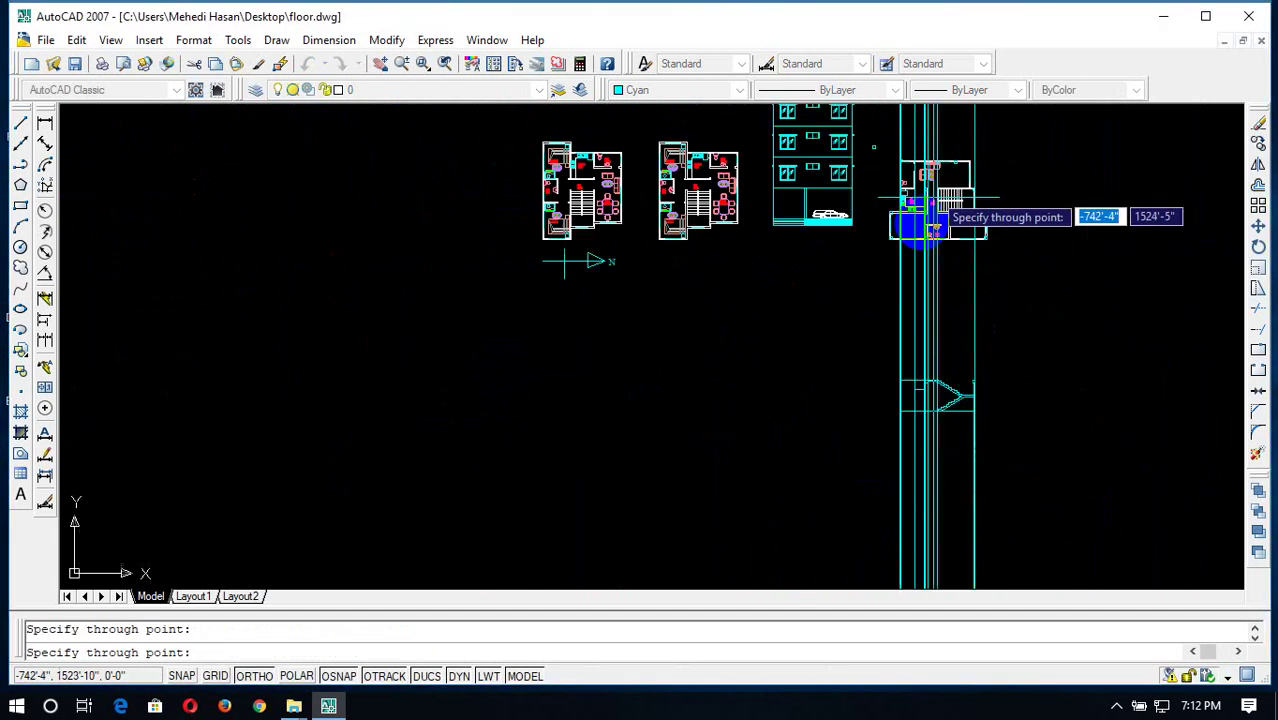
{"action": "key", "text": "Escape"}
Zoom back to the stair section and begin a new line there
{"action": "scroll", "coordinate": [921, 345], "scroll_direction": "up", "scroll_amount": 3}
{"action": "scroll", "coordinate": [924, 451], "scroll_direction": "up", "scroll_amount": 2}
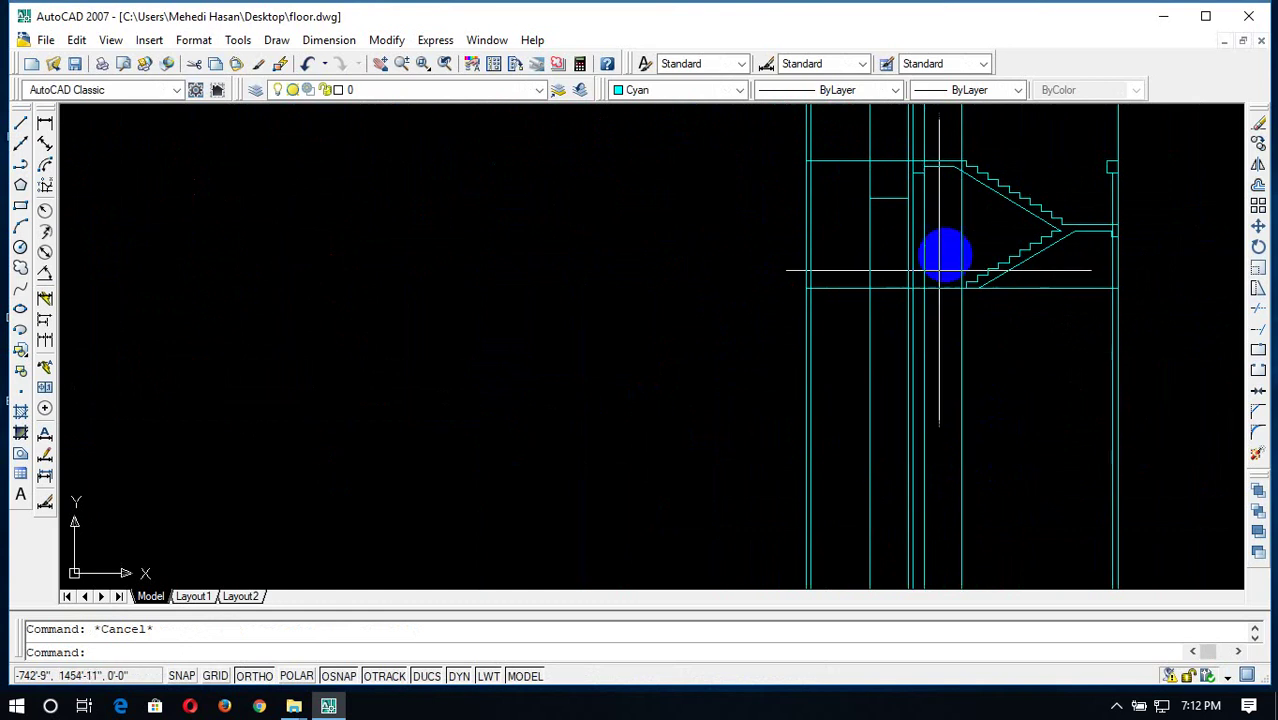
{"action": "scroll", "coordinate": [956, 243], "scroll_direction": "up", "scroll_amount": 1}
{"action": "scroll", "coordinate": [920, 279], "scroll_direction": "up", "scroll_amount": 1}
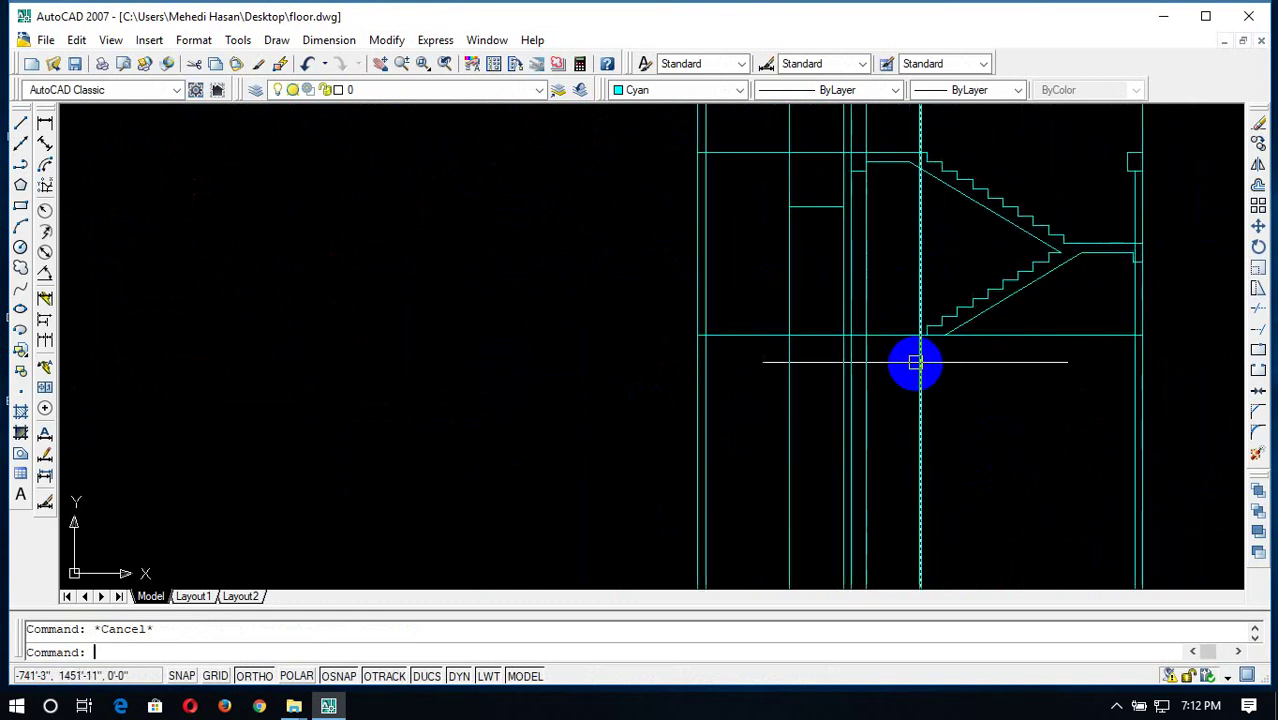
{"action": "type", "text": "l"}
{"action": "key", "text": "Return"}
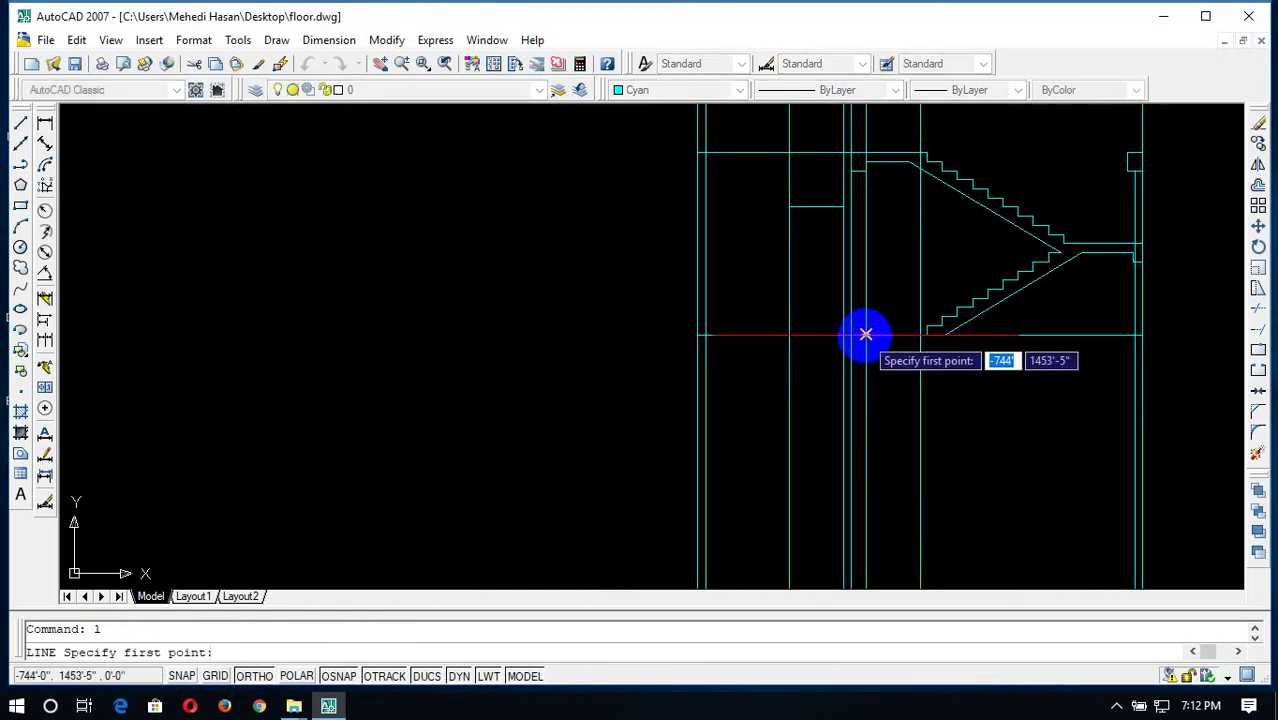
Draw a line below the lower stair flight, starting where the guide meets the floor
{"action": "left_click", "coordinate": [866, 335]}
{"action": "left_click", "coordinate": [920, 335]}
{"action": "type", "text": "c"}
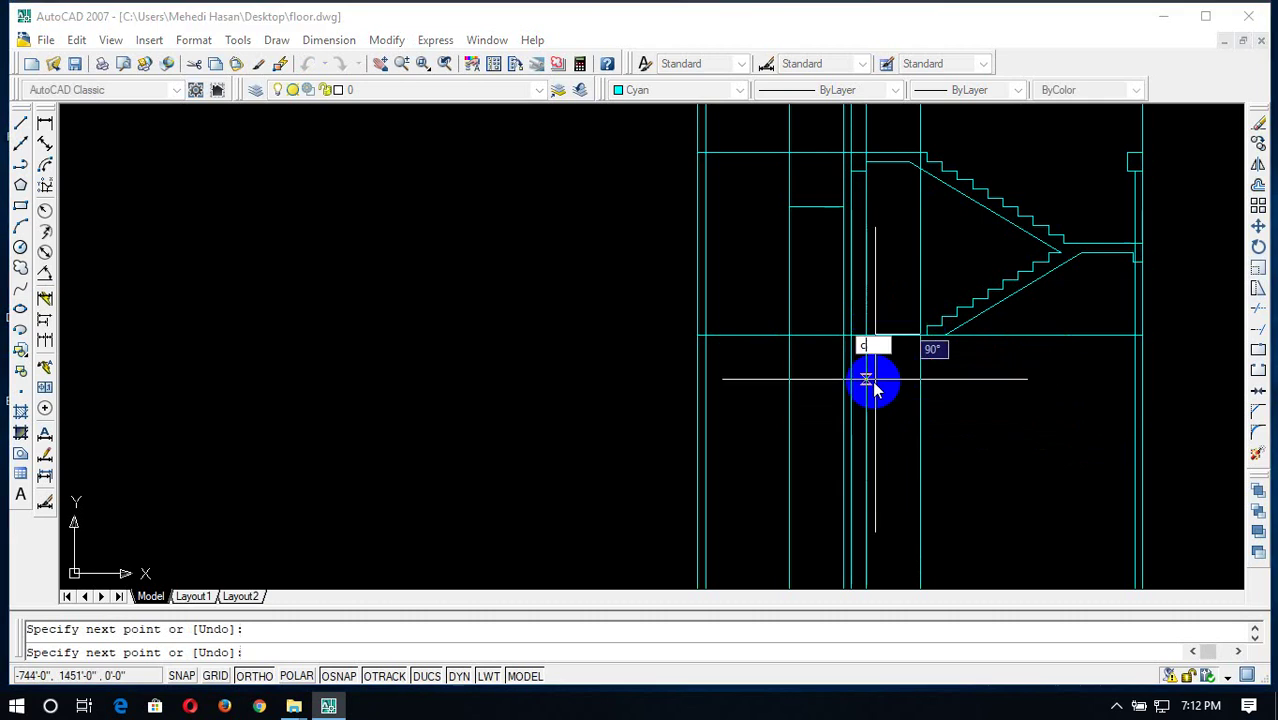
{"action": "key", "text": "Escape"}
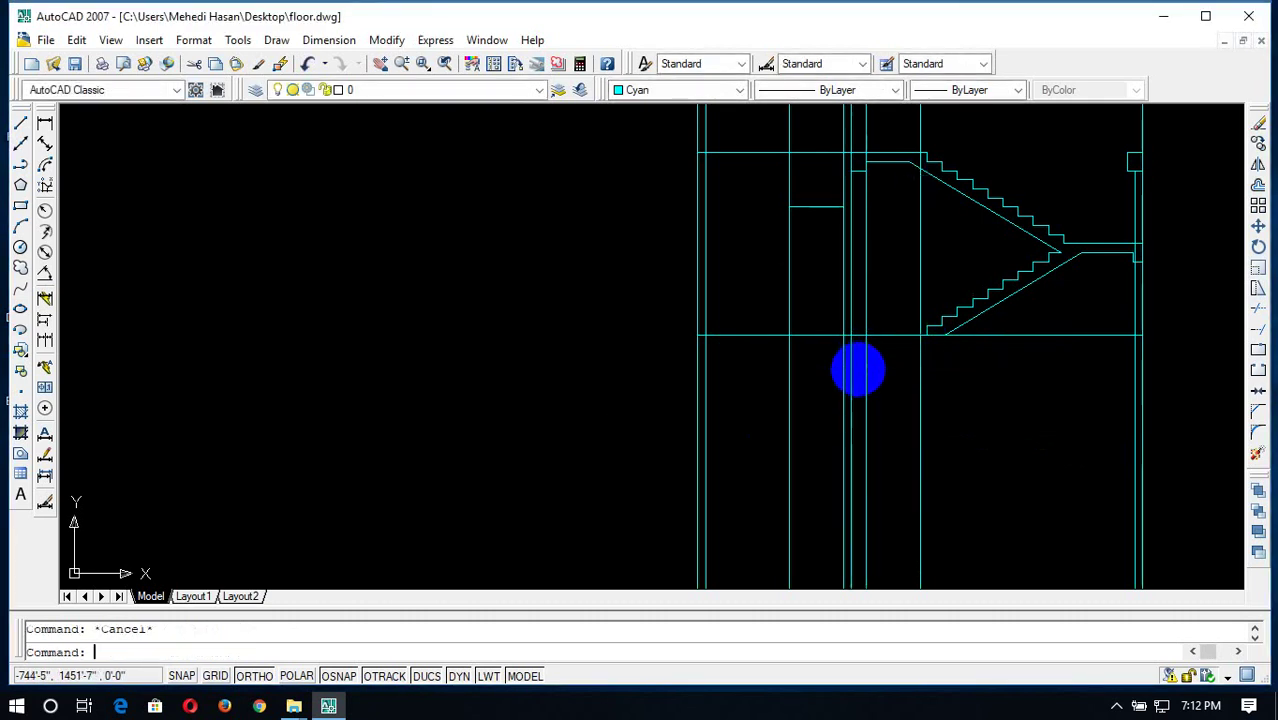
Attempt a 7' offset of the vertical line, cancel it, and recentre the stair section
{"action": "type", "text": "o"}
{"action": "key", "text": "Return"}
{"action": "type", "text": "7"}
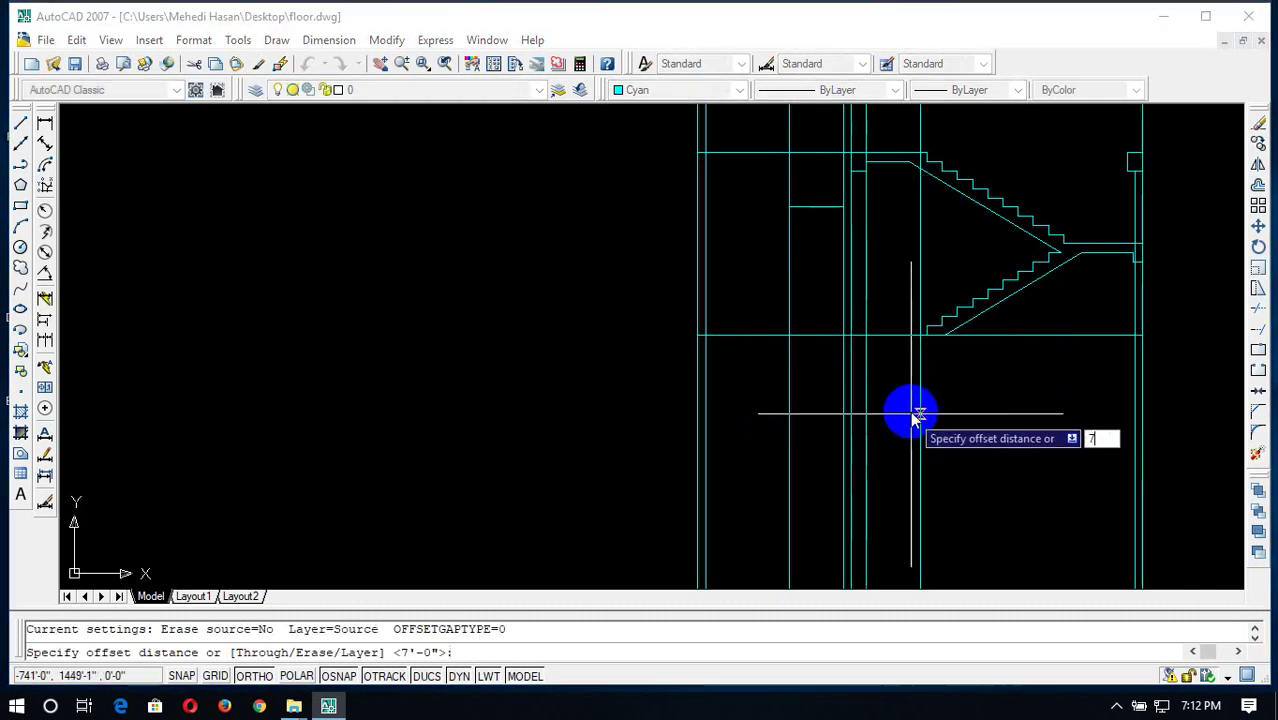
{"action": "type", "text": "'"}
{"action": "key", "text": "Return"}
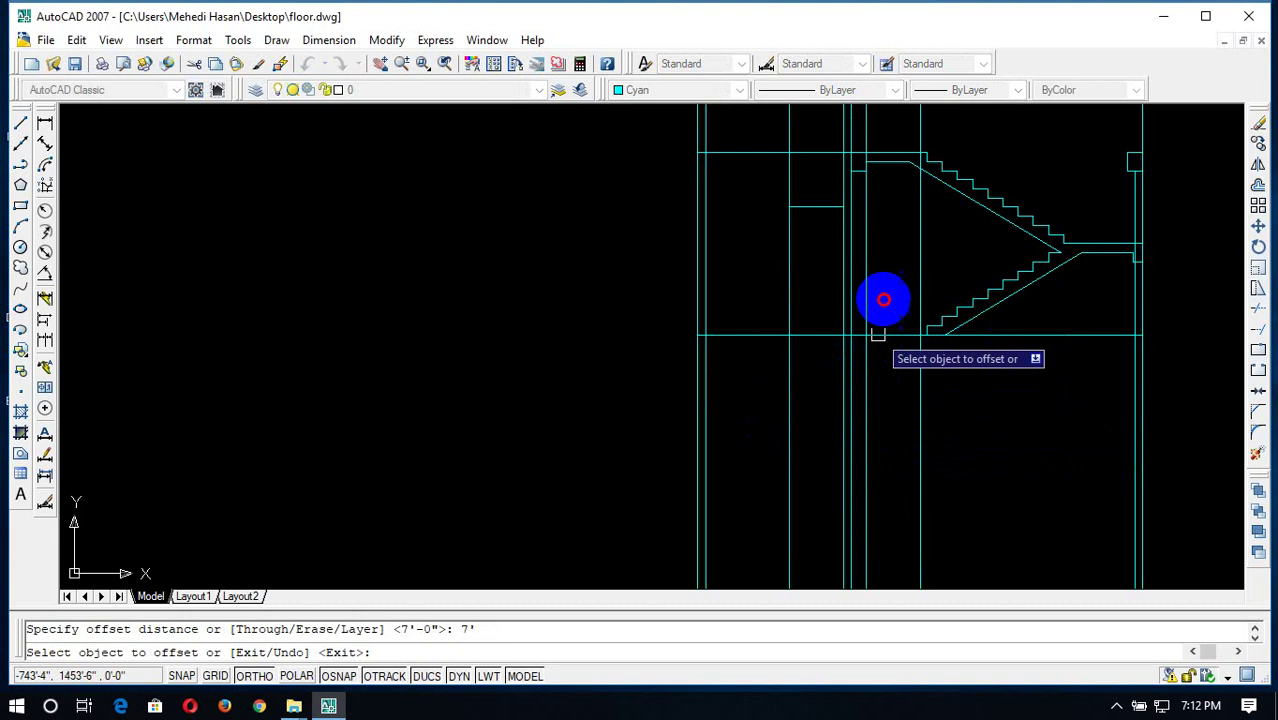
{"action": "left_click", "coordinate": [883, 300]}
{"action": "key", "text": "Escape"}
{"action": "middle_click_drag", "start_coordinate": [890, 325], "coordinate": [871, 348]}
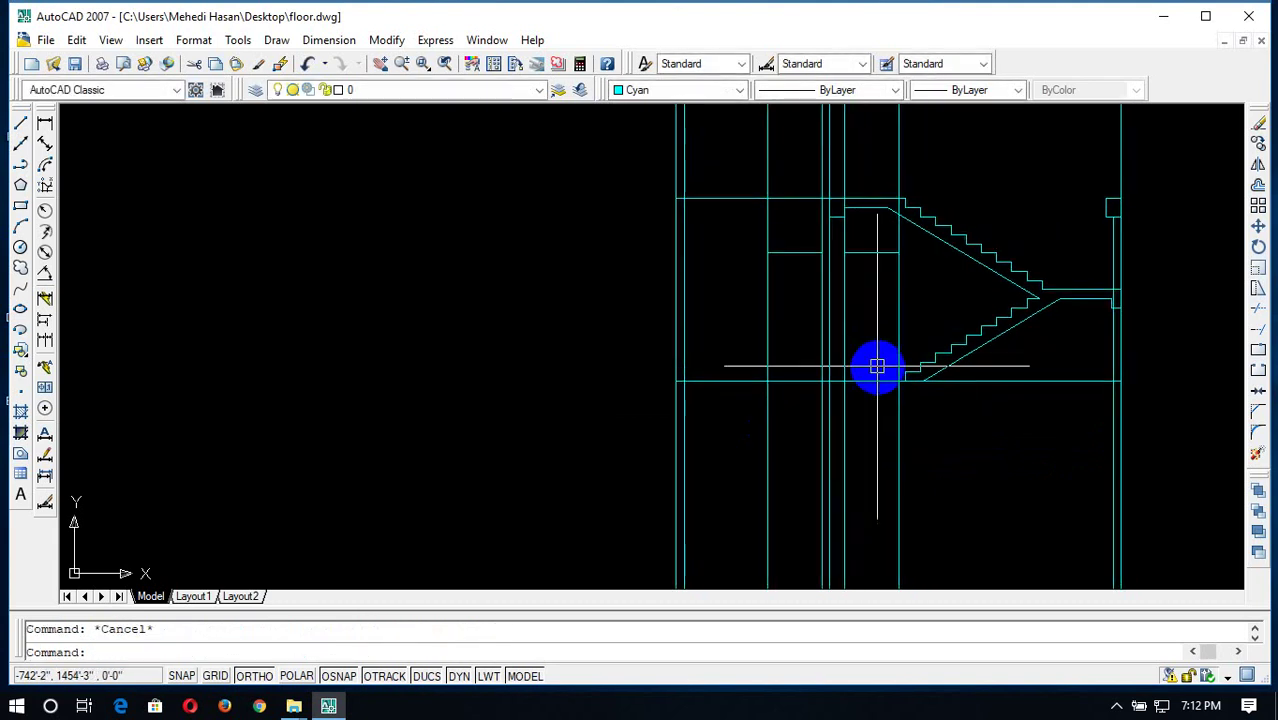
Trim the lines crossing below the stair box and the vertical line under the stair top
{"action": "type", "text": "tr"}
{"action": "key", "text": "Return"}
{"action": "key", "text": "Return"}
{"action": "scroll", "coordinate": [1055, 395], "scroll_direction": "down", "scroll_amount": 4}
{"action": "left_click", "coordinate": [1122, 428]}
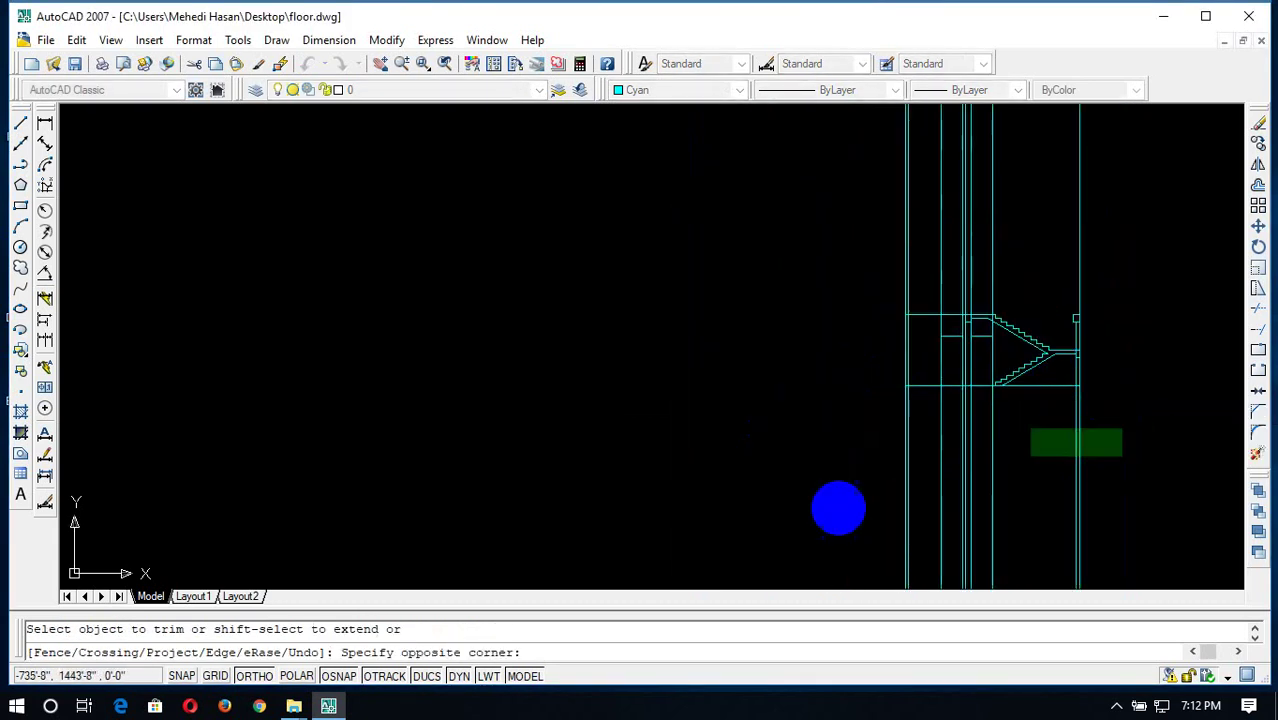
{"action": "left_click", "coordinate": [754, 560]}
{"action": "scroll", "coordinate": [1013, 297], "scroll_direction": "up", "scroll_amount": 3}
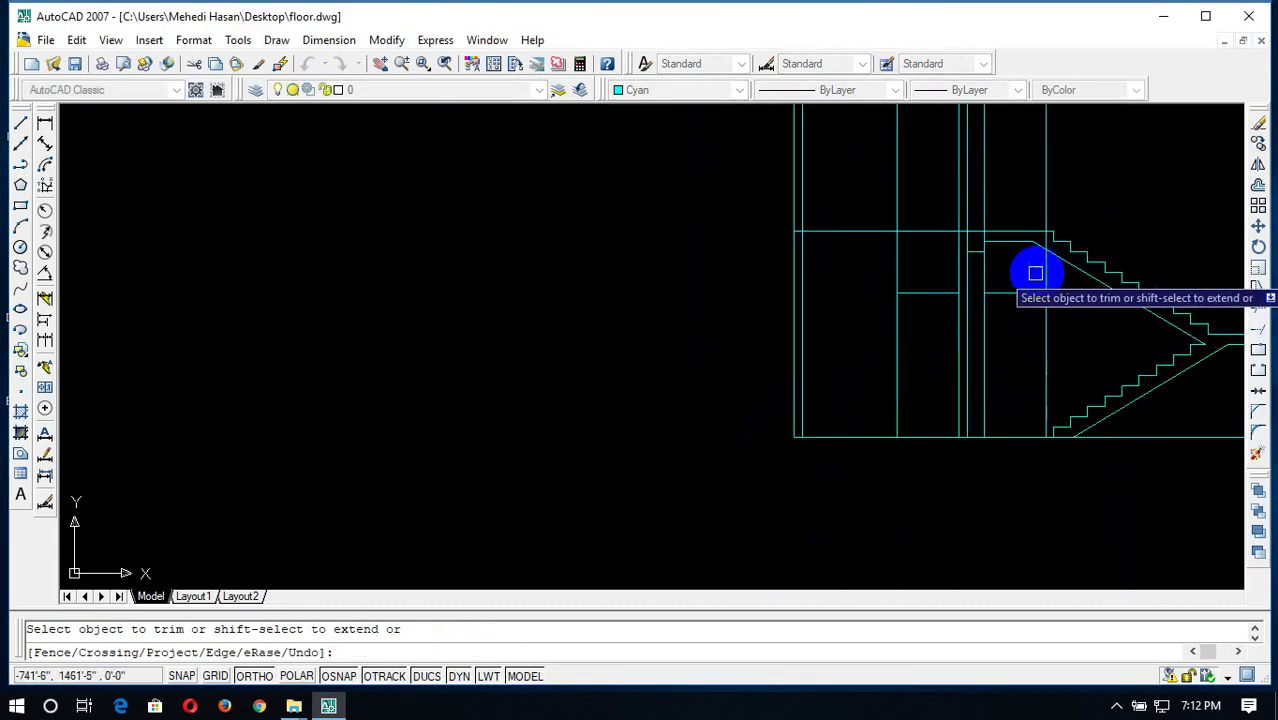
{"action": "left_click", "coordinate": [1044, 270]}
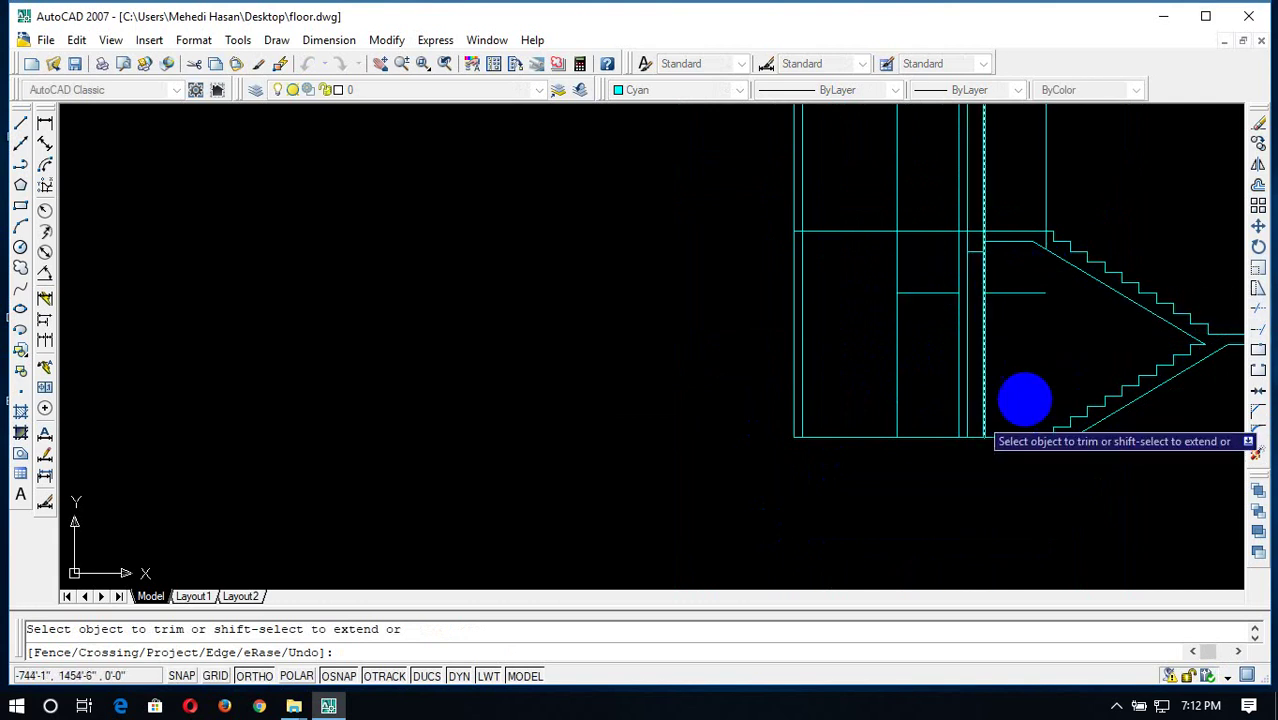
Trim the upper lines crossing the stair's top line with a crossing window
{"action": "scroll", "coordinate": [1016, 390], "scroll_direction": "down", "scroll_amount": 2}
{"action": "scroll", "coordinate": [1000, 350], "scroll_direction": "up", "scroll_amount": 3}
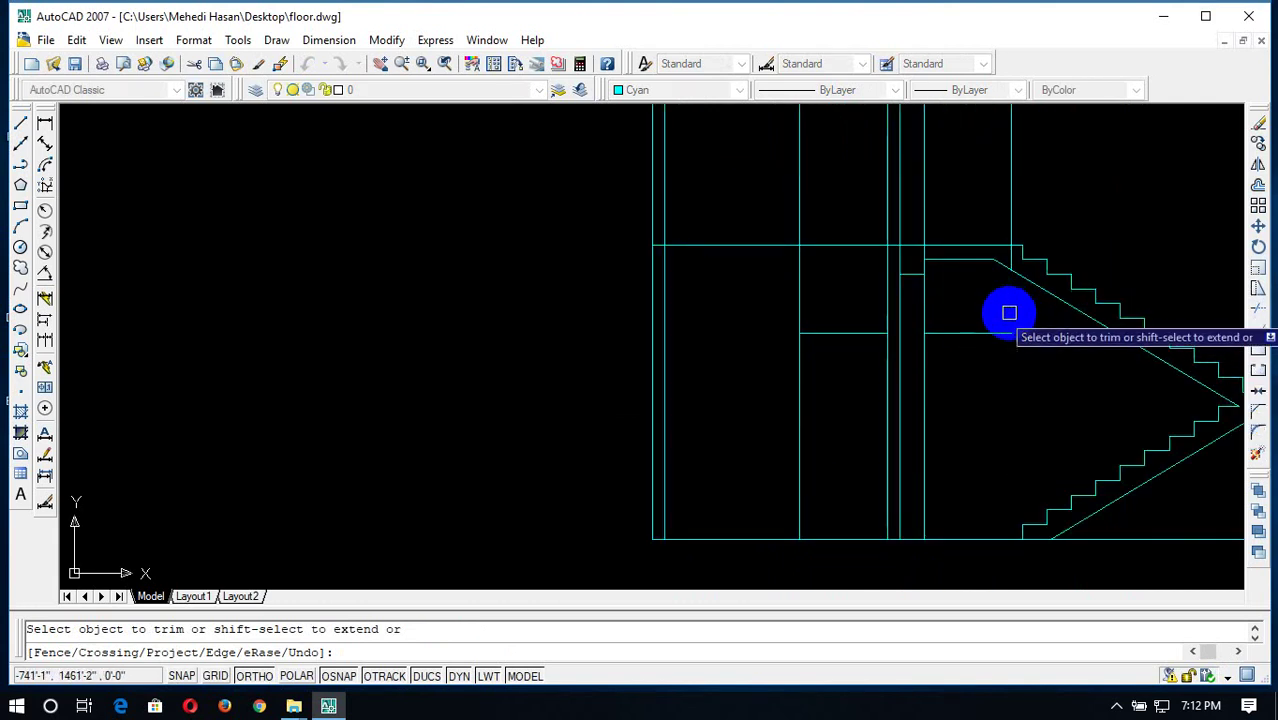
{"action": "scroll", "coordinate": [1009, 313], "scroll_direction": "up", "scroll_amount": 1}
{"action": "scroll", "coordinate": [990, 313], "scroll_direction": "down", "scroll_amount": 3}
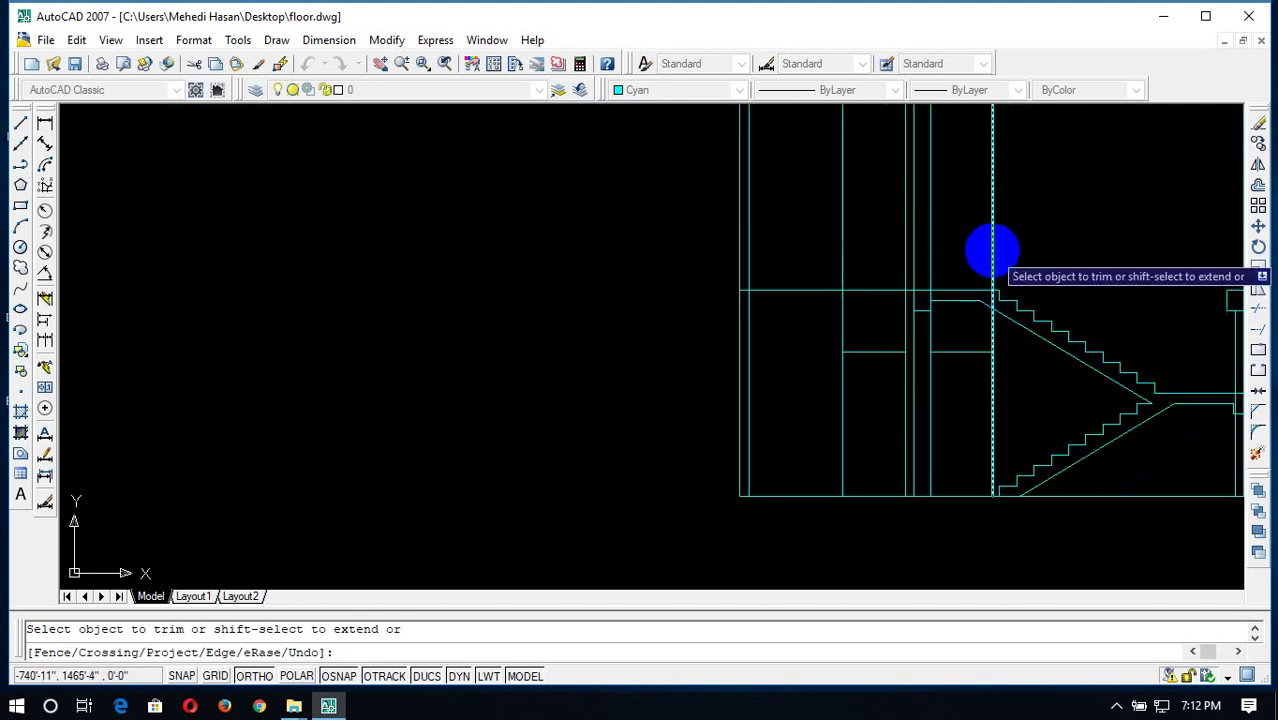
{"action": "scroll", "coordinate": [988, 300], "scroll_direction": "up", "scroll_amount": 4}
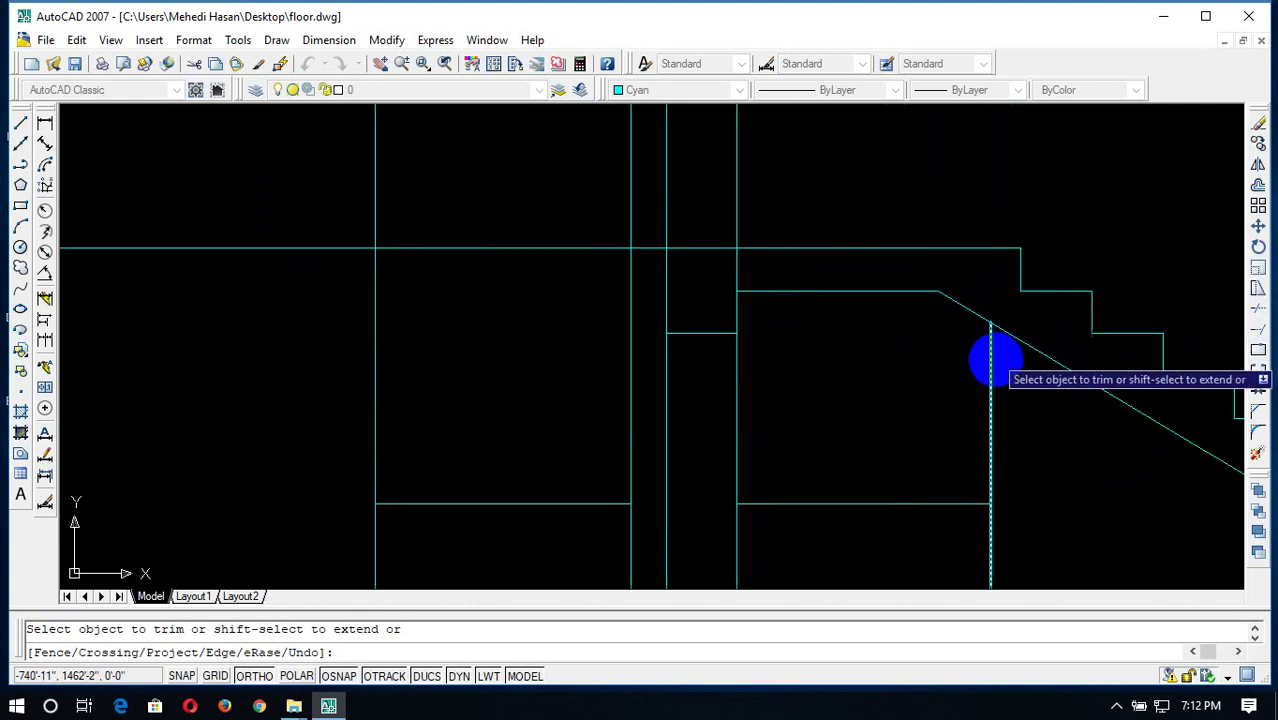
{"action": "scroll", "coordinate": [910, 340], "scroll_direction": "down", "scroll_amount": 4}
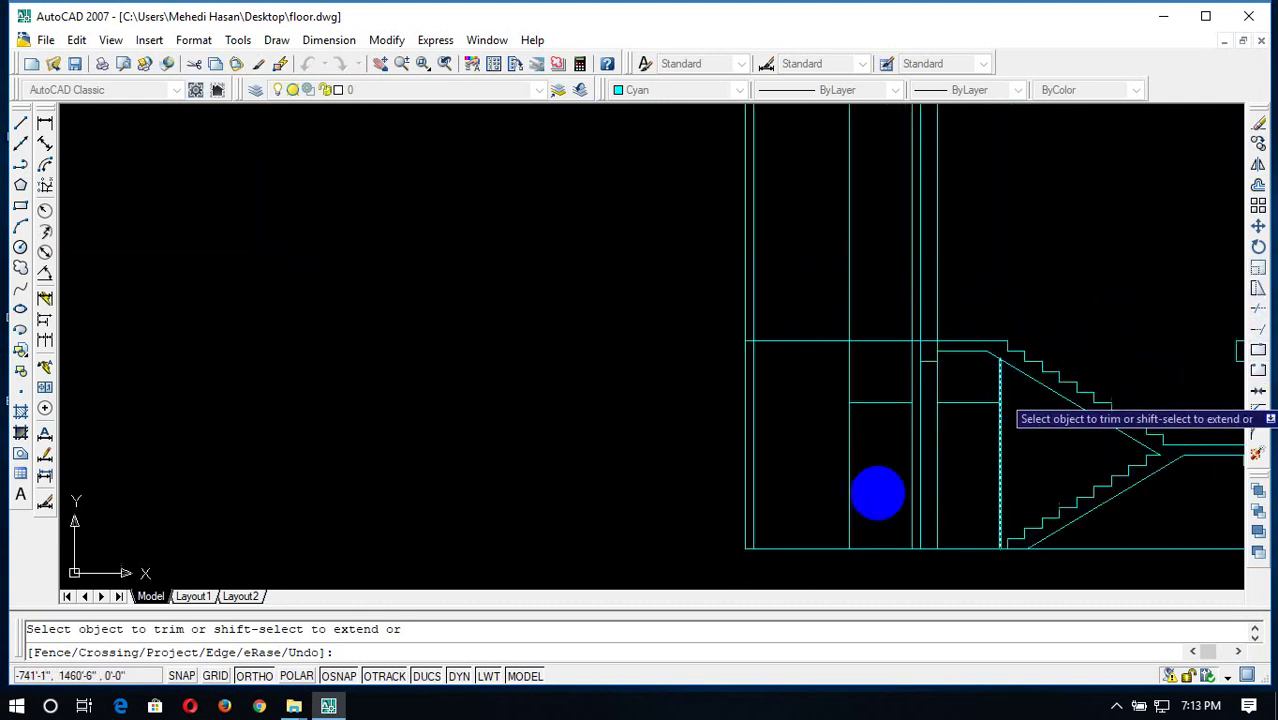
{"action": "scroll", "coordinate": [927, 322], "scroll_direction": "up", "scroll_amount": 3}
{"action": "scroll", "coordinate": [930, 325], "scroll_direction": "down", "scroll_amount": 2}
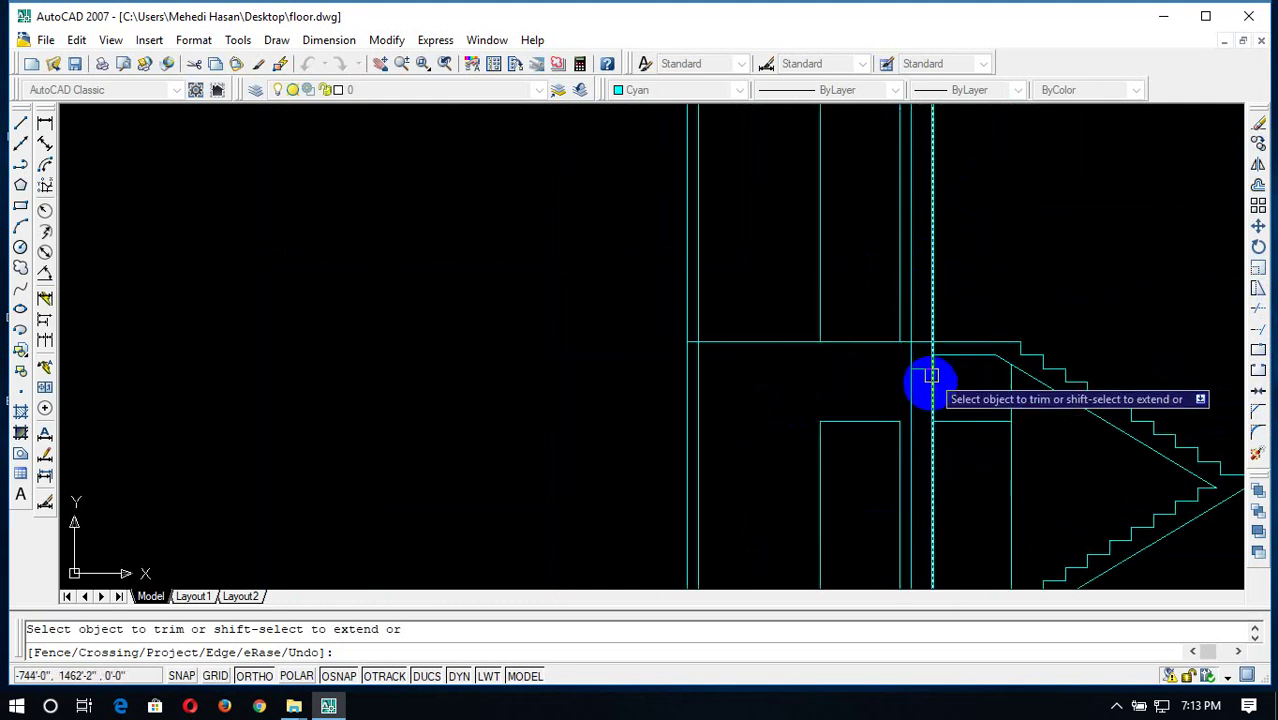
{"action": "scroll", "coordinate": [928, 385], "scroll_direction": "down", "scroll_amount": 6}
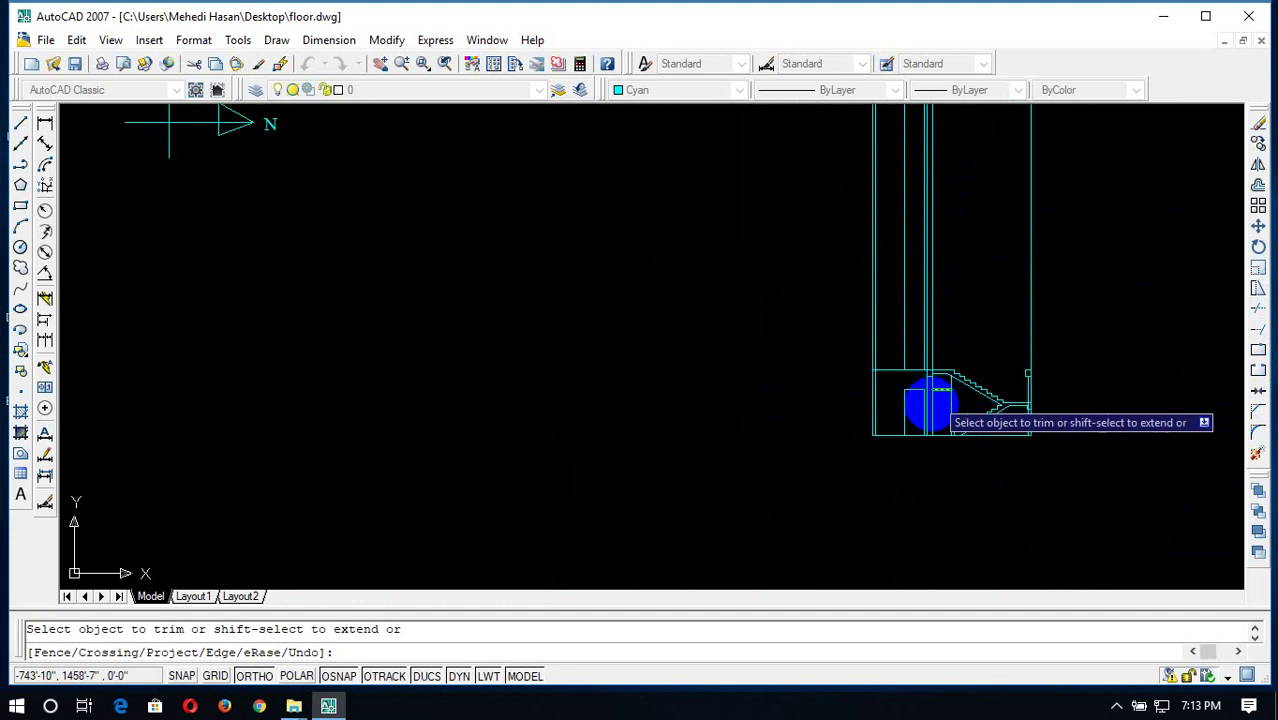
{"action": "scroll", "coordinate": [927, 400], "scroll_direction": "up", "scroll_amount": 5}
{"action": "scroll", "coordinate": [927, 383], "scroll_direction": "up", "scroll_amount": 2}
{"action": "left_click", "coordinate": [977, 209]}
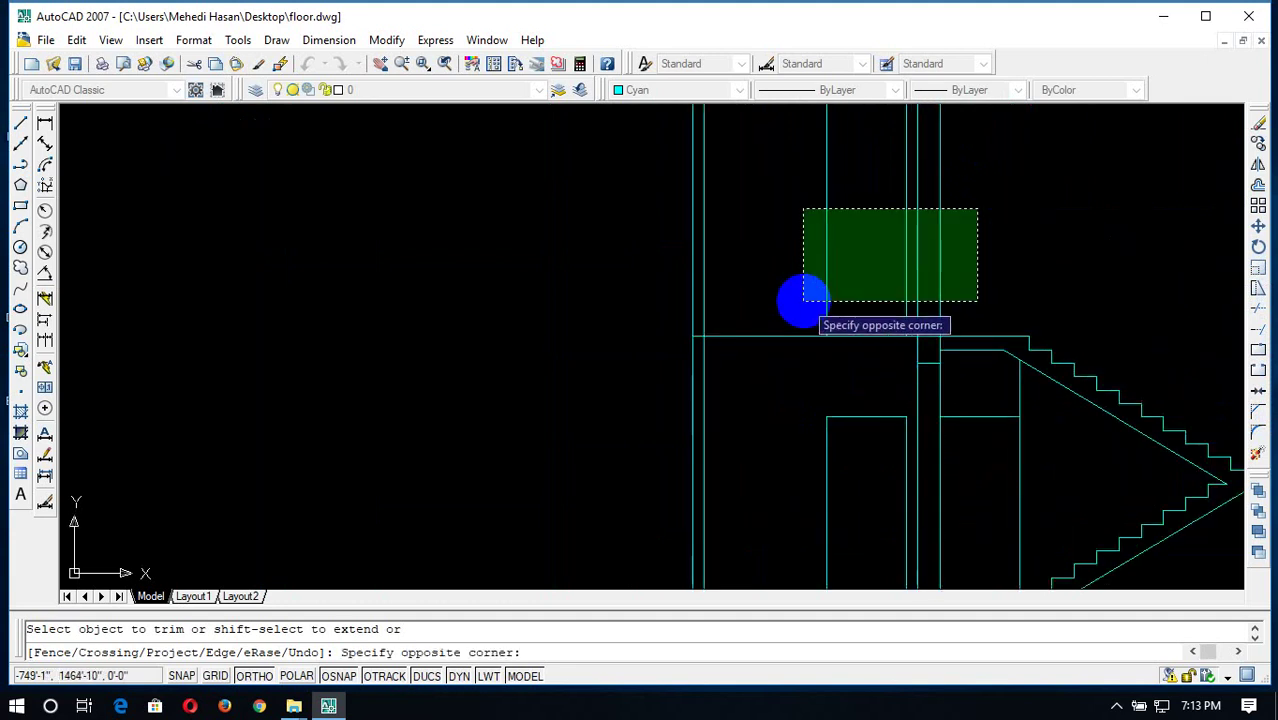
{"action": "left_click", "coordinate": [804, 300]}
{"action": "key", "text": "Escape"}
Erase the two short vertical lines above the stair's upper floor line
{"action": "left_click", "coordinate": [945, 222]}
{"action": "left_click", "coordinate": [770, 276]}
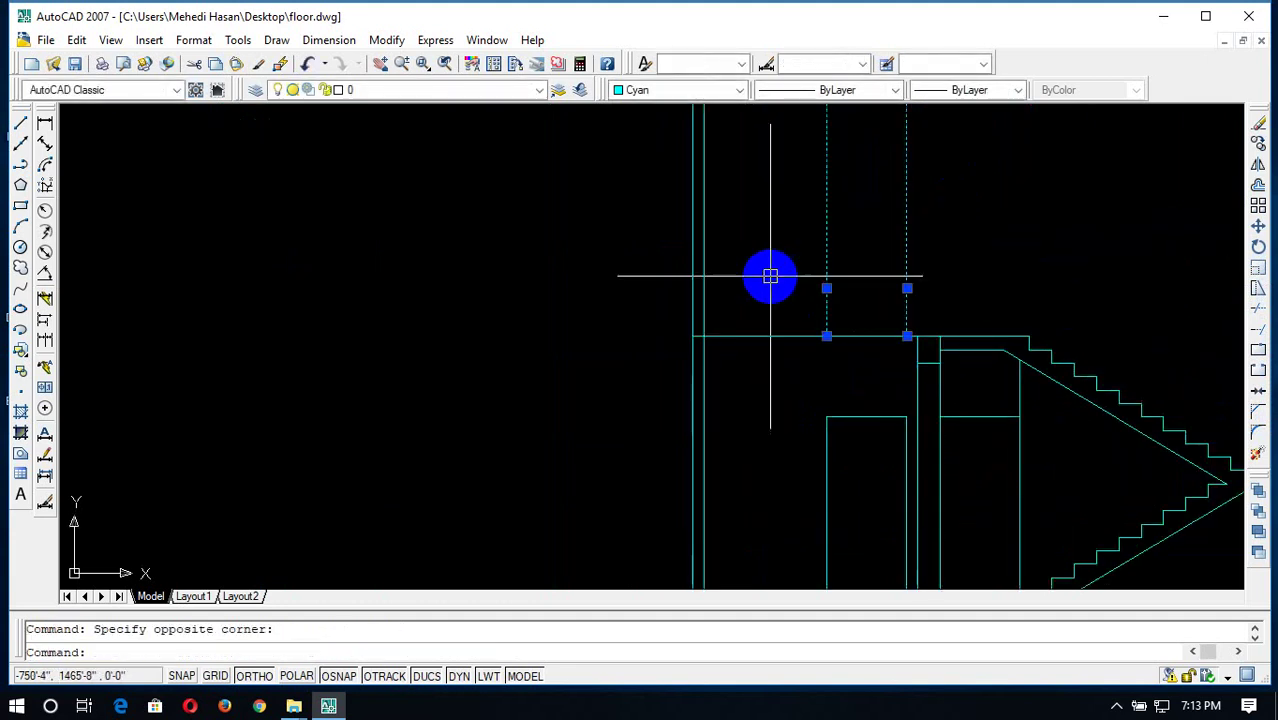
{"action": "key", "text": "Delete"}
{"action": "scroll", "coordinate": [906, 256], "scroll_direction": "up", "scroll_amount": 1}
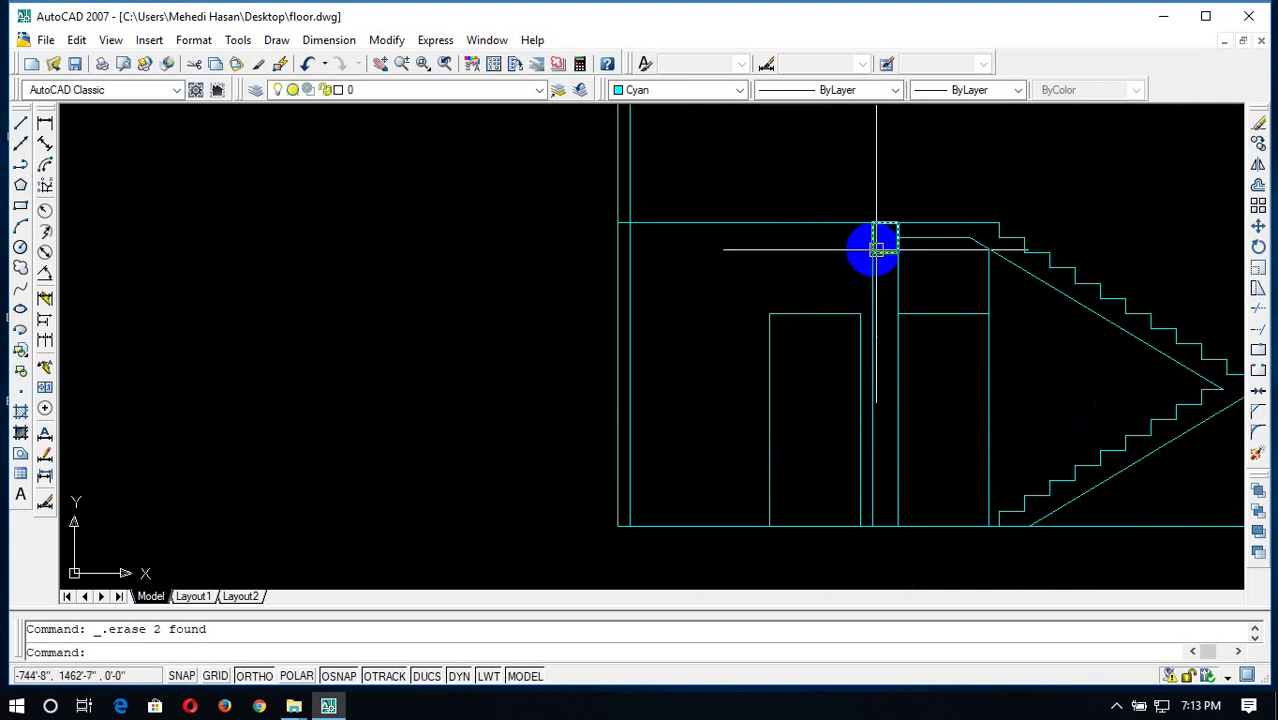
{"action": "scroll", "coordinate": [875, 252], "scroll_direction": "down", "scroll_amount": 3}
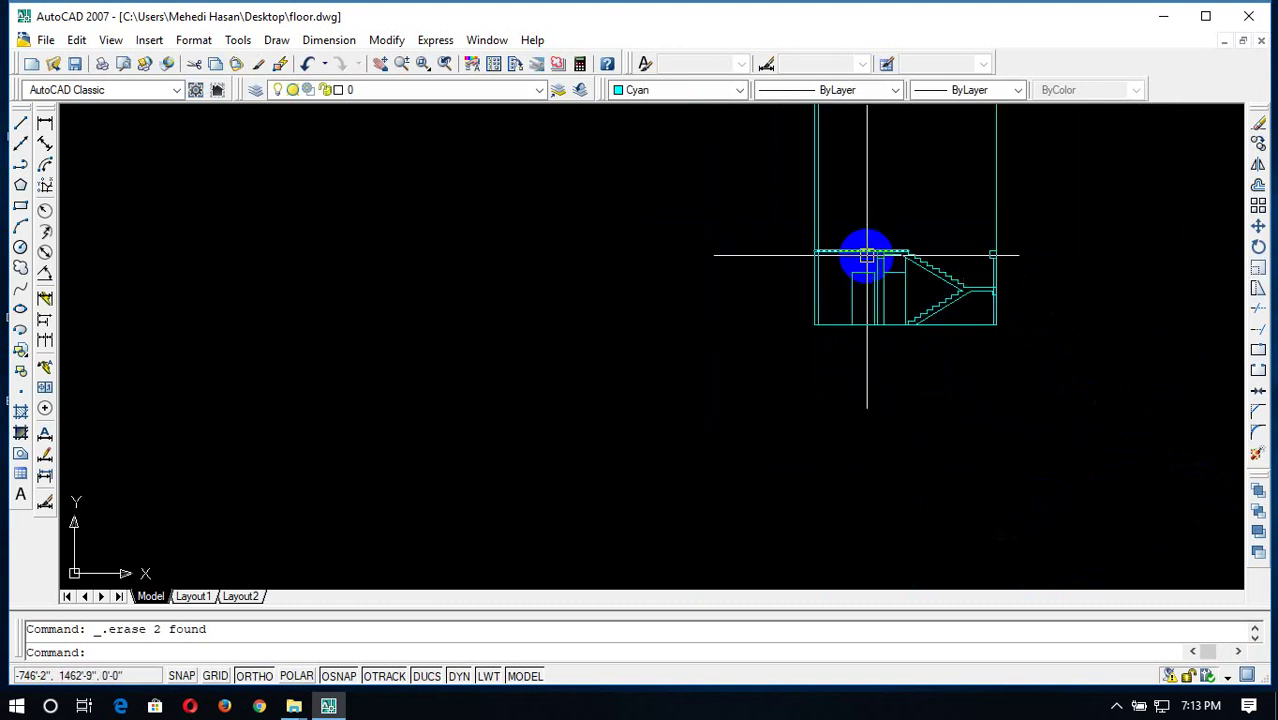
Review the plan's Kitchen and Stair area, then return to the staircase section
{"action": "middle_click_drag", "start_coordinate": [862, 257], "coordinate": [827, 428]}
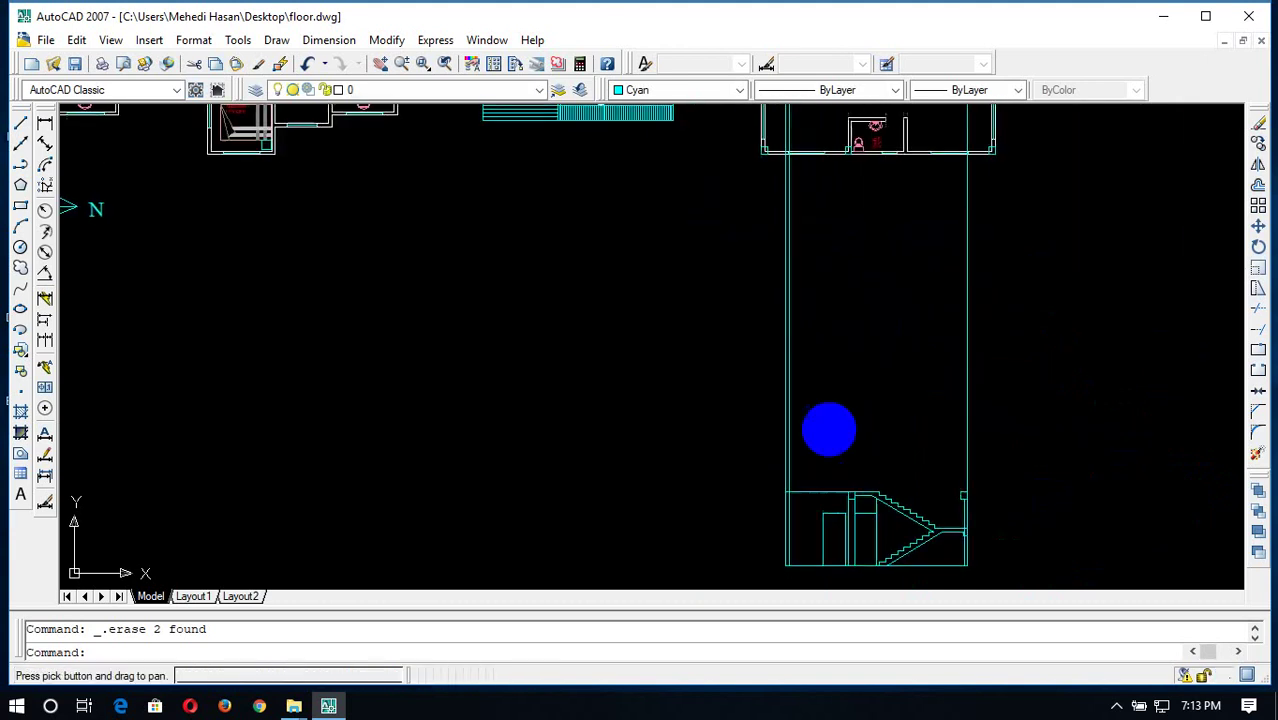
{"action": "scroll", "coordinate": [827, 570], "scroll_direction": "down", "scroll_amount": 3}
{"action": "scroll", "coordinate": [842, 391], "scroll_direction": "up", "scroll_amount": 3}
{"action": "scroll", "coordinate": [831, 378], "scroll_direction": "up", "scroll_amount": 2}
{"action": "middle_click_drag", "start_coordinate": [831, 378], "coordinate": [827, 314]}
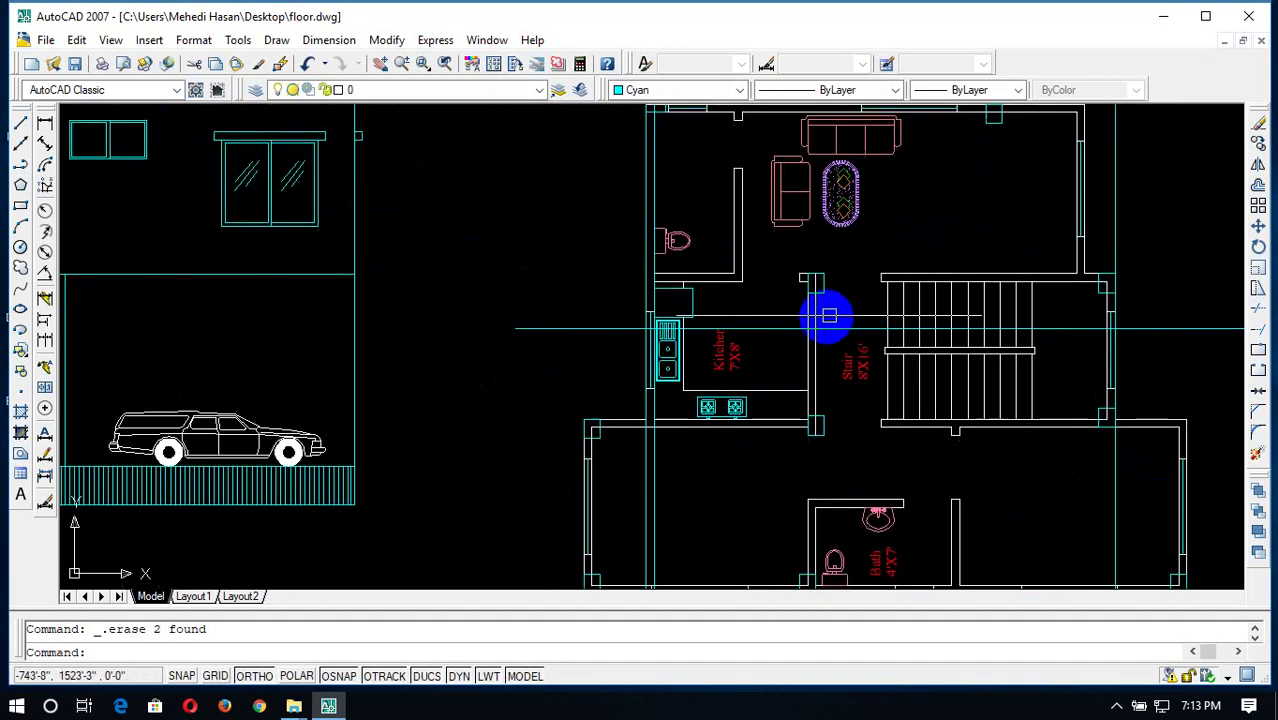
{"action": "scroll", "coordinate": [799, 308], "scroll_direction": "up", "scroll_amount": 4}
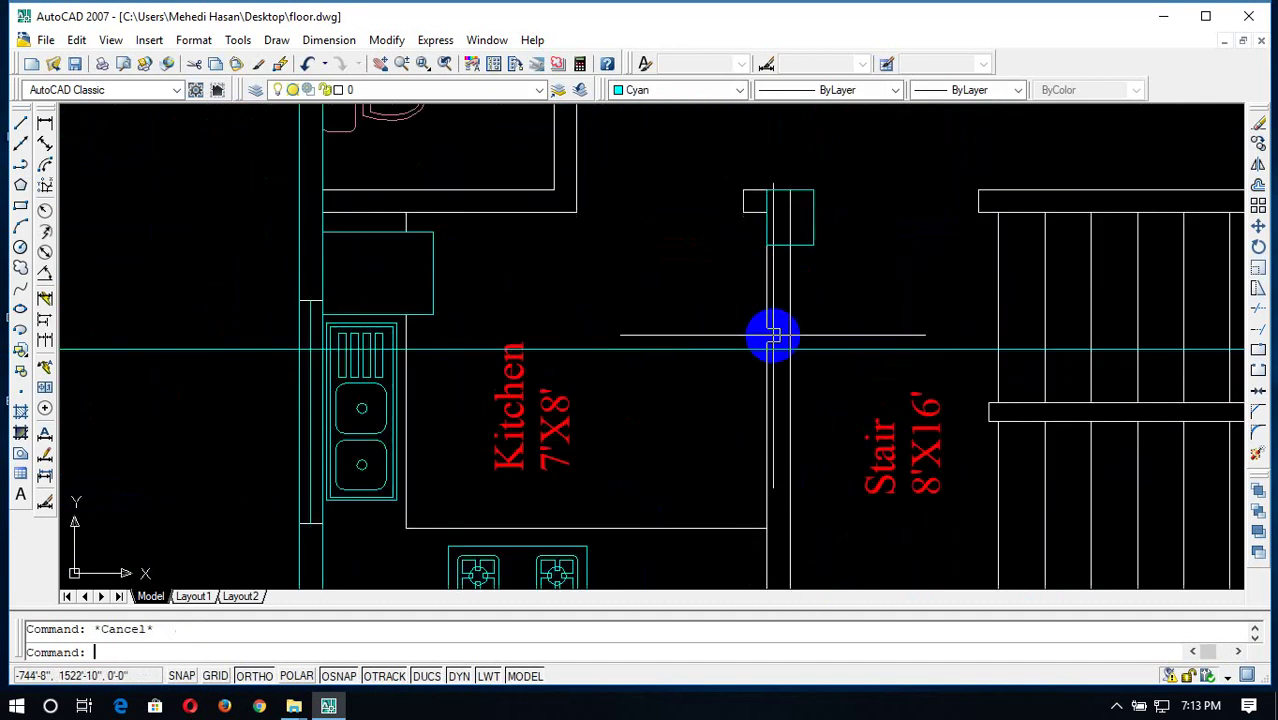
{"action": "scroll", "coordinate": [773, 337], "scroll_direction": "down", "scroll_amount": 3}
{"action": "middle_click_drag", "start_coordinate": [807, 386], "coordinate": [799, 157]}
{"action": "scroll", "coordinate": [819, 491], "scroll_direction": "up", "scroll_amount": 2}
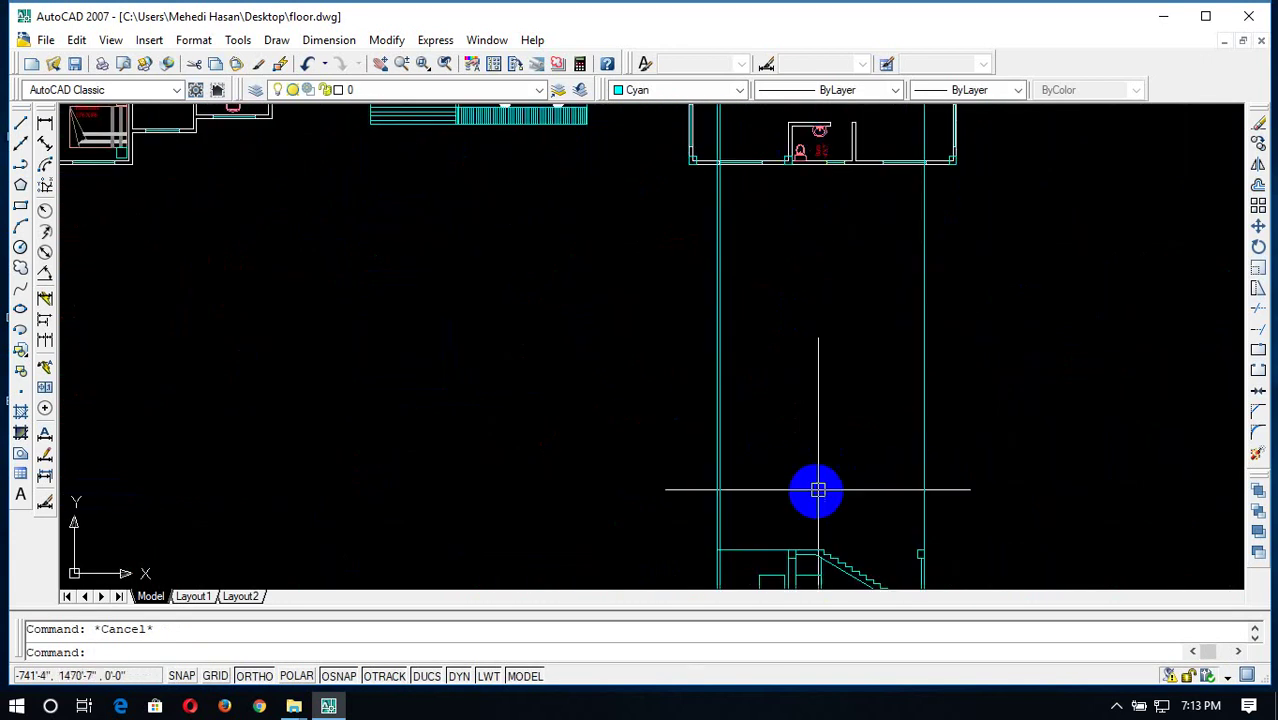
{"action": "middle_click_drag", "start_coordinate": [831, 475], "coordinate": [790, 289]}
{"action": "scroll", "coordinate": [764, 402], "scroll_direction": "up", "scroll_amount": 3}
{"action": "scroll", "coordinate": [625, 365], "scroll_direction": "down", "scroll_amount": 2}
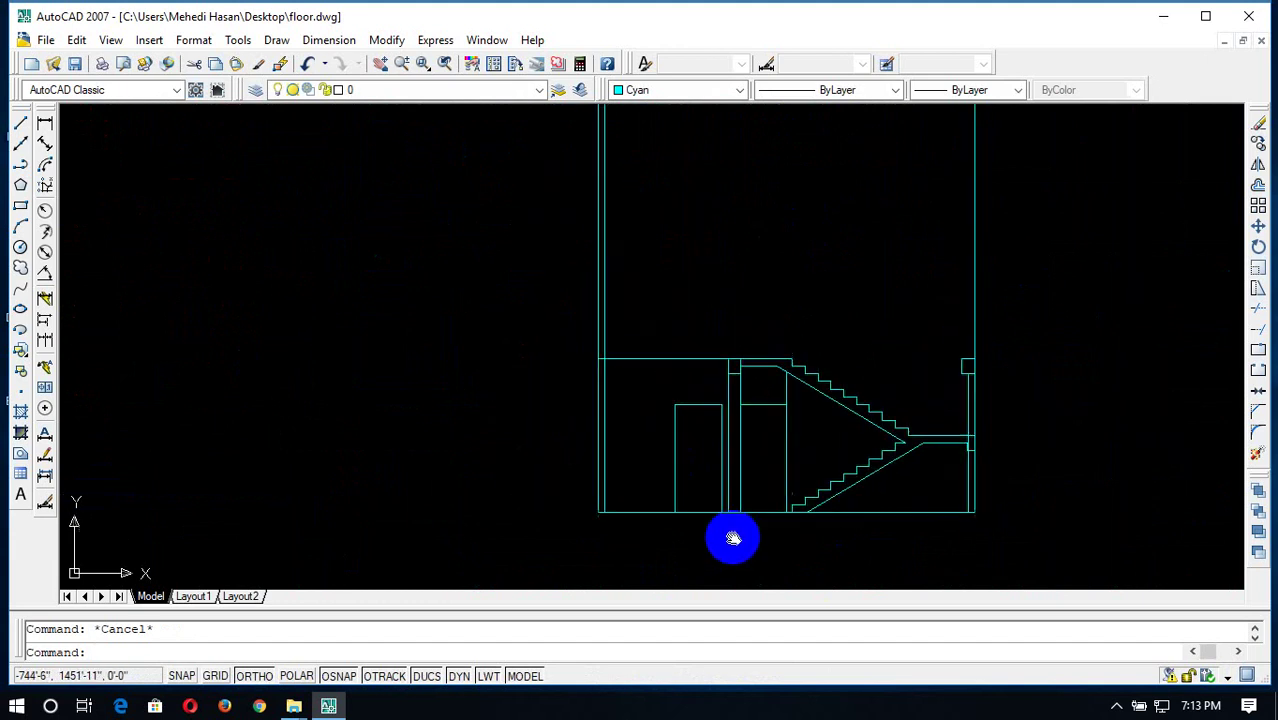
{"action": "scroll", "coordinate": [605, 302], "scroll_direction": "up", "scroll_amount": 3}
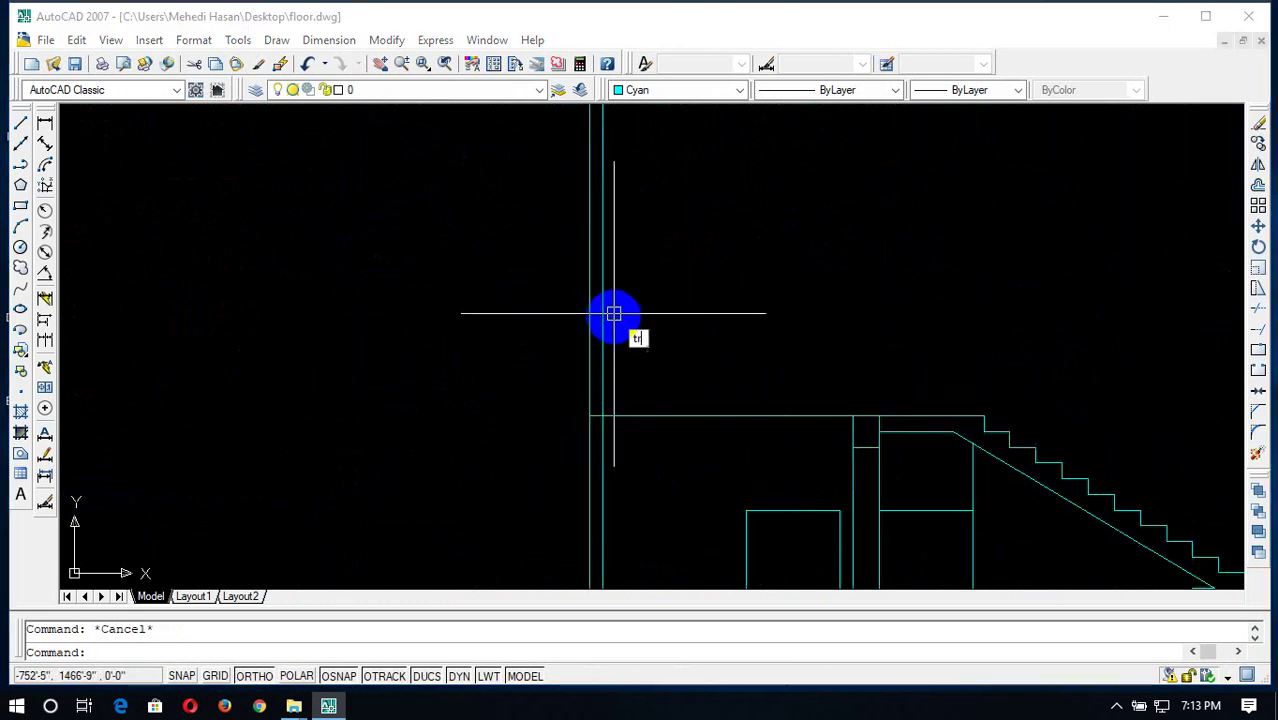
Trim the tall vertical lines rising above the section's right side, using all lines as edges
{"action": "type", "text": "tr"}
{"action": "key", "text": "Return"}
{"action": "key", "text": "Return"}
{"action": "left_click_drag", "start_coordinate": [659, 257], "coordinate": [500, 353]}
{"action": "scroll", "coordinate": [500, 353], "scroll_direction": "down", "scroll_amount": 4}
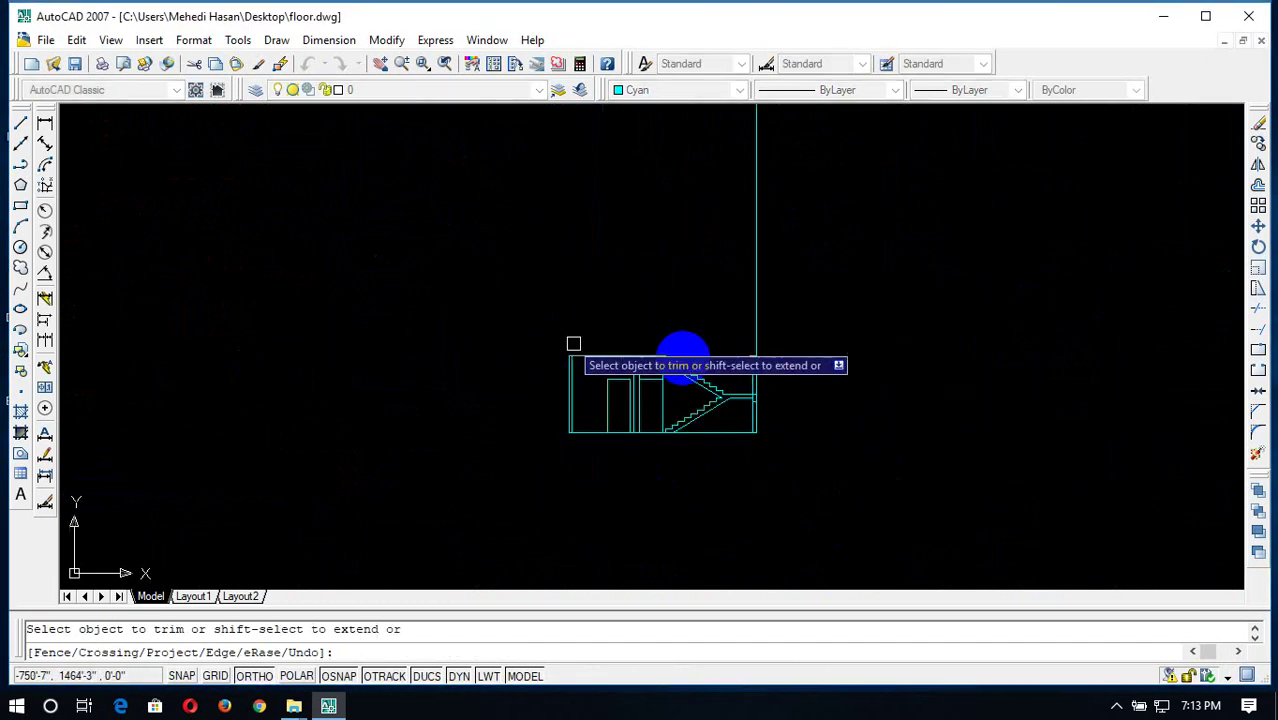
{"action": "left_click", "coordinate": [783, 237]}
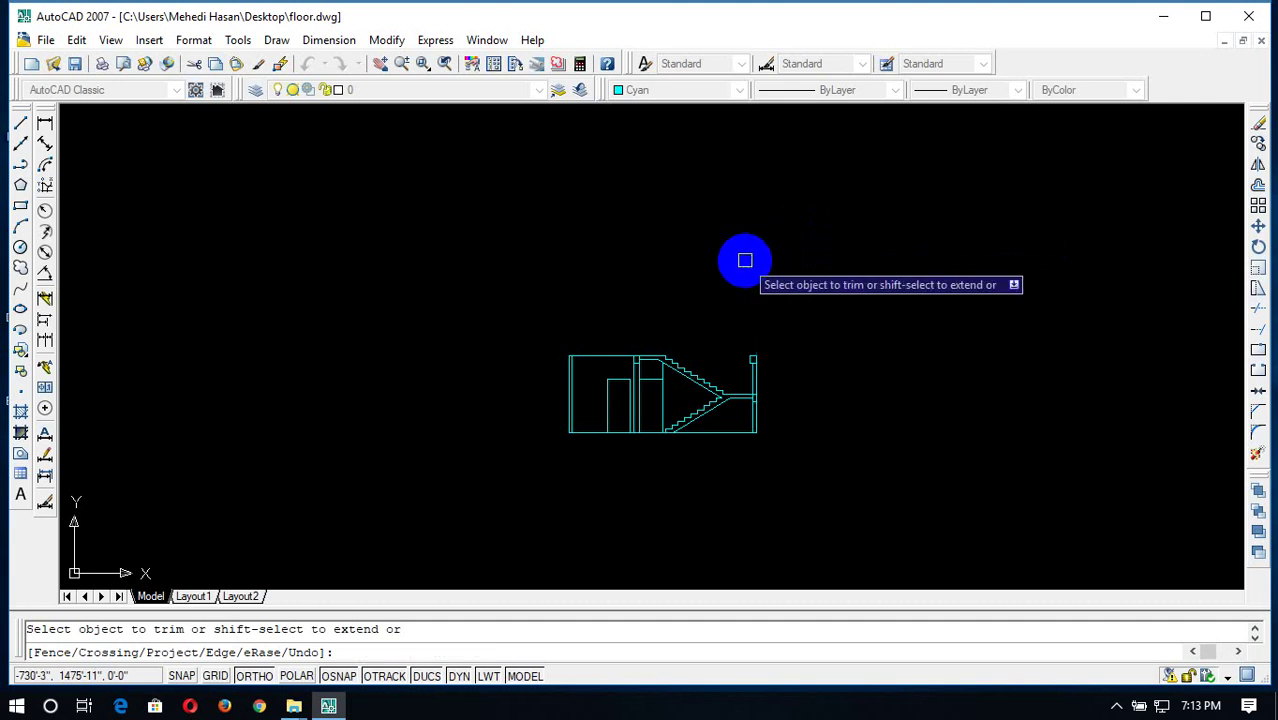
{"action": "key", "text": "Escape"}
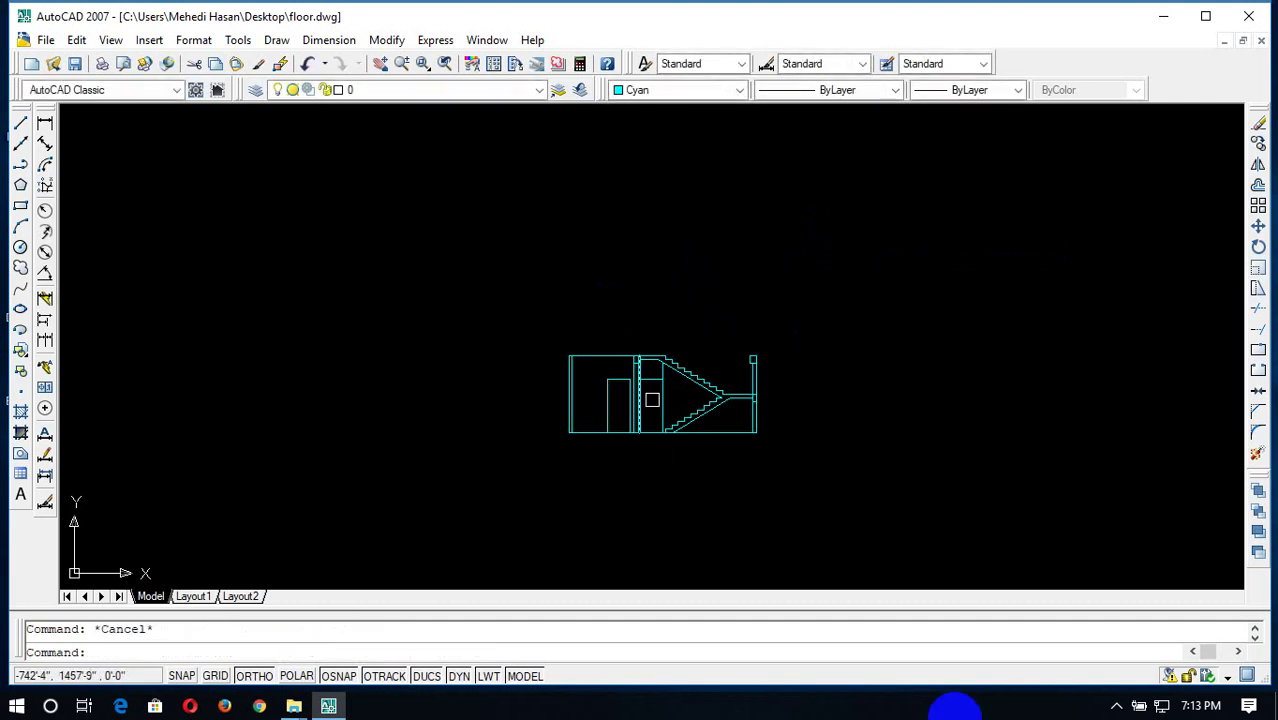
{"action": "left_click", "coordinate": [1117, 706]}
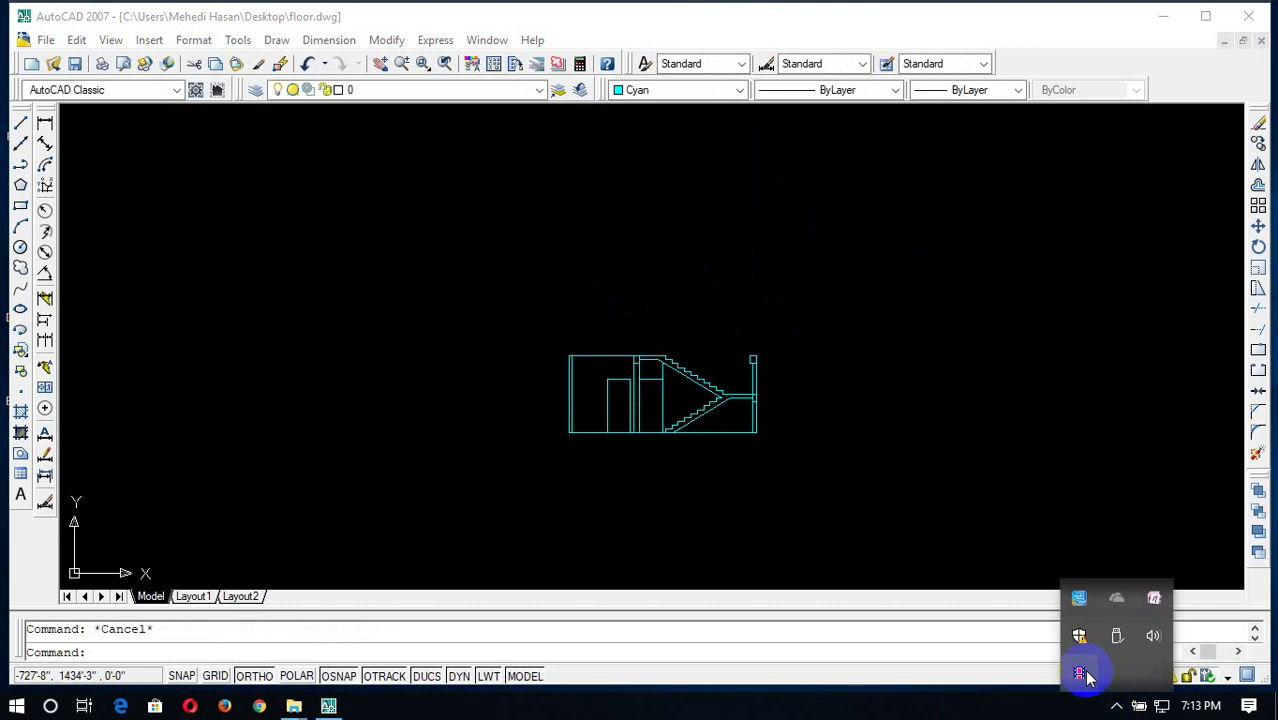
Close the tray panel and zoom to the kitchen–stair walls of the floor plan
{"action": "left_click", "coordinate": [1080, 673]}
{"action": "scroll", "coordinate": [745, 283], "scroll_direction": "up", "scroll_amount": 5}
{"action": "scroll", "coordinate": [762, 350], "scroll_direction": "down", "scroll_amount": 4}
{"action": "scroll", "coordinate": [733, 231], "scroll_direction": "up", "scroll_amount": 4}
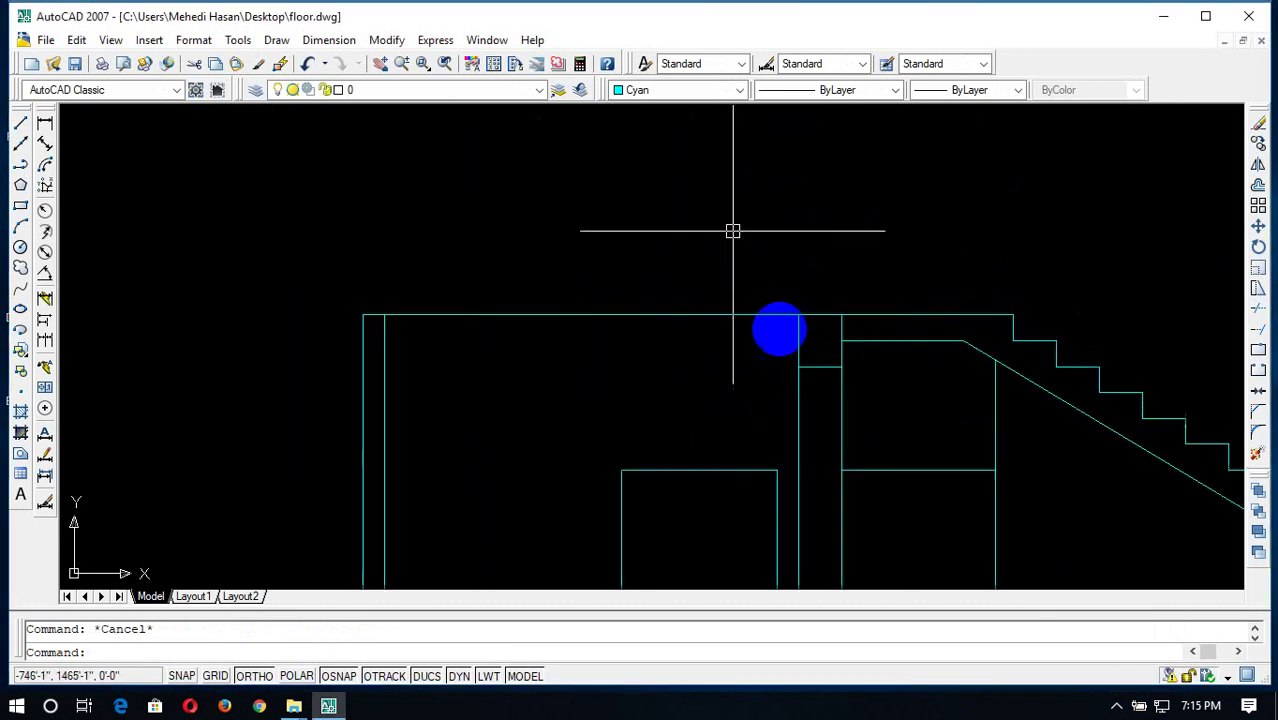
{"action": "scroll", "coordinate": [818, 436], "scroll_direction": "down", "scroll_amount": 1}
{"action": "scroll", "coordinate": [699, 345], "scroll_direction": "down", "scroll_amount": 2}
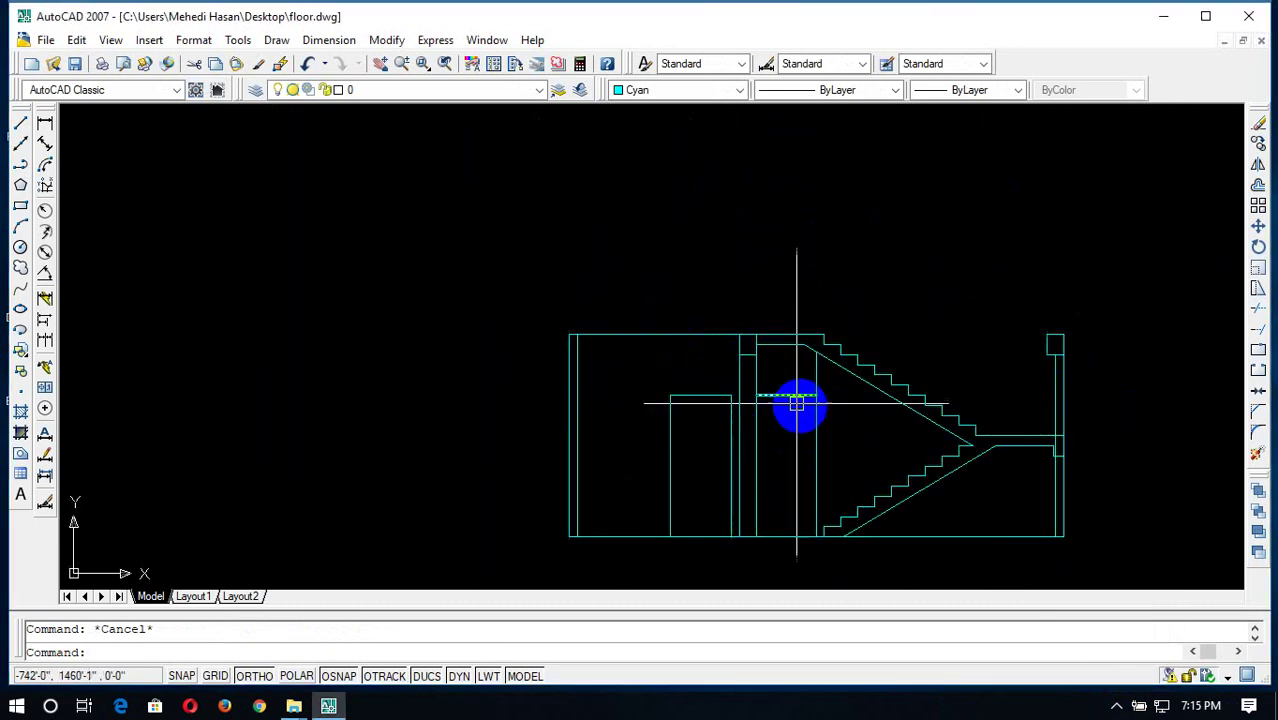
{"action": "scroll", "coordinate": [770, 346], "scroll_direction": "down", "scroll_amount": 5}
{"action": "scroll", "coordinate": [752, 120], "scroll_direction": "up", "scroll_amount": 6}
{"action": "scroll", "coordinate": [765, 398], "scroll_direction": "up", "scroll_amount": 3}
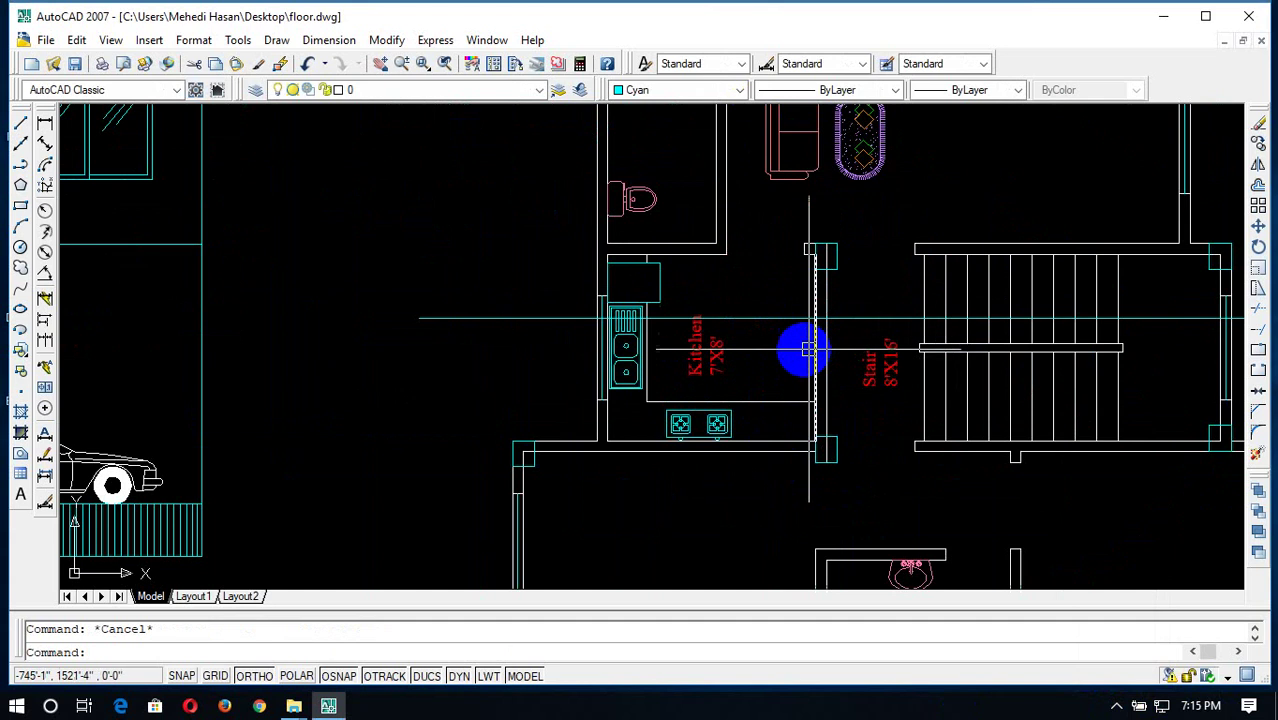
{"action": "scroll", "coordinate": [797, 343], "scroll_direction": "down", "scroll_amount": 4}
{"action": "scroll", "coordinate": [770, 391], "scroll_direction": "up", "scroll_amount": 2}
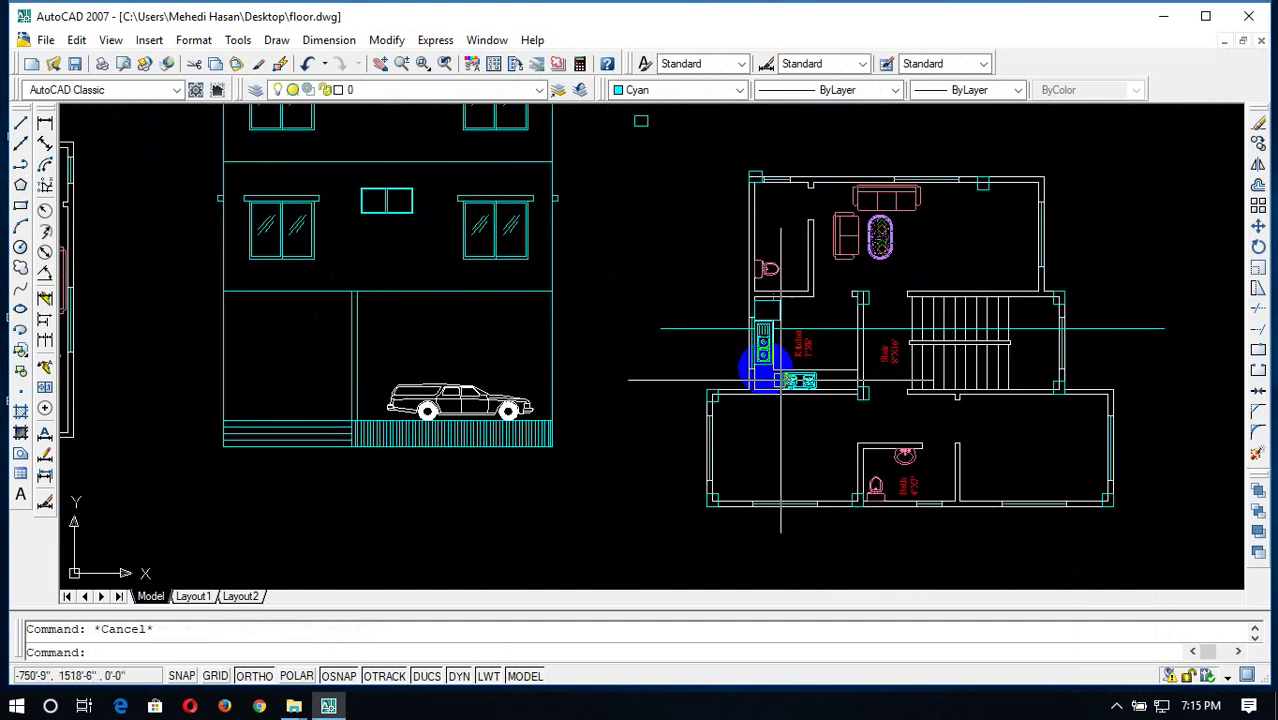
{"action": "scroll", "coordinate": [781, 380], "scroll_direction": "up", "scroll_amount": 4}
{"action": "type", "text": "xl"}
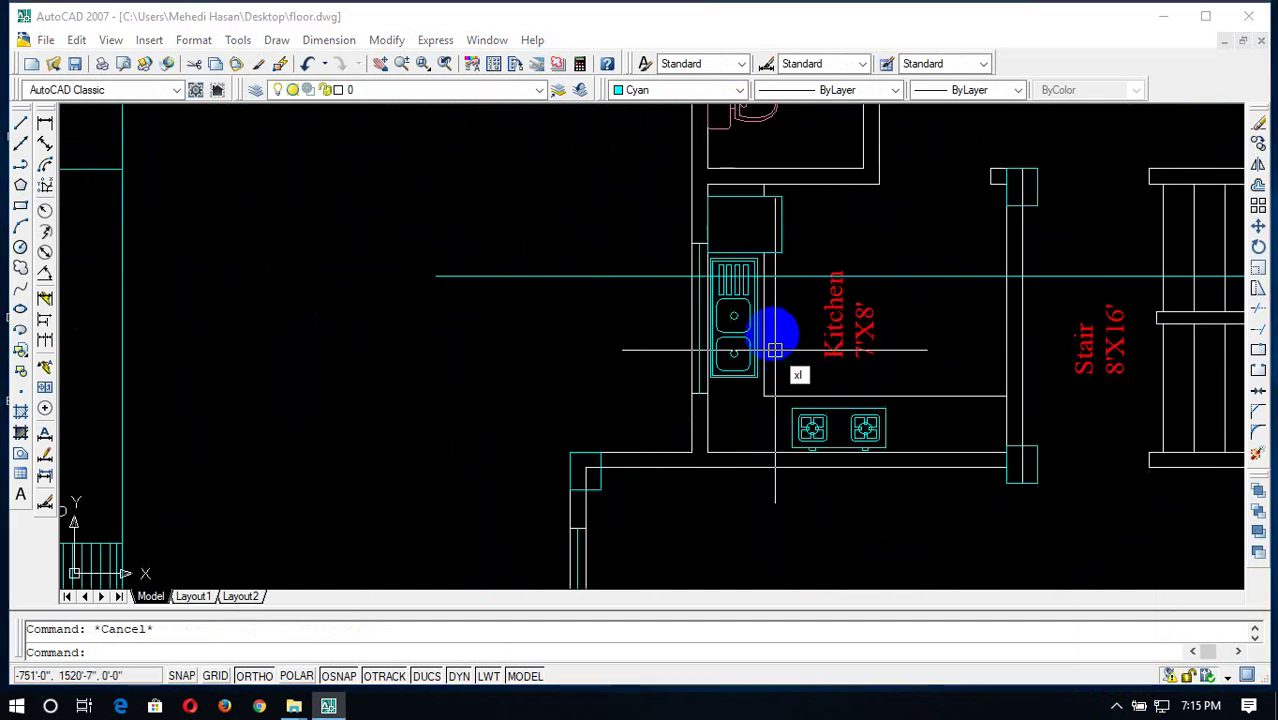
Place two vertical construction lines at the kitchen wall and its wall face
{"action": "key", "text": "Return"}
{"action": "type", "text": "v"}
{"action": "key", "text": "Return"}
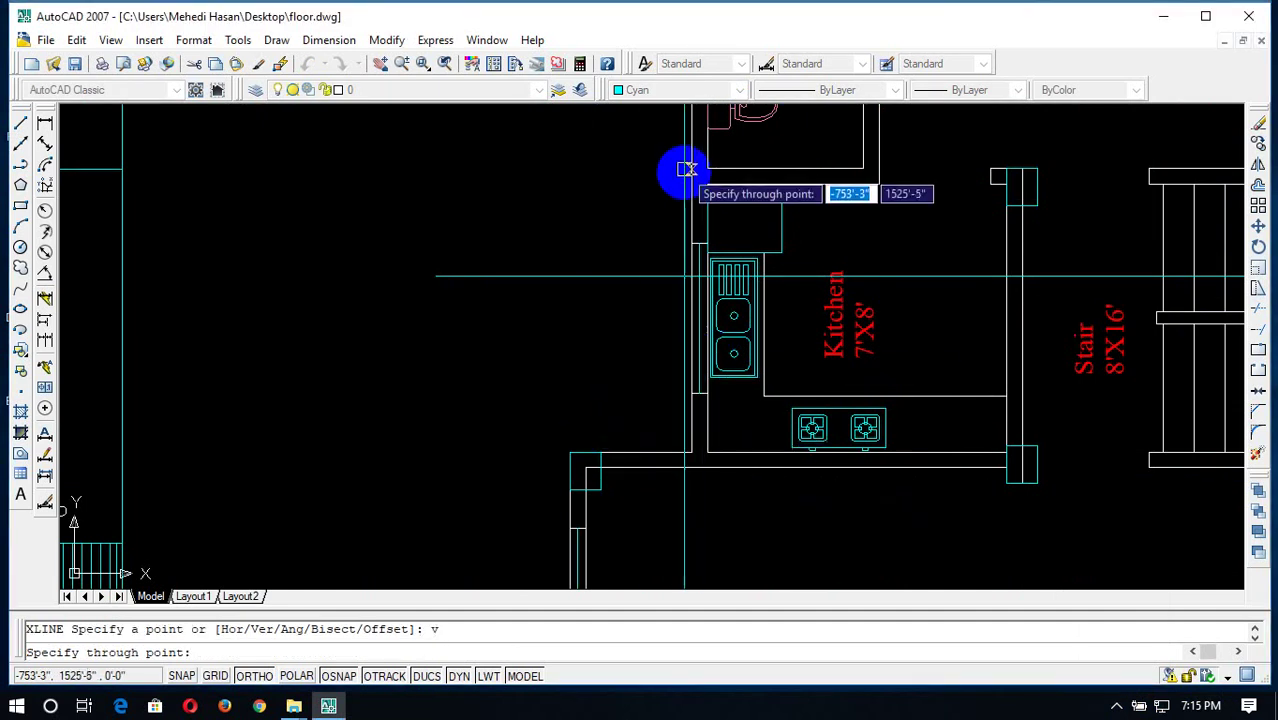
{"action": "left_click", "coordinate": [706, 164]}
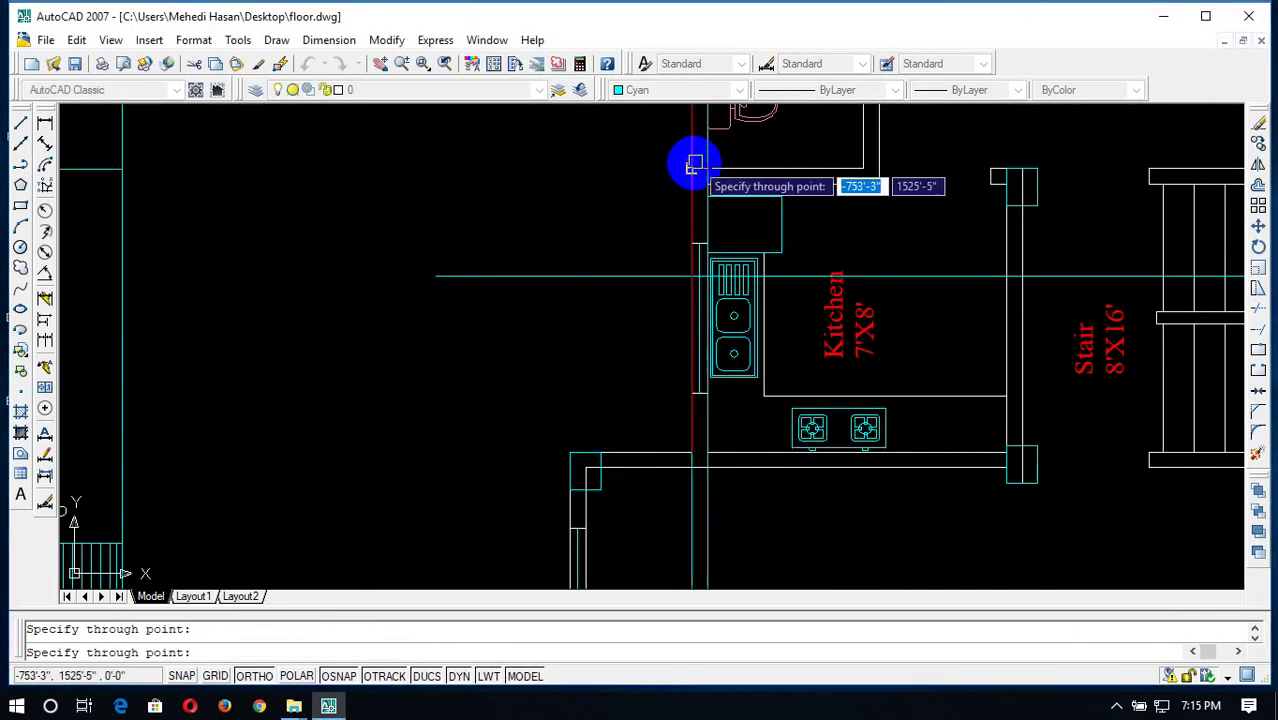
{"action": "left_click", "coordinate": [691, 168]}
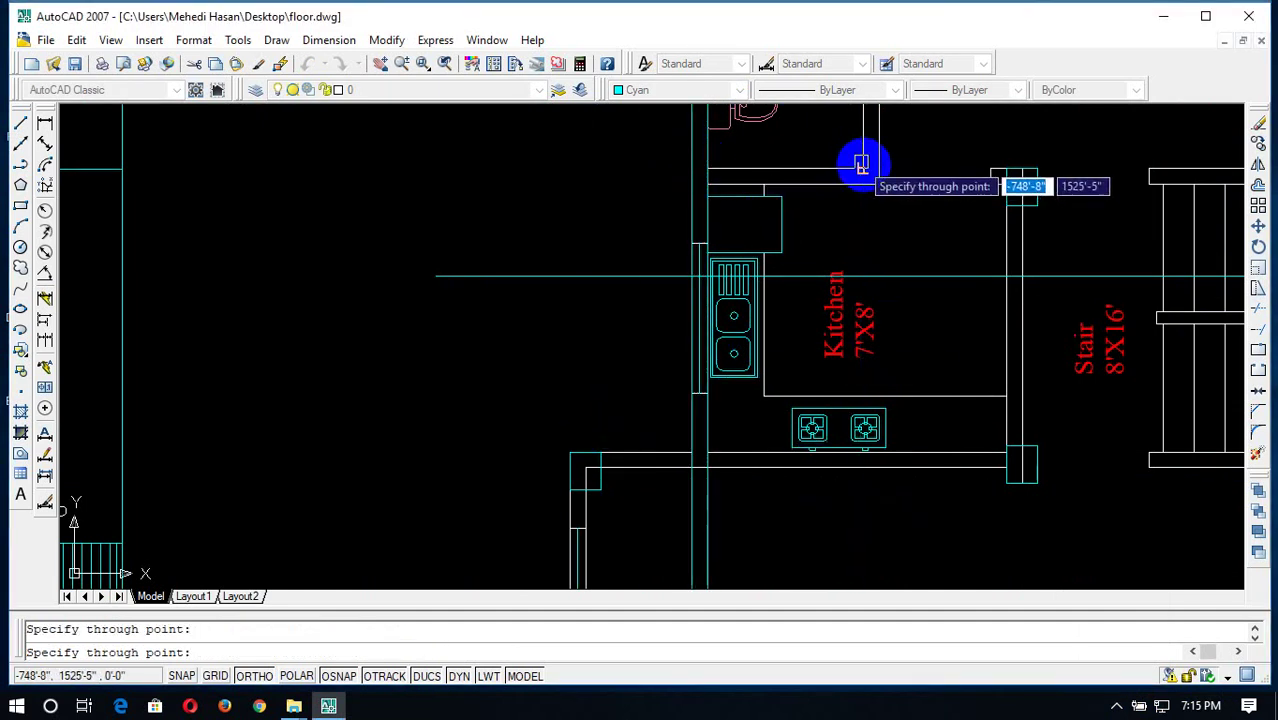
{"action": "scroll", "coordinate": [639, 229], "scroll_direction": "down", "scroll_amount": 2}
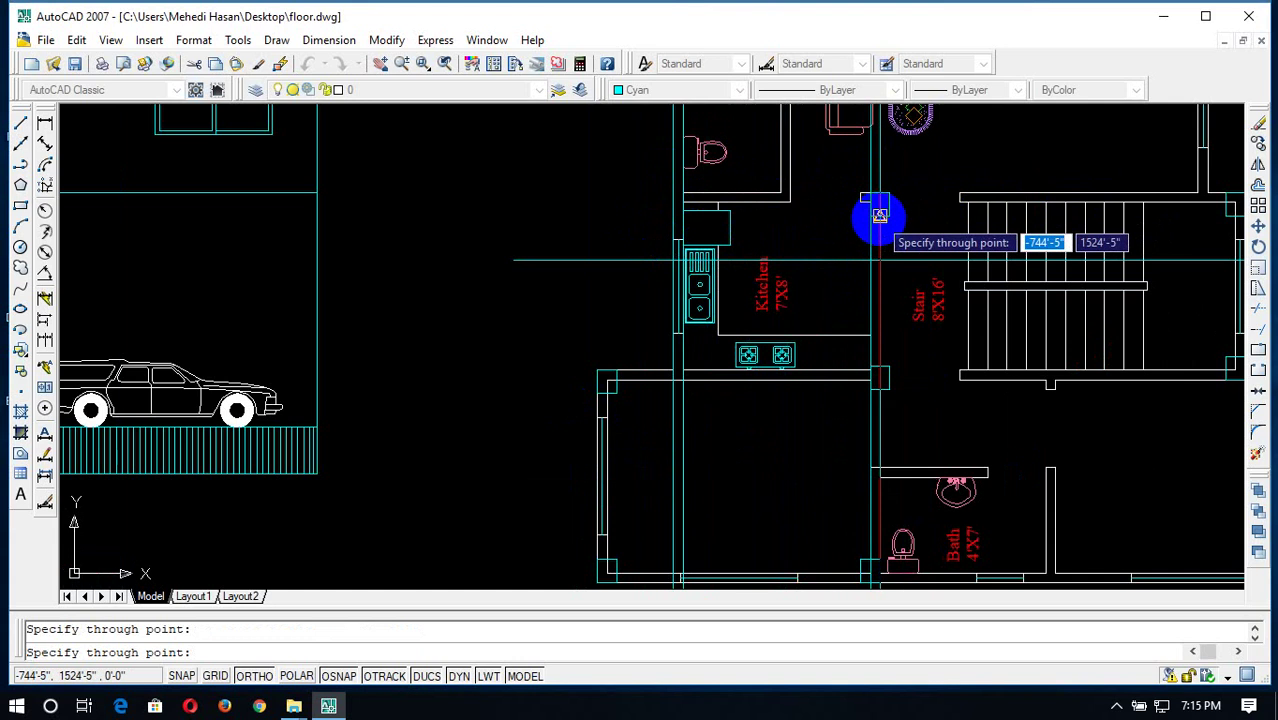
{"action": "scroll", "coordinate": [900, 240], "scroll_direction": "down", "scroll_amount": 3}
{"action": "scroll", "coordinate": [1047, 243], "scroll_direction": "up", "scroll_amount": 3}
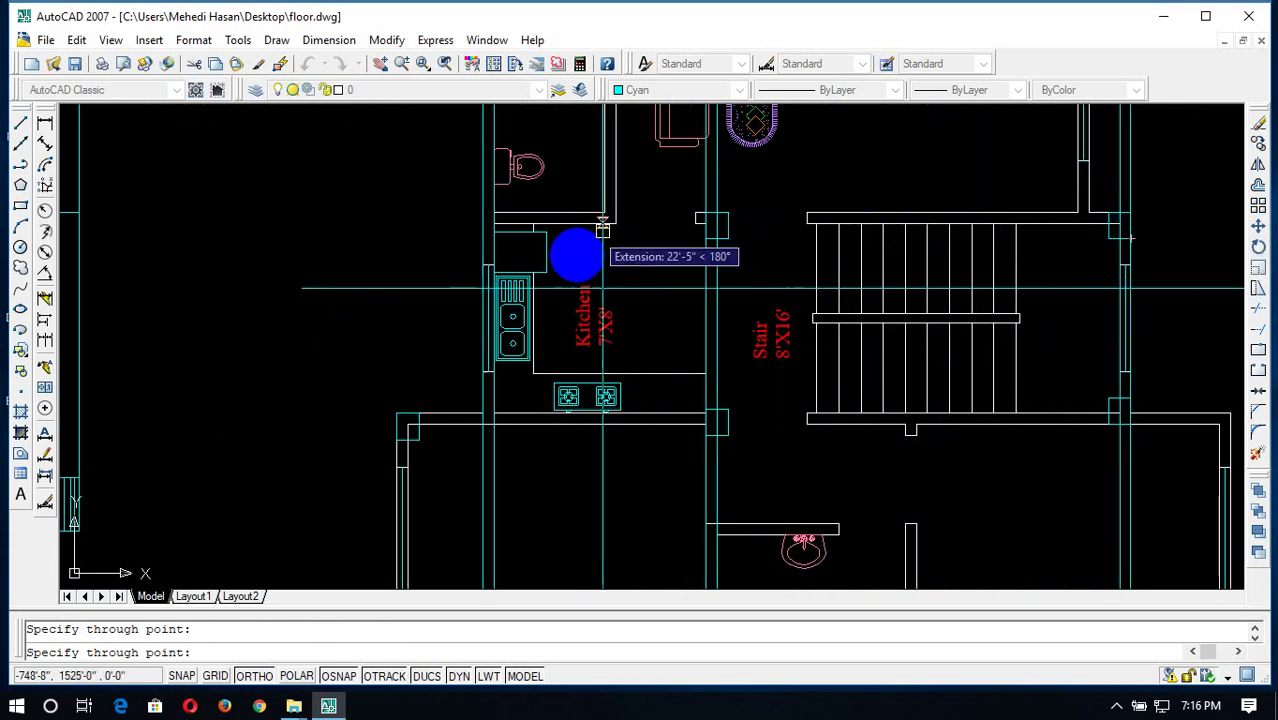
{"action": "key", "text": "Escape"}
{"action": "scroll", "coordinate": [693, 442], "scroll_direction": "down", "scroll_amount": 5}
{"action": "scroll", "coordinate": [665, 448], "scroll_direction": "up", "scroll_amount": 5}
Centre the stair section and erase the selected vertical construction line
{"action": "middle_click_drag", "start_coordinate": [665, 448], "coordinate": [657, 178]}
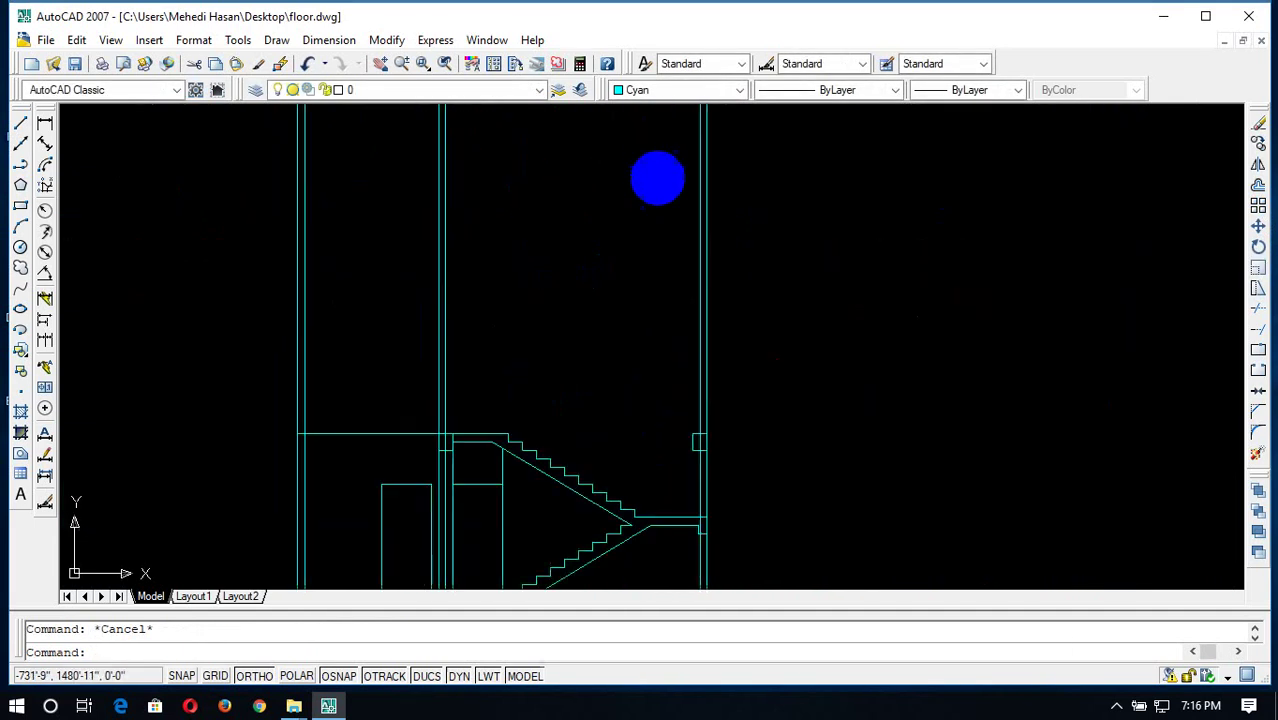
{"action": "scroll", "coordinate": [562, 337], "scroll_direction": "down", "scroll_amount": 5}
{"action": "scroll", "coordinate": [679, 257], "scroll_direction": "up", "scroll_amount": 5}
{"action": "mouse_move", "coordinate": [679, 257]}
{"action": "middle_mouse_down"}
{"action": "mouse_move", "coordinate": [686, 349]}
{"action": "mouse_move", "coordinate": [608, 274]}
{"action": "middle_mouse_up"}
{"action": "scroll", "coordinate": [660, 365], "scroll_direction": "up", "scroll_amount": 2}
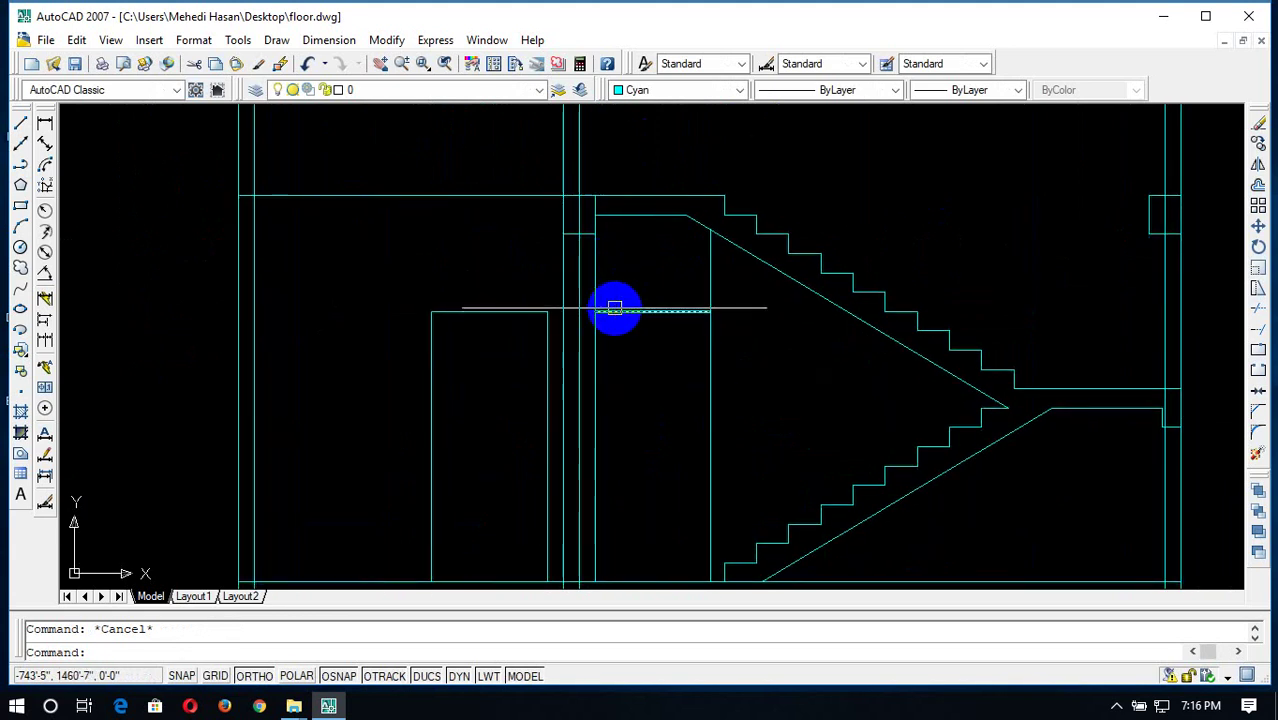
{"action": "type", "text": "tr"}
{"action": "key", "text": "Return"}
{"action": "key", "text": "Return"}
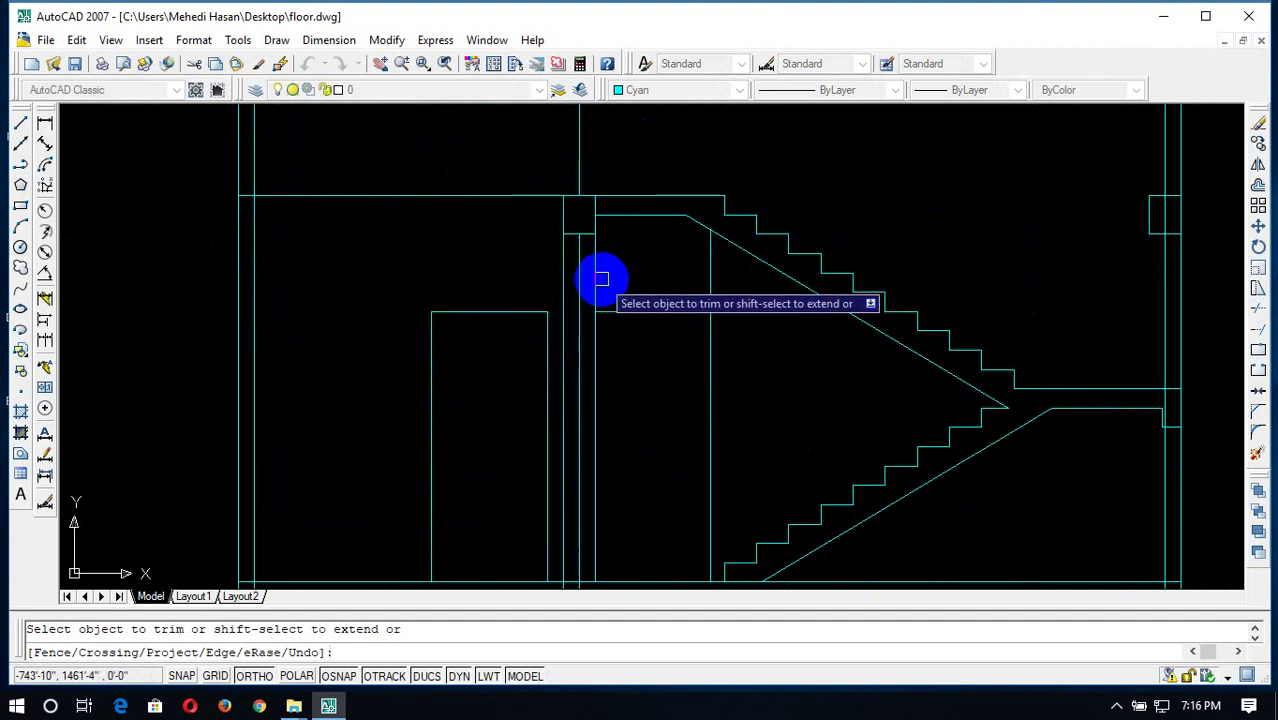
{"action": "key", "text": "Escape"}
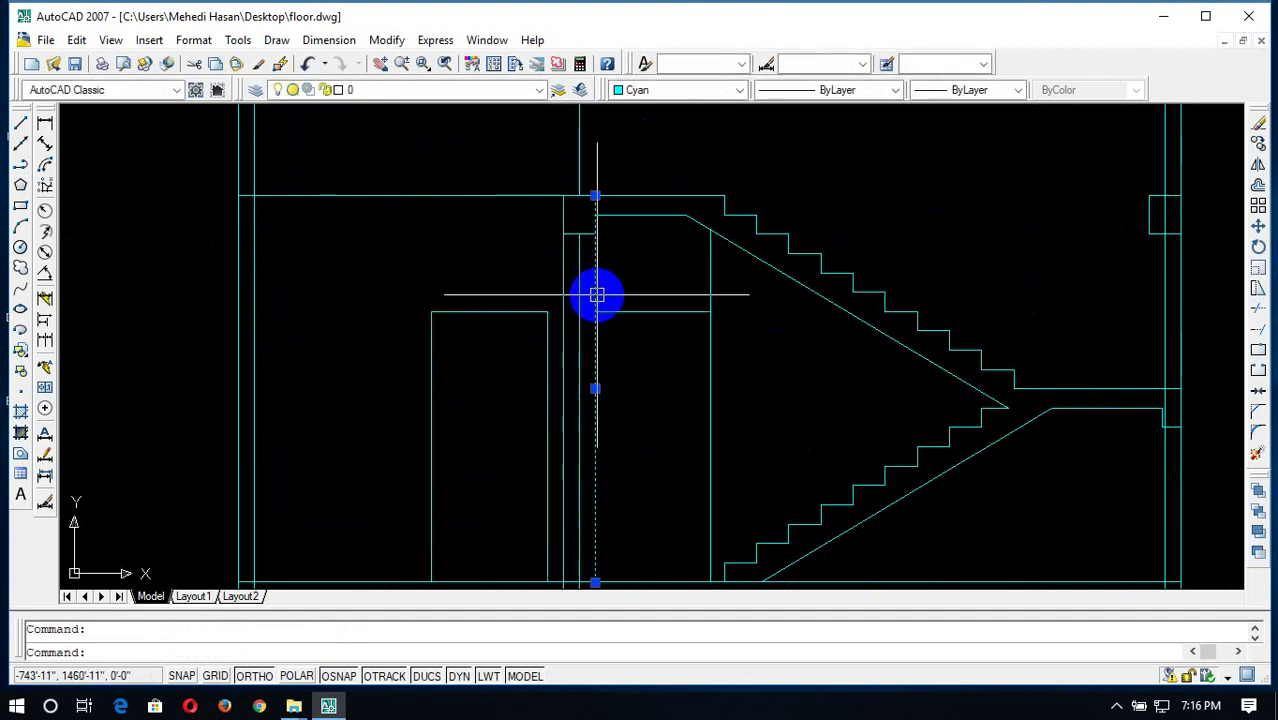
{"action": "key", "text": "Delete"}
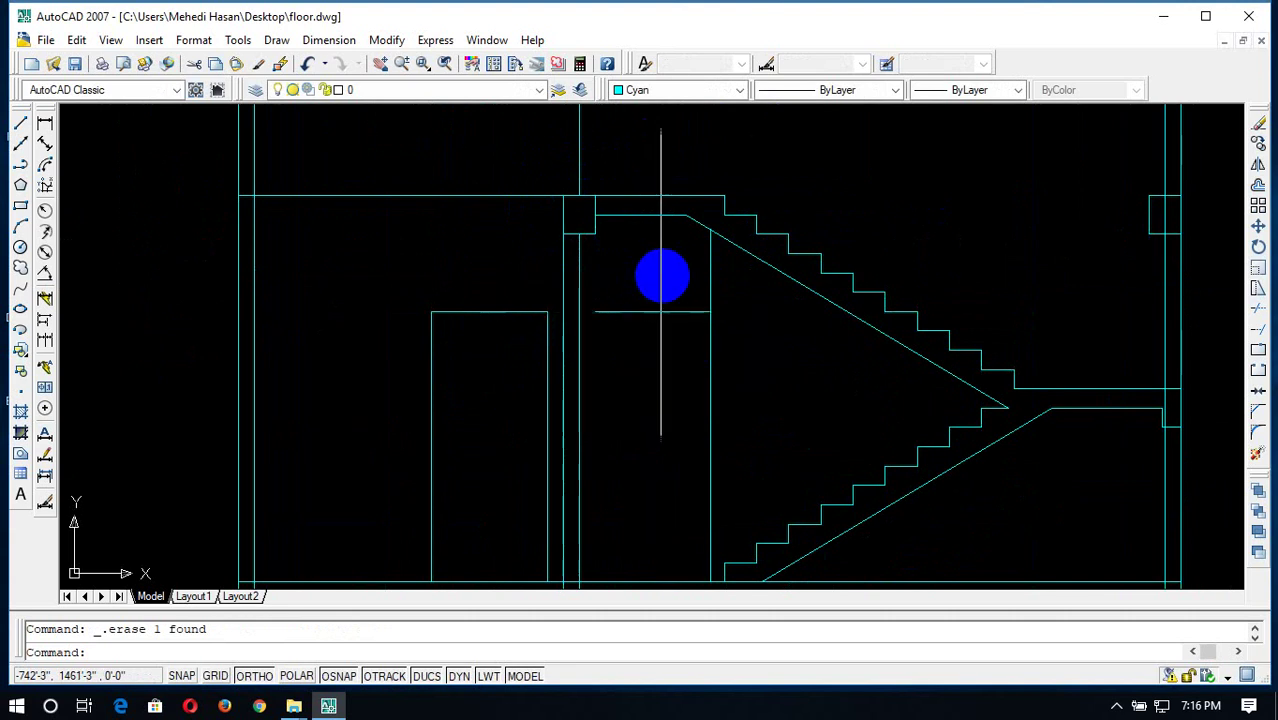
Select lines near the upper landing and start a line at the intersection, then cancel it
{"action": "left_click", "coordinate": [661, 276]}
{"action": "left_click", "coordinate": [617, 301]}
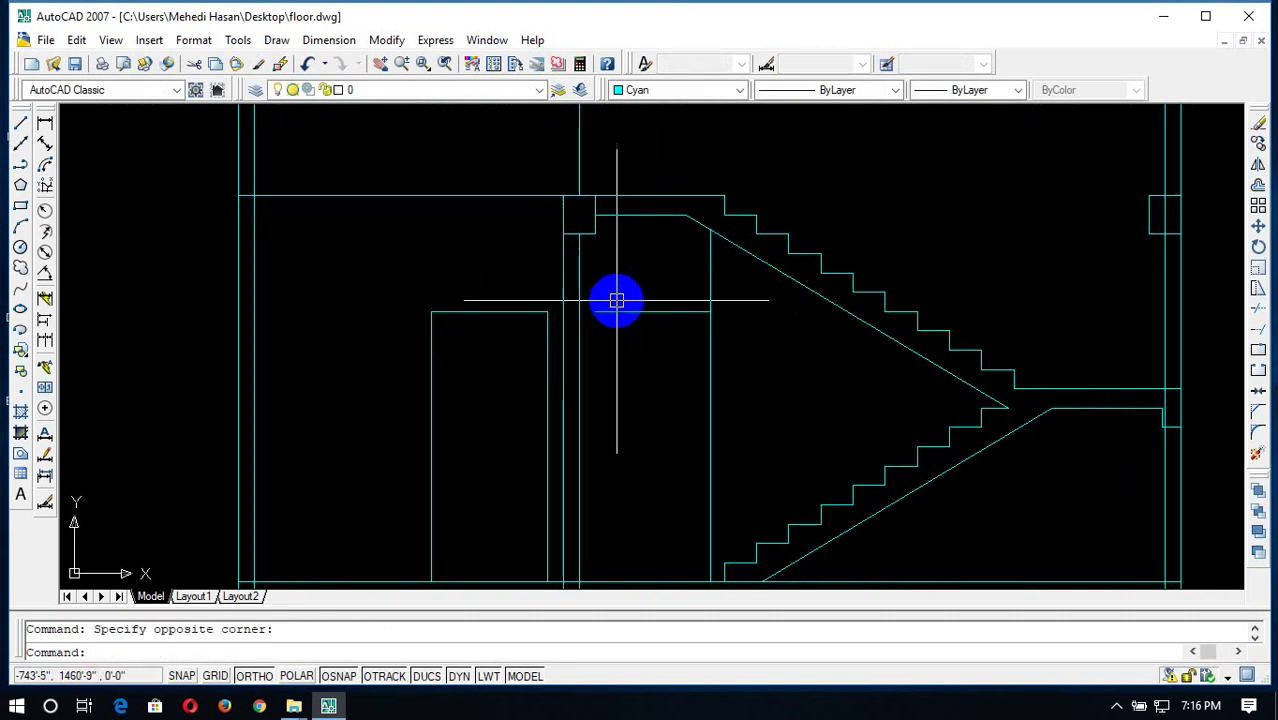
{"action": "type", "text": "l"}
{"action": "key", "text": "Return"}
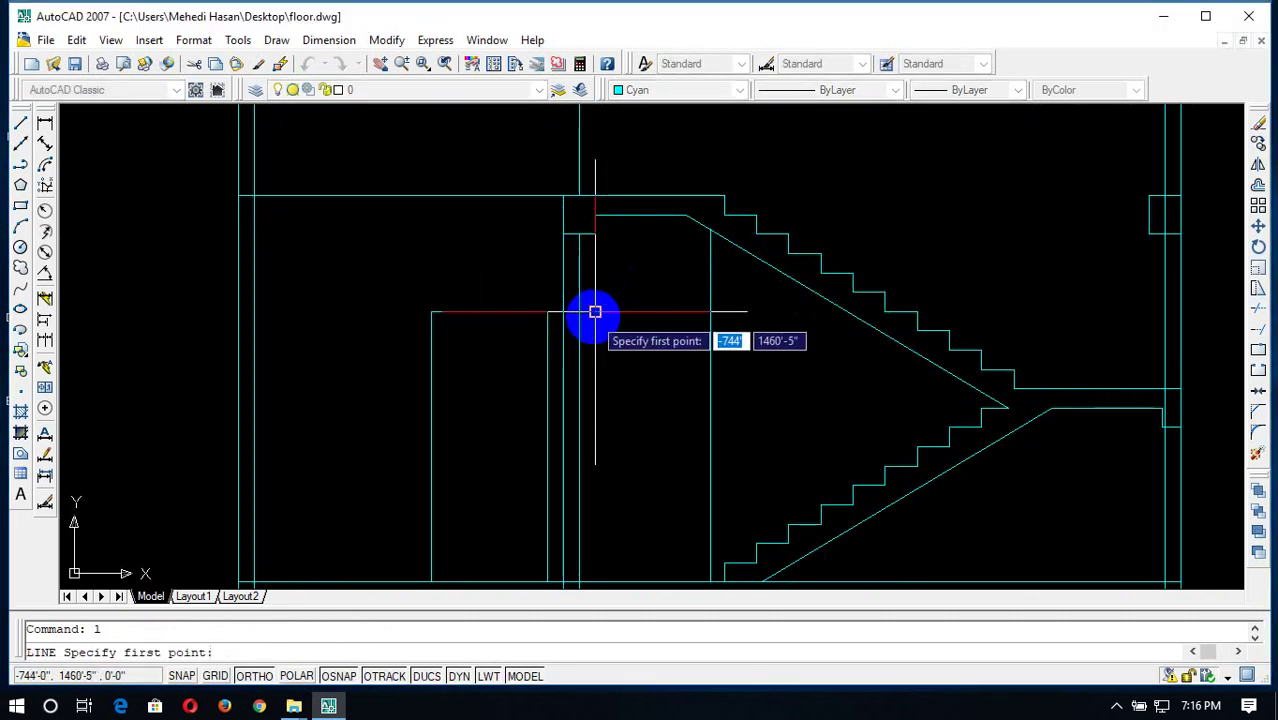
{"action": "left_click", "coordinate": [595, 311]}
{"action": "scroll", "coordinate": [610, 445], "scroll_direction": "down", "scroll_amount": 4}
{"action": "scroll", "coordinate": [600, 467], "scroll_direction": "up", "scroll_amount": 5}
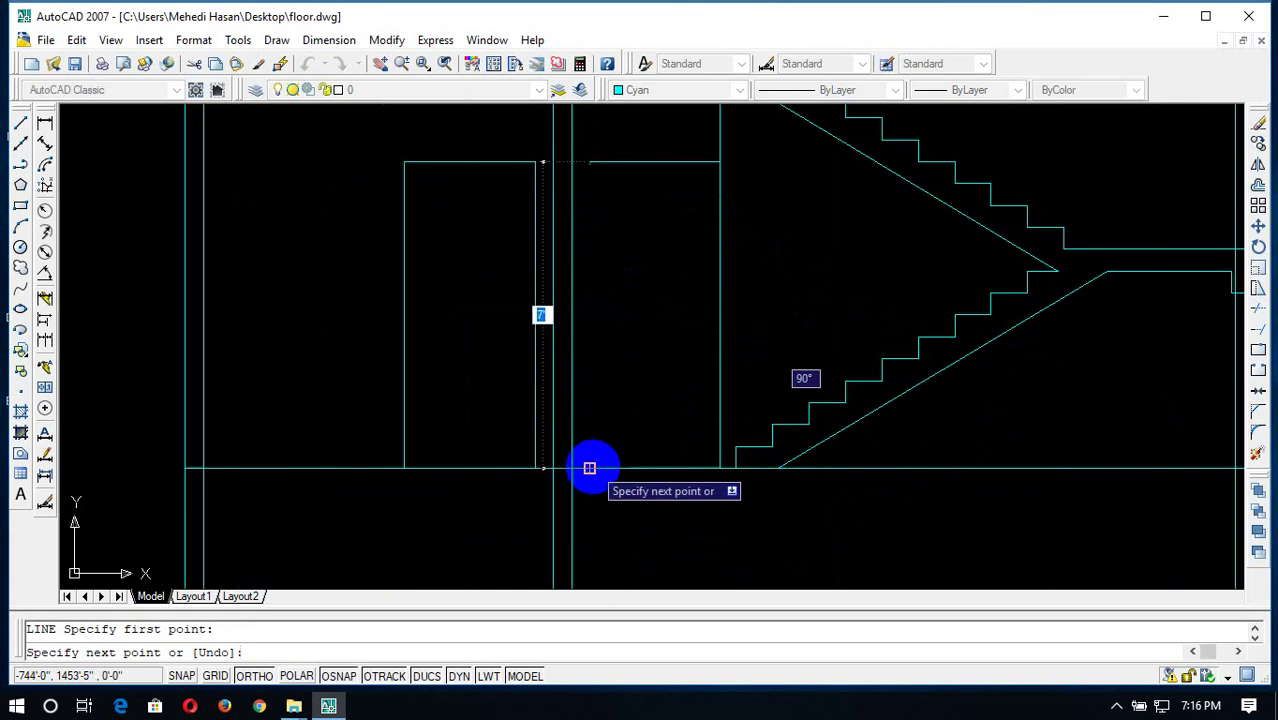
{"action": "key", "text": "Escape"}
Erase the vertical line rising above the upper flight of the stair
{"action": "scroll", "coordinate": [590, 468], "scroll_direction": "down", "scroll_amount": 4}
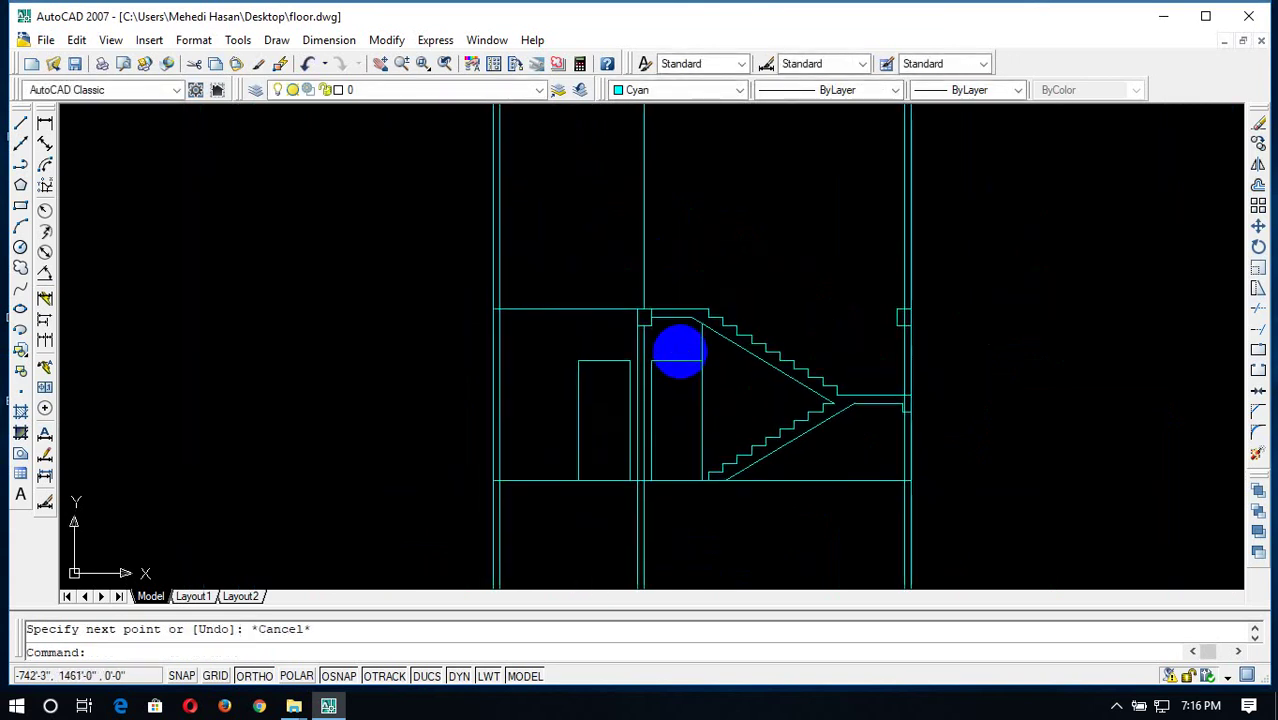
{"action": "scroll", "coordinate": [669, 259], "scroll_direction": "up", "scroll_amount": 4}
{"action": "left_click", "coordinate": [676, 194]}
{"action": "left_click", "coordinate": [589, 251]}
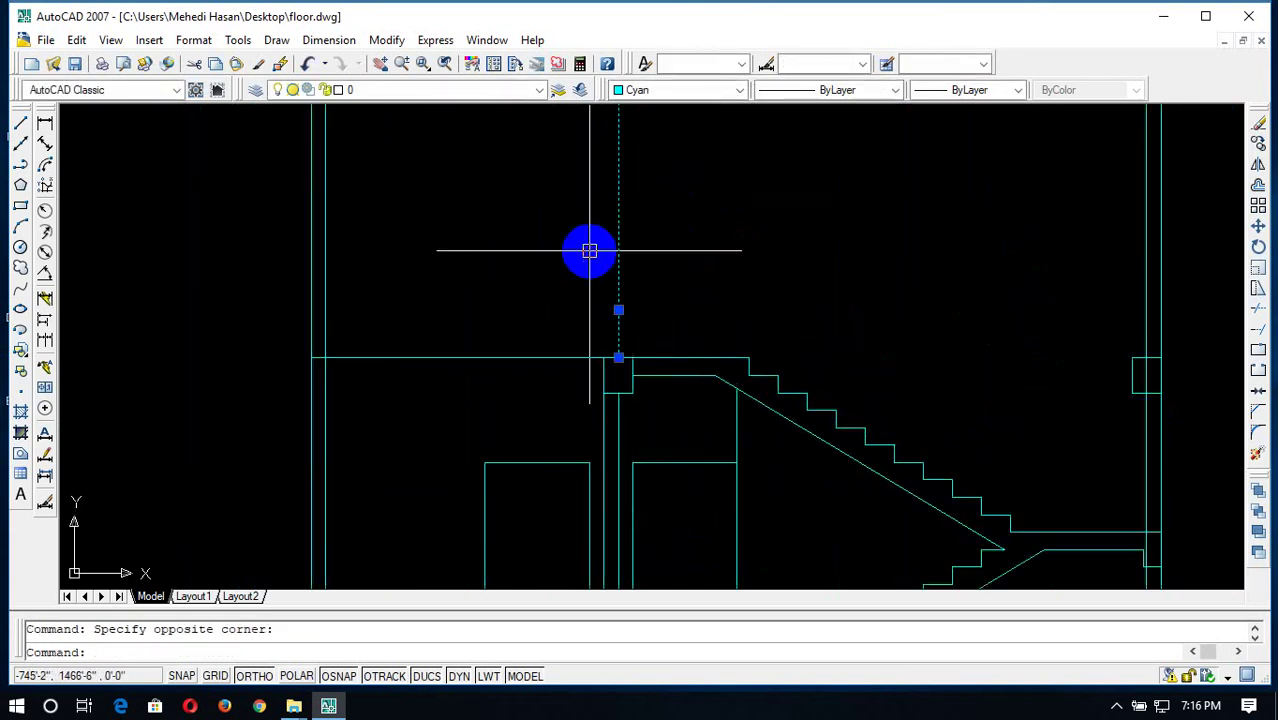
{"action": "key", "text": "Delete"}
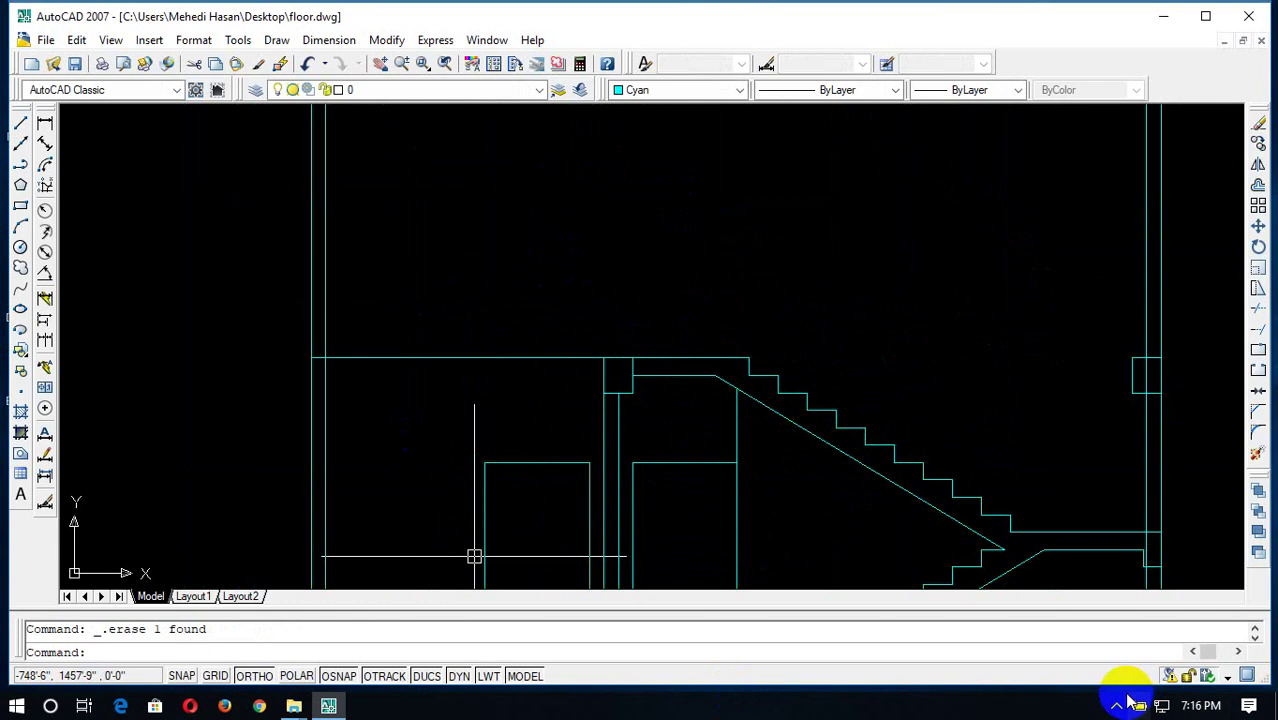
{"action": "left_click", "coordinate": [1117, 706]}
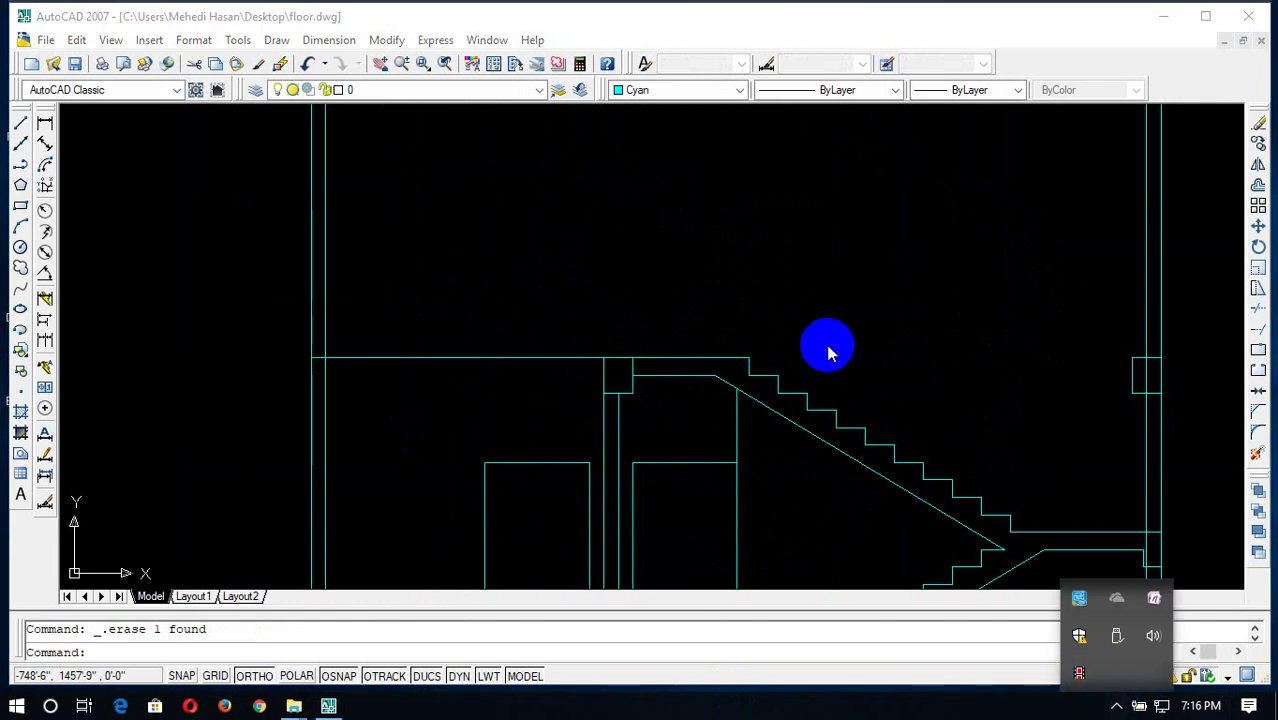
{"action": "left_click", "coordinate": [810, 502]}
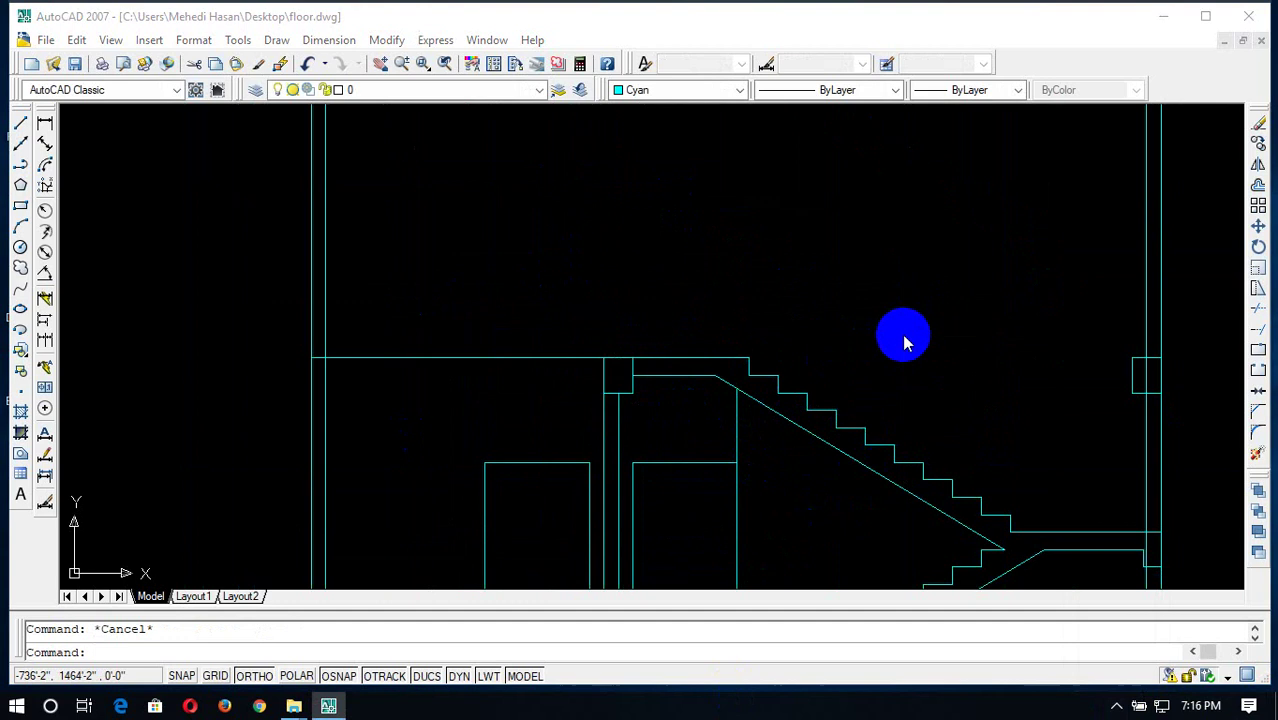
{"action": "type", "text": "tr"}
{"action": "key", "text": "Return"}
{"action": "key", "text": "Return"}
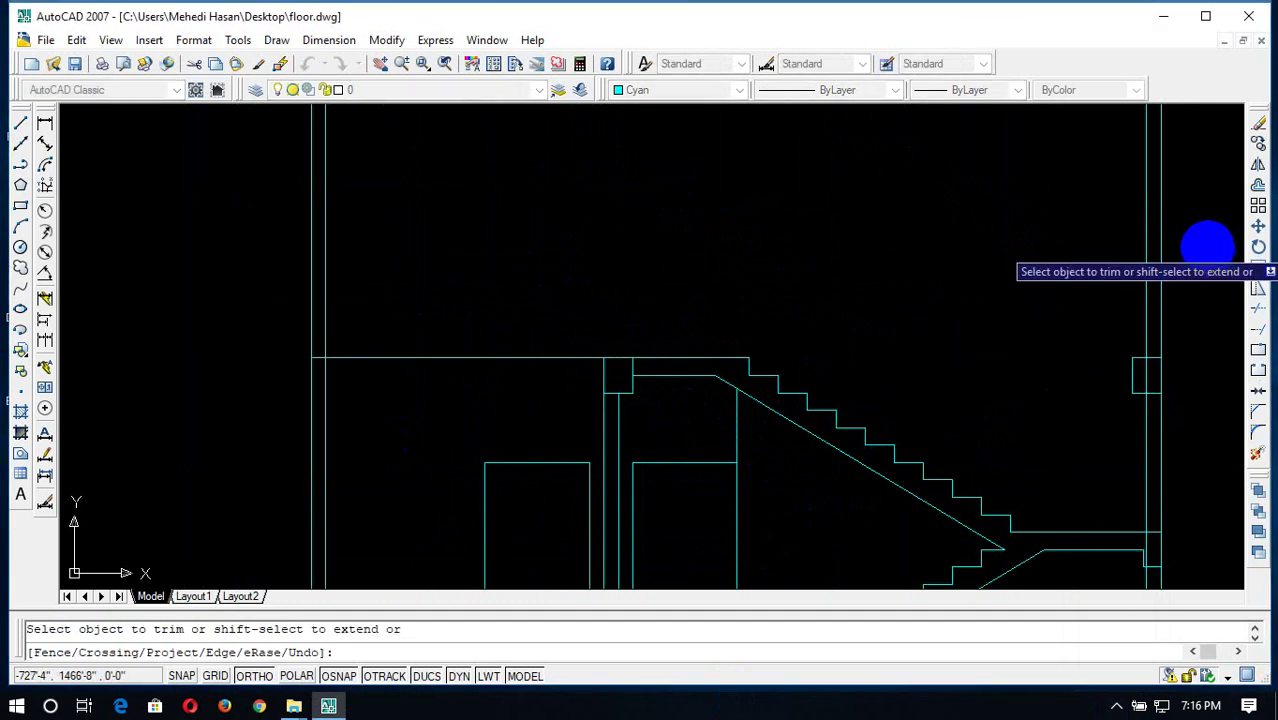
Trim the wall lines sticking out above the stair section with a crossing window
{"action": "left_click", "coordinate": [1205, 250]}
{"action": "left_click", "coordinate": [1114, 292]}
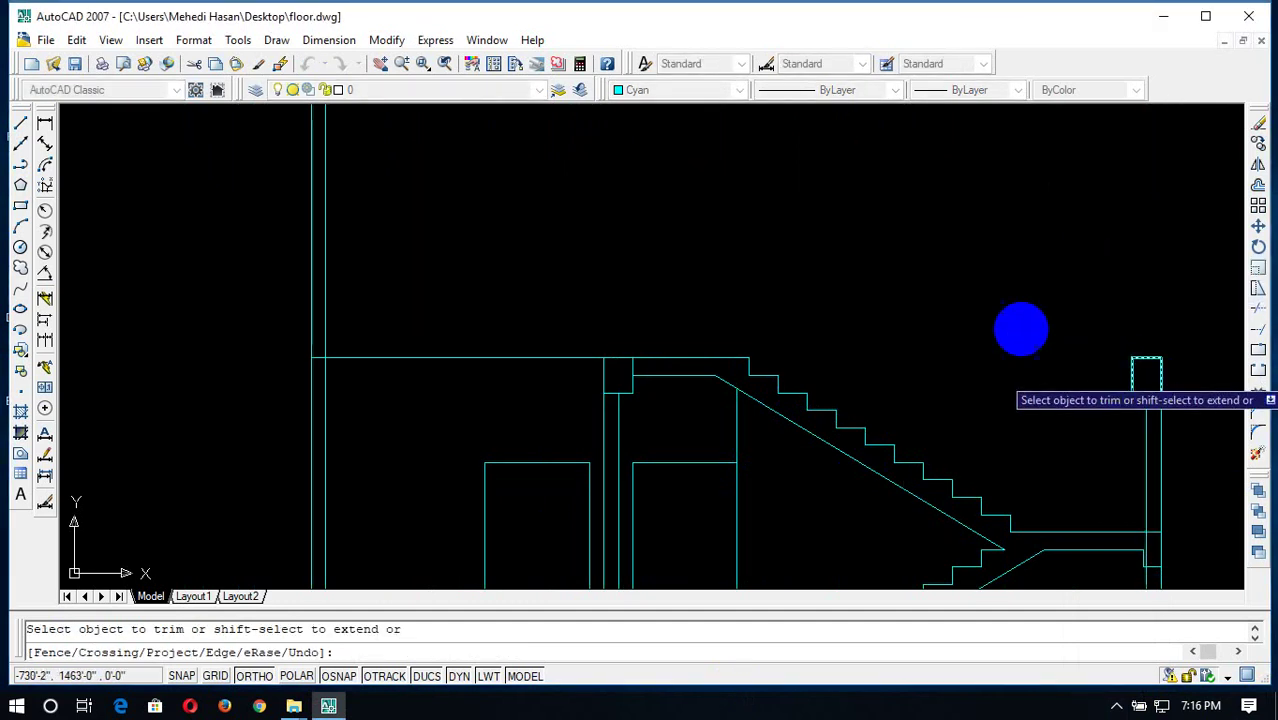
{"action": "scroll", "coordinate": [1015, 292], "scroll_direction": "down", "scroll_amount": 2}
{"action": "scroll", "coordinate": [1015, 292], "scroll_direction": "down", "scroll_amount": 2}
Trim the wall lines protruding below the section using three crossing windows
{"action": "left_click", "coordinate": [1147, 502]}
{"action": "left_click", "coordinate": [985, 548]}
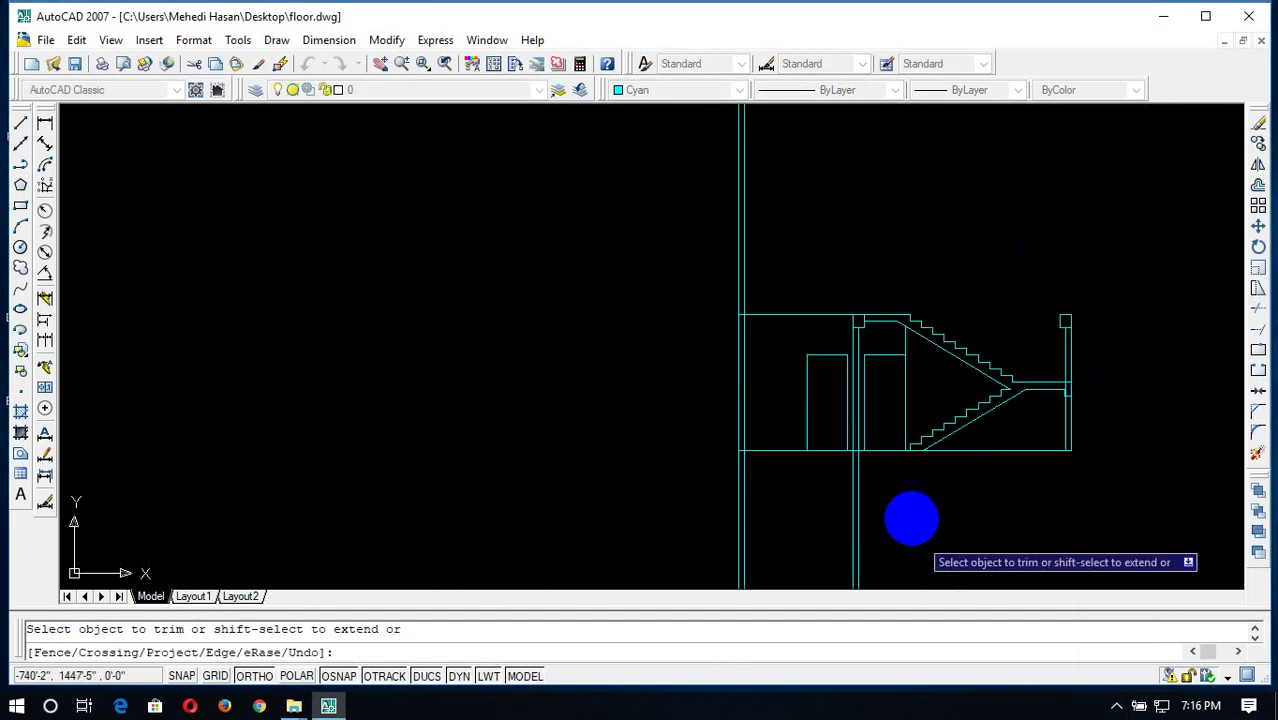
{"action": "left_click", "coordinate": [910, 512]}
{"action": "left_click", "coordinate": [830, 542]}
{"action": "left_click", "coordinate": [793, 488]}
{"action": "left_click", "coordinate": [719, 548]}
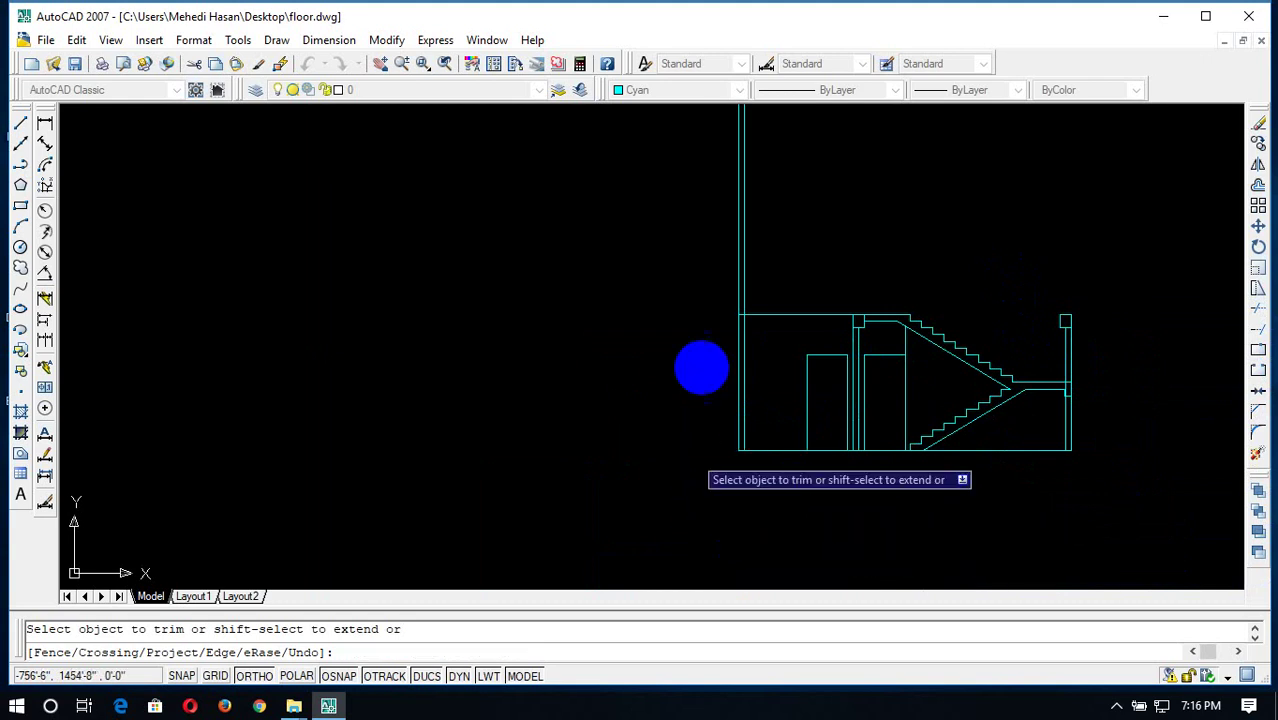
Trim the lines sticking out above the left wall and end trimming
{"action": "scroll", "coordinate": [753, 287], "scroll_direction": "up", "scroll_amount": 5}
{"action": "left_click", "coordinate": [767, 245]}
{"action": "left_click", "coordinate": [673, 300]}
{"action": "scroll", "coordinate": [770, 297], "scroll_direction": "down", "scroll_amount": 2}
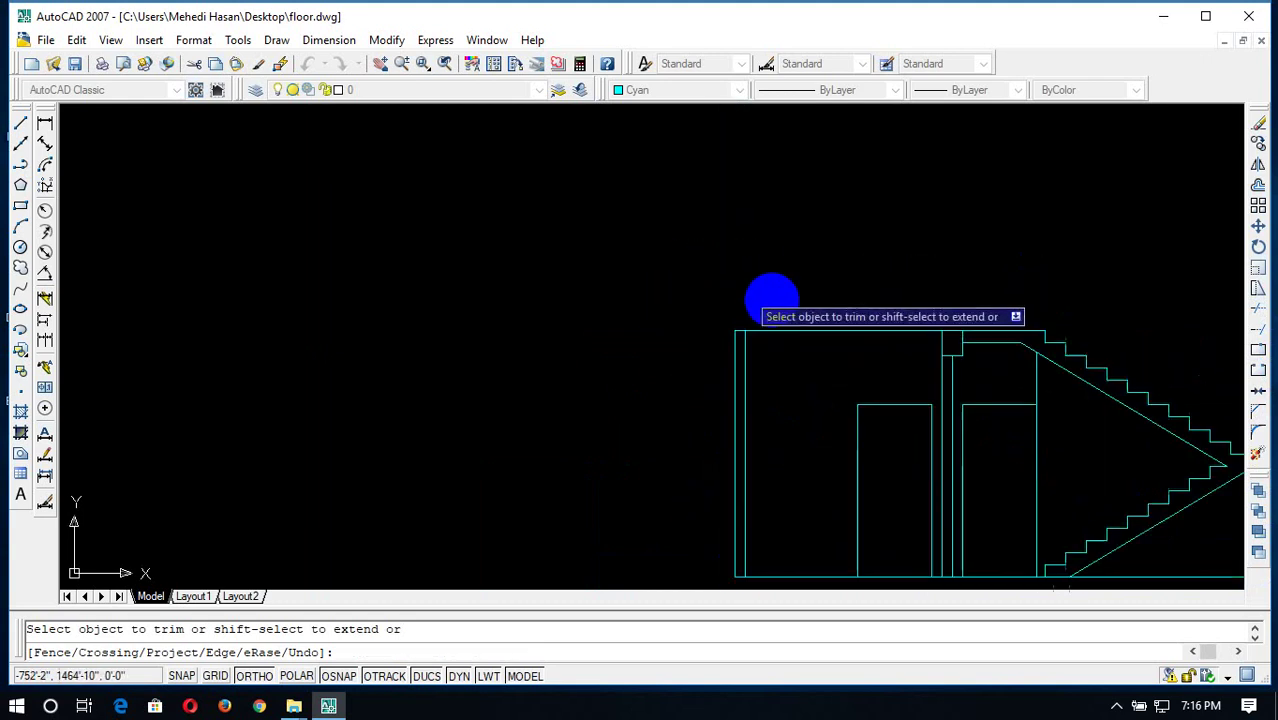
{"action": "scroll", "coordinate": [864, 300], "scroll_direction": "down", "scroll_amount": 3}
{"action": "scroll", "coordinate": [864, 300], "scroll_direction": "up", "scroll_amount": 6}
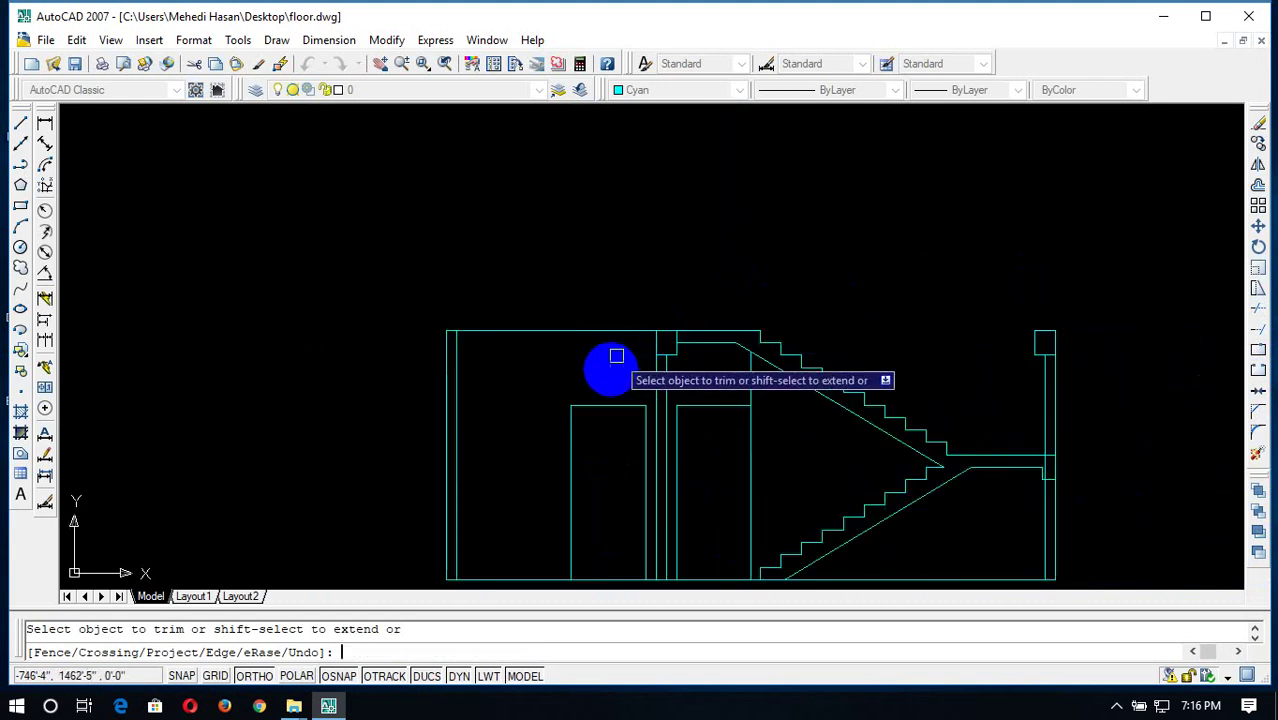
{"action": "key", "text": "Escape"}
{"action": "type", "text": "o"}
{"action": "key", "text": "Return"}
Offset the top wall line 6 downward to form the slab's lower edge
{"action": "type", "text": "6"}
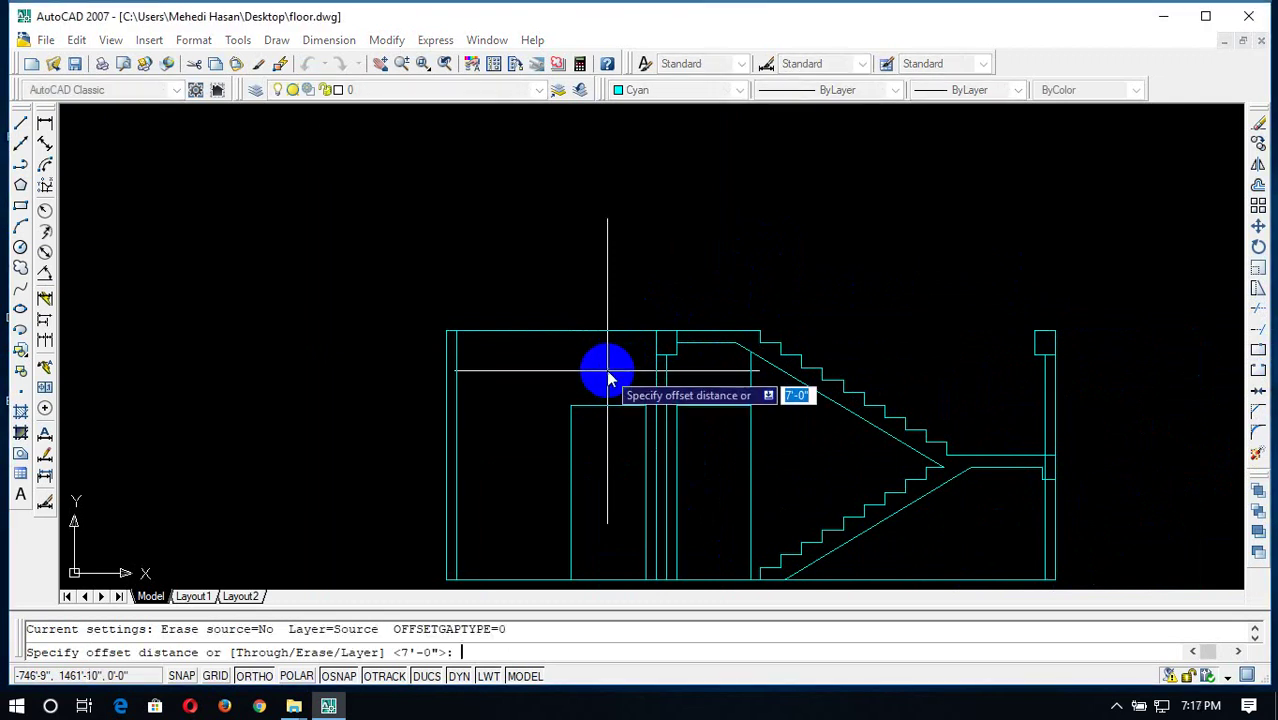
{"action": "key", "text": "Return"}
{"action": "left_click", "coordinate": [561, 322]}
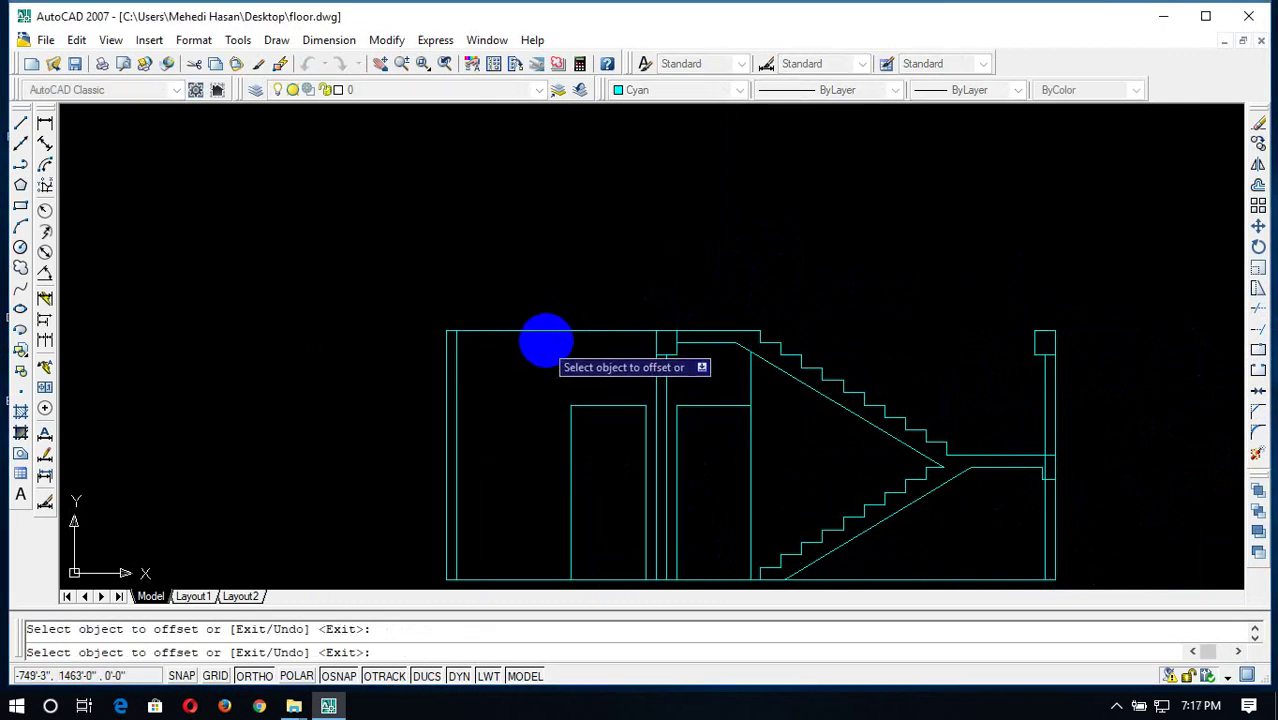
{"action": "left_click", "coordinate": [552, 334]}
{"action": "left_click", "coordinate": [545, 368]}
{"action": "key", "text": "Escape"}
{"action": "type", "text": "tr"}
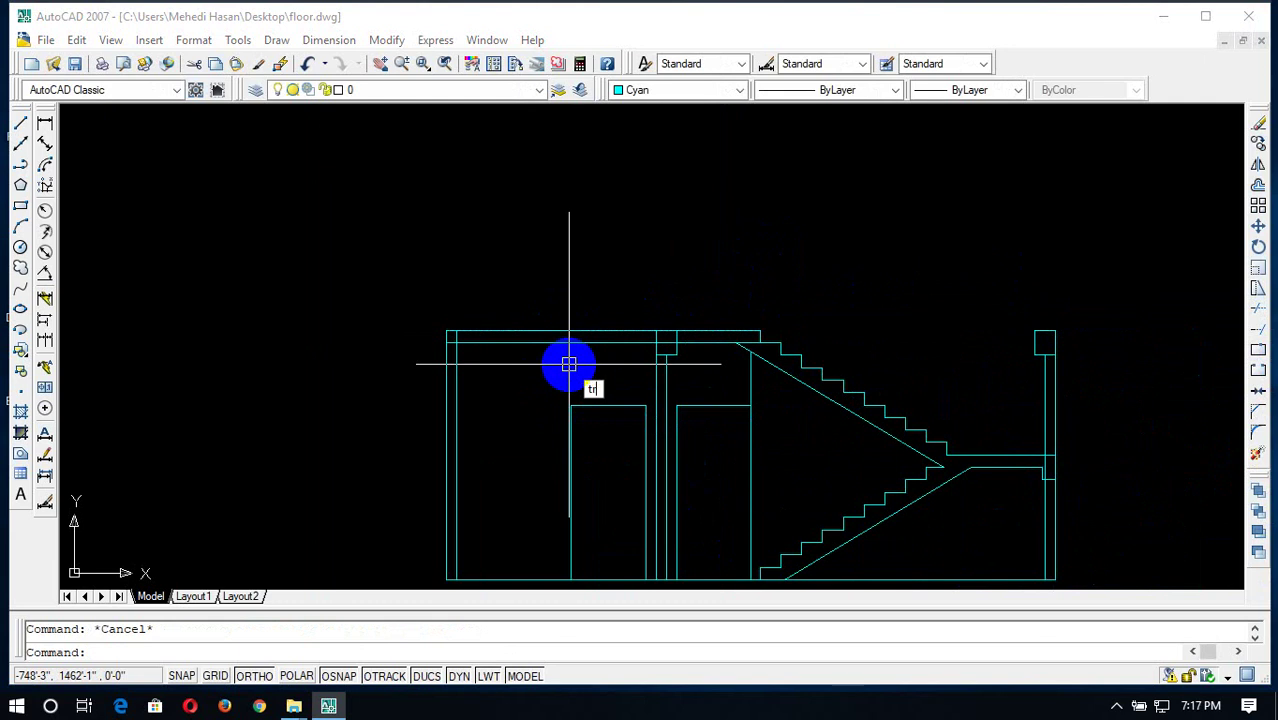
Erase the extra diagonal line at the top of the flight
{"action": "key", "text": "Return"}
{"action": "key", "text": "Return"}
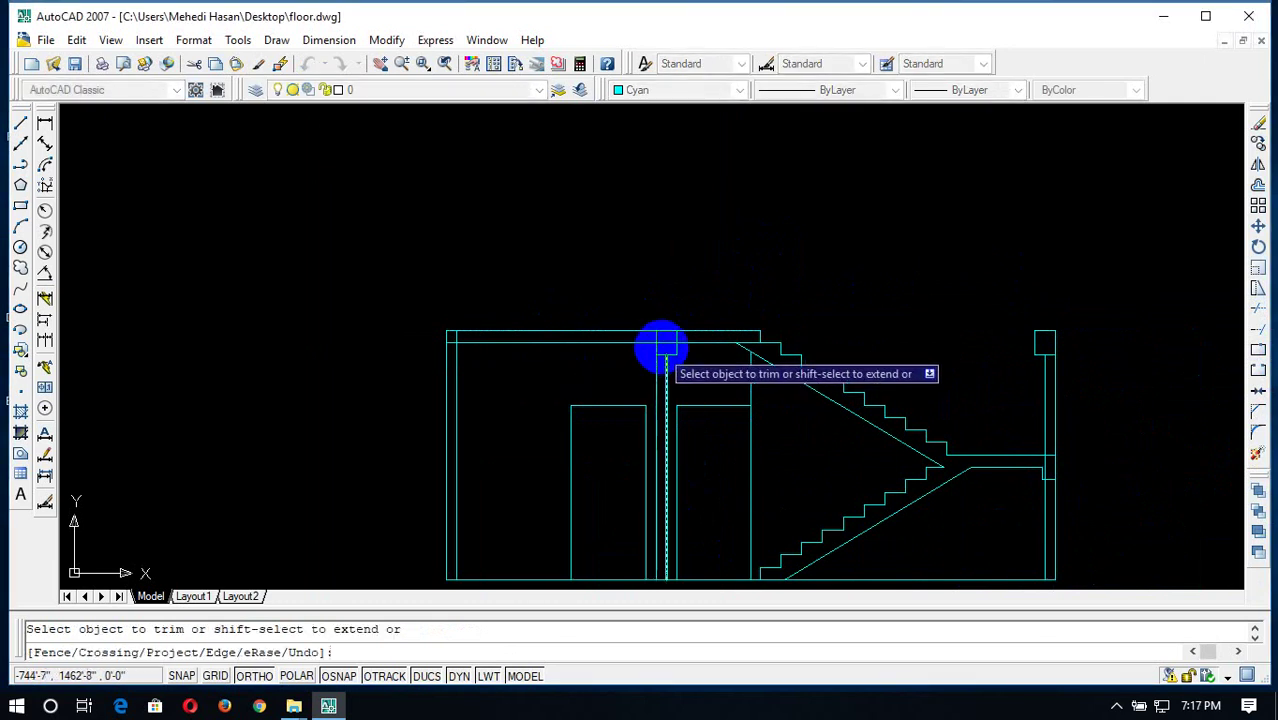
{"action": "key", "text": "Escape"}
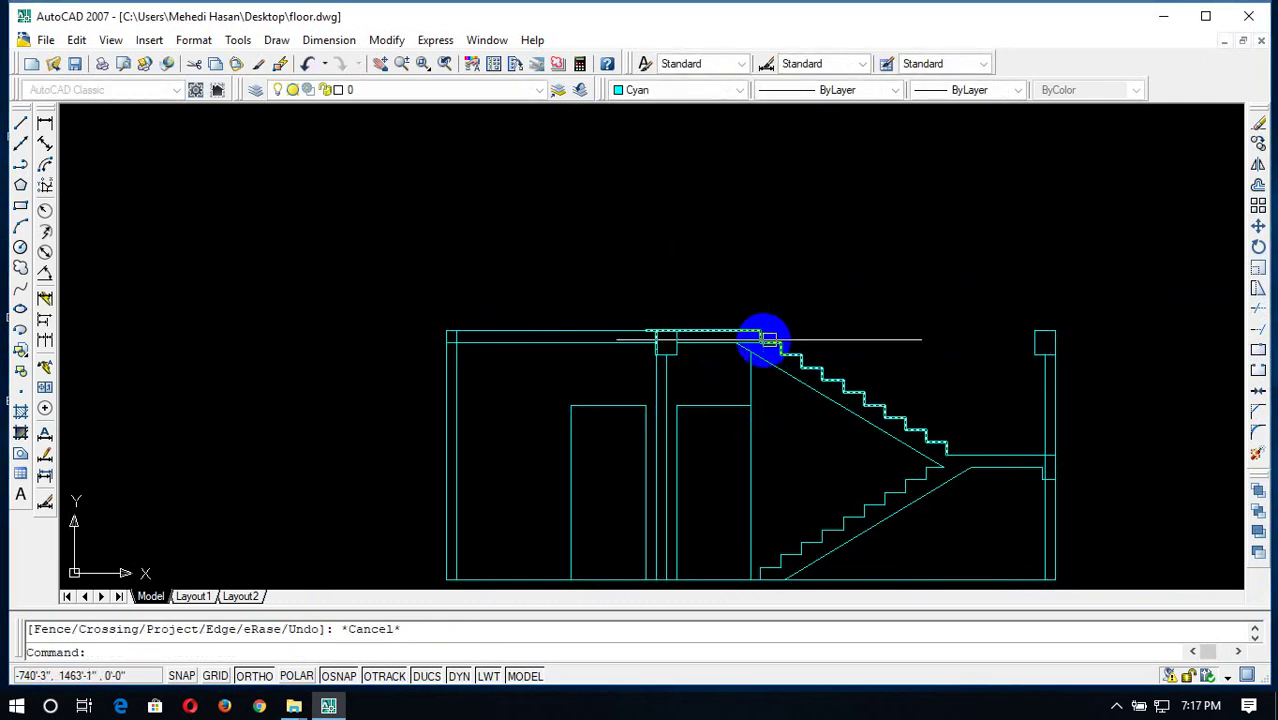
{"action": "left_click", "coordinate": [750, 365]}
{"action": "key", "text": "Escape"}
{"action": "scroll", "coordinate": [756, 348], "scroll_direction": "up", "scroll_amount": 3}
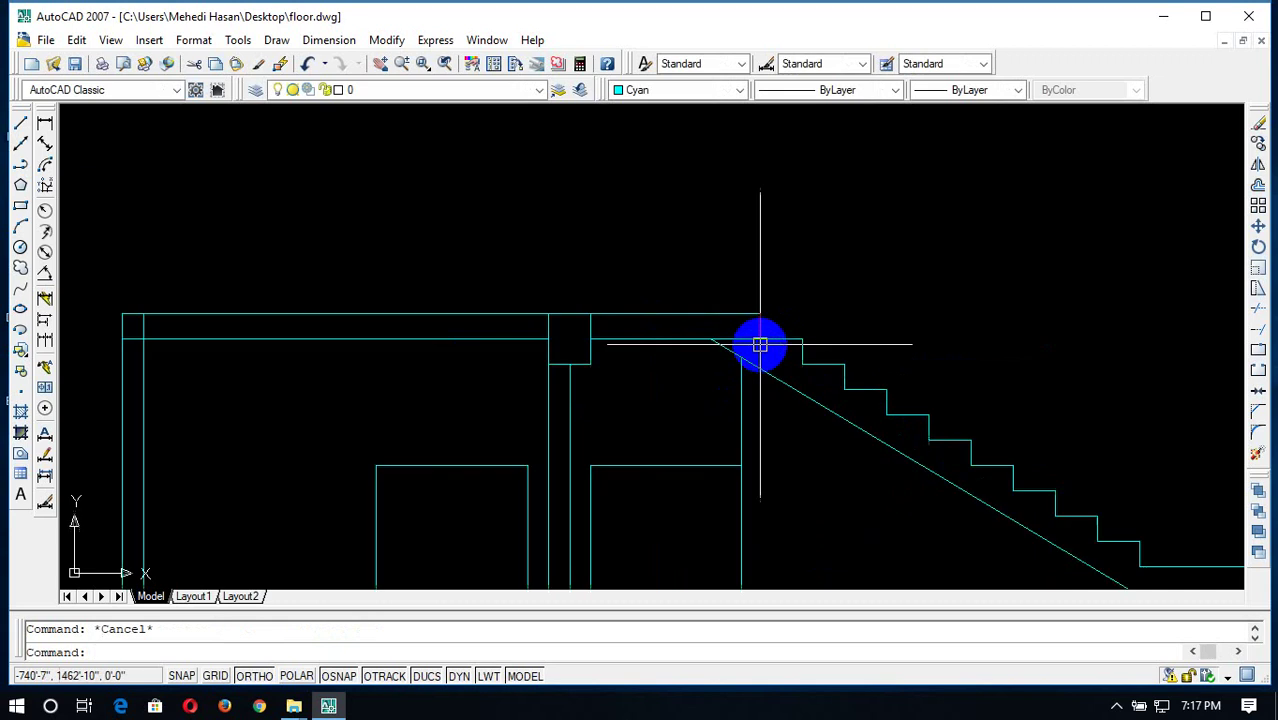
{"action": "scroll", "coordinate": [750, 340], "scroll_direction": "up", "scroll_amount": 2}
{"action": "key", "text": "Delete"}
{"action": "scroll", "coordinate": [722, 355], "scroll_direction": "down", "scroll_amount": 1}
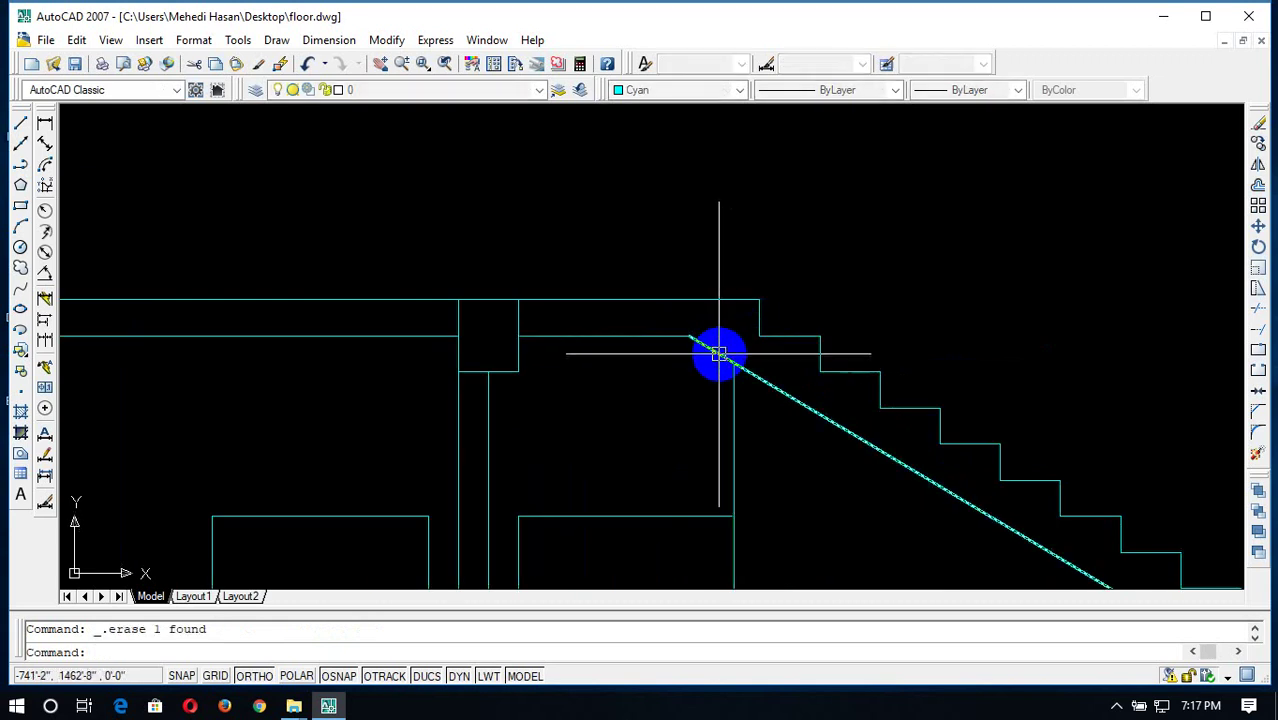
{"action": "scroll", "coordinate": [690, 362], "scroll_direction": "down", "scroll_amount": 2}
{"action": "scroll", "coordinate": [662, 372], "scroll_direction": "up", "scroll_amount": 2}
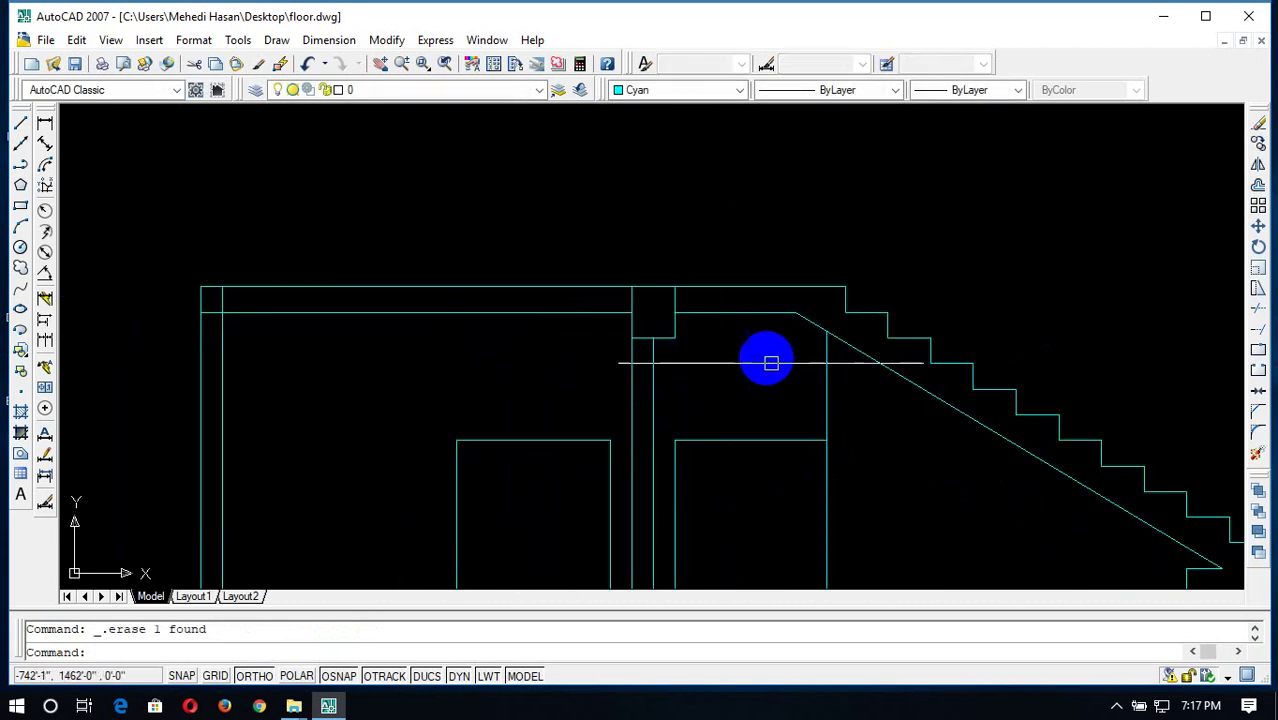
{"action": "scroll", "coordinate": [766, 362], "scroll_direction": "down", "scroll_amount": 3}
{"action": "scroll", "coordinate": [740, 360], "scroll_direction": "up", "scroll_amount": 4}
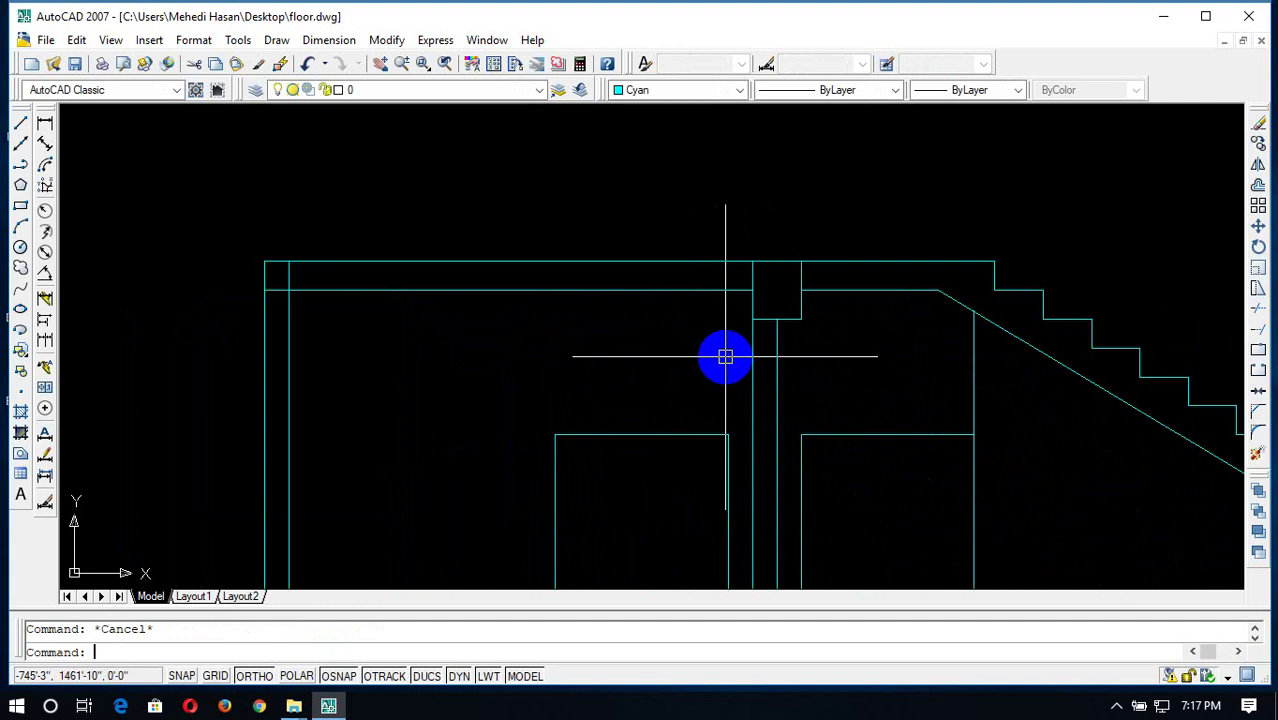
{"action": "type", "text": "tr"}
Trim the overlapping segments where the top slab meets the right wall corner
{"action": "key", "text": "Return"}
{"action": "key", "text": "Return"}
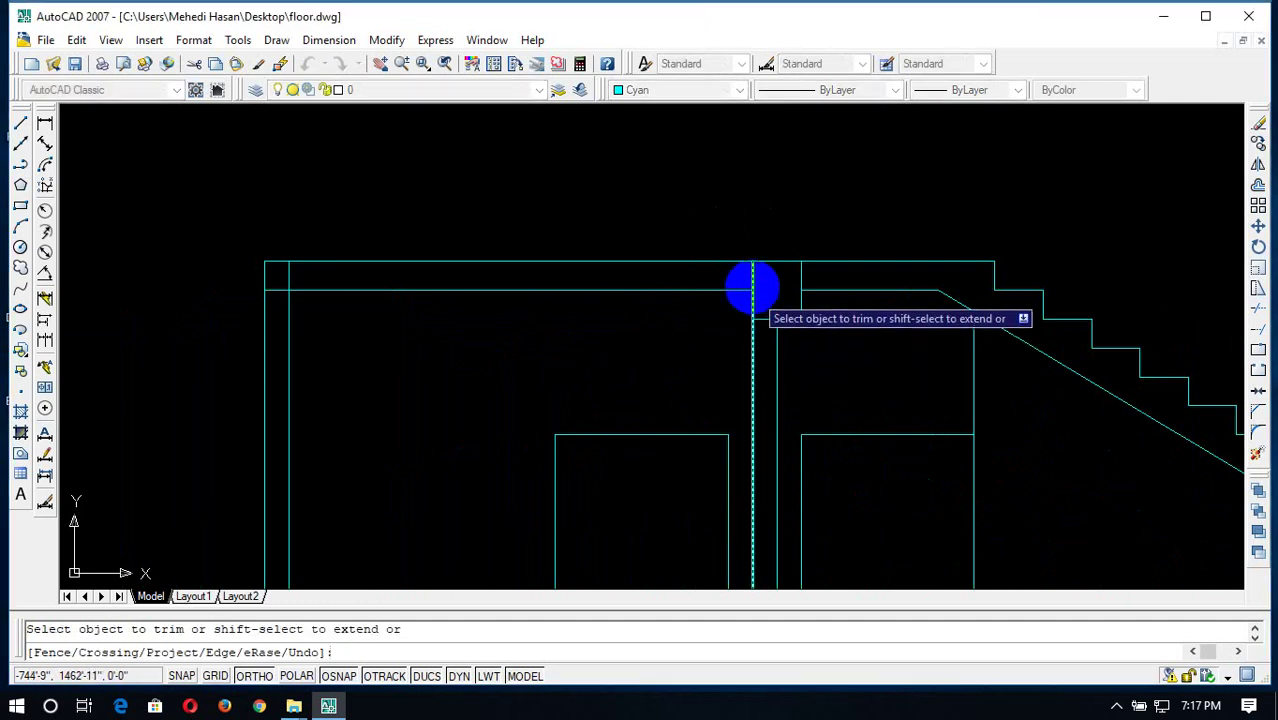
{"action": "scroll", "coordinate": [752, 290], "scroll_direction": "up", "scroll_amount": 5}
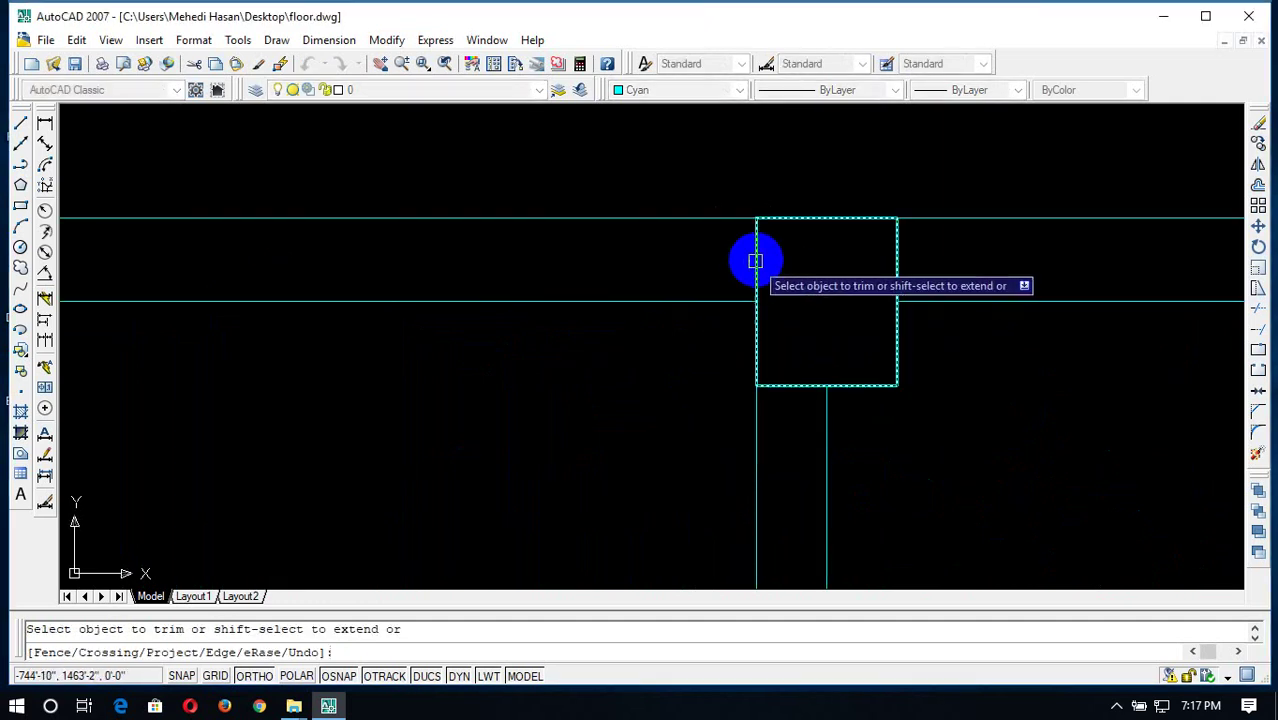
{"action": "left_click", "coordinate": [787, 234]}
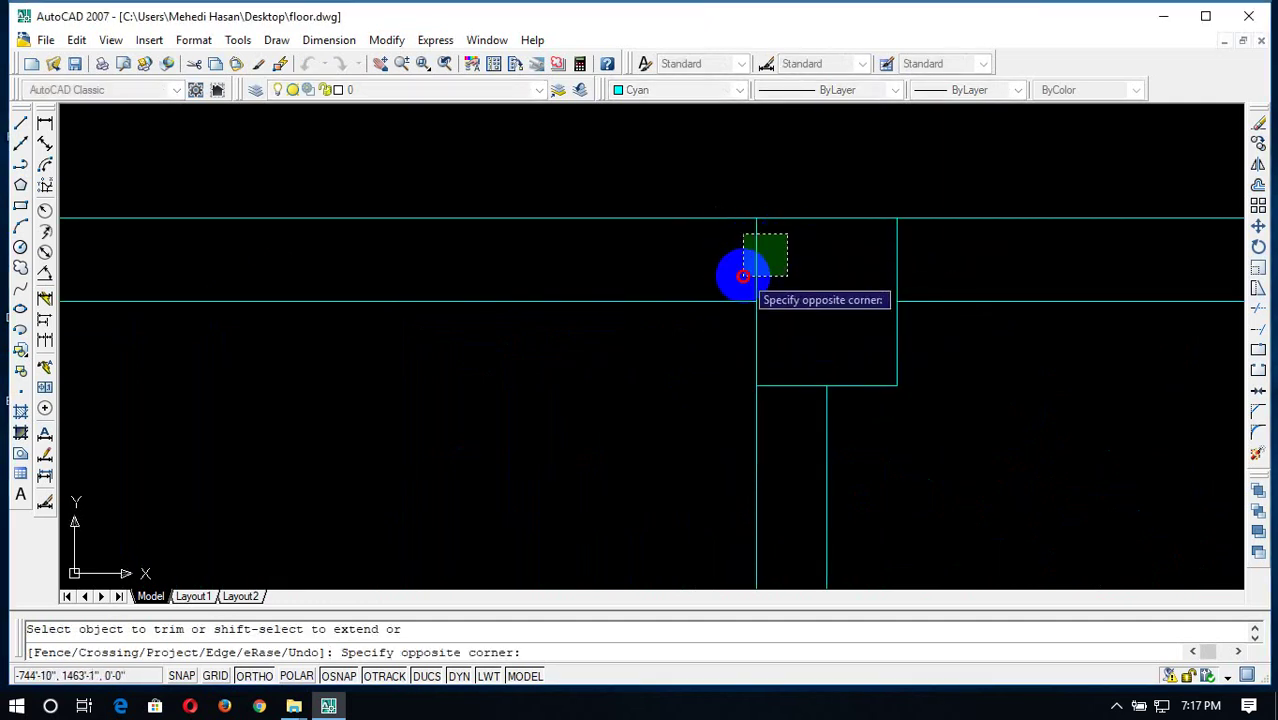
{"action": "left_click", "coordinate": [745, 305]}
{"action": "left_click", "coordinate": [796, 372]}
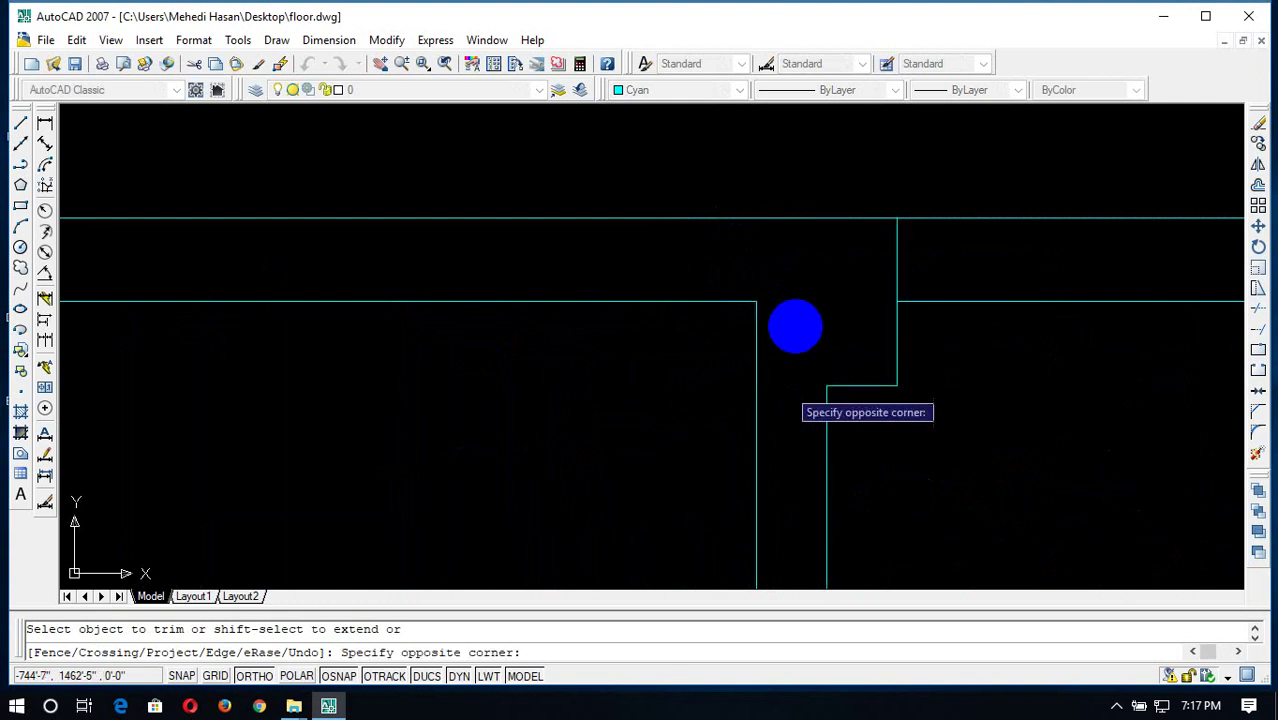
{"action": "scroll", "coordinate": [796, 318], "scroll_direction": "down", "scroll_amount": 3}
{"action": "left_click", "coordinate": [815, 271]}
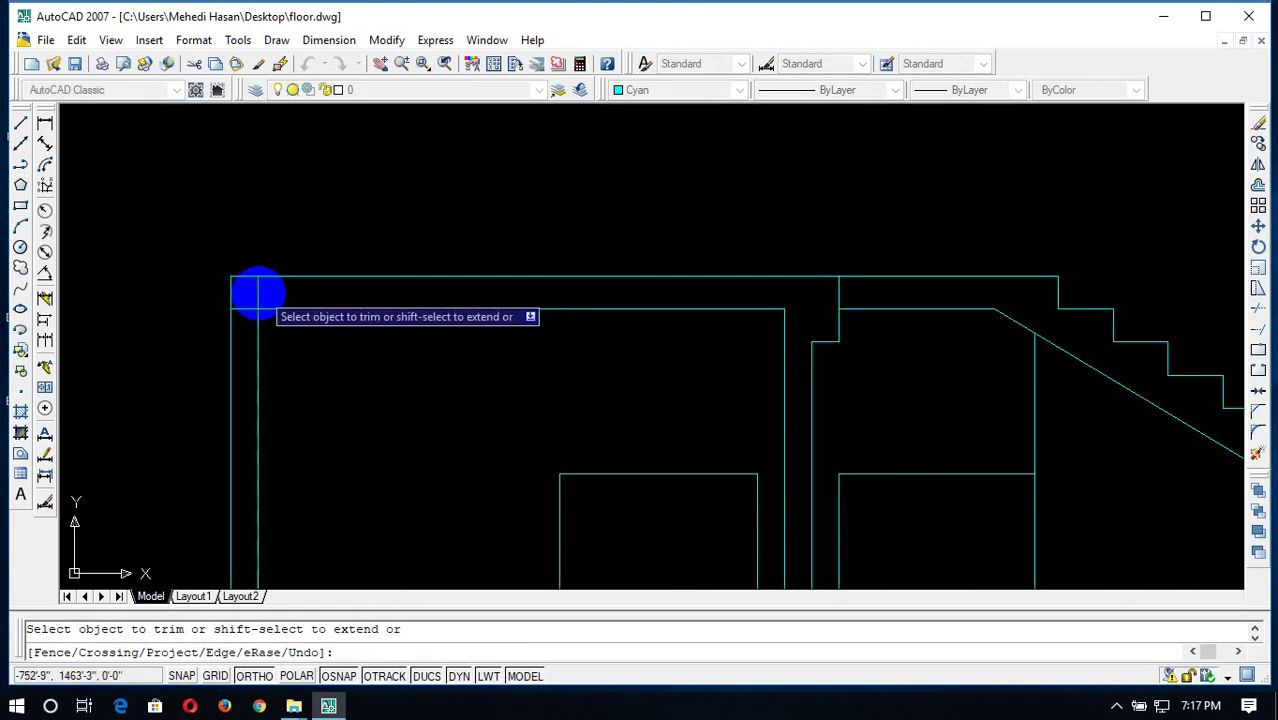
Trim the slab overlap at the left wall corner and finish trimming
{"action": "left_click", "coordinate": [257, 293]}
{"action": "left_click", "coordinate": [402, 268]}
{"action": "scroll", "coordinate": [402, 268], "scroll_direction": "down", "scroll_amount": 3}
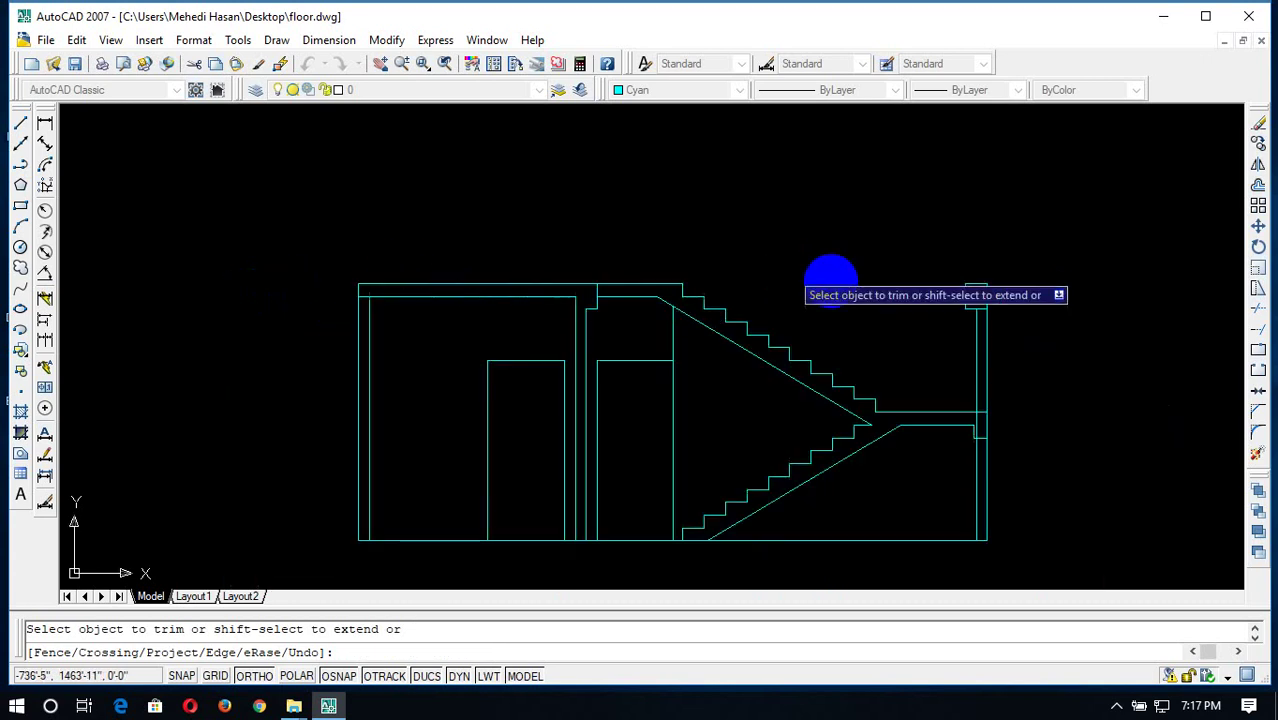
{"action": "scroll", "coordinate": [990, 330], "scroll_direction": "up", "scroll_amount": 3}
{"action": "scroll", "coordinate": [870, 345], "scroll_direction": "down", "scroll_amount": 4}
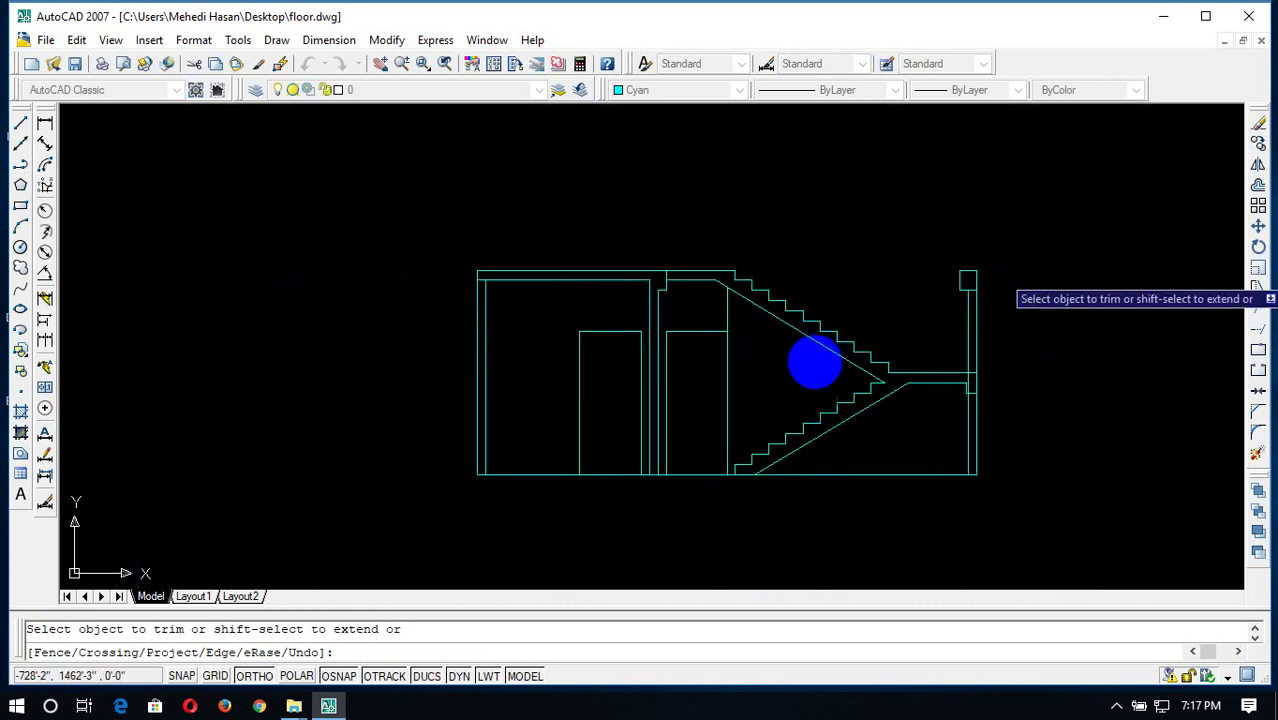
{"action": "scroll", "coordinate": [595, 322], "scroll_direction": "up", "scroll_amount": 2}
{"action": "scroll", "coordinate": [600, 325], "scroll_direction": "up", "scroll_amount": 1}
{"action": "key", "text": "Escape"}
Pan and zoom to bring the lower stair flight into view
{"action": "scroll", "coordinate": [730, 277], "scroll_direction": "down", "scroll_amount": 3}
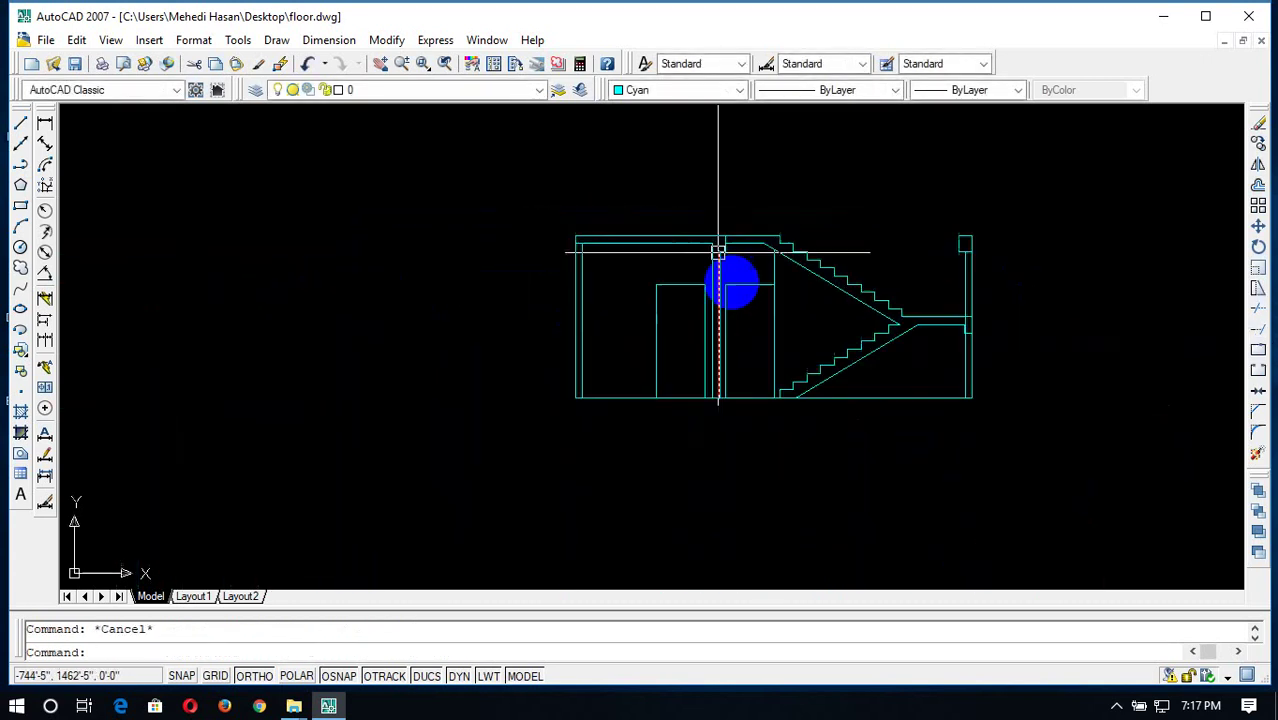
{"action": "scroll", "coordinate": [628, 303], "scroll_direction": "up", "scroll_amount": 4}
{"action": "scroll", "coordinate": [628, 303], "scroll_direction": "down", "scroll_amount": 4}
{"action": "scroll", "coordinate": [870, 300], "scroll_direction": "up", "scroll_amount": 2}
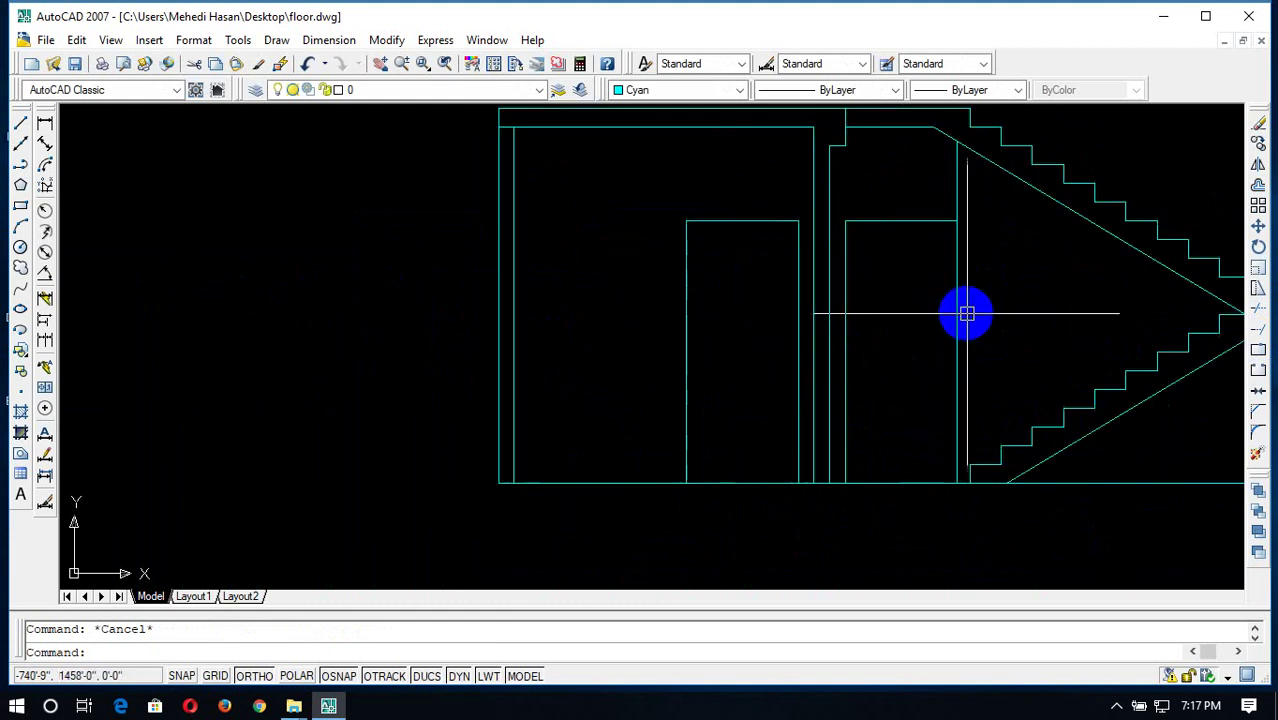
{"action": "middle_click_drag", "start_coordinate": [965, 308], "coordinate": [819, 380]}
{"action": "scroll", "coordinate": [900, 390], "scroll_direction": "up", "scroll_amount": 1}
{"action": "scroll", "coordinate": [700, 415], "scroll_direction": "up", "scroll_amount": 1}
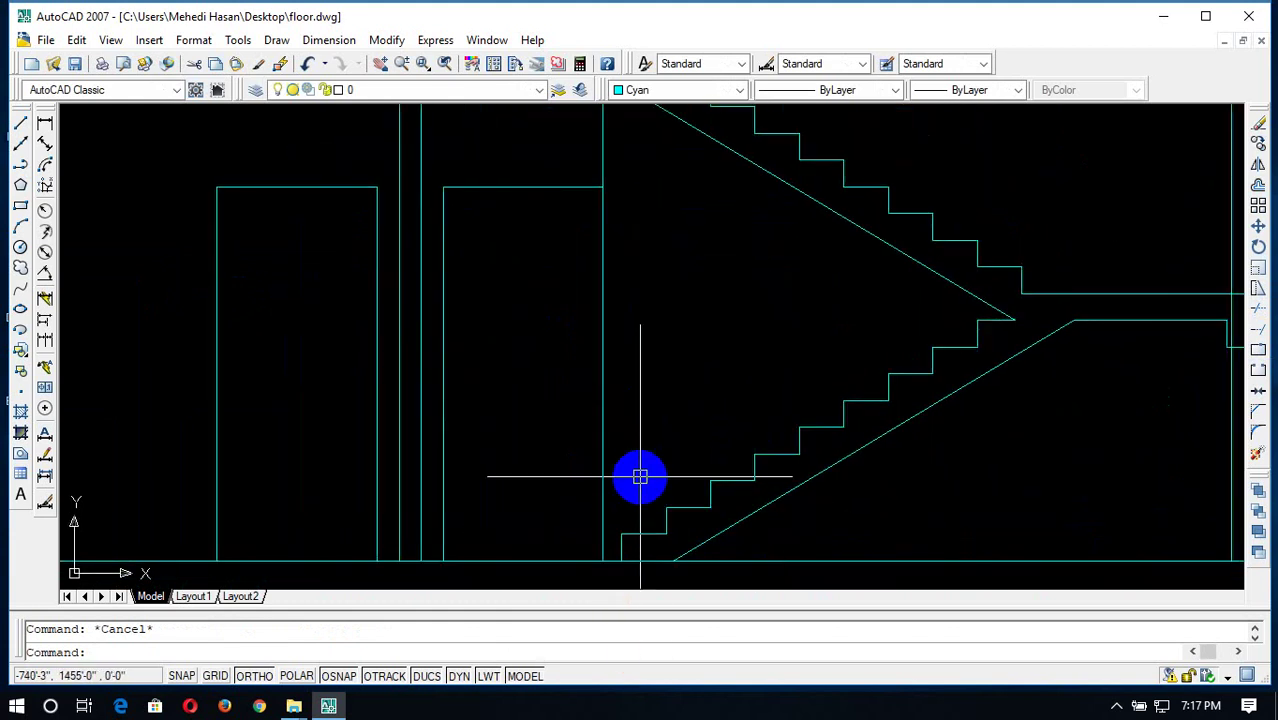
Draw a 2'6" vertical baluster line up from the first tread of the lower flight
{"action": "type", "text": "l"}
{"action": "key", "text": "Return"}
{"action": "left_click", "coordinate": [644, 532]}
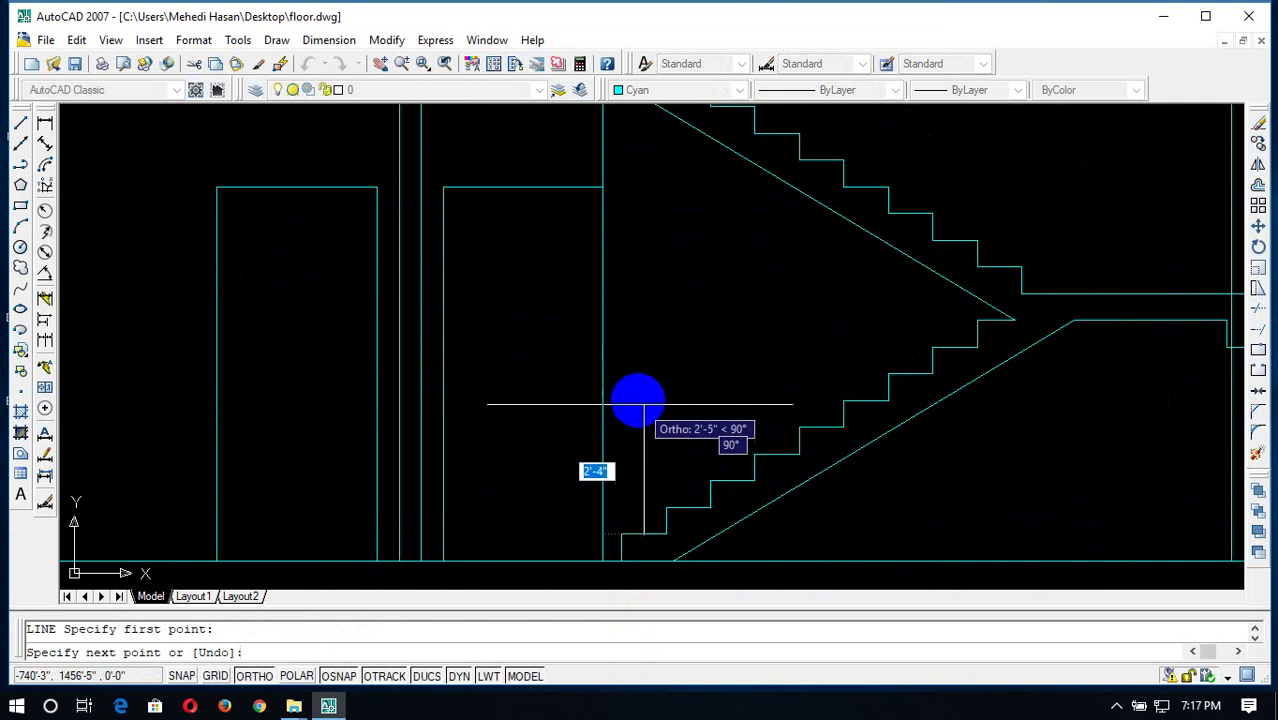
{"action": "type", "text": "2'6"}
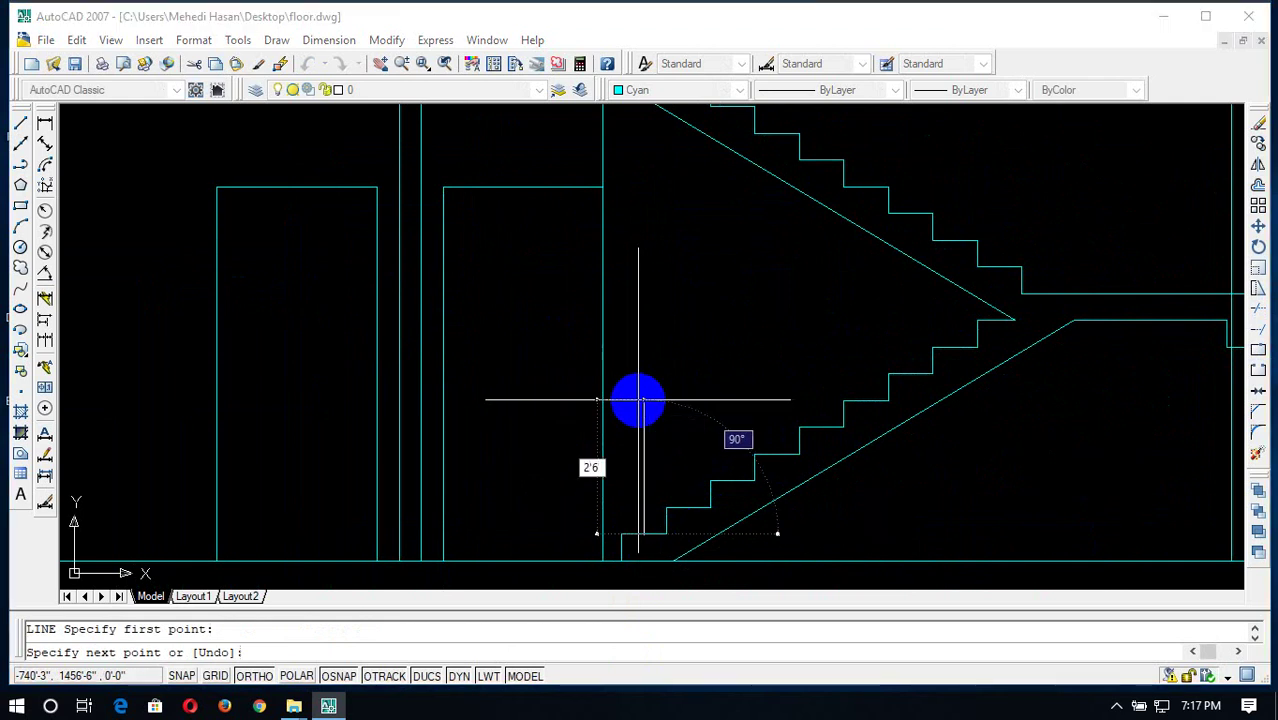
{"action": "key", "text": "Return"}
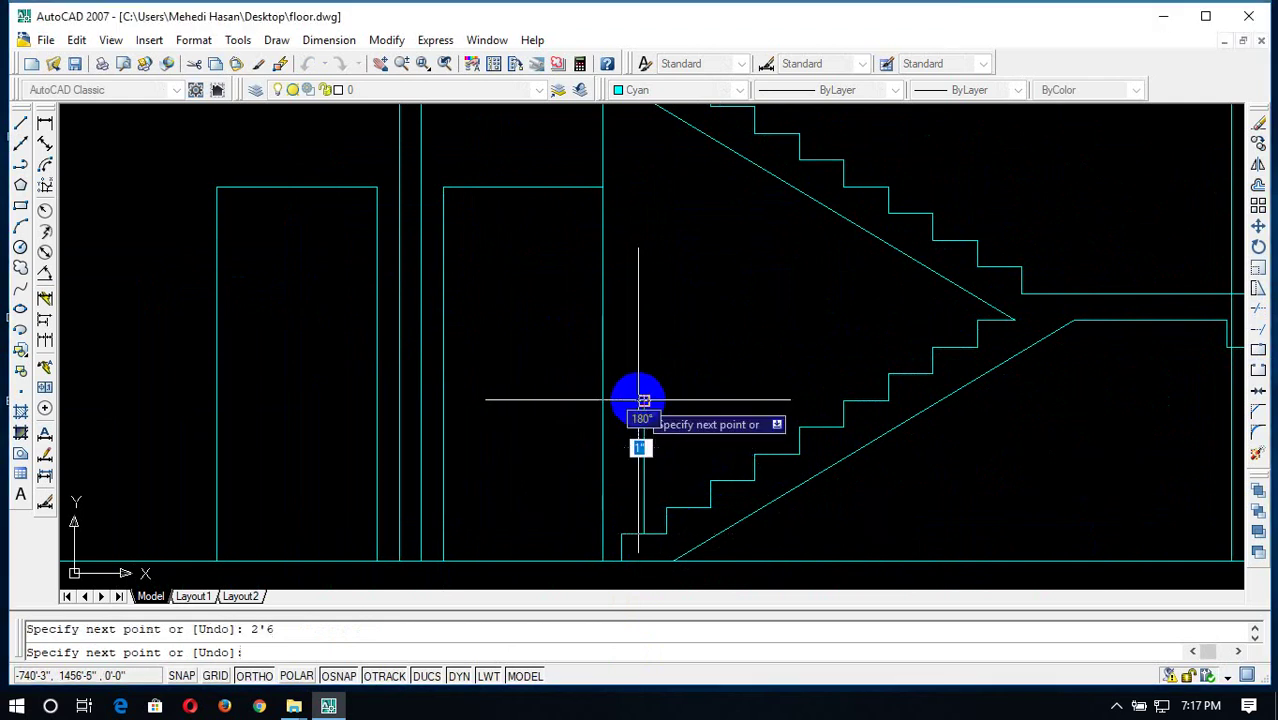
{"action": "key", "text": "Escape"}
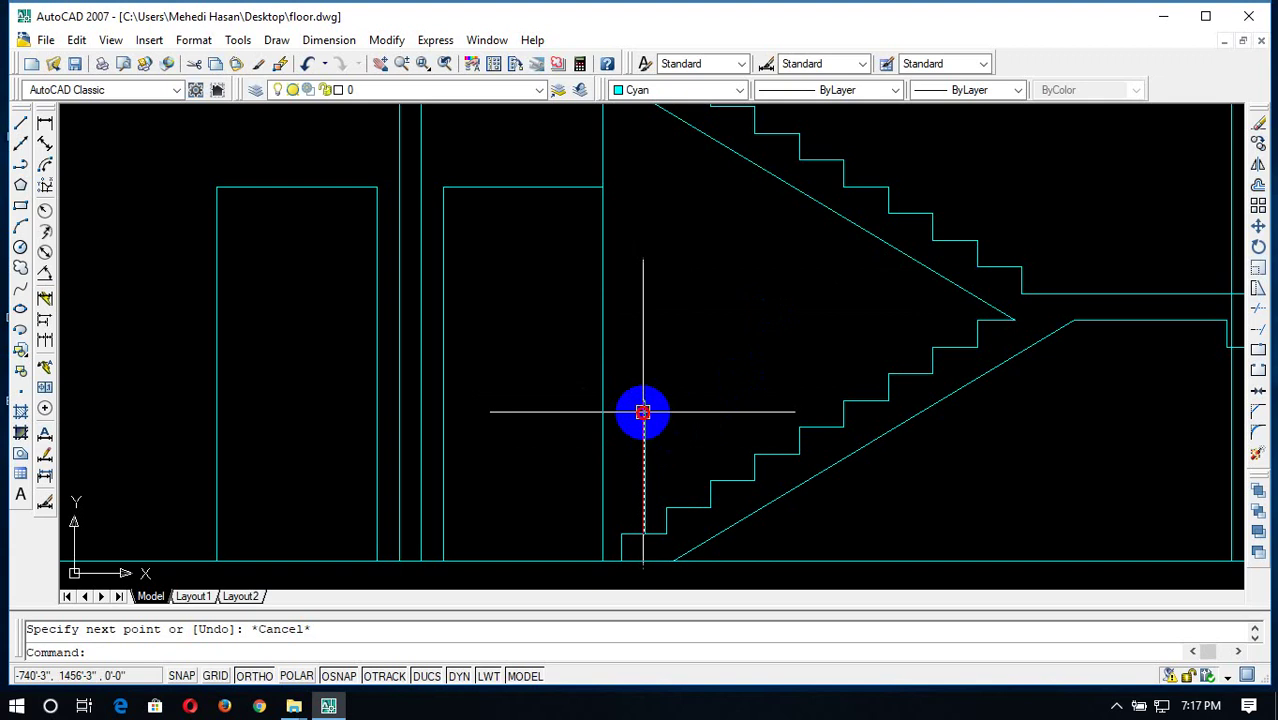
Give the baluster line a 0.50 mm lineweight
{"action": "left_click", "coordinate": [643, 412]}
{"action": "left_click", "coordinate": [941, 92]}
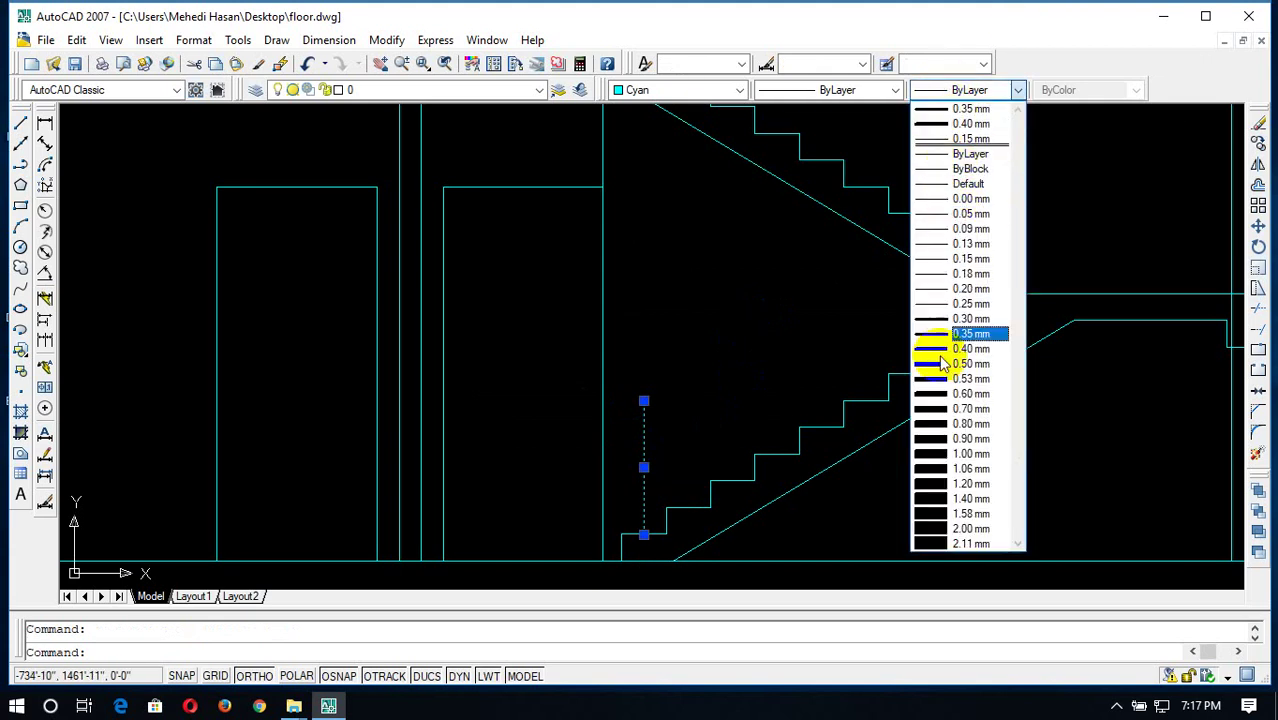
{"action": "left_click", "coordinate": [948, 365]}
{"action": "key", "text": "Escape"}
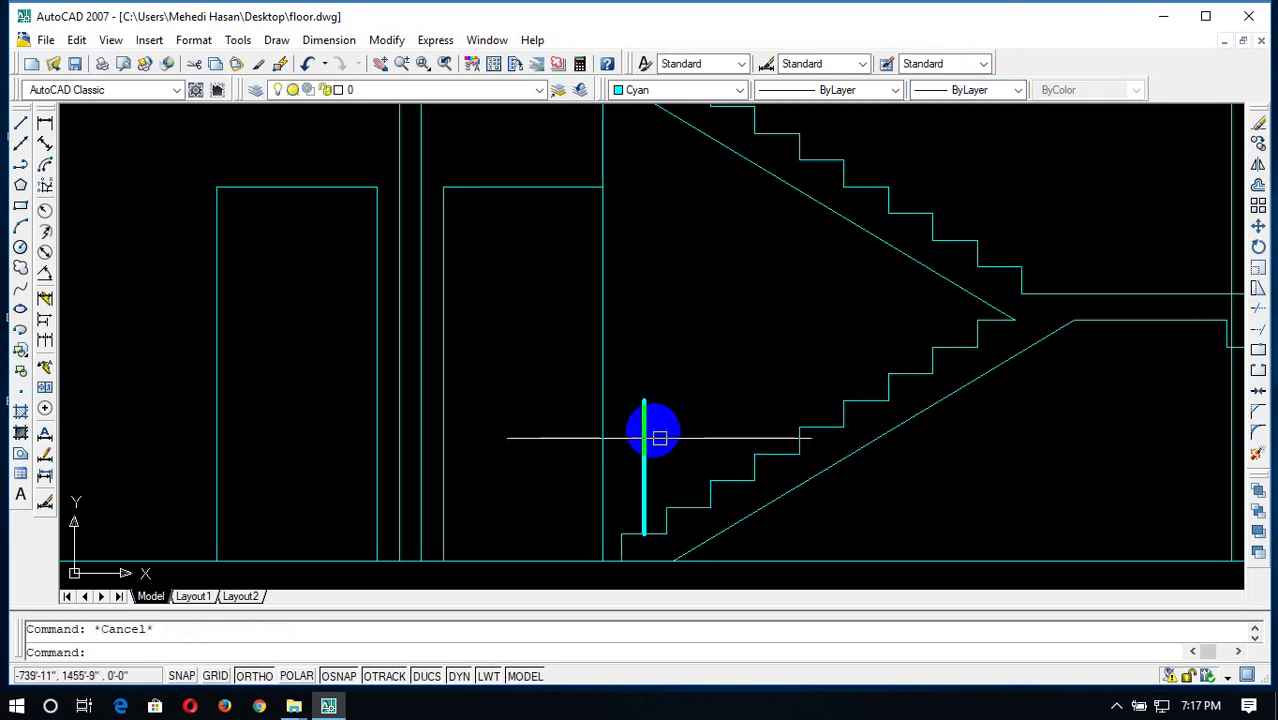
{"action": "type", "text": "cp"}
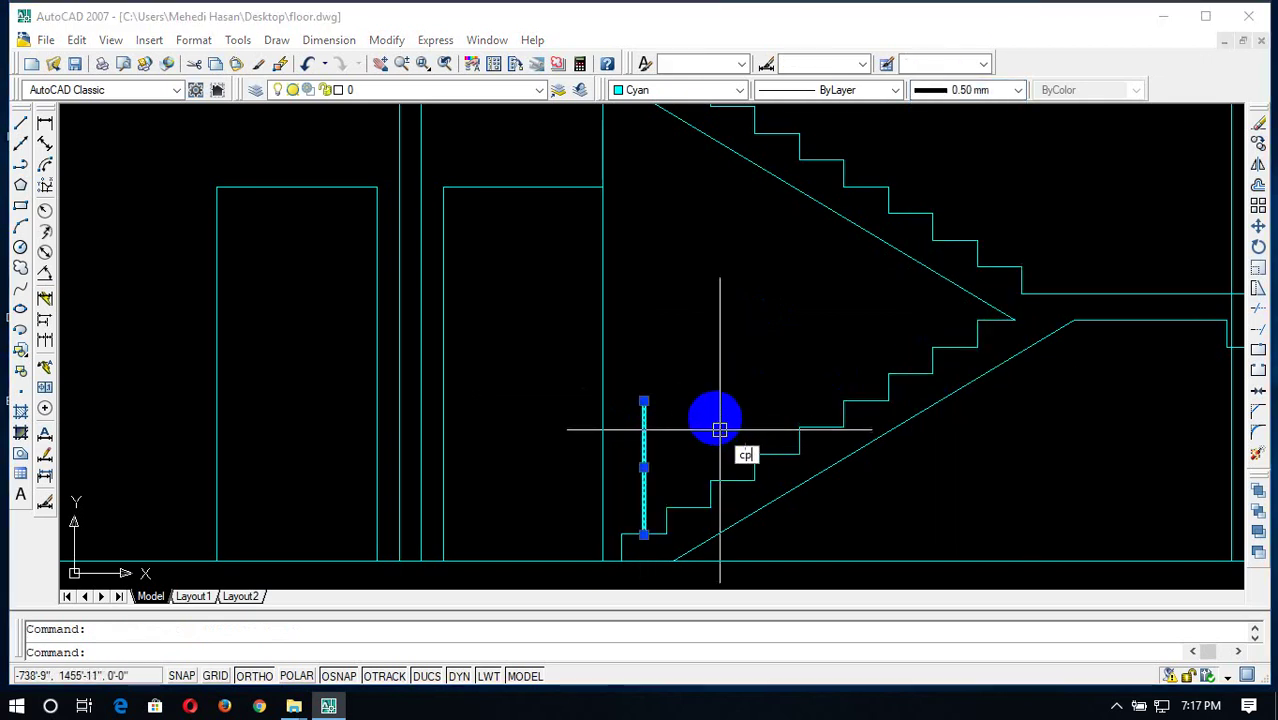
{"action": "key", "text": "Return"}
Copy the baluster from its bottom end onto steps two through eight of the lower flight
{"action": "left_click", "coordinate": [643, 534]}
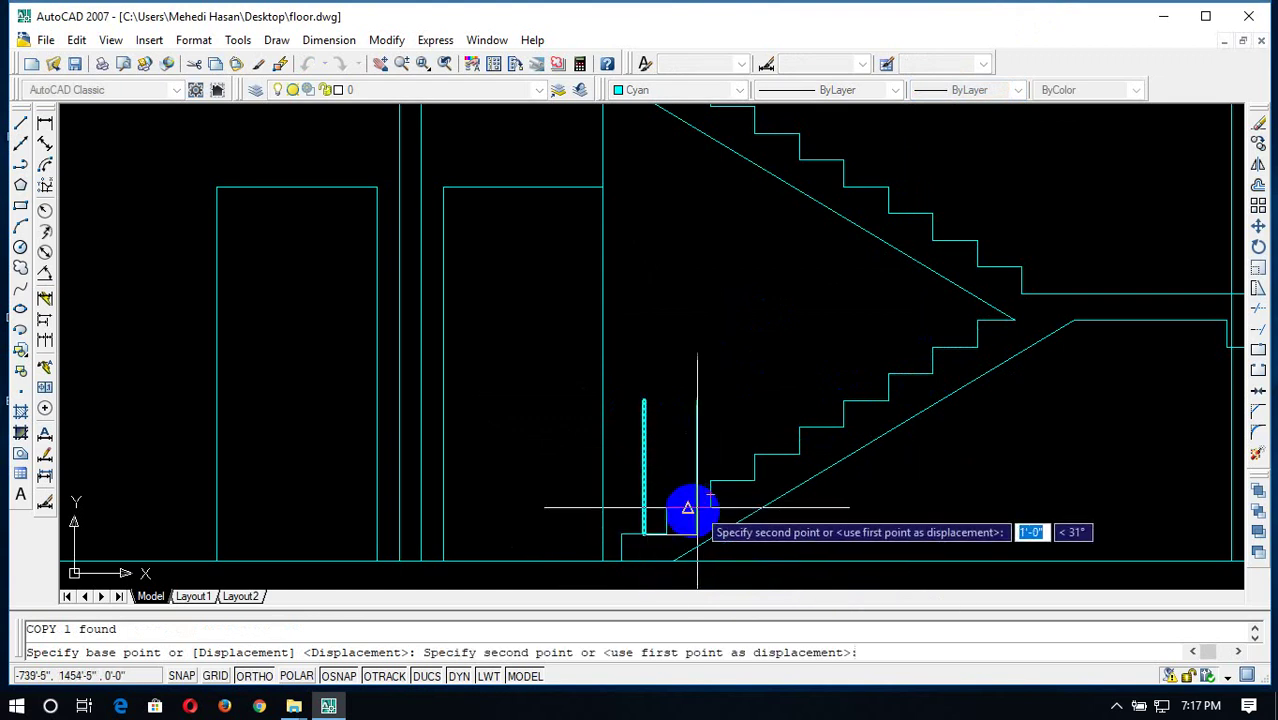
{"action": "left_click", "coordinate": [688, 508]}
{"action": "left_click", "coordinate": [734, 480]}
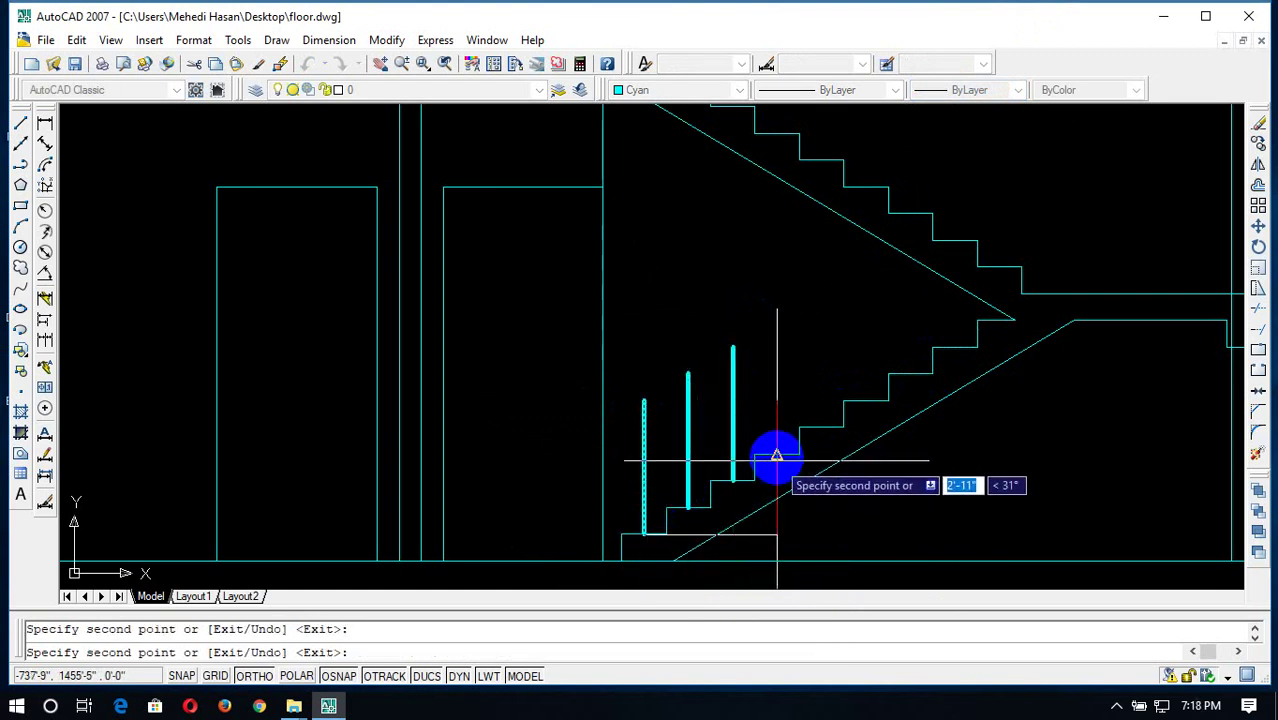
{"action": "left_click", "coordinate": [777, 455]}
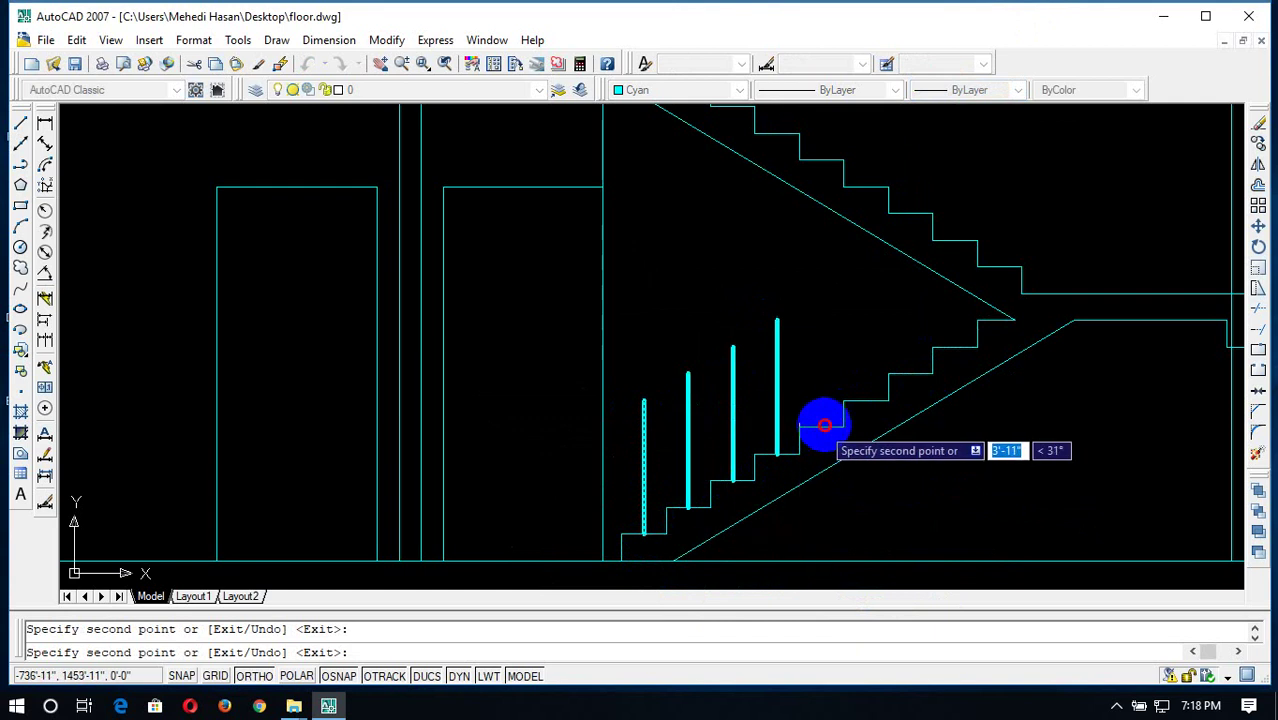
{"action": "left_click", "coordinate": [822, 429]}
{"action": "left_click", "coordinate": [866, 403]}
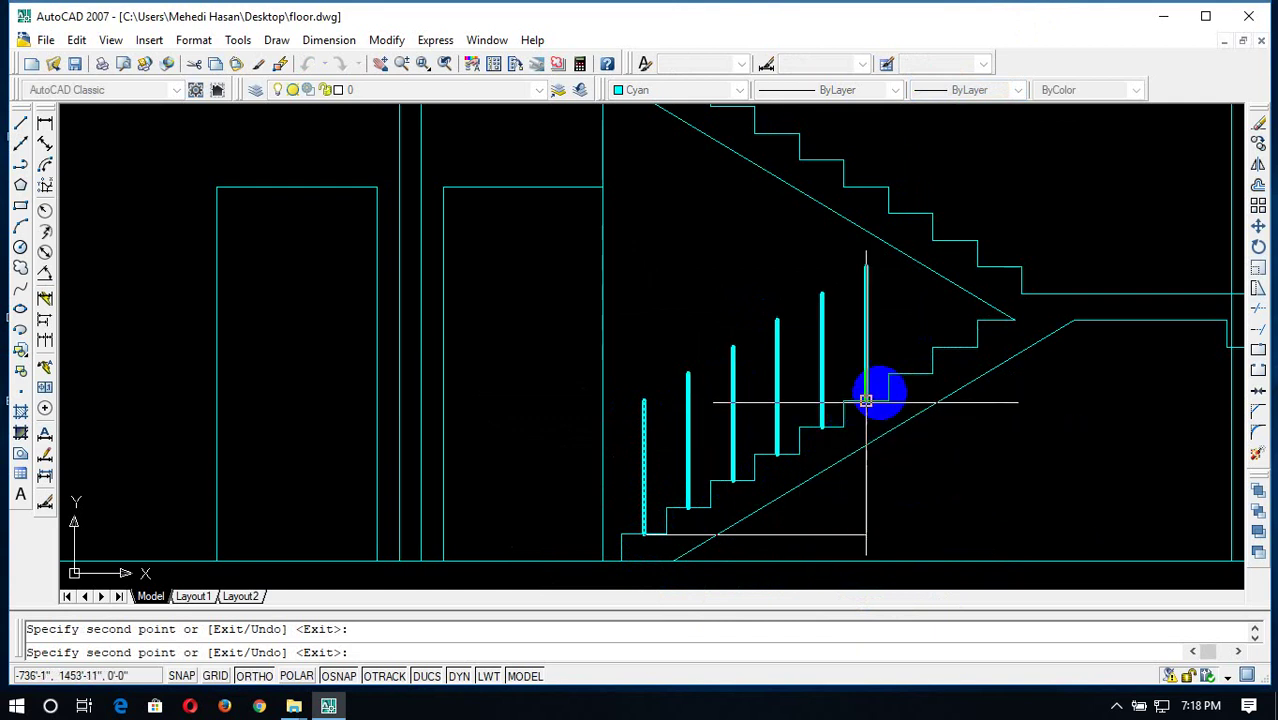
{"action": "left_click", "coordinate": [911, 373]}
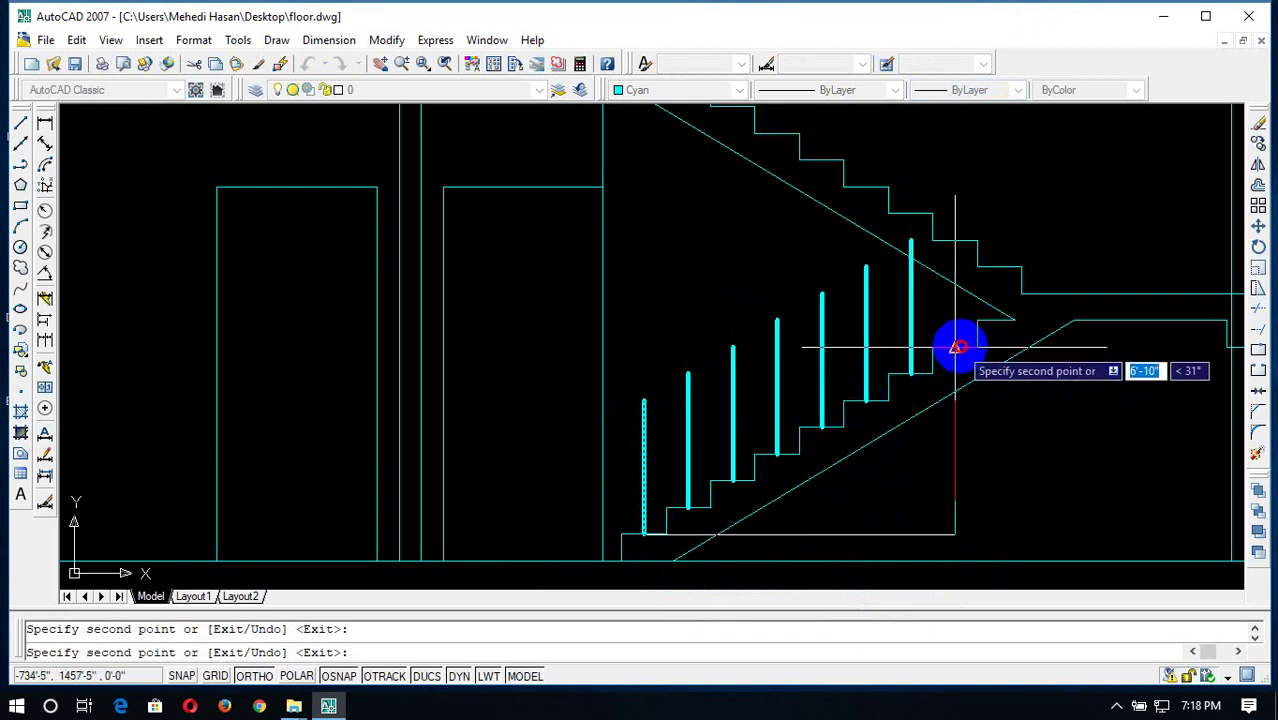
{"action": "left_click", "coordinate": [956, 348]}
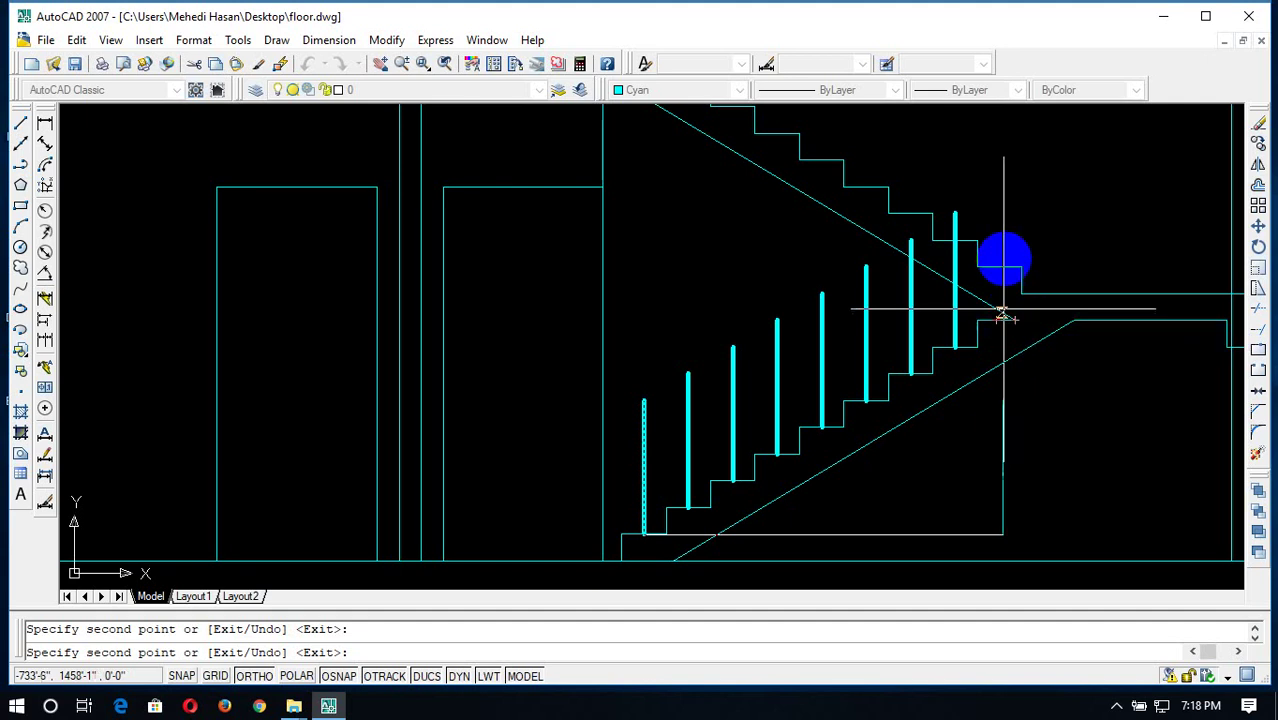
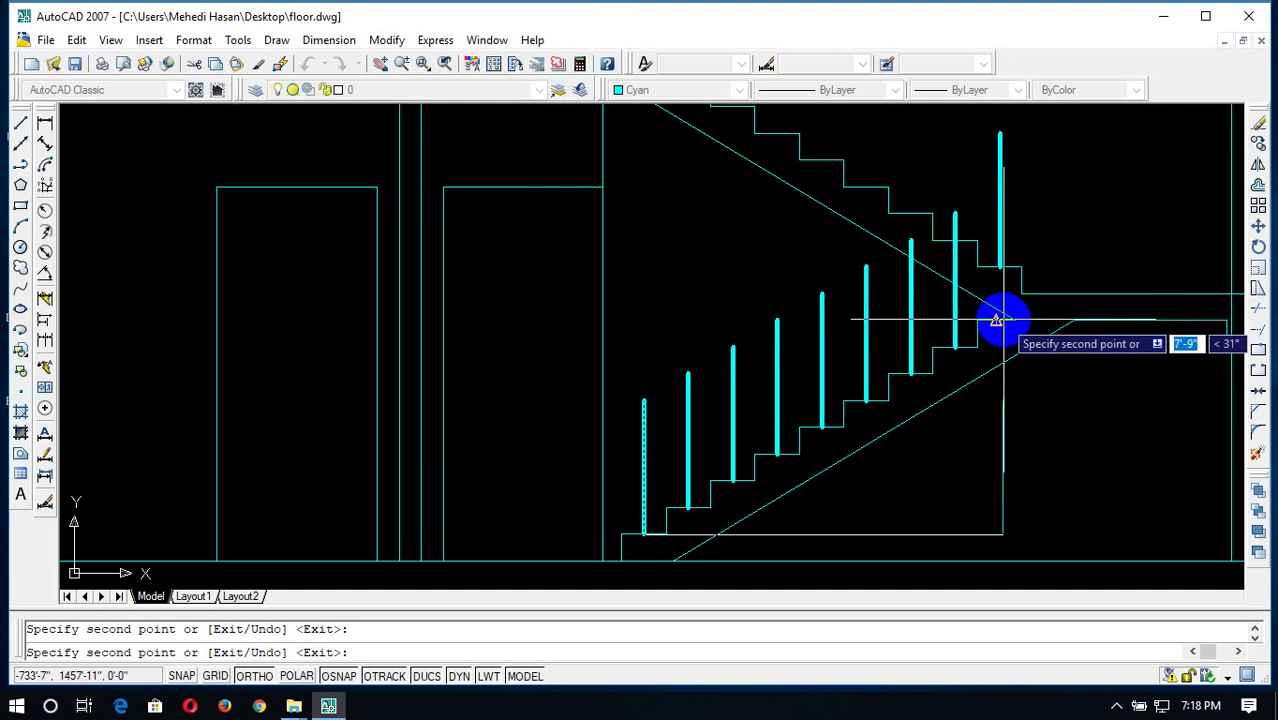
Place the final baluster copy on the upper flight's top step and end the copy
{"action": "scroll", "coordinate": [1003, 322], "scroll_direction": "up", "scroll_amount": 5}
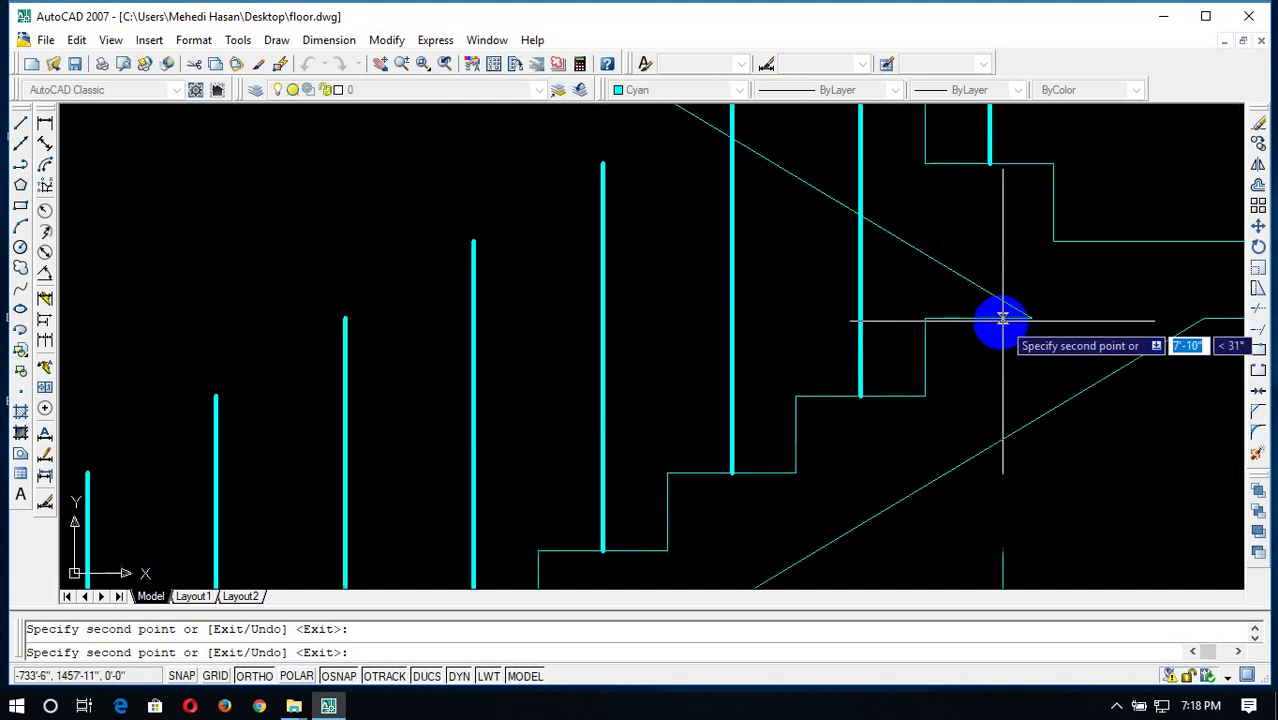
{"action": "left_click", "coordinate": [989, 163]}
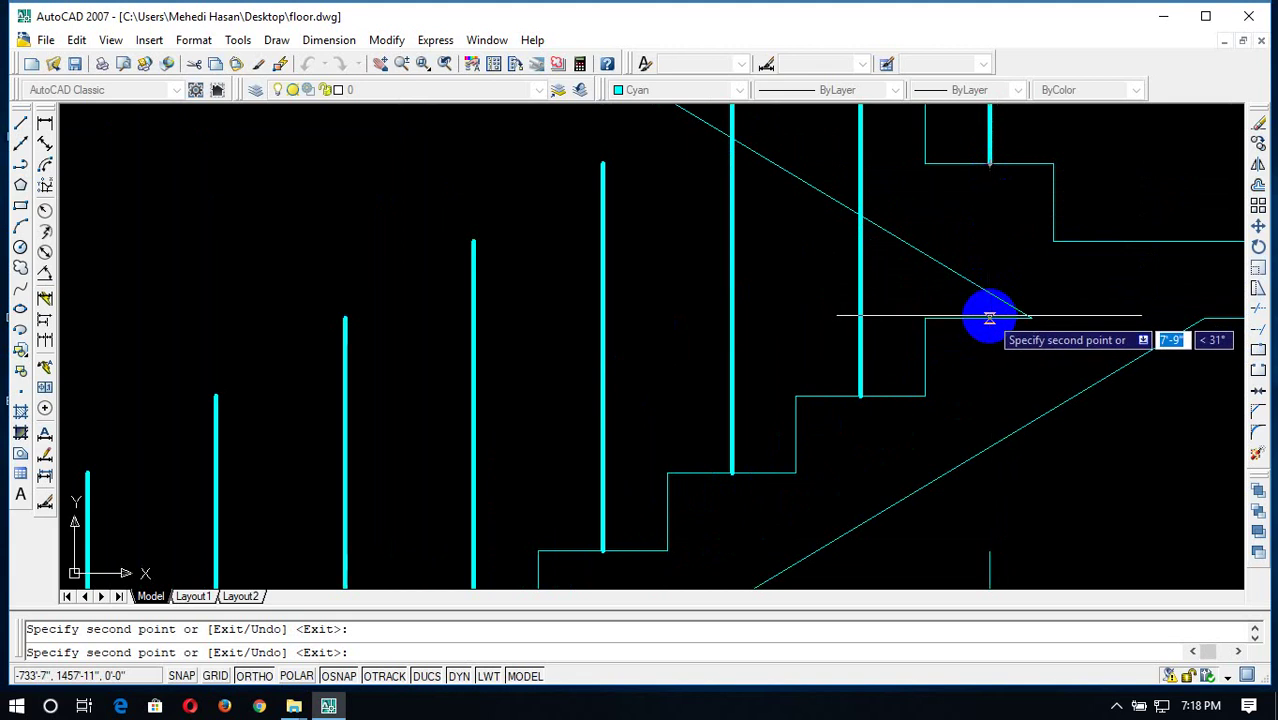
{"action": "scroll", "coordinate": [960, 270], "scroll_direction": "down", "scroll_amount": 4}
{"action": "scroll", "coordinate": [918, 208], "scroll_direction": "up", "scroll_amount": 4}
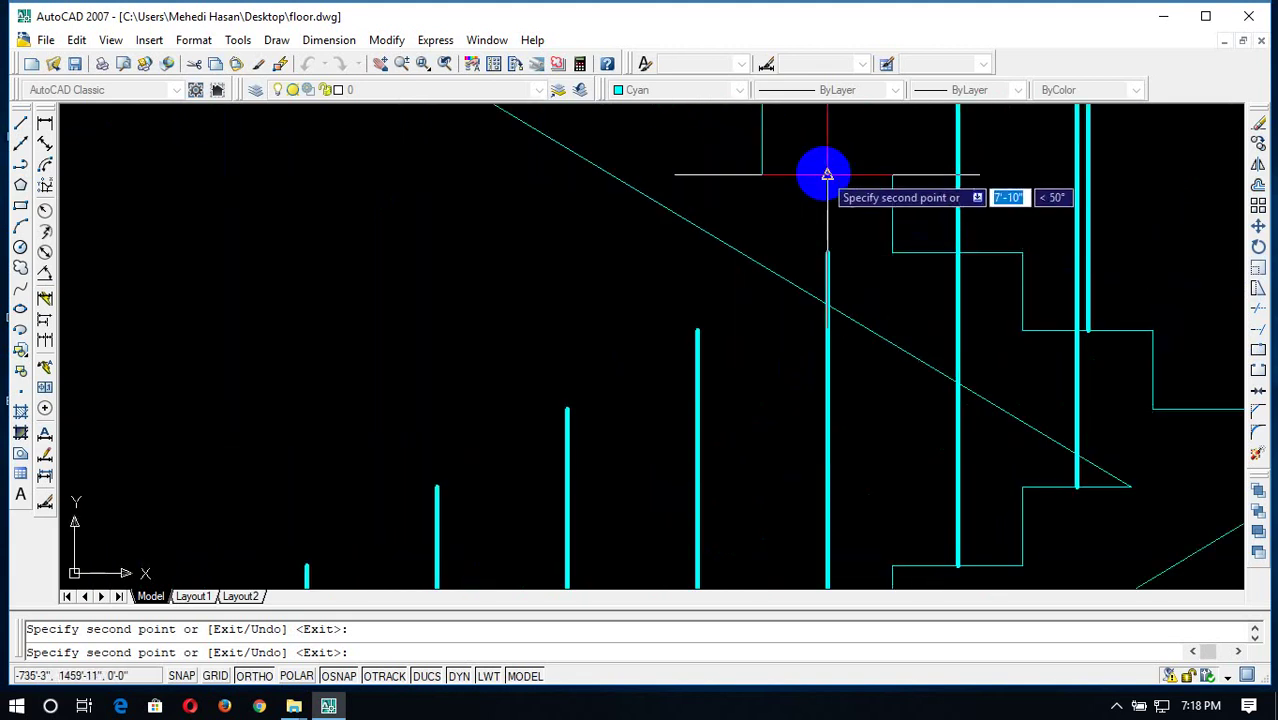
{"action": "scroll", "coordinate": [978, 228], "scroll_direction": "down", "scroll_amount": 5}
{"action": "scroll", "coordinate": [908, 186], "scroll_direction": "up", "scroll_amount": 5}
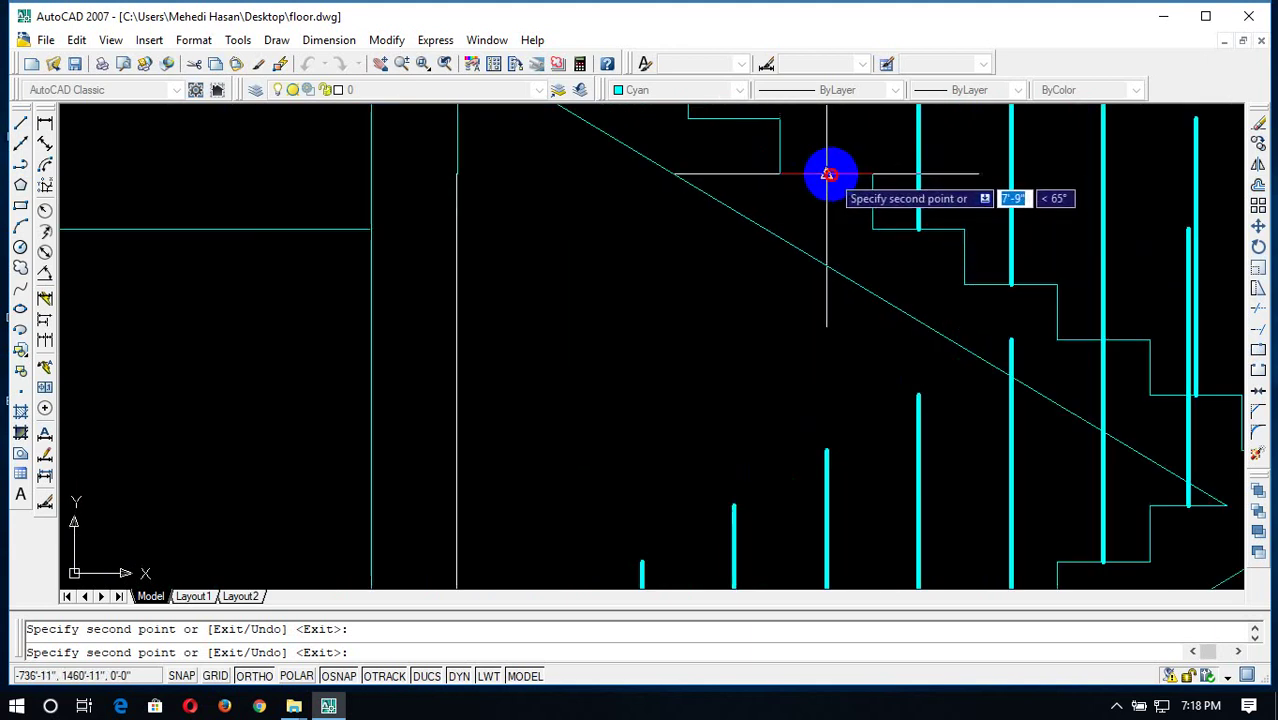
{"action": "scroll", "coordinate": [840, 185], "scroll_direction": "down", "scroll_amount": 4}
{"action": "scroll", "coordinate": [900, 230], "scroll_direction": "up", "scroll_amount": 3}
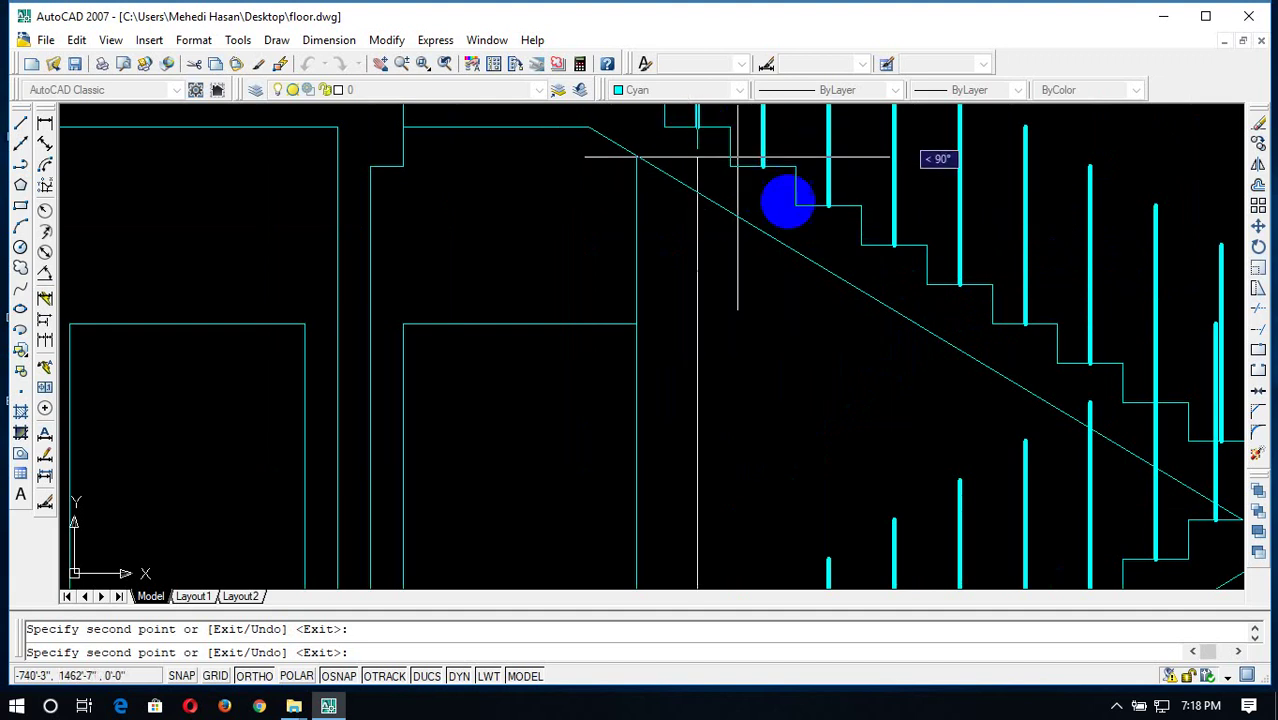
{"action": "scroll", "coordinate": [774, 178], "scroll_direction": "down", "scroll_amount": 3}
{"action": "scroll", "coordinate": [774, 176], "scroll_direction": "up", "scroll_amount": 3}
{"action": "key", "text": "Escape"}
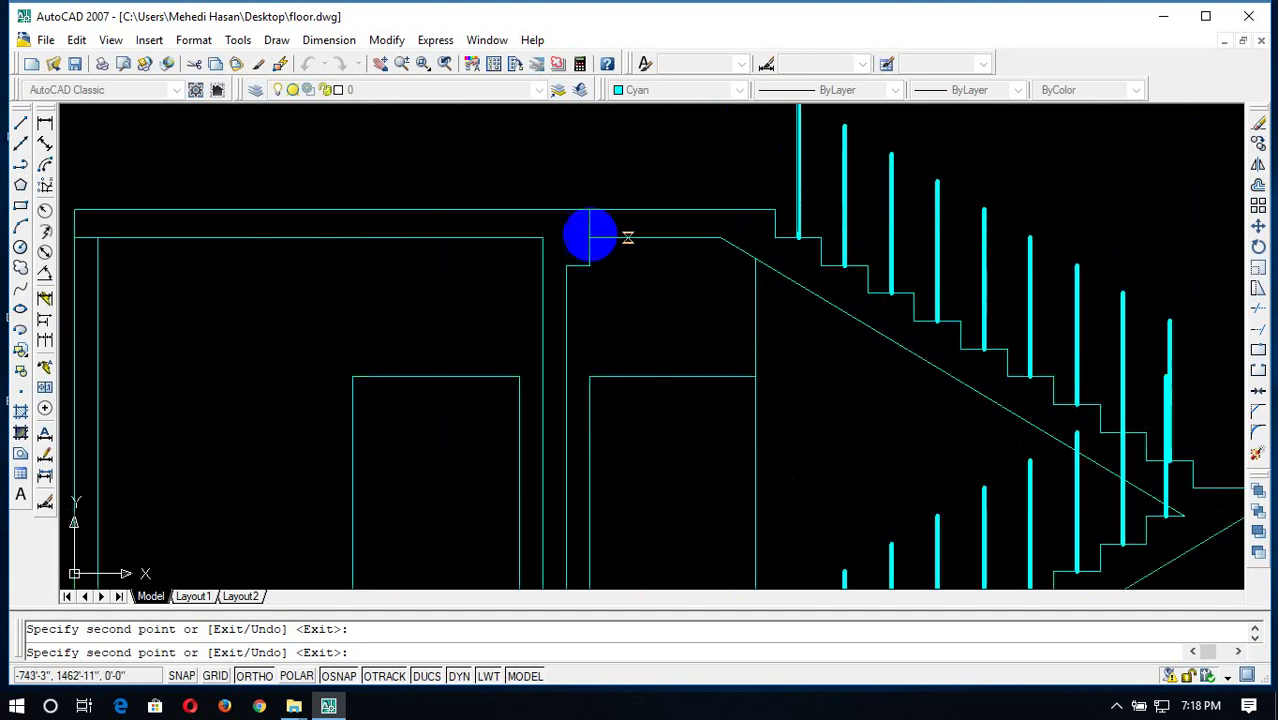
{"action": "scroll", "coordinate": [862, 365], "scroll_direction": "down", "scroll_amount": 4}
{"action": "scroll", "coordinate": [850, 422], "scroll_direction": "up", "scroll_amount": 3}
Draw the sloping lower handrail from the lowest baluster top to the landing baluster
{"action": "scroll", "coordinate": [720, 385], "scroll_direction": "down", "scroll_amount": 3}
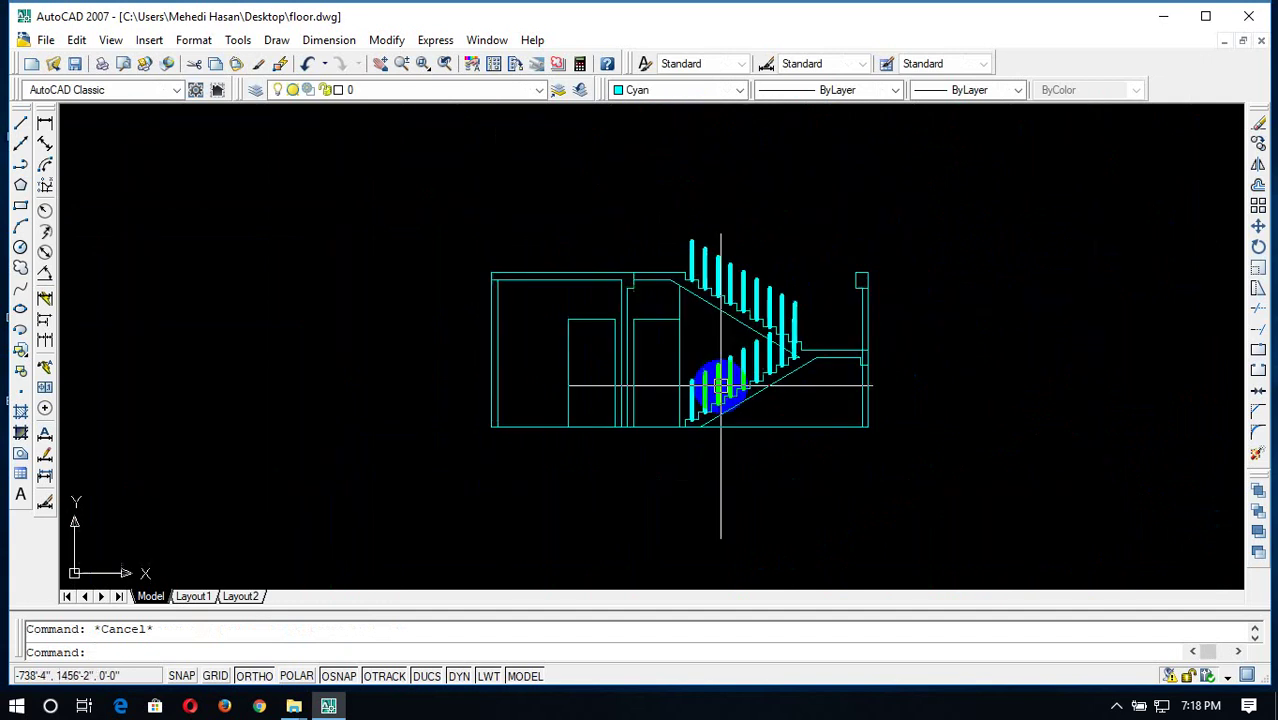
{"action": "scroll", "coordinate": [860, 284], "scroll_direction": "up", "scroll_amount": 4}
{"action": "scroll", "coordinate": [802, 340], "scroll_direction": "down", "scroll_amount": 3}
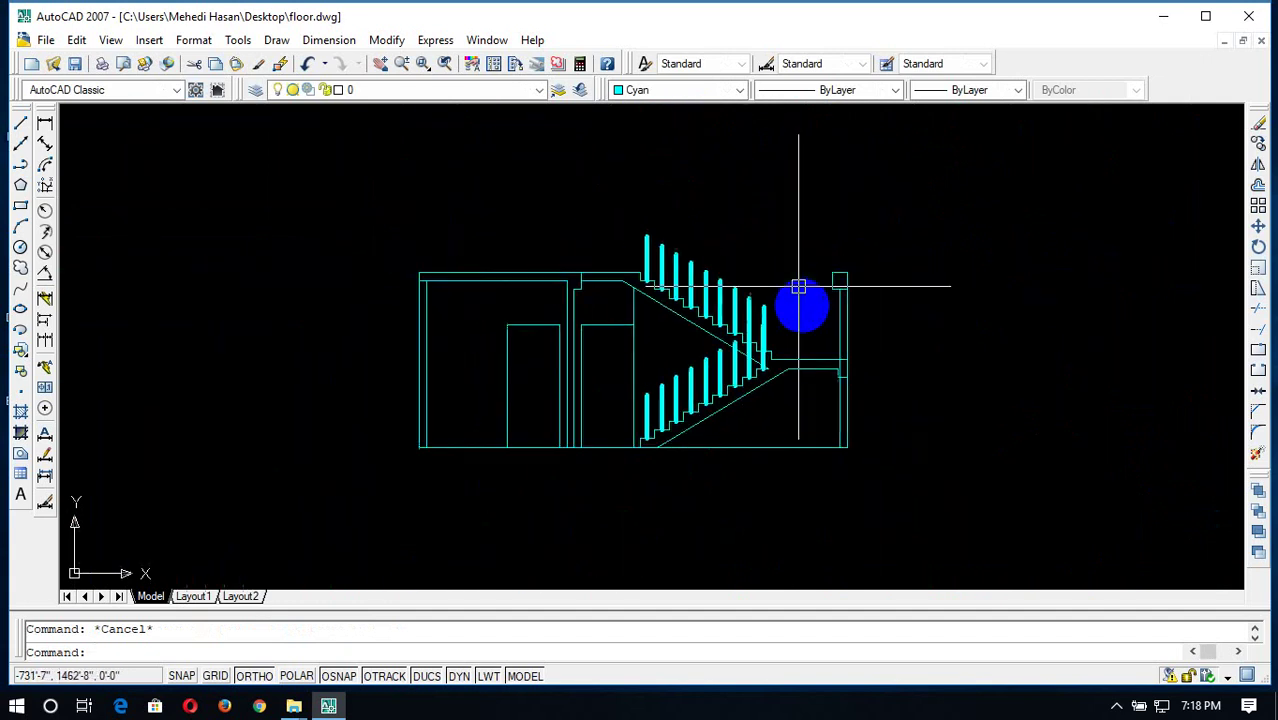
{"action": "scroll", "coordinate": [802, 302], "scroll_direction": "up", "scroll_amount": 2}
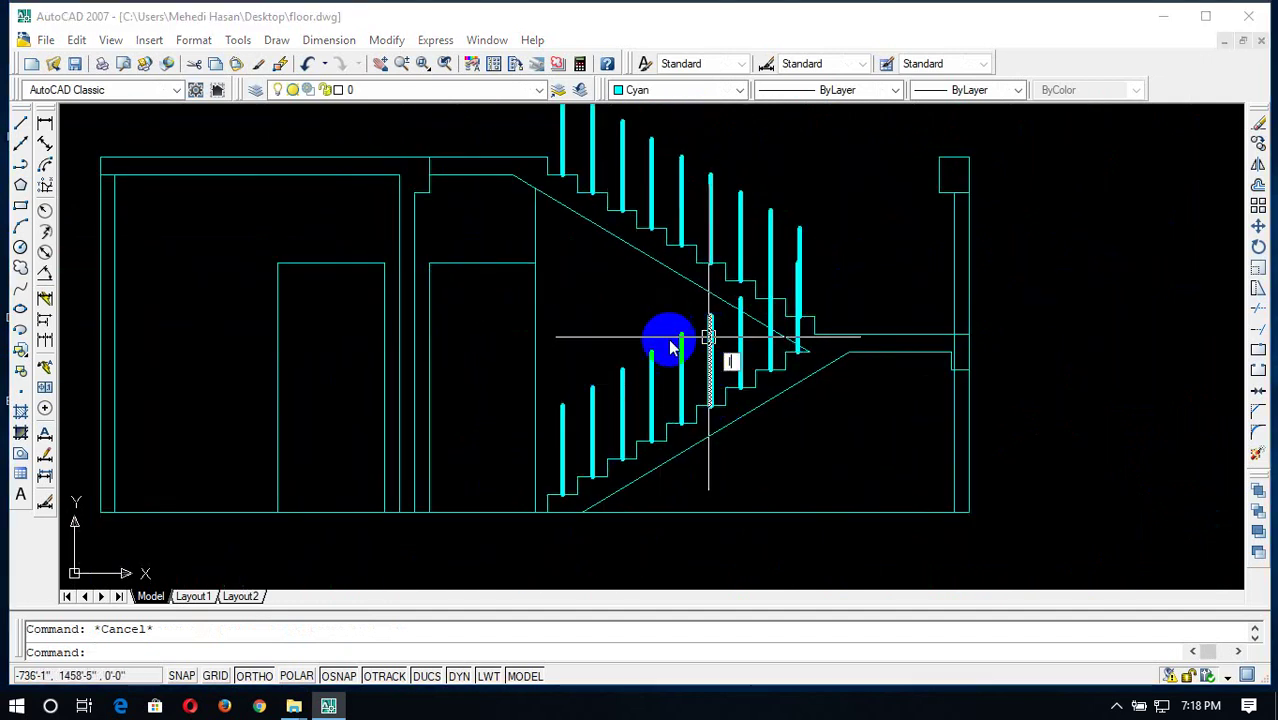
{"action": "type", "text": "l"}
{"action": "key", "text": "Return"}
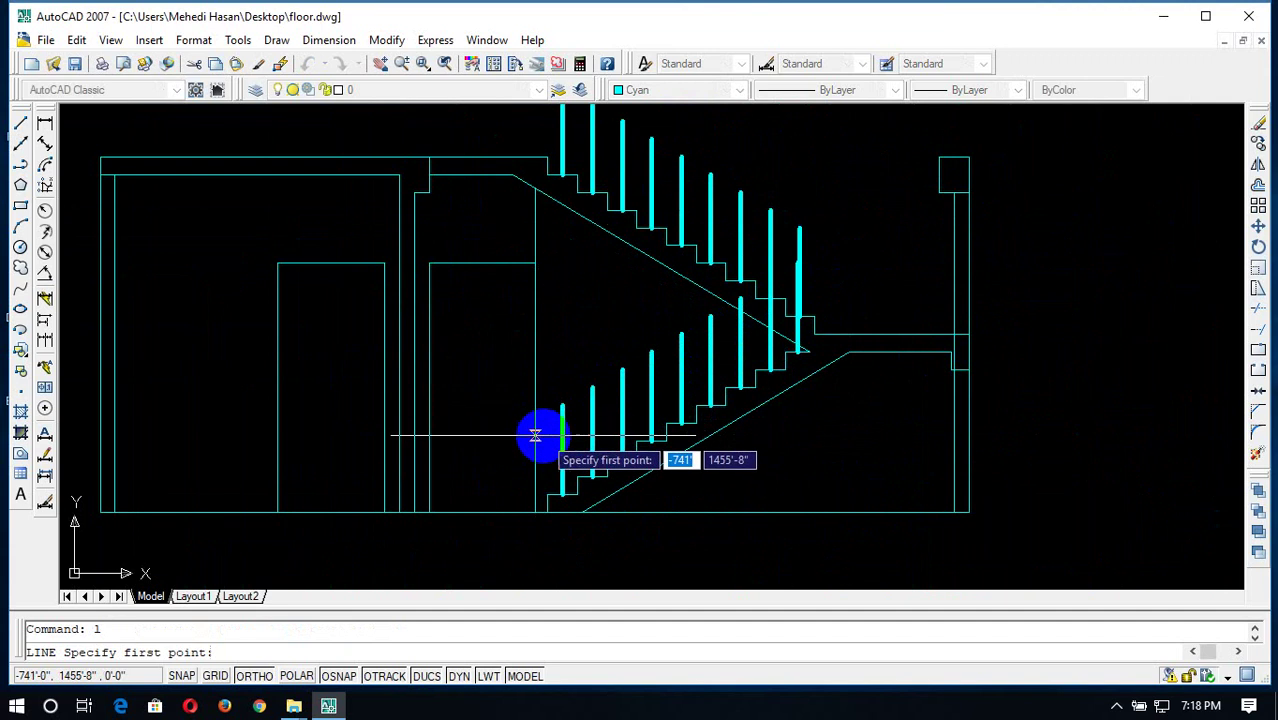
{"action": "left_click", "coordinate": [563, 406]}
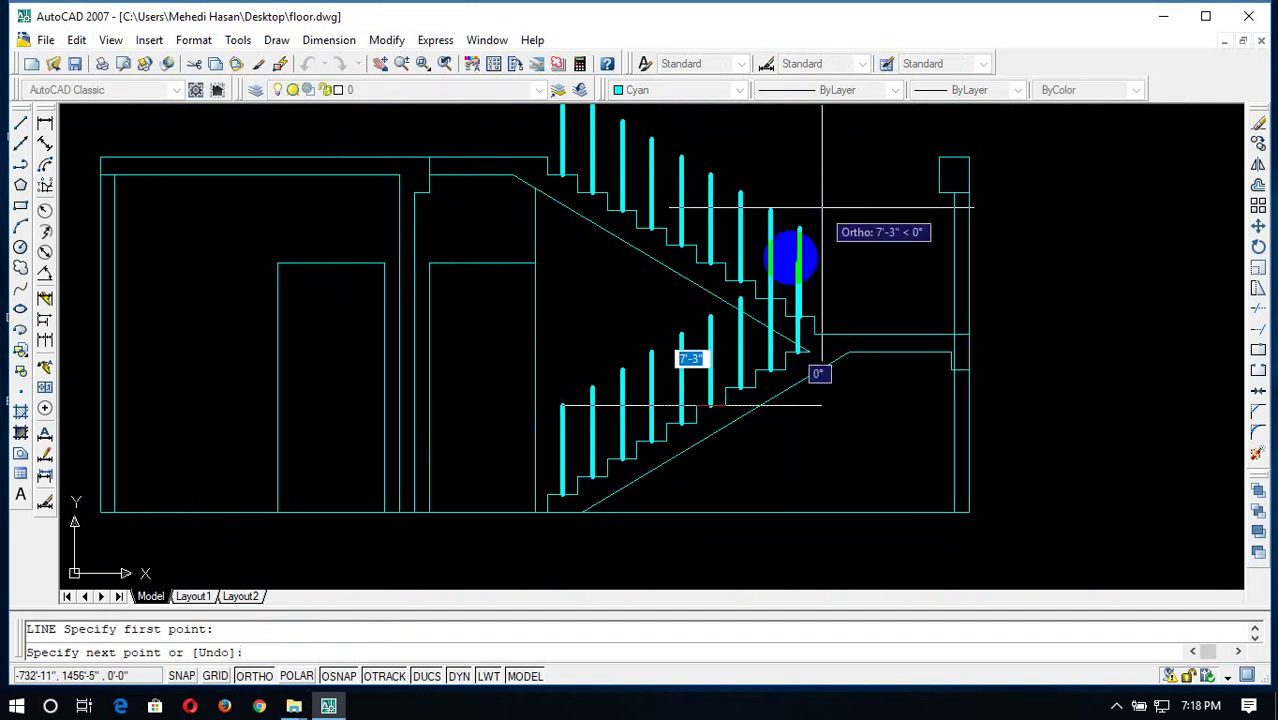
{"action": "key", "text": "F8"}
{"action": "left_click", "coordinate": [797, 263]}
{"action": "key", "text": "F8"}
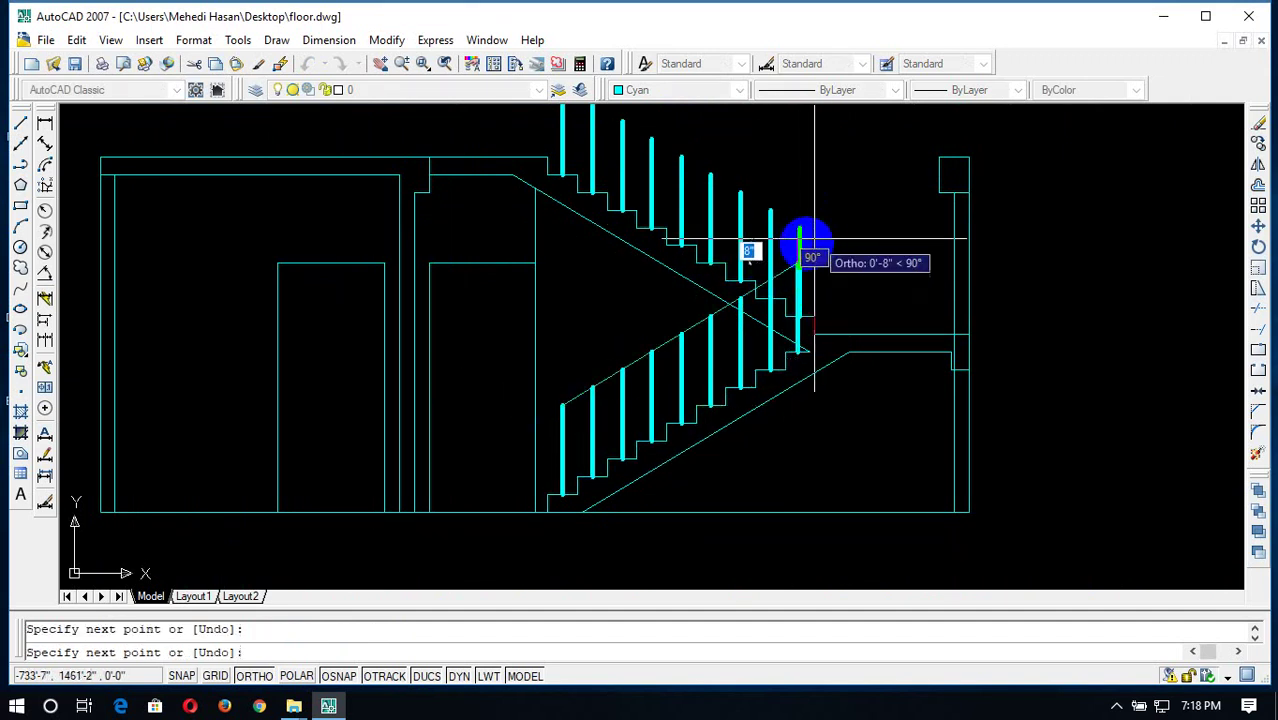
Draw the upper flight's handrail starting from the landing baluster top
{"action": "key", "text": "Return"}
{"action": "key", "text": "Return"}
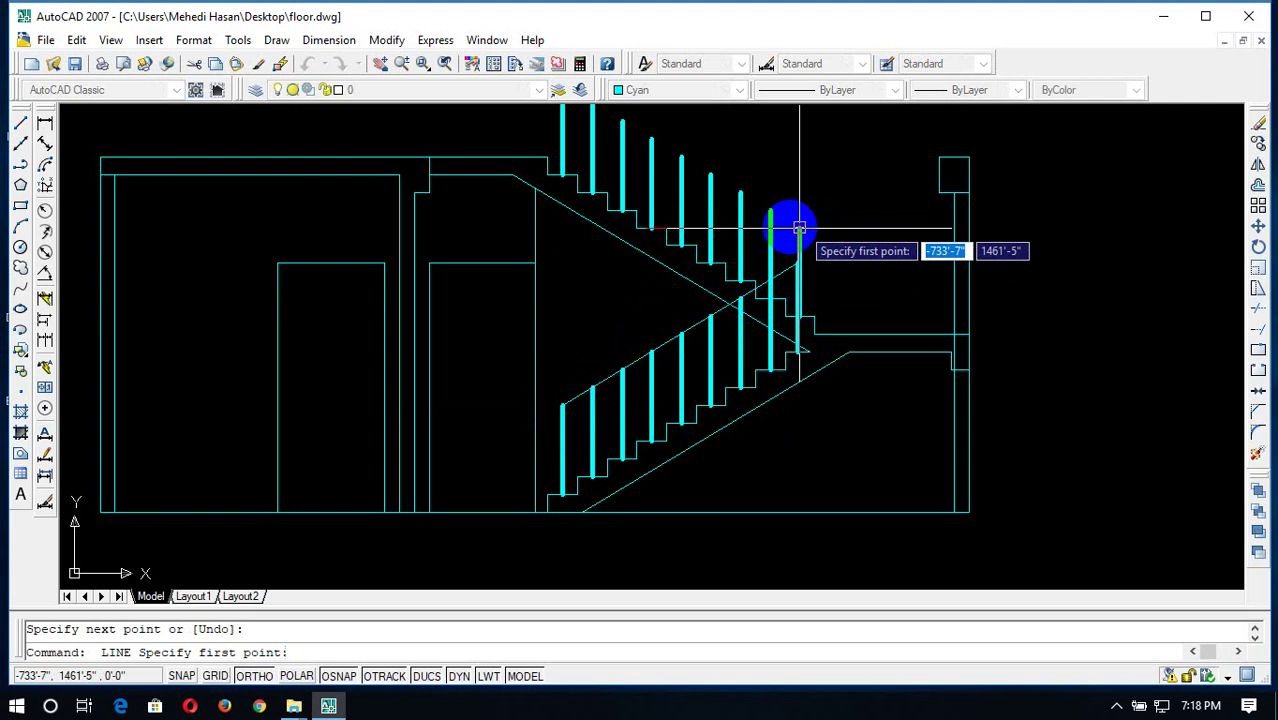
{"action": "left_click", "coordinate": [799, 228]}
{"action": "scroll", "coordinate": [730, 218], "scroll_direction": "down", "scroll_amount": 4}
{"action": "scroll", "coordinate": [690, 200], "scroll_direction": "up", "scroll_amount": 5}
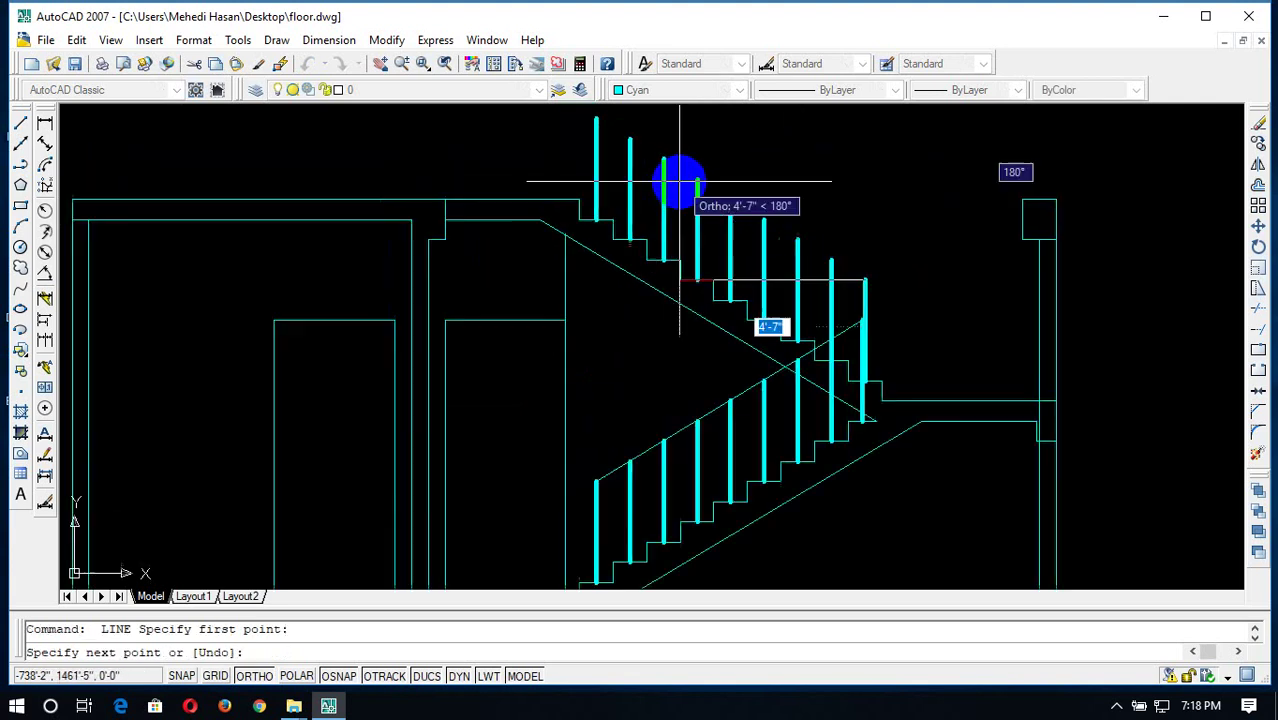
{"action": "key", "text": "Escape"}
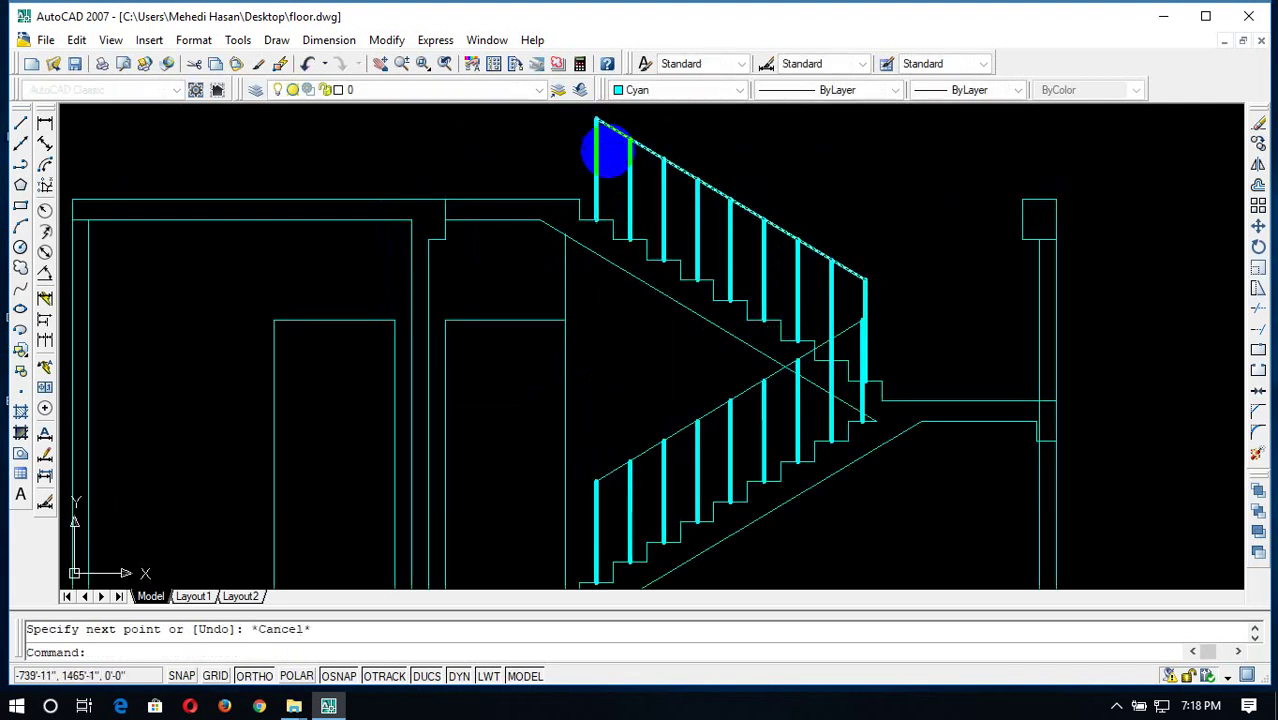
Draw a three-point arc from the upper rail end, through the landing baluster, to the lower rail
{"action": "type", "text": "a"}
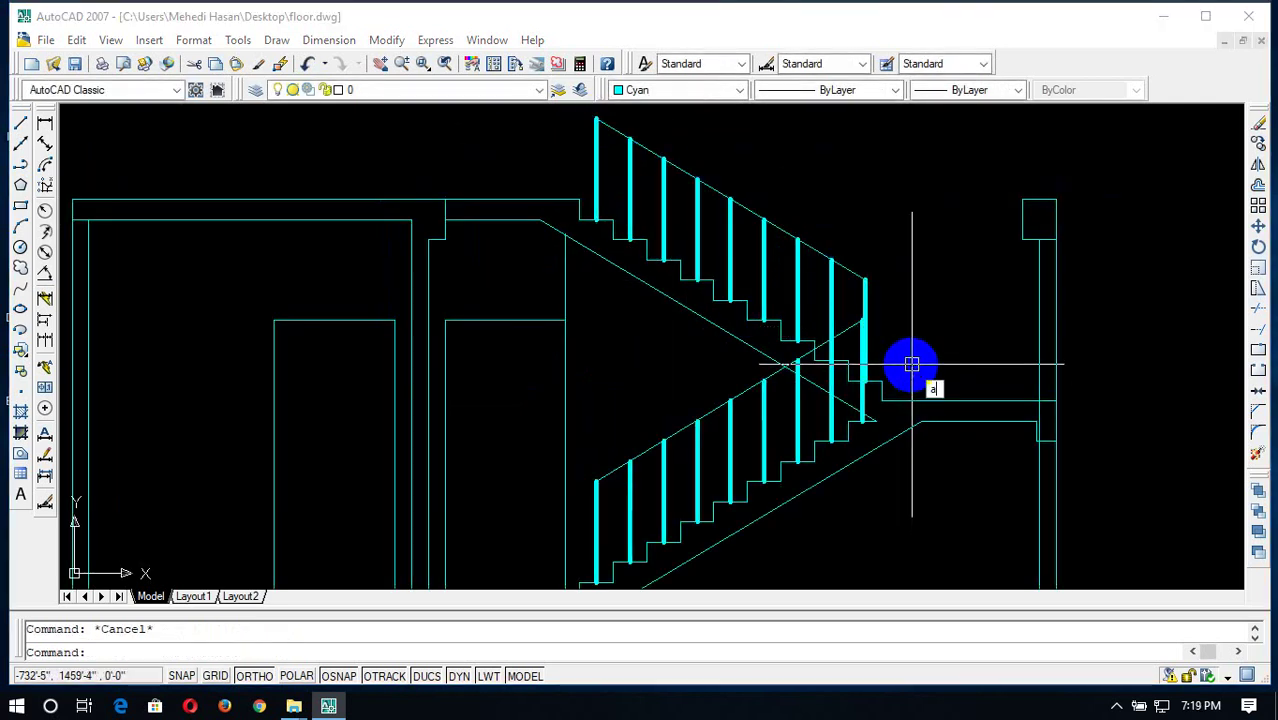
{"action": "type", "text": "rc"}
{"action": "key", "text": "Return"}
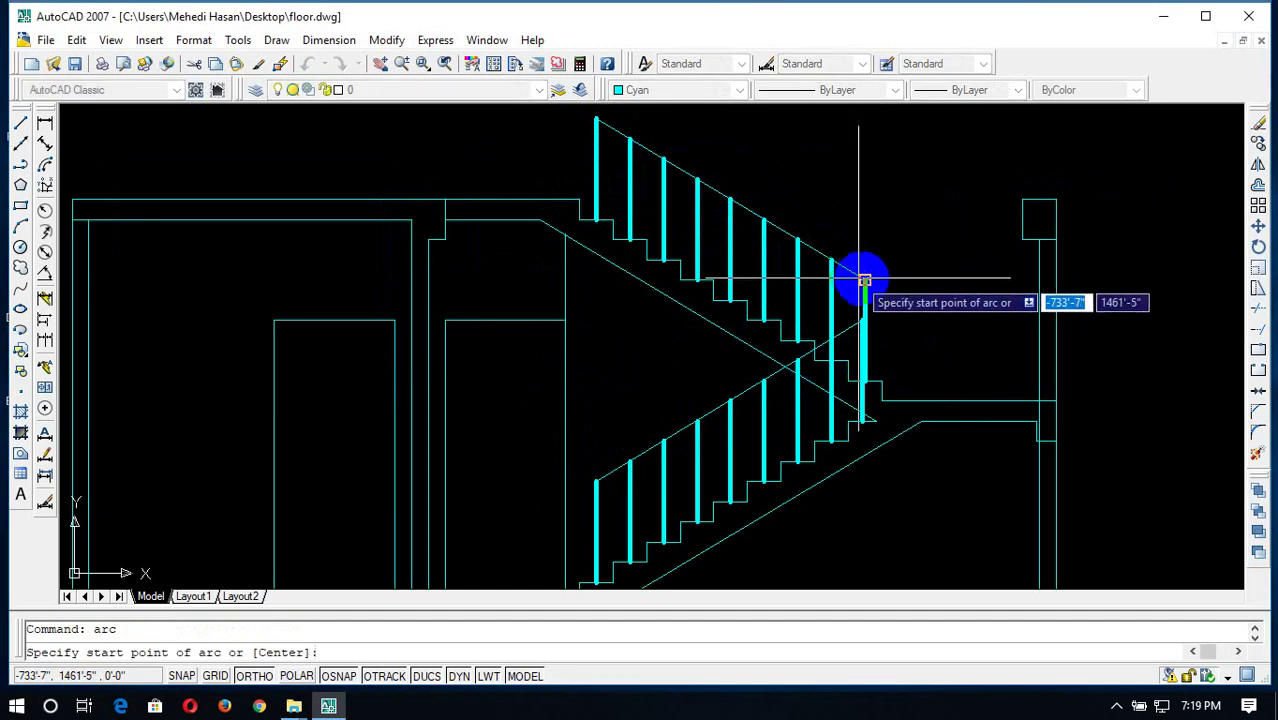
{"action": "left_click", "coordinate": [866, 279]}
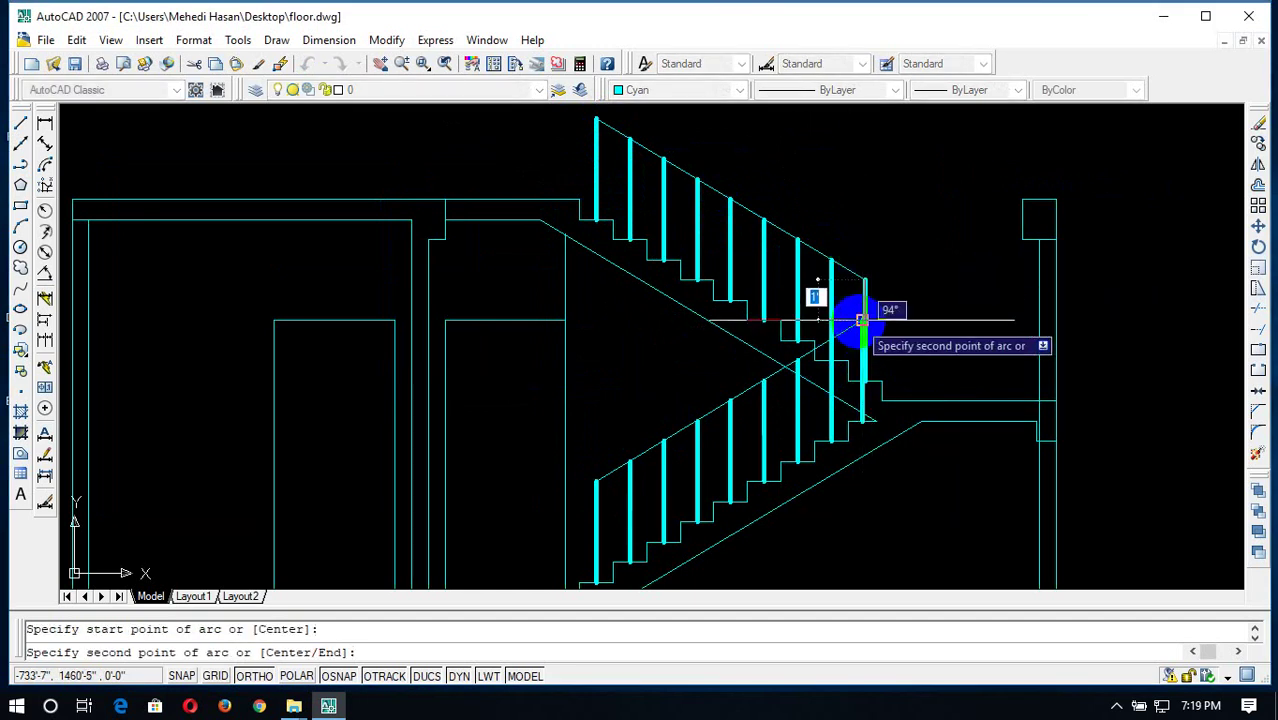
{"action": "left_click", "coordinate": [862, 320]}
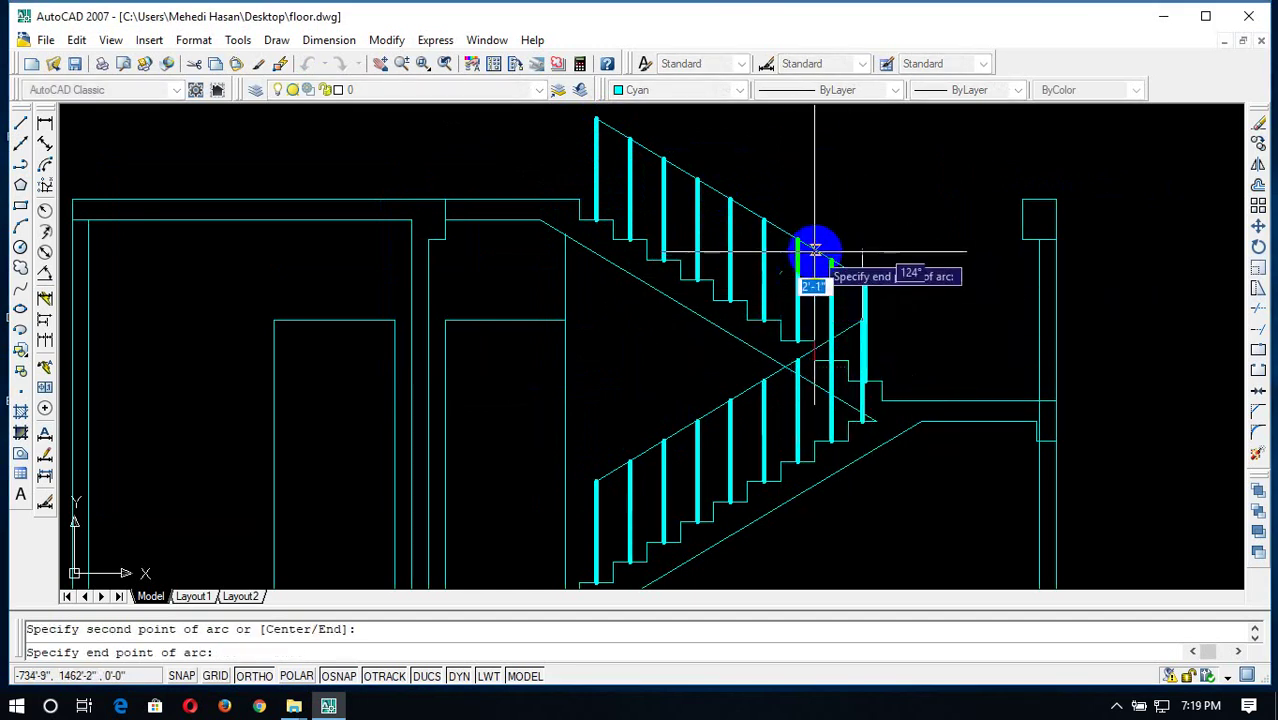
{"action": "scroll", "coordinate": [830, 255], "scroll_direction": "up", "scroll_amount": 5}
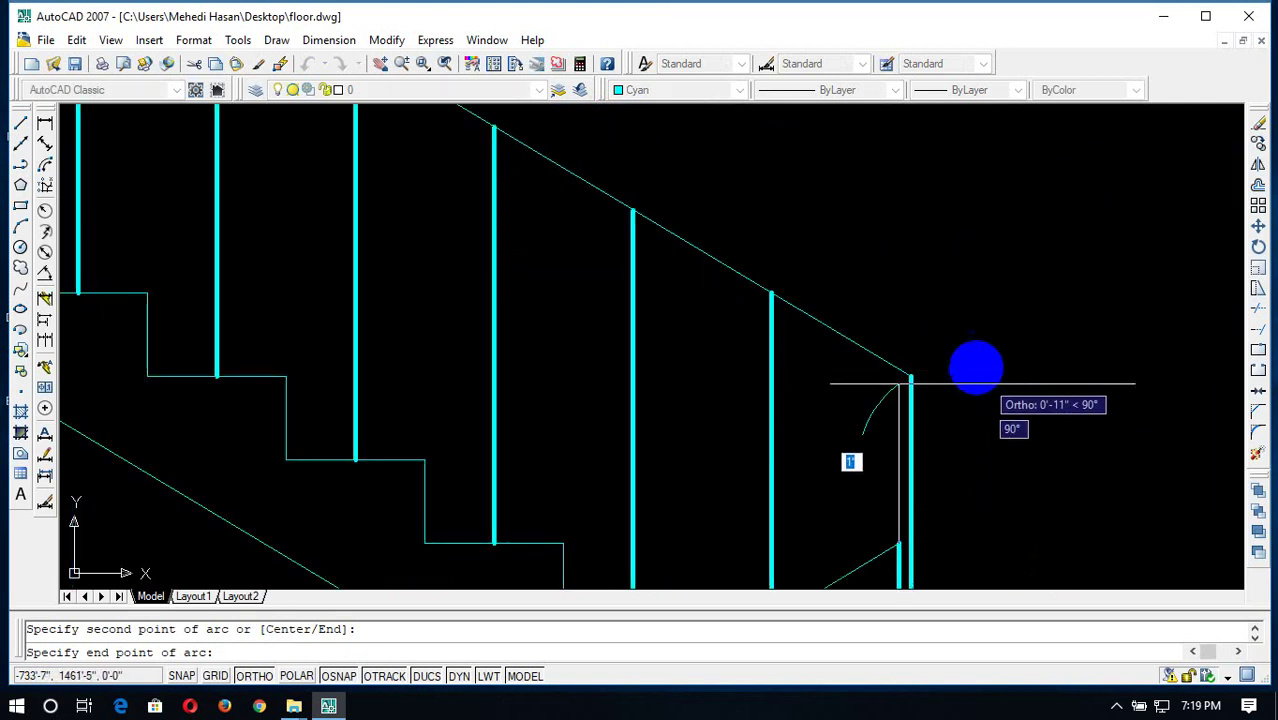
{"action": "left_click", "coordinate": [701, 381]}
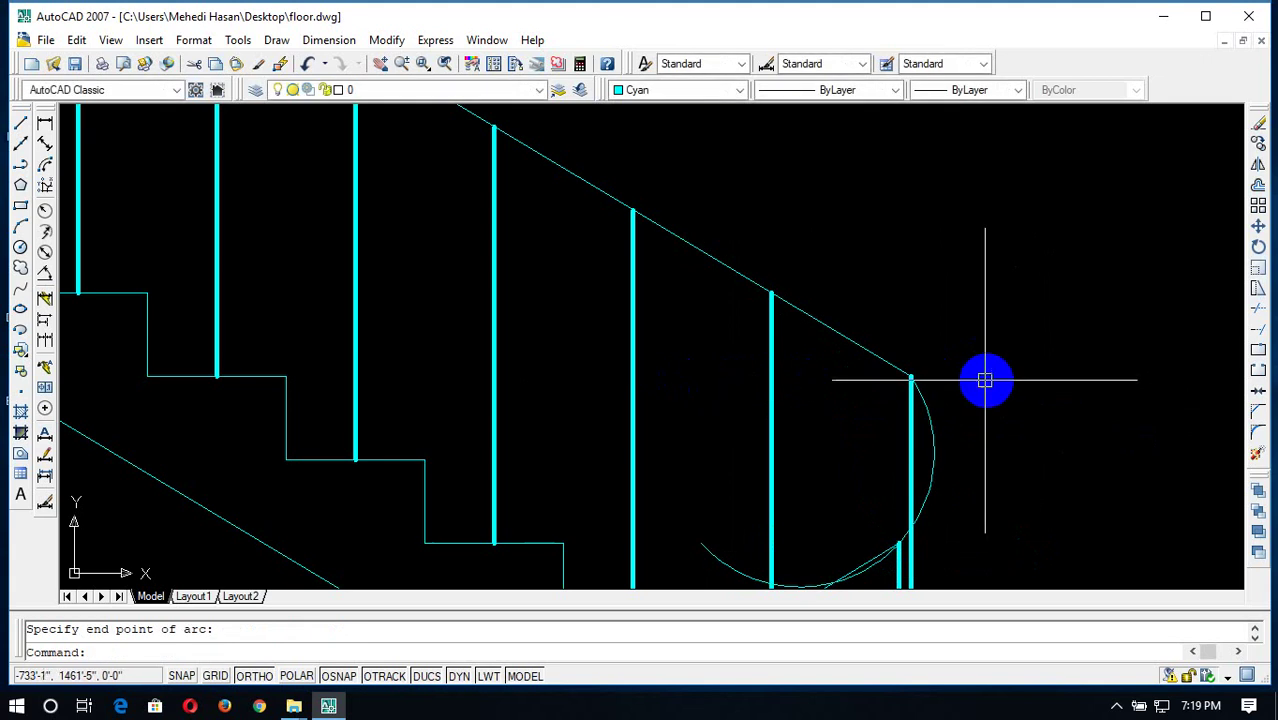
{"action": "scroll", "coordinate": [956, 477], "scroll_direction": "down", "scroll_amount": 1}
{"action": "type", "text": "tr"}
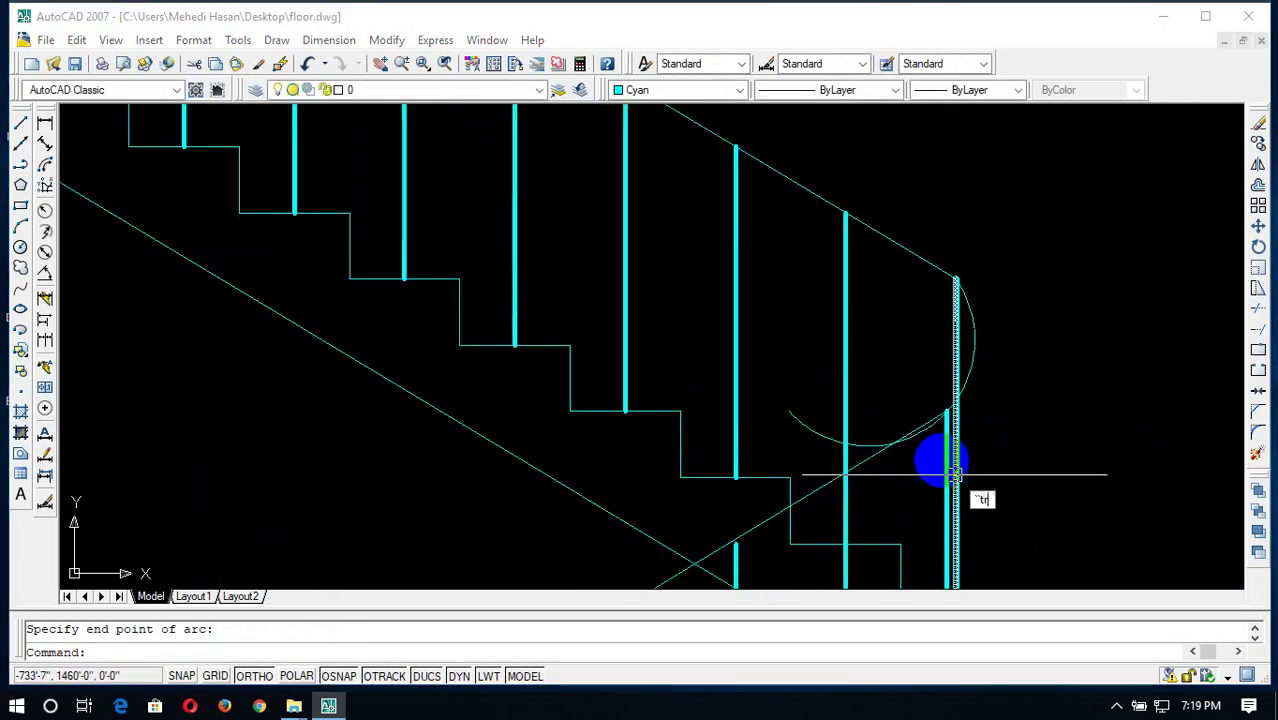
Cancel the restarted arc and a TRIM command, leaving the drawing unchanged
{"action": "key", "text": "Return"}
{"action": "key", "text": "Return"}
{"action": "key", "text": "Escape"}
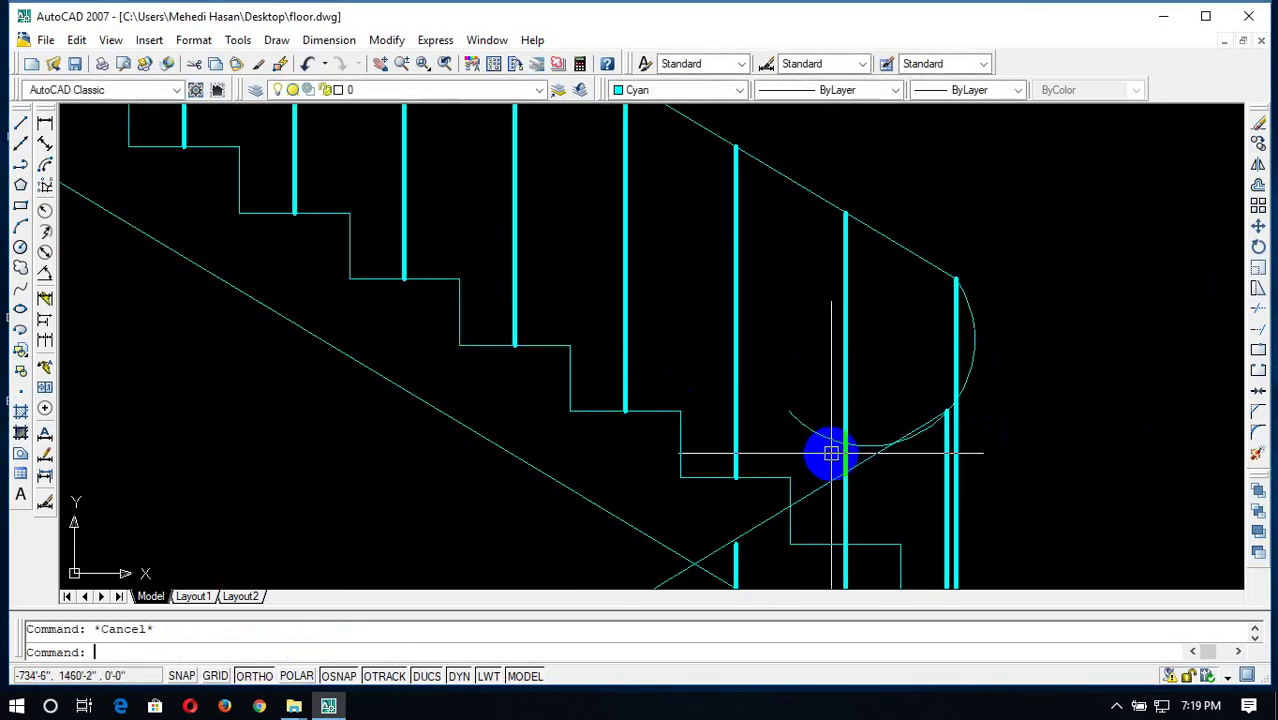
{"action": "type", "text": "tr"}
{"action": "key", "text": "Return"}
{"action": "key", "text": "Return"}
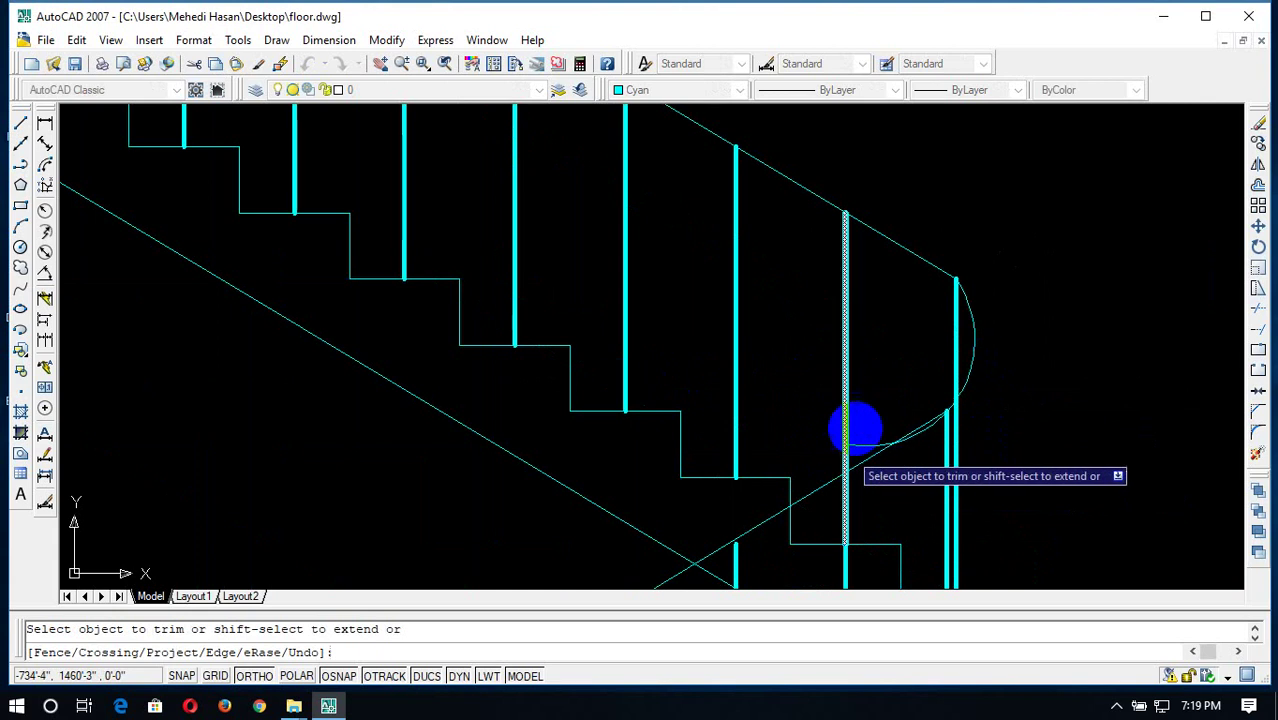
{"action": "scroll", "coordinate": [852, 430], "scroll_direction": "up", "scroll_amount": 5}
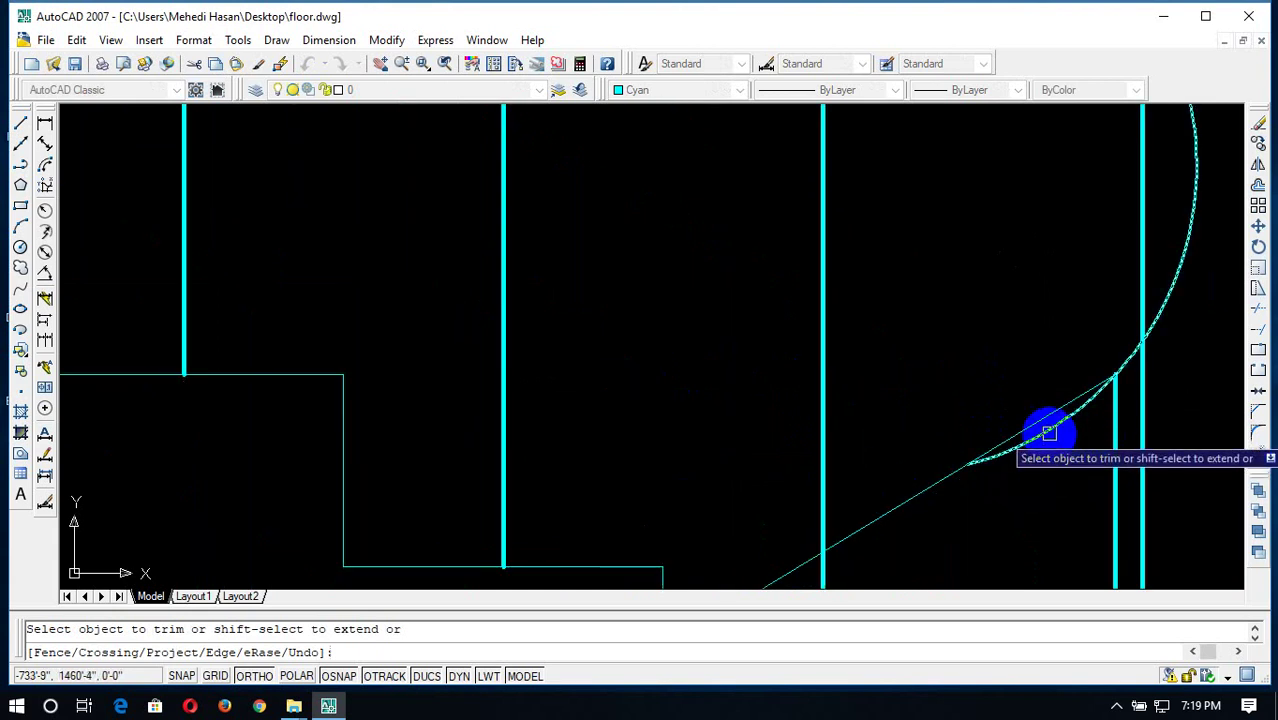
{"action": "scroll", "coordinate": [1048, 432], "scroll_direction": "down", "scroll_amount": 1}
{"action": "scroll", "coordinate": [1060, 440], "scroll_direction": "down", "scroll_amount": 2}
{"action": "scroll", "coordinate": [1120, 410], "scroll_direction": "down", "scroll_amount": 3}
{"action": "key", "text": "Escape"}
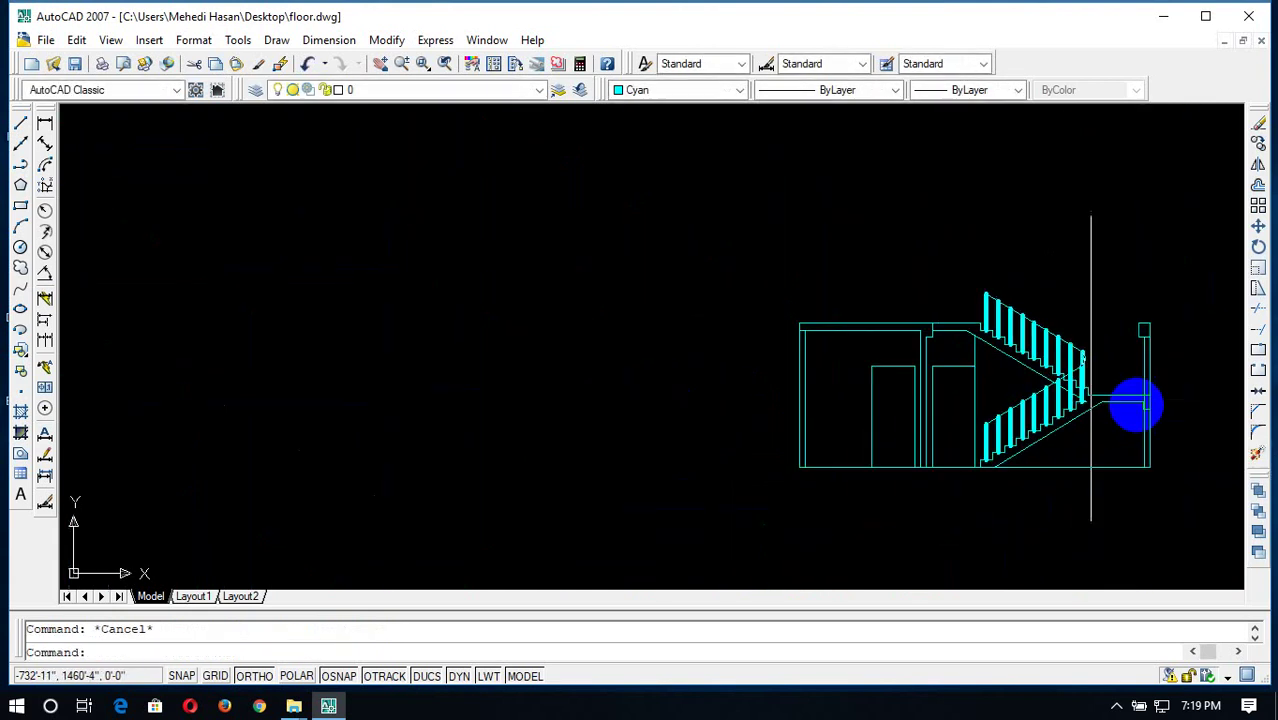
{"action": "scroll", "coordinate": [1095, 330], "scroll_direction": "up", "scroll_amount": 5}
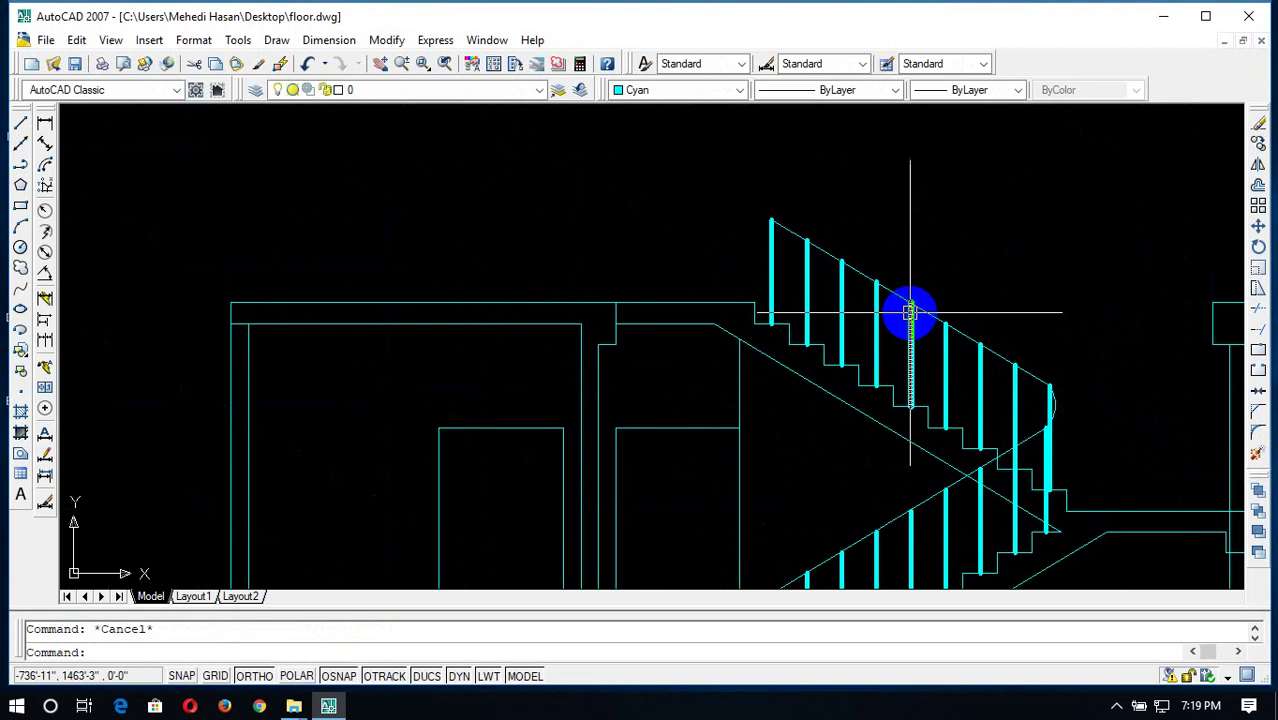
{"action": "scroll", "coordinate": [954, 291], "scroll_direction": "down", "scroll_amount": 4}
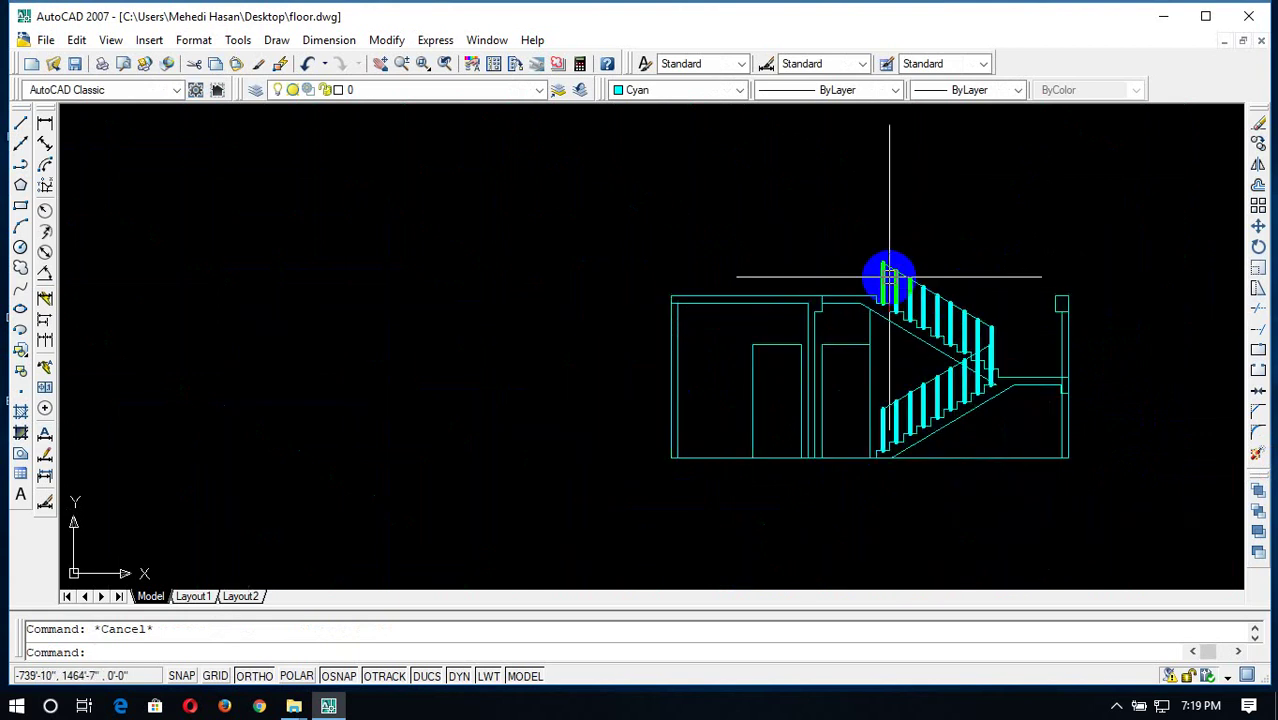
{"action": "scroll", "coordinate": [889, 277], "scroll_direction": "up", "scroll_amount": 3}
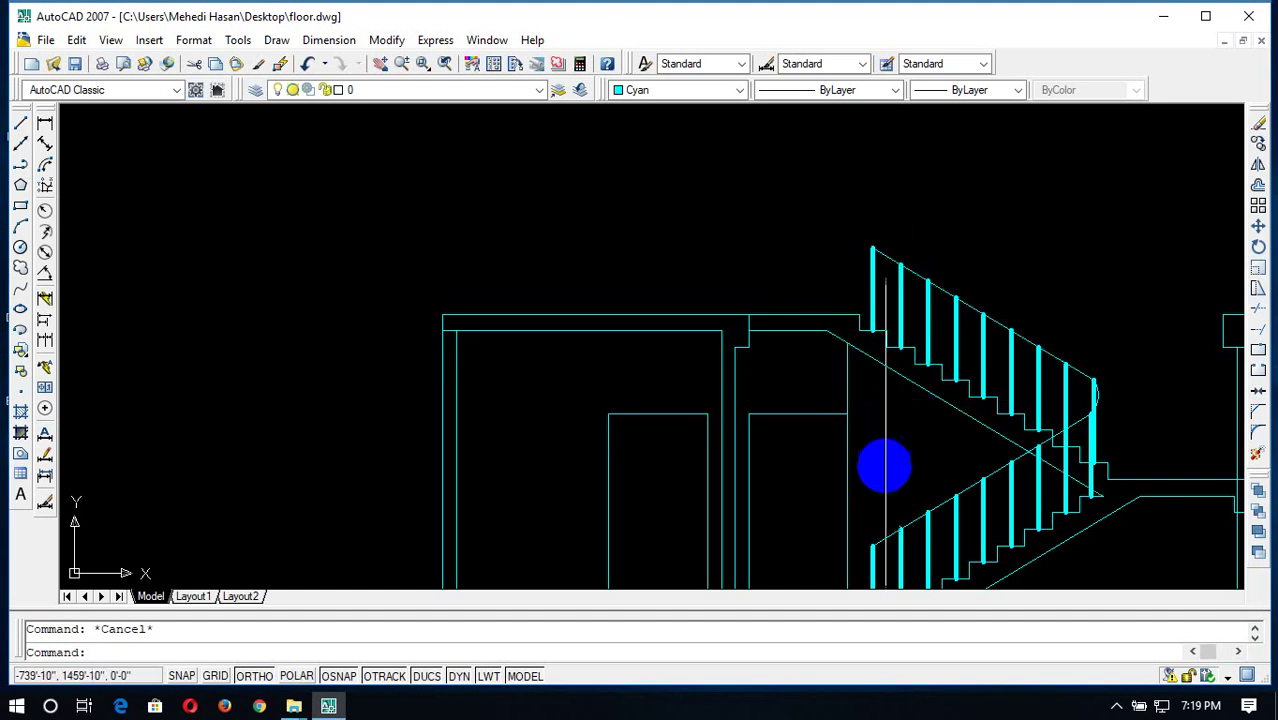
{"action": "scroll", "coordinate": [887, 543], "scroll_direction": "up", "scroll_amount": 1}
{"action": "scroll", "coordinate": [838, 337], "scroll_direction": "up", "scroll_amount": 1}
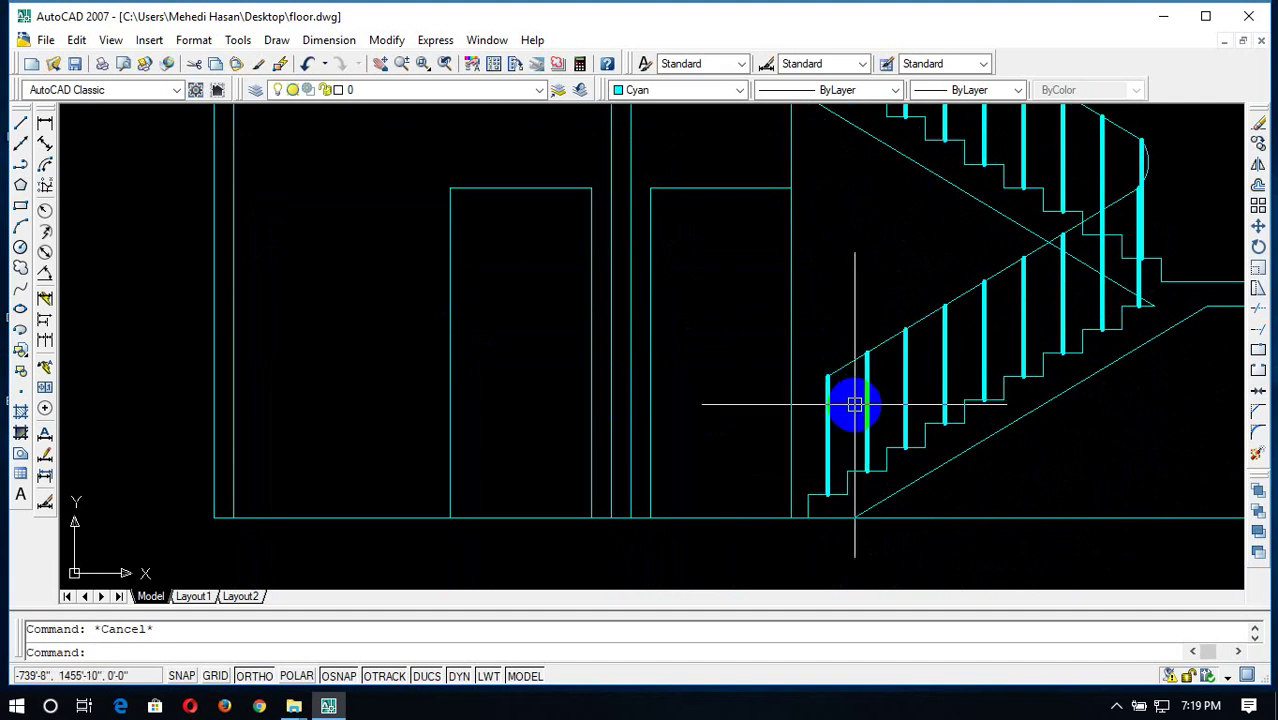
Draw a diagonal guide line and a three-point arc from the bottom baluster top
{"action": "type", "text": "l"}
{"action": "key", "text": "Return"}
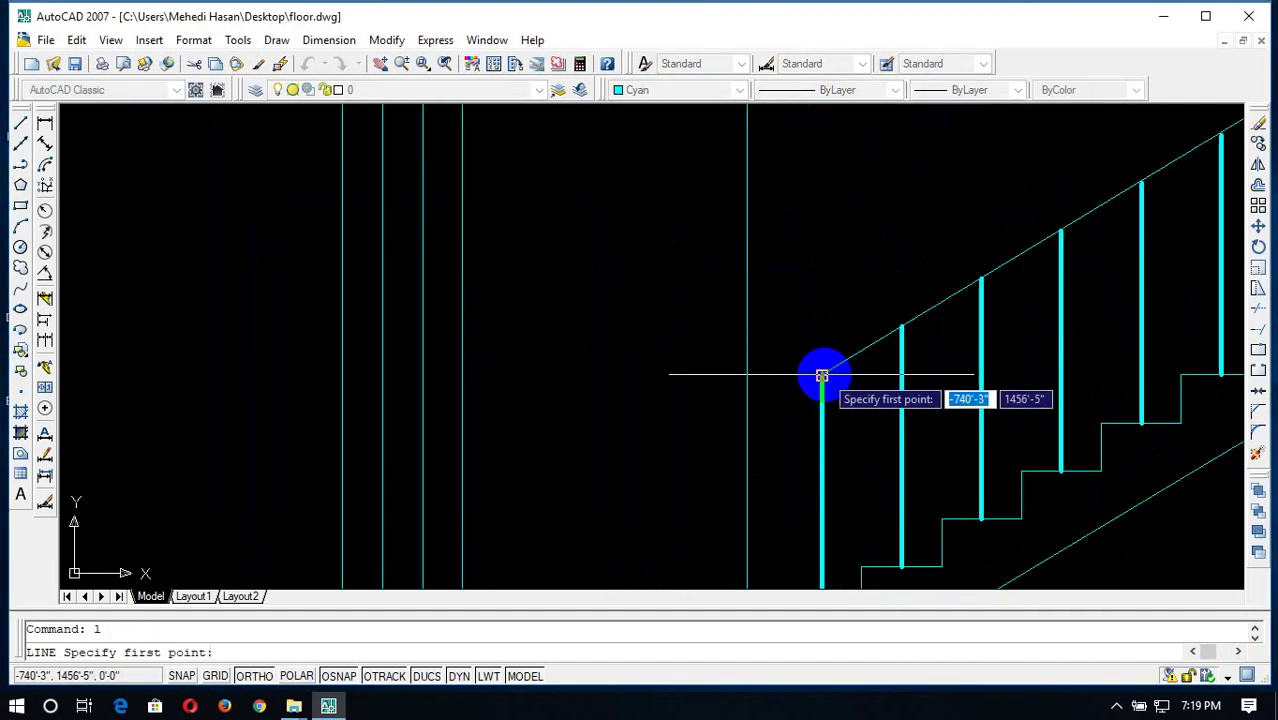
{"action": "left_click", "coordinate": [822, 376]}
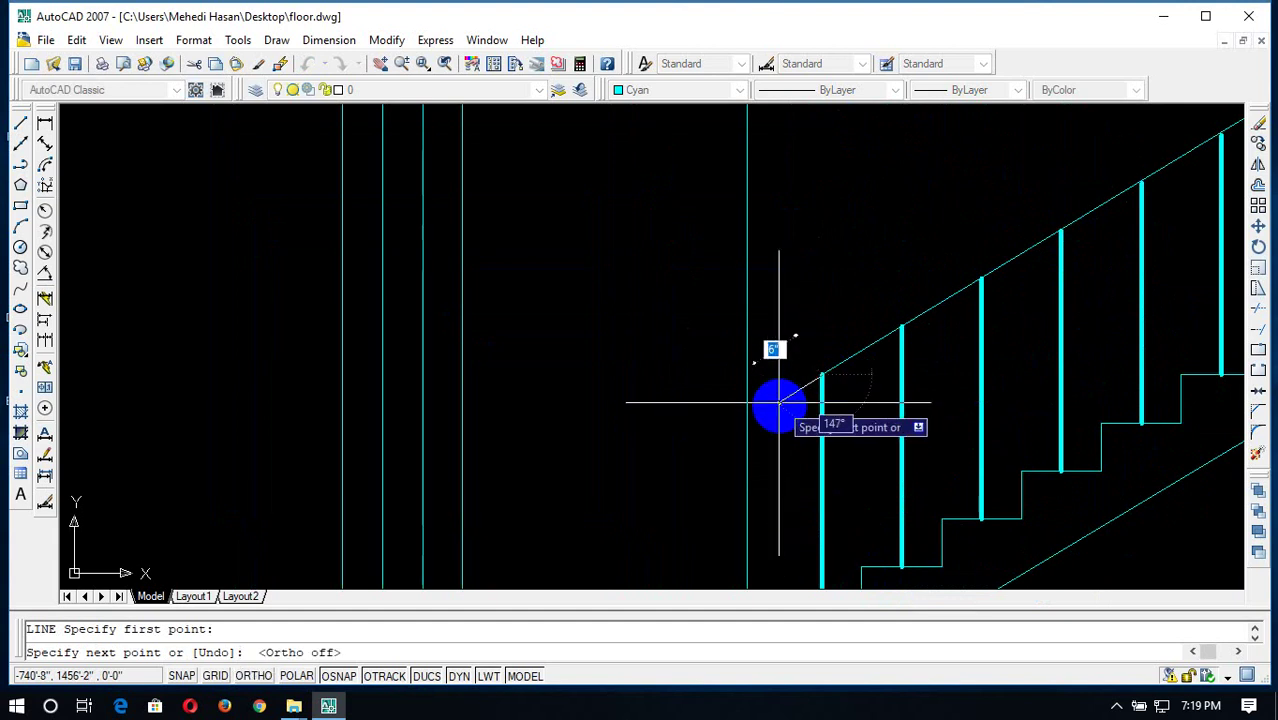
{"action": "left_click", "coordinate": [785, 412]}
{"action": "key", "text": "Escape"}
{"action": "type", "text": "arc"}
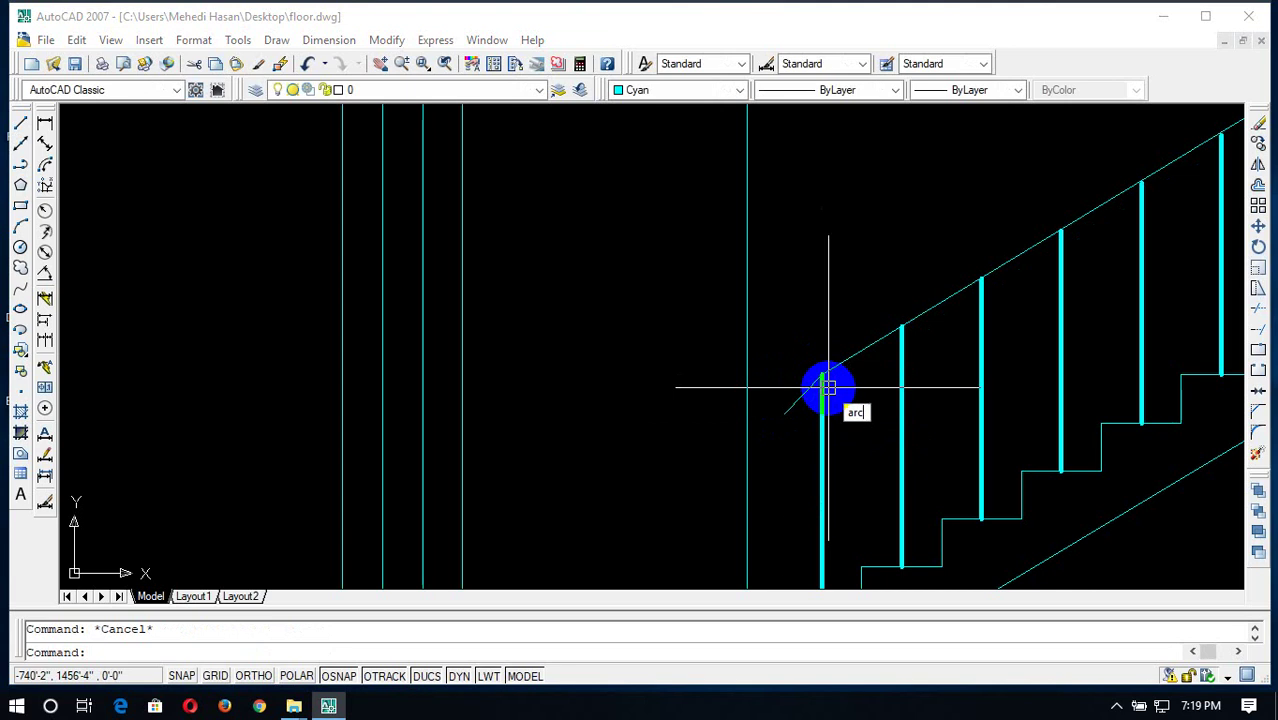
{"action": "key", "text": "Return"}
{"action": "left_click", "coordinate": [822, 376]}
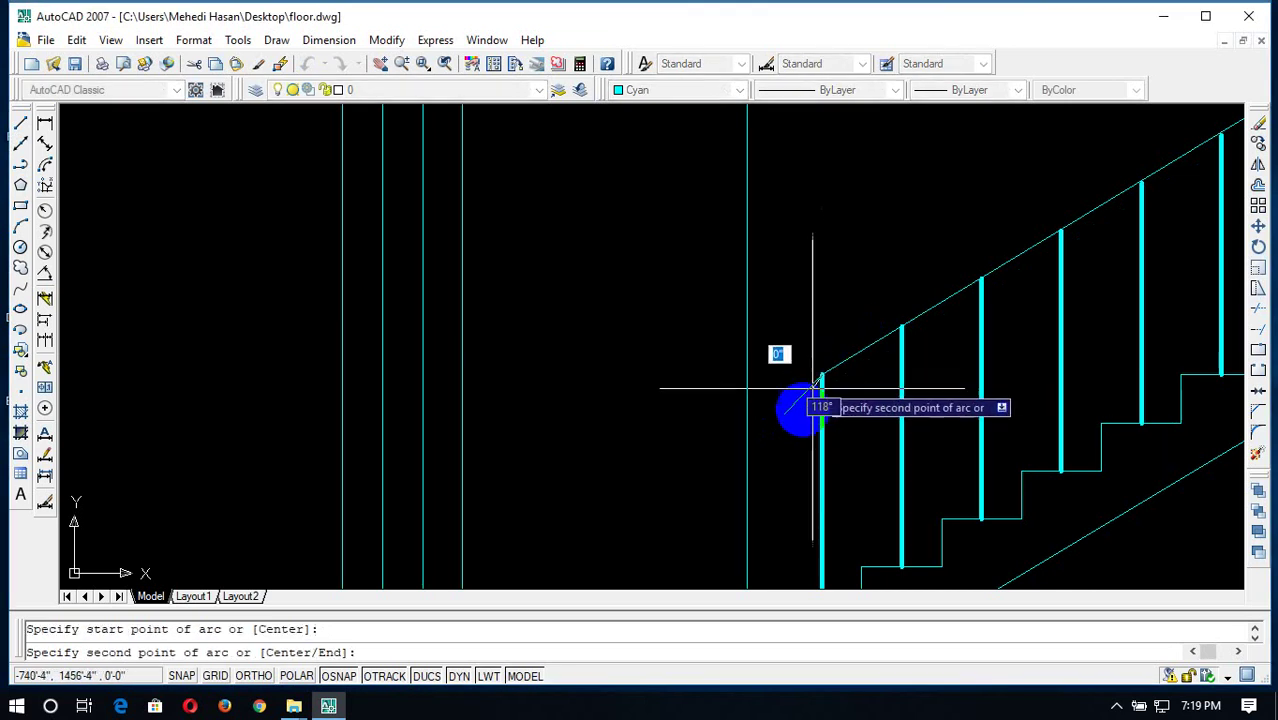
{"action": "left_click", "coordinate": [786, 413]}
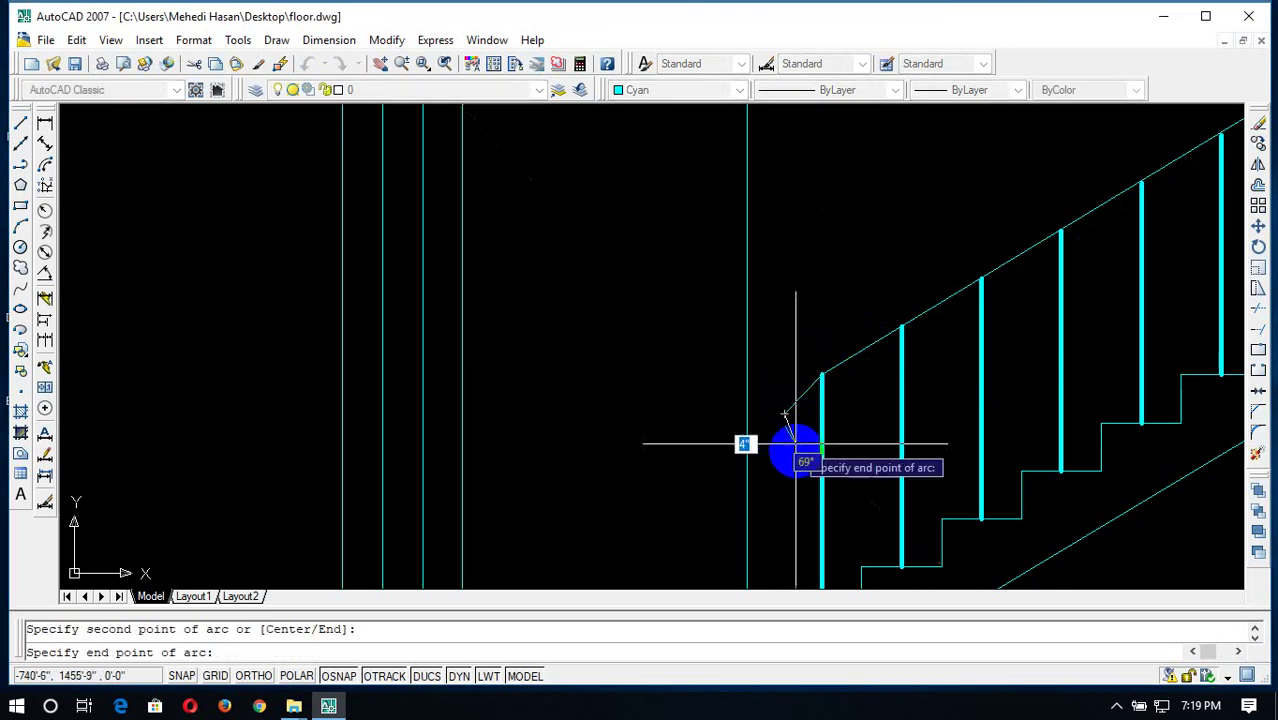
{"action": "left_click", "coordinate": [808, 546]}
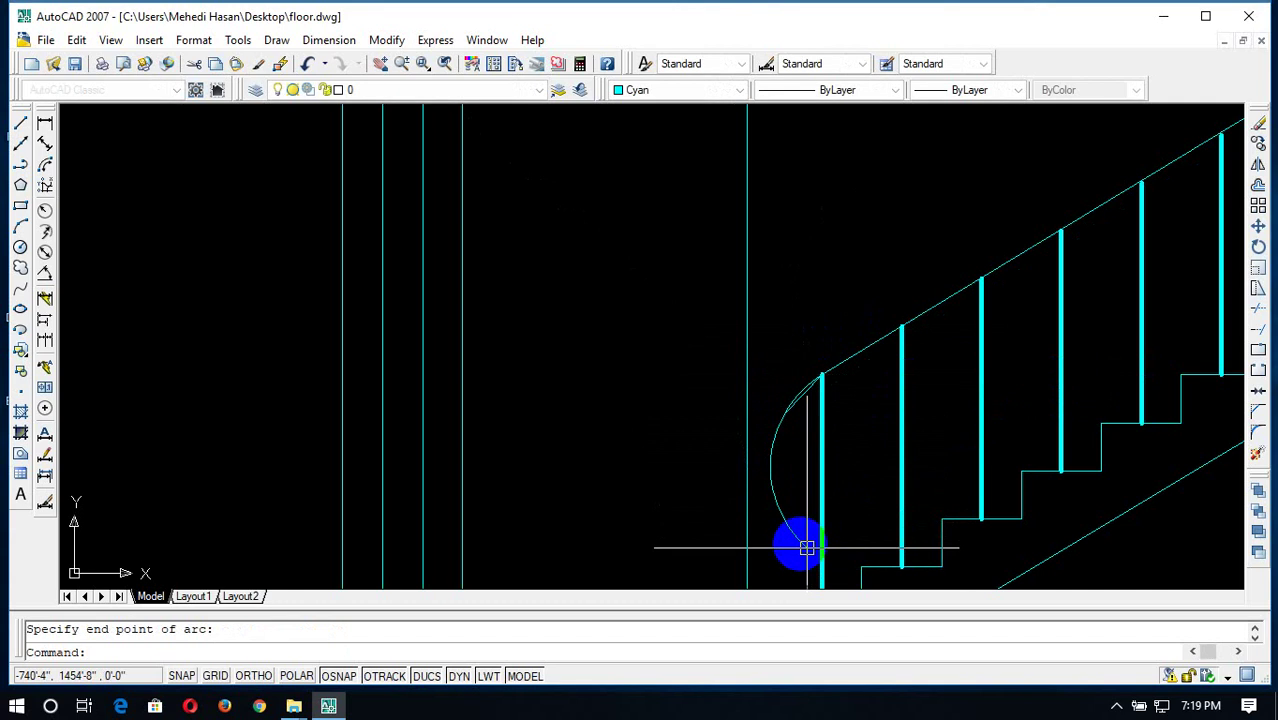
{"action": "key", "text": "Escape"}
Trim the arc's lower part and delete the guide line, leaving a short curved rail end
{"action": "type", "text": "tr"}
{"action": "key", "text": "Return"}
{"action": "key", "text": "Return"}
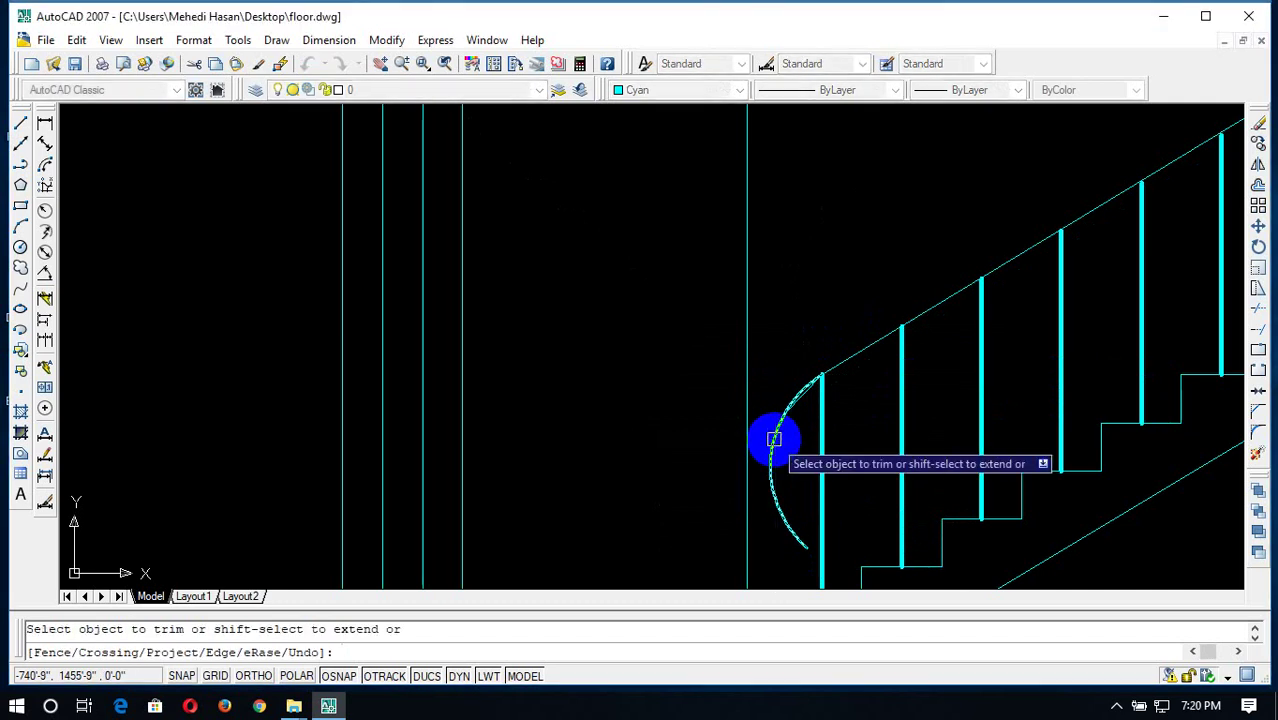
{"action": "left_click", "coordinate": [771, 450]}
{"action": "scroll", "coordinate": [788, 413], "scroll_direction": "up", "scroll_amount": 5}
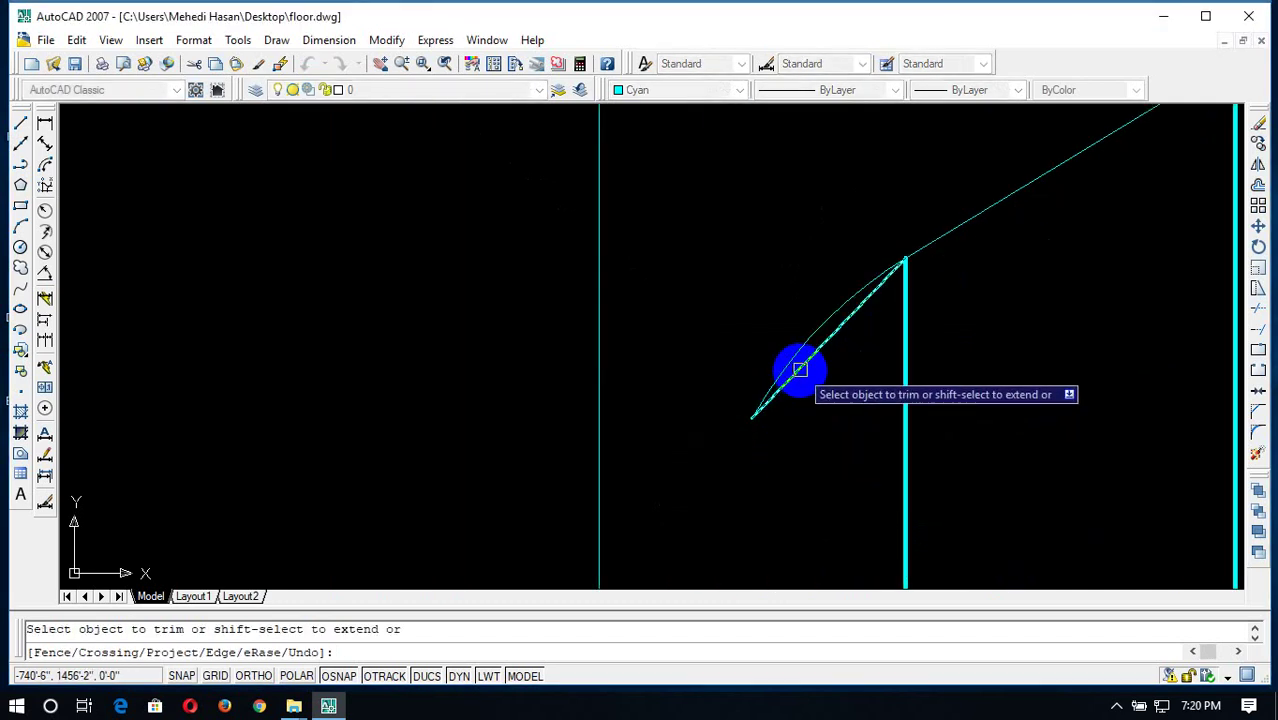
{"action": "key", "text": "Return"}
{"action": "left_click", "coordinate": [800, 370]}
{"action": "key", "text": "Delete"}
{"action": "scroll", "coordinate": [844, 378], "scroll_direction": "down", "scroll_amount": 2}
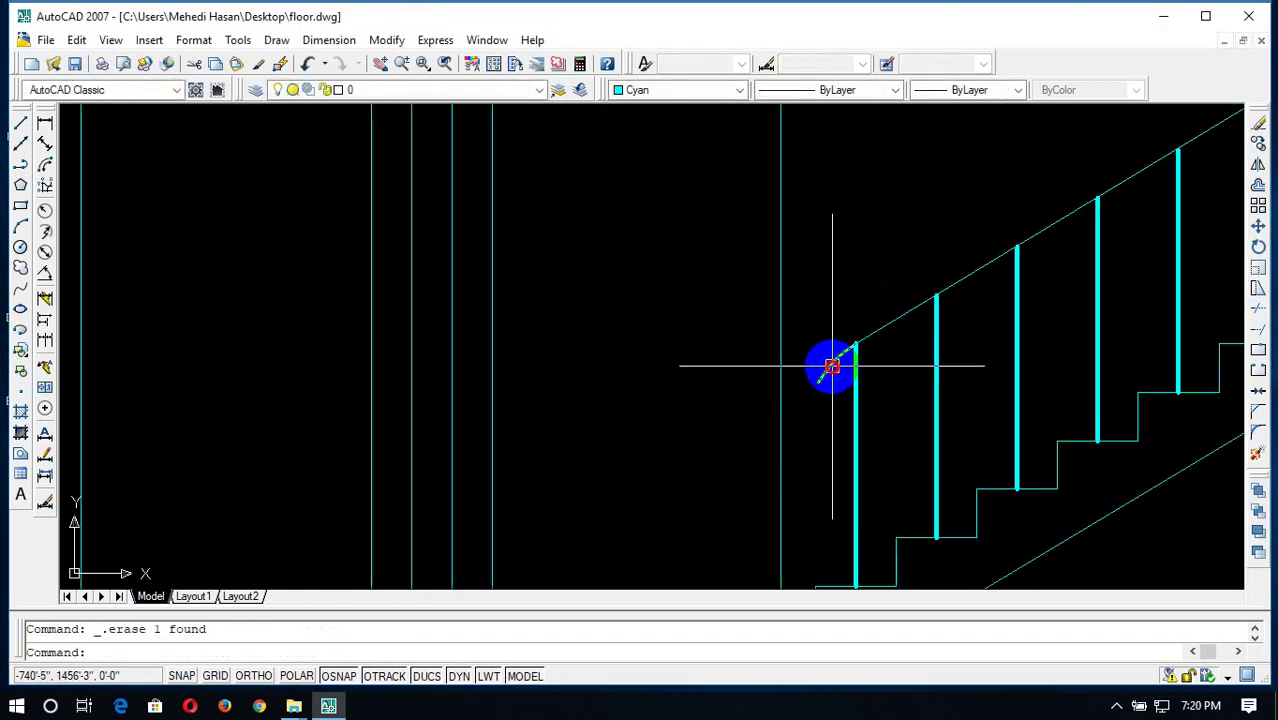
Mirror the curved handrail end across a horizontal line, keeping the original, to form a cap
{"action": "left_click", "coordinate": [832, 366]}
{"action": "type", "text": "mi"}
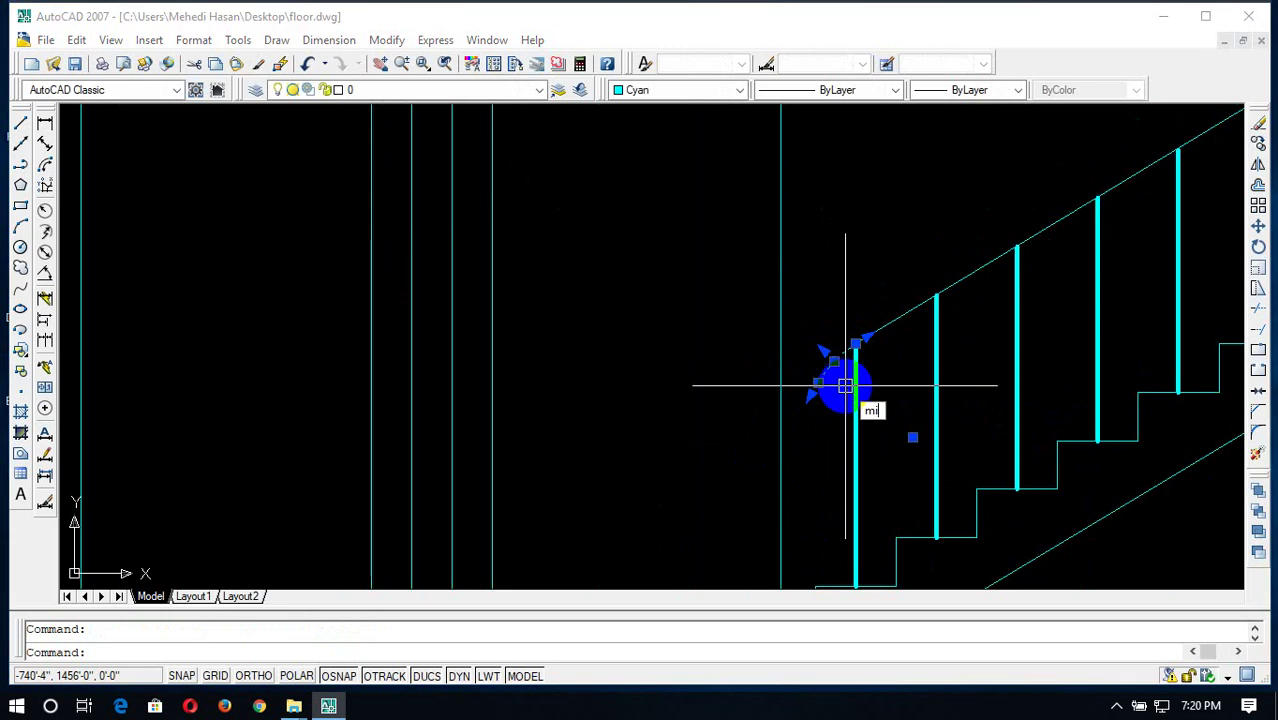
{"action": "key", "text": "Return"}
{"action": "left_click", "coordinate": [855, 345]}
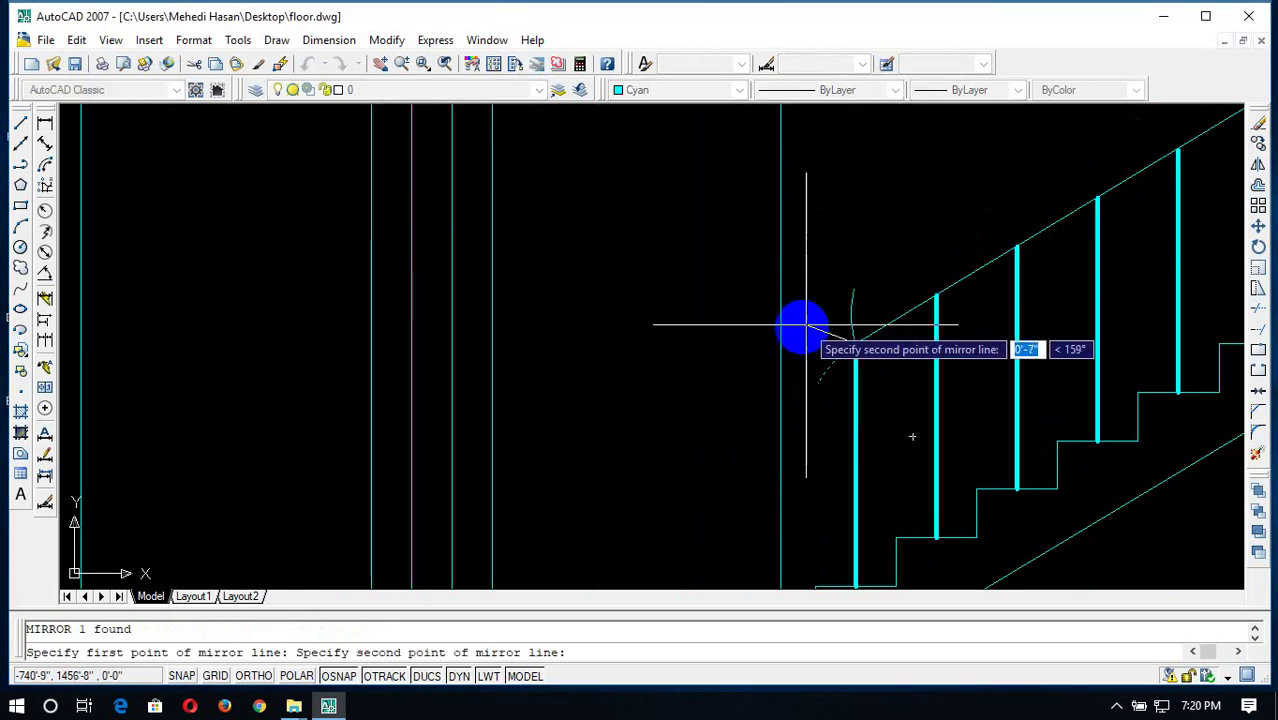
{"action": "key", "text": "F8"}
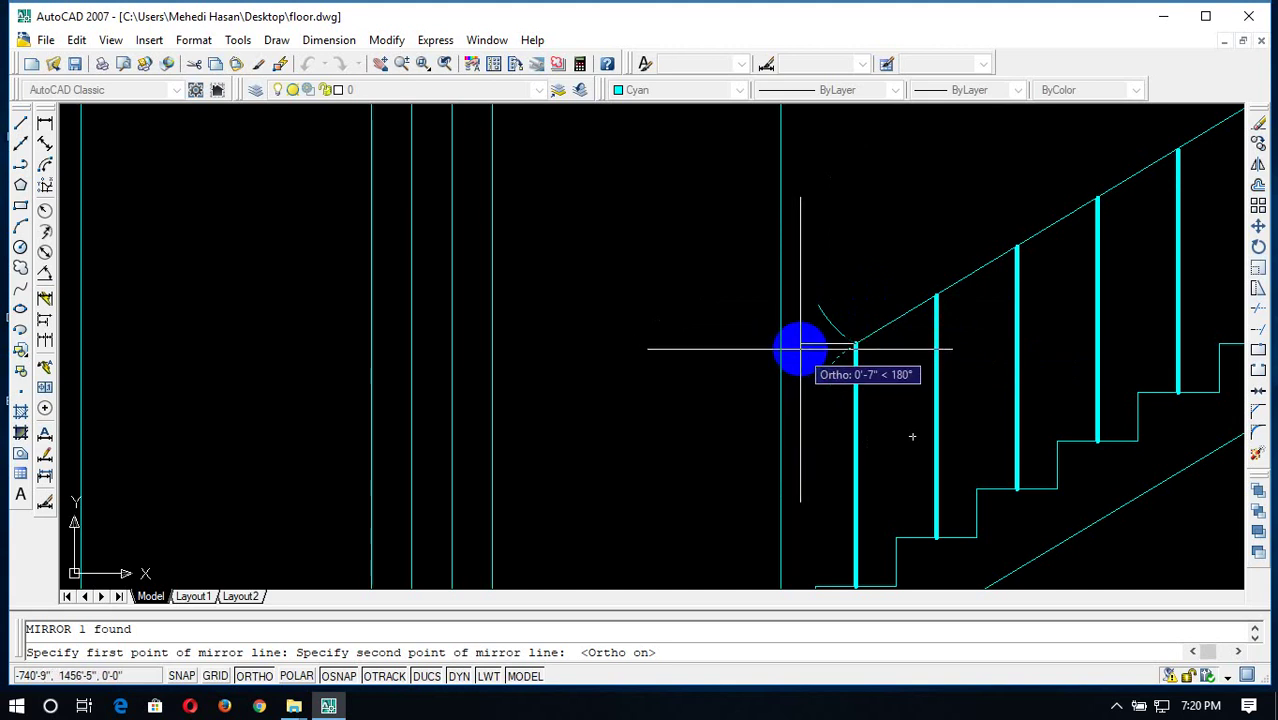
{"action": "left_click", "coordinate": [800, 348]}
{"action": "key", "text": "Return"}
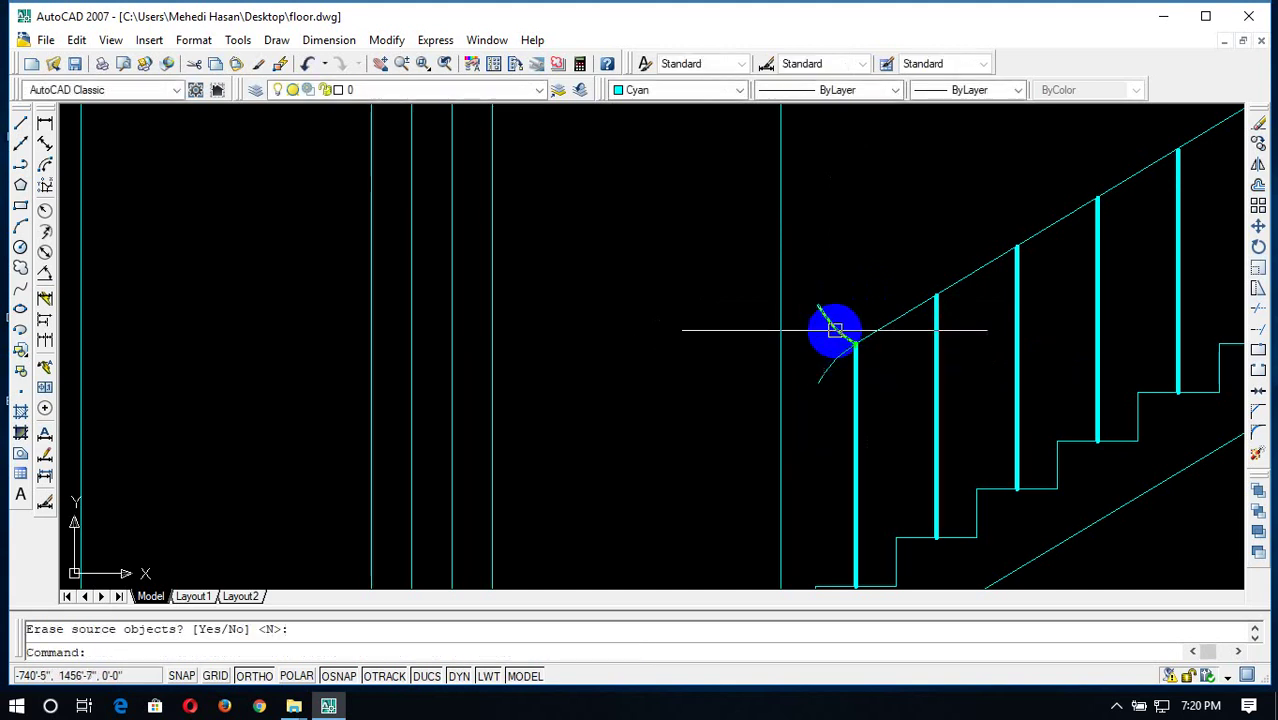
Copy the rounded handrail cap to the upper flight's handrail end
{"action": "left_click", "coordinate": [834, 345]}
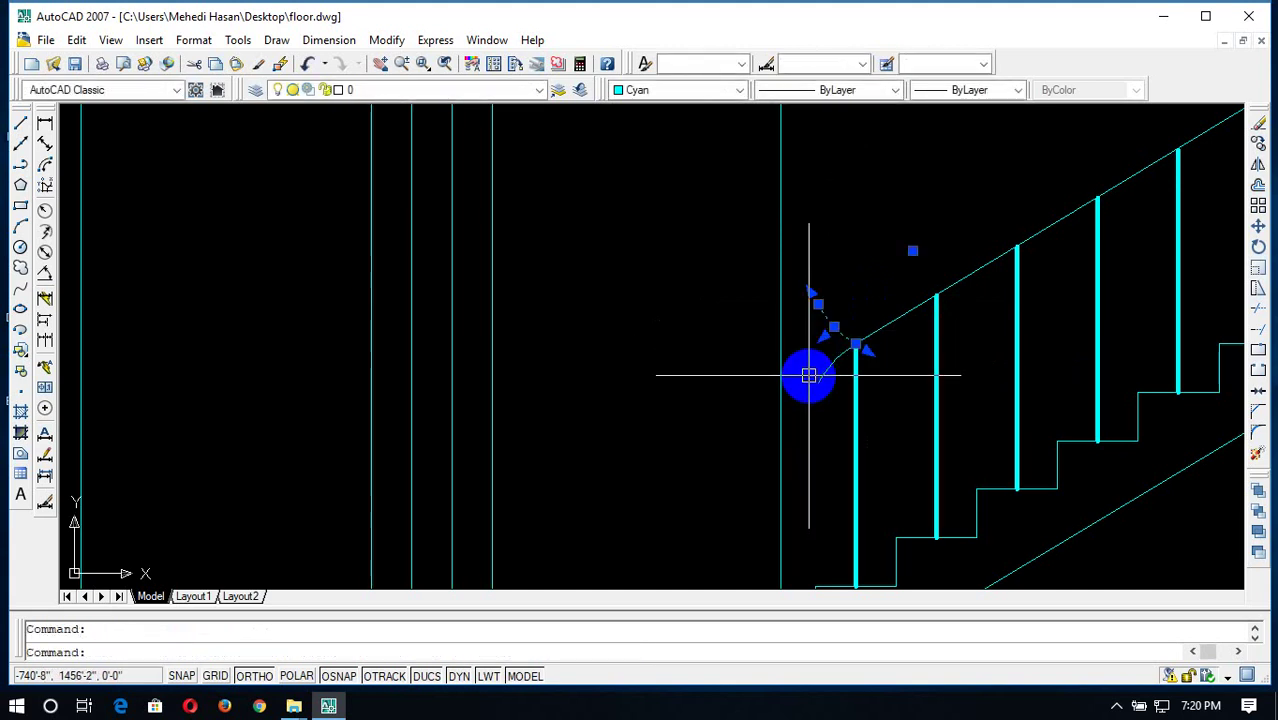
{"action": "type", "text": "cp"}
{"action": "key", "text": "Return"}
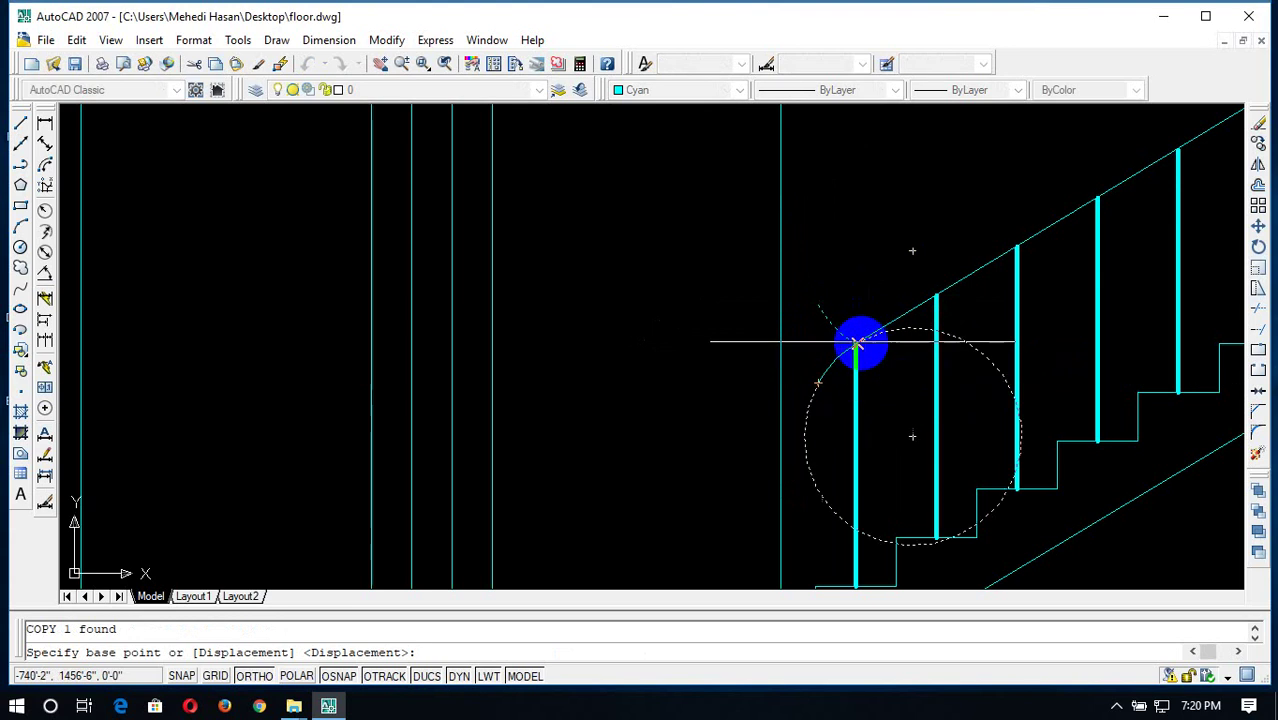
{"action": "key", "text": "Escape"}
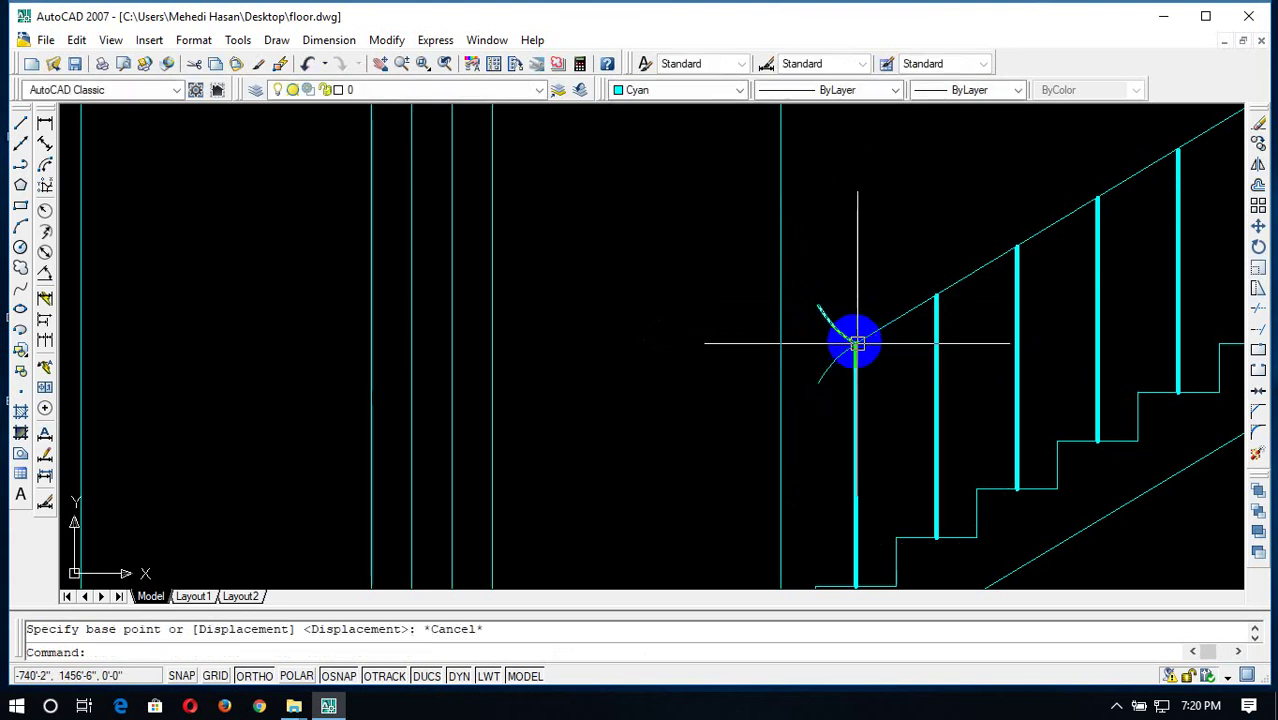
{"action": "type", "text": "cp"}
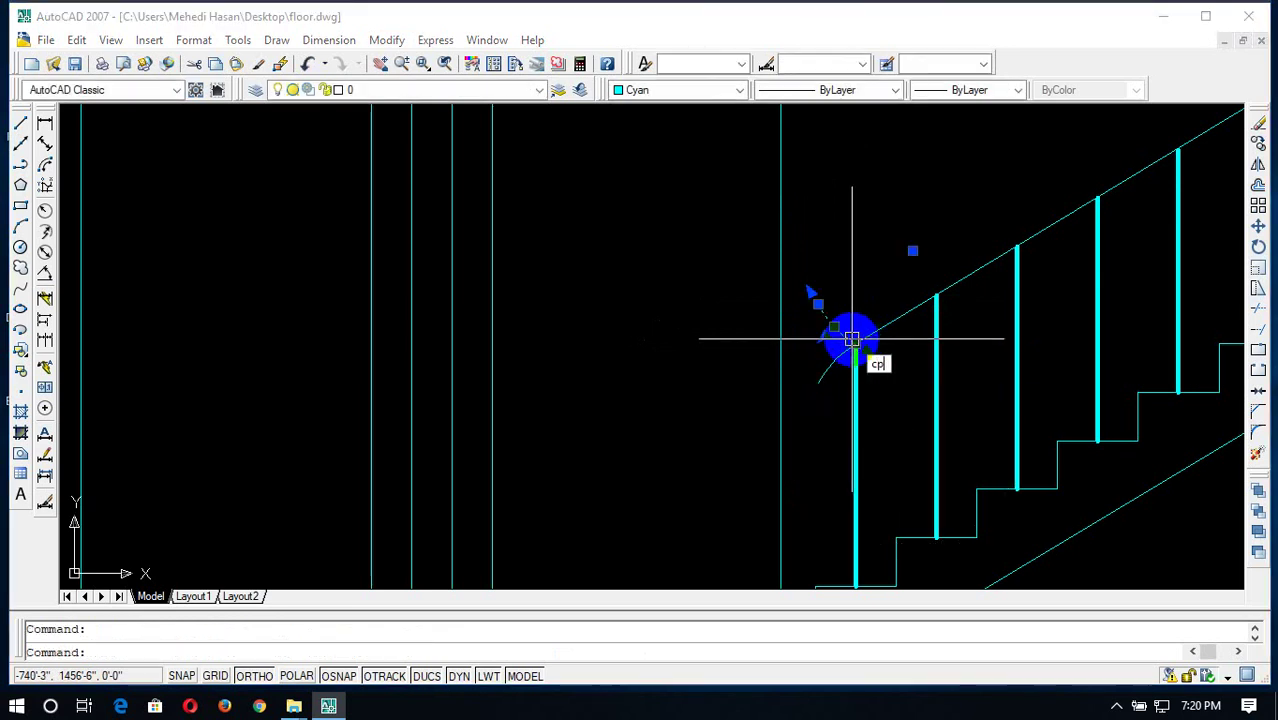
{"action": "key", "text": "Return"}
{"action": "left_click", "coordinate": [851, 345]}
{"action": "scroll", "coordinate": [855, 320], "scroll_direction": "down", "scroll_amount": 3}
{"action": "scroll", "coordinate": [868, 200], "scroll_direction": "up", "scroll_amount": 3}
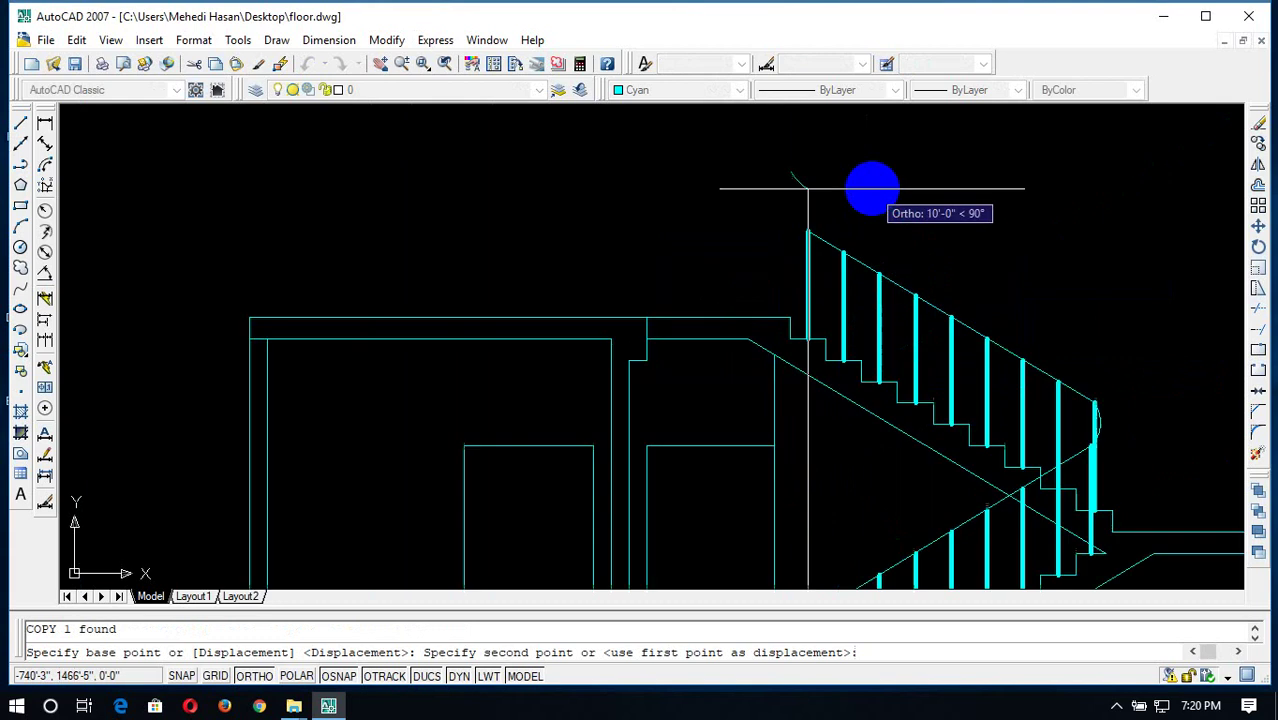
{"action": "left_click", "coordinate": [810, 229]}
{"action": "key", "text": "Escape"}
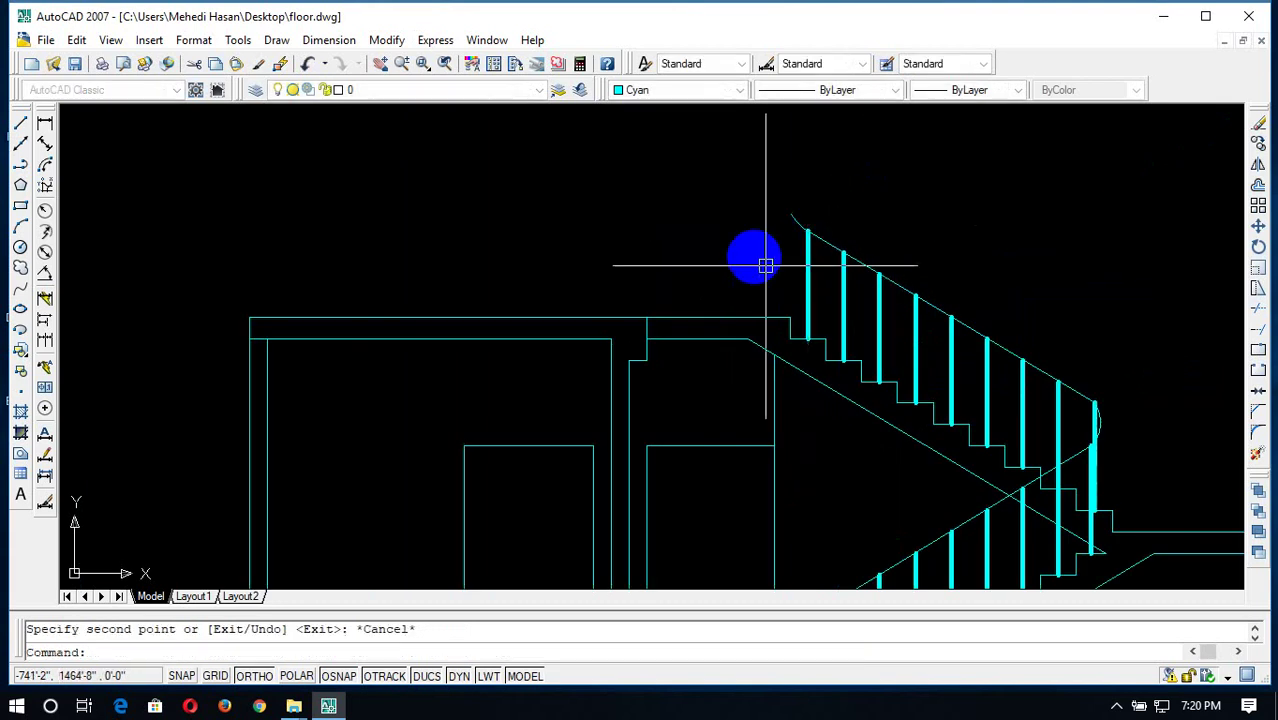
{"action": "scroll", "coordinate": [765, 265], "scroll_direction": "down", "scroll_amount": 5}
{"action": "scroll", "coordinate": [967, 337], "scroll_direction": "up", "scroll_amount": 4}
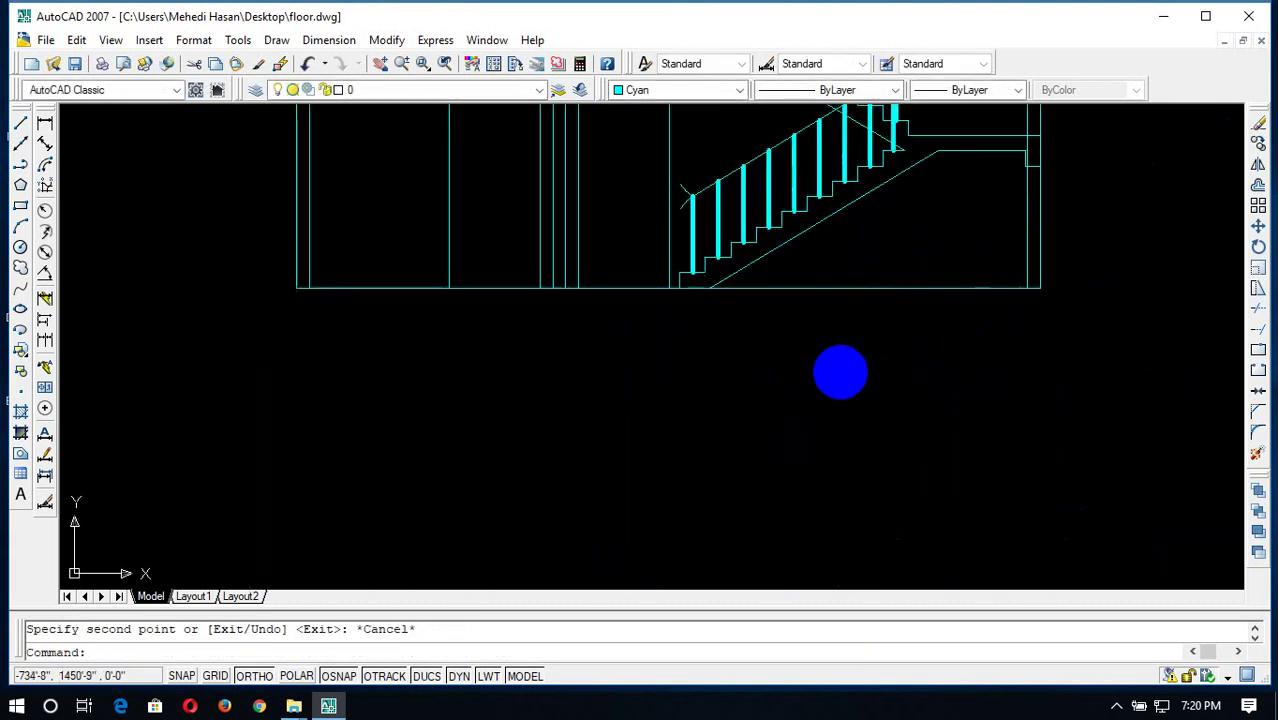
{"action": "middle_click_drag", "start_coordinate": [840, 372], "coordinate": [962, 463]}
Offset both door top lines downward by 2 to create inner head lines
{"action": "key", "text": "Escape"}
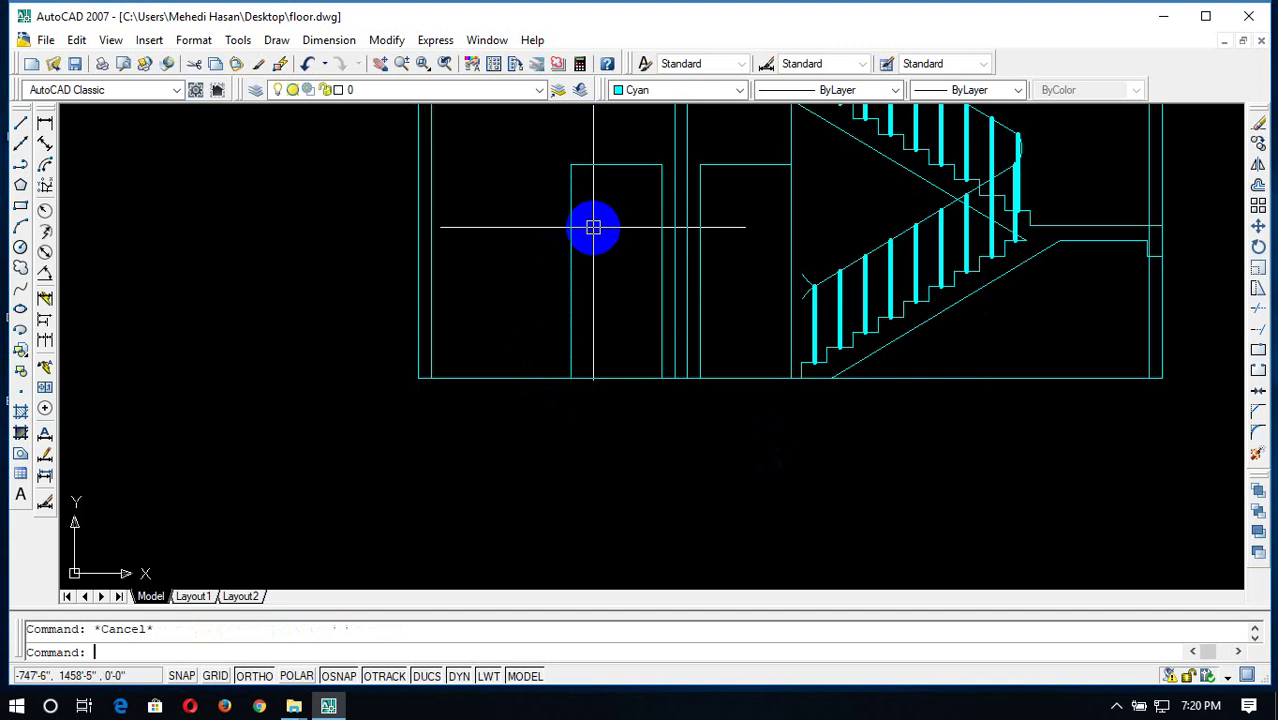
{"action": "type", "text": "o"}
{"action": "key", "text": "Return"}
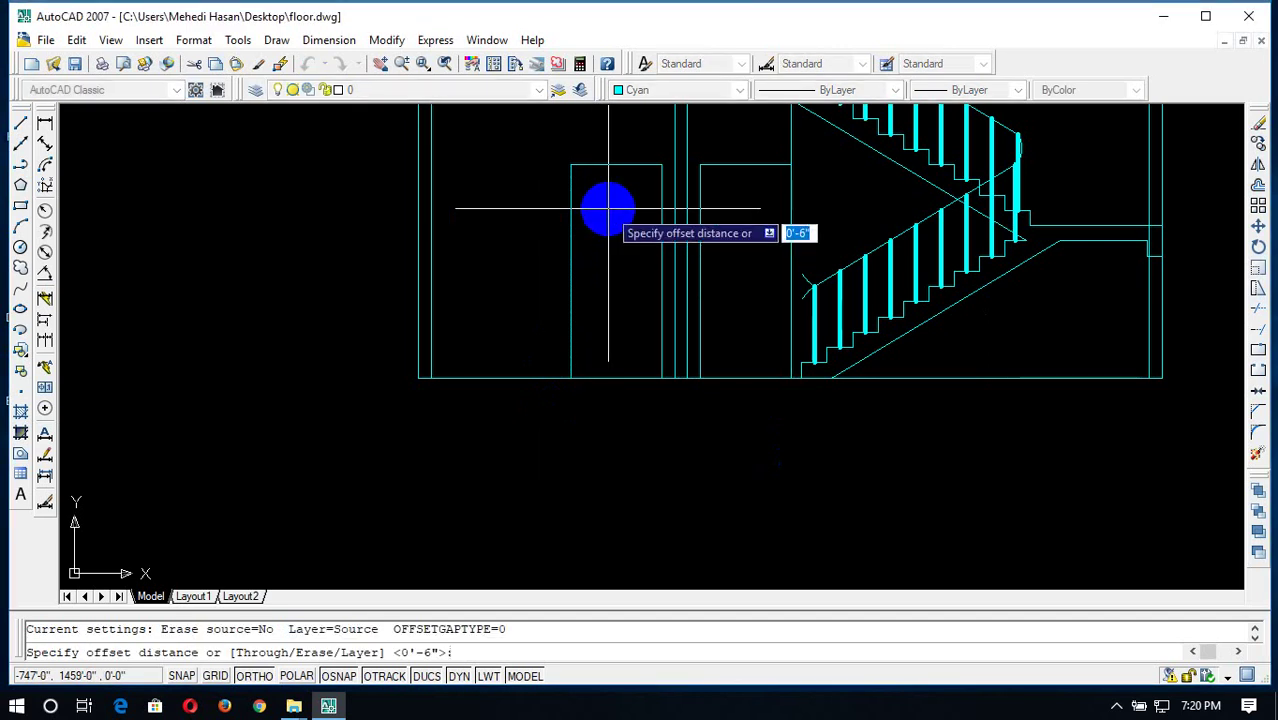
{"action": "type", "text": " 2"}
{"action": "key", "text": "Return"}
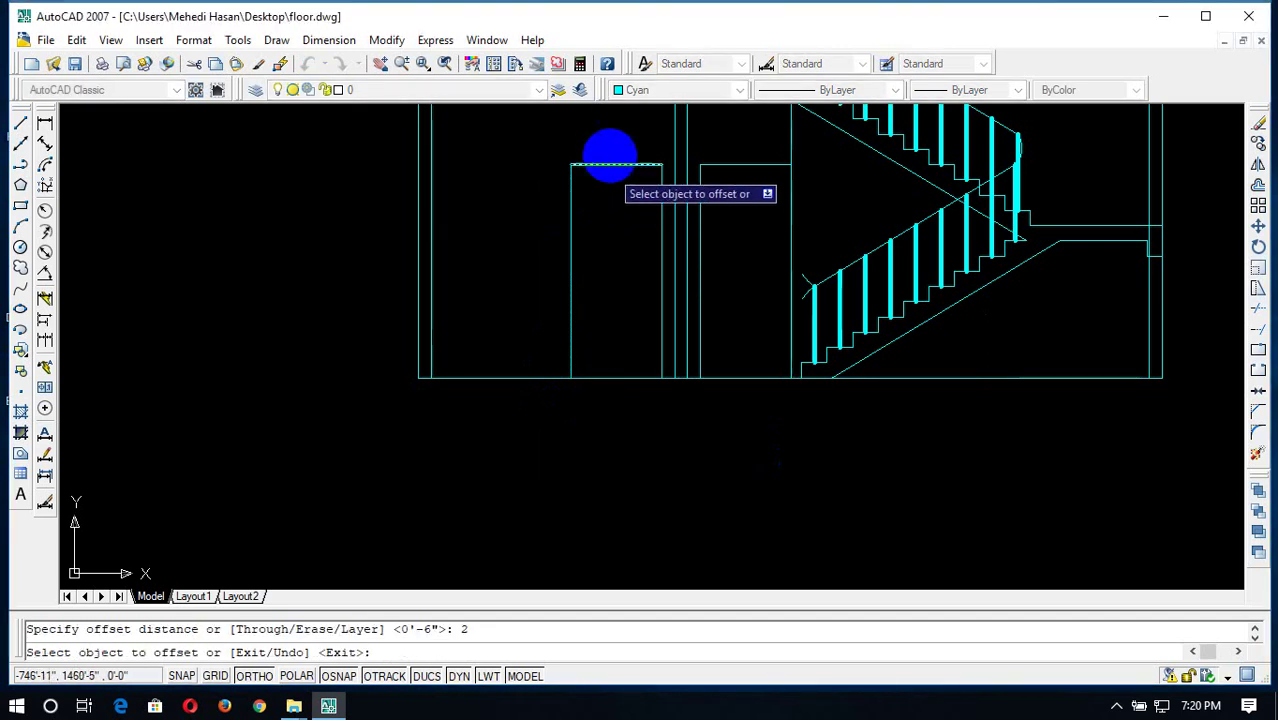
{"action": "left_click", "coordinate": [605, 164]}
{"action": "left_click", "coordinate": [742, 152]}
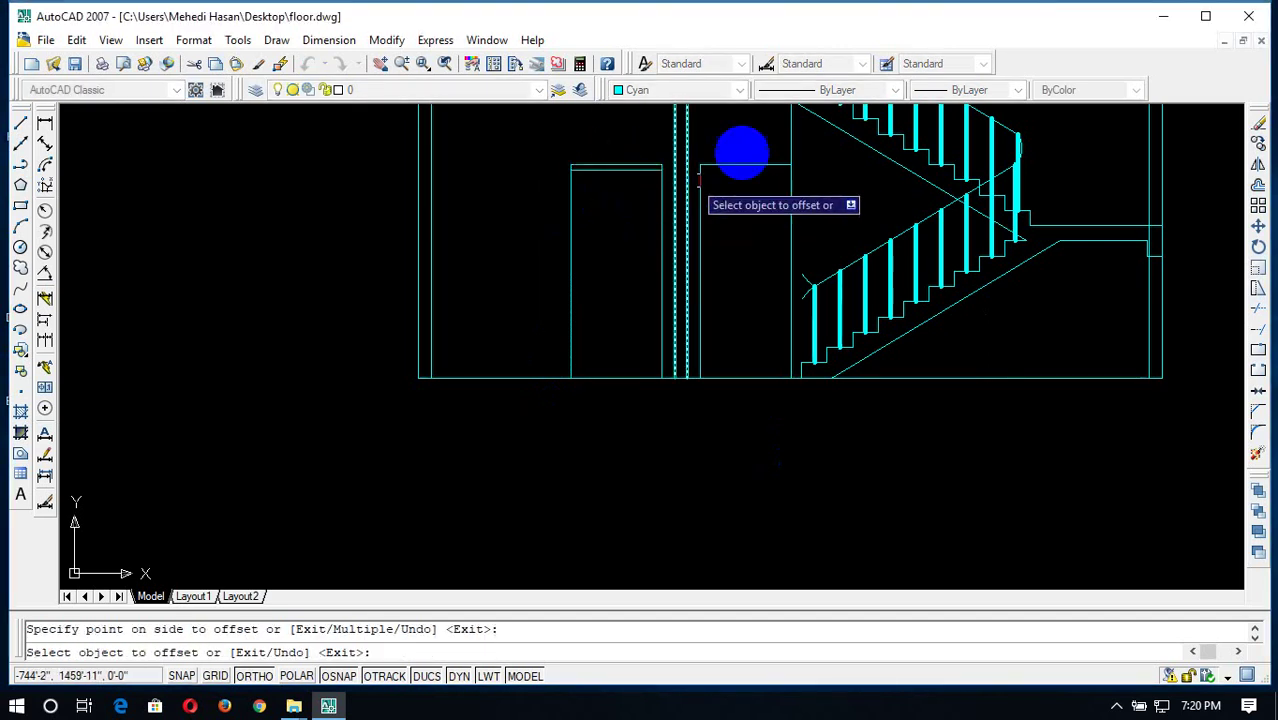
{"action": "left_click", "coordinate": [758, 168]}
{"action": "left_click", "coordinate": [724, 237]}
{"action": "key", "text": "Escape"}
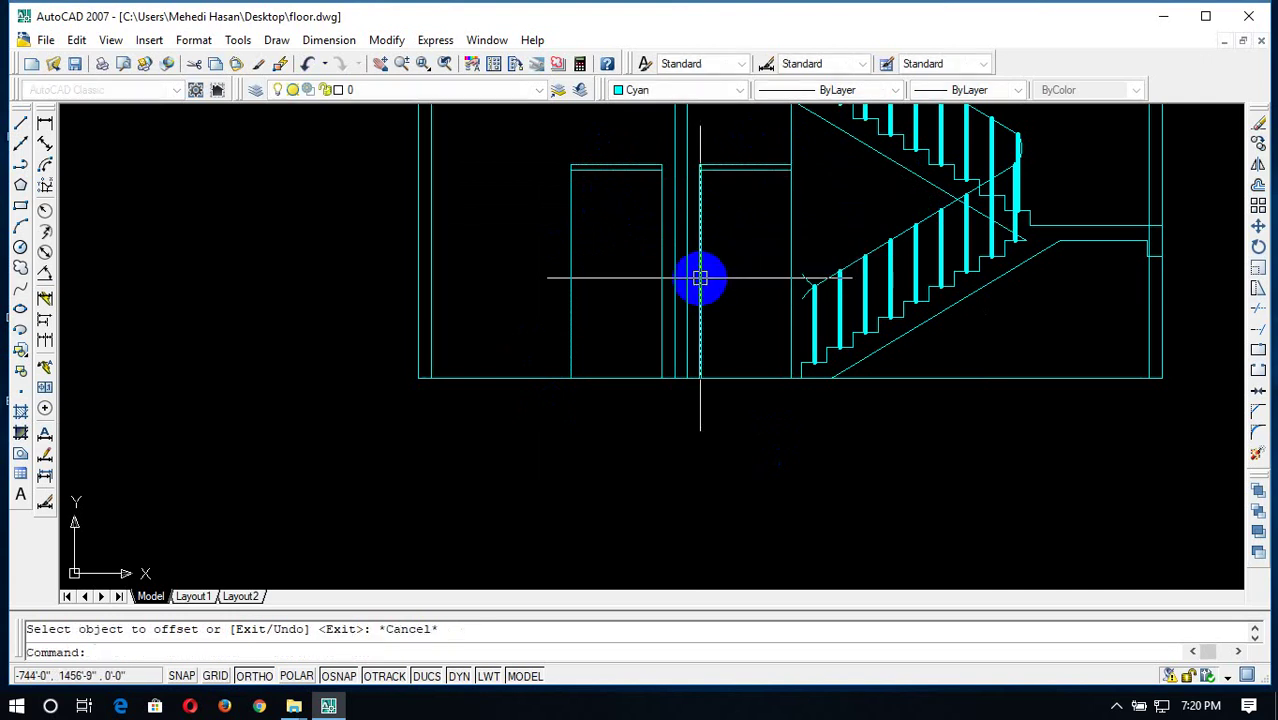
Offset the door side edges by 1 to double the frame lines
{"action": "type", "text": "o"}
{"action": "key", "text": "Return"}
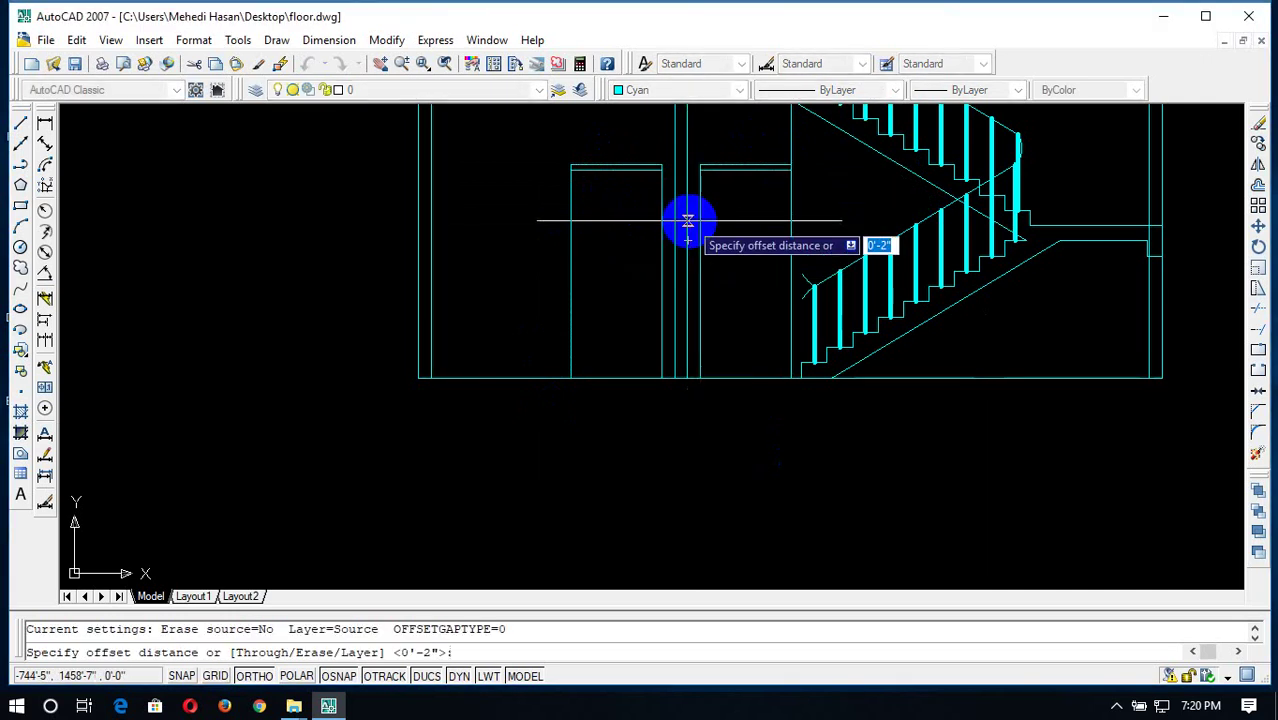
{"action": "type", "text": "1"}
{"action": "key", "text": "Return"}
{"action": "left_click", "coordinate": [572, 246]}
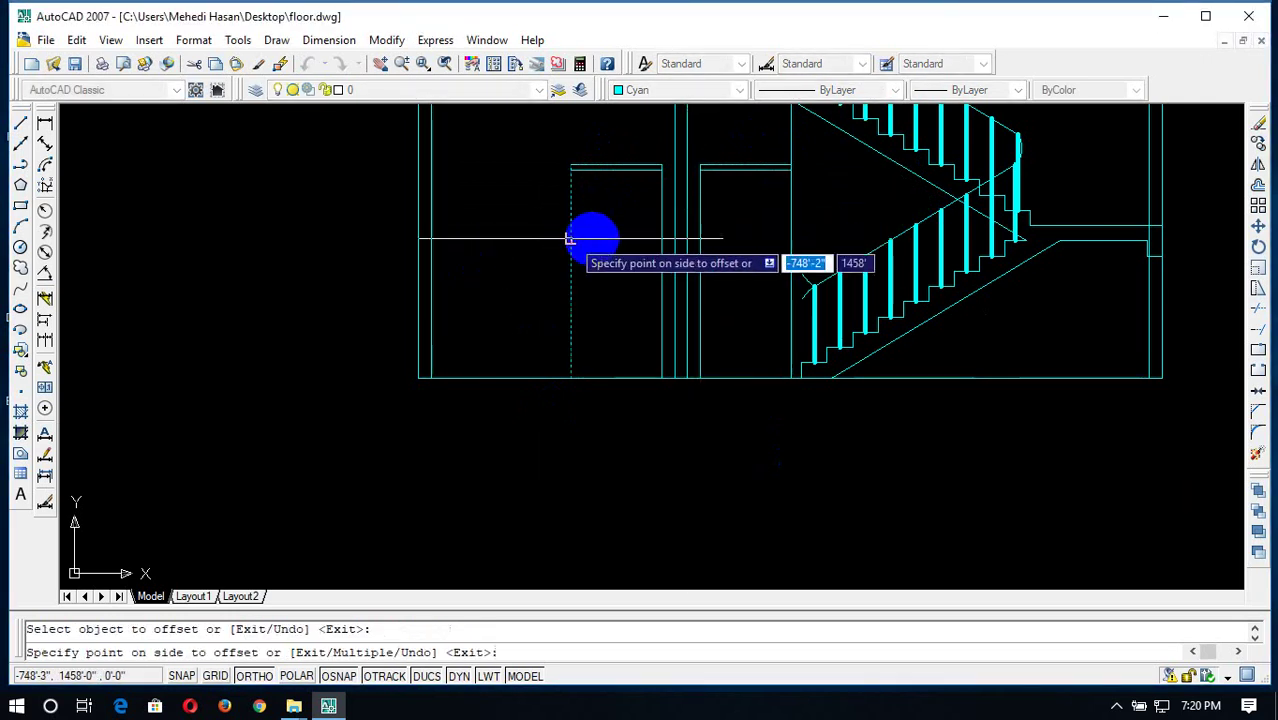
{"action": "left_click", "coordinate": [630, 234]}
{"action": "left_click", "coordinate": [660, 233]}
{"action": "left_click", "coordinate": [624, 234]}
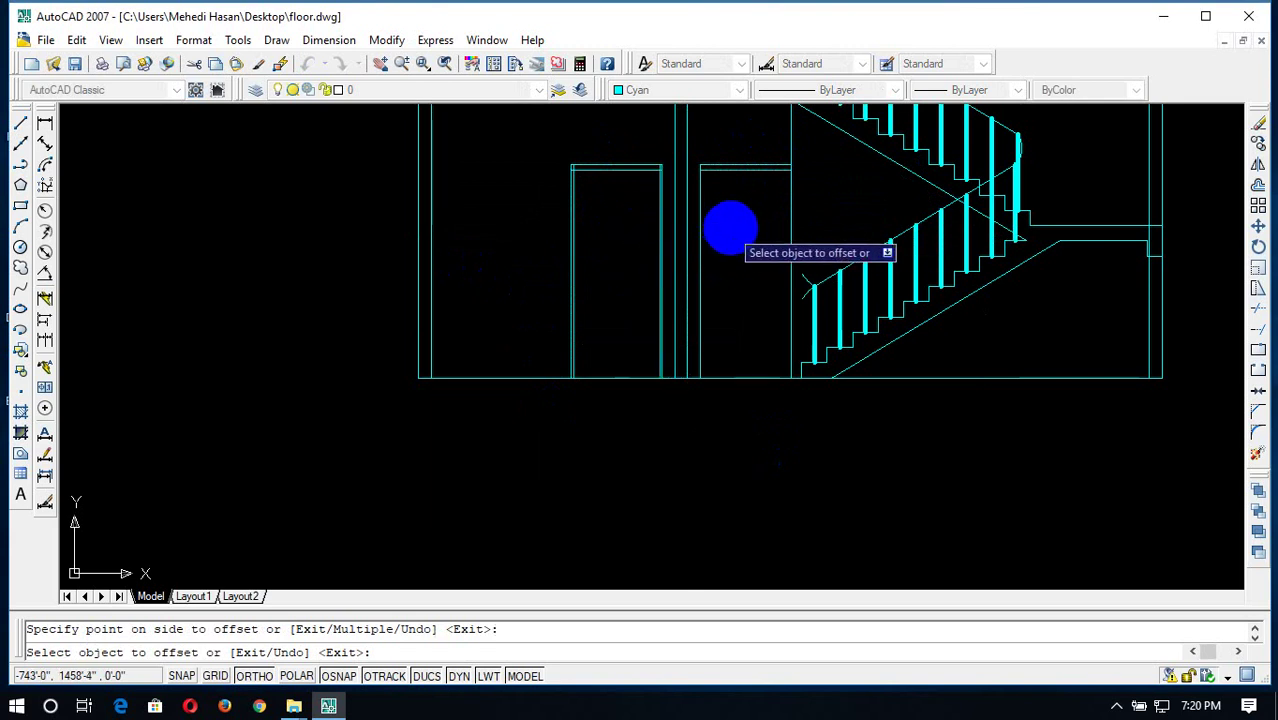
{"action": "left_click", "coordinate": [701, 217]}
{"action": "left_click", "coordinate": [762, 233]}
{"action": "left_click", "coordinate": [789, 228]}
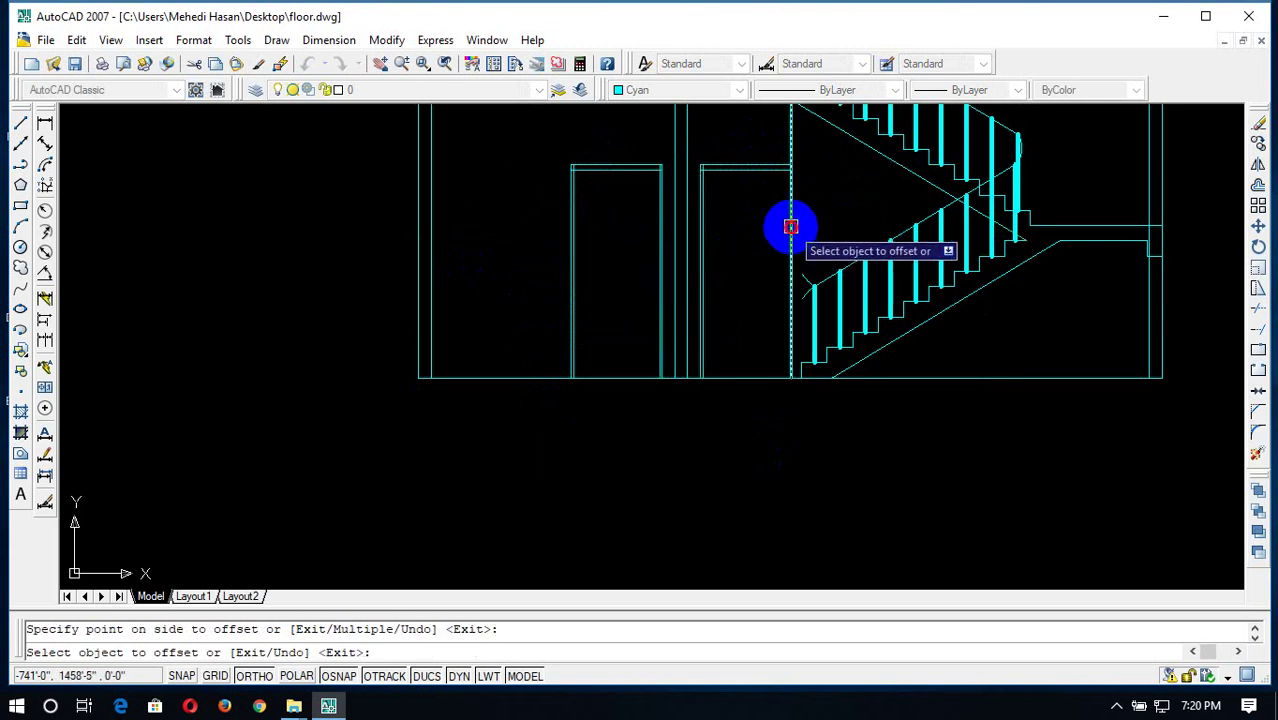
{"action": "key", "text": "Escape"}
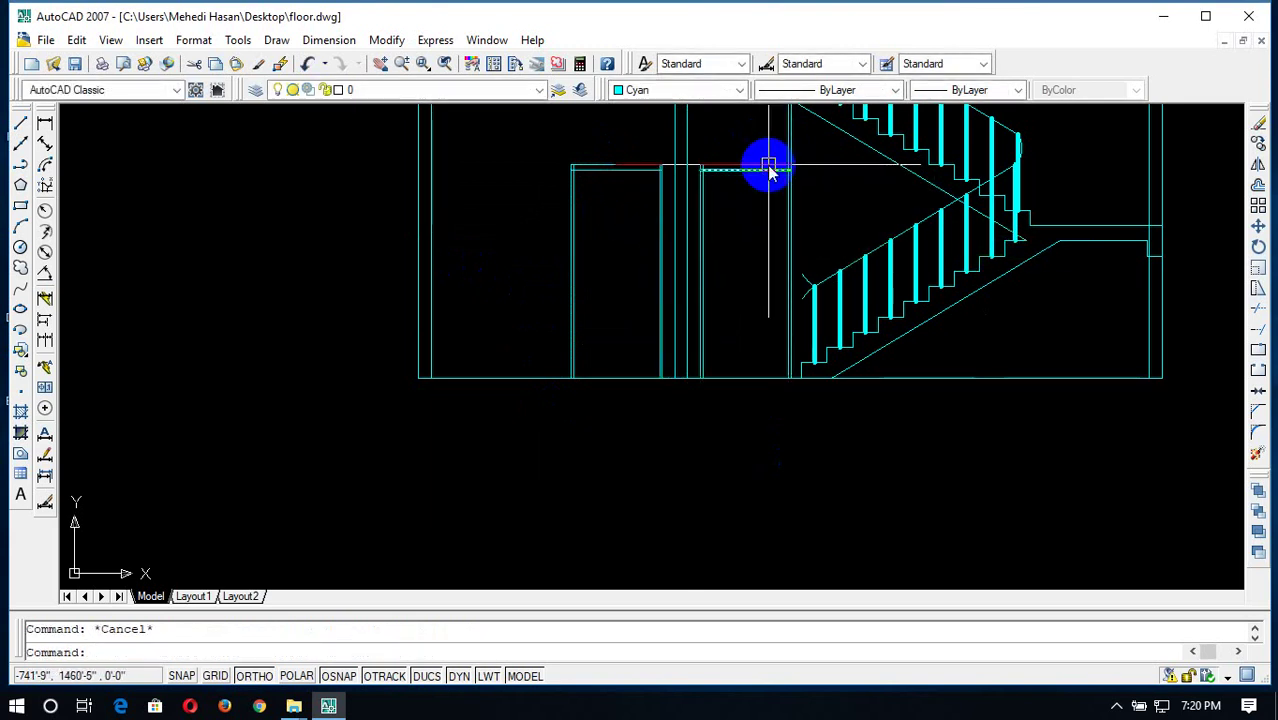
Trim the line stub above the inner door-head line, using all objects as cutting edges
{"action": "type", "text": "tr"}
{"action": "key", "text": "Return"}
{"action": "right_click", "coordinate": [790, 130]}
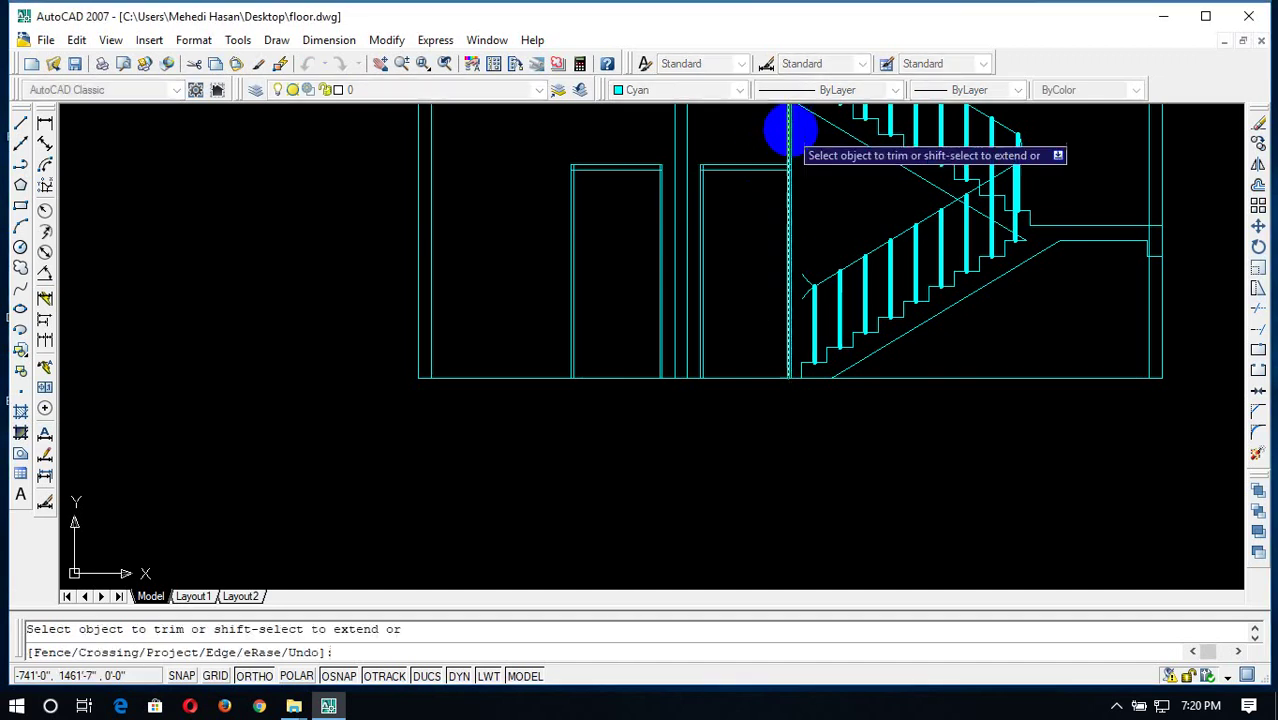
{"action": "scroll", "coordinate": [790, 130], "scroll_direction": "up", "scroll_amount": 3}
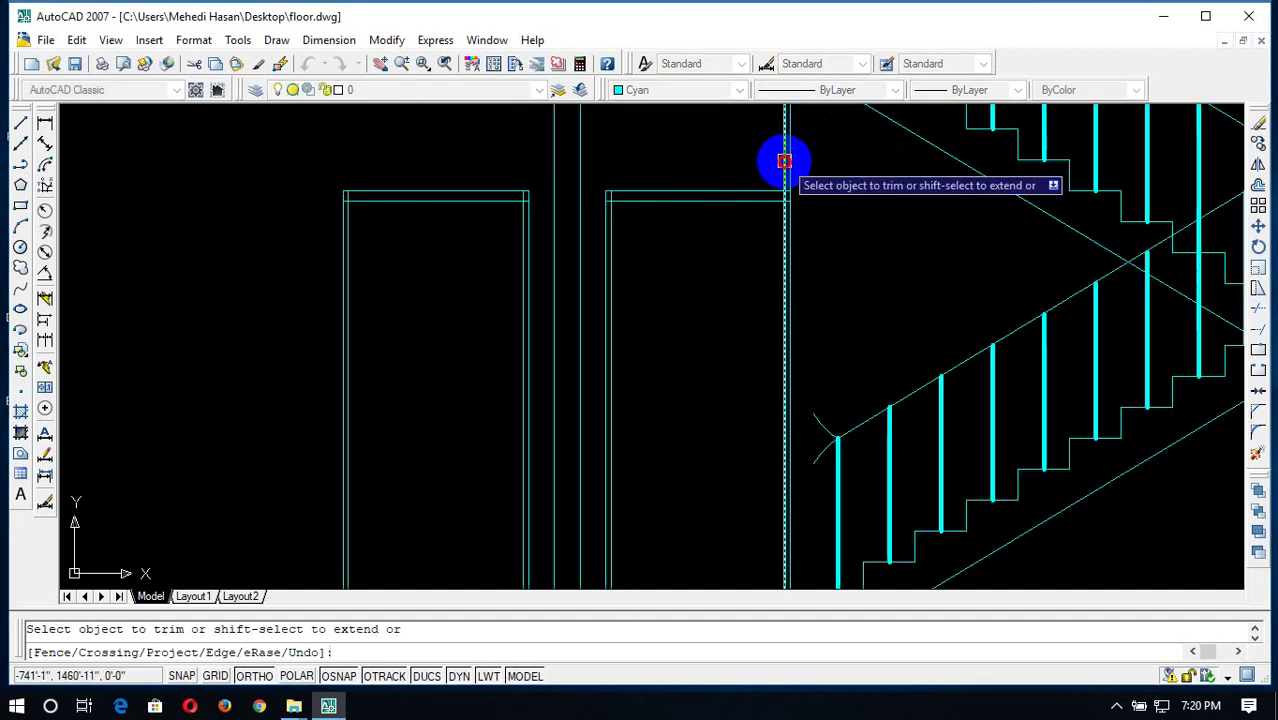
{"action": "scroll", "coordinate": [790, 195], "scroll_direction": "up", "scroll_amount": 3}
{"action": "scroll", "coordinate": [804, 188], "scroll_direction": "down", "scroll_amount": 3}
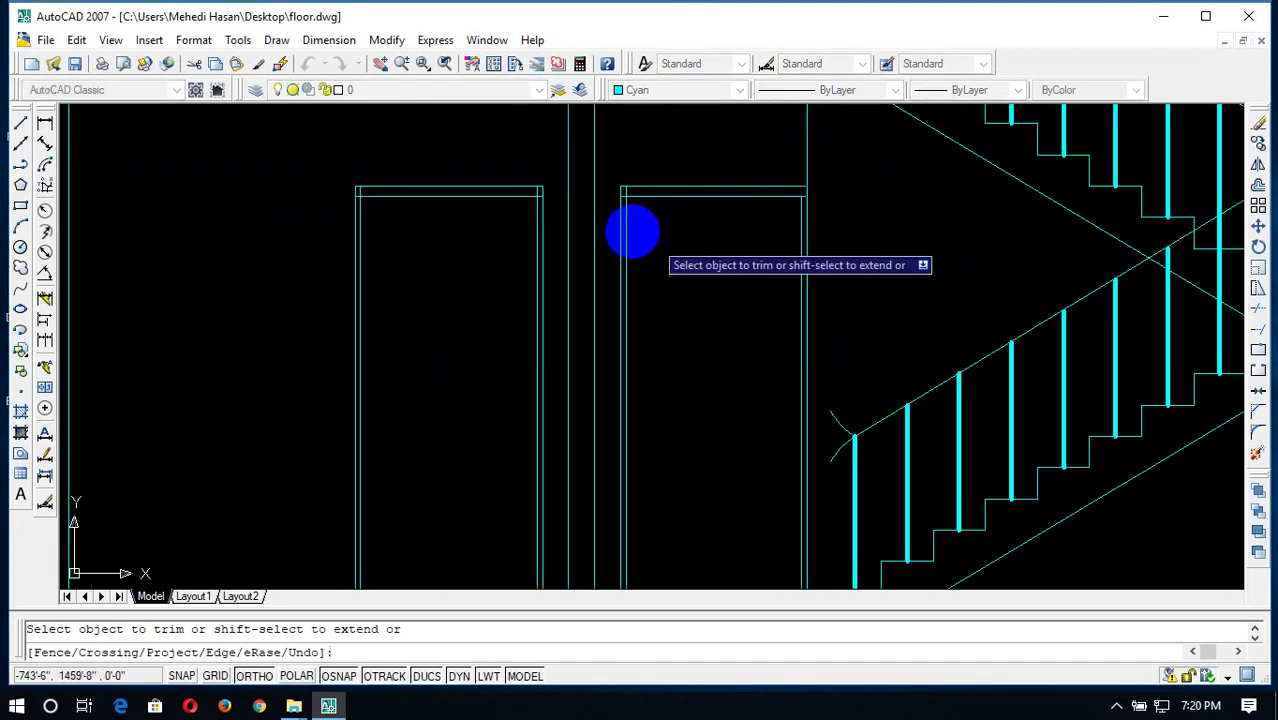
{"action": "scroll", "coordinate": [628, 171], "scroll_direction": "up", "scroll_amount": 2}
{"action": "scroll", "coordinate": [620, 170], "scroll_direction": "up", "scroll_amount": 2}
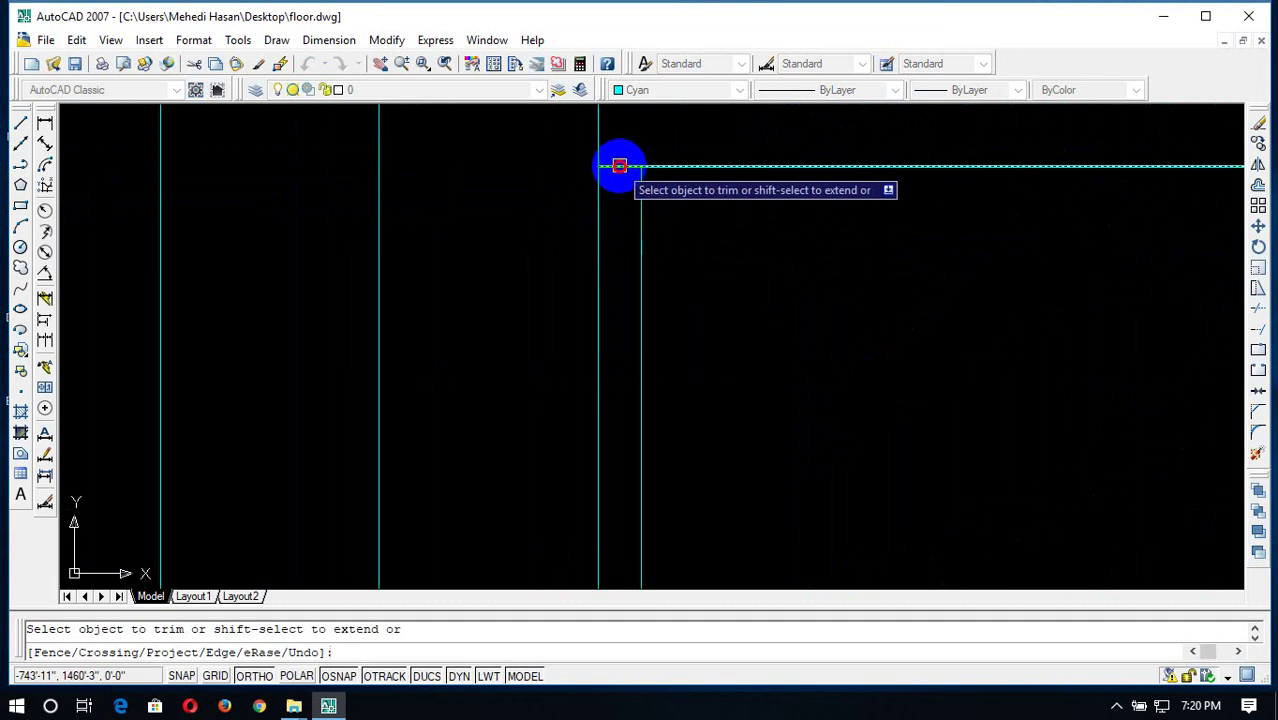
{"action": "scroll", "coordinate": [620, 166], "scroll_direction": "down", "scroll_amount": 3}
{"action": "scroll", "coordinate": [720, 160], "scroll_direction": "up", "scroll_amount": 3}
{"action": "middle_click_drag", "start_coordinate": [668, 177], "coordinate": [707, 397]}
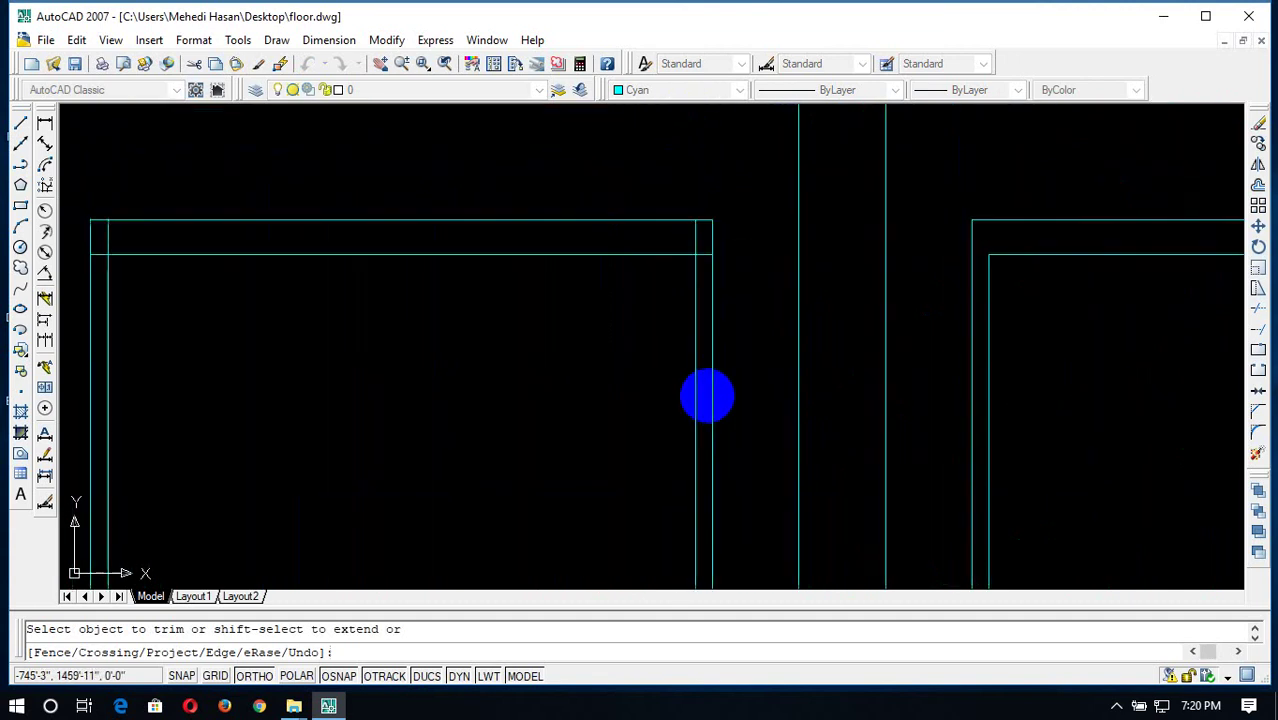
{"action": "left_click", "coordinate": [696, 240]}
{"action": "scroll", "coordinate": [696, 252], "scroll_direction": "up", "scroll_amount": 3}
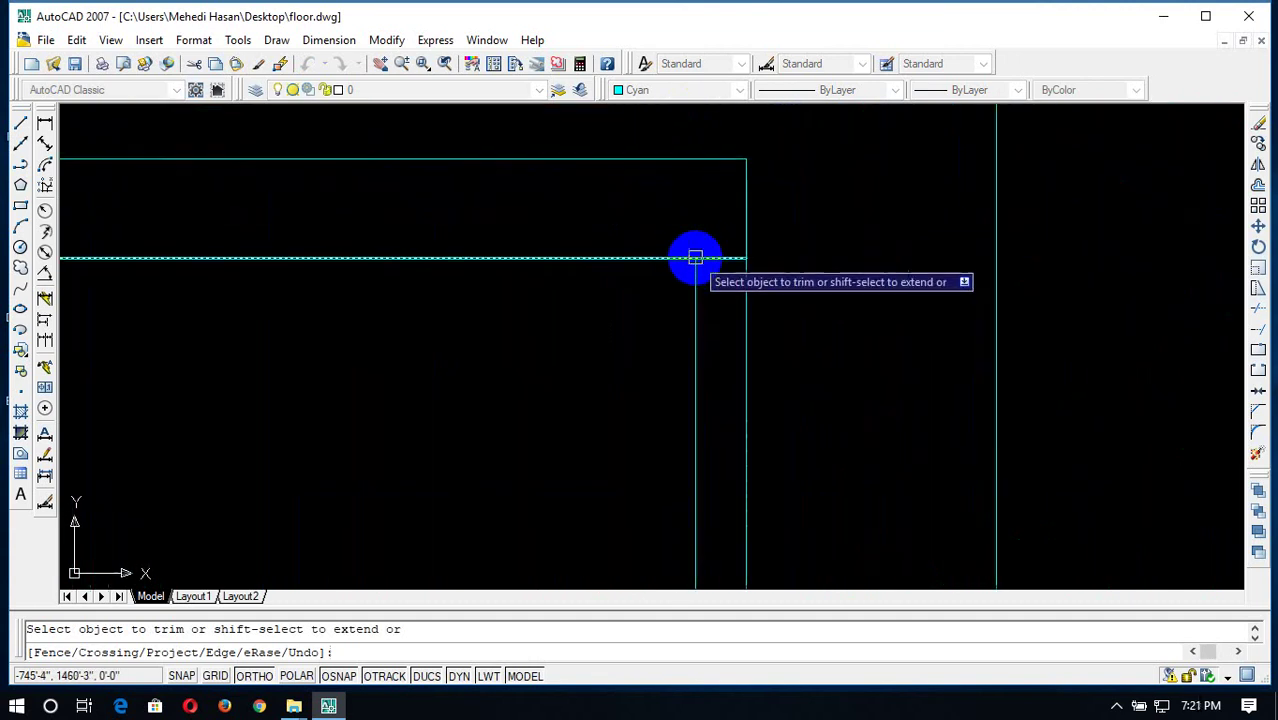
{"action": "scroll", "coordinate": [700, 262], "scroll_direction": "down", "scroll_amount": 3}
{"action": "scroll", "coordinate": [437, 251], "scroll_direction": "up", "scroll_amount": 3}
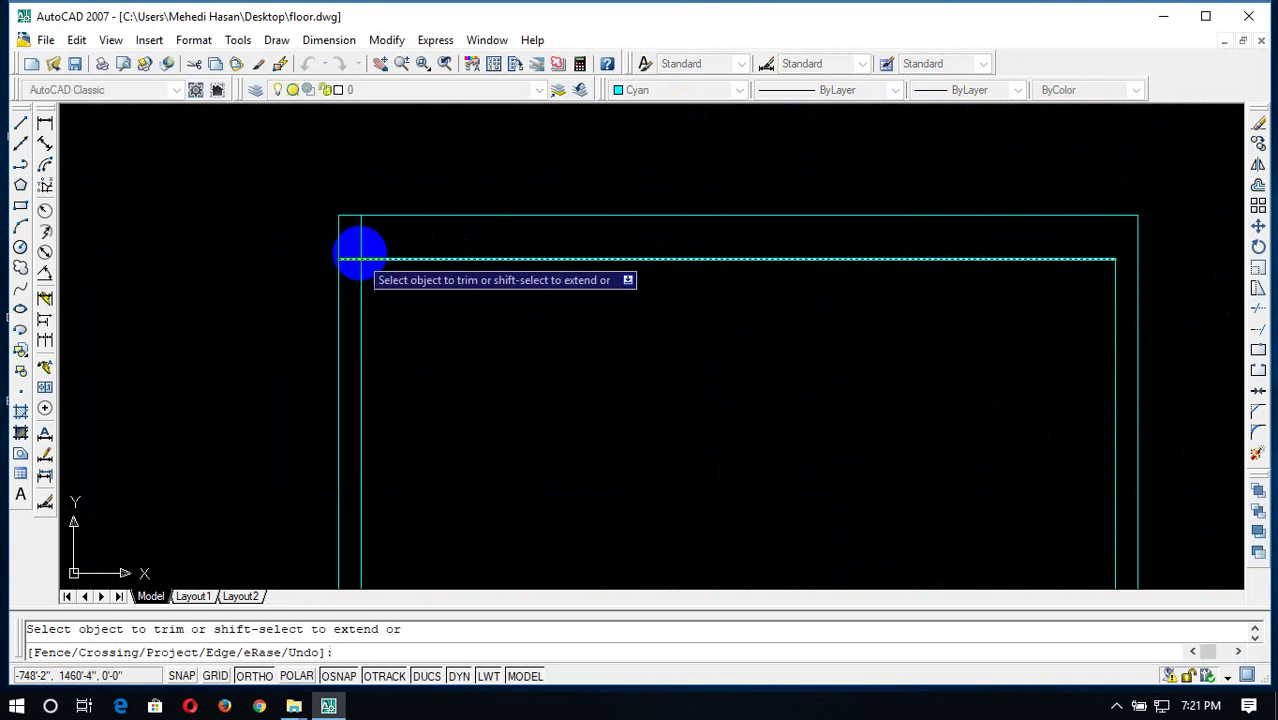
{"action": "scroll", "coordinate": [476, 229], "scroll_direction": "down", "scroll_amount": 2}
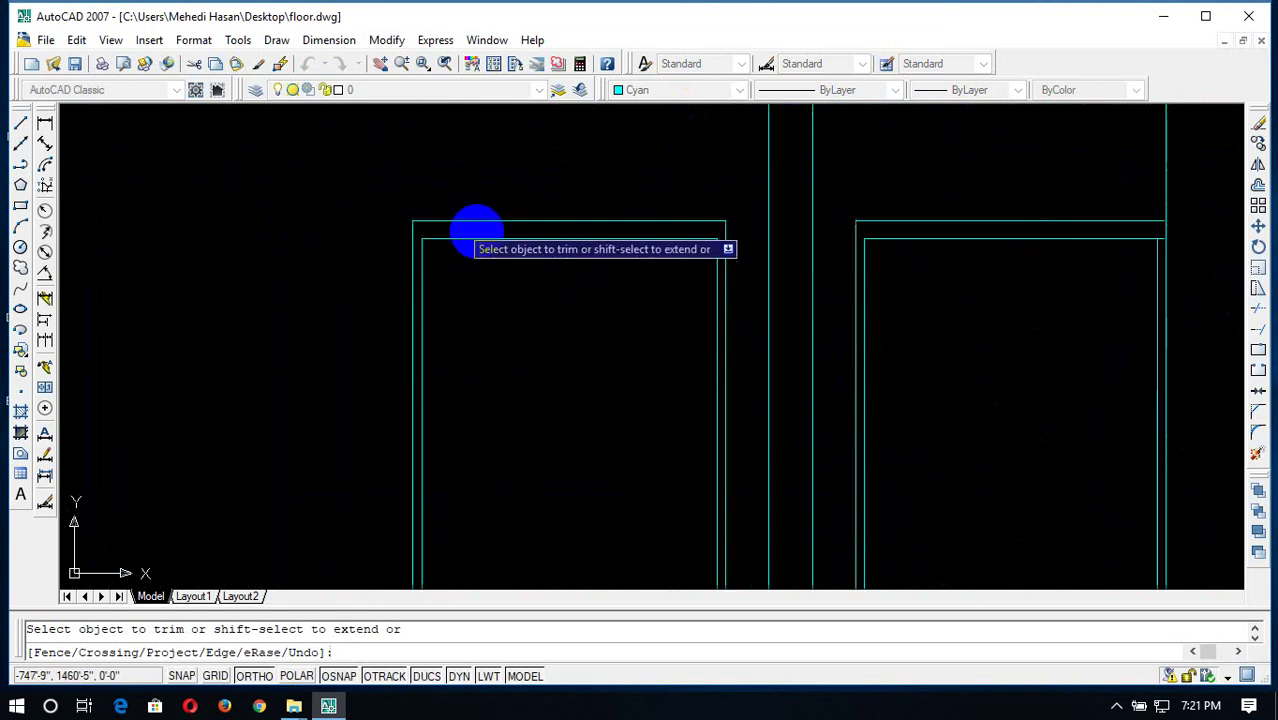
{"action": "scroll", "coordinate": [516, 329], "scroll_direction": "down", "scroll_amount": 3}
{"action": "key", "text": "Escape"}
{"action": "scroll", "coordinate": [548, 335], "scroll_direction": "down", "scroll_amount": 2}
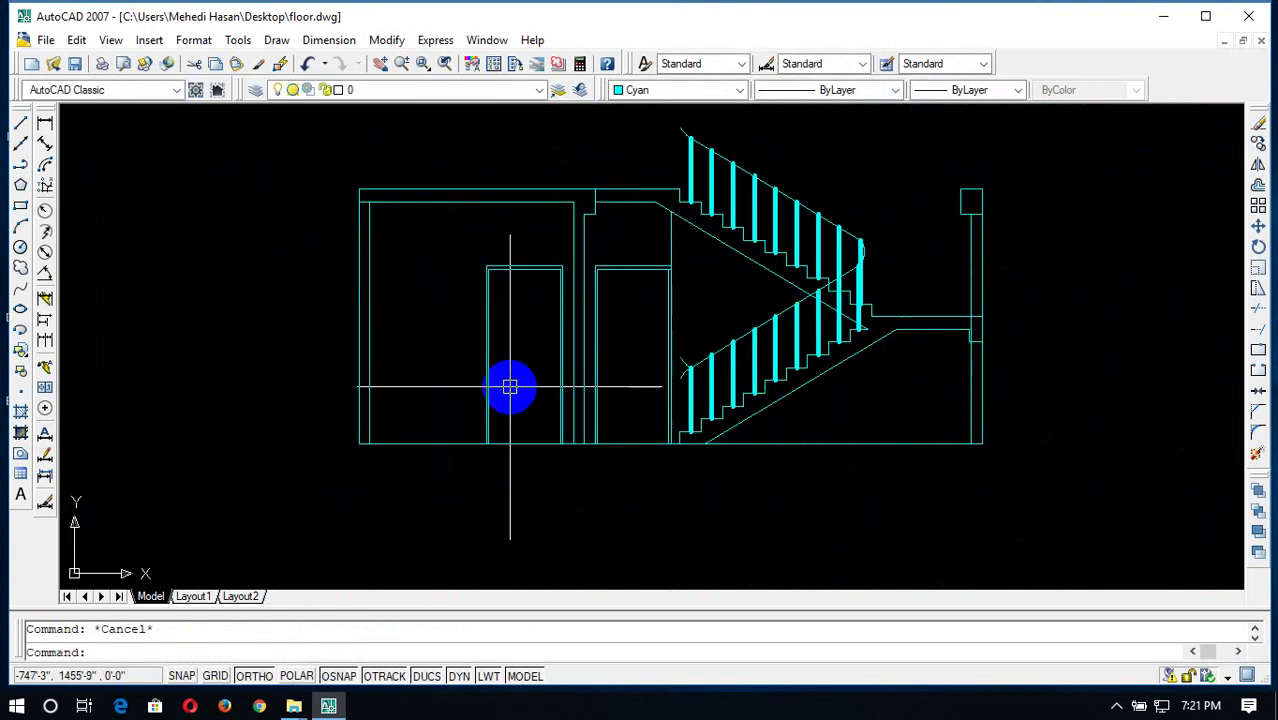
{"action": "type", "text": "h"}
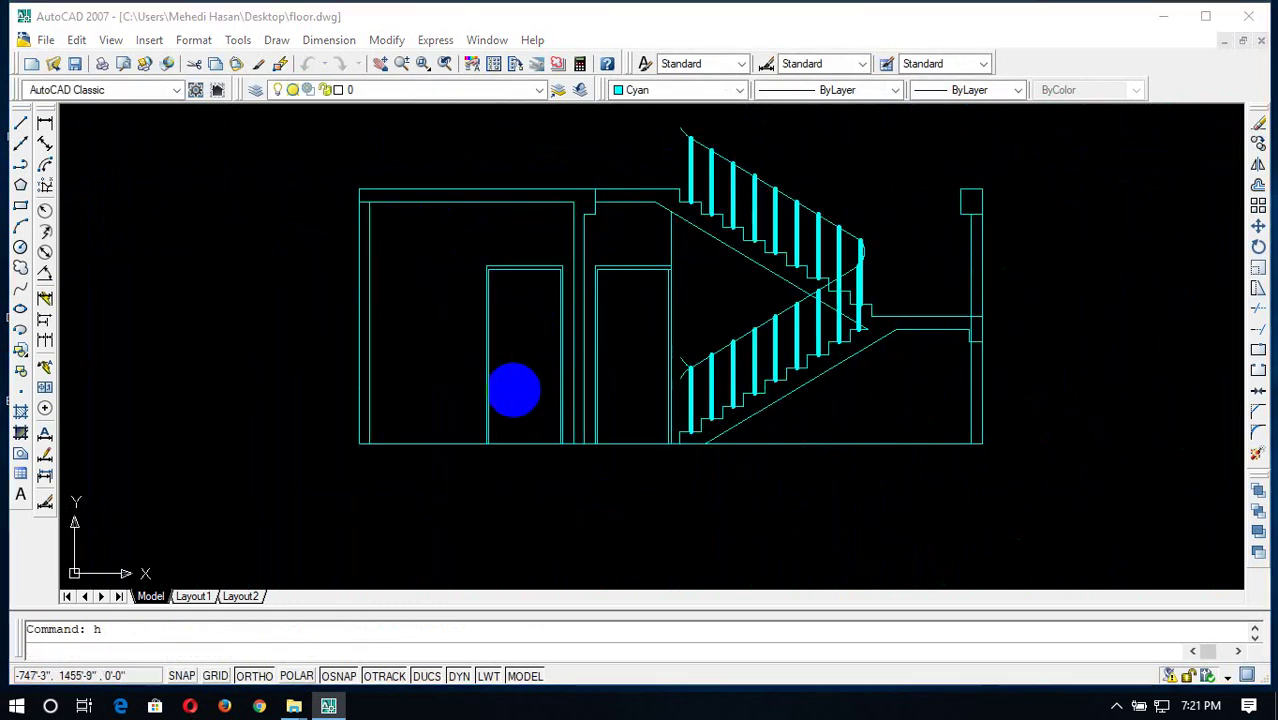
{"action": "key", "text": "Return"}
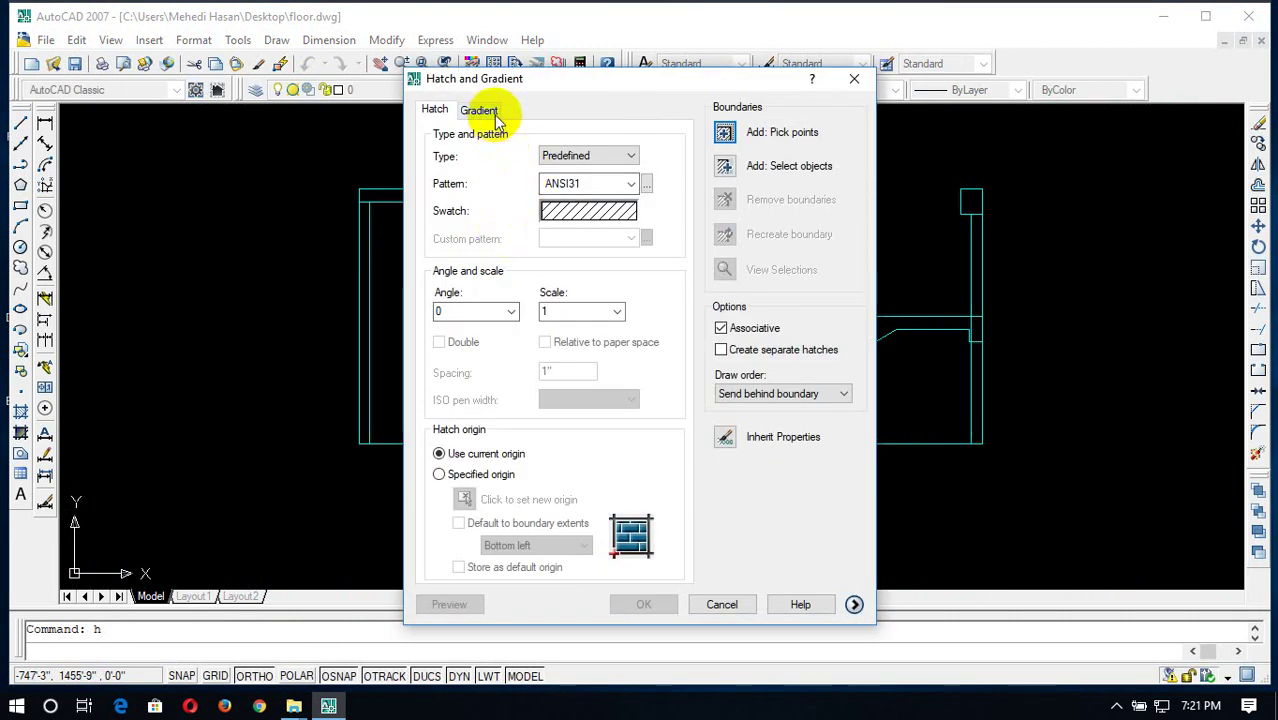
{"action": "left_click", "coordinate": [647, 184]}
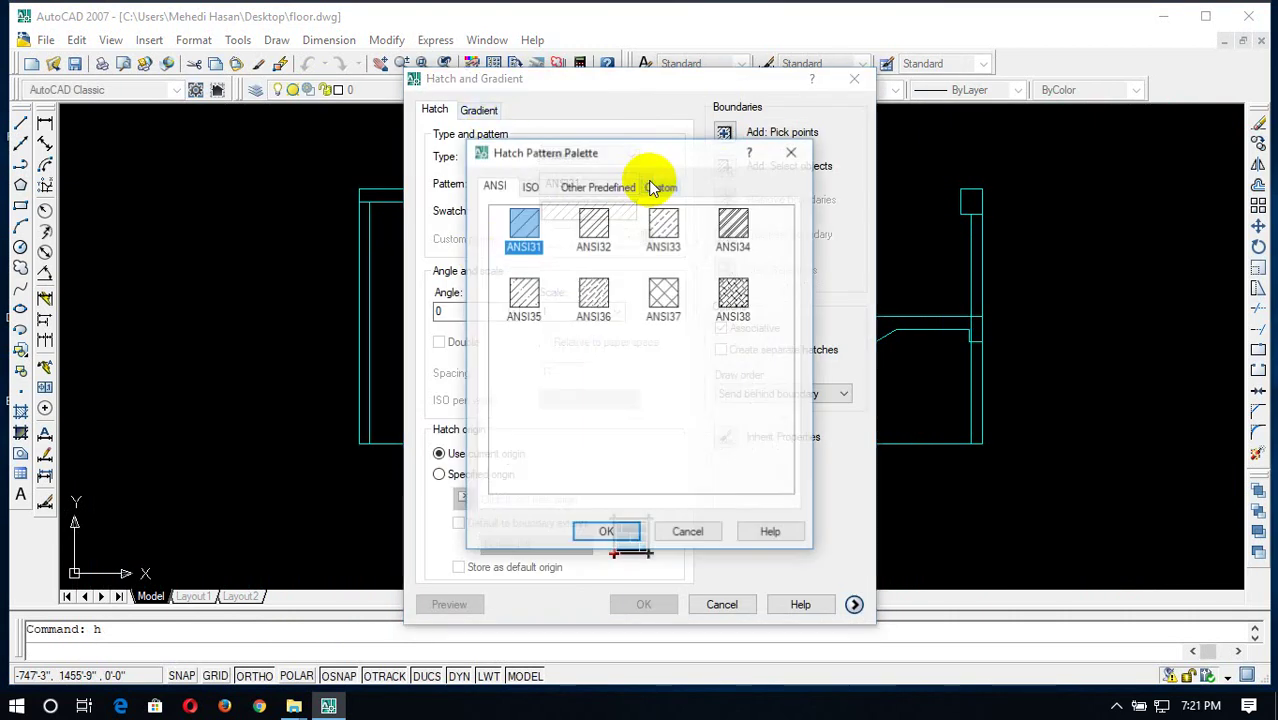
{"action": "left_click", "coordinate": [805, 157]}
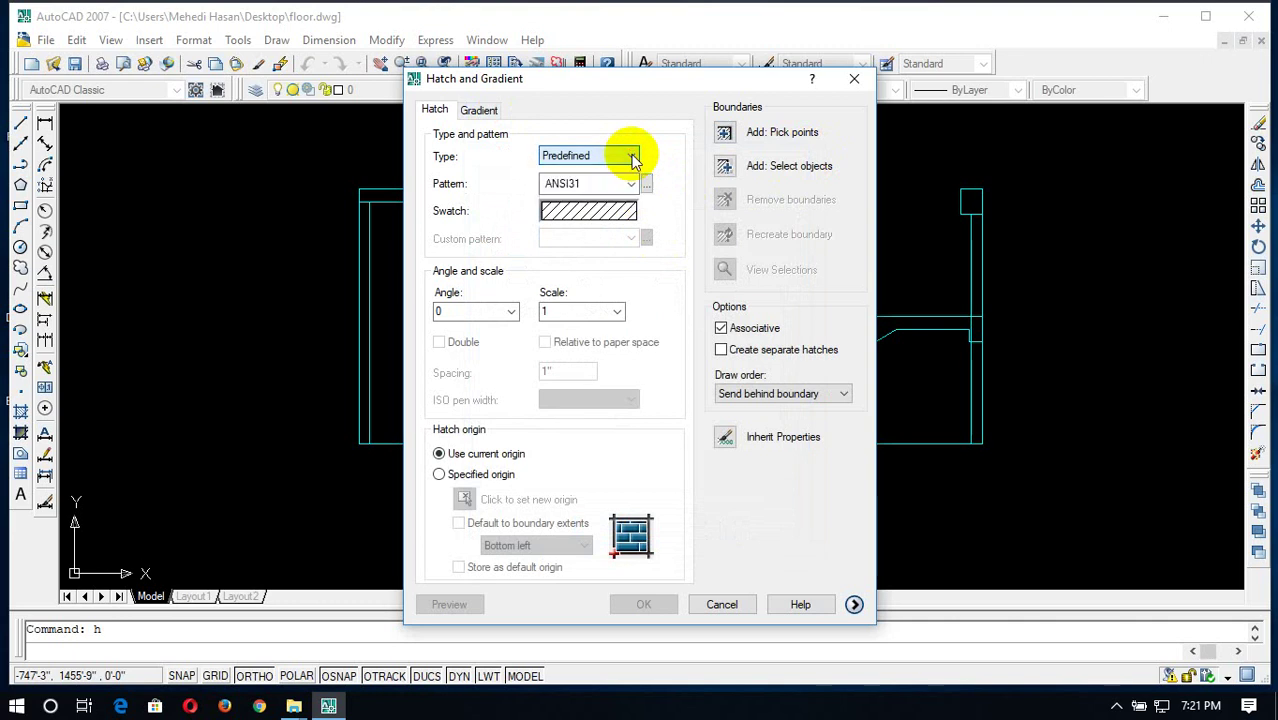
{"action": "left_click", "coordinate": [633, 157]}
{"action": "left_click", "coordinate": [595, 186]}
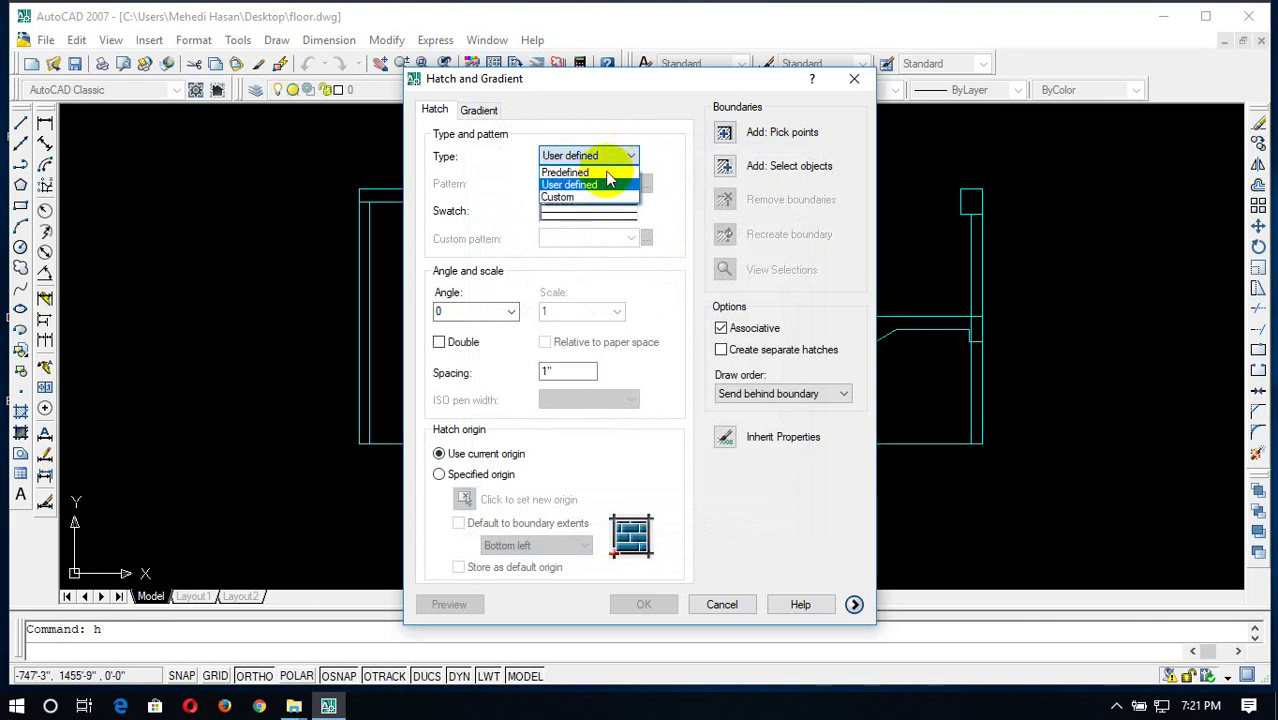
{"action": "left_click", "coordinate": [601, 198]}
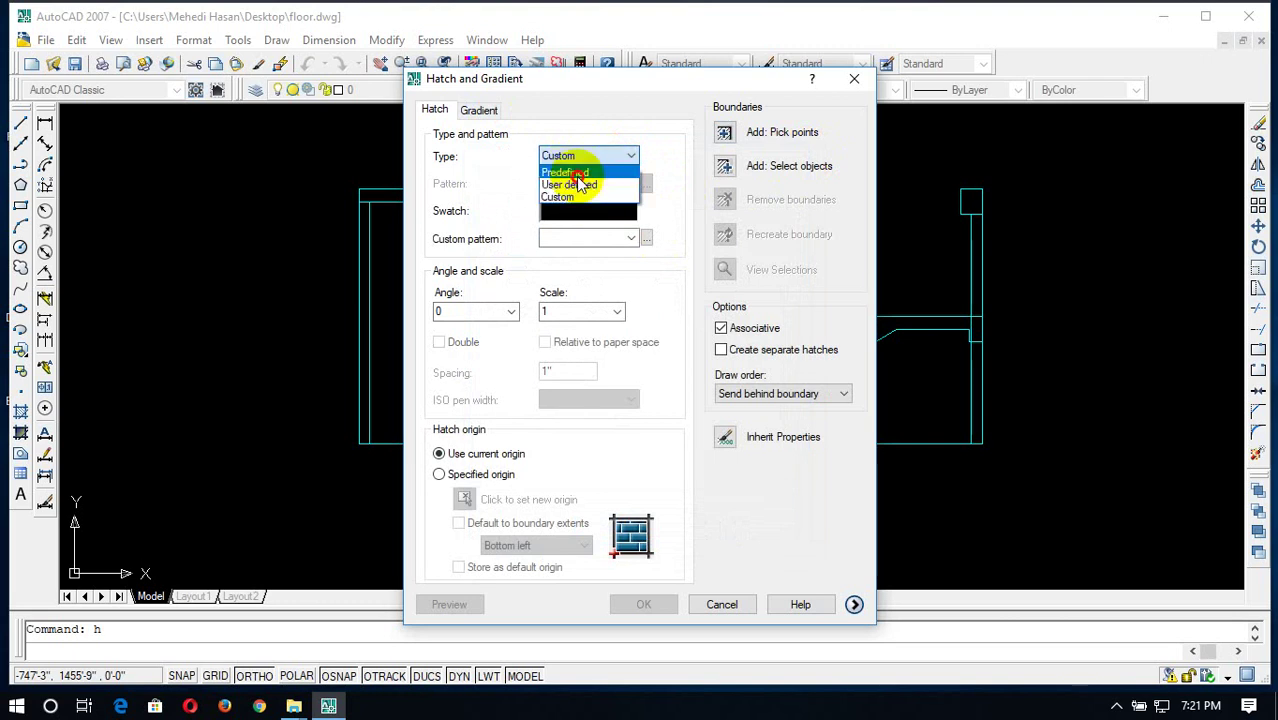
{"action": "left_click", "coordinate": [577, 175]}
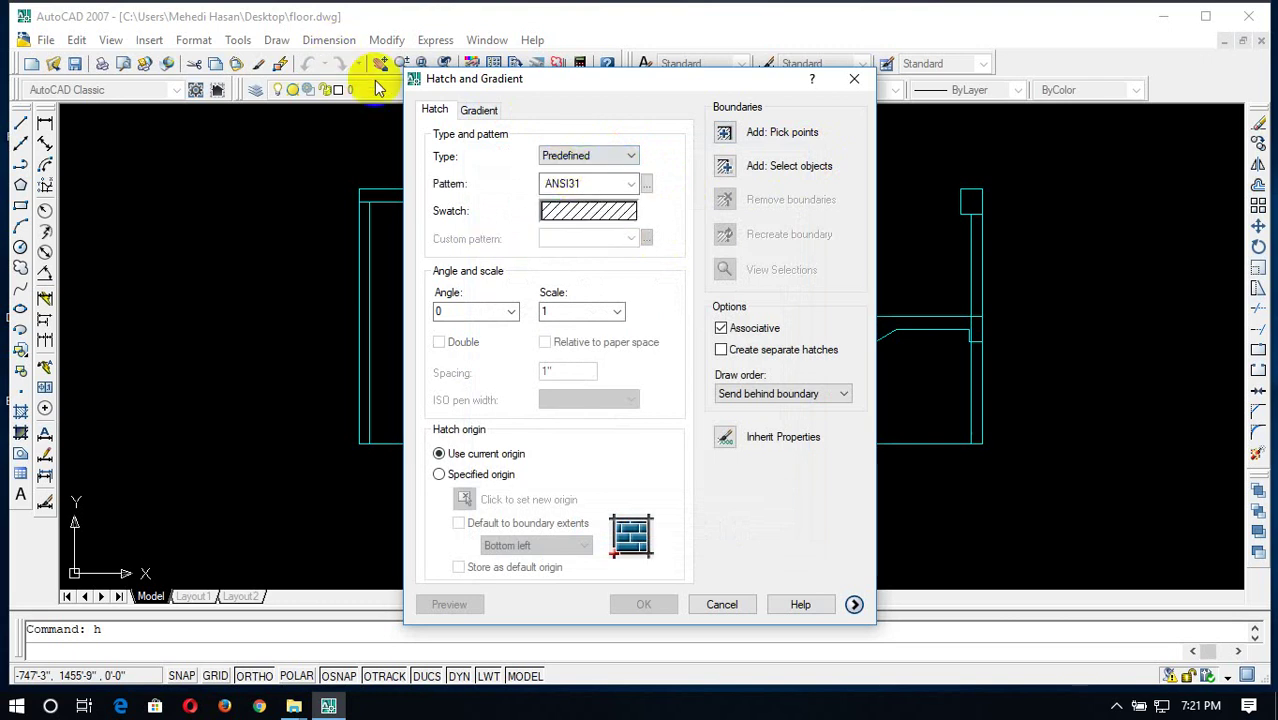
{"action": "left_click", "coordinate": [646, 184]}
{"action": "left_click", "coordinate": [536, 187]}
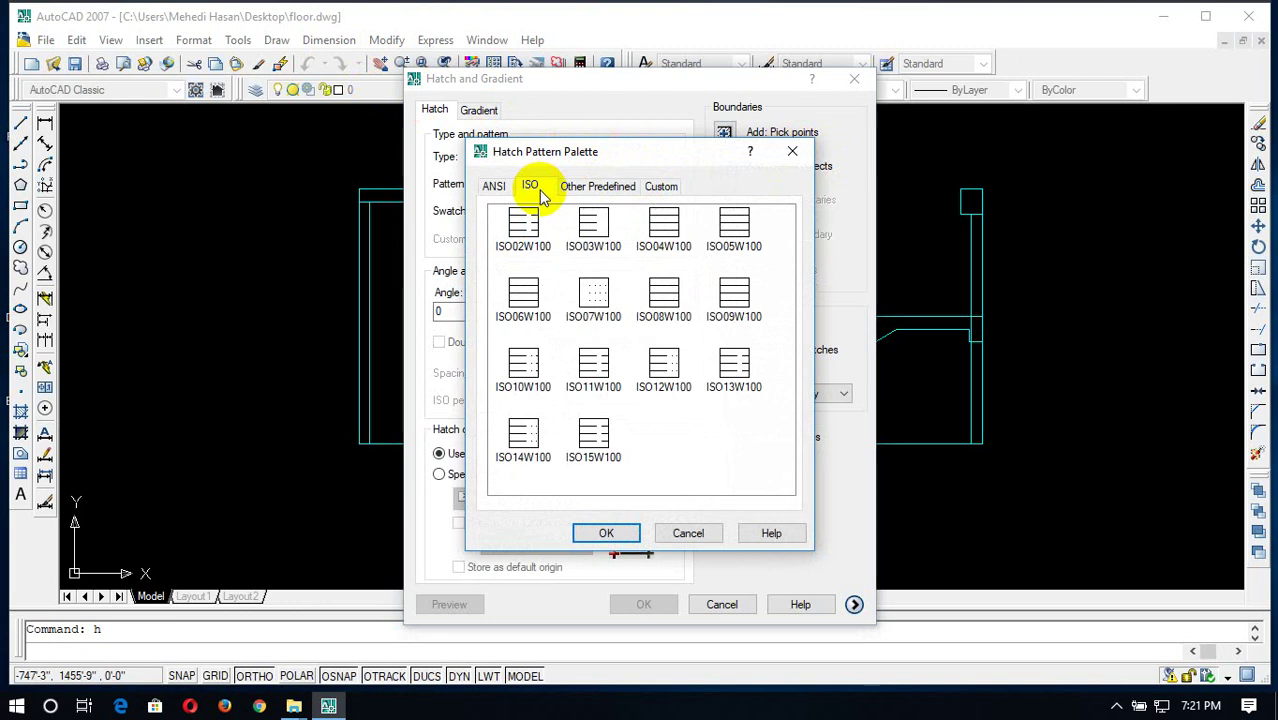
{"action": "left_click", "coordinate": [592, 186]}
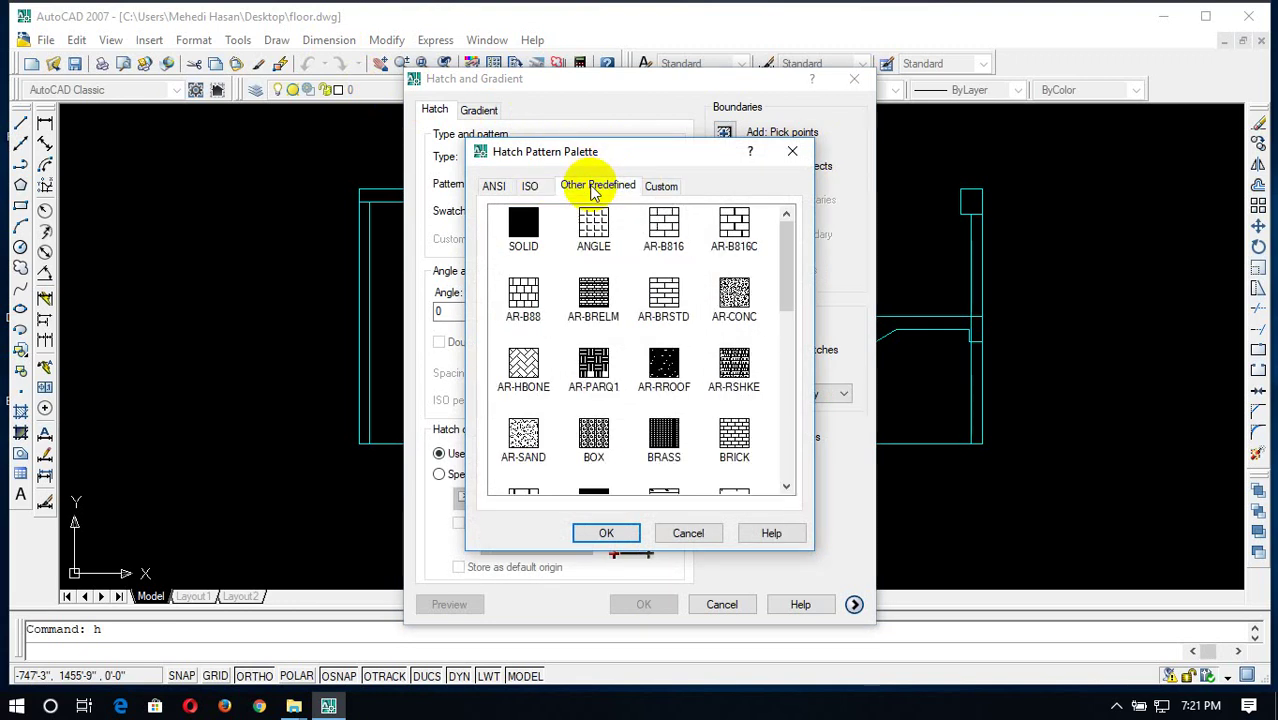
{"action": "scroll", "coordinate": [611, 272], "scroll_direction": "down", "scroll_amount": 3}
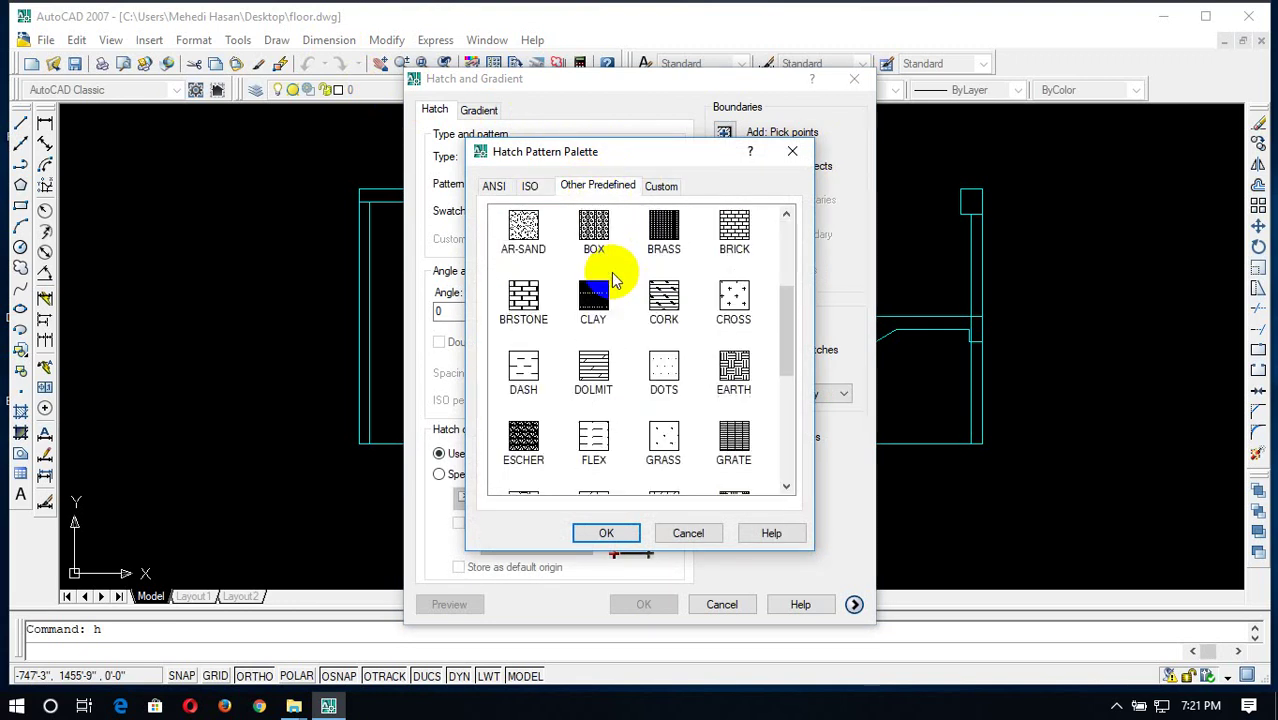
{"action": "scroll", "coordinate": [611, 272], "scroll_direction": "up", "scroll_amount": 2}
{"action": "scroll", "coordinate": [611, 272], "scroll_direction": "down", "scroll_amount": 2}
{"action": "scroll", "coordinate": [613, 278], "scroll_direction": "down", "scroll_amount": 3}
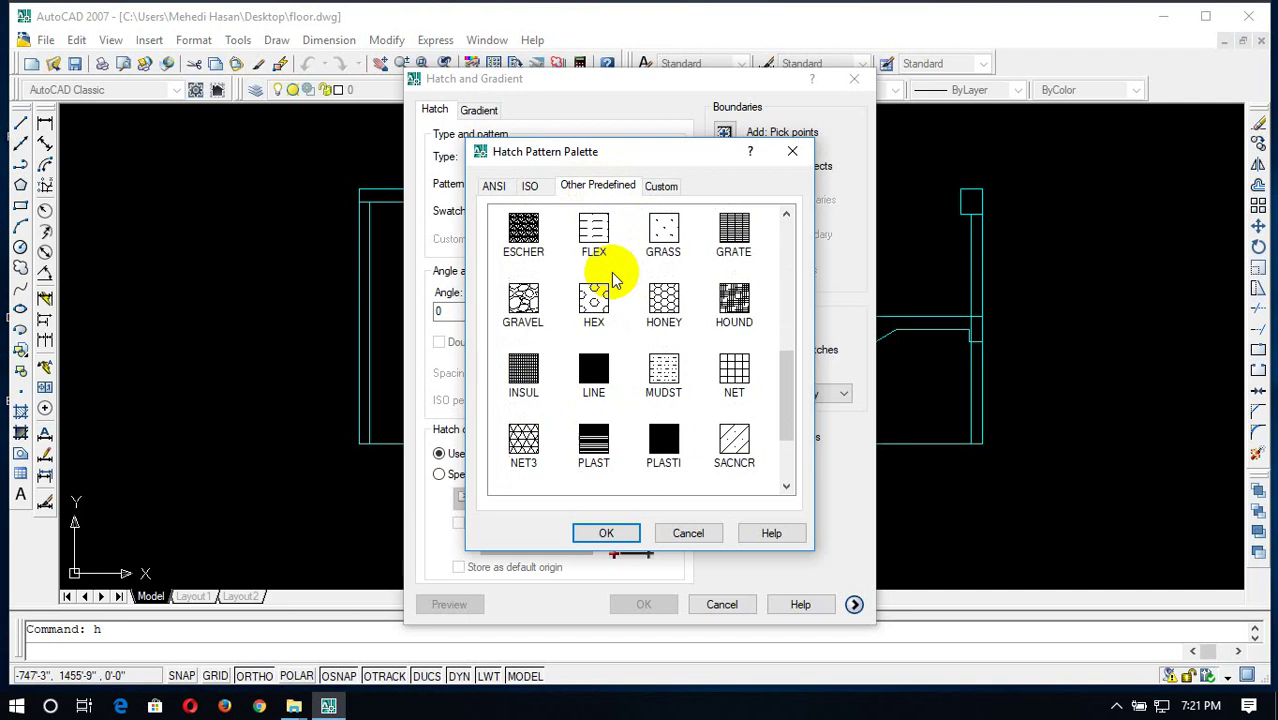
{"action": "scroll", "coordinate": [613, 274], "scroll_direction": "down", "scroll_amount": 2}
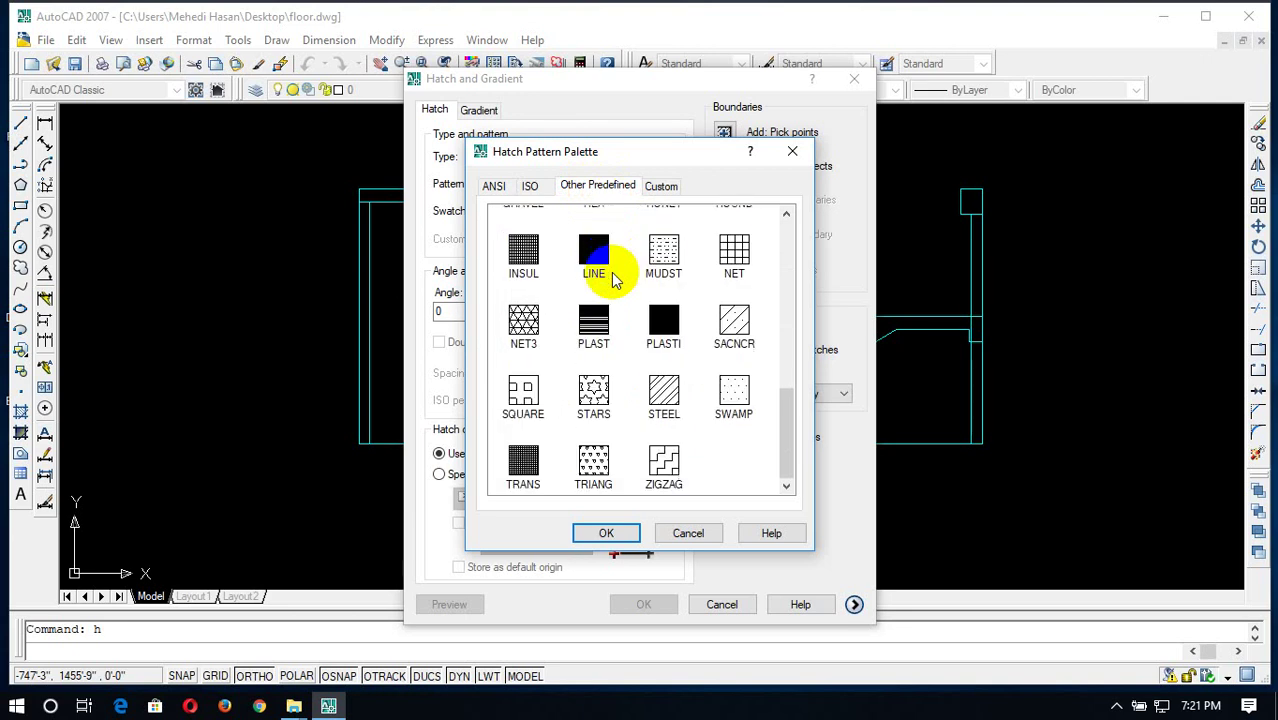
{"action": "scroll", "coordinate": [611, 272], "scroll_direction": "up", "scroll_amount": 2}
{"action": "scroll", "coordinate": [611, 272], "scroll_direction": "up", "scroll_amount": 4}
{"action": "scroll", "coordinate": [611, 272], "scroll_direction": "up", "scroll_amount": 2}
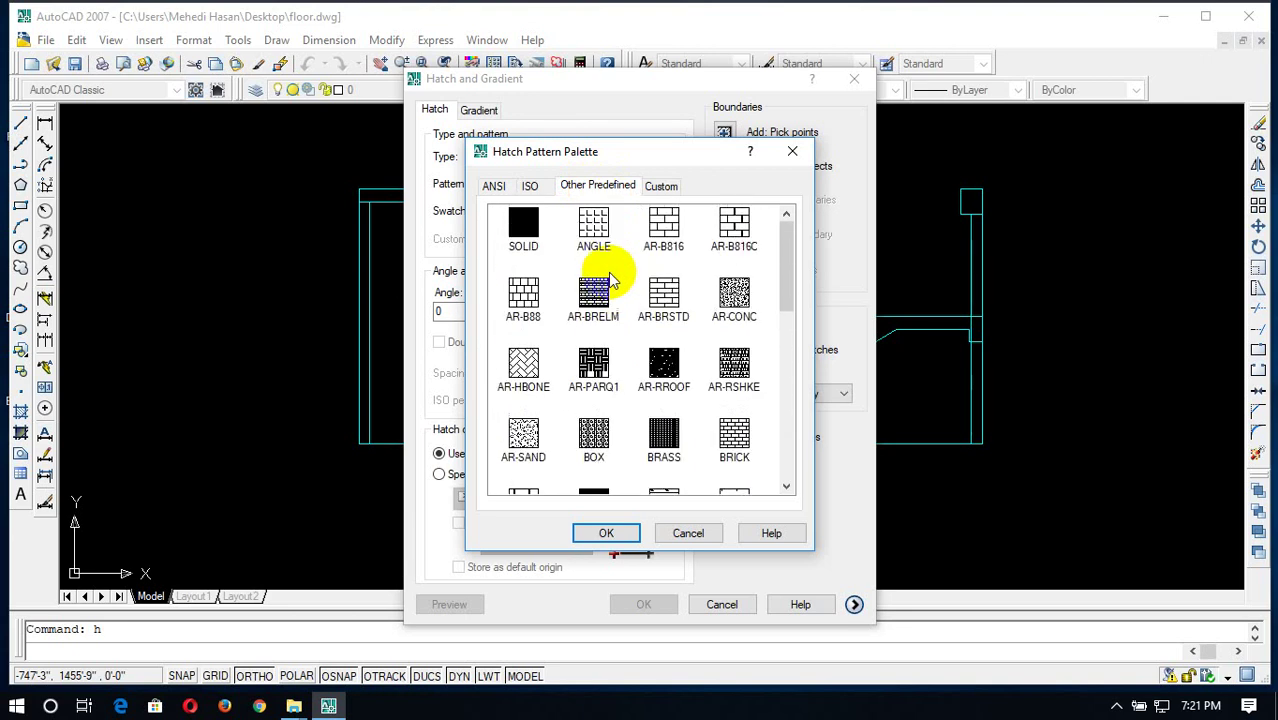
{"action": "left_click", "coordinate": [654, 188]}
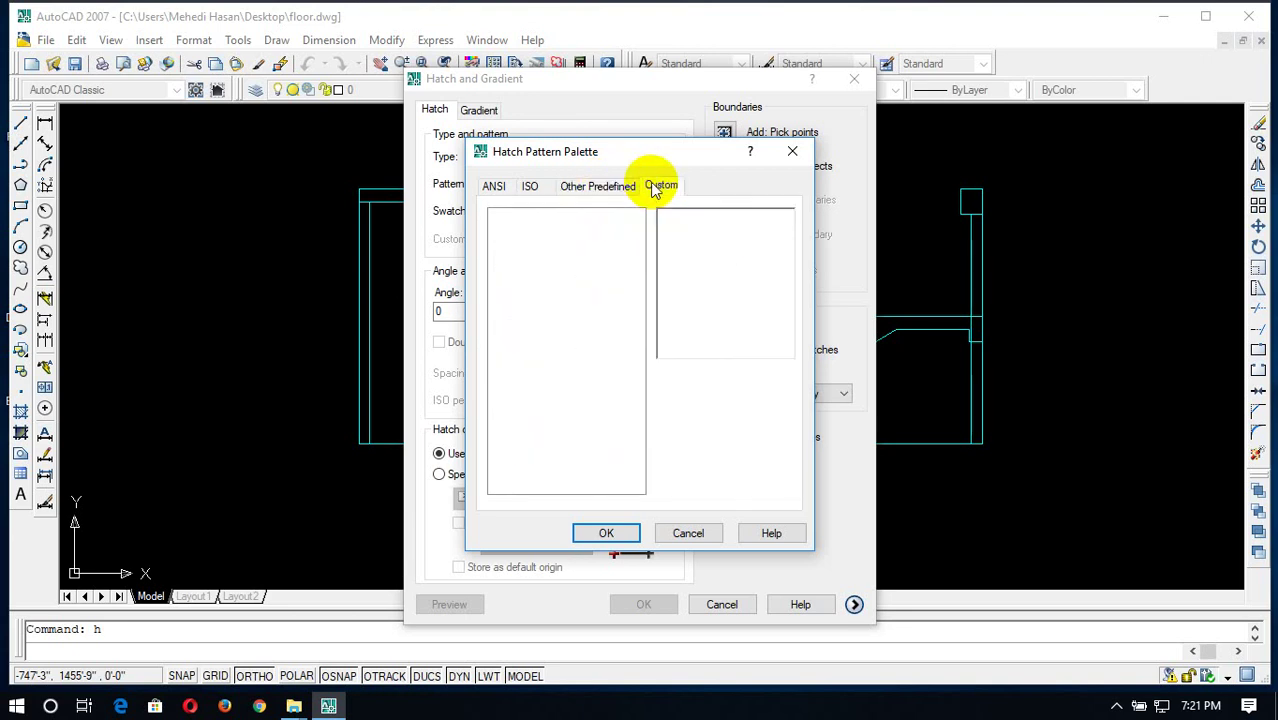
{"action": "left_click", "coordinate": [597, 188]}
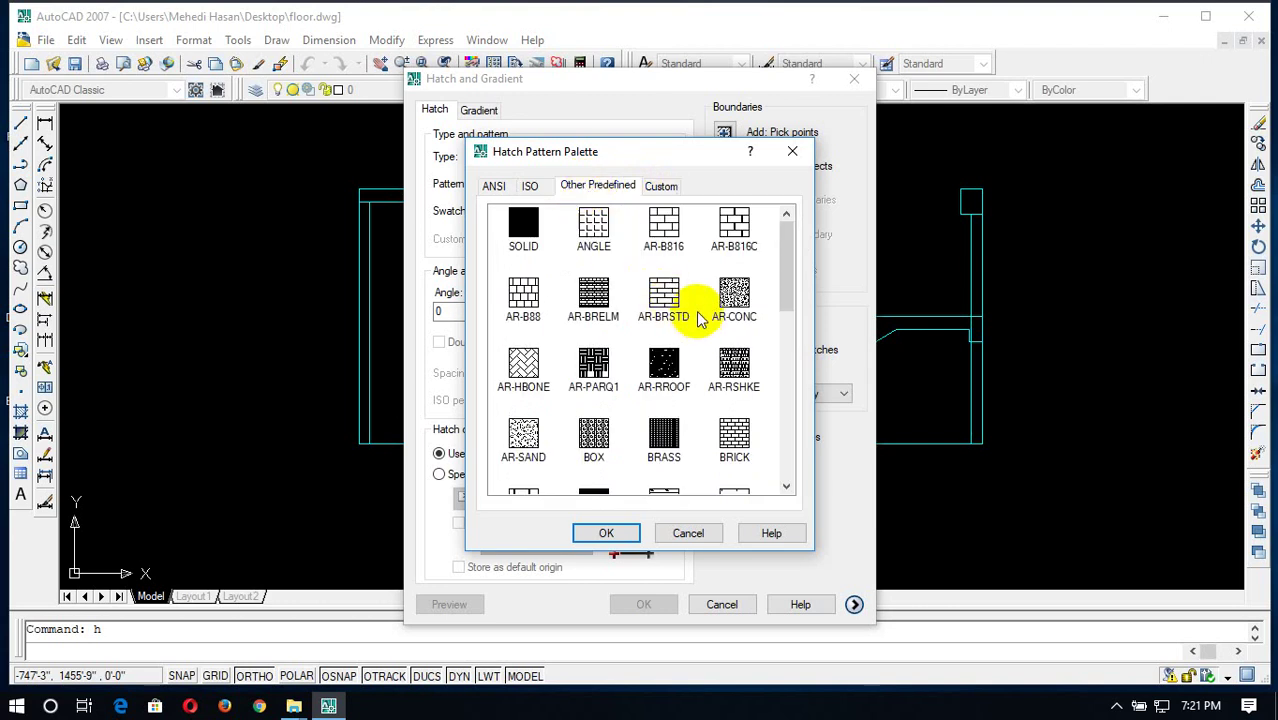
{"action": "scroll", "coordinate": [575, 350], "scroll_direction": "down", "scroll_amount": 1}
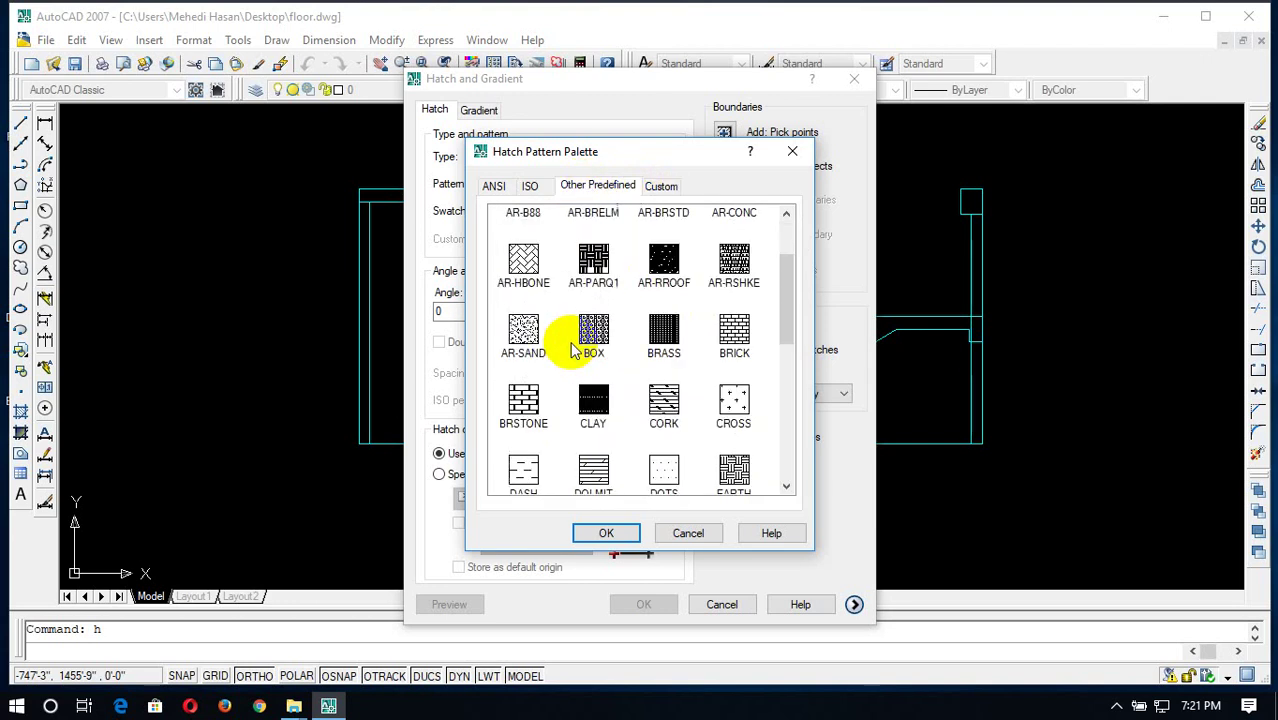
{"action": "scroll", "coordinate": [575, 350], "scroll_direction": "down", "scroll_amount": 2}
{"action": "scroll", "coordinate": [575, 350], "scroll_direction": "down", "scroll_amount": 2}
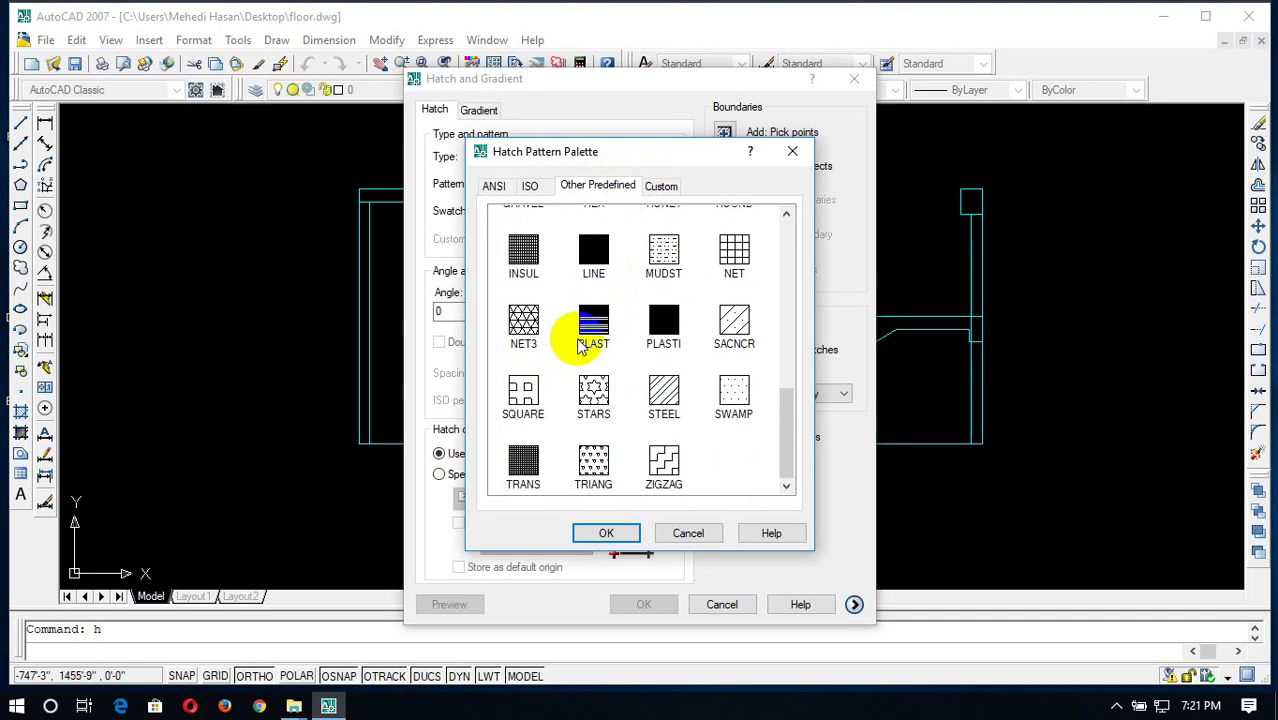
{"action": "scroll", "coordinate": [583, 345], "scroll_direction": "up", "scroll_amount": 5}
{"action": "left_click", "coordinate": [493, 185]}
{"action": "left_click", "coordinate": [531, 187]}
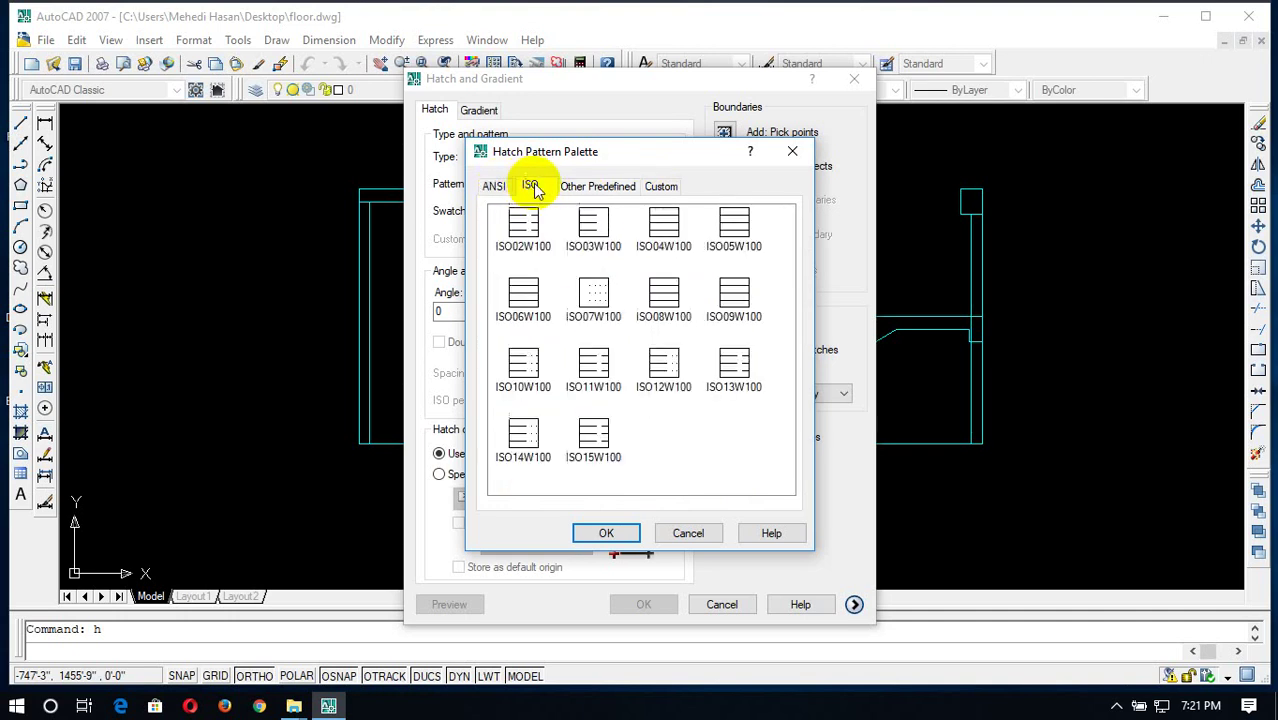
{"action": "left_click", "coordinate": [661, 186]}
{"action": "left_click", "coordinate": [792, 153]}
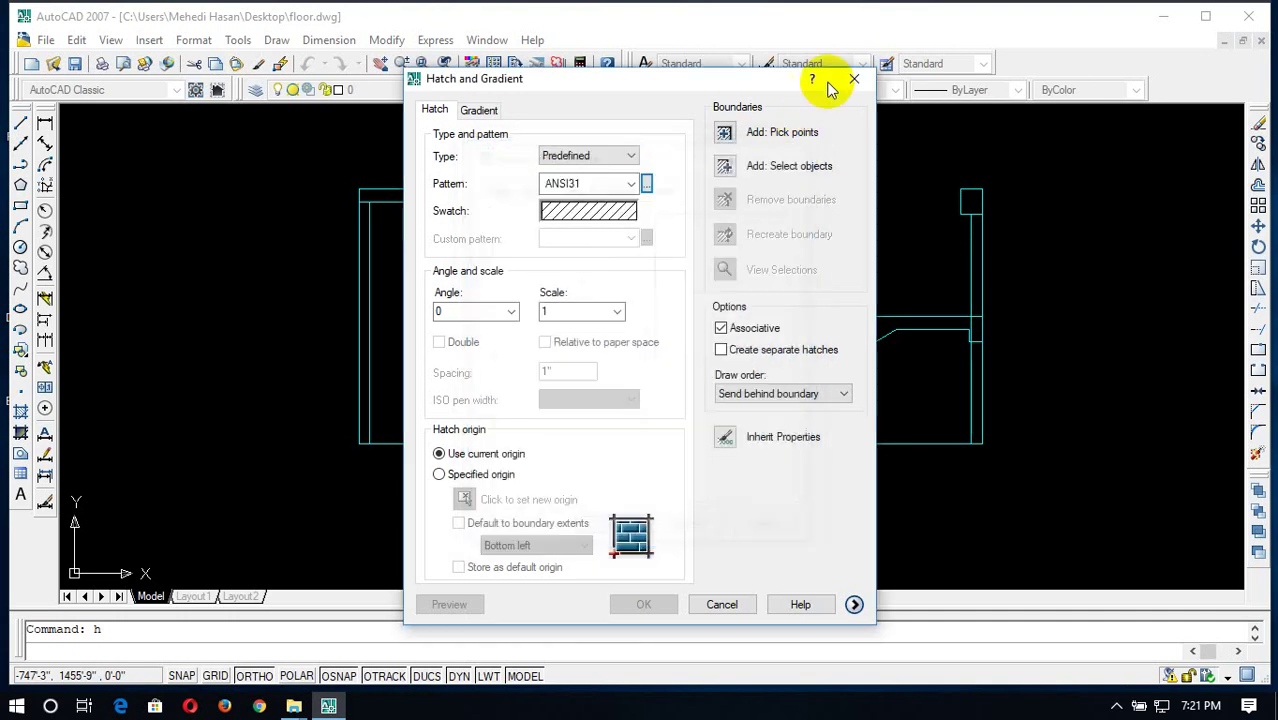
{"action": "left_click", "coordinate": [855, 82]}
{"action": "scroll", "coordinate": [560, 345], "scroll_direction": "up", "scroll_amount": 2}
Draw three vertical guide lines of different lengths inside the left door panel
{"action": "scroll", "coordinate": [509, 357], "scroll_direction": "up", "scroll_amount": 3}
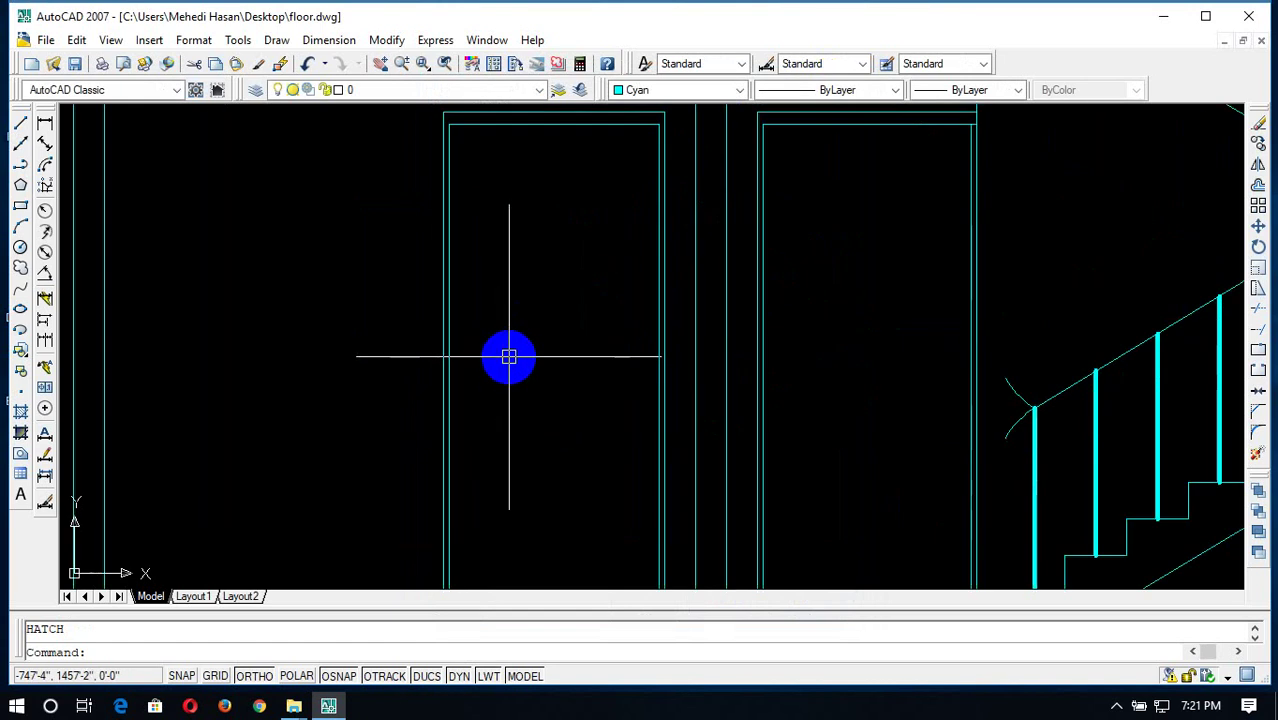
{"action": "type", "text": "l"}
{"action": "key", "text": "Return"}
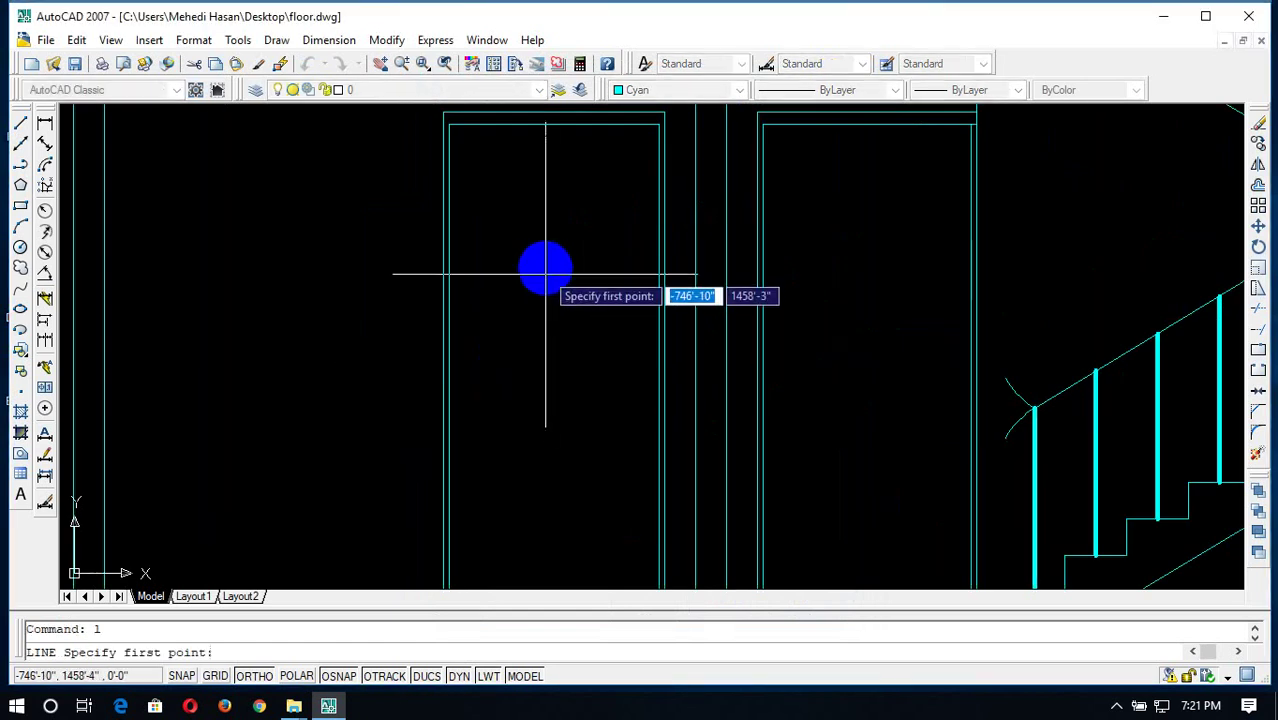
{"action": "left_click", "coordinate": [497, 373]}
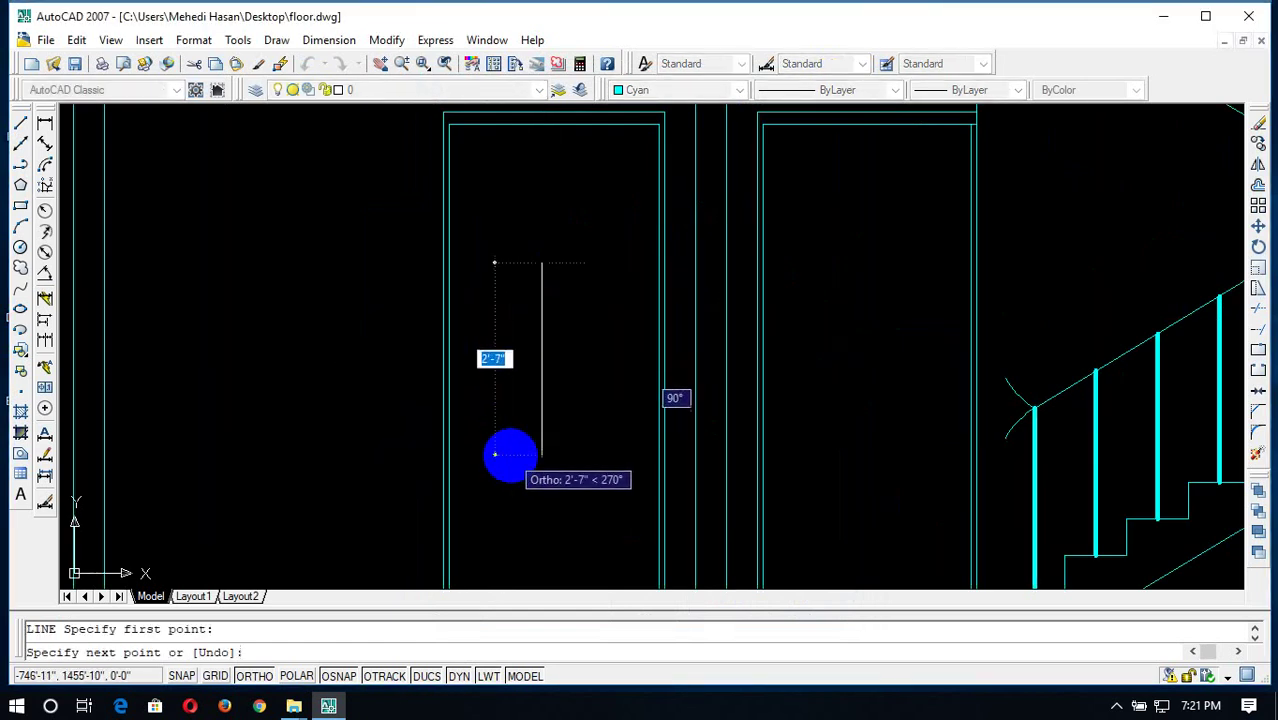
{"action": "left_click", "coordinate": [540, 487]}
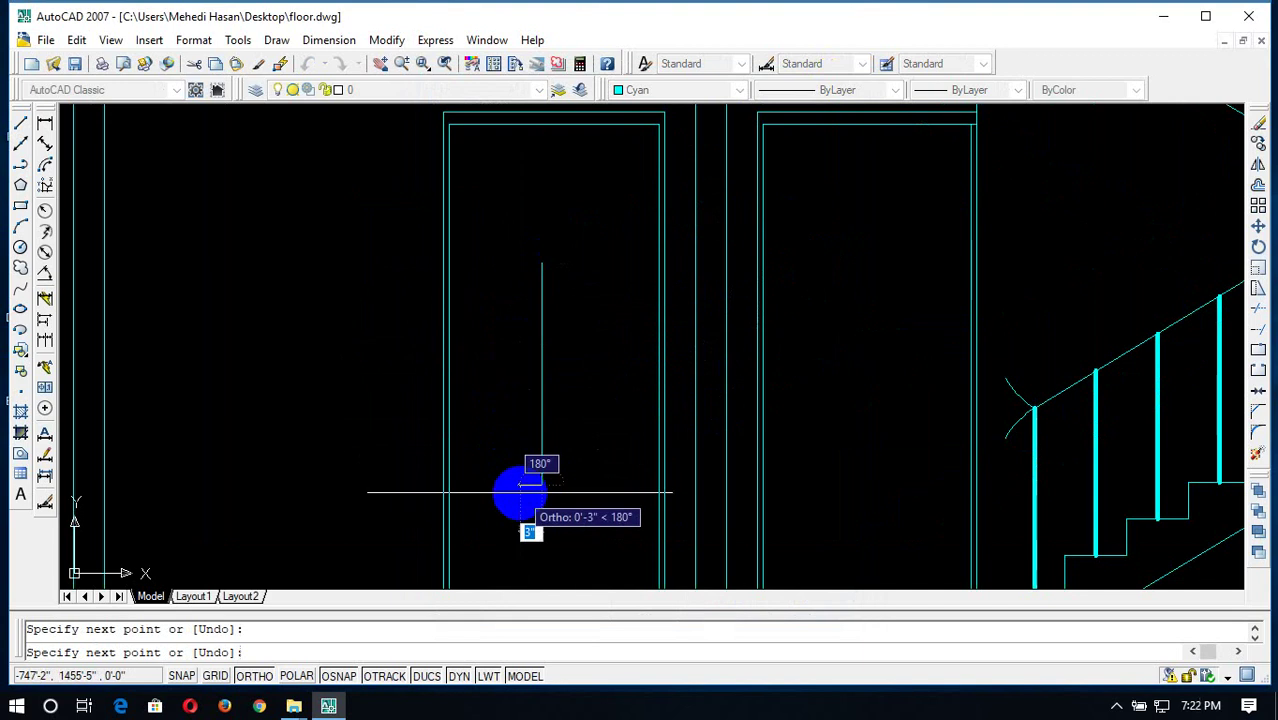
{"action": "key", "text": "Return"}
{"action": "key", "text": "Return"}
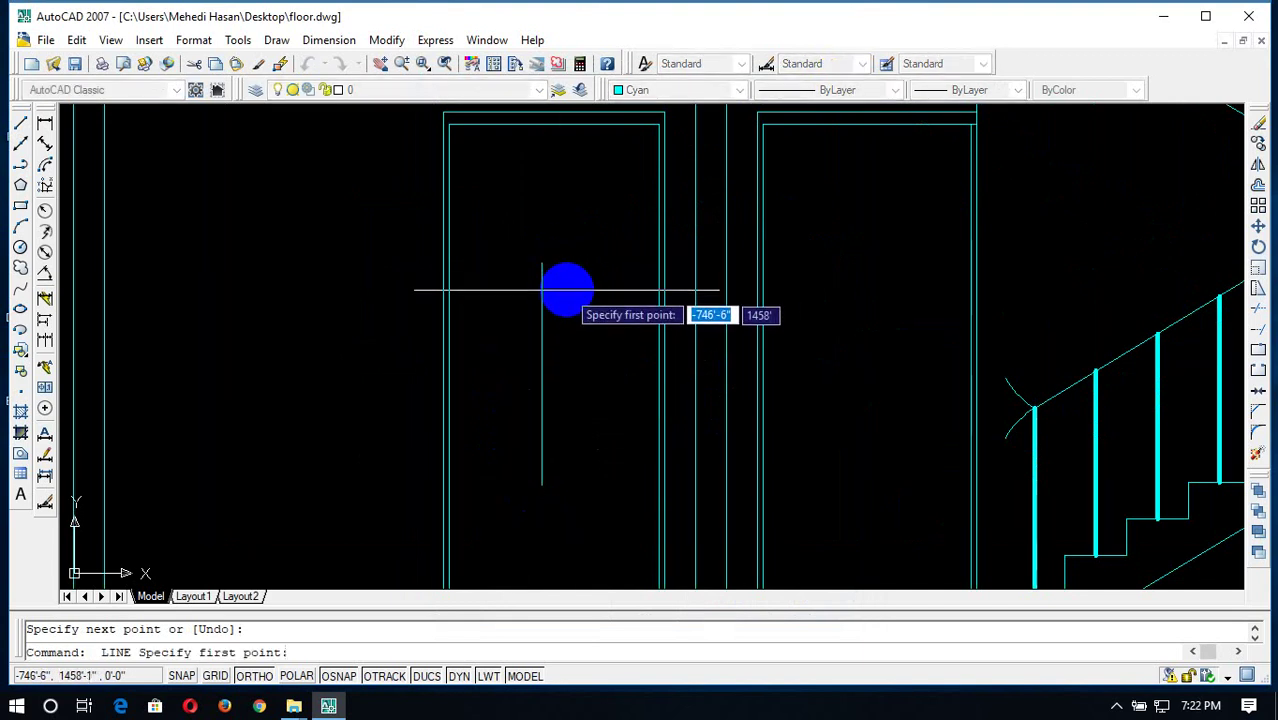
{"action": "left_click", "coordinate": [564, 266]}
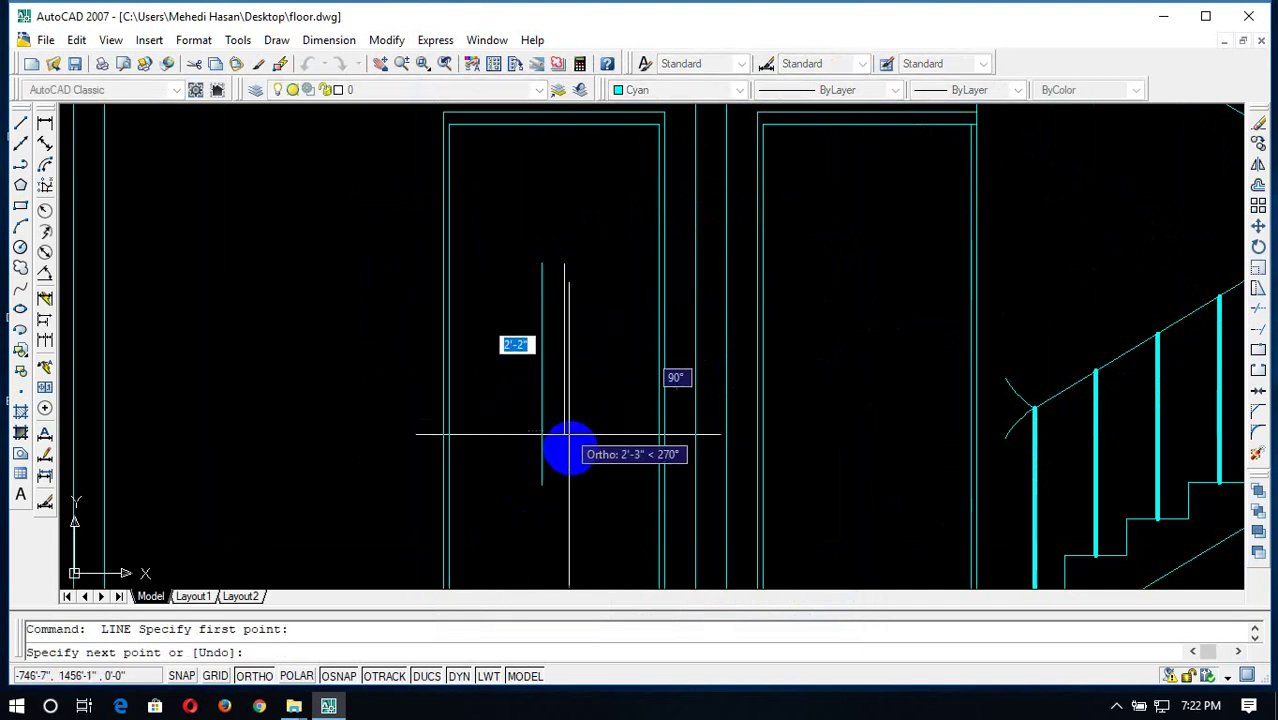
{"action": "left_click", "coordinate": [564, 464]}
{"action": "key", "text": "Return"}
{"action": "key", "text": "Return"}
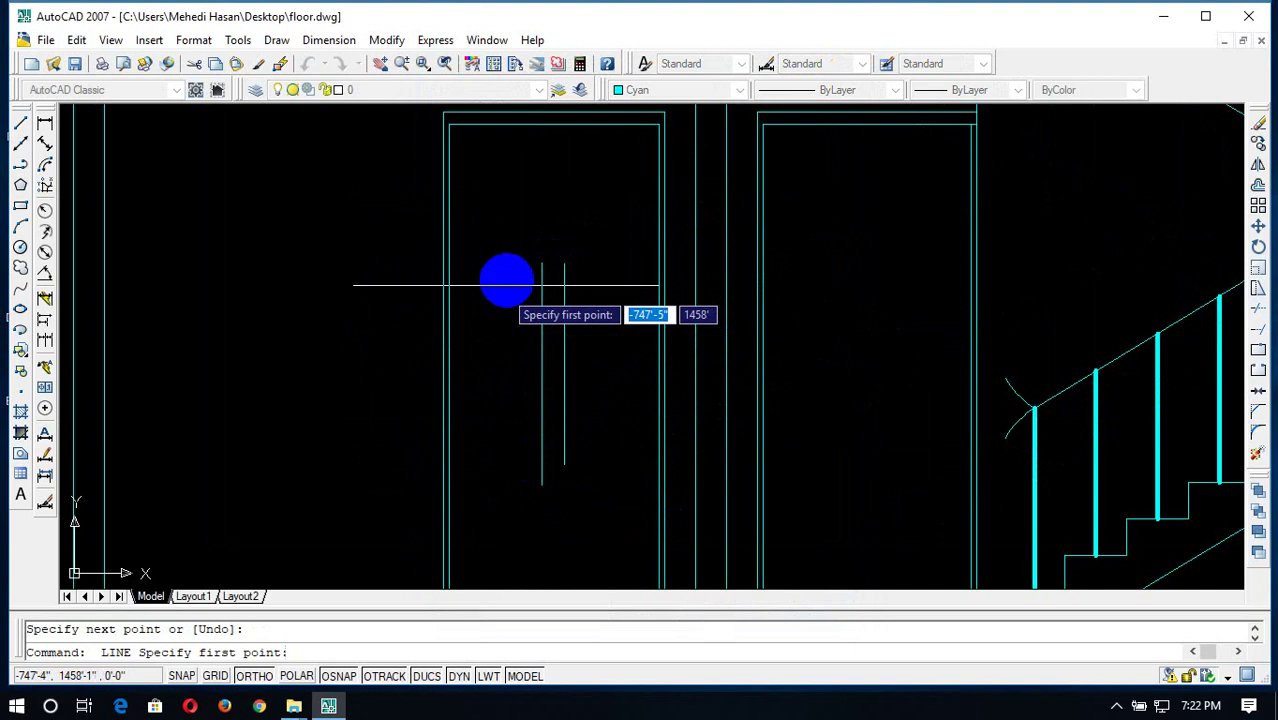
{"action": "left_click", "coordinate": [507, 272]}
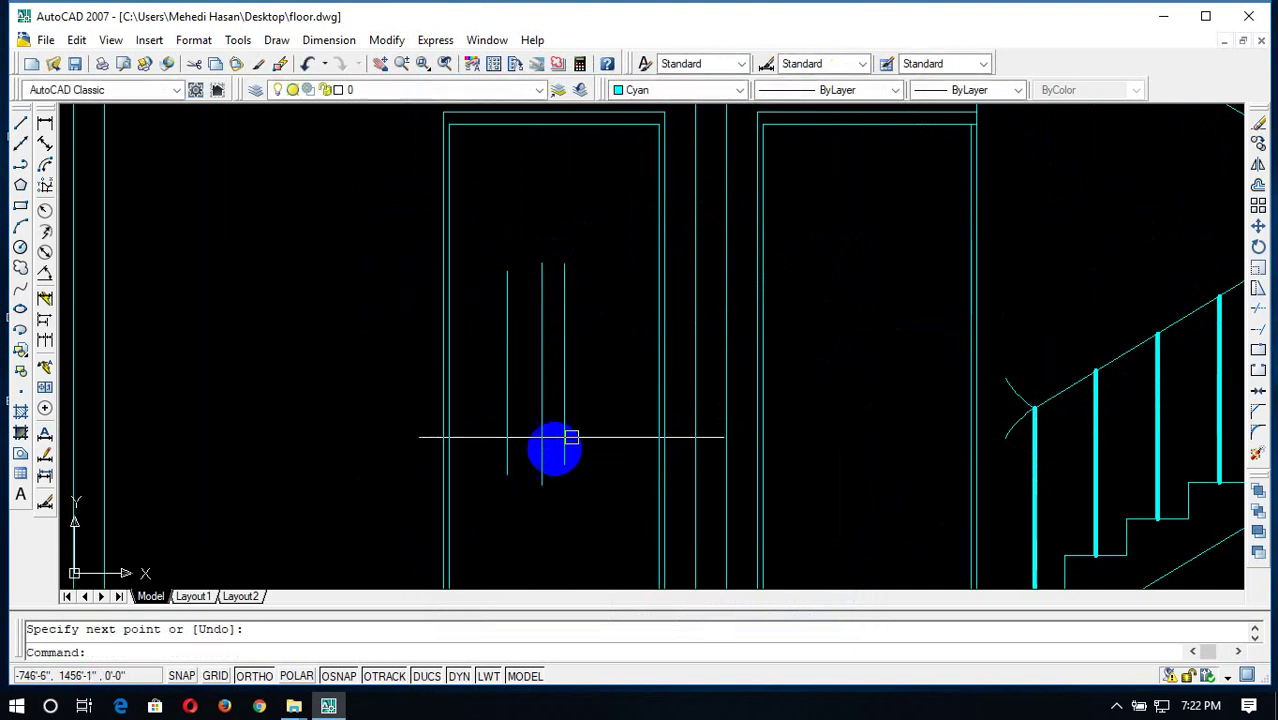
Finish the third vertical guide line, then draw a three-point arc from a door line's top
{"action": "left_click", "coordinate": [508, 470]}
{"action": "key", "text": "Escape"}
{"action": "type", "text": "arc"}
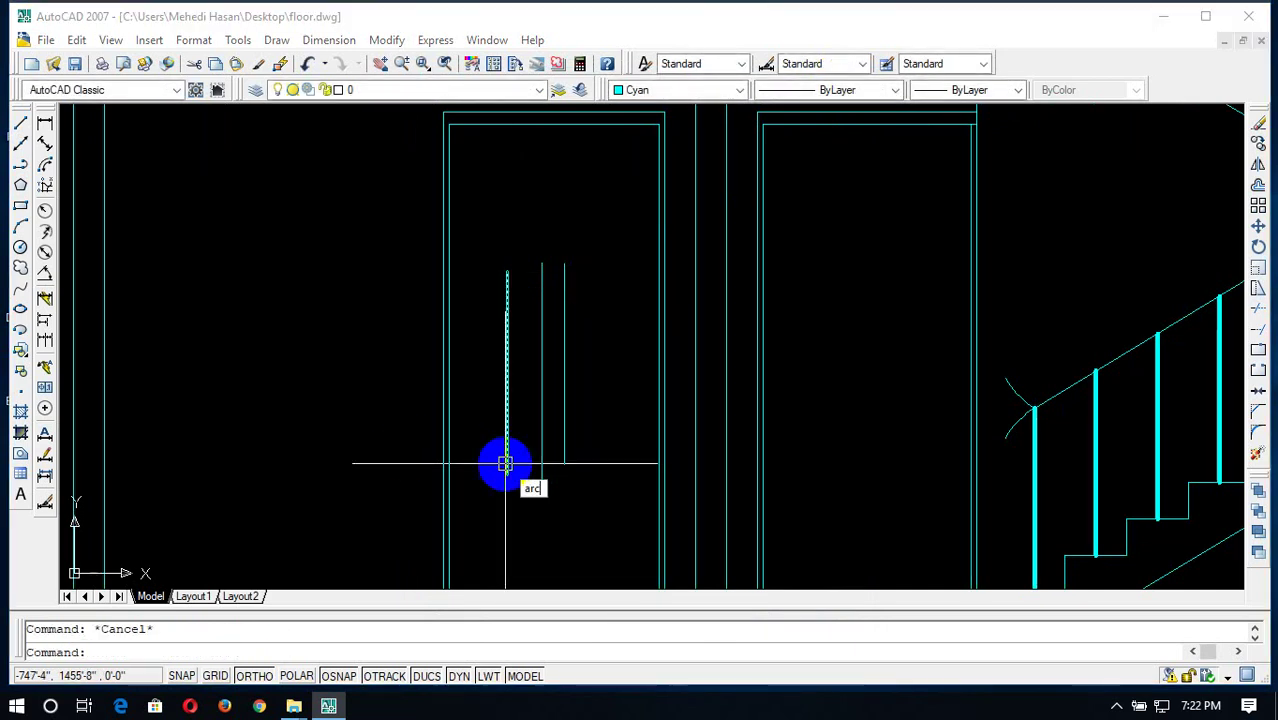
{"action": "key", "text": "Return"}
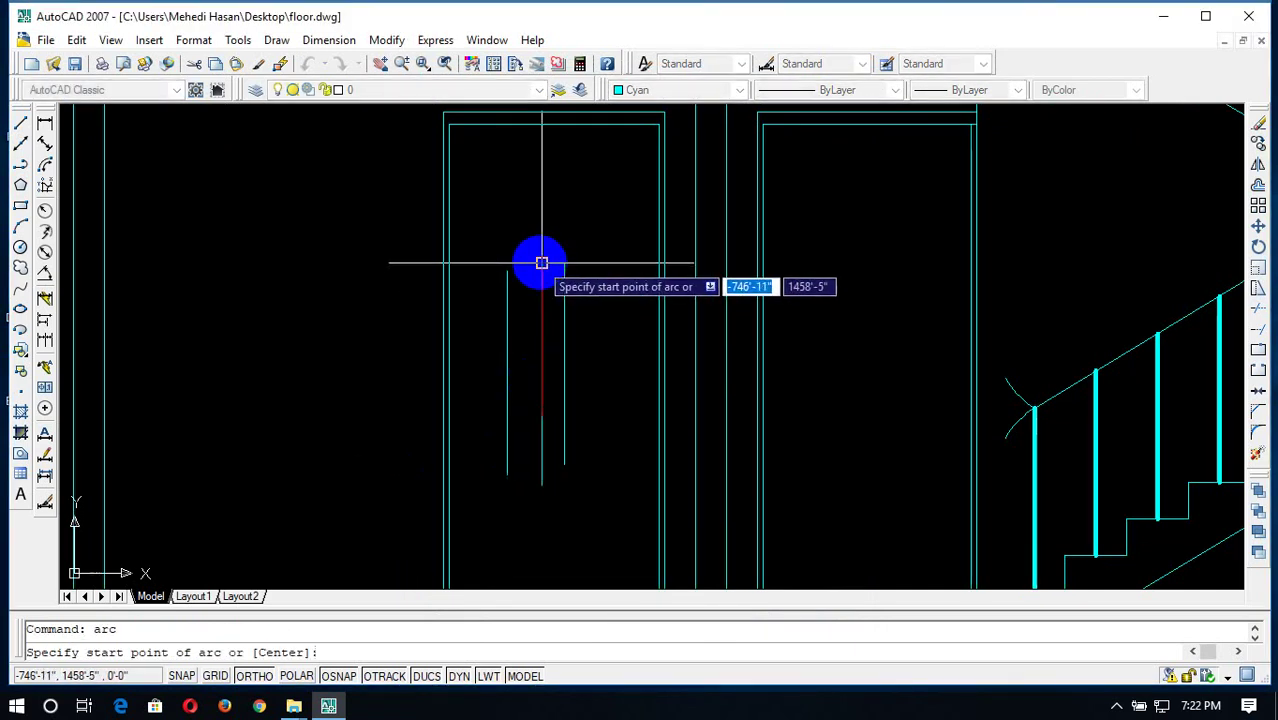
{"action": "left_click", "coordinate": [542, 263]}
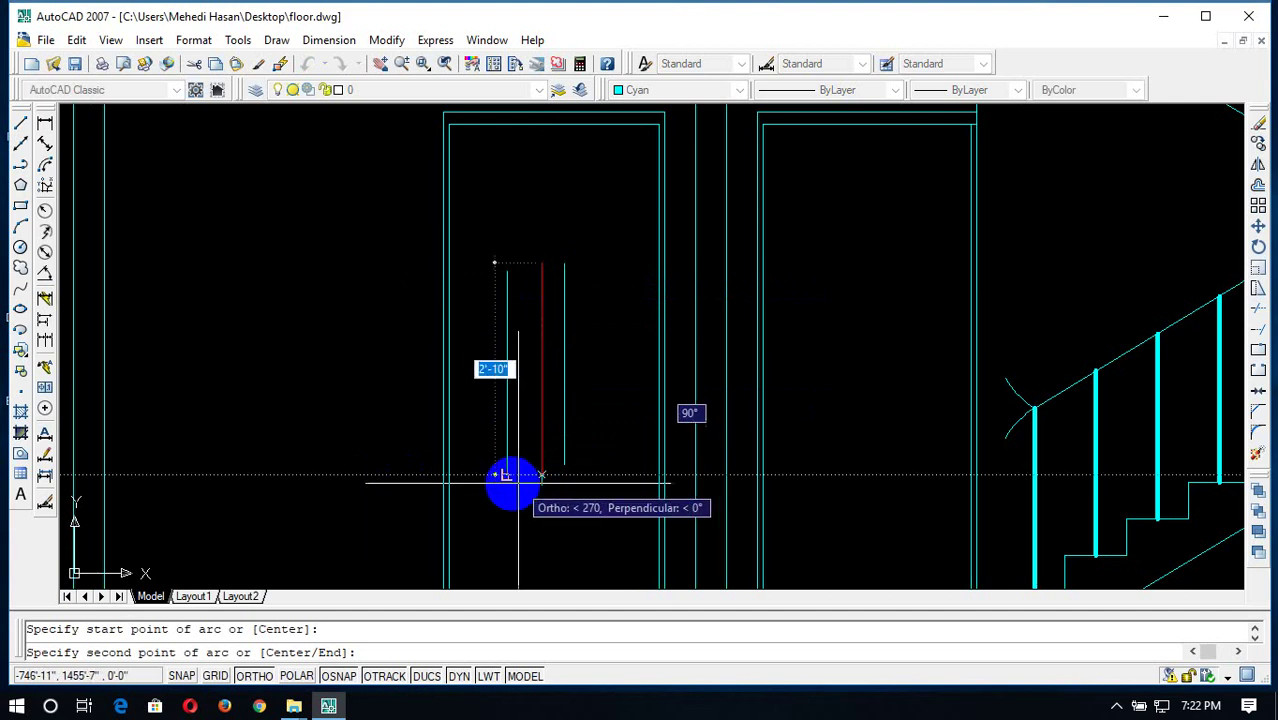
{"action": "left_click", "coordinate": [507, 475]}
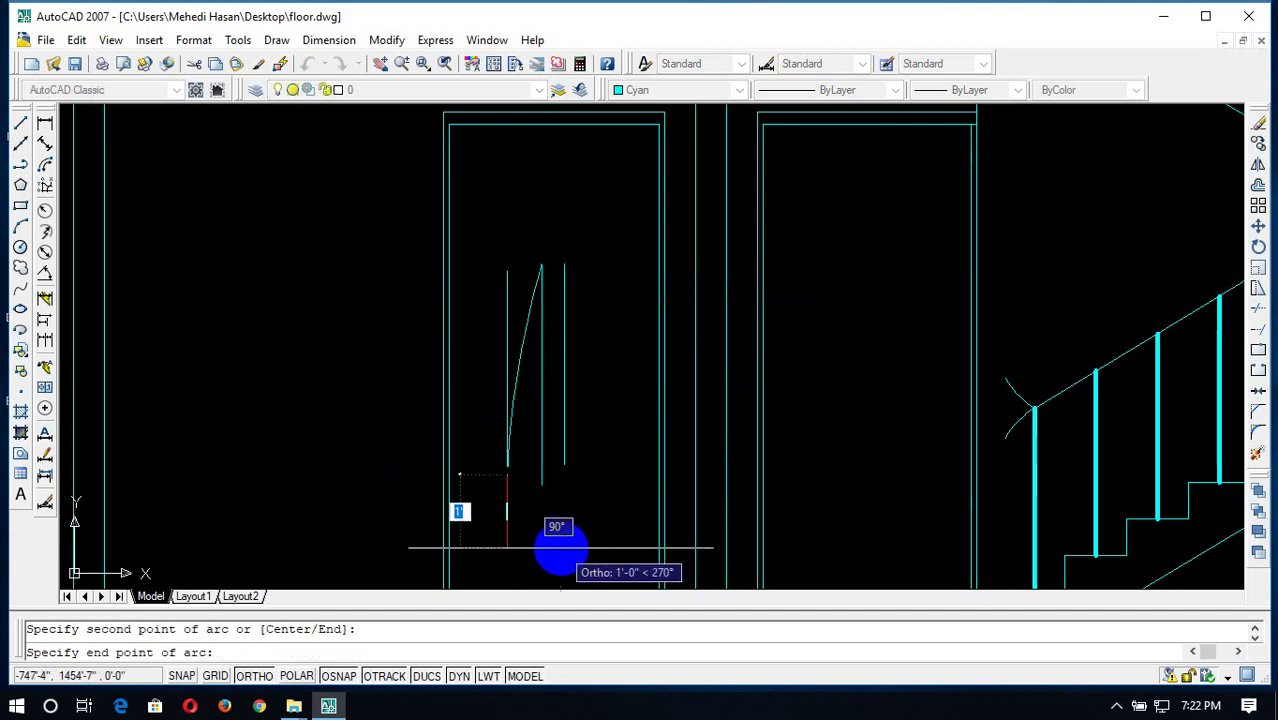
{"action": "scroll", "coordinate": [684, 578], "scroll_direction": "down", "scroll_amount": 4}
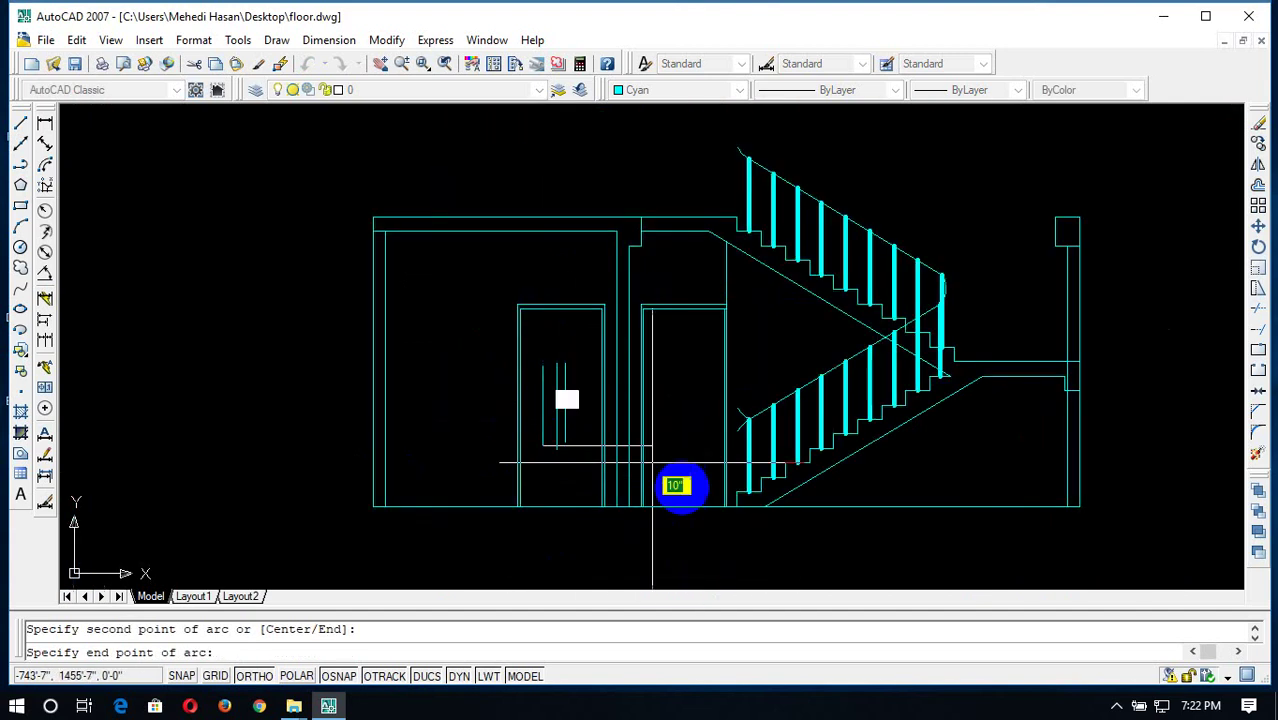
{"action": "left_click", "coordinate": [680, 549]}
{"action": "scroll", "coordinate": [534, 381], "scroll_direction": "up", "scroll_amount": 3}
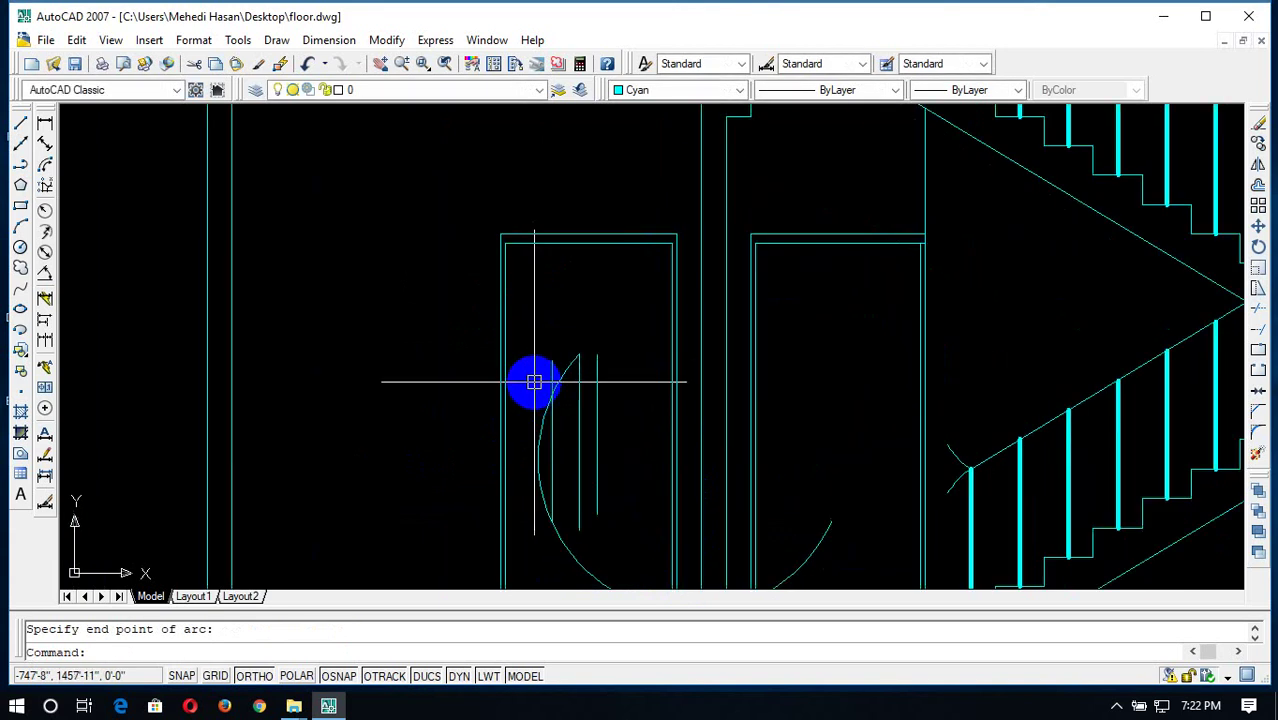
Draw a second sweeping arc starting from the inner vertical line's top
{"action": "type", "text": "arc"}
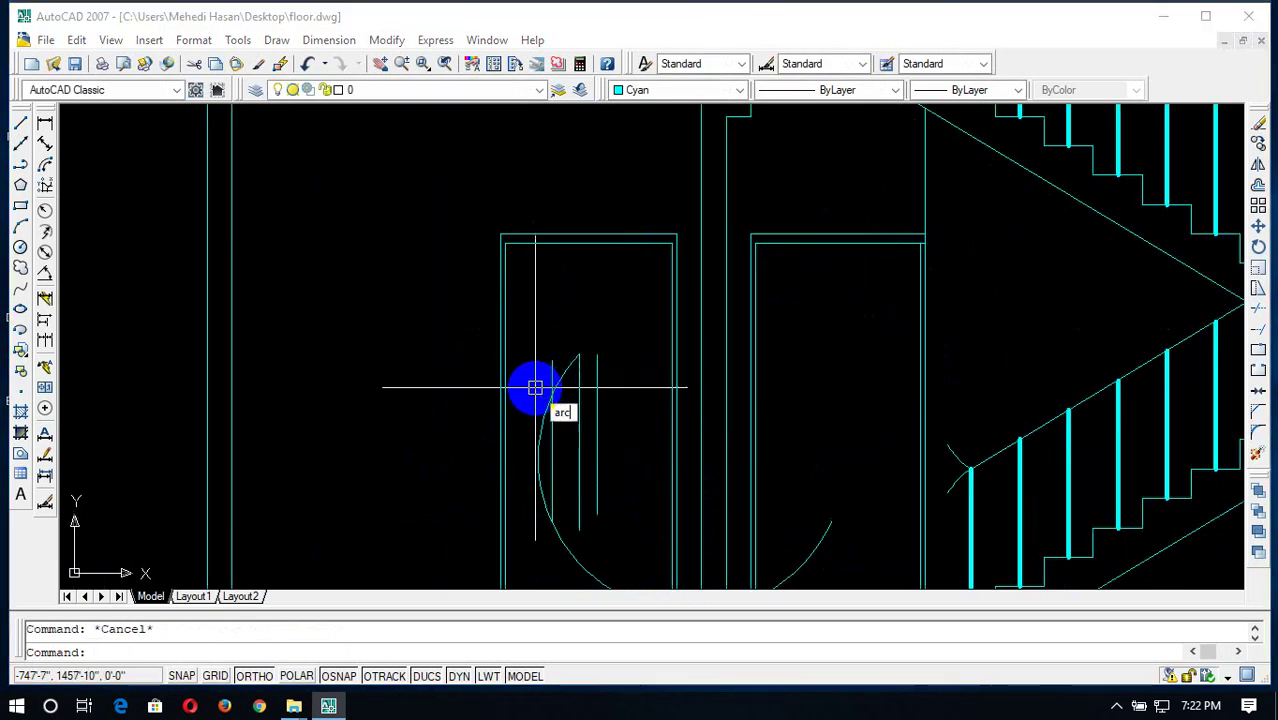
{"action": "key", "text": "Return"}
{"action": "left_click", "coordinate": [579, 354]}
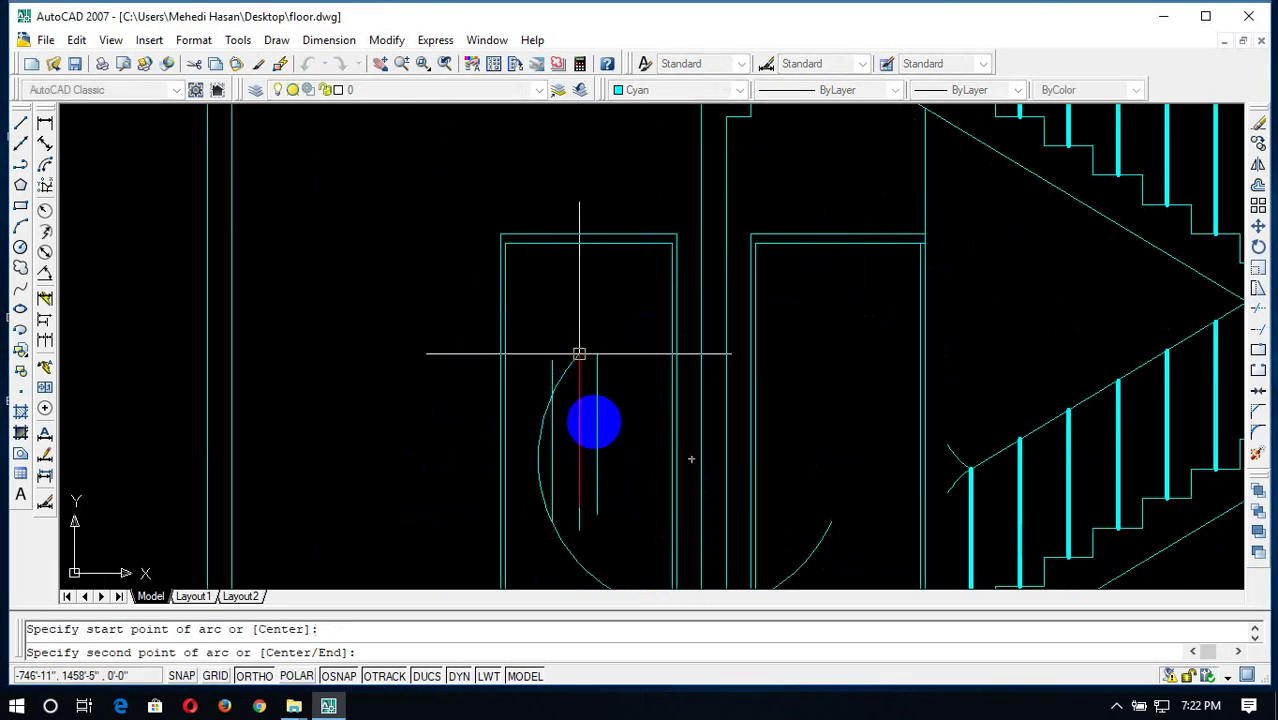
{"action": "left_click", "coordinate": [597, 513]}
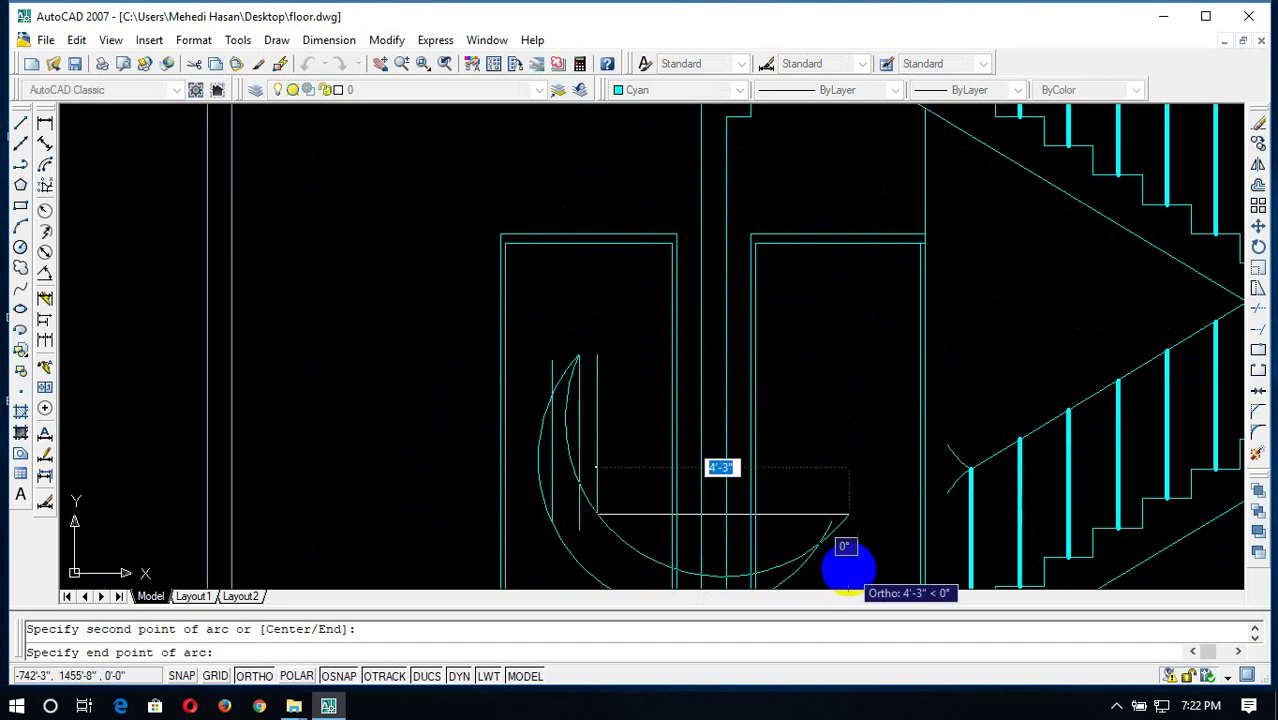
{"action": "left_click", "coordinate": [848, 568]}
{"action": "scroll", "coordinate": [610, 460], "scroll_direction": "up", "scroll_amount": 3}
{"action": "scroll", "coordinate": [607, 451], "scroll_direction": "down", "scroll_amount": 2}
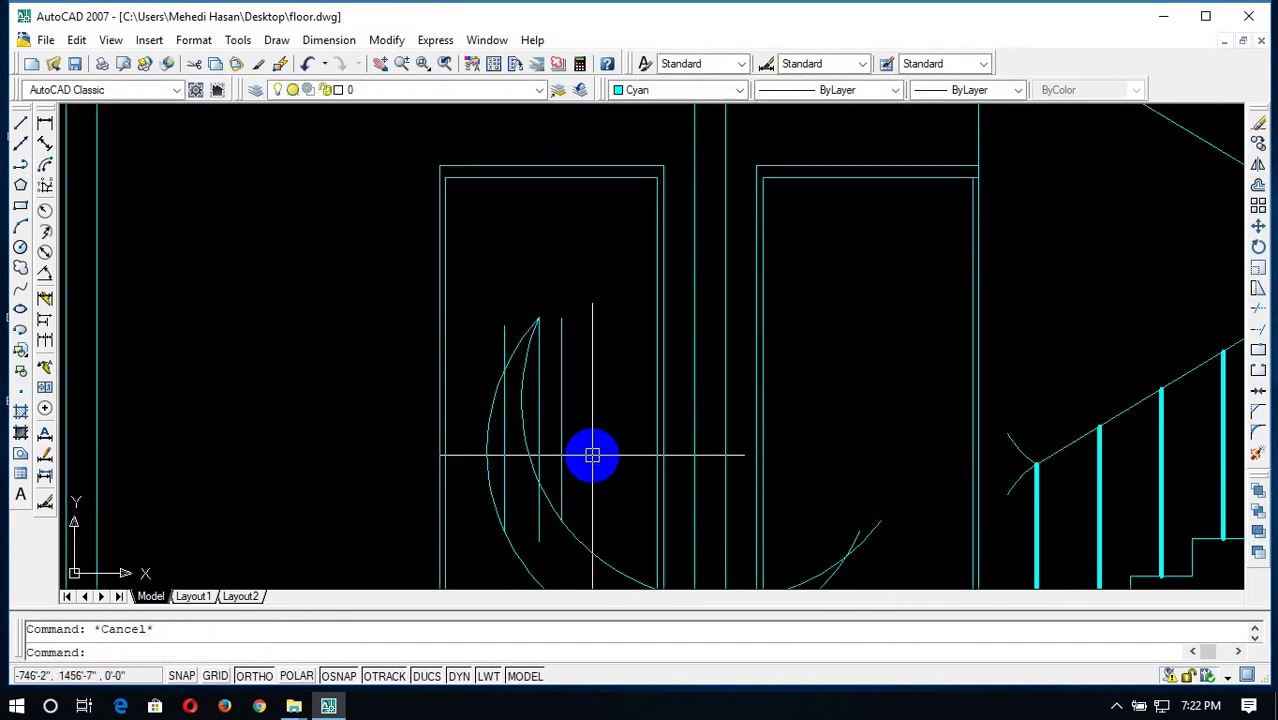
Draw a short line of length 2 from the arc's top point
{"action": "type", "text": "l"}
{"action": "key", "text": "Return"}
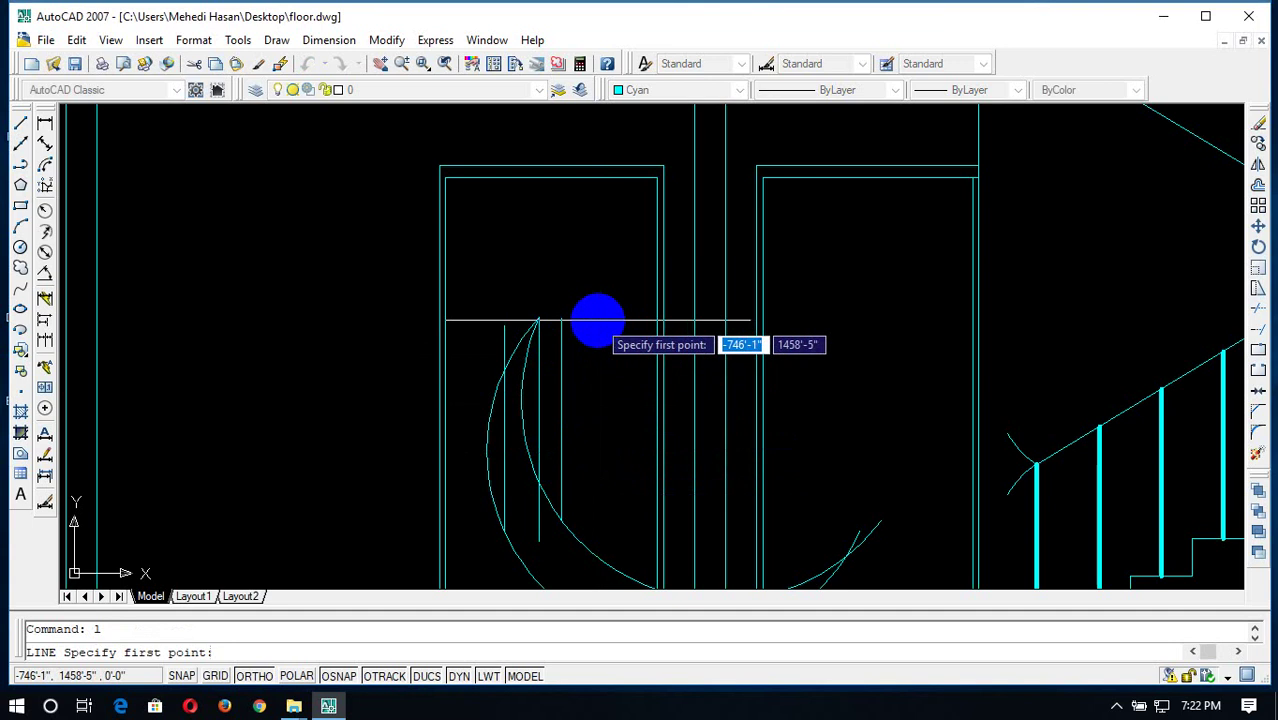
{"action": "left_click", "coordinate": [598, 320]}
{"action": "type", "text": "2"}
{"action": "key", "text": "Return"}
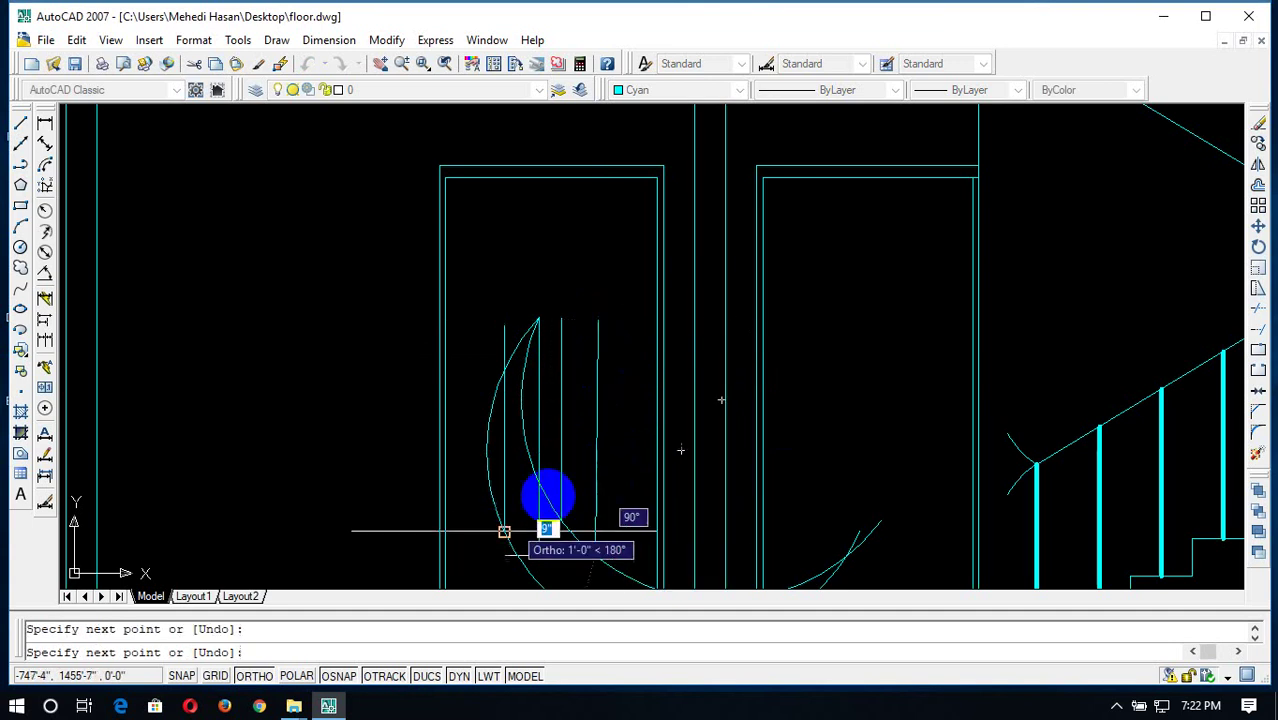
{"action": "key", "text": "Escape"}
Start an arc near the arcs' tip, cancel it, and centre the door arcs
{"action": "type", "text": "arc"}
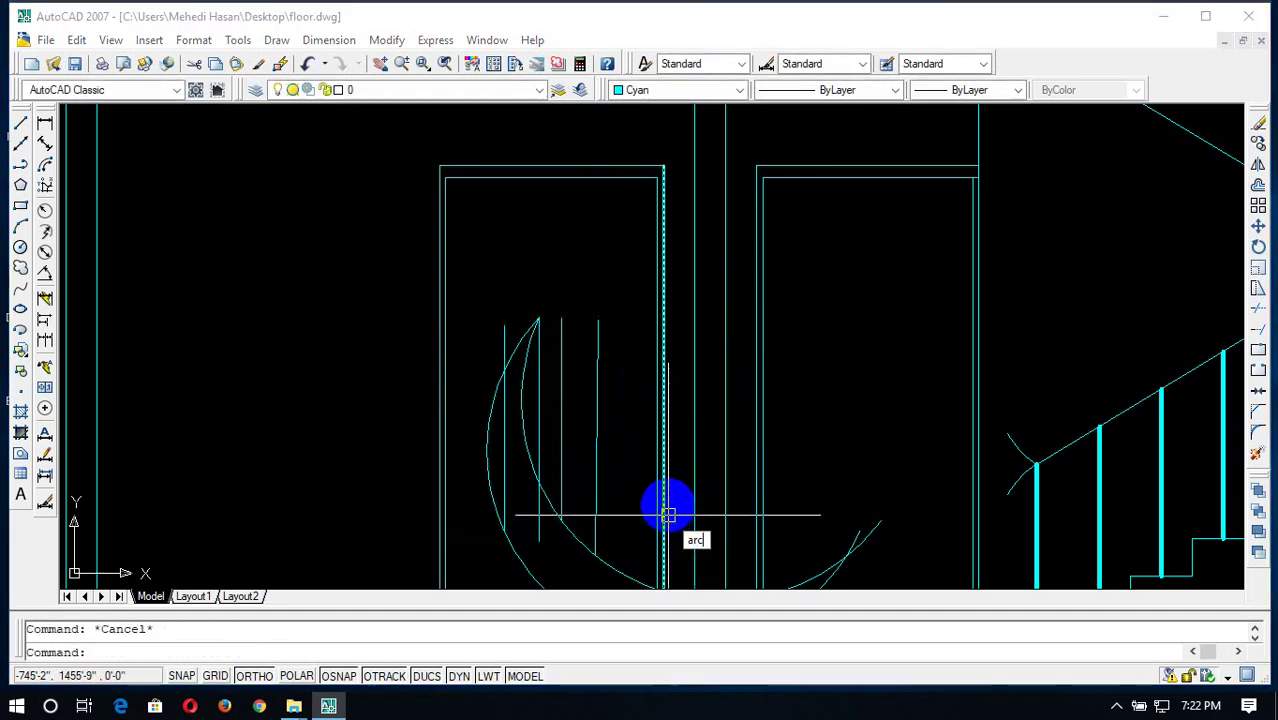
{"action": "key", "text": "Return"}
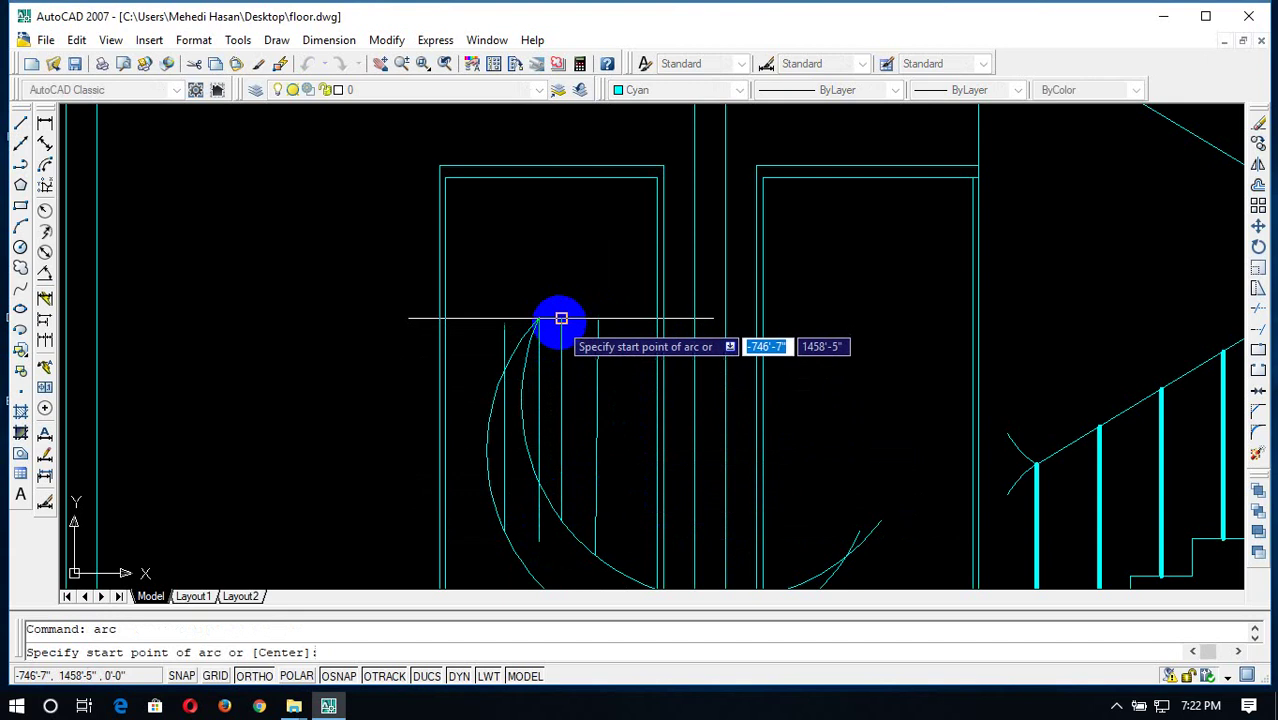
{"action": "left_click", "coordinate": [562, 320]}
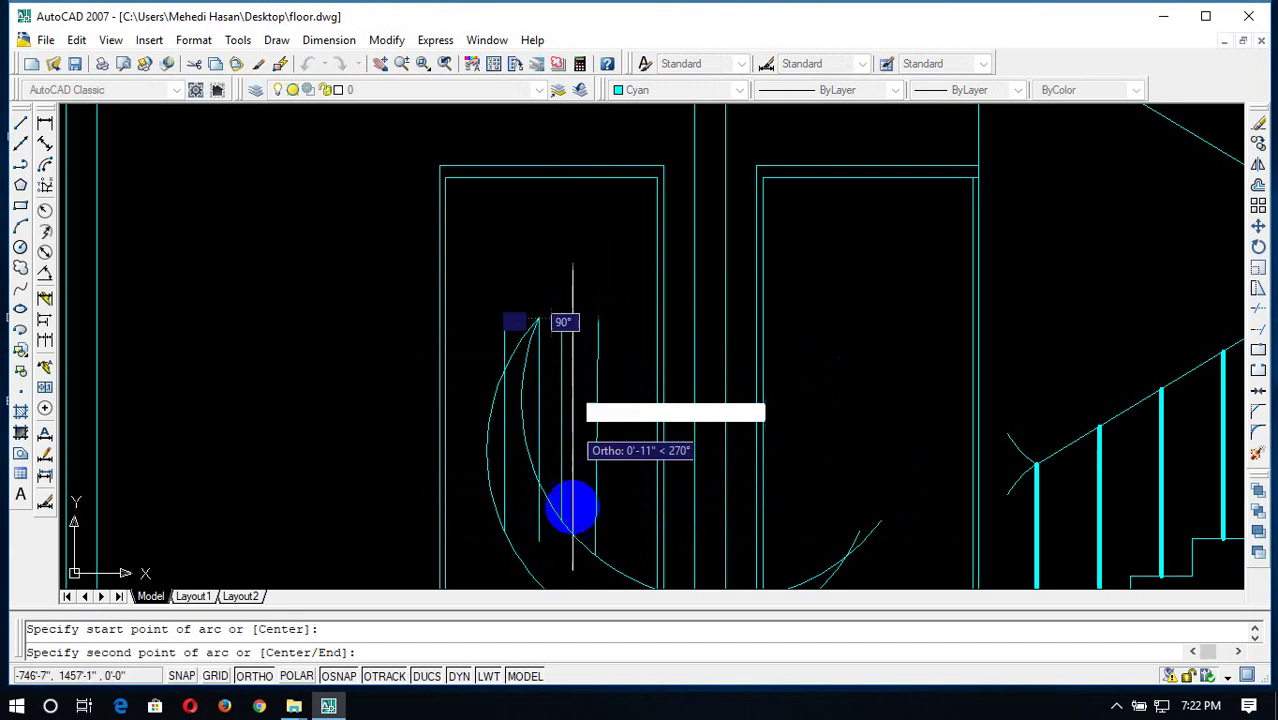
{"action": "left_click", "coordinate": [592, 556]}
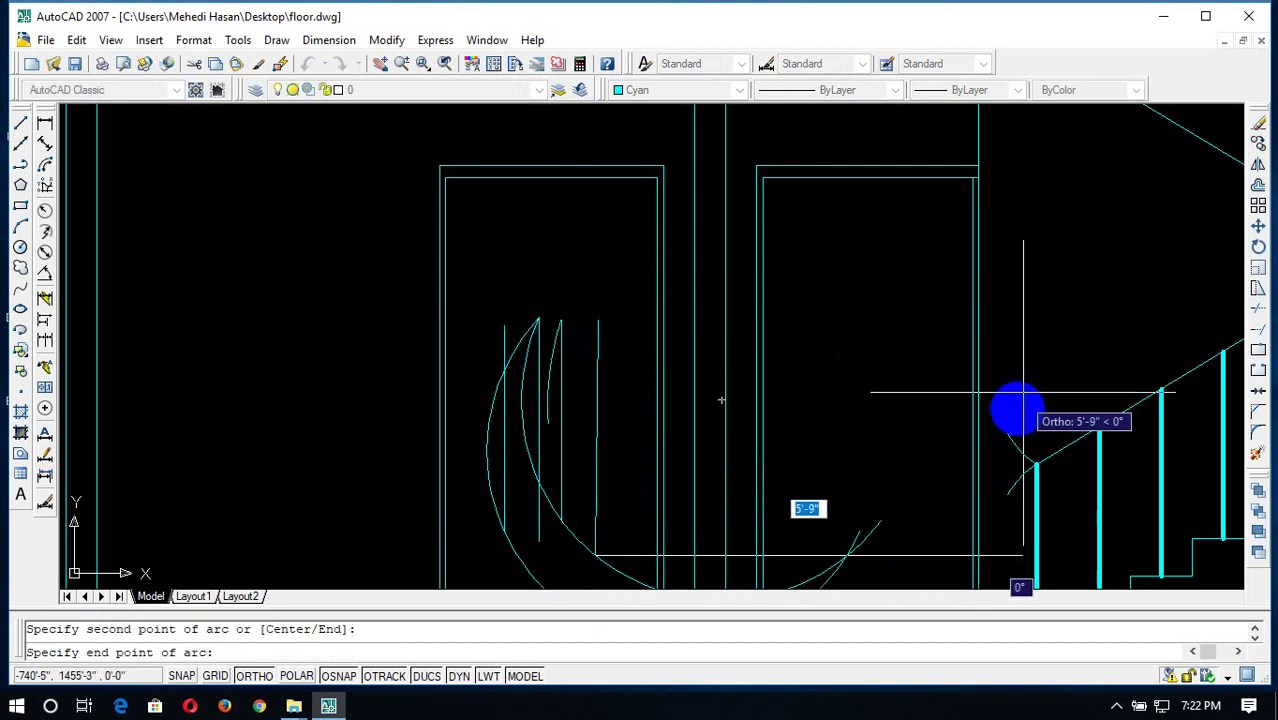
{"action": "key", "text": "Escape"}
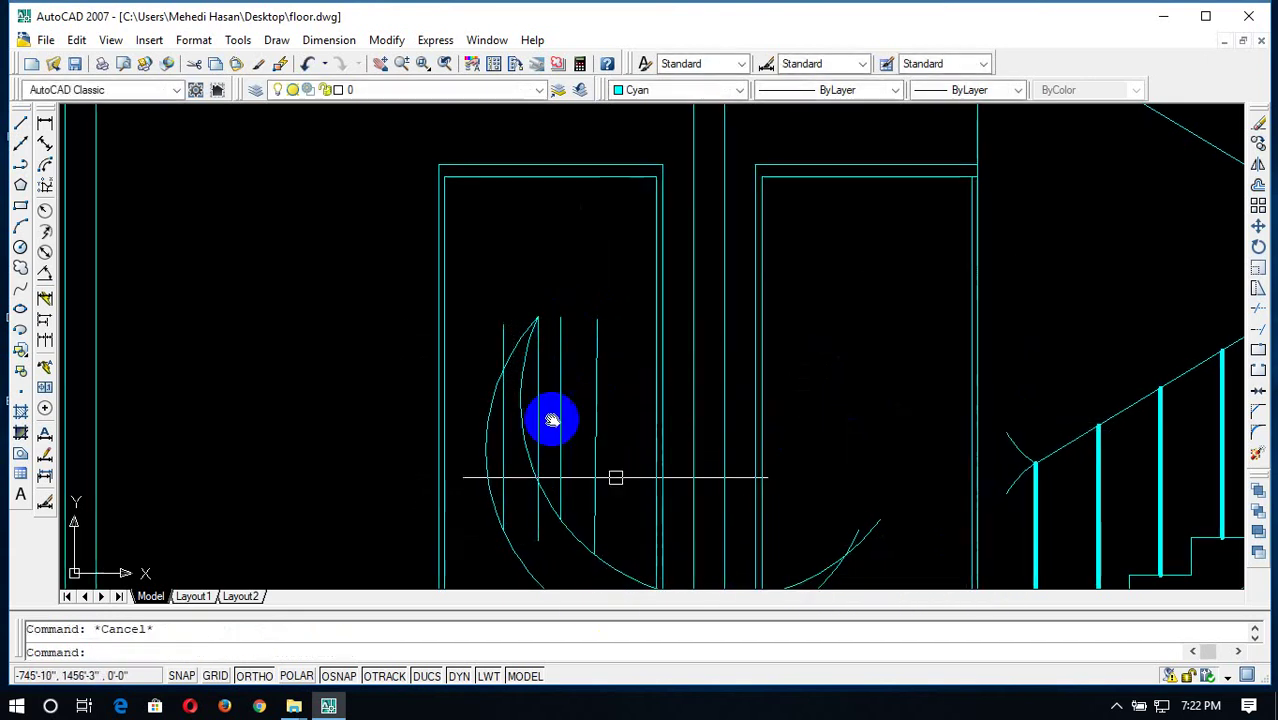
{"action": "mouse_move", "coordinate": [614, 477]}
{"action": "middle_mouse_down"}
{"action": "mouse_move", "coordinate": [527, 327]}
{"action": "mouse_move", "coordinate": [551, 380]}
{"action": "middle_mouse_up"}
{"action": "type", "text": "arc"}
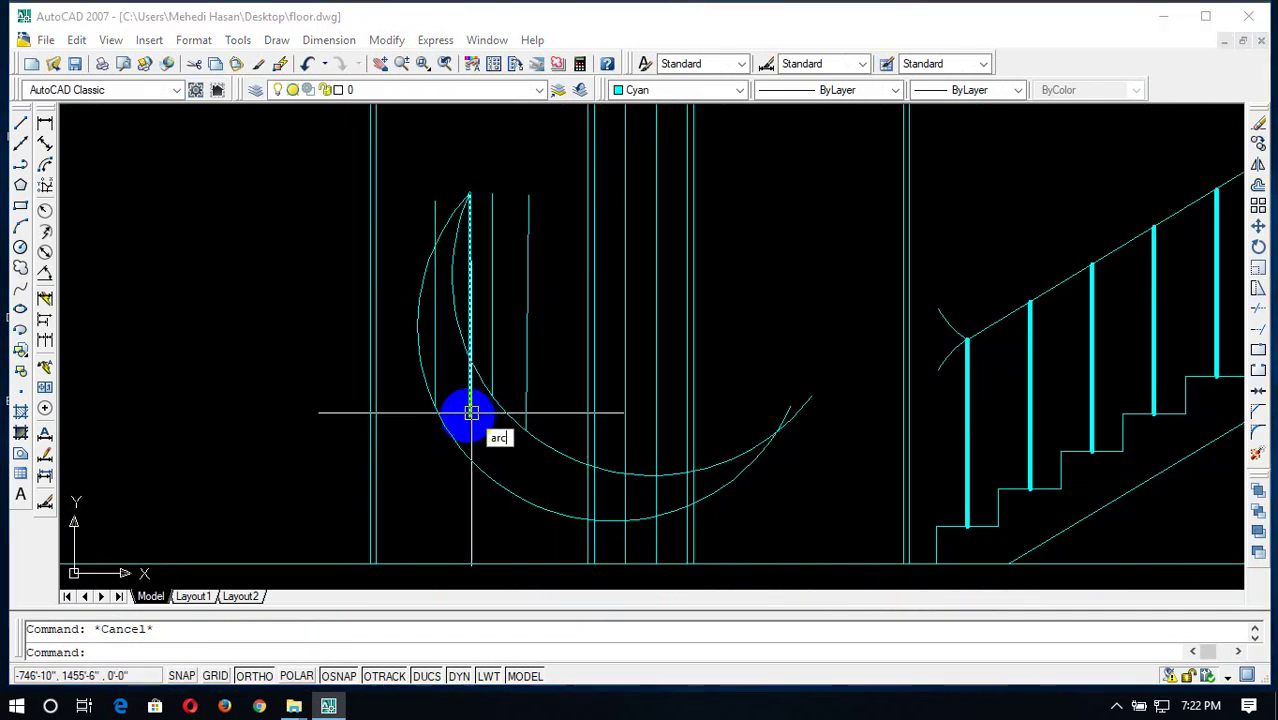
Draw a third arc starting from the arcs' top tip
{"action": "key", "text": "Return"}
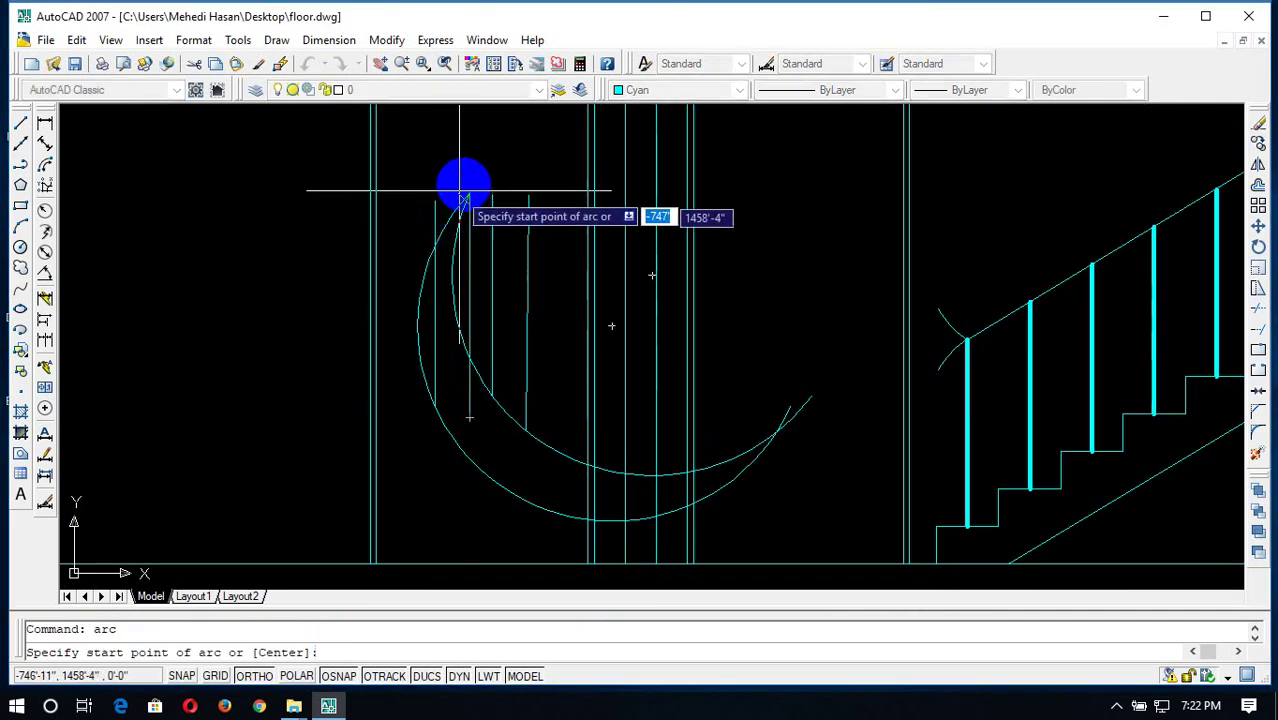
{"action": "left_click", "coordinate": [469, 192]}
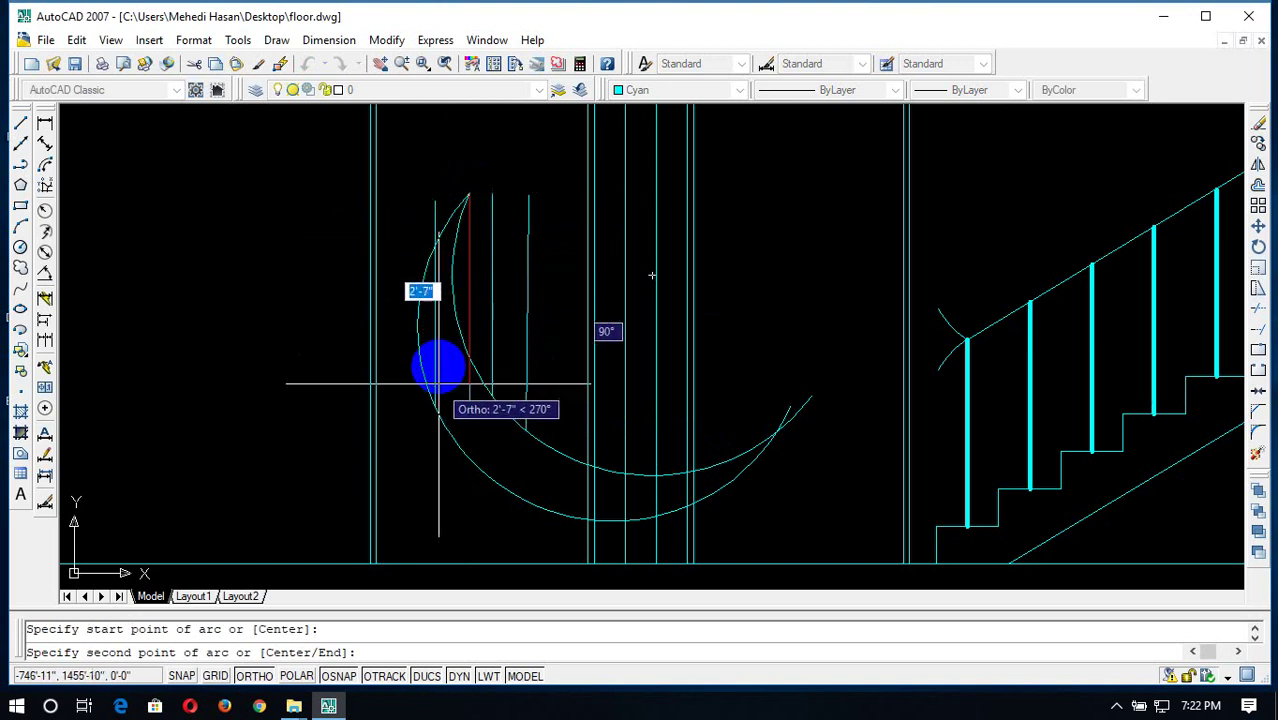
{"action": "left_click", "coordinate": [452, 293]}
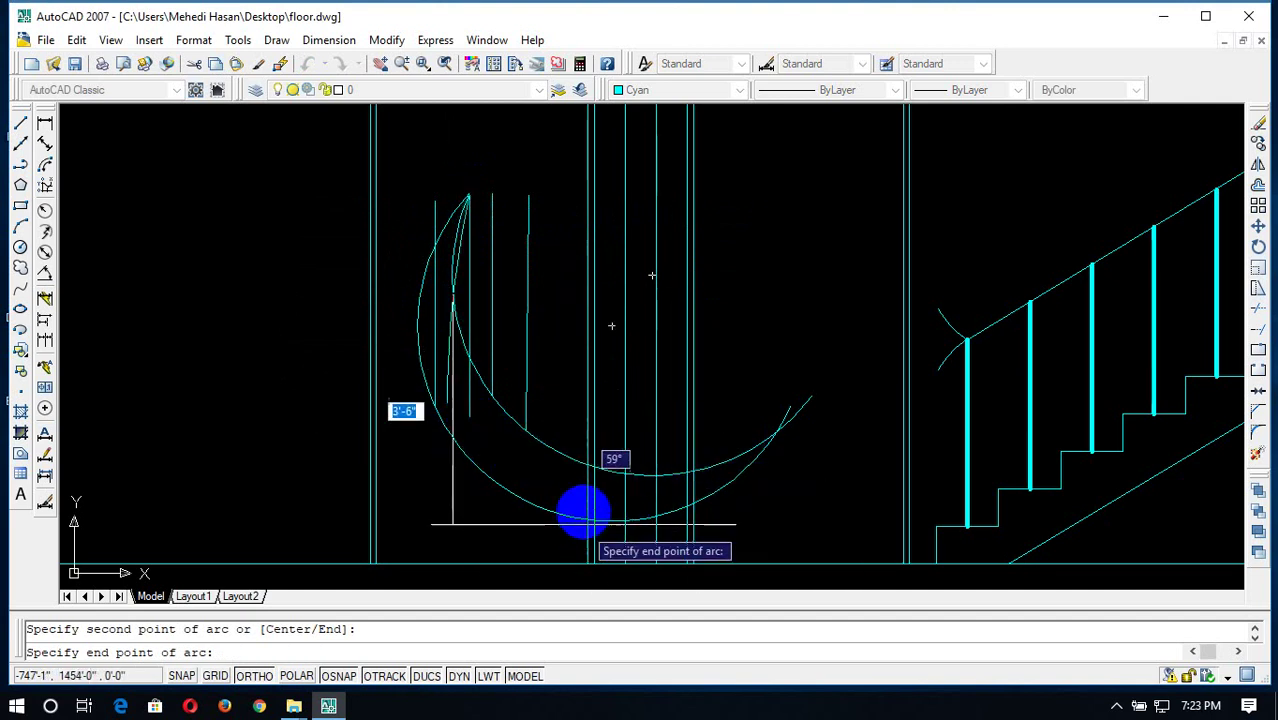
{"action": "left_click", "coordinate": [551, 471]}
{"action": "key", "text": "Escape"}
{"action": "scroll", "coordinate": [478, 237], "scroll_direction": "up", "scroll_amount": 3}
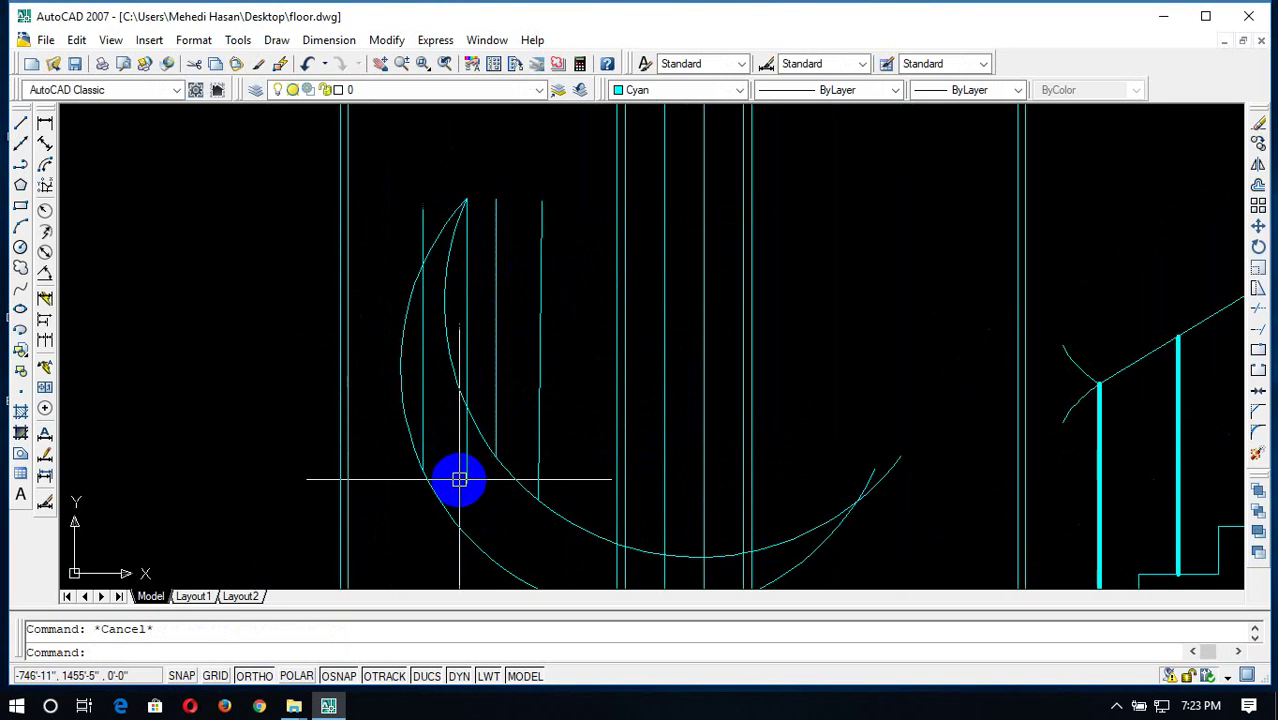
Copy the vertical line under the arc tip slightly to the left
{"action": "left_click_drag", "start_coordinate": [465, 464], "coordinate": [466, 470]}
{"action": "type", "text": "cp"}
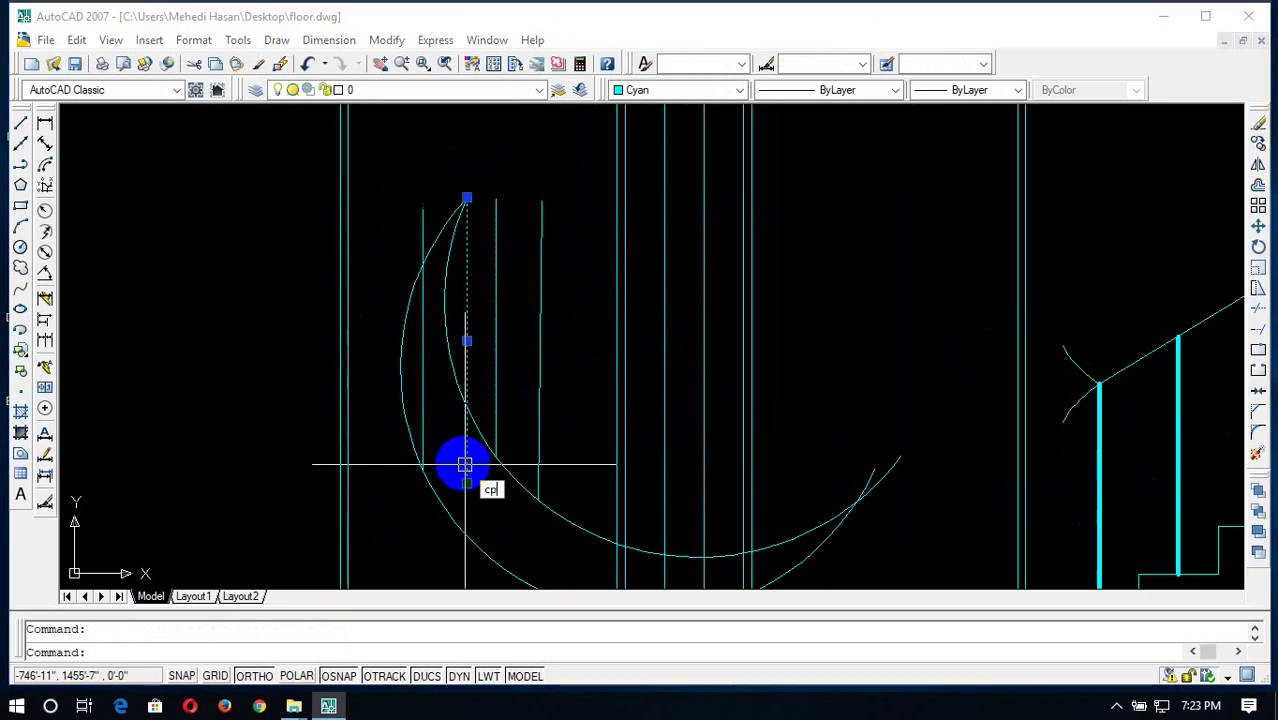
{"action": "key", "text": "Return"}
{"action": "left_click", "coordinate": [462, 480]}
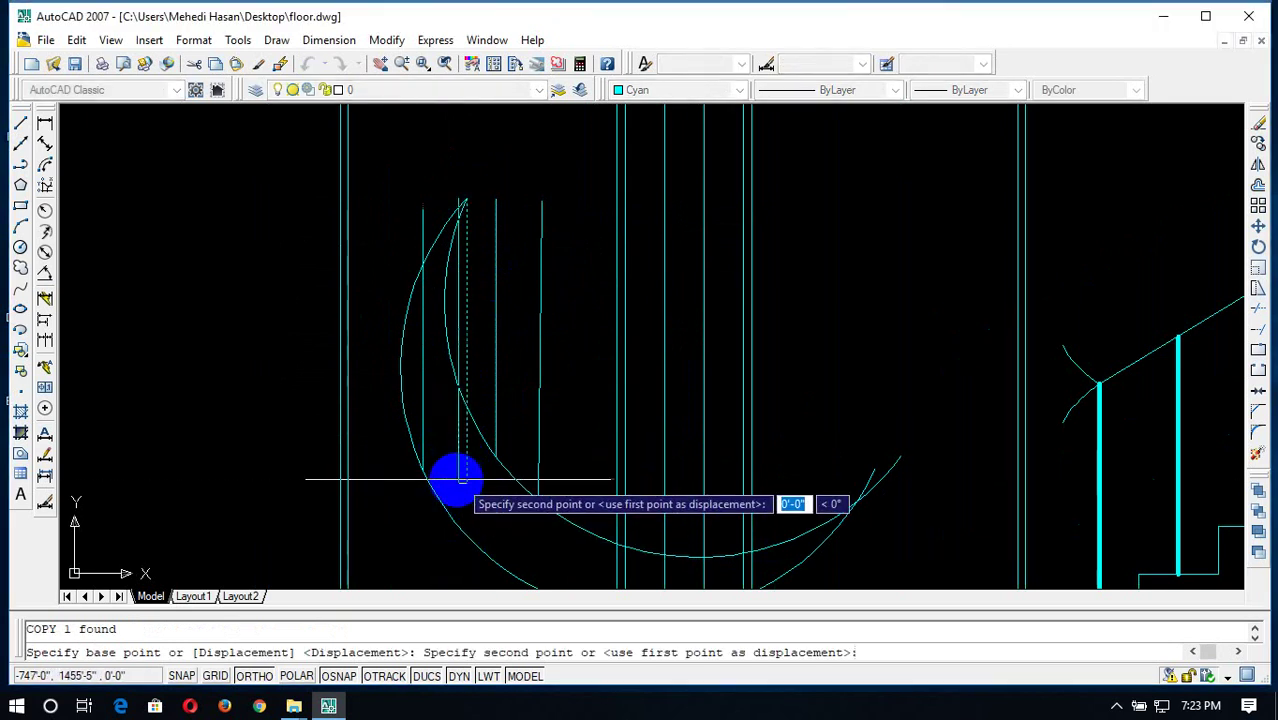
{"action": "left_click", "coordinate": [447, 478]}
{"action": "key", "text": "Escape"}
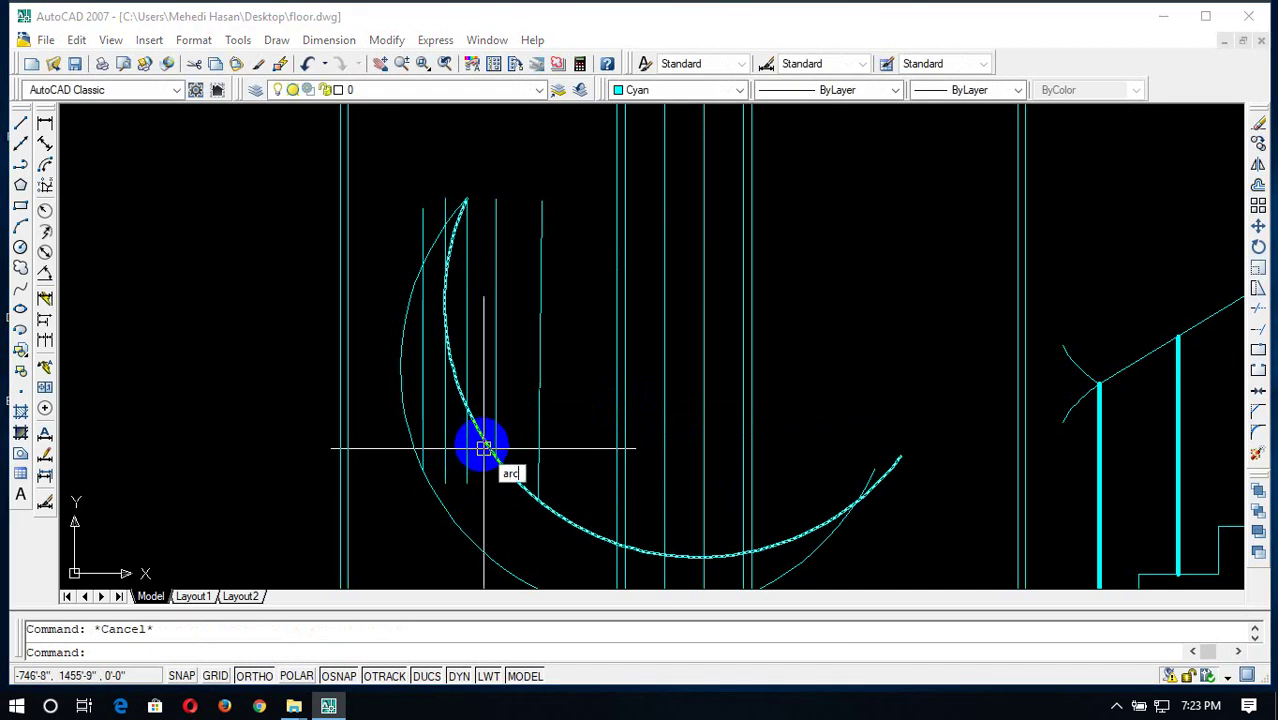
Draw an arc from the curve's top through a lower point, ending 7' to the right
{"action": "key", "text": "Return"}
{"action": "left_click", "coordinate": [466, 201]}
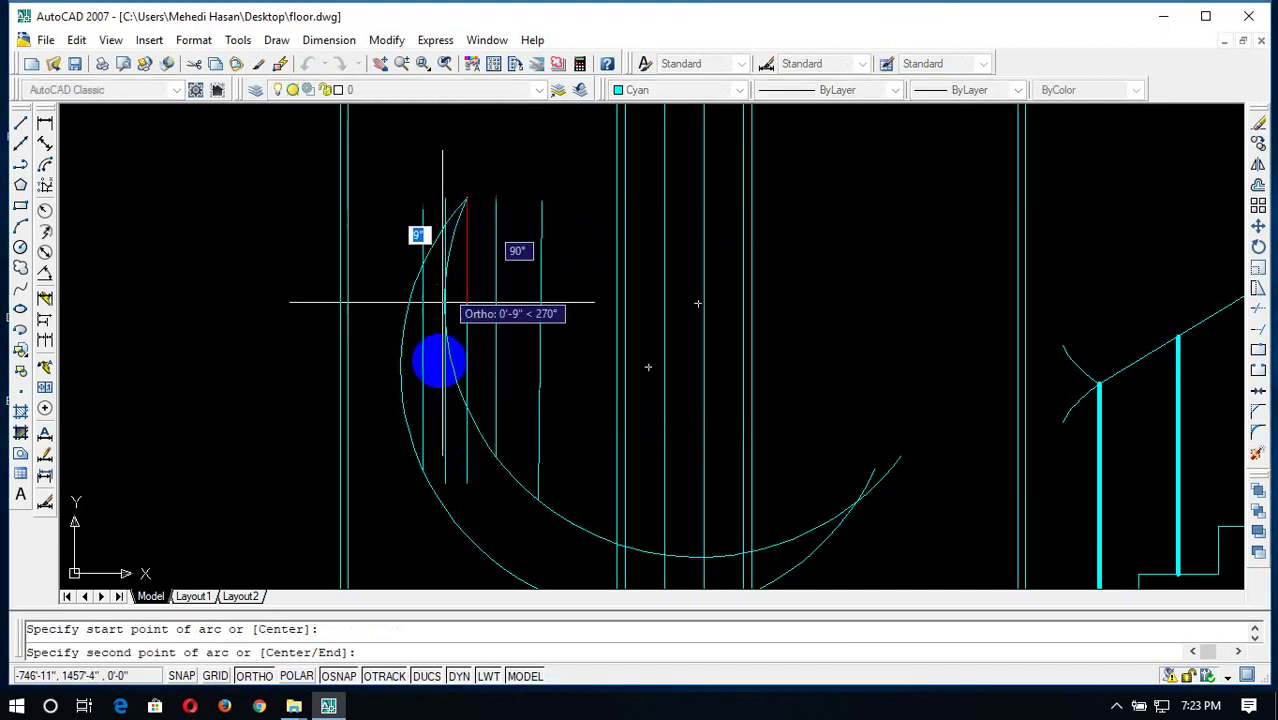
{"action": "left_click", "coordinate": [448, 485]}
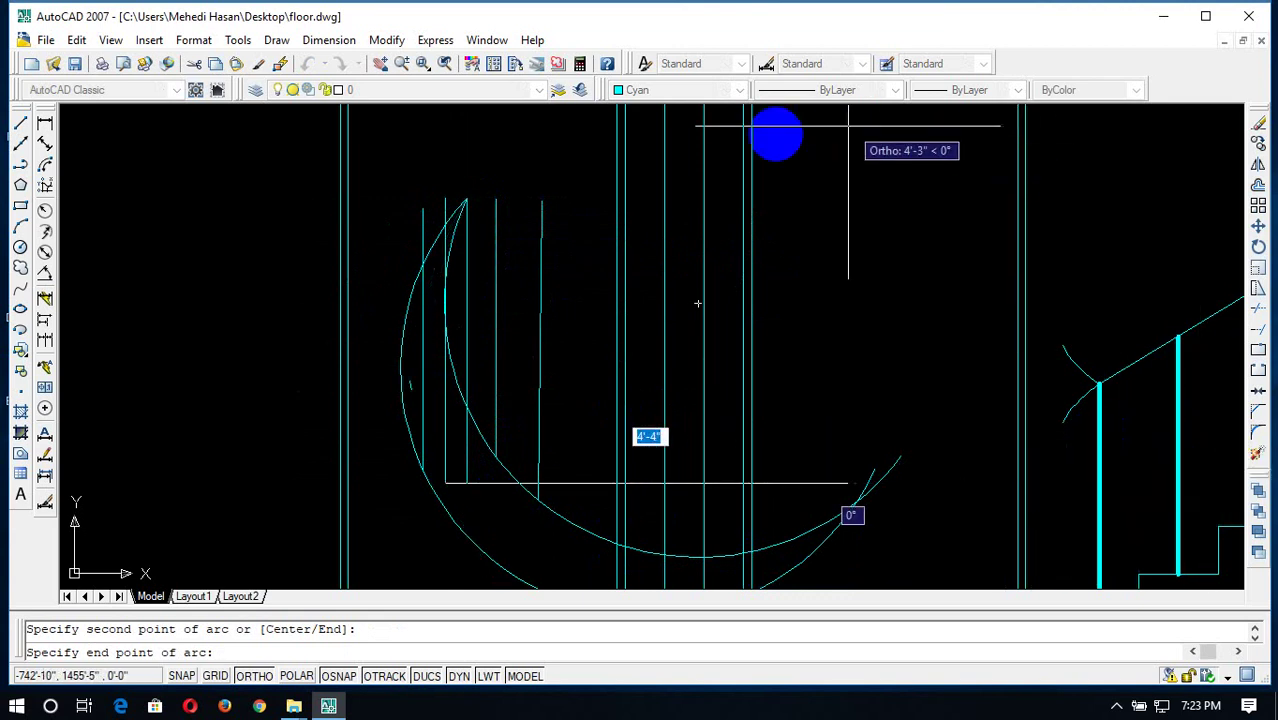
{"action": "type", "text": "7"}
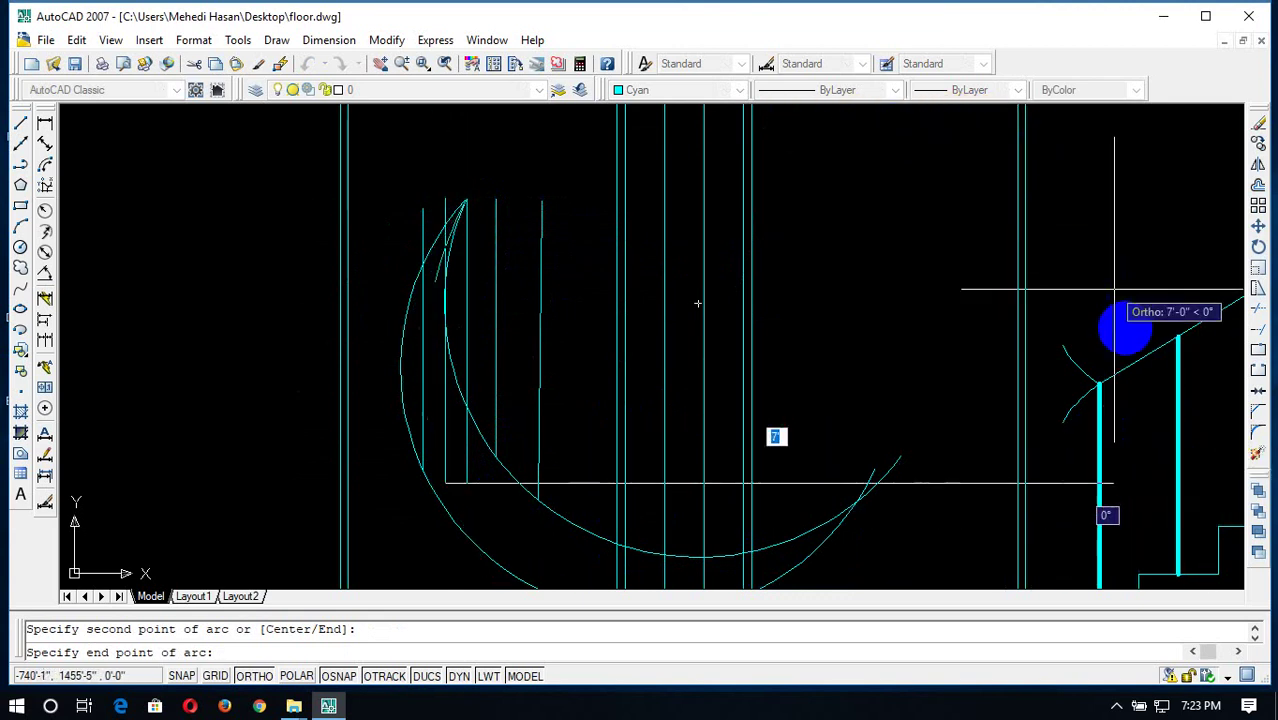
{"action": "key", "text": "Return"}
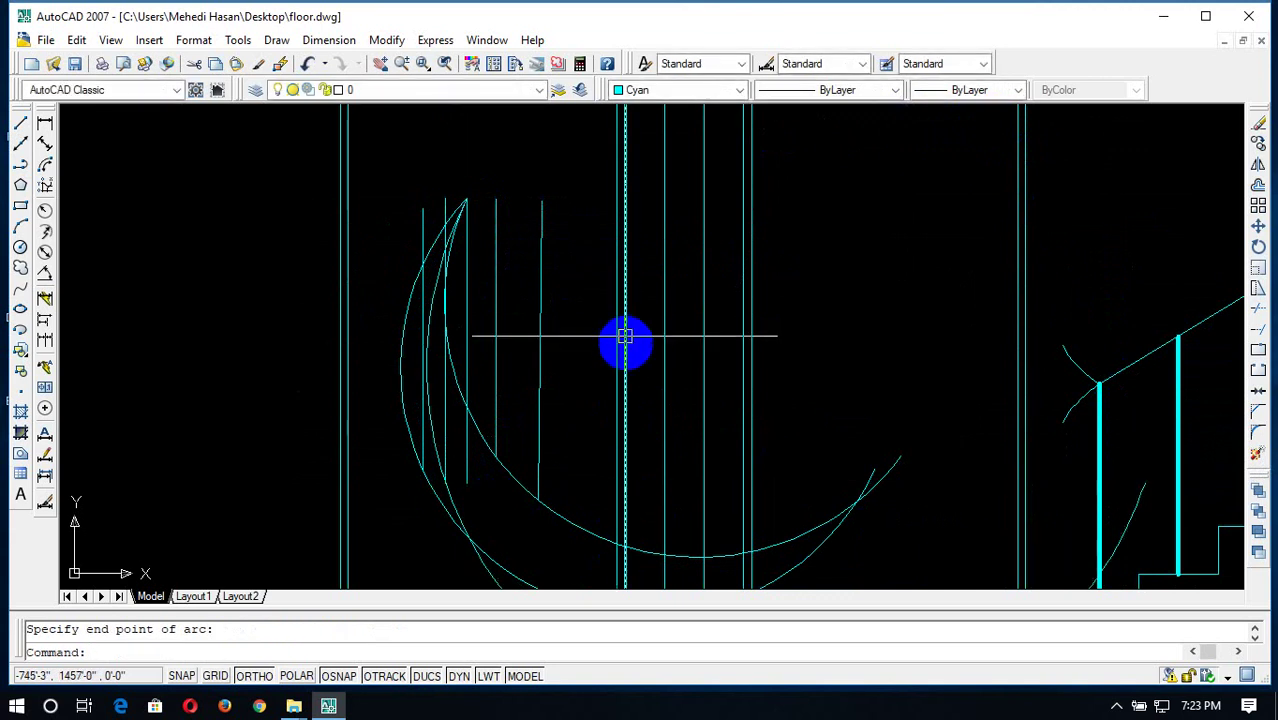
Select the five vertical guide lines inside the door and delete them
{"action": "left_click", "coordinate": [556, 204]}
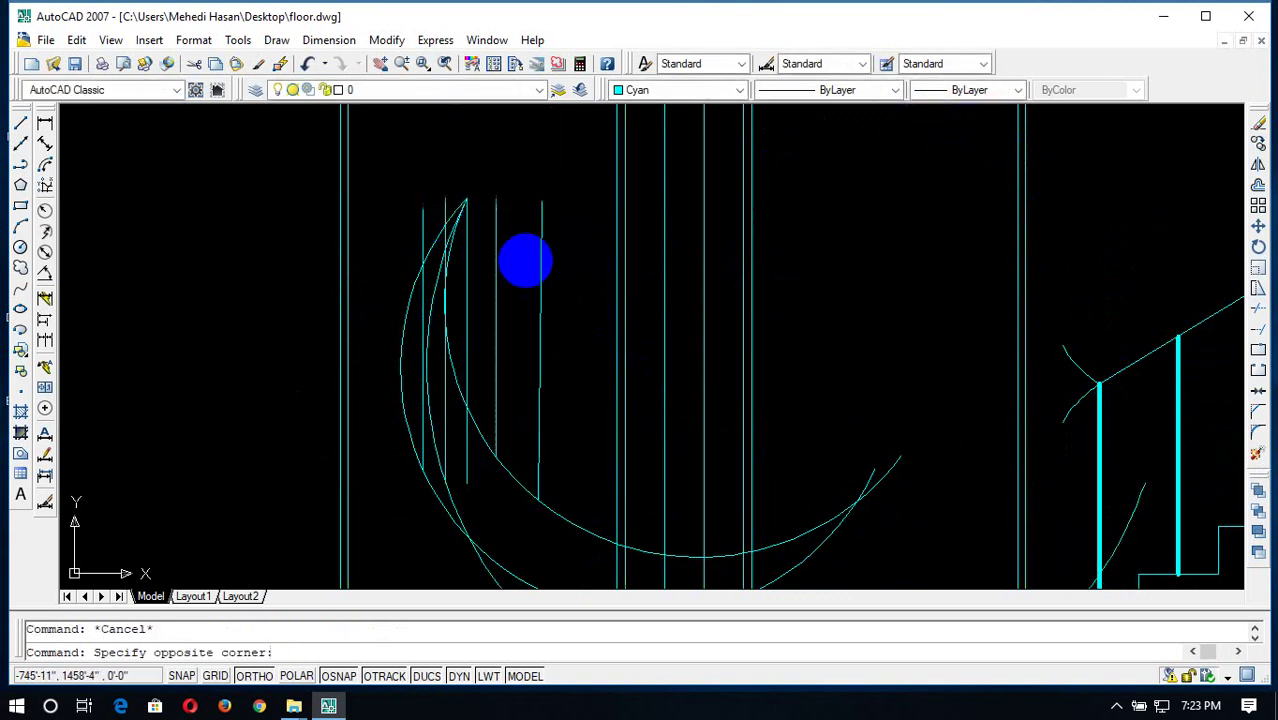
{"action": "left_click", "coordinate": [480, 318]}
{"action": "left_click", "coordinate": [487, 285]}
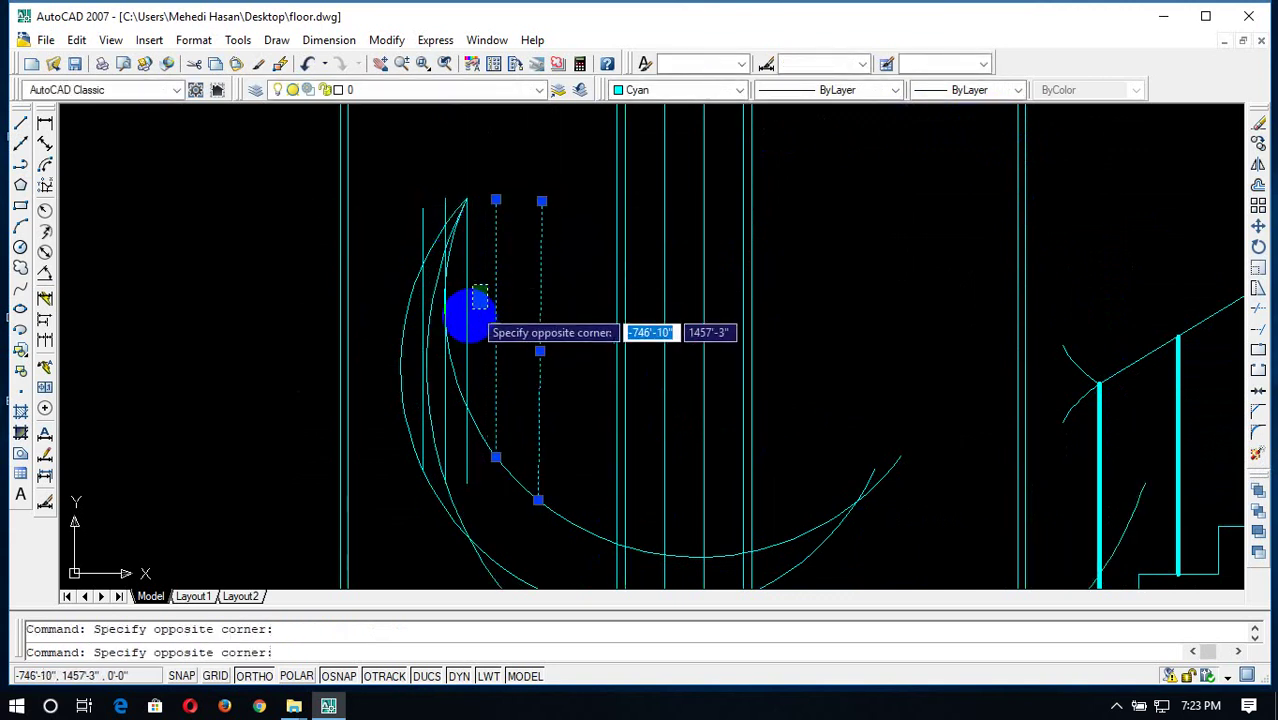
{"action": "left_click", "coordinate": [455, 211]}
{"action": "left_click", "coordinate": [453, 175]}
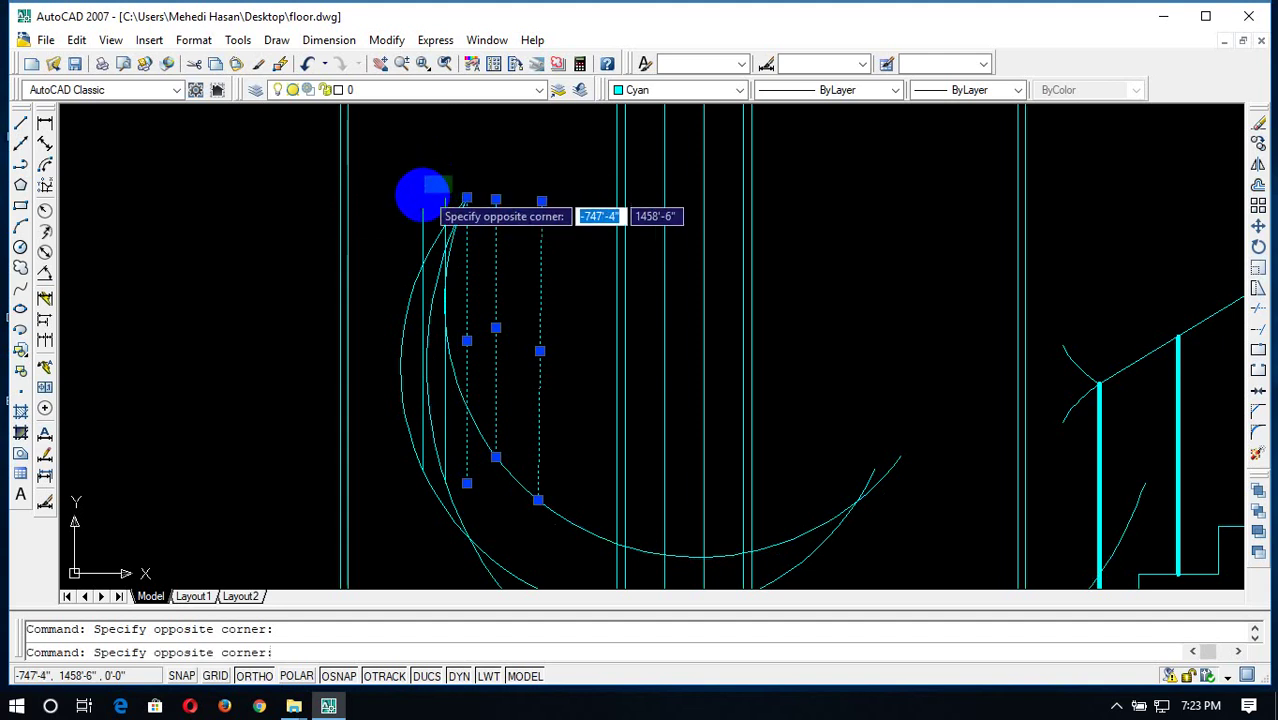
{"action": "left_click", "coordinate": [420, 198]}
{"action": "left_click", "coordinate": [425, 184]}
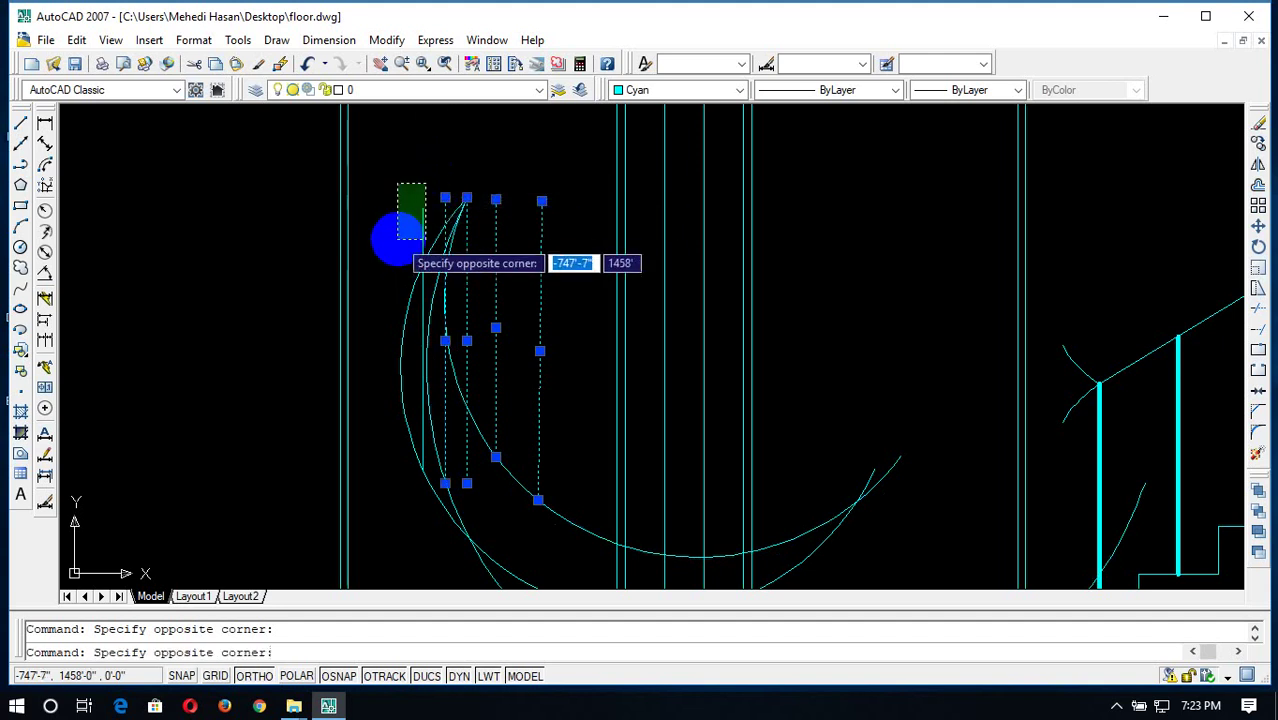
{"action": "left_click", "coordinate": [397, 230]}
{"action": "key", "text": "Delete"}
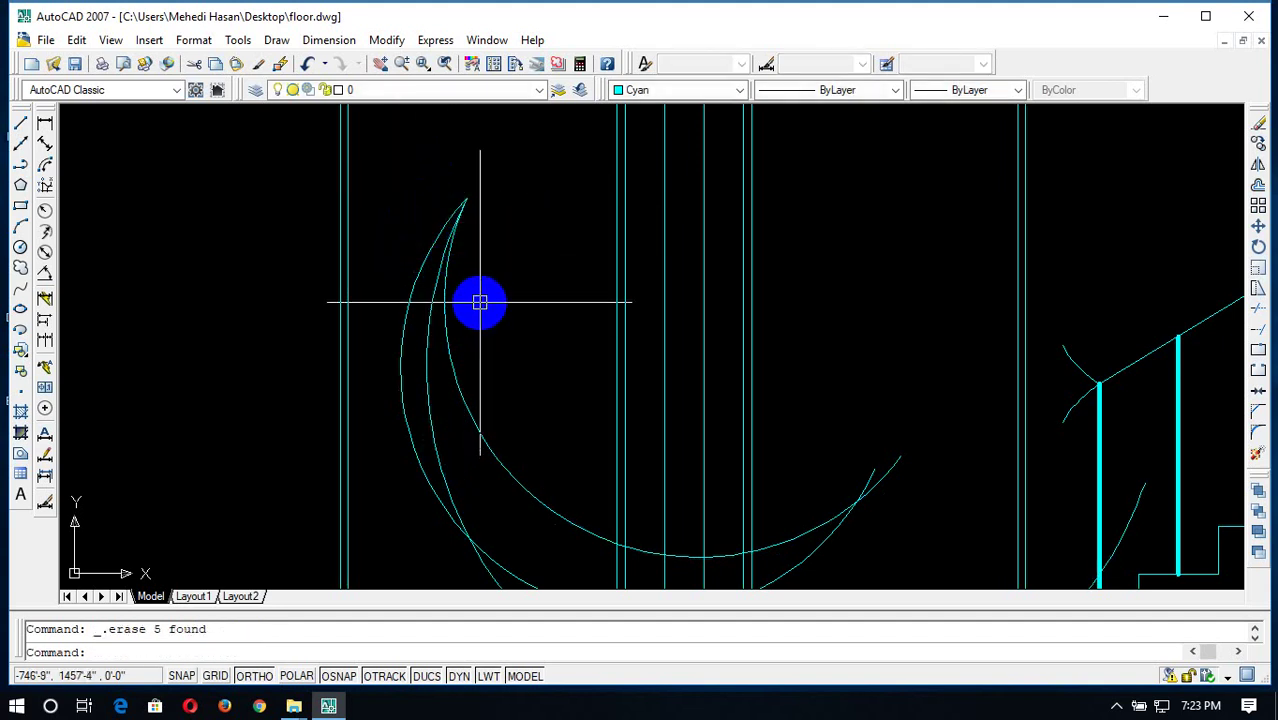
{"action": "key", "text": "Escape"}
Trim the arc pieces below the cutting line, then erase the cutting line
{"action": "scroll", "coordinate": [480, 302], "scroll_direction": "down", "scroll_amount": 2}
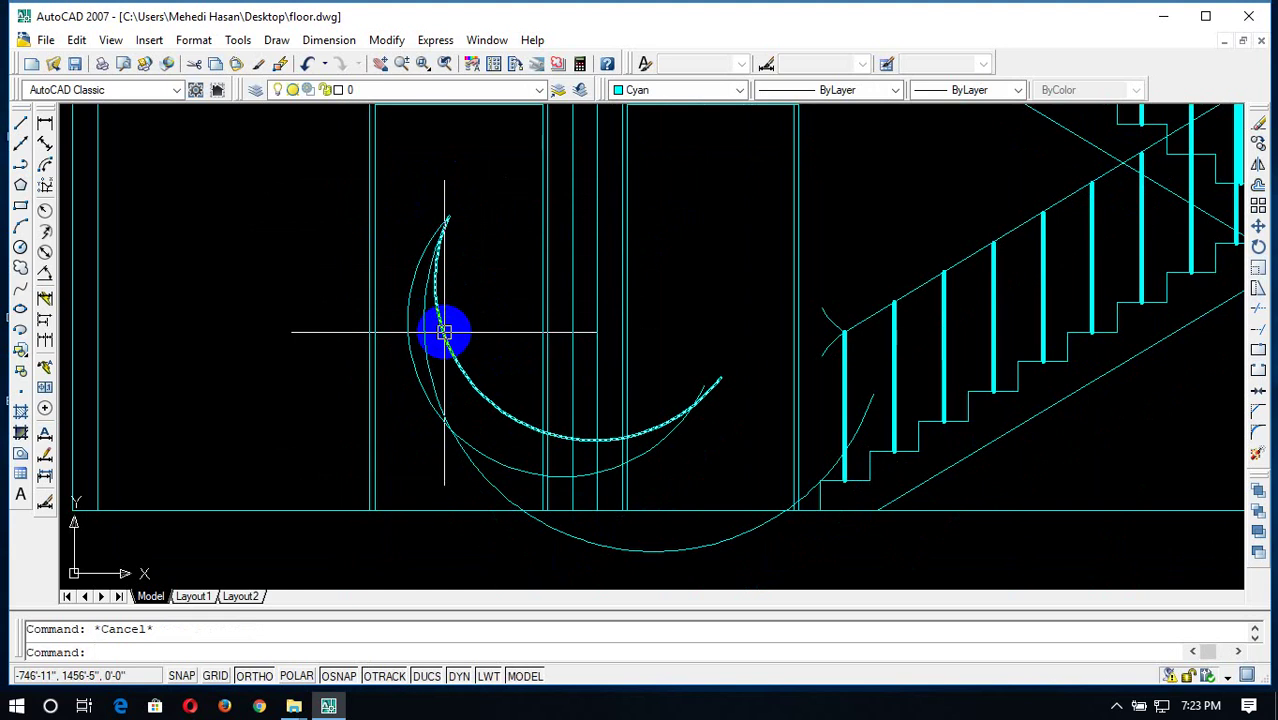
{"action": "type", "text": "l"}
{"action": "key", "text": "Return"}
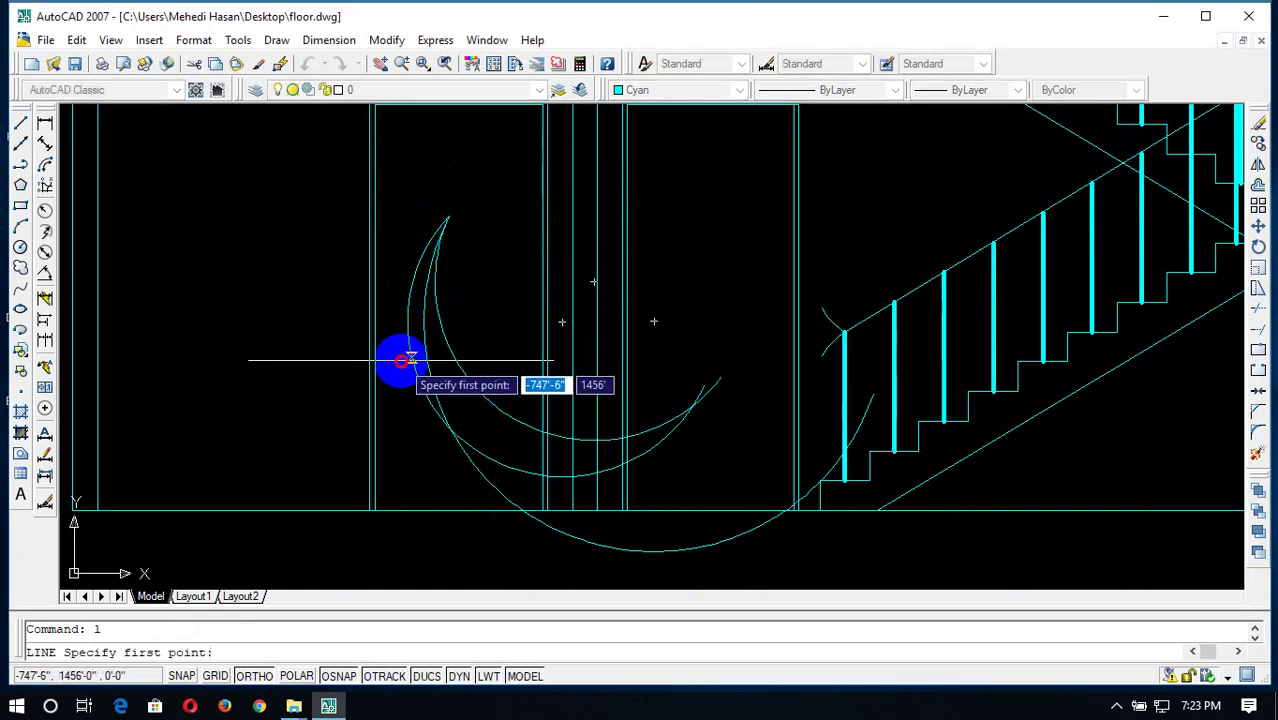
{"action": "left_click", "coordinate": [411, 311]}
{"action": "key", "text": "Escape"}
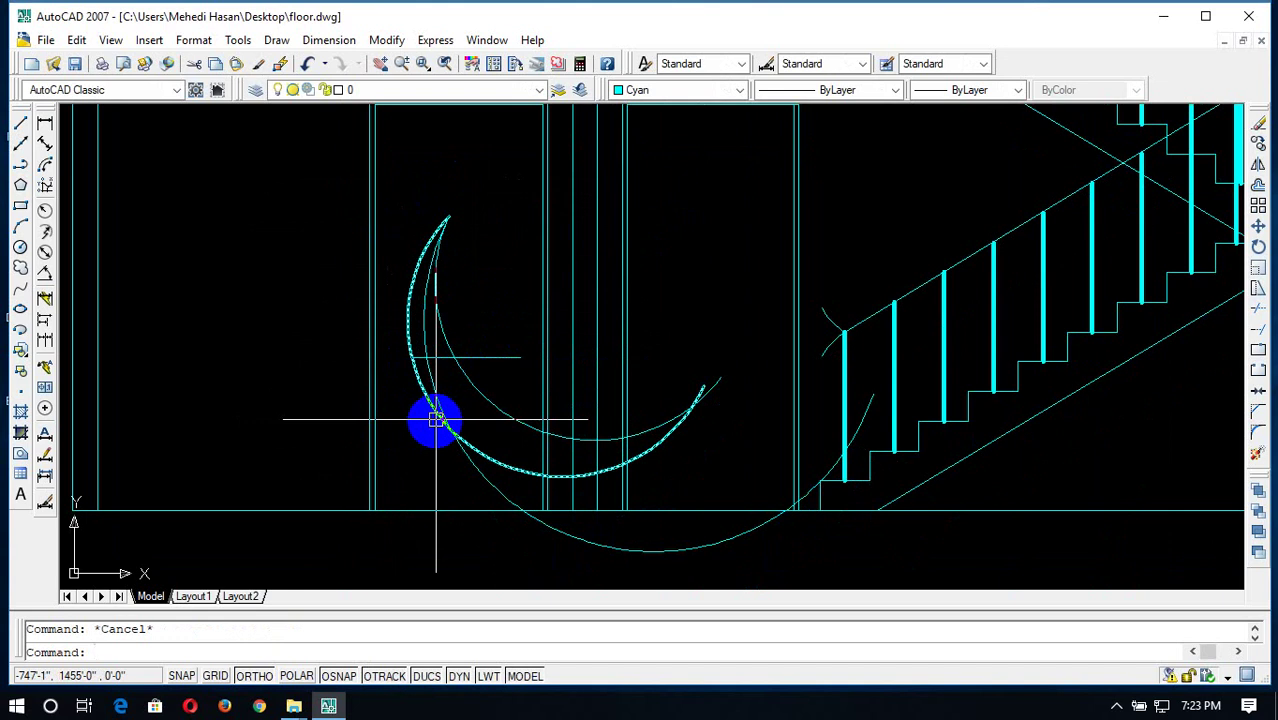
{"action": "type", "text": "tr"}
{"action": "key", "text": "Return"}
{"action": "key", "text": "Return"}
{"action": "scroll", "coordinate": [433, 437], "scroll_direction": "up", "scroll_amount": 5}
{"action": "left_click", "coordinate": [516, 368]}
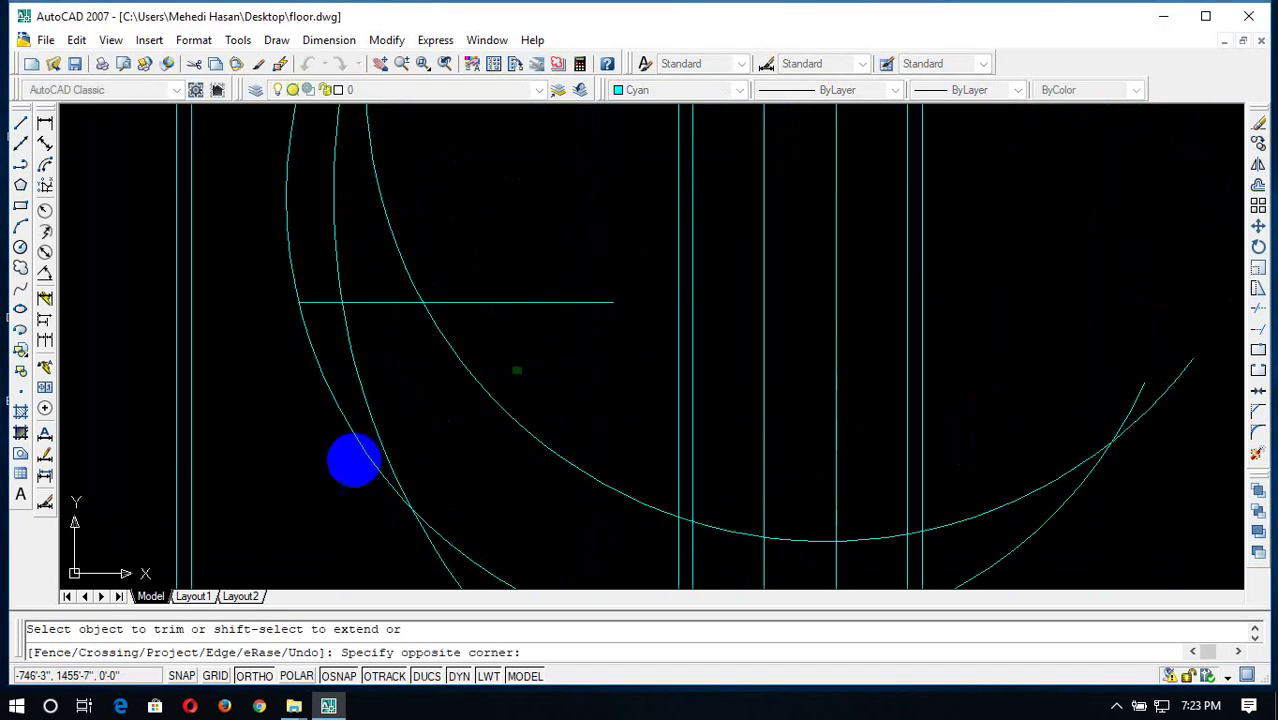
{"action": "left_click", "coordinate": [314, 494]}
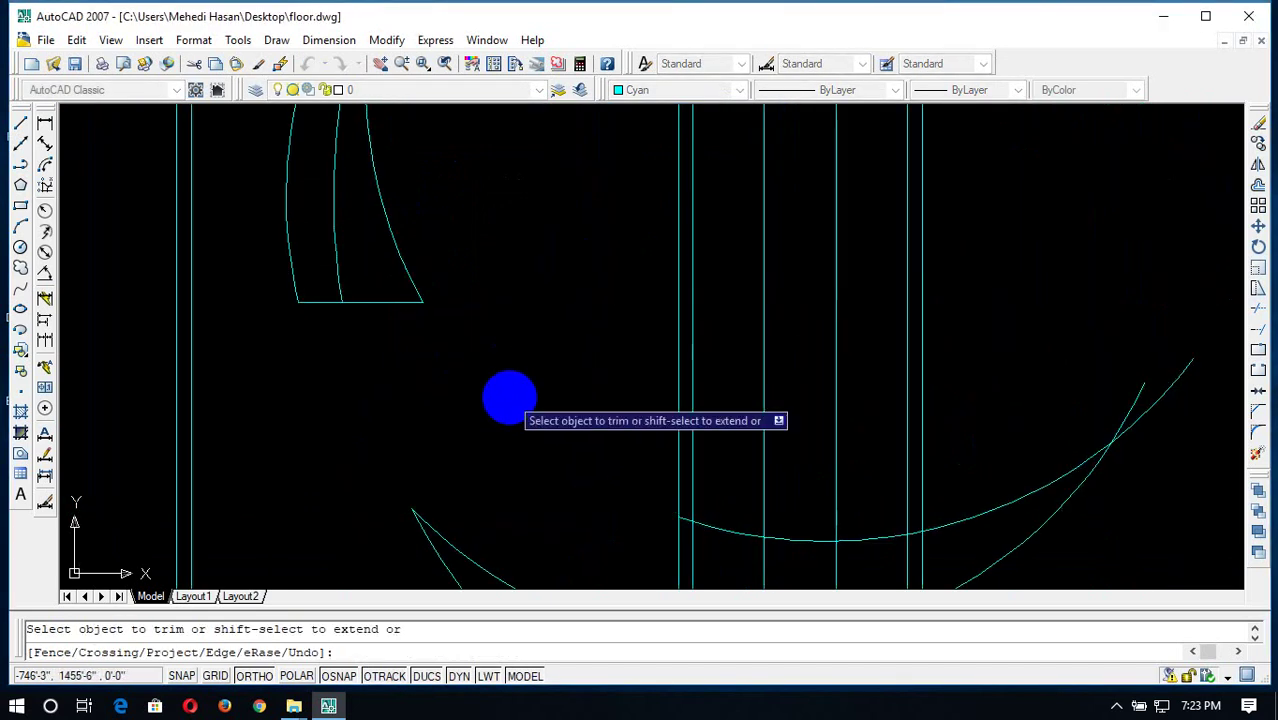
{"action": "key", "text": "Escape"}
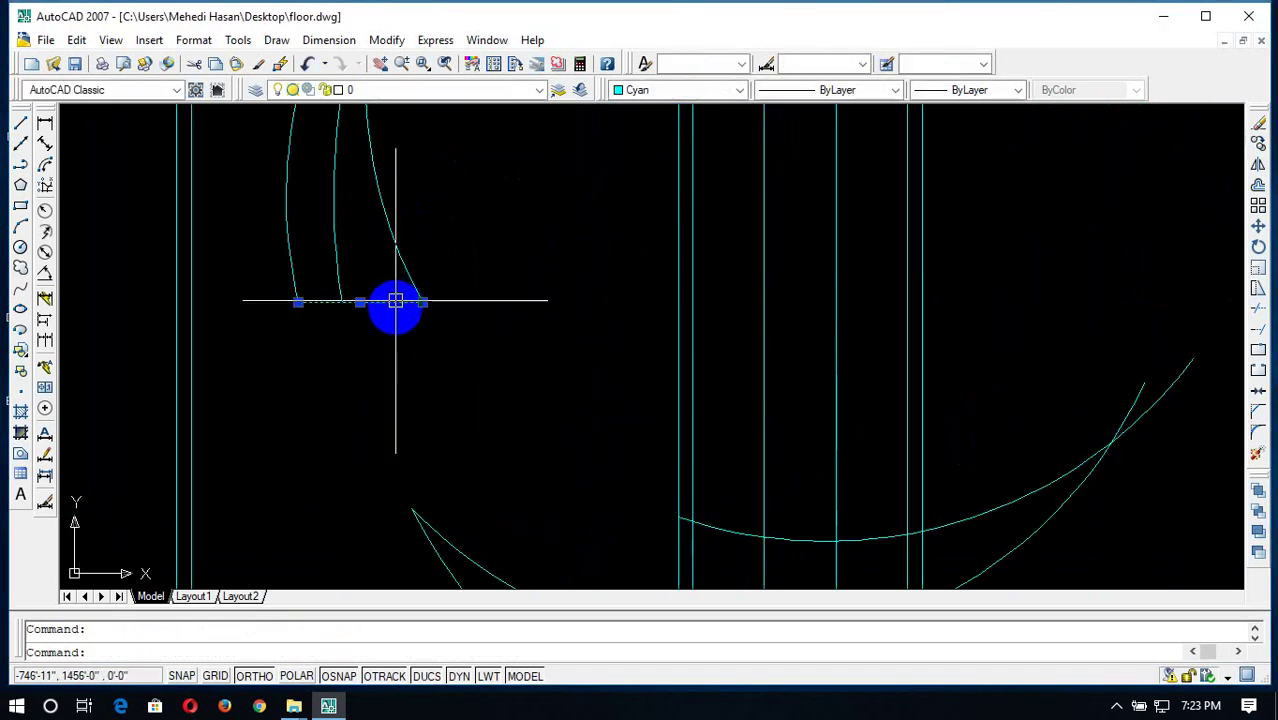
{"action": "key", "text": "Delete"}
Erase the three leftover lower arcs
{"action": "scroll", "coordinate": [465, 362], "scroll_direction": "down", "scroll_amount": 3}
{"action": "scroll", "coordinate": [467, 379], "scroll_direction": "up", "scroll_amount": 2}
{"action": "left_click", "coordinate": [481, 360]}
{"action": "left_click", "coordinate": [416, 462]}
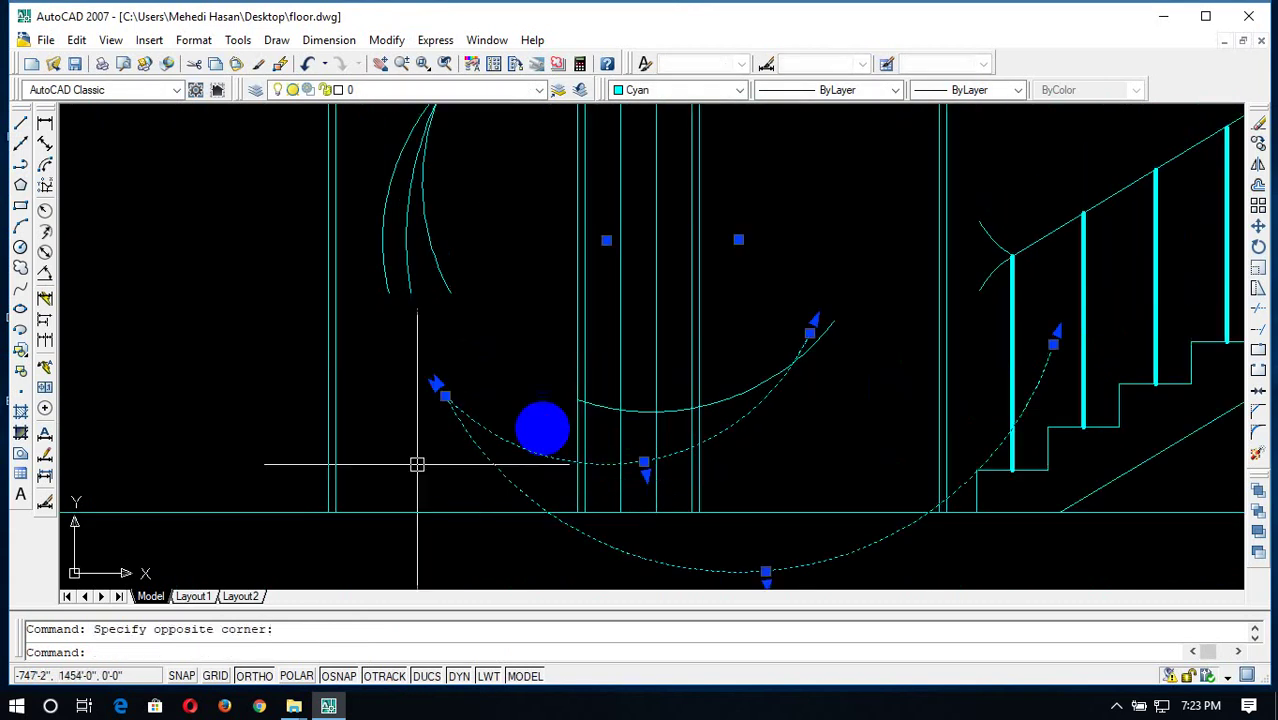
{"action": "left_click", "coordinate": [862, 308]}
{"action": "left_click", "coordinate": [775, 404]}
{"action": "key", "text": "Delete"}
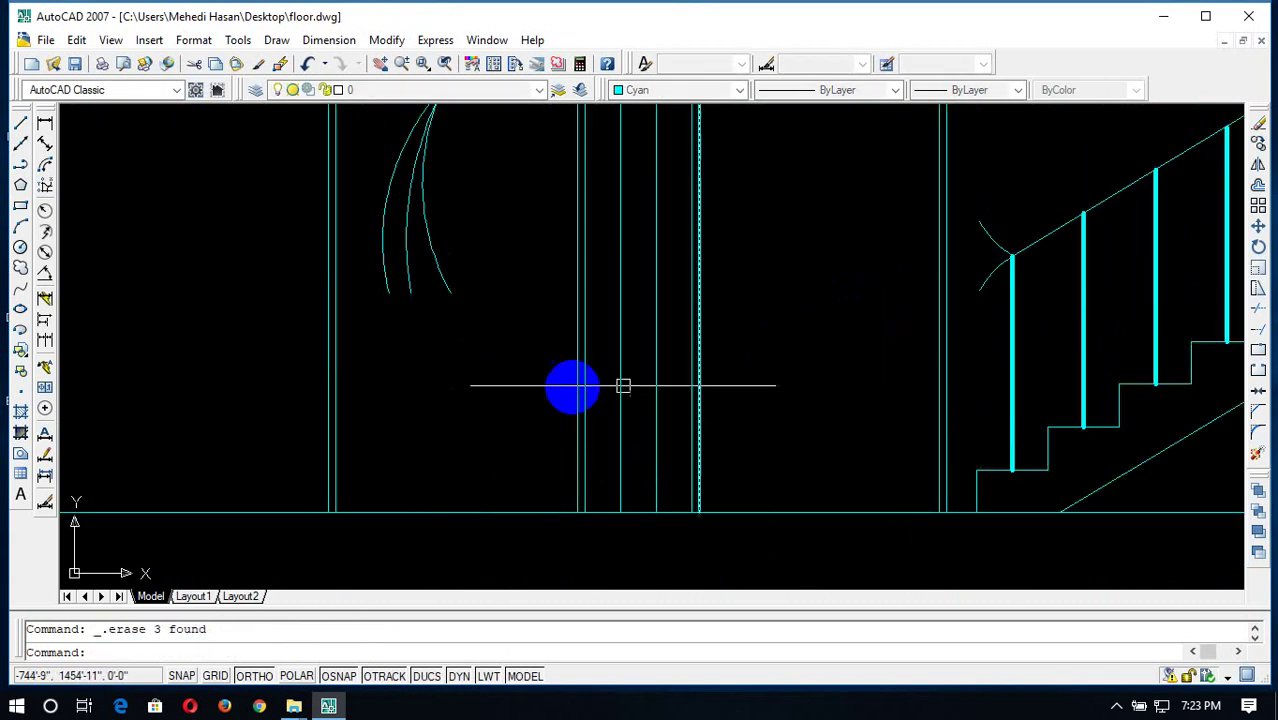
{"action": "scroll", "coordinate": [520, 340], "scroll_direction": "down", "scroll_amount": 3}
{"action": "scroll", "coordinate": [490, 315], "scroll_direction": "up", "scroll_amount": 4}
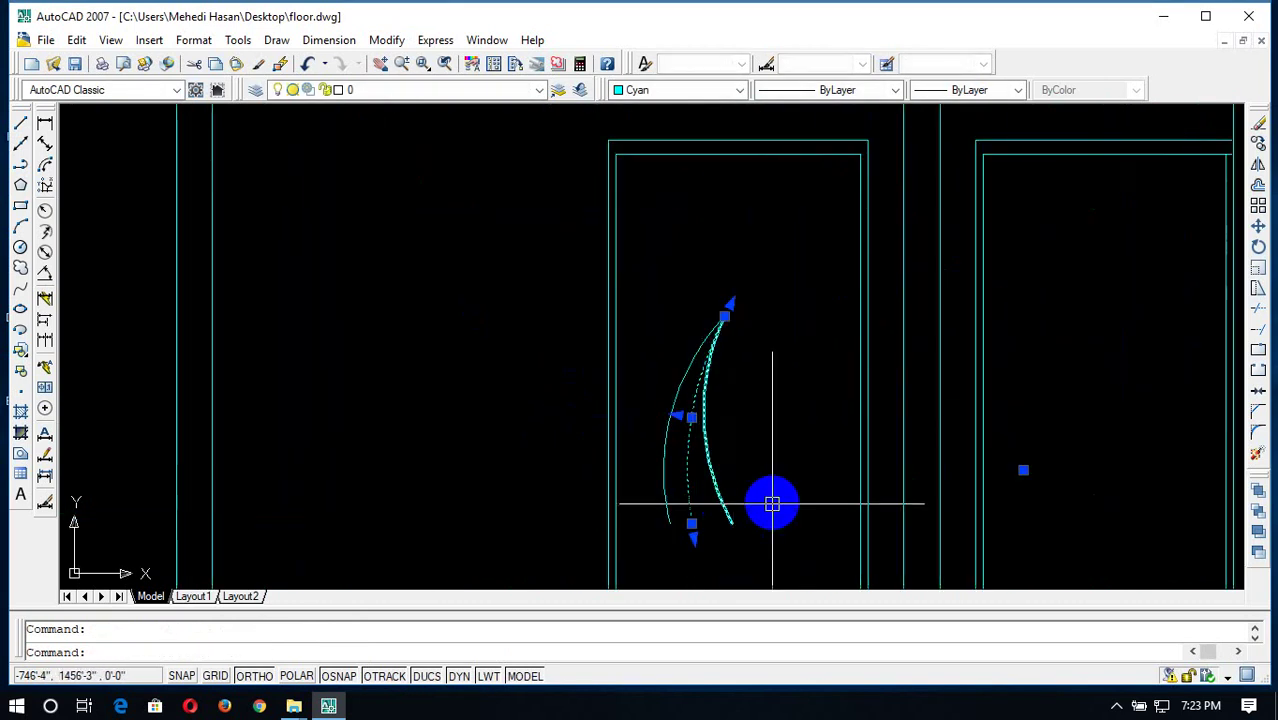
Reshape the arcs' lower ends with grips to tidy the door detail
{"action": "middle_click_drag", "start_coordinate": [695, 383], "coordinate": [661, 313]}
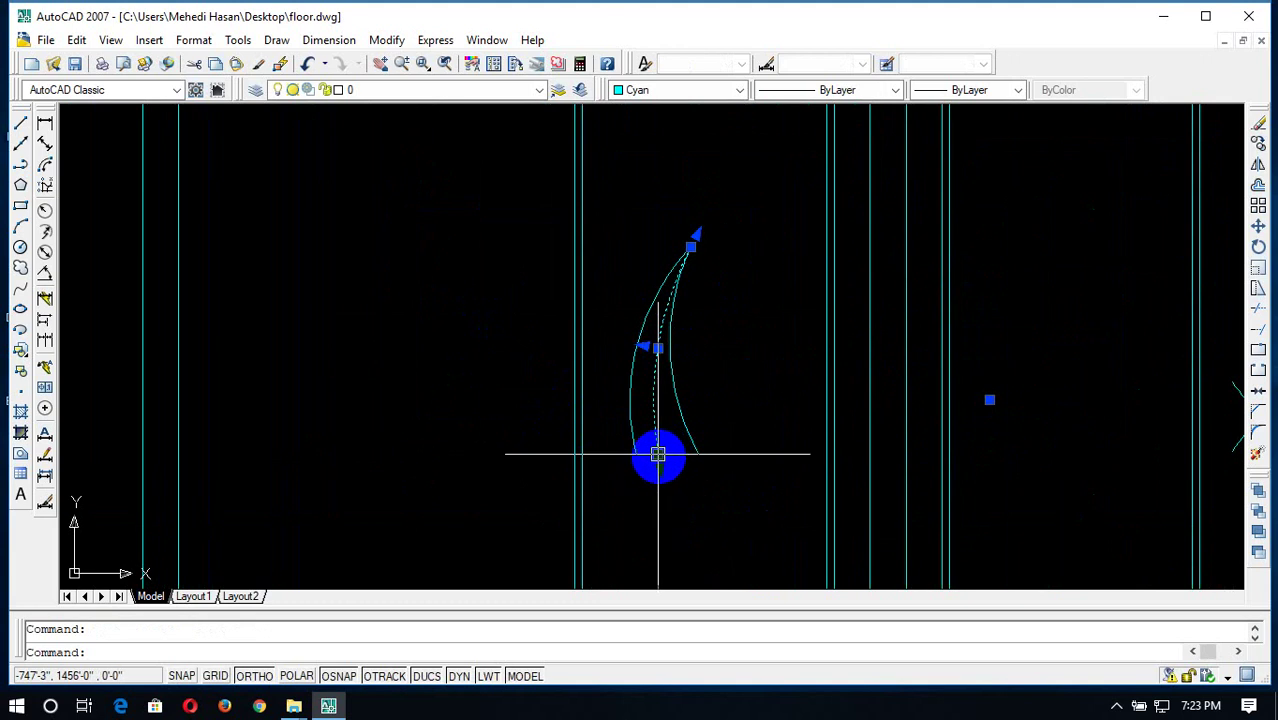
{"action": "left_click", "coordinate": [657, 455]}
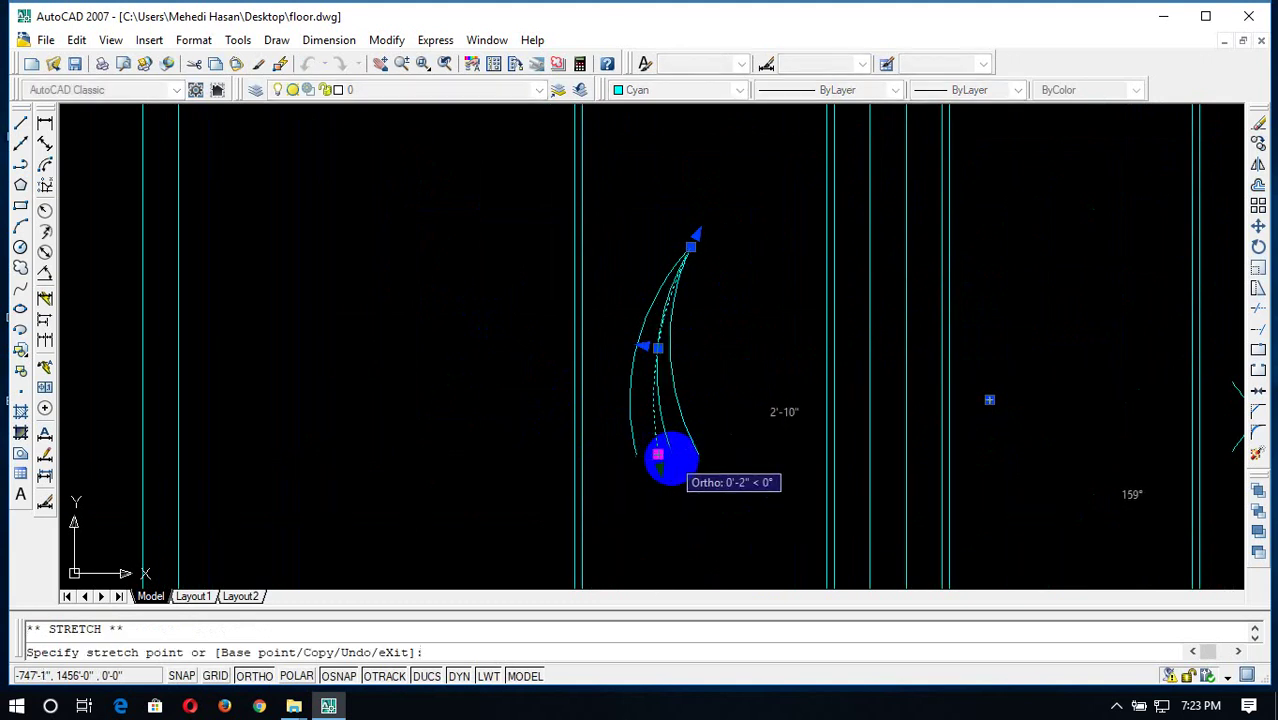
{"action": "left_click", "coordinate": [671, 454]}
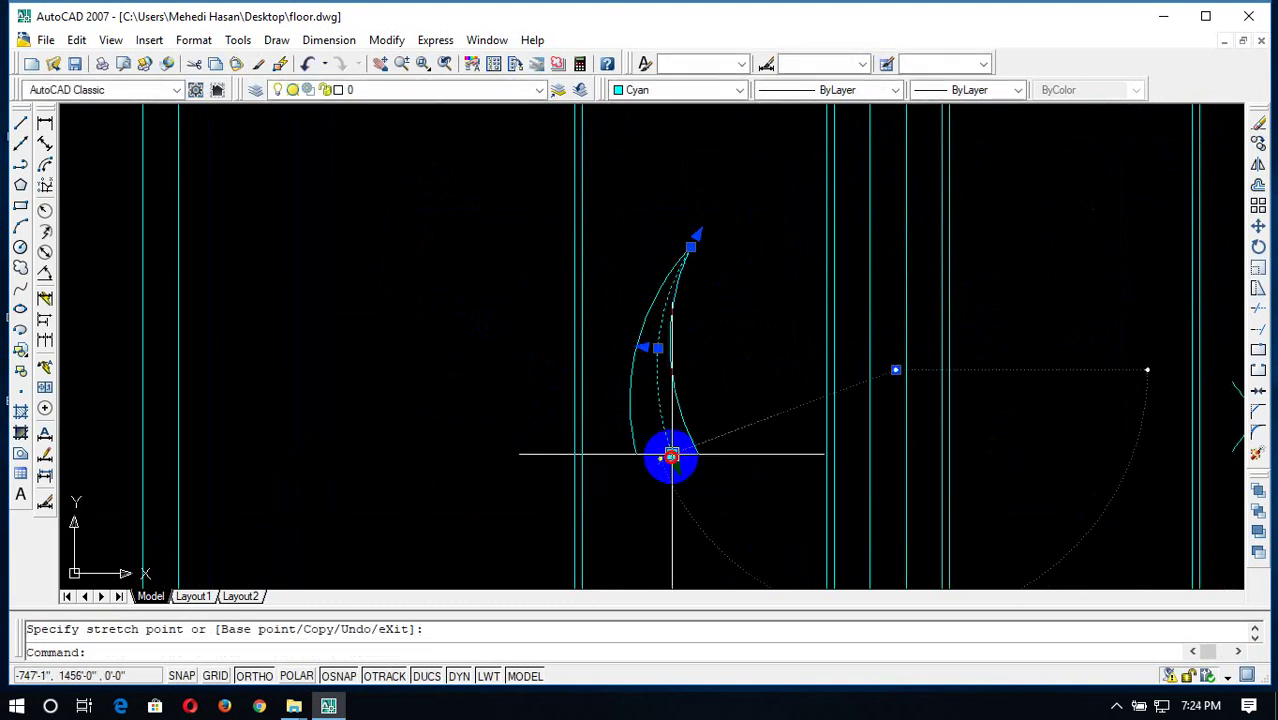
{"action": "left_click", "coordinate": [671, 455]}
{"action": "left_click", "coordinate": [671, 455]}
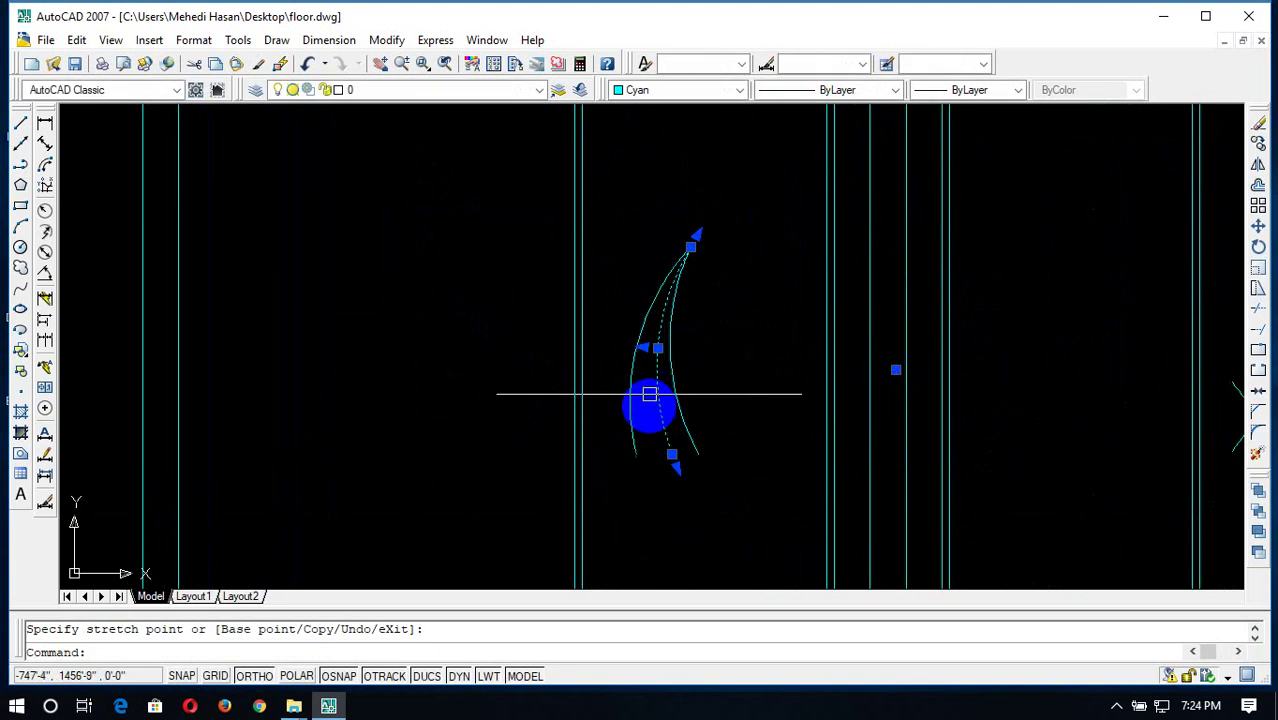
{"action": "key", "text": "Escape"}
{"action": "scroll", "coordinate": [693, 300], "scroll_direction": "down", "scroll_amount": 3}
{"action": "scroll", "coordinate": [766, 297], "scroll_direction": "down", "scroll_amount": 2}
{"action": "scroll", "coordinate": [721, 265], "scroll_direction": "up", "scroll_amount": 5}
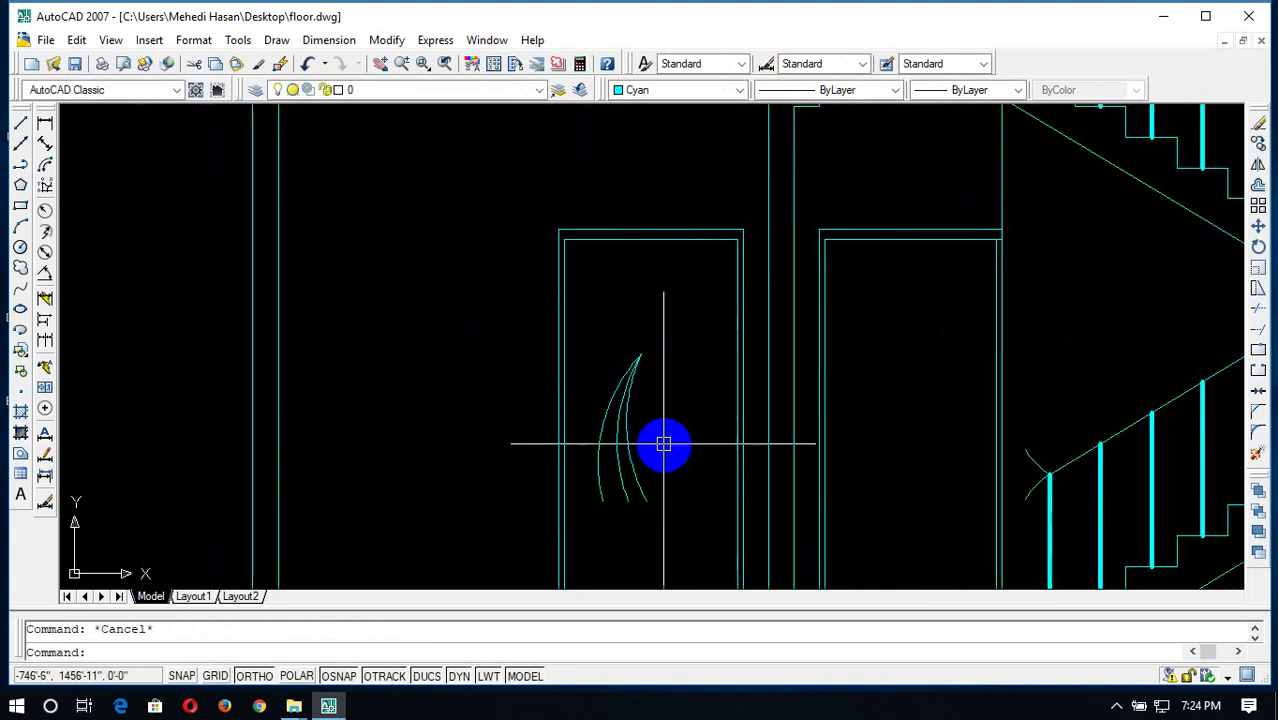
{"action": "middle_click_drag", "start_coordinate": [663, 444], "coordinate": [633, 328]}
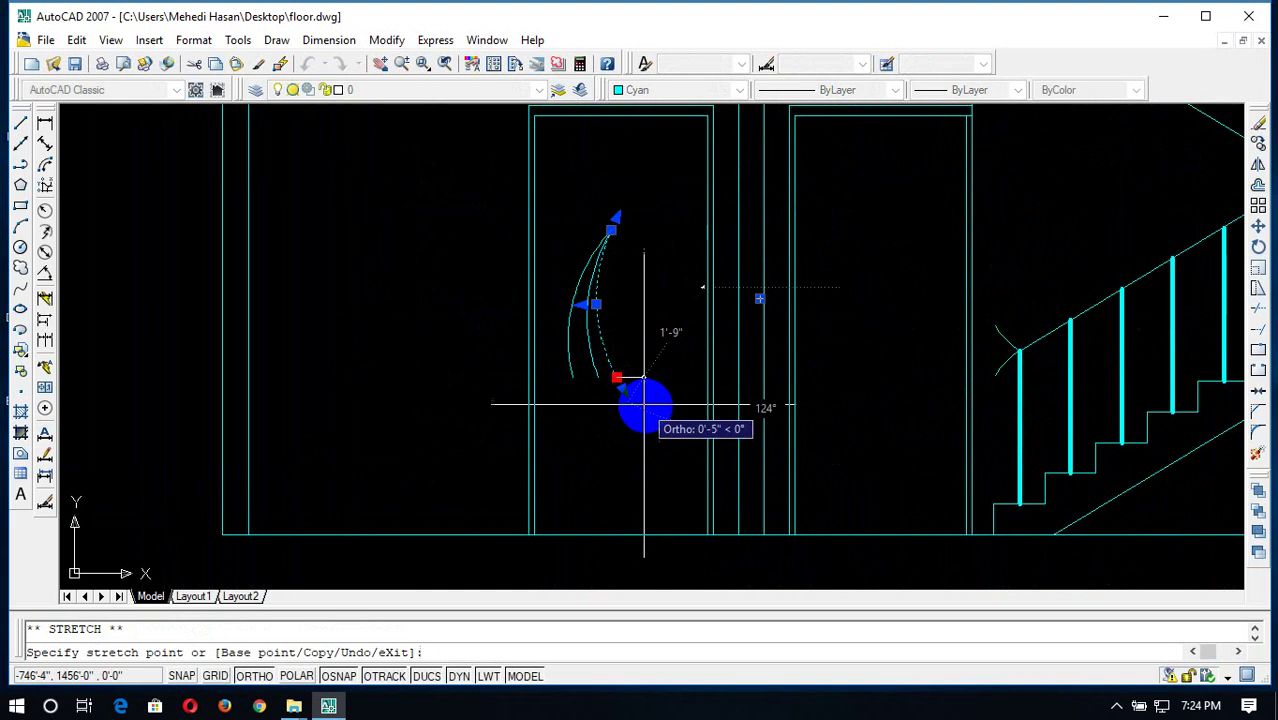
{"action": "key", "text": "Escape"}
{"action": "key", "text": "Escape"}
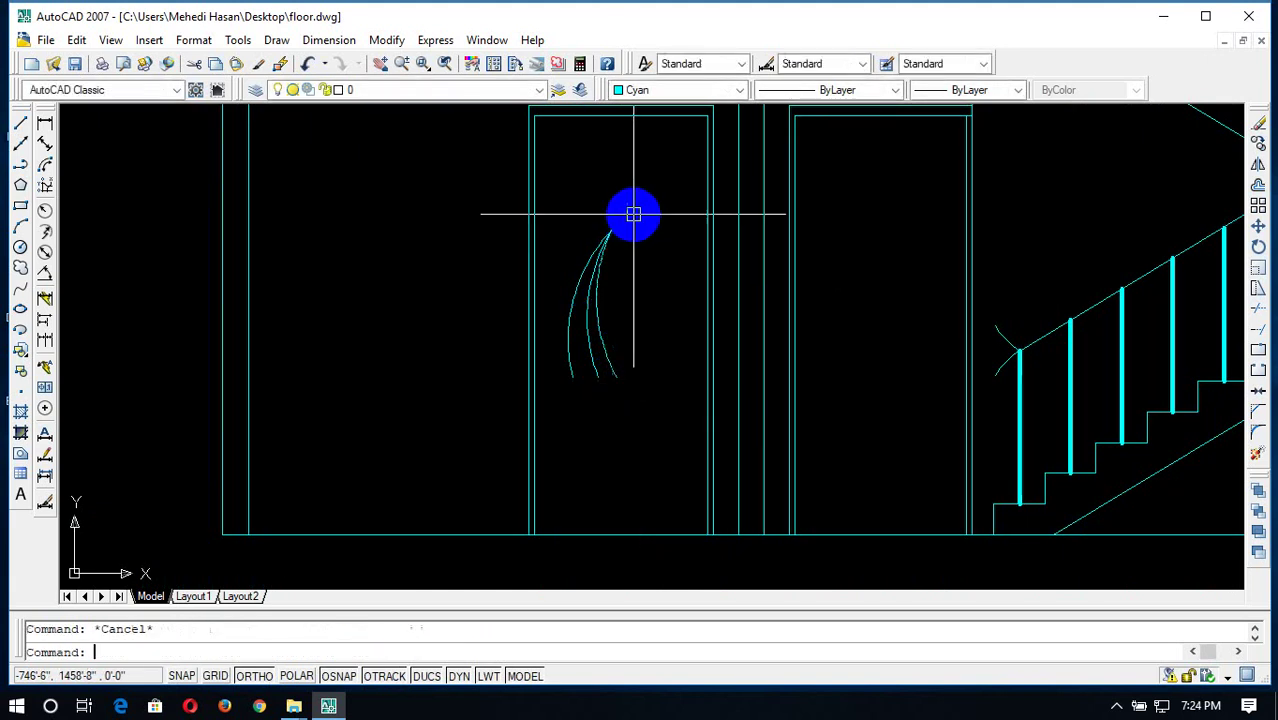
Move the left door's arc detail and knob higher up the door
{"action": "left_click", "coordinate": [633, 211]}
{"action": "left_click", "coordinate": [585, 296]}
{"action": "type", "text": "m"}
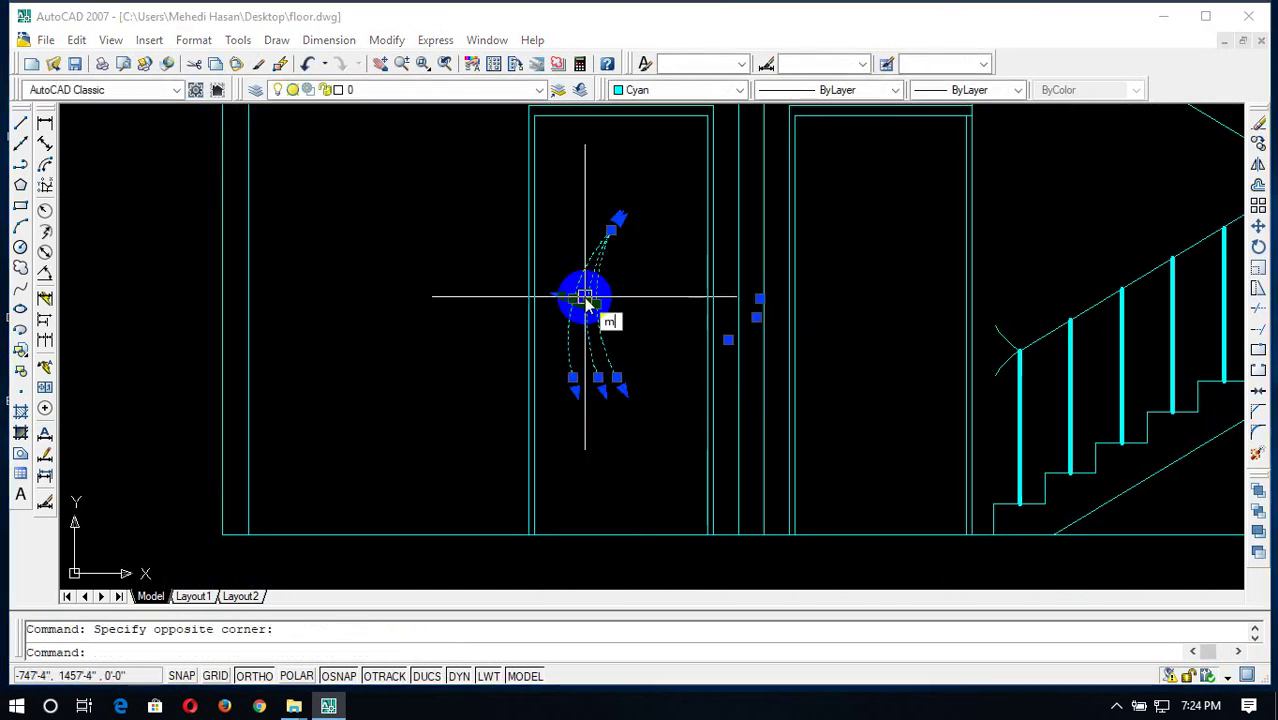
{"action": "key", "text": "Return"}
{"action": "left_click", "coordinate": [611, 230]}
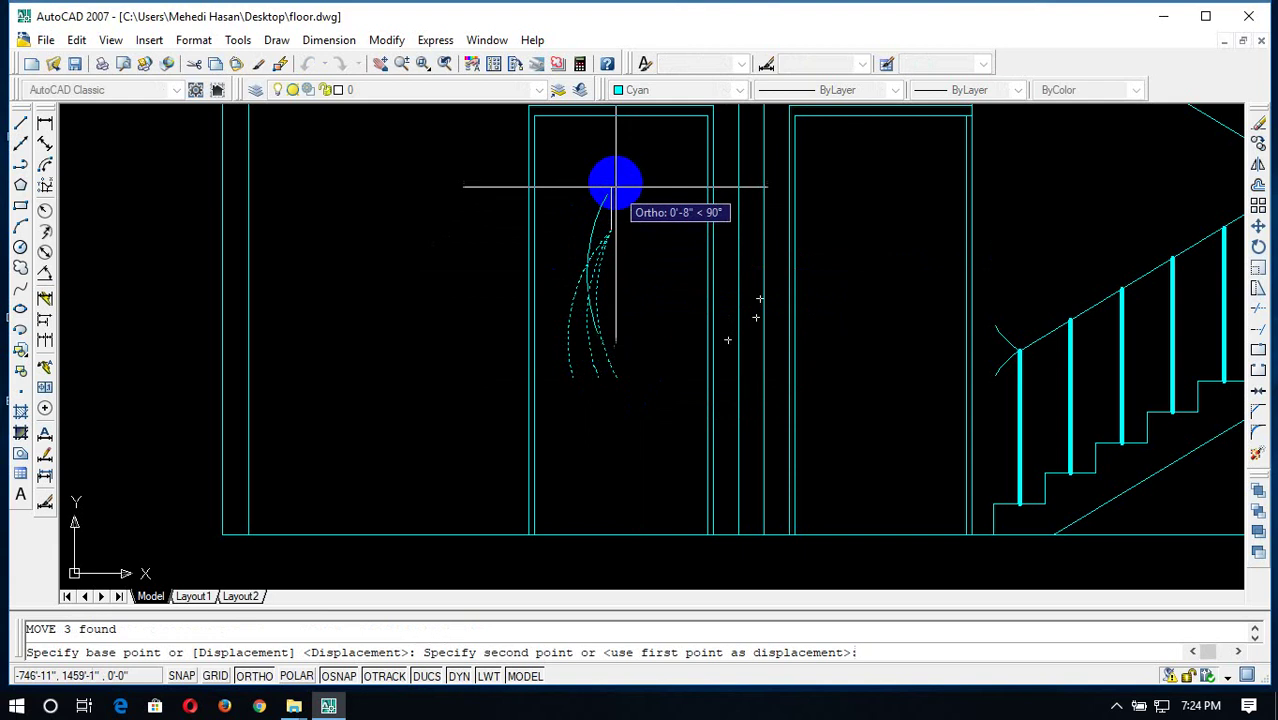
{"action": "left_click", "coordinate": [614, 178]}
{"action": "key", "text": "Escape"}
Copy the arc detail from its arc tops into the right door
{"action": "left_click", "coordinate": [648, 171]}
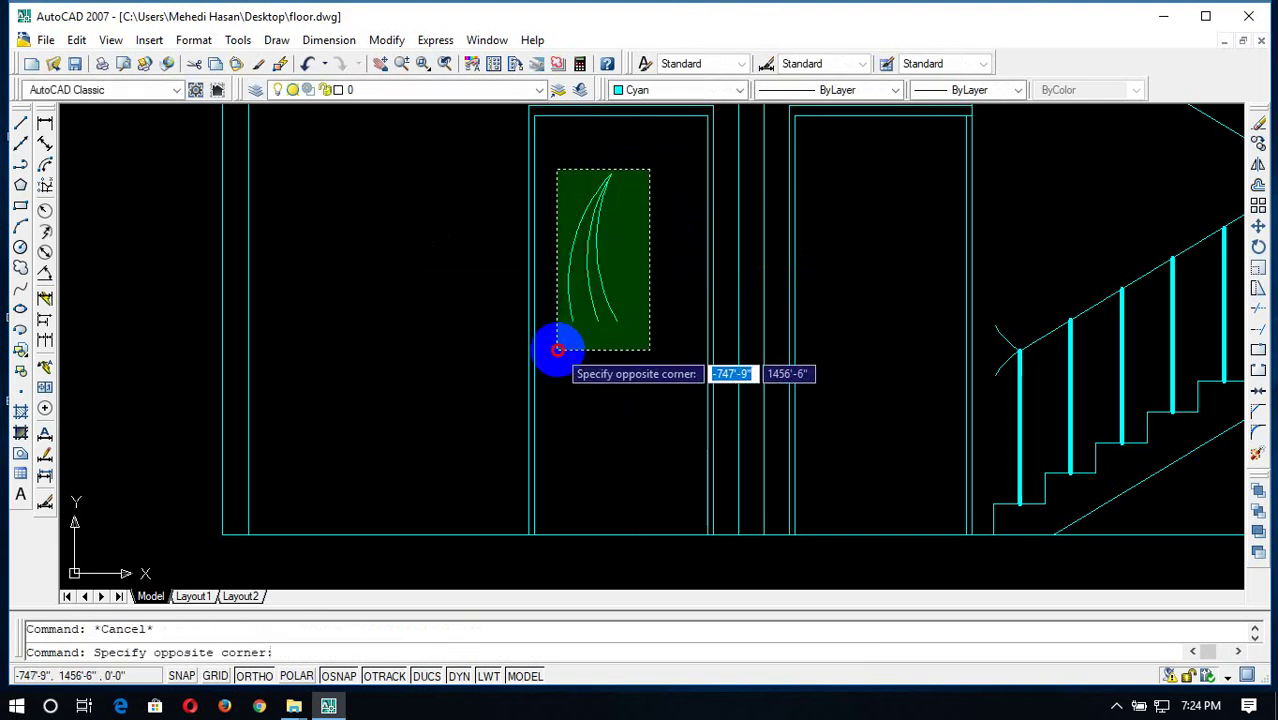
{"action": "left_click", "coordinate": [557, 350]}
{"action": "type", "text": "cp"}
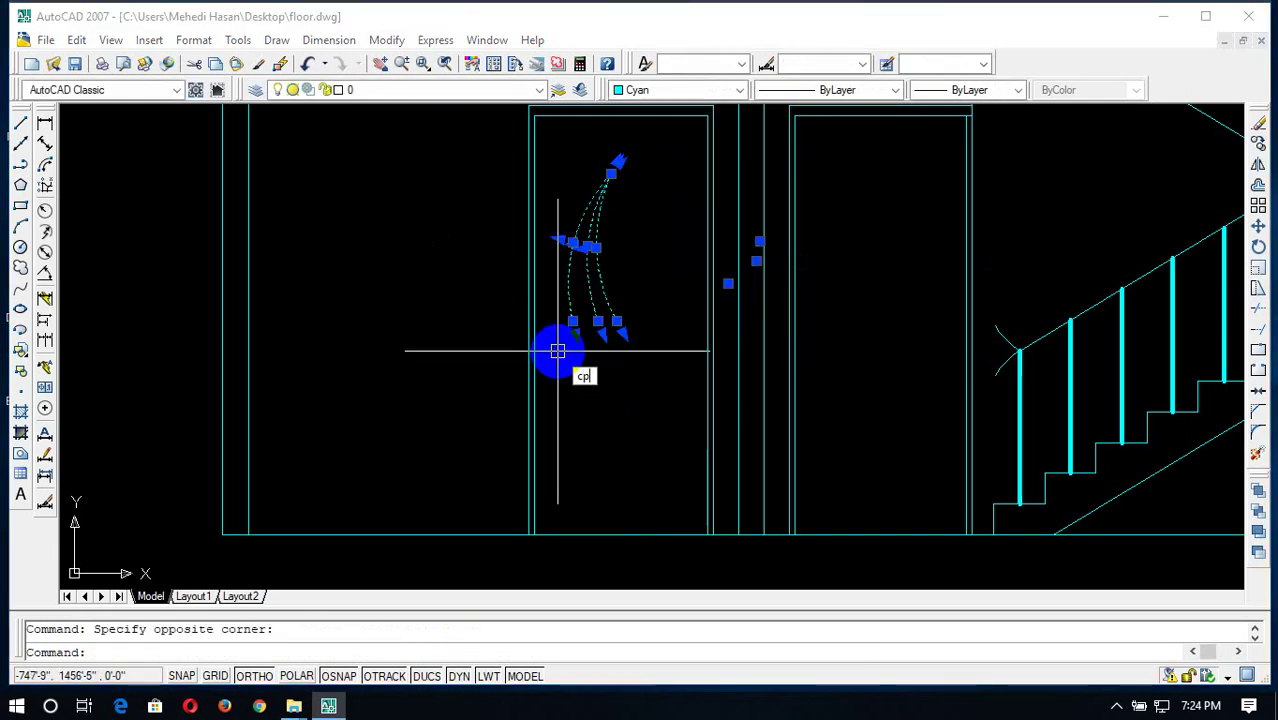
{"action": "key", "text": "Return"}
{"action": "left_click", "coordinate": [611, 175]}
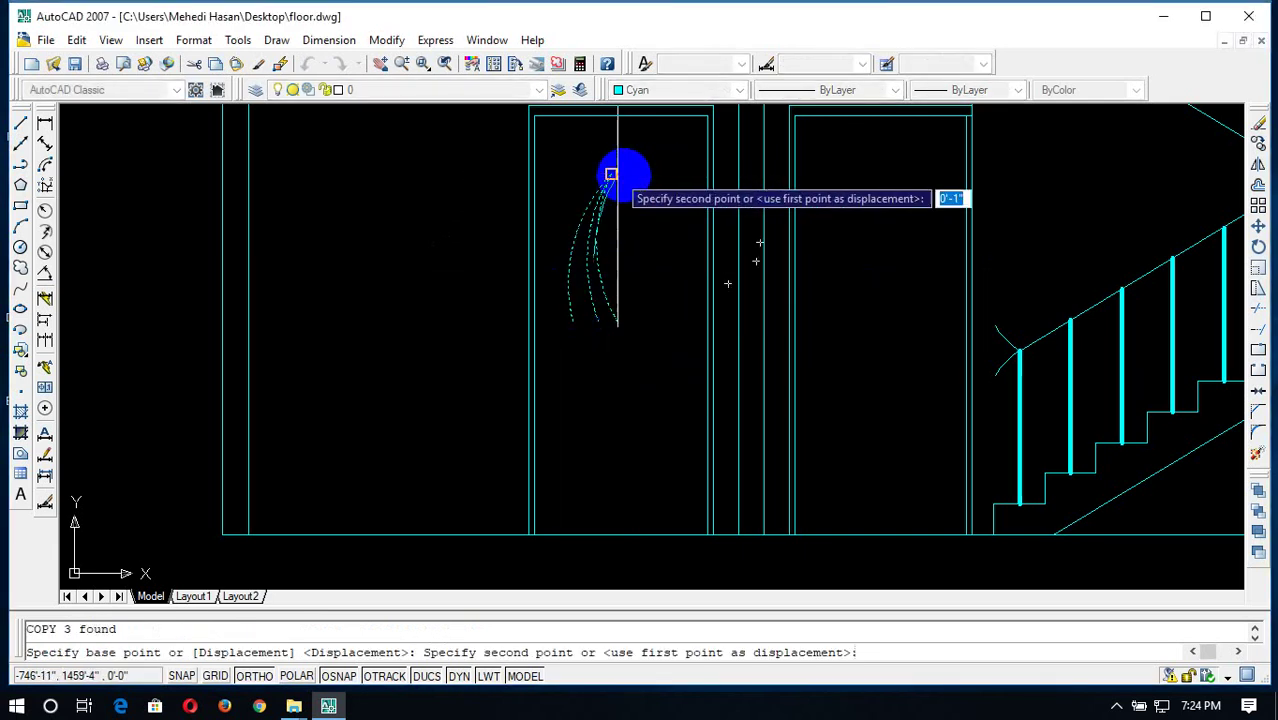
{"action": "left_click", "coordinate": [873, 167]}
{"action": "key", "text": "Escape"}
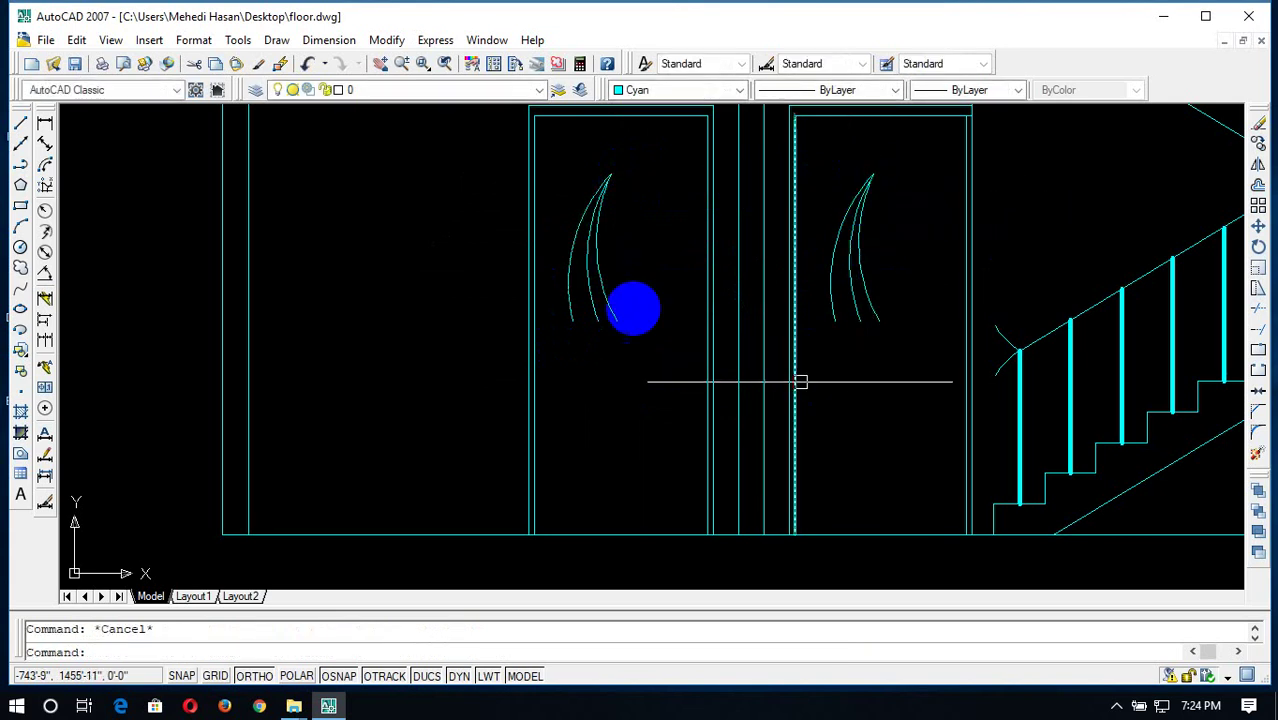
{"action": "scroll", "coordinate": [510, 320], "scroll_direction": "up", "scroll_amount": 3}
{"action": "scroll", "coordinate": [585, 432], "scroll_direction": "down", "scroll_amount": 4}
{"action": "scroll", "coordinate": [587, 415], "scroll_direction": "up", "scroll_amount": 3}
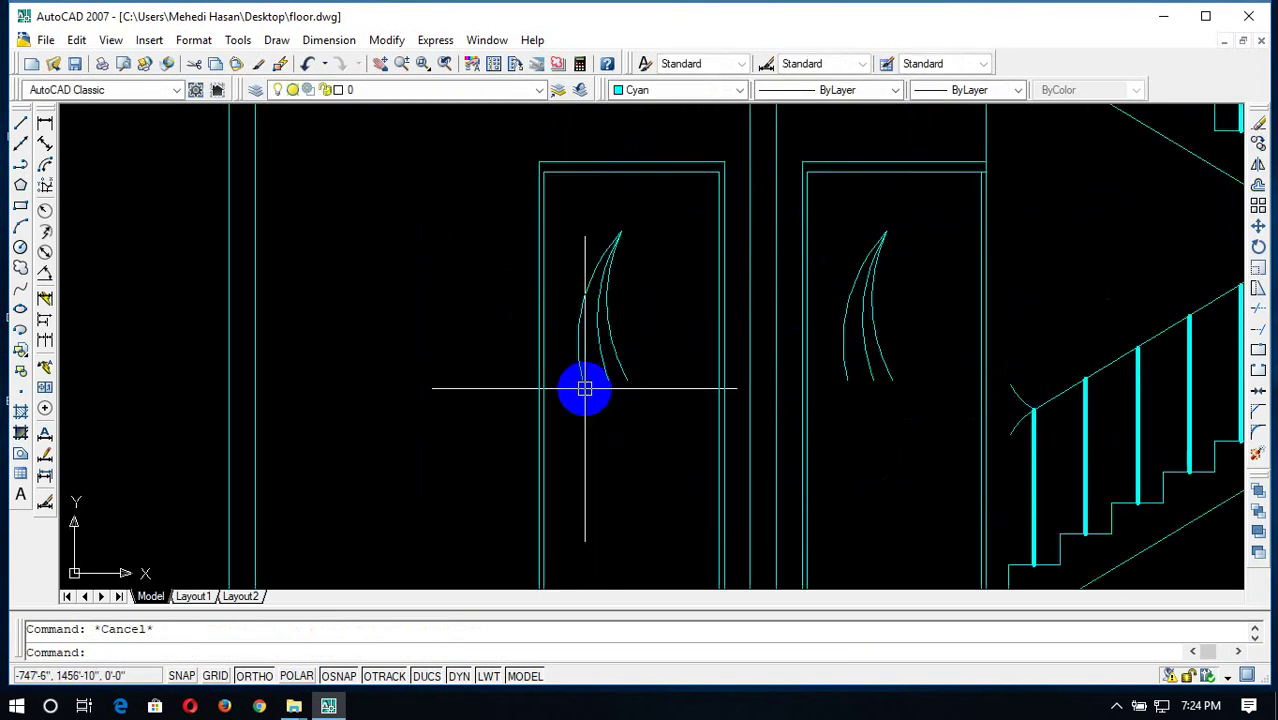
Offset the left and right door bottom lines 2'6 upward
{"action": "type", "text": "c"}
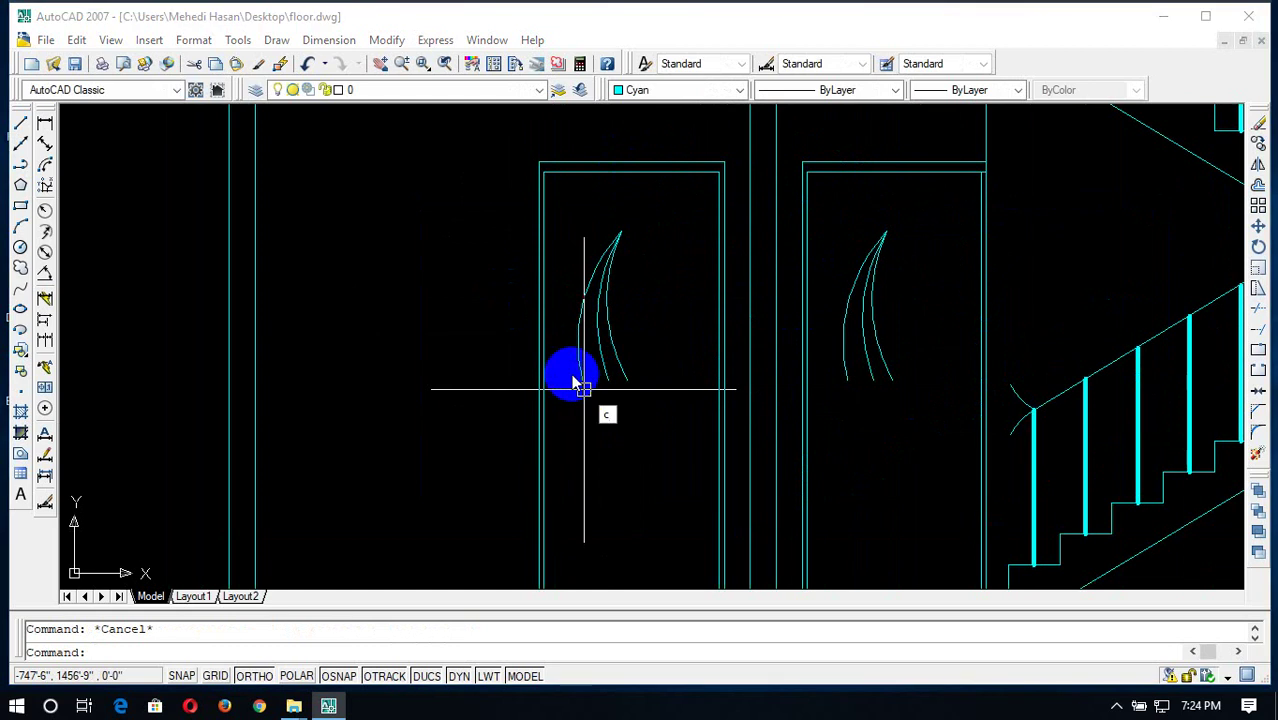
{"action": "key", "text": "BackSpace"}
{"action": "type", "text": "o"}
{"action": "key", "text": "Return"}
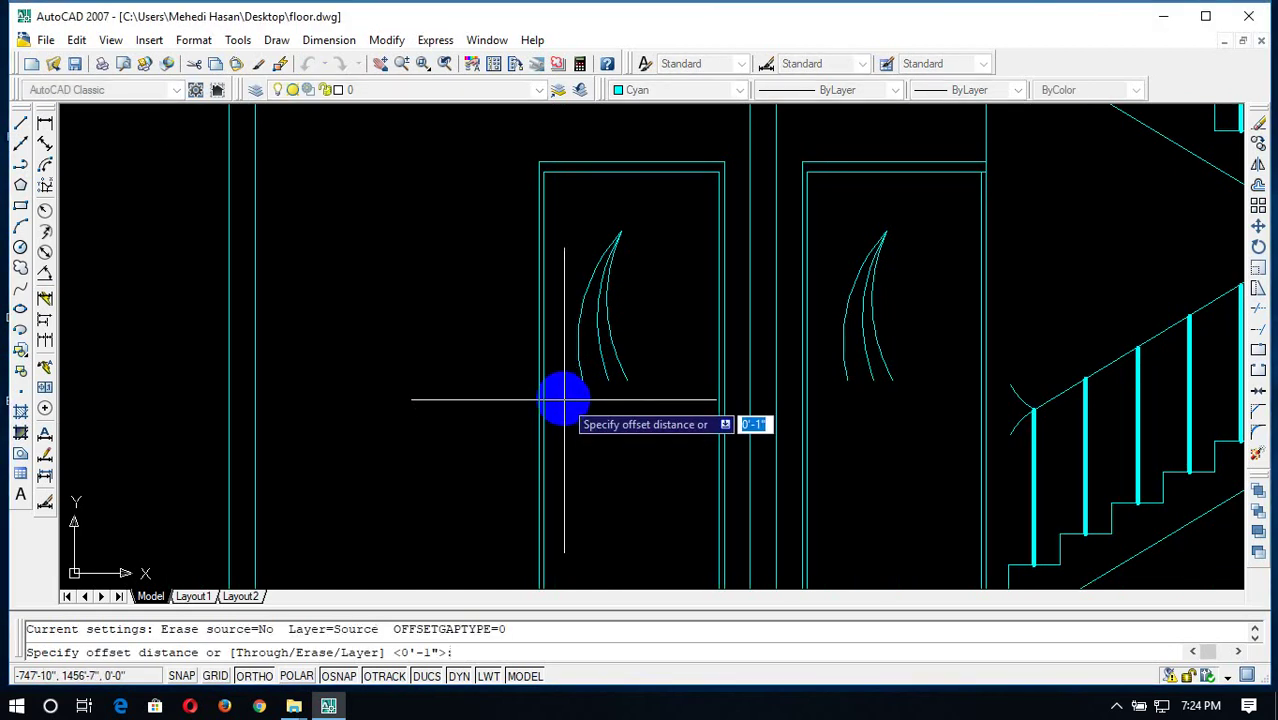
{"action": "type", "text": "2'6"}
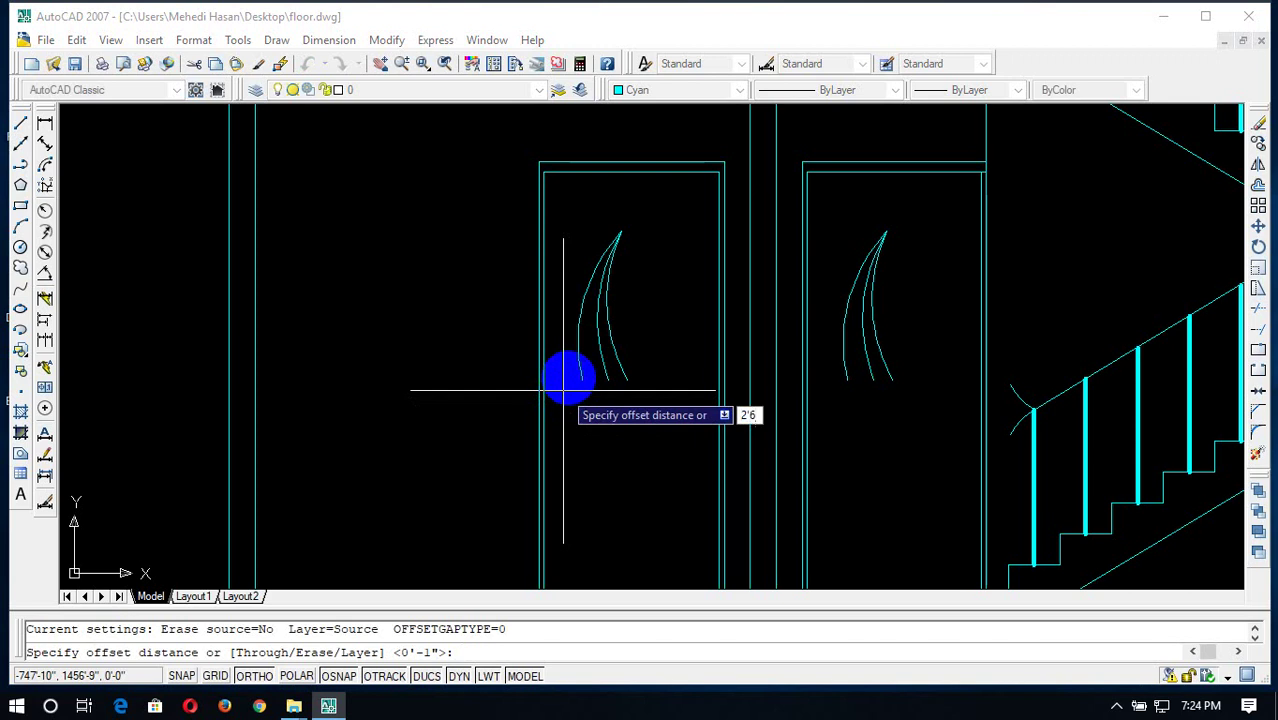
{"action": "key", "text": "Return"}
{"action": "scroll", "coordinate": [582, 463], "scroll_direction": "down", "scroll_amount": 2}
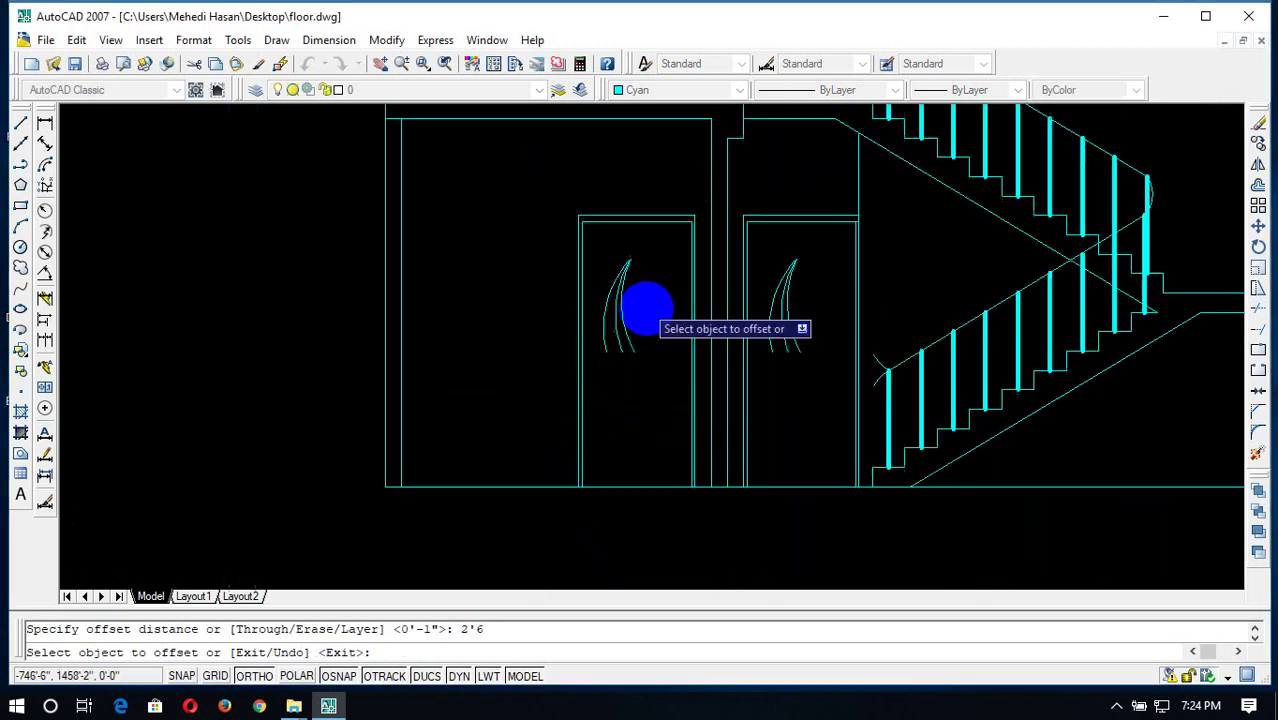
{"action": "scroll", "coordinate": [648, 305], "scroll_direction": "up", "scroll_amount": 1}
{"action": "left_click", "coordinate": [651, 418]}
{"action": "left_click", "coordinate": [638, 329]}
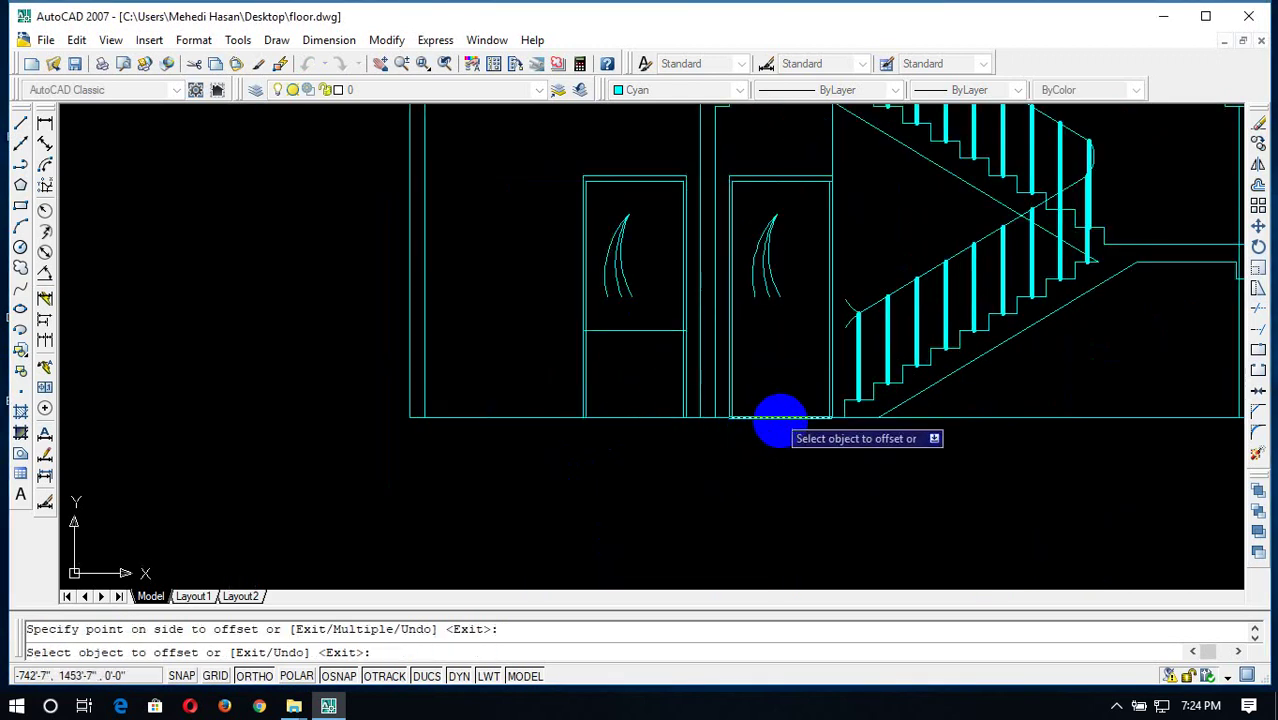
{"action": "left_click", "coordinate": [776, 419]}
{"action": "left_click", "coordinate": [775, 357]}
{"action": "key", "text": "Escape"}
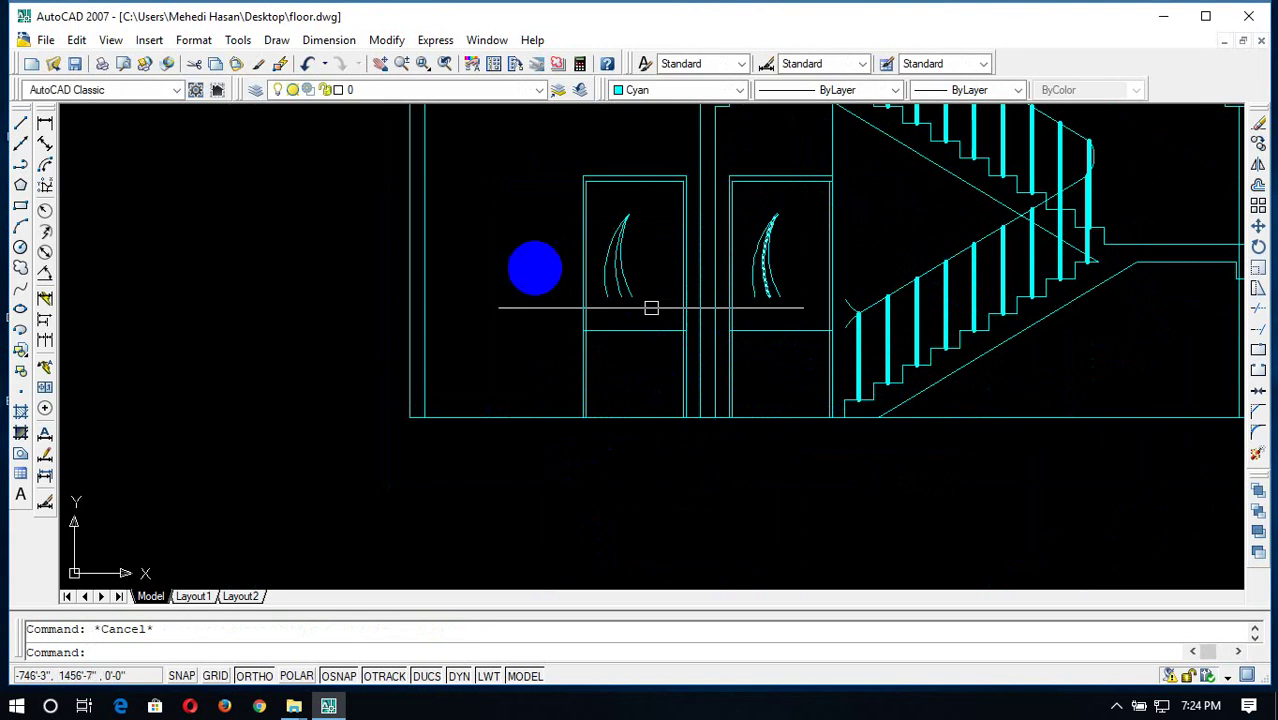
{"action": "scroll", "coordinate": [534, 266], "scroll_direction": "up", "scroll_amount": 5}
{"action": "scroll", "coordinate": [781, 313], "scroll_direction": "down", "scroll_amount": 4}
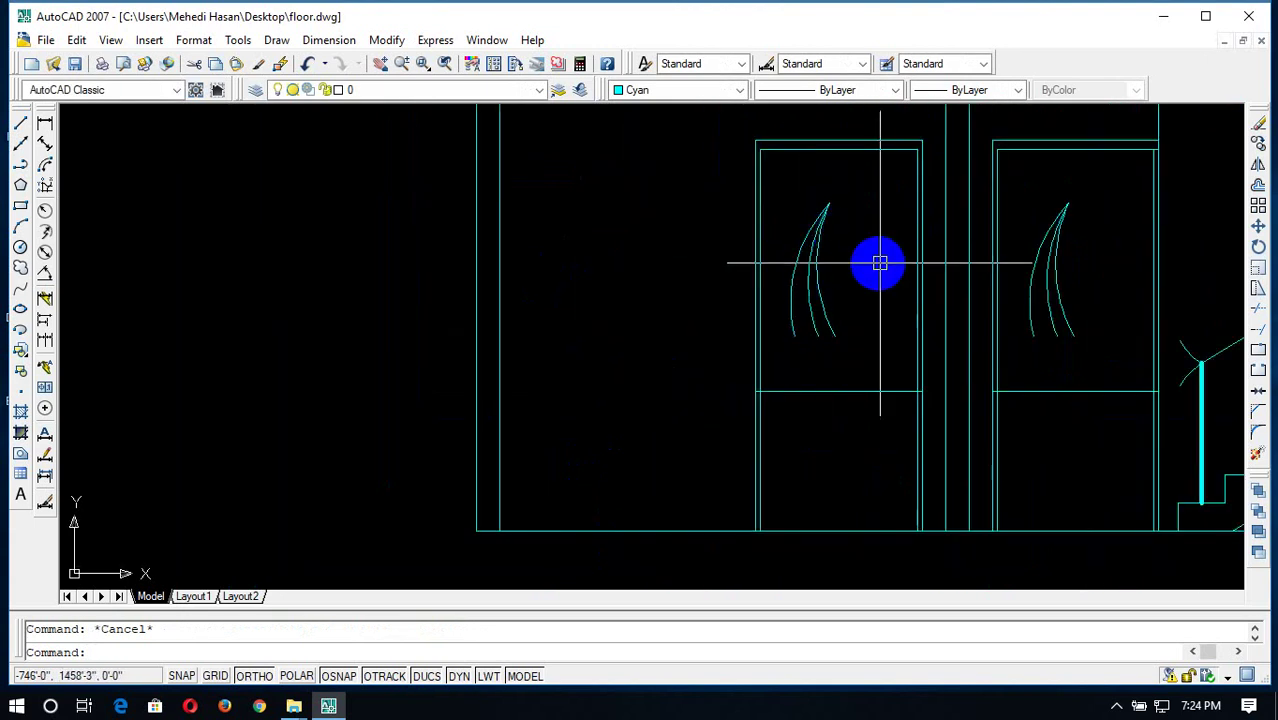
{"action": "scroll", "coordinate": [835, 305], "scroll_direction": "down", "scroll_amount": 5}
{"action": "scroll", "coordinate": [684, 356], "scroll_direction": "up", "scroll_amount": 3}
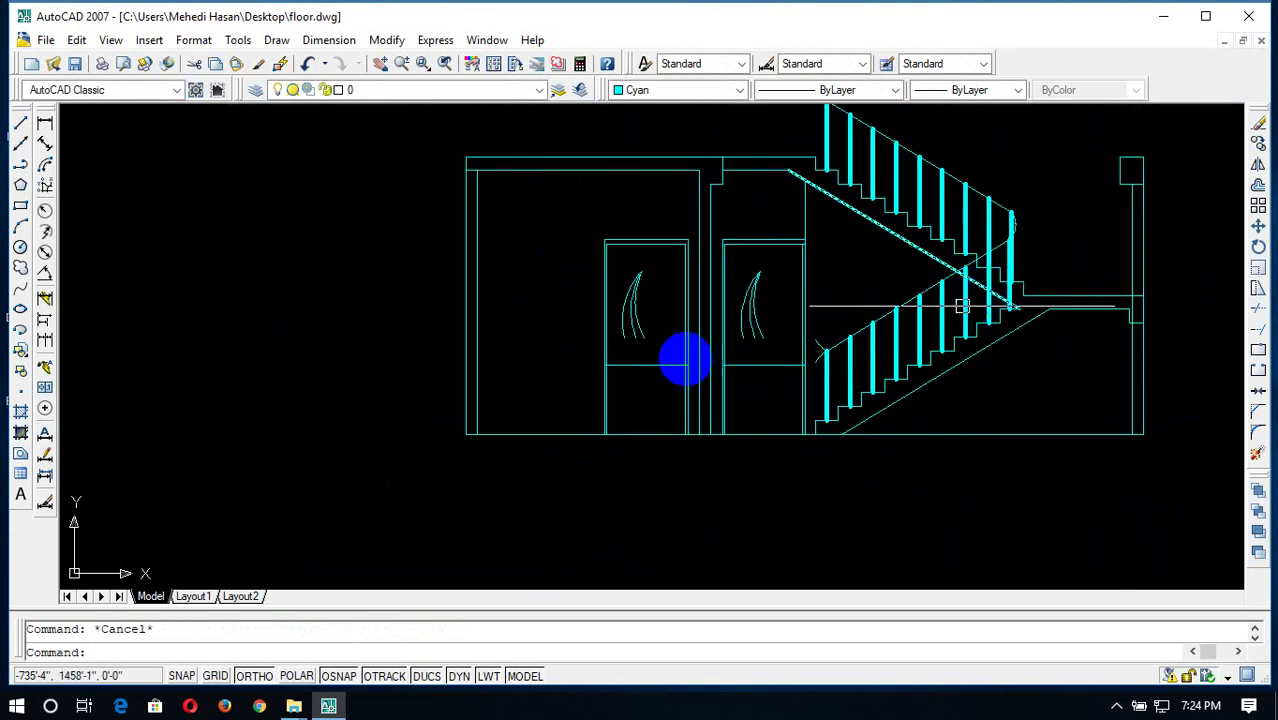
{"action": "scroll", "coordinate": [607, 371], "scroll_direction": "up", "scroll_amount": 3}
{"action": "scroll", "coordinate": [575, 387], "scroll_direction": "up", "scroll_amount": 2}
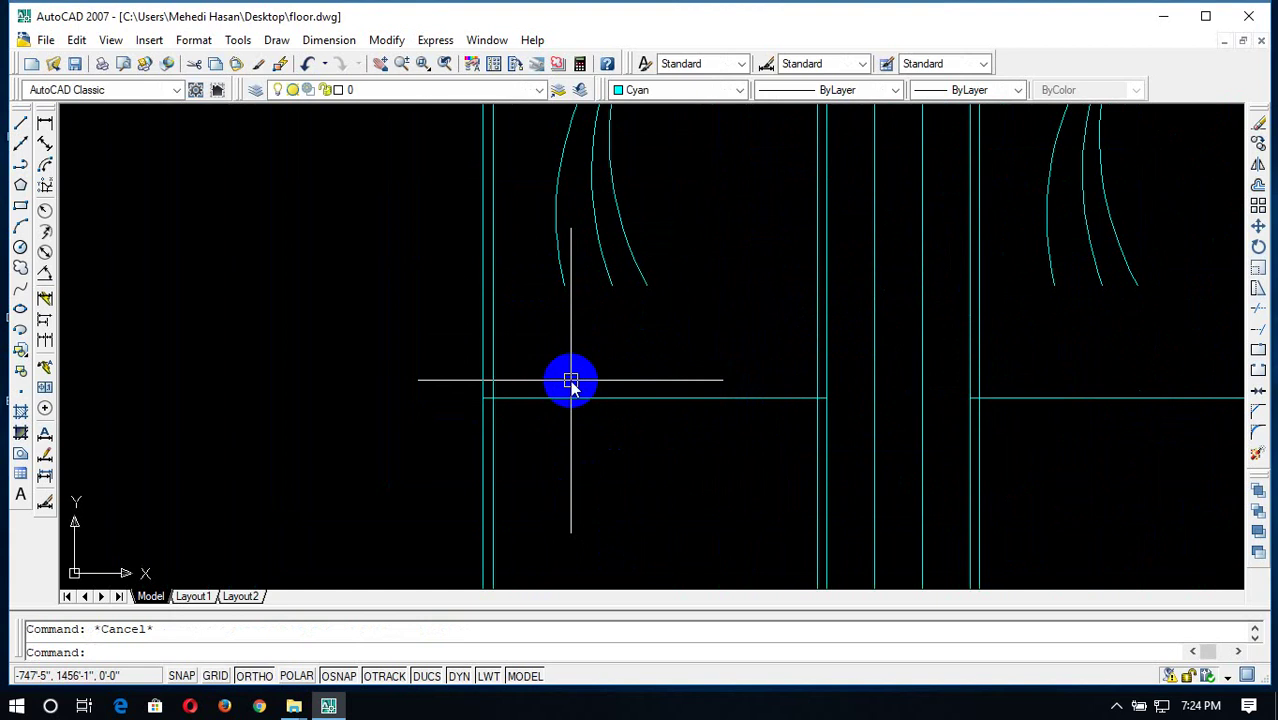
Draw a 1-inch-radius knob circle on the left door
{"action": "type", "text": "c"}
{"action": "key", "text": "Return"}
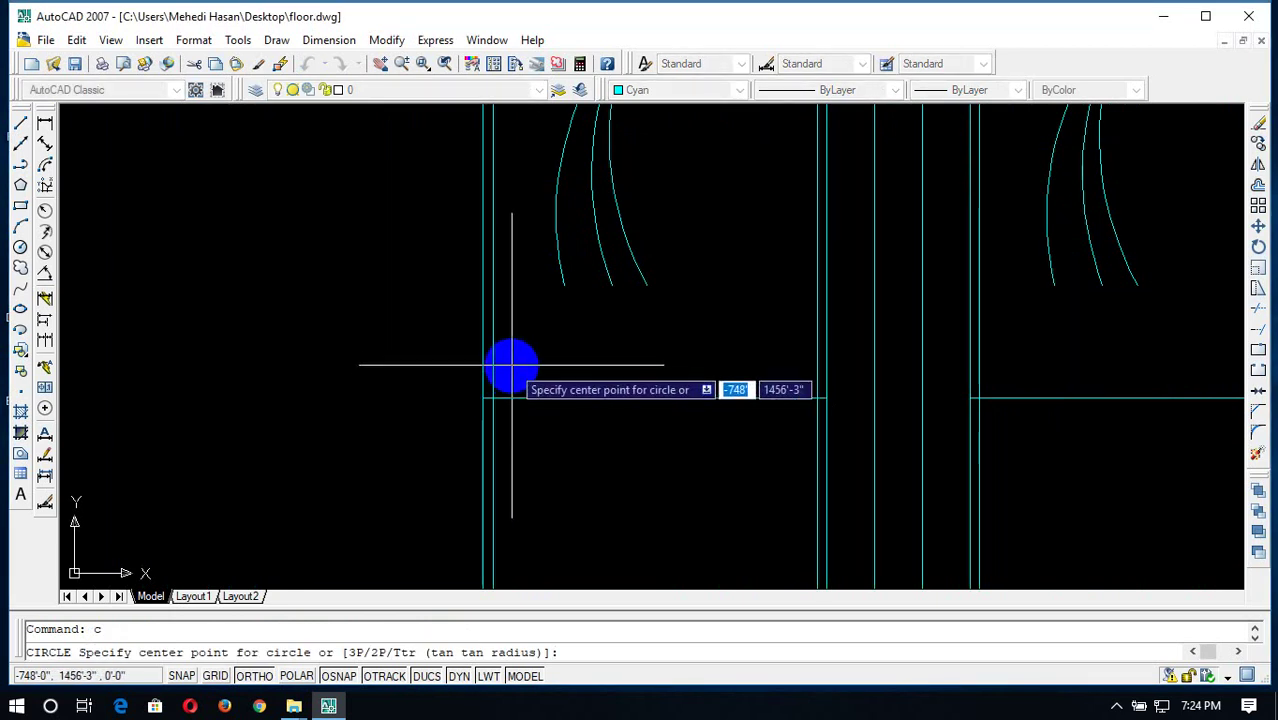
{"action": "left_click", "coordinate": [509, 366]}
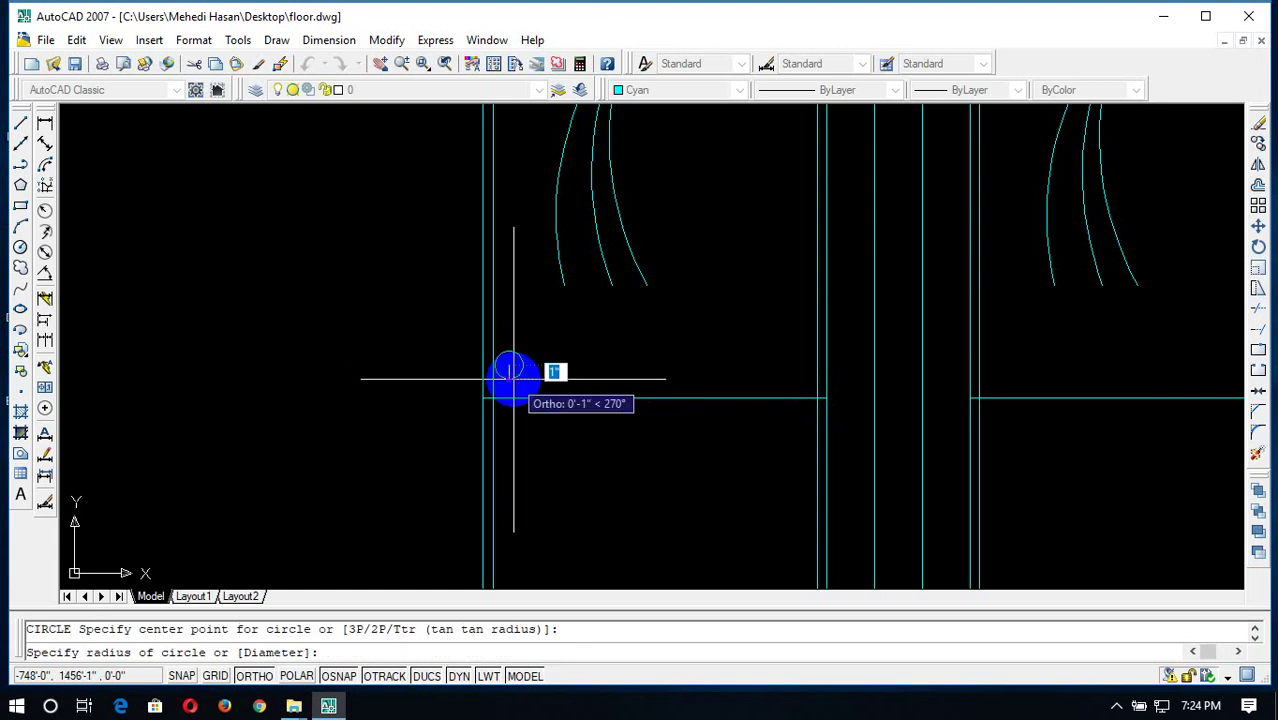
{"action": "left_click", "coordinate": [514, 378]}
{"action": "scroll", "coordinate": [522, 370], "scroll_direction": "up", "scroll_amount": 3}
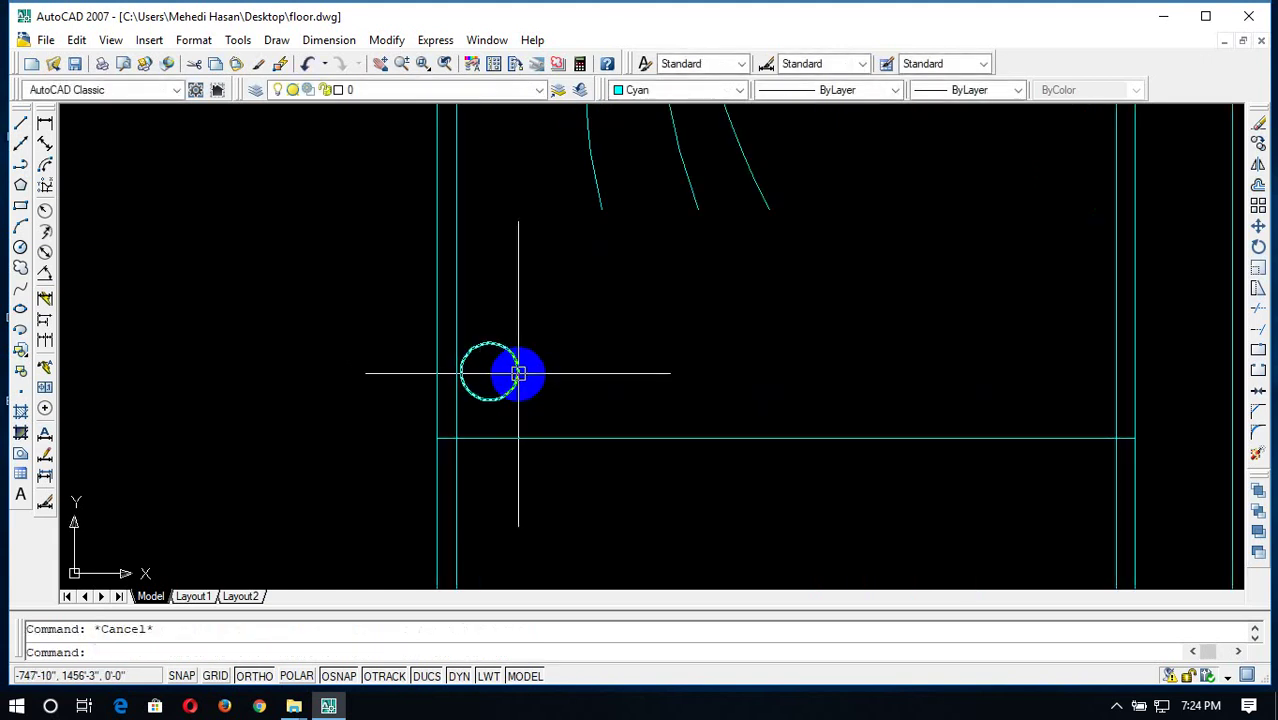
Offset the knob circle inward twice by .1 to form two inset rings
{"action": "type", "text": "o"}
{"action": "key", "text": "Return"}
{"action": "type", "text": ".1"}
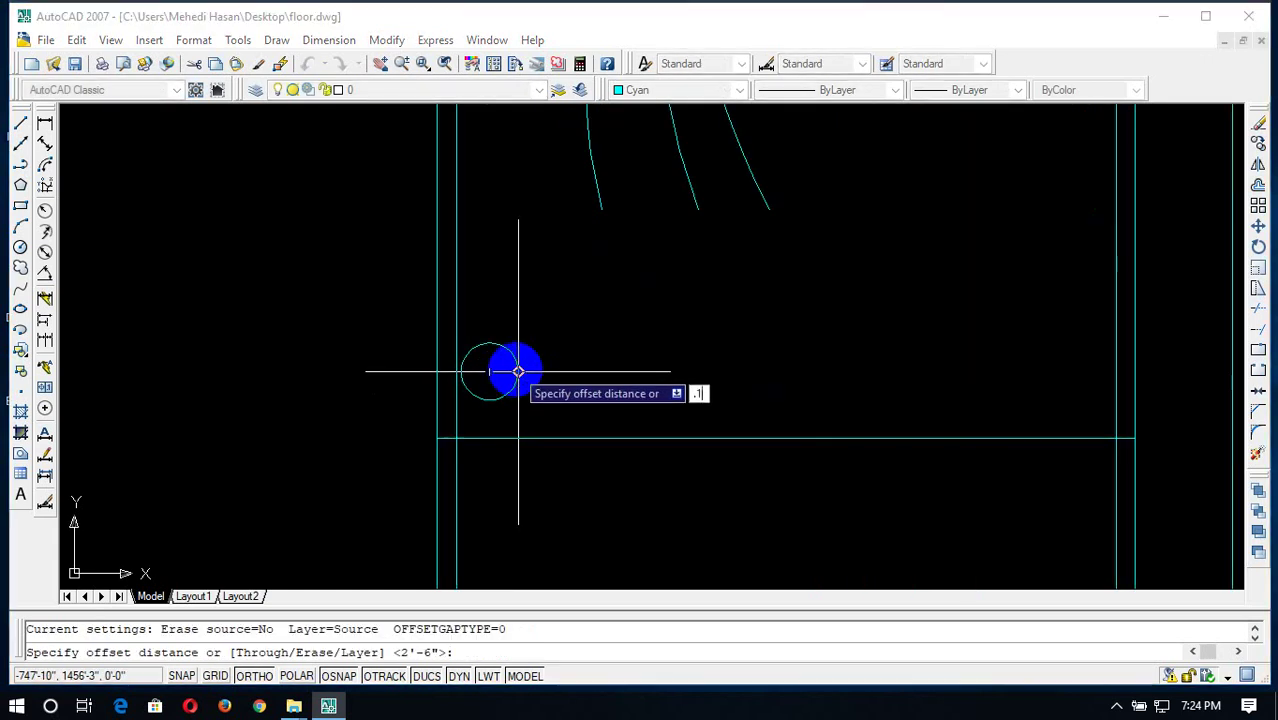
{"action": "key", "text": "Return"}
{"action": "left_click", "coordinate": [500, 350]}
{"action": "left_click", "coordinate": [488, 385]}
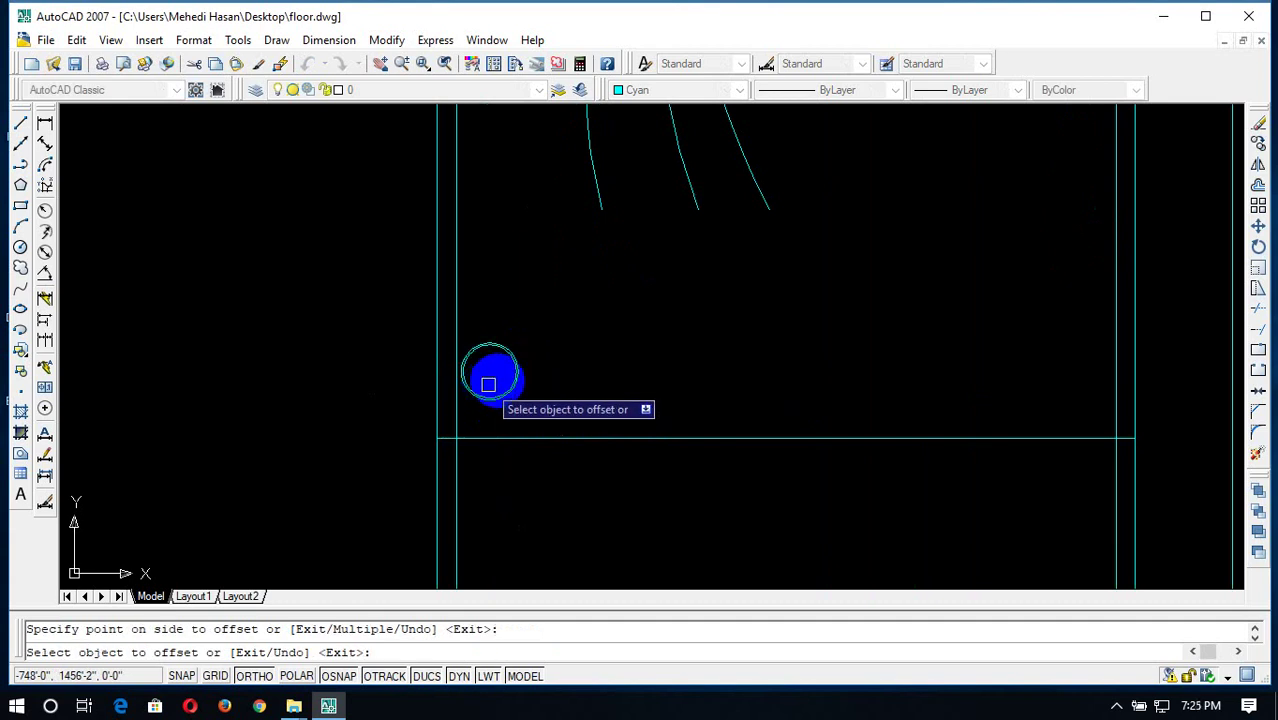
{"action": "left_click", "coordinate": [507, 367]}
{"action": "left_click", "coordinate": [490, 385]}
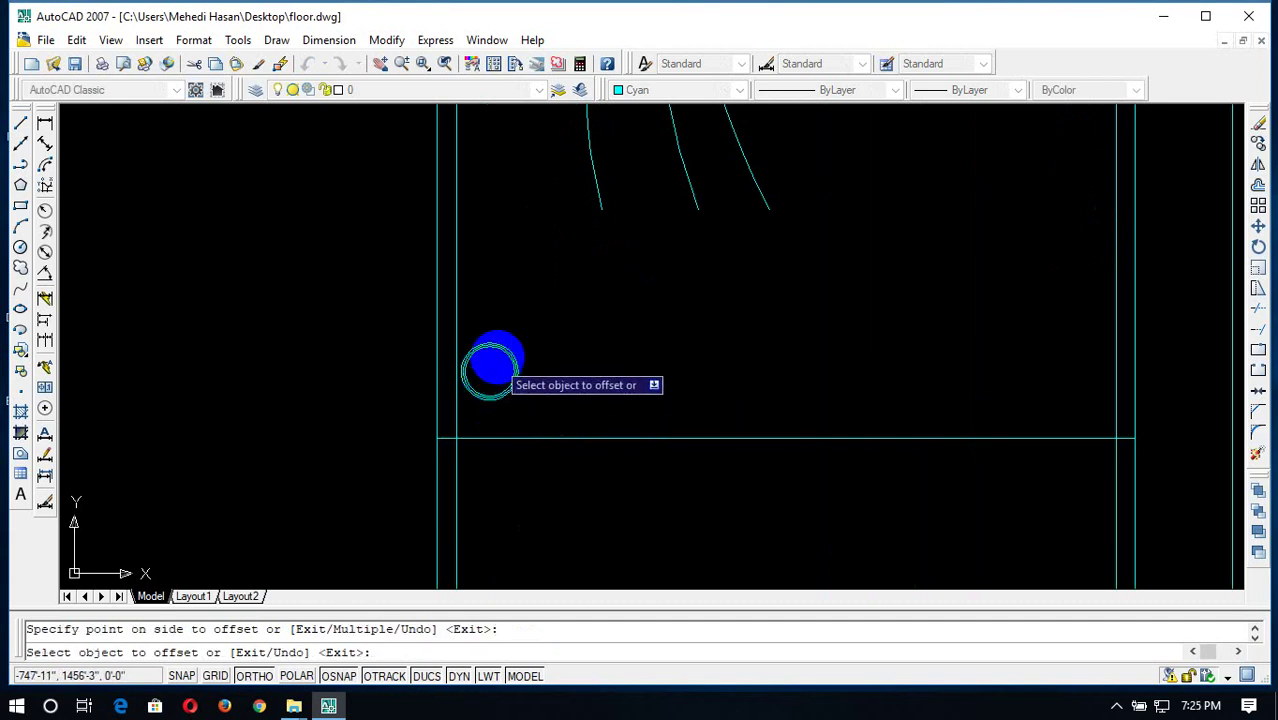
{"action": "key", "text": "Escape"}
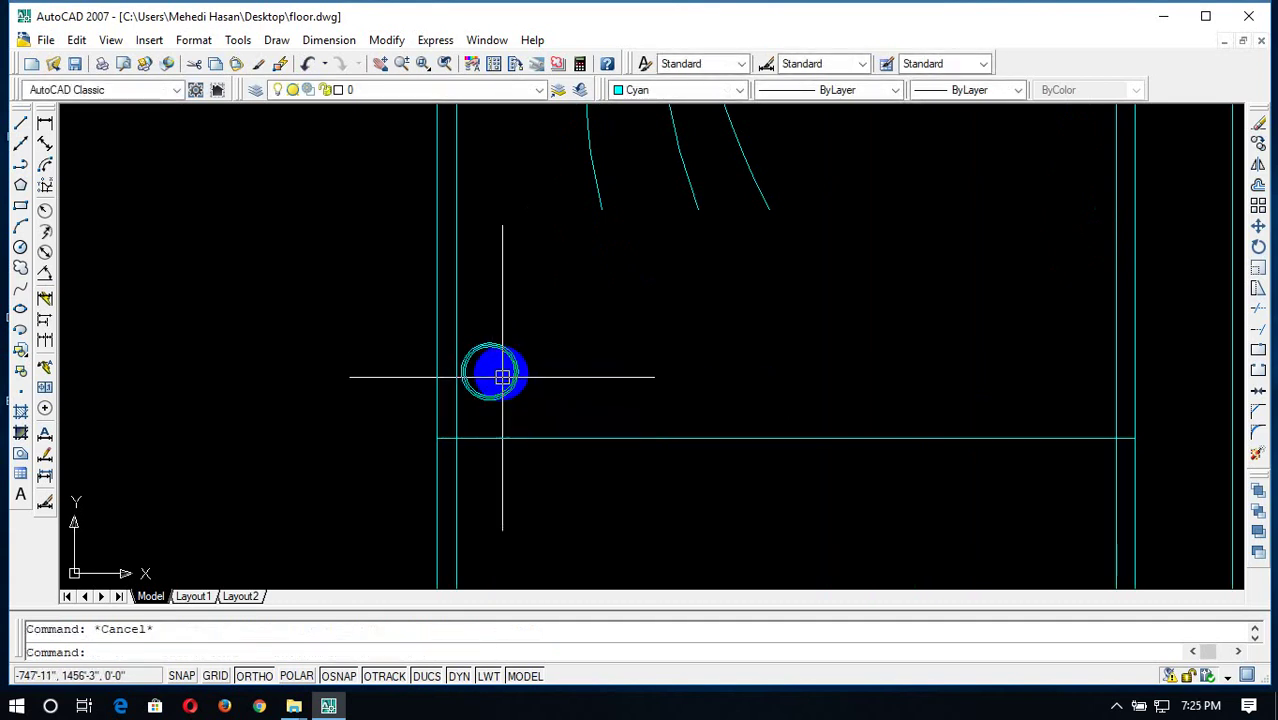
Draw a smaller circle just below the knob
{"action": "scroll", "coordinate": [502, 377], "scroll_direction": "up", "scroll_amount": 2}
{"action": "scroll", "coordinate": [593, 456], "scroll_direction": "down", "scroll_amount": 2}
{"action": "scroll", "coordinate": [558, 462], "scroll_direction": "up", "scroll_amount": 1}
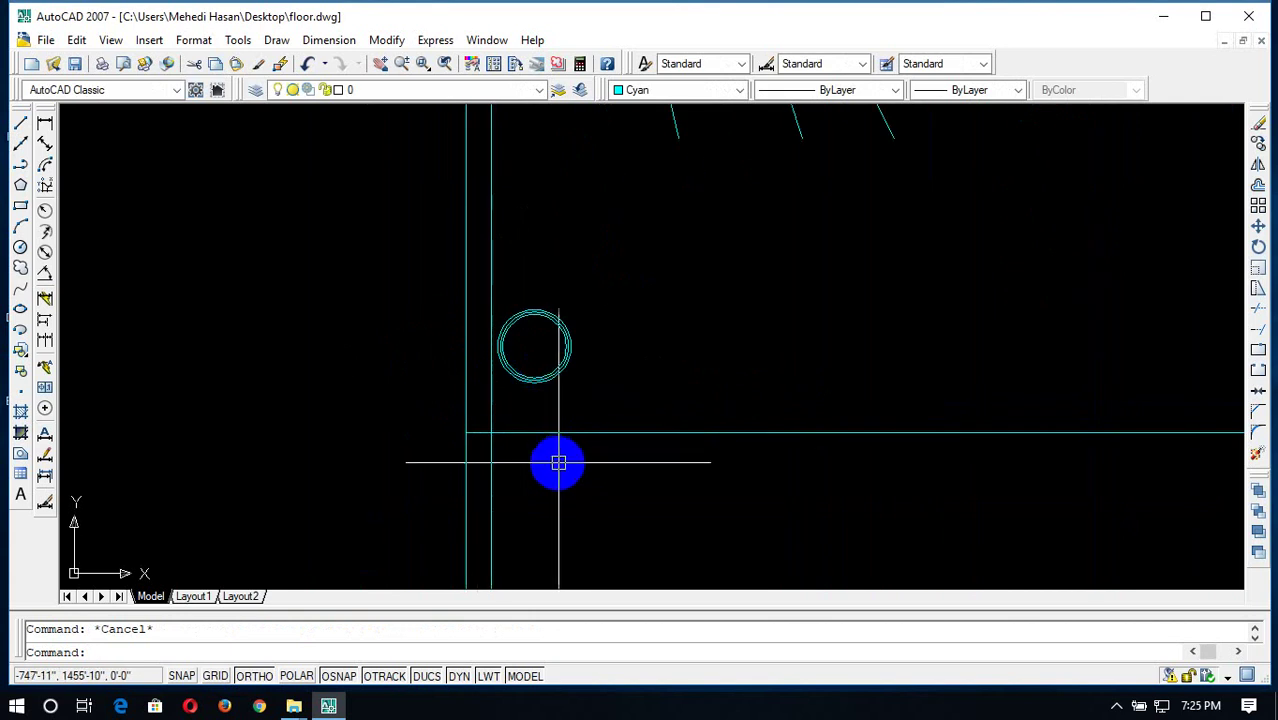
{"action": "type", "text": "c"}
{"action": "key", "text": "Return"}
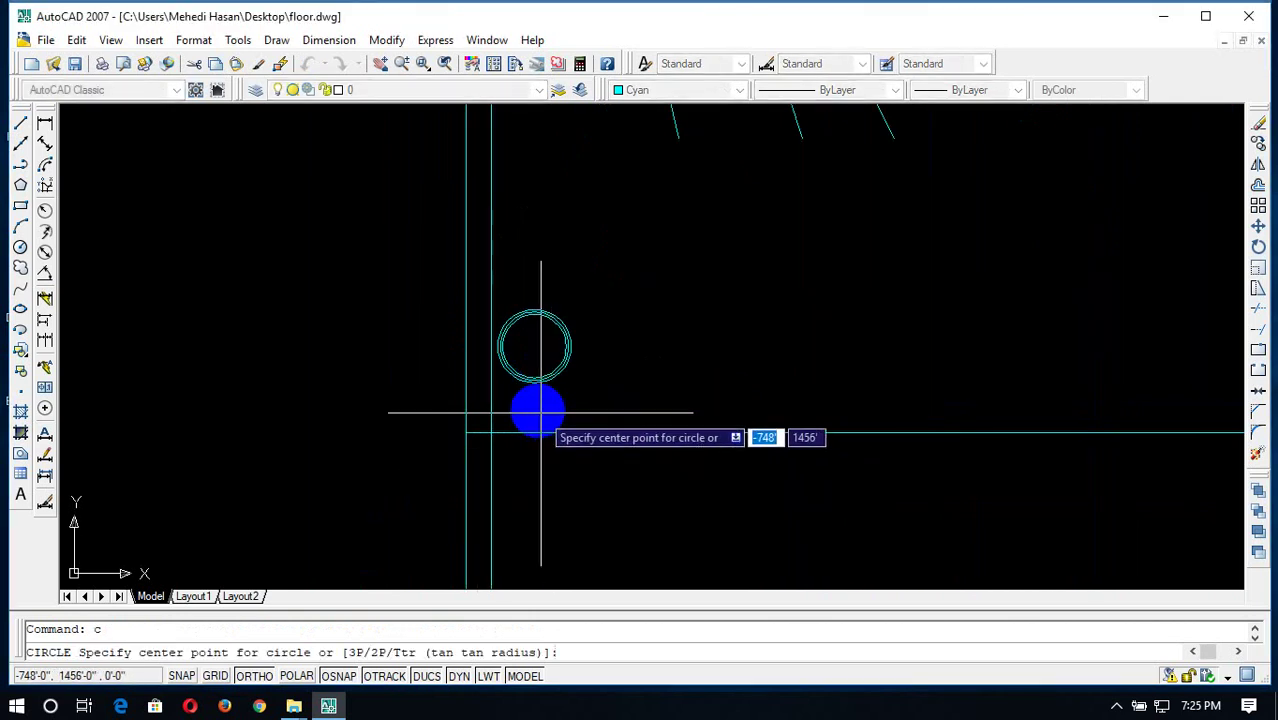
{"action": "left_click", "coordinate": [537, 408]}
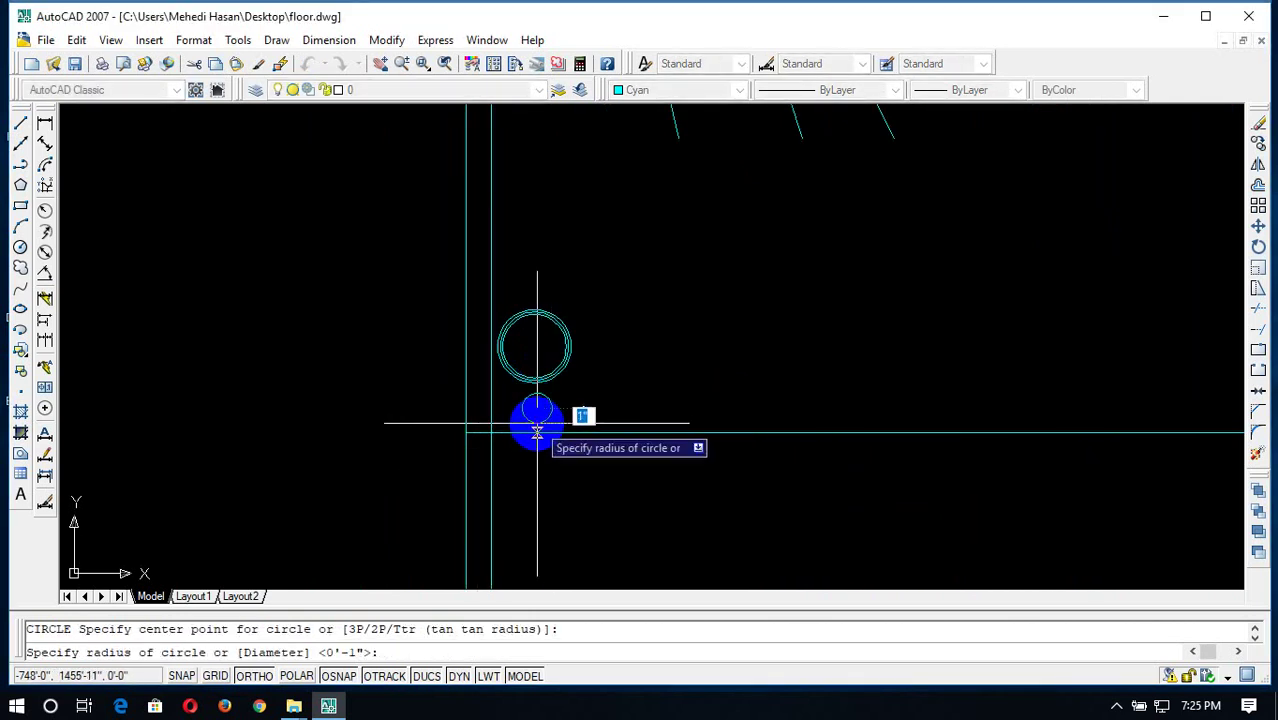
{"action": "left_click", "coordinate": [537, 430]}
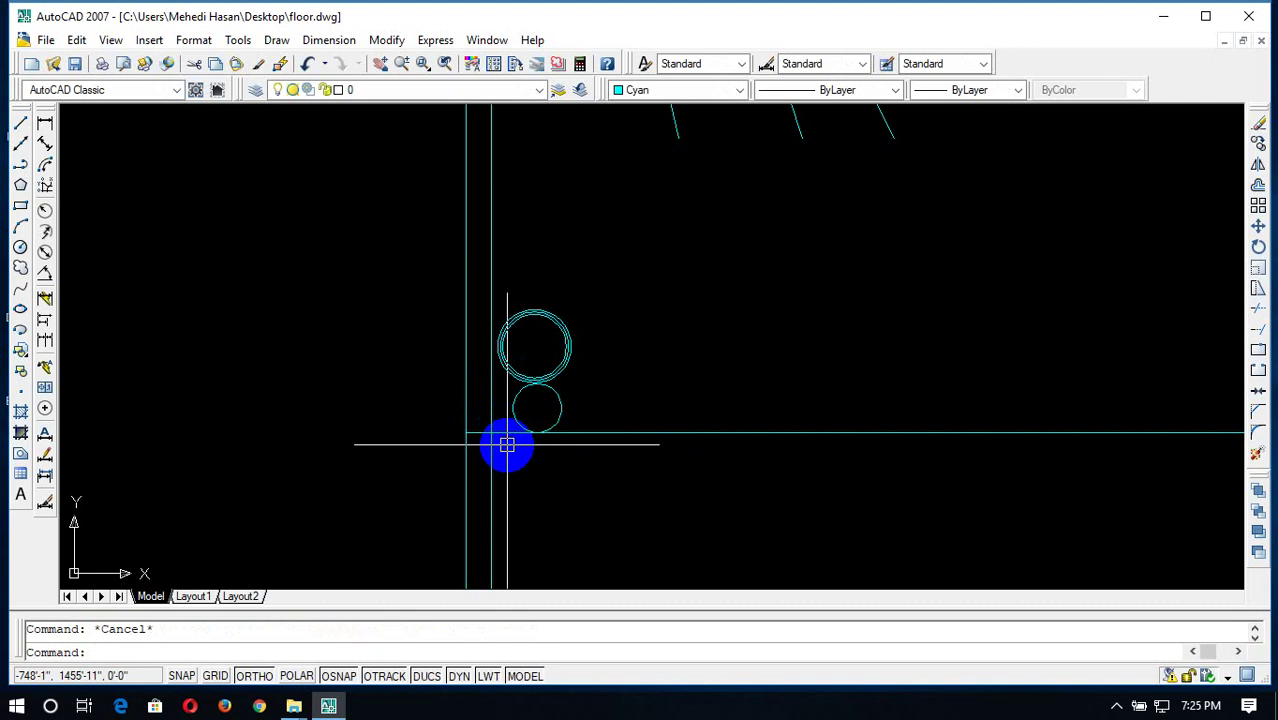
{"action": "scroll", "coordinate": [505, 442], "scroll_direction": "up", "scroll_amount": 3}
{"action": "type", "text": "l"}
{"action": "key", "text": "Return"}
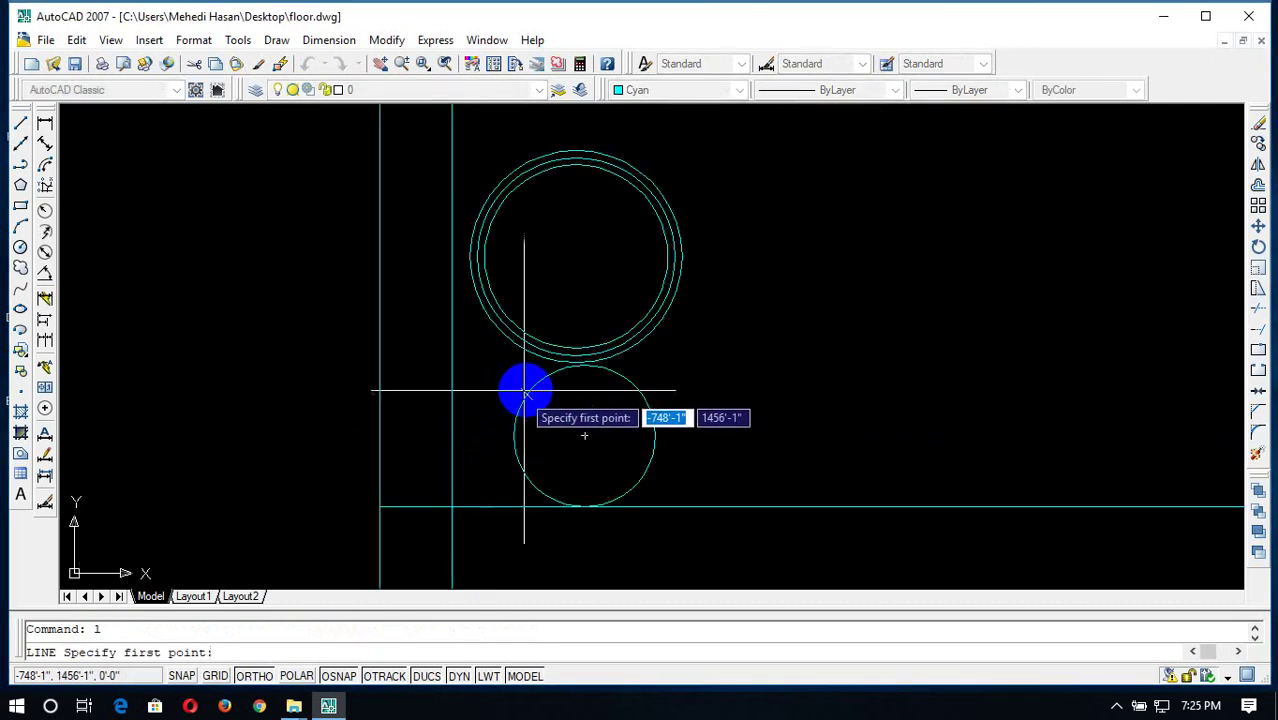
Draw a line across the small circle from its left edge
{"action": "left_click", "coordinate": [527, 391]}
{"action": "left_click", "coordinate": [635, 386]}
{"action": "key", "text": "Return"}
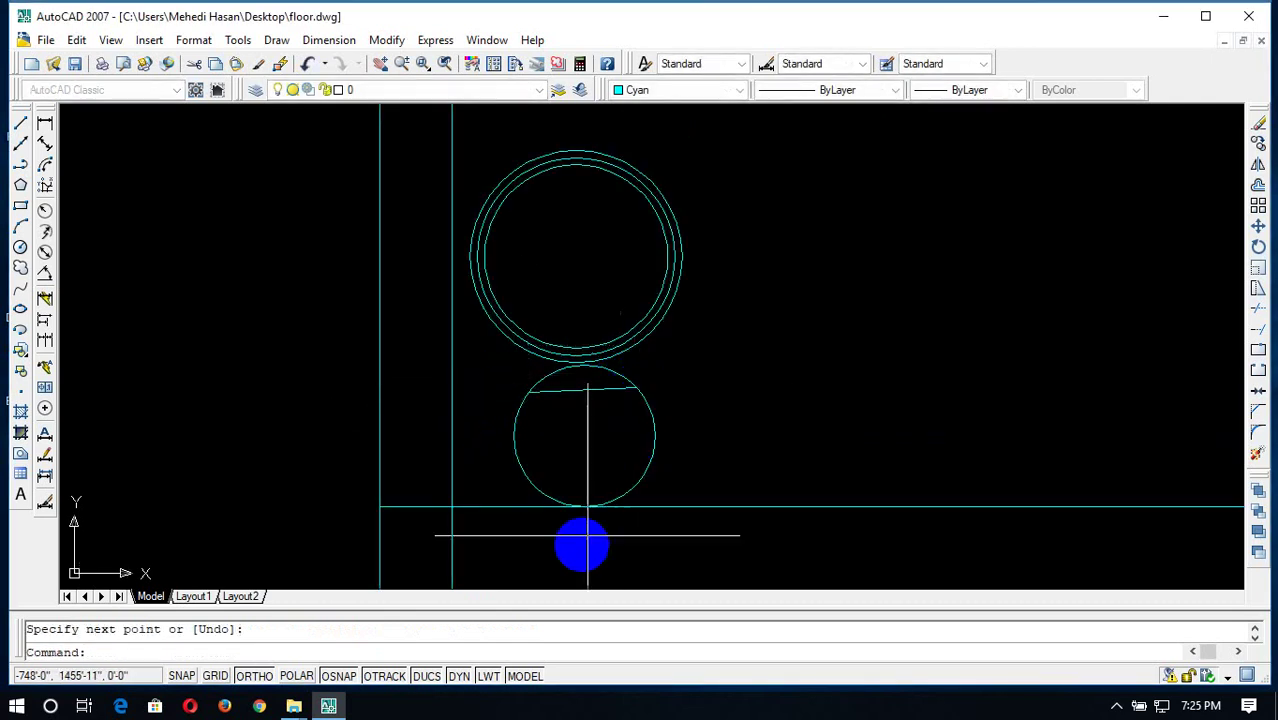
{"action": "key", "text": "Return"}
{"action": "left_click", "coordinate": [548, 494]}
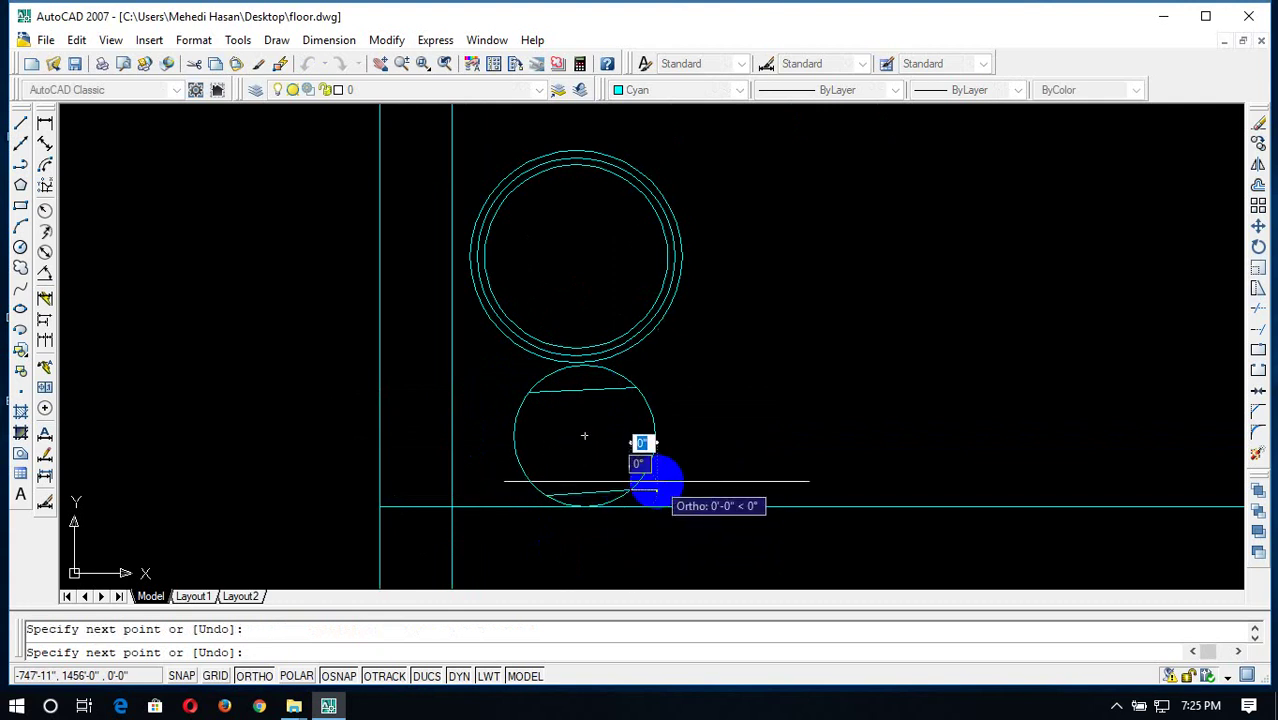
{"action": "key", "text": "Escape"}
{"action": "type", "text": "ar"}
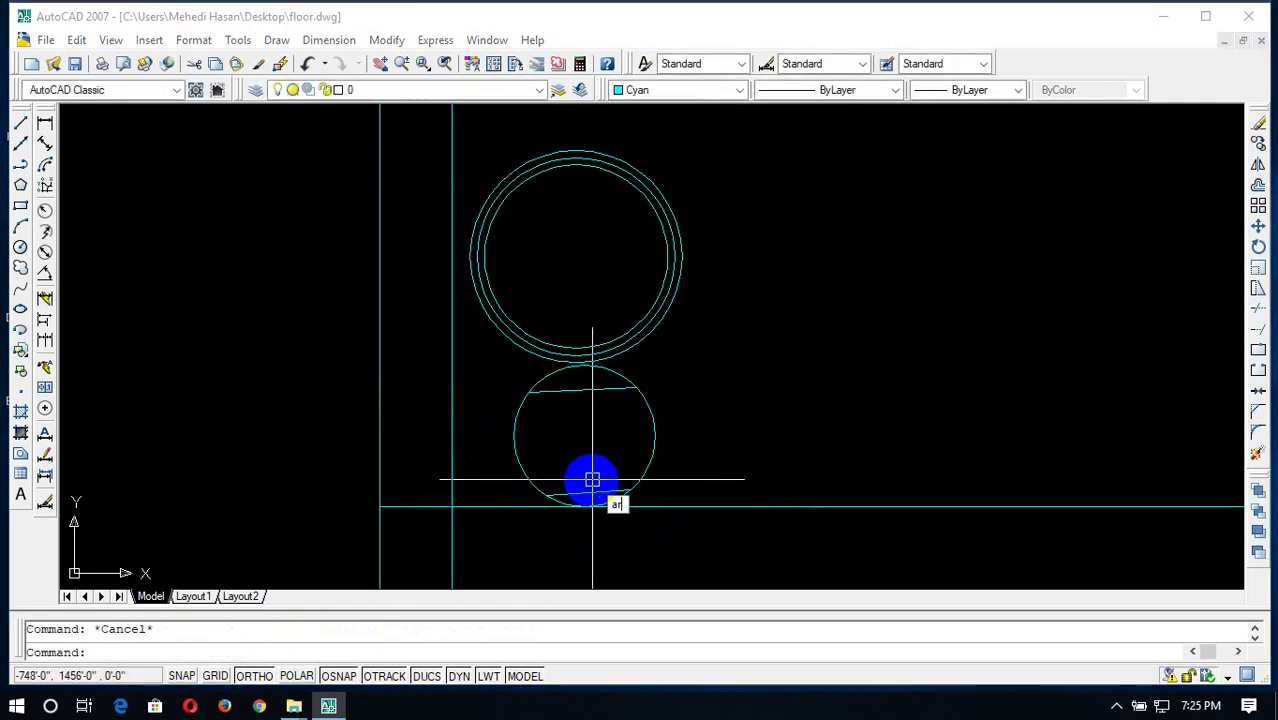
Draw a three-point arc from the small circle's upper line down past its left side
{"action": "type", "text": "c"}
{"action": "key", "text": "Return"}
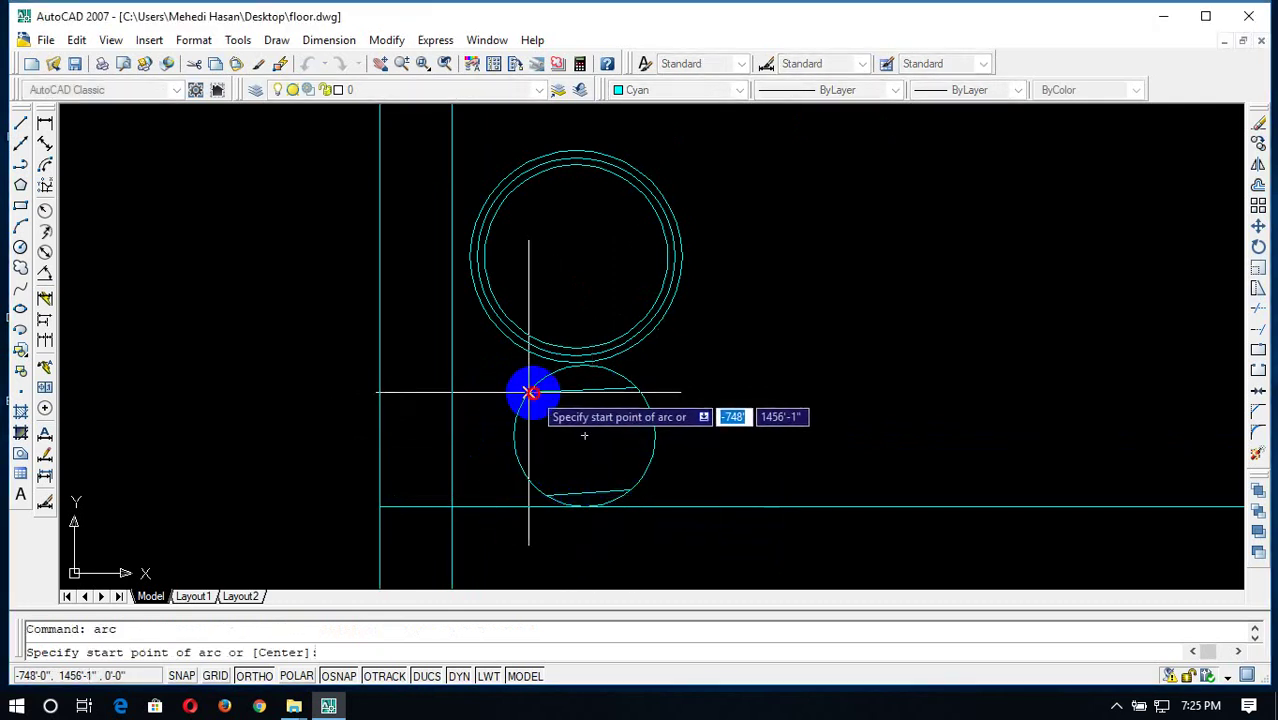
{"action": "left_click", "coordinate": [538, 393]}
{"action": "left_click", "coordinate": [543, 496]}
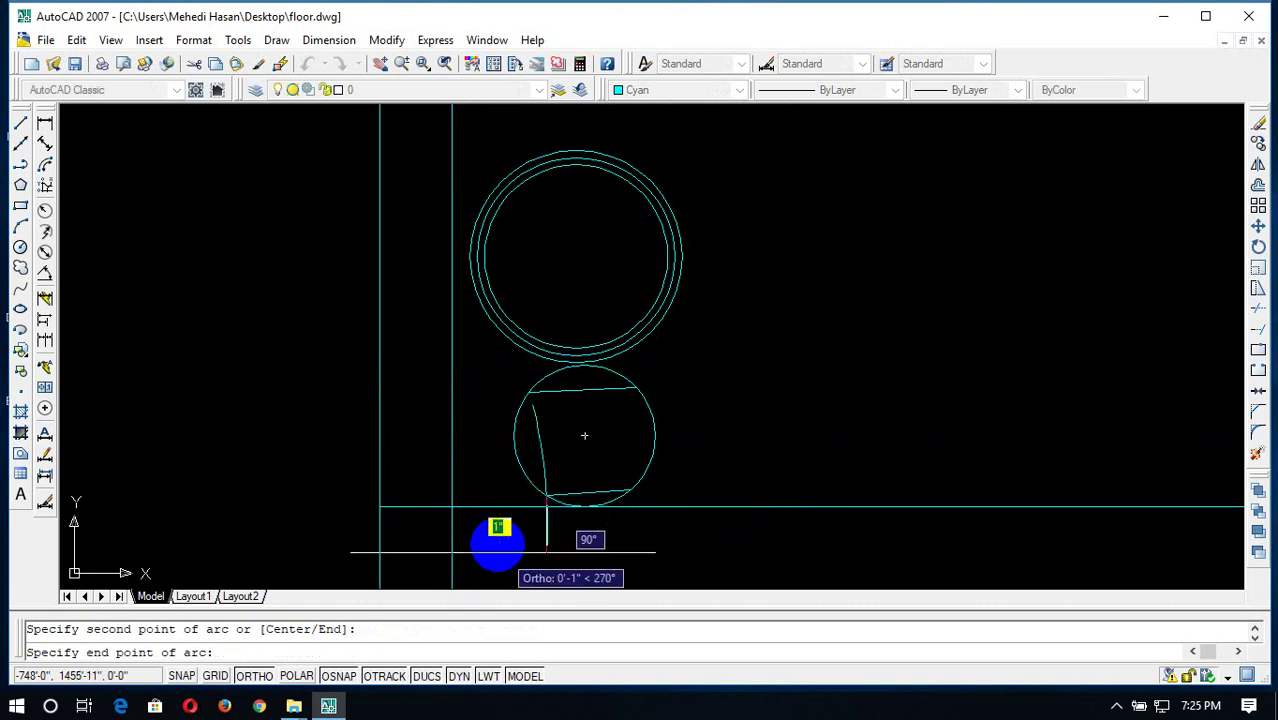
{"action": "scroll", "coordinate": [500, 548], "scroll_direction": "up", "scroll_amount": 5}
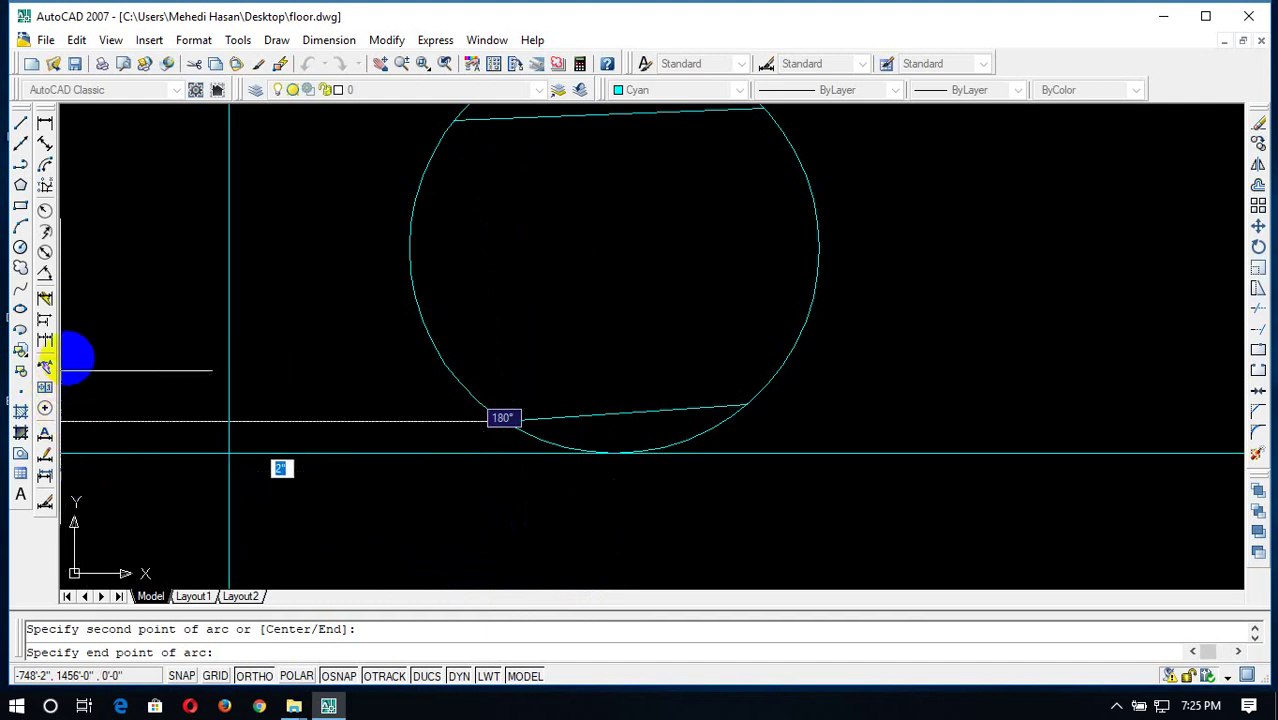
{"action": "left_click", "coordinate": [78, 350]}
{"action": "scroll", "coordinate": [520, 338], "scroll_direction": "down", "scroll_amount": 2}
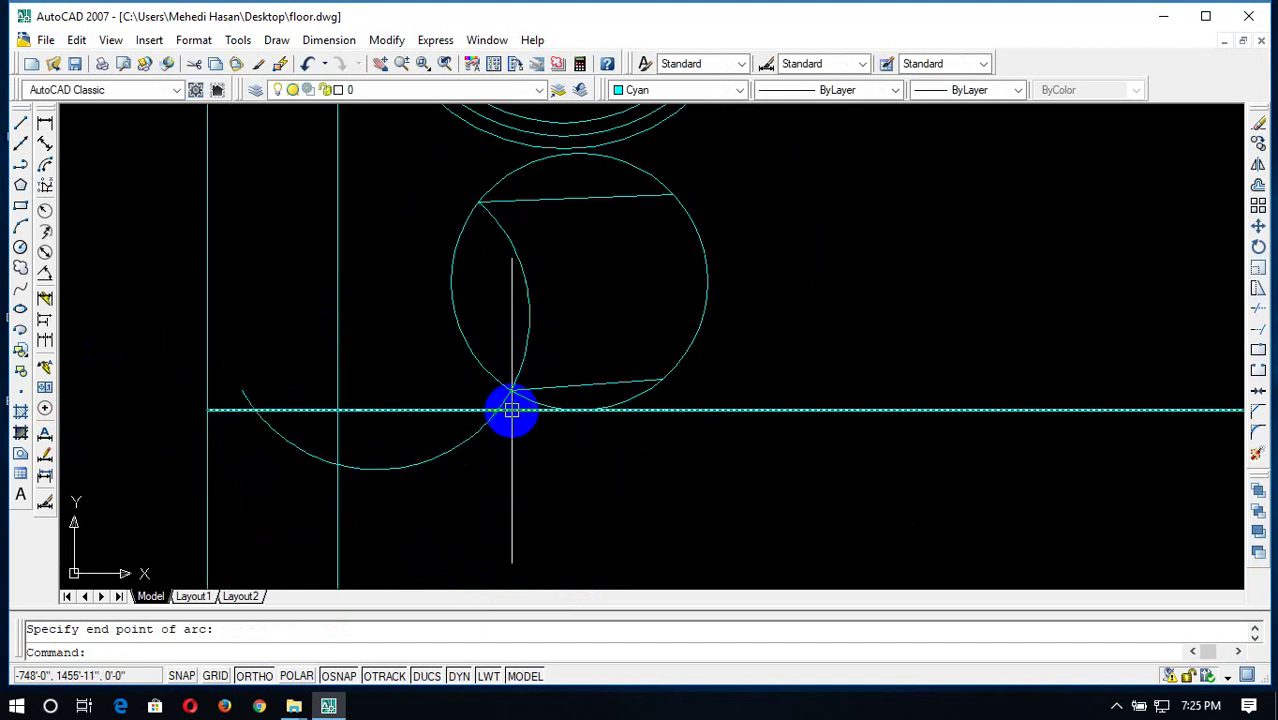
Trim away the part of the arc lying outside the circle
{"action": "type", "text": "y"}
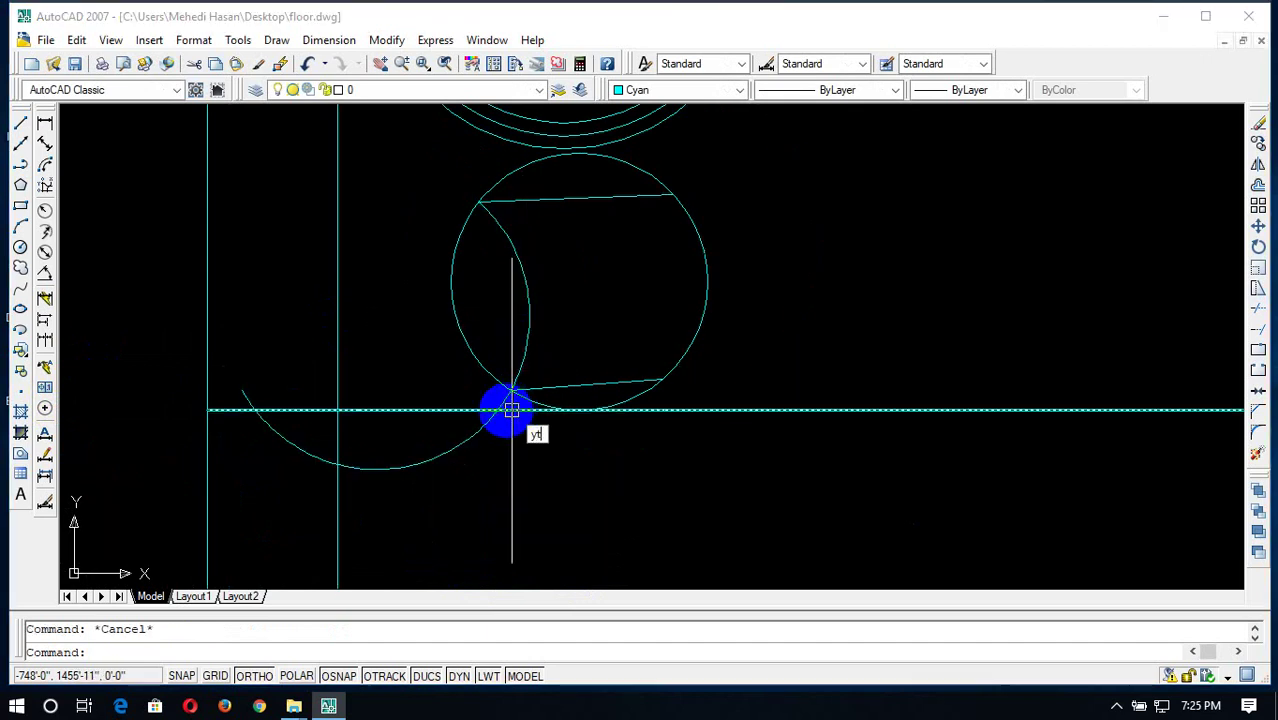
{"action": "key", "text": "Return"}
{"action": "key", "text": "Escape"}
{"action": "key", "text": "Escape"}
{"action": "type", "text": "tr"}
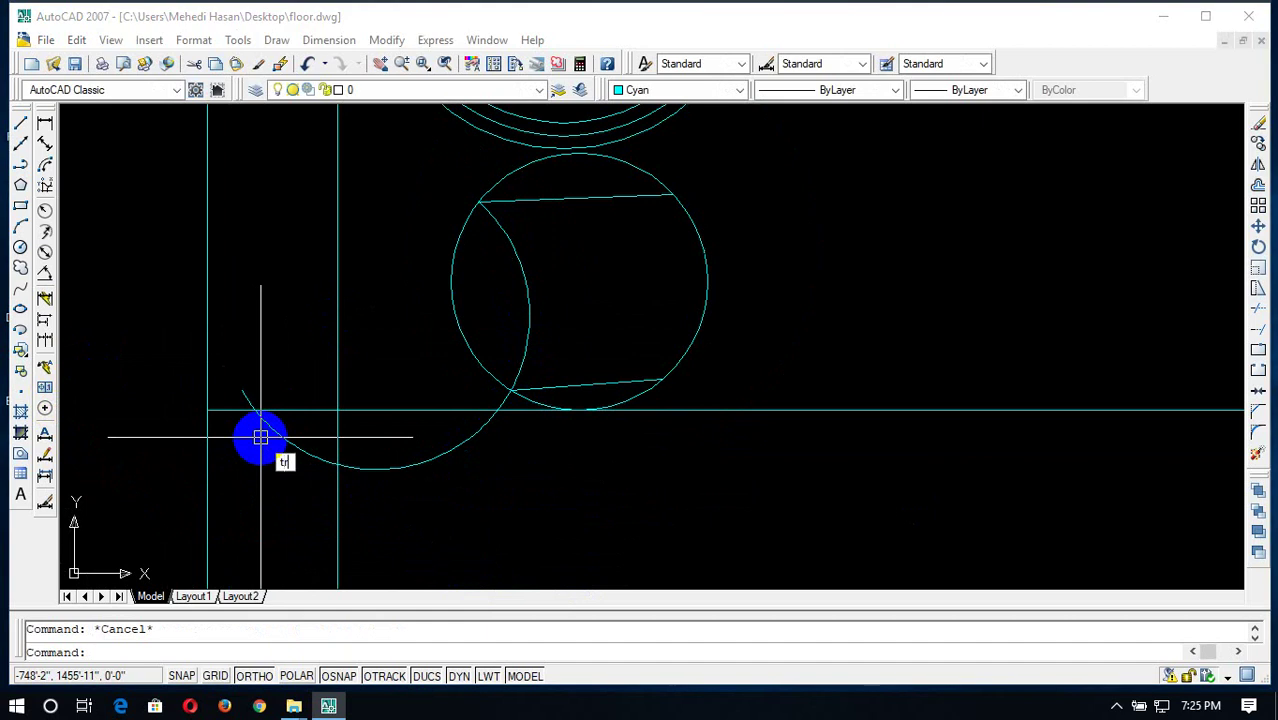
{"action": "key", "text": "Return"}
{"action": "key", "text": "Return"}
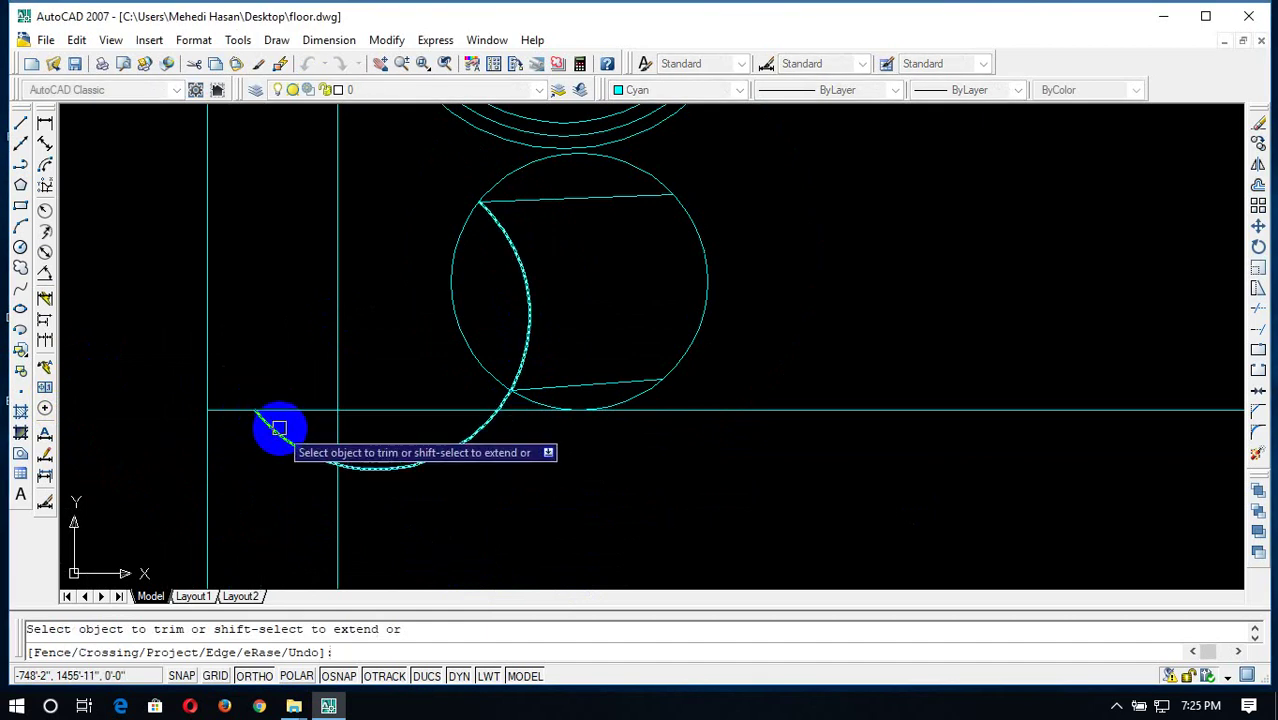
{"action": "left_click", "coordinate": [278, 428]}
{"action": "key", "text": "Escape"}
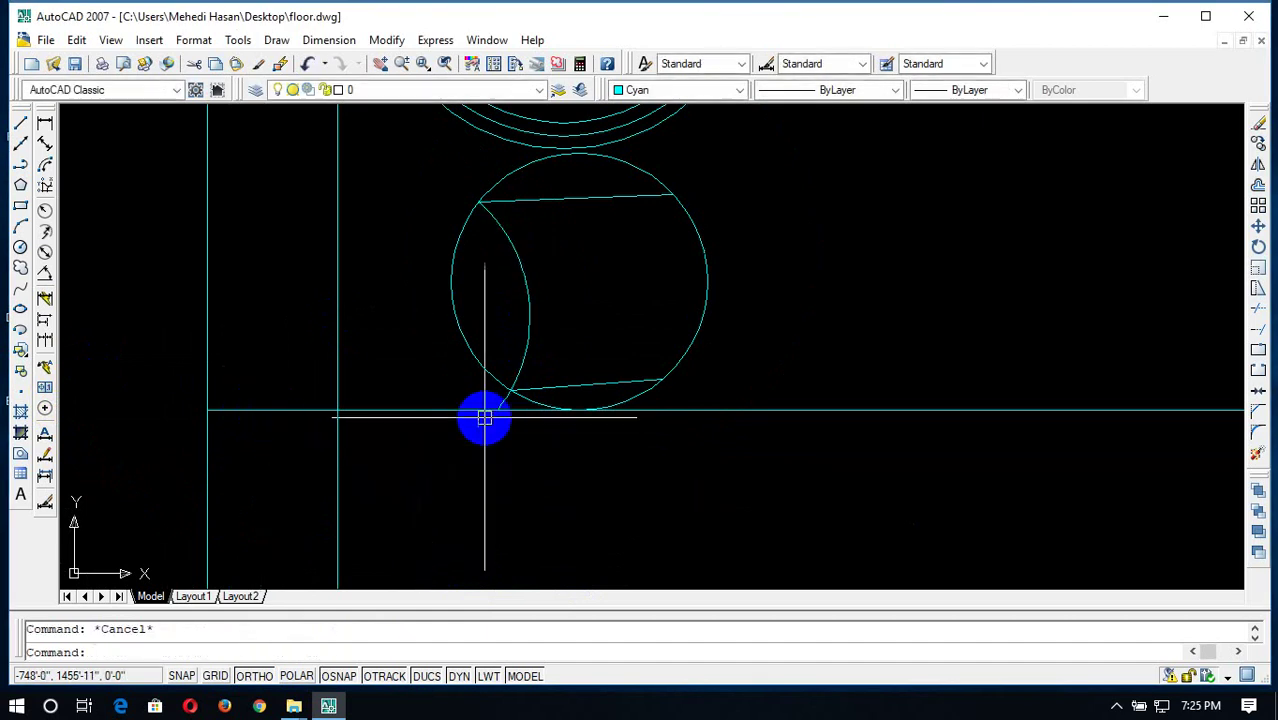
{"action": "key", "text": "Return"}
{"action": "key", "text": "Return"}
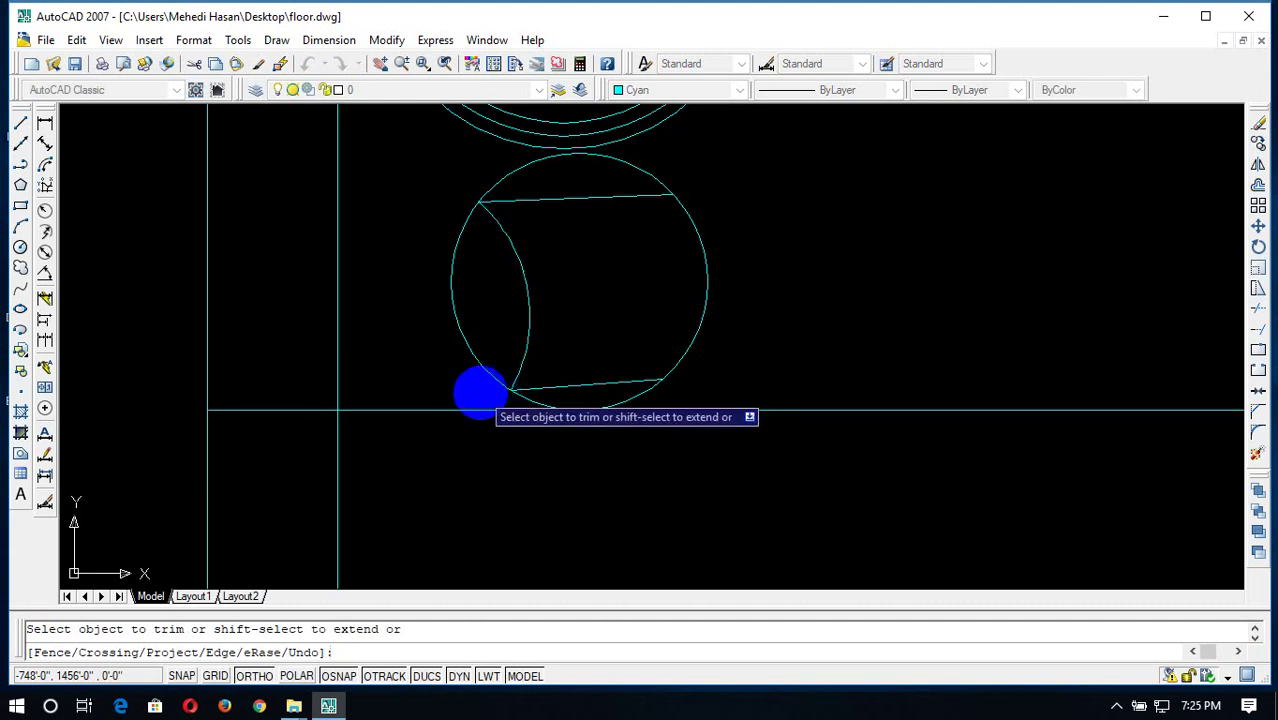
{"action": "key", "text": "Escape"}
Mirror the trimmed arc about a vertical axis, keeping the original
{"action": "type", "text": "mi"}
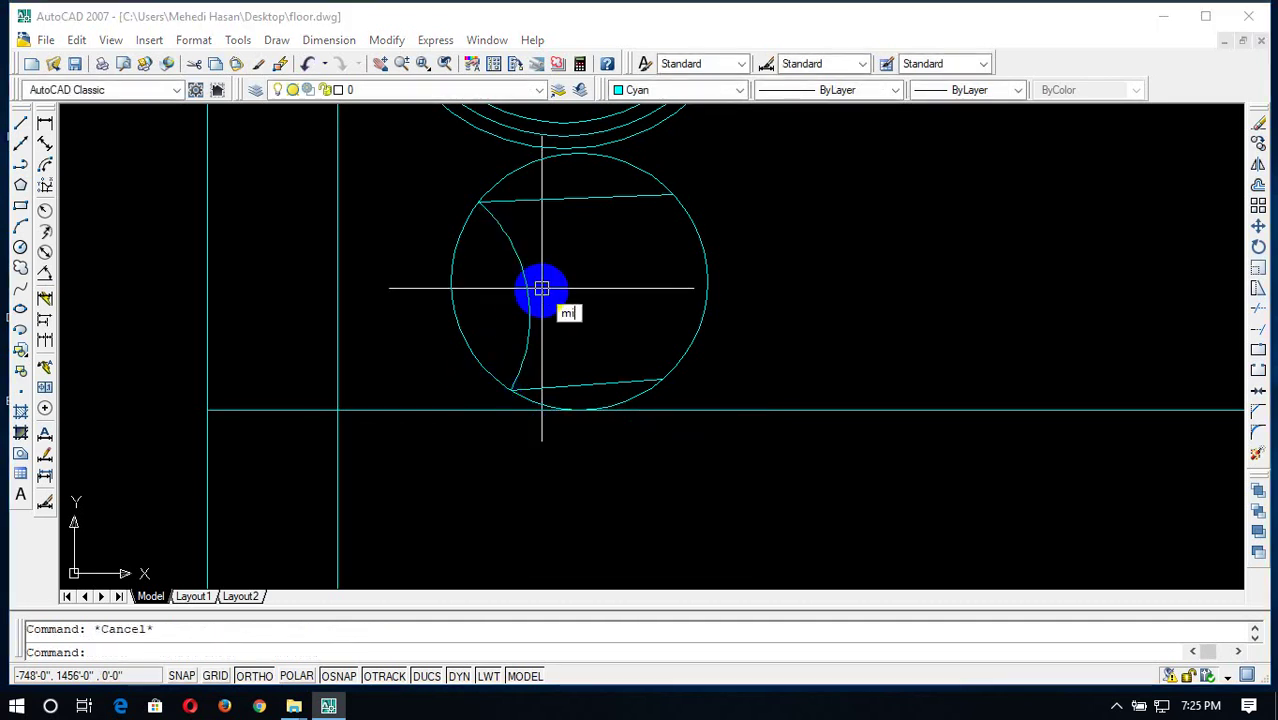
{"action": "key", "text": "Return"}
{"action": "key", "text": "Escape"}
{"action": "left_click", "coordinate": [497, 219]}
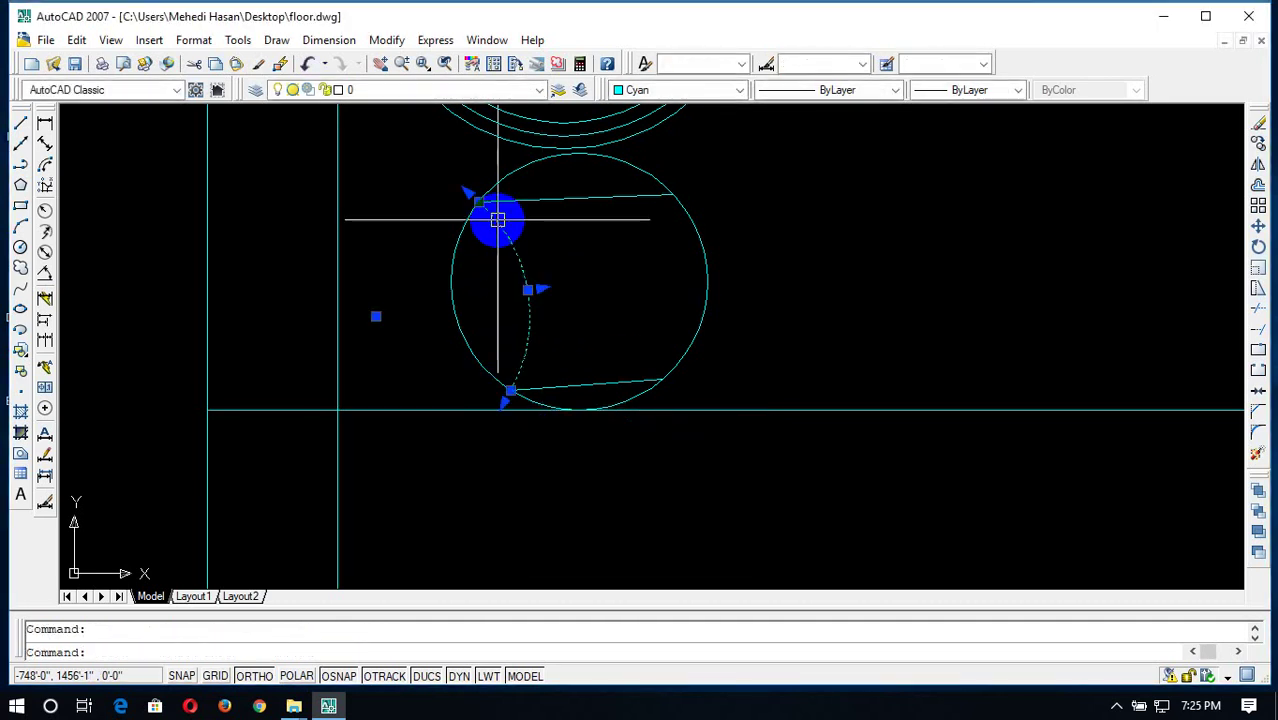
{"action": "type", "text": "mi"}
{"action": "key", "text": "Return"}
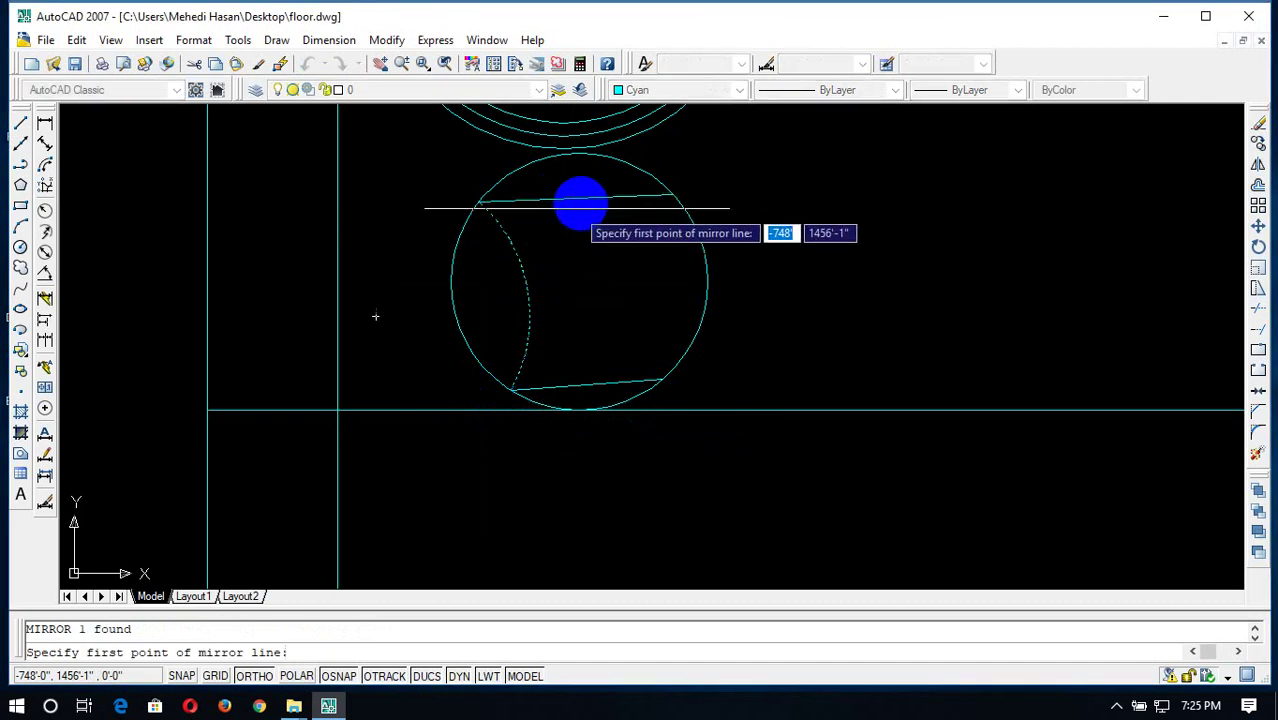
{"action": "left_click", "coordinate": [576, 199]}
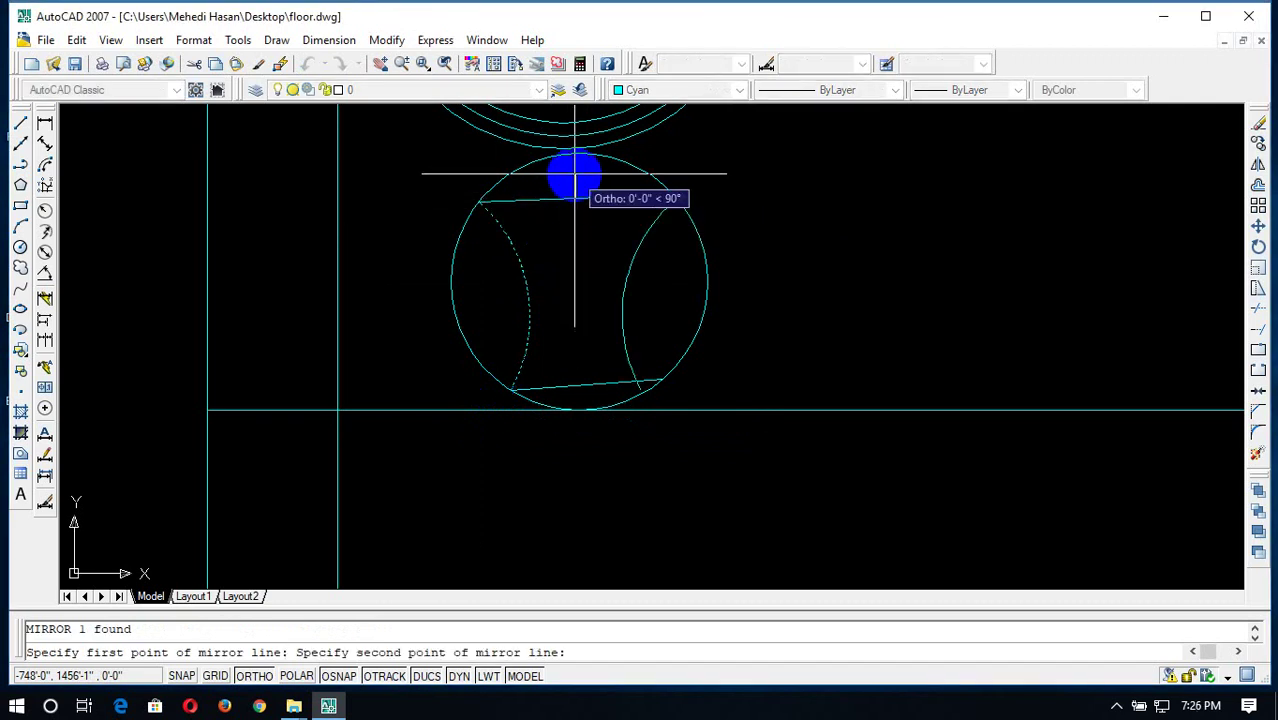
{"action": "left_click", "coordinate": [575, 175]}
{"action": "key", "text": "Return"}
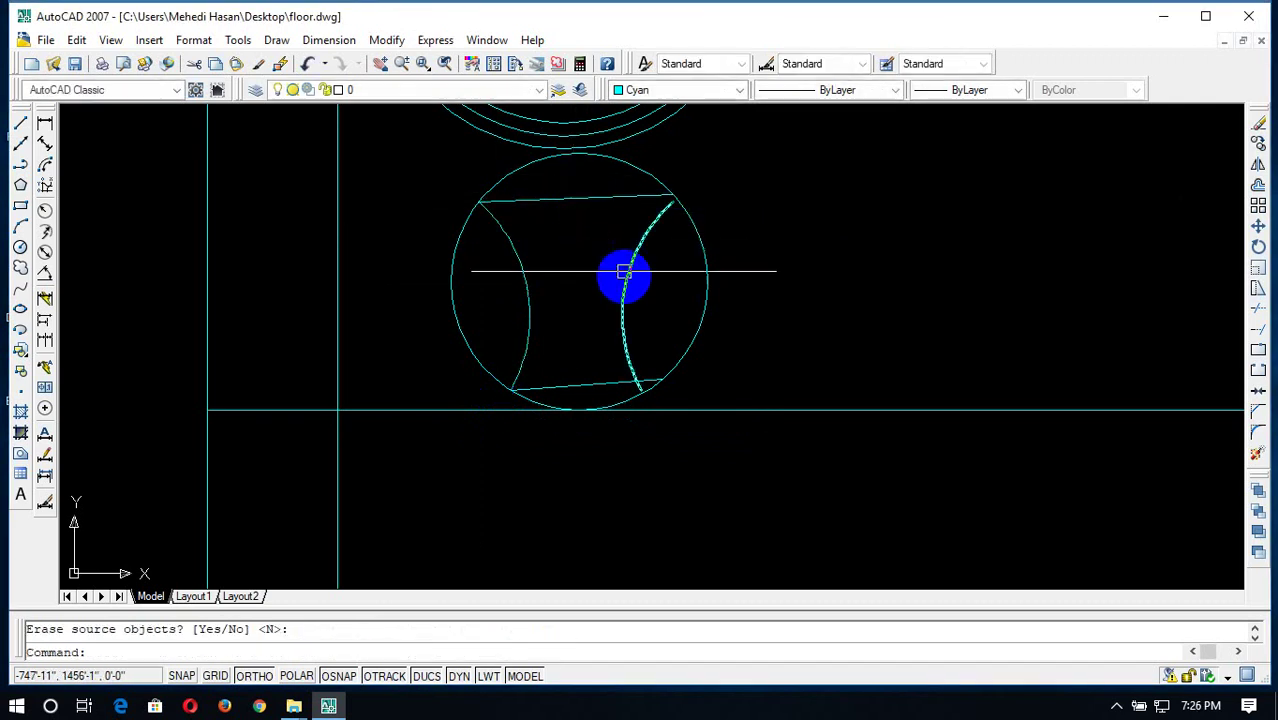
Stretch the lower line's right endpoint onto the arc intersection
{"action": "scroll", "coordinate": [617, 384], "scroll_direction": "up", "scroll_amount": 3}
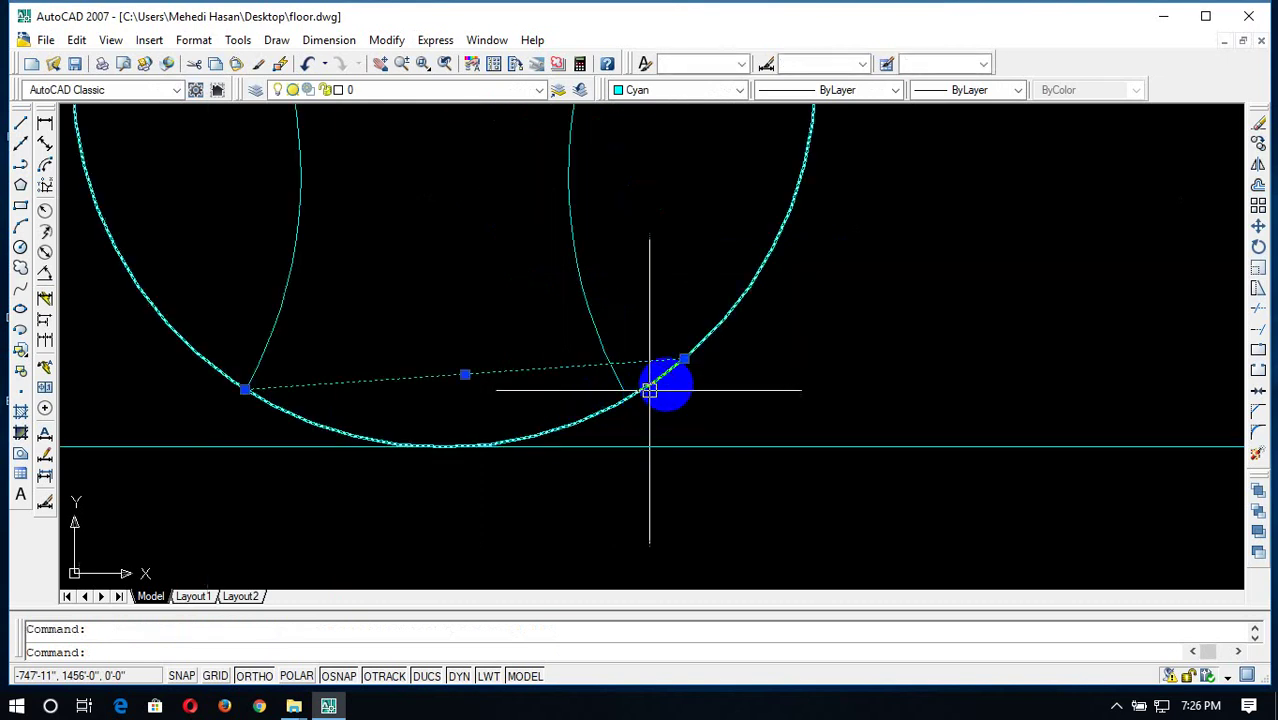
{"action": "left_click", "coordinate": [684, 358]}
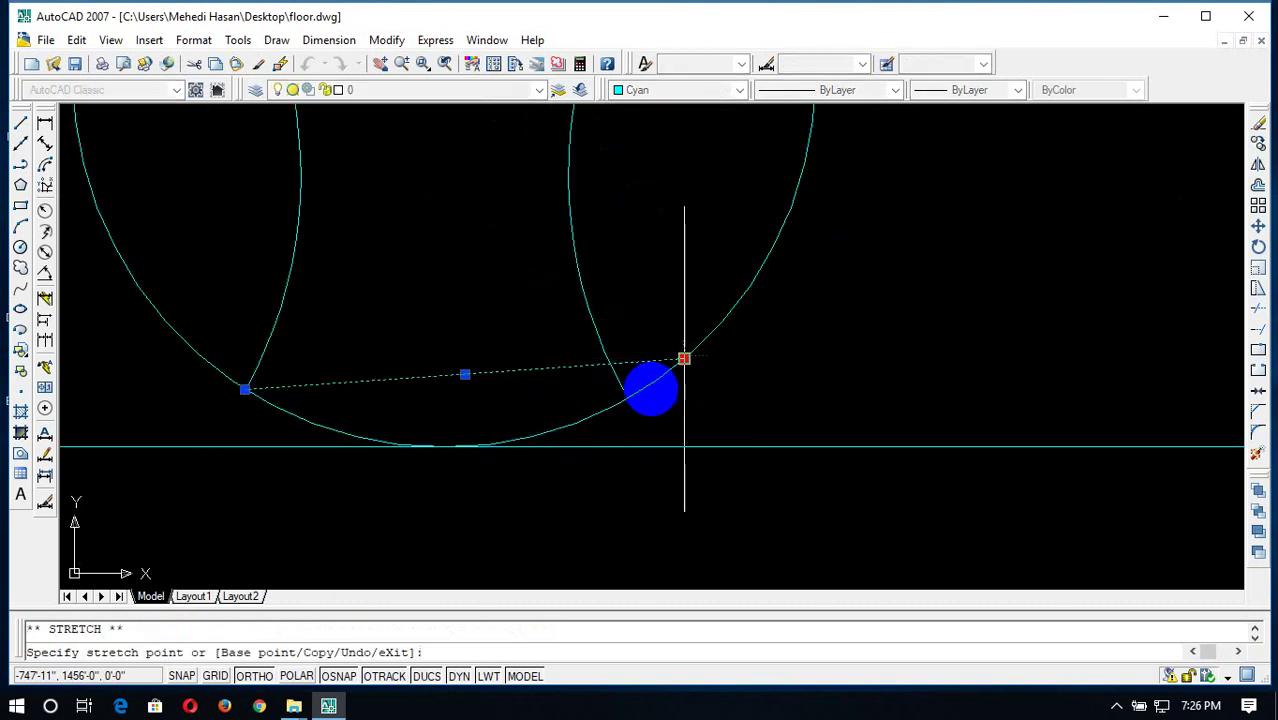
{"action": "left_click", "coordinate": [636, 393]}
{"action": "left_click", "coordinate": [618, 376]}
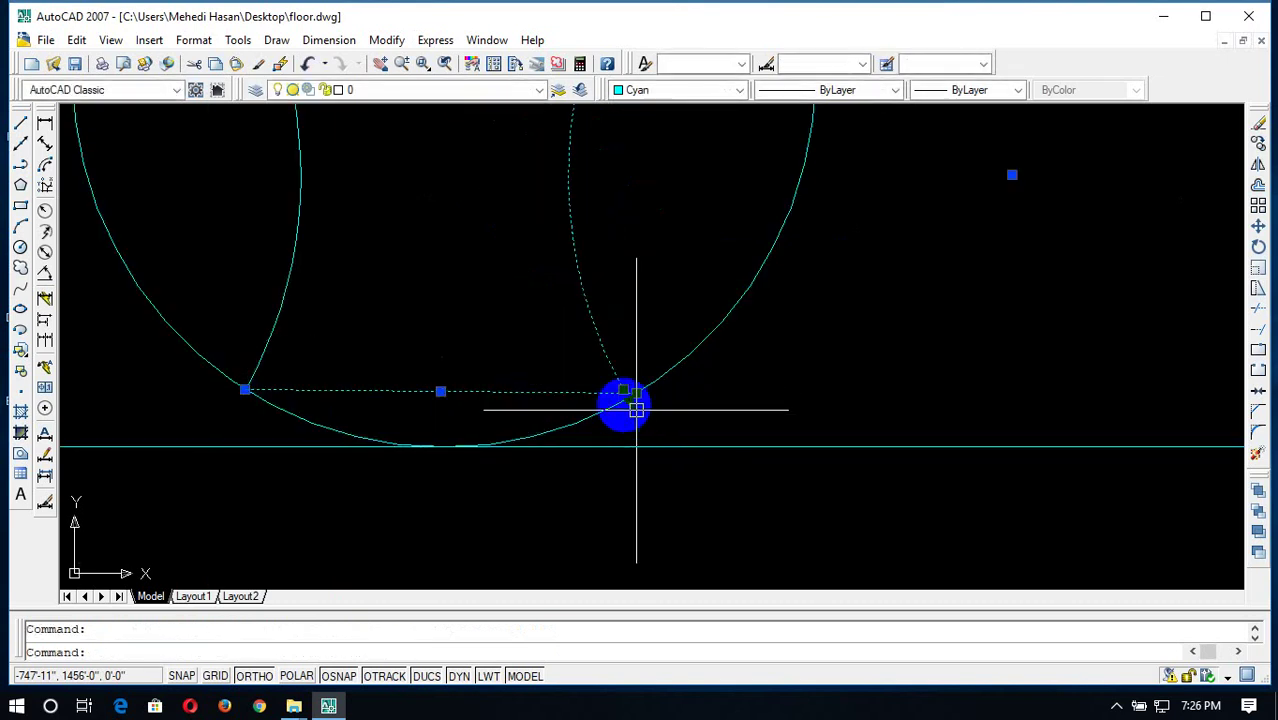
{"action": "left_click", "coordinate": [623, 389]}
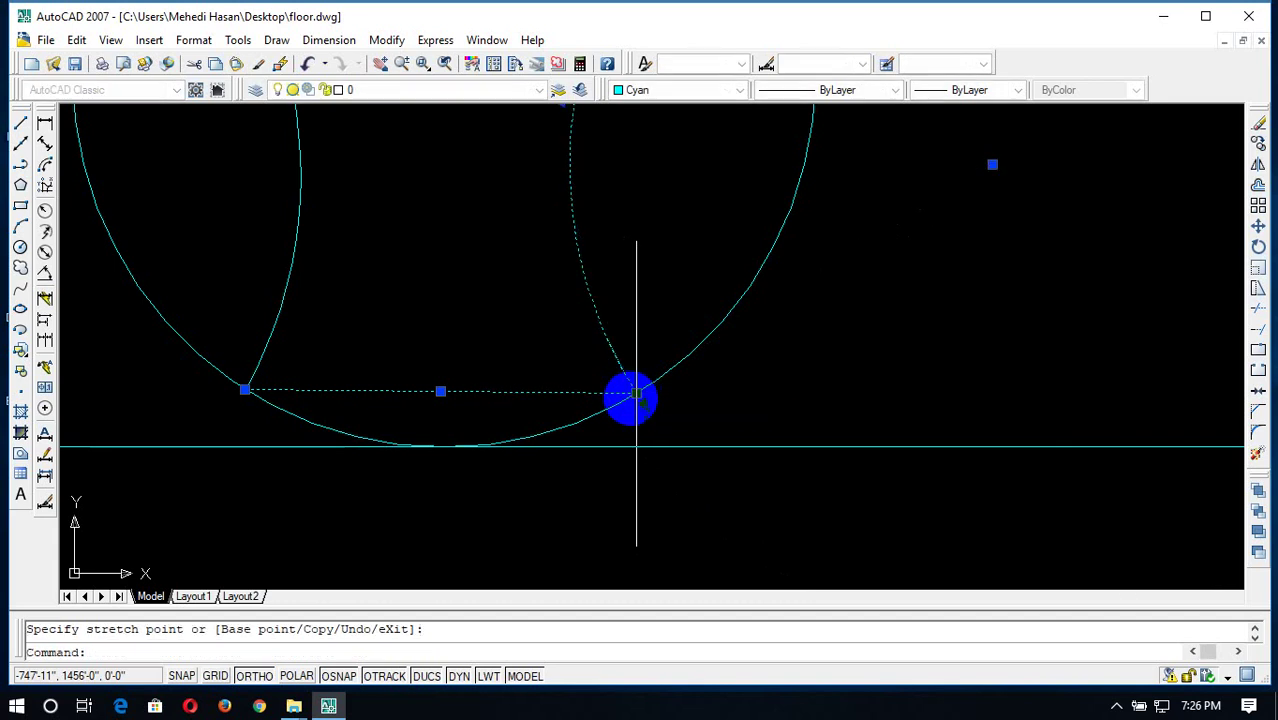
{"action": "key", "text": "Escape"}
{"action": "key", "text": "Escape"}
Pan to the doors and window-select the door knob parts
{"action": "scroll", "coordinate": [628, 397], "scroll_direction": "down", "scroll_amount": 5}
{"action": "scroll", "coordinate": [754, 432], "scroll_direction": "up", "scroll_amount": 3}
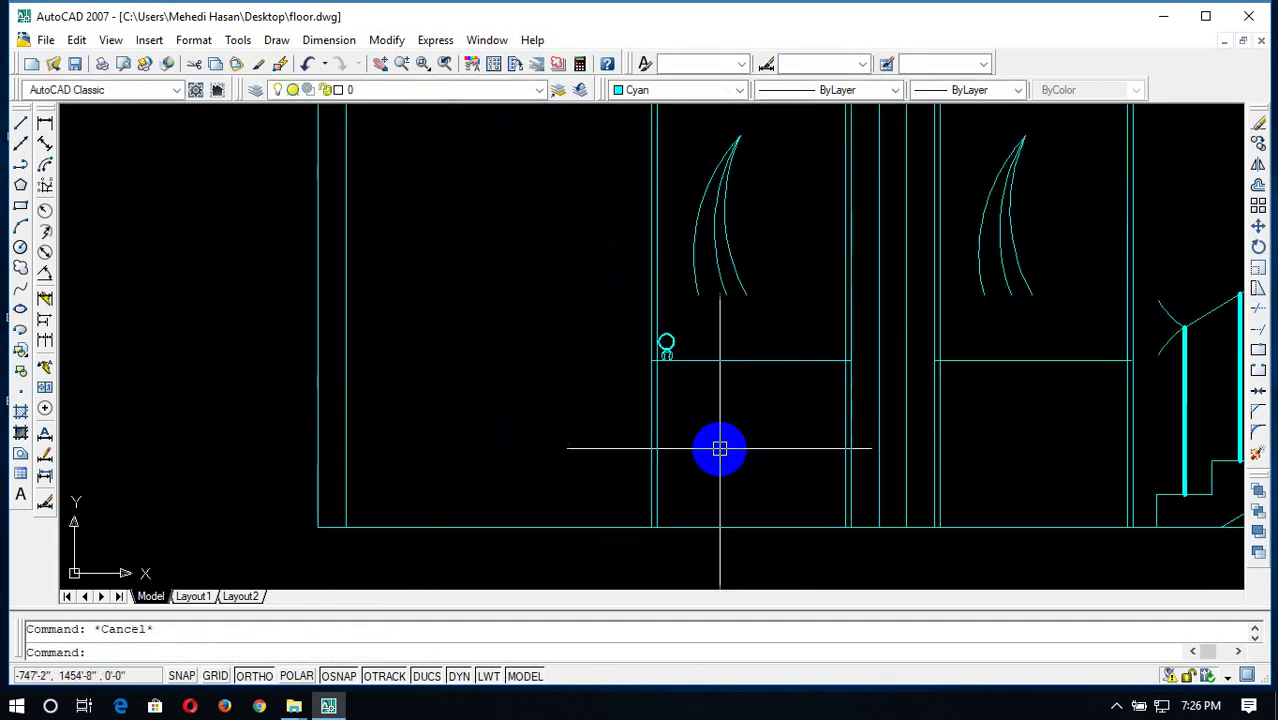
{"action": "scroll", "coordinate": [736, 434], "scroll_direction": "down", "scroll_amount": 5}
{"action": "scroll", "coordinate": [725, 408], "scroll_direction": "up", "scroll_amount": 6}
{"action": "mouse_move", "coordinate": [725, 408]}
{"action": "middle_mouse_down"}
{"action": "mouse_move", "coordinate": [614, 495]}
{"action": "mouse_move", "coordinate": [593, 394]}
{"action": "middle_mouse_up"}
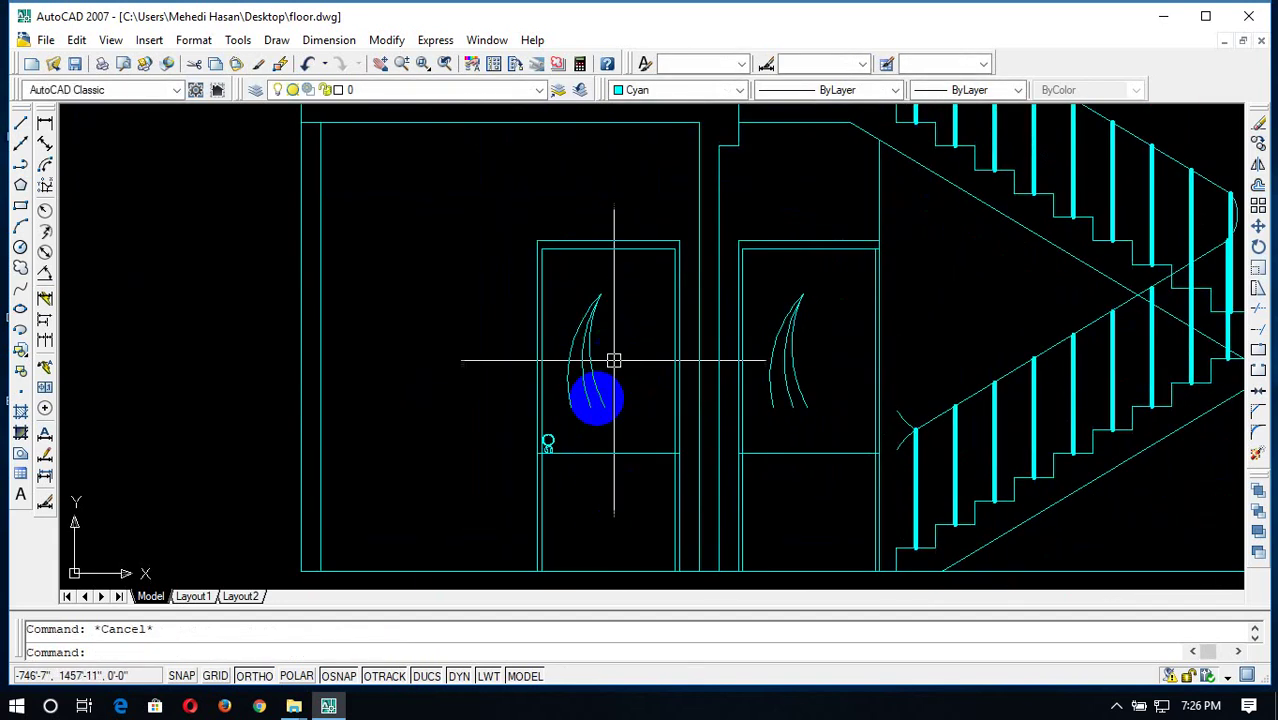
{"action": "scroll", "coordinate": [568, 442], "scroll_direction": "up", "scroll_amount": 5}
{"action": "scroll", "coordinate": [542, 377], "scroll_direction": "down", "scroll_amount": 4}
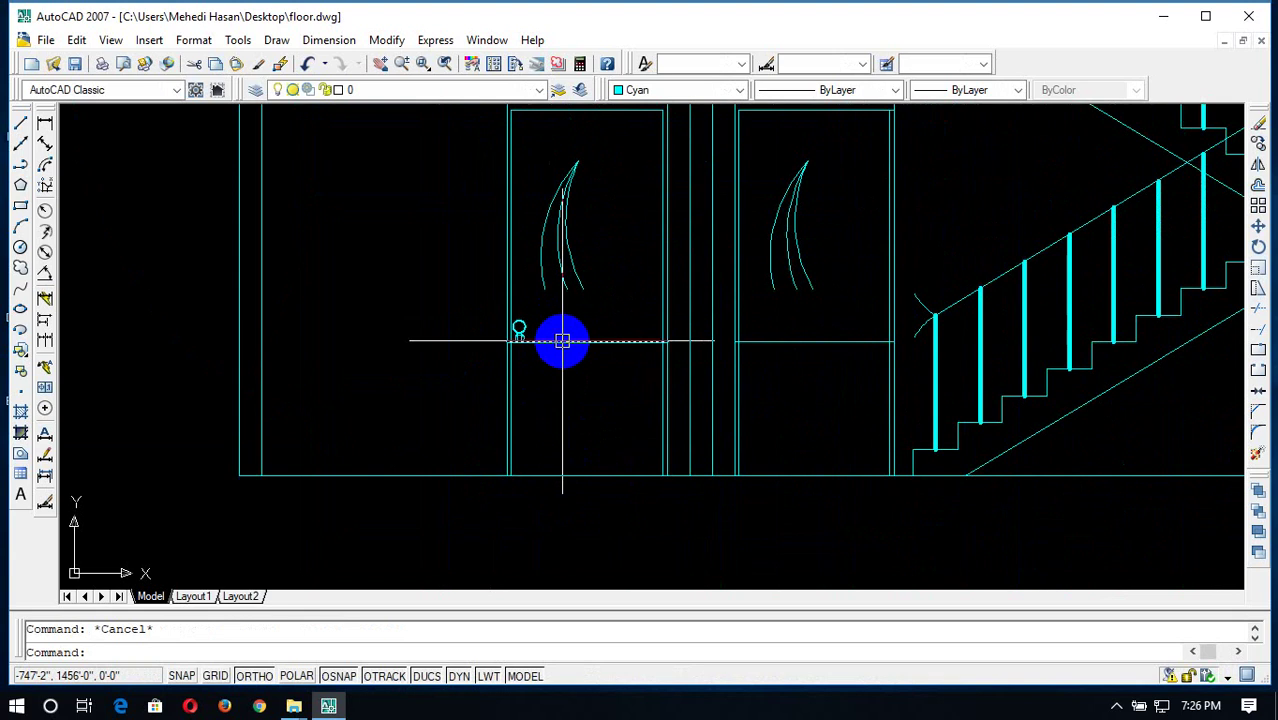
{"action": "scroll", "coordinate": [562, 341], "scroll_direction": "up", "scroll_amount": 1}
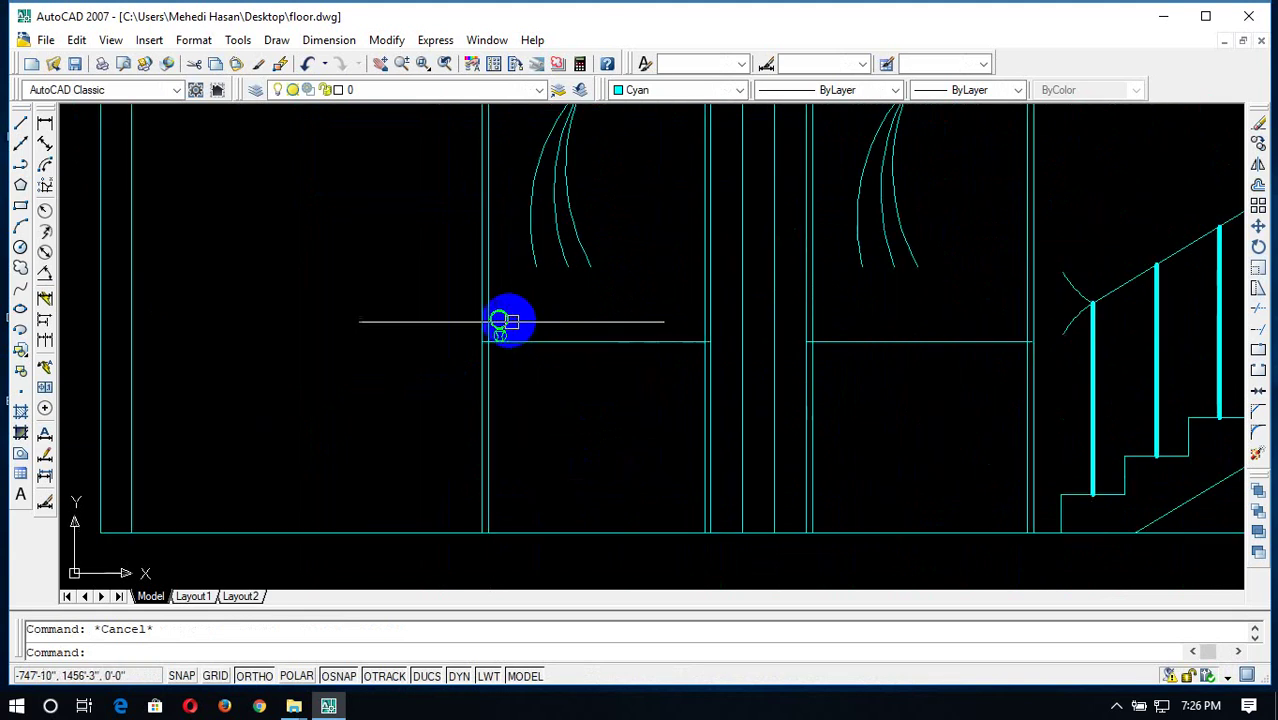
{"action": "scroll", "coordinate": [510, 321], "scroll_direction": "up", "scroll_amount": 1}
{"action": "left_click", "coordinate": [516, 288]}
{"action": "left_click", "coordinate": [458, 362]}
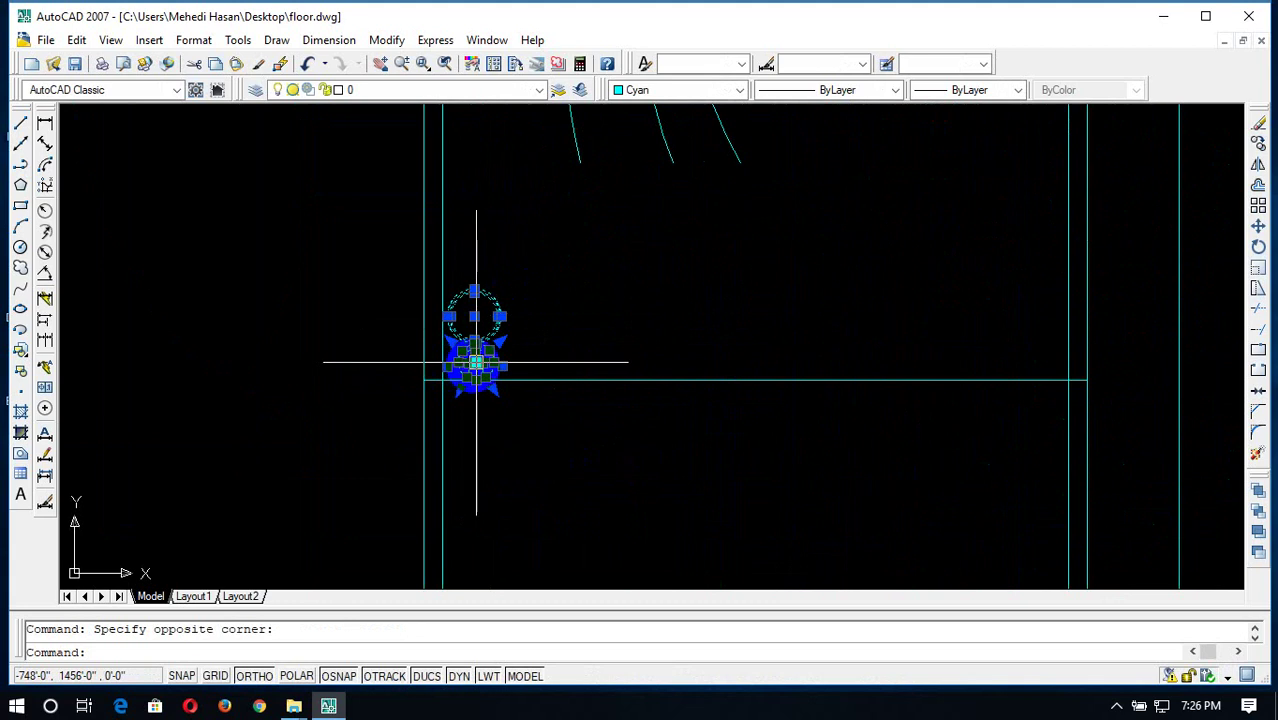
Mirror the knob across the door's middle, keeping the original
{"action": "type", "text": "mi"}
{"action": "key", "text": "Return"}
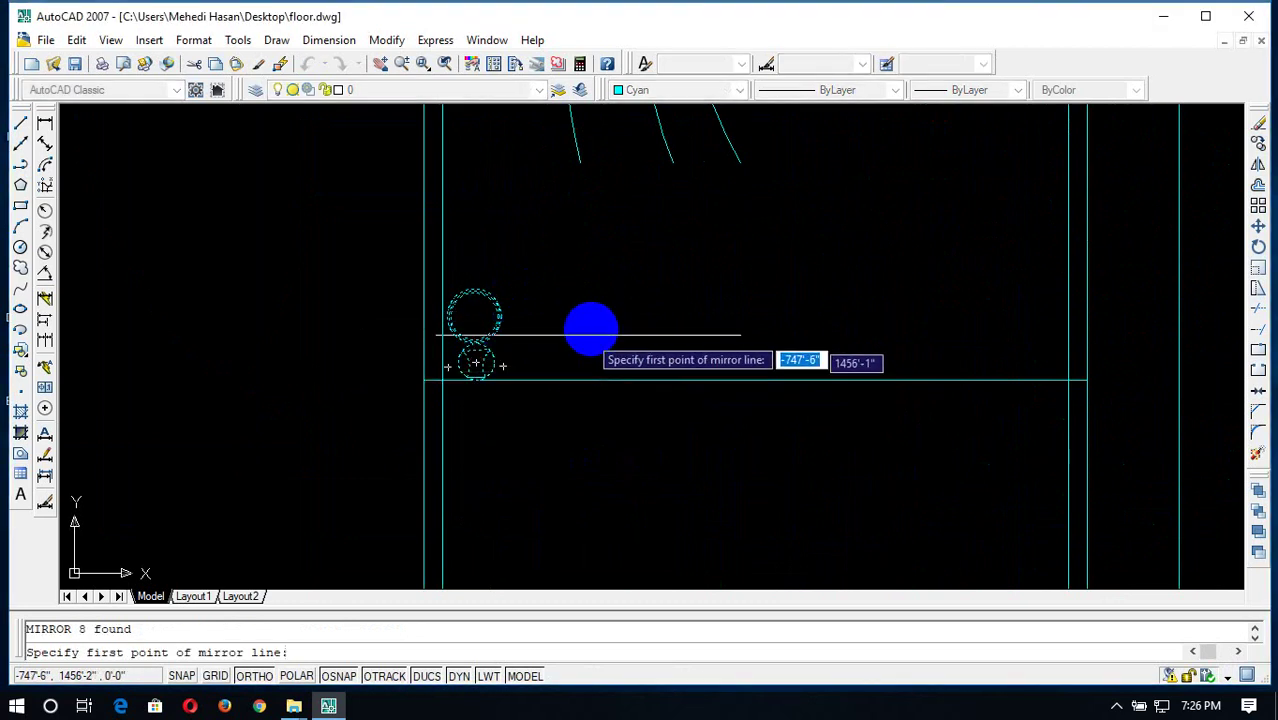
{"action": "mouse_move", "coordinate": [590, 329]}
{"action": "middle_mouse_down"}
{"action": "mouse_move", "coordinate": [714, 434]}
{"action": "mouse_move", "coordinate": [703, 427]}
{"action": "middle_mouse_up"}
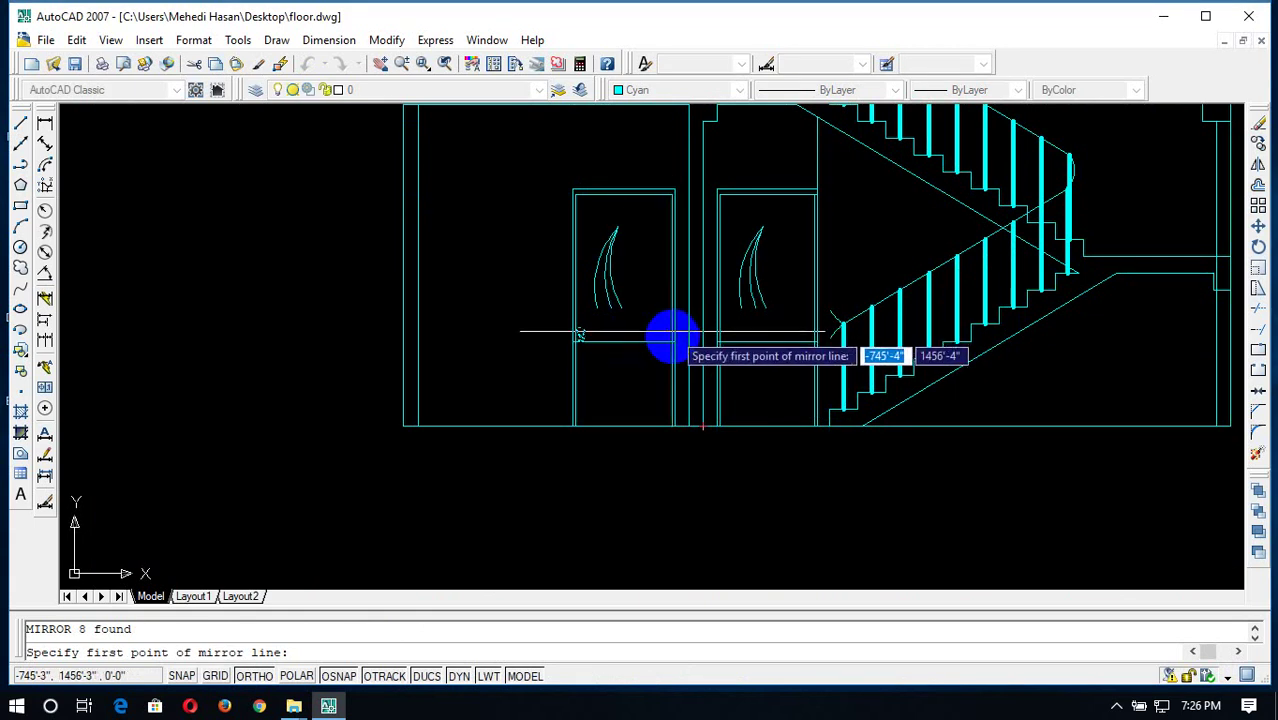
{"action": "scroll", "coordinate": [622, 343], "scroll_direction": "up", "scroll_amount": 4}
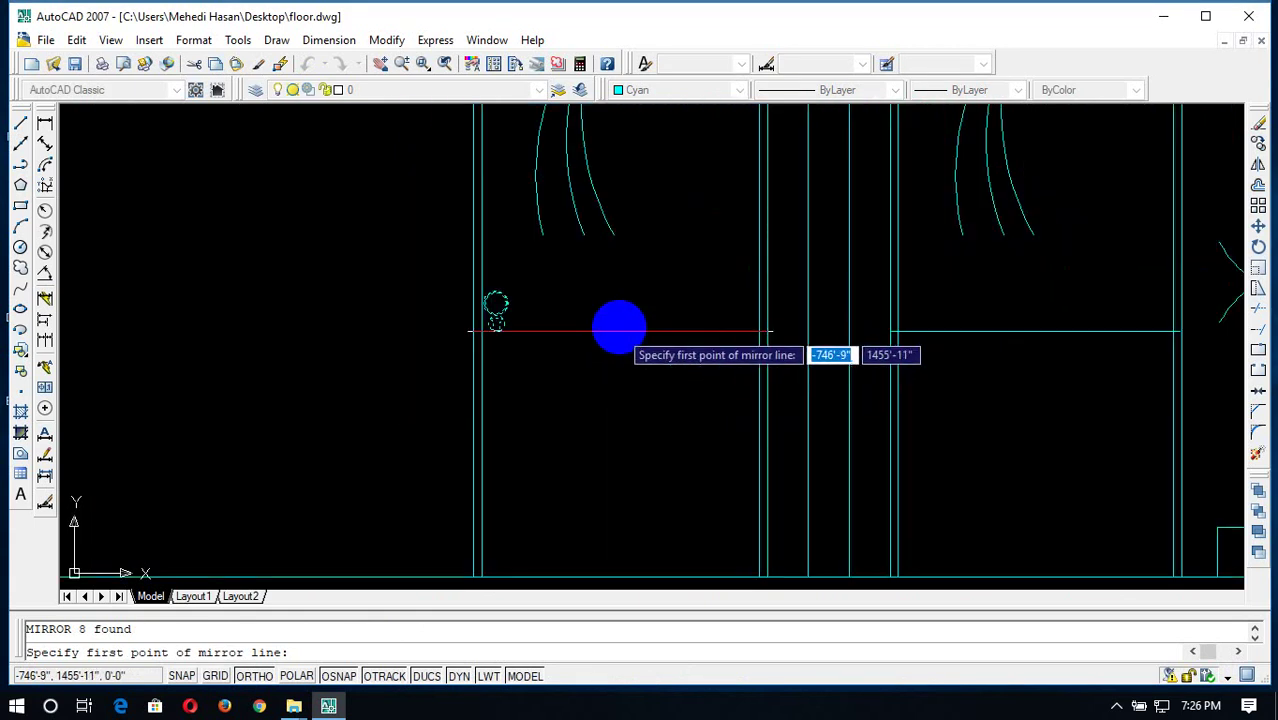
{"action": "left_click", "coordinate": [620, 330]}
{"action": "left_click", "coordinate": [610, 398]}
{"action": "key", "text": "Return"}
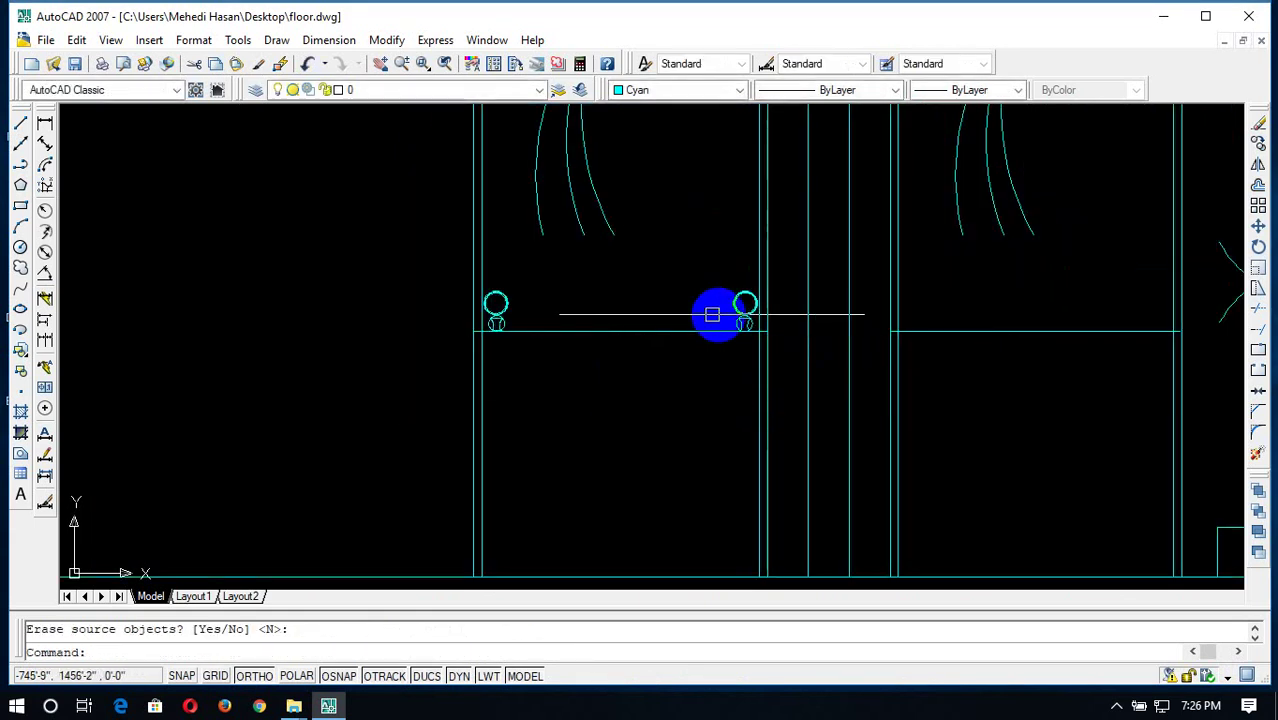
Window-select the mirrored knob and its remaining pieces
{"action": "scroll", "coordinate": [718, 311], "scroll_direction": "up", "scroll_amount": 5}
{"action": "left_click", "coordinate": [797, 277]}
{"action": "left_click", "coordinate": [764, 350]}
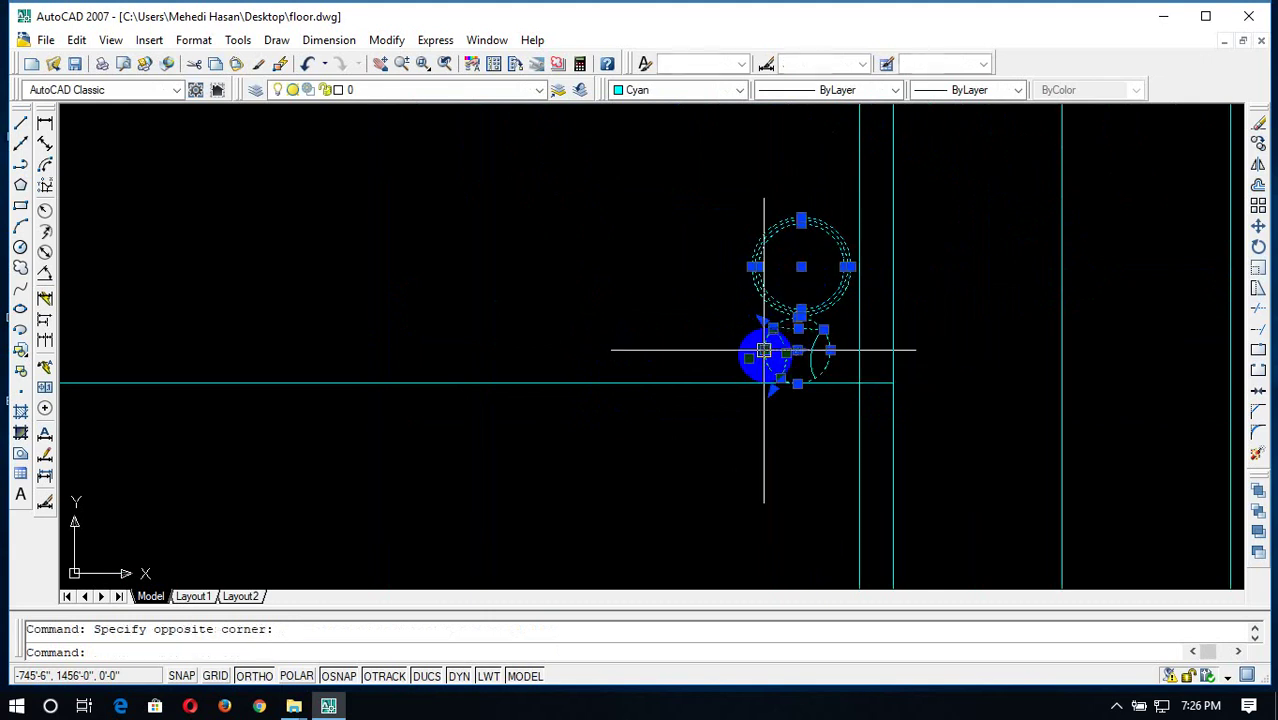
{"action": "scroll", "coordinate": [835, 351], "scroll_direction": "up", "scroll_amount": 3}
{"action": "left_click", "coordinate": [829, 299]}
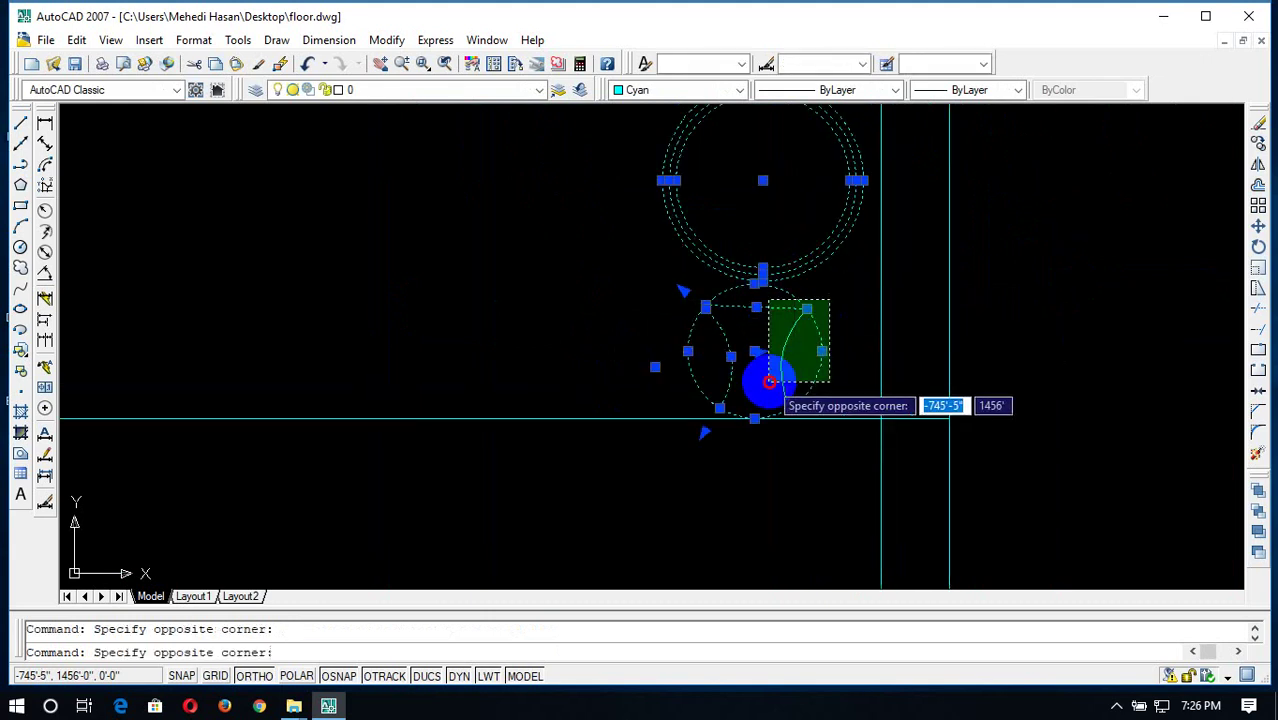
{"action": "left_click", "coordinate": [765, 380]}
{"action": "scroll", "coordinate": [765, 372], "scroll_direction": "down", "scroll_amount": 5}
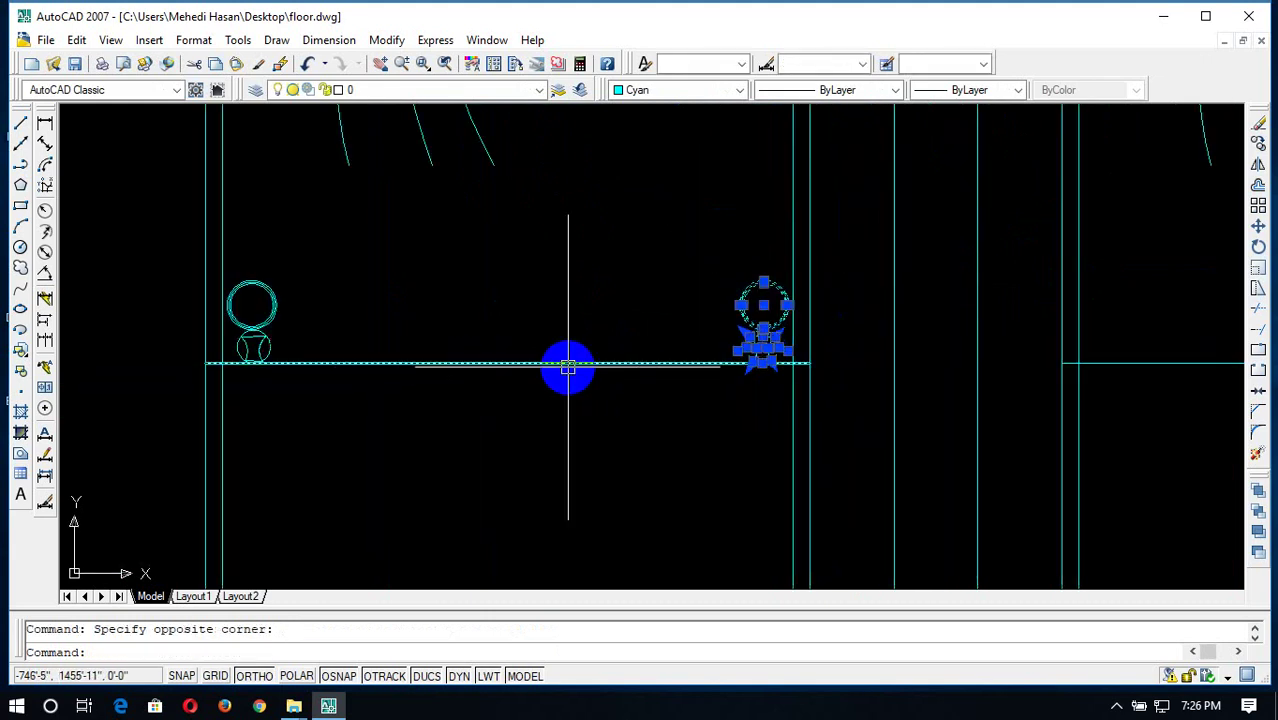
Copy the knob along the 2'6 line to the other side of the door
{"action": "type", "text": "co"}
{"action": "key", "text": "Return"}
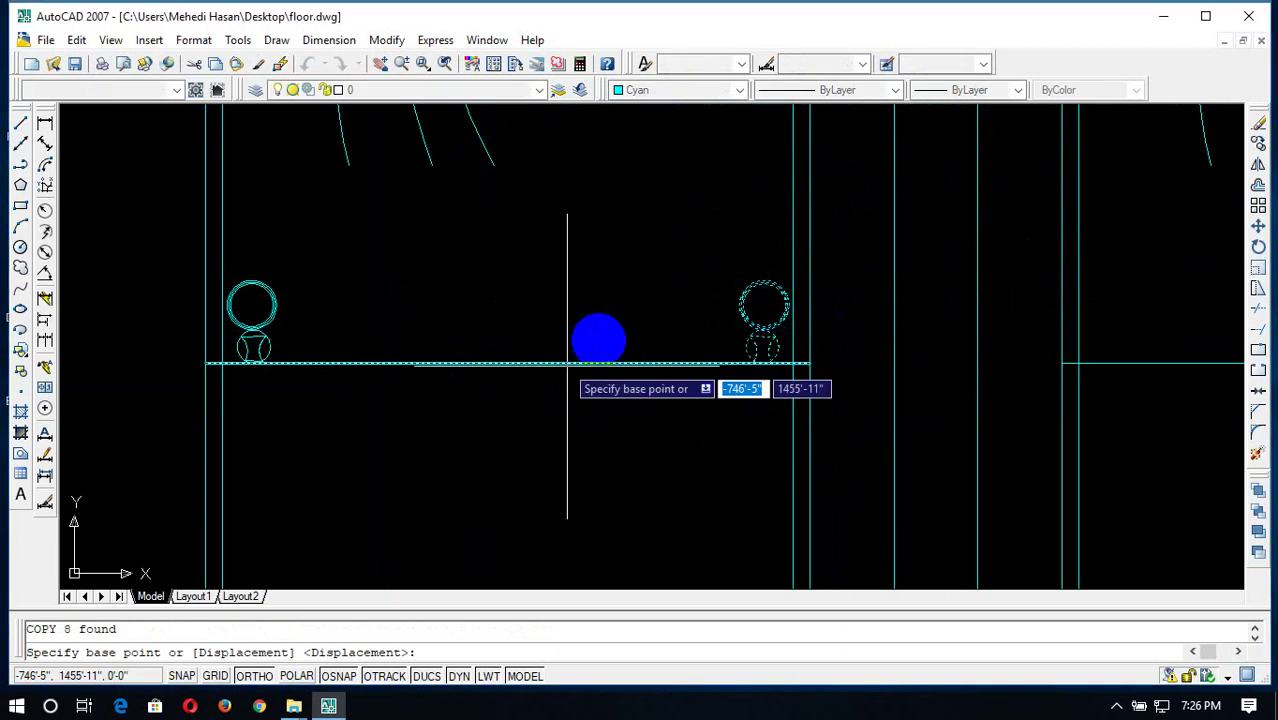
{"action": "left_click", "coordinate": [764, 305]}
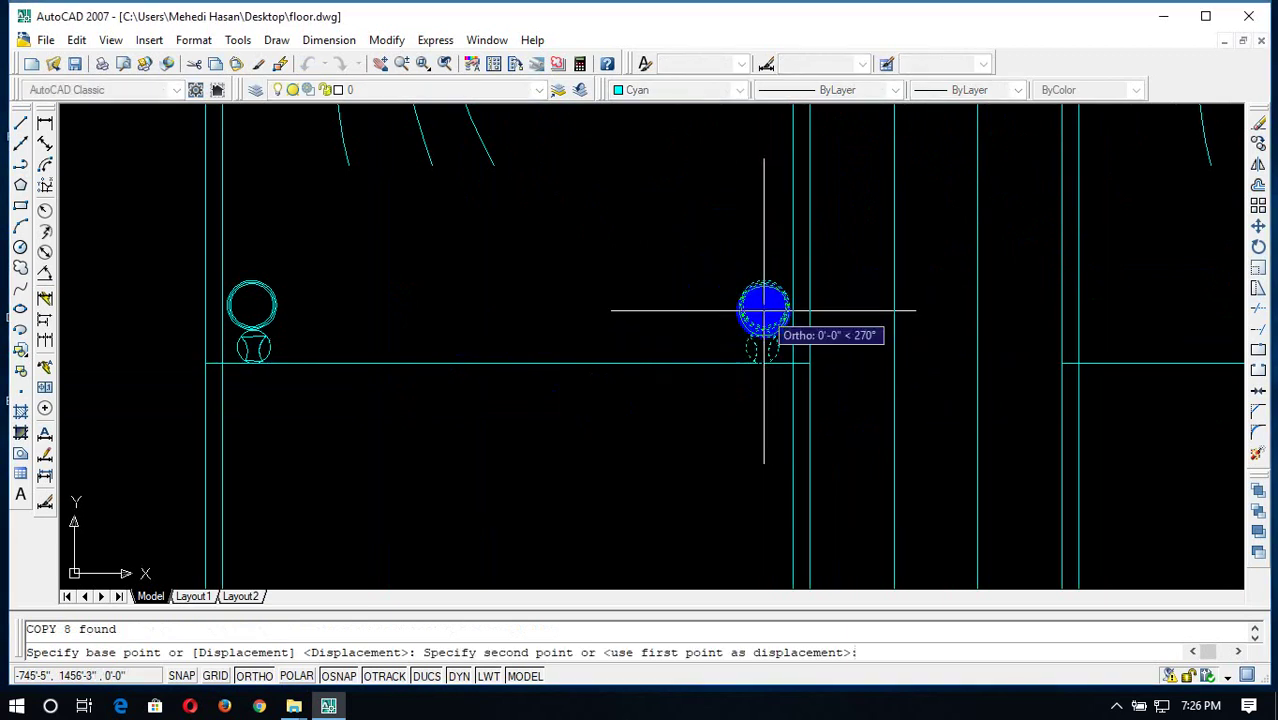
{"action": "scroll", "coordinate": [781, 312], "scroll_direction": "down", "scroll_amount": 5}
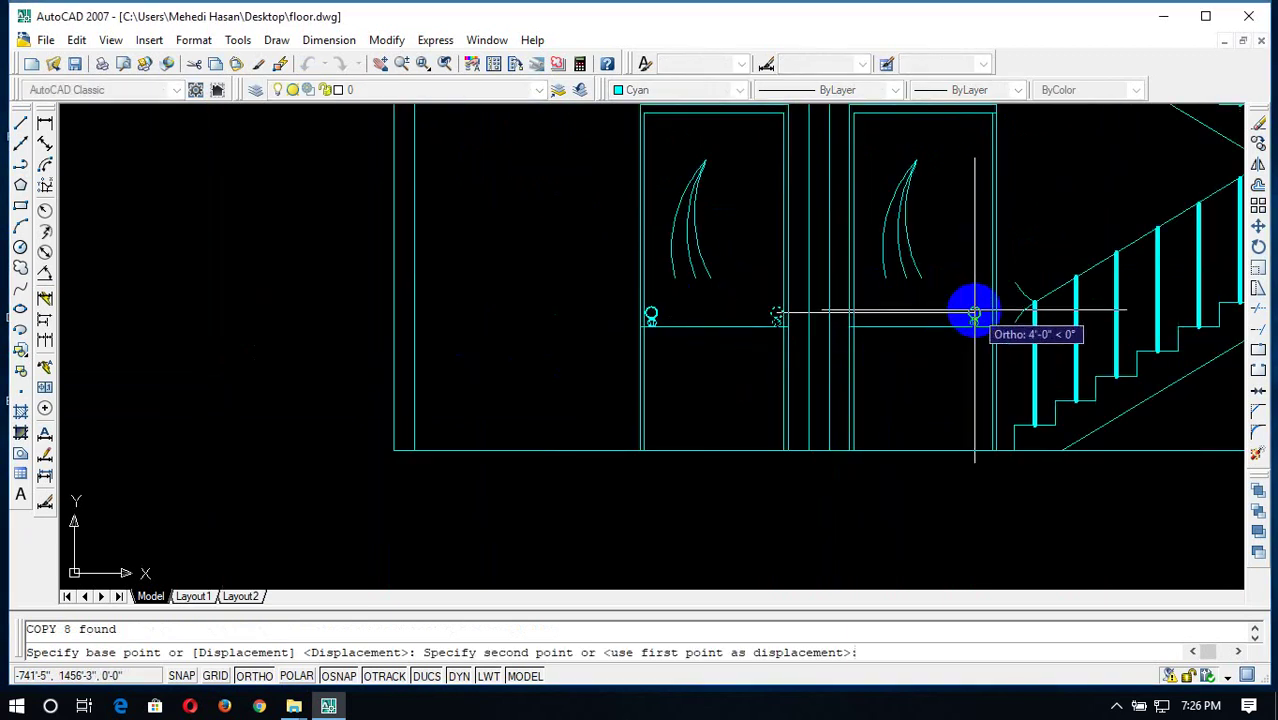
{"action": "scroll", "coordinate": [975, 314], "scroll_direction": "up", "scroll_amount": 3}
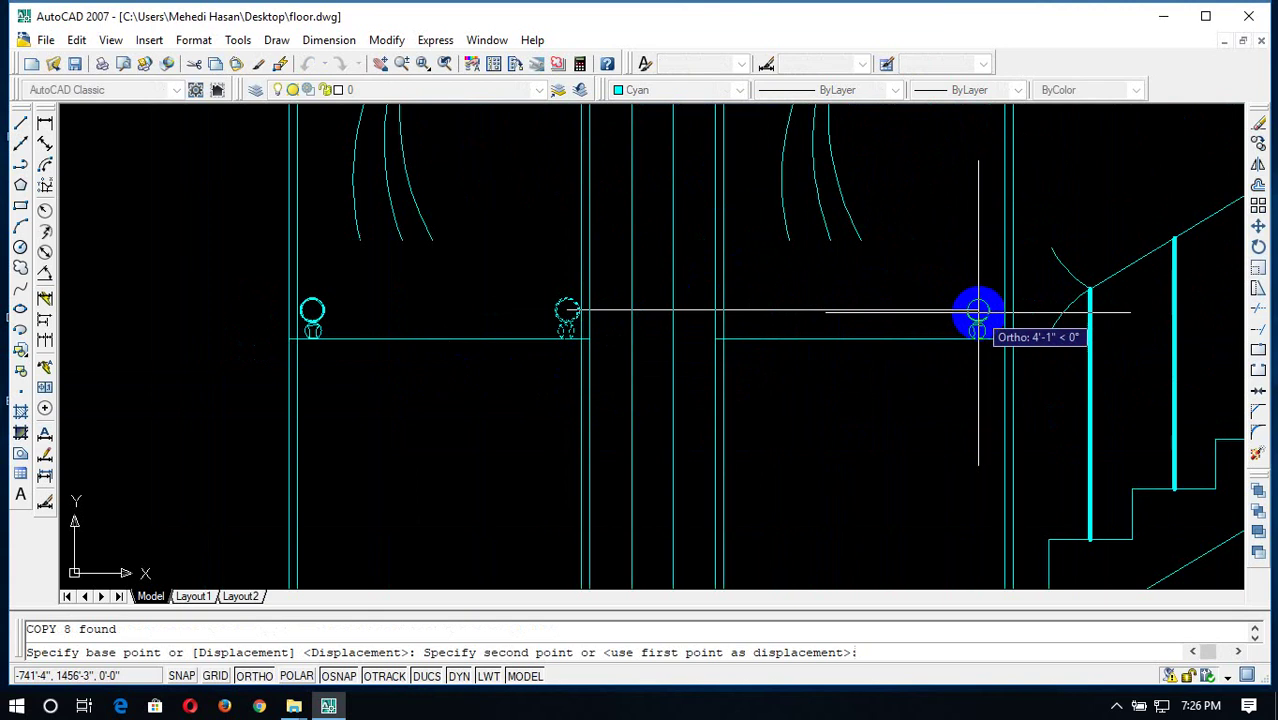
{"action": "left_click", "coordinate": [978, 312]}
{"action": "key", "text": "Escape"}
{"action": "scroll", "coordinate": [775, 365], "scroll_direction": "down", "scroll_amount": 4}
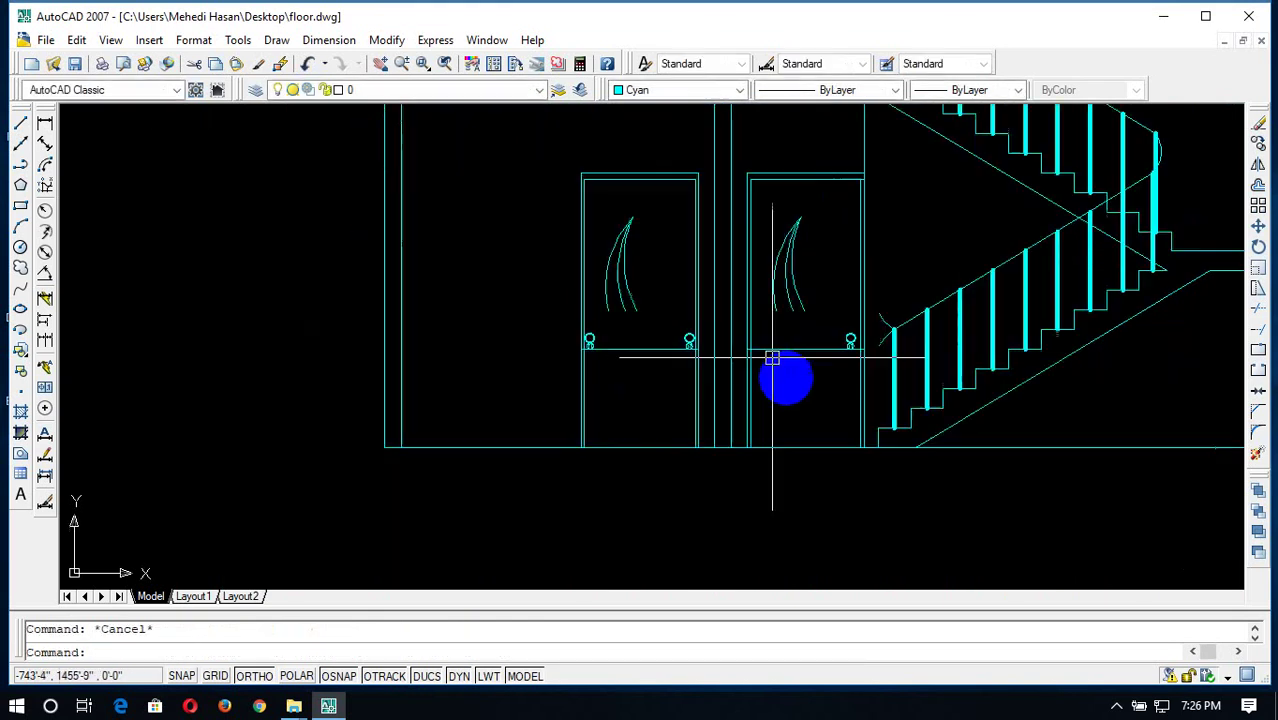
{"action": "scroll", "coordinate": [636, 345], "scroll_direction": "up", "scroll_amount": 5}
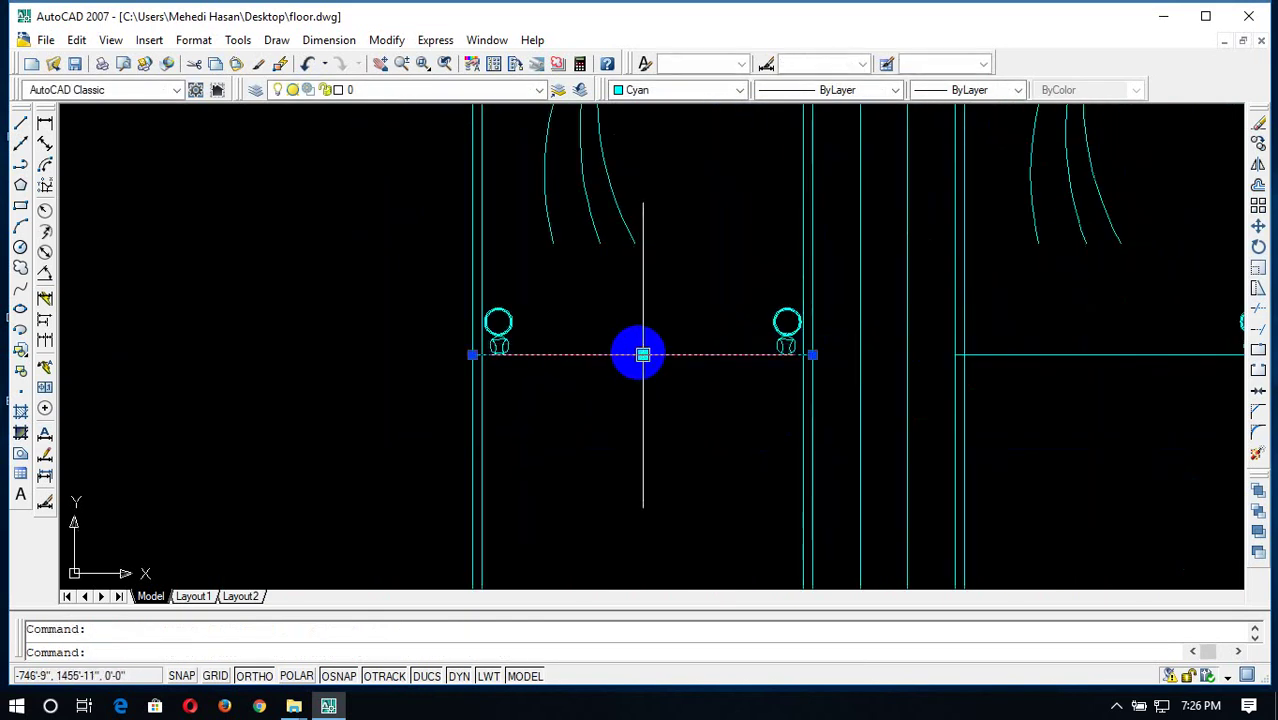
Delete the horizontal lines crossing the doors at knob height
{"action": "key", "text": "Delete"}
{"action": "scroll", "coordinate": [719, 354], "scroll_direction": "down", "scroll_amount": 3}
{"action": "scroll", "coordinate": [726, 354], "scroll_direction": "up", "scroll_amount": 4}
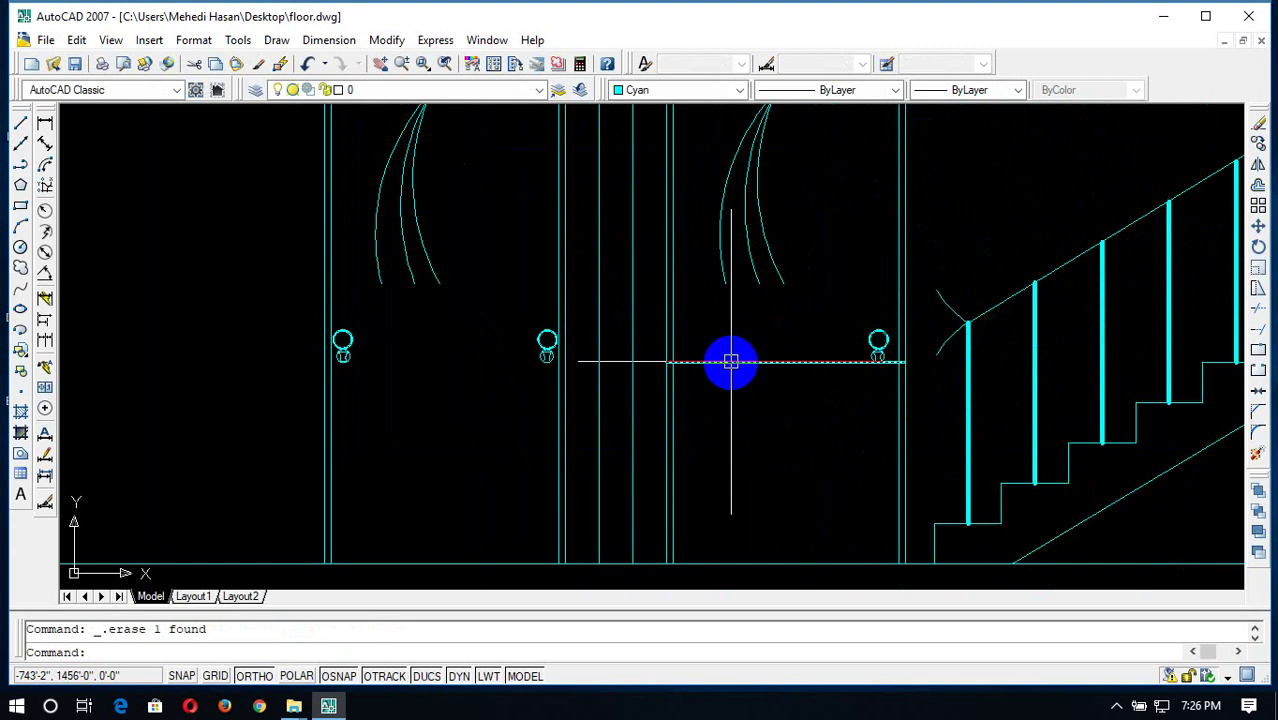
{"action": "key", "text": "Delete"}
{"action": "scroll", "coordinate": [680, 362], "scroll_direction": "down", "scroll_amount": 6}
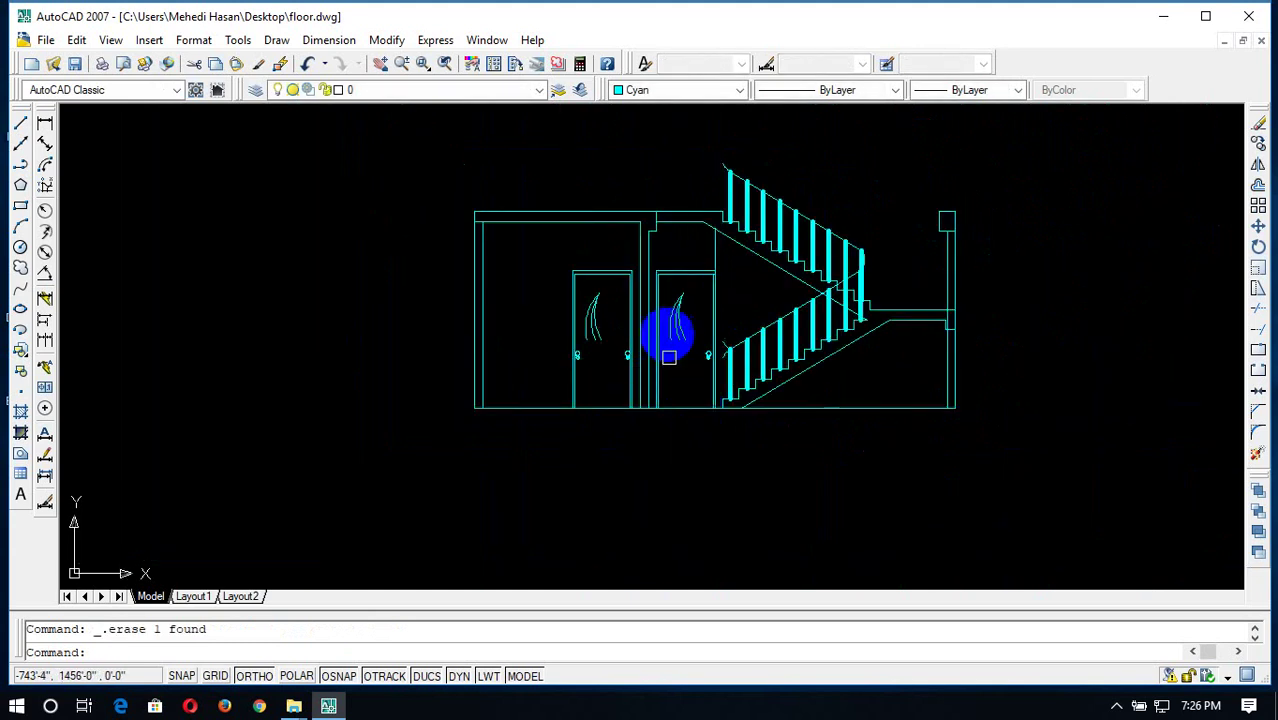
{"action": "scroll", "coordinate": [687, 267], "scroll_direction": "up", "scroll_amount": 3}
{"action": "type", "text": "tr"}
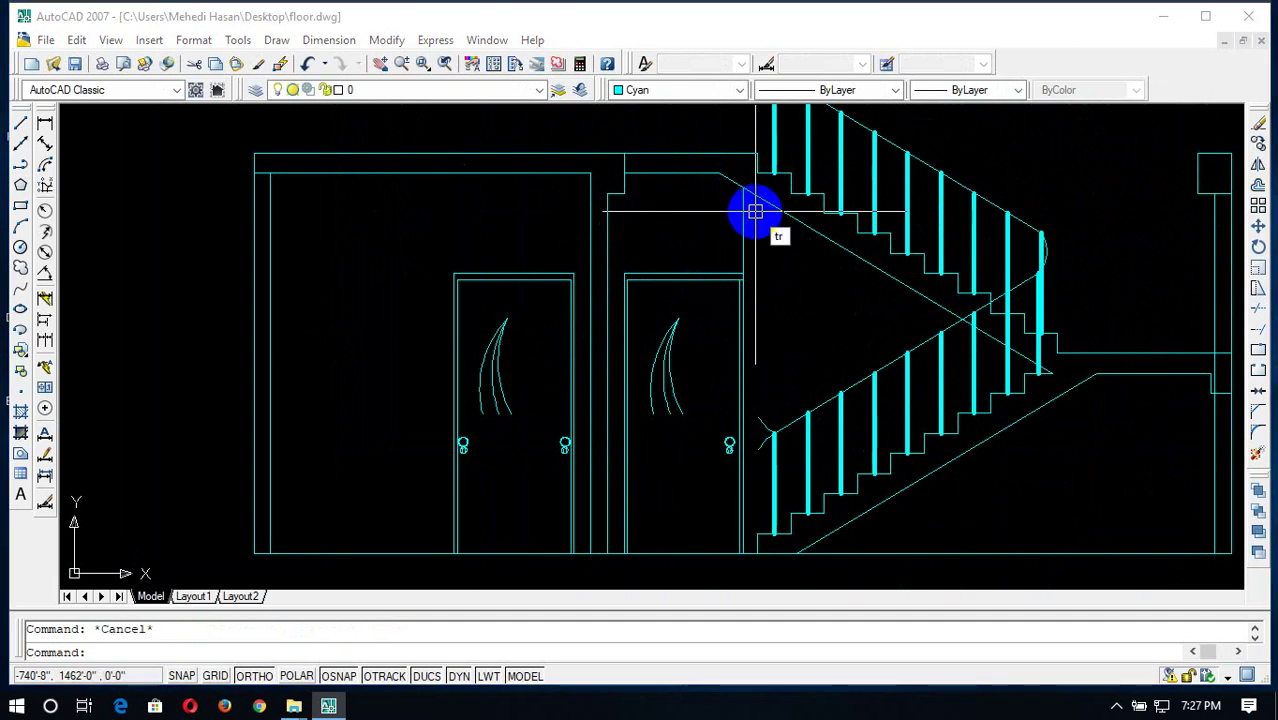
Erase the stray vertical line between the right door and the stair
{"action": "key", "text": "Return"}
{"action": "key", "text": "Return"}
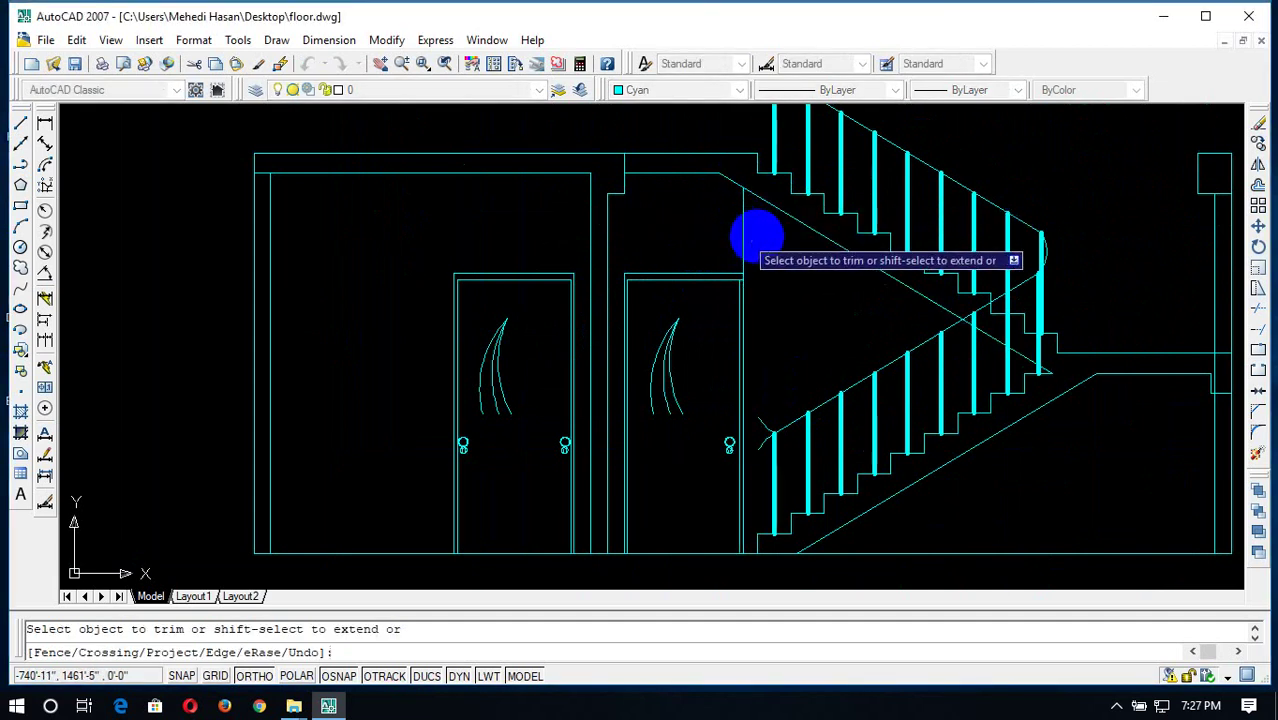
{"action": "key", "text": "Escape"}
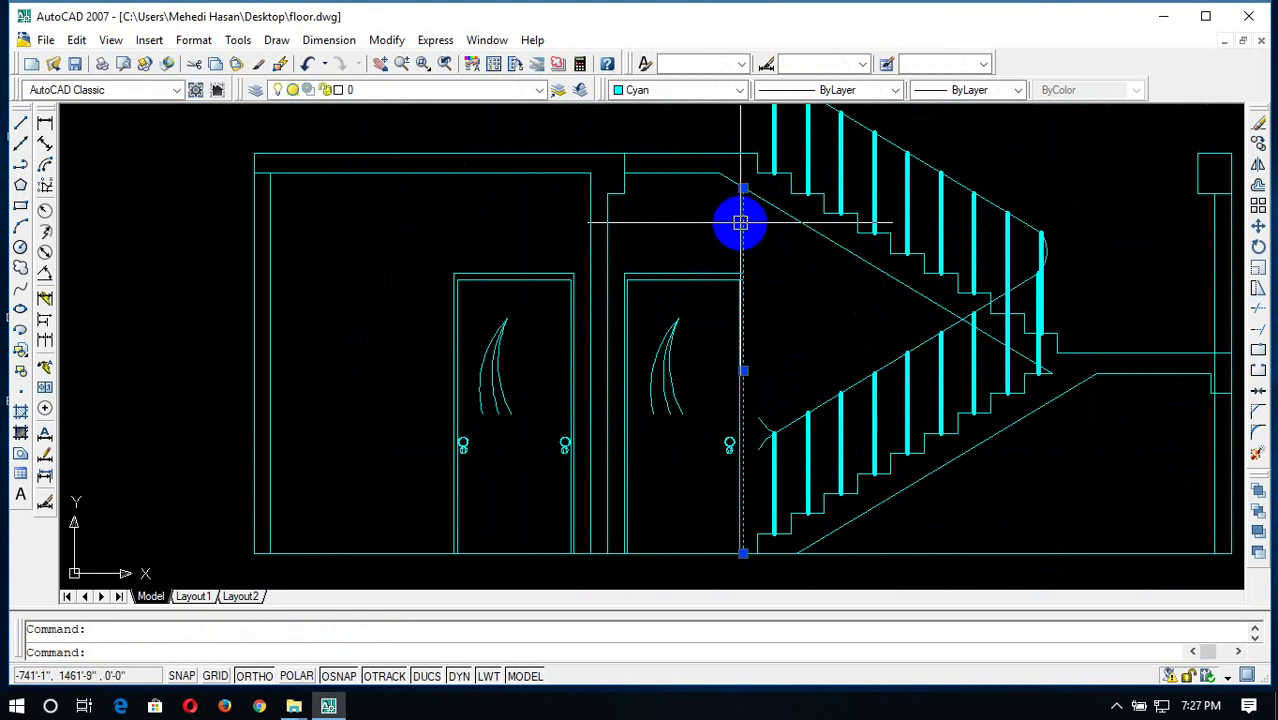
{"action": "key", "text": "Delete"}
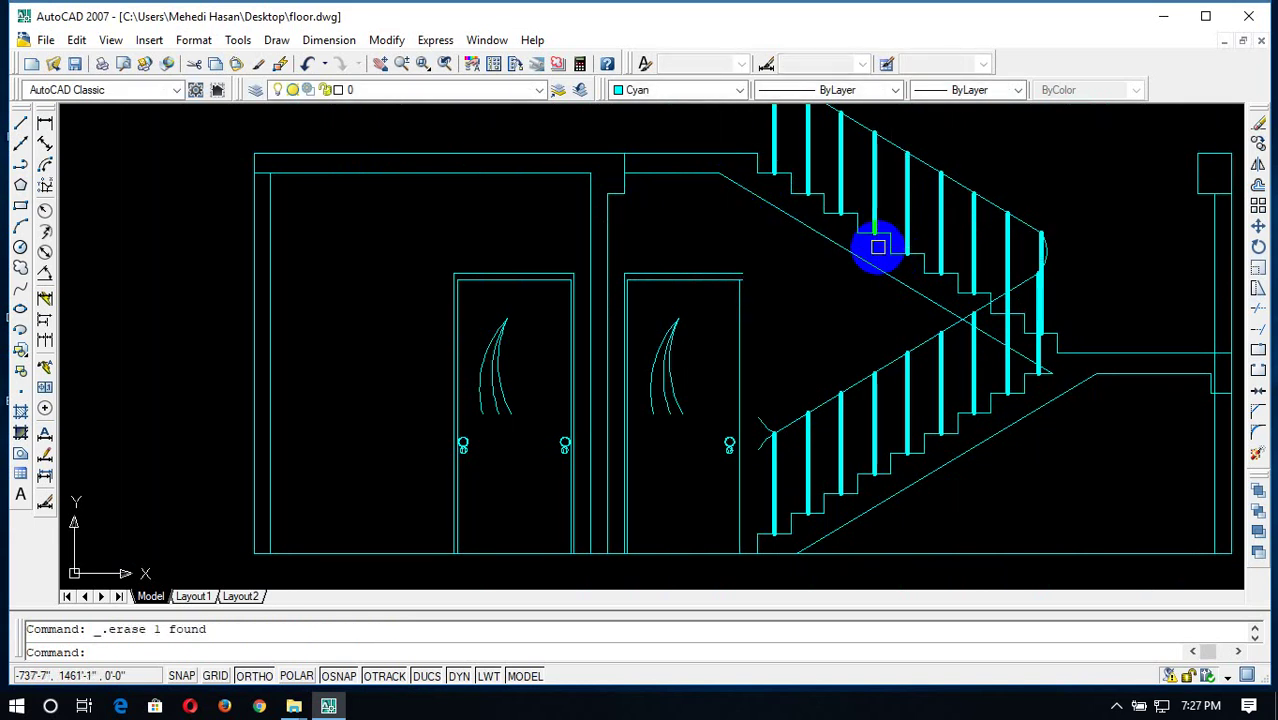
{"action": "key", "text": "Escape"}
{"action": "scroll", "coordinate": [752, 277], "scroll_direction": "up", "scroll_amount": 4}
{"action": "scroll", "coordinate": [760, 273], "scroll_direction": "up", "scroll_amount": 2}
{"action": "type", "text": "ex"}
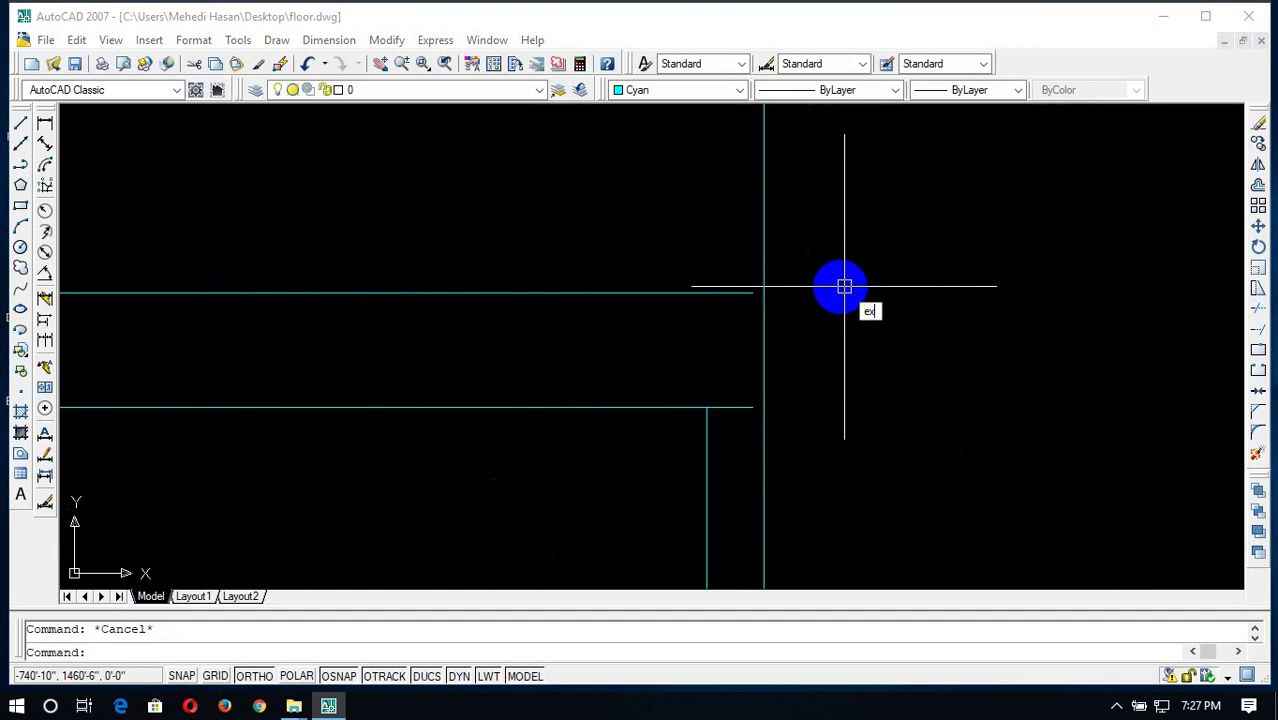
Extend the upper horizontal line near the stair to the adjacent vertical wall line
{"action": "key", "text": "Return"}
{"action": "key", "text": "Return"}
{"action": "left_click", "coordinate": [670, 295]}
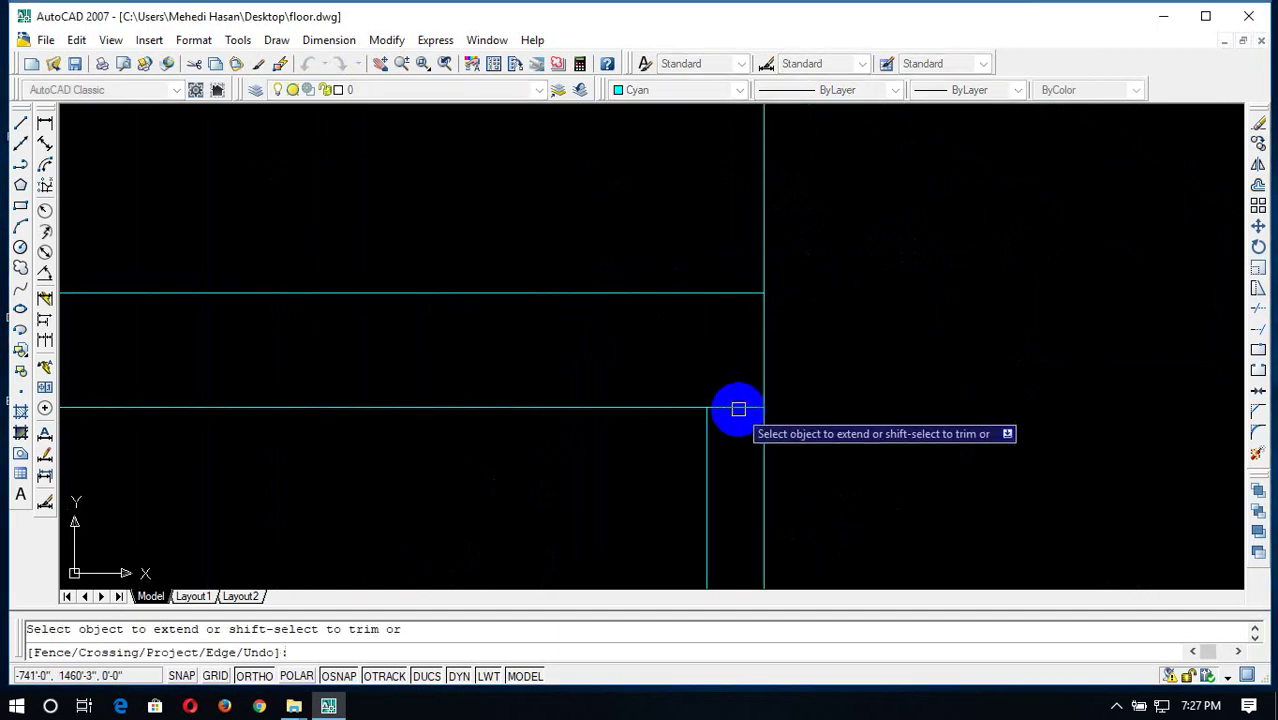
{"action": "key", "text": "Escape"}
{"action": "scroll", "coordinate": [770, 347], "scroll_direction": "up", "scroll_amount": 2}
{"action": "type", "text": "tr"}
{"action": "key", "text": "Return"}
{"action": "key", "text": "Return"}
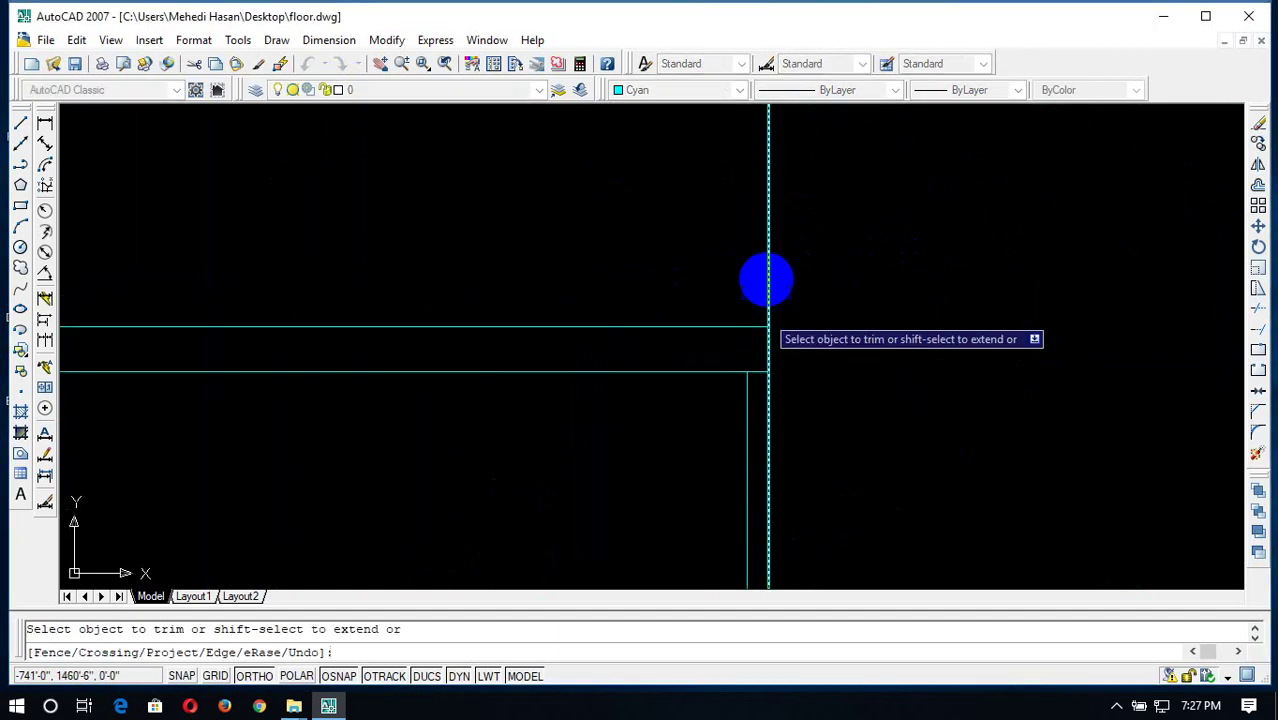
{"action": "key", "text": "Escape"}
{"action": "scroll", "coordinate": [765, 272], "scroll_direction": "down", "scroll_amount": 3}
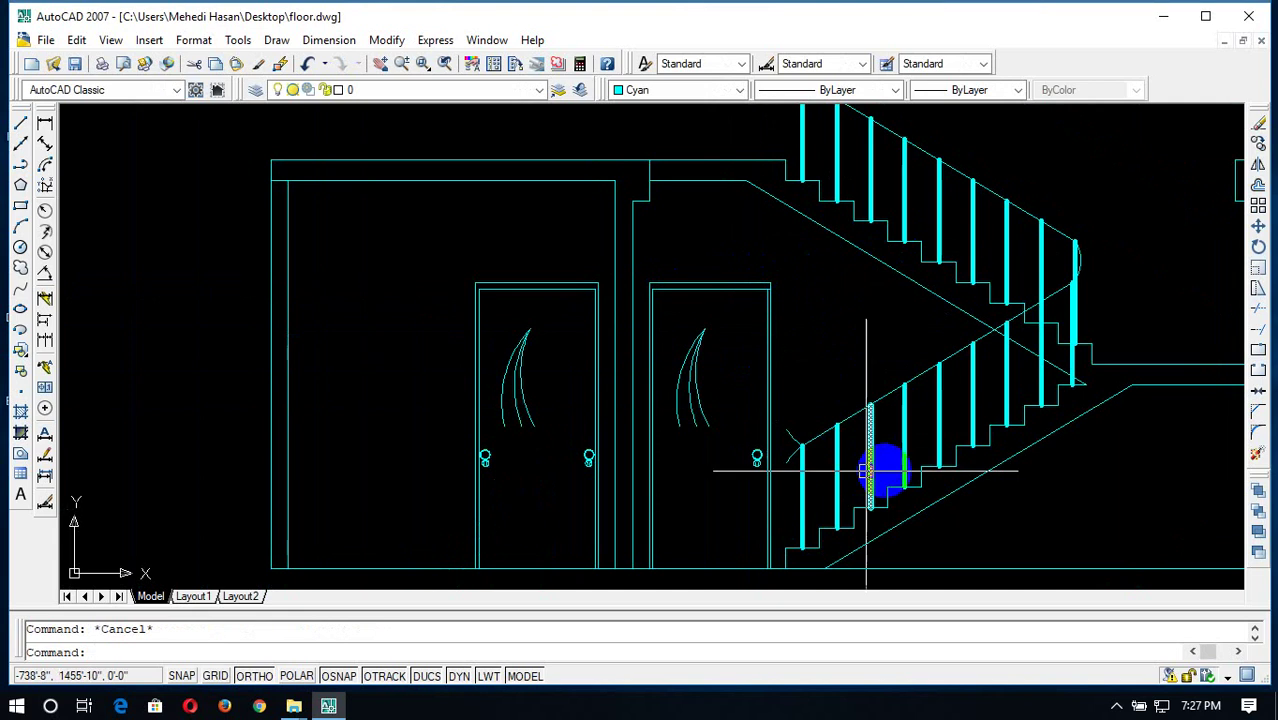
{"action": "scroll", "coordinate": [867, 470], "scroll_direction": "down", "scroll_amount": 4}
{"action": "scroll", "coordinate": [801, 365], "scroll_direction": "down", "scroll_amount": 1}
{"action": "scroll", "coordinate": [802, 330], "scroll_direction": "up", "scroll_amount": 4}
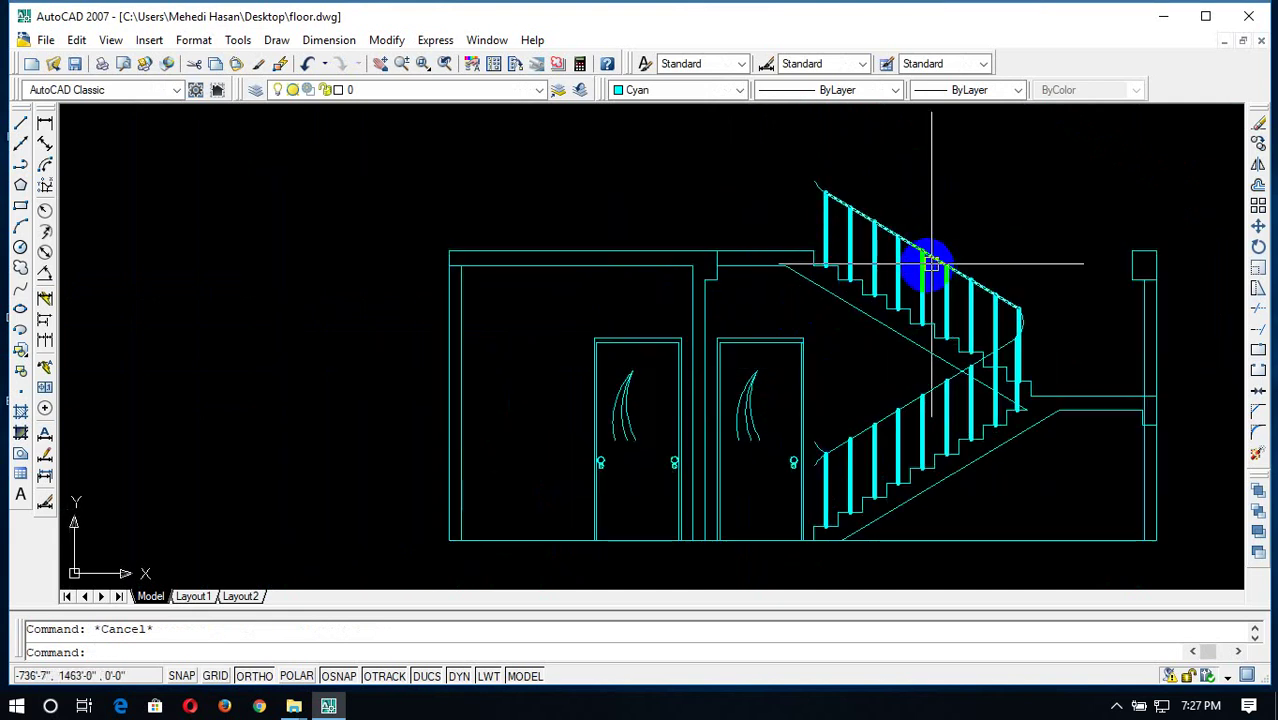
{"action": "scroll", "coordinate": [764, 271], "scroll_direction": "up", "scroll_amount": 2}
{"action": "scroll", "coordinate": [766, 268], "scroll_direction": "down", "scroll_amount": 3}
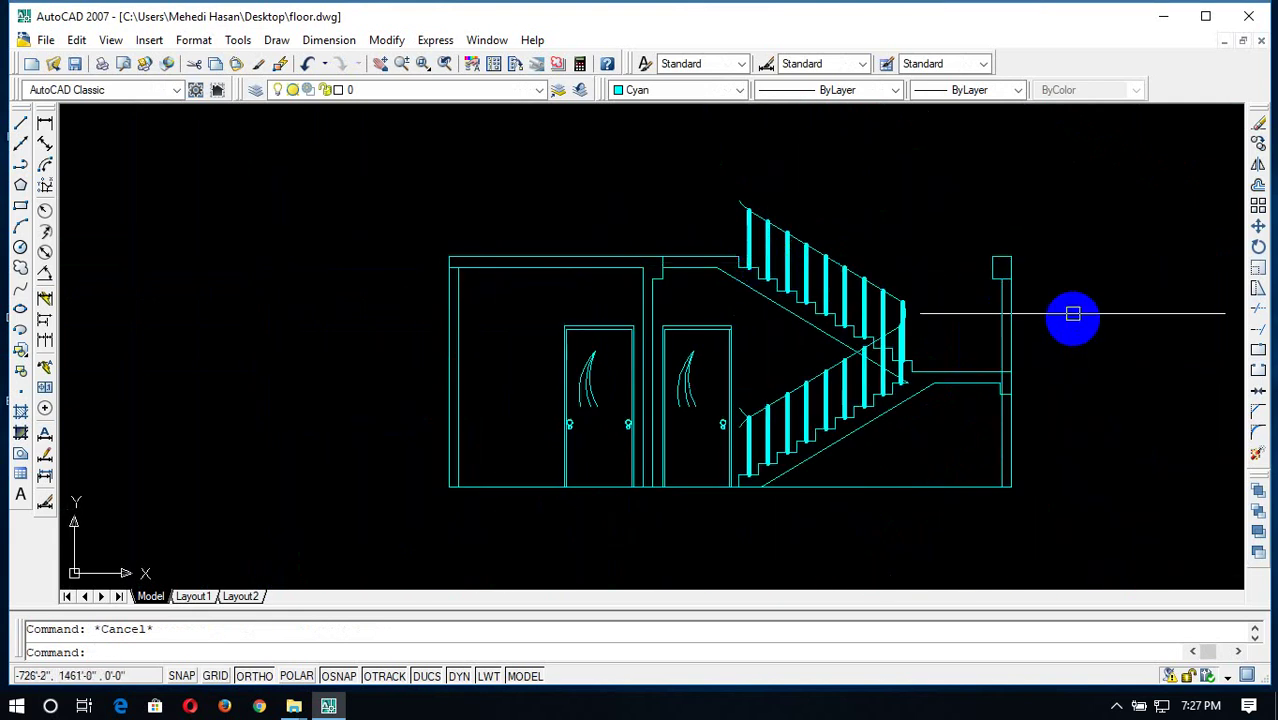
{"action": "scroll", "coordinate": [1004, 417], "scroll_direction": "up", "scroll_amount": 2}
{"action": "scroll", "coordinate": [976, 443], "scroll_direction": "up", "scroll_amount": 4}
{"action": "type", "text": "tr"}
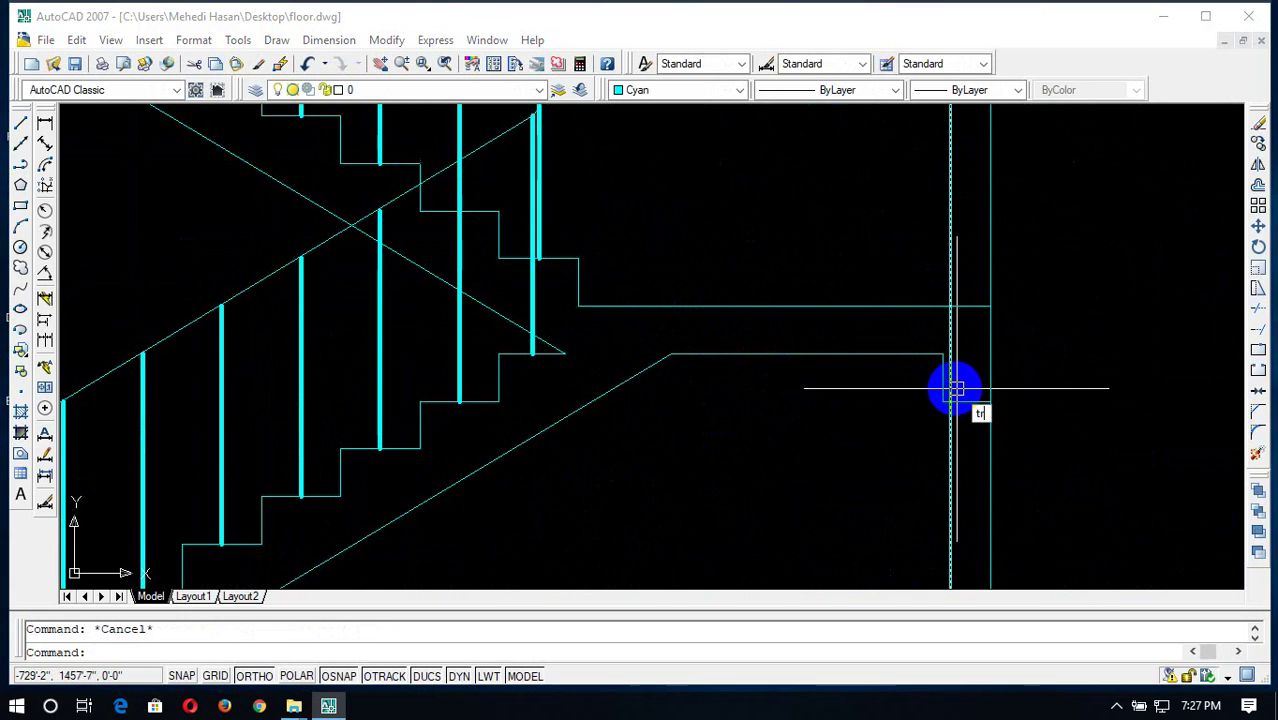
Trim the landing lines at the right wall and delete the short leftover stub
{"action": "key", "text": "Return"}
{"action": "key", "text": "Return"}
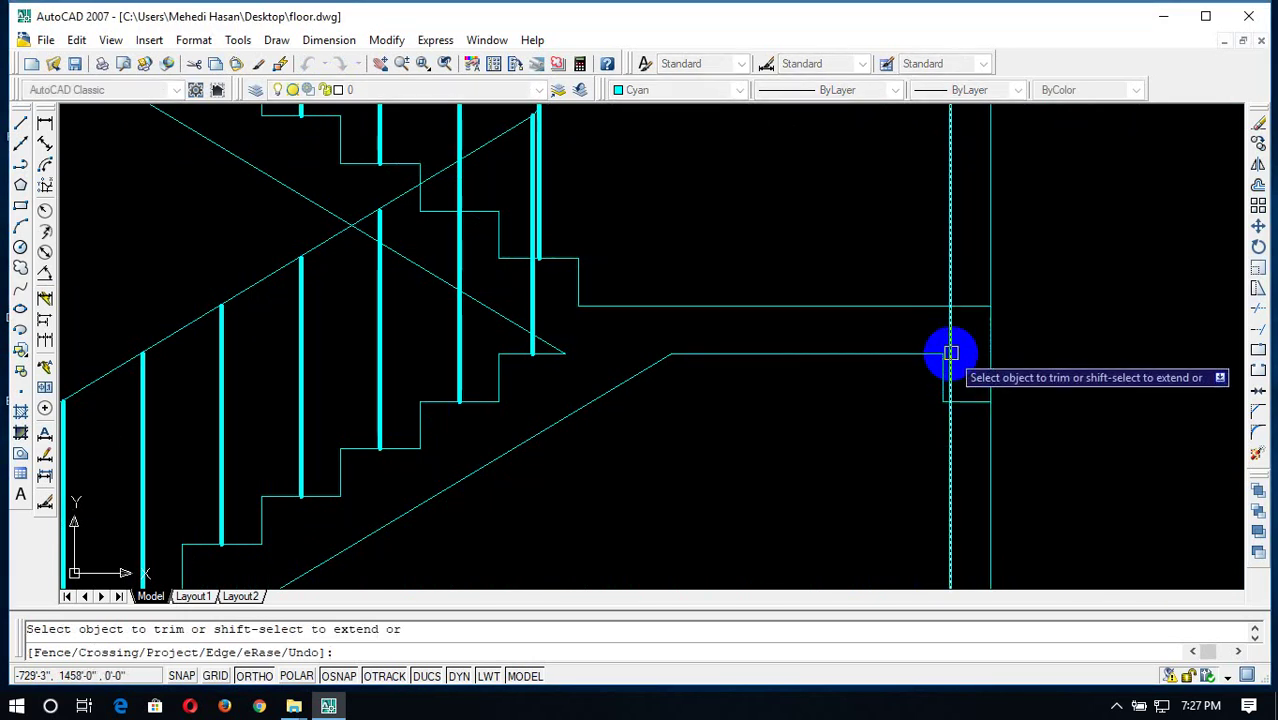
{"action": "scroll", "coordinate": [950, 340], "scroll_direction": "down", "scroll_amount": 5}
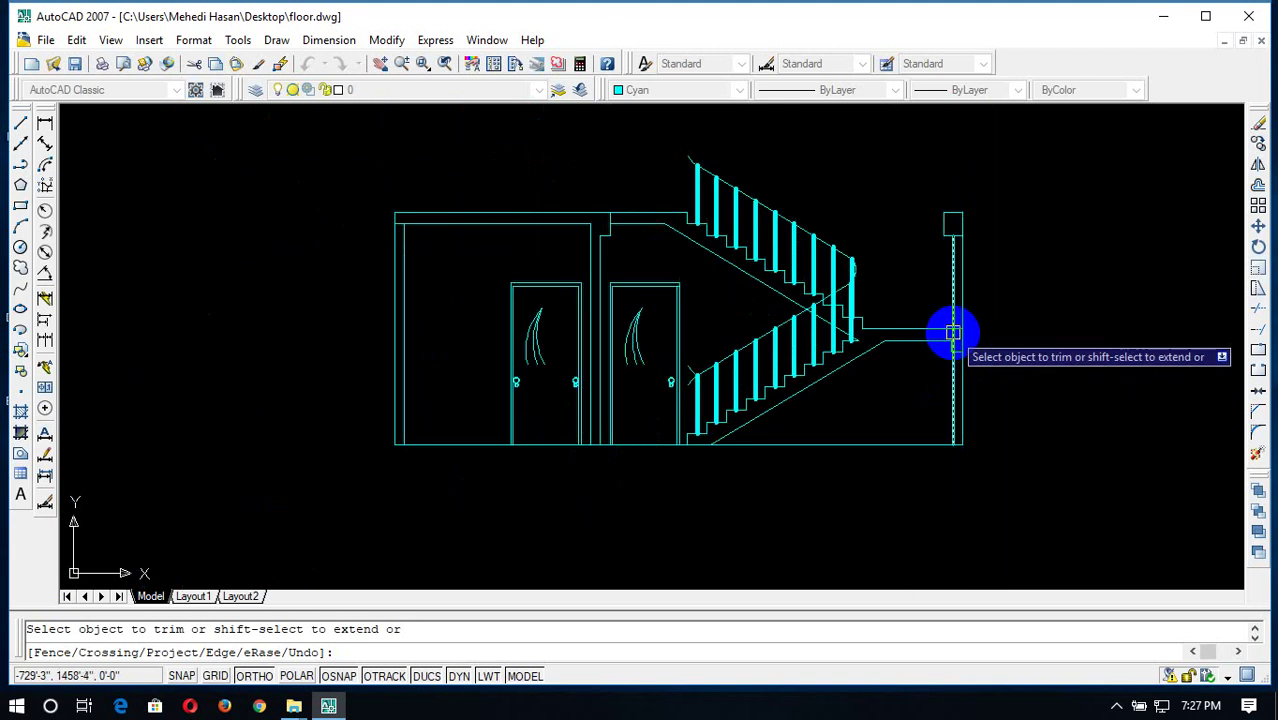
{"action": "scroll", "coordinate": [952, 333], "scroll_direction": "up", "scroll_amount": 5}
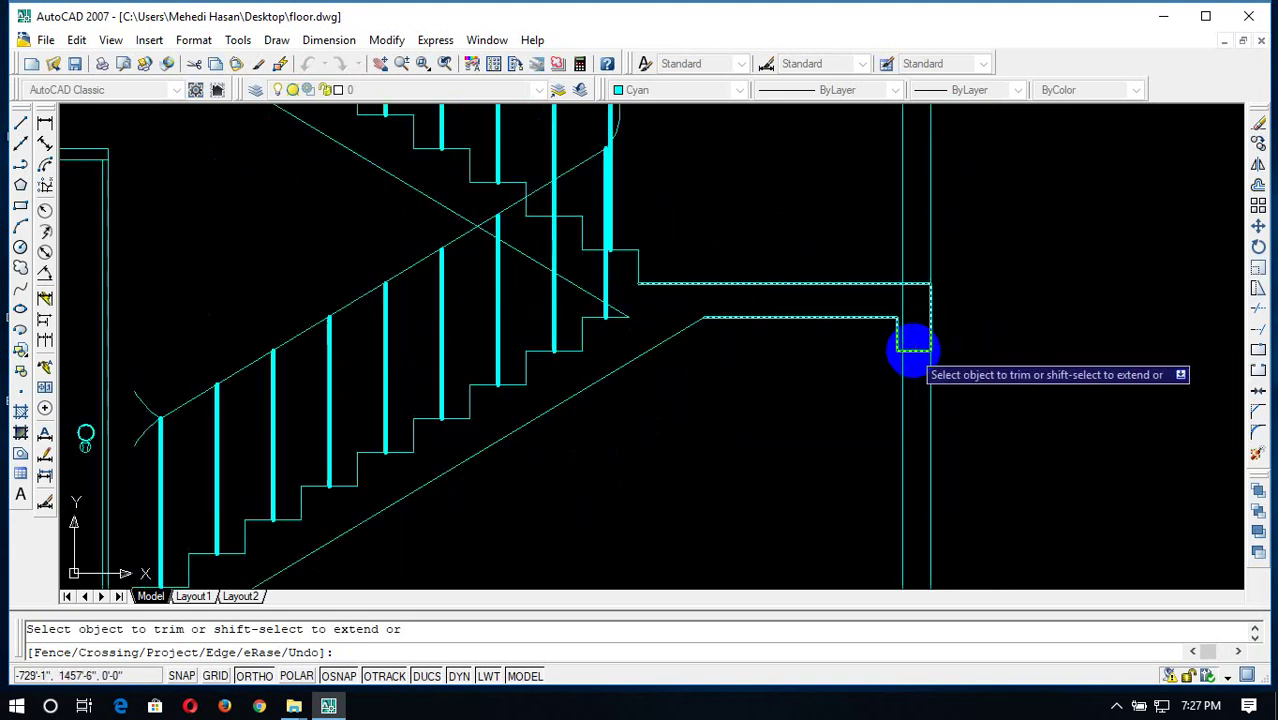
{"action": "scroll", "coordinate": [910, 345], "scroll_direction": "up", "scroll_amount": 3}
{"action": "scroll", "coordinate": [885, 335], "scroll_direction": "up", "scroll_amount": 2}
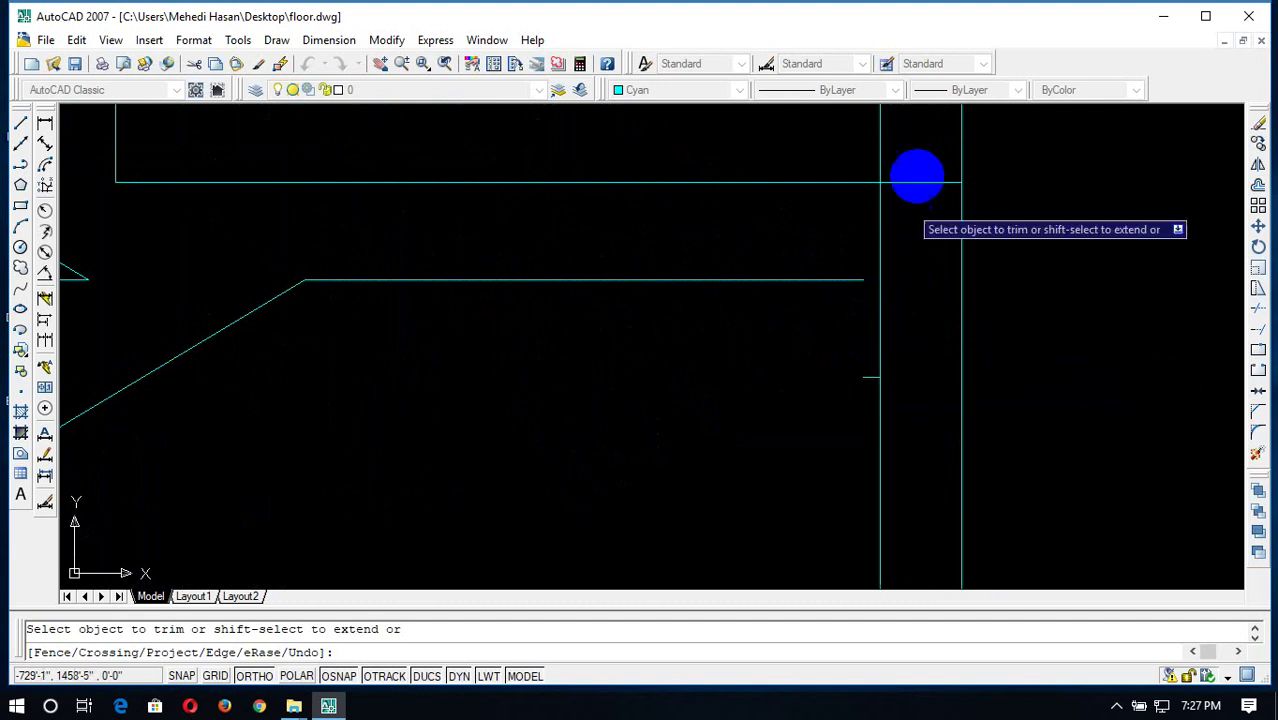
{"action": "key", "text": "Escape"}
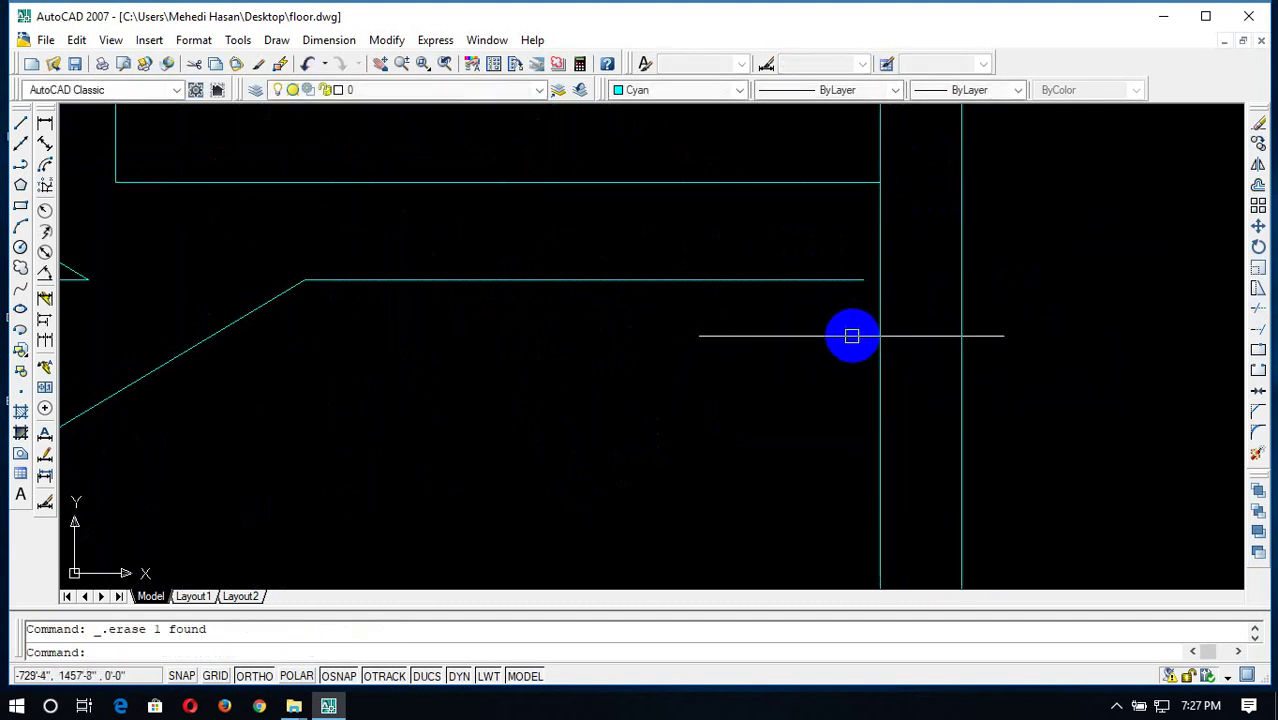
{"action": "scroll", "coordinate": [848, 320], "scroll_direction": "down", "scroll_amount": 3}
{"action": "scroll", "coordinate": [845, 312], "scroll_direction": "up", "scroll_amount": 2}
{"action": "key", "text": "Escape"}
{"action": "type", "text": "ex"}
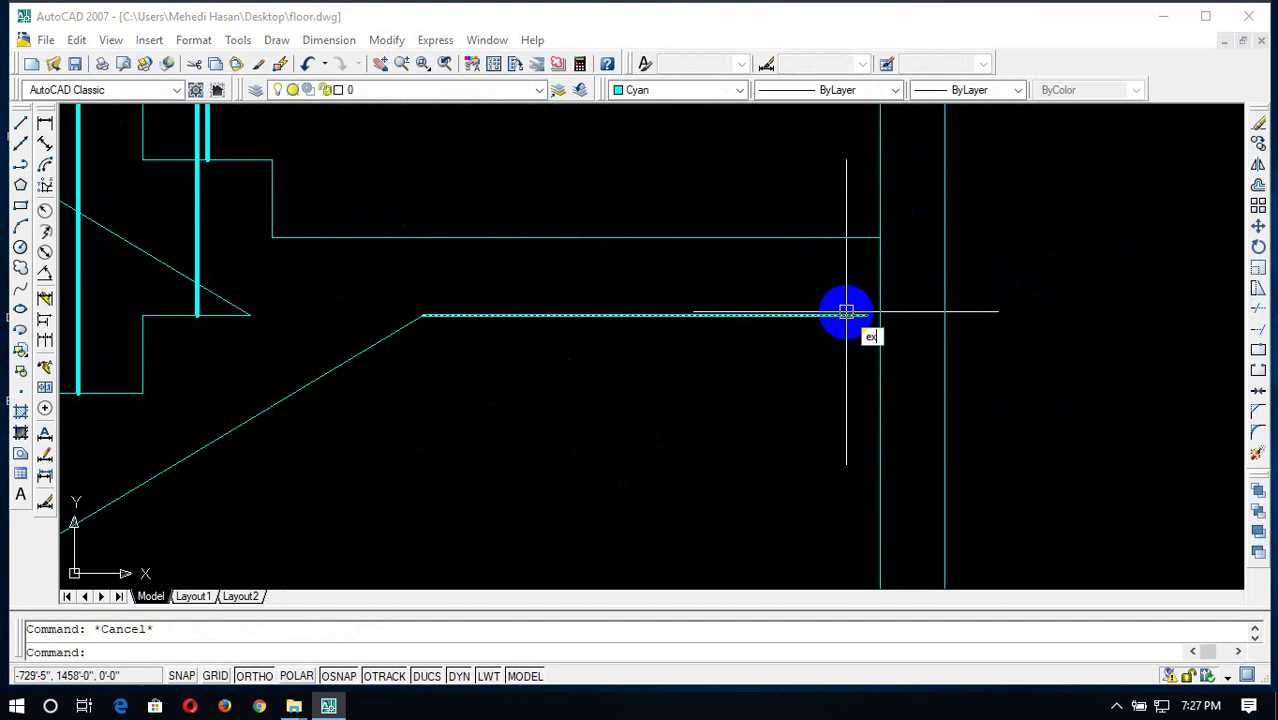
Extend the landing line toward the right-hand wall
{"action": "key", "text": "Return"}
{"action": "key", "text": "Return"}
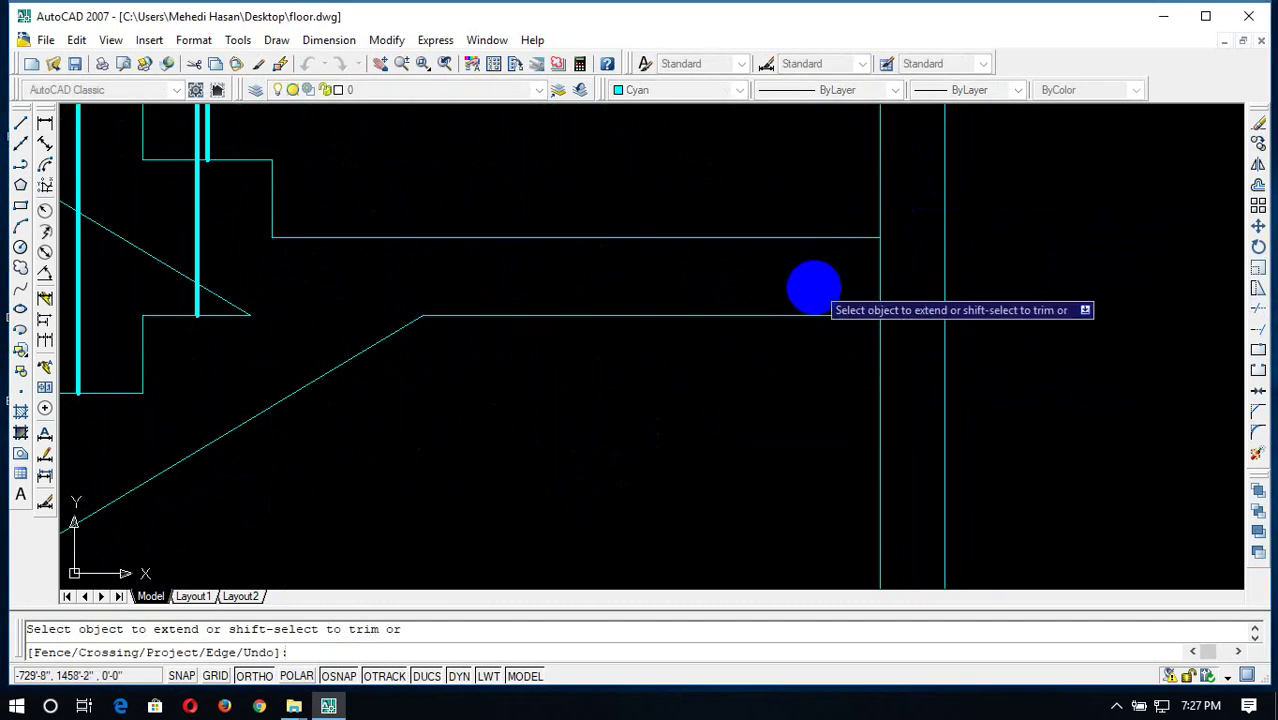
{"action": "key", "text": "Escape"}
{"action": "scroll", "coordinate": [930, 286], "scroll_direction": "down", "scroll_amount": 2}
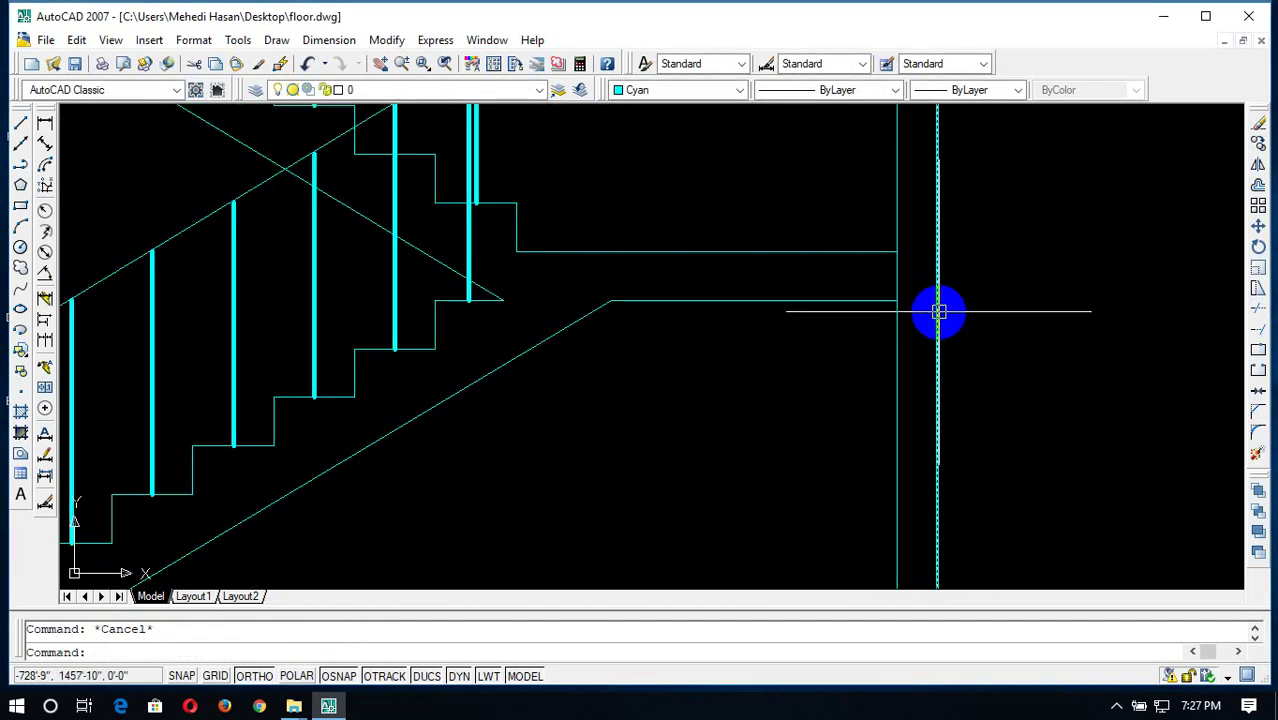
{"action": "scroll", "coordinate": [938, 312], "scroll_direction": "down", "scroll_amount": 2}
{"action": "scroll", "coordinate": [936, 300], "scroll_direction": "down", "scroll_amount": 2}
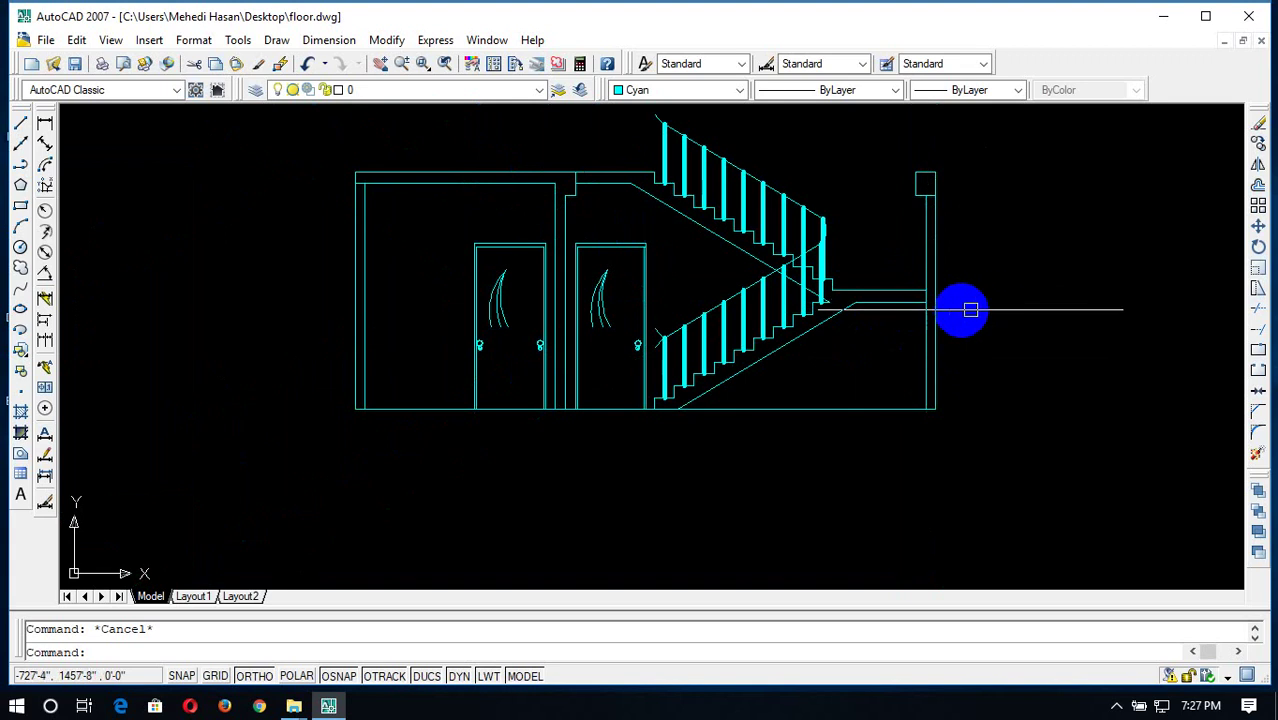
{"action": "scroll", "coordinate": [968, 310], "scroll_direction": "up", "scroll_amount": 2}
{"action": "scroll", "coordinate": [955, 312], "scroll_direction": "up", "scroll_amount": 1}
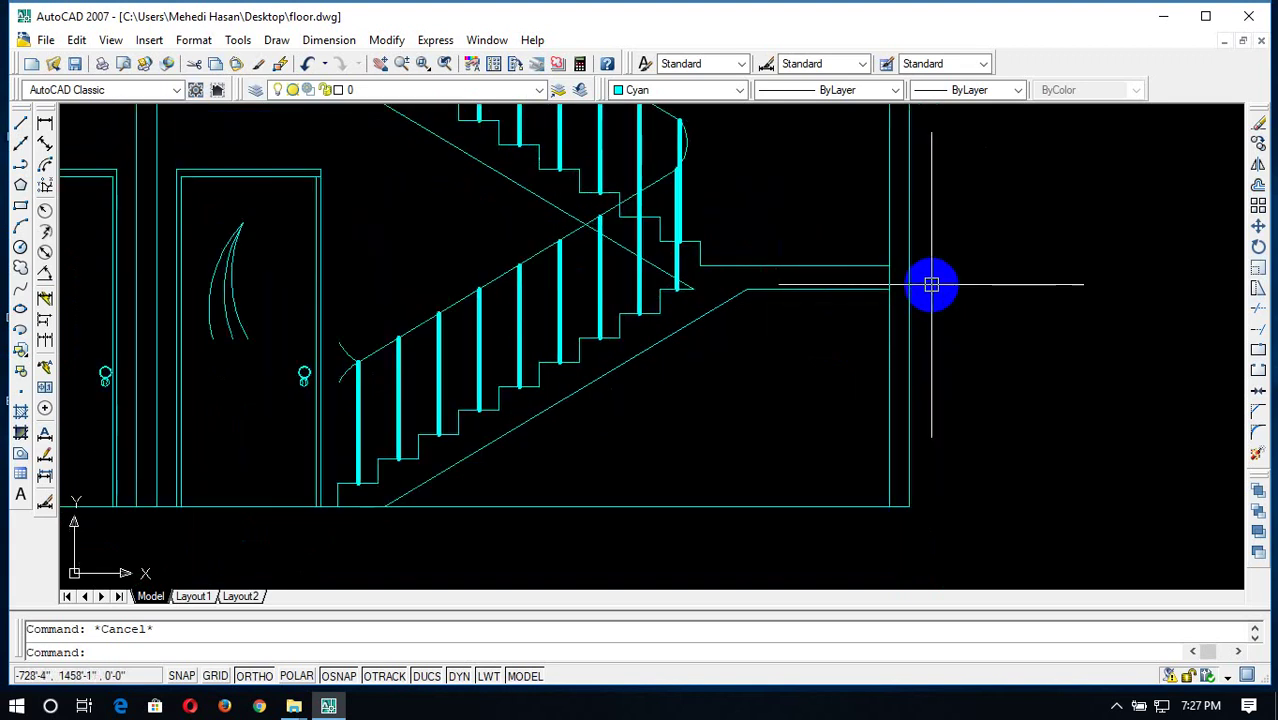
Grip-stretch the lower landing line so it meets the vertical wall line
{"action": "type", "text": "tr"}
{"action": "key", "text": "Return"}
{"action": "key", "text": "Return"}
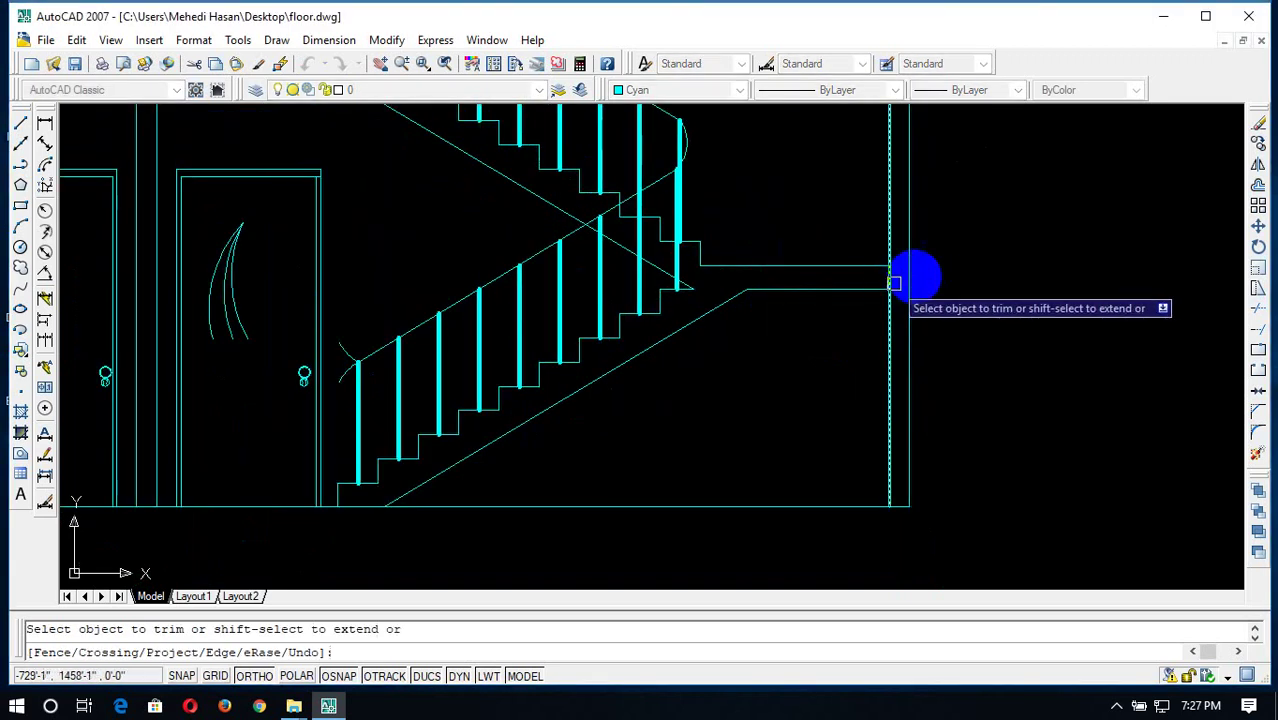
{"action": "key", "text": "Escape"}
{"action": "scroll", "coordinate": [891, 333], "scroll_direction": "down", "scroll_amount": 3}
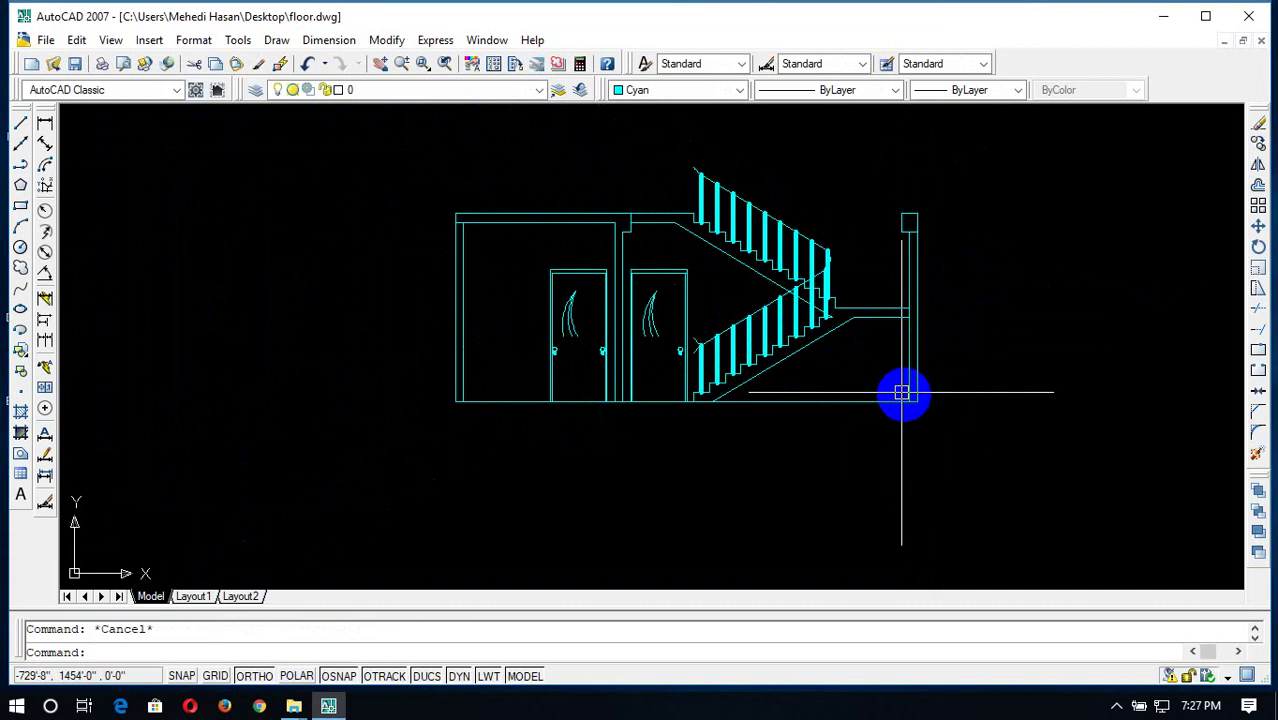
{"action": "left_click_drag", "start_coordinate": [952, 401], "coordinate": [911, 308]}
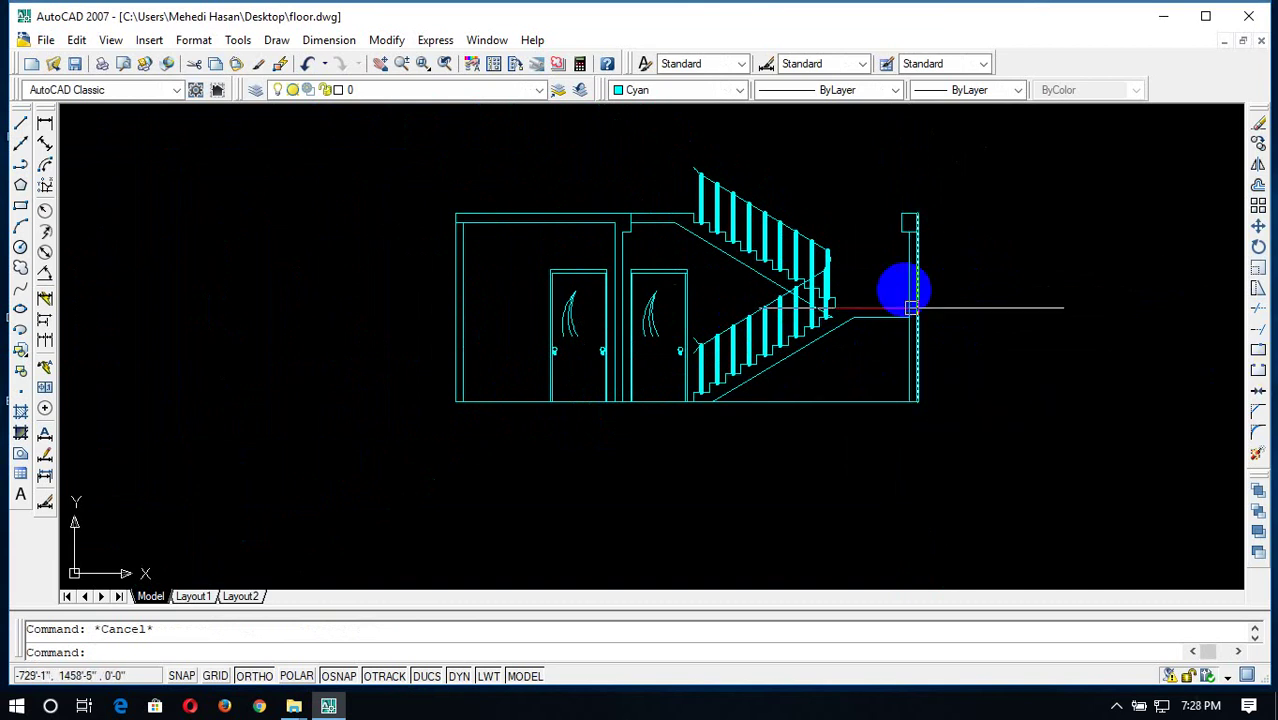
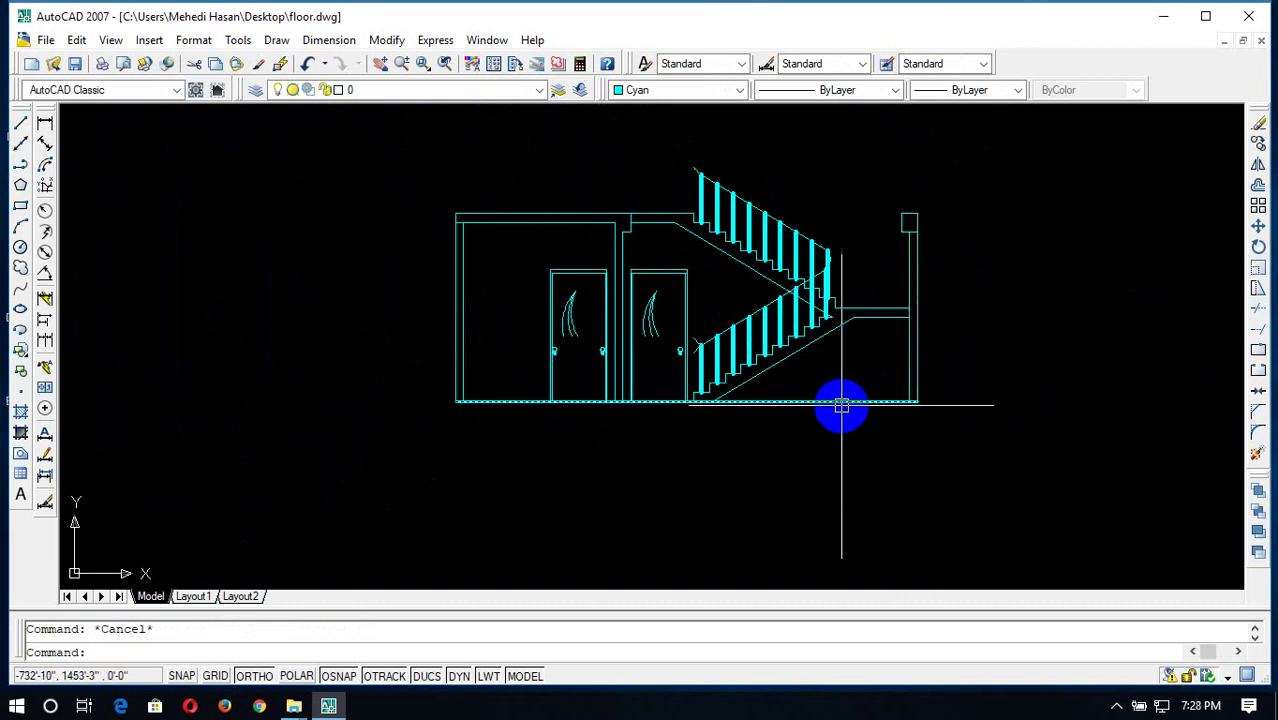
Cancel the pending trim and select the AR-CONC hatch pattern from Other Predefined
{"action": "key", "text": "Return"}
{"action": "key", "text": "Return"}
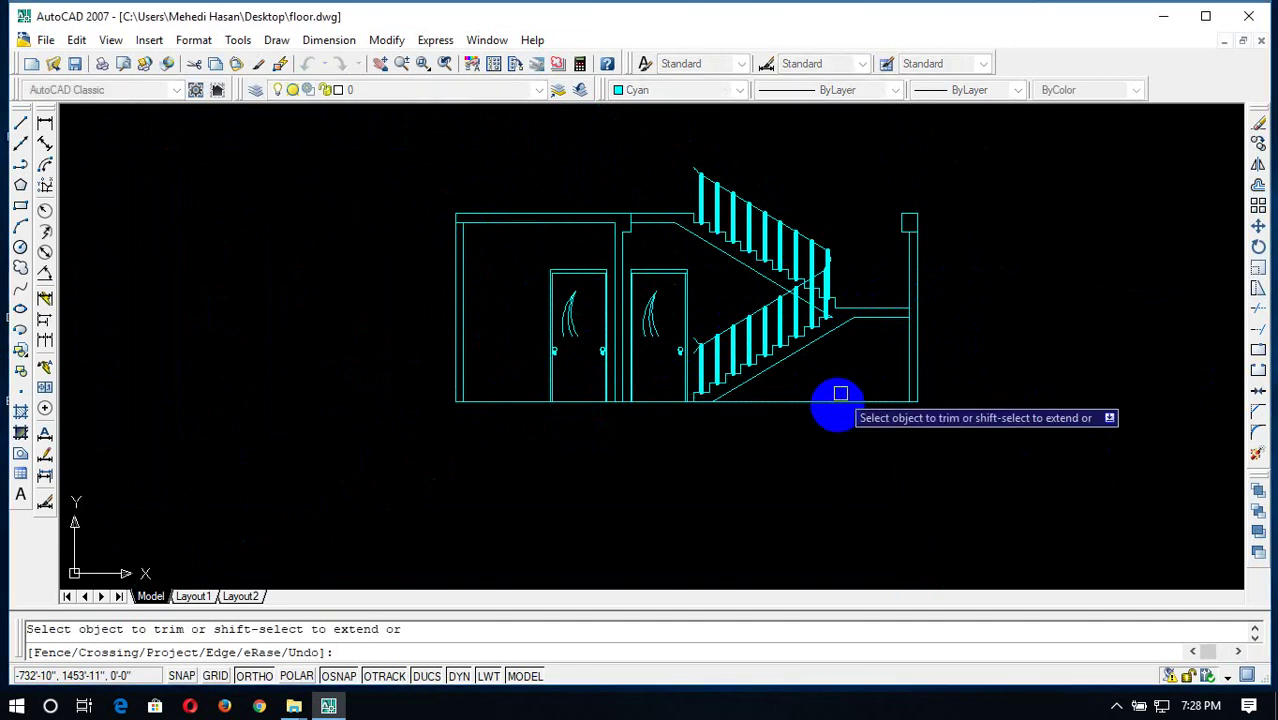
{"action": "key", "text": "Escape"}
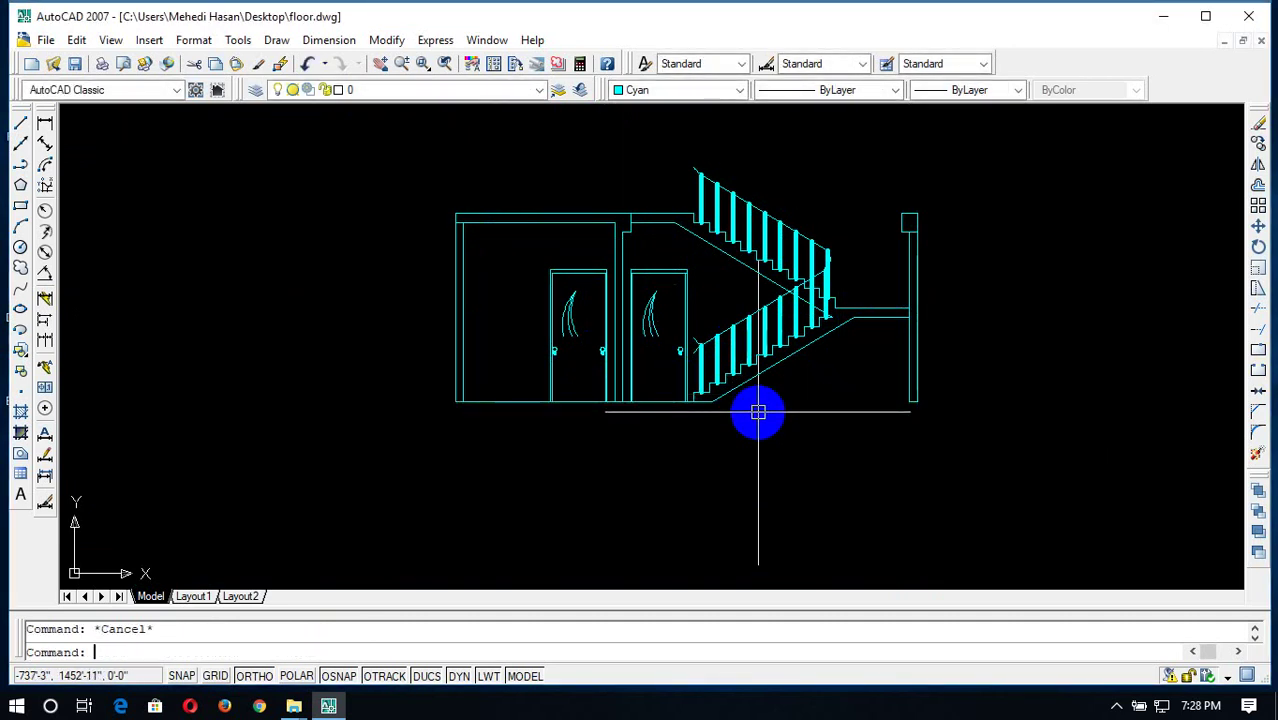
{"action": "type", "text": "h"}
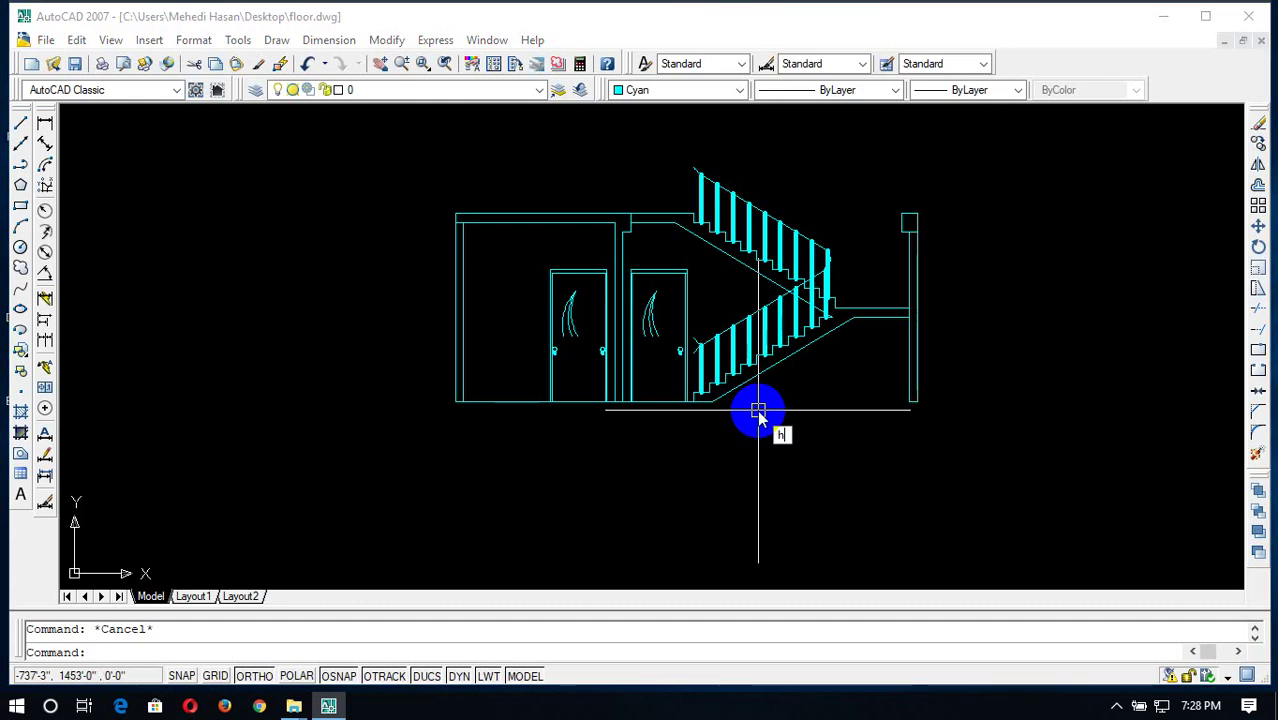
{"action": "key", "text": "Return"}
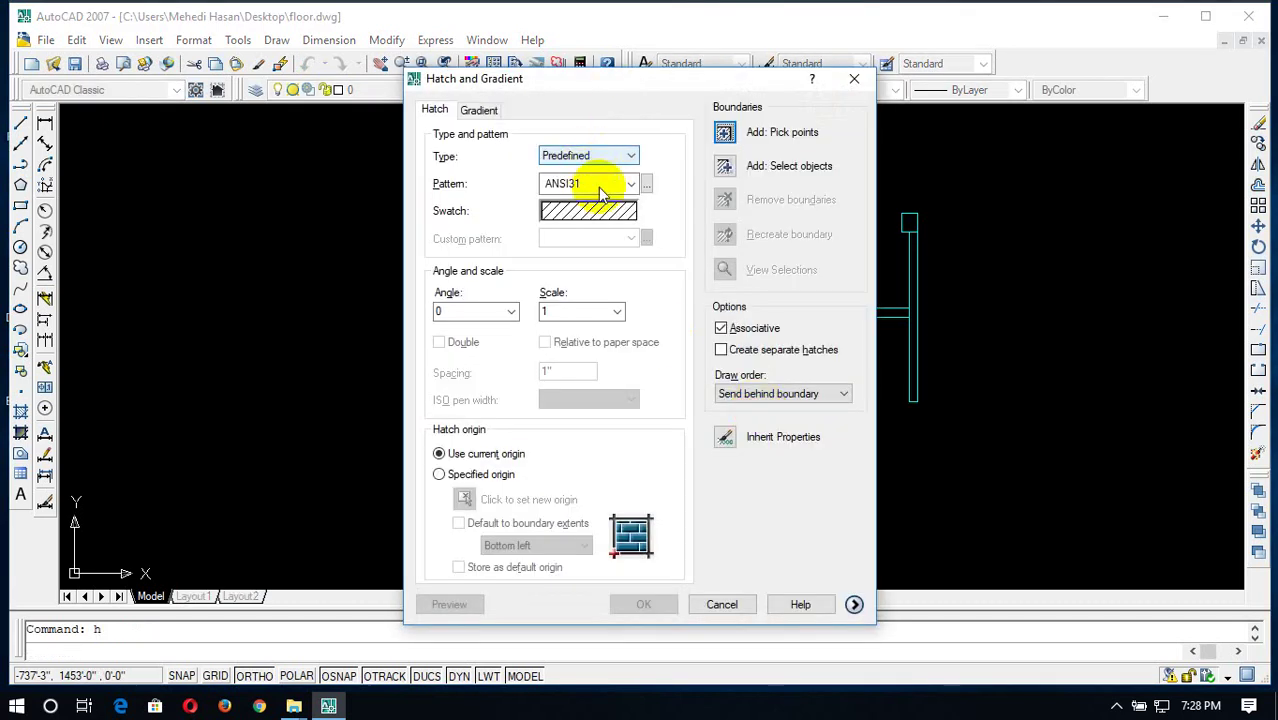
{"action": "left_click", "coordinate": [602, 216]}
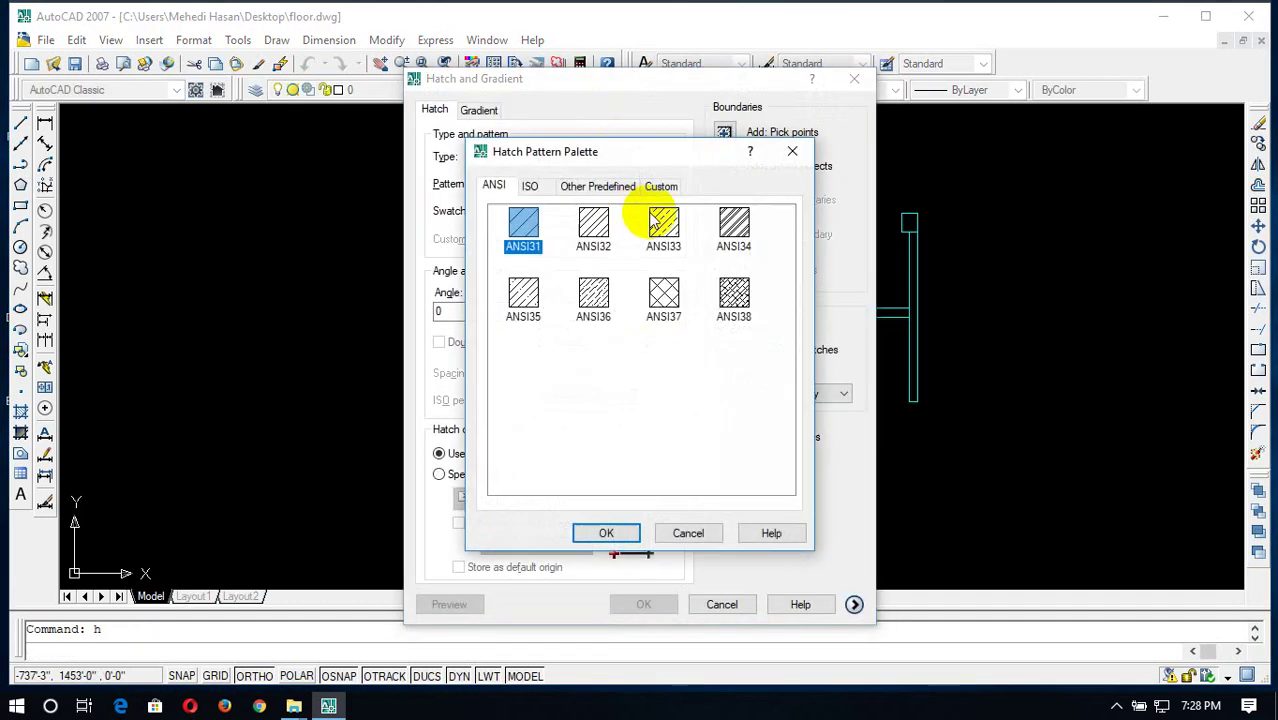
{"action": "left_click", "coordinate": [535, 187]}
{"action": "left_click", "coordinate": [571, 192]}
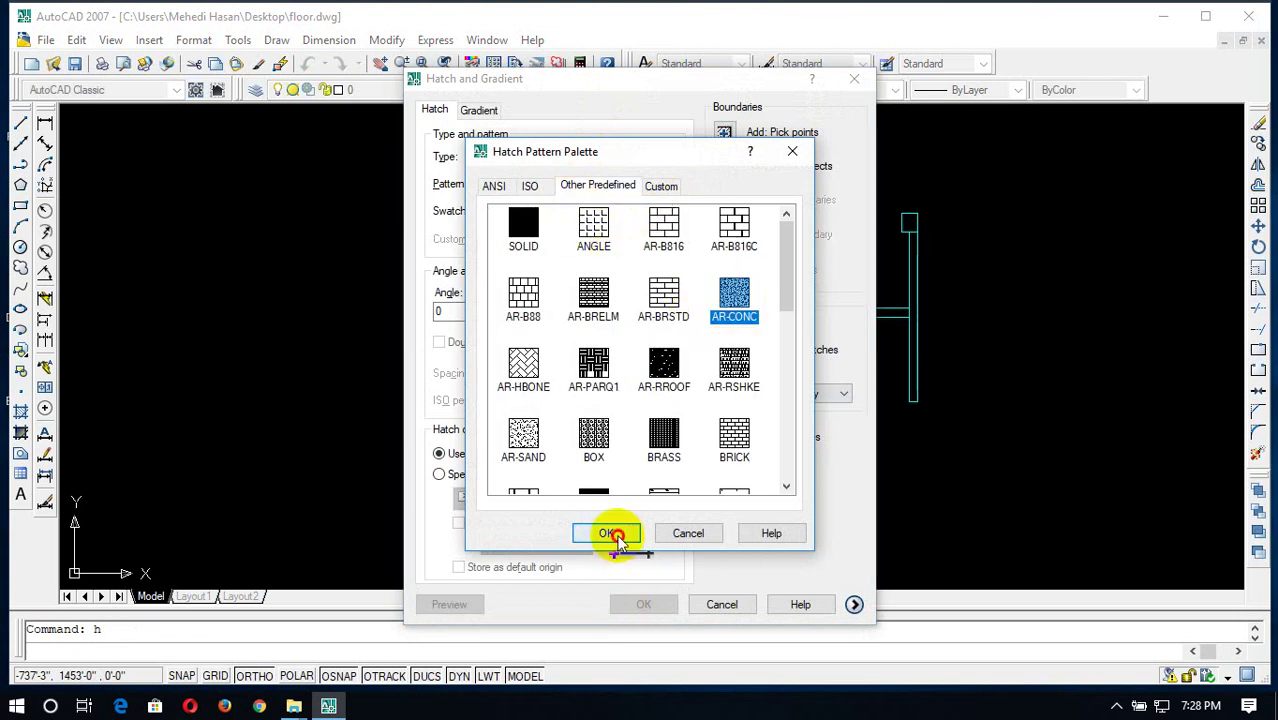
{"action": "left_click", "coordinate": [615, 537]}
Fill the column cap and the lower stair flight with AR-CONC hatch
{"action": "left_click", "coordinate": [724, 135]}
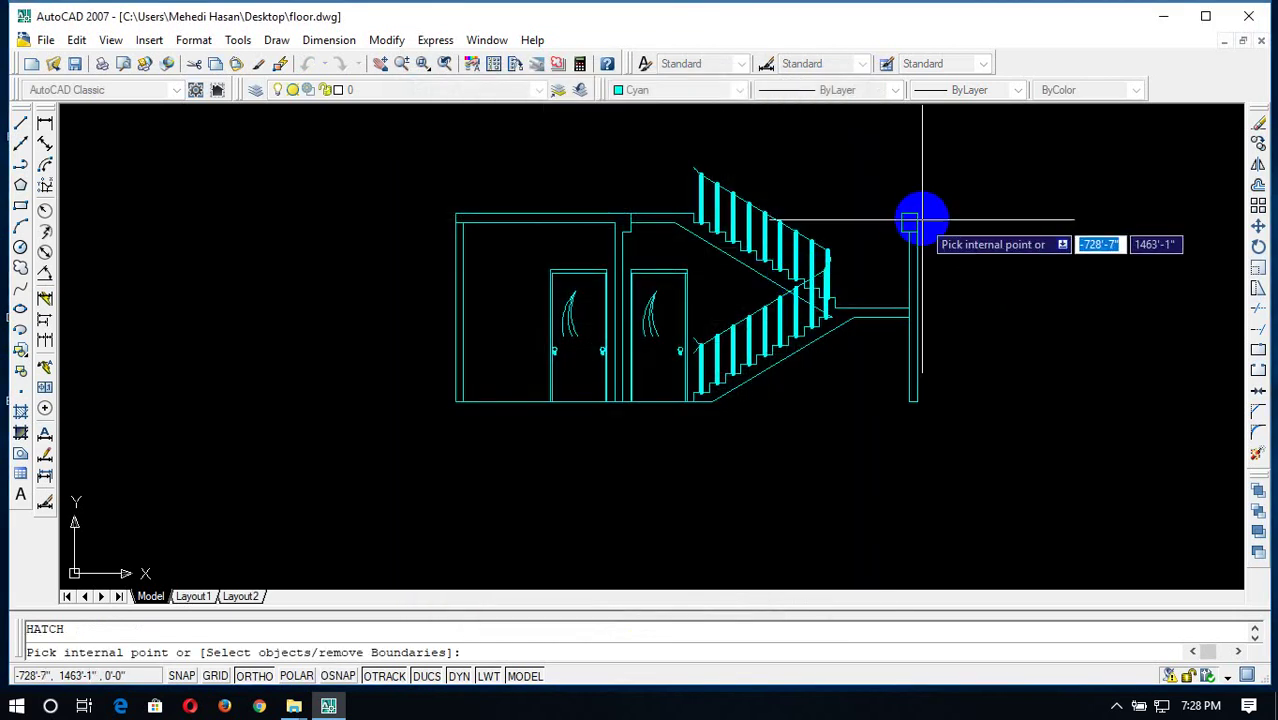
{"action": "scroll", "coordinate": [885, 233], "scroll_direction": "up", "scroll_amount": 3}
{"action": "key", "text": "Return"}
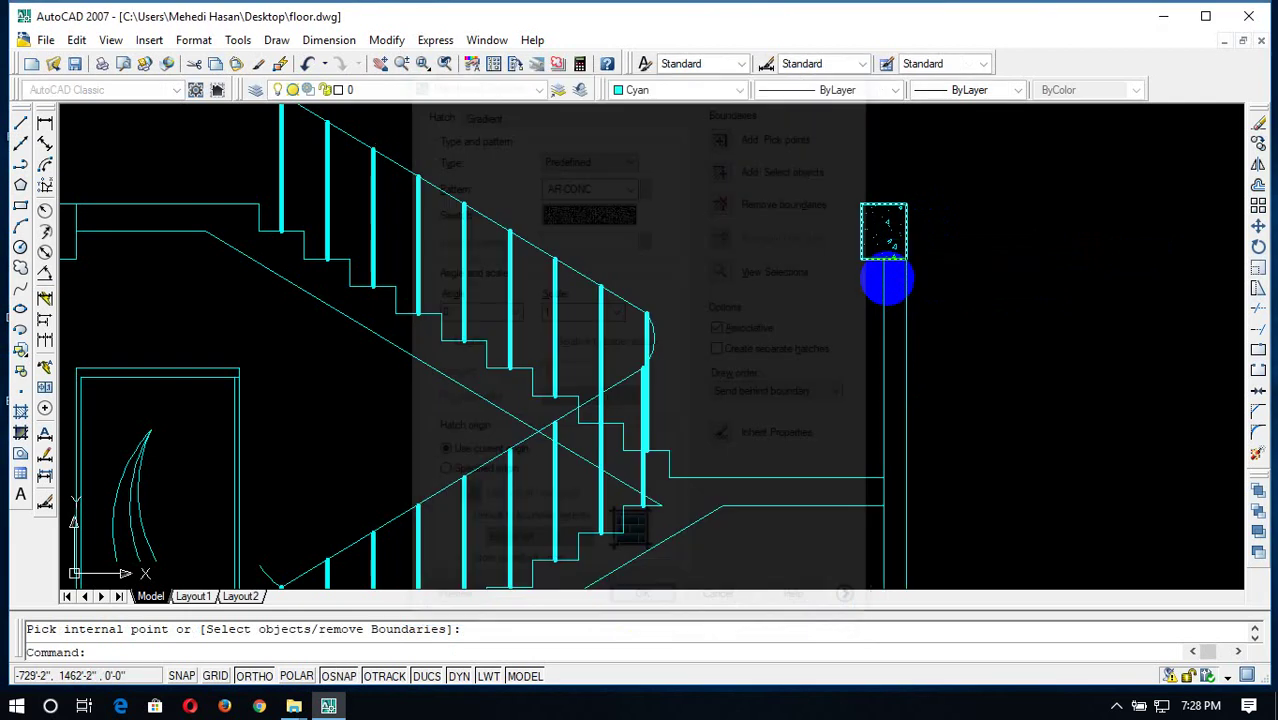
{"action": "key", "text": "Return"}
{"action": "scroll", "coordinate": [900, 240], "scroll_direction": "down", "scroll_amount": 5}
{"action": "scroll", "coordinate": [822, 325], "scroll_direction": "up", "scroll_amount": 4}
{"action": "key", "text": "Return"}
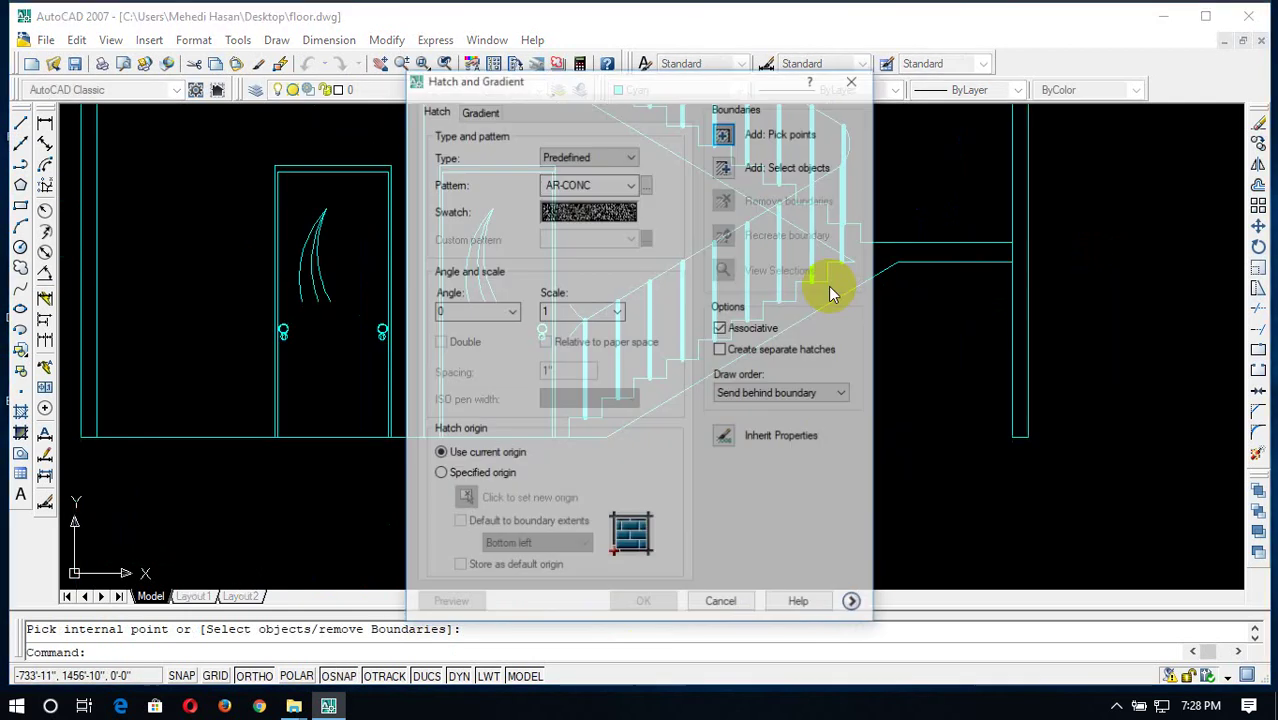
{"action": "left_click", "coordinate": [724, 135]}
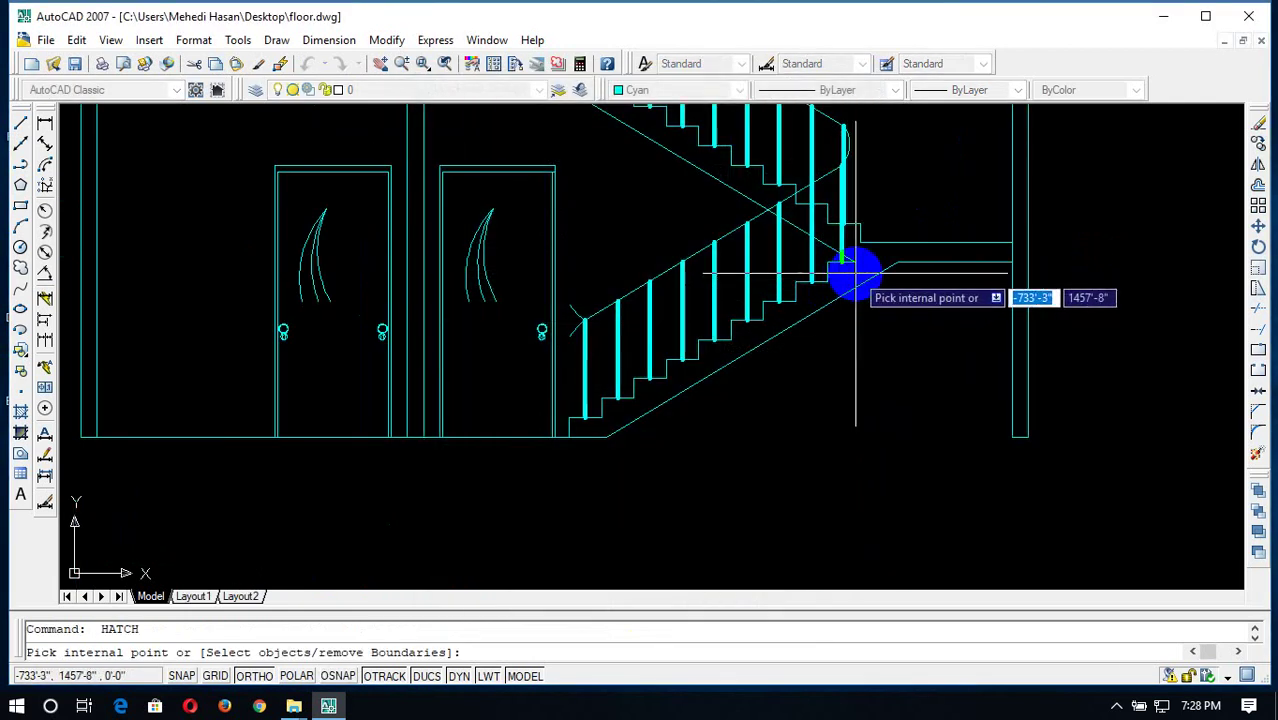
{"action": "key", "text": "Return"}
{"action": "key", "text": "Return"}
Fill the upper stair flight regions with AR-CONC hatch
{"action": "scroll", "coordinate": [845, 260], "scroll_direction": "up", "scroll_amount": 3}
{"action": "scroll", "coordinate": [832, 235], "scroll_direction": "up", "scroll_amount": 2}
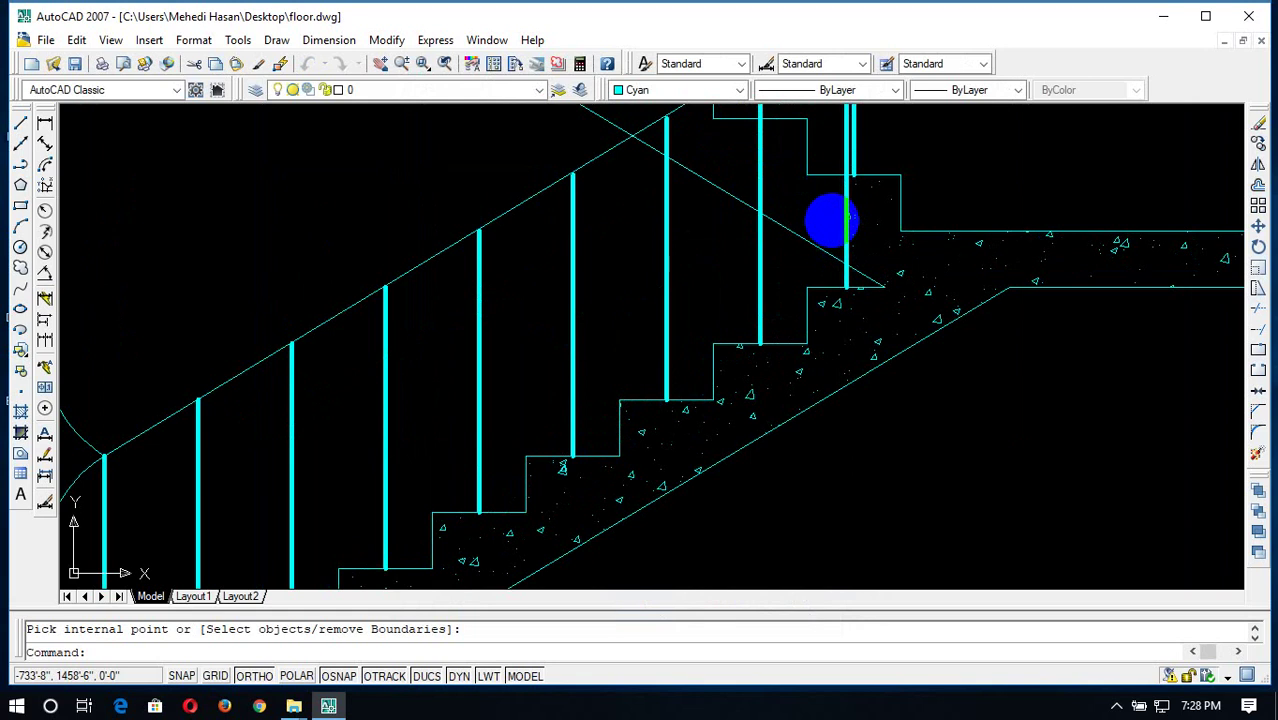
{"action": "left_click", "coordinate": [830, 213]}
{"action": "key", "text": "Return"}
{"action": "key", "text": "Return"}
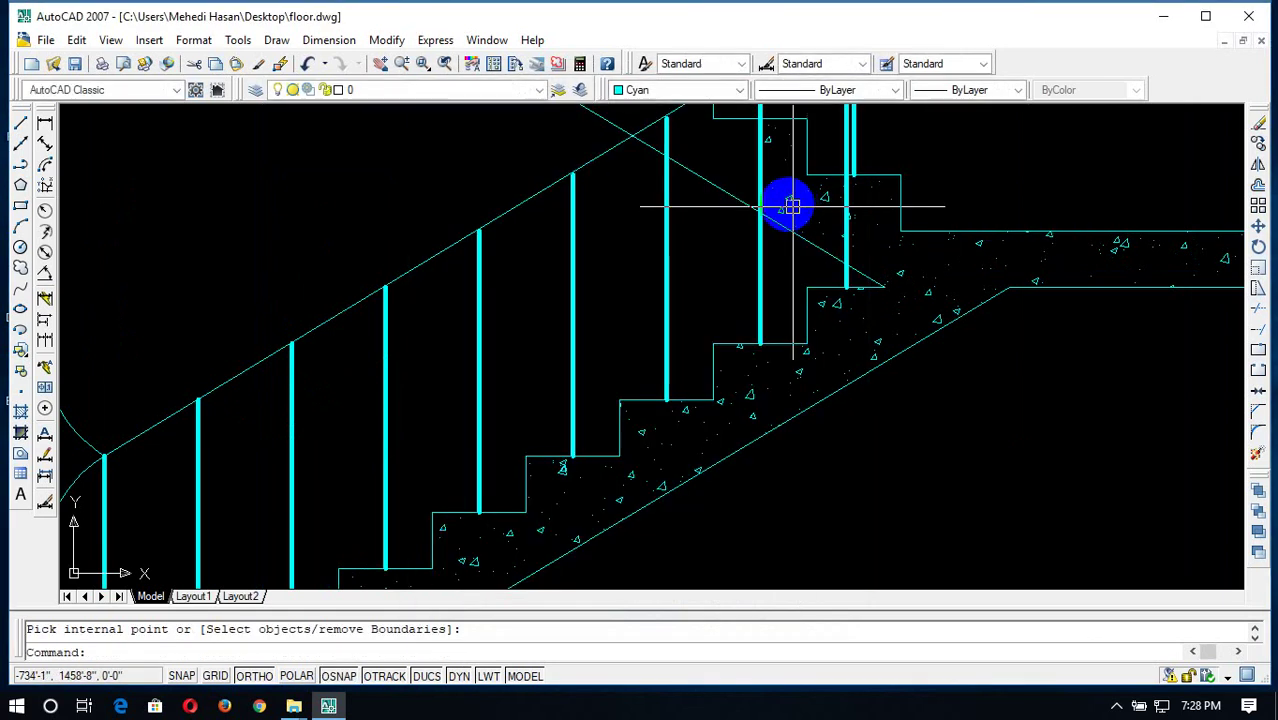
{"action": "key", "text": "Return"}
{"action": "key", "text": "Return"}
{"action": "key", "text": "Return"}
{"action": "left_click", "coordinate": [713, 172]}
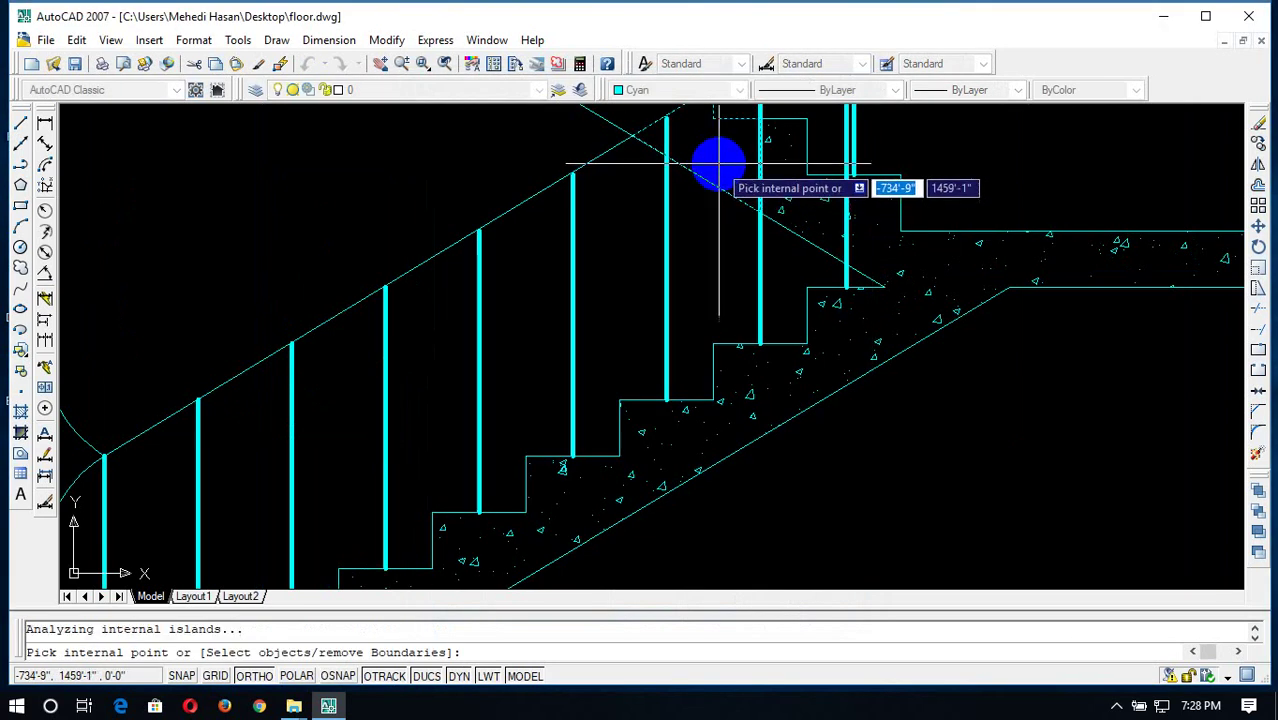
{"action": "key", "text": "Return"}
{"action": "key", "text": "Return"}
{"action": "key", "text": "Return"}
{"action": "key", "text": "Return"}
{"action": "scroll", "coordinate": [741, 194], "scroll_direction": "down", "scroll_amount": 2}
{"action": "scroll", "coordinate": [704, 157], "scroll_direction": "up", "scroll_amount": 3}
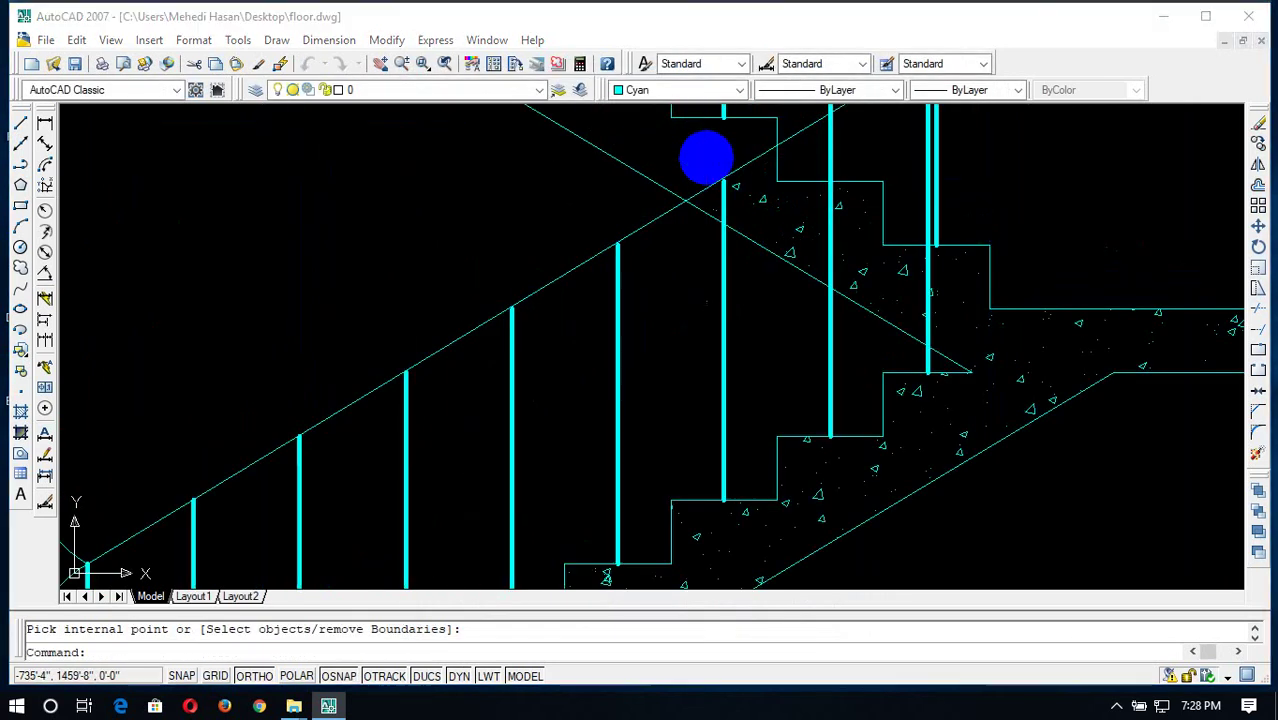
{"action": "key", "text": "Return"}
{"action": "key", "text": "Return"}
Fill the slab above the doors with AR-CONC hatch
{"action": "scroll", "coordinate": [780, 210], "scroll_direction": "down", "scroll_amount": 3}
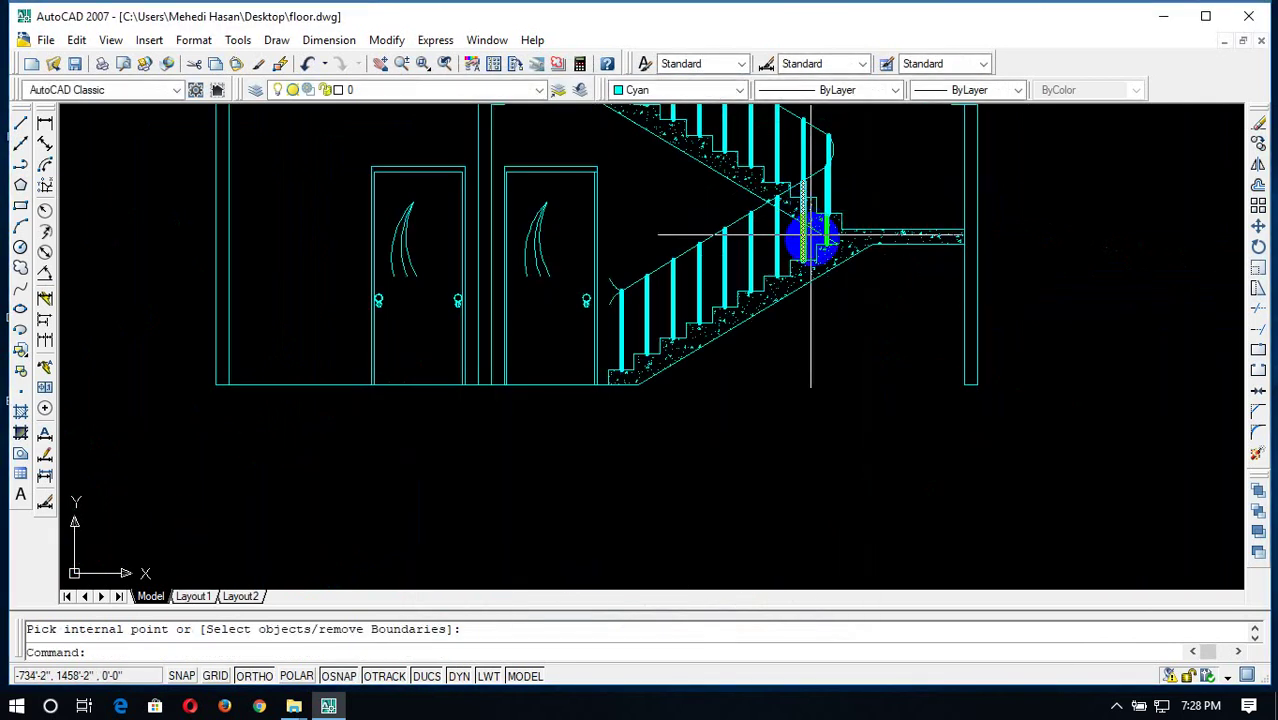
{"action": "scroll", "coordinate": [800, 215], "scroll_direction": "down", "scroll_amount": 3}
{"action": "scroll", "coordinate": [780, 200], "scroll_direction": "up", "scroll_amount": 4}
{"action": "scroll", "coordinate": [741, 177], "scroll_direction": "up", "scroll_amount": 4}
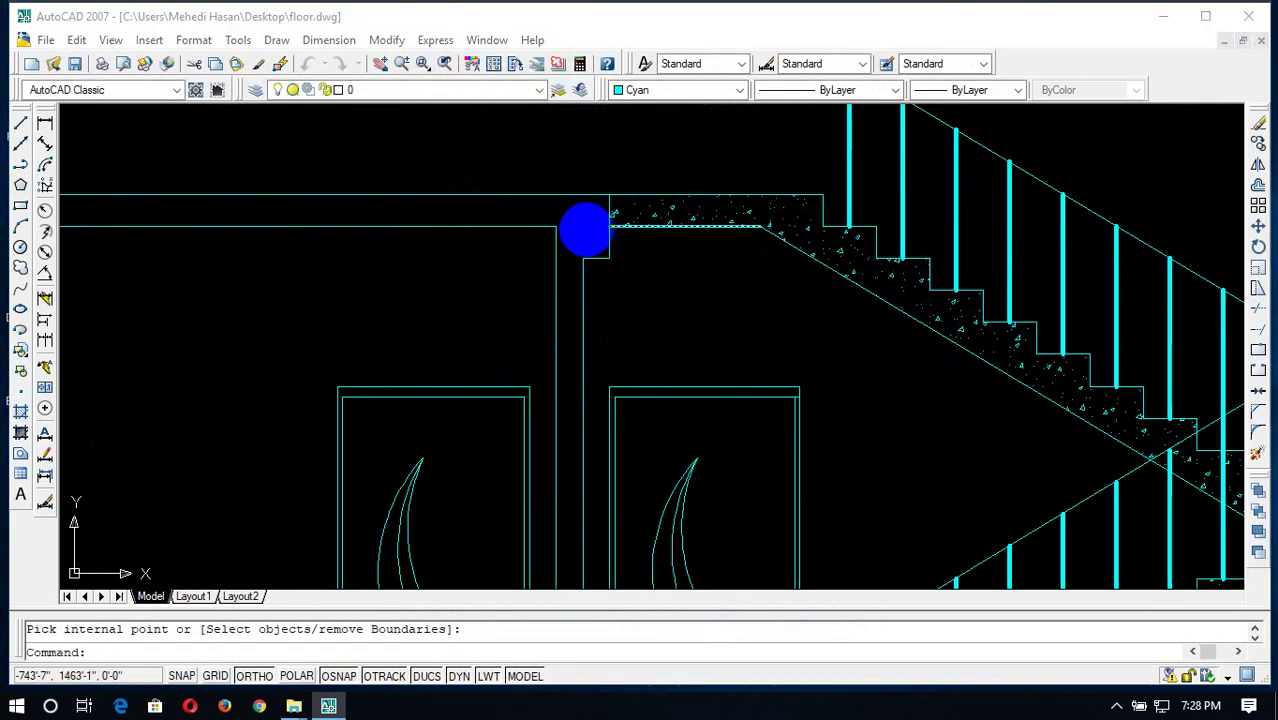
{"action": "key", "text": "Return"}
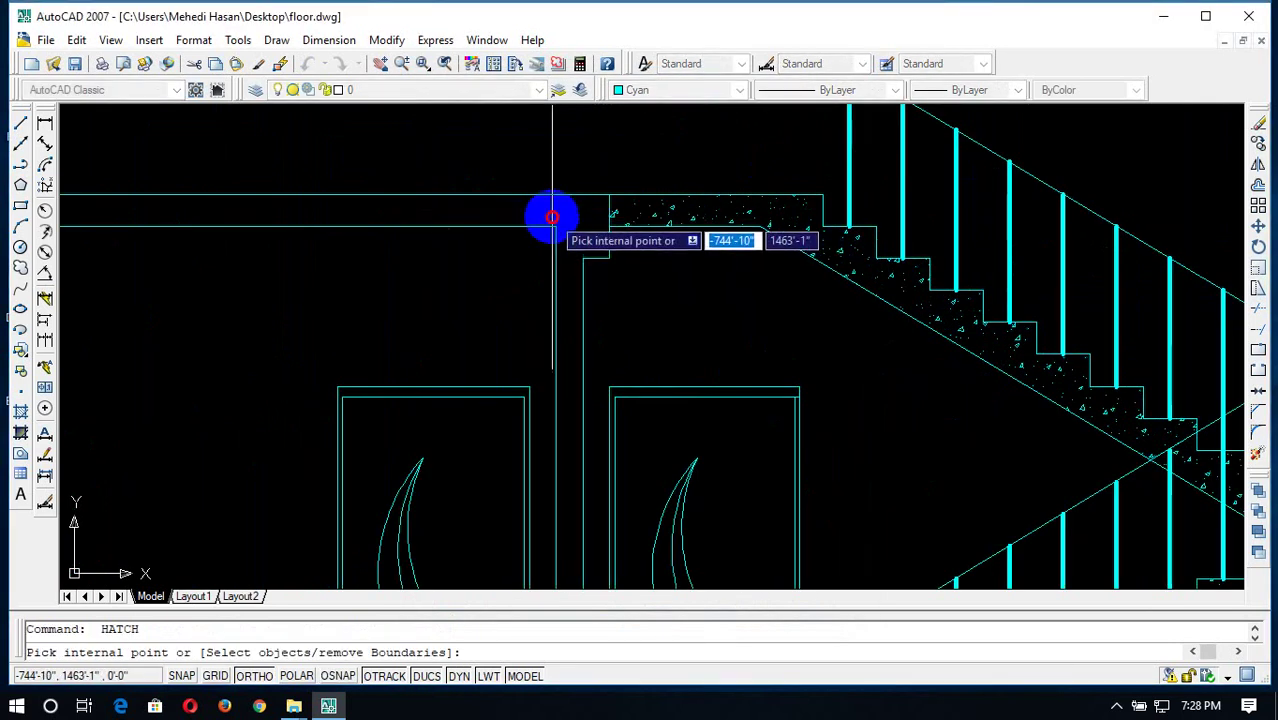
{"action": "left_click", "coordinate": [552, 217]}
{"action": "key", "text": "Return"}
{"action": "scroll", "coordinate": [785, 277], "scroll_direction": "down", "scroll_amount": 4}
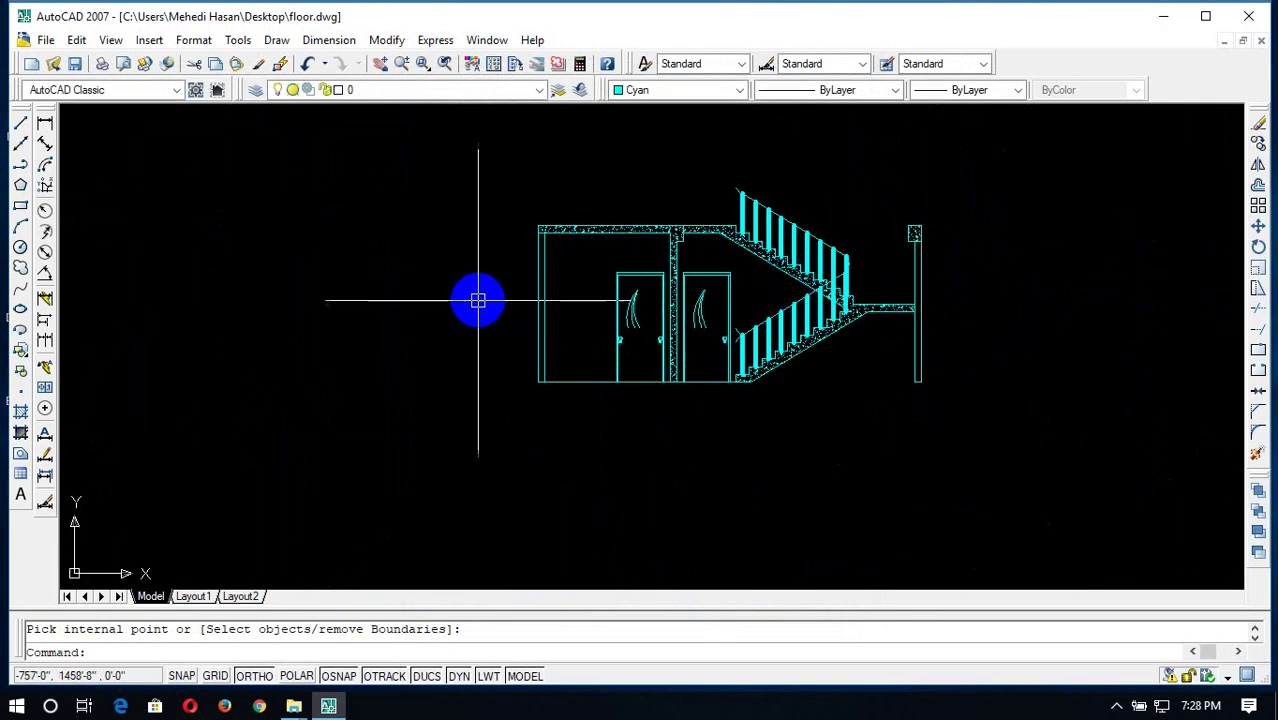
{"action": "scroll", "coordinate": [542, 240], "scroll_direction": "up", "scroll_amount": 4}
{"action": "scroll", "coordinate": [544, 242], "scroll_direction": "up", "scroll_amount": 3}
{"action": "key", "text": "Return"}
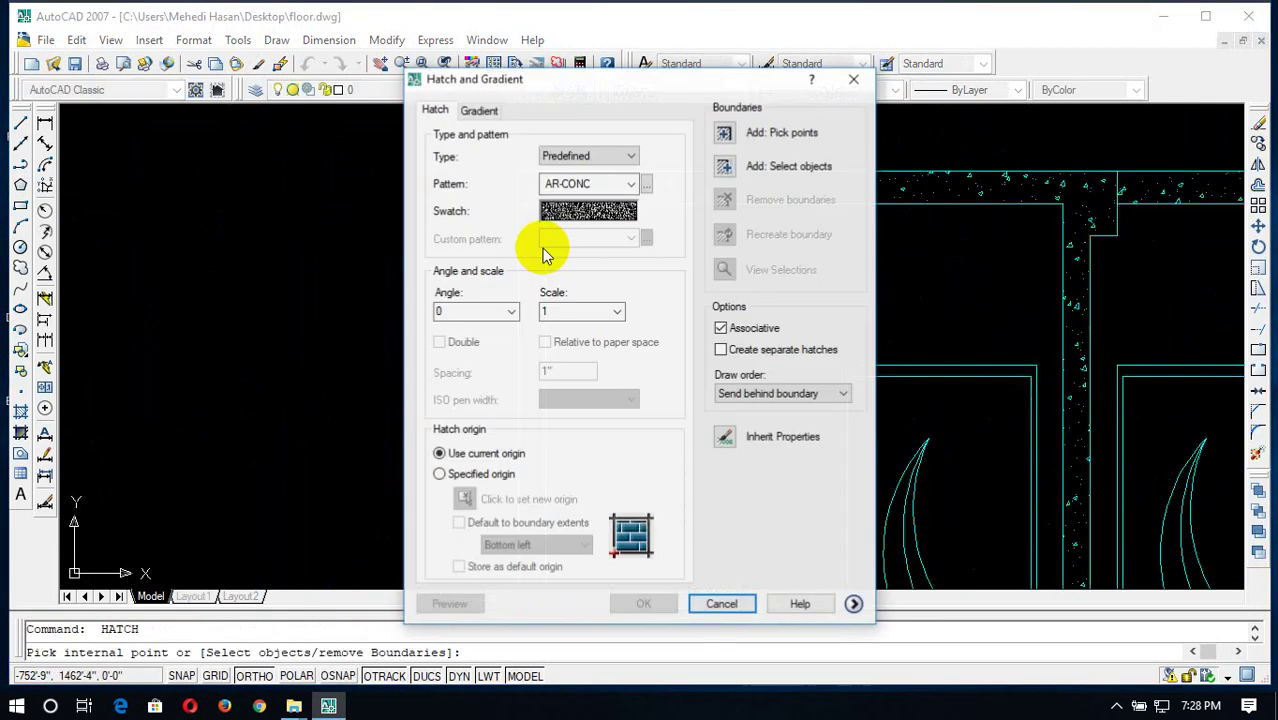
{"action": "key", "text": "Escape"}
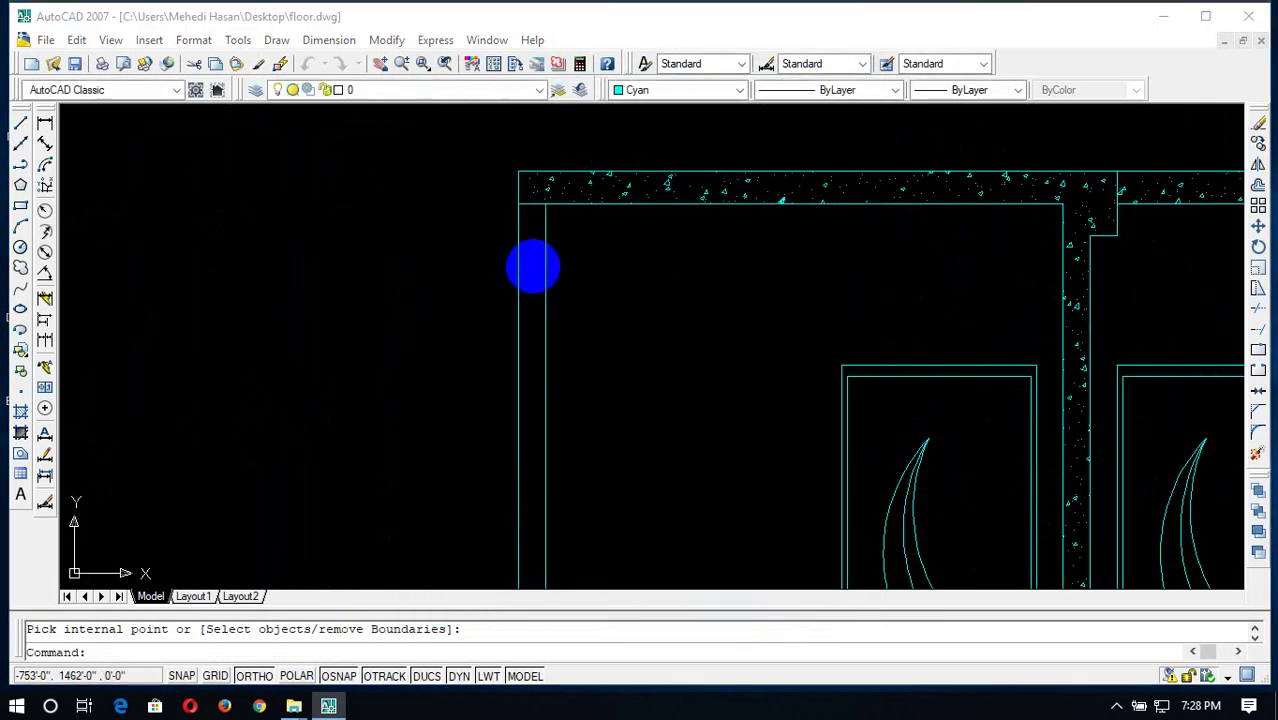
Fill the left wall with AR-CONC hatch
{"action": "right_click", "coordinate": [533, 266]}
{"action": "left_click", "coordinate": [722, 133]}
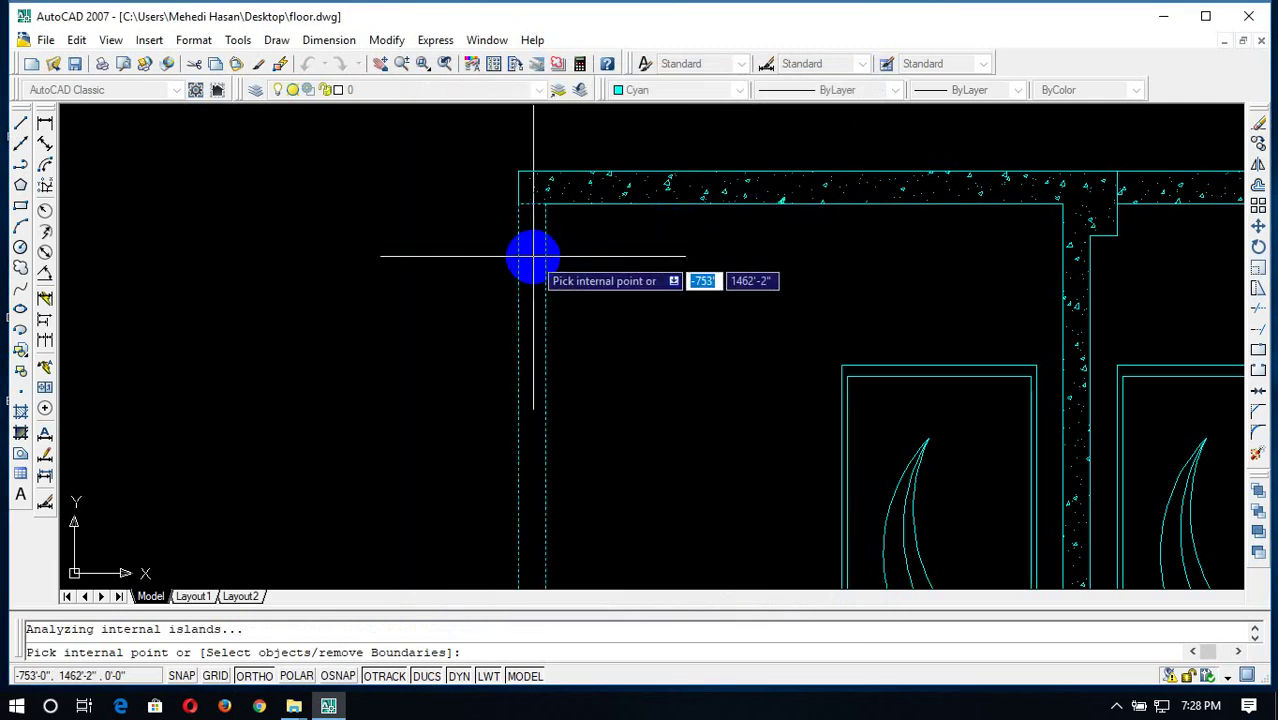
{"action": "key", "text": "Return"}
{"action": "key", "text": "Escape"}
{"action": "scroll", "coordinate": [622, 314], "scroll_direction": "down", "scroll_amount": 3}
{"action": "scroll", "coordinate": [928, 428], "scroll_direction": "down", "scroll_amount": 2}
{"action": "scroll", "coordinate": [940, 404], "scroll_direction": "up", "scroll_amount": 3}
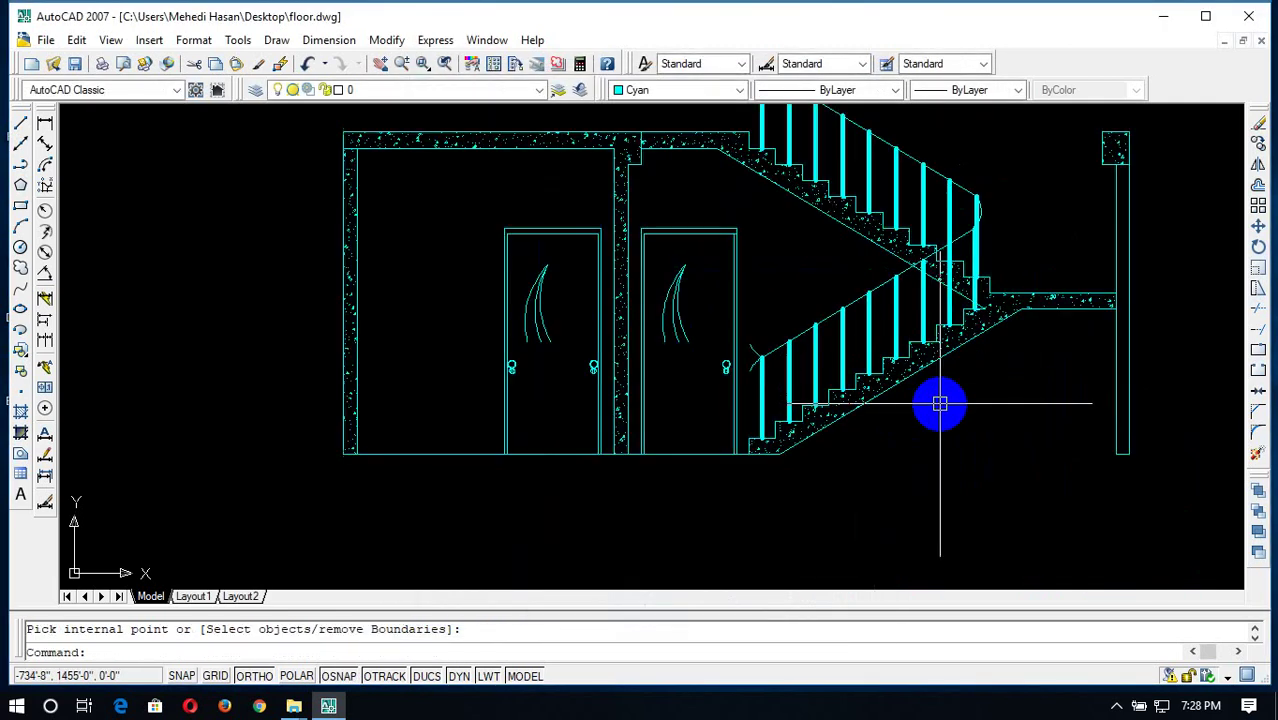
Fill the right-hand column with AR-CONC hatch
{"action": "middle_click_drag", "start_coordinate": [920, 448], "coordinate": [688, 420]}
{"action": "scroll", "coordinate": [731, 391], "scroll_direction": "down", "scroll_amount": 4}
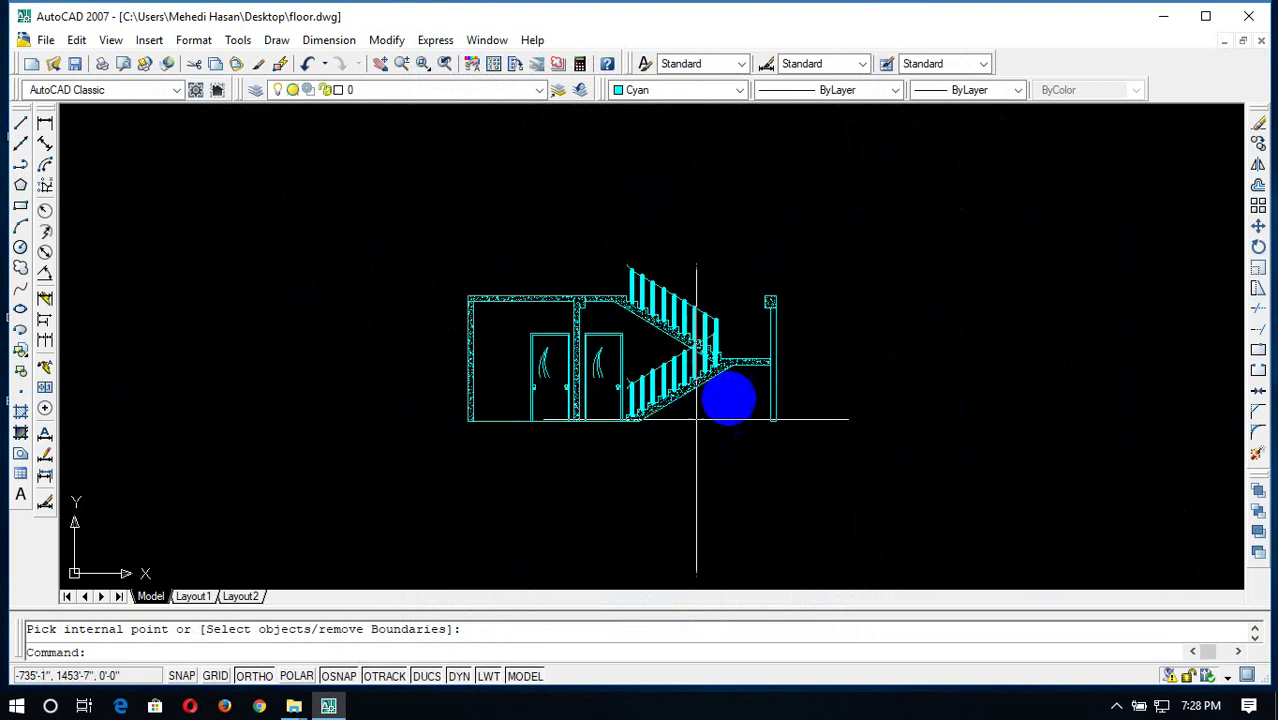
{"action": "scroll", "coordinate": [767, 360], "scroll_direction": "up", "scroll_amount": 4}
{"action": "left_click", "coordinate": [767, 360]}
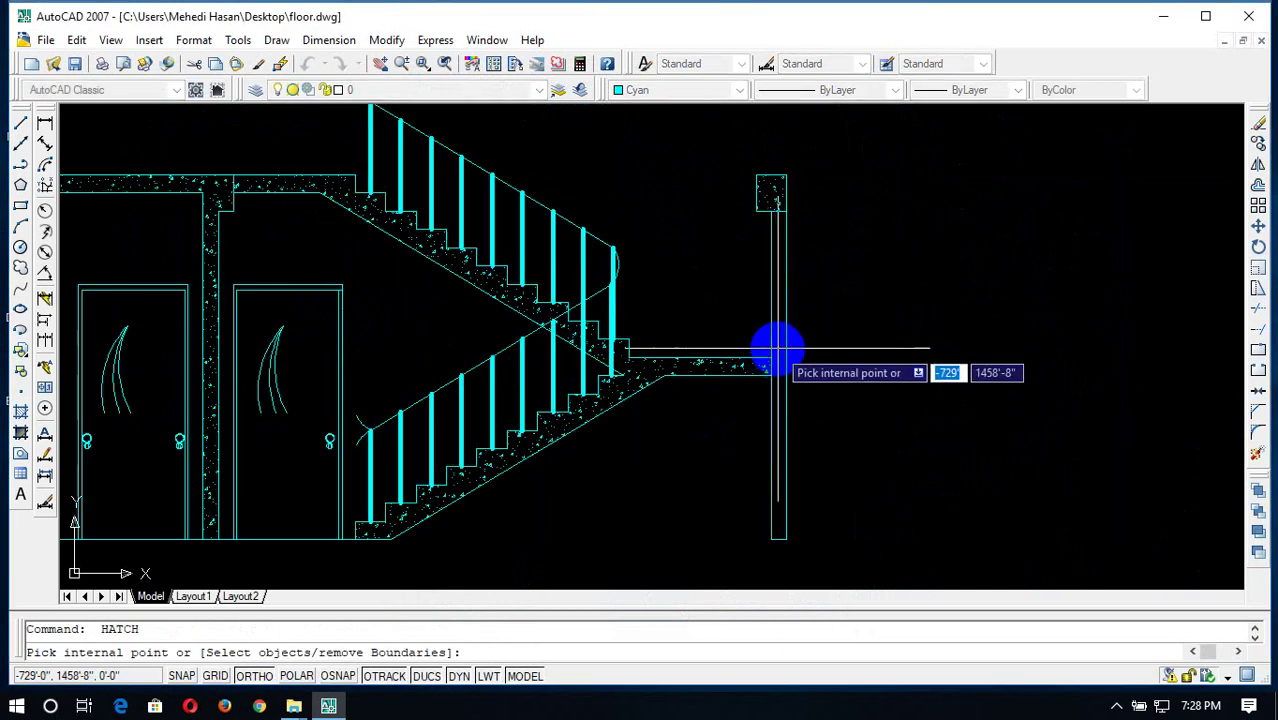
{"action": "key", "text": "Return"}
{"action": "key", "text": "Return"}
{"action": "scroll", "coordinate": [897, 425], "scroll_direction": "down", "scroll_amount": 5}
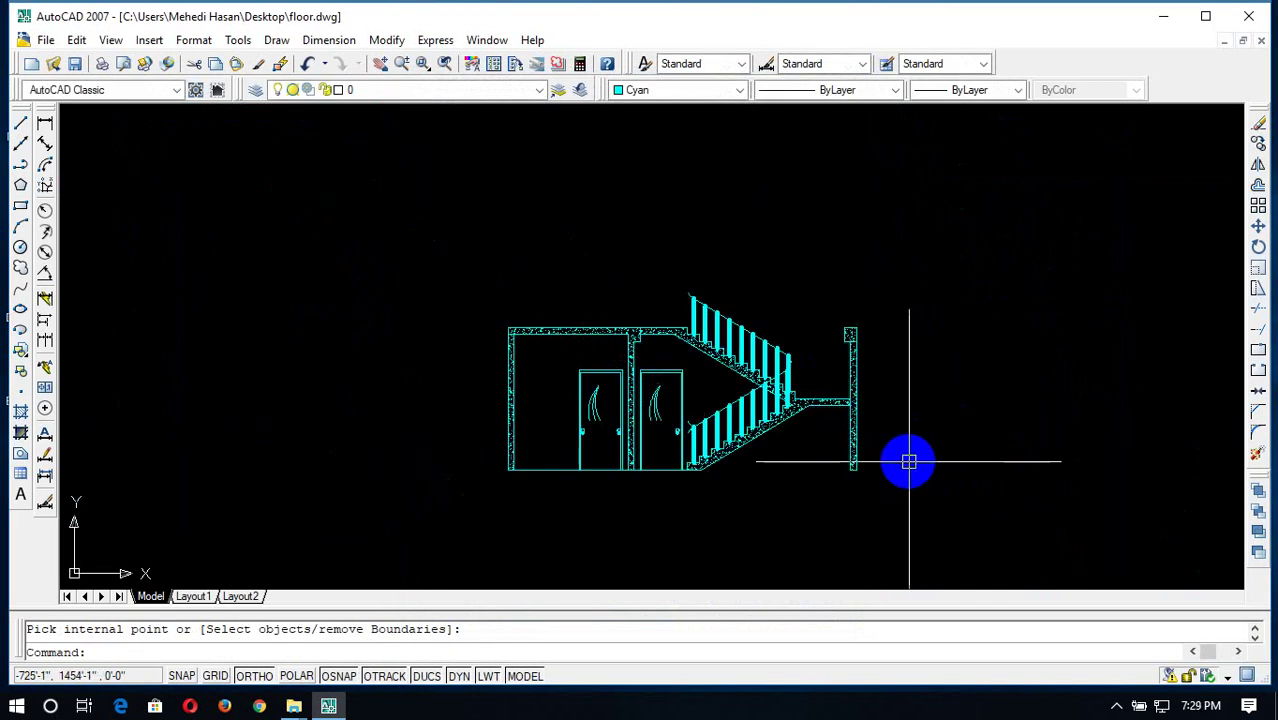
{"action": "left_click", "coordinate": [945, 295]}
Copy the whole hatched storey from the column base onto the top of the first
{"action": "left_click", "coordinate": [430, 519]}
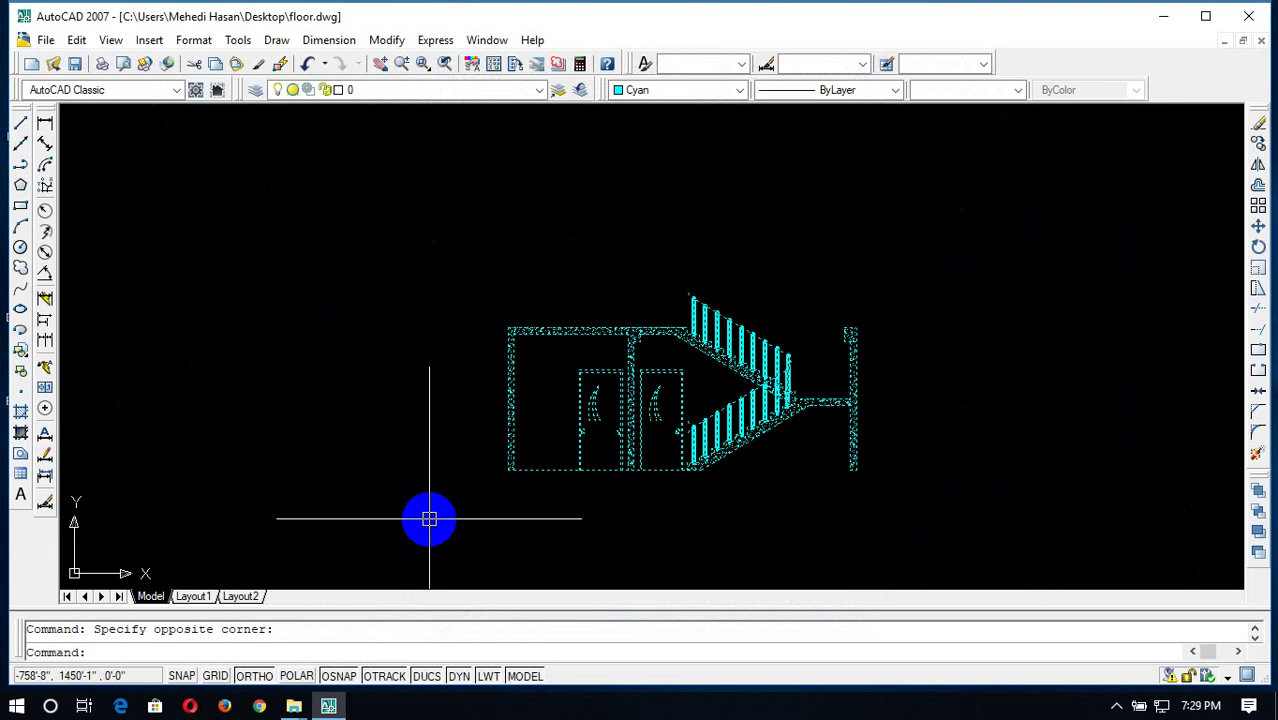
{"action": "type", "text": "cp"}
{"action": "key", "text": "Return"}
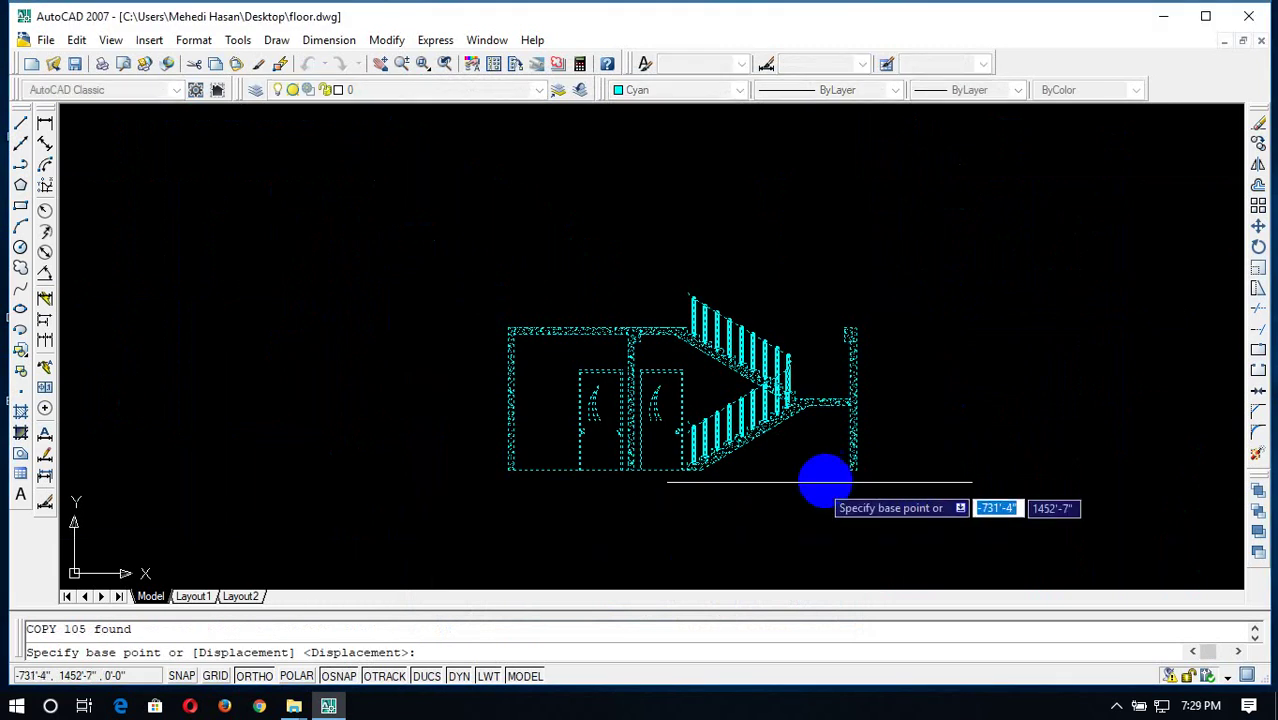
{"action": "scroll", "coordinate": [840, 487], "scroll_direction": "up", "scroll_amount": 4}
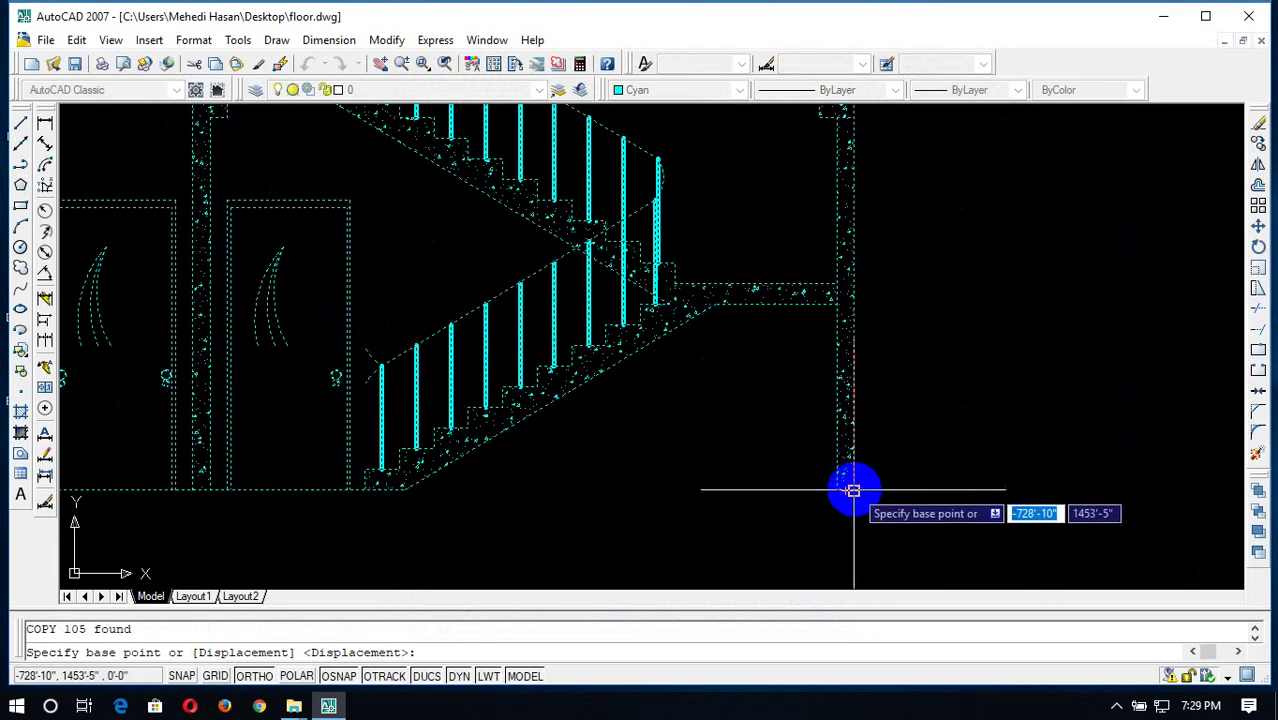
{"action": "left_click", "coordinate": [851, 490]}
{"action": "scroll", "coordinate": [856, 288], "scroll_direction": "down", "scroll_amount": 4}
{"action": "scroll", "coordinate": [856, 292], "scroll_direction": "up", "scroll_amount": 2}
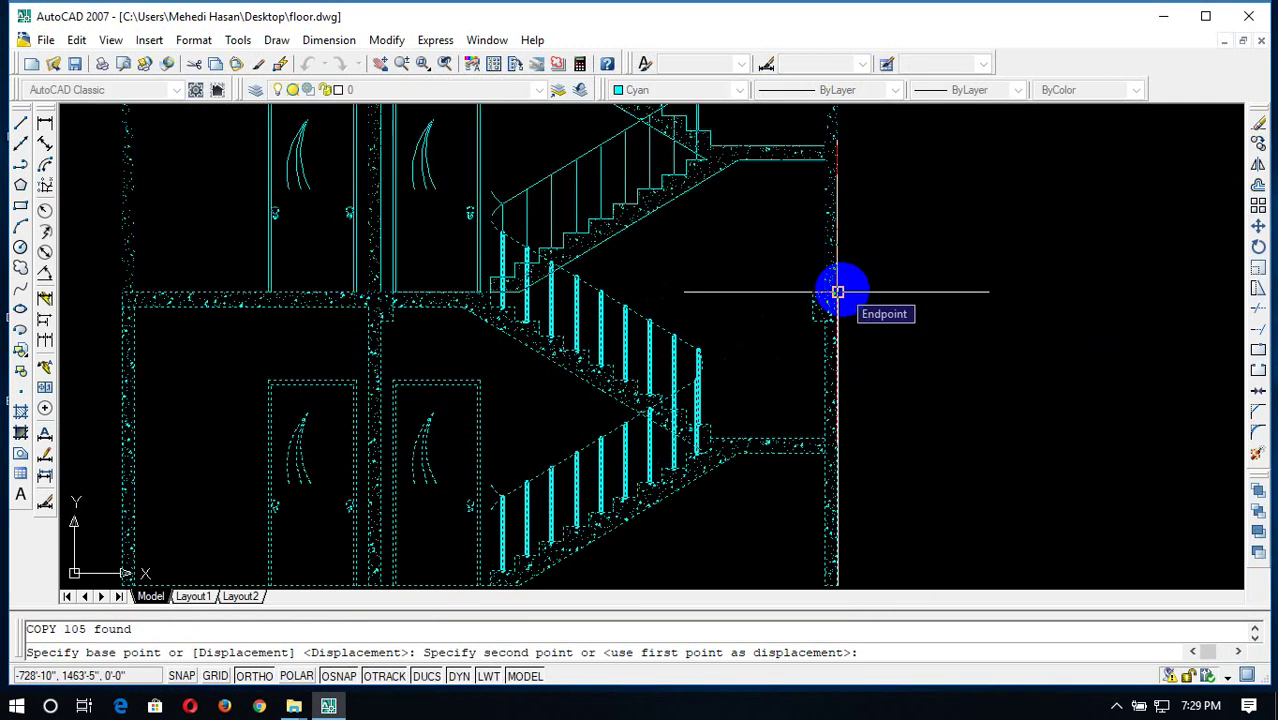
{"action": "left_click", "coordinate": [837, 291]}
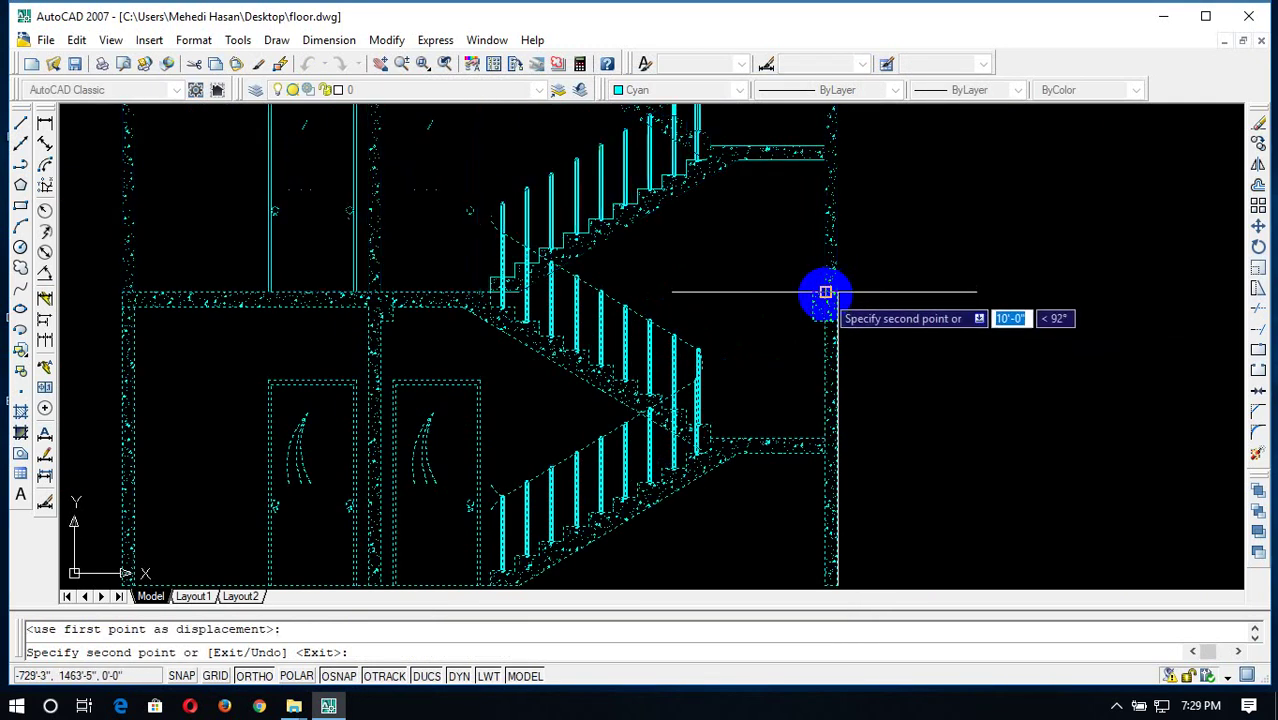
Stack two more storey copies on top, then end the copy command
{"action": "scroll", "coordinate": [825, 292], "scroll_direction": "down", "scroll_amount": 1}
{"action": "scroll", "coordinate": [825, 288], "scroll_direction": "down", "scroll_amount": 3}
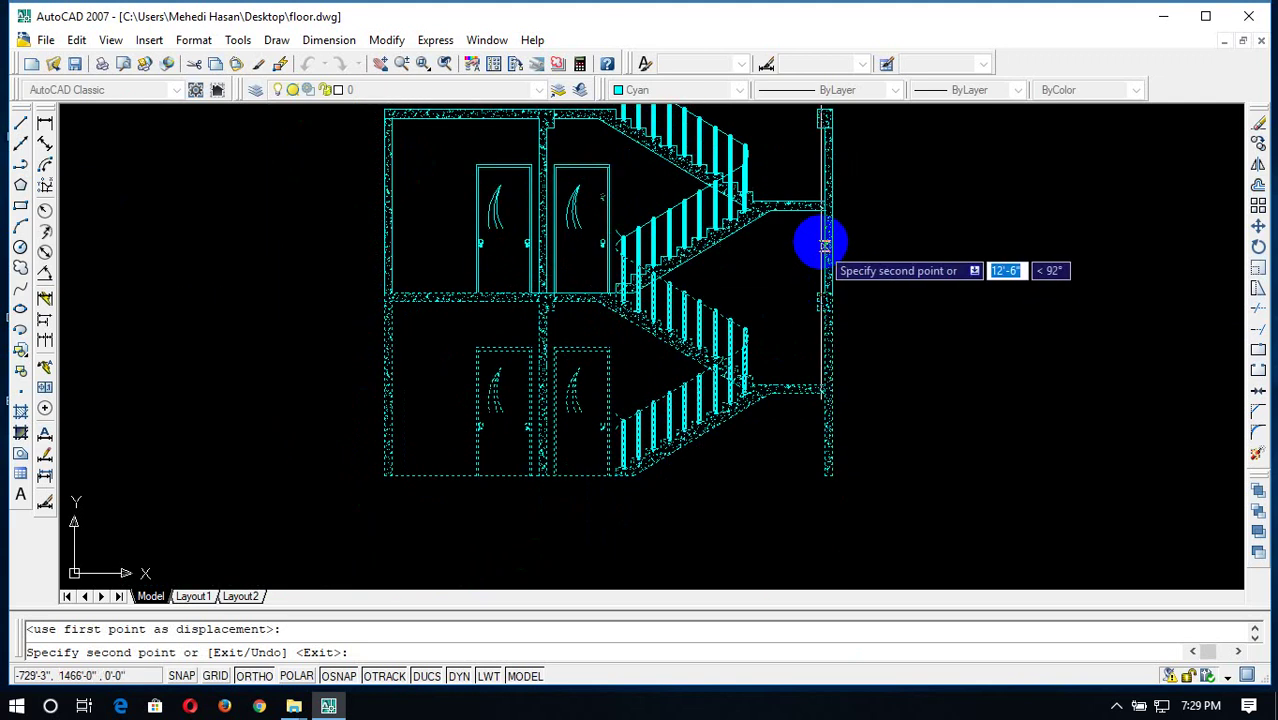
{"action": "scroll", "coordinate": [825, 243], "scroll_direction": "down", "scroll_amount": 4}
{"action": "scroll", "coordinate": [825, 217], "scroll_direction": "up", "scroll_amount": 3}
{"action": "scroll", "coordinate": [817, 195], "scroll_direction": "up", "scroll_amount": 2}
{"action": "scroll", "coordinate": [821, 183], "scroll_direction": "up", "scroll_amount": 4}
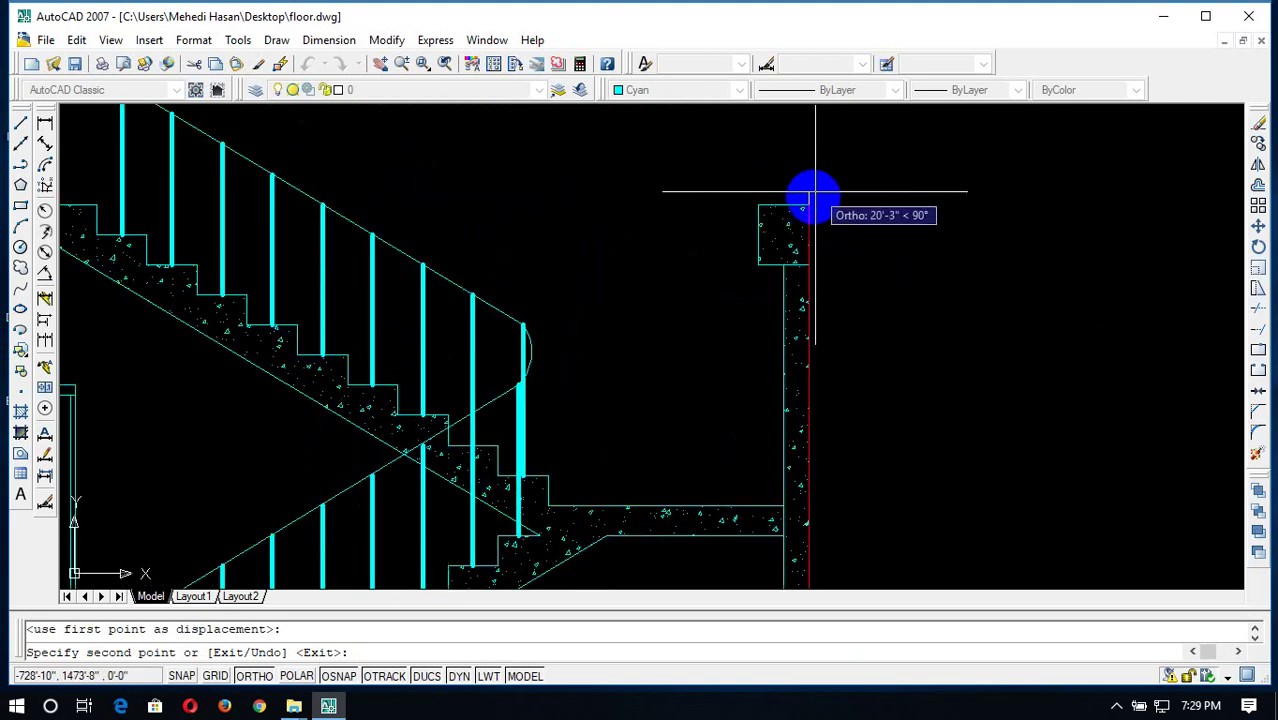
{"action": "left_click", "coordinate": [810, 203]}
{"action": "scroll", "coordinate": [812, 201], "scroll_direction": "down", "scroll_amount": 6}
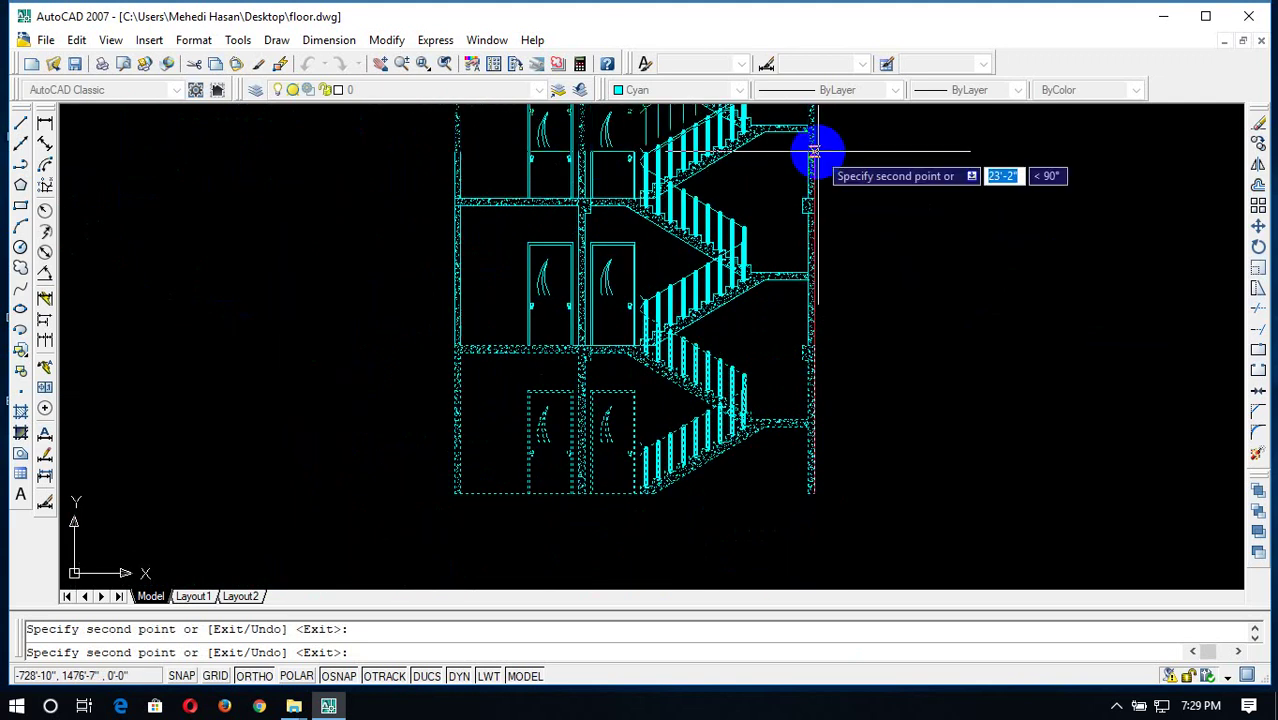
{"action": "scroll", "coordinate": [813, 157], "scroll_direction": "down", "scroll_amount": 5}
{"action": "scroll", "coordinate": [823, 146], "scroll_direction": "up", "scroll_amount": 5}
{"action": "scroll", "coordinate": [847, 271], "scroll_direction": "up", "scroll_amount": 3}
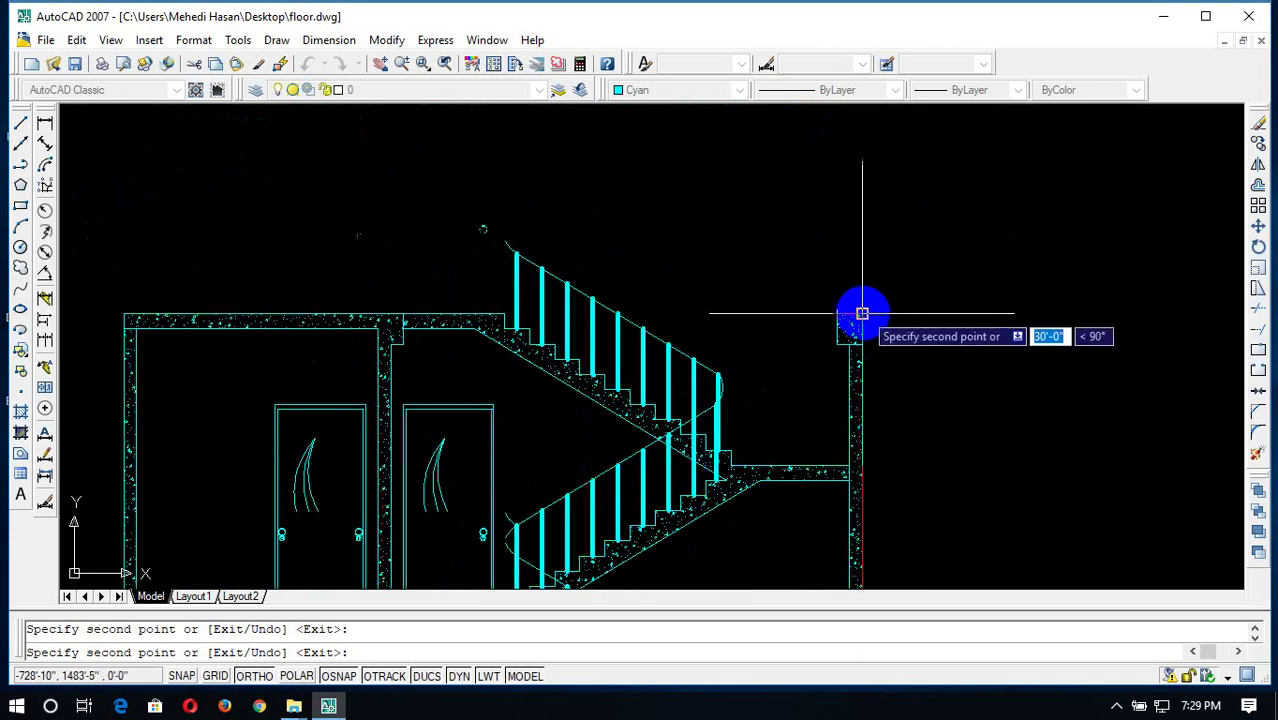
{"action": "left_click", "coordinate": [860, 309]}
{"action": "scroll", "coordinate": [848, 208], "scroll_direction": "down", "scroll_amount": 5}
{"action": "scroll", "coordinate": [856, 163], "scroll_direction": "up", "scroll_amount": 4}
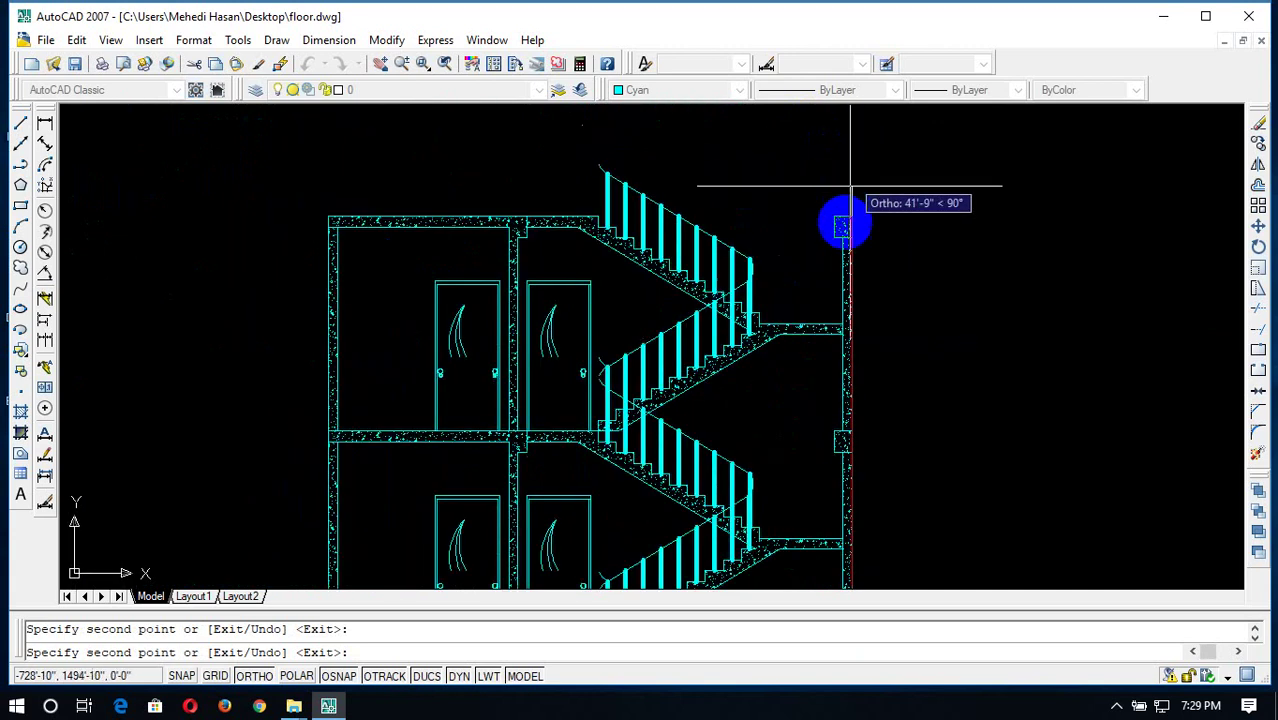
{"action": "scroll", "coordinate": [851, 216], "scroll_direction": "down", "scroll_amount": 2}
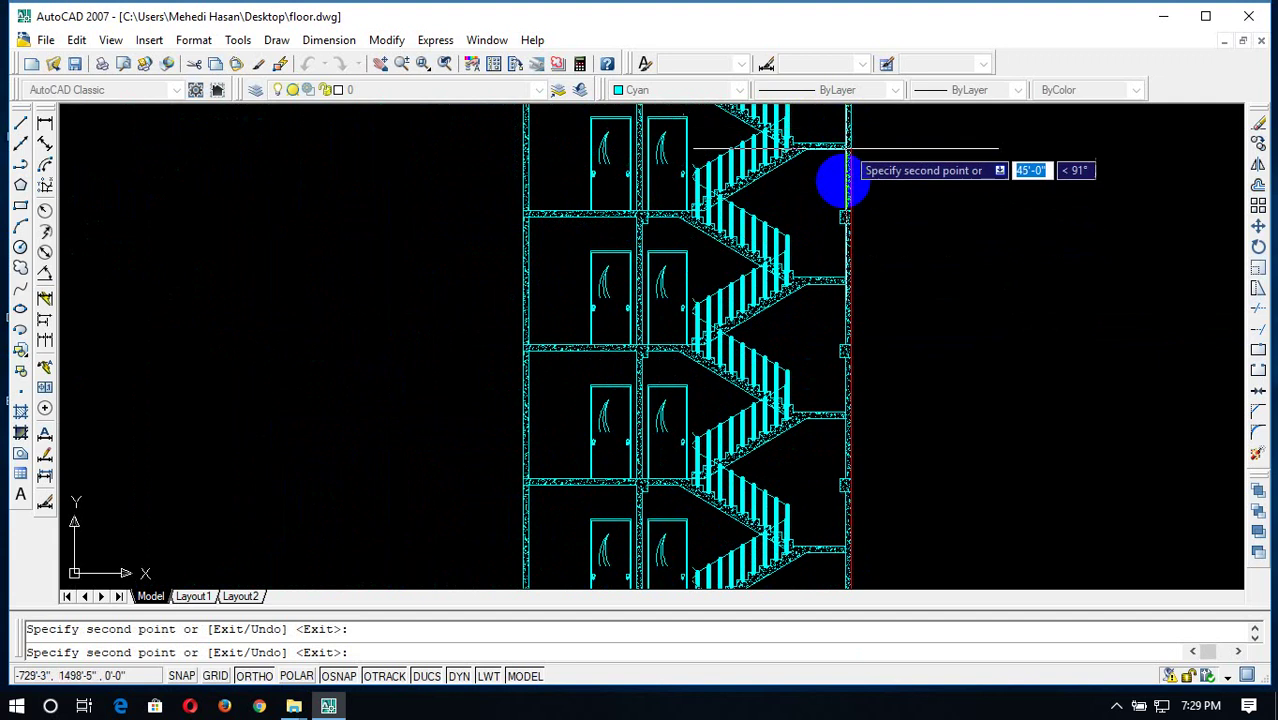
{"action": "scroll", "coordinate": [836, 177], "scroll_direction": "down", "scroll_amount": 5}
{"action": "key", "text": "Escape"}
{"action": "scroll", "coordinate": [863, 180], "scroll_direction": "up", "scroll_amount": 4}
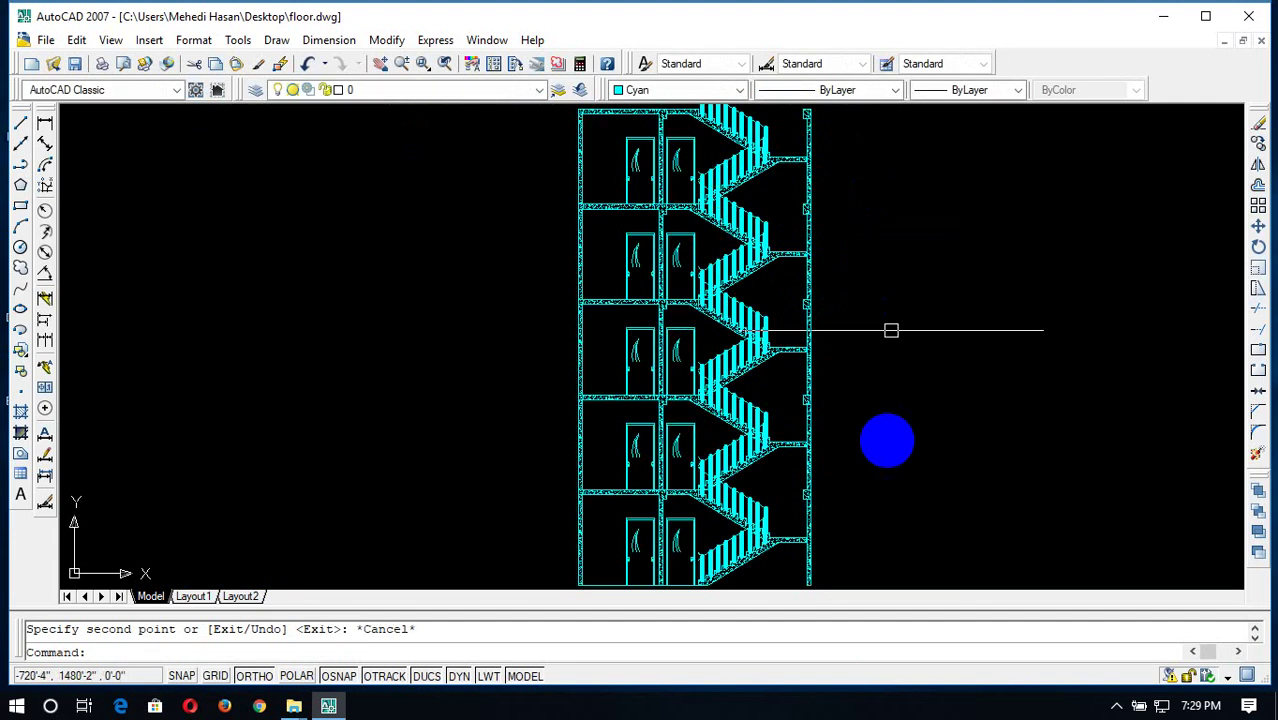
{"action": "scroll", "coordinate": [845, 197], "scroll_direction": "up", "scroll_amount": 1}
{"action": "scroll", "coordinate": [693, 214], "scroll_direction": "up", "scroll_amount": 4}
{"action": "scroll", "coordinate": [540, 338], "scroll_direction": "up", "scroll_amount": 1}
{"action": "scroll", "coordinate": [550, 305], "scroll_direction": "up", "scroll_amount": 4}
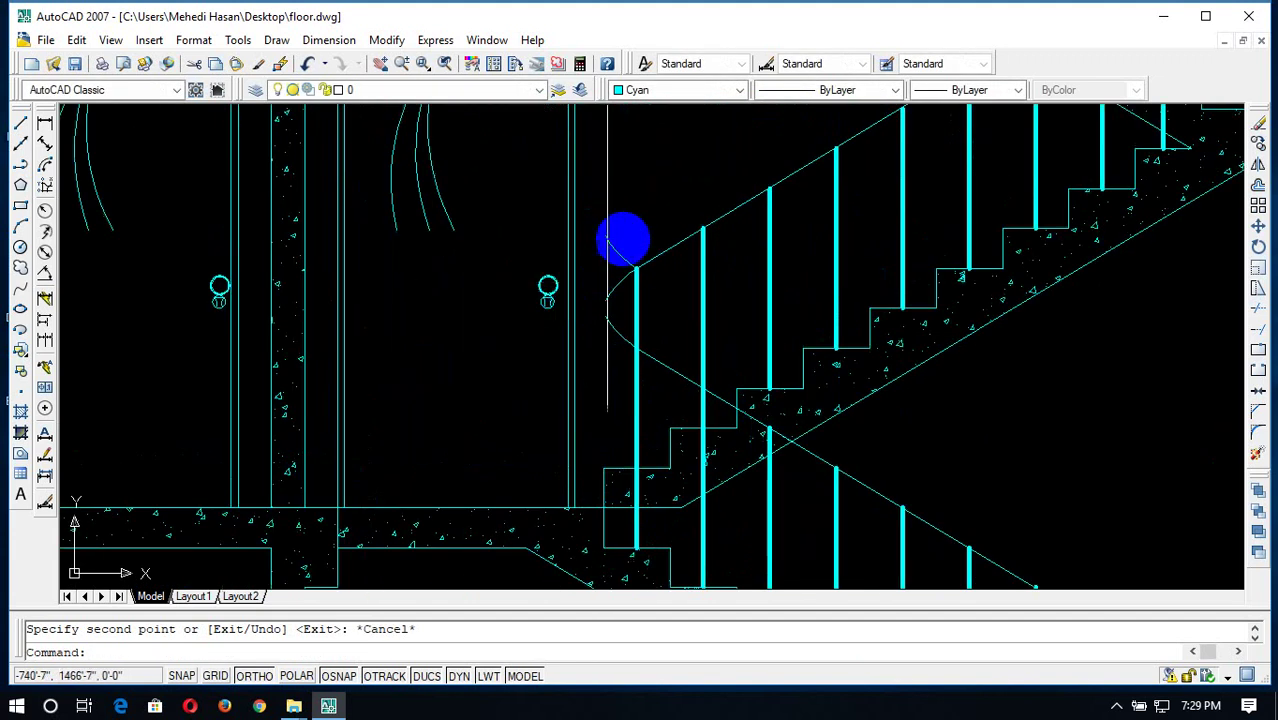
{"action": "scroll", "coordinate": [640, 255], "scroll_direction": "down", "scroll_amount": 3}
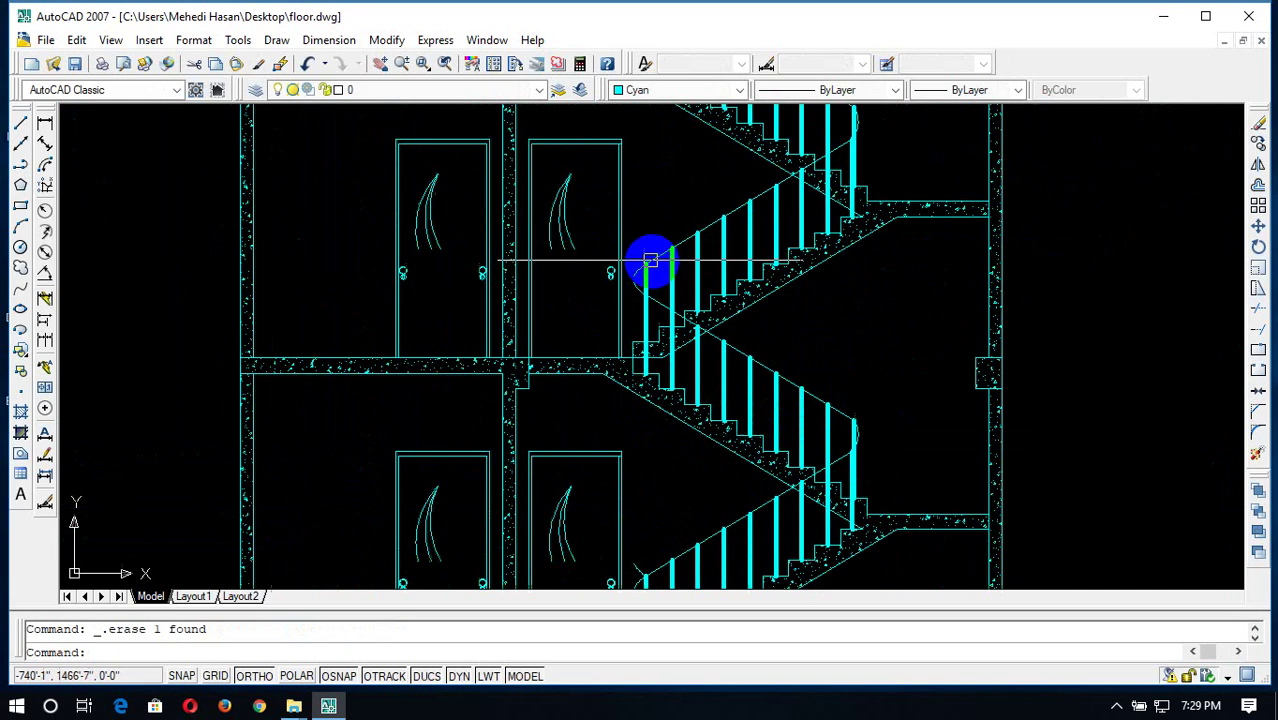
{"action": "scroll", "coordinate": [633, 434], "scroll_direction": "down", "scroll_amount": 2}
{"action": "scroll", "coordinate": [639, 465], "scroll_direction": "up", "scroll_amount": 2}
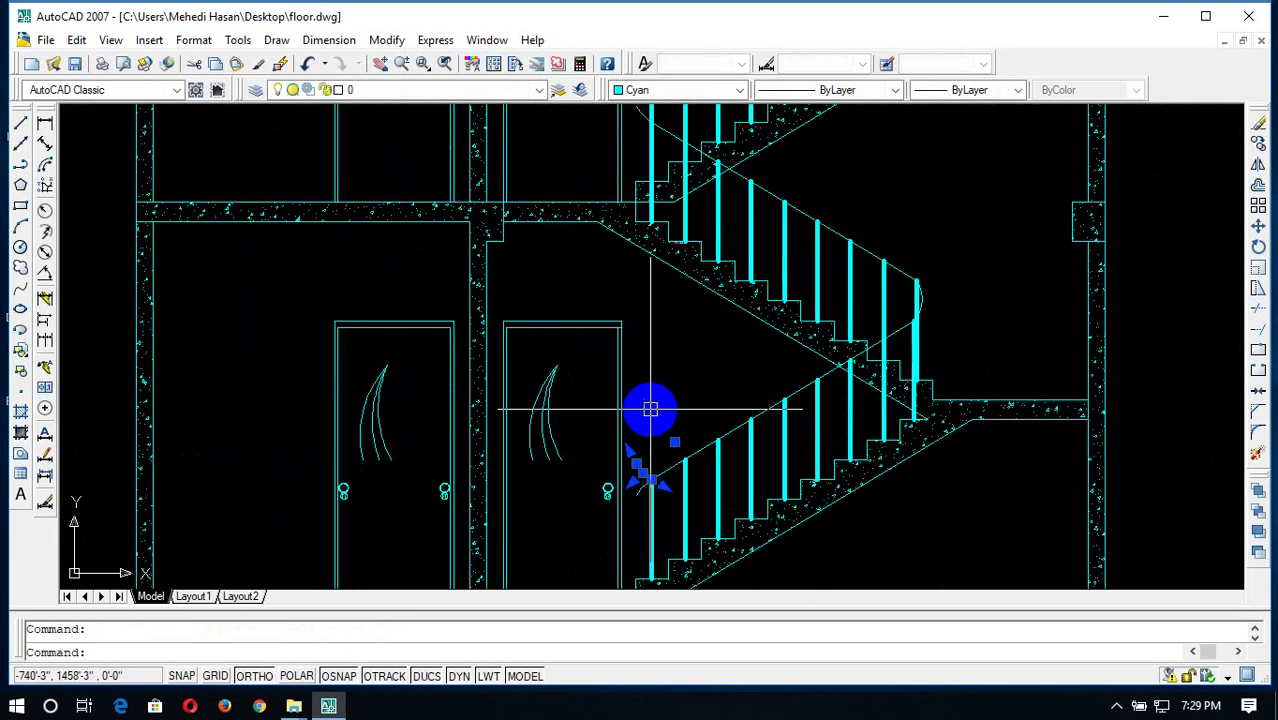
Erase the two stray short lines at the handrail lower ends
{"action": "key", "text": "Delete"}
{"action": "scroll", "coordinate": [679, 374], "scroll_direction": "down", "scroll_amount": 5}
{"action": "scroll", "coordinate": [685, 277], "scroll_direction": "up", "scroll_amount": 3}
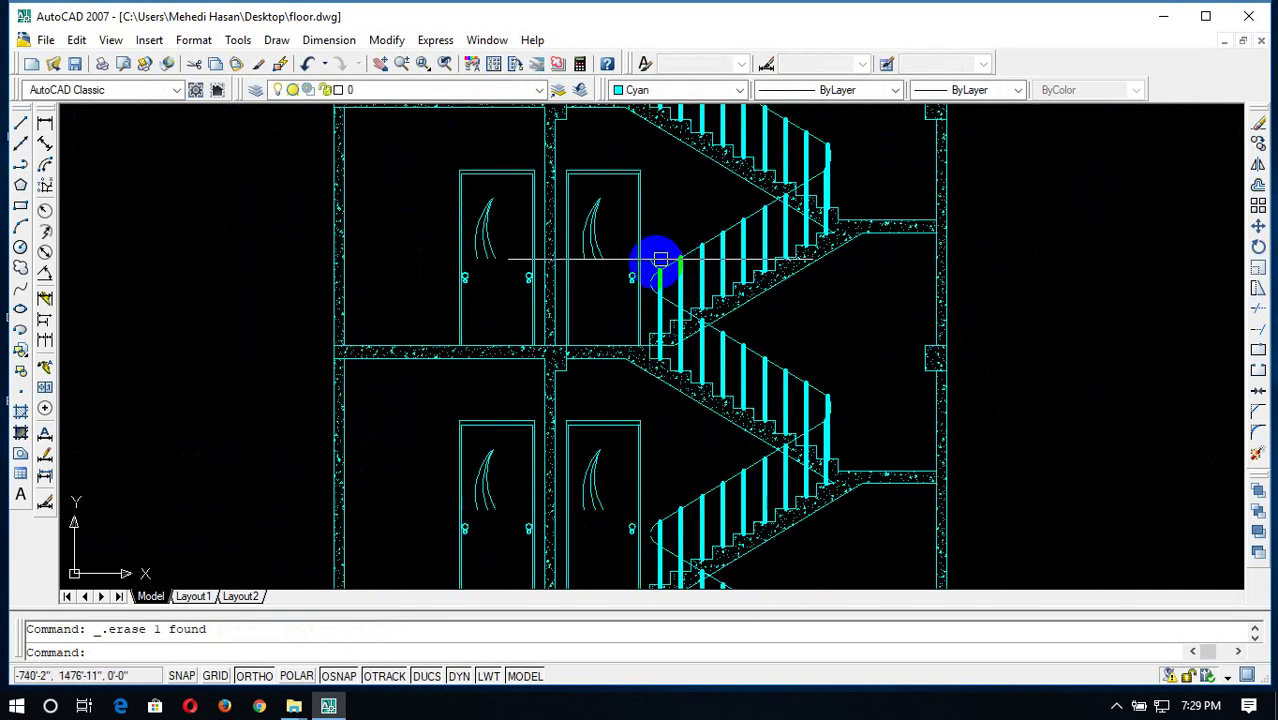
{"action": "scroll", "coordinate": [653, 265], "scroll_direction": "down", "scroll_amount": 2}
{"action": "scroll", "coordinate": [736, 308], "scroll_direction": "down", "scroll_amount": 2}
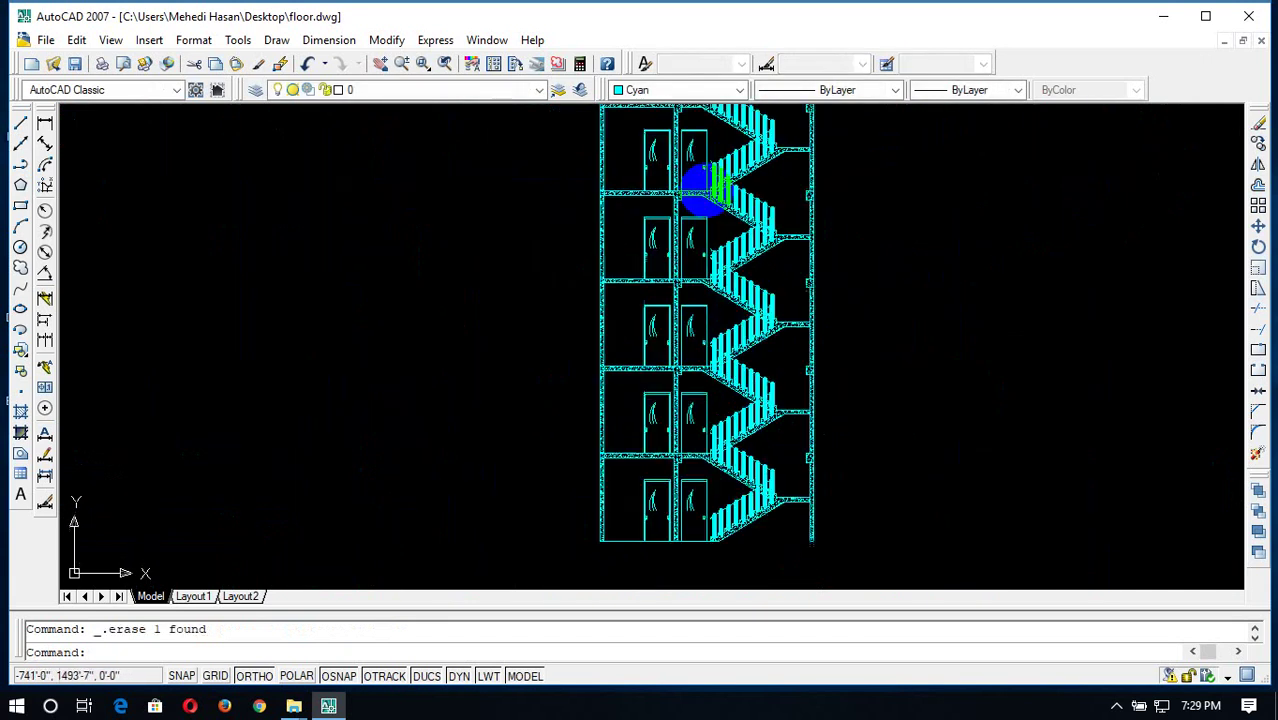
{"action": "scroll", "coordinate": [699, 185], "scroll_direction": "up", "scroll_amount": 2}
{"action": "scroll", "coordinate": [705, 314], "scroll_direction": "up", "scroll_amount": 3}
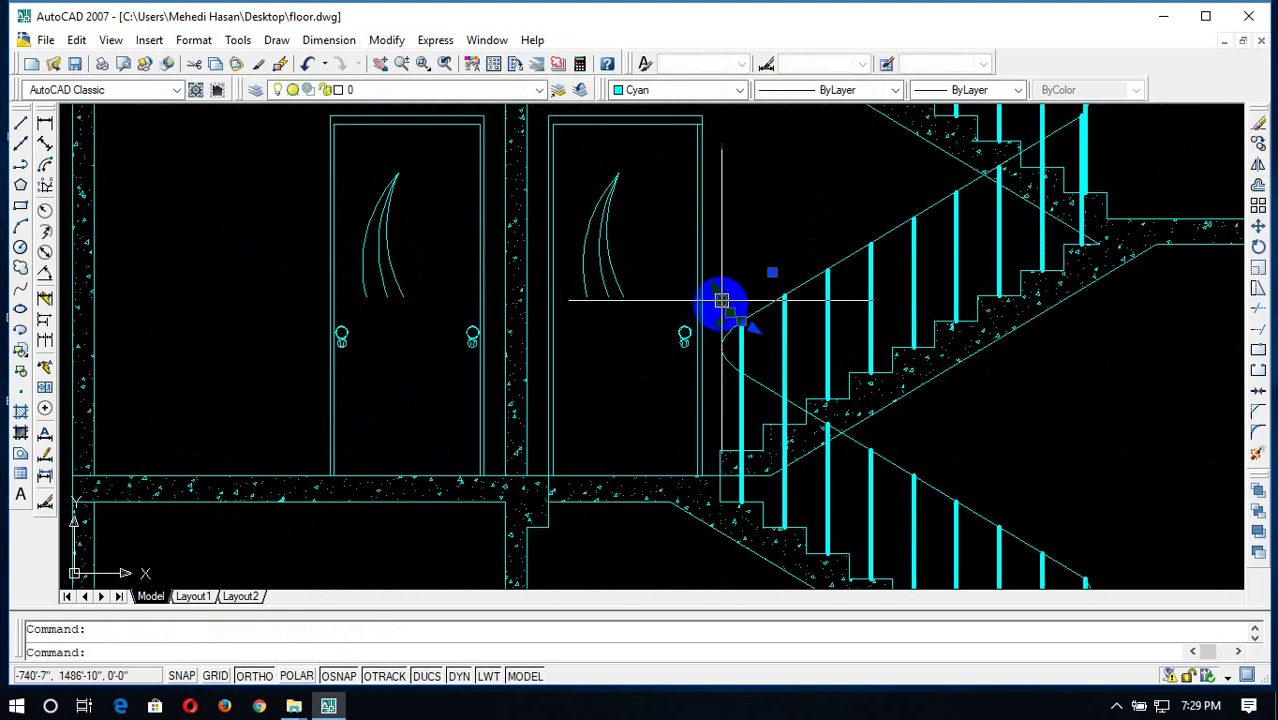
{"action": "scroll", "coordinate": [735, 290], "scroll_direction": "down", "scroll_amount": 3}
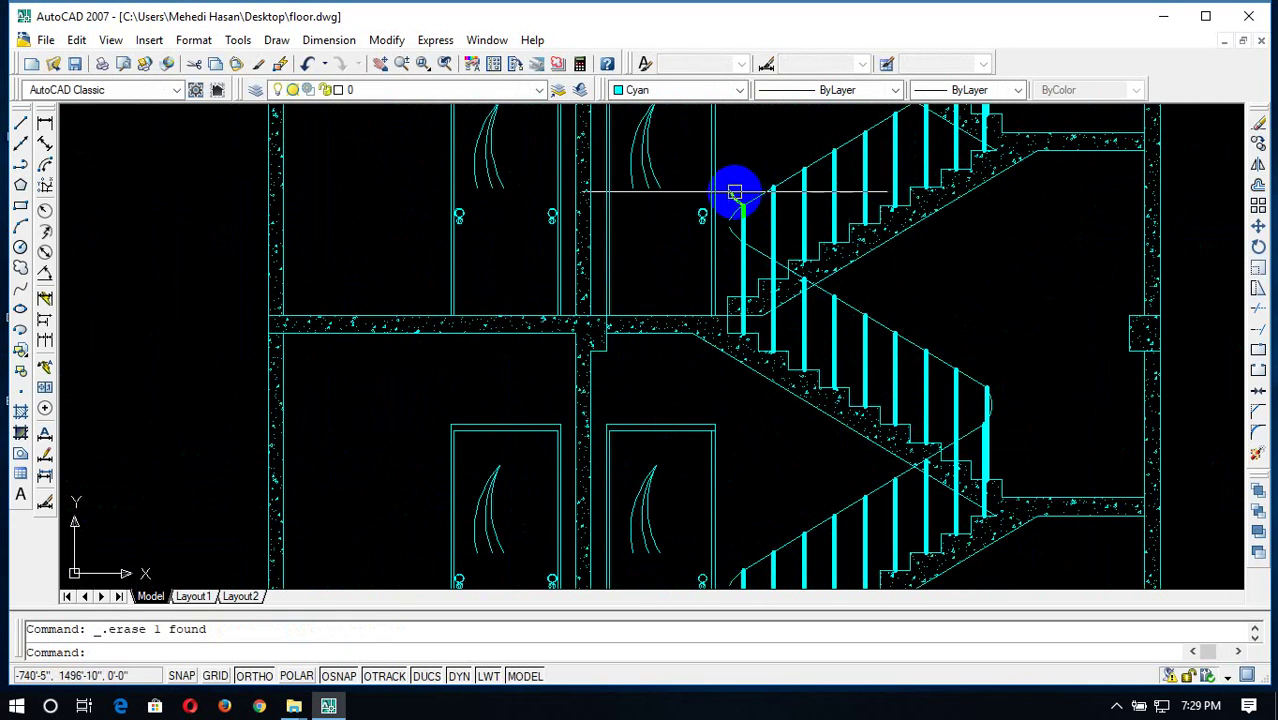
{"action": "left_click", "coordinate": [736, 192]}
{"action": "key", "text": "Delete"}
Pan and zoom back over the stair section to check the handrail ends
{"action": "scroll", "coordinate": [790, 194], "scroll_direction": "down", "scroll_amount": 3}
{"action": "scroll", "coordinate": [770, 163], "scroll_direction": "down", "scroll_amount": 2}
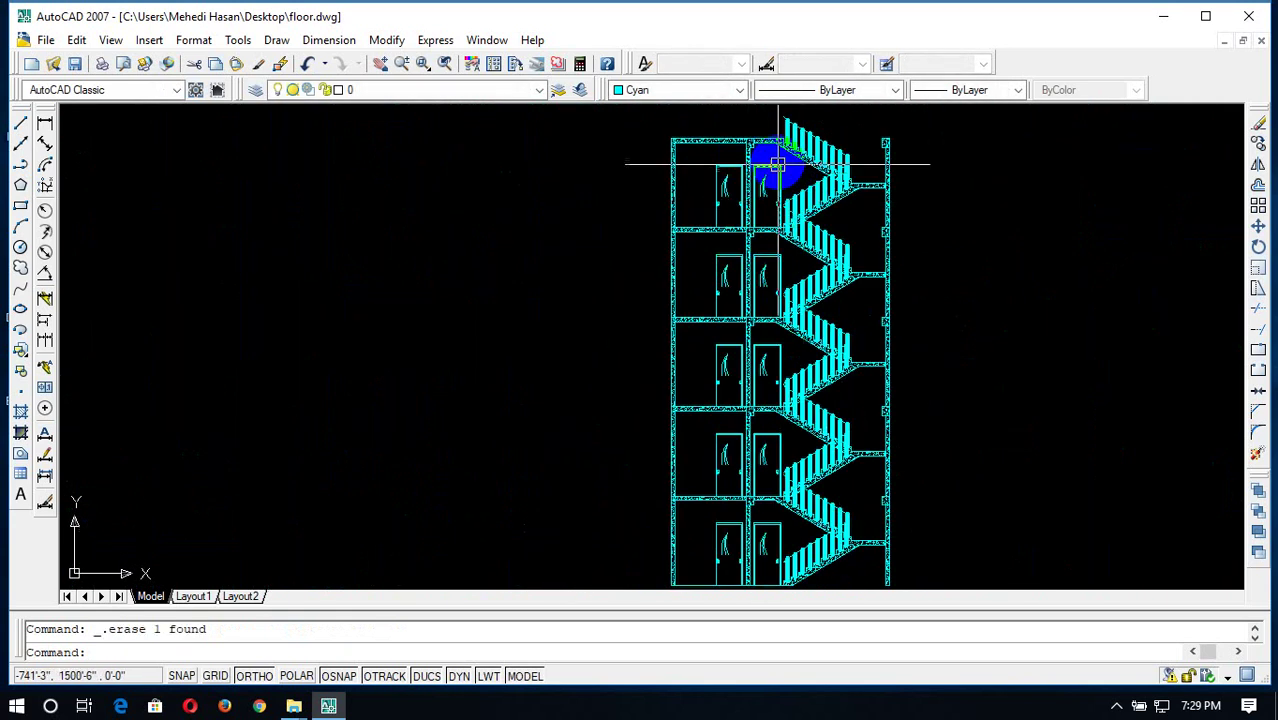
{"action": "scroll", "coordinate": [776, 157], "scroll_direction": "up", "scroll_amount": 2}
{"action": "scroll", "coordinate": [777, 175], "scroll_direction": "down", "scroll_amount": 2}
{"action": "scroll", "coordinate": [779, 156], "scroll_direction": "down", "scroll_amount": 2}
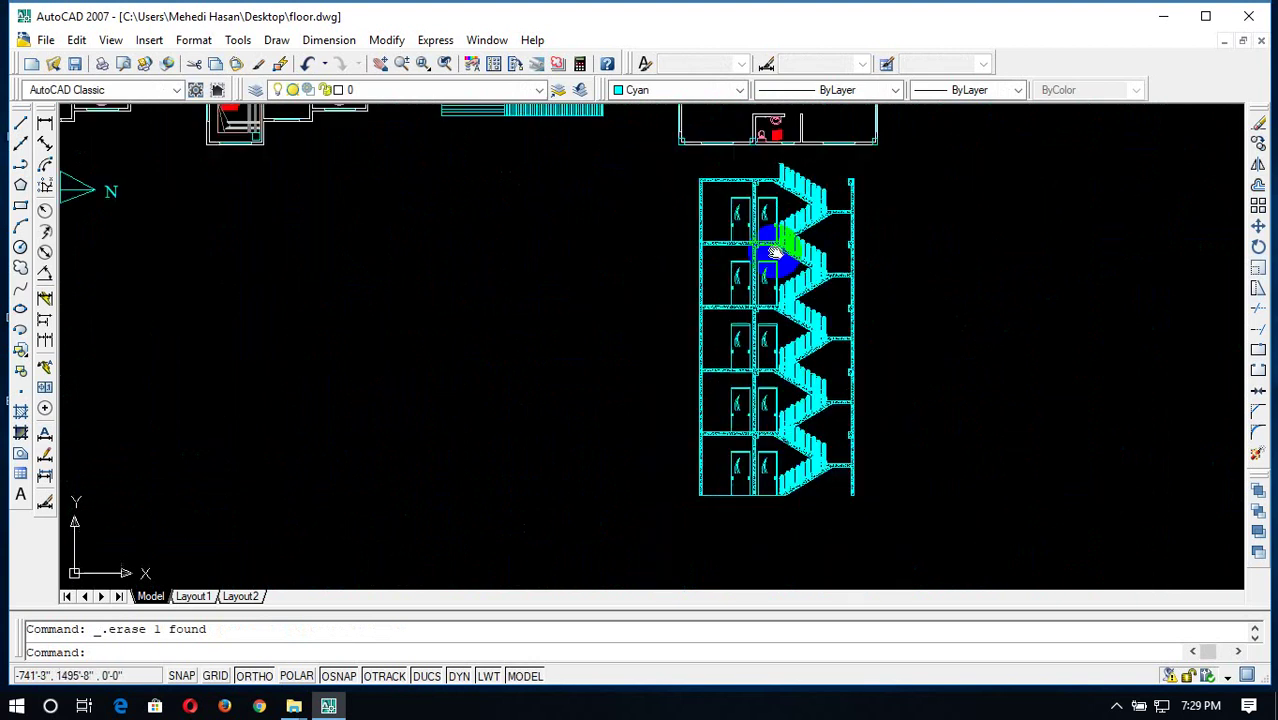
{"action": "middle_click_drag", "start_coordinate": [913, 528], "coordinate": [874, 370]}
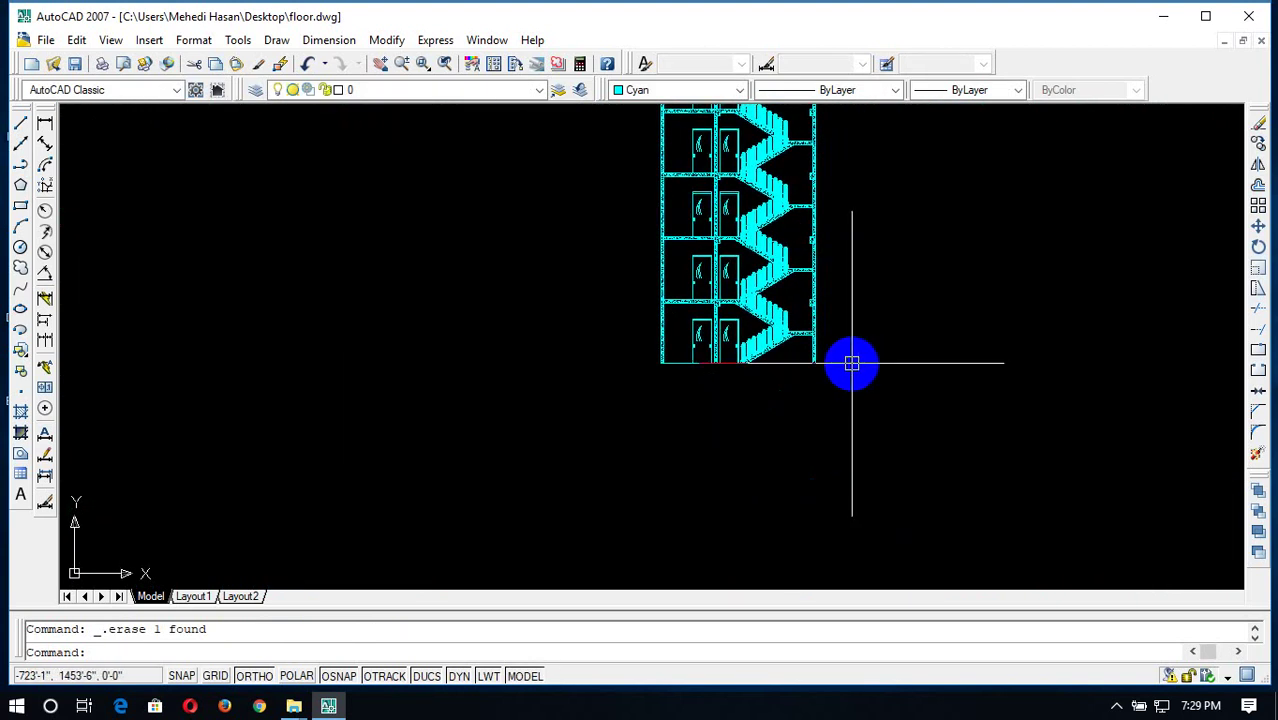
{"action": "scroll", "coordinate": [815, 350], "scroll_direction": "up", "scroll_amount": 2}
{"action": "scroll", "coordinate": [708, 362], "scroll_direction": "up", "scroll_amount": 1}
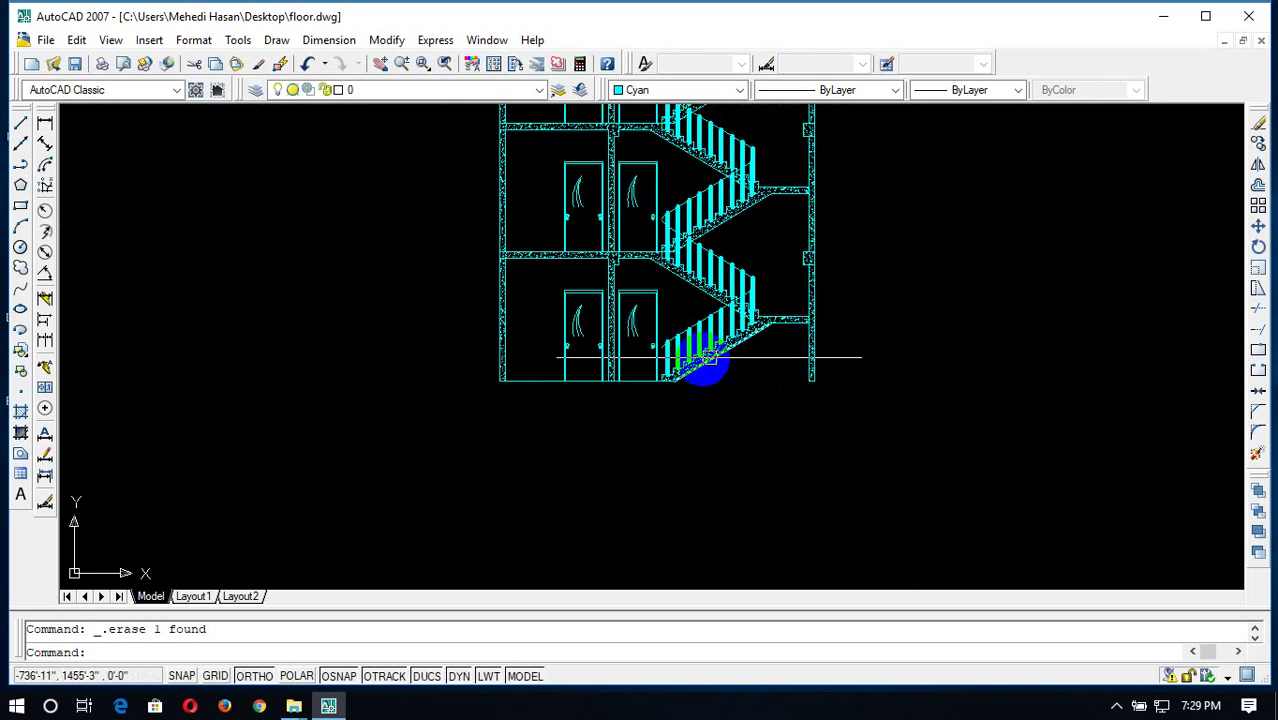
{"action": "scroll", "coordinate": [715, 387], "scroll_direction": "up", "scroll_amount": 1}
{"action": "scroll", "coordinate": [688, 462], "scroll_direction": "up", "scroll_amount": 2}
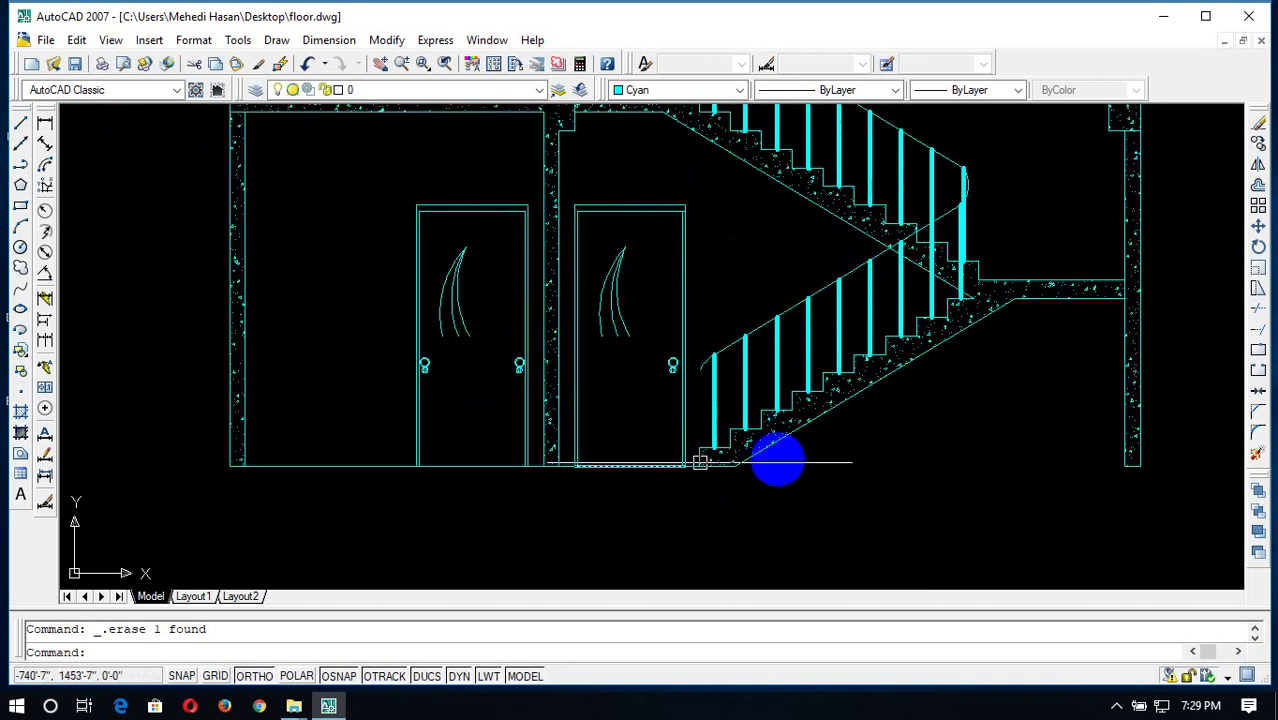
{"action": "scroll", "coordinate": [725, 355], "scroll_direction": "down", "scroll_amount": 6}
{"action": "scroll", "coordinate": [730, 290], "scroll_direction": "up", "scroll_amount": 4}
{"action": "scroll", "coordinate": [712, 305], "scroll_direction": "up", "scroll_amount": 2}
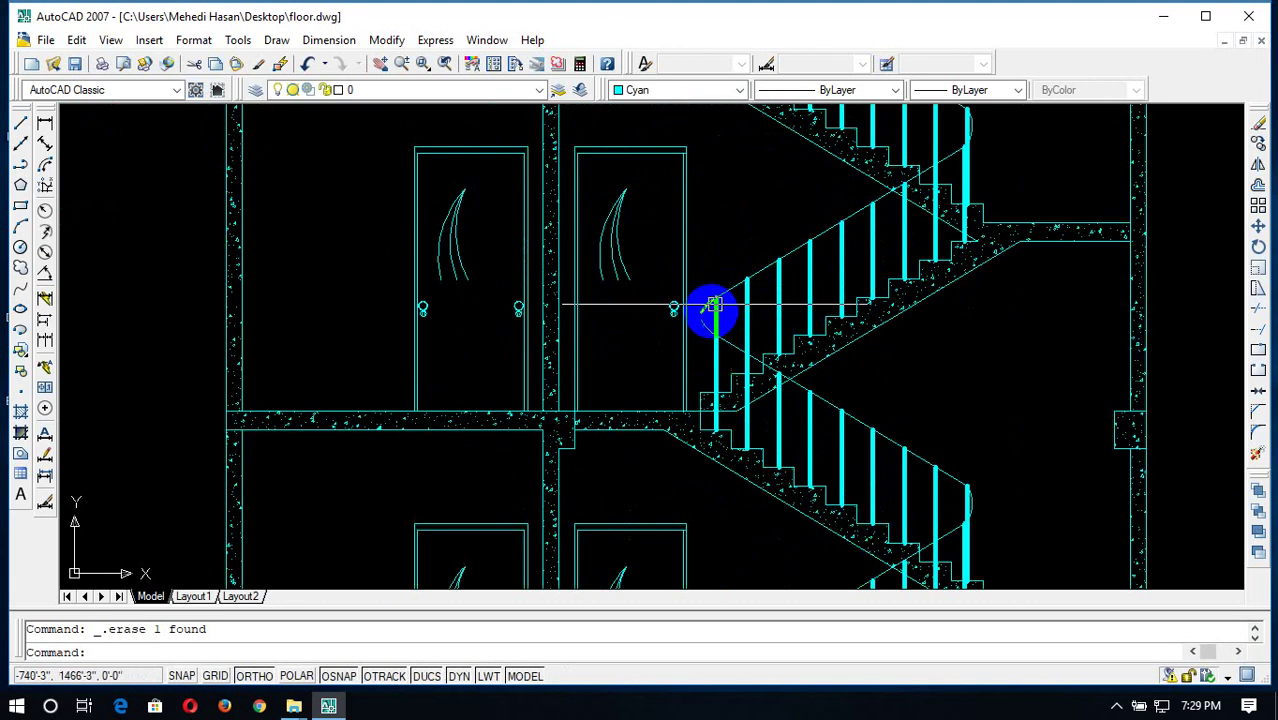
{"action": "scroll", "coordinate": [688, 342], "scroll_direction": "up", "scroll_amount": 4}
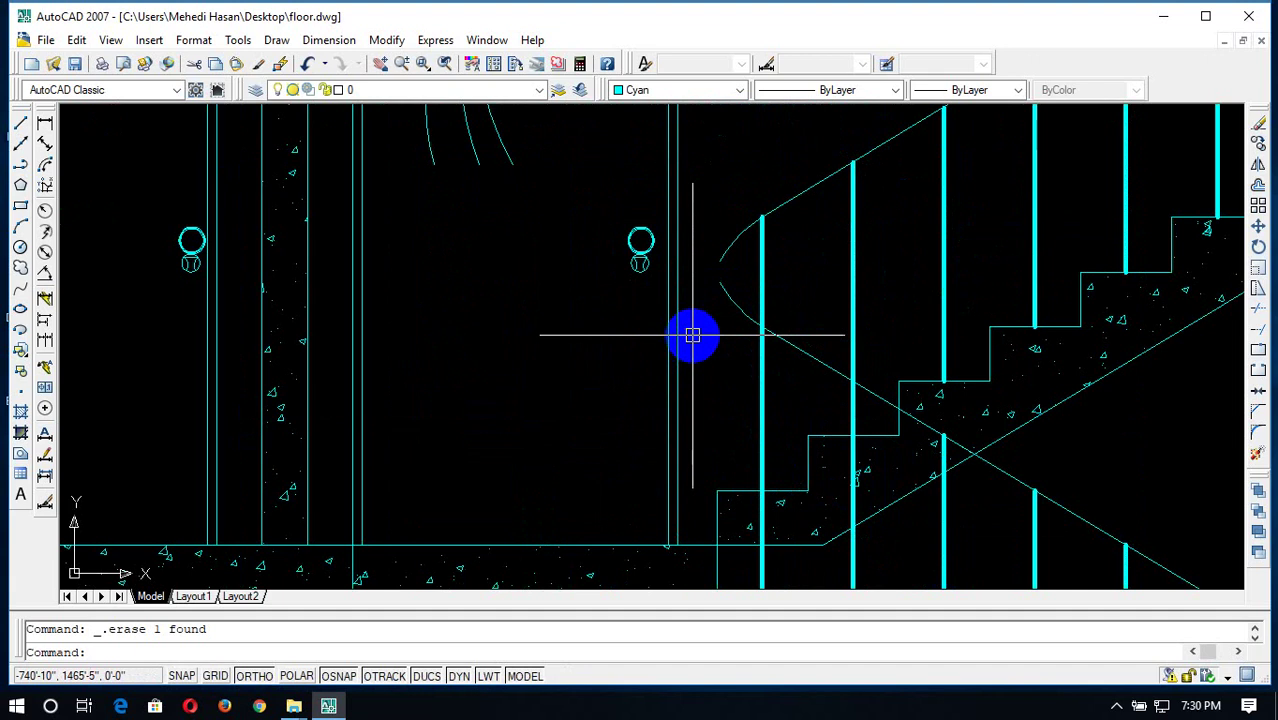
Fillet at radius 0 the handrail lines at the first two flights' lower ends
{"action": "type", "text": "f"}
{"action": "key", "text": "Return"}
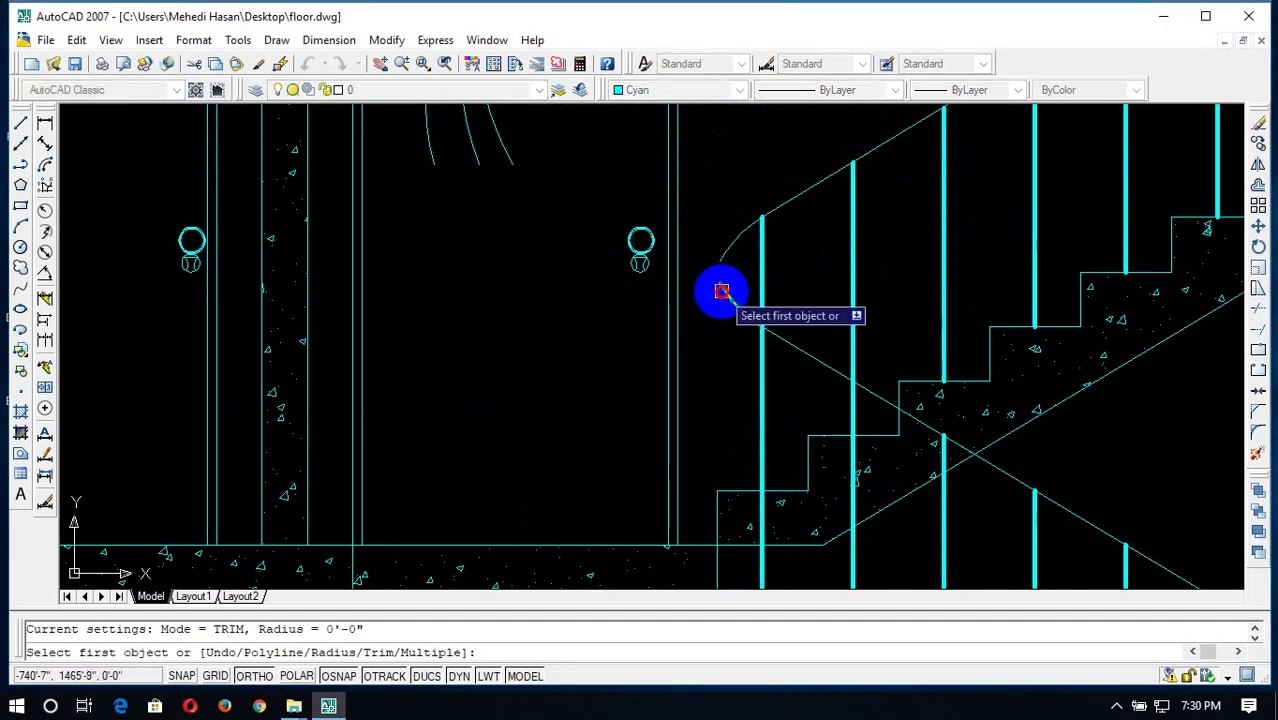
{"action": "left_click", "coordinate": [720, 255]}
{"action": "left_click", "coordinate": [740, 312]}
{"action": "scroll", "coordinate": [785, 271], "scroll_direction": "down", "scroll_amount": 5}
{"action": "scroll", "coordinate": [771, 234], "scroll_direction": "up", "scroll_amount": 5}
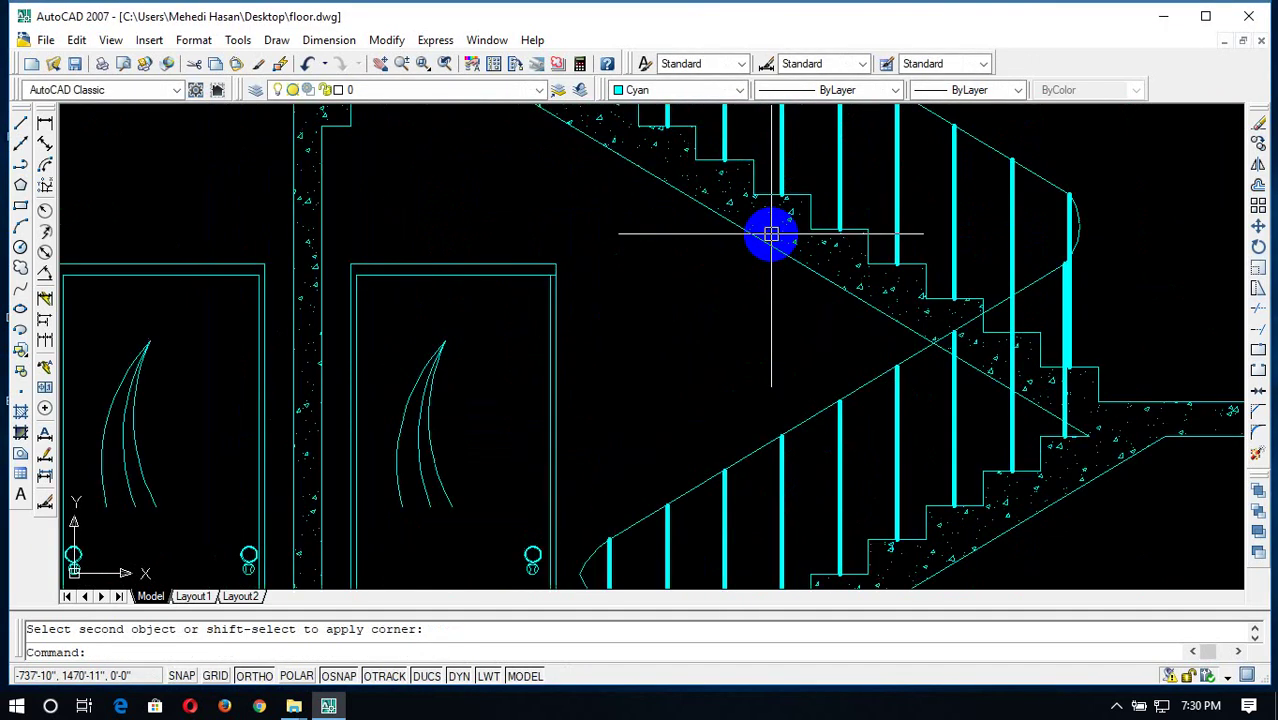
{"action": "key", "text": "Return"}
{"action": "scroll", "coordinate": [704, 177], "scroll_direction": "down", "scroll_amount": 4}
{"action": "scroll", "coordinate": [643, 316], "scroll_direction": "up", "scroll_amount": 4}
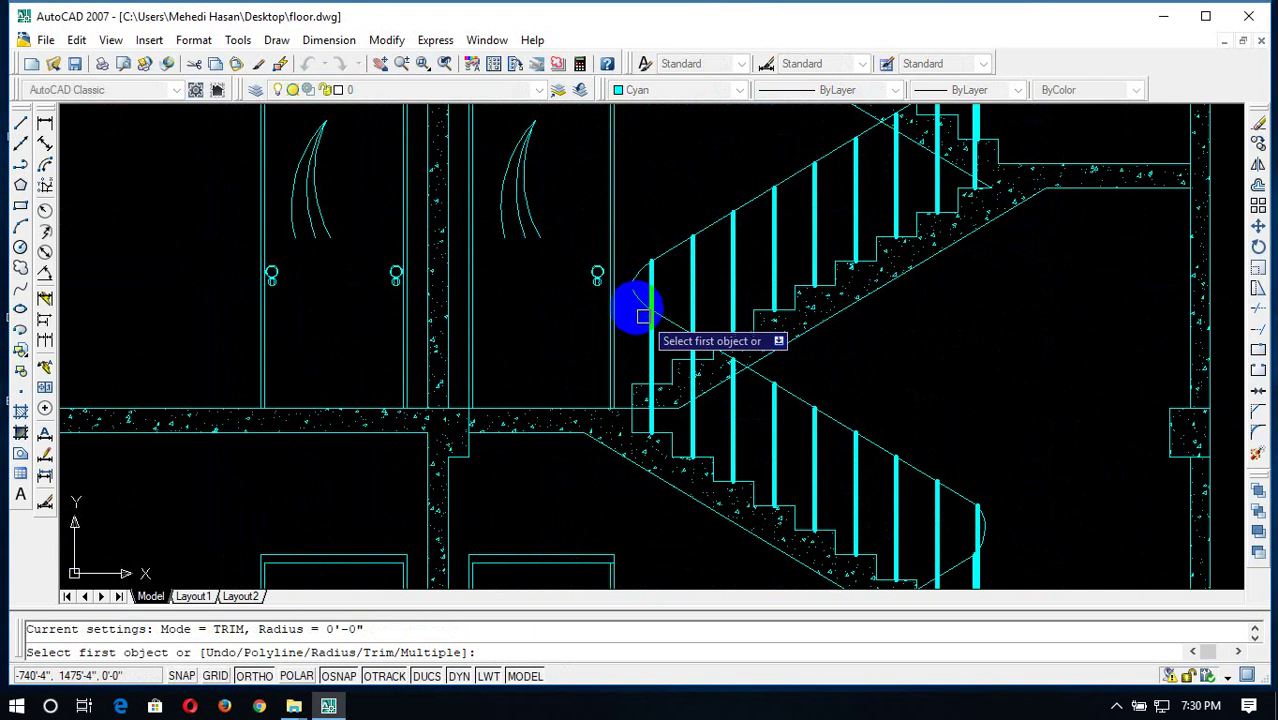
{"action": "left_click", "coordinate": [633, 276]}
{"action": "left_click", "coordinate": [628, 289]}
{"action": "scroll", "coordinate": [675, 375], "scroll_direction": "down", "scroll_amount": 4}
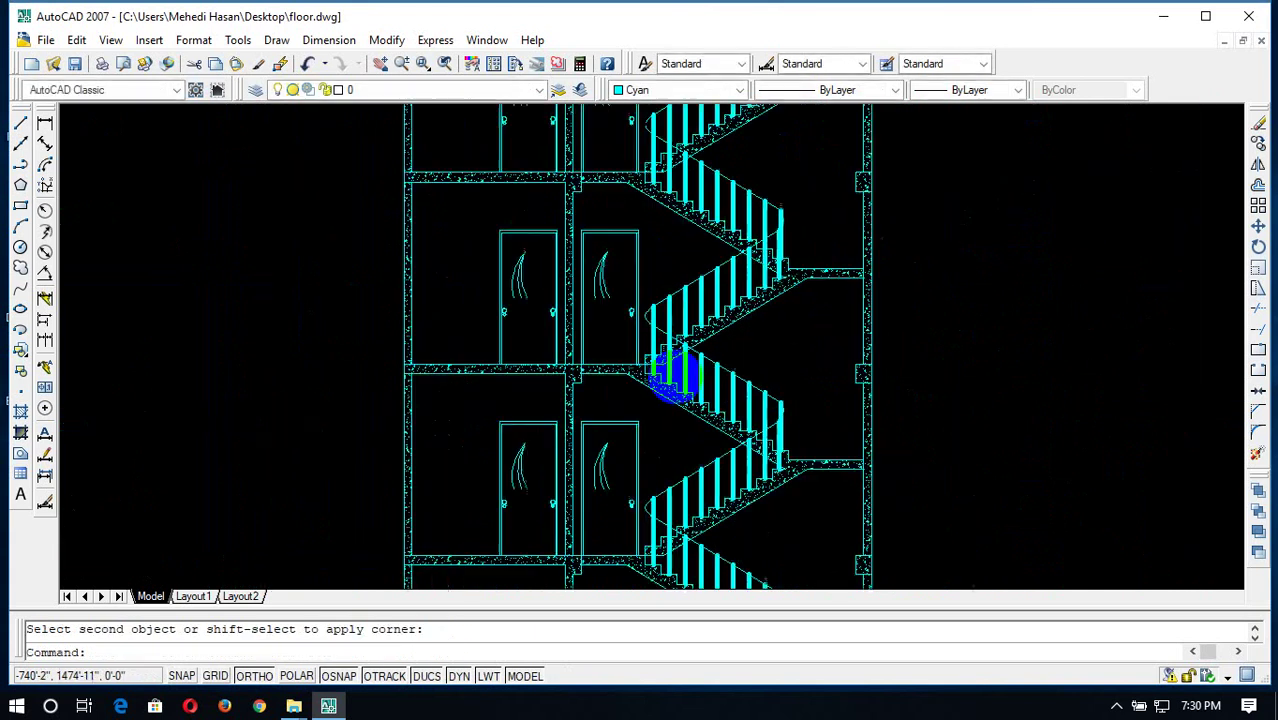
Fillet the handrail corners at the stair-landing junction and one more flight
{"action": "key", "text": "Return"}
{"action": "scroll", "coordinate": [633, 214], "scroll_direction": "down", "scroll_amount": 4}
{"action": "scroll", "coordinate": [696, 337], "scroll_direction": "up", "scroll_amount": 5}
{"action": "scroll", "coordinate": [690, 410], "scroll_direction": "up", "scroll_amount": 4}
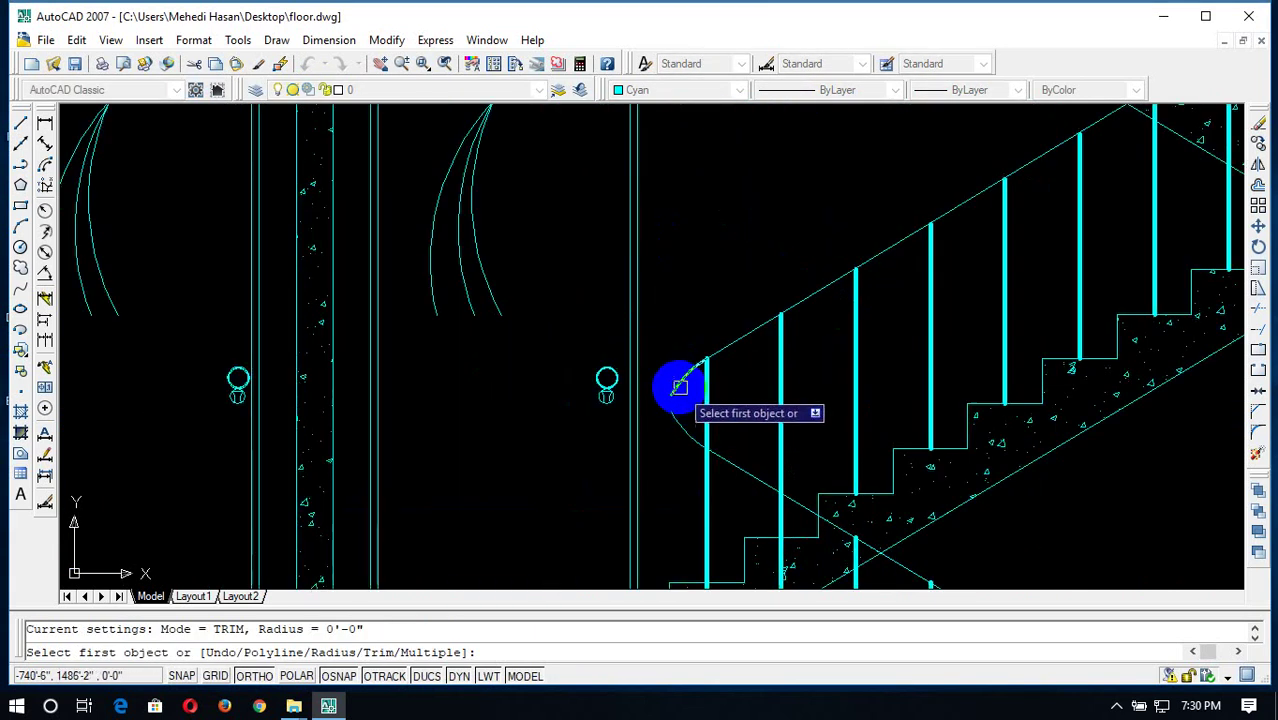
{"action": "left_click", "coordinate": [679, 386]}
{"action": "left_click", "coordinate": [670, 424]}
{"action": "scroll", "coordinate": [670, 430], "scroll_direction": "down", "scroll_amount": 3}
{"action": "scroll", "coordinate": [670, 442], "scroll_direction": "down", "scroll_amount": 3}
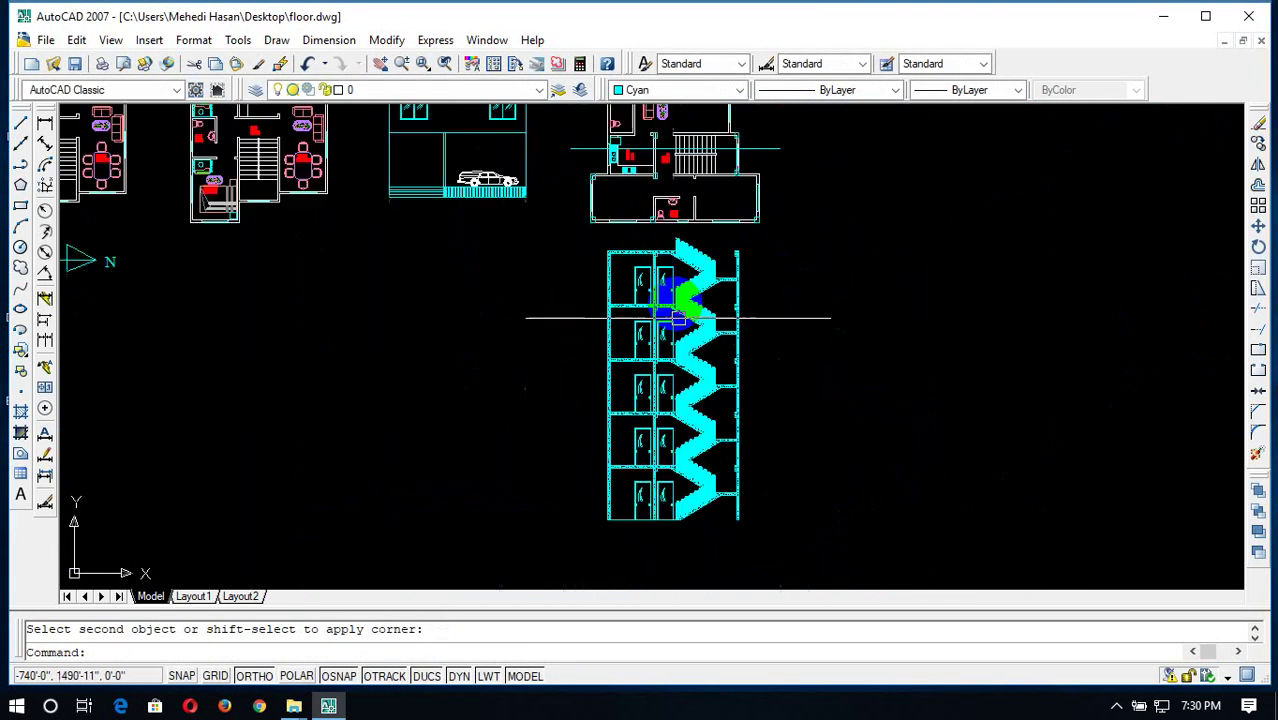
{"action": "key", "text": "Return"}
{"action": "scroll", "coordinate": [670, 277], "scroll_direction": "up", "scroll_amount": 4}
{"action": "scroll", "coordinate": [676, 302], "scroll_direction": "up", "scroll_amount": 4}
{"action": "left_click", "coordinate": [668, 340]}
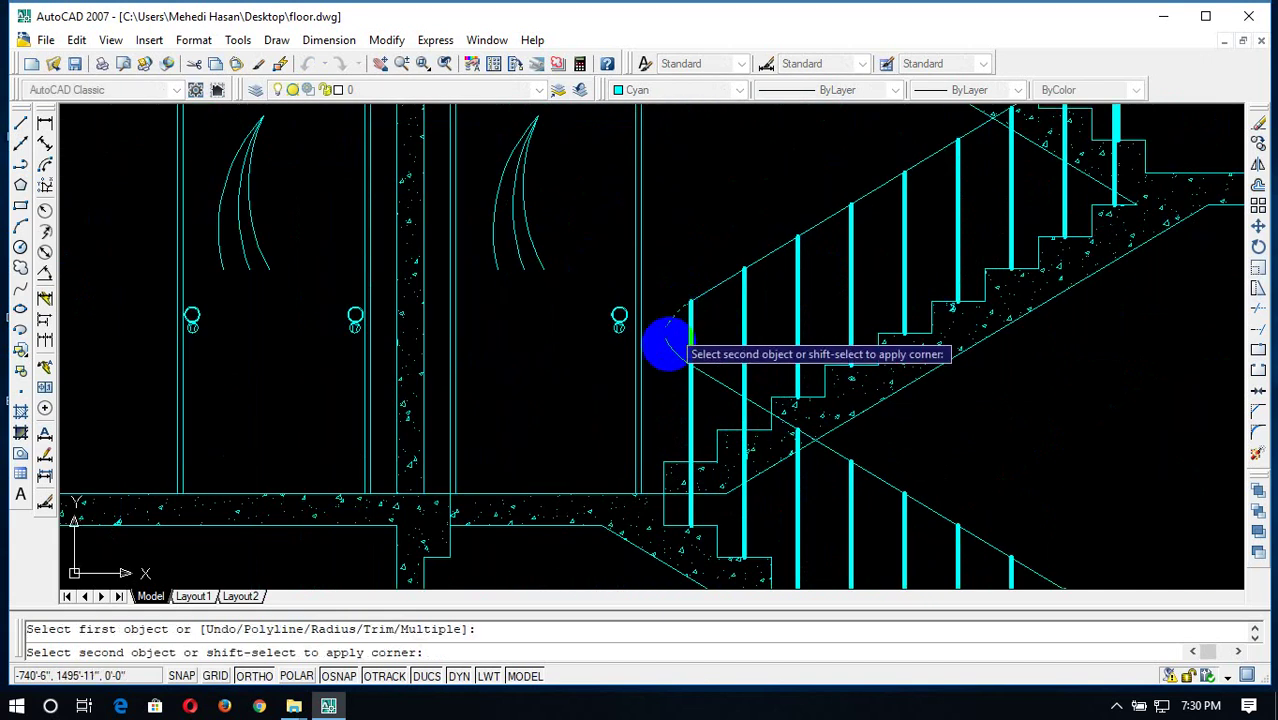
{"action": "left_click", "coordinate": [668, 345]}
{"action": "scroll", "coordinate": [665, 350], "scroll_direction": "down", "scroll_amount": 3}
{"action": "scroll", "coordinate": [793, 336], "scroll_direction": "down", "scroll_amount": 2}
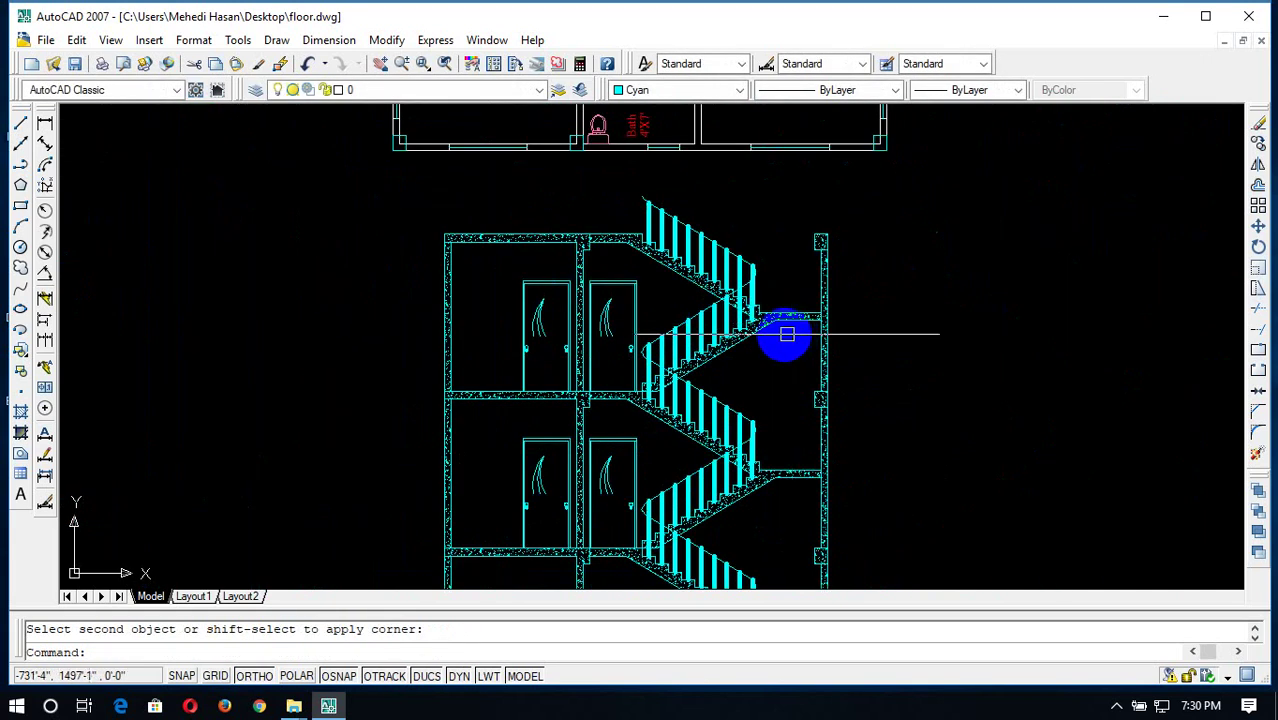
{"action": "key", "text": "Escape"}
{"action": "scroll", "coordinate": [770, 328], "scroll_direction": "down", "scroll_amount": 4}
{"action": "scroll", "coordinate": [780, 322], "scroll_direction": "down", "scroll_amount": 2}
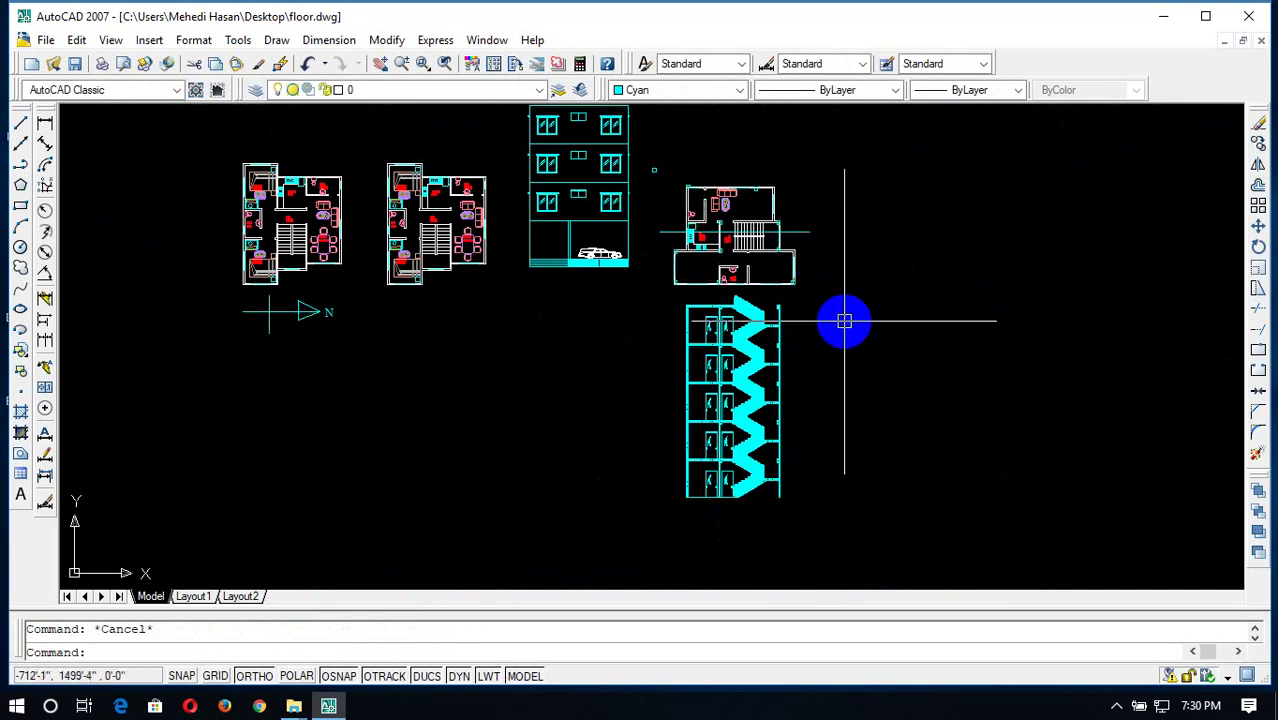
Move the whole stair section to the right, placing it beside the plans
{"action": "left_click", "coordinate": [837, 294]}
{"action": "left_click", "coordinate": [636, 524]}
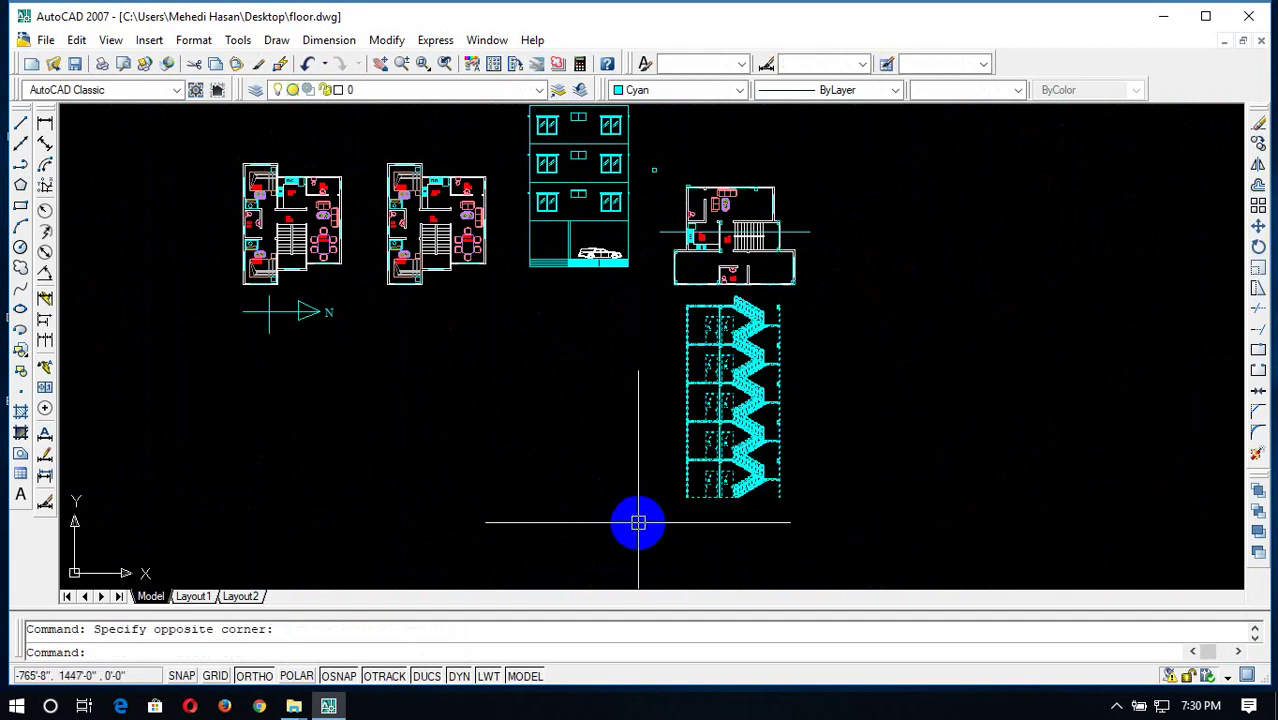
{"action": "type", "text": "m"}
{"action": "key", "text": "Return"}
{"action": "scroll", "coordinate": [690, 510], "scroll_direction": "up", "scroll_amount": 4}
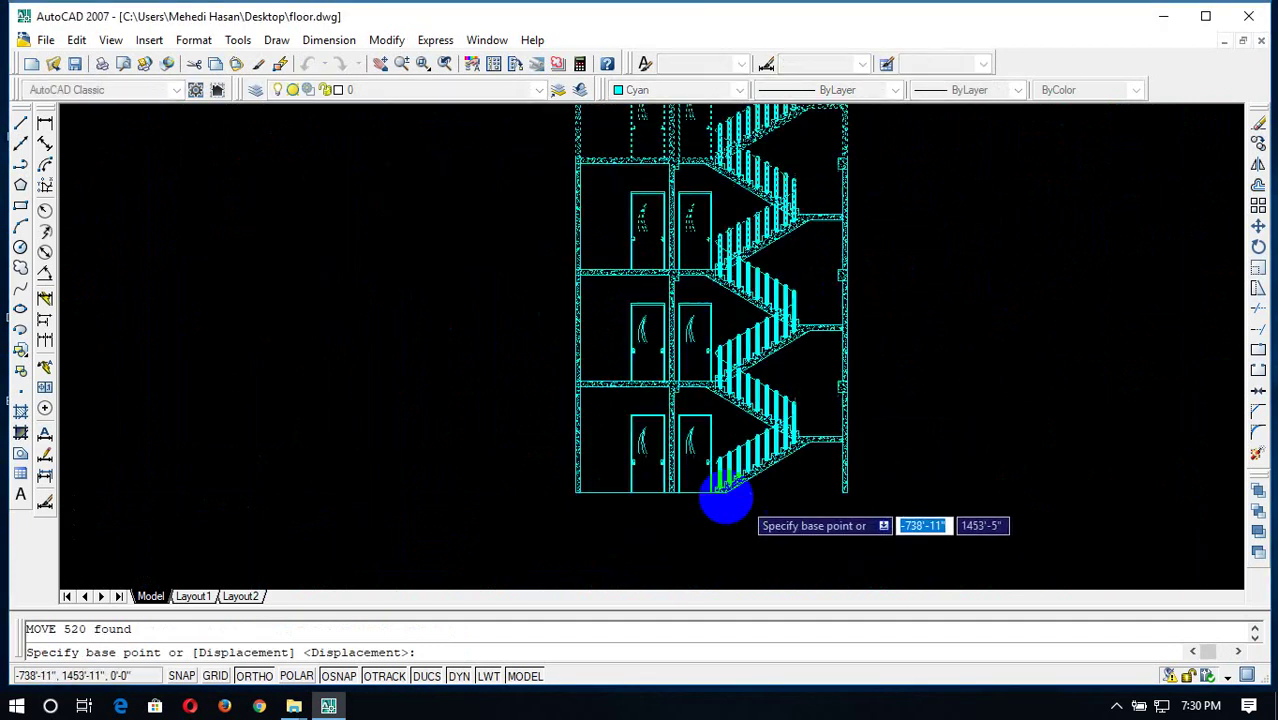
{"action": "left_click", "coordinate": [575, 492]}
{"action": "scroll", "coordinate": [622, 490], "scroll_direction": "down", "scroll_amount": 4}
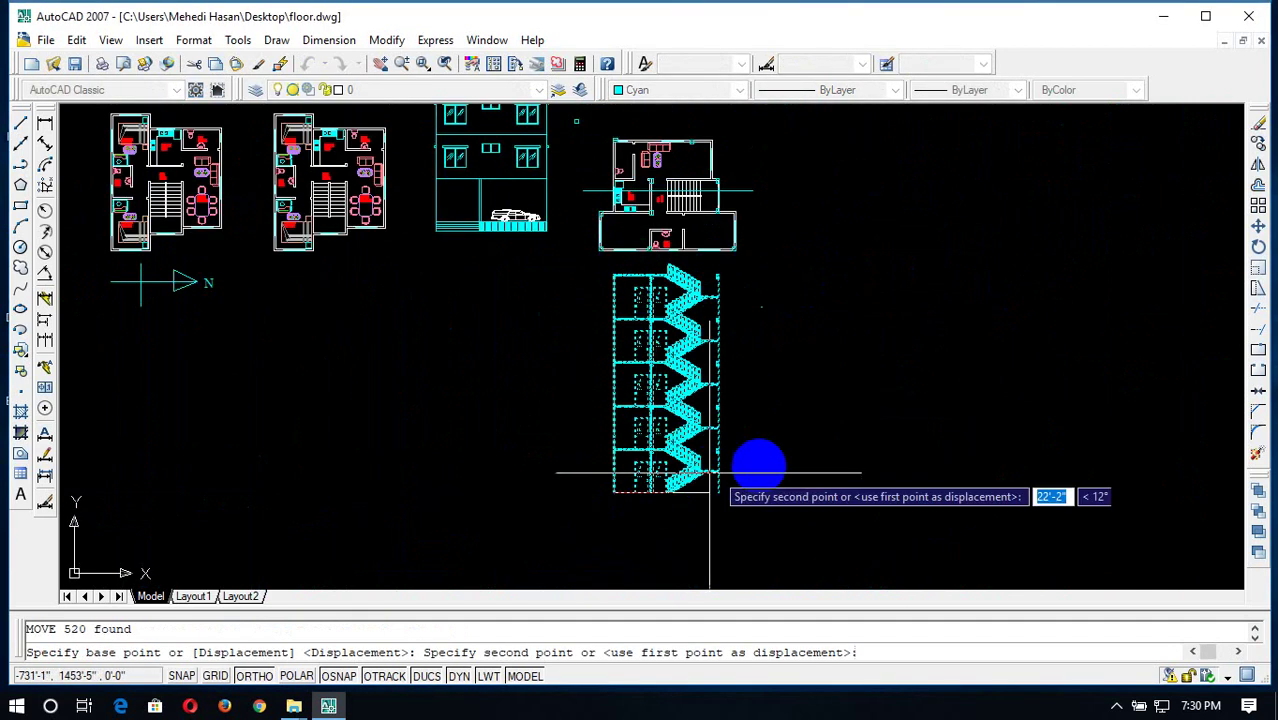
{"action": "left_click", "coordinate": [825, 490]}
{"action": "key", "text": "Escape"}
{"action": "scroll", "coordinate": [864, 485], "scroll_direction": "up", "scroll_amount": 2}
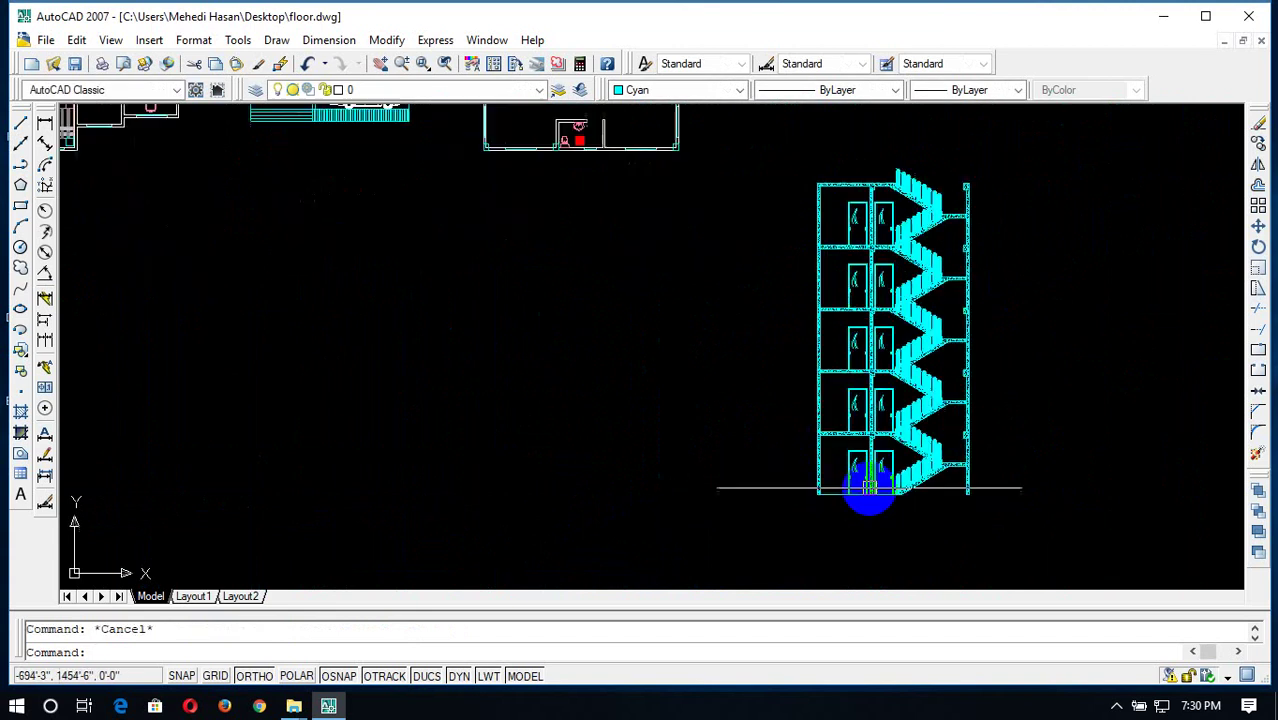
{"action": "scroll", "coordinate": [887, 522], "scroll_direction": "up", "scroll_amount": 4}
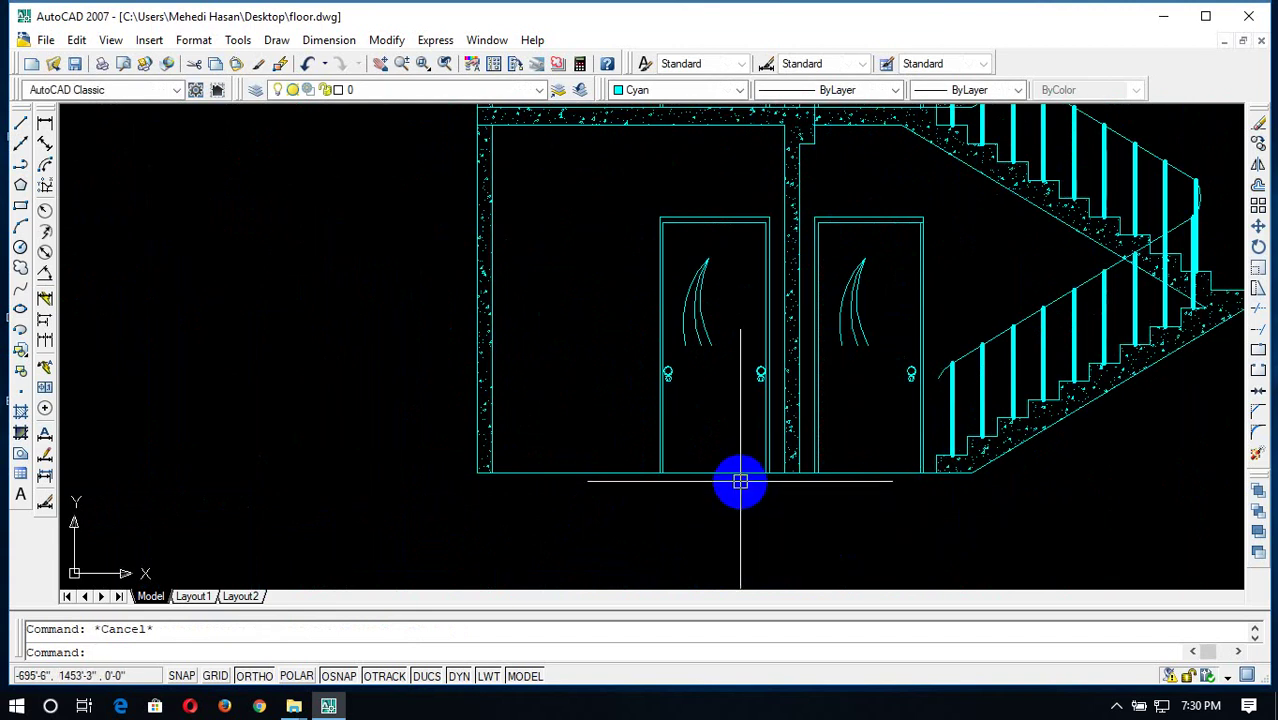
{"action": "scroll", "coordinate": [740, 485], "scroll_direction": "down", "scroll_amount": 1}
{"action": "scroll", "coordinate": [547, 490], "scroll_direction": "down", "scroll_amount": 3}
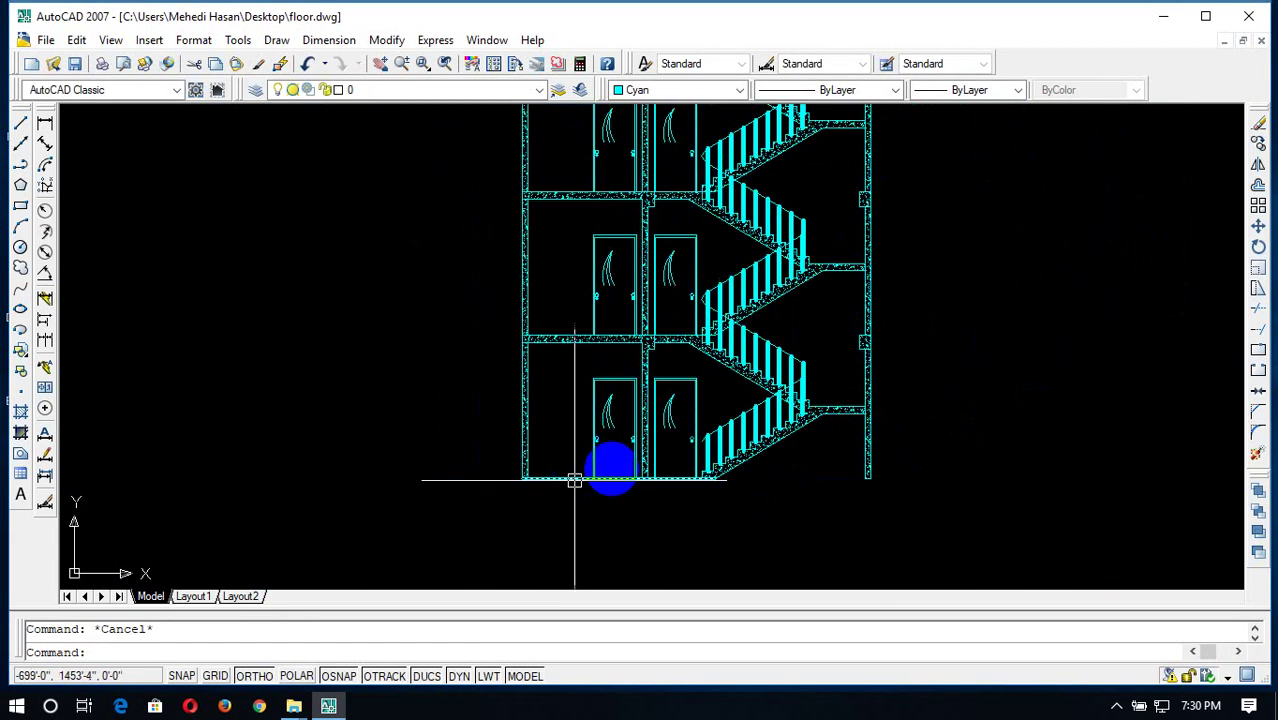
{"action": "middle_click_drag", "start_coordinate": [607, 465], "coordinate": [470, 478]}
Draw a floor line from the stair foot extending past the right wall
{"action": "type", "text": "l"}
{"action": "key", "text": "Return"}
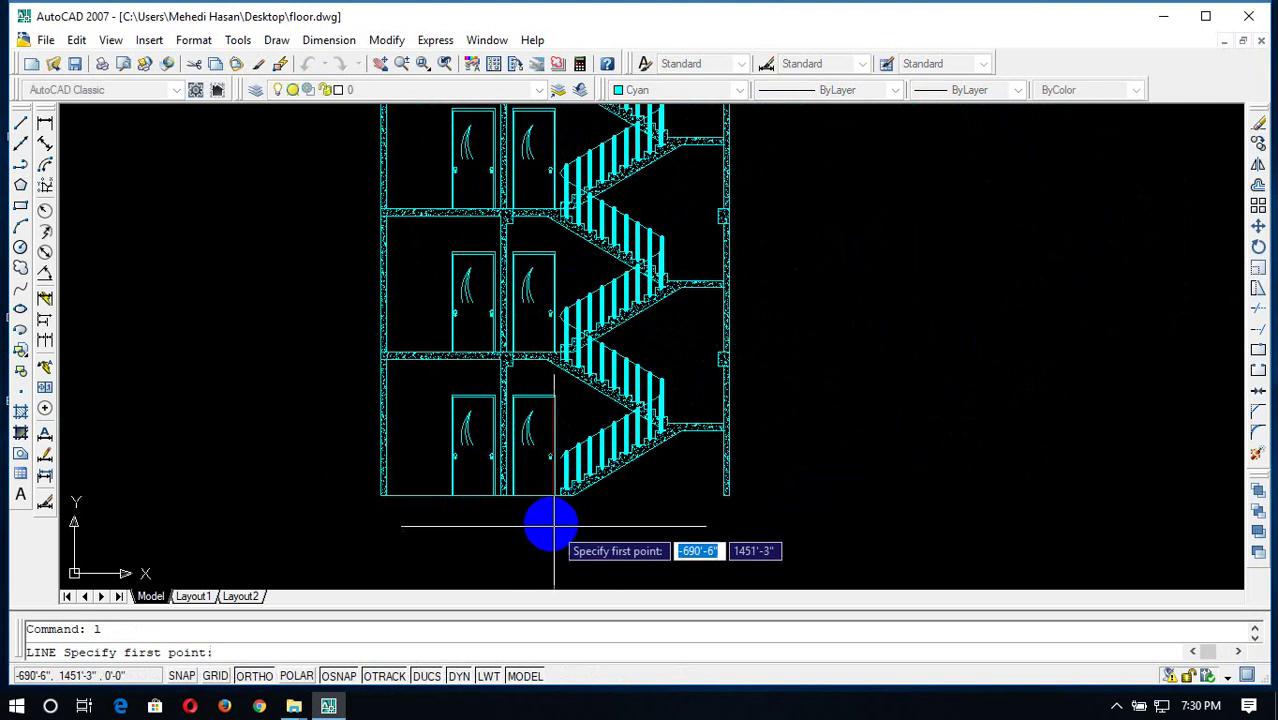
{"action": "scroll", "coordinate": [576, 478], "scroll_direction": "up", "scroll_amount": 4}
{"action": "left_click", "coordinate": [588, 472]}
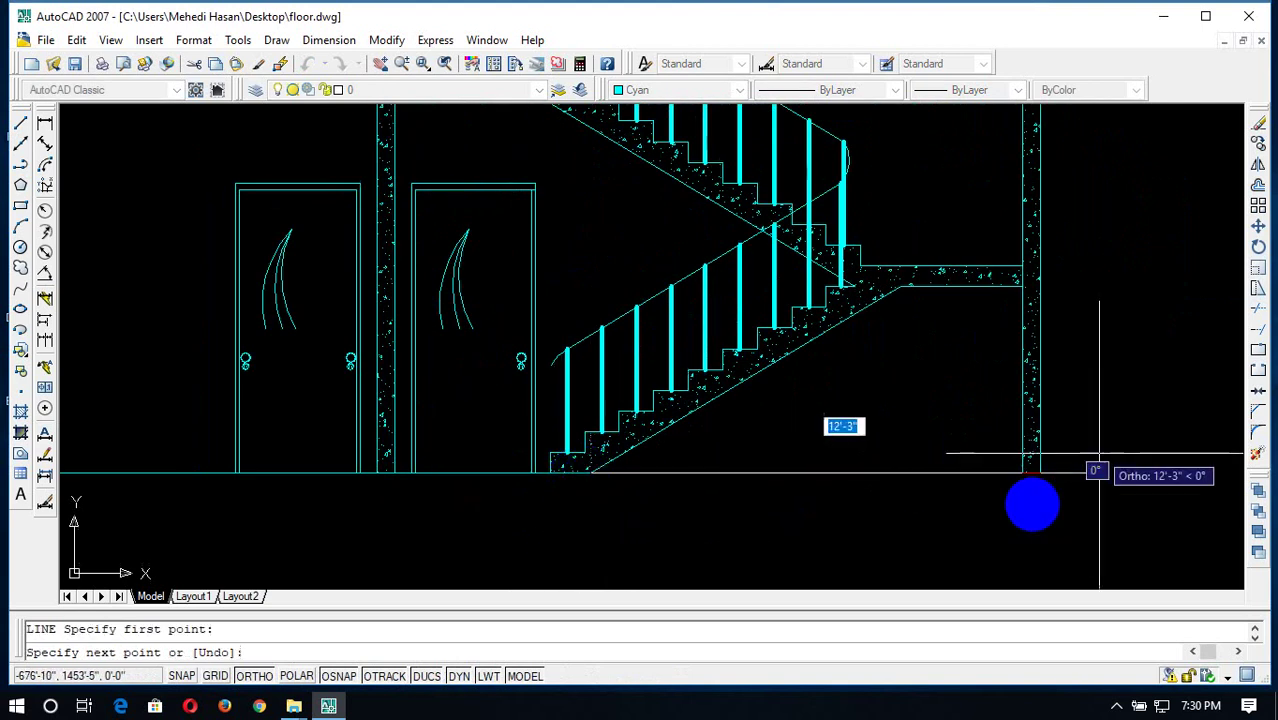
{"action": "left_click", "coordinate": [1040, 472]}
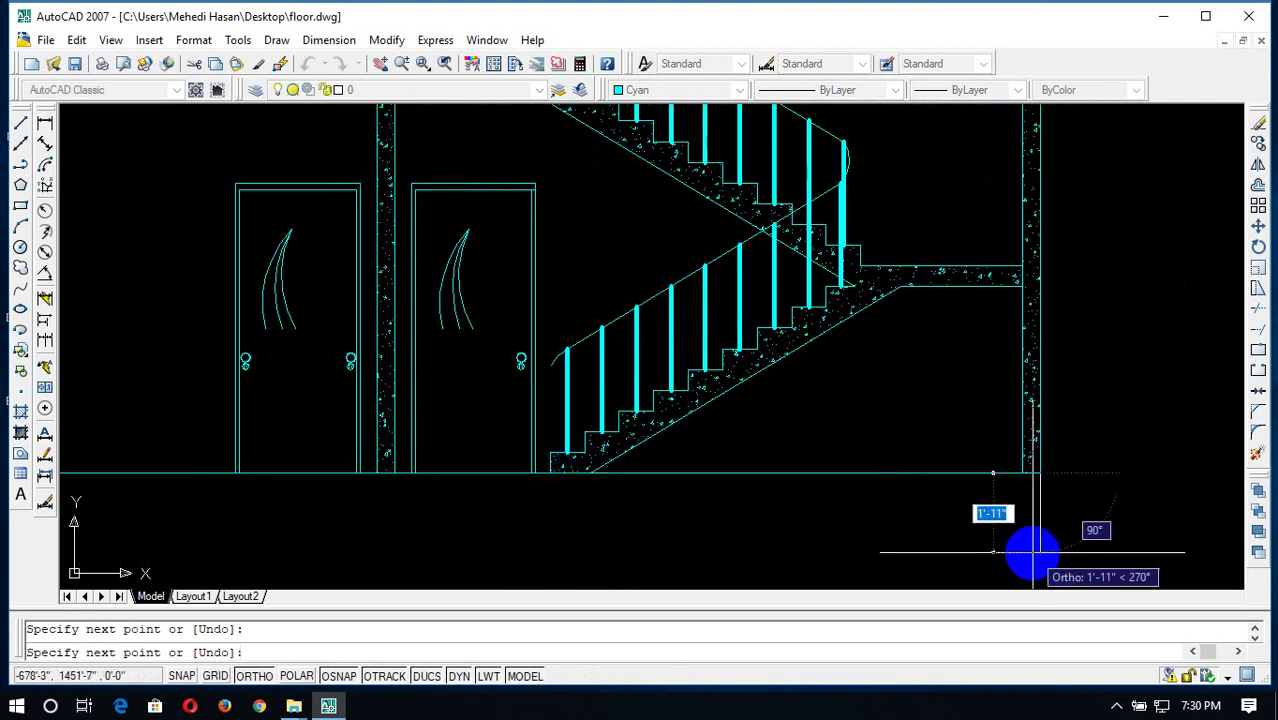
{"action": "key", "text": "Escape"}
Offset the floor line 2' downward to form the base's bottom line
{"action": "type", "text": "o"}
{"action": "key", "text": "Return"}
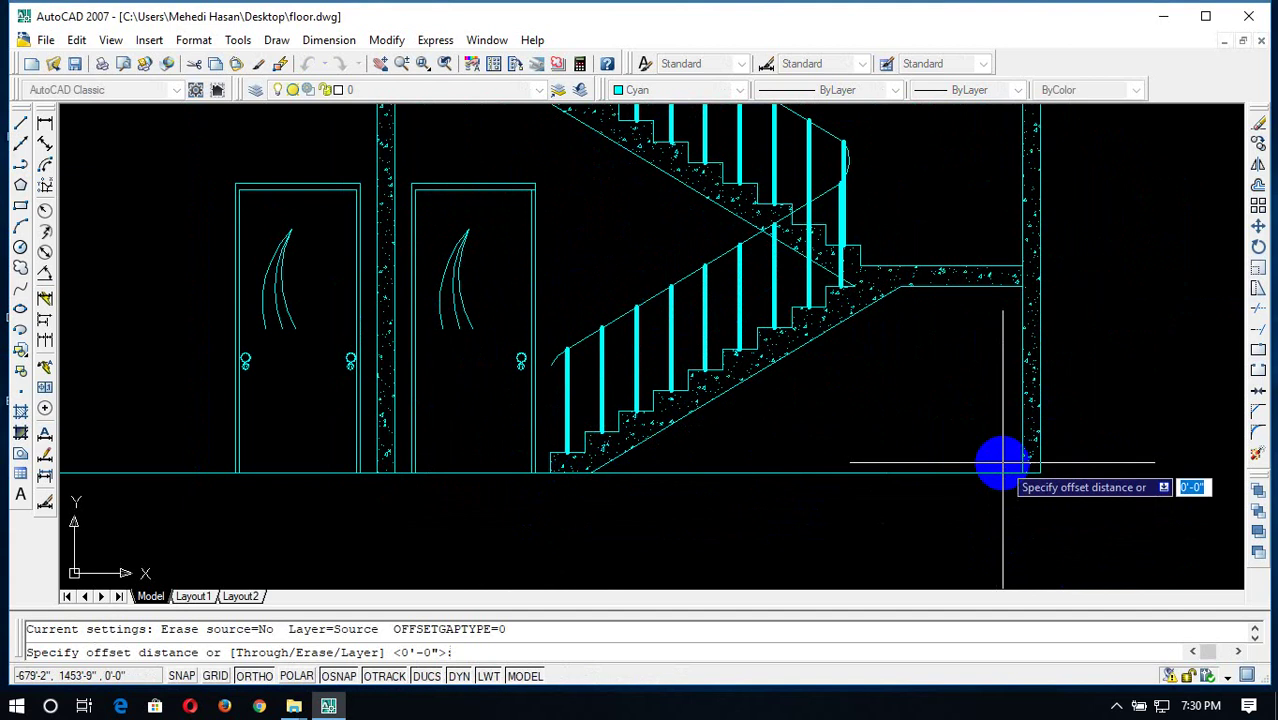
{"action": "type", "text": "2'"}
{"action": "key", "text": "Return"}
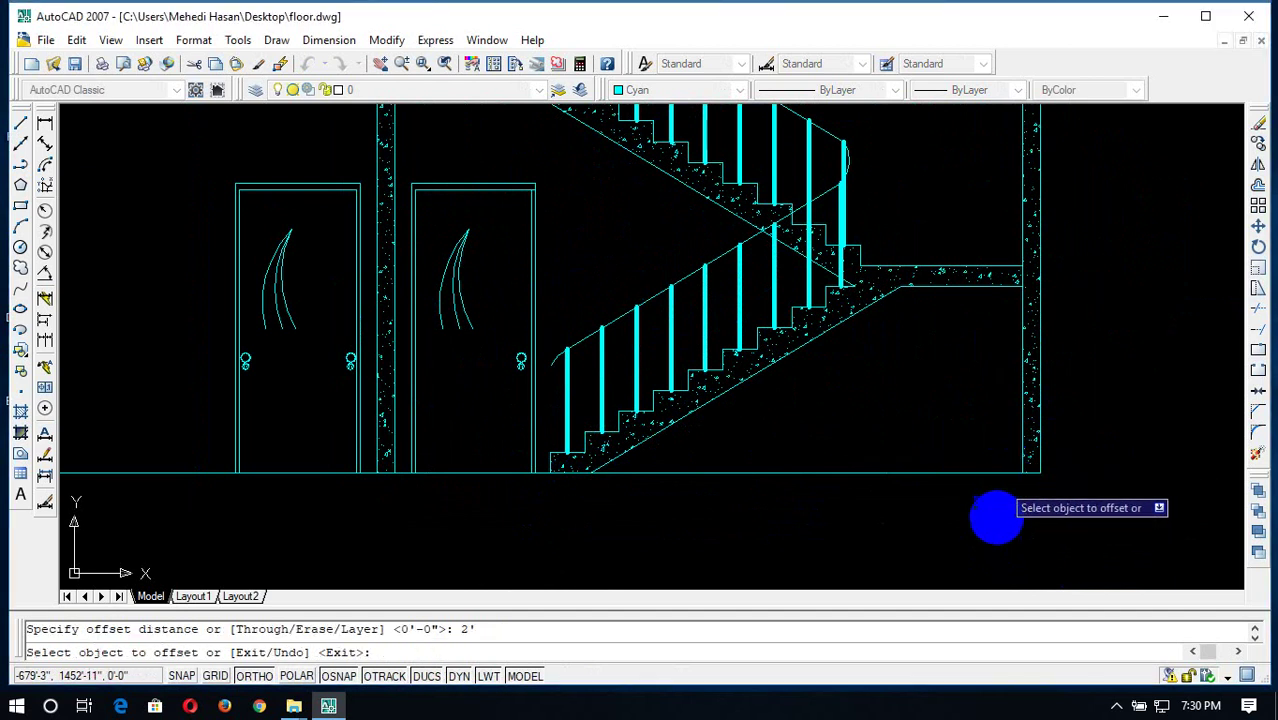
{"action": "left_click", "coordinate": [980, 467]}
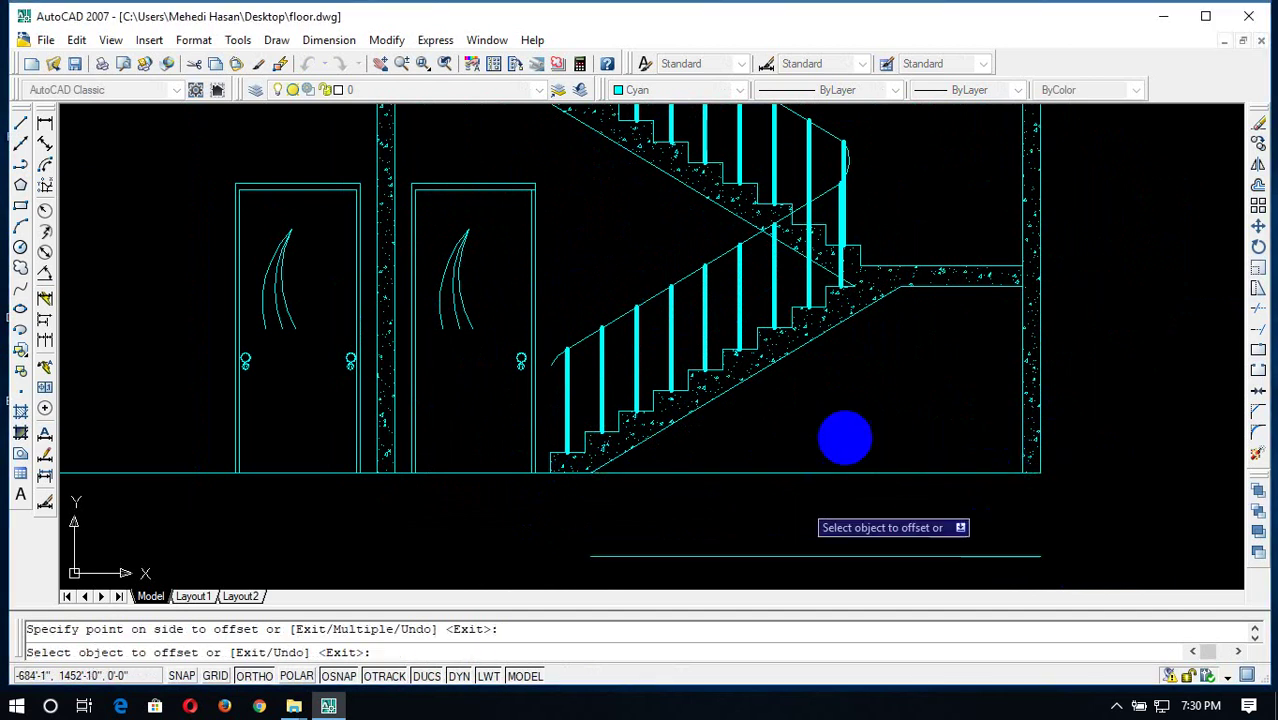
{"action": "scroll", "coordinate": [845, 437], "scroll_direction": "down", "scroll_amount": 4}
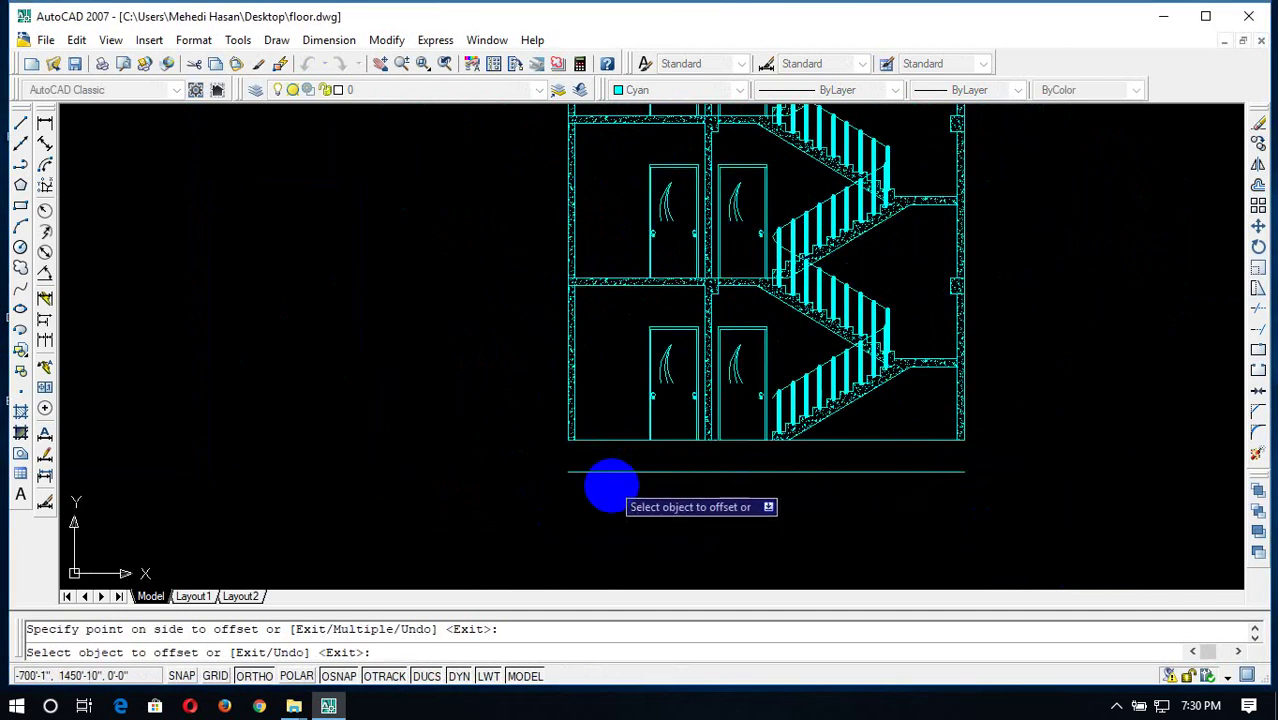
{"action": "key", "text": "Escape"}
Close the base on the right with a vertical line from the wall corner to the lower line
{"action": "type", "text": "l"}
{"action": "key", "text": "Return"}
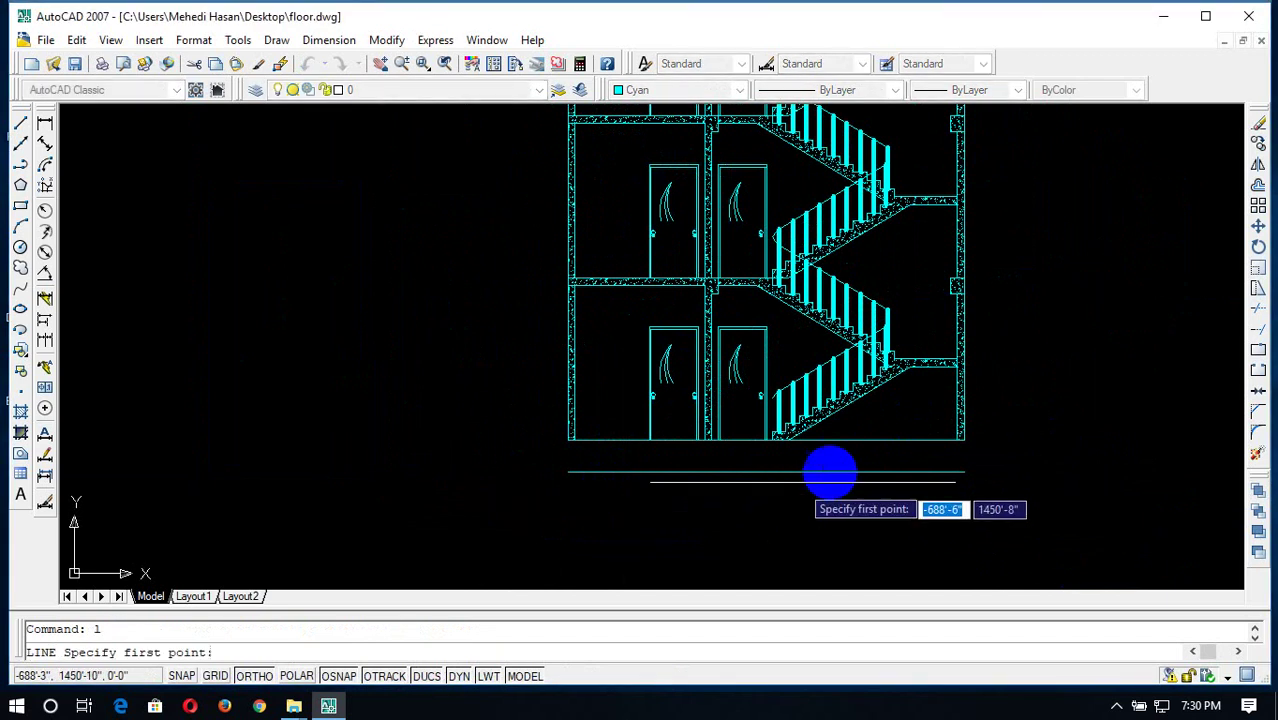
{"action": "scroll", "coordinate": [893, 472], "scroll_direction": "up", "scroll_amount": 5}
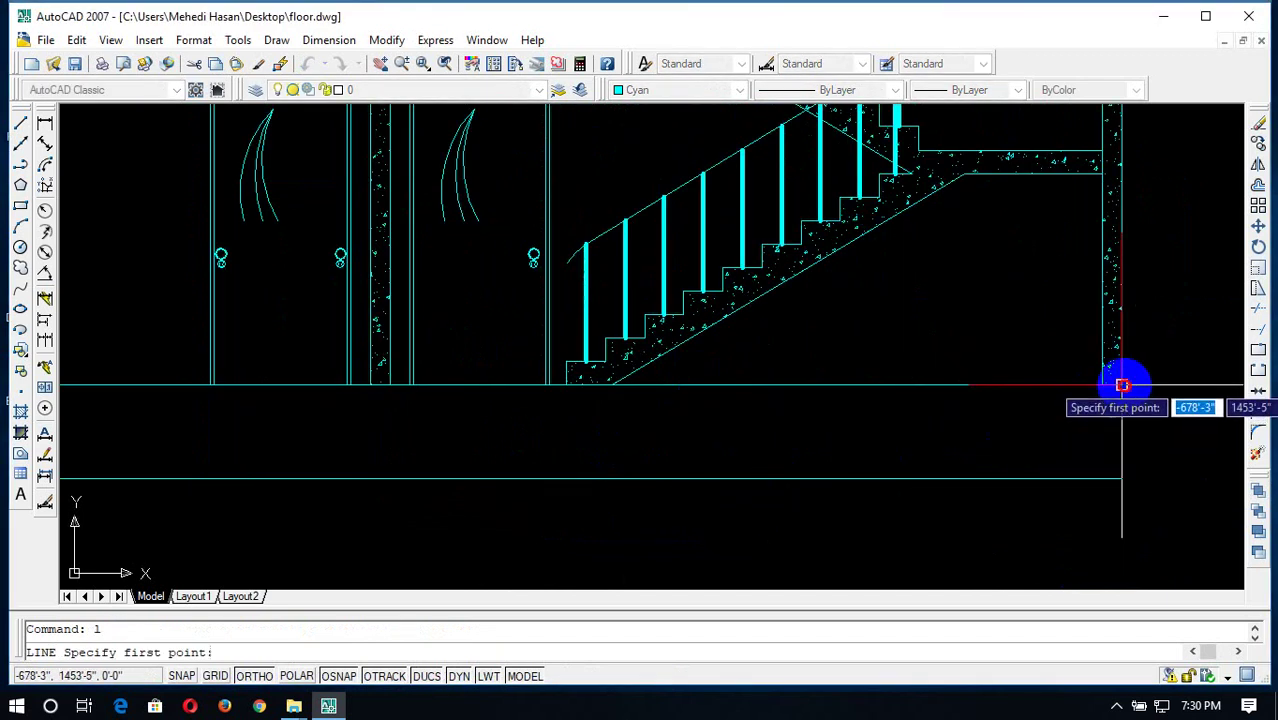
{"action": "left_click", "coordinate": [1122, 385]}
{"action": "left_click", "coordinate": [1122, 481]}
{"action": "scroll", "coordinate": [1036, 500], "scroll_direction": "down", "scroll_amount": 5}
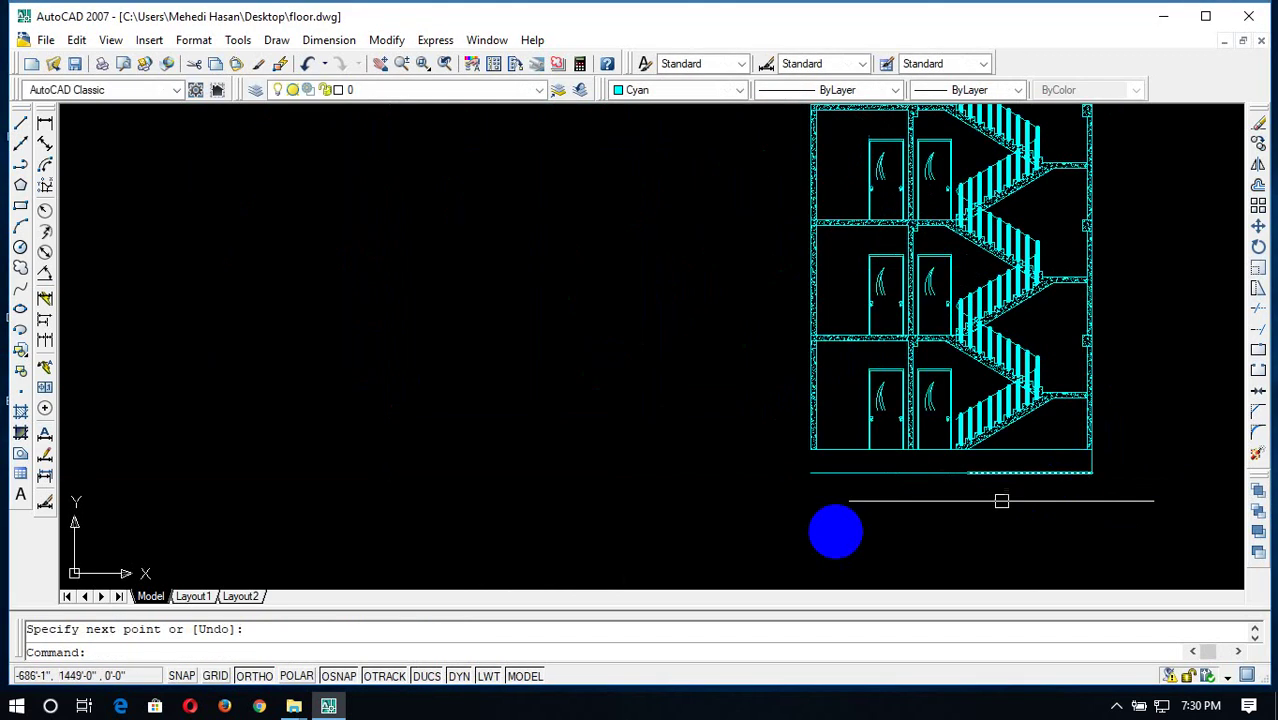
{"action": "key", "text": "Return"}
{"action": "key", "text": "Return"}
{"action": "scroll", "coordinate": [785, 437], "scroll_direction": "up", "scroll_amount": 4}
{"action": "left_click", "coordinate": [789, 497]}
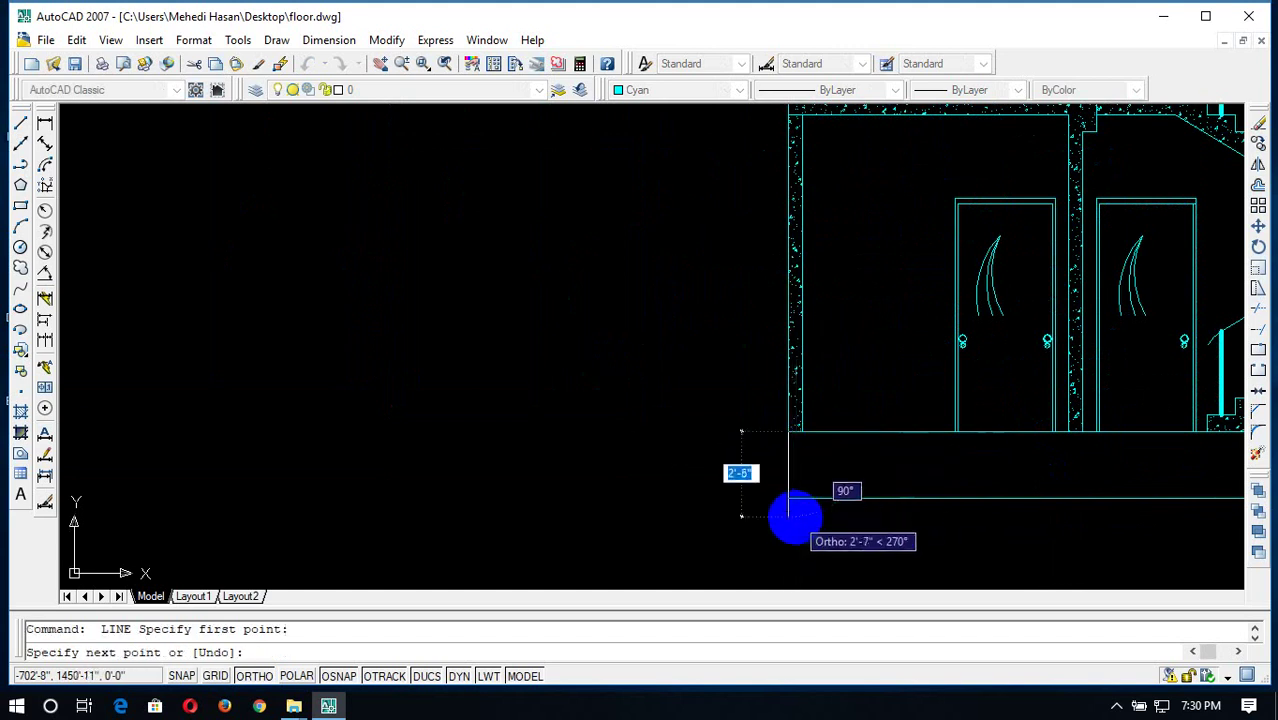
{"action": "key", "text": "Escape"}
{"action": "scroll", "coordinate": [940, 495], "scroll_direction": "down", "scroll_amount": 3}
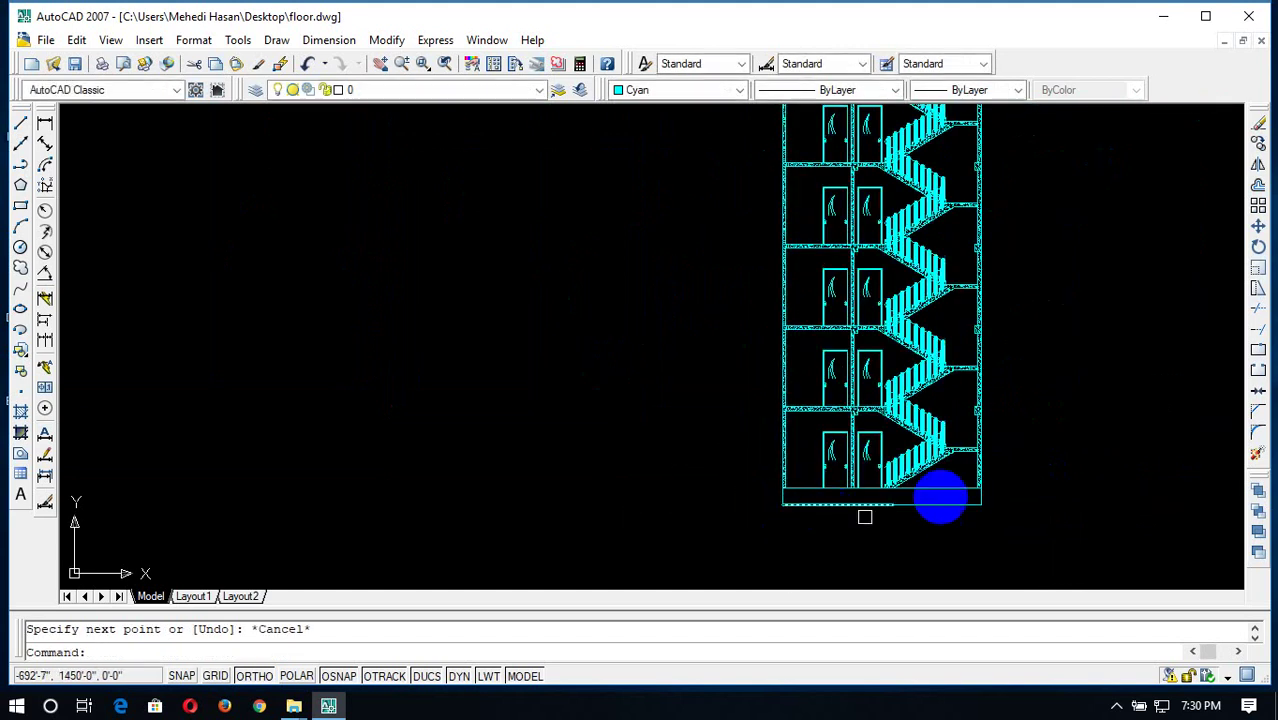
{"action": "scroll", "coordinate": [907, 563], "scroll_direction": "up", "scroll_amount": 2}
{"action": "scroll", "coordinate": [869, 519], "scroll_direction": "up", "scroll_amount": 2}
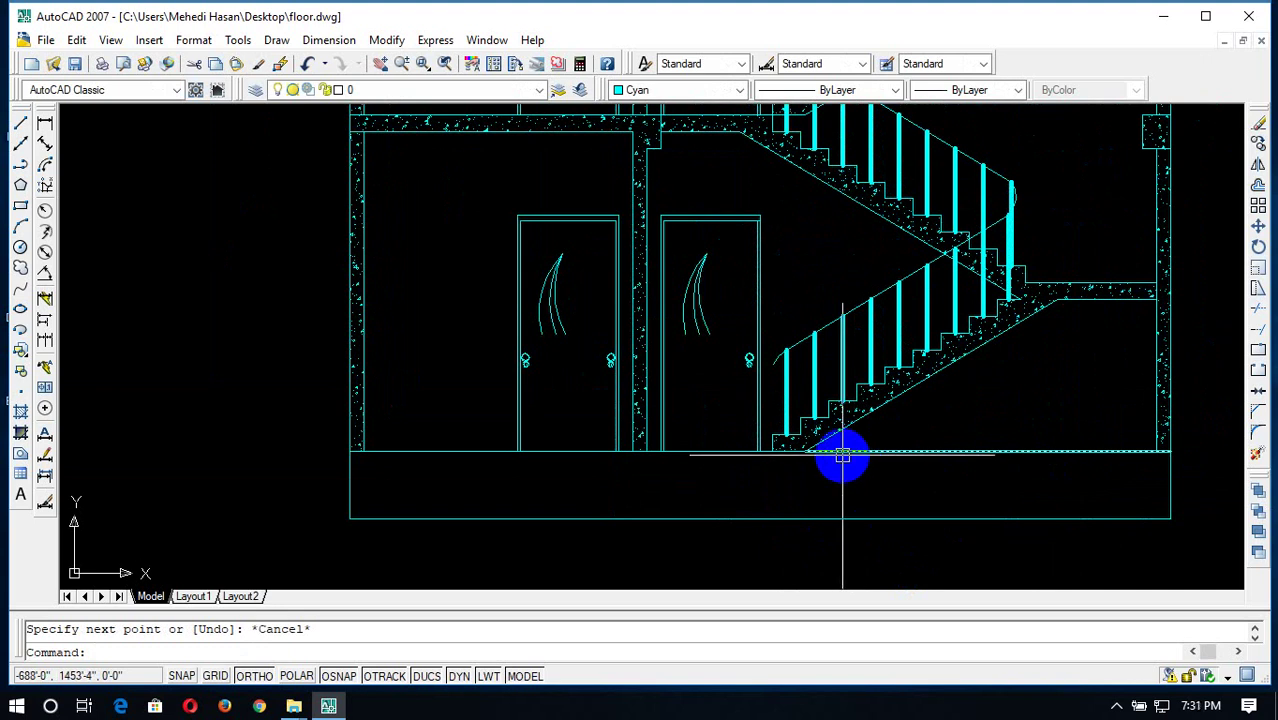
{"action": "scroll", "coordinate": [420, 485], "scroll_direction": "down", "scroll_amount": 2}
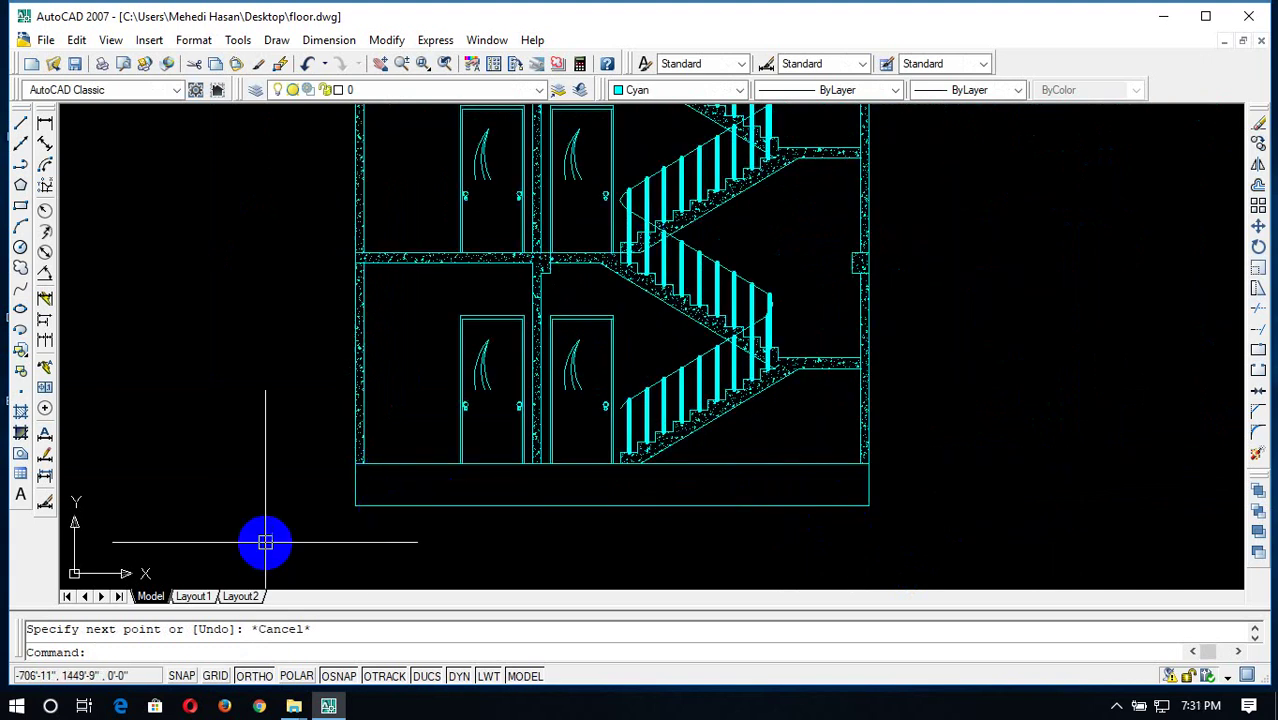
Extend the lower base line further to the left
{"action": "type", "text": "L"}
{"action": "key", "text": "Return"}
{"action": "scroll", "coordinate": [290, 530], "scroll_direction": "up", "scroll_amount": 2}
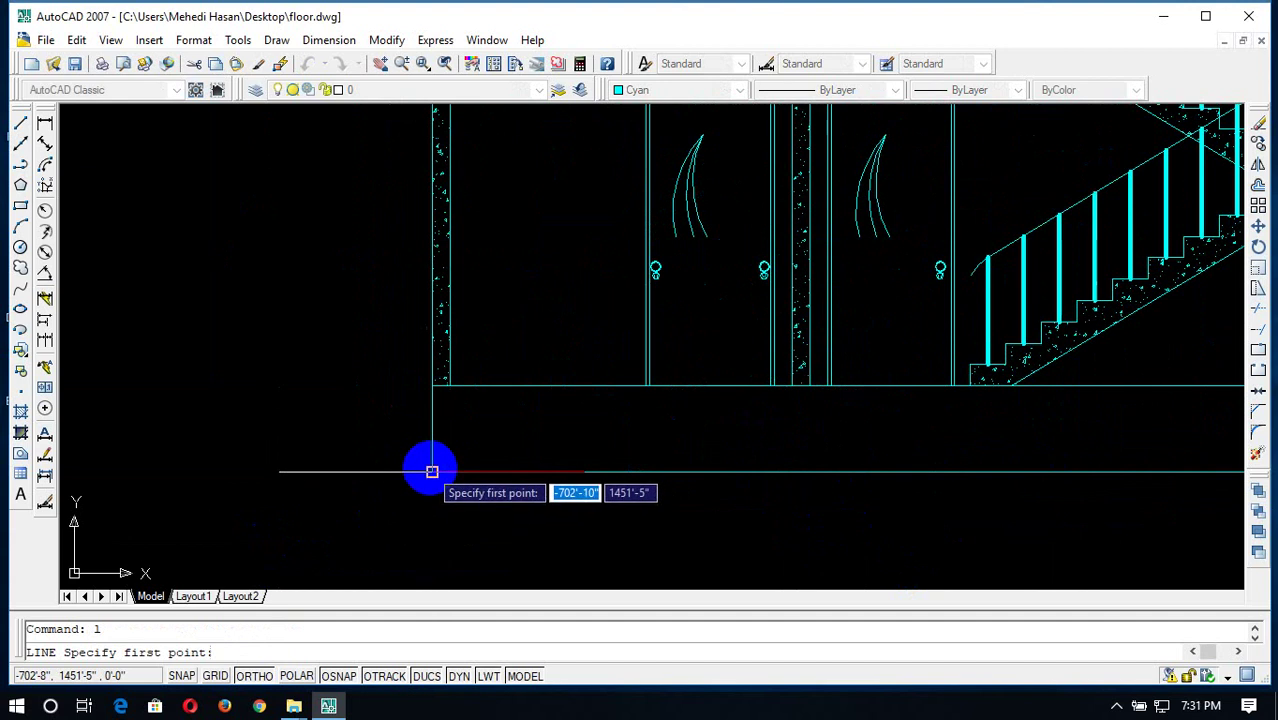
{"action": "left_click", "coordinate": [431, 470]}
{"action": "left_click", "coordinate": [276, 476]}
{"action": "key", "text": "Escape"}
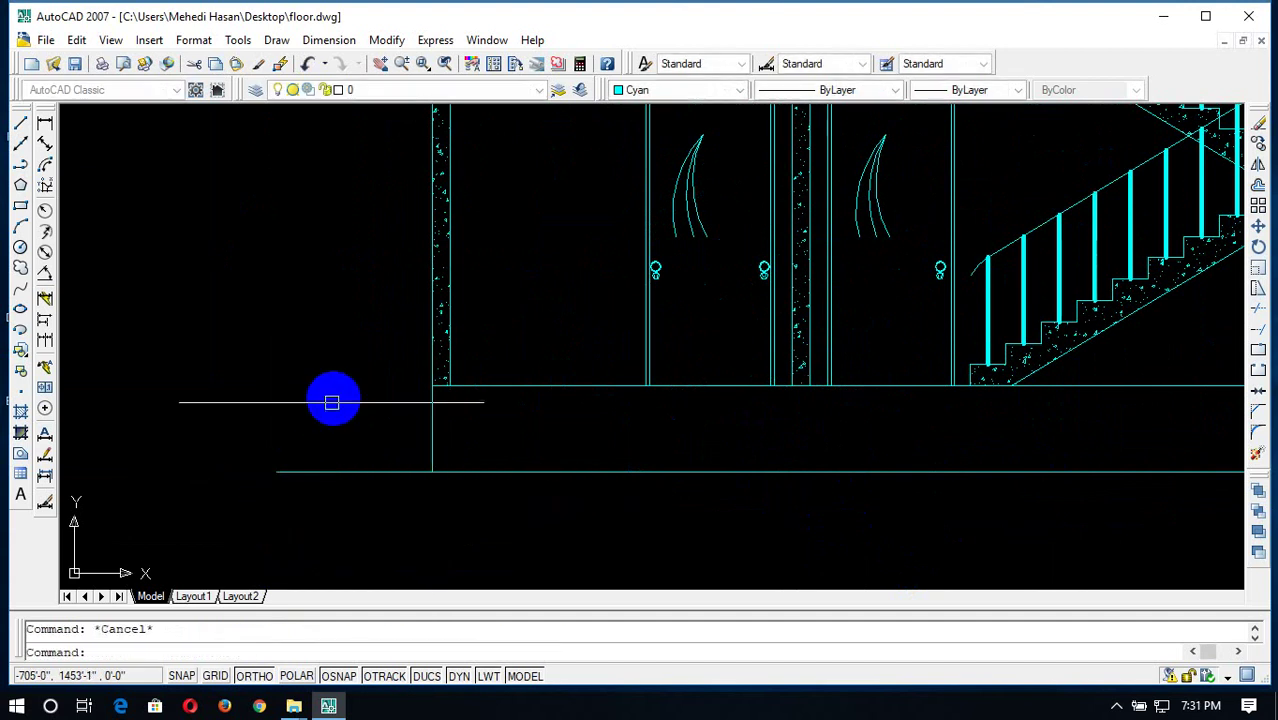
Draw the sloping left edge from the floor's left corner to the lower line's end
{"action": "type", "text": "L"}
{"action": "key", "text": "Return"}
{"action": "left_click", "coordinate": [432, 385]}
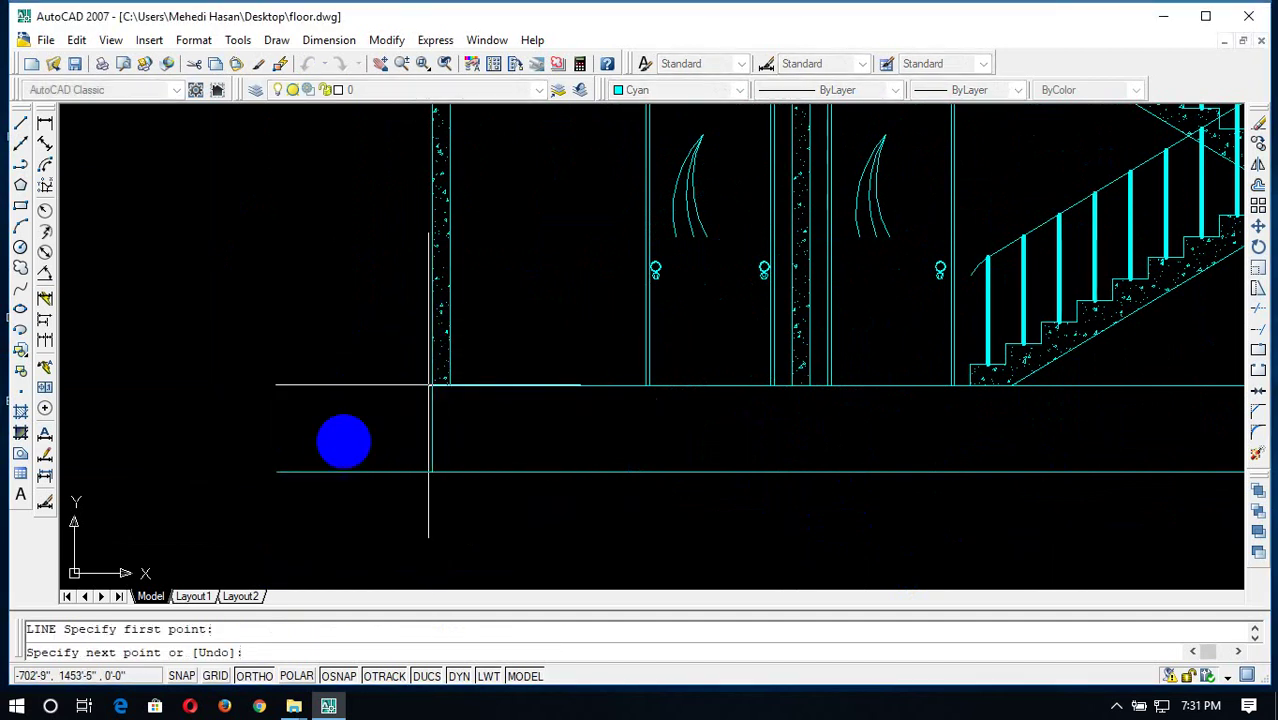
{"action": "left_click", "coordinate": [280, 471]}
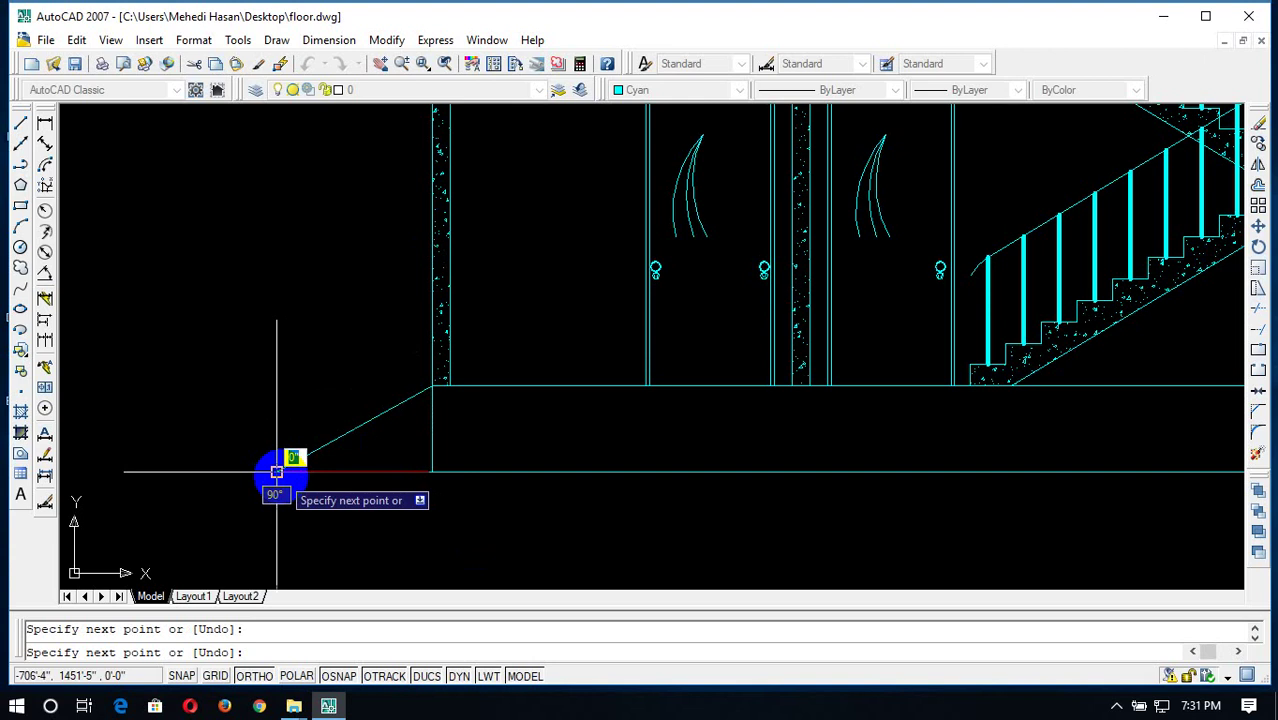
{"action": "key", "text": "Escape"}
{"action": "scroll", "coordinate": [450, 400], "scroll_direction": "down", "scroll_amount": 6}
{"action": "scroll", "coordinate": [456, 386], "scroll_direction": "up", "scroll_amount": 3}
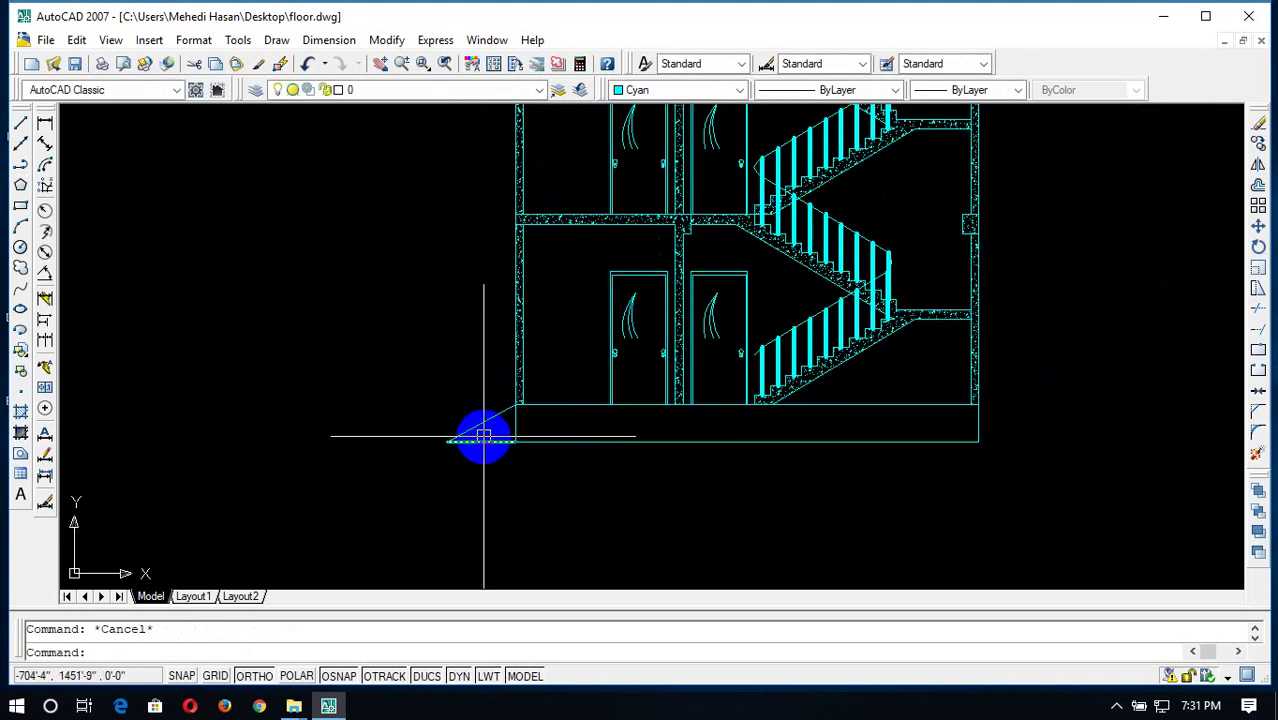
Erase the leftover line segment inside the base
{"action": "type", "text": "tr"}
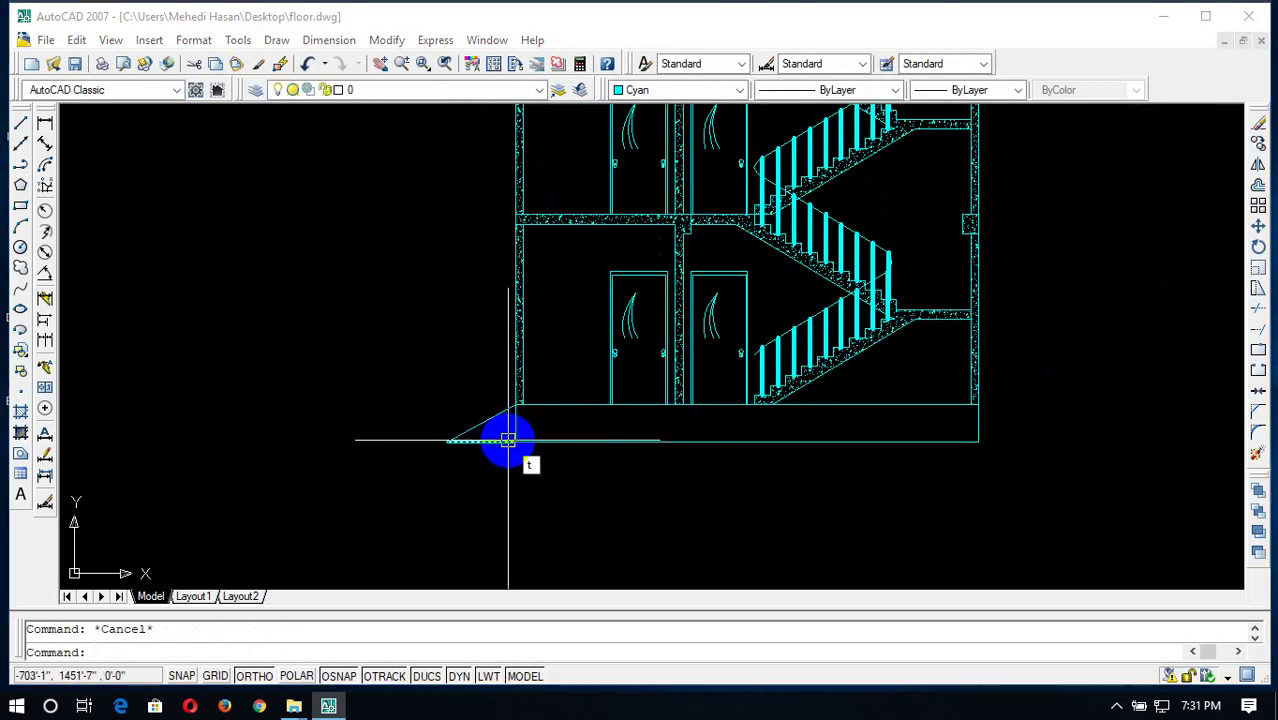
{"action": "key", "text": "Return"}
{"action": "key", "text": "Return"}
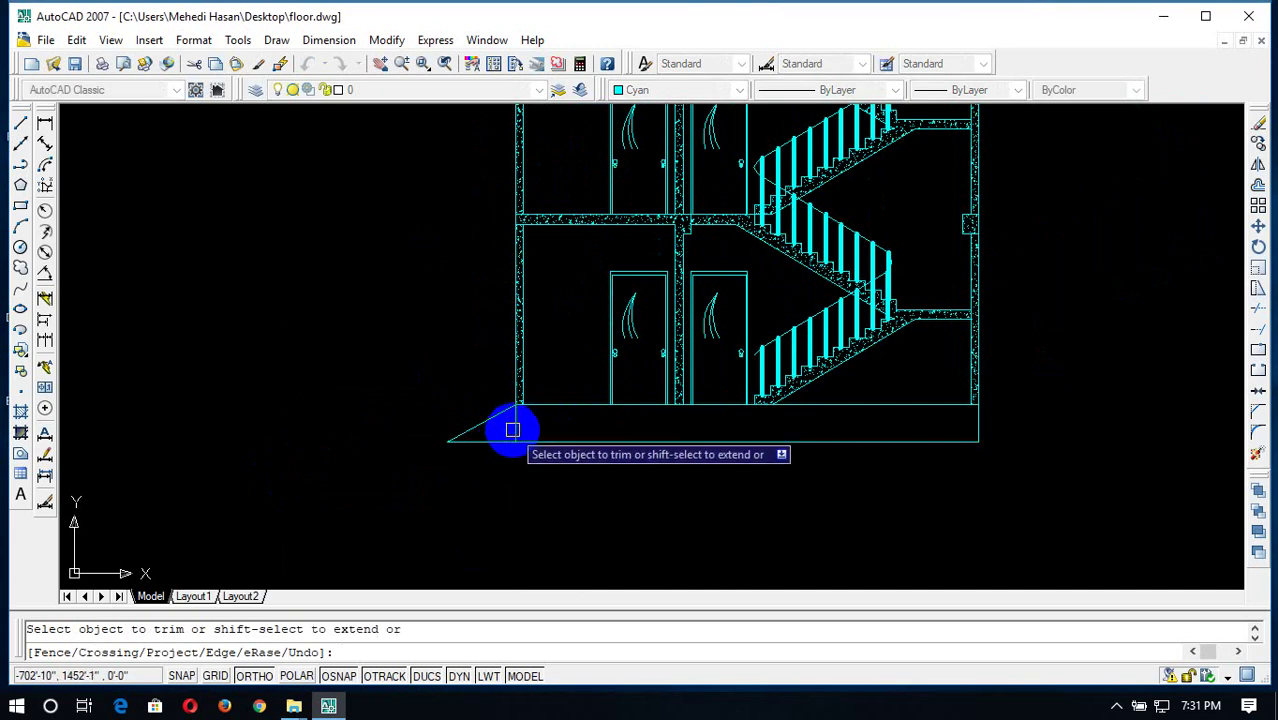
{"action": "key", "text": "Escape"}
{"action": "left_click", "coordinate": [520, 420]}
{"action": "left_click", "coordinate": [510, 430]}
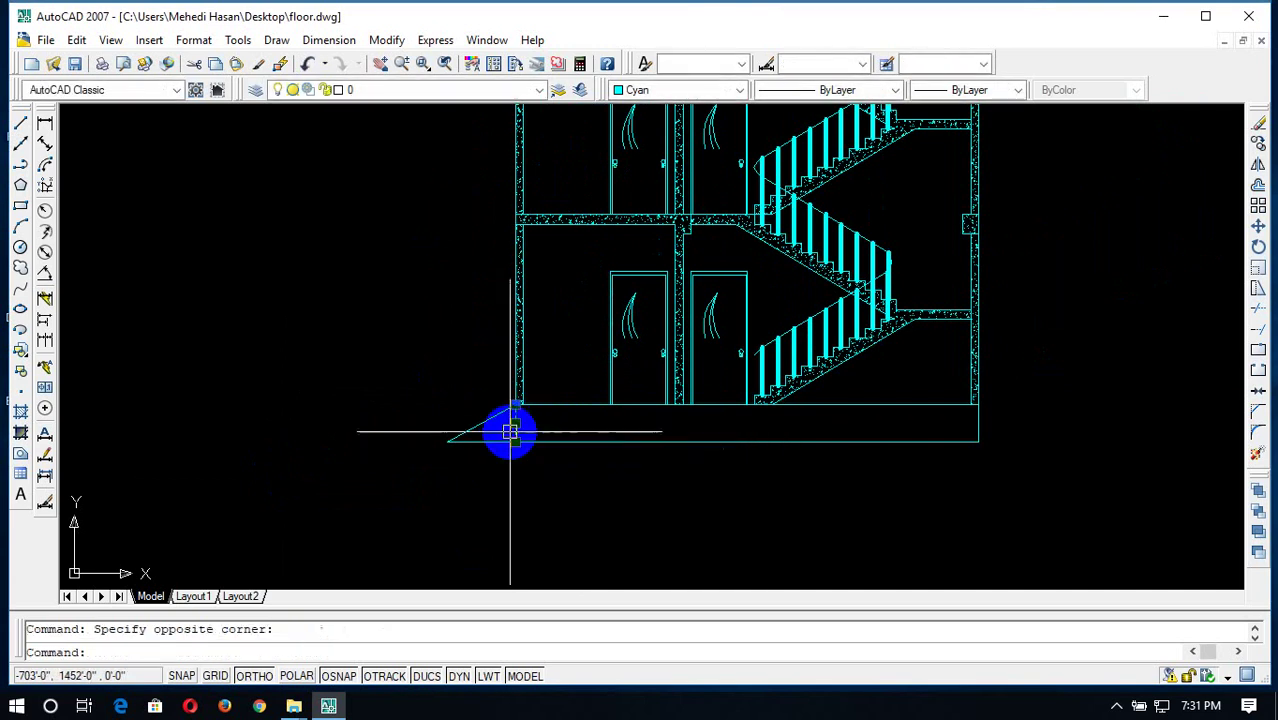
{"action": "key", "text": "Delete"}
{"action": "scroll", "coordinate": [760, 395], "scroll_direction": "down", "scroll_amount": 1}
{"action": "scroll", "coordinate": [830, 410], "scroll_direction": "up", "scroll_amount": 2}
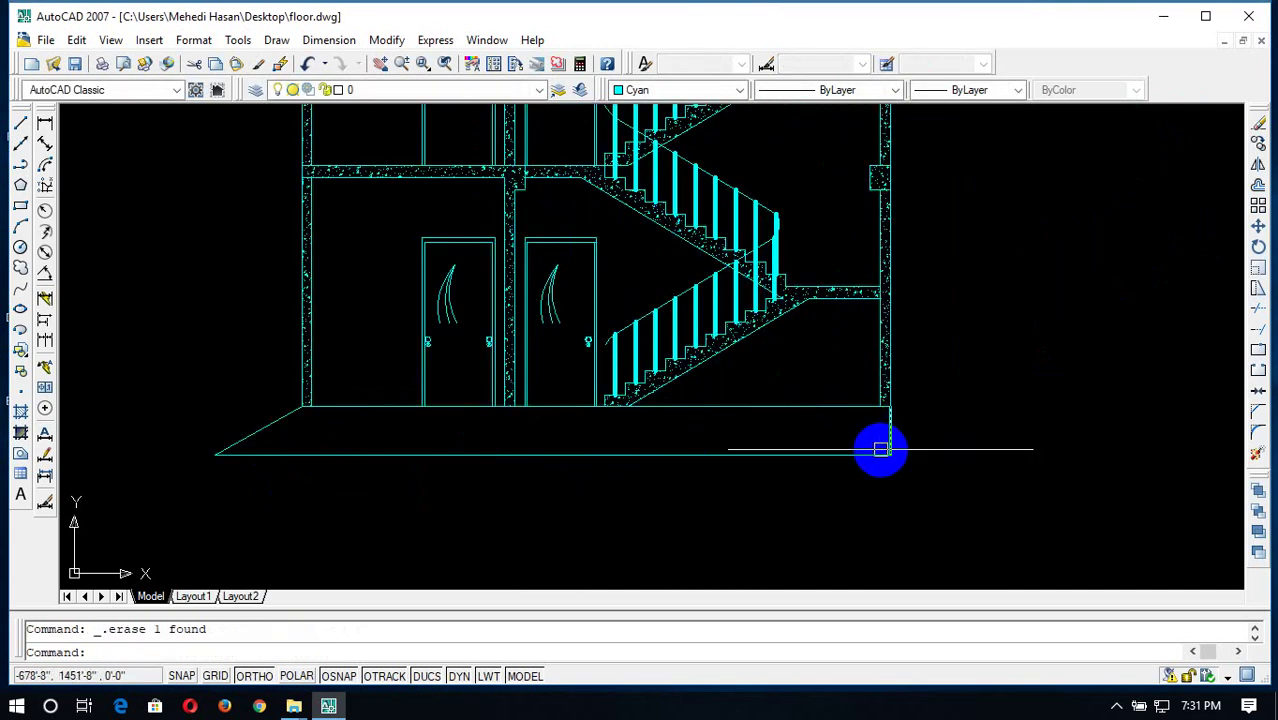
{"action": "key", "text": "Escape"}
Set up offsetting the base's right vertical edge at 3-inch spacing in Multiple mode
{"action": "type", "text": "o"}
{"action": "key", "text": "Return"}
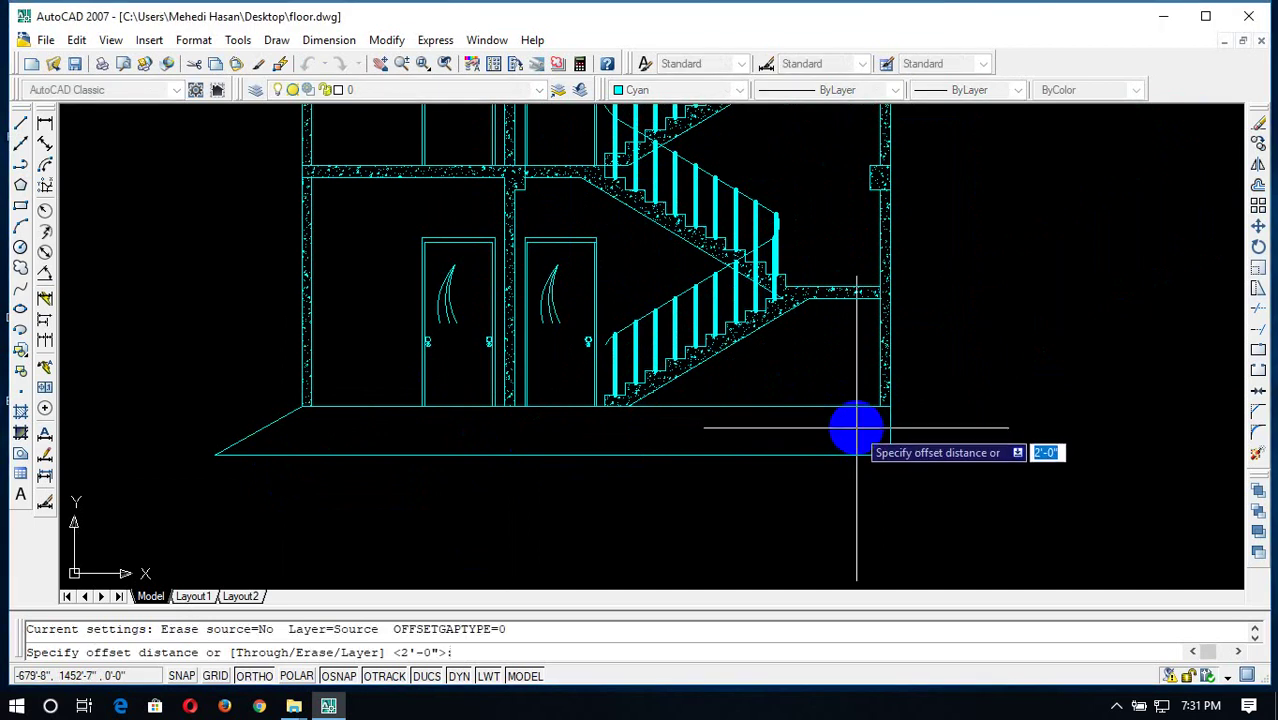
{"action": "type", "text": "2"}
{"action": "key", "text": "Return"}
{"action": "left_click", "coordinate": [882, 430]}
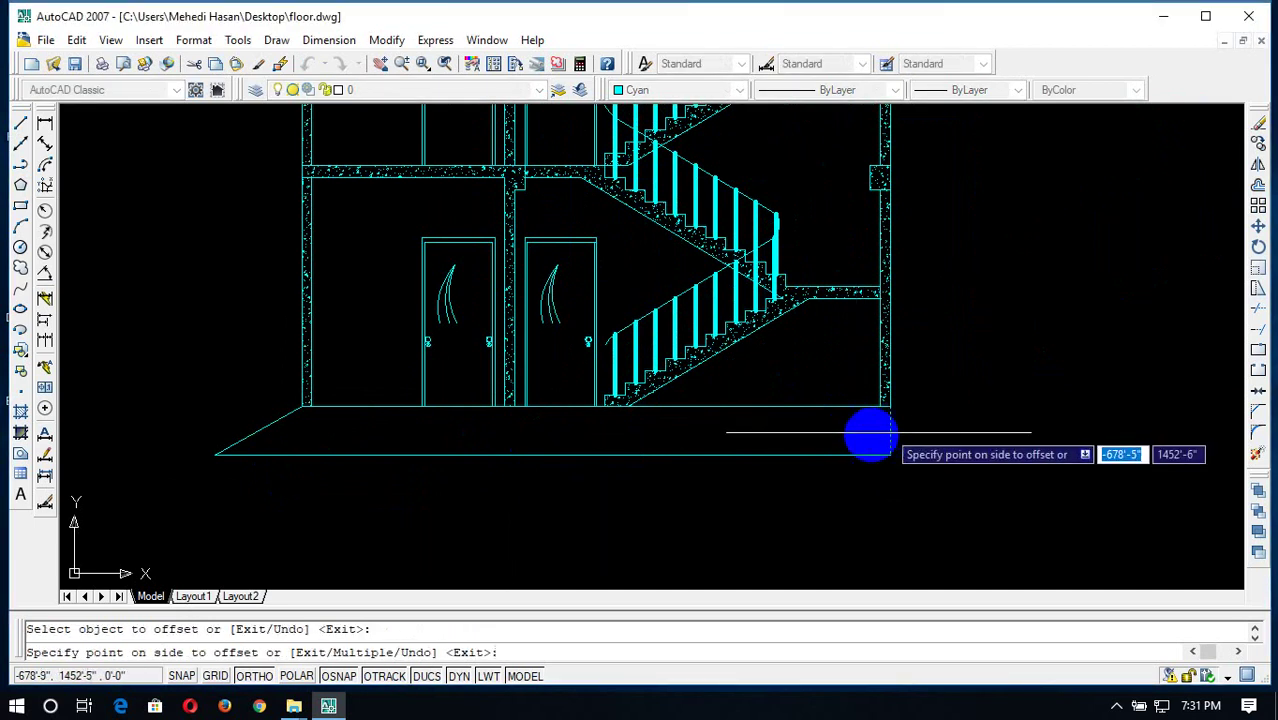
{"action": "key", "text": "Escape"}
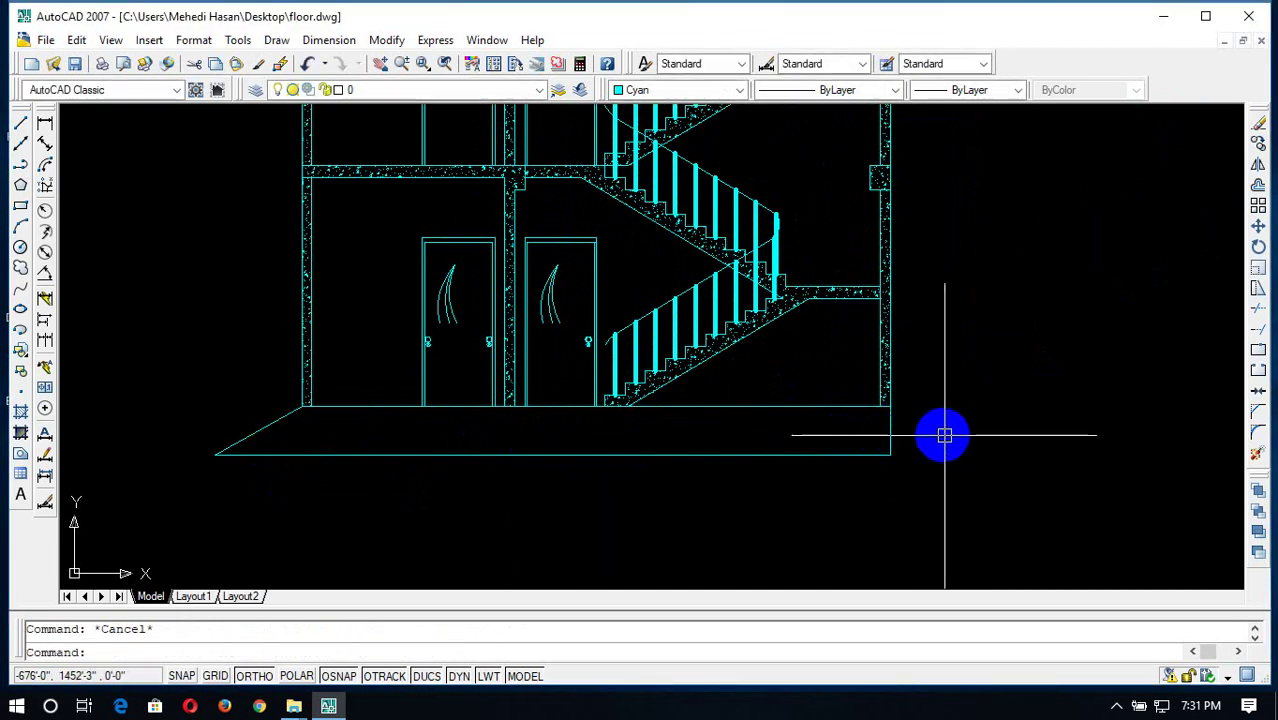
{"action": "type", "text": "o"}
{"action": "key", "text": "Return"}
{"action": "type", "text": "3"}
{"action": "key", "text": "Return"}
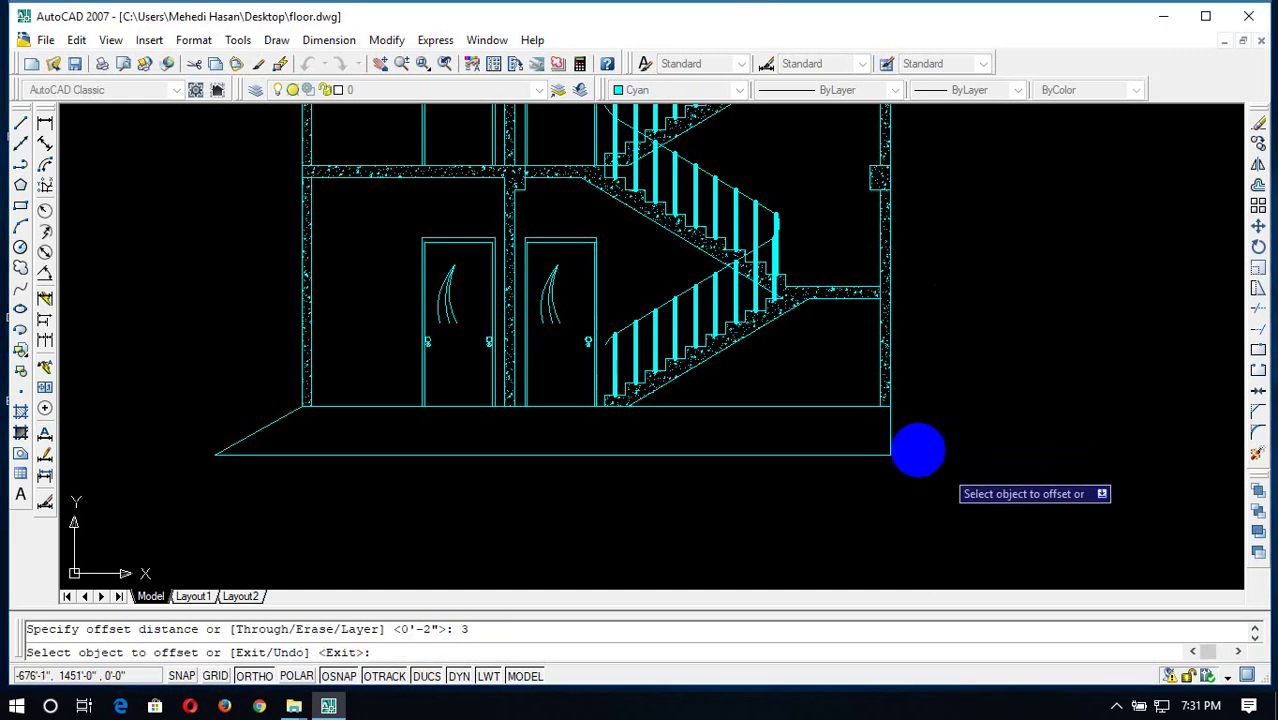
{"action": "left_click", "coordinate": [889, 432]}
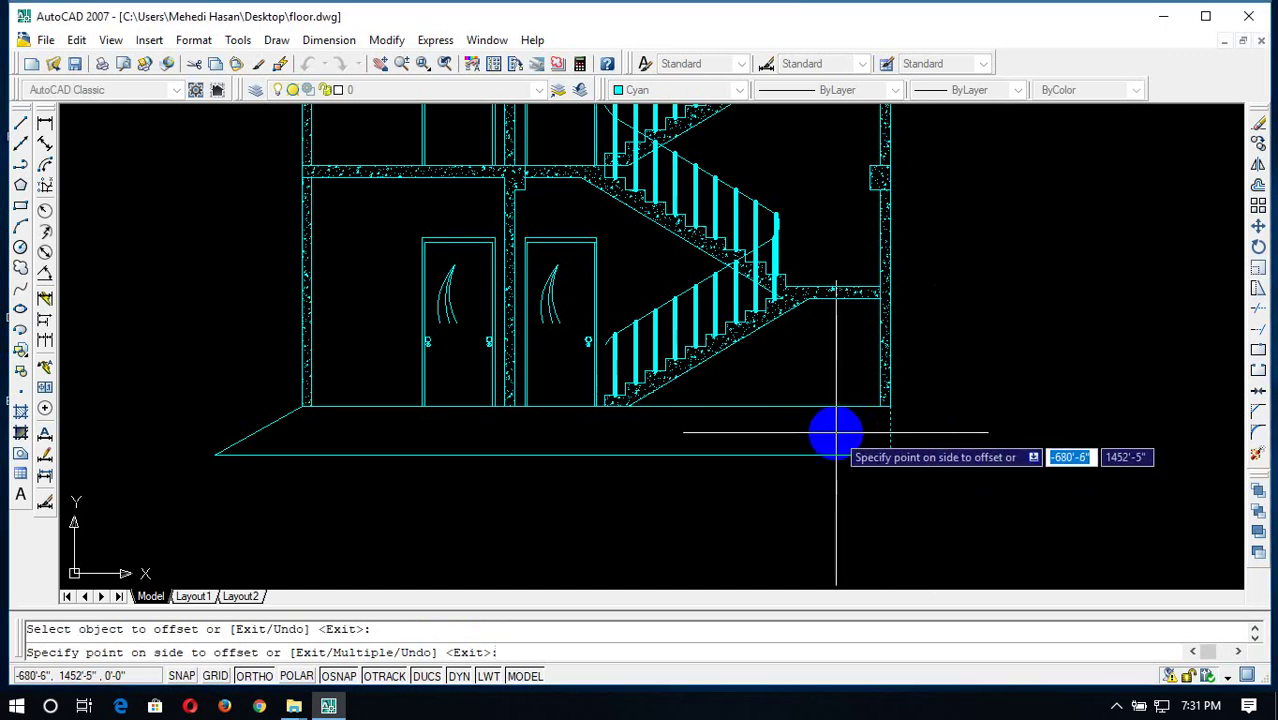
{"action": "type", "text": " m"}
{"action": "key", "text": "Return"}
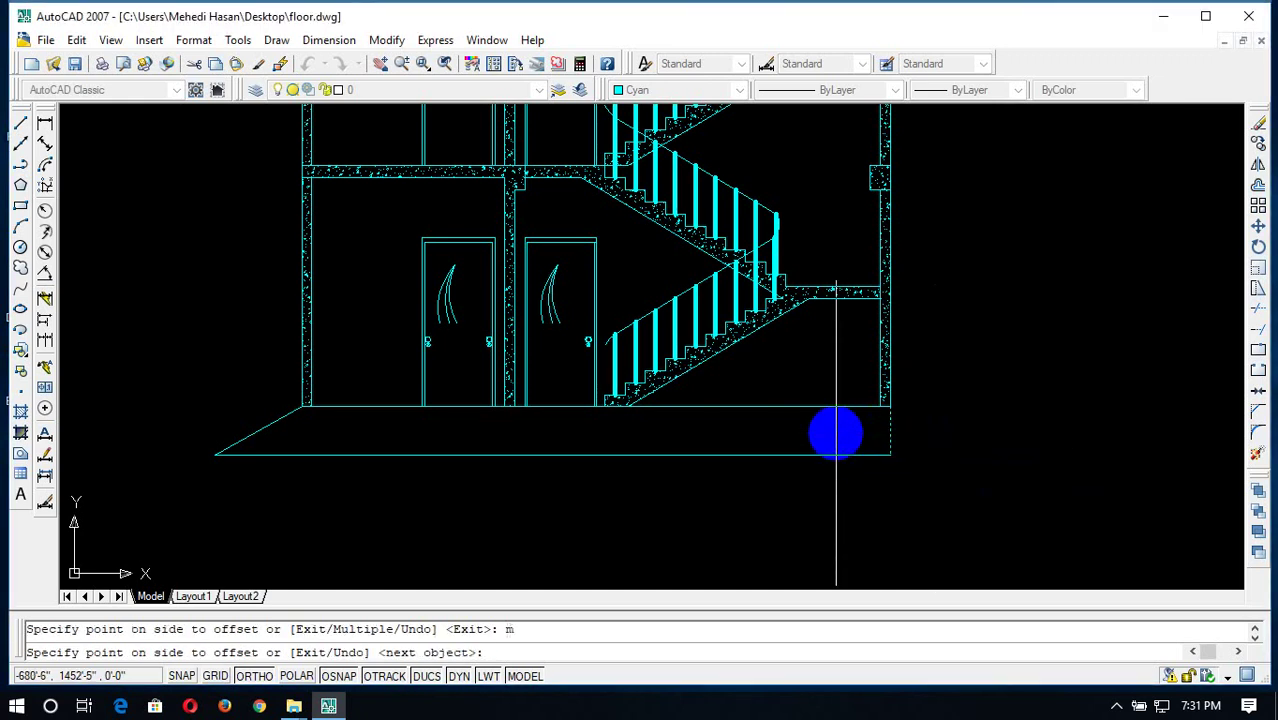
Repeat the 3-inch offsets leftward to fill the base band with vertical lines
{"action": "left_click", "coordinate": [857, 529]}
{"action": "left_click", "coordinate": [840, 522]}
{"action": "left_click", "coordinate": [822, 515]}
{"action": "left_click", "coordinate": [770, 515]}
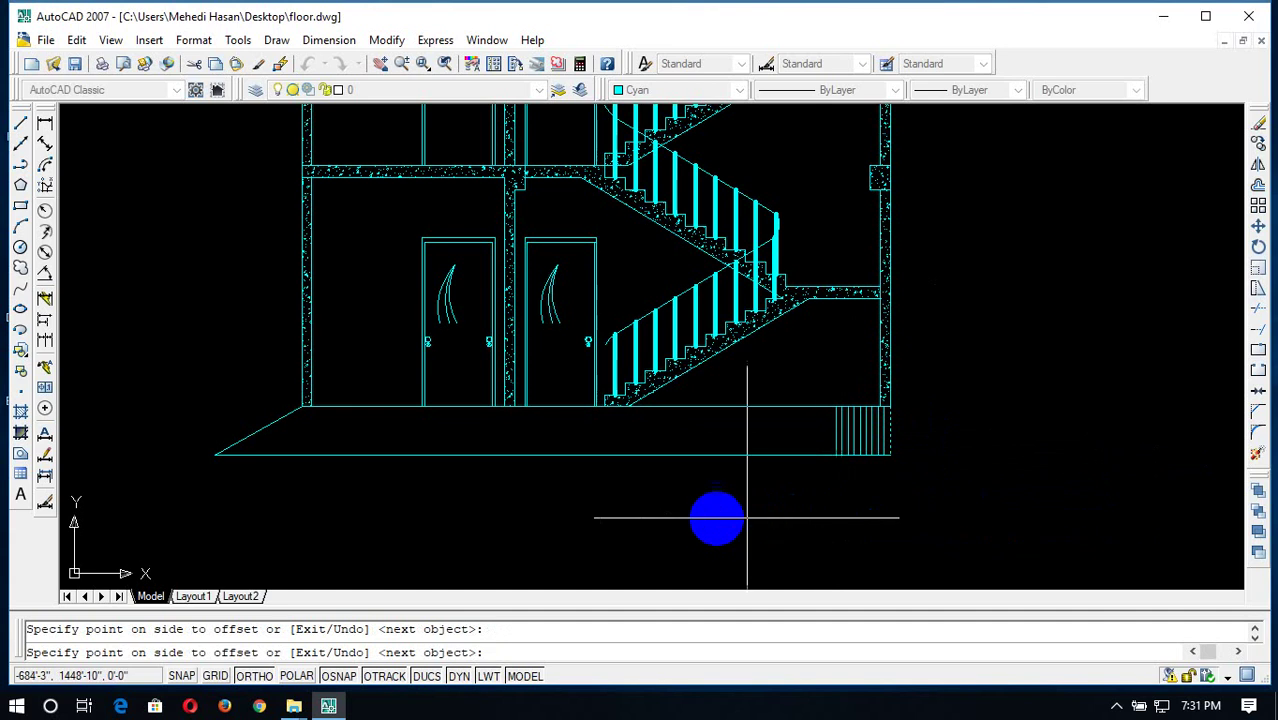
{"action": "left_click", "coordinate": [716, 516]}
{"action": "left_click", "coordinate": [600, 520]}
{"action": "left_click", "coordinate": [533, 522]}
{"action": "left_click", "coordinate": [397, 513]}
{"action": "left_click", "coordinate": [330, 525]}
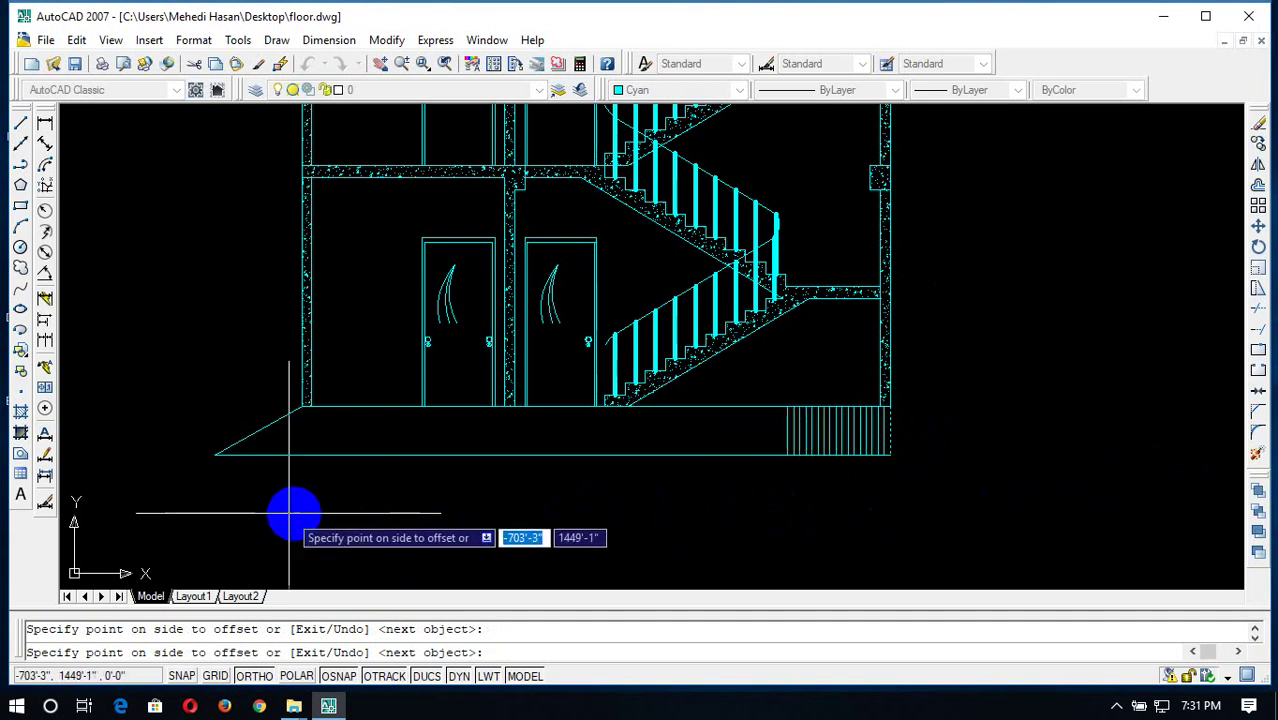
{"action": "left_click", "coordinate": [462, 500]}
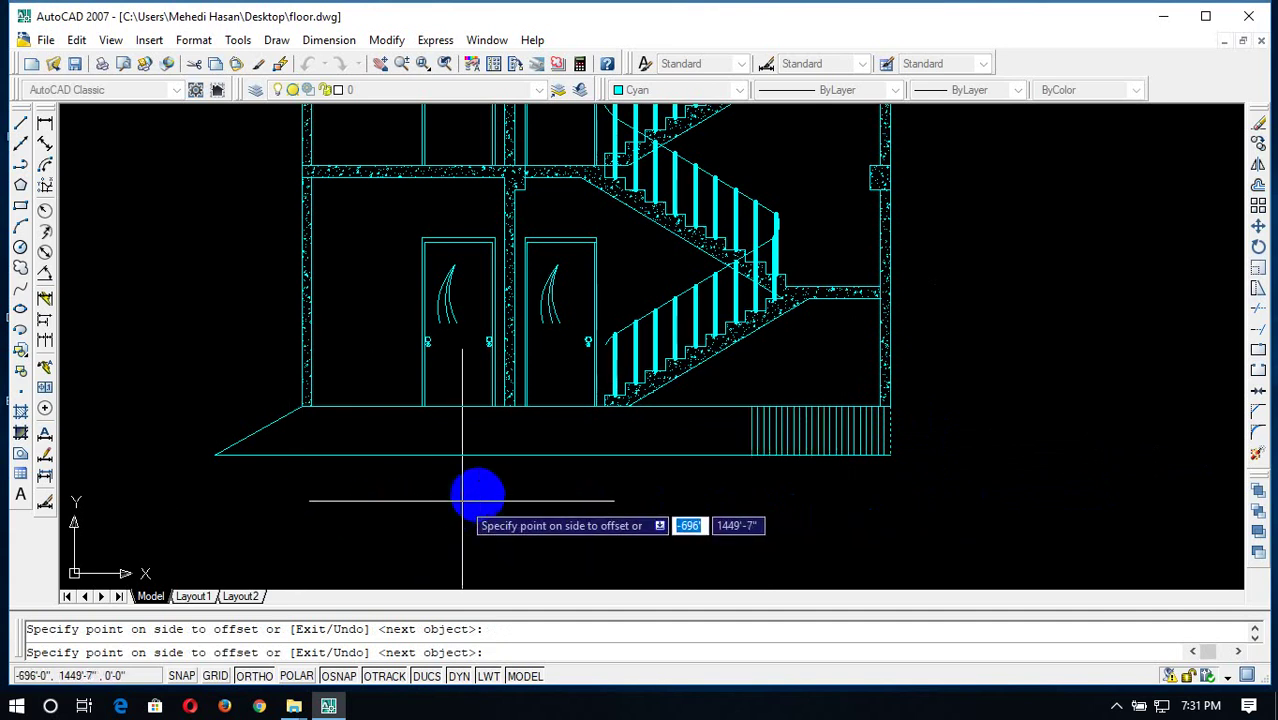
{"action": "scroll", "coordinate": [462, 500], "scroll_direction": "down", "scroll_amount": 4}
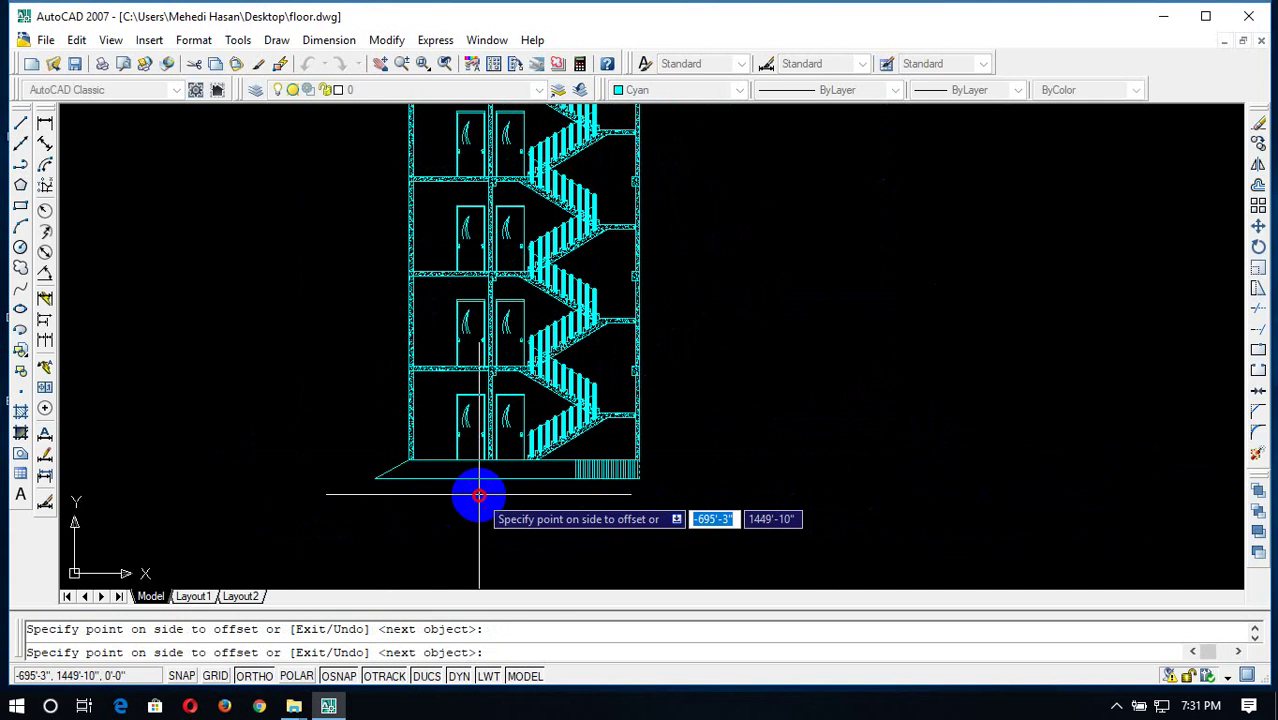
{"action": "left_click", "coordinate": [480, 494]}
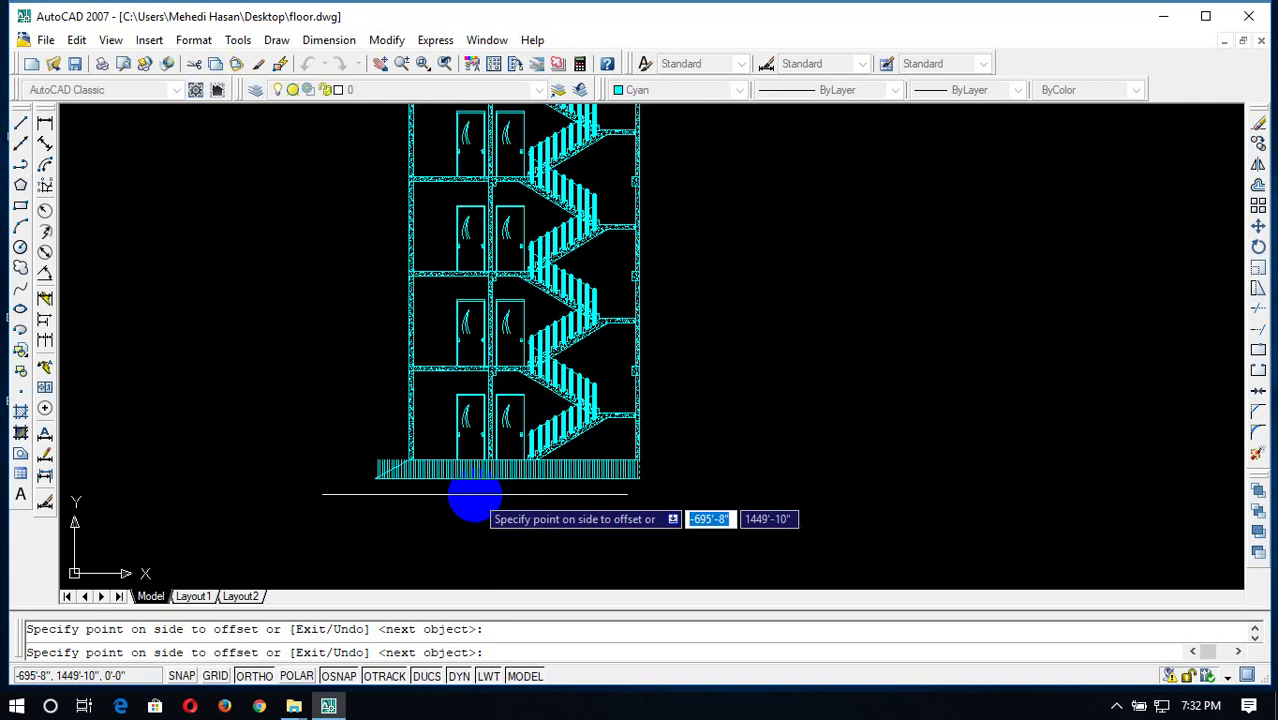
Trim the vertical hatch lines protruding above the sloping left edge using crossing windows
{"action": "key", "text": "Escape"}
{"action": "type", "text": "tr"}
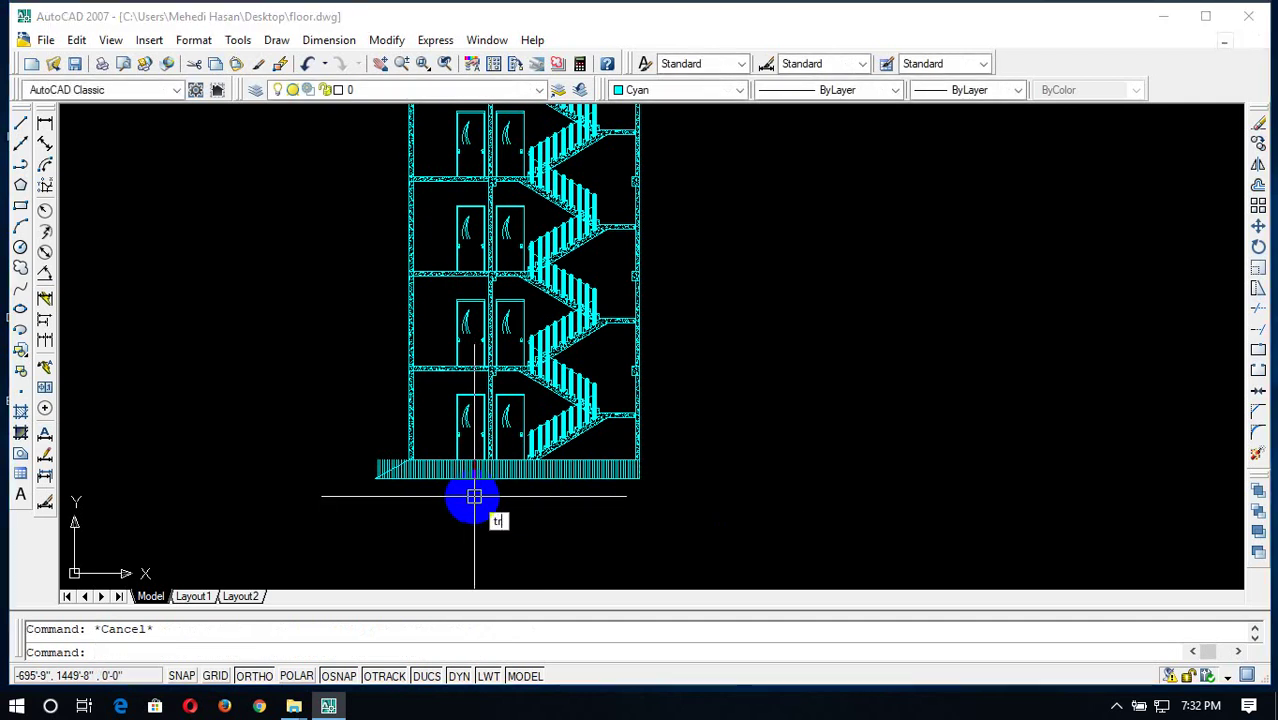
{"action": "key", "text": "Return"}
{"action": "key", "text": "Return"}
{"action": "scroll", "coordinate": [385, 466], "scroll_direction": "up", "scroll_amount": 2}
{"action": "scroll", "coordinate": [374, 457], "scroll_direction": "up", "scroll_amount": 3}
{"action": "scroll", "coordinate": [374, 457], "scroll_direction": "up", "scroll_amount": 2}
{"action": "left_click", "coordinate": [522, 394]}
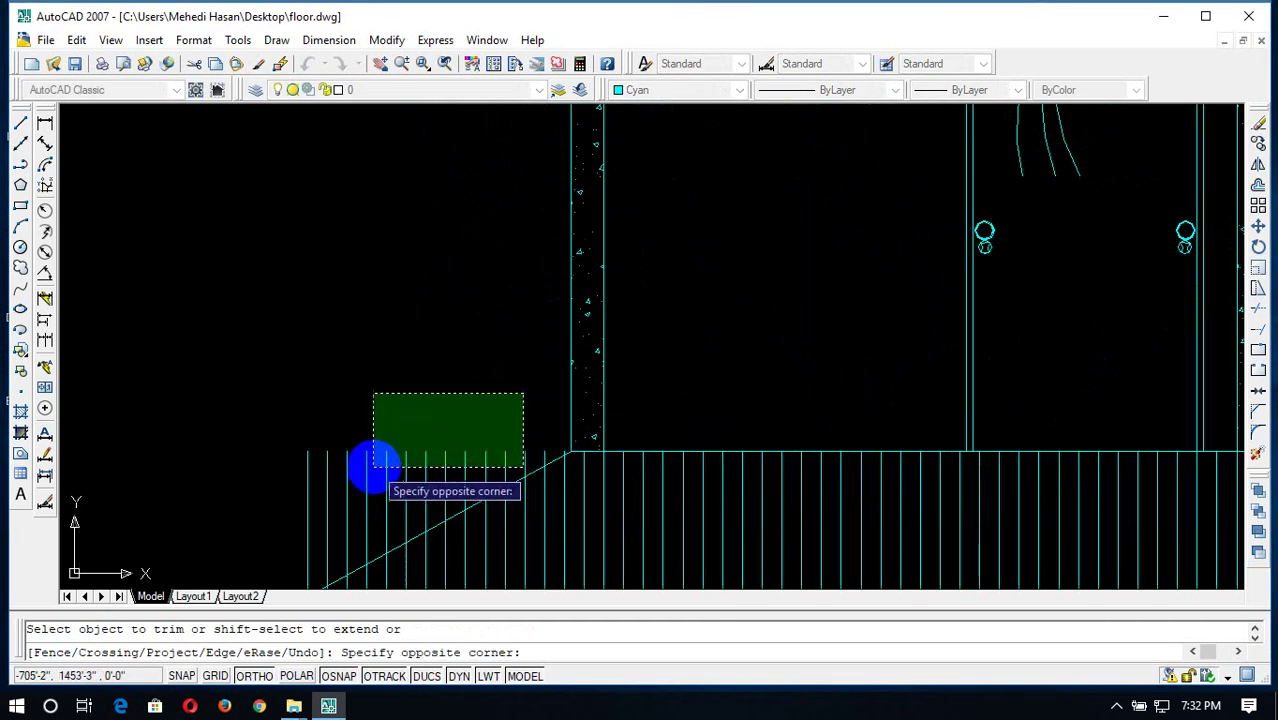
{"action": "left_click", "coordinate": [374, 466]}
{"action": "left_click", "coordinate": [391, 409]}
{"action": "left_click", "coordinate": [305, 500]}
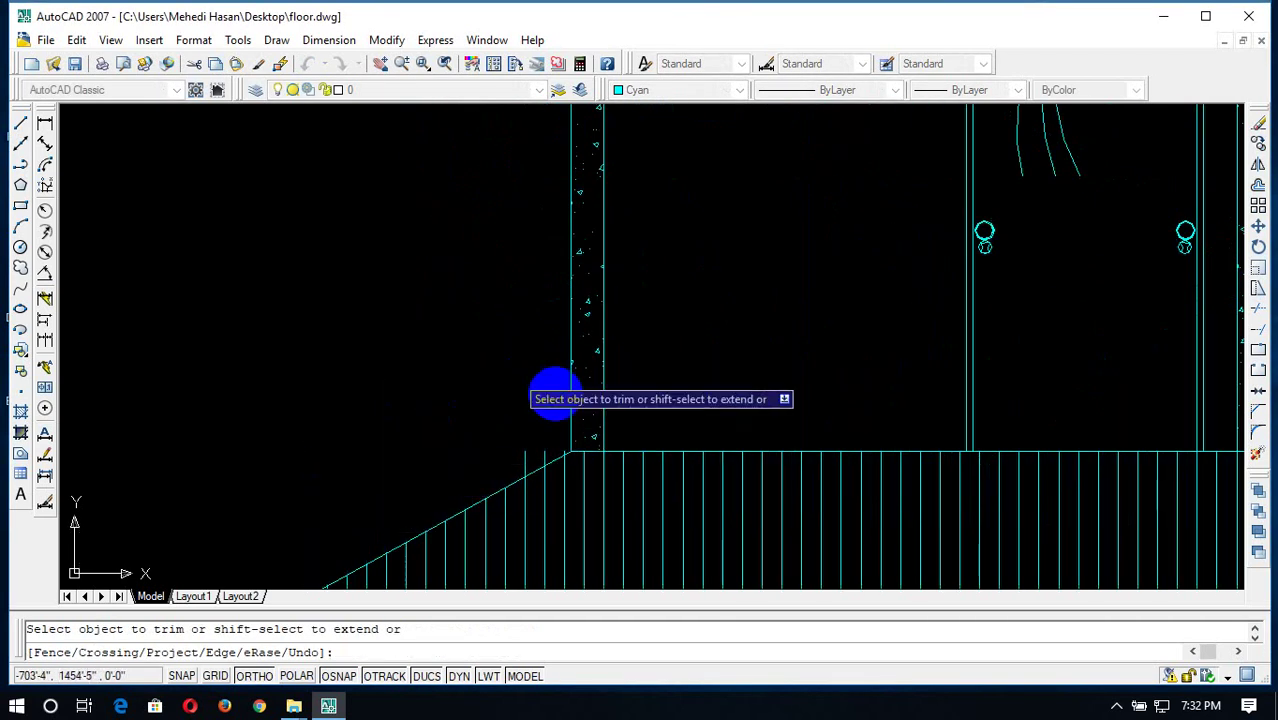
{"action": "left_click", "coordinate": [521, 459]}
{"action": "left_click", "coordinate": [542, 451]}
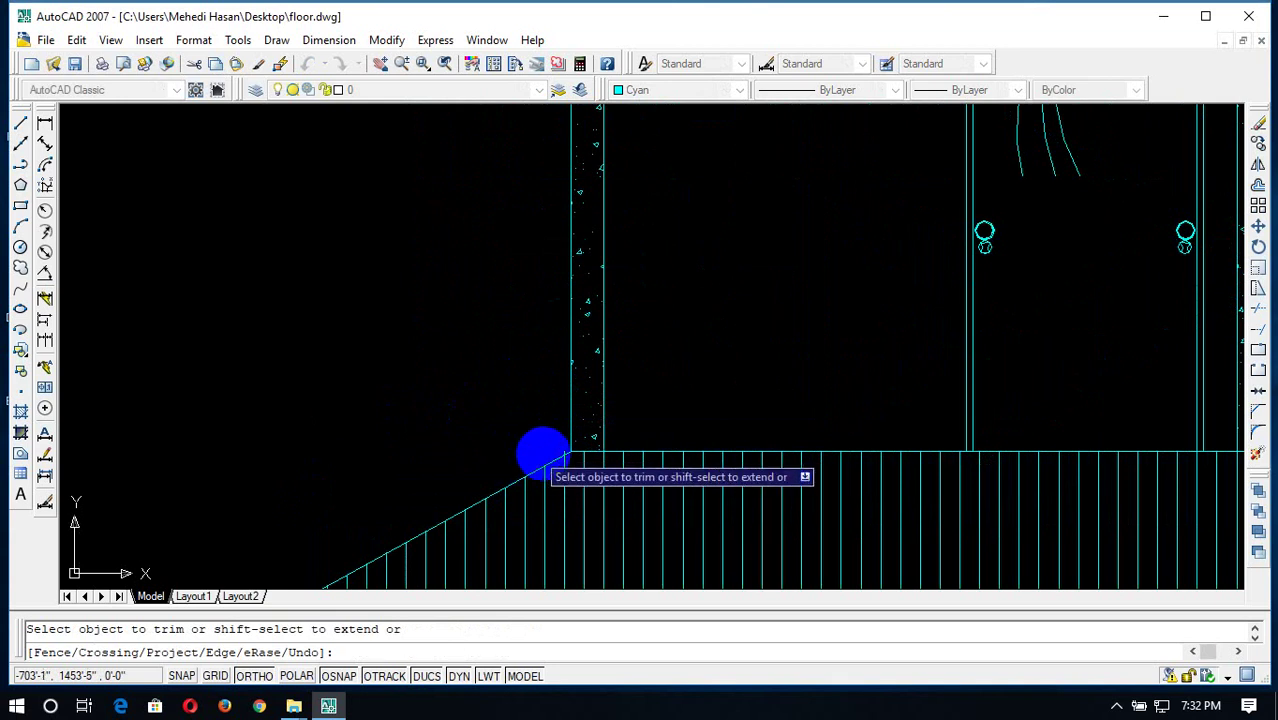
{"action": "scroll", "coordinate": [546, 450], "scroll_direction": "up", "scroll_amount": 4}
{"action": "scroll", "coordinate": [595, 443], "scroll_direction": "down", "scroll_amount": 3}
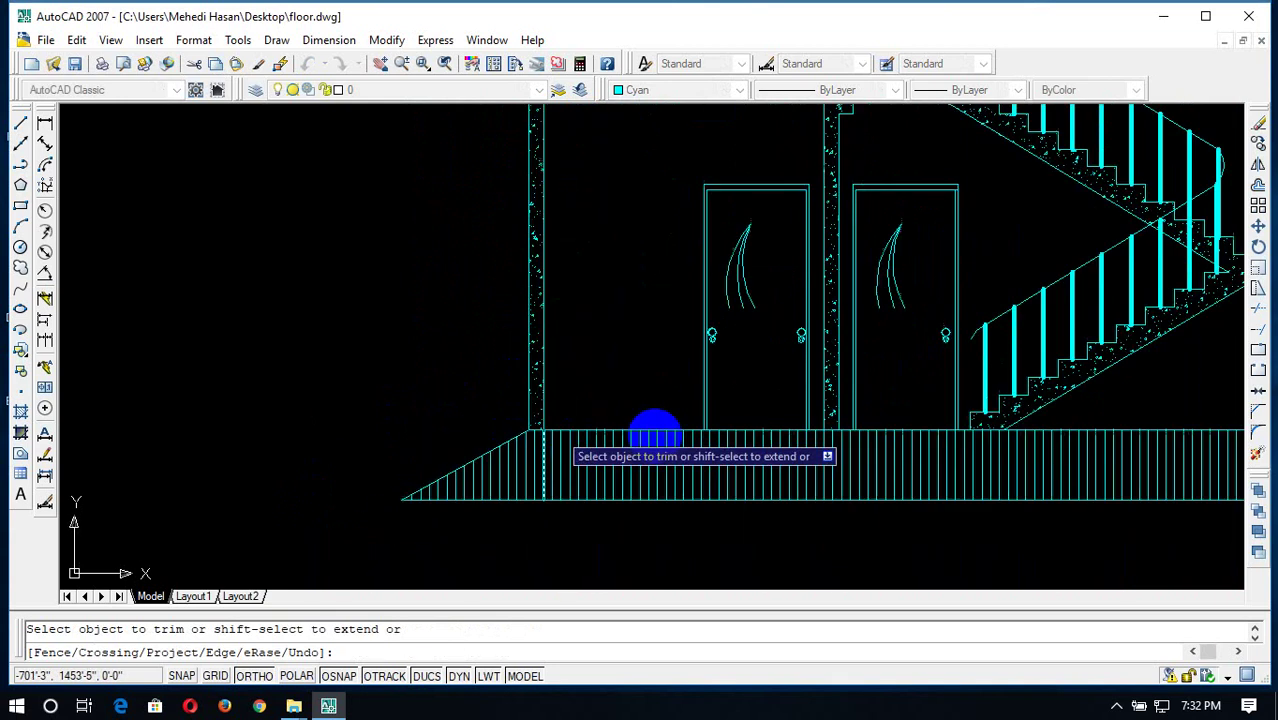
{"action": "key", "text": "Escape"}
{"action": "scroll", "coordinate": [565, 437], "scroll_direction": "down", "scroll_amount": 2}
{"action": "scroll", "coordinate": [822, 444], "scroll_direction": "down", "scroll_amount": 1}
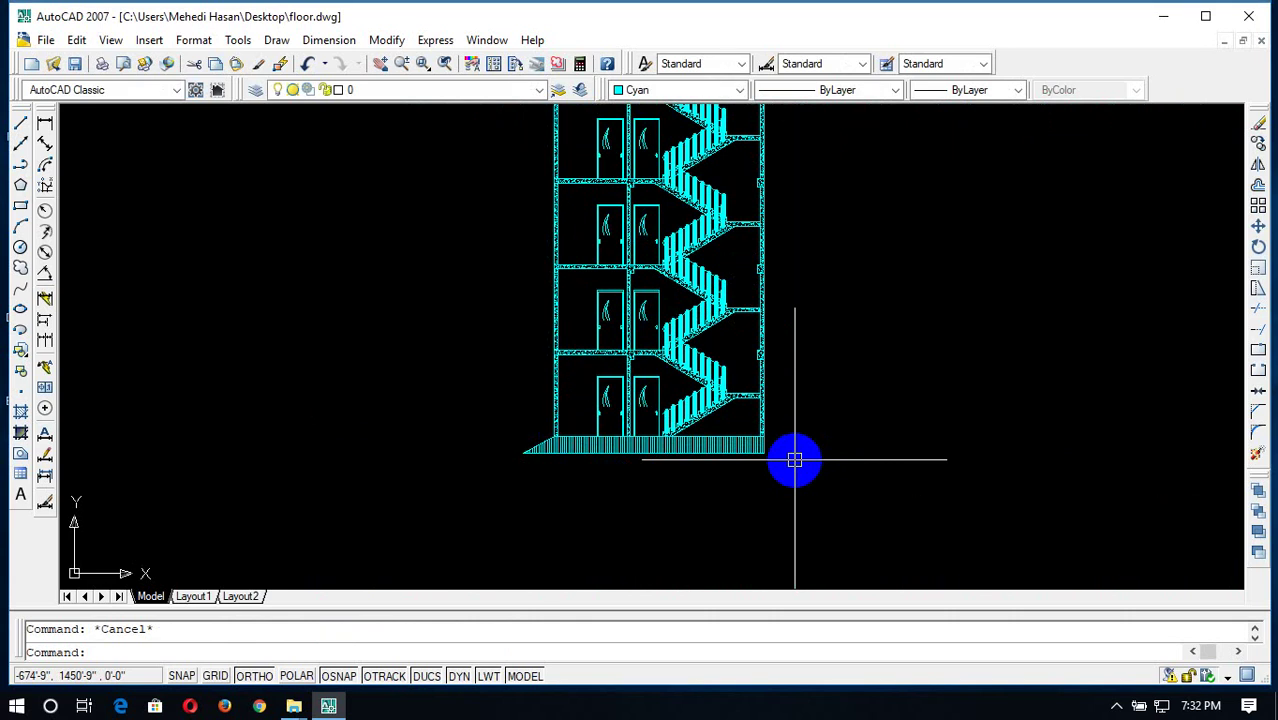
{"action": "scroll", "coordinate": [787, 451], "scroll_direction": "down", "scroll_amount": 3}
{"action": "scroll", "coordinate": [696, 422], "scroll_direction": "up", "scroll_amount": 5}
{"action": "scroll", "coordinate": [545, 402], "scroll_direction": "up", "scroll_amount": 2}
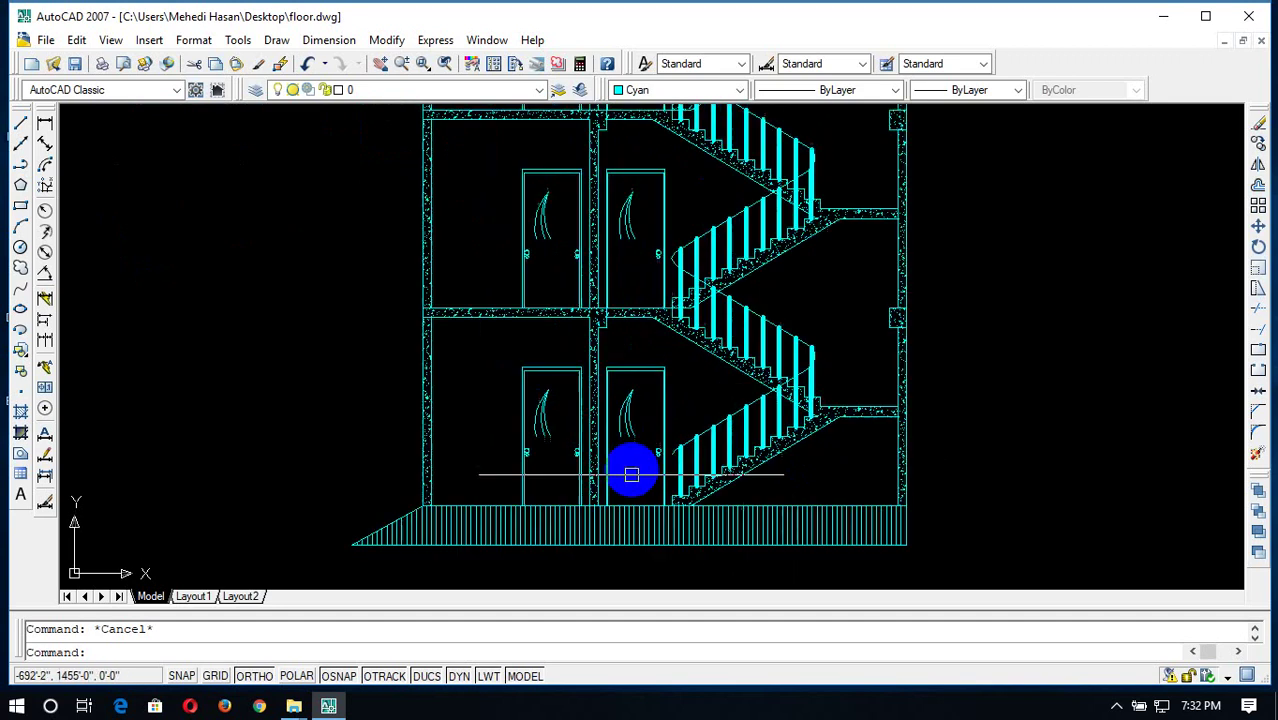
{"action": "scroll", "coordinate": [631, 474], "scroll_direction": "up", "scroll_amount": 2}
{"action": "scroll", "coordinate": [695, 305], "scroll_direction": "down", "scroll_amount": 1}
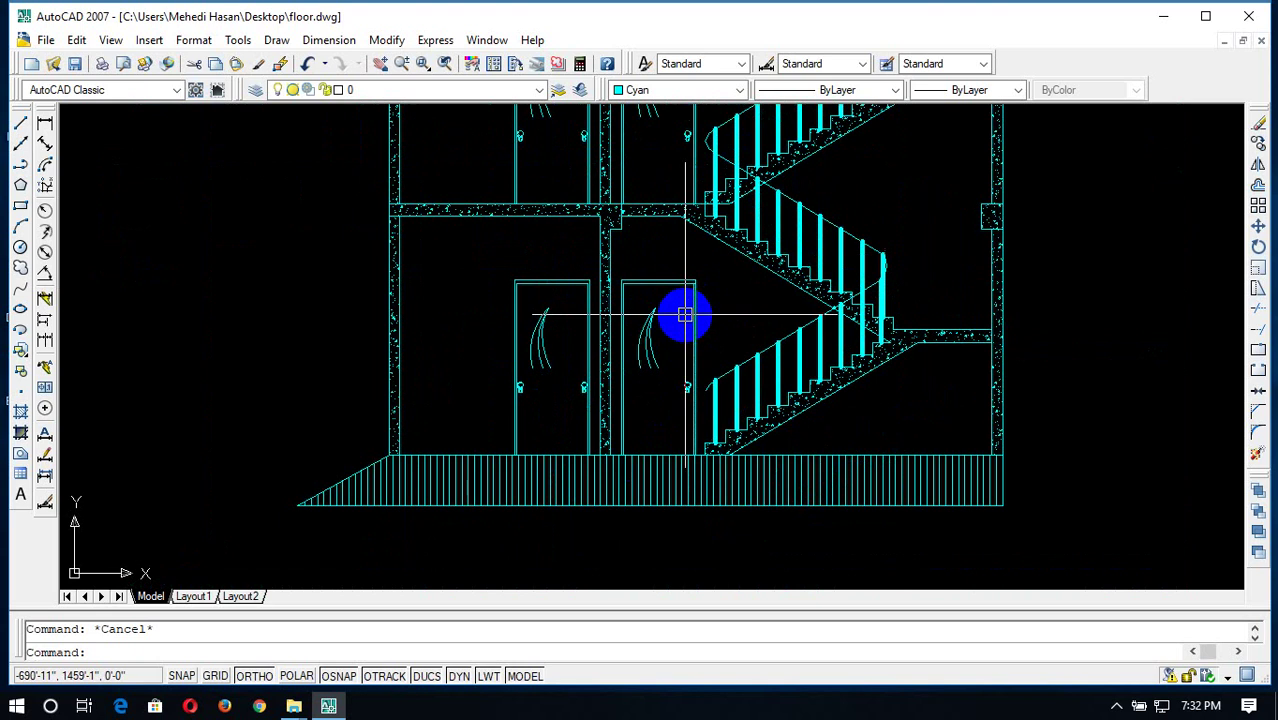
{"action": "scroll", "coordinate": [650, 194], "scroll_direction": "down", "scroll_amount": 5}
{"action": "mouse_move", "coordinate": [650, 194]}
{"action": "middle_mouse_down"}
{"action": "mouse_move", "coordinate": [767, 379]}
{"action": "mouse_move", "coordinate": [773, 463]}
{"action": "middle_mouse_up"}
{"action": "scroll", "coordinate": [531, 320], "scroll_direction": "up", "scroll_amount": 2}
{"action": "scroll", "coordinate": [596, 194], "scroll_direction": "up", "scroll_amount": 3}
{"action": "scroll", "coordinate": [597, 196], "scroll_direction": "up", "scroll_amount": 6}
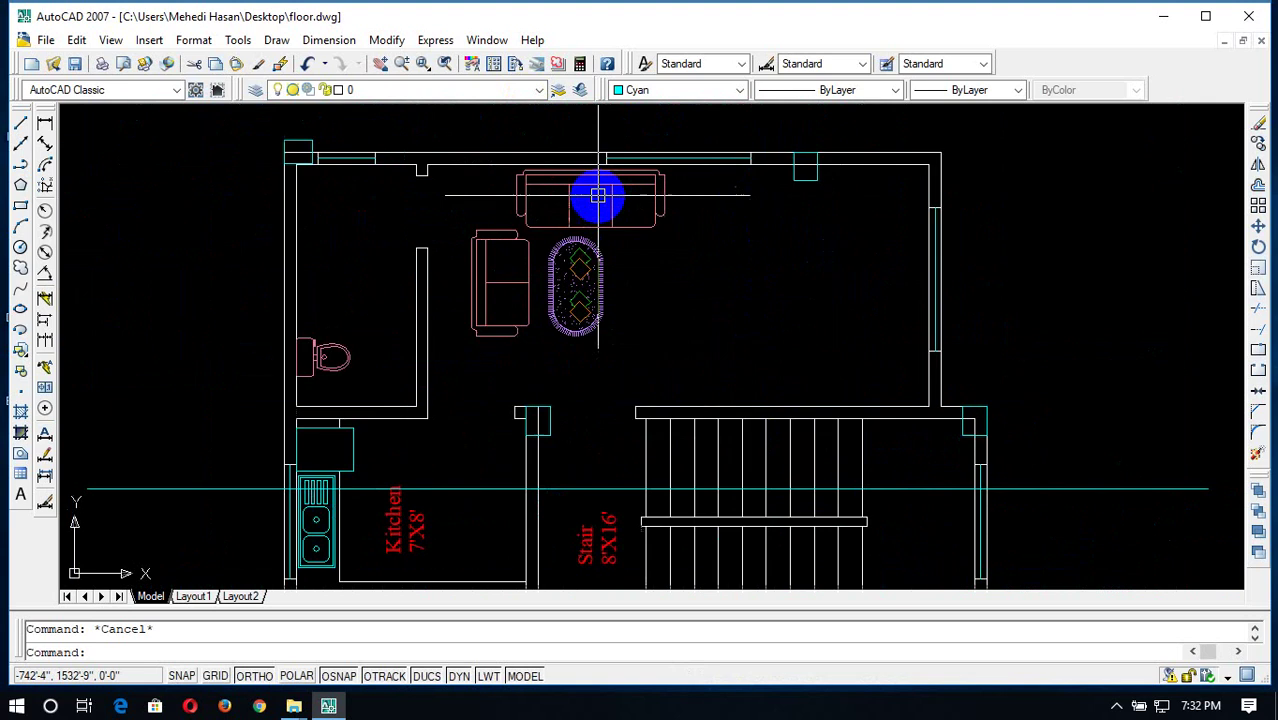
{"action": "scroll", "coordinate": [602, 193], "scroll_direction": "down", "scroll_amount": 3}
{"action": "scroll", "coordinate": [613, 185], "scroll_direction": "down", "scroll_amount": 3}
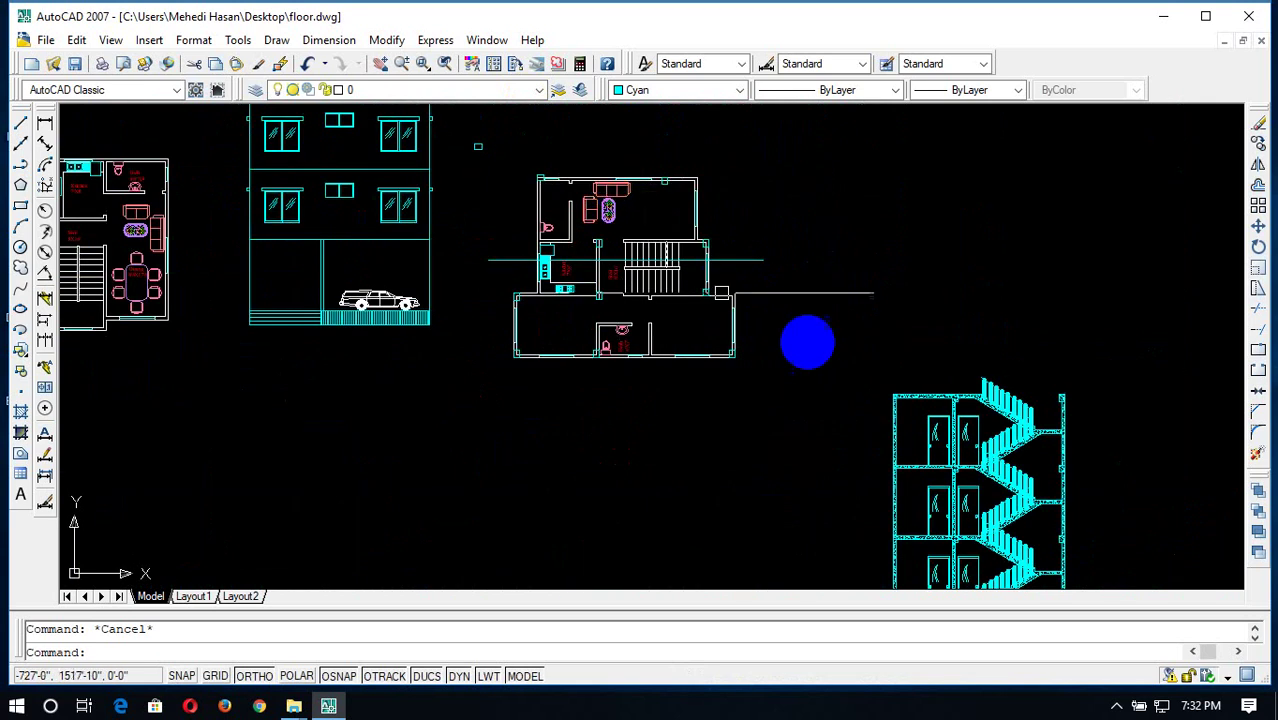
{"action": "scroll", "coordinate": [880, 500], "scroll_direction": "down", "scroll_amount": 2}
{"action": "scroll", "coordinate": [880, 500], "scroll_direction": "up", "scroll_amount": 5}
{"action": "scroll", "coordinate": [860, 470], "scroll_direction": "up", "scroll_amount": 2}
{"action": "scroll", "coordinate": [847, 450], "scroll_direction": "up", "scroll_amount": 2}
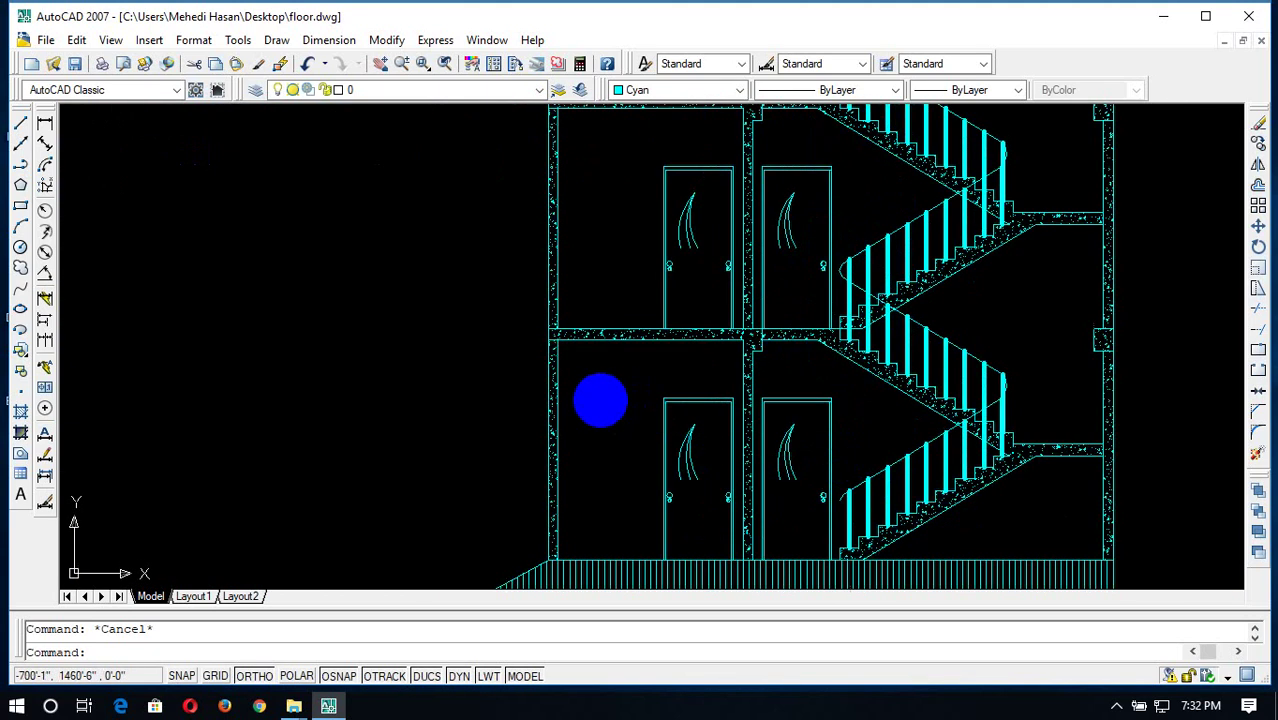
{"action": "scroll", "coordinate": [790, 428], "scroll_direction": "down", "scroll_amount": 2}
{"action": "scroll", "coordinate": [787, 428], "scroll_direction": "up", "scroll_amount": 2}
{"action": "scroll", "coordinate": [807, 362], "scroll_direction": "up", "scroll_amount": 1}
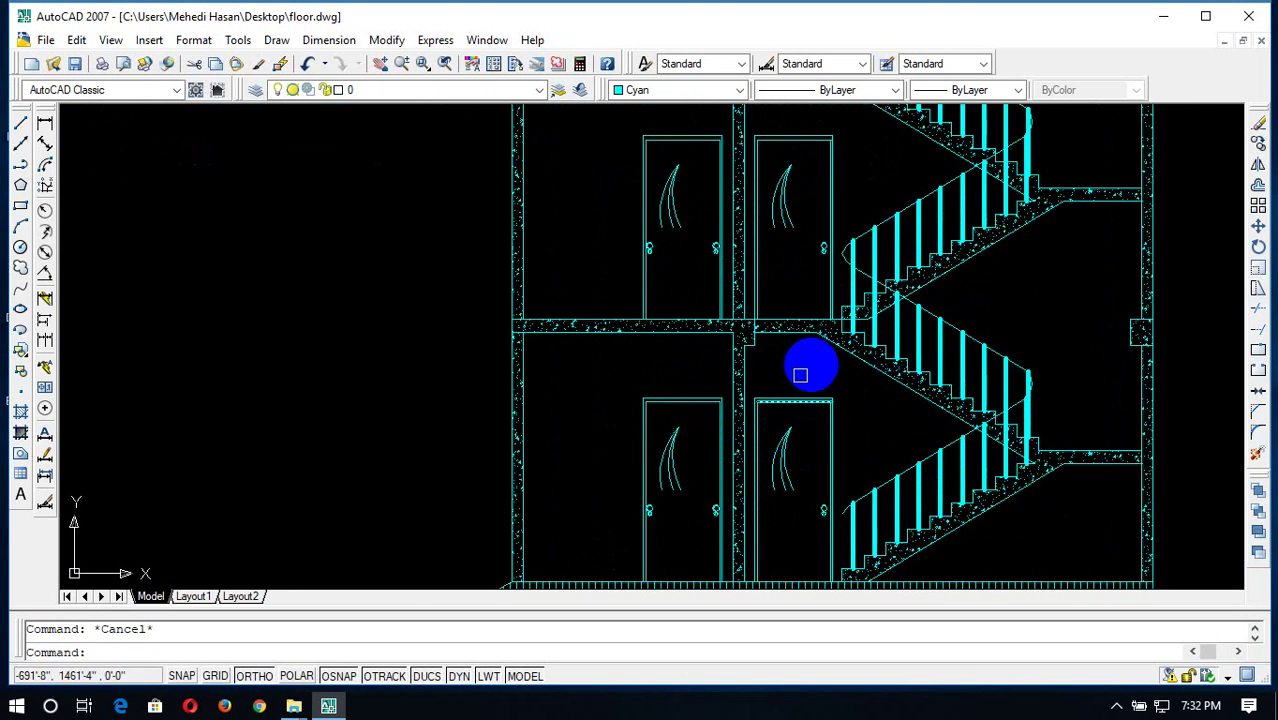
{"action": "scroll", "coordinate": [780, 440], "scroll_direction": "up", "scroll_amount": 1}
{"action": "scroll", "coordinate": [720, 461], "scroll_direction": "down", "scroll_amount": 5}
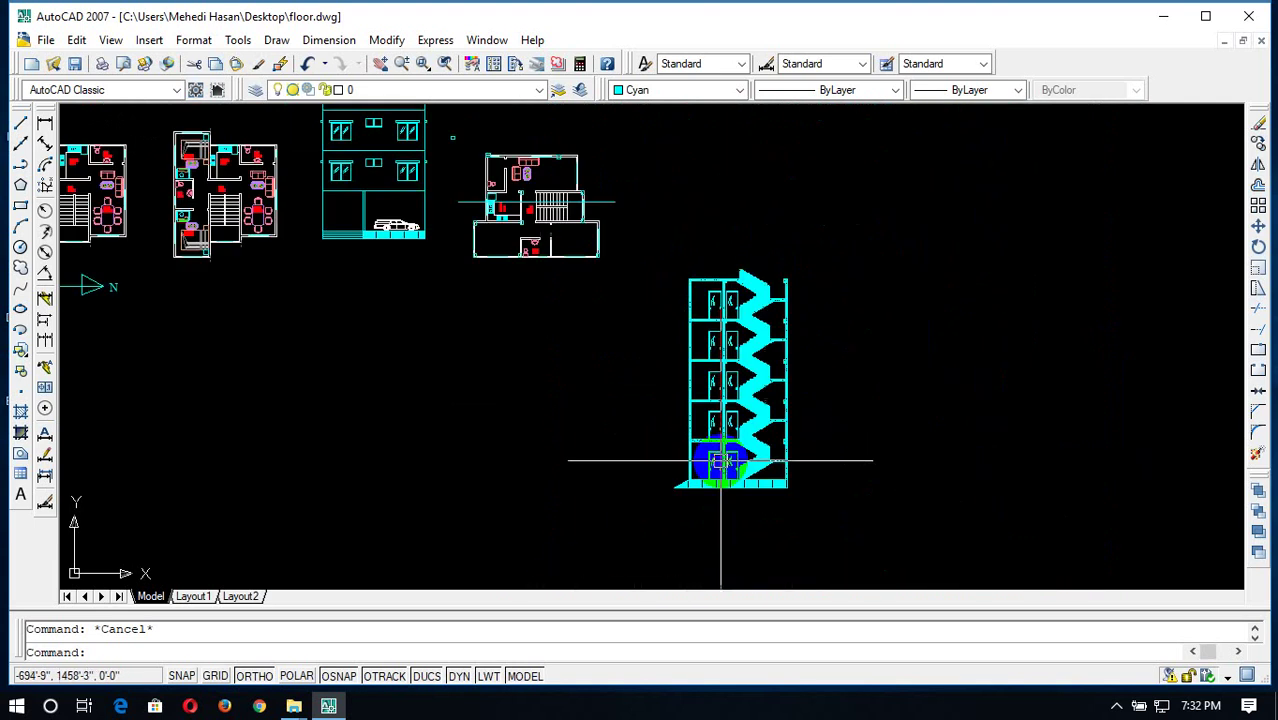
{"action": "scroll", "coordinate": [720, 461], "scroll_direction": "up", "scroll_amount": 5}
{"action": "scroll", "coordinate": [720, 461], "scroll_direction": "up", "scroll_amount": 1}
{"action": "scroll", "coordinate": [720, 461], "scroll_direction": "up", "scroll_amount": 3}
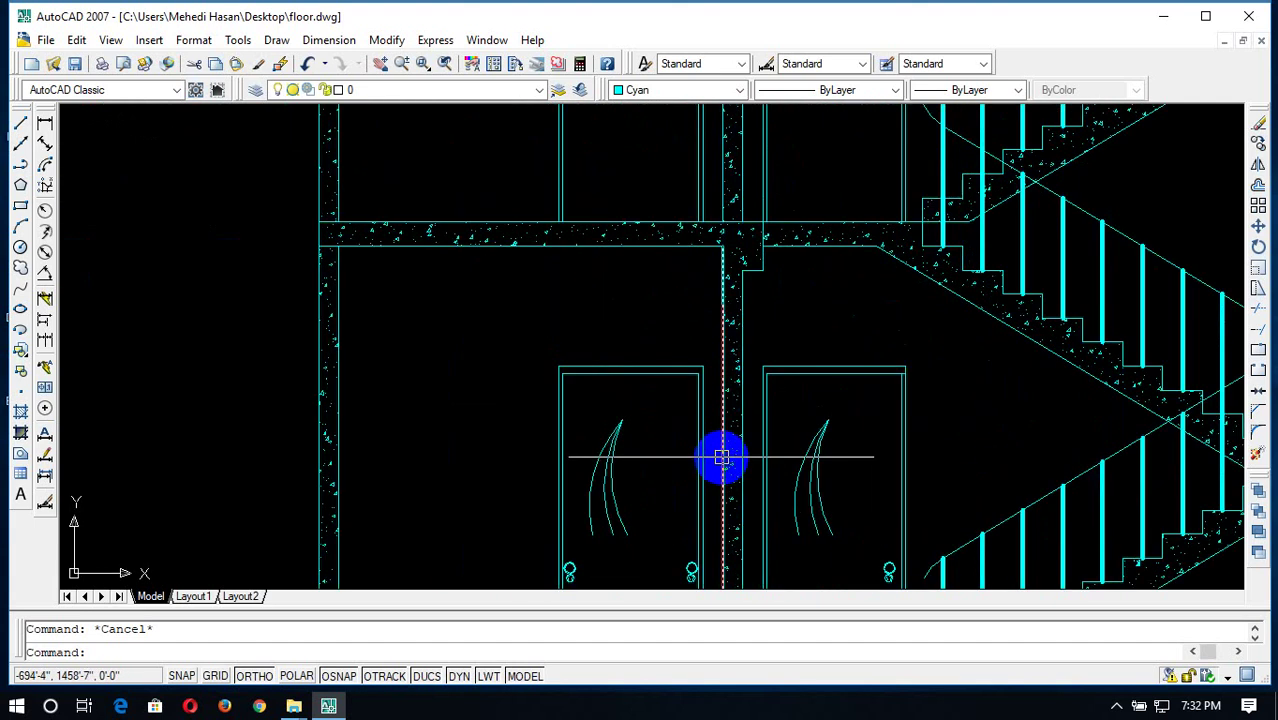
Delete the lower-floor door and its swing arcs
{"action": "left_click", "coordinate": [706, 320]}
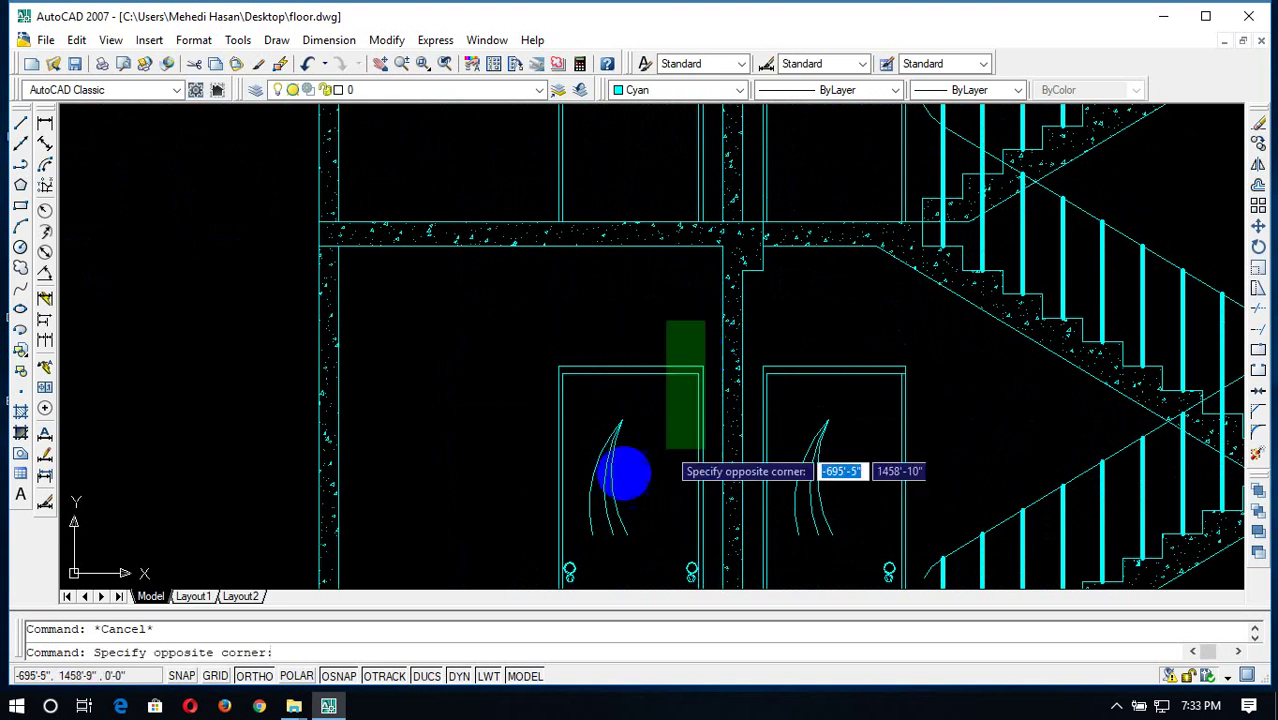
{"action": "left_click", "coordinate": [497, 510]}
{"action": "key", "text": "Delete"}
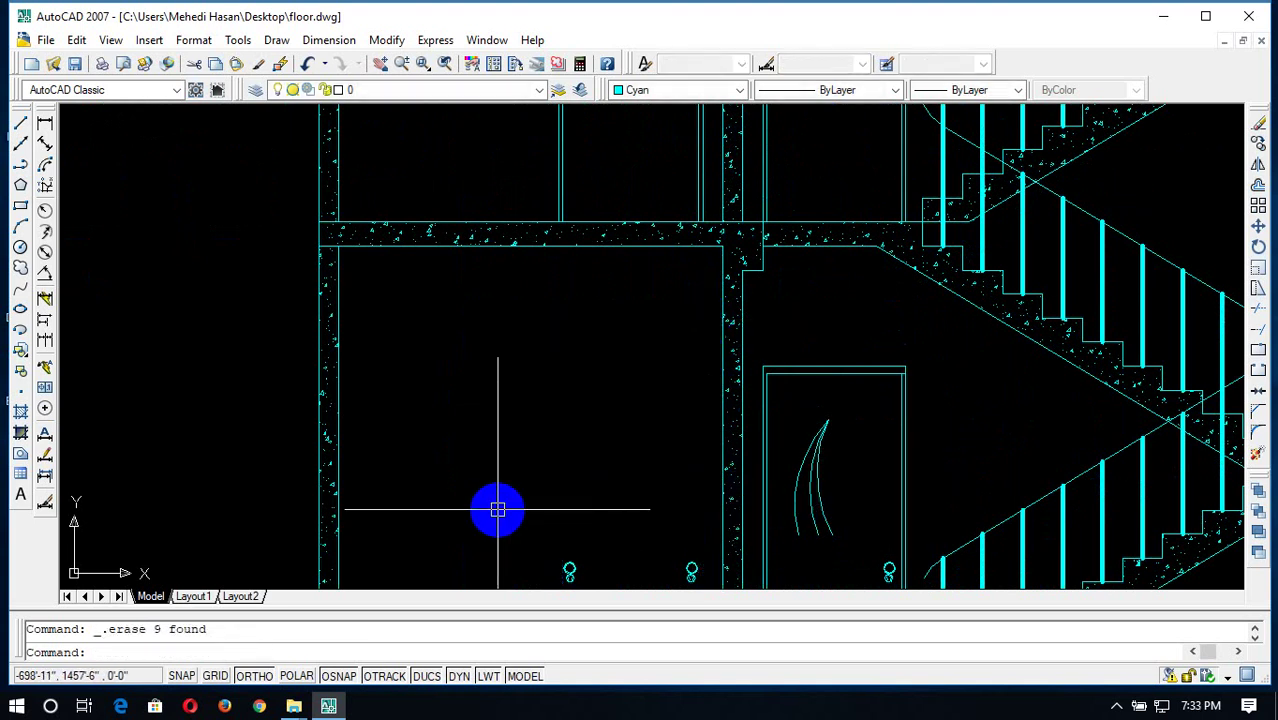
{"action": "scroll", "coordinate": [651, 397], "scroll_direction": "down", "scroll_amount": 2}
{"action": "scroll", "coordinate": [685, 507], "scroll_direction": "up", "scroll_amount": 5}
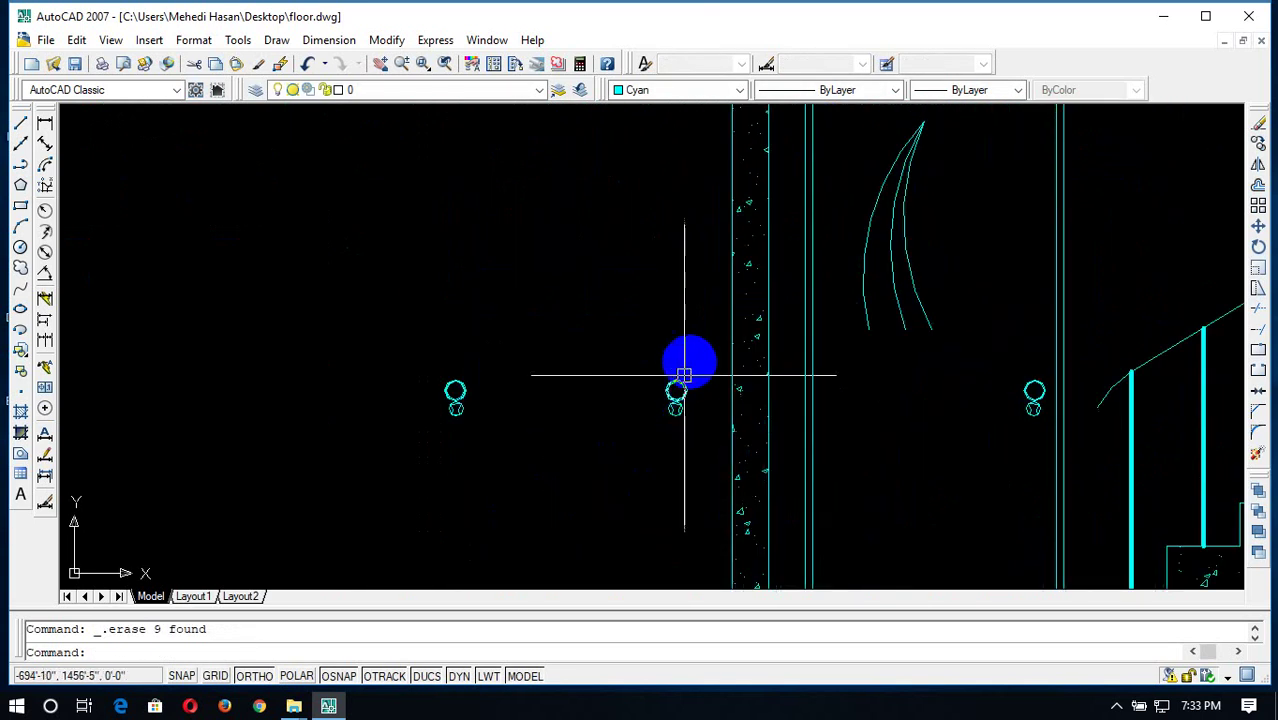
Delete the two small circle fittings beside the doors
{"action": "left_click", "coordinate": [692, 358]}
{"action": "left_click", "coordinate": [369, 474]}
{"action": "key", "text": "Delete"}
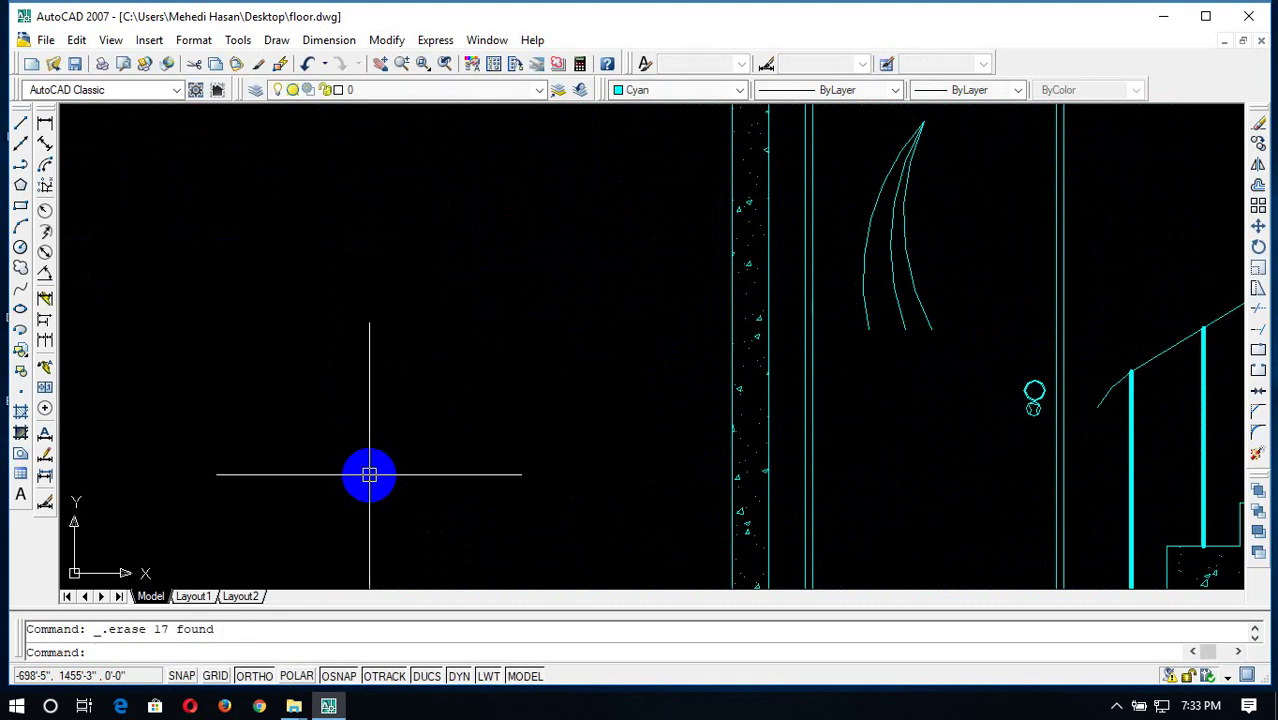
{"action": "scroll", "coordinate": [756, 337], "scroll_direction": "down", "scroll_amount": 3}
{"action": "scroll", "coordinate": [862, 365], "scroll_direction": "down", "scroll_amount": 3}
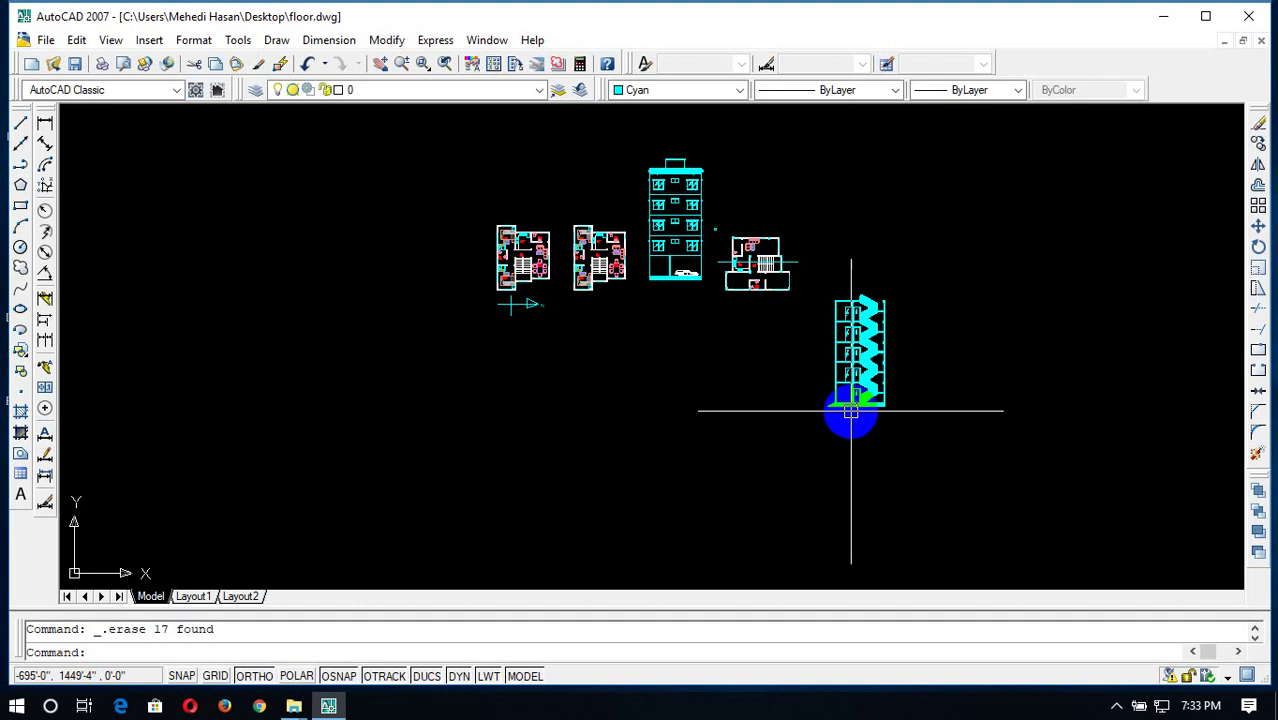
{"action": "scroll", "coordinate": [752, 285], "scroll_direction": "up", "scroll_amount": 4}
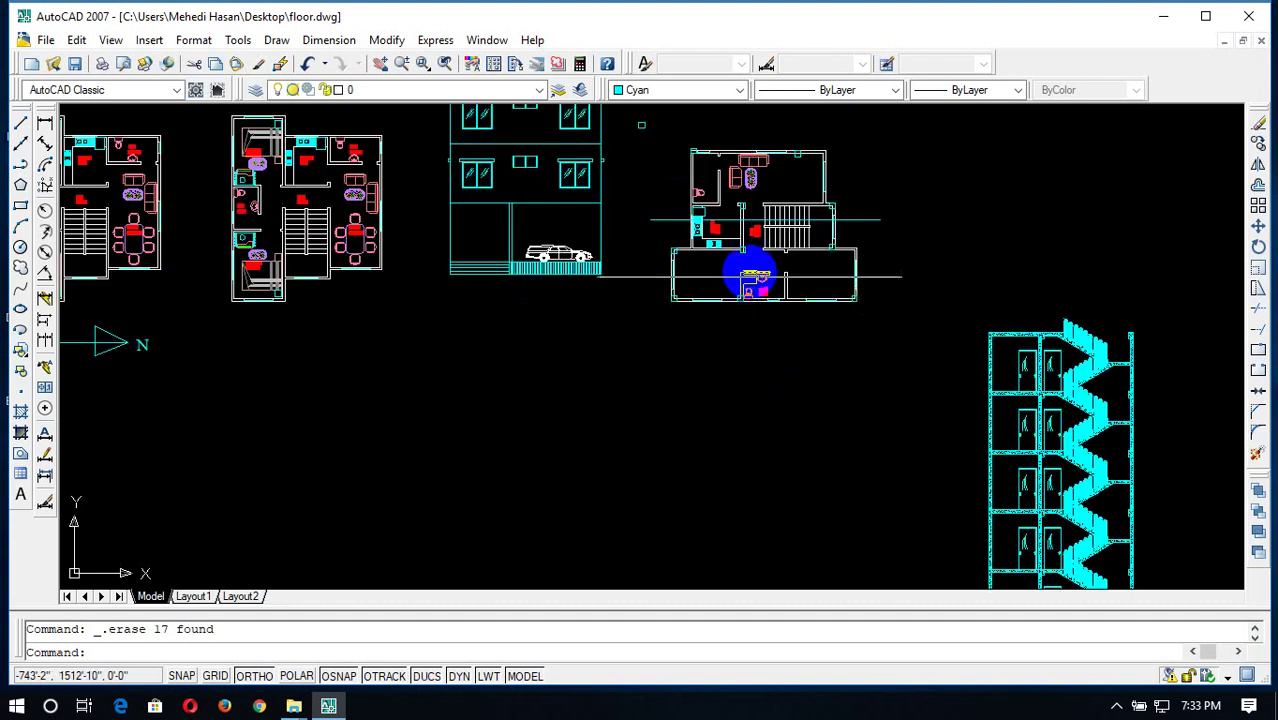
Draw the stair room's 8' wall up from the roof's top-right corner and its top line leftward
{"action": "scroll", "coordinate": [742, 229], "scroll_direction": "up", "scroll_amount": 2}
{"action": "scroll", "coordinate": [730, 228], "scroll_direction": "up", "scroll_amount": 2}
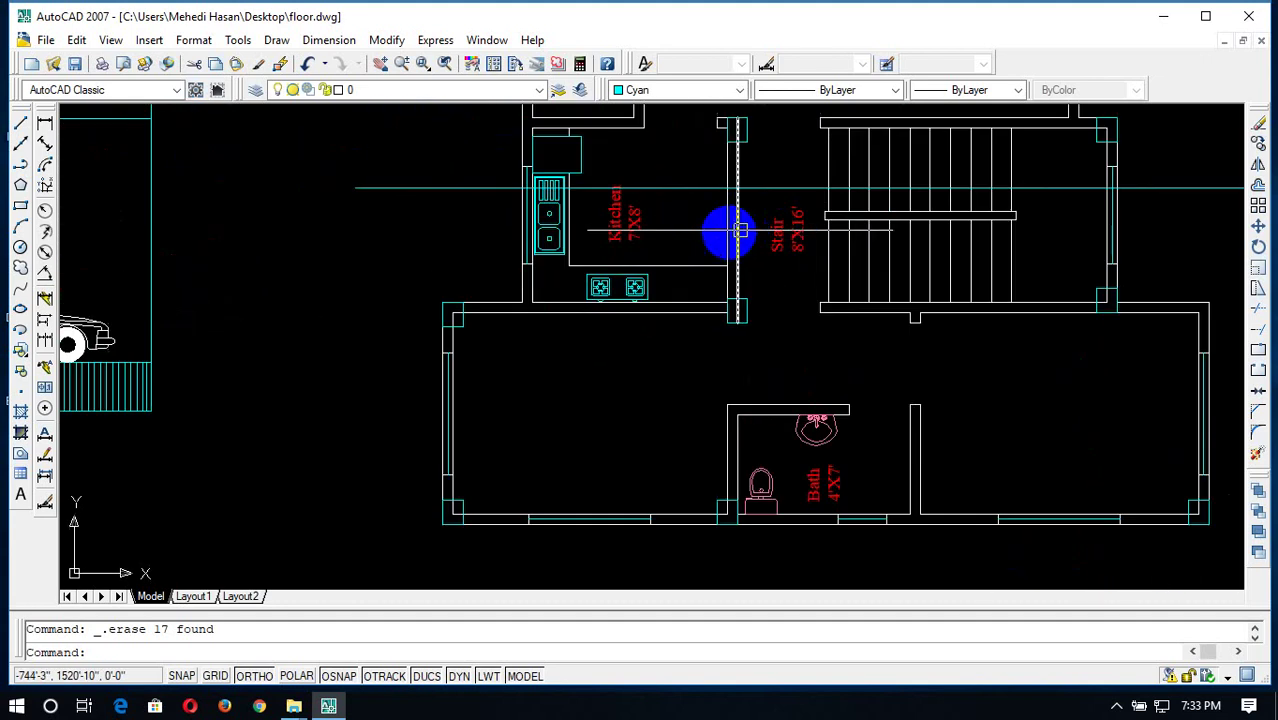
{"action": "scroll", "coordinate": [630, 250], "scroll_direction": "down", "scroll_amount": 2}
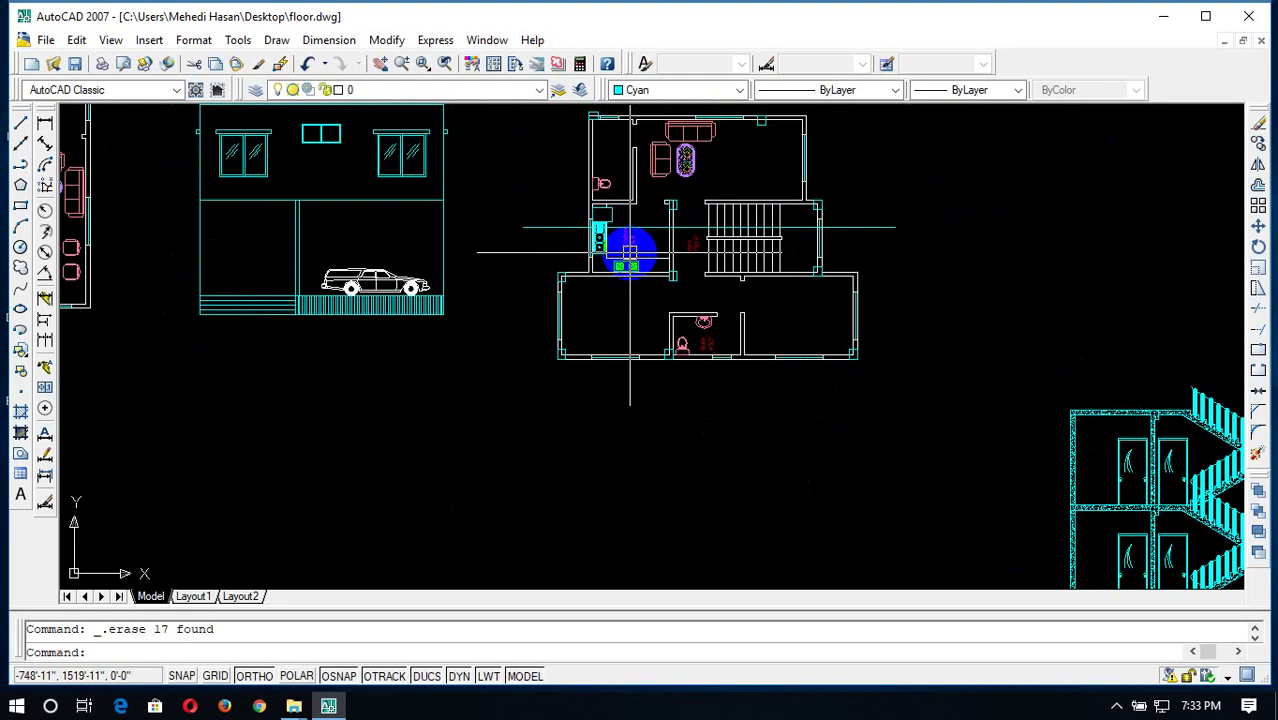
{"action": "scroll", "coordinate": [630, 250], "scroll_direction": "down", "scroll_amount": 5}
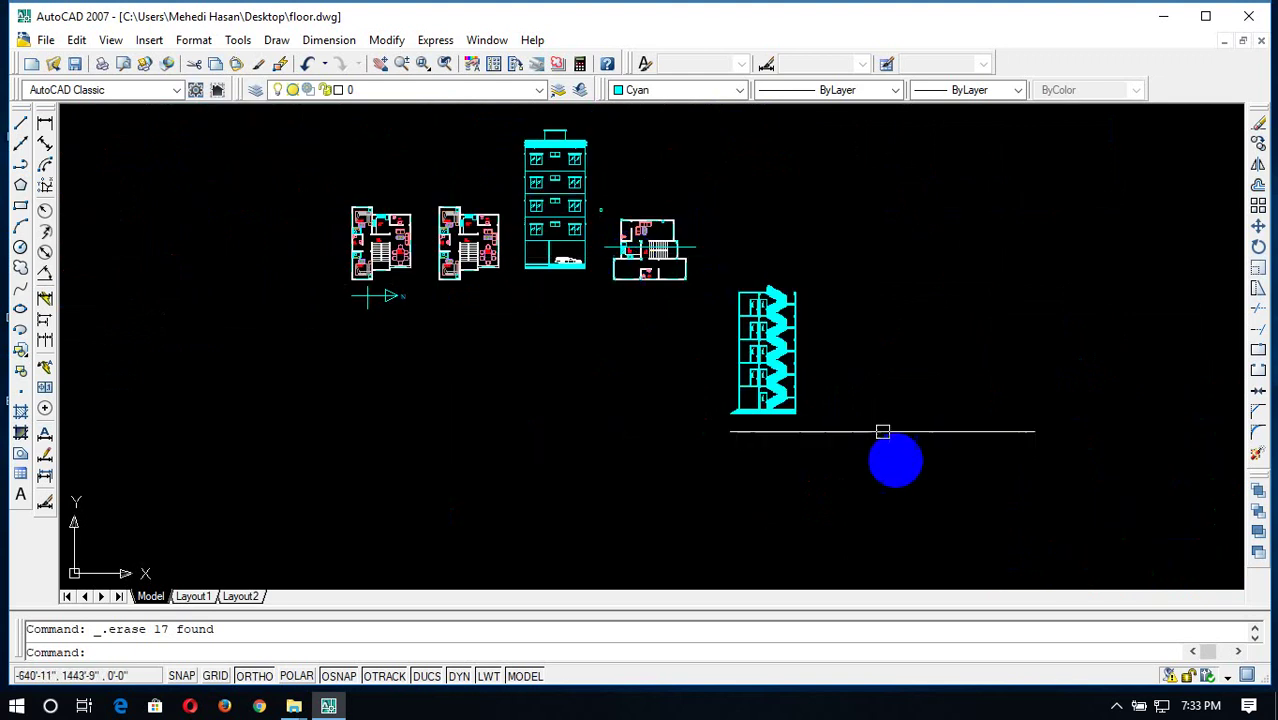
{"action": "scroll", "coordinate": [785, 337], "scroll_direction": "up", "scroll_amount": 3}
{"action": "scroll", "coordinate": [806, 313], "scroll_direction": "up", "scroll_amount": 2}
{"action": "scroll", "coordinate": [808, 310], "scroll_direction": "down", "scroll_amount": 2}
{"action": "scroll", "coordinate": [807, 280], "scroll_direction": "down", "scroll_amount": 2}
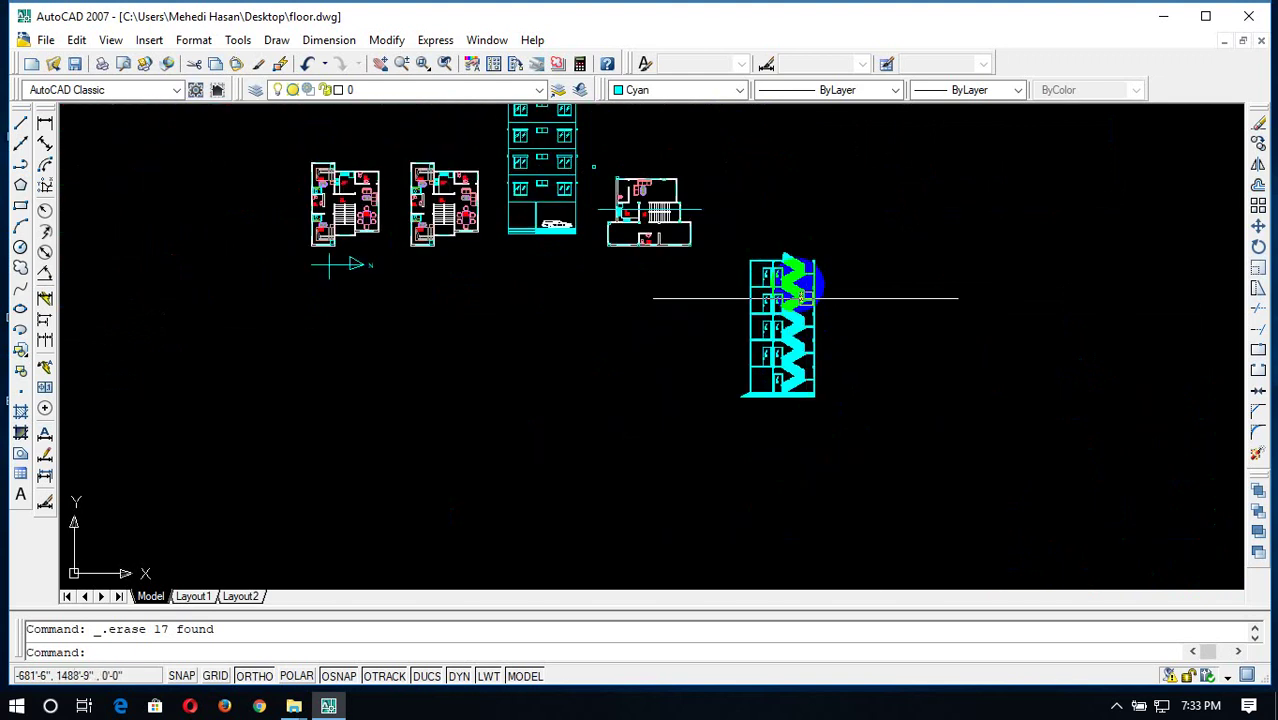
{"action": "scroll", "coordinate": [795, 266], "scroll_direction": "up", "scroll_amount": 6}
{"action": "scroll", "coordinate": [850, 269], "scroll_direction": "up", "scroll_amount": 2}
{"action": "type", "text": "l"}
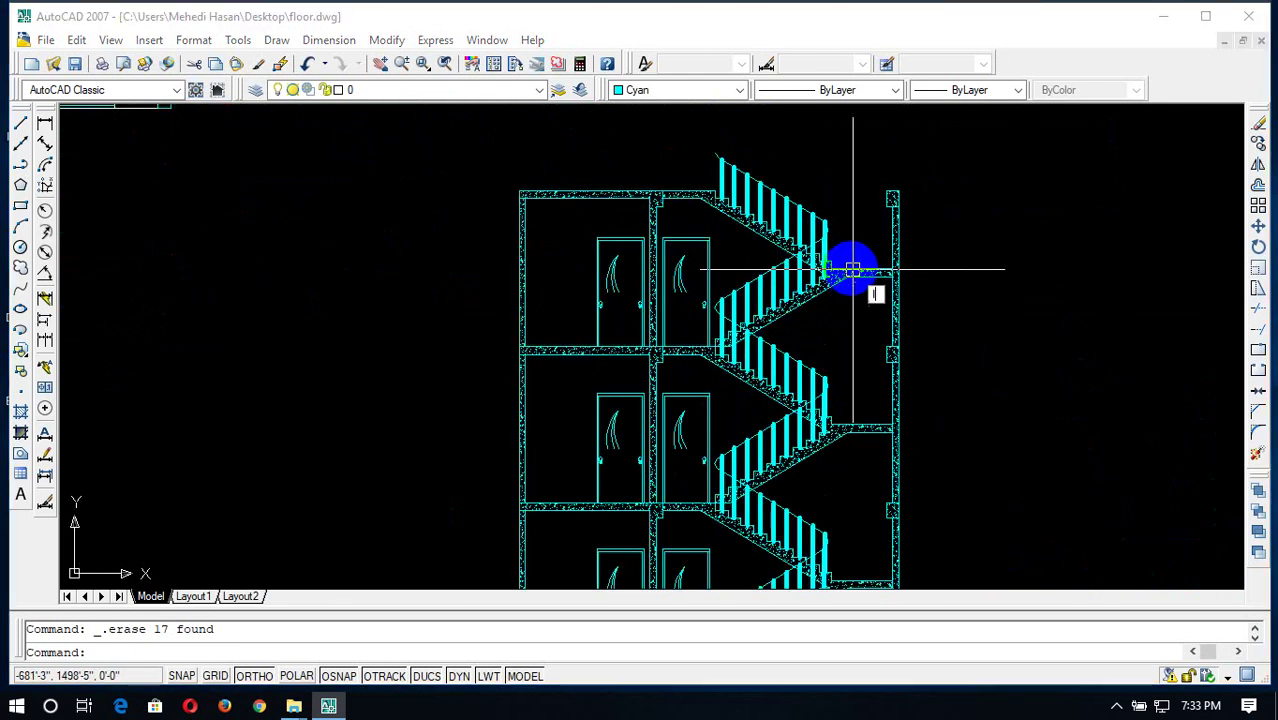
{"action": "key", "text": "Return"}
{"action": "left_click", "coordinate": [899, 190]}
{"action": "scroll", "coordinate": [905, 262], "scroll_direction": "down", "scroll_amount": 5}
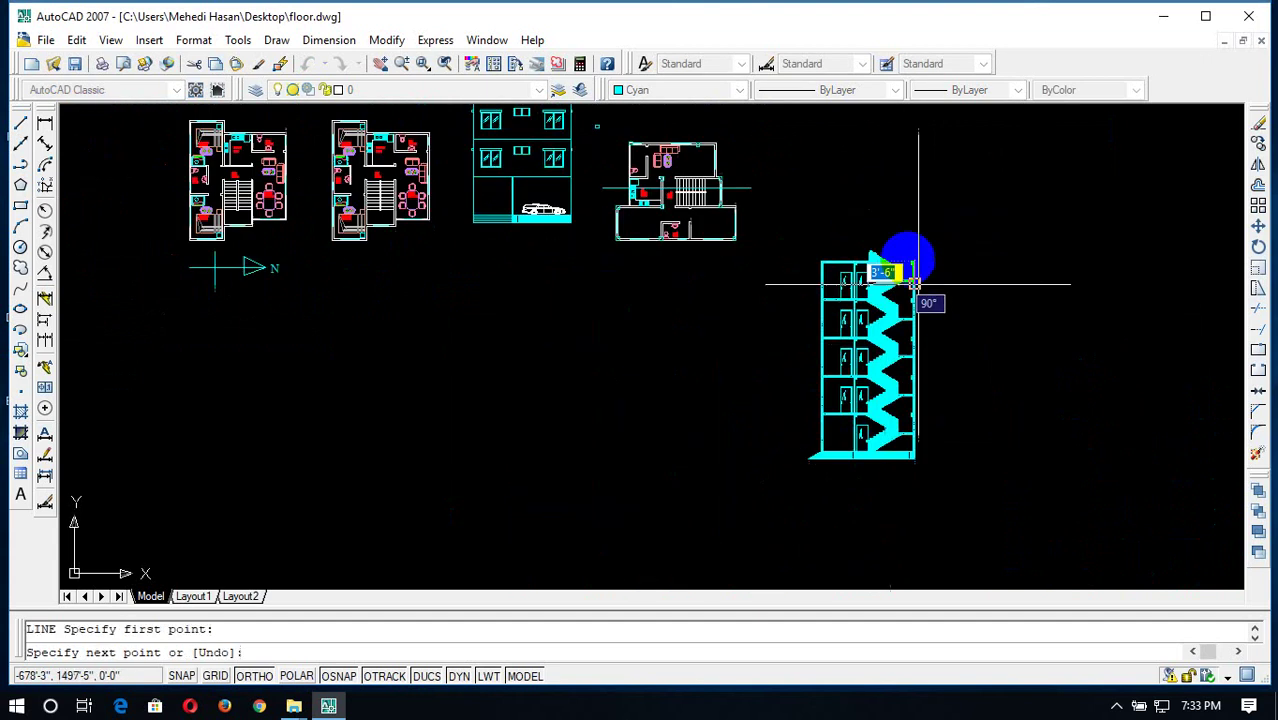
{"action": "scroll", "coordinate": [905, 172], "scroll_direction": "up", "scroll_amount": 1}
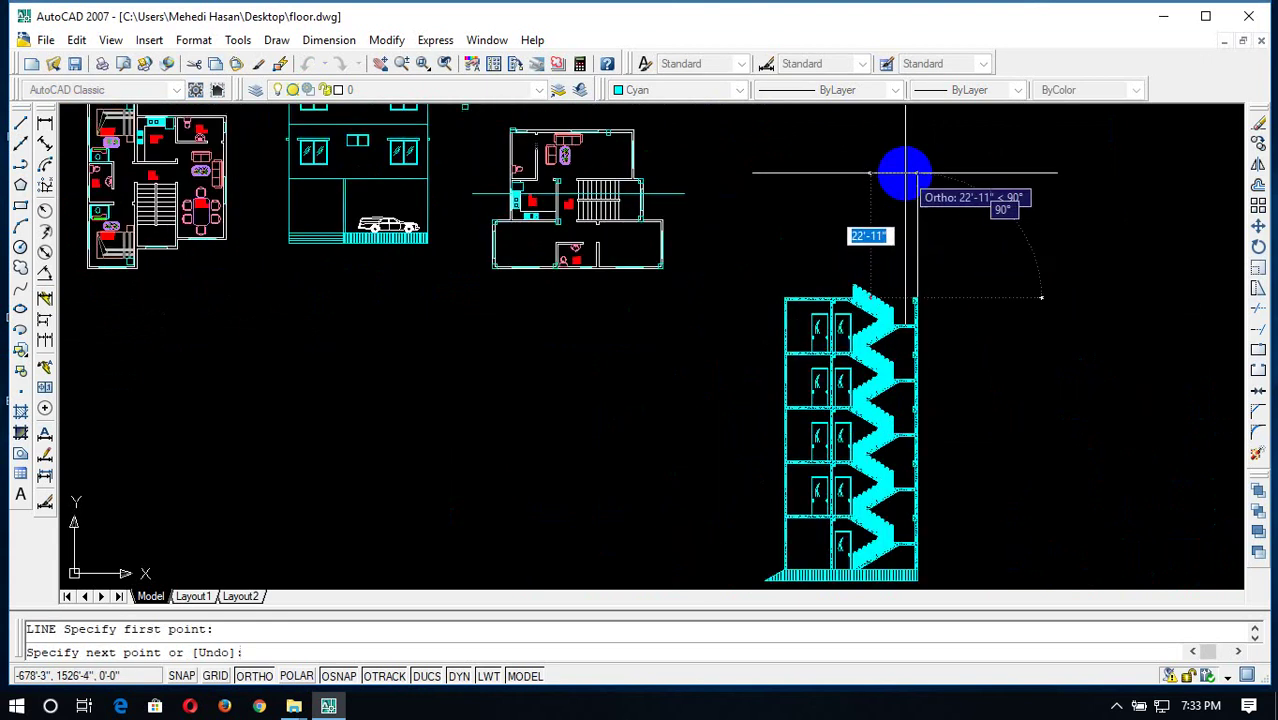
{"action": "type", "text": "8"}
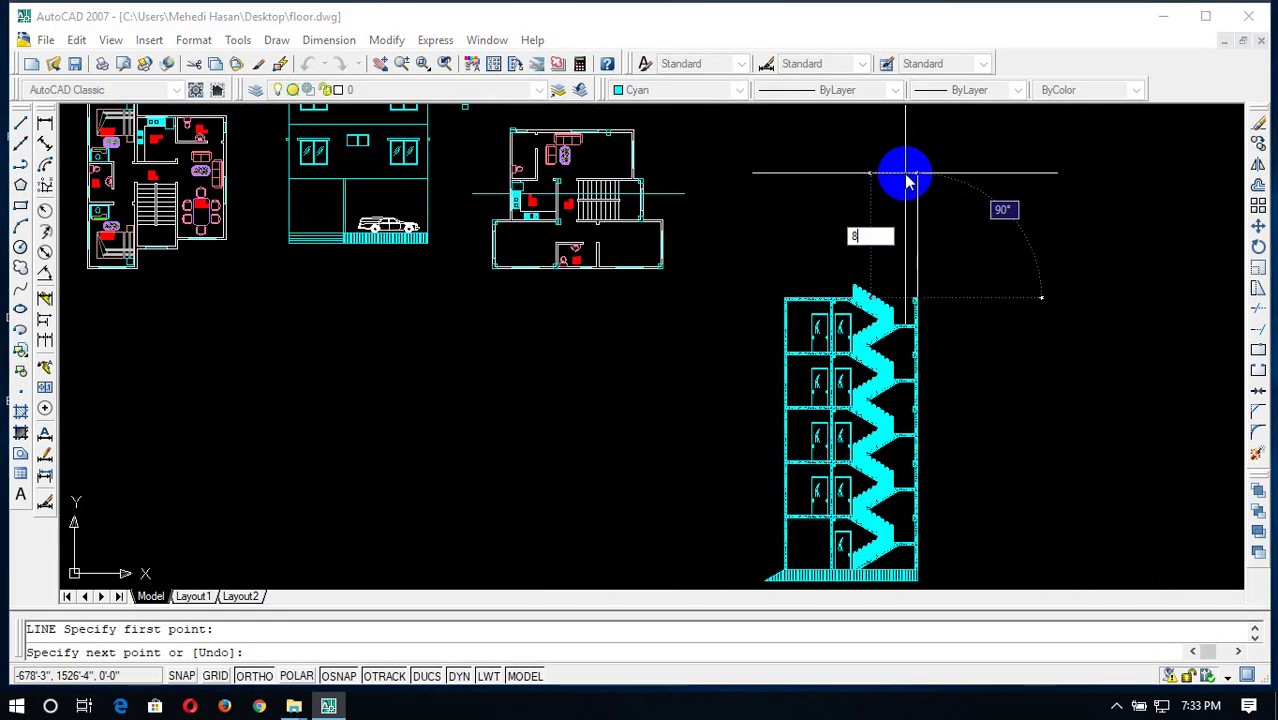
{"action": "key", "text": "Return"}
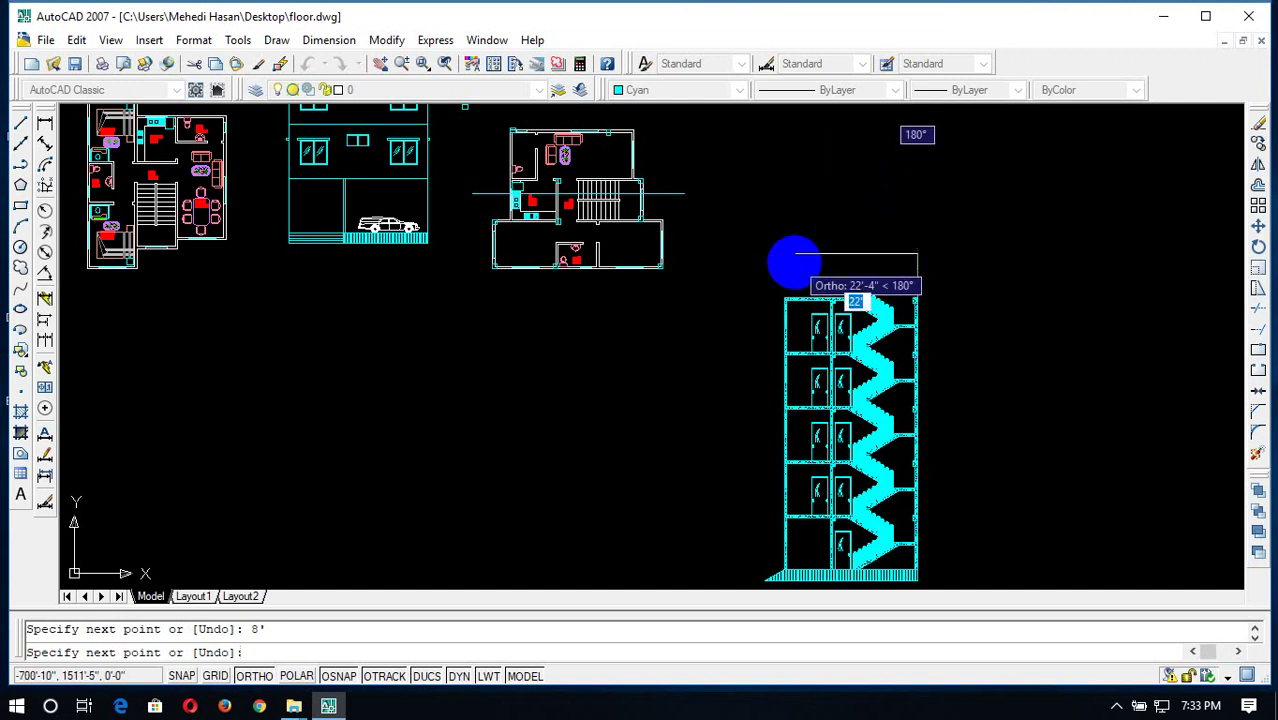
{"action": "scroll", "coordinate": [853, 296], "scroll_direction": "up", "scroll_amount": 5}
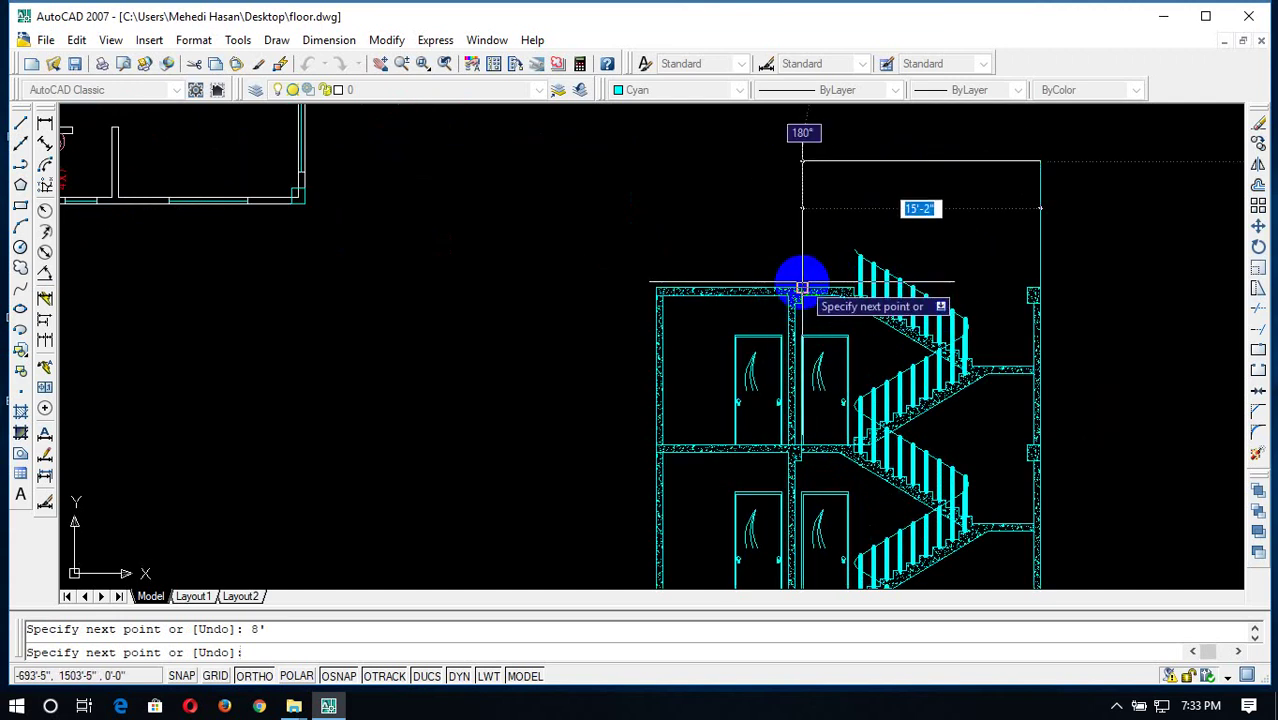
{"action": "left_click", "coordinate": [801, 160]}
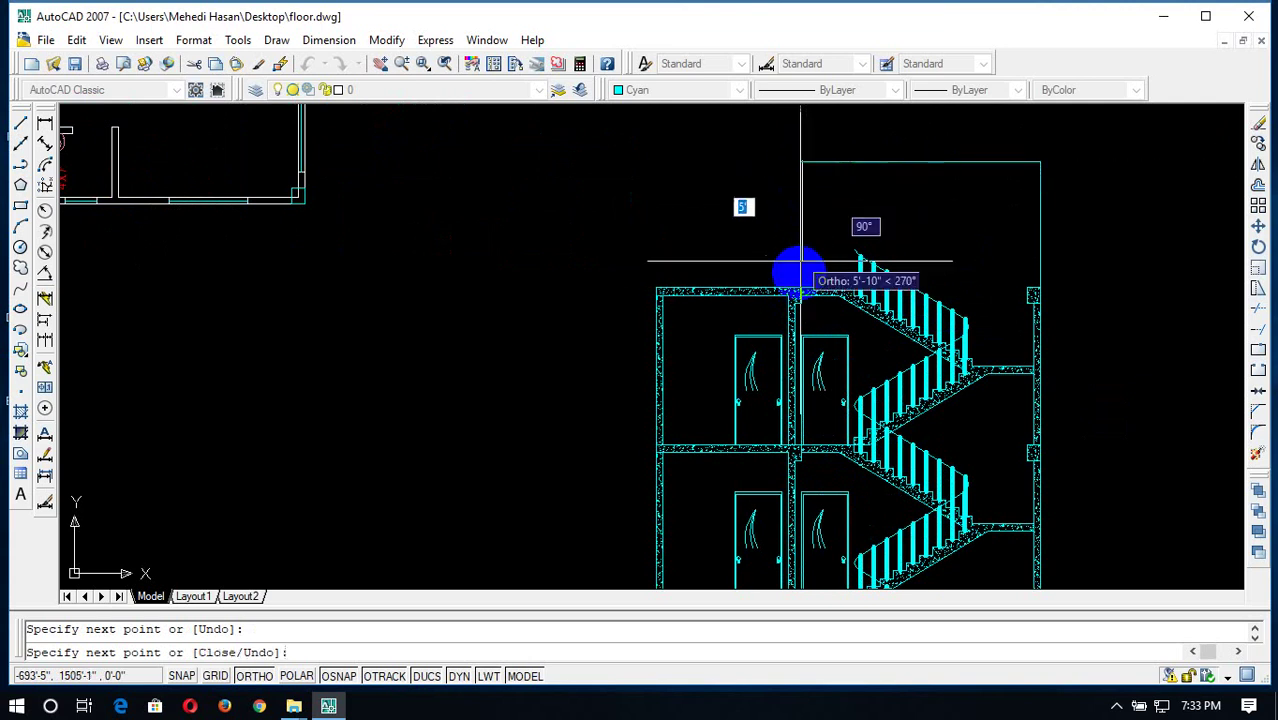
Offset the stair room's top line 6 units upward to form the roof slab
{"action": "key", "text": "Escape"}
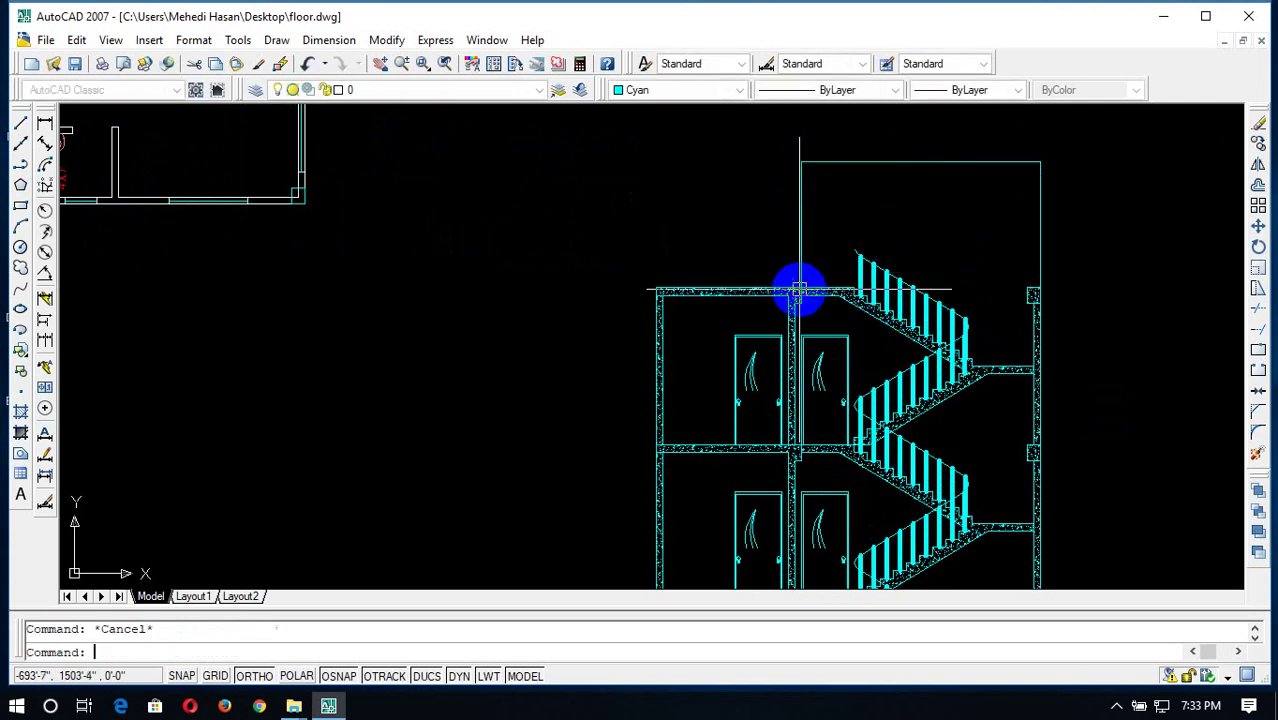
{"action": "type", "text": "o"}
{"action": "key", "text": "Return"}
{"action": "type", "text": "6"}
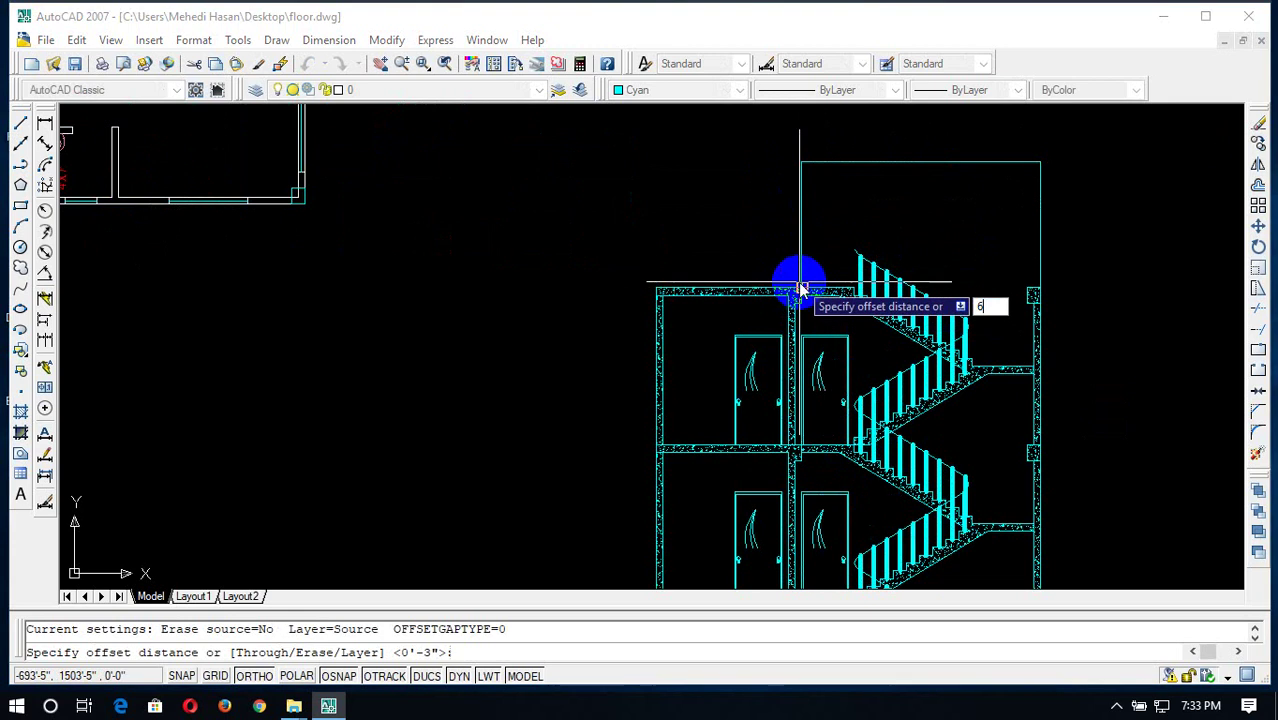
{"action": "key", "text": "Return"}
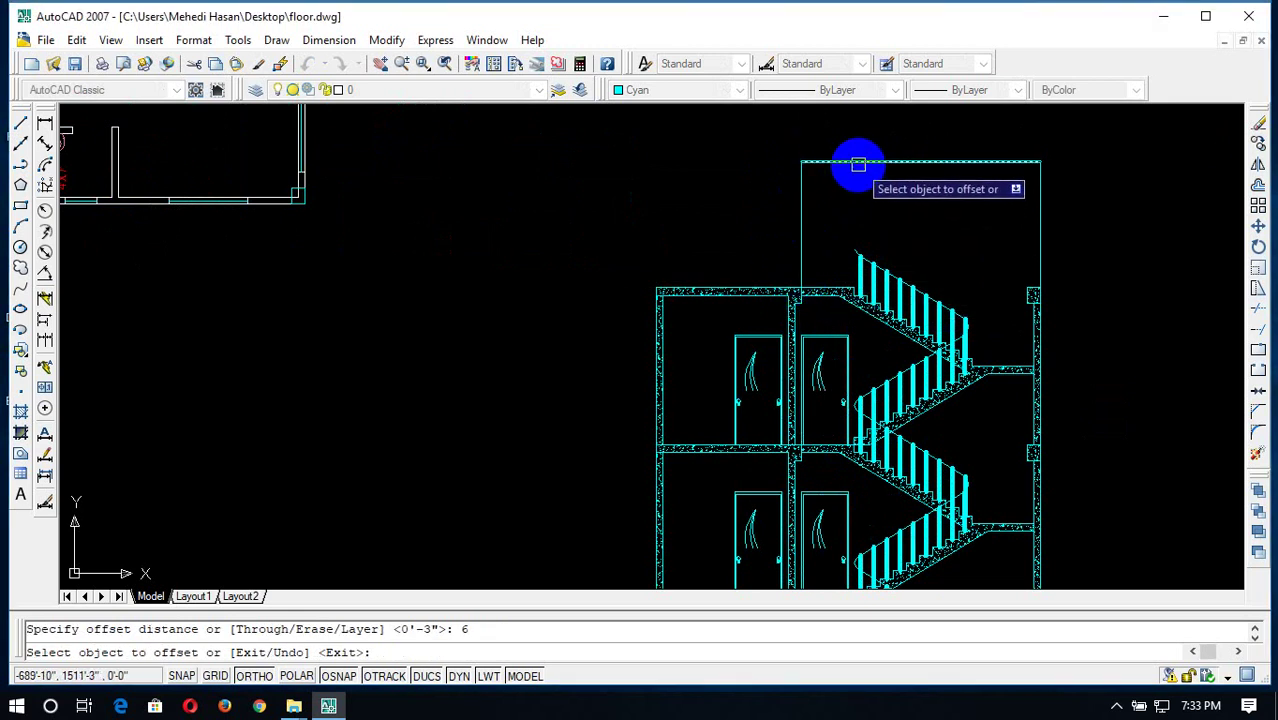
{"action": "left_click", "coordinate": [858, 164]}
{"action": "left_click", "coordinate": [859, 140]}
{"action": "key", "text": "Escape"}
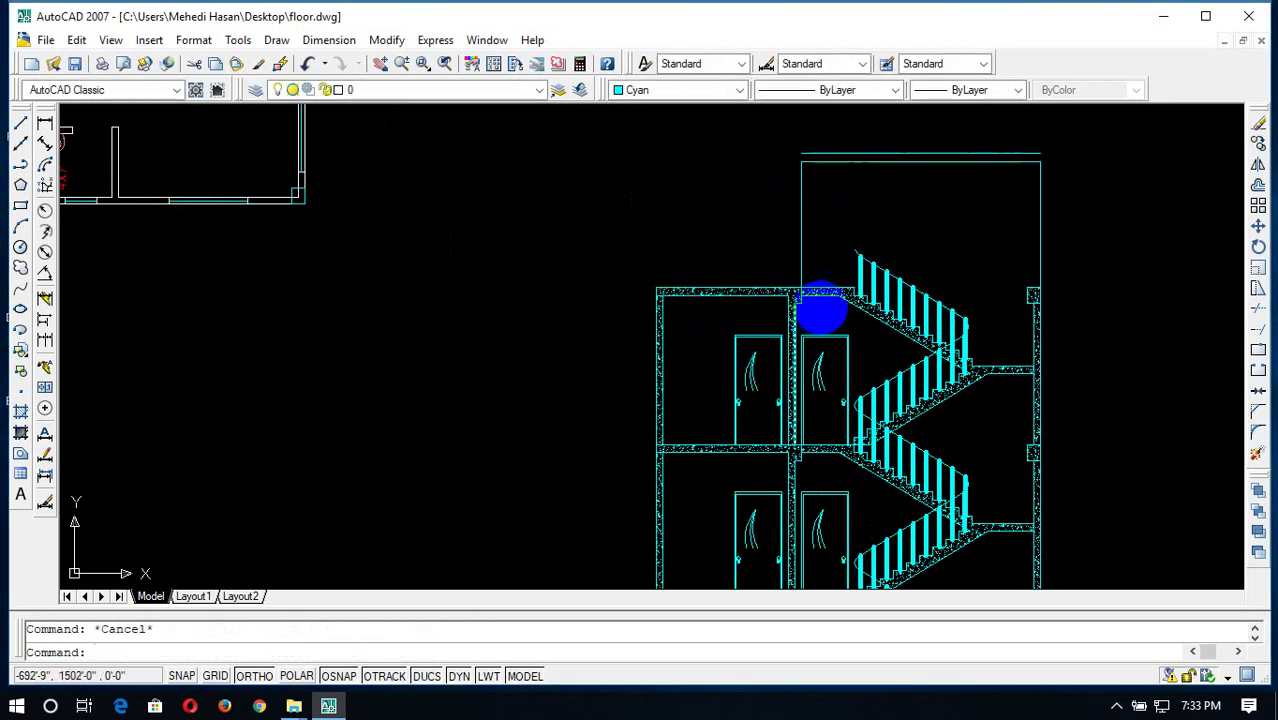
Draw the slab's right projecting edge with segments of 5, 5 and 1, closing onto the wall
{"action": "type", "text": "l"}
{"action": "key", "text": "Return"}
{"action": "left_click", "coordinate": [1041, 154]}
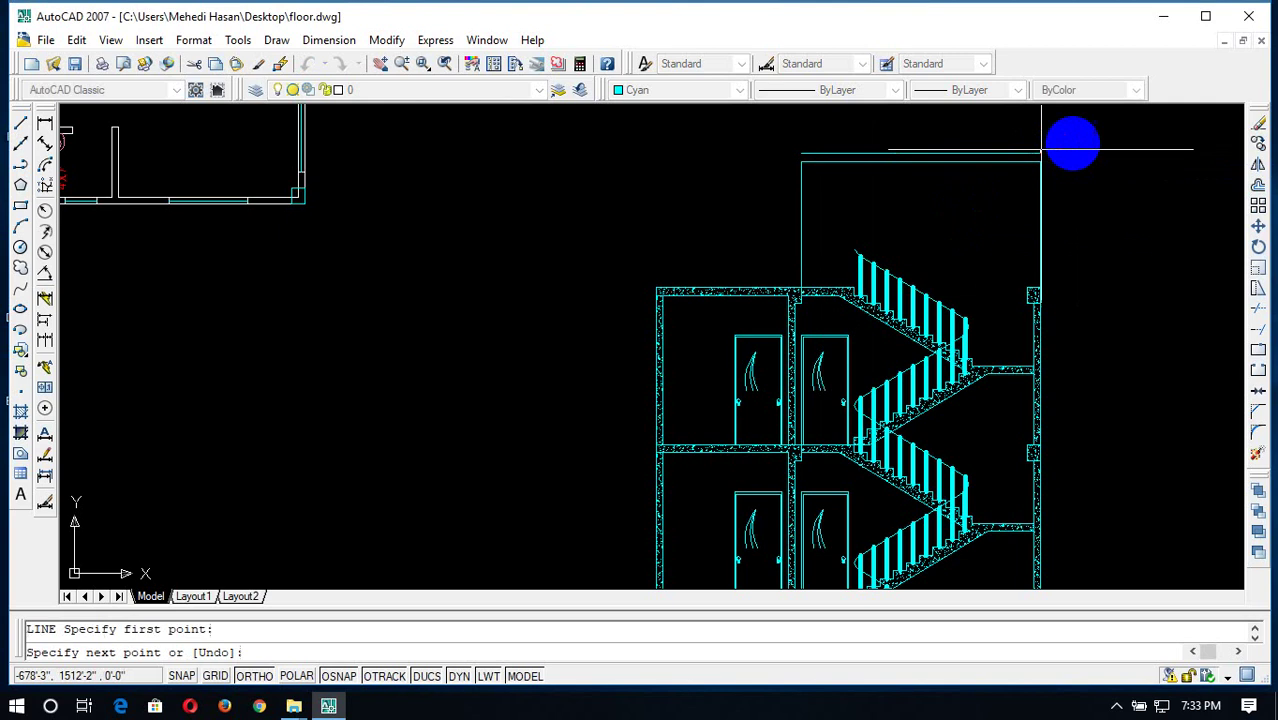
{"action": "type", "text": "5"}
{"action": "key", "text": "Return"}
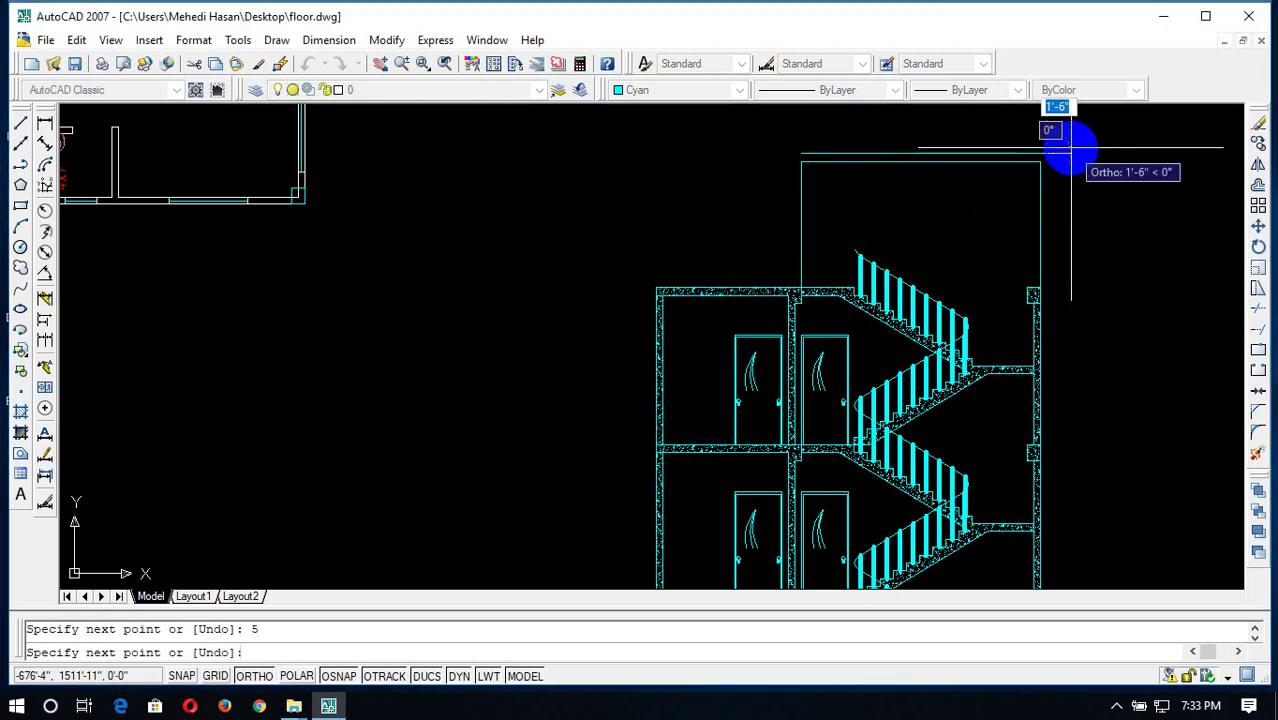
{"action": "type", "text": "5"}
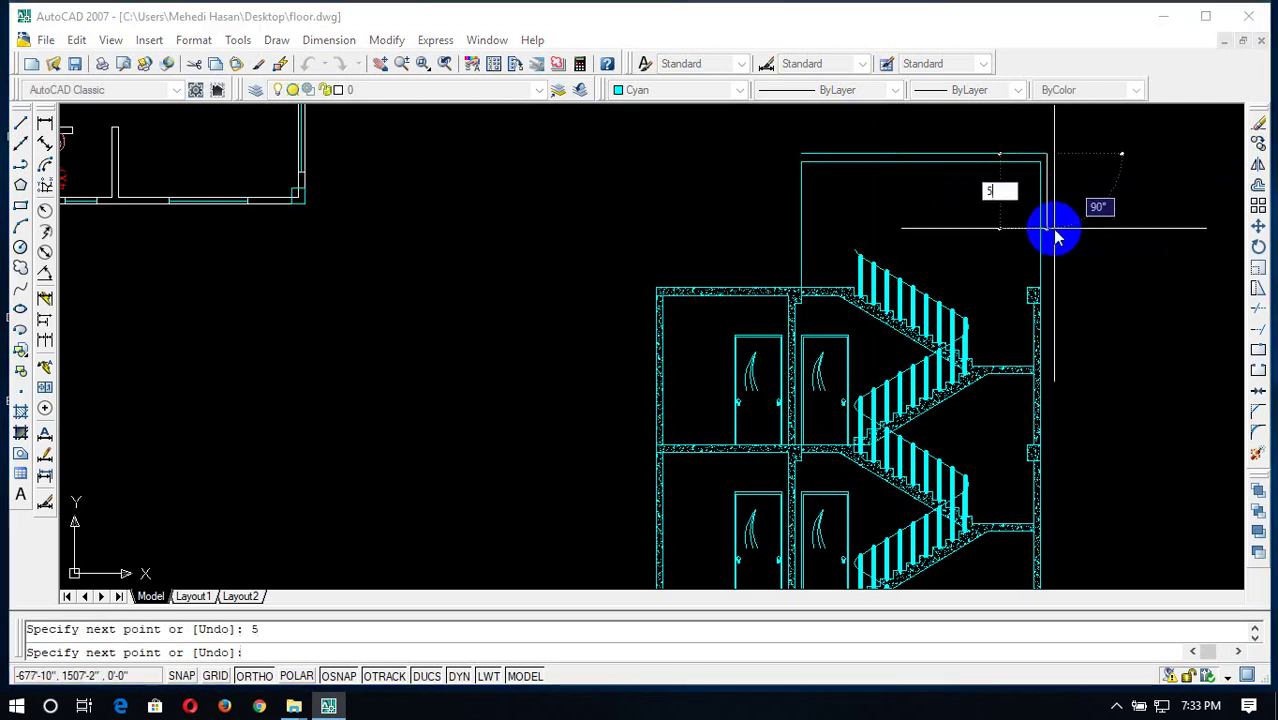
{"action": "key", "text": "Return"}
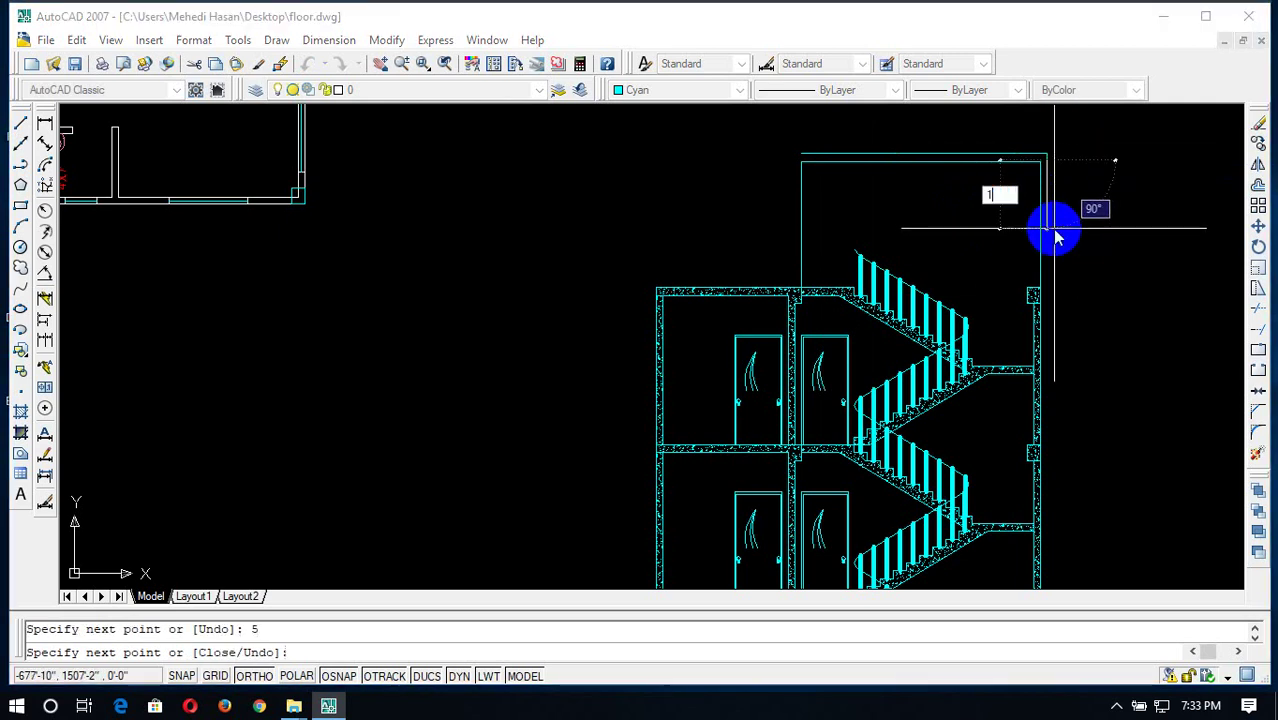
{"action": "type", "text": "1"}
{"action": "key", "text": "Return"}
{"action": "scroll", "coordinate": [1045, 160], "scroll_direction": "up", "scroll_amount": 5}
{"action": "scroll", "coordinate": [1045, 150], "scroll_direction": "down", "scroll_amount": 4}
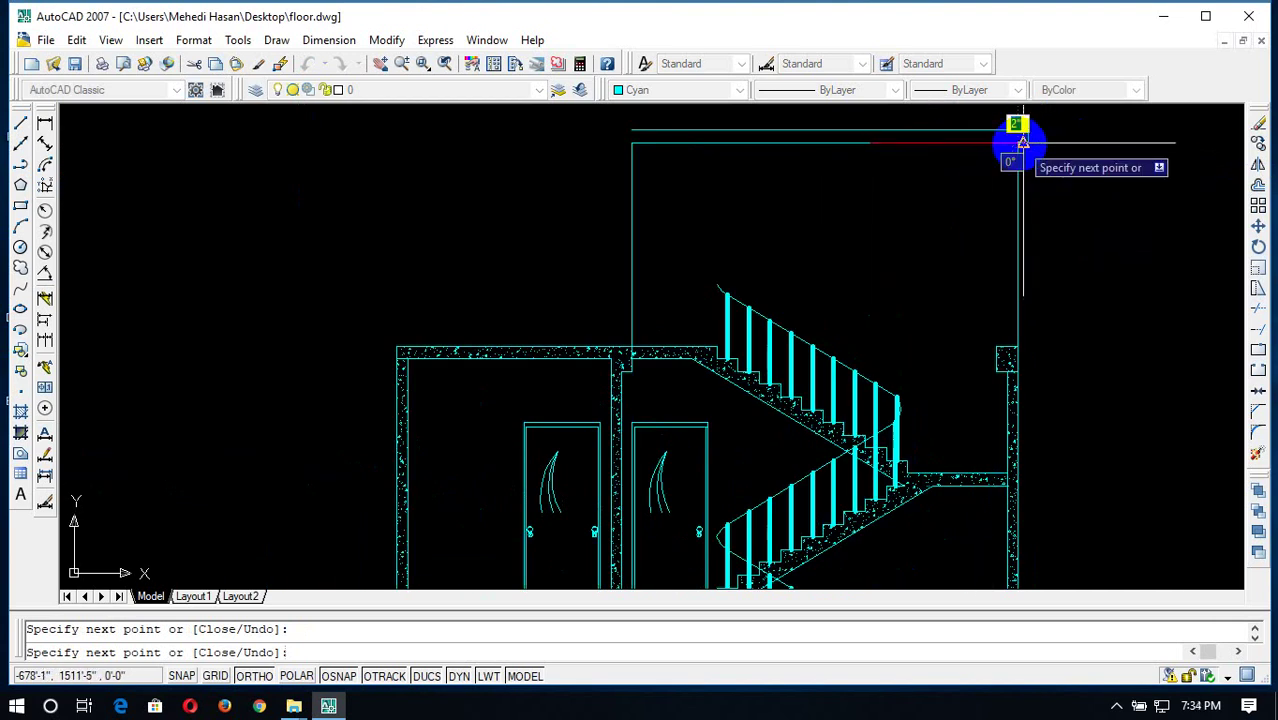
{"action": "left_click", "coordinate": [1022, 143]}
{"action": "key", "text": "Return"}
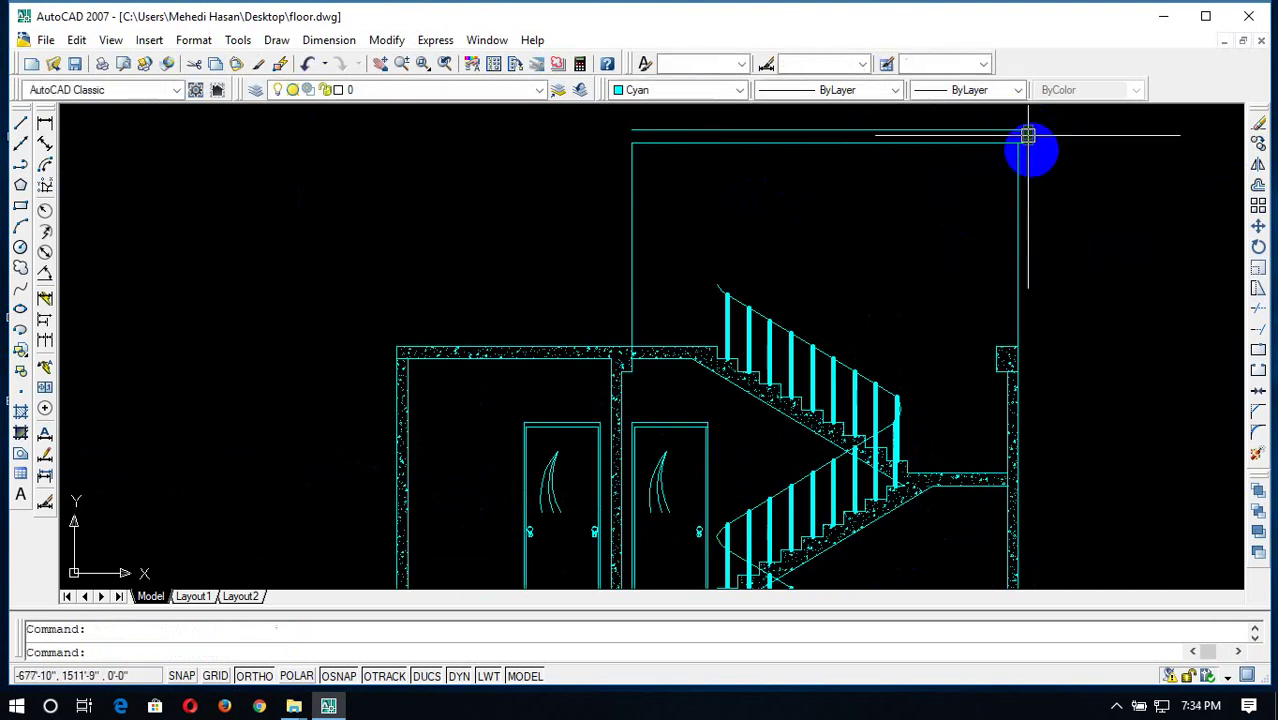
Window-select the roof slab's right-corner lines
{"action": "scroll", "coordinate": [1030, 130], "scroll_direction": "up", "scroll_amount": 5}
{"action": "scroll", "coordinate": [1035, 160], "scroll_direction": "down", "scroll_amount": 3}
{"action": "scroll", "coordinate": [1050, 190], "scroll_direction": "down", "scroll_amount": 1}
{"action": "scroll", "coordinate": [1070, 169], "scroll_direction": "up", "scroll_amount": 3}
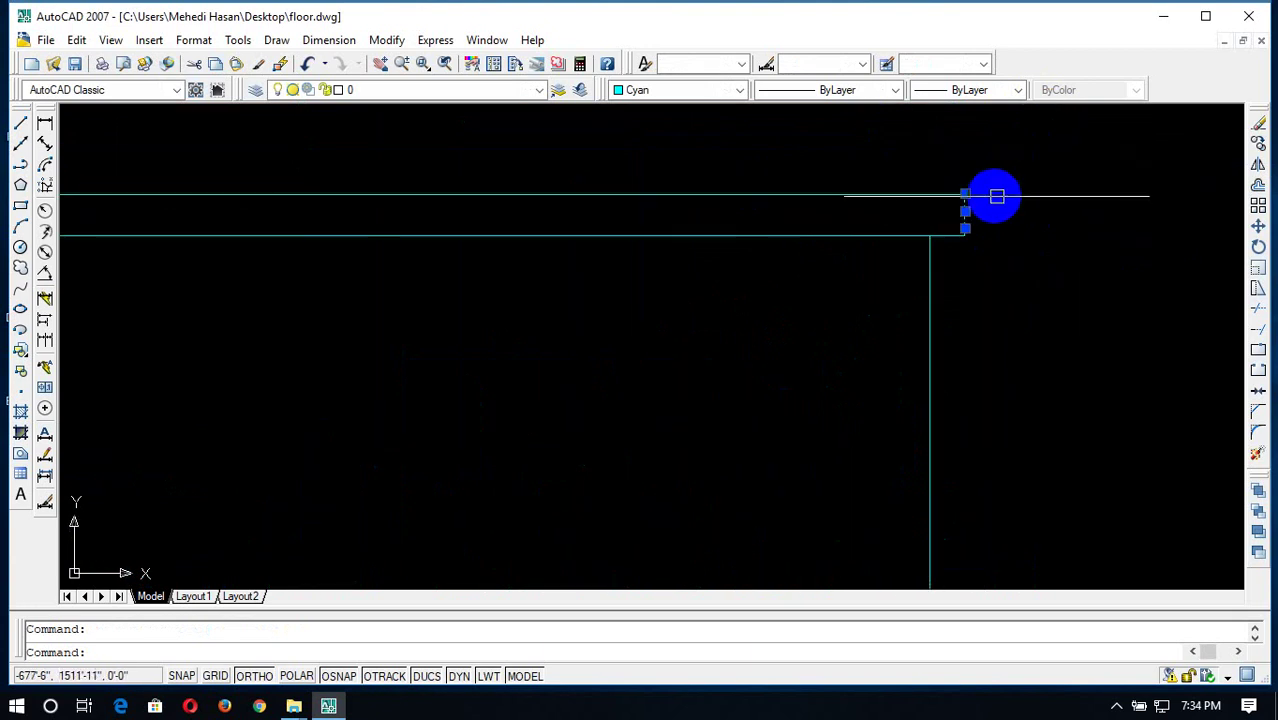
{"action": "scroll", "coordinate": [985, 180], "scroll_direction": "up", "scroll_amount": 1}
{"action": "left_click", "coordinate": [970, 157]}
{"action": "left_click", "coordinate": [916, 316]}
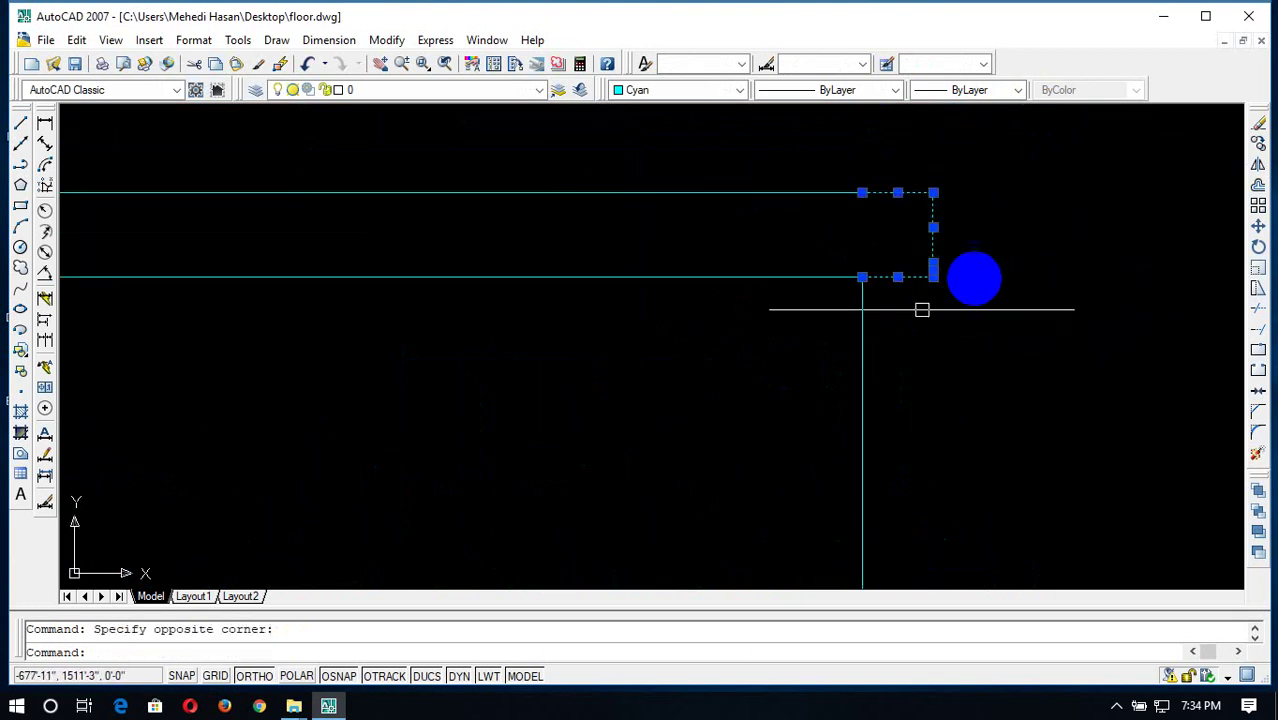
{"action": "scroll", "coordinate": [1053, 279], "scroll_direction": "down", "scroll_amount": 3}
Mirror the right-corner slab lines about a vertical axis through the room's centre, keeping the originals
{"action": "type", "text": "mi"}
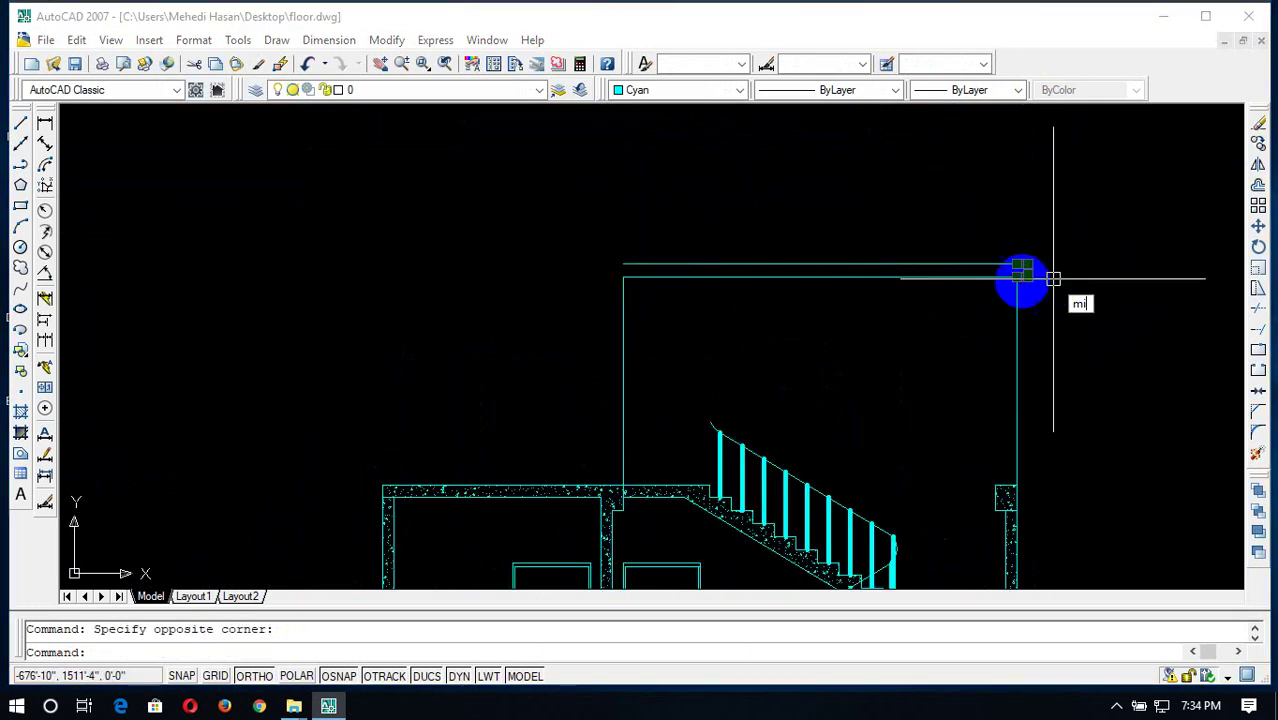
{"action": "key", "text": "Return"}
{"action": "left_click", "coordinate": [820, 277]}
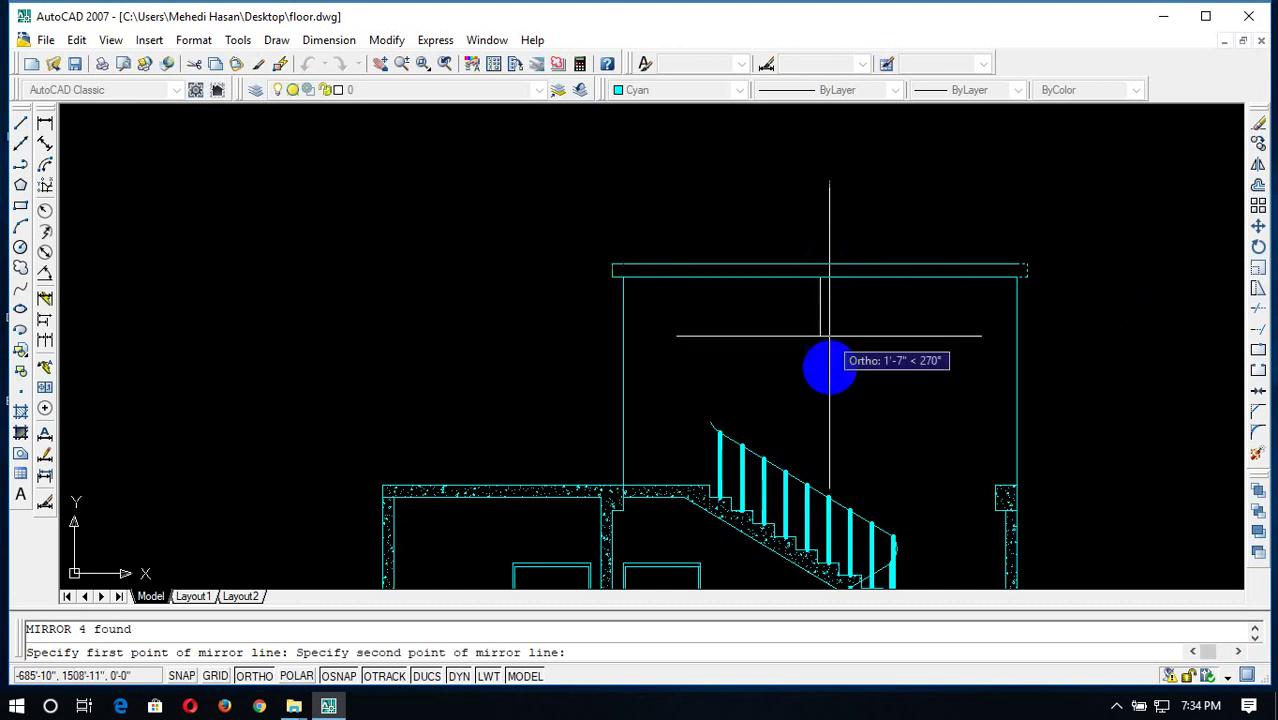
{"action": "left_click", "coordinate": [826, 389]}
{"action": "key", "text": "Return"}
{"action": "scroll", "coordinate": [893, 323], "scroll_direction": "down", "scroll_amount": 3}
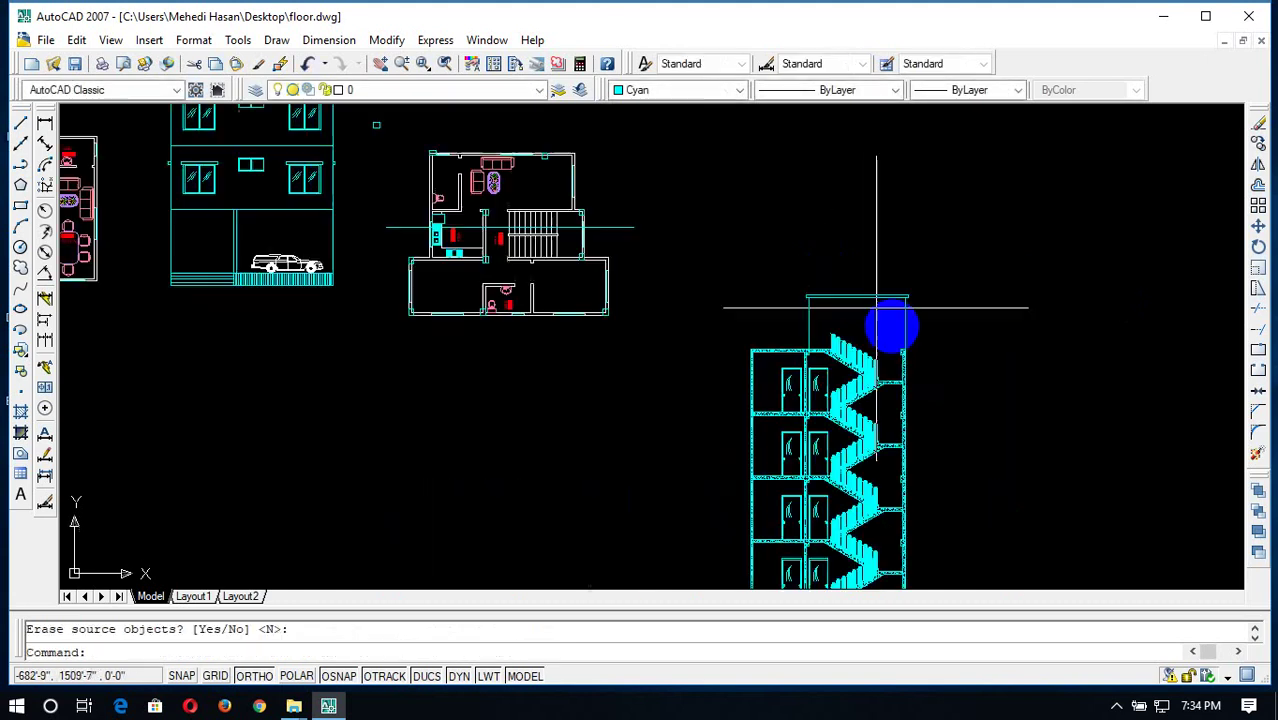
{"action": "scroll", "coordinate": [950, 362], "scroll_direction": "down", "scroll_amount": 3}
{"action": "scroll", "coordinate": [957, 412], "scroll_direction": "up", "scroll_amount": 2}
{"action": "scroll", "coordinate": [957, 412], "scroll_direction": "up", "scroll_amount": 2}
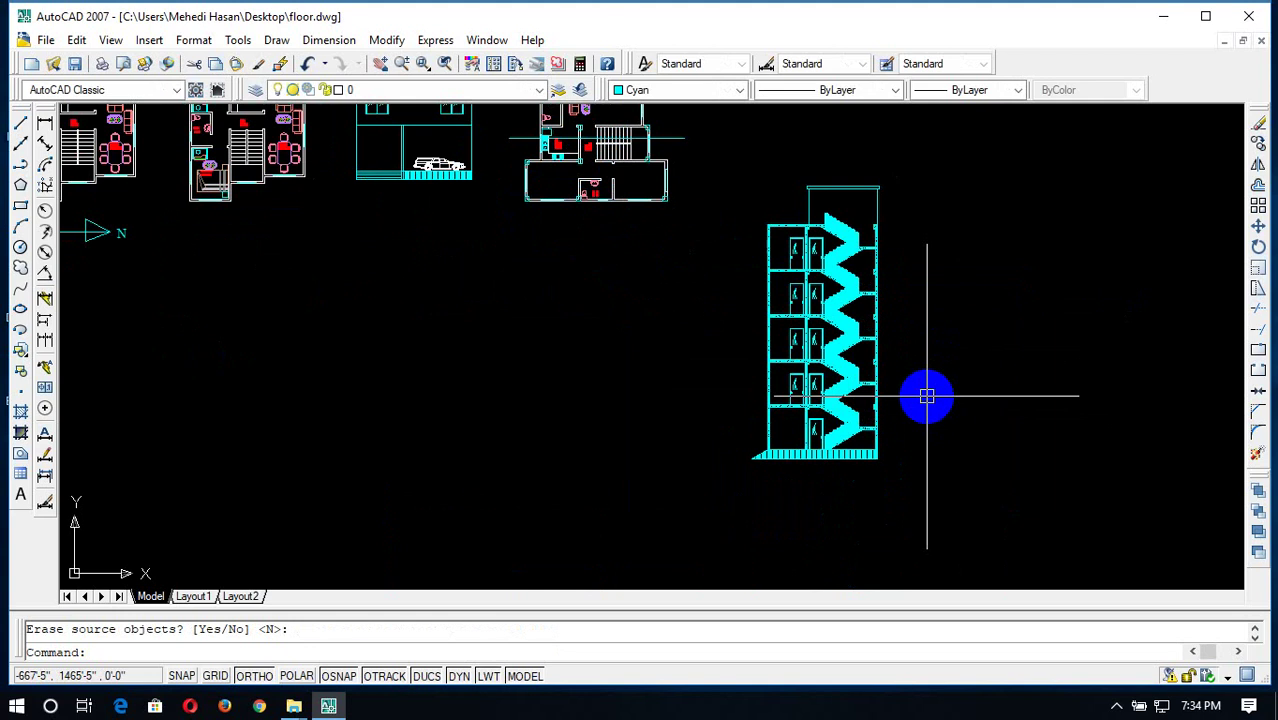
{"action": "scroll", "coordinate": [927, 396], "scroll_direction": "down", "scroll_amount": 2}
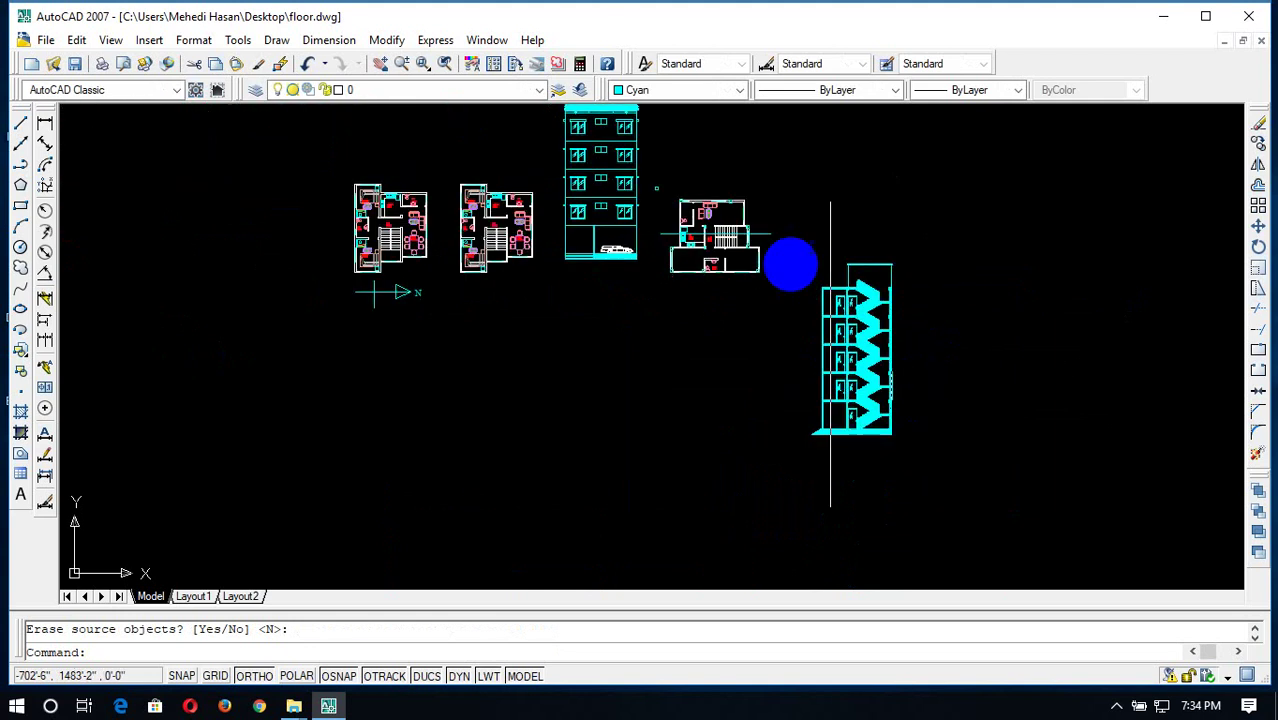
{"action": "scroll", "coordinate": [780, 240], "scroll_direction": "up", "scroll_amount": 4}
Delete the stray line crossing the floor plan
{"action": "left_click", "coordinate": [800, 303]}
{"action": "left_click", "coordinate": [776, 345]}
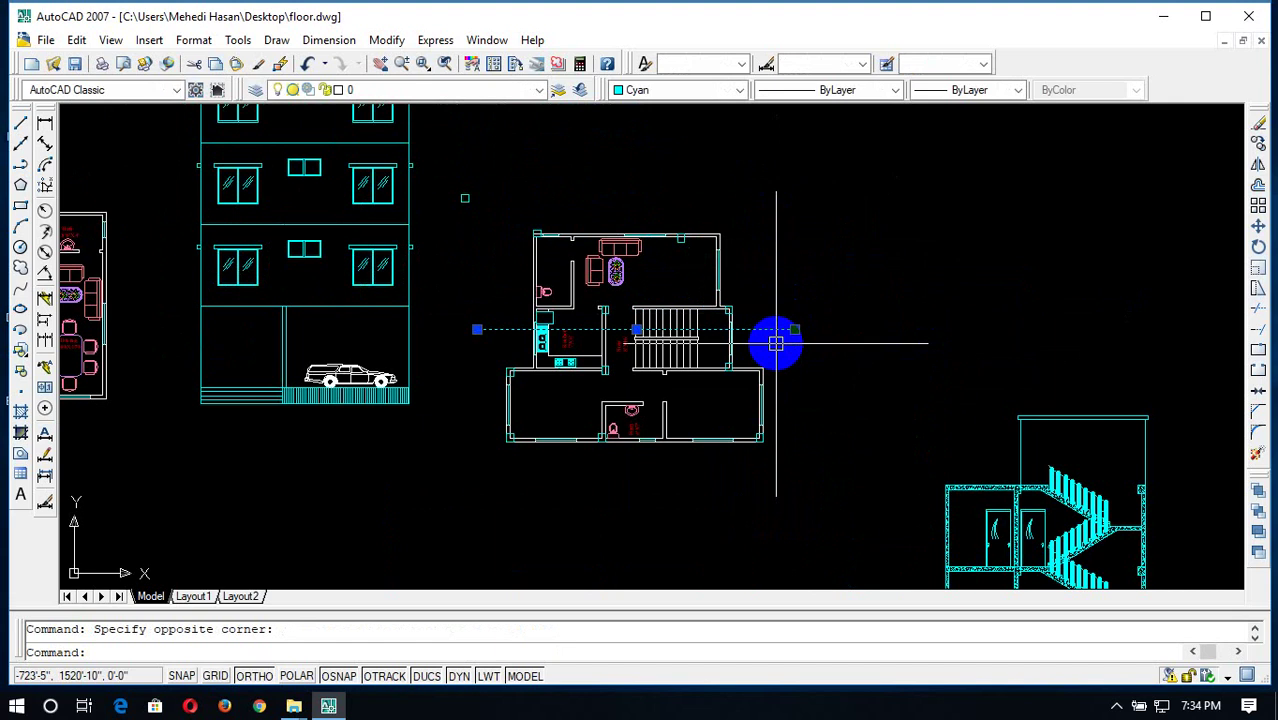
{"action": "key", "text": "Delete"}
{"action": "scroll", "coordinate": [790, 320], "scroll_direction": "down", "scroll_amount": 3}
{"action": "scroll", "coordinate": [740, 285], "scroll_direction": "down", "scroll_amount": 2}
{"action": "scroll", "coordinate": [730, 280], "scroll_direction": "up", "scroll_amount": 3}
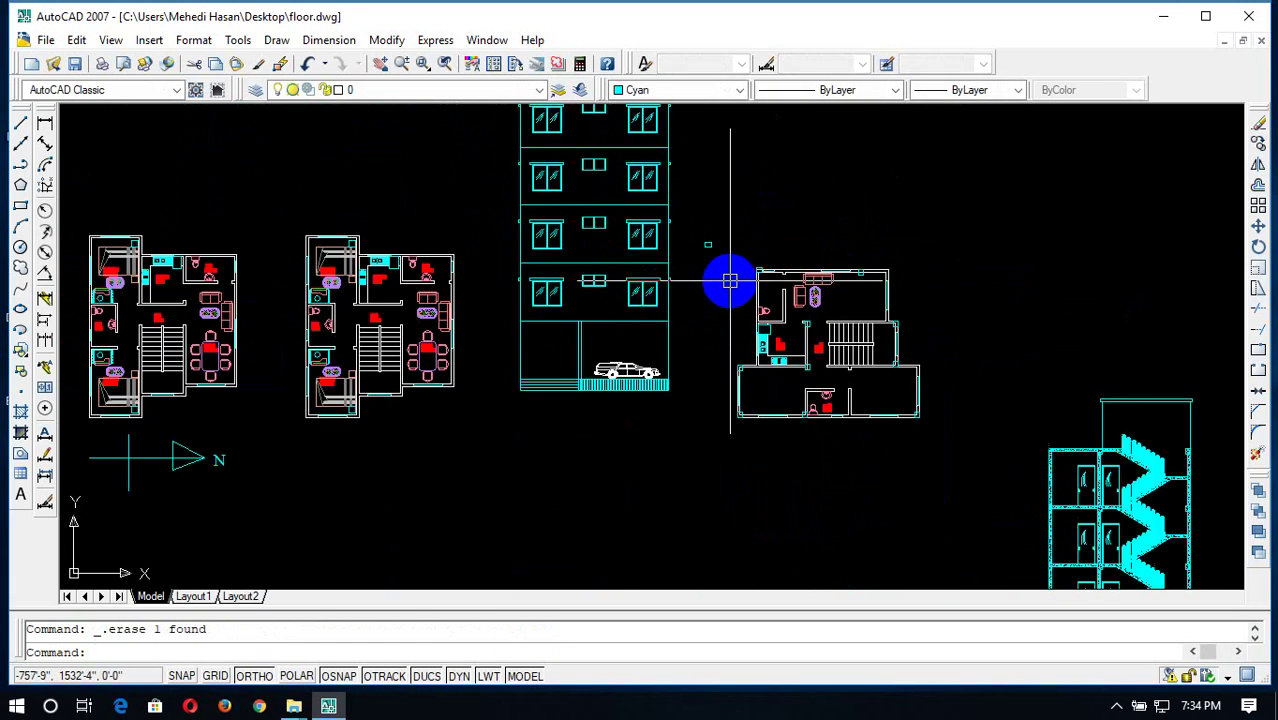
{"action": "scroll", "coordinate": [950, 508], "scroll_direction": "down", "scroll_amount": 3}
{"action": "scroll", "coordinate": [1068, 462], "scroll_direction": "up", "scroll_amount": 4}
{"action": "scroll", "coordinate": [1068, 462], "scroll_direction": "up", "scroll_amount": 4}
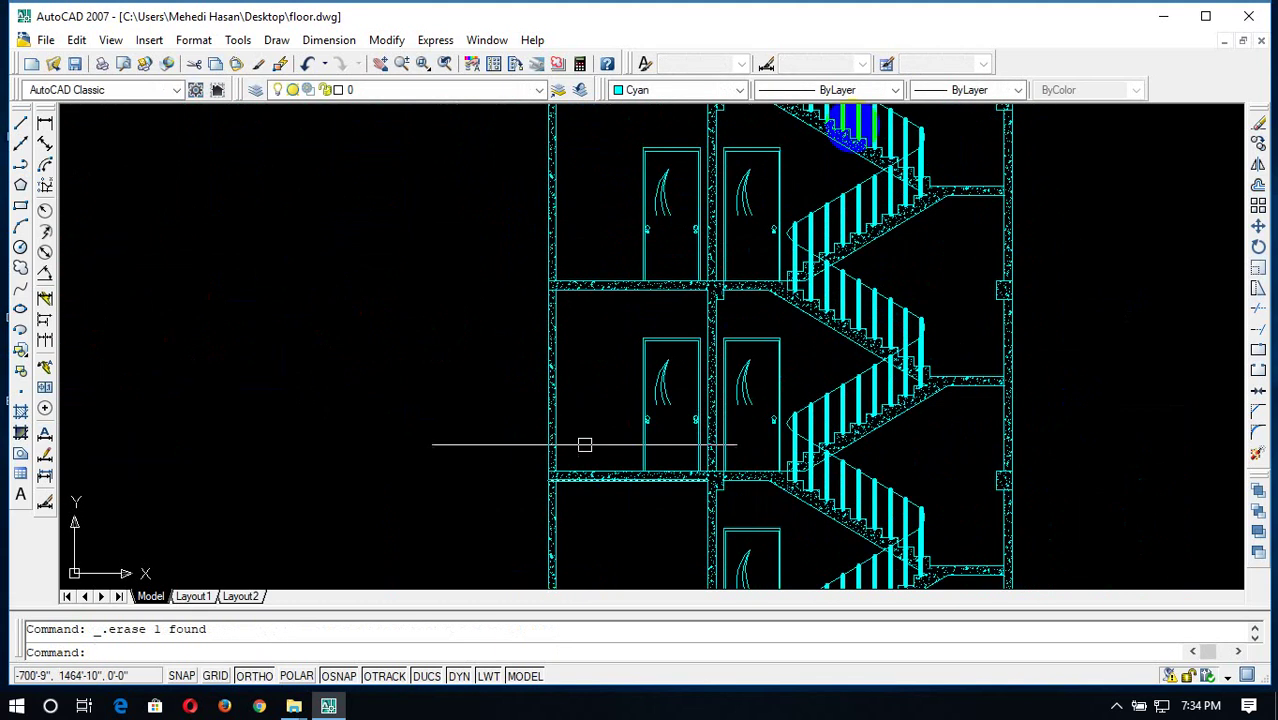
{"action": "scroll", "coordinate": [756, 288], "scroll_direction": "down", "scroll_amount": 5}
{"action": "scroll", "coordinate": [792, 280], "scroll_direction": "up", "scroll_amount": 1}
{"action": "scroll", "coordinate": [792, 280], "scroll_direction": "down", "scroll_amount": 3}
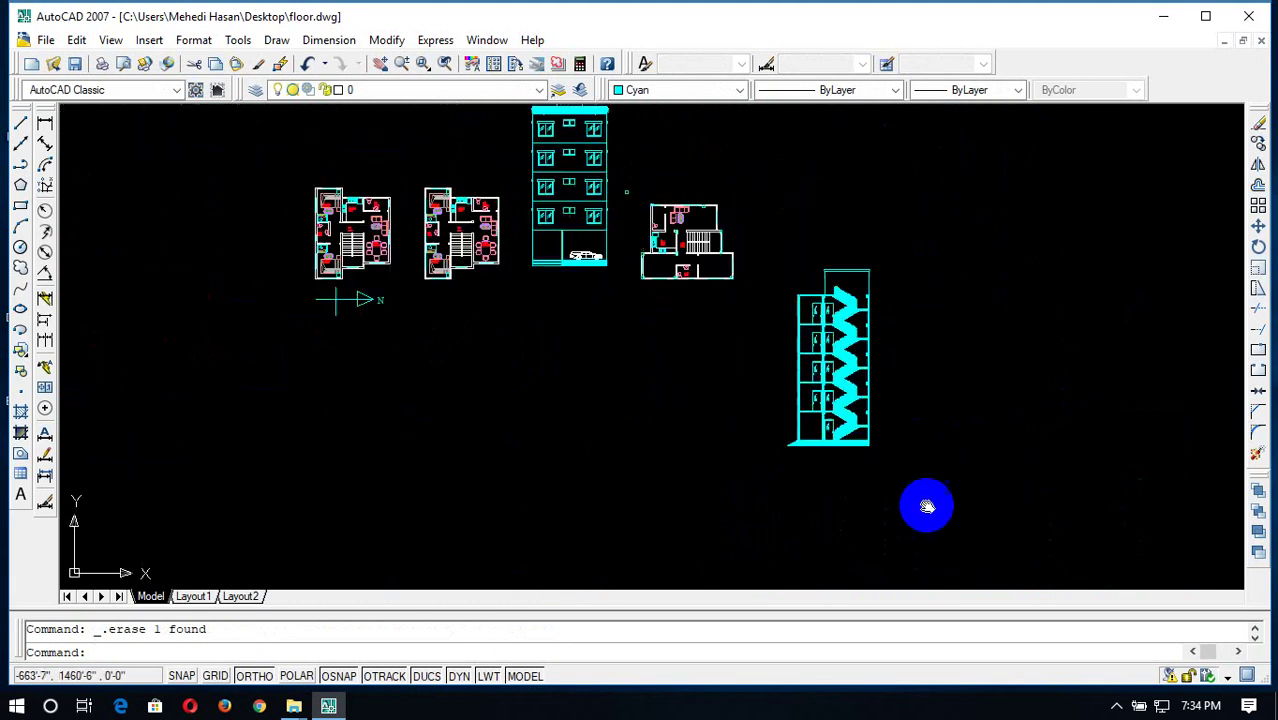
{"action": "scroll", "coordinate": [924, 505], "scroll_direction": "down", "scroll_amount": 1}
Move the whole staircase section up beside the floor plan, in line with the plans
{"action": "left_click", "coordinate": [919, 302]}
{"action": "left_click", "coordinate": [801, 568]}
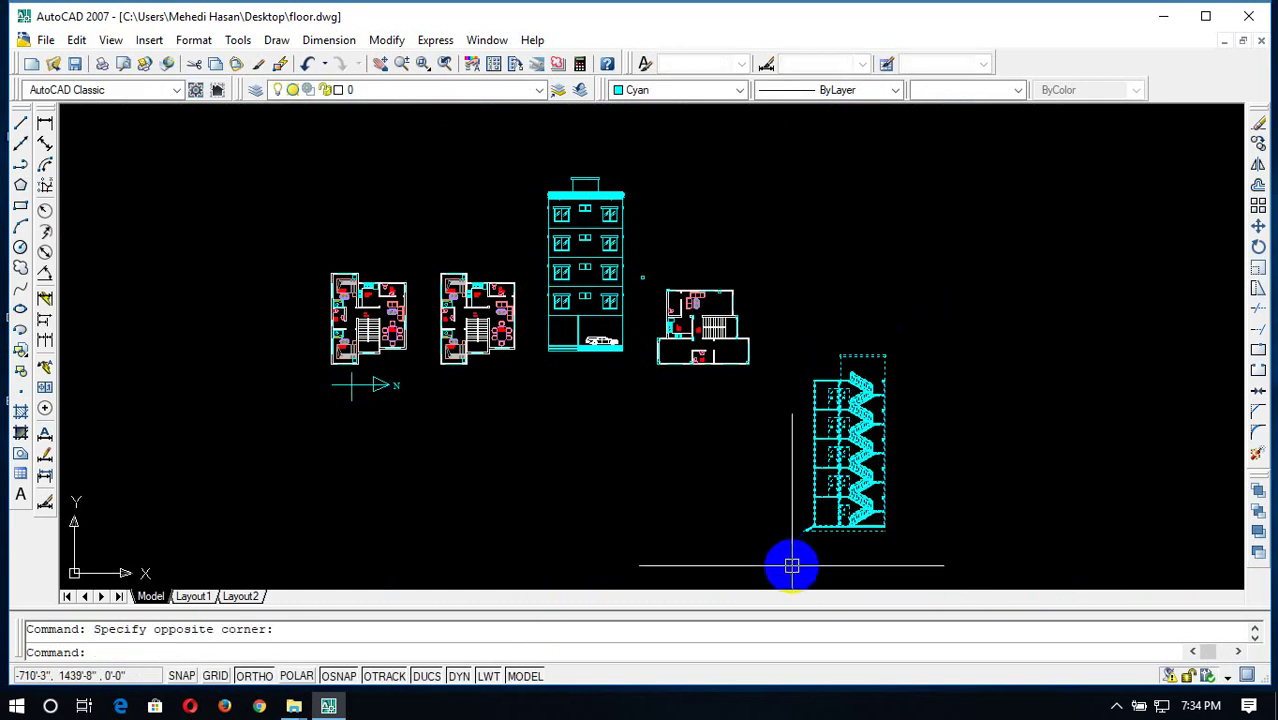
{"action": "type", "text": "m"}
{"action": "key", "text": "Return"}
{"action": "scroll", "coordinate": [900, 555], "scroll_direction": "up", "scroll_amount": 3}
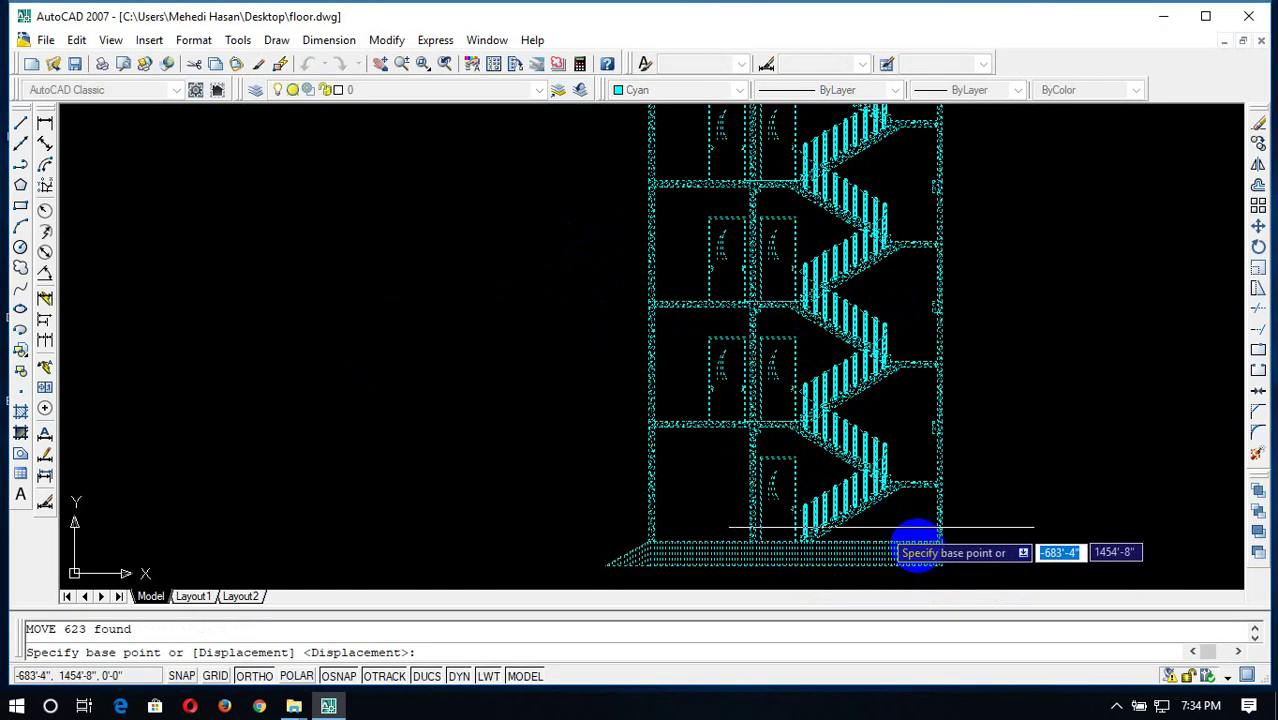
{"action": "left_click", "coordinate": [942, 566]}
{"action": "scroll", "coordinate": [907, 462], "scroll_direction": "down", "scroll_amount": 5}
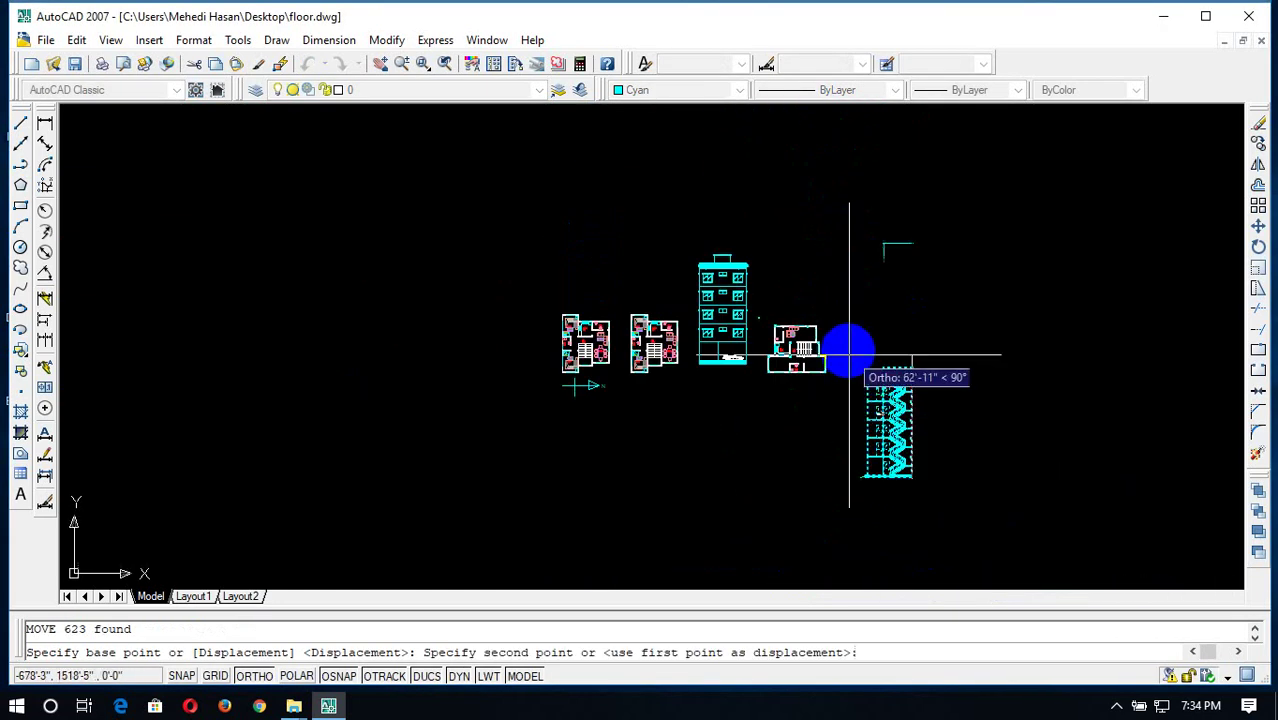
{"action": "left_click", "coordinate": [907, 375]}
{"action": "scroll", "coordinate": [880, 368], "scroll_direction": "up", "scroll_amount": 4}
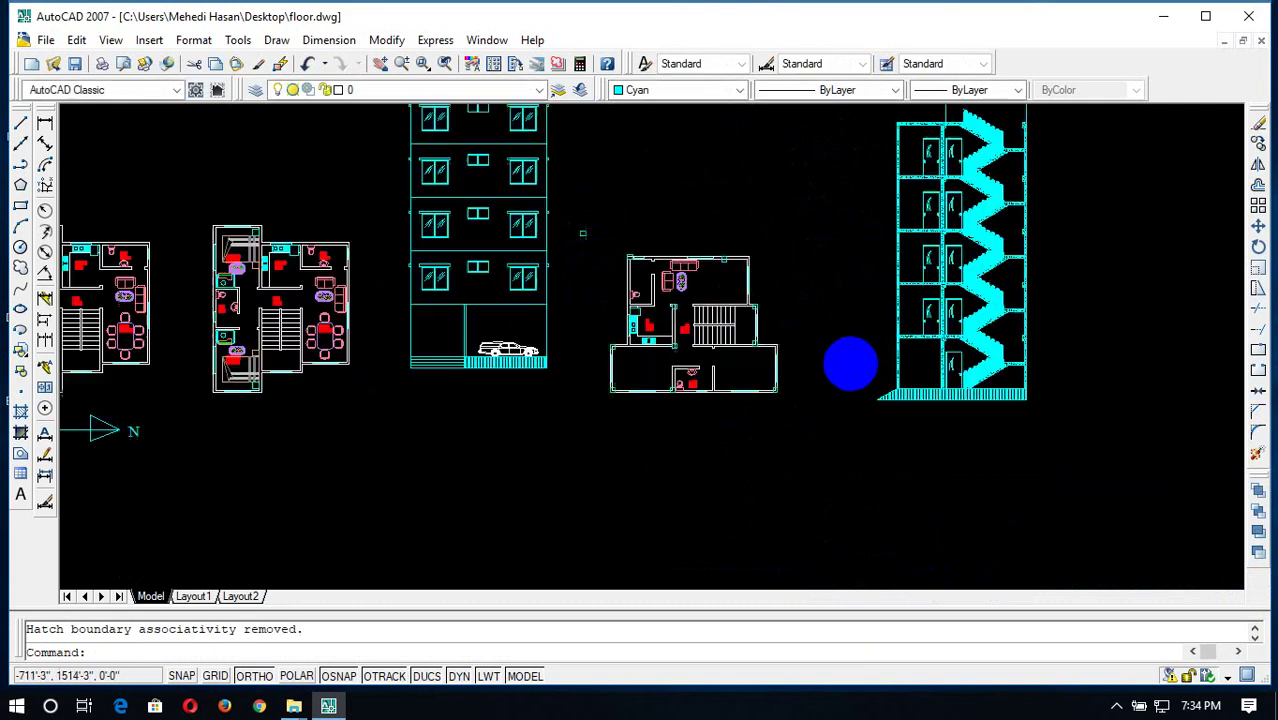
{"action": "scroll", "coordinate": [615, 305], "scroll_direction": "up", "scroll_amount": 2}
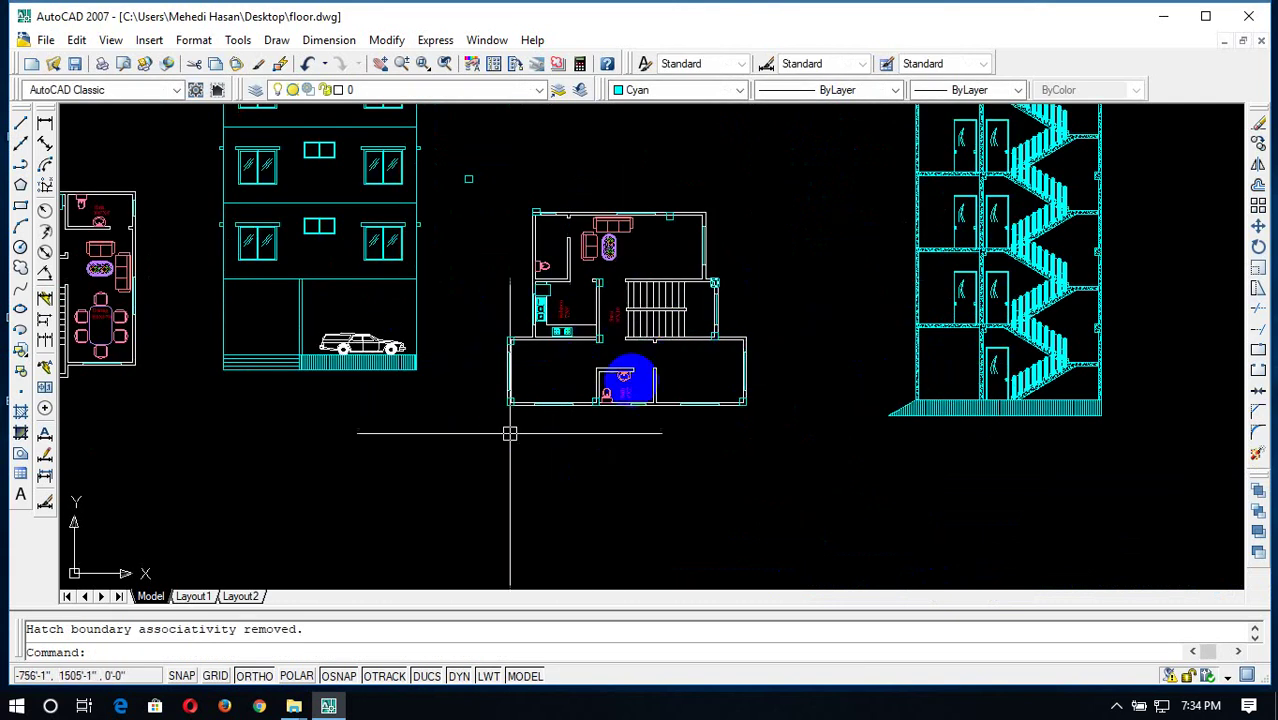
{"action": "scroll", "coordinate": [633, 285], "scroll_direction": "down", "scroll_amount": 6}
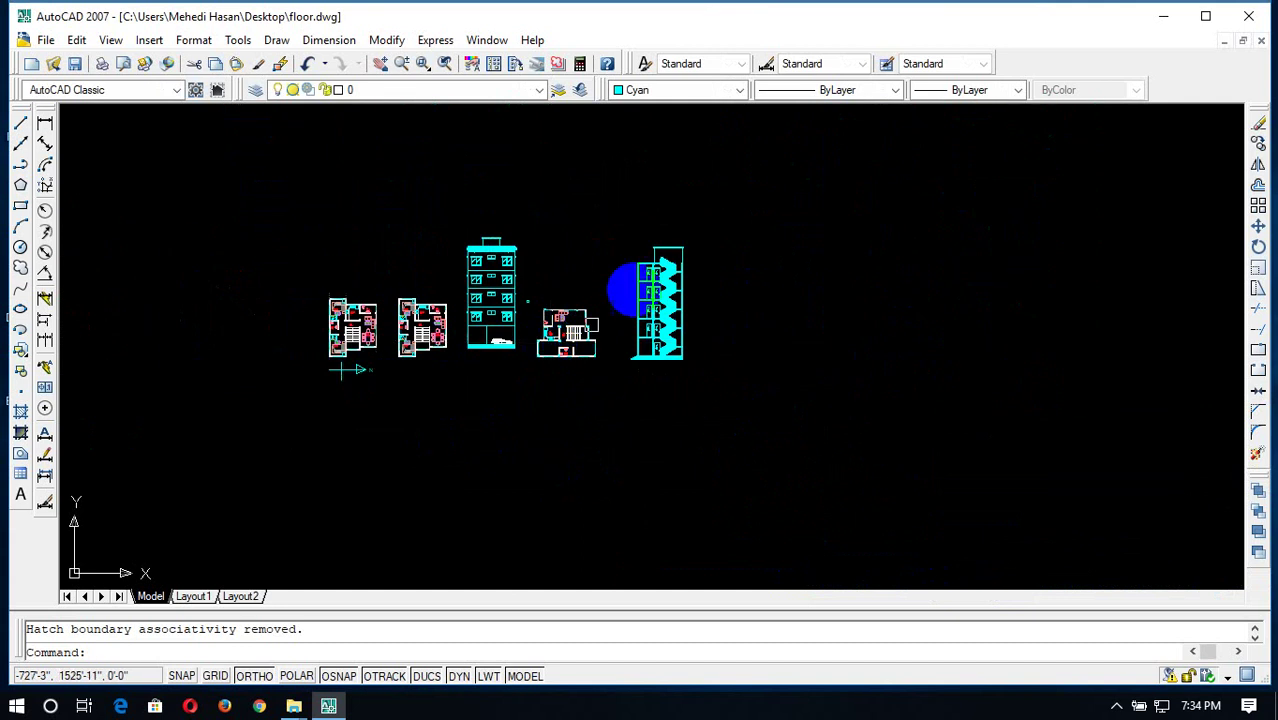
{"action": "scroll", "coordinate": [636, 294], "scroll_direction": "up", "scroll_amount": 6}
{"action": "scroll", "coordinate": [666, 338], "scroll_direction": "down", "scroll_amount": 6}
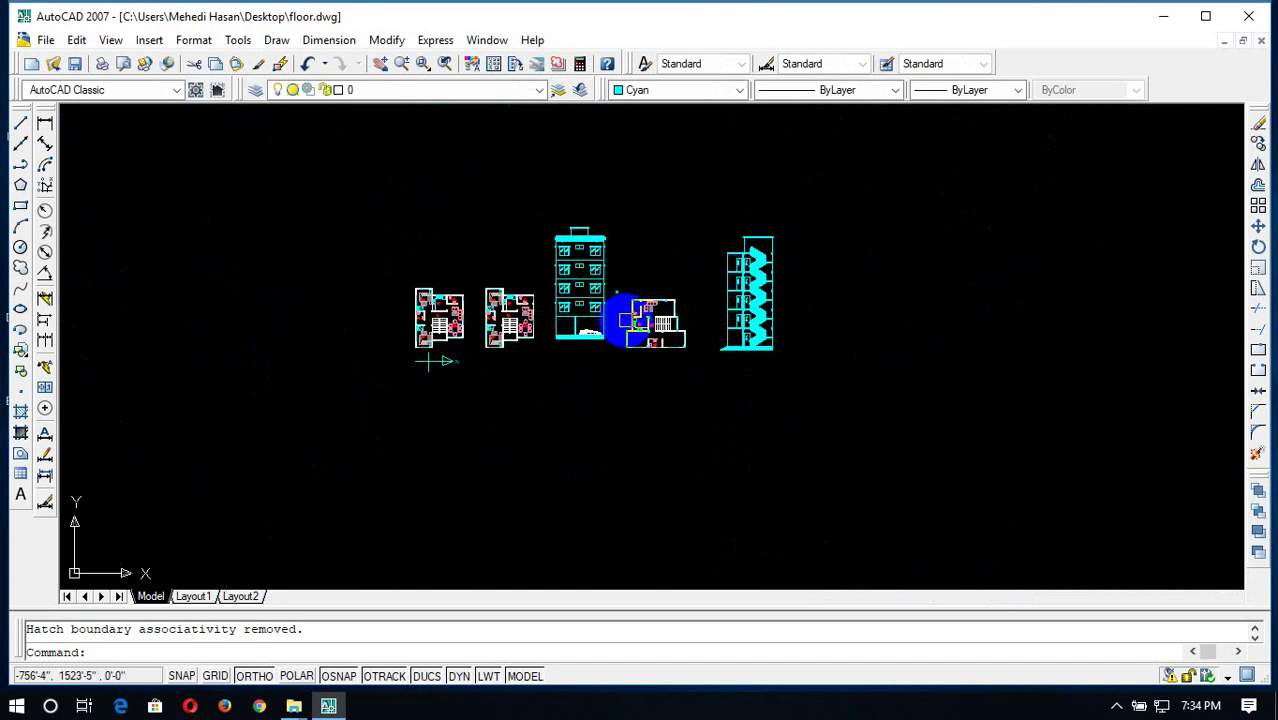